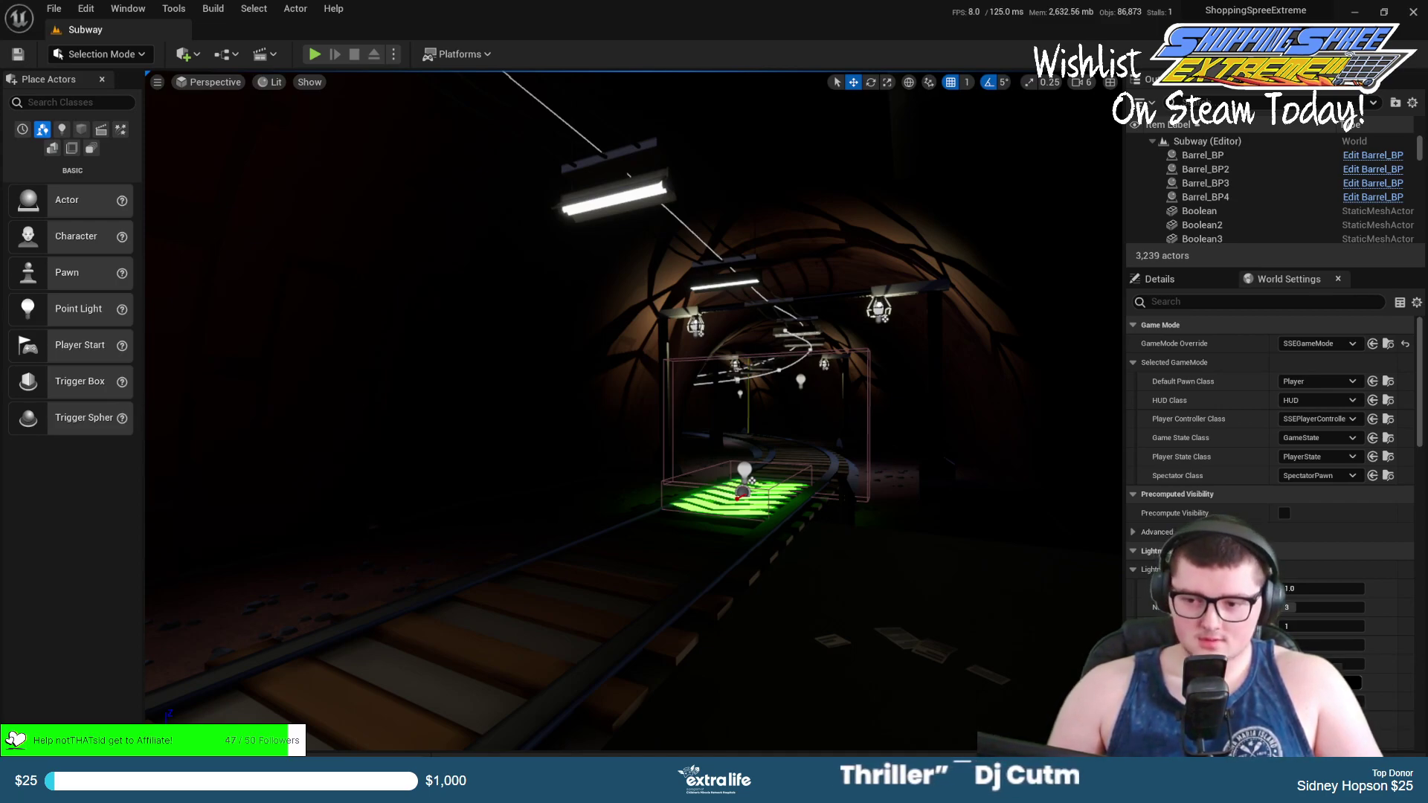
Browse the character accessory meshes in PolygonConstruction/Meshes/Characters/Character_Attachments.
scroll(1234, 574, "down", 1)
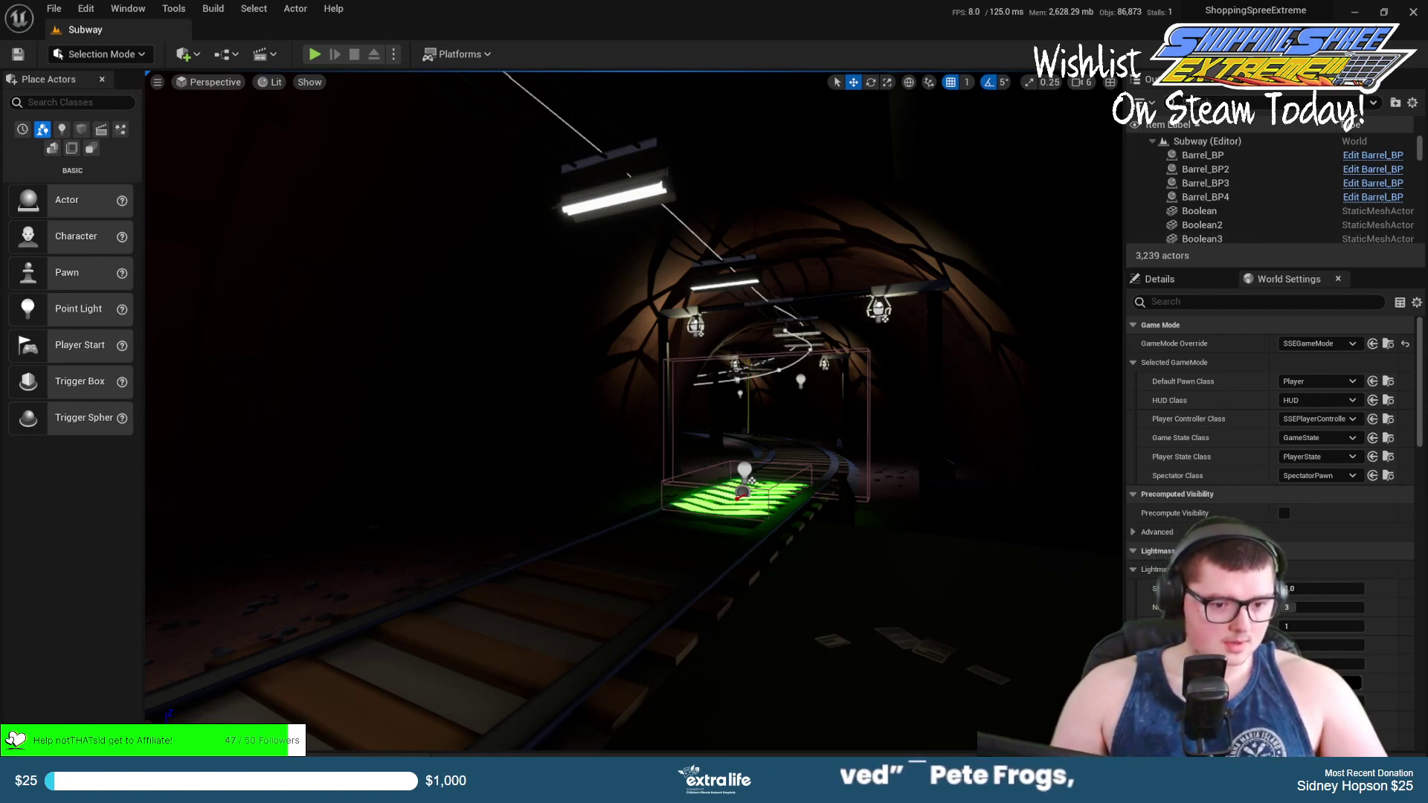
key("ctrl+space")
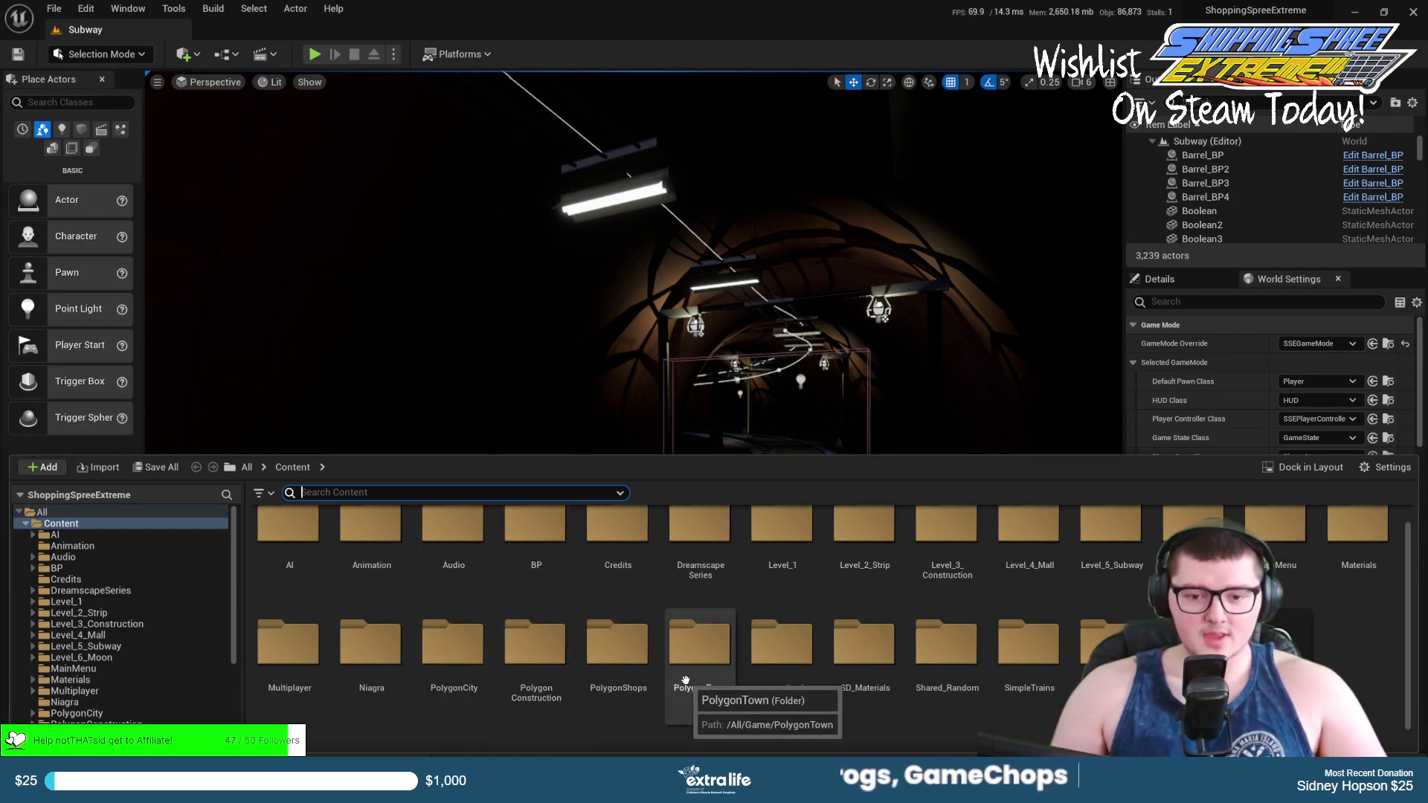
double_click(537, 700)
double_click(441, 560)
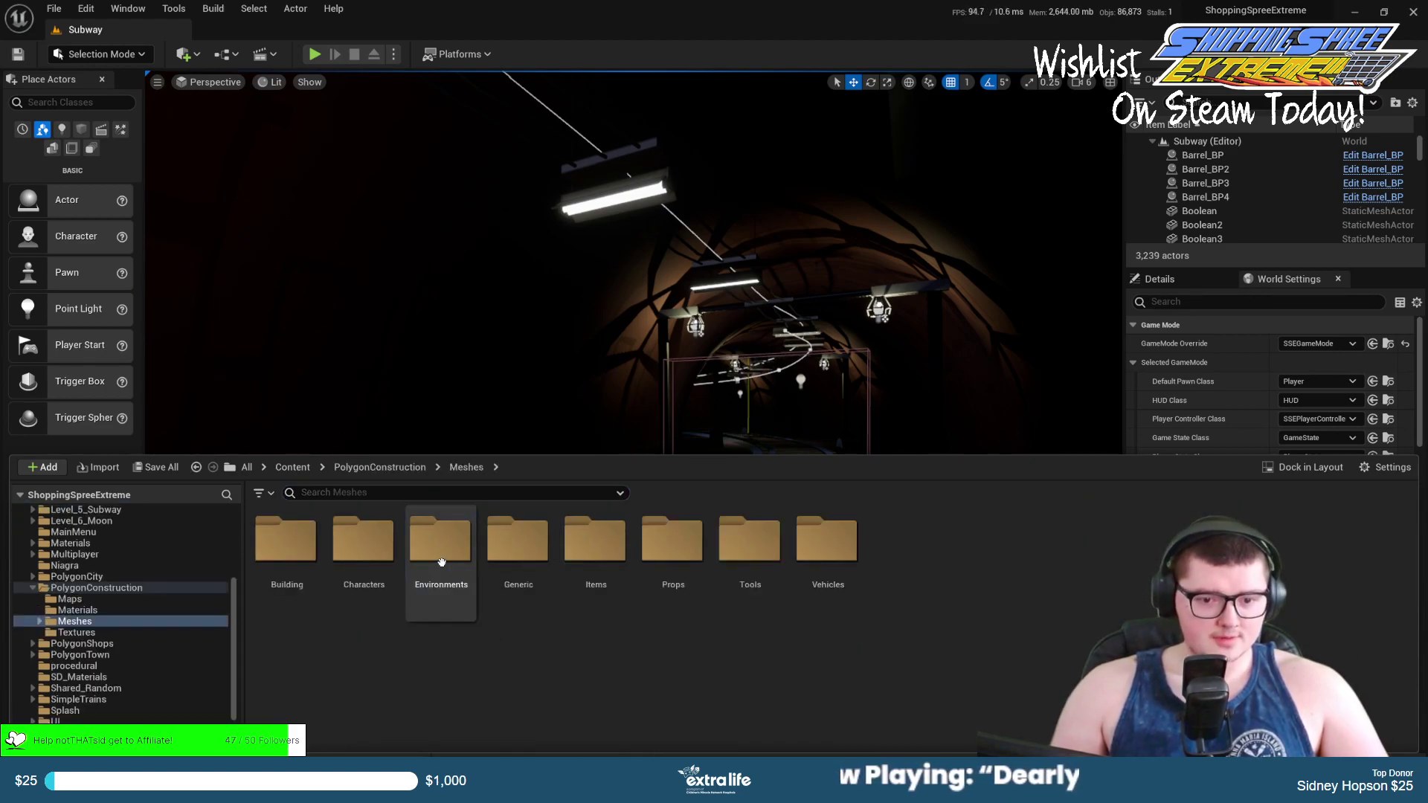
double_click(364, 541)
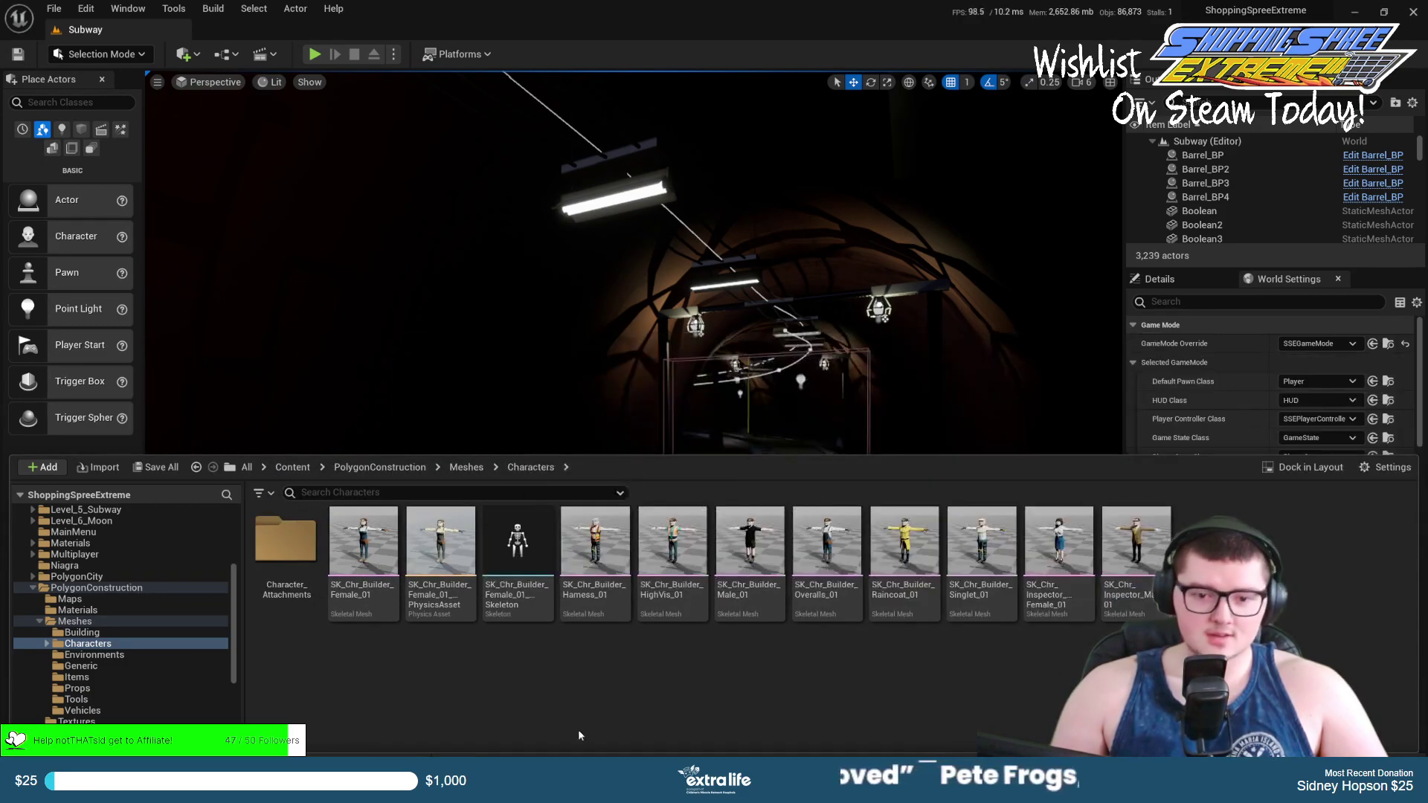
double_click(306, 531)
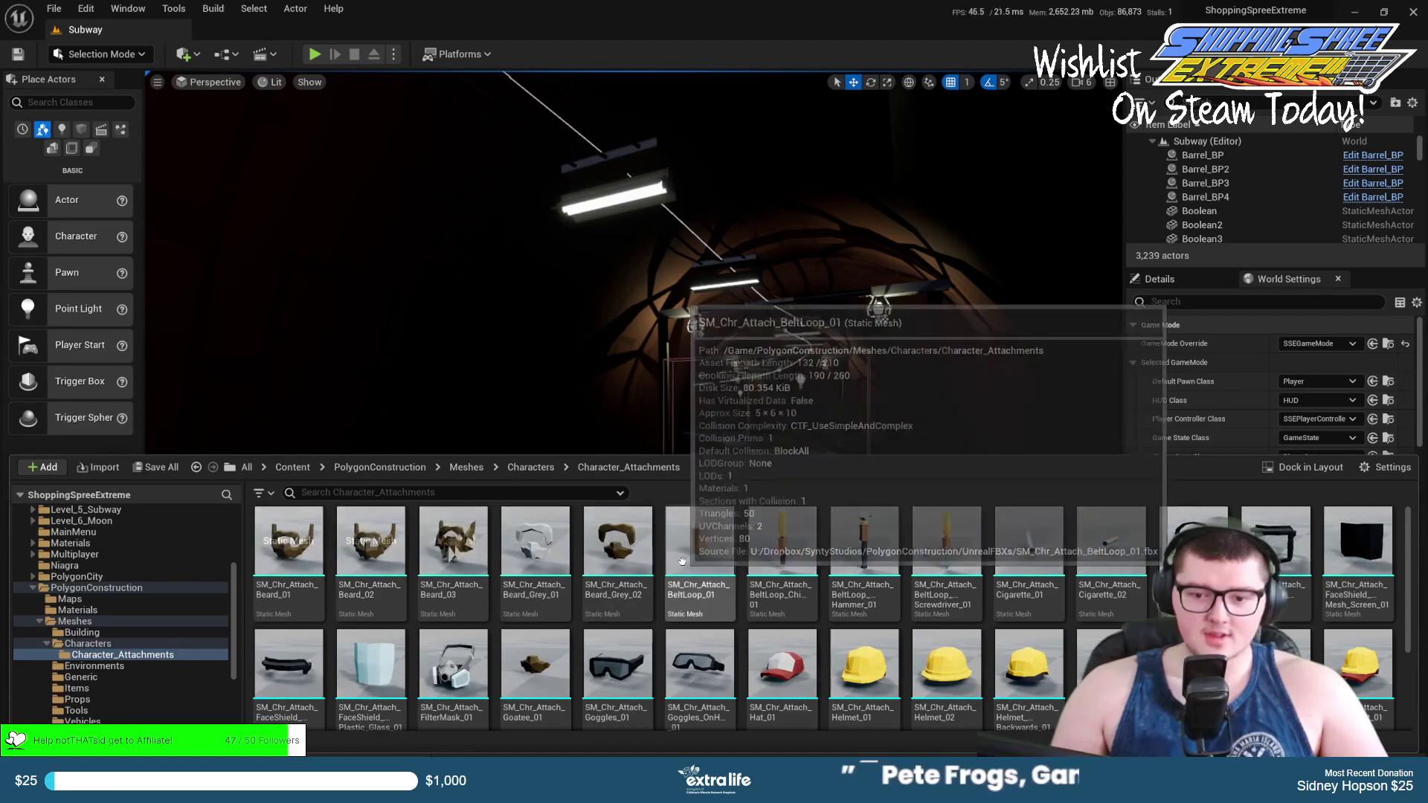
scroll(617, 565, "down", 1)
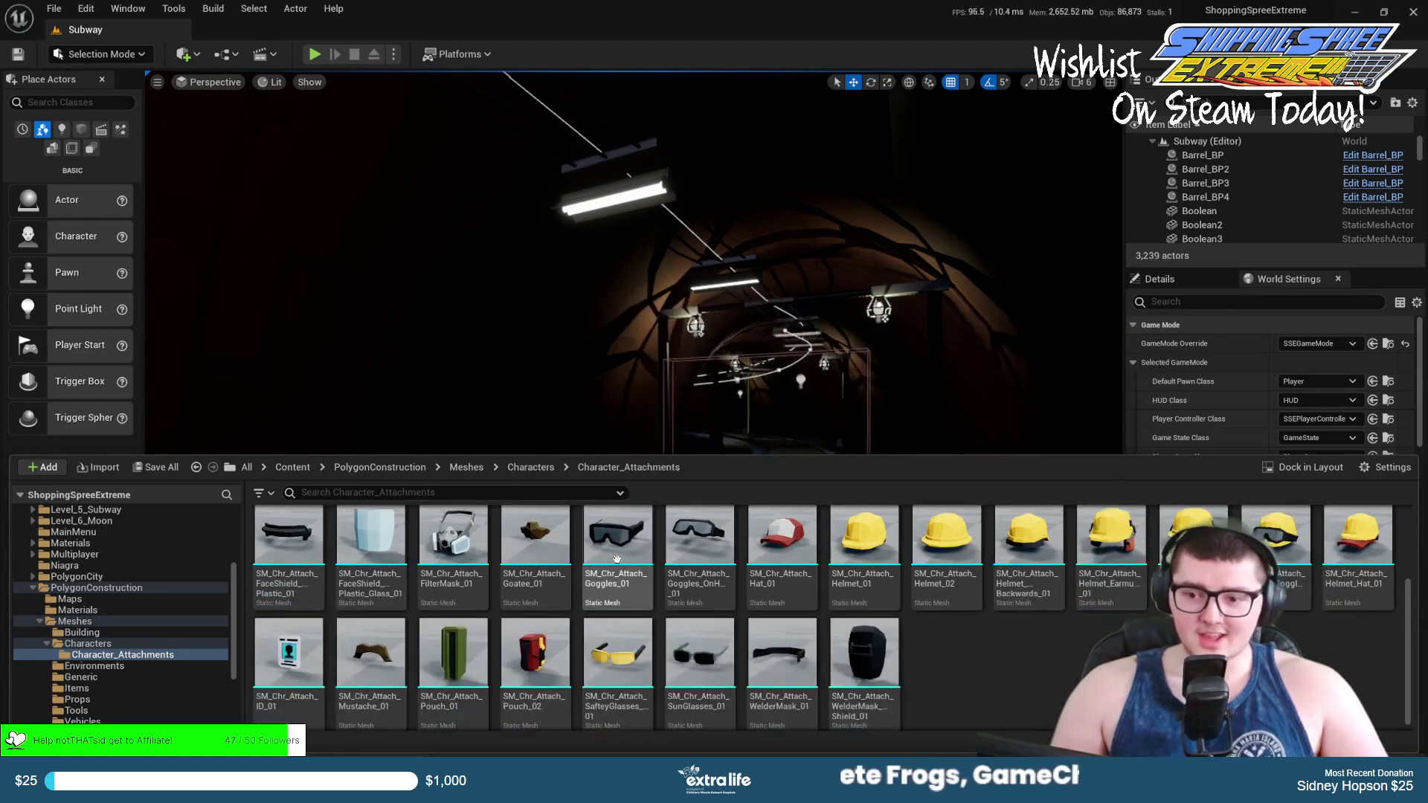
scroll(603, 584, "up", 1)
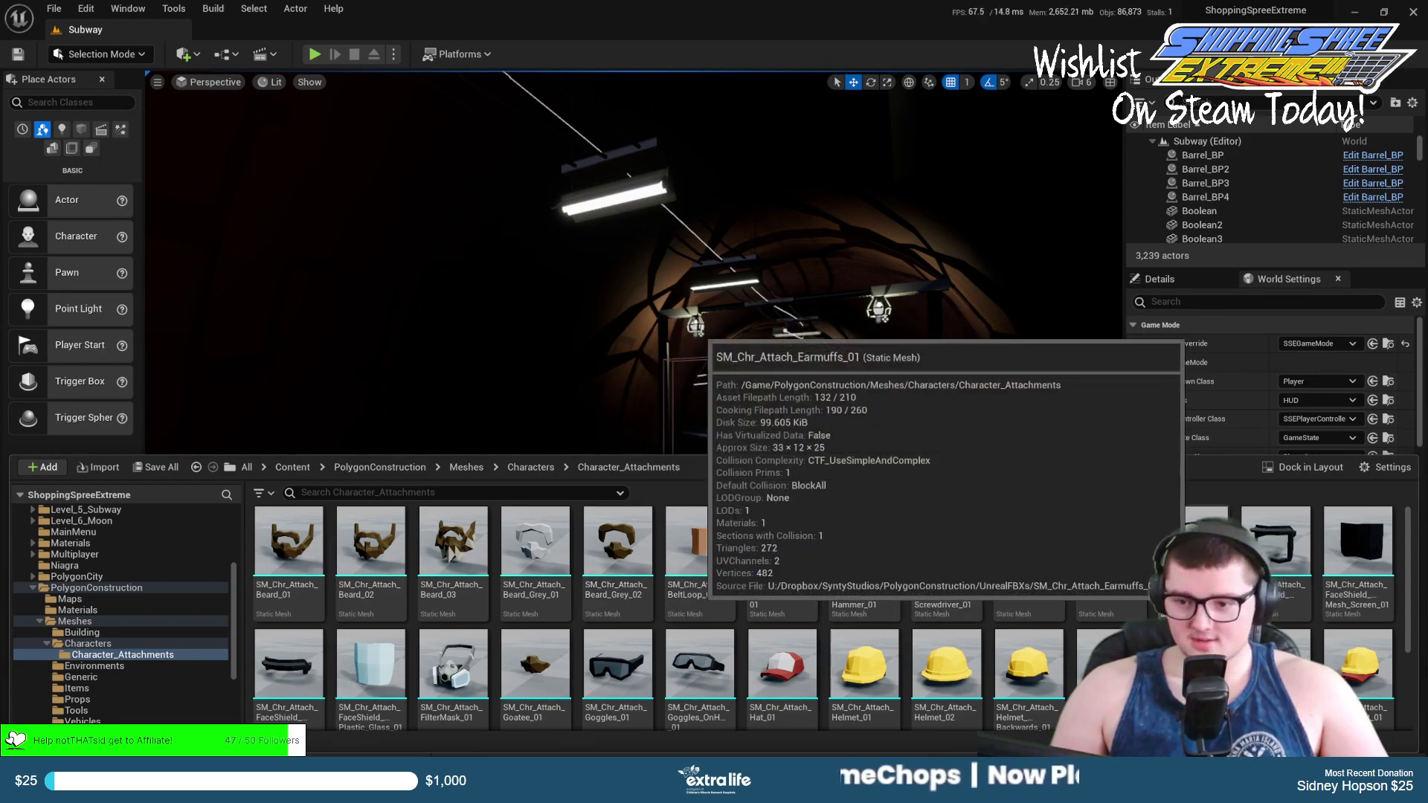
scroll(924, 569, "down", 1)
scroll(924, 569, "up", 1)
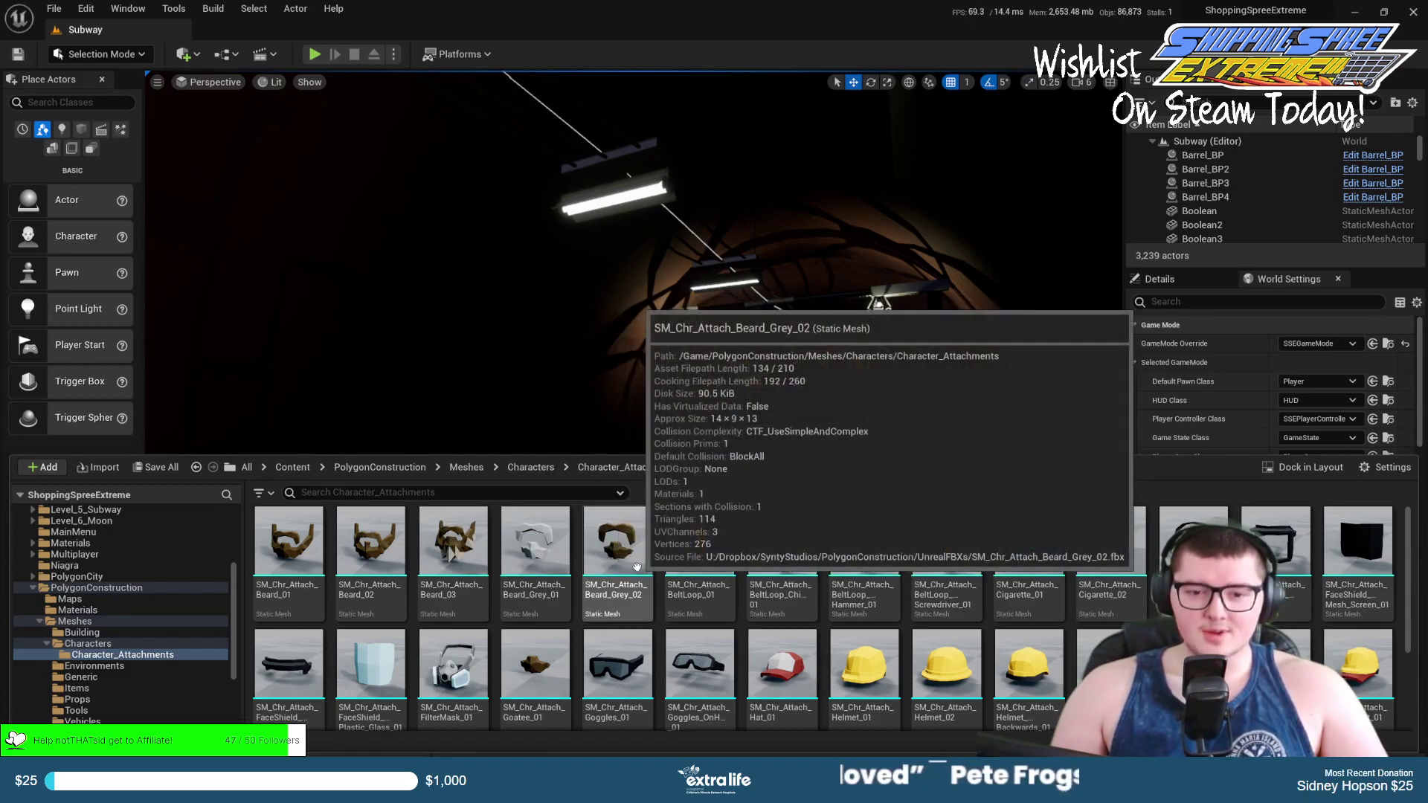
Preview the SM_Chr_Attach_Beard_Grey_02 static mesh in its editor, and close it.
left_click(633, 569)
double_click(615, 542)
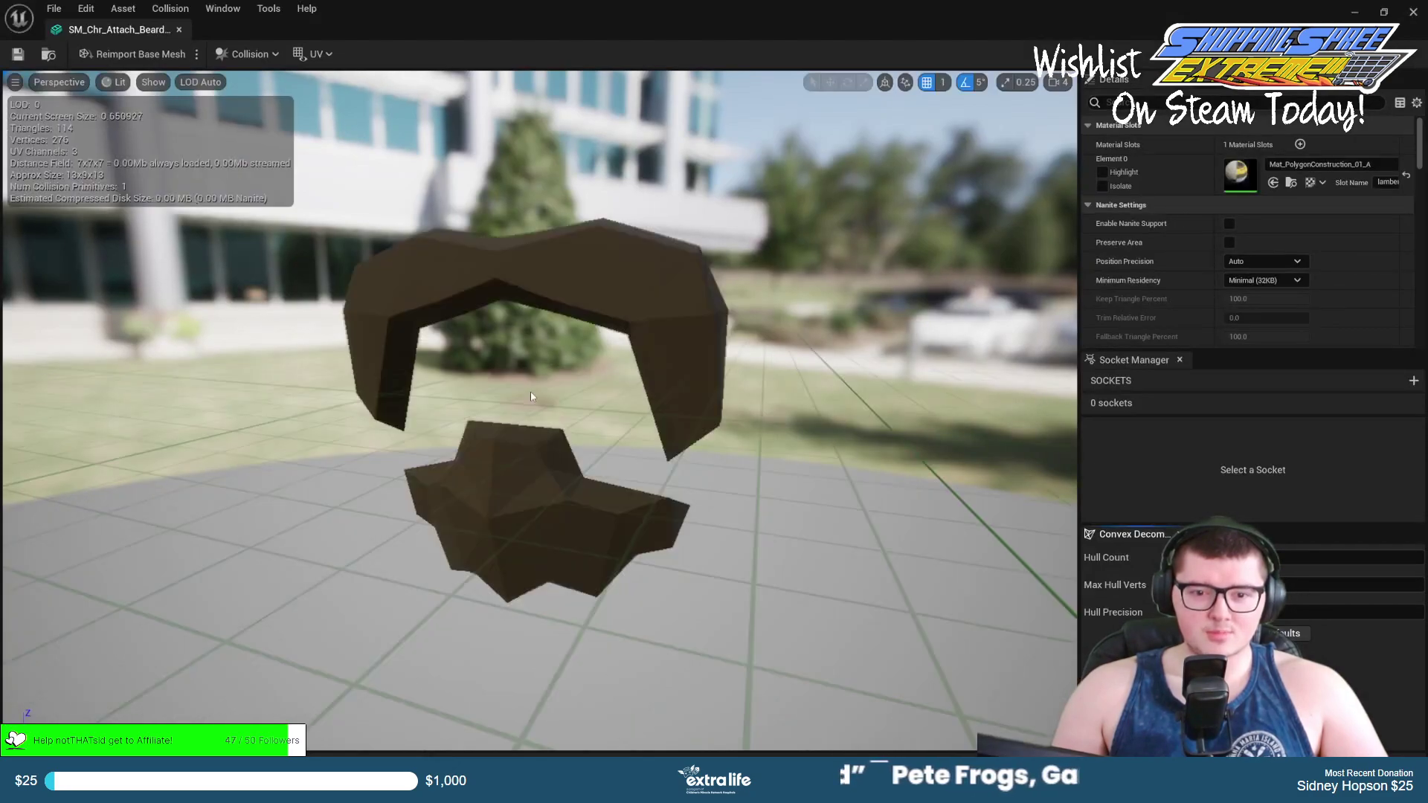
scroll(533, 402, "down", 5)
scroll(532, 404, "up", 5)
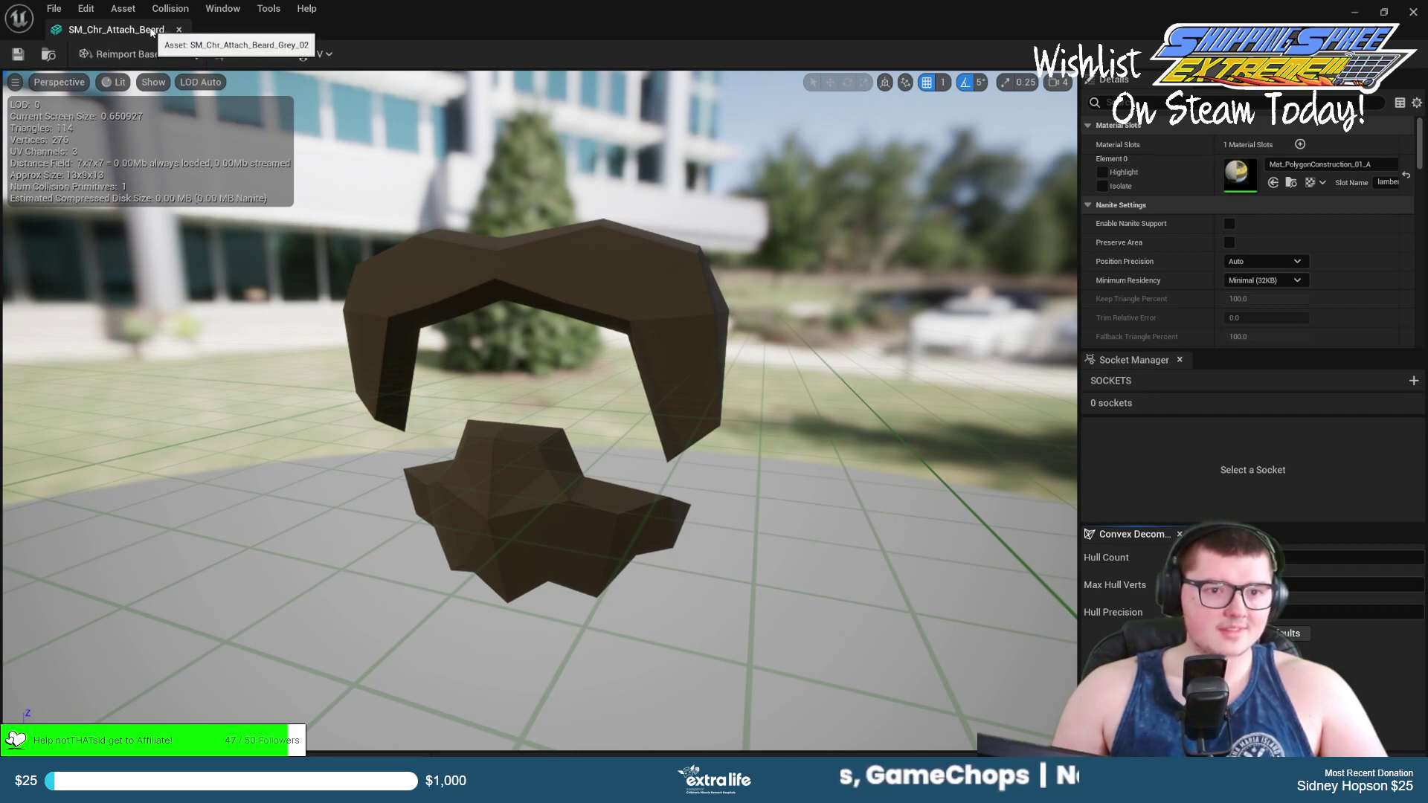
left_click(178, 29)
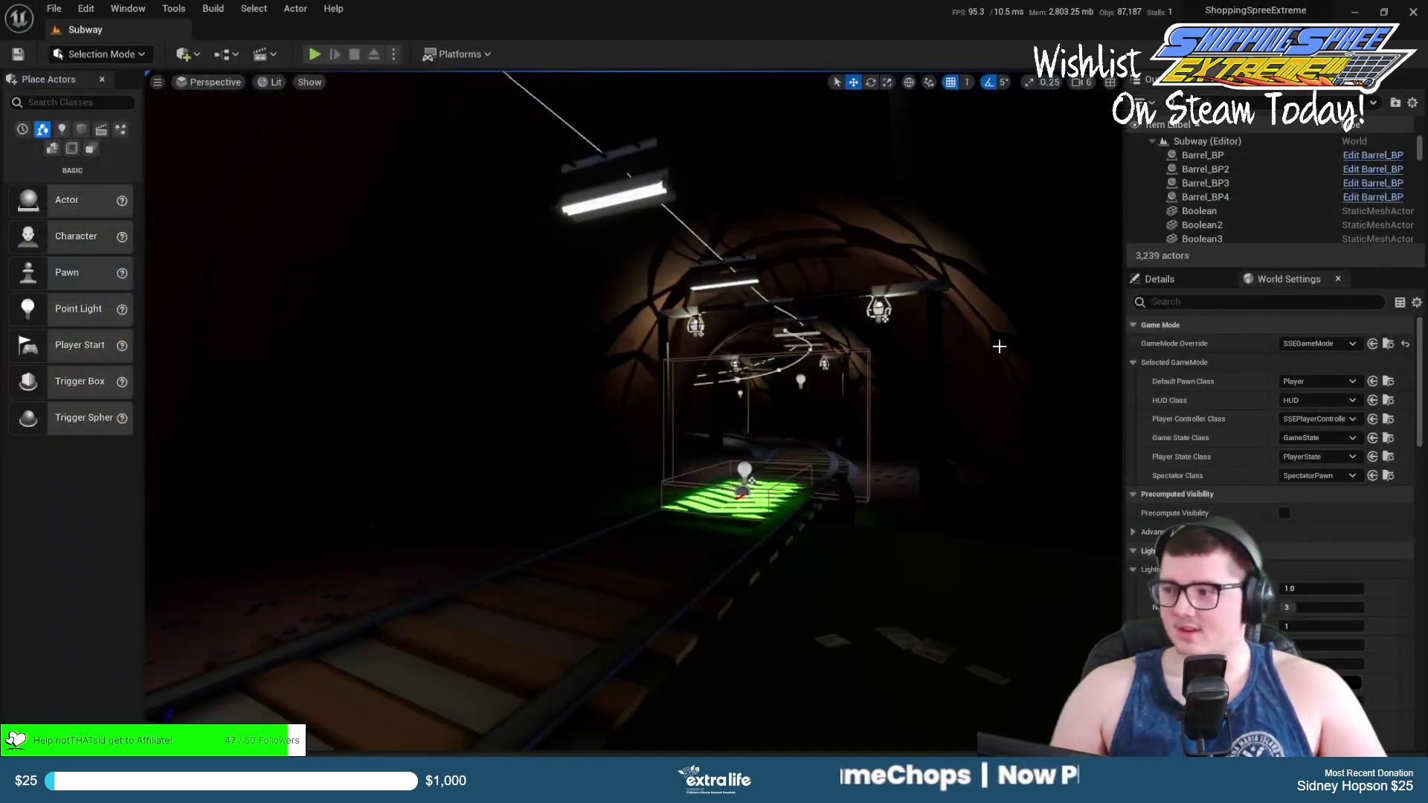
Go back to the Characters folder, preview the SK_Chr_Builder_Harness_01 skeletal mesh, and close its editor.
key("ctrl+space")
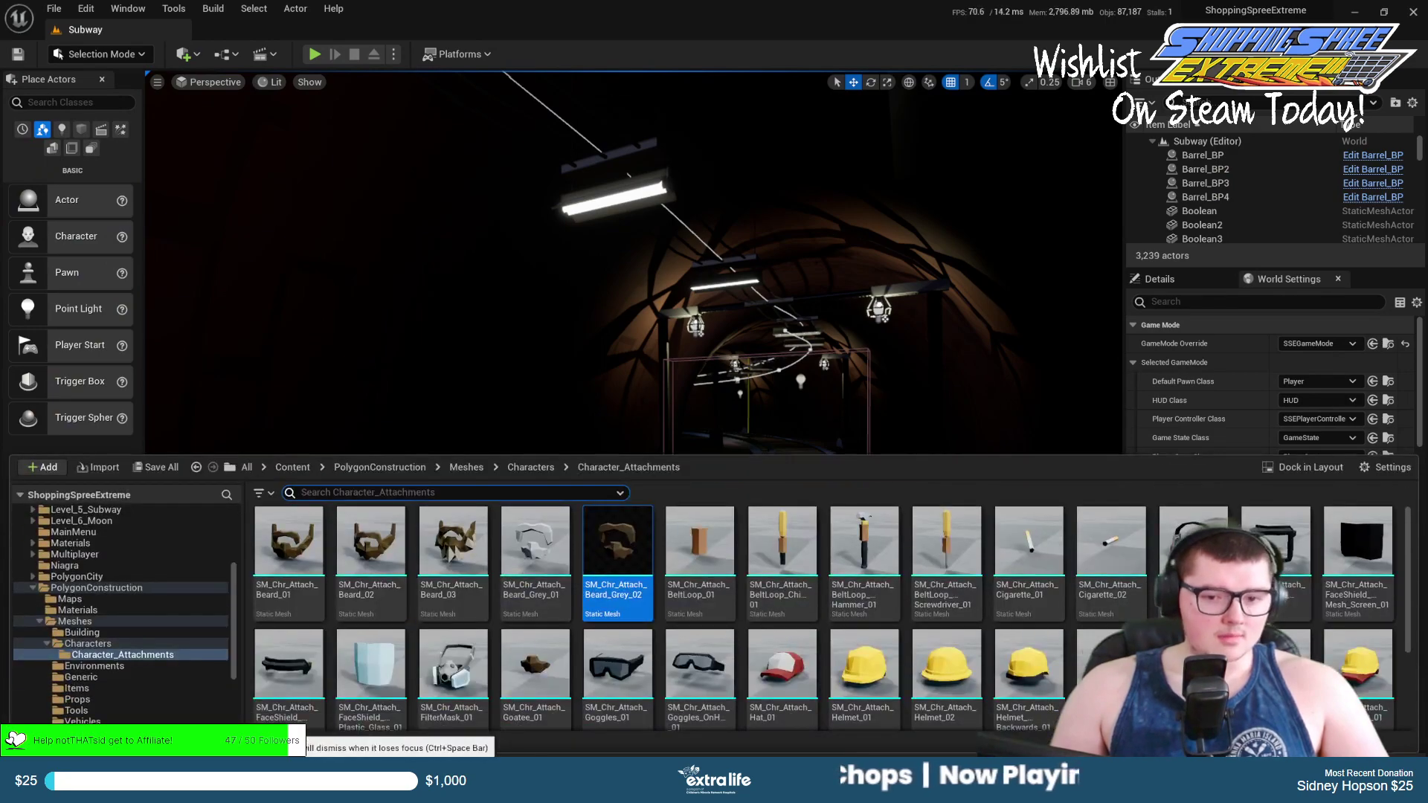
left_click(530, 467)
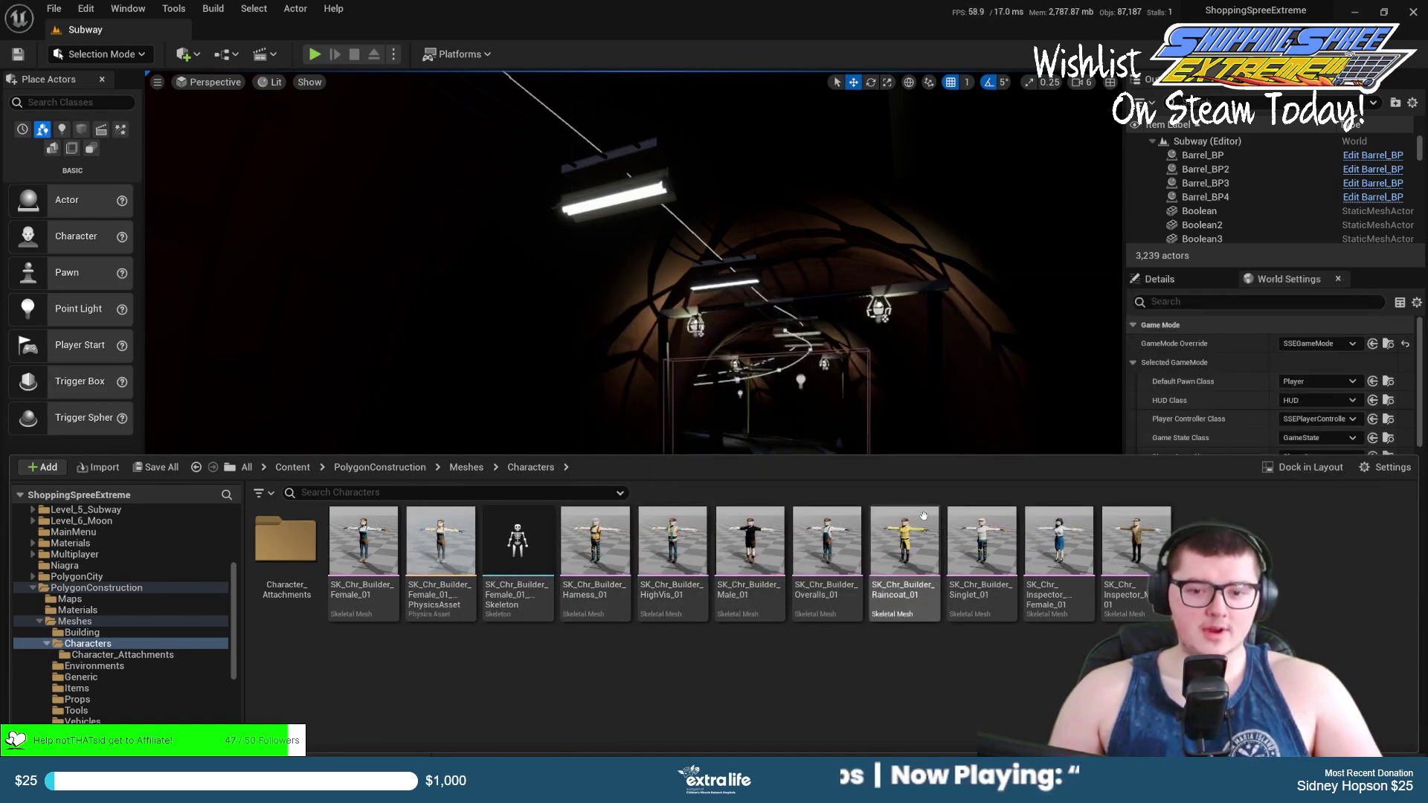
double_click(610, 547)
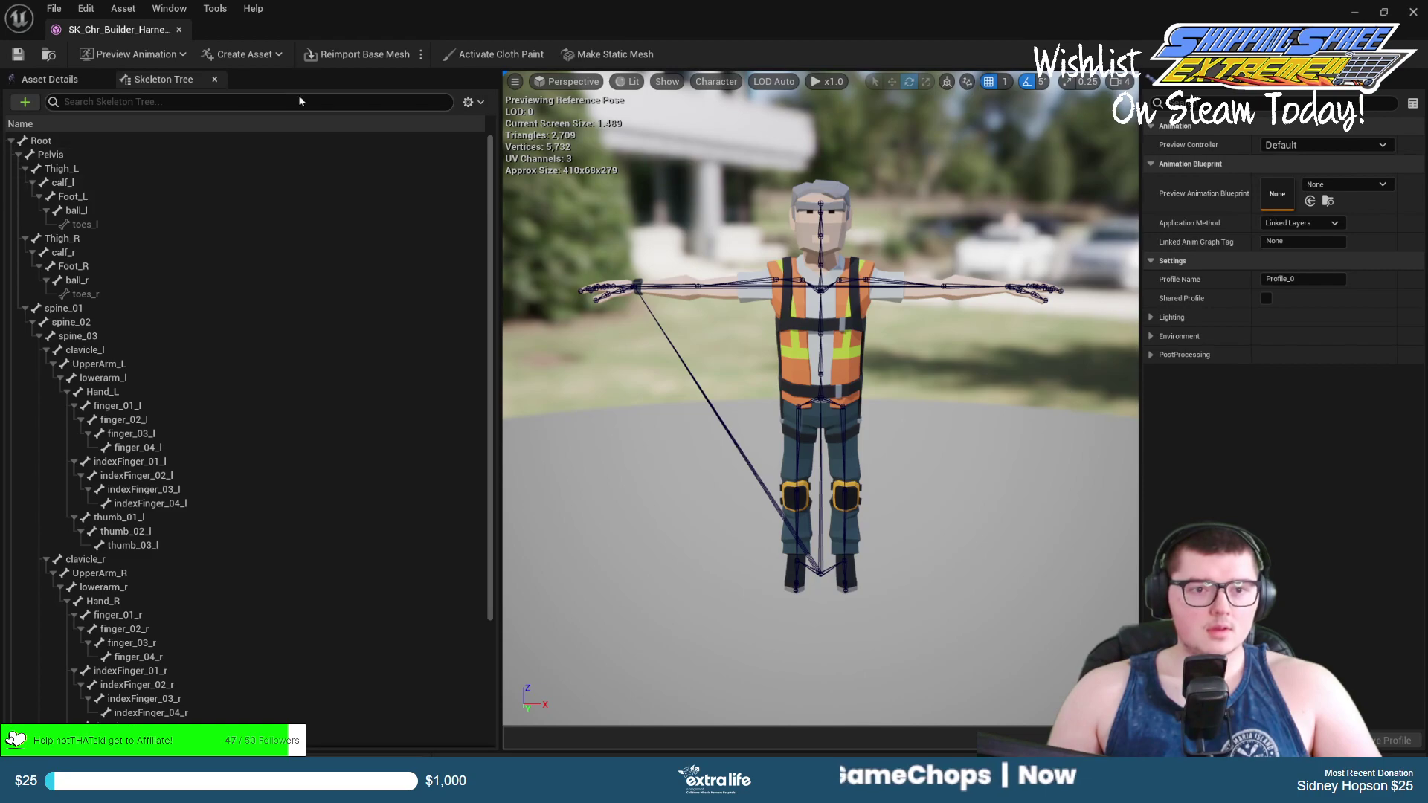
left_click(179, 33)
Look through the Character_Attachments folder again for beards, goggles, helmets and other builder accessories.
key("ctrl+space")
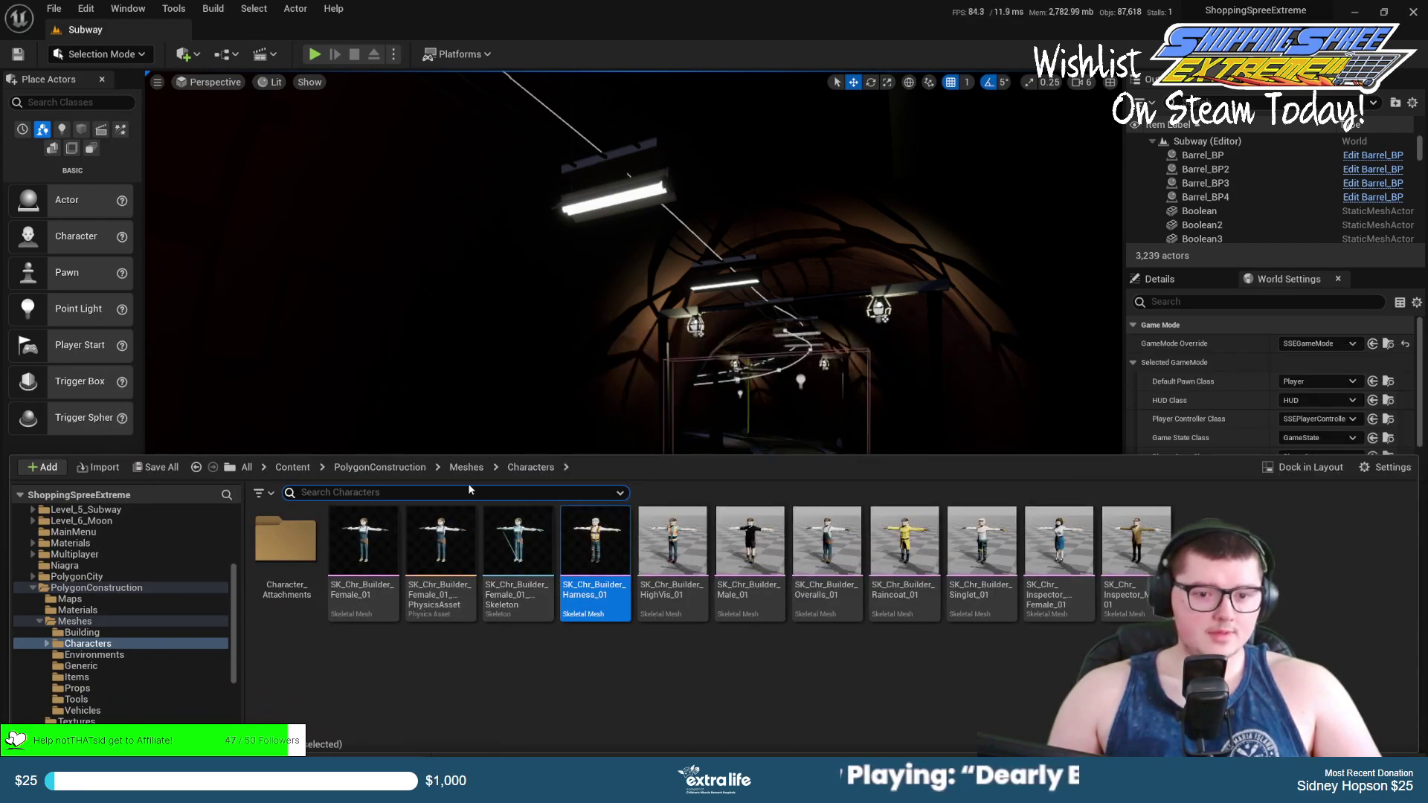
double_click(286, 539)
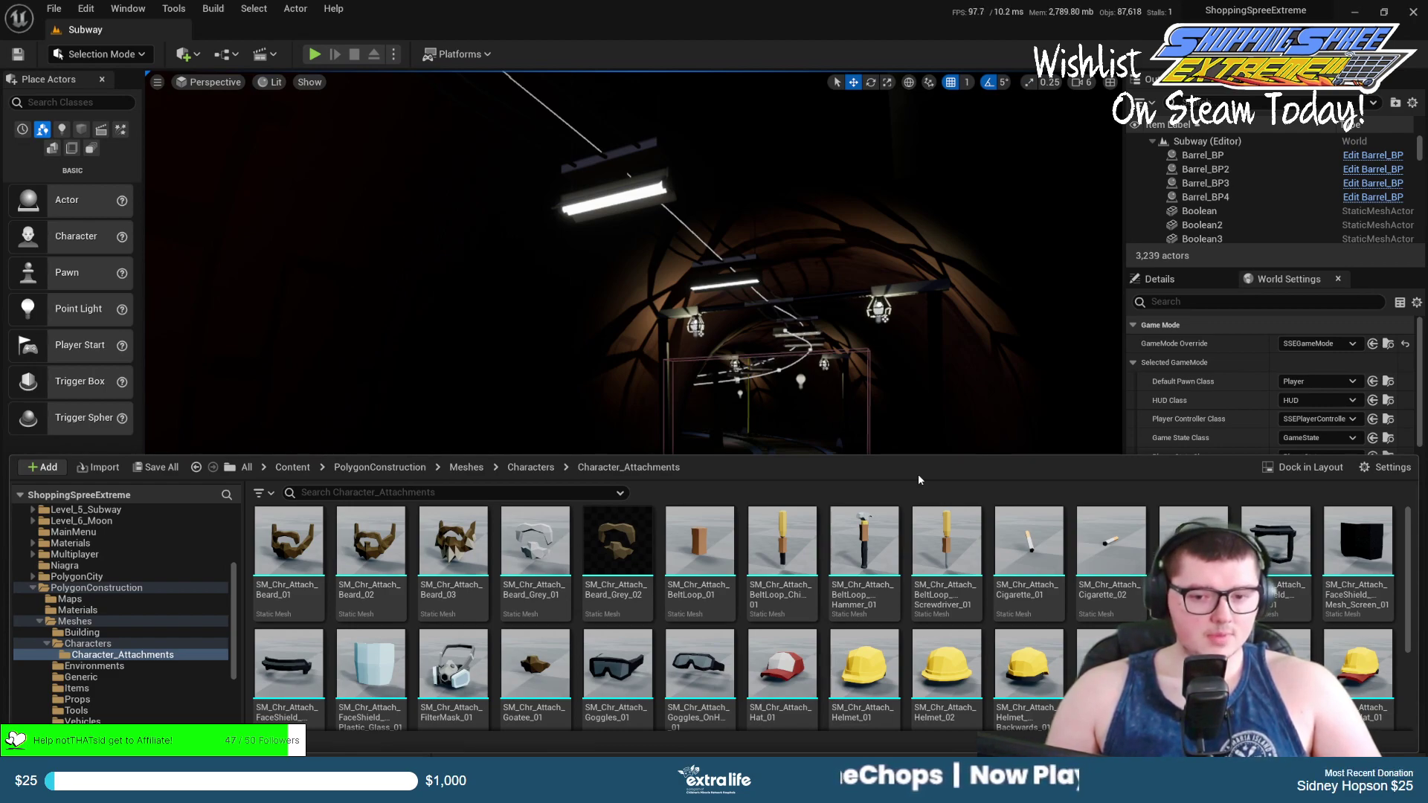
scroll(894, 619, "down", 1)
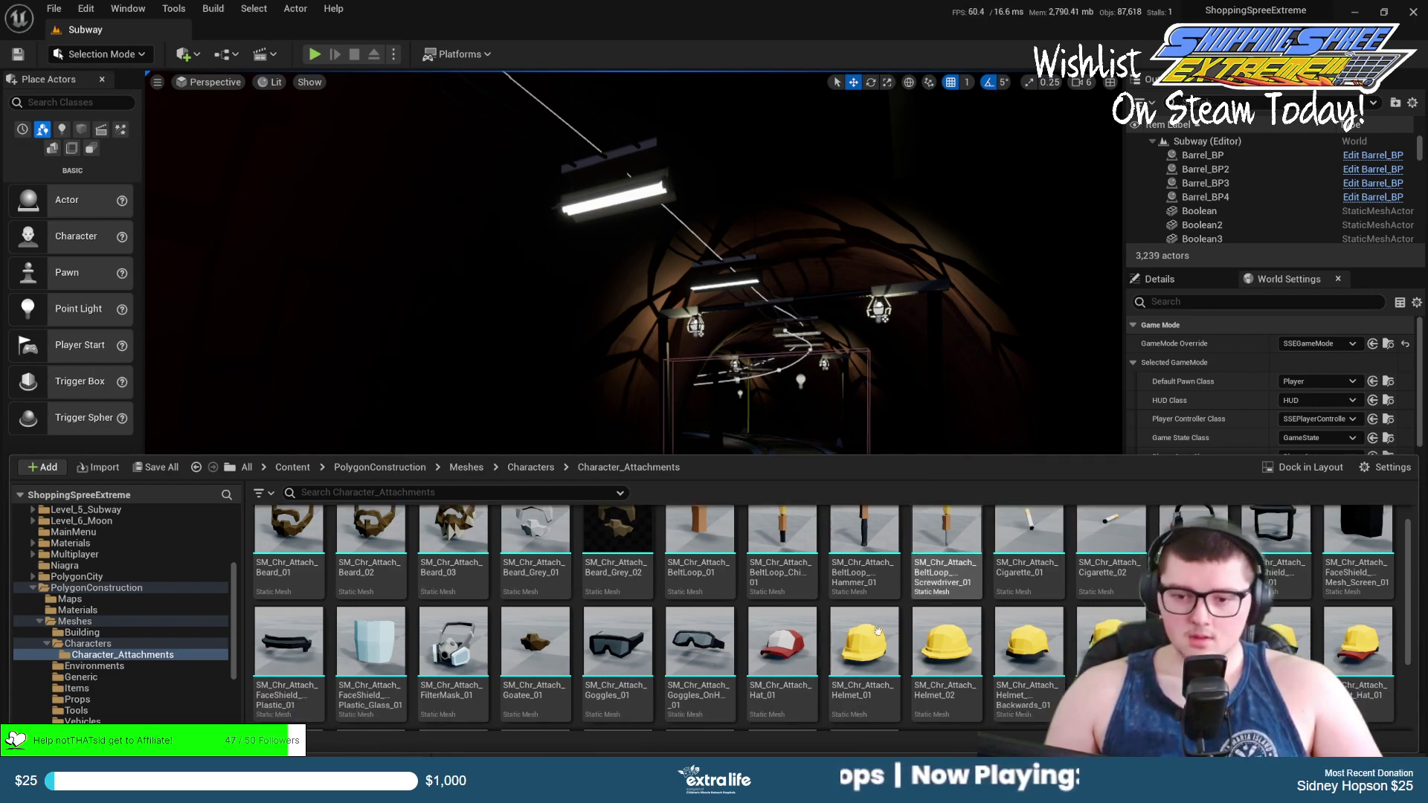
scroll(892, 625, "down", 3)
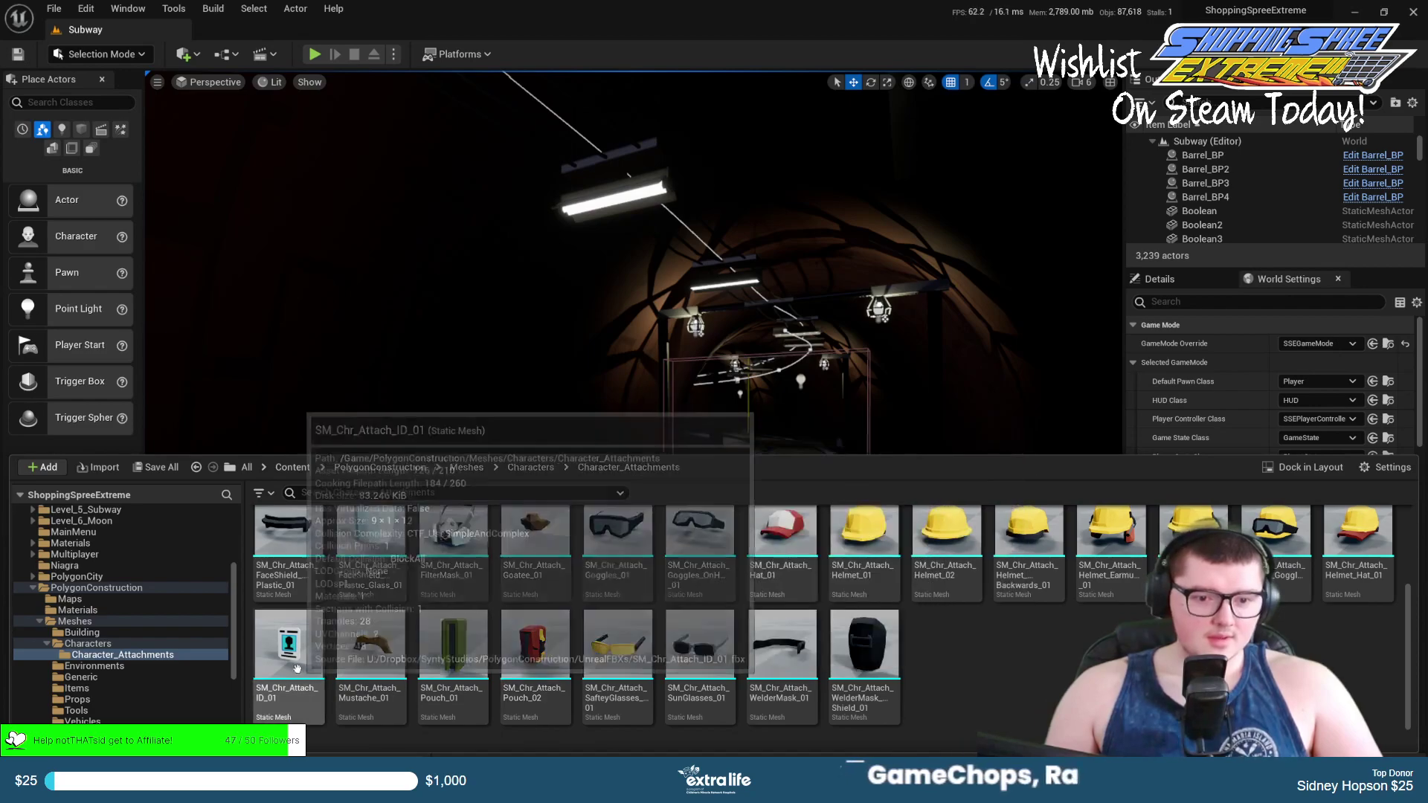
scroll(292, 658, "up", 2)
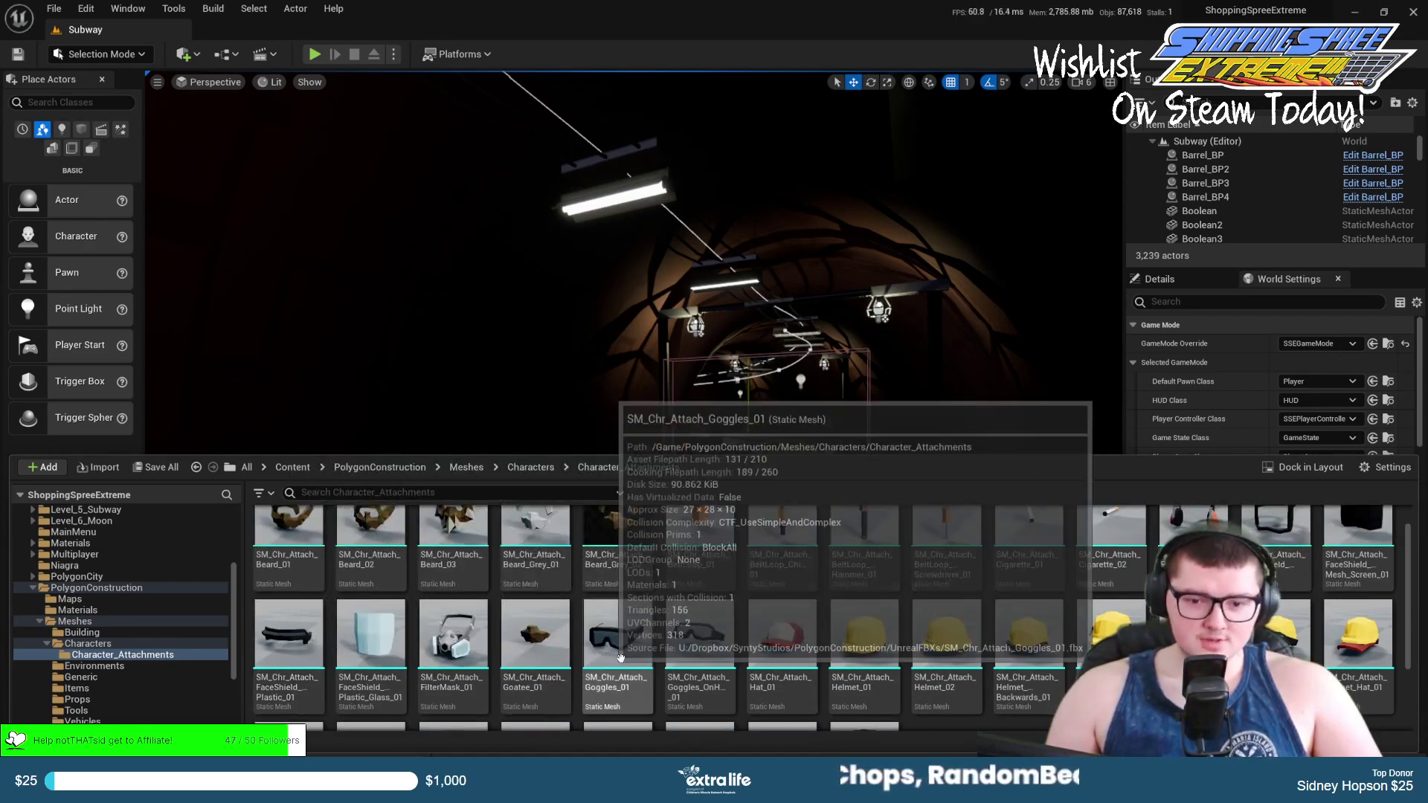
scroll(982, 647, "up", 1)
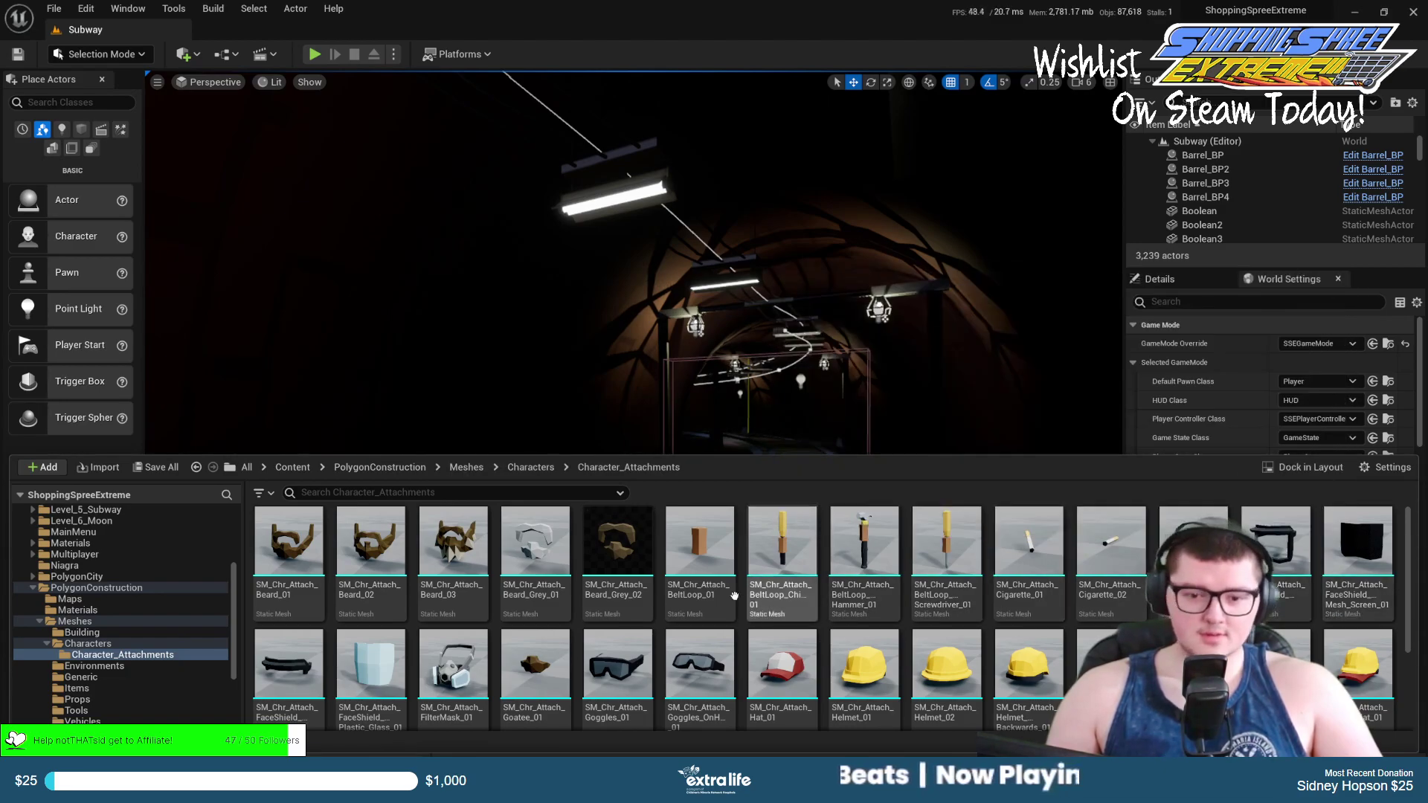
scroll(632, 609, "down", 1)
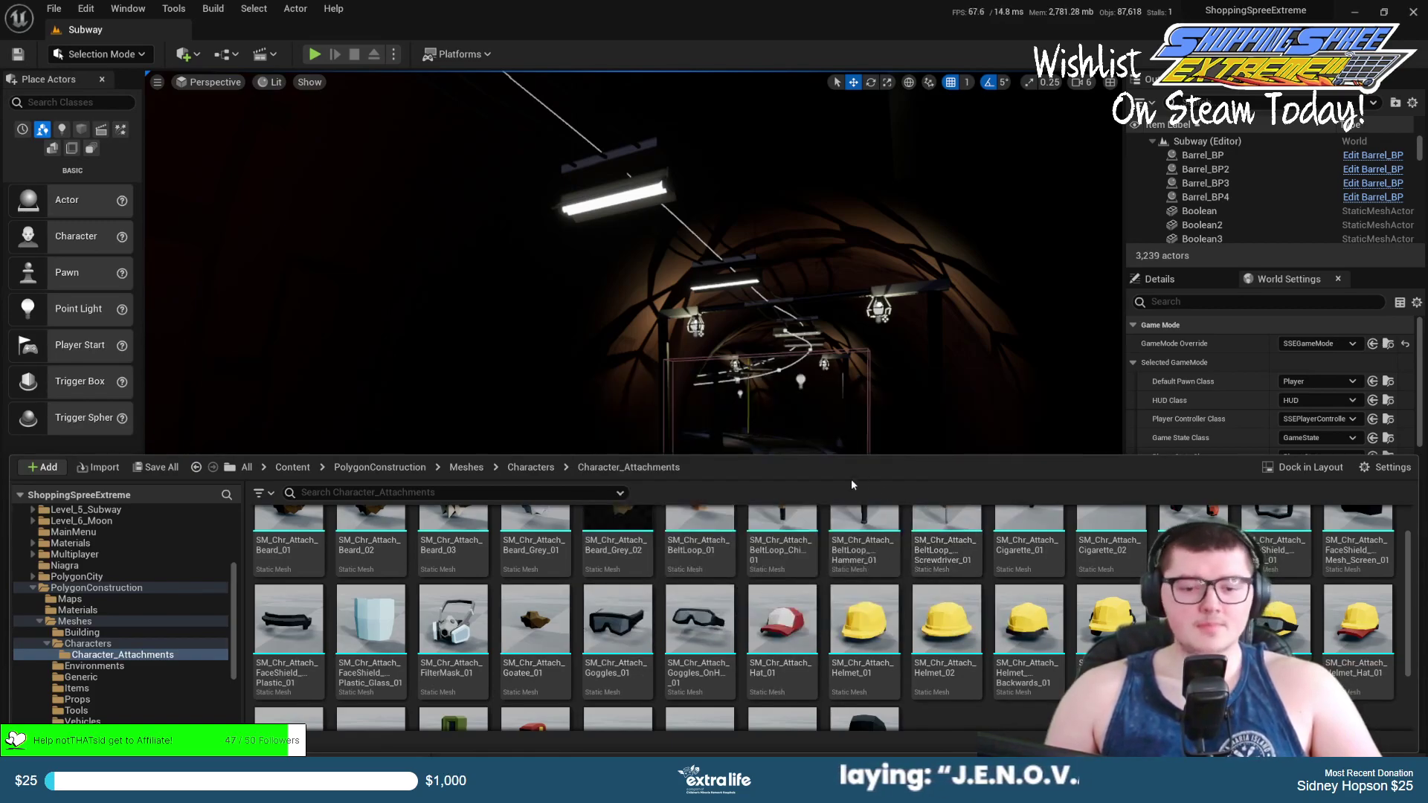
Start an asset export of SK_Chr_Builder_Female_01 from the Characters folder as FBX into D:/GameDev/Assets/SSE/CharacterMeshes/Construction.
left_click(546, 469)
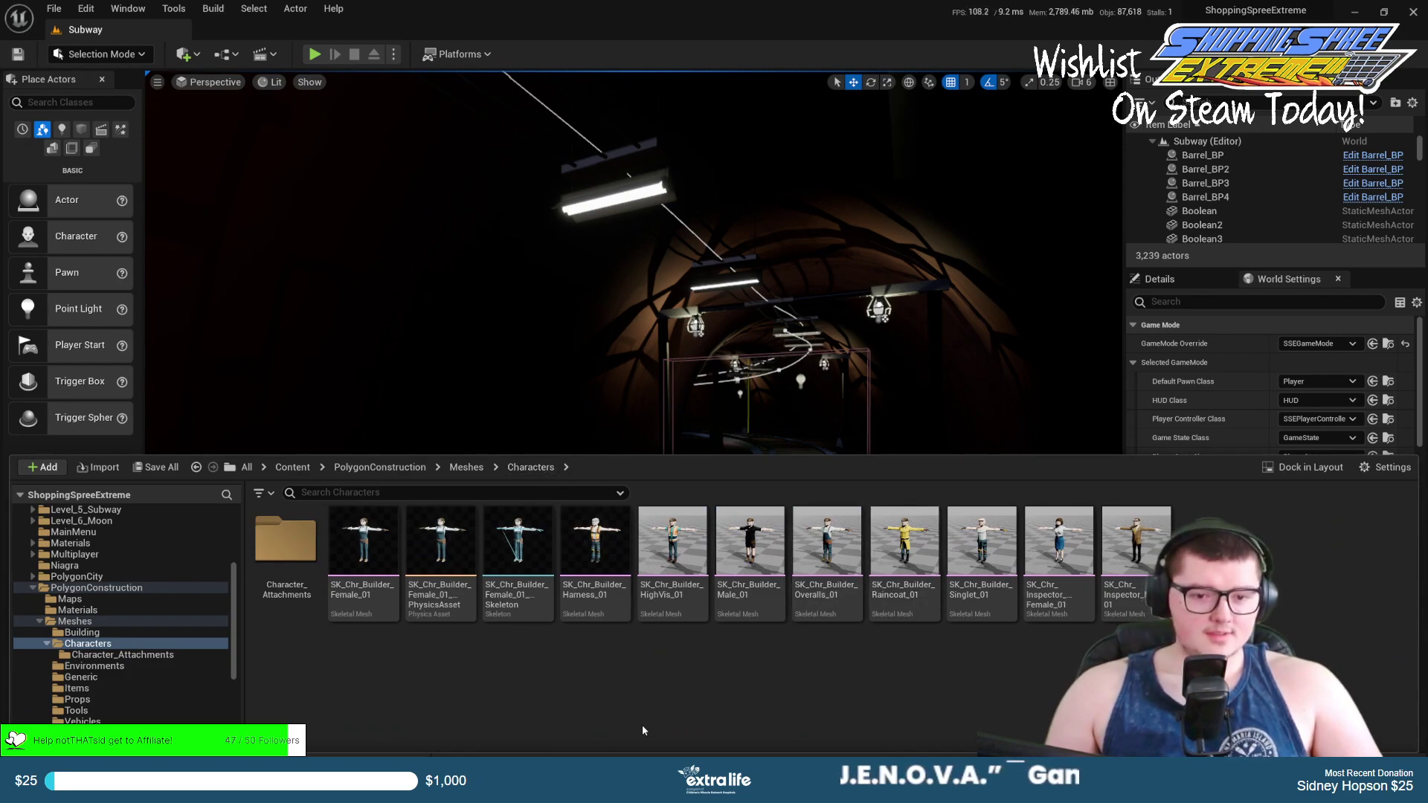
left_click(362, 562)
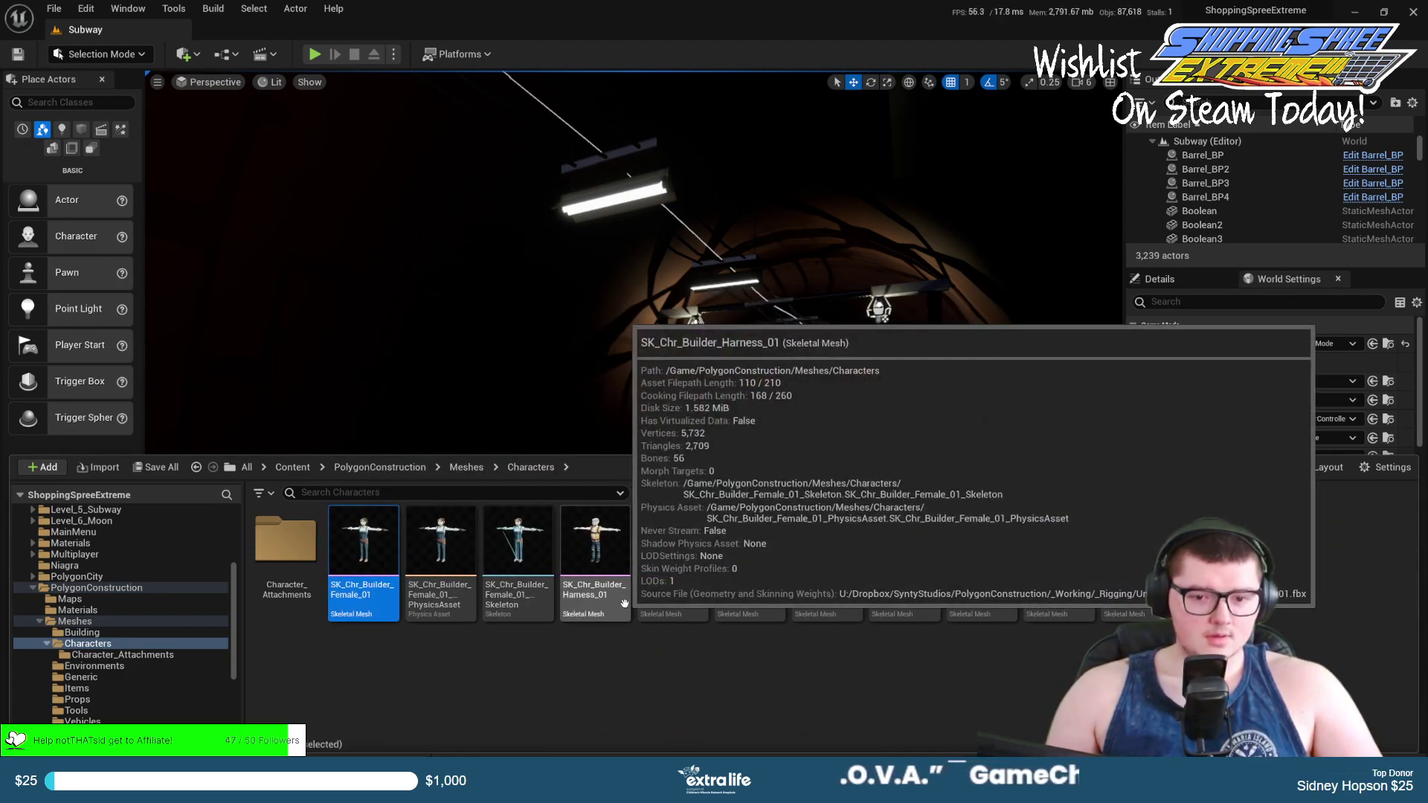
right_click(382, 554)
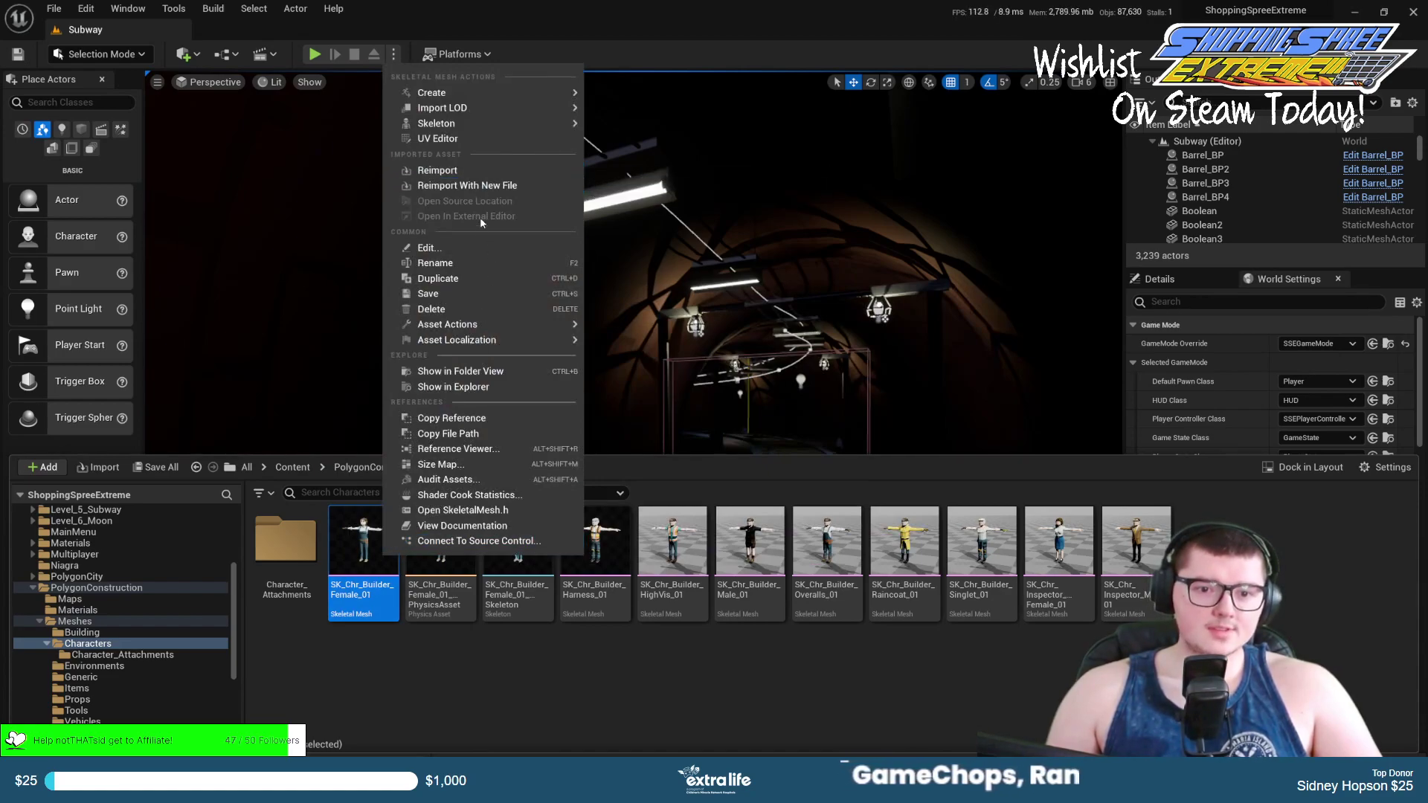
mouse_move(476, 324)
left_click(622, 394)
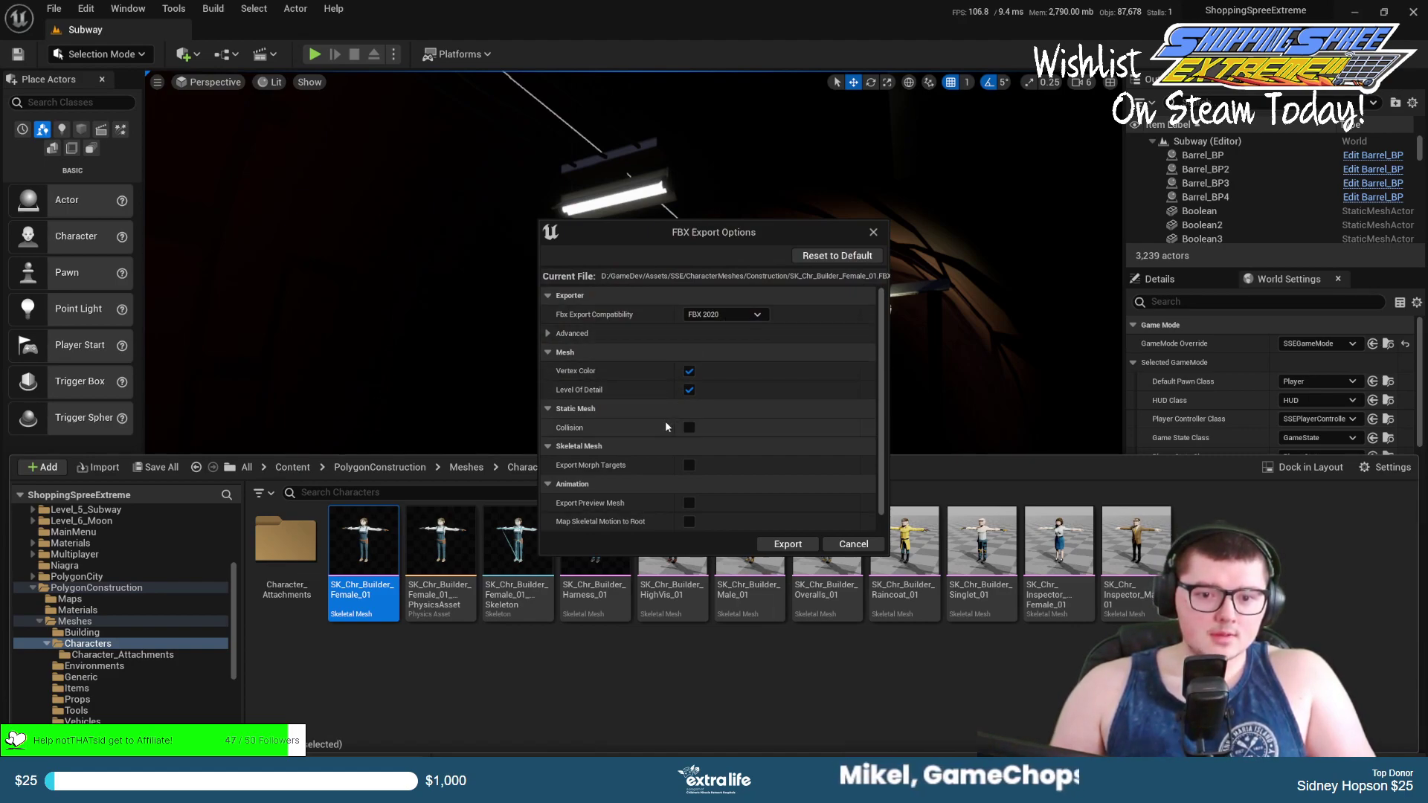
Review the FBX export options, keep FBX 2020 compatibility with vertex color and level of detail, and export the female builder mesh.
left_click(723, 316)
left_click(712, 318)
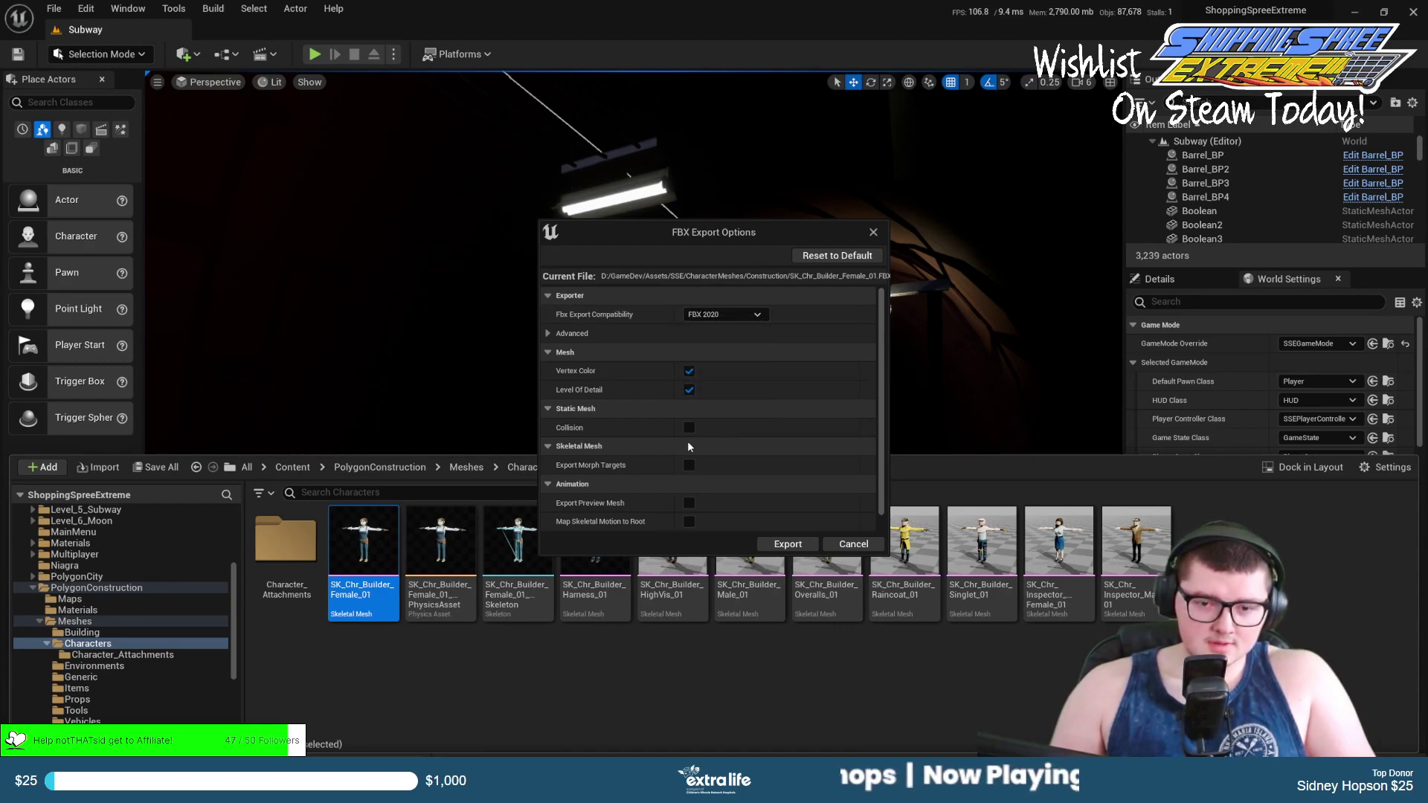
scroll(688, 442, "down", 1)
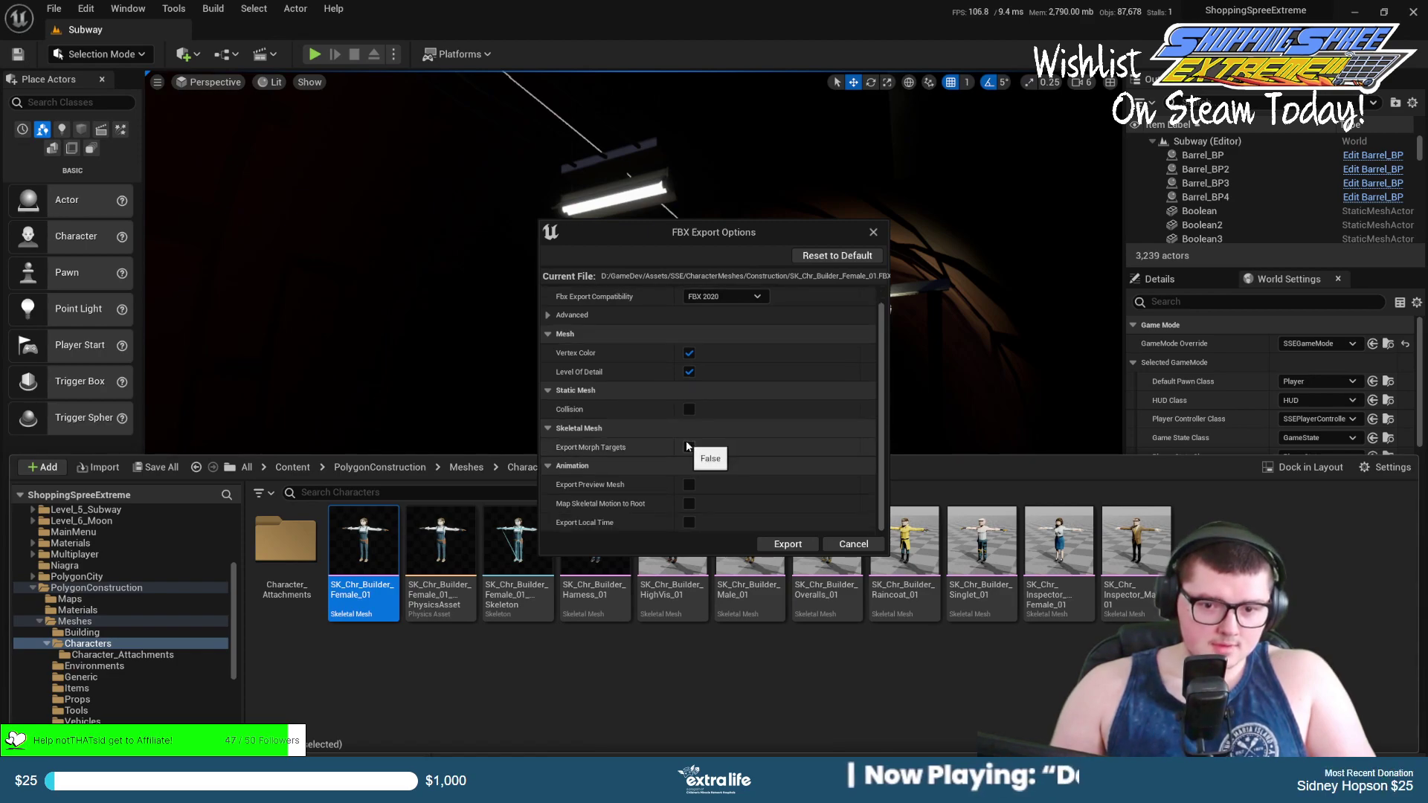
scroll(686, 442, "up", 1)
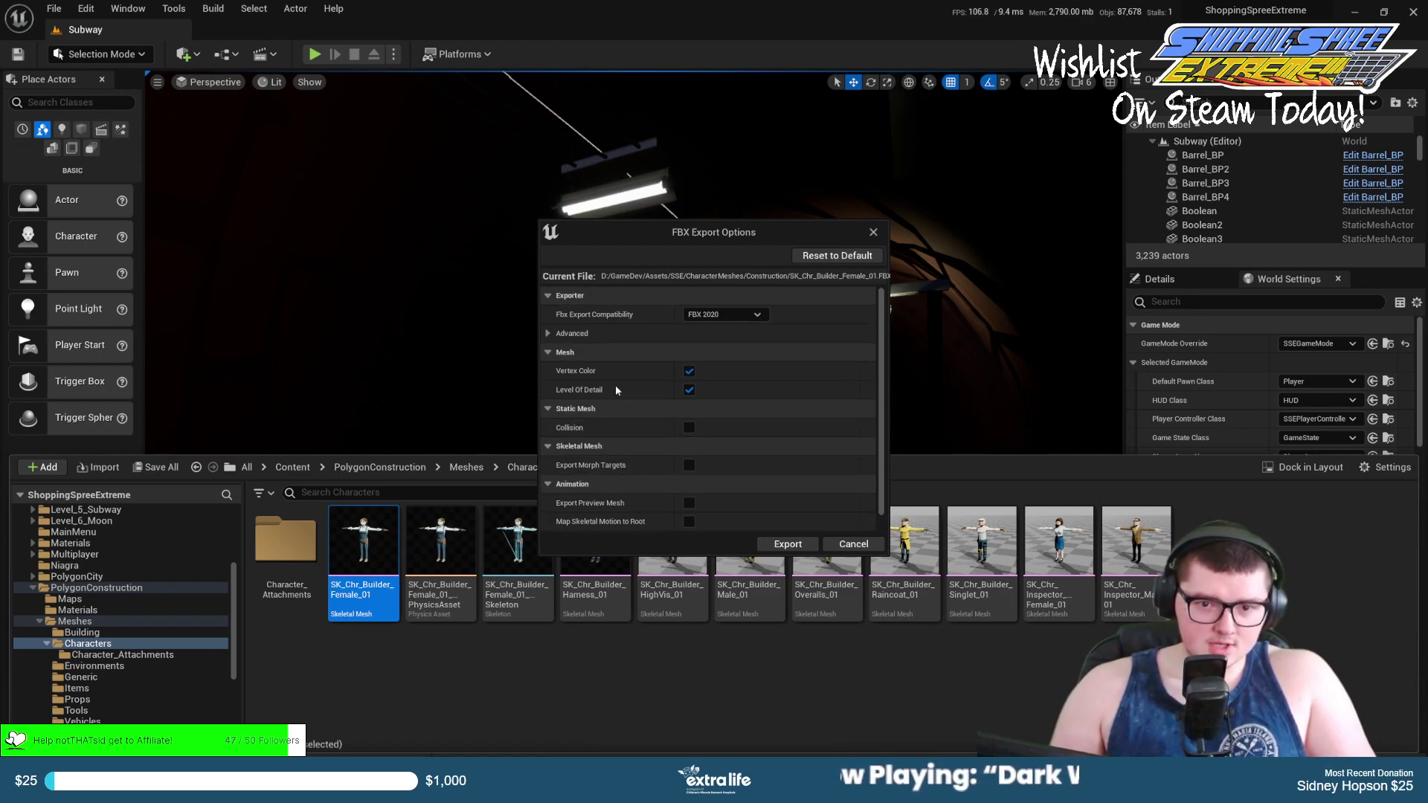
left_click(554, 333)
left_click(551, 331)
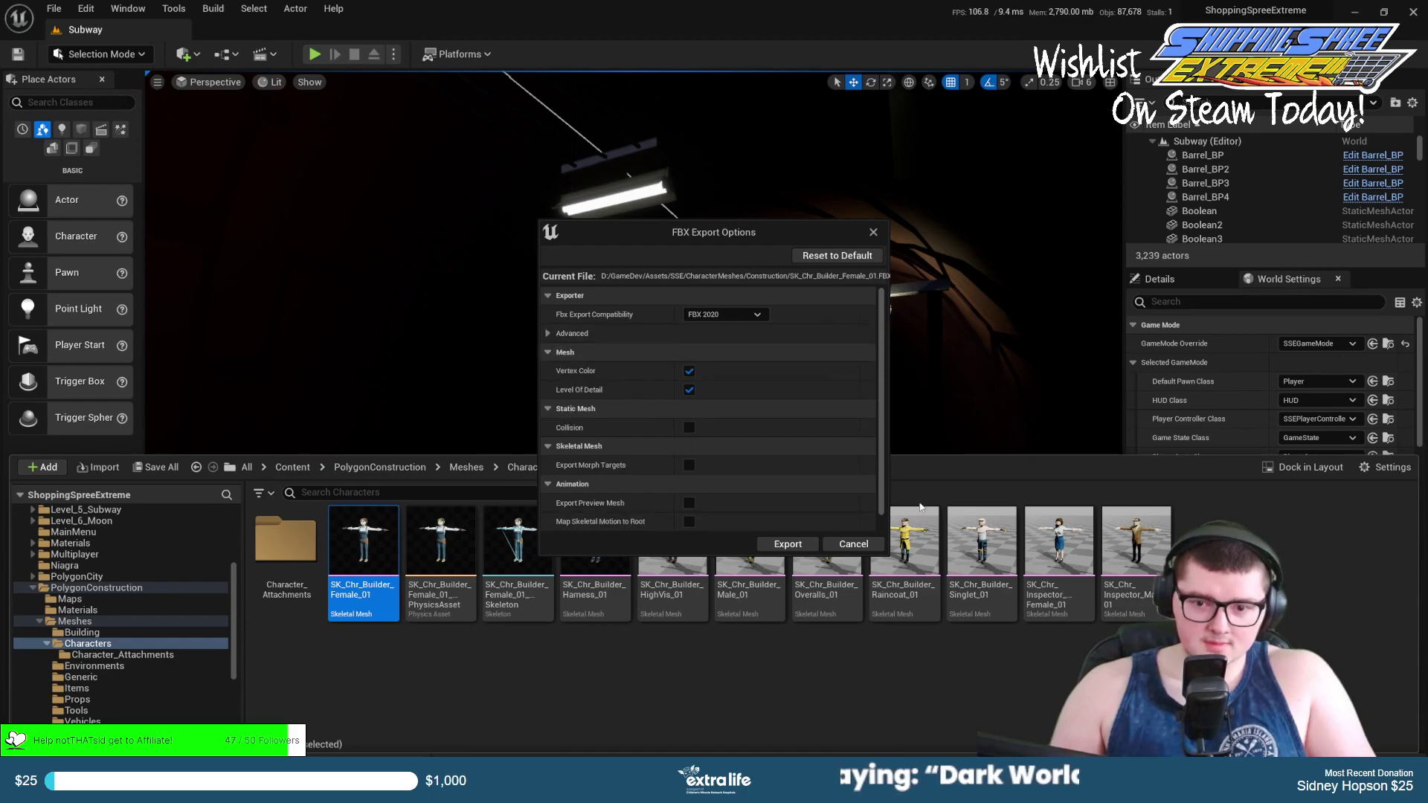
left_click(769, 544)
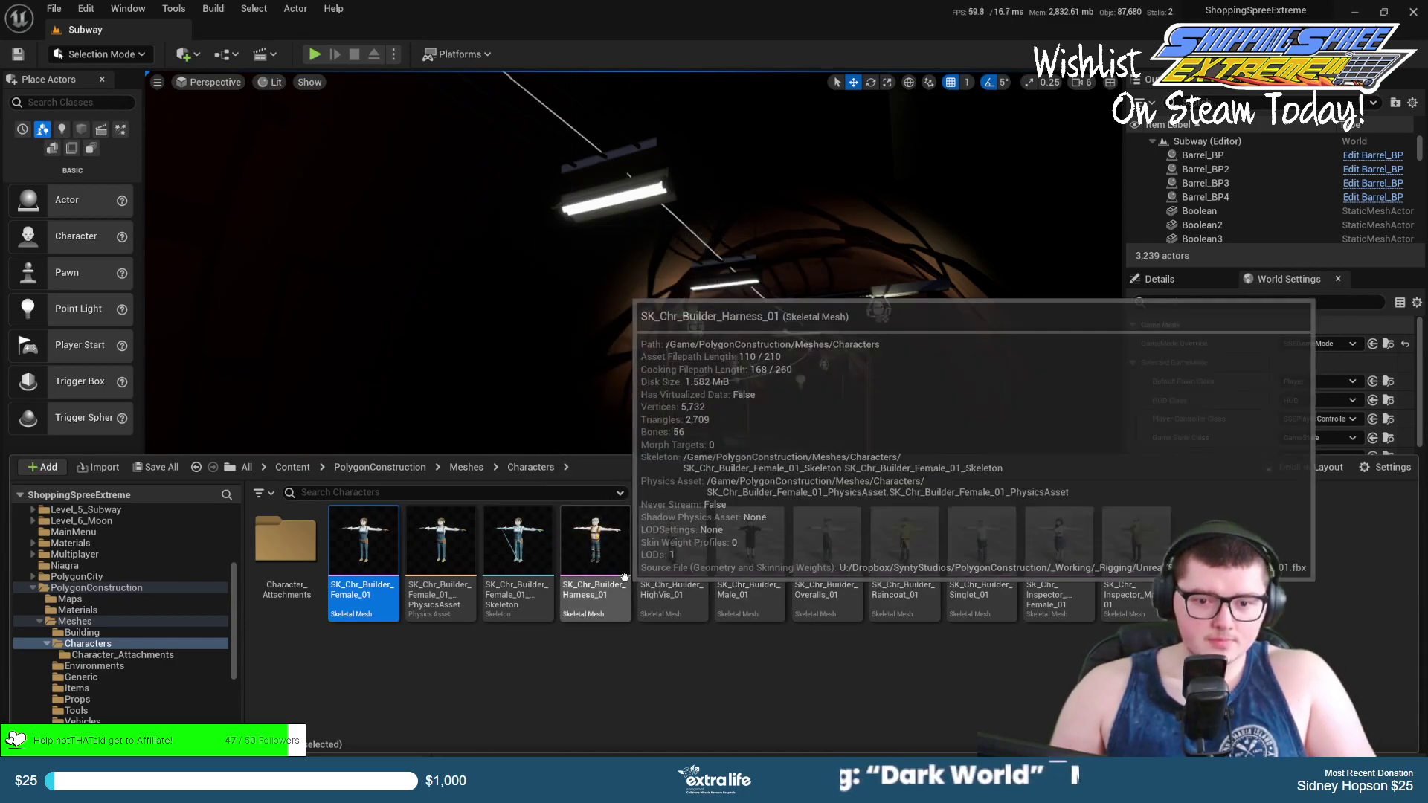
left_click(622, 576)
right_click(621, 577)
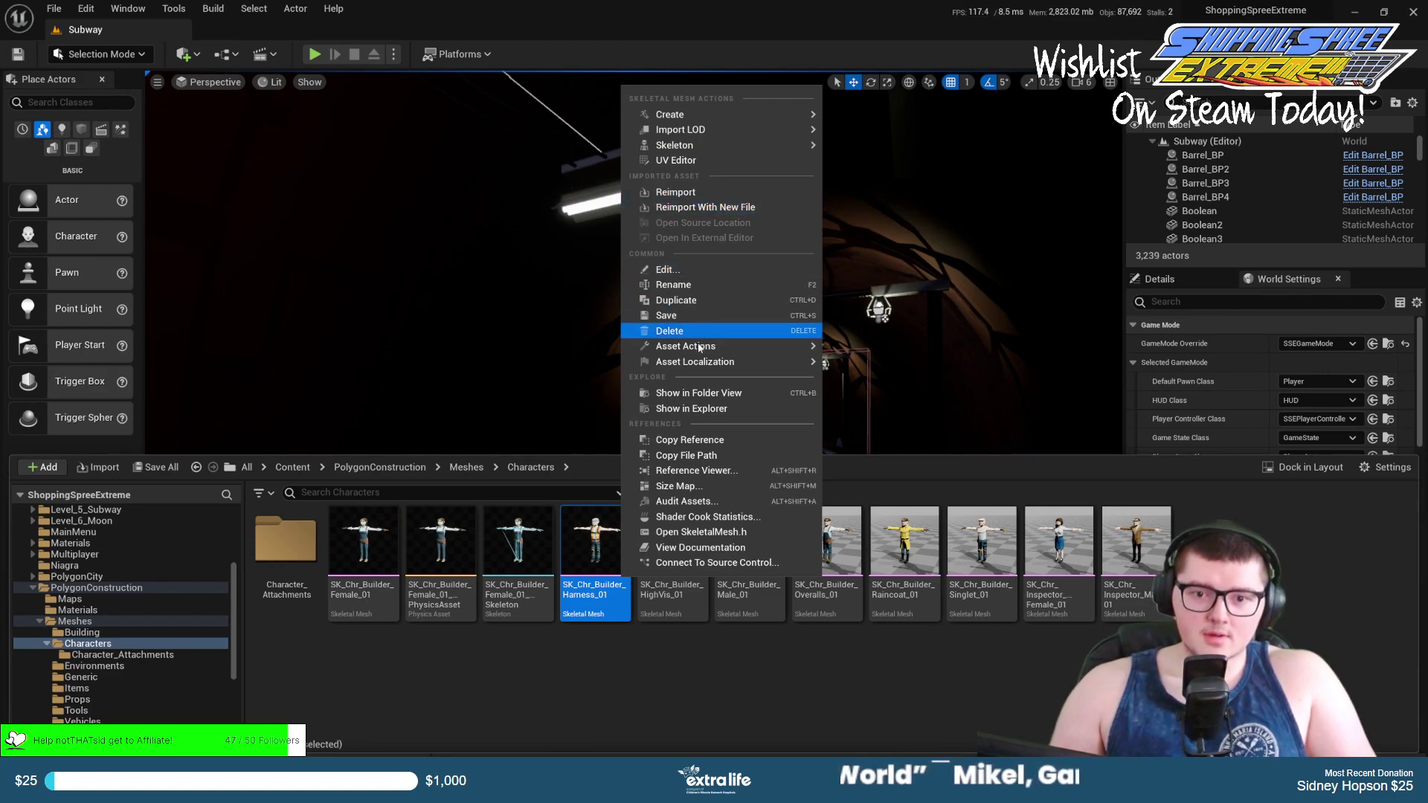
mouse_move(734, 348)
left_click(724, 714)
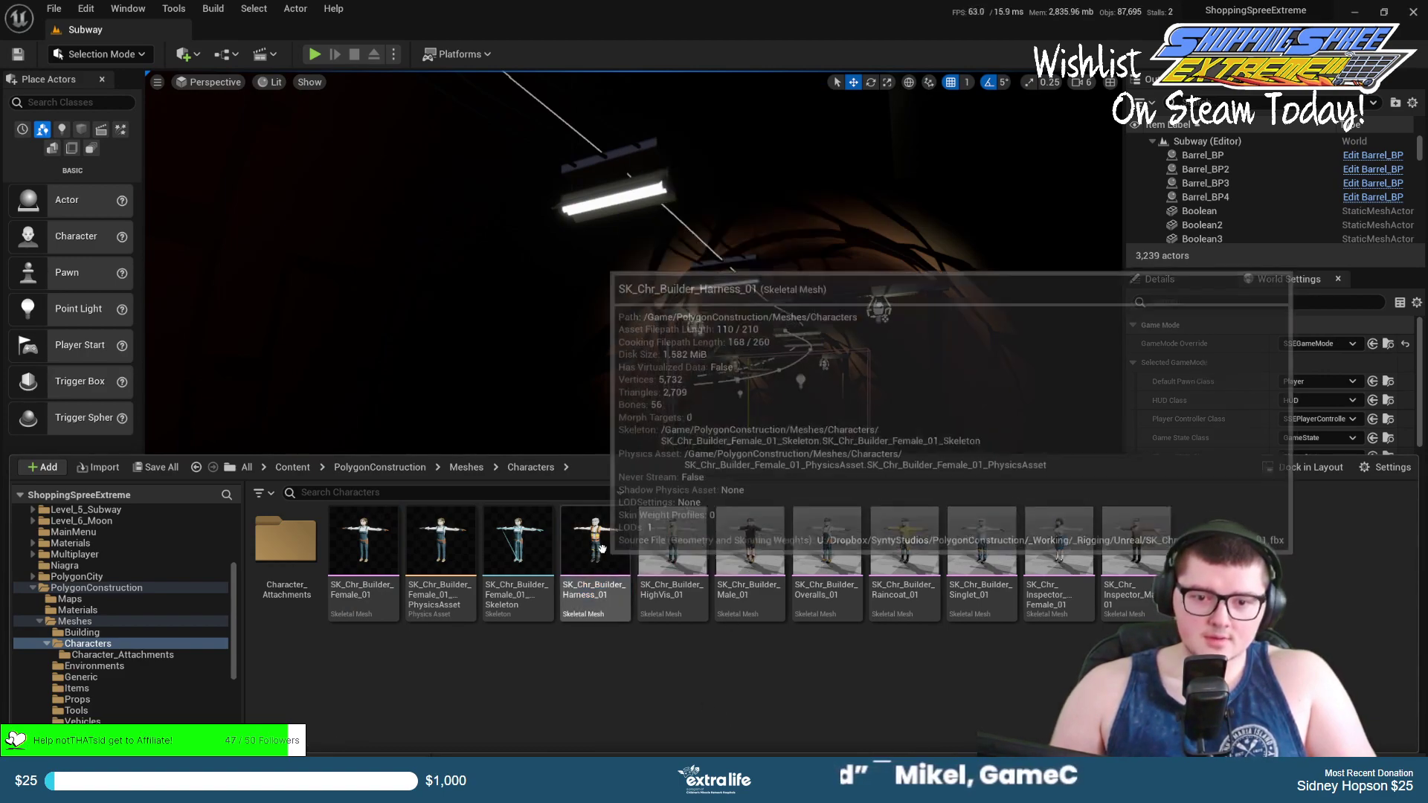
Export the SK_Chr_Builder_Harness_01 skeletal mesh as FBX into the CharacterMeshes/Construction folder with the existing export options.
right_click(618, 588)
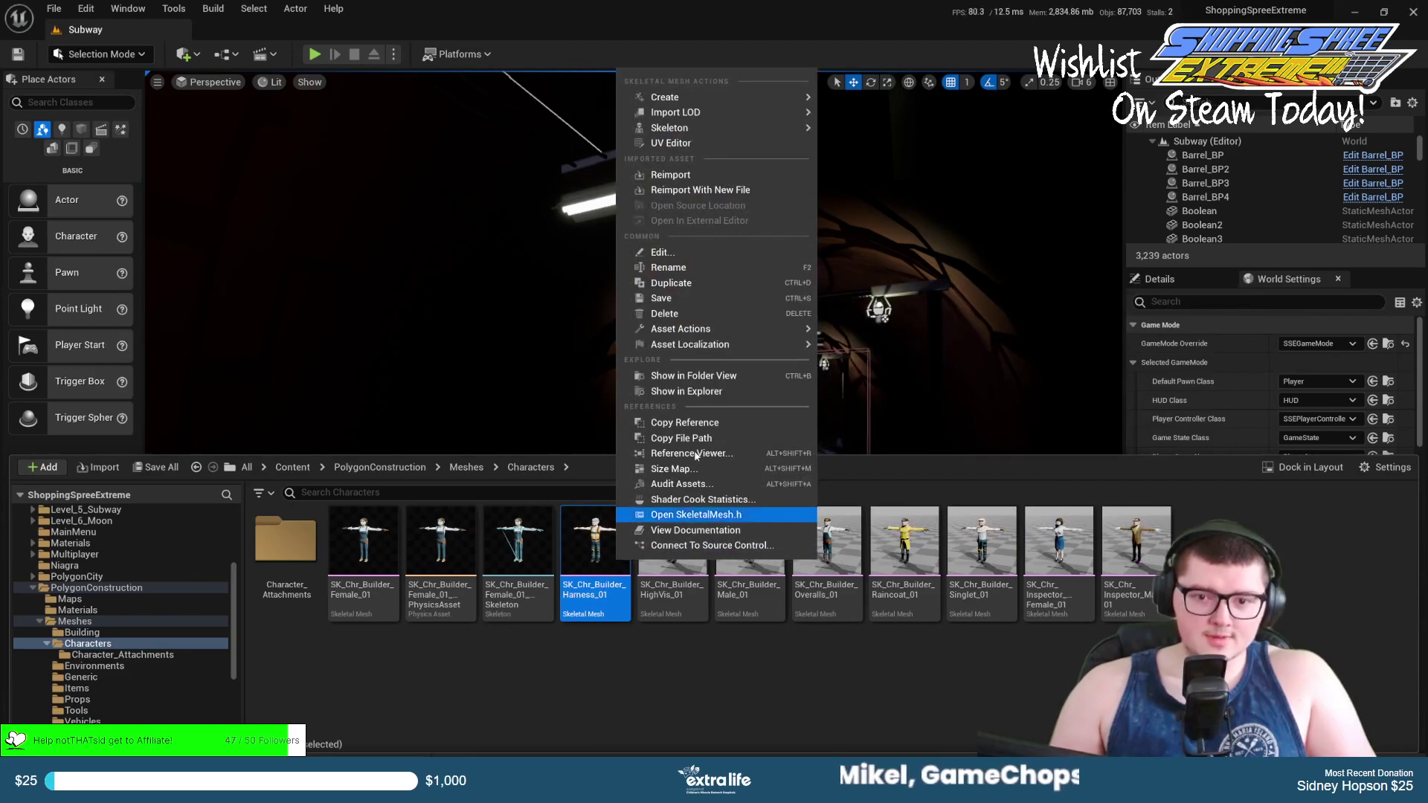
mouse_move(697, 331)
left_click(868, 395)
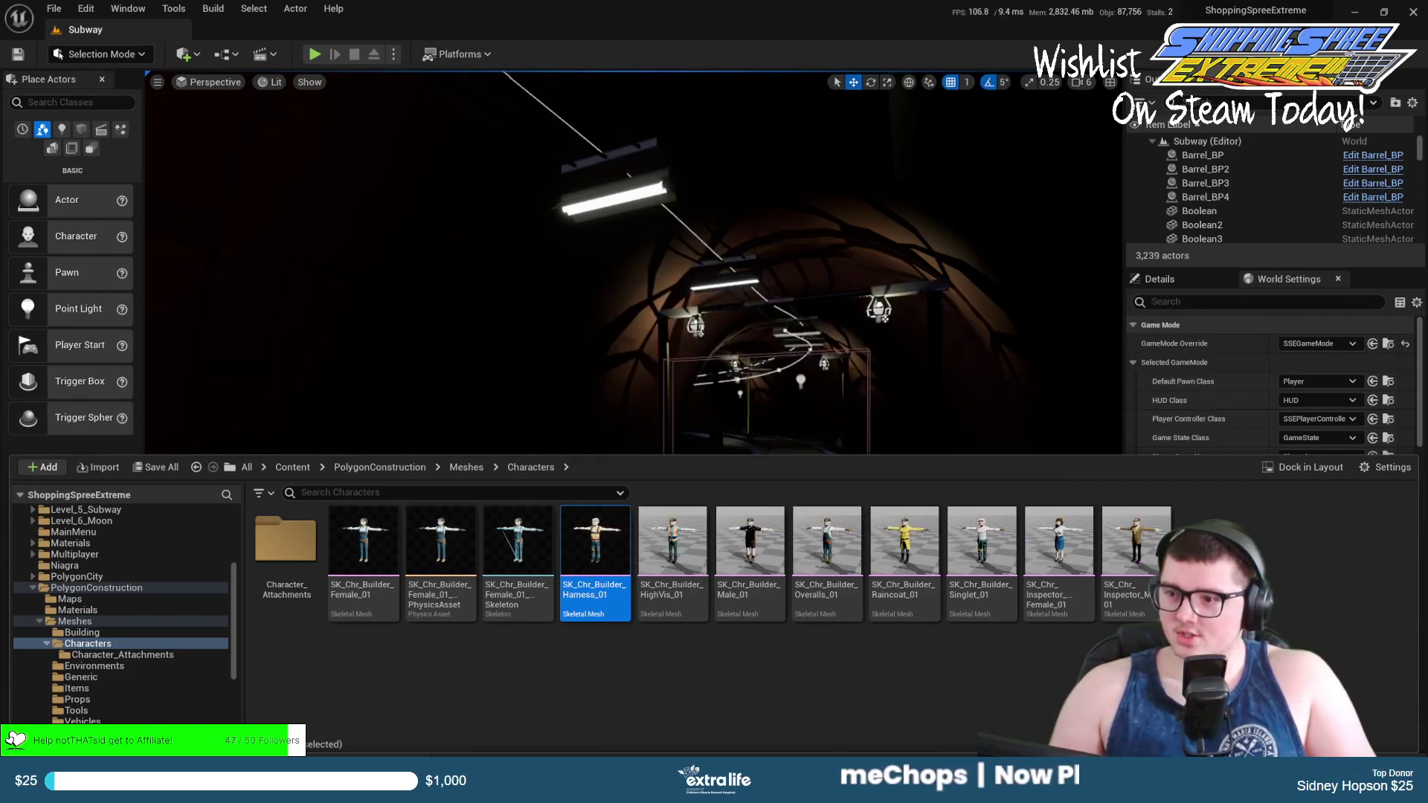
left_click(788, 543)
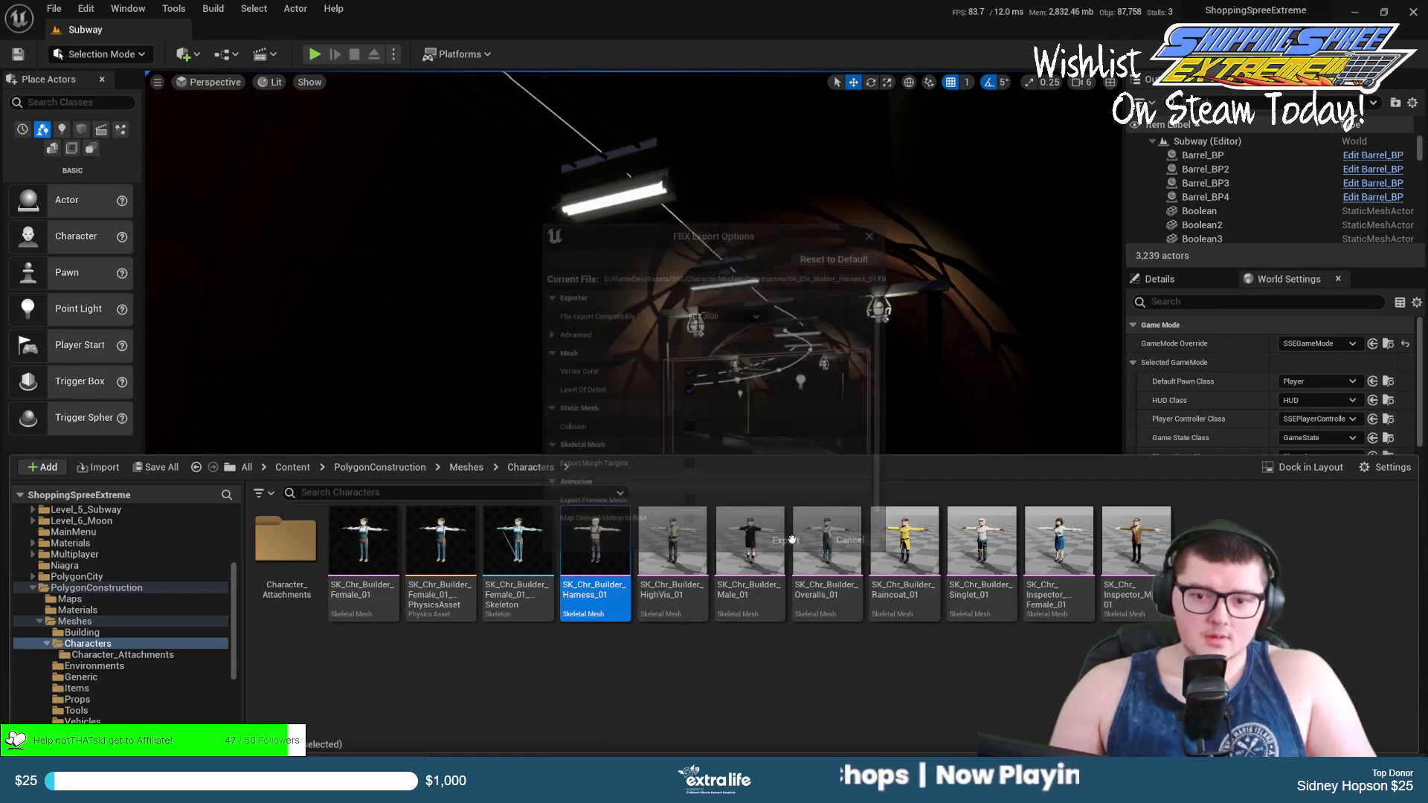
Export the SK_Chr_Builder_HighVis_01 skeletal mesh as FBX into the CharacterMeshes/Construction folder with the existing export options.
left_click(672, 546)
right_click(672, 547)
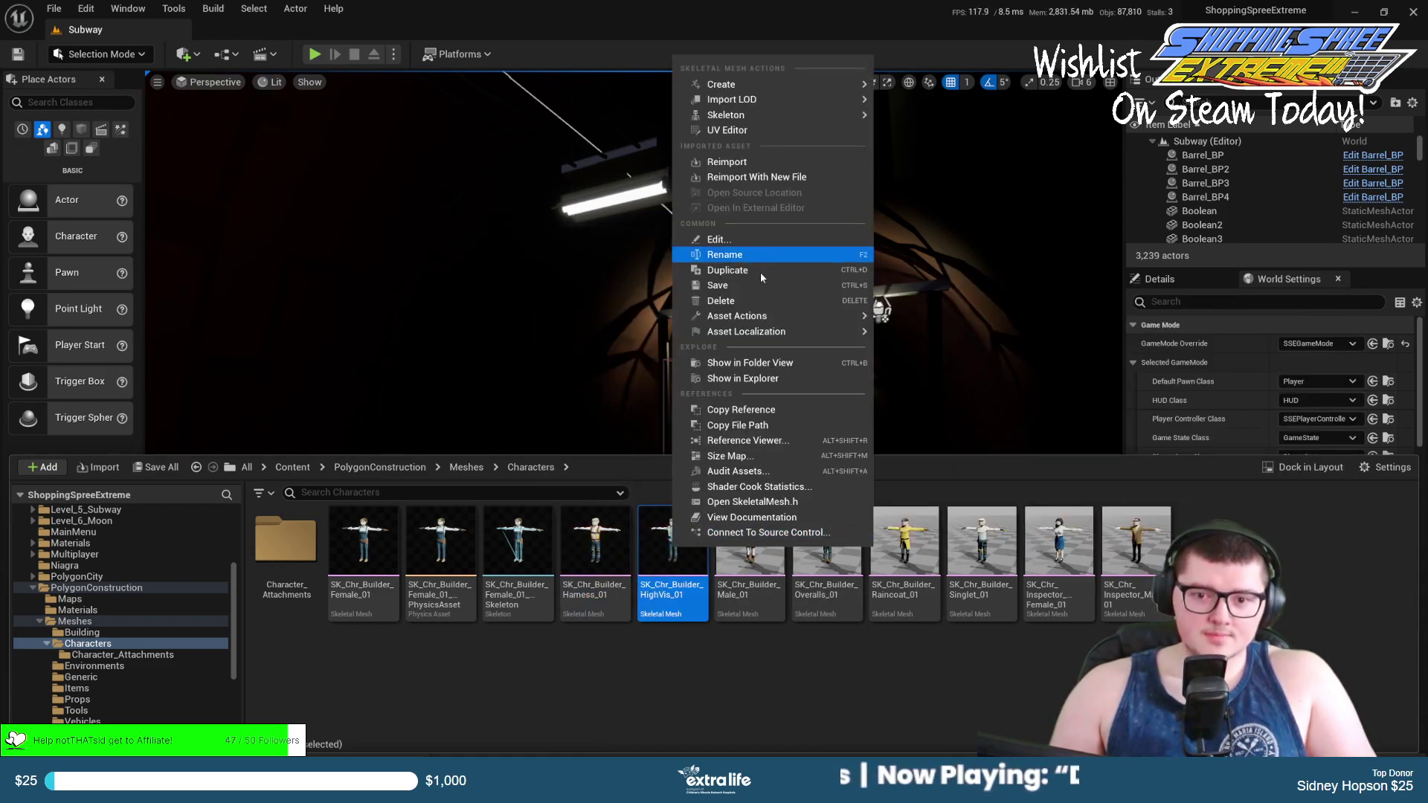
mouse_move(771, 316)
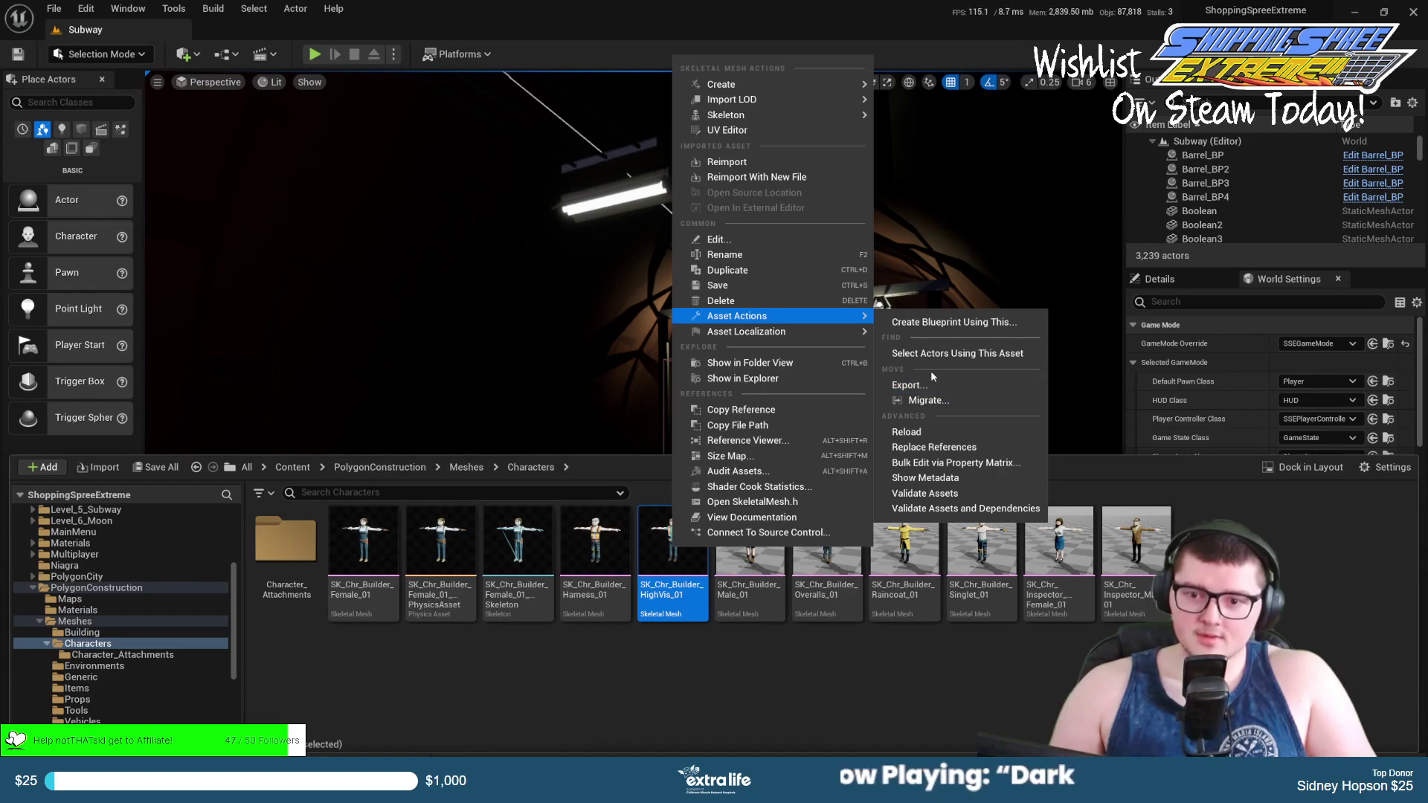
left_click(925, 384)
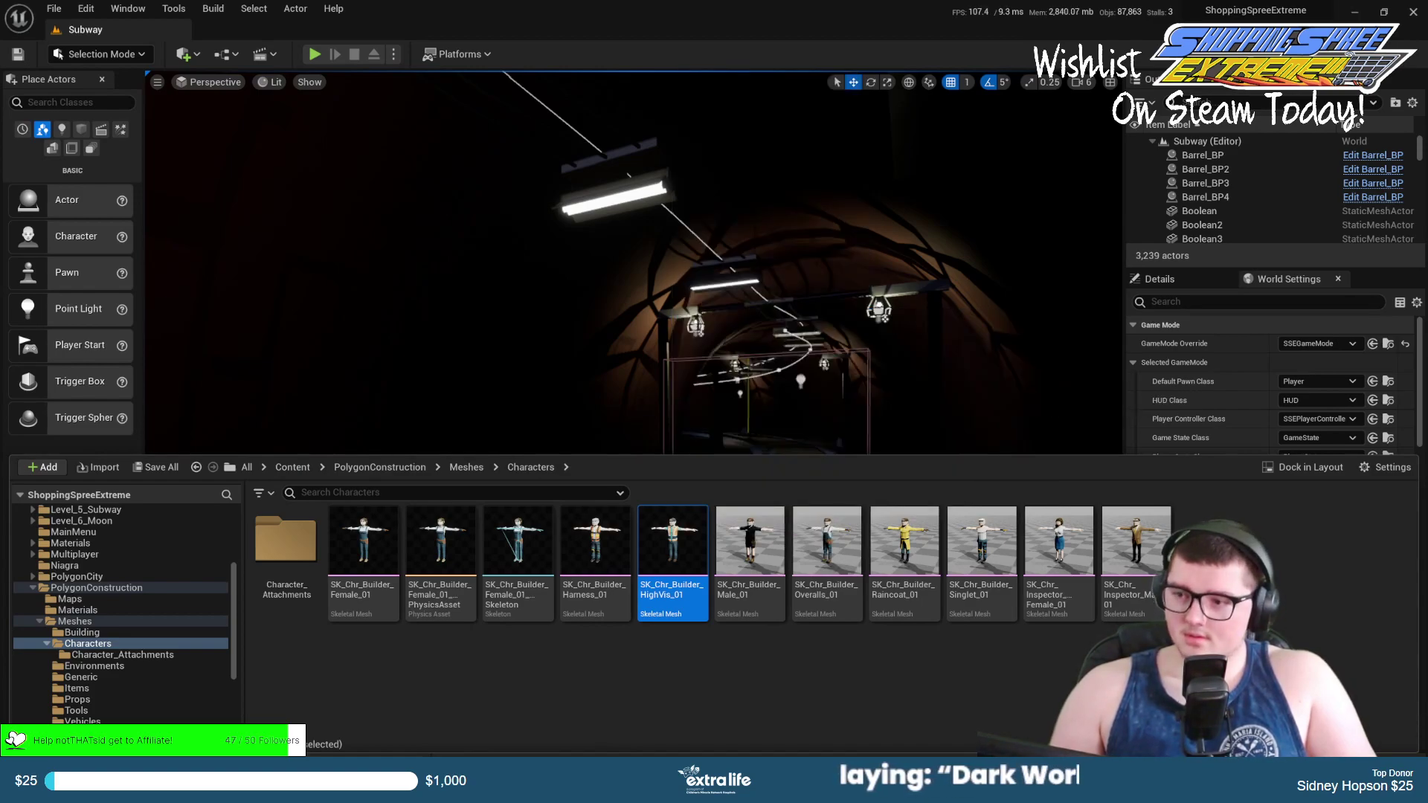
left_click(814, 547)
Export SK_Chr_Builder_Male_01 as an FBX 2020 file into CharacterMeshes/Construction, keeping vertex color and level of detail.
left_click(736, 551)
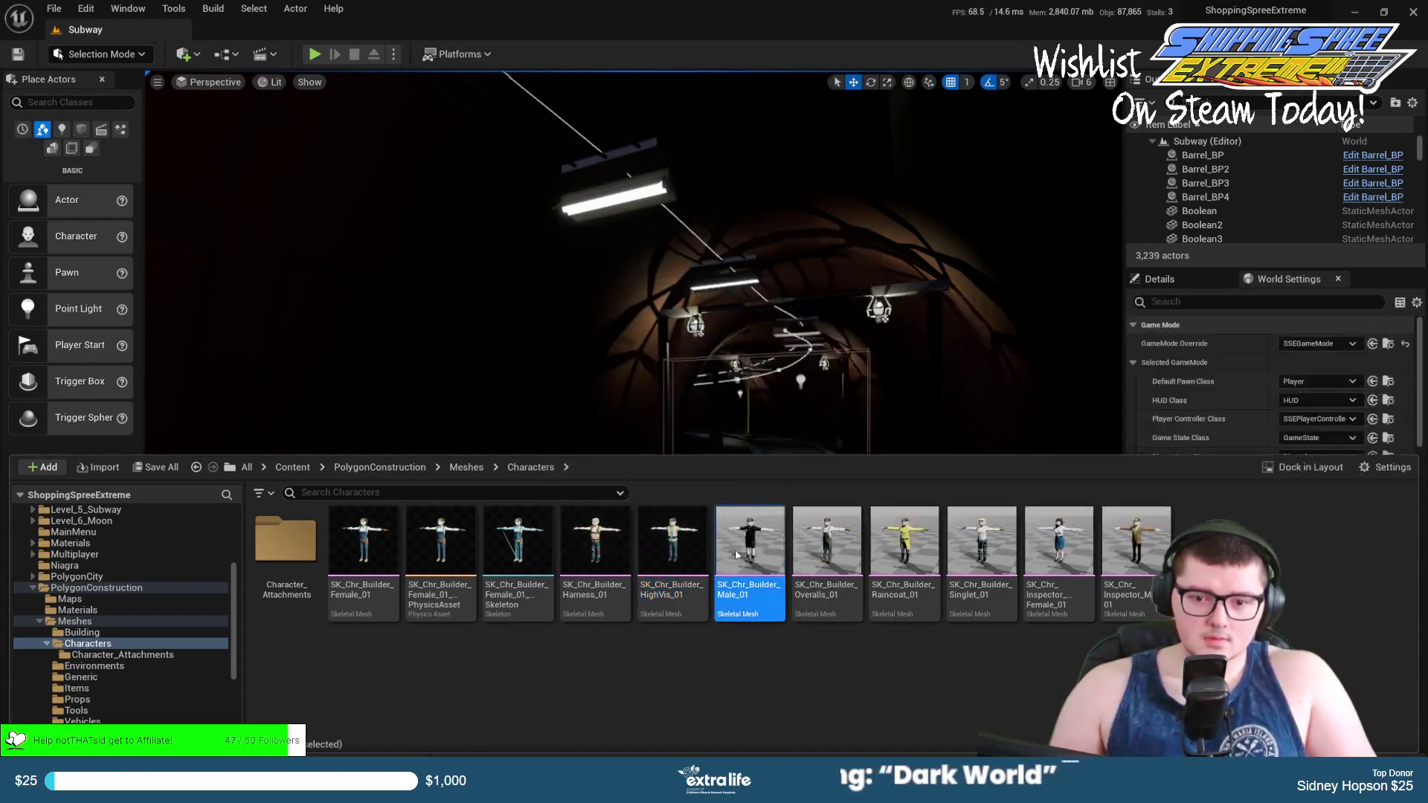
right_click(736, 552)
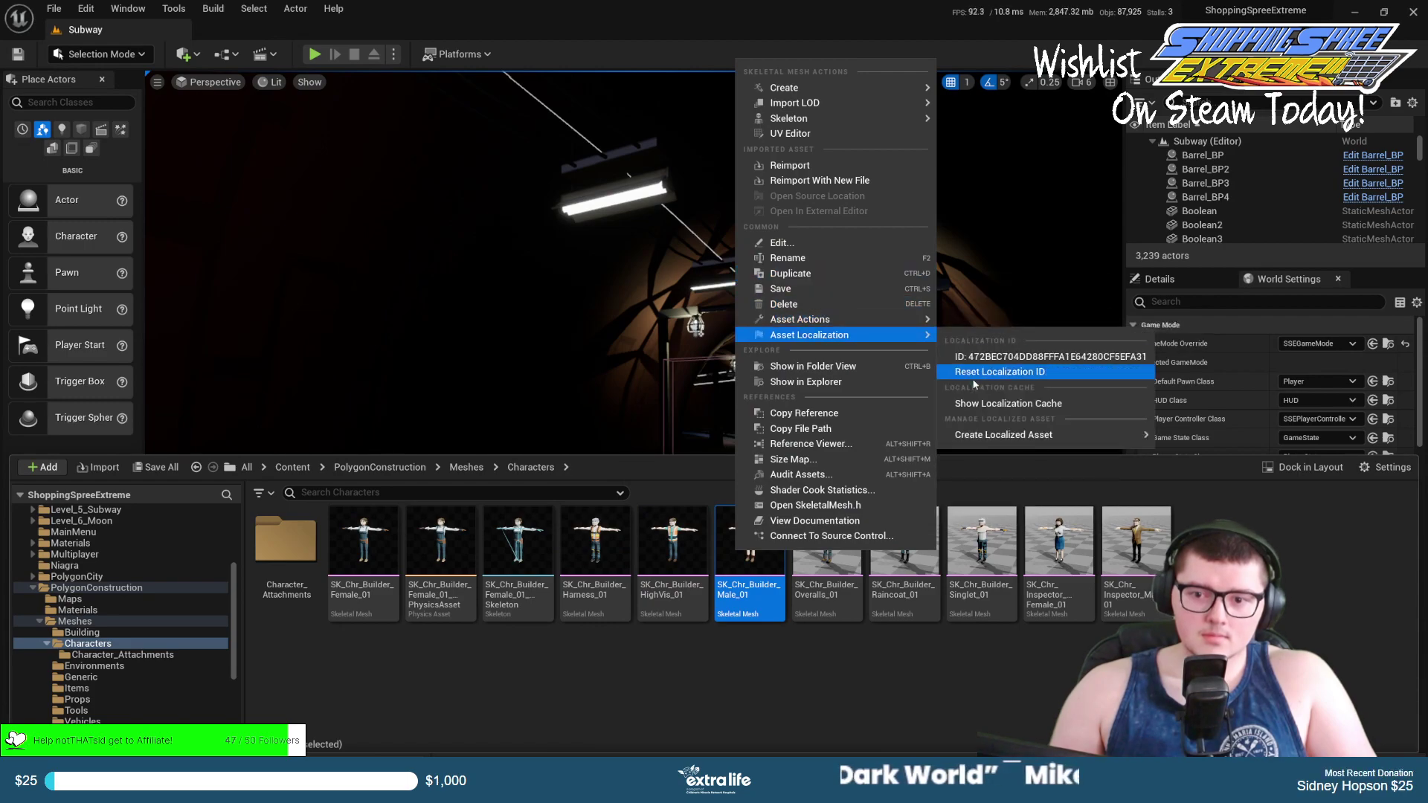
mouse_move(886, 324)
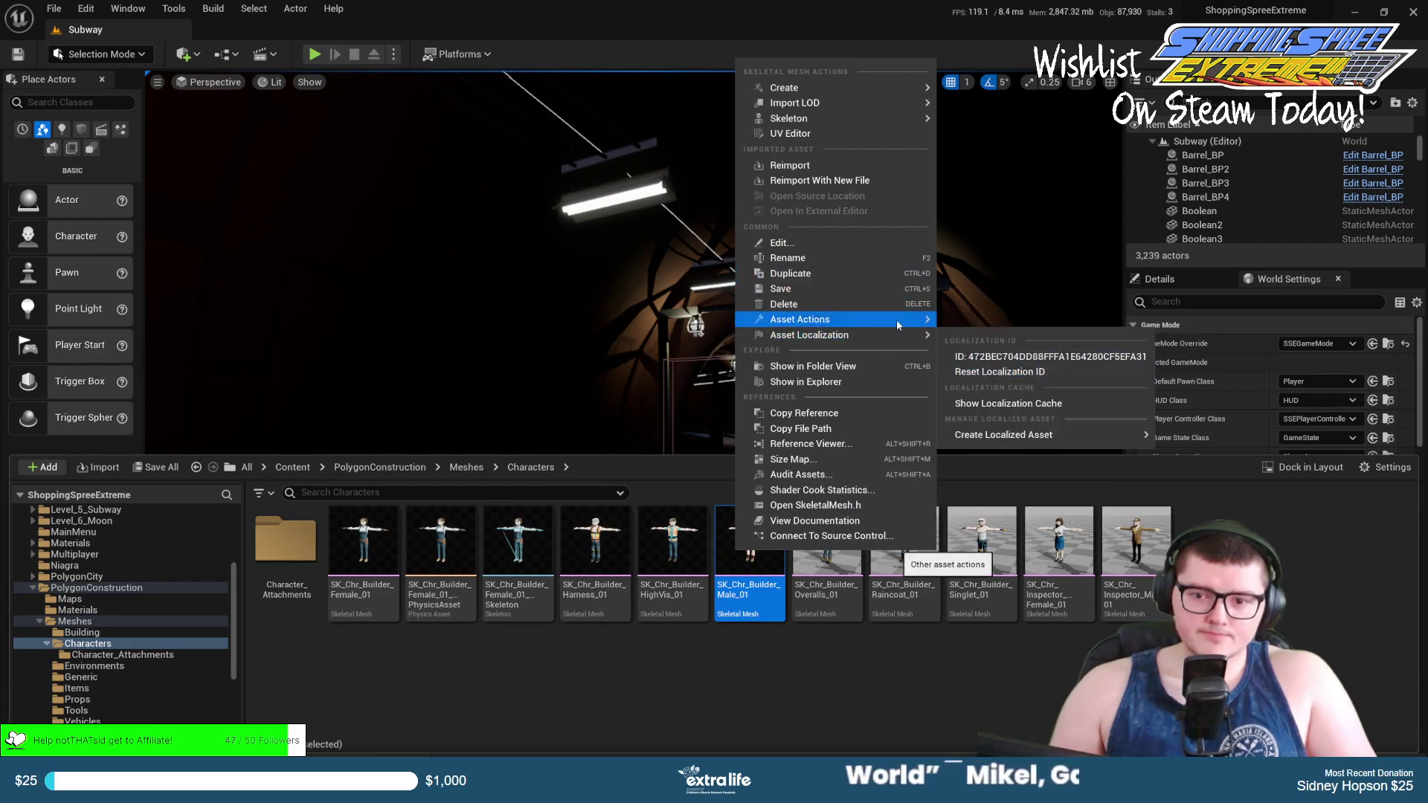
left_click(976, 393)
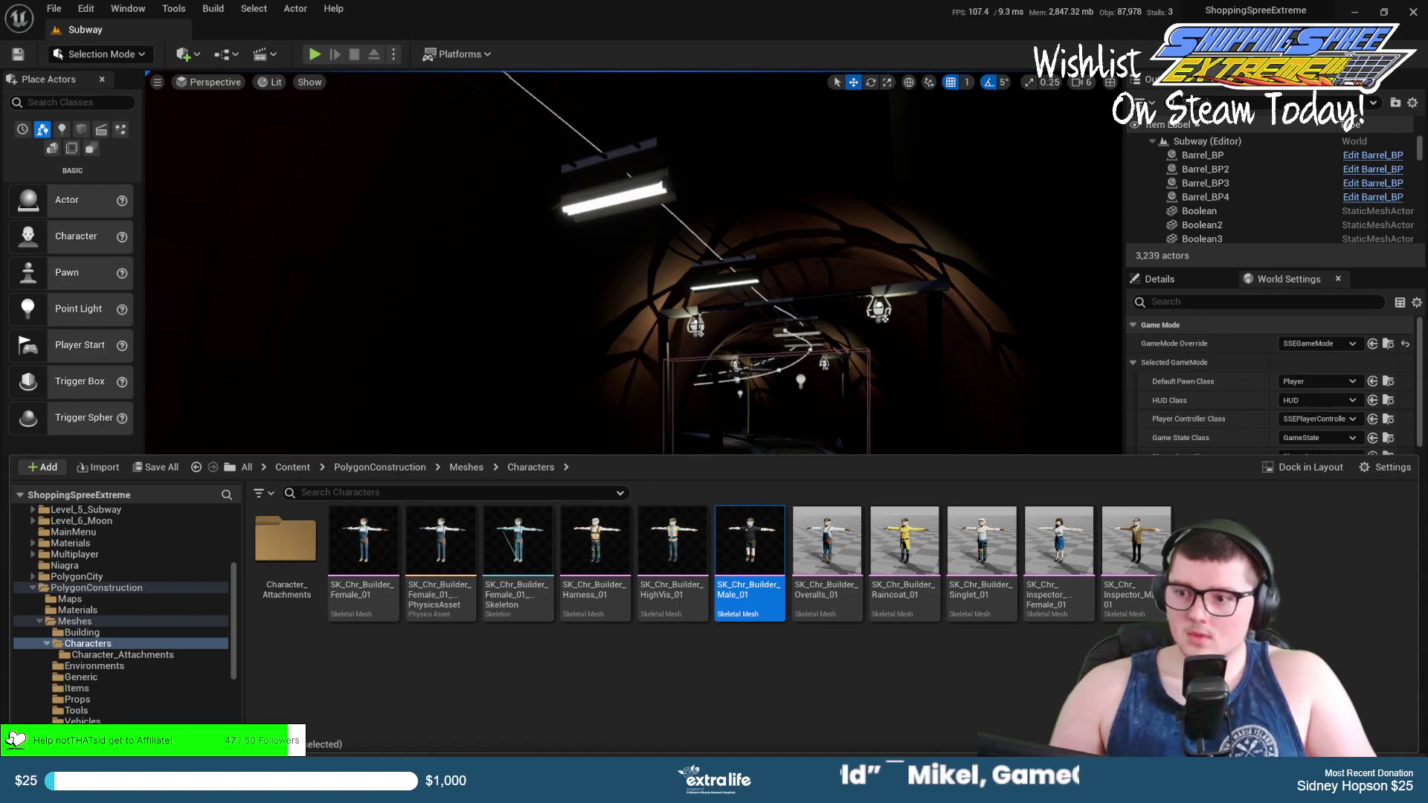
left_click(959, 556)
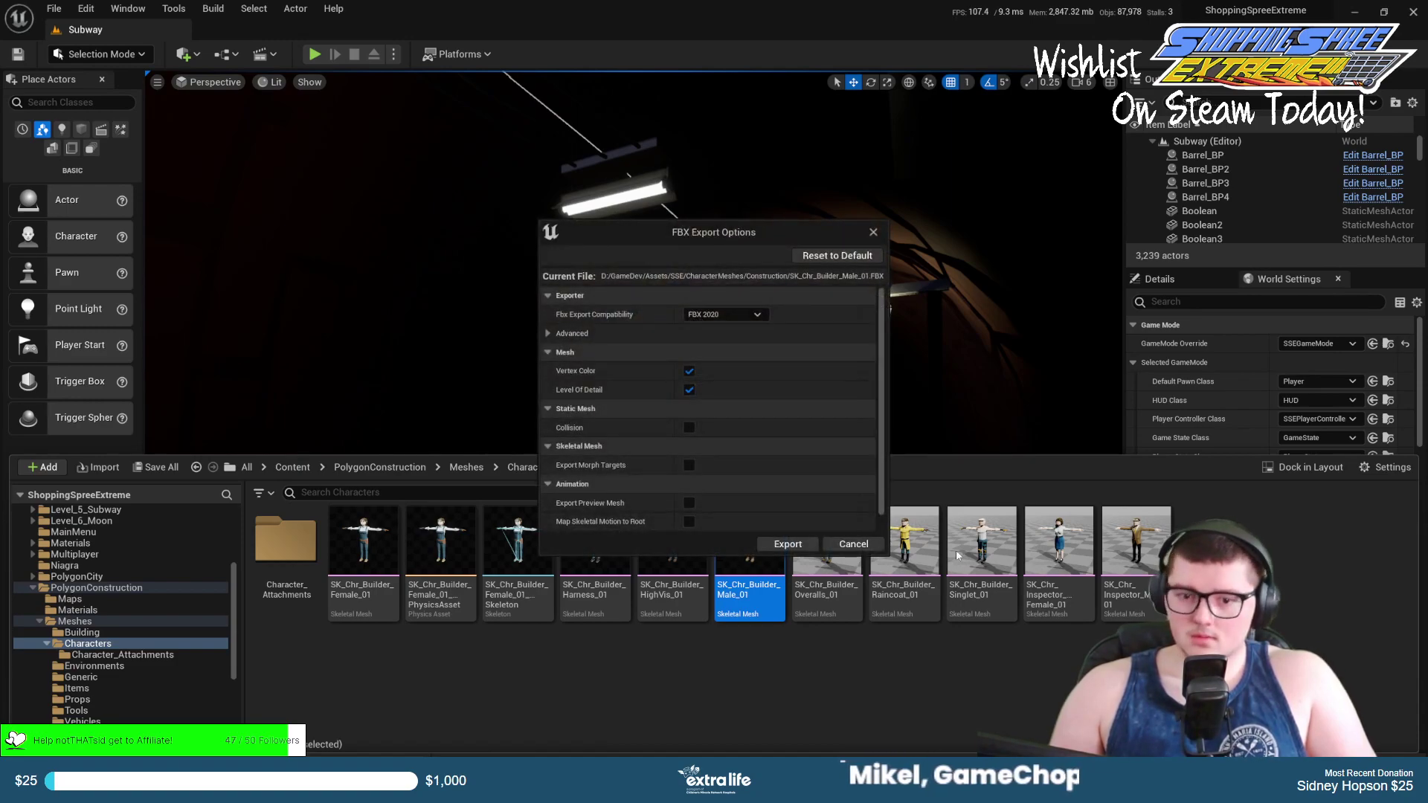
left_click(788, 544)
Export the SK_Chr_Builder_Overalls_01 mesh to the CharacterMeshes/Construction folder as FBX with the same options.
right_click(831, 552)
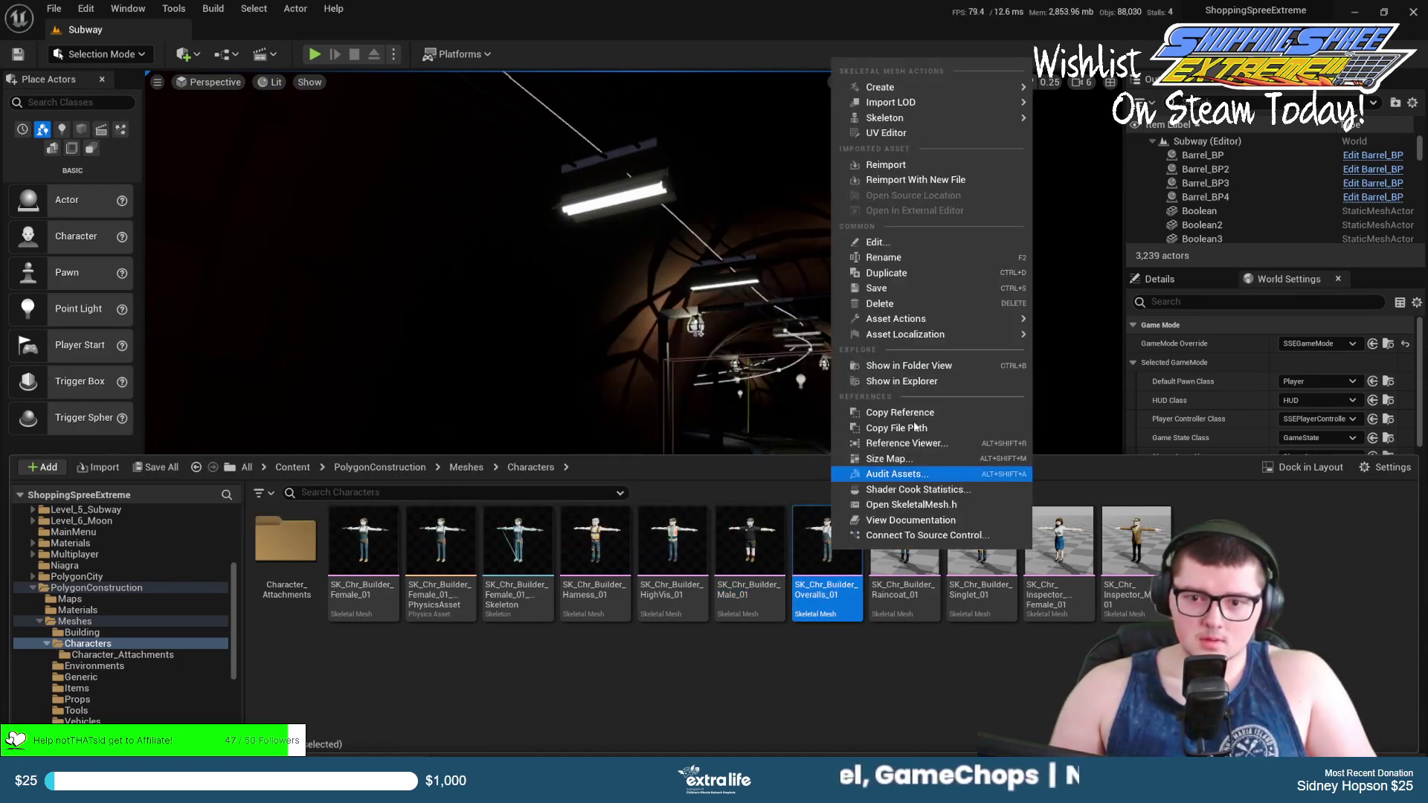
mouse_move(929, 321)
left_click(1078, 387)
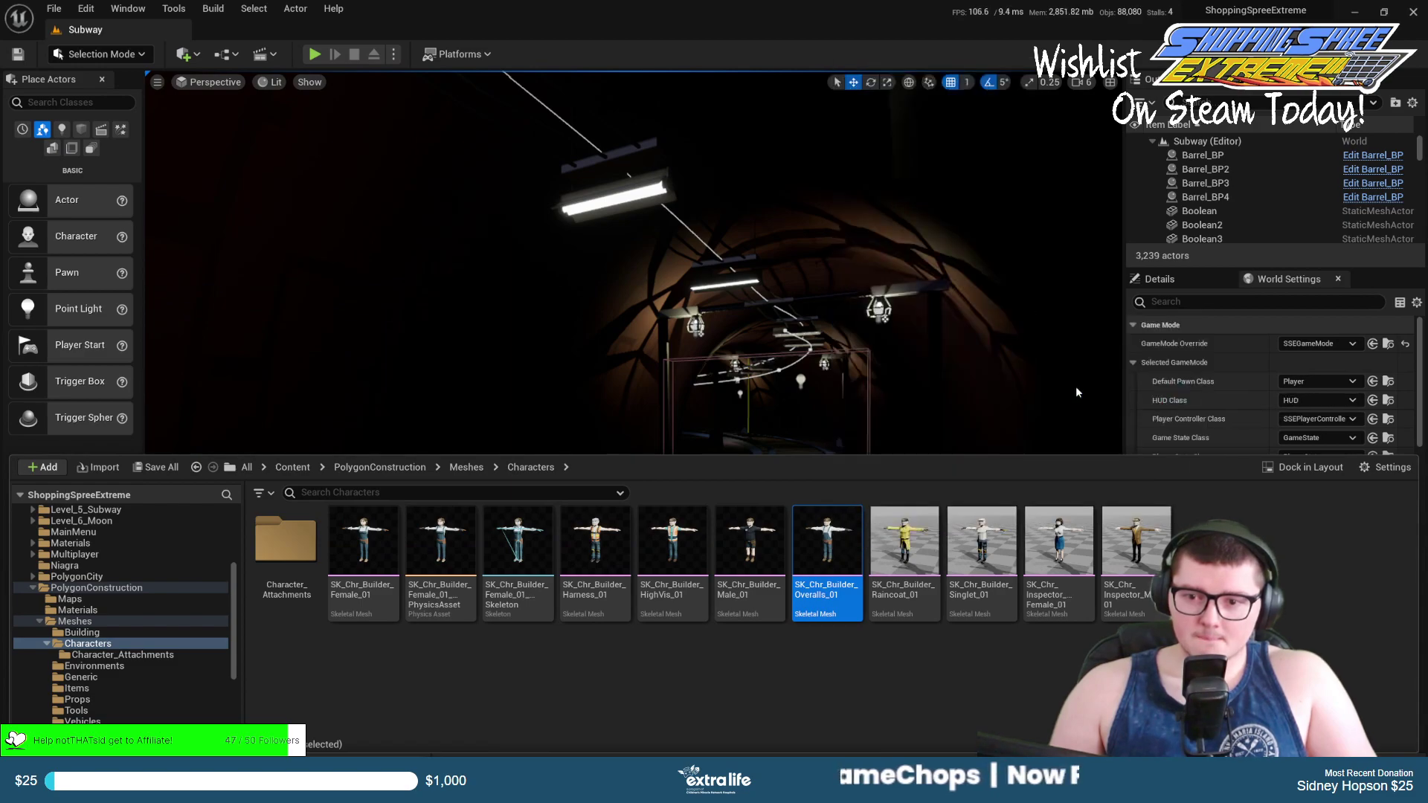
left_click(1130, 533)
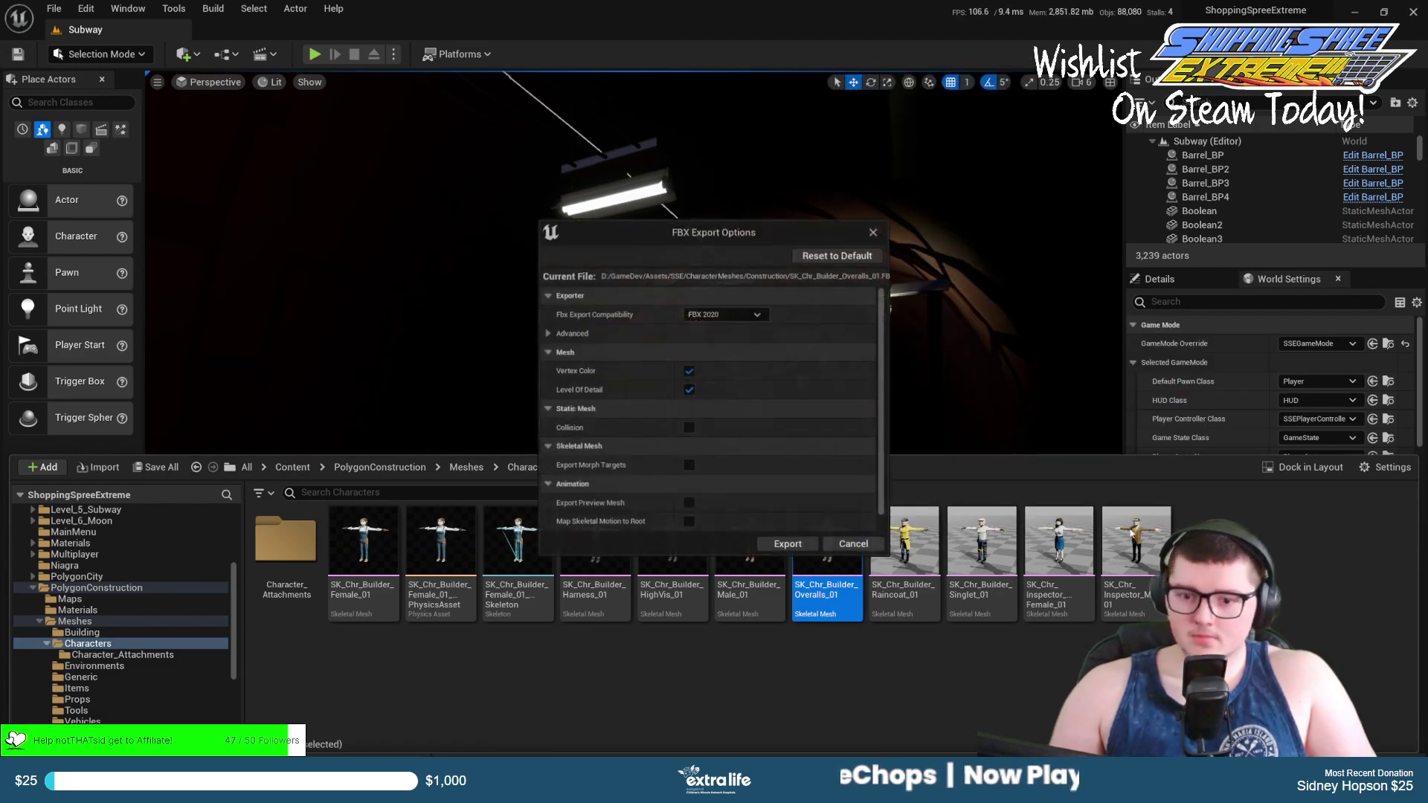
left_click(789, 544)
Export the SK_Chr_Builder_Raincoat_01 skeletal mesh as FBX into CharacterMeshes/Construction with the unchanged export options.
right_click(903, 546)
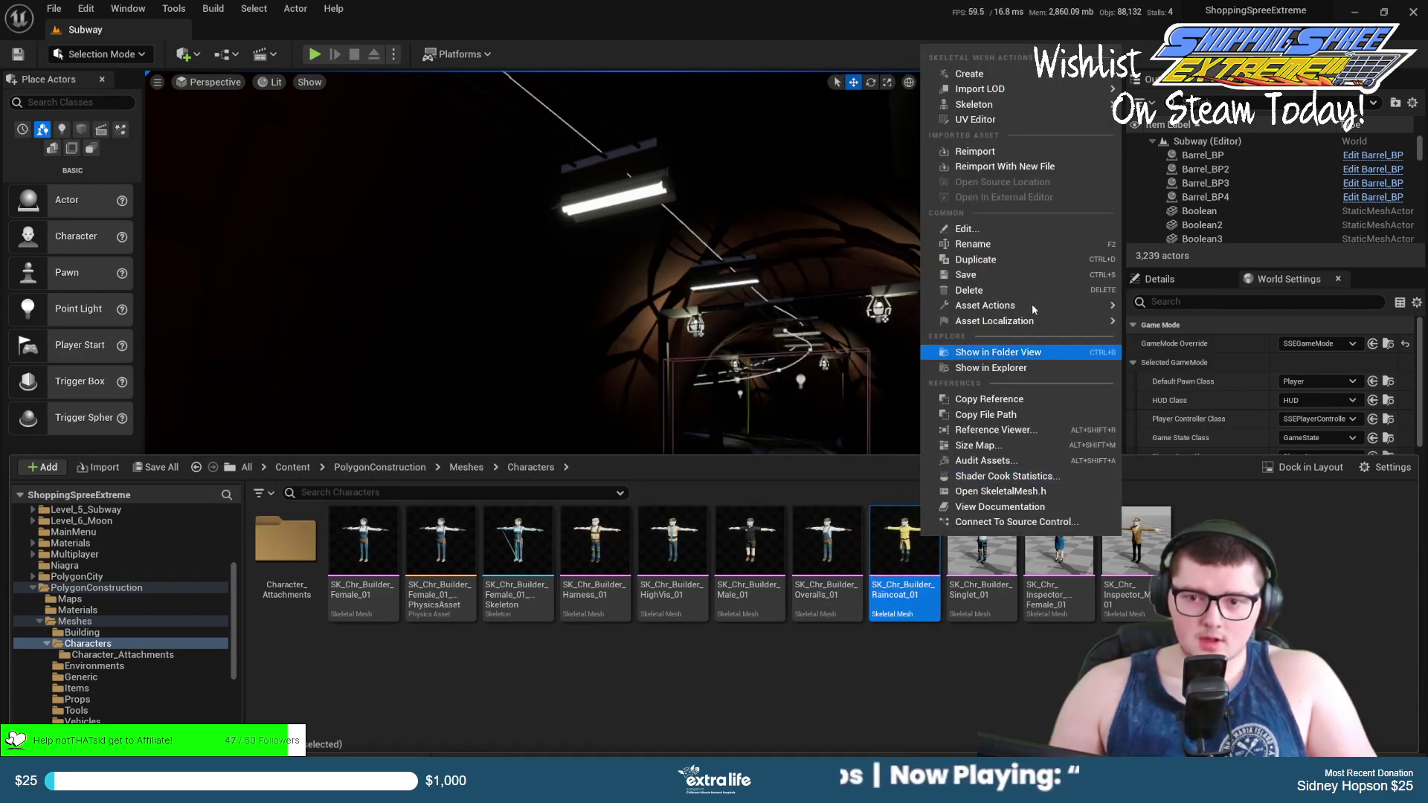
mouse_move(1038, 308)
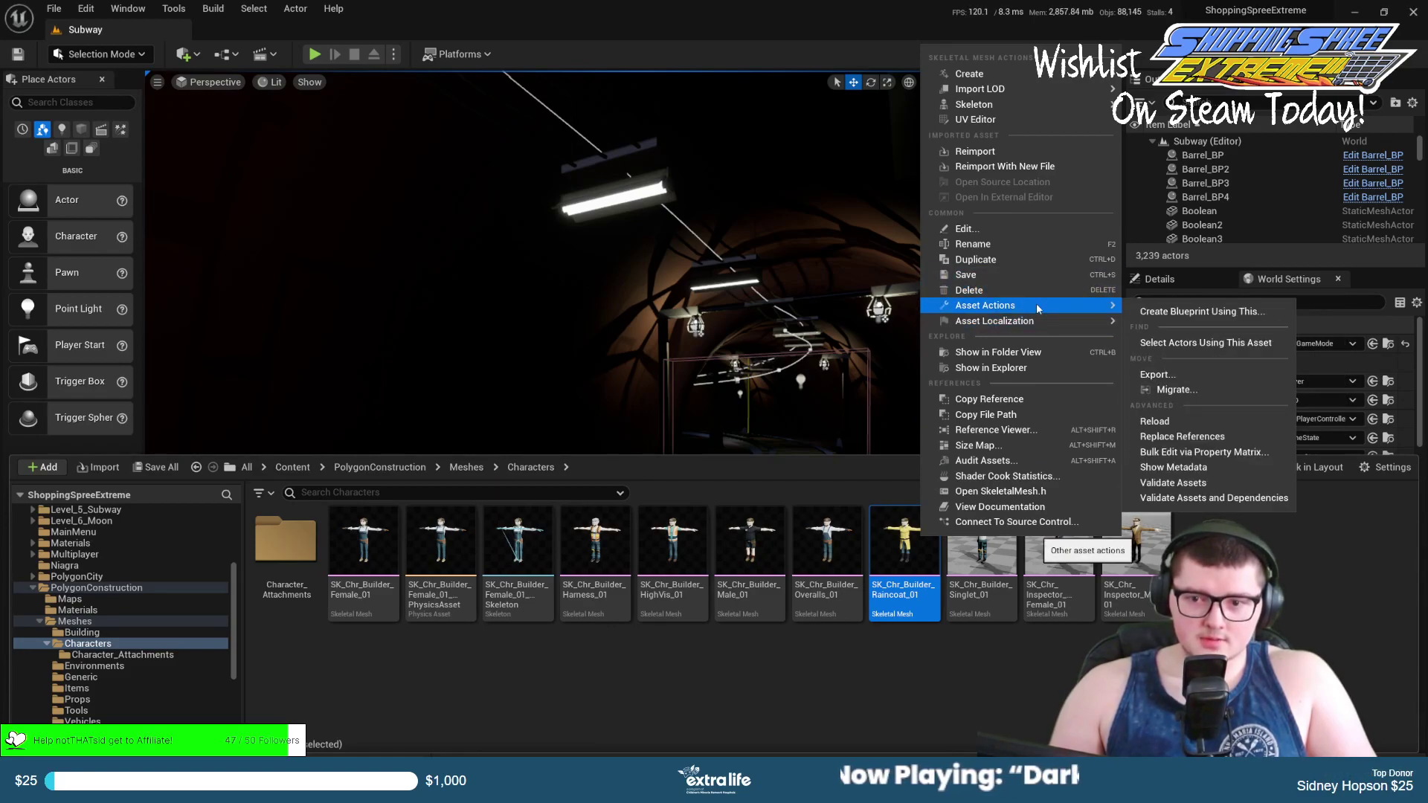
left_click(1179, 376)
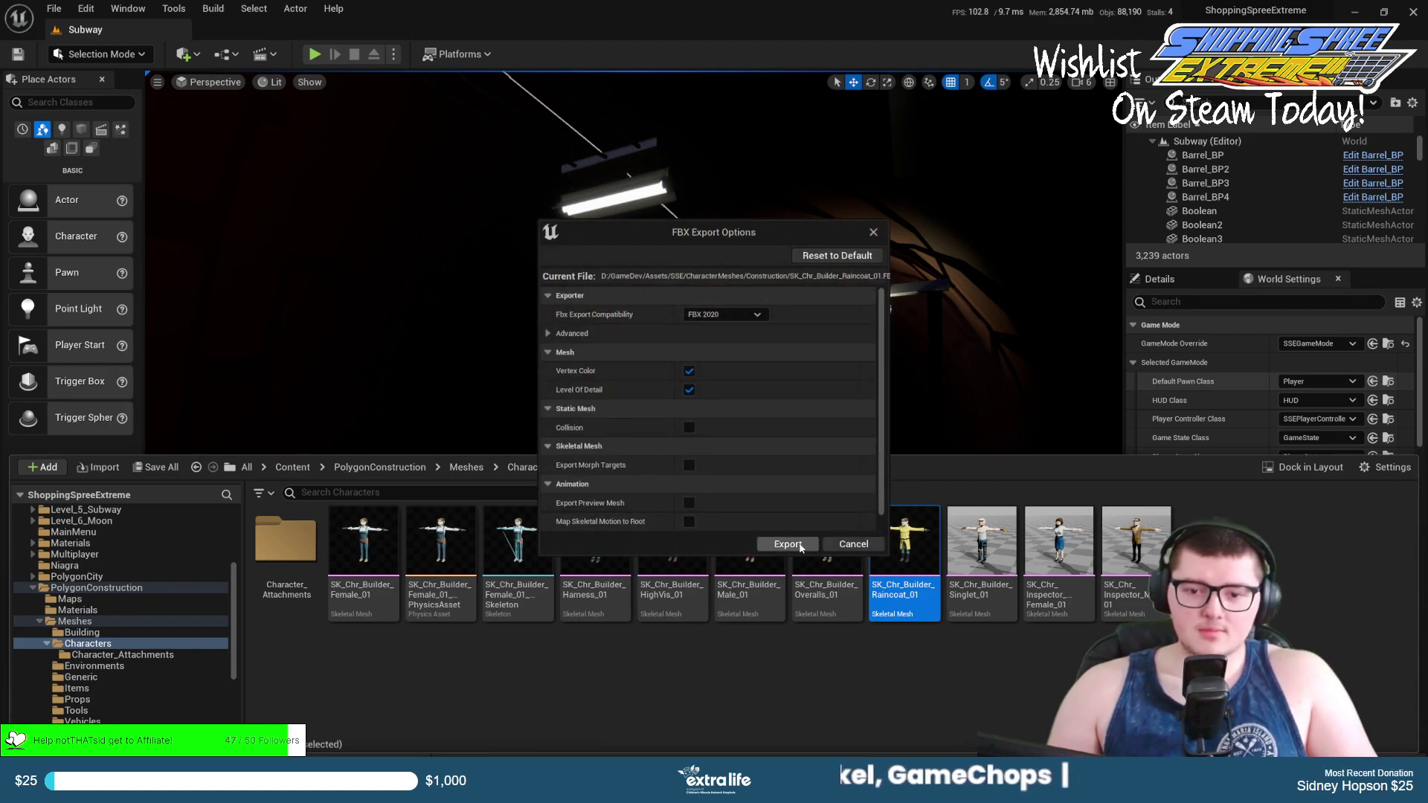
left_click(736, 525)
Export the SK_Chr_Builder_Singlet_01 skeletal mesh as FBX into CharacterMeshes/Construction with the unchanged export options.
left_click(983, 543)
right_click(989, 546)
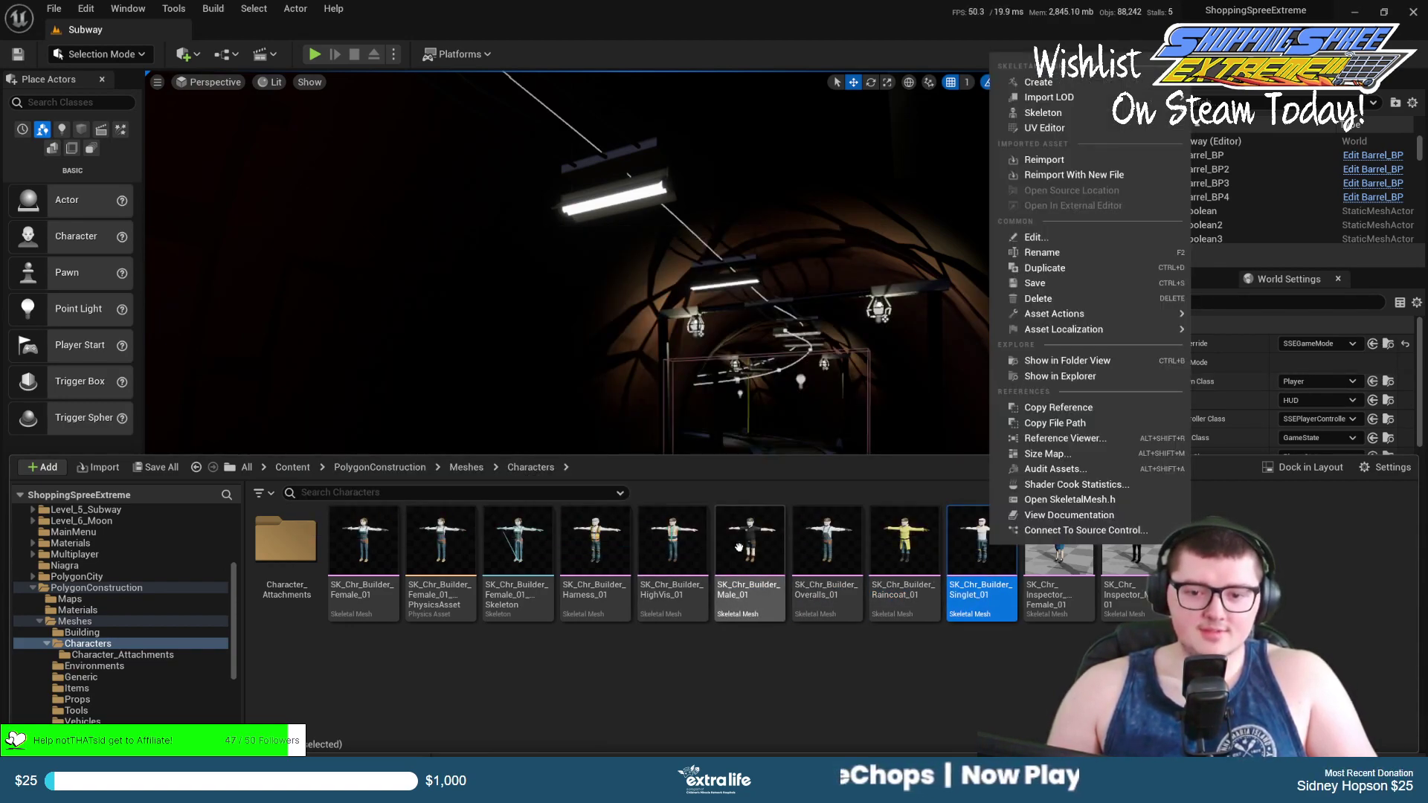
mouse_move(1091, 318)
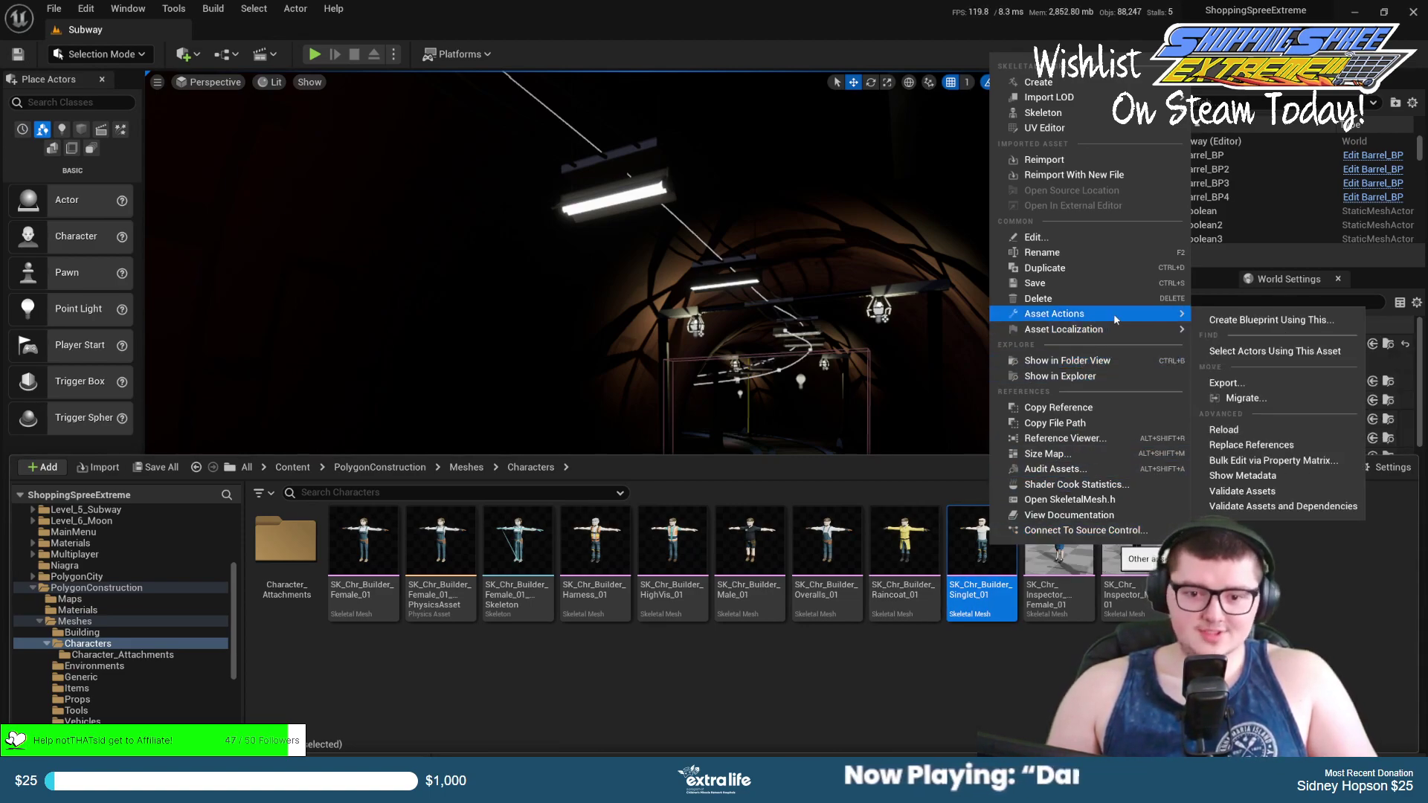
left_click(1224, 380)
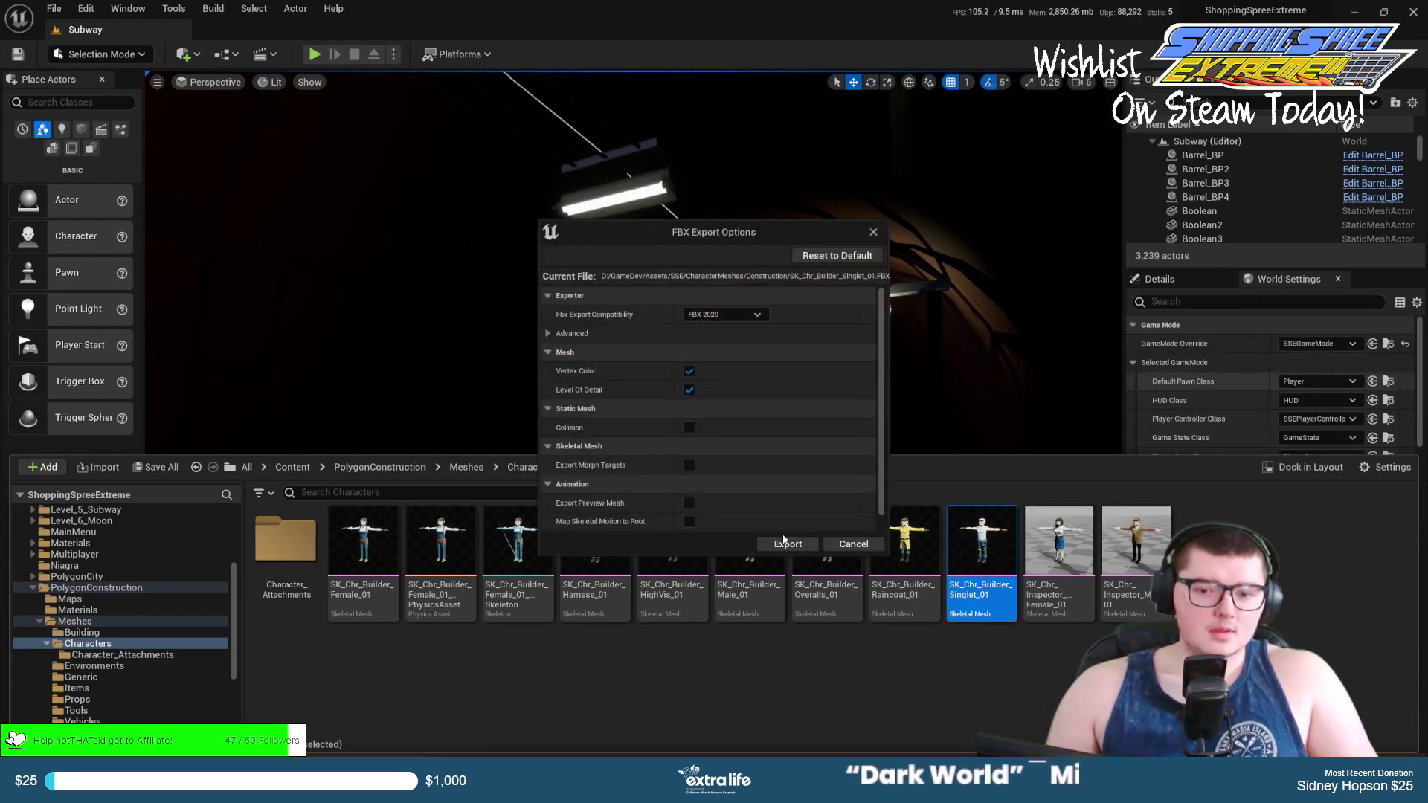
left_click(787, 545)
Export the female inspector mesh SK_Chr_Inspector_Female_01 as FBX into the CharacterMeshes/Construction folder with the same options.
right_click(1063, 554)
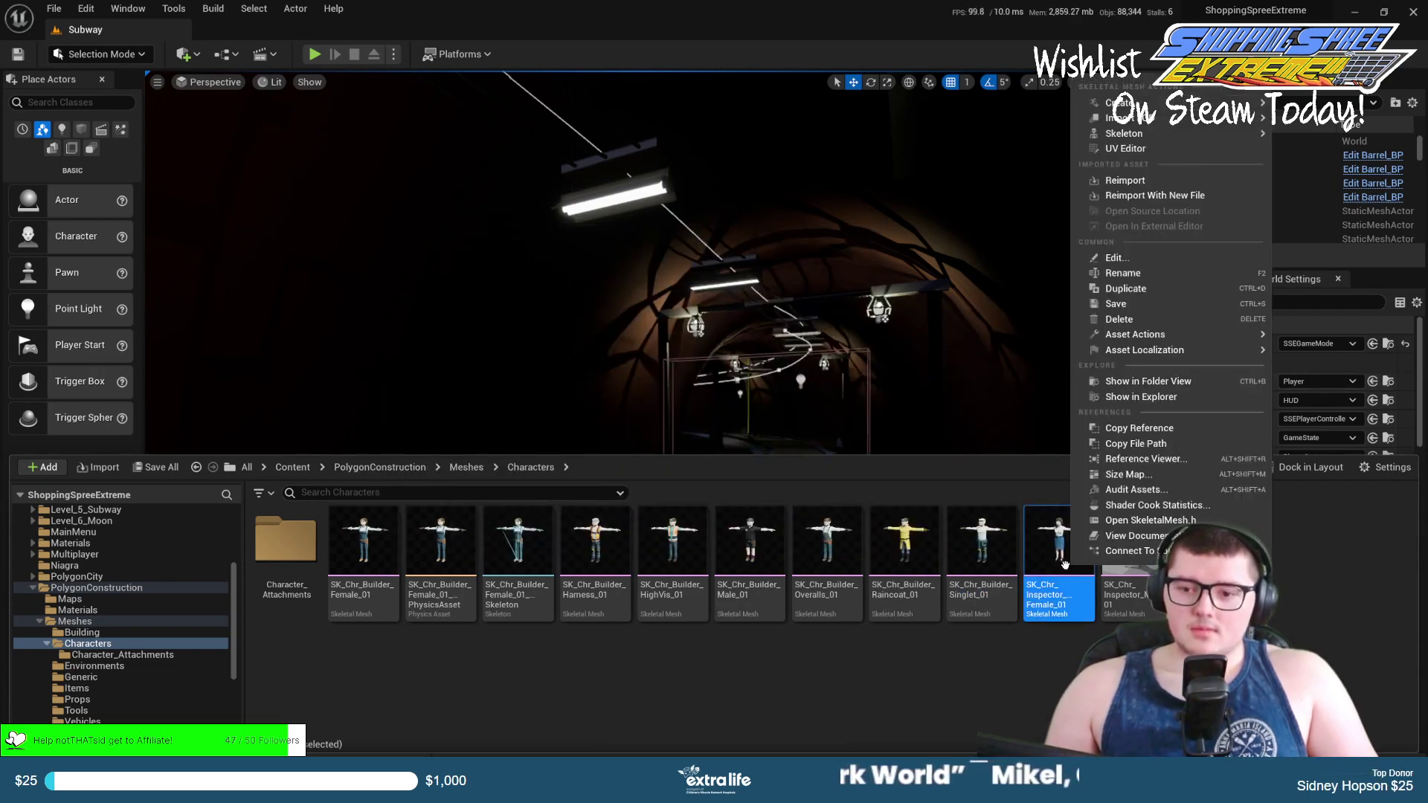
mouse_move(1145, 334)
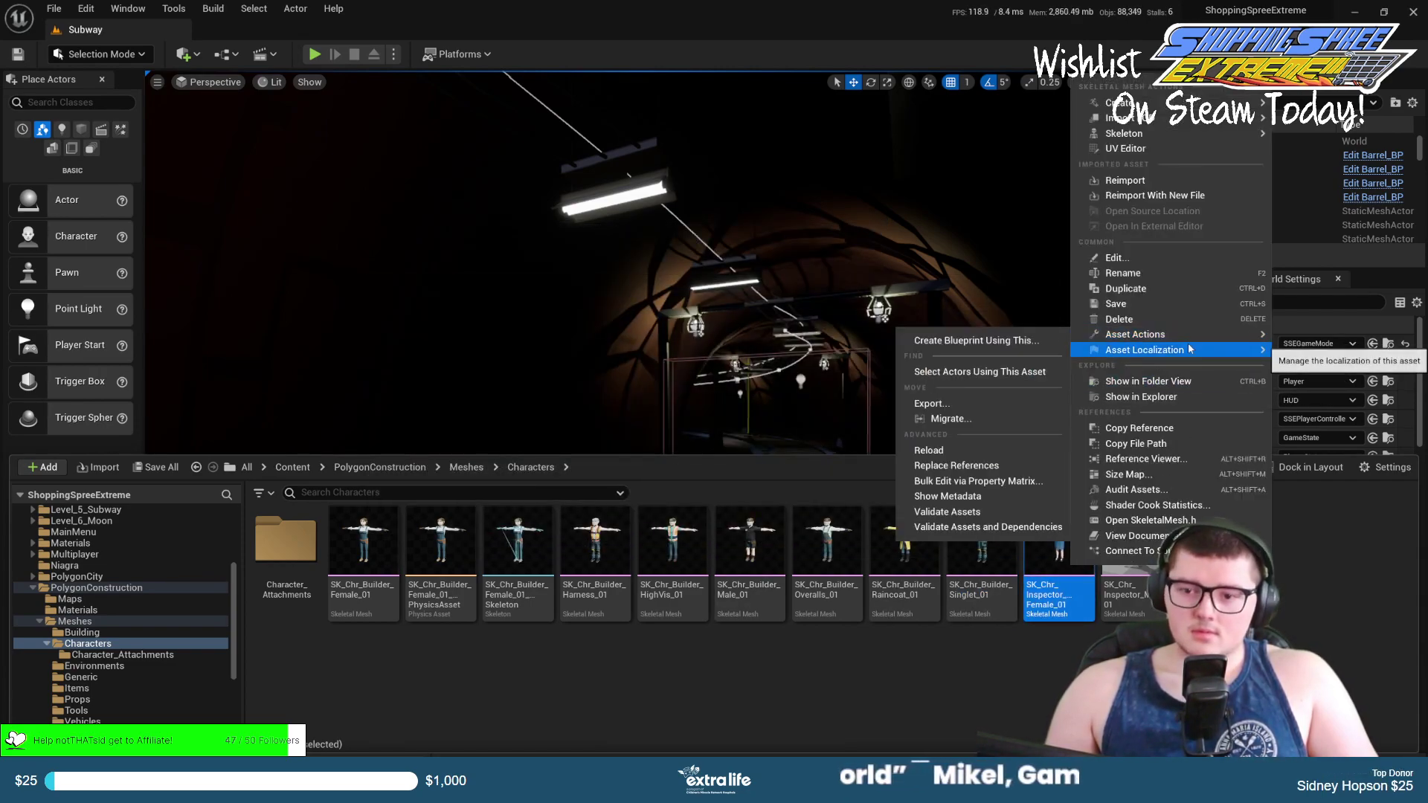
left_click(929, 406)
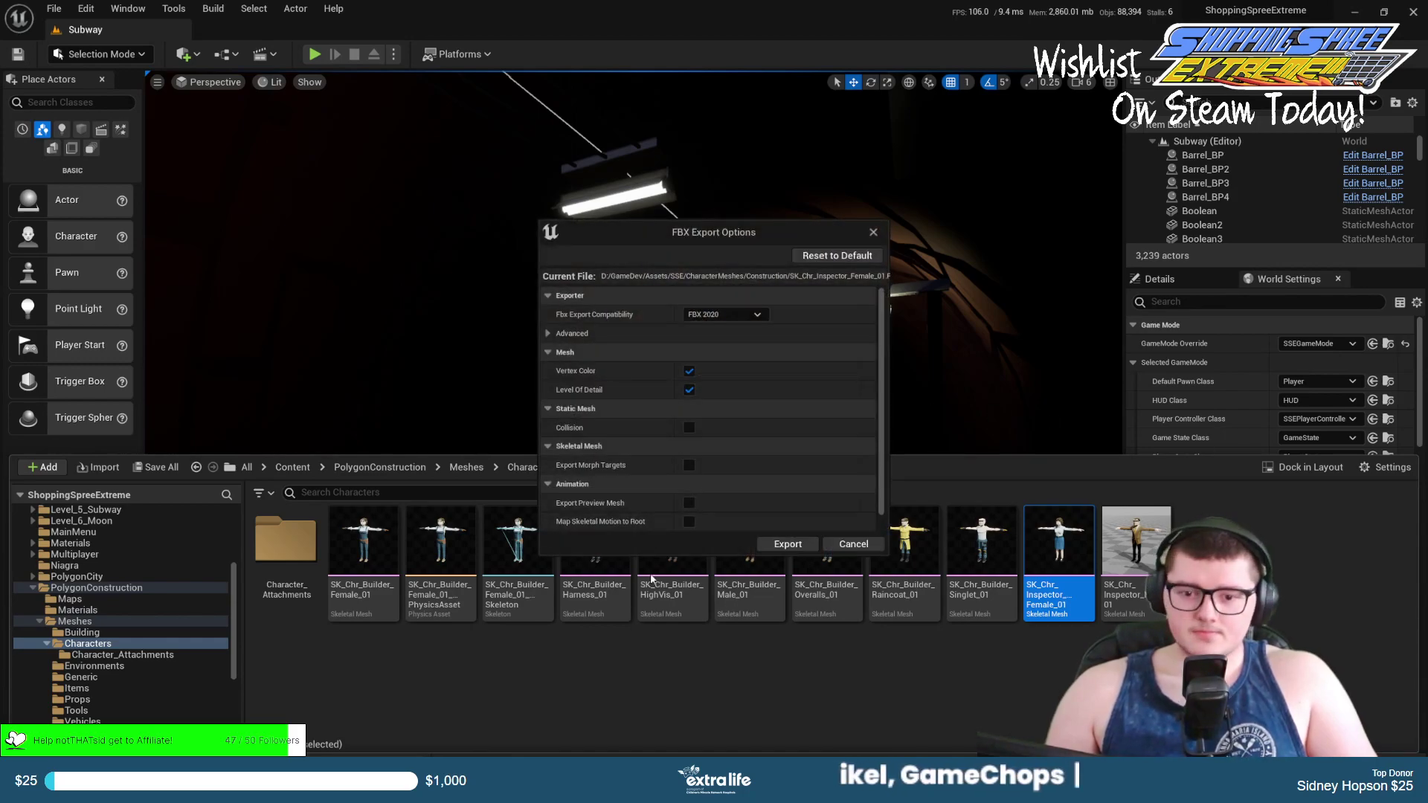
left_click(794, 546)
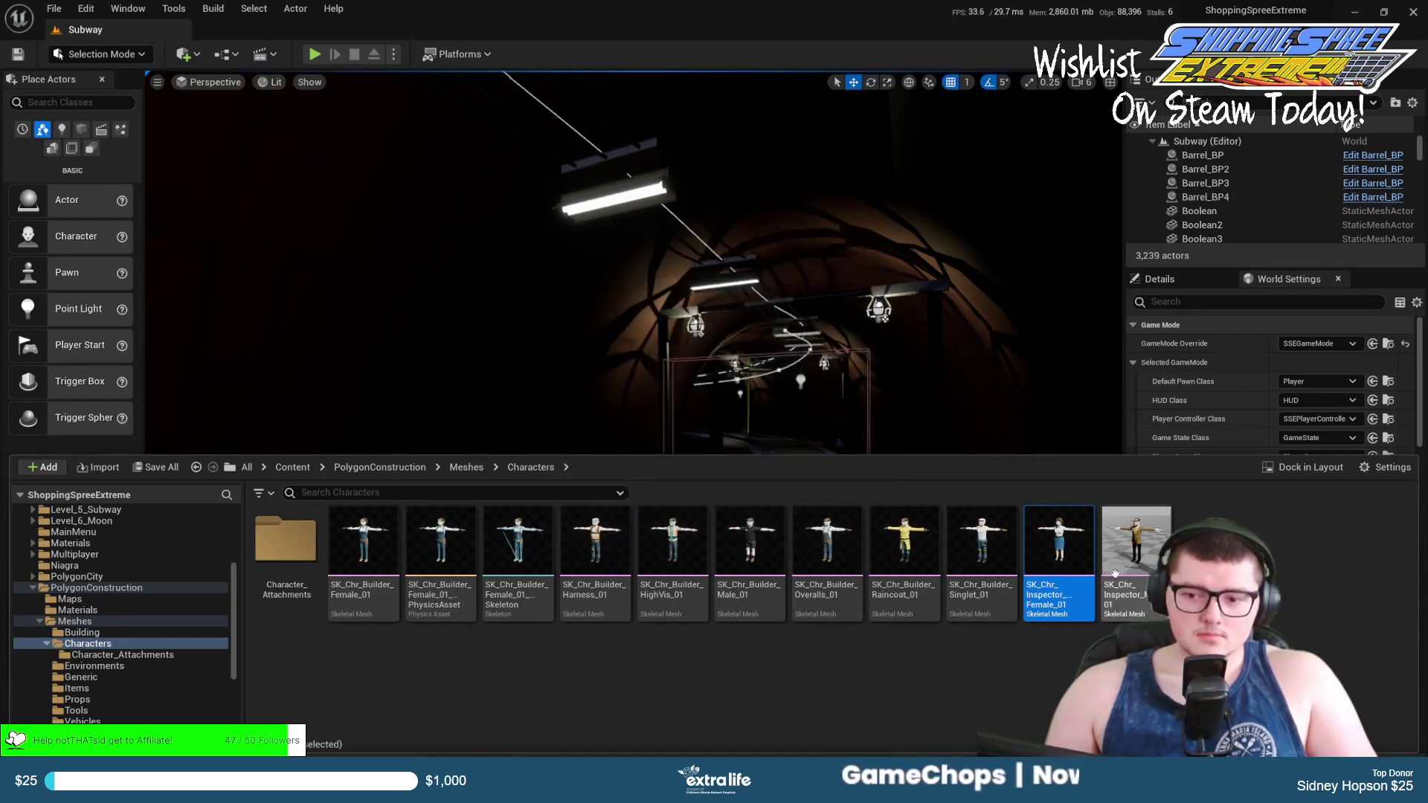
Export the male inspector mesh SK_Chr_Inspector_Male_01 as FBX into the CharacterMeshes/Construction folder with the same options.
right_click(1107, 567)
mouse_move(1219, 329)
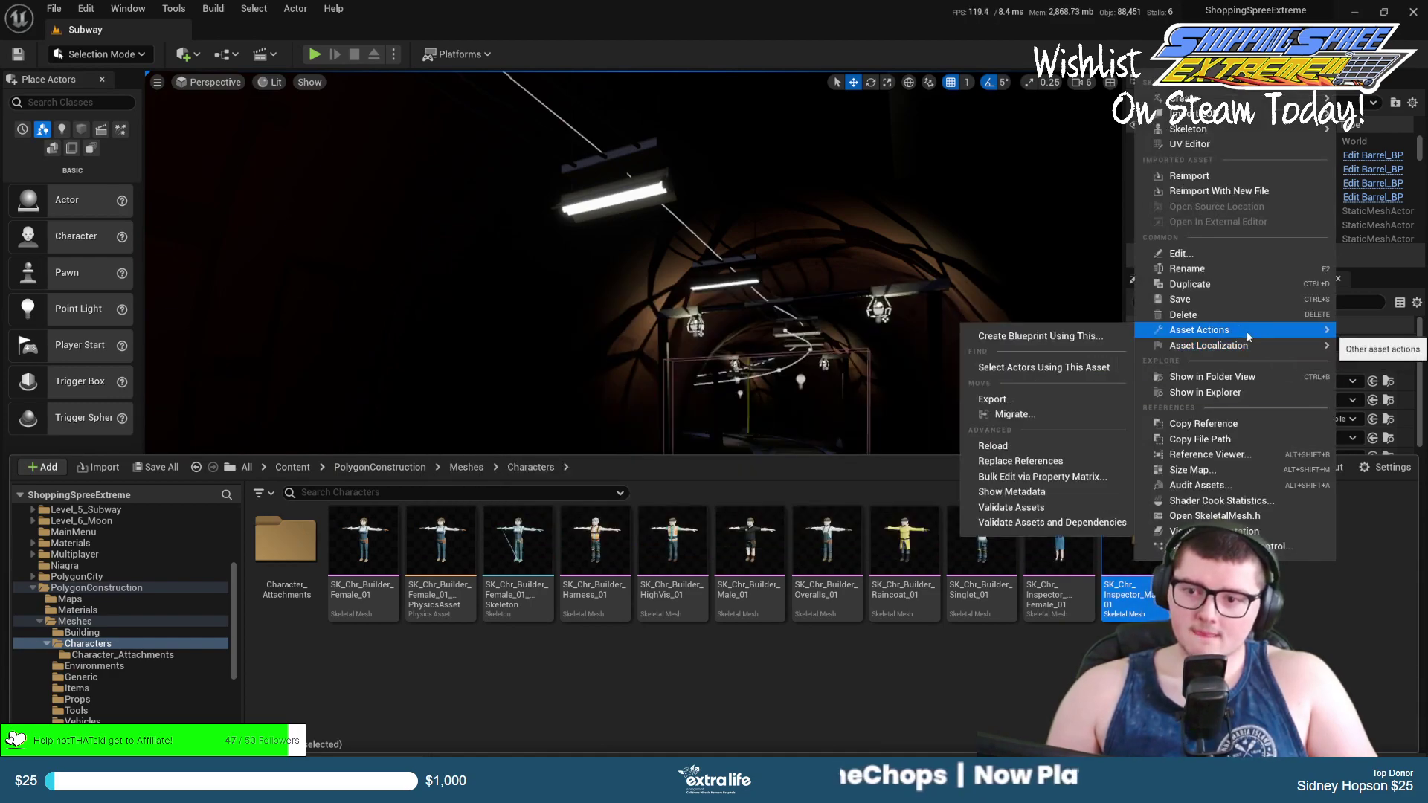
left_click(1037, 405)
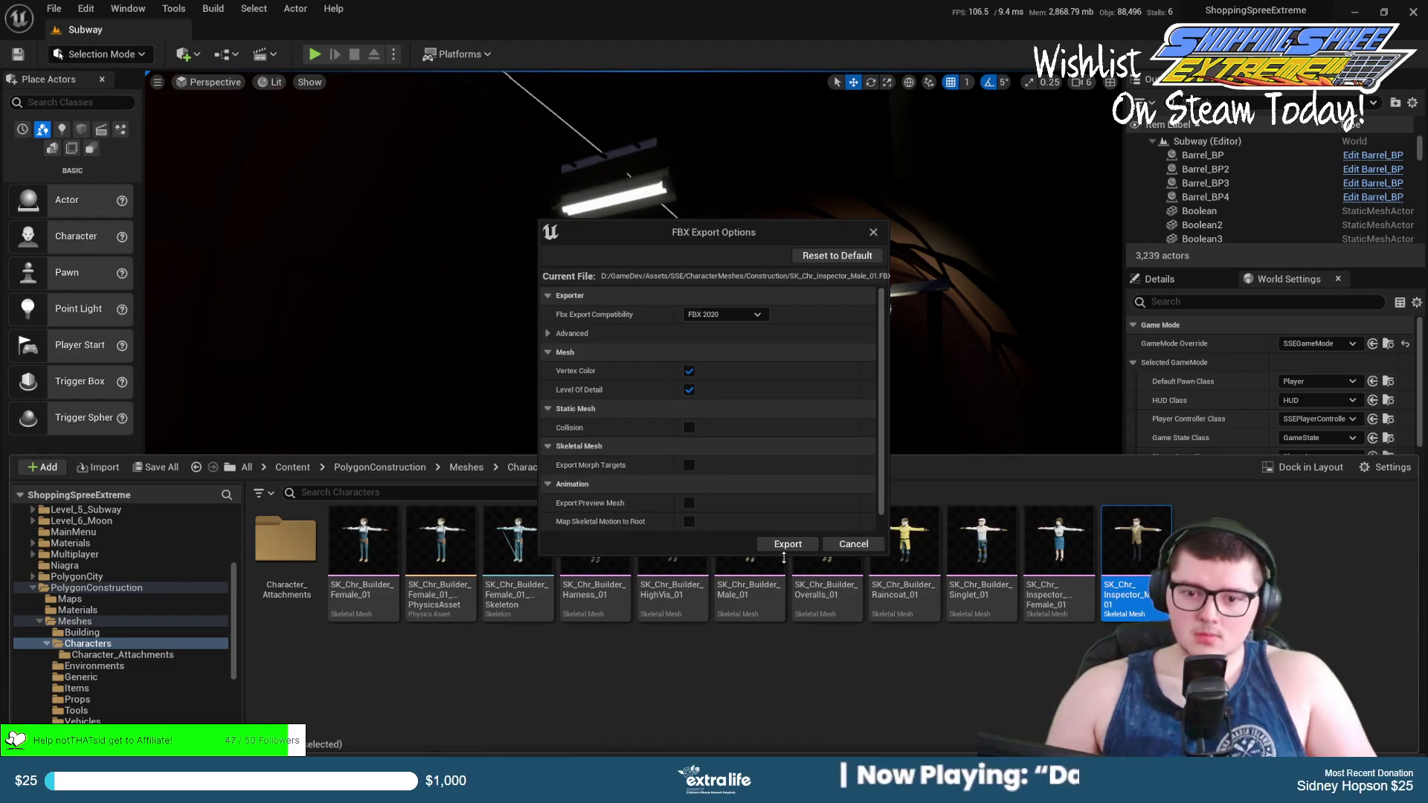
left_click(786, 544)
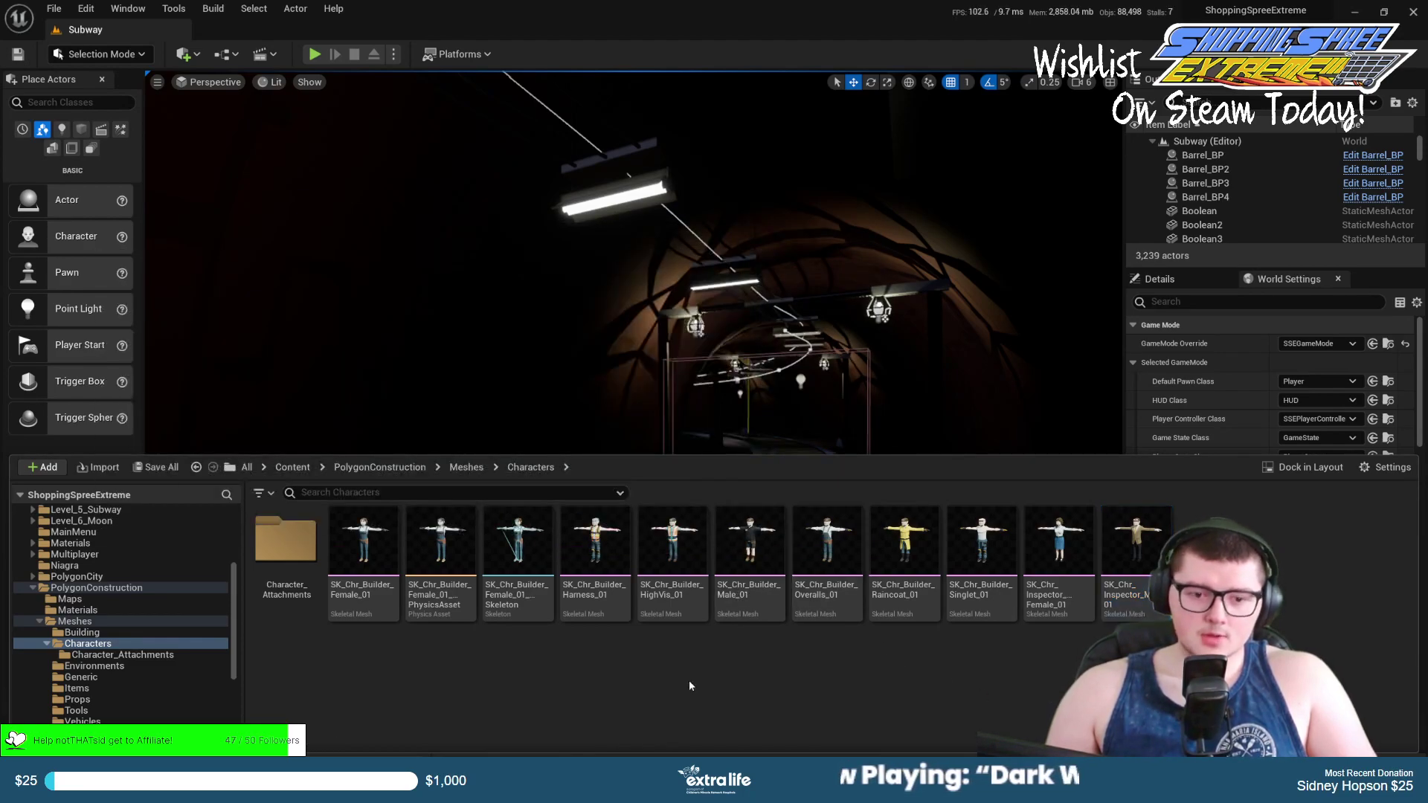
Open the Character_Attachments folder and export SM_Chr_Attach_Beard_01 as FBX 2020 into CharacterMeshes/Construction/Attachments.
double_click(286, 542)
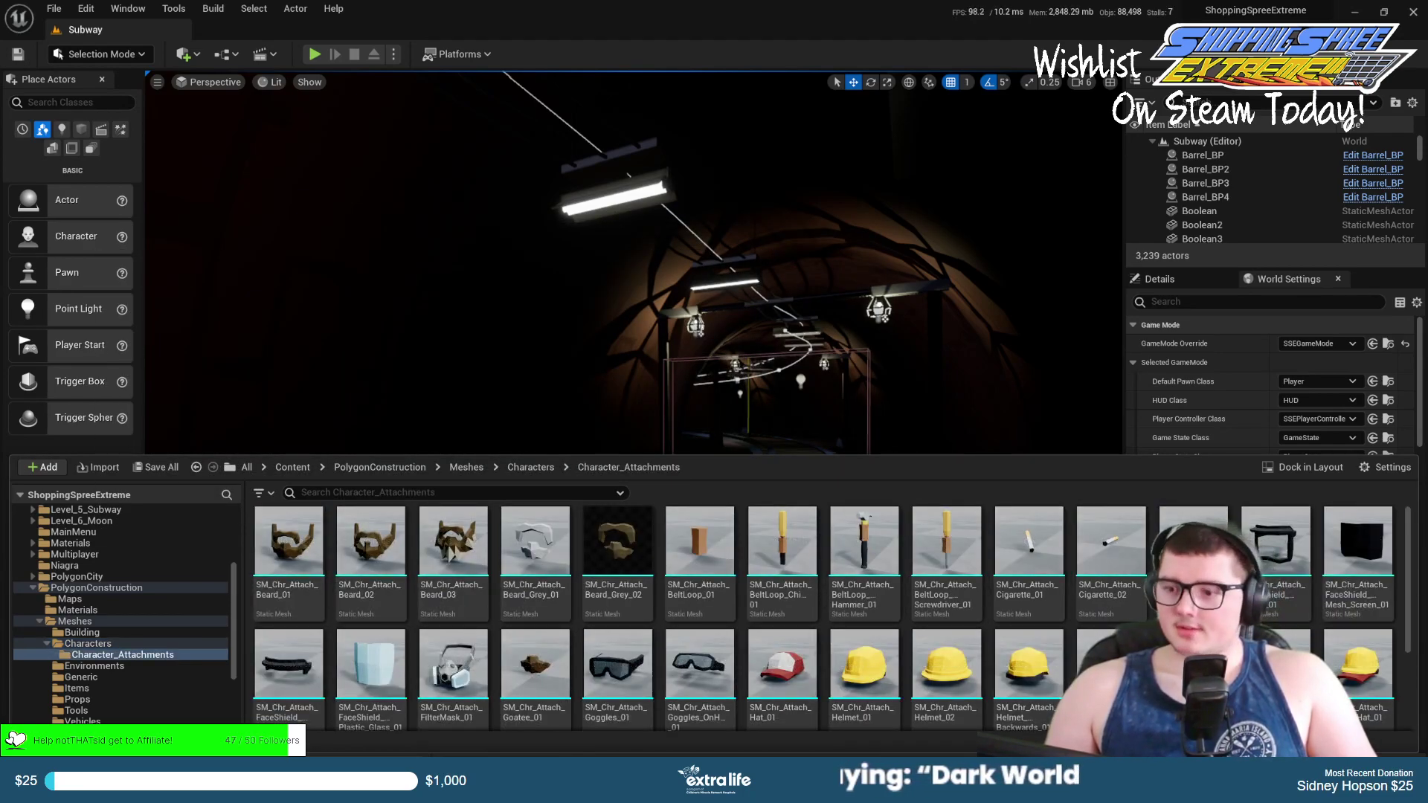
left_click(699, 550)
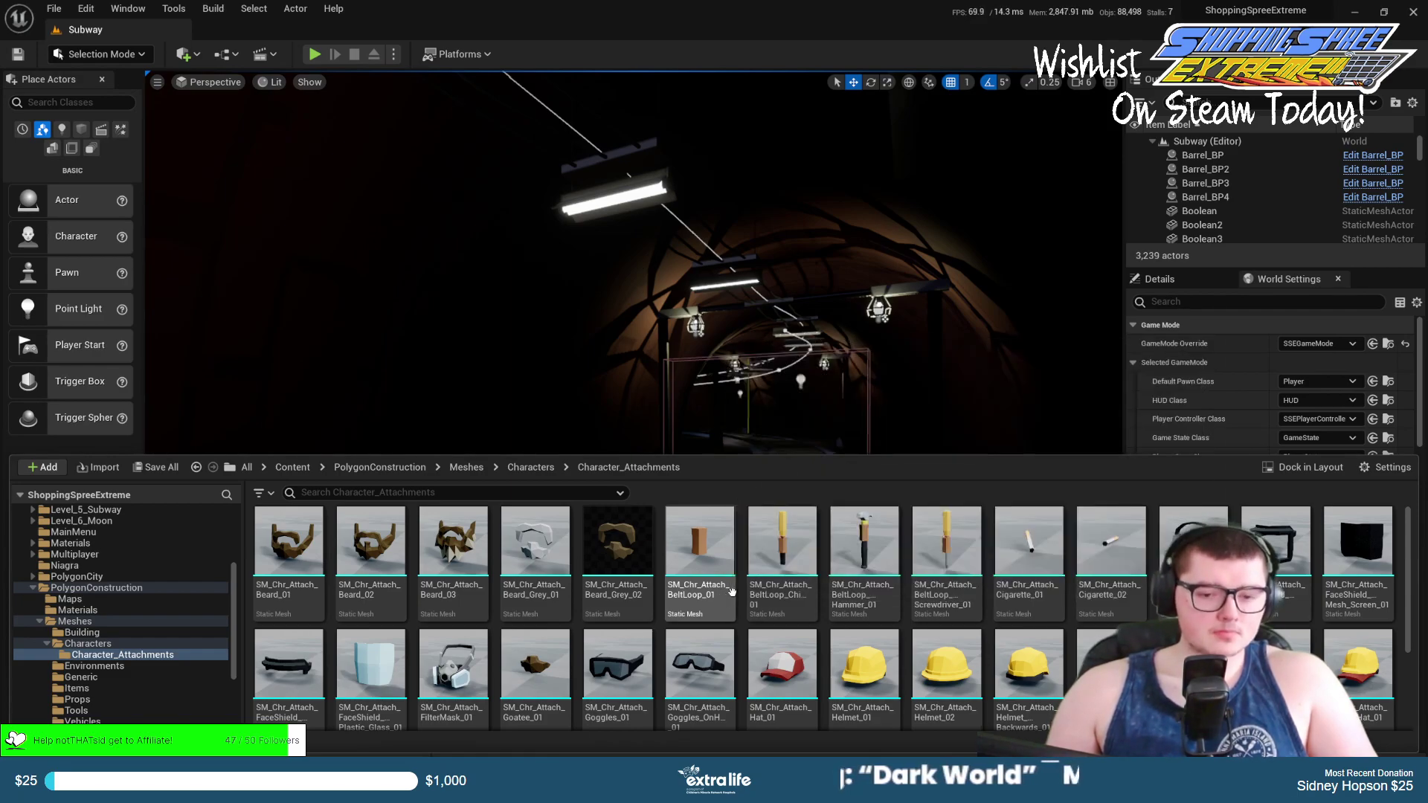
left_click(286, 550)
right_click(277, 538)
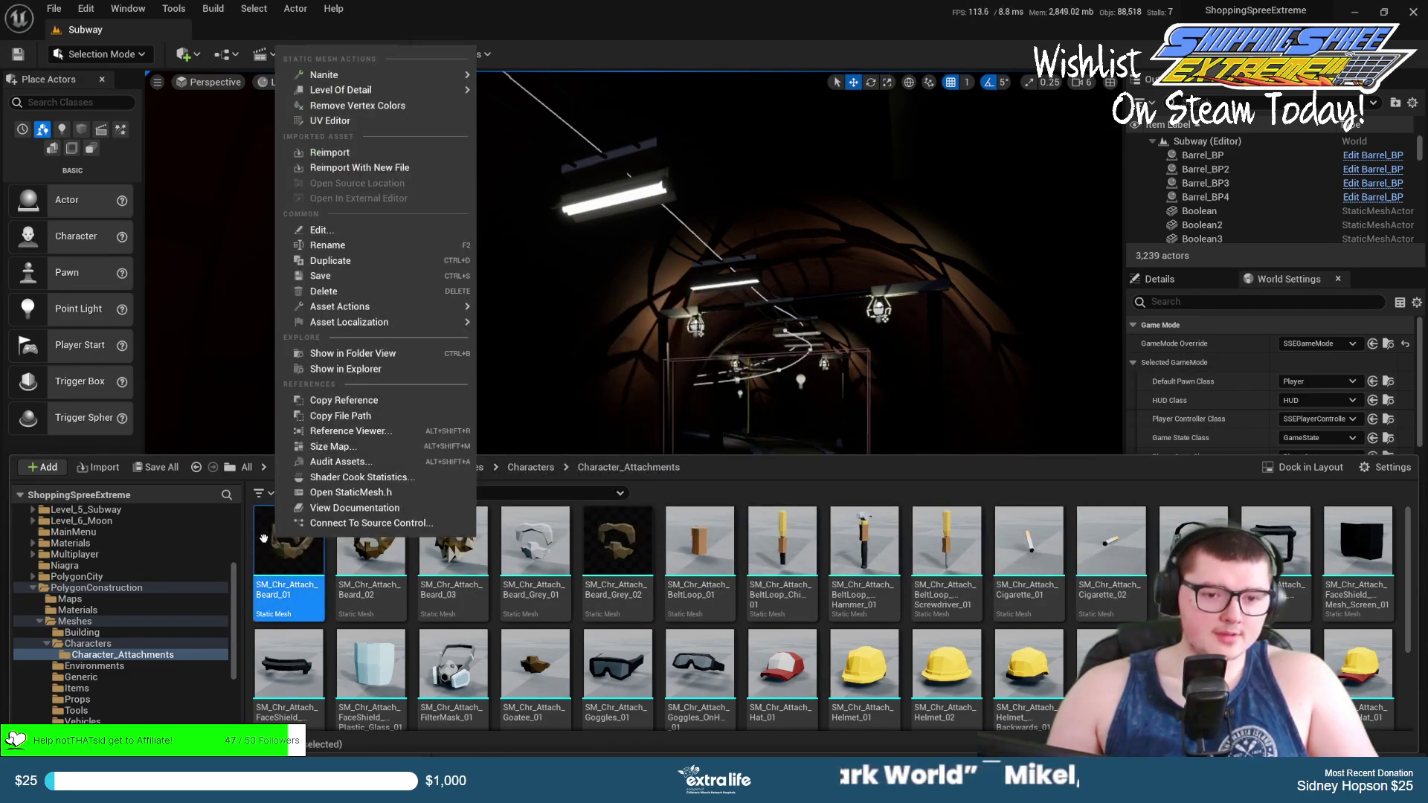
mouse_move(381, 312)
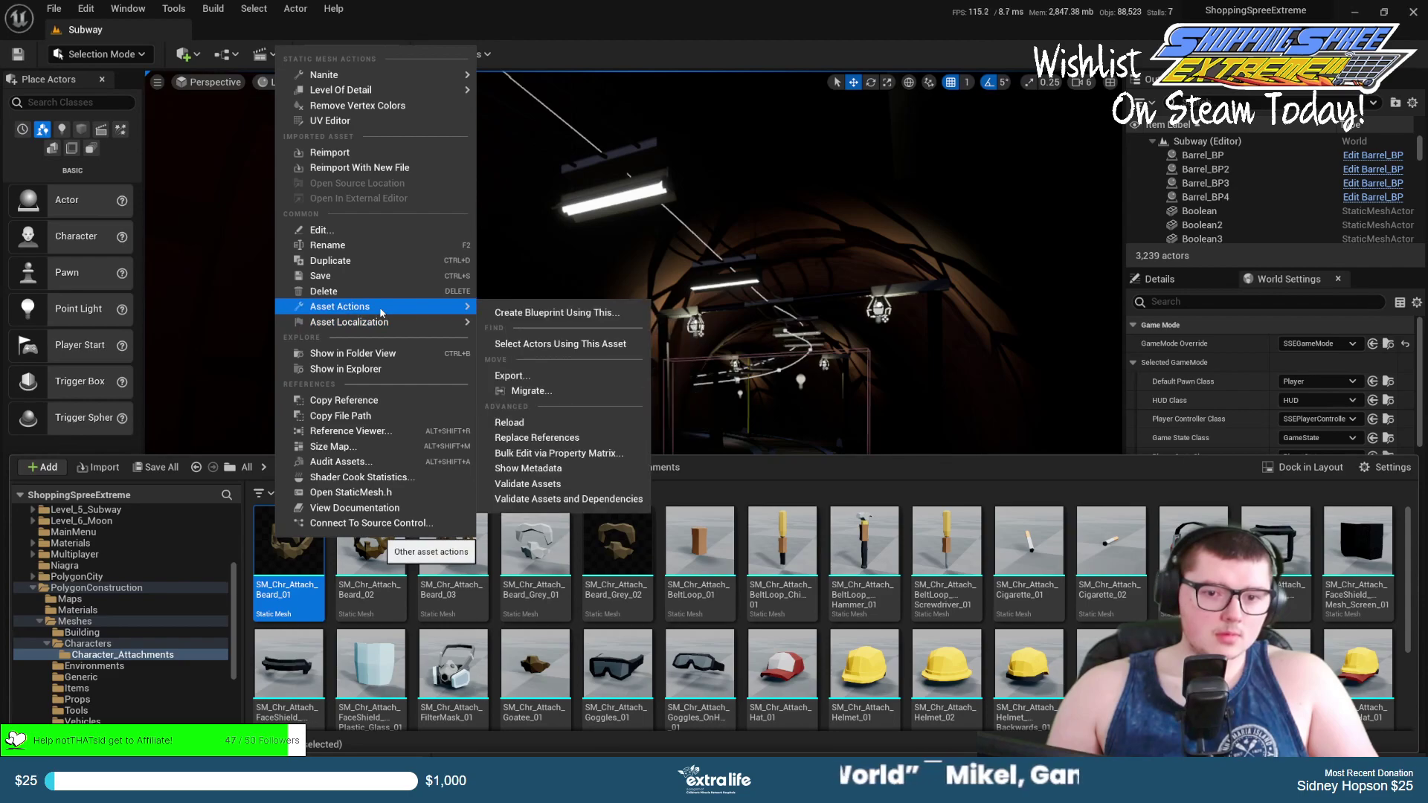
left_click(496, 377)
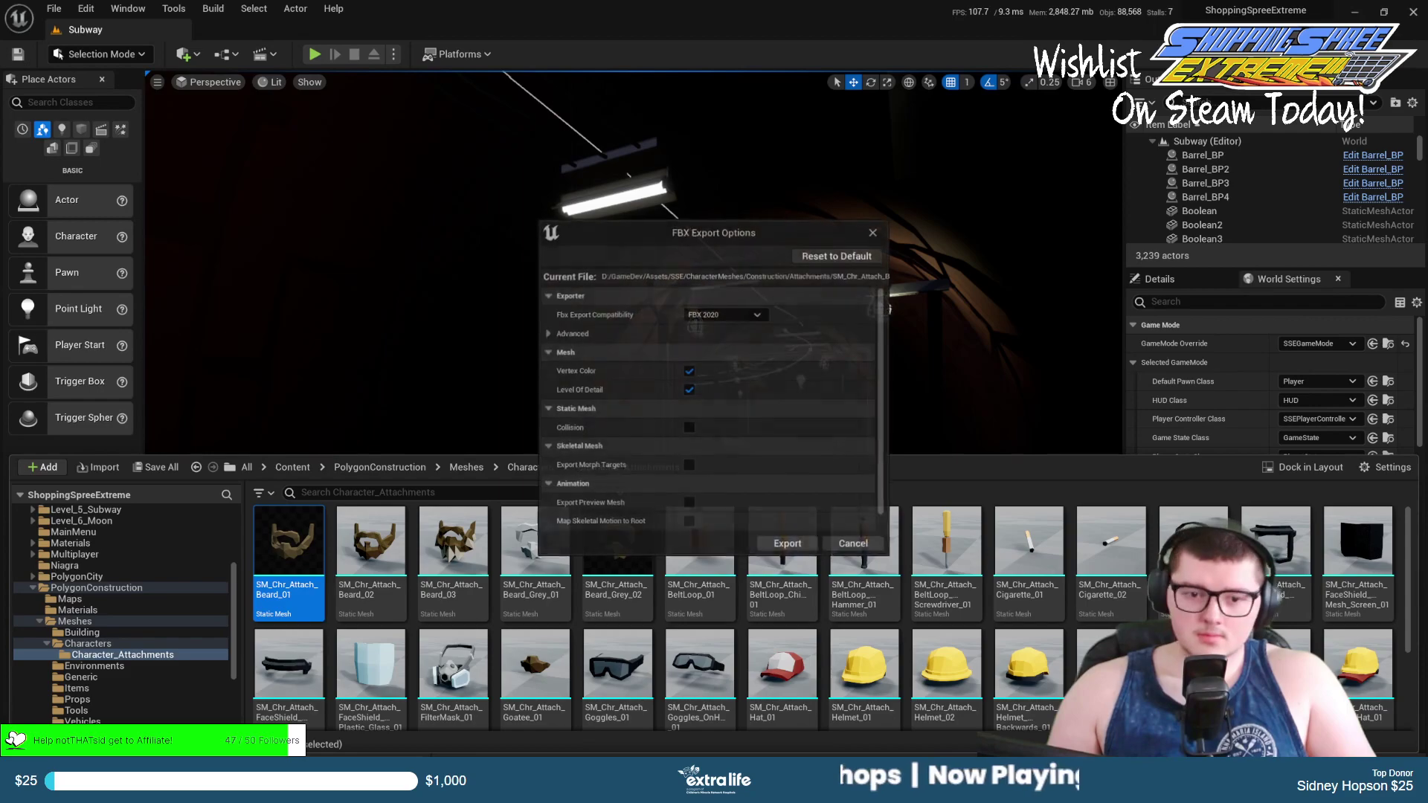
left_click(787, 544)
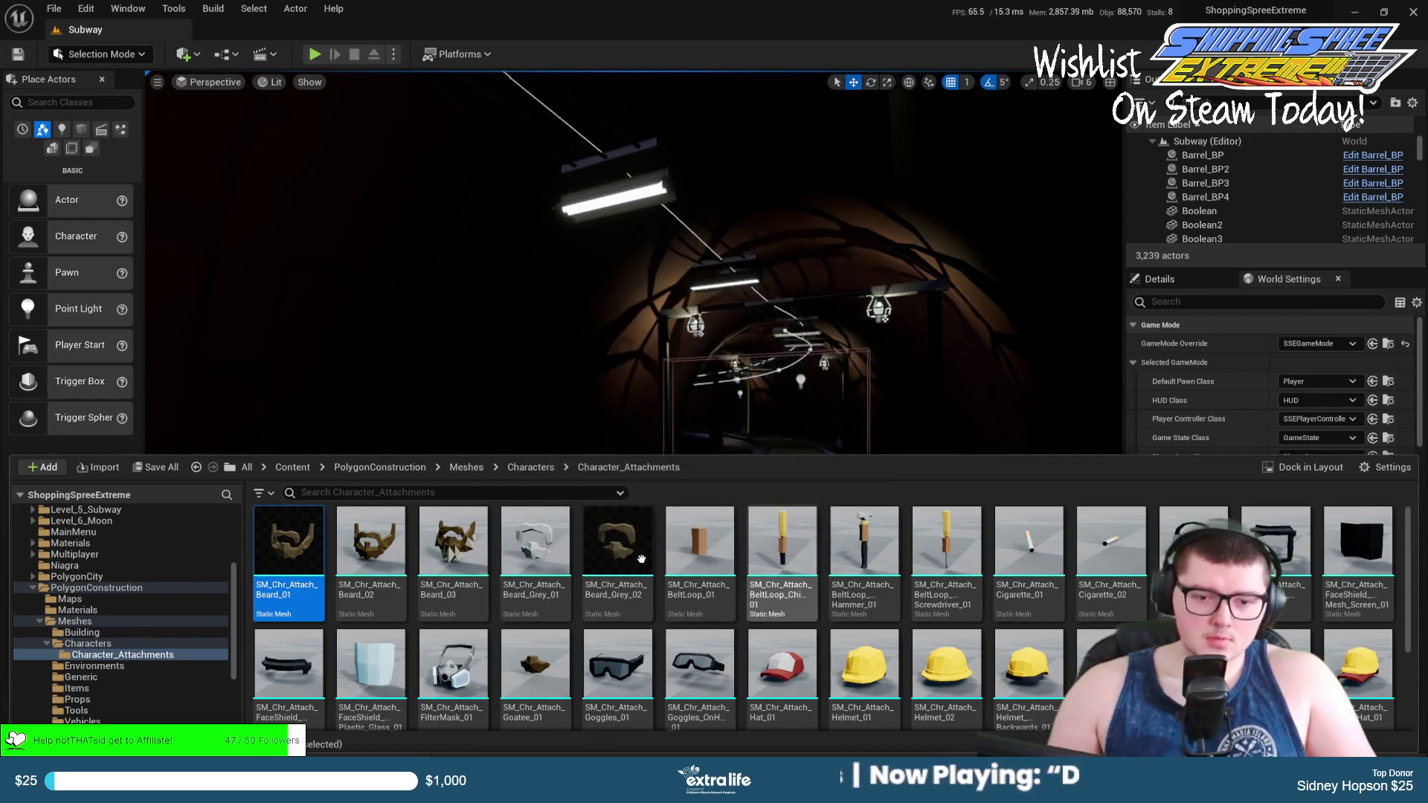
Select the attachment meshes Beard_02, Beard_03, Beard_Grey_01 and the standalone earmuffs in the Character_Attachments folder.
left_click(371, 542)
left_click(452, 543, "ctrl")
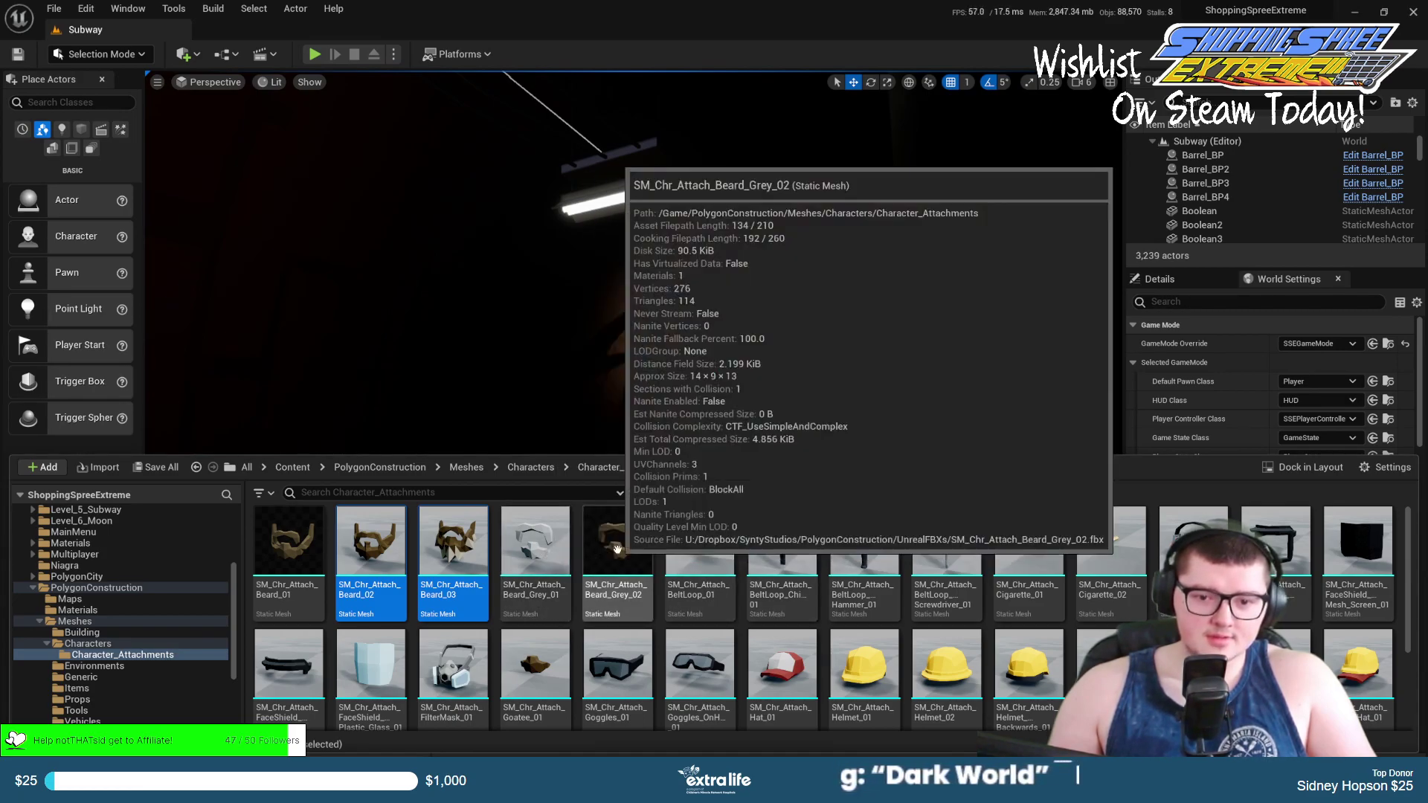
left_click(535, 541, "ctrl")
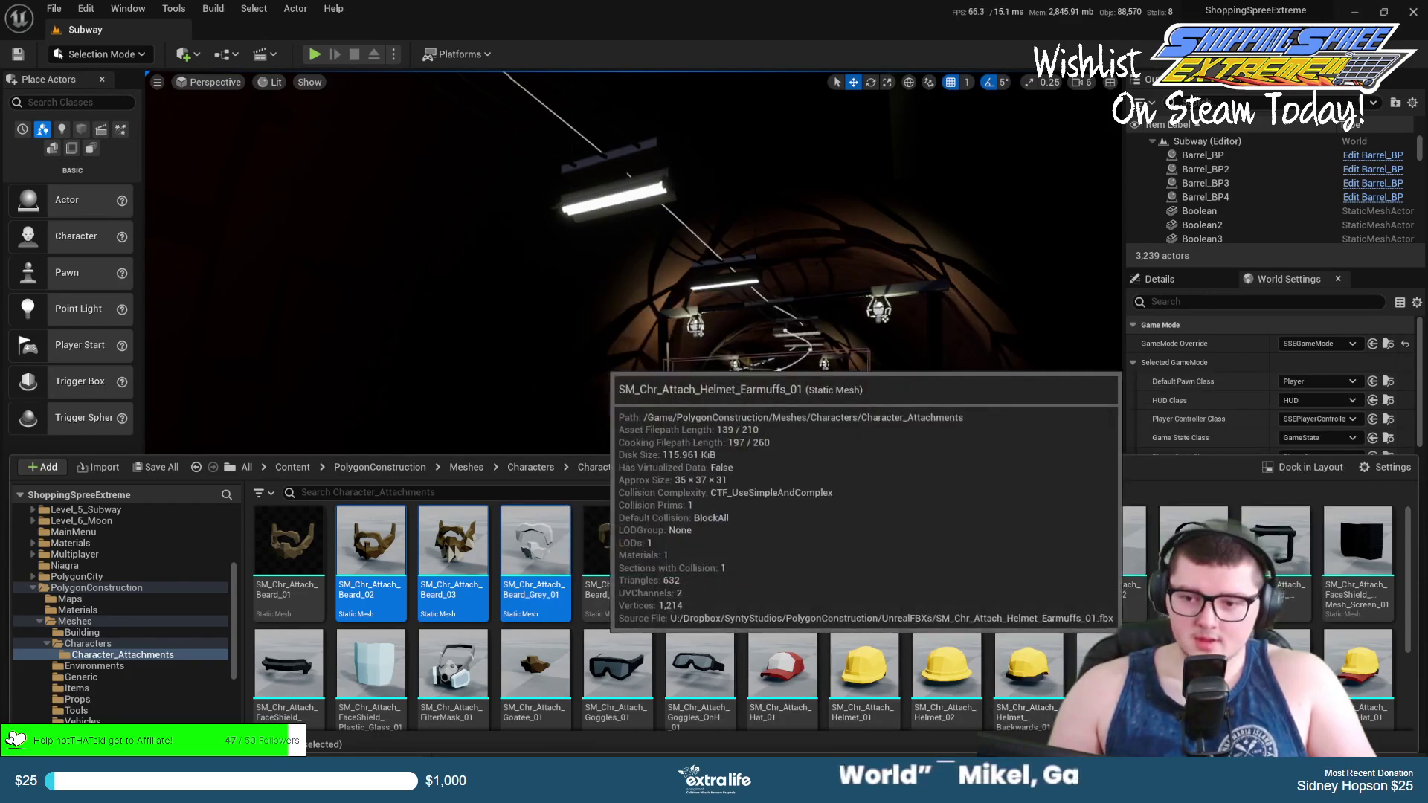
left_click(1192, 542, "ctrl")
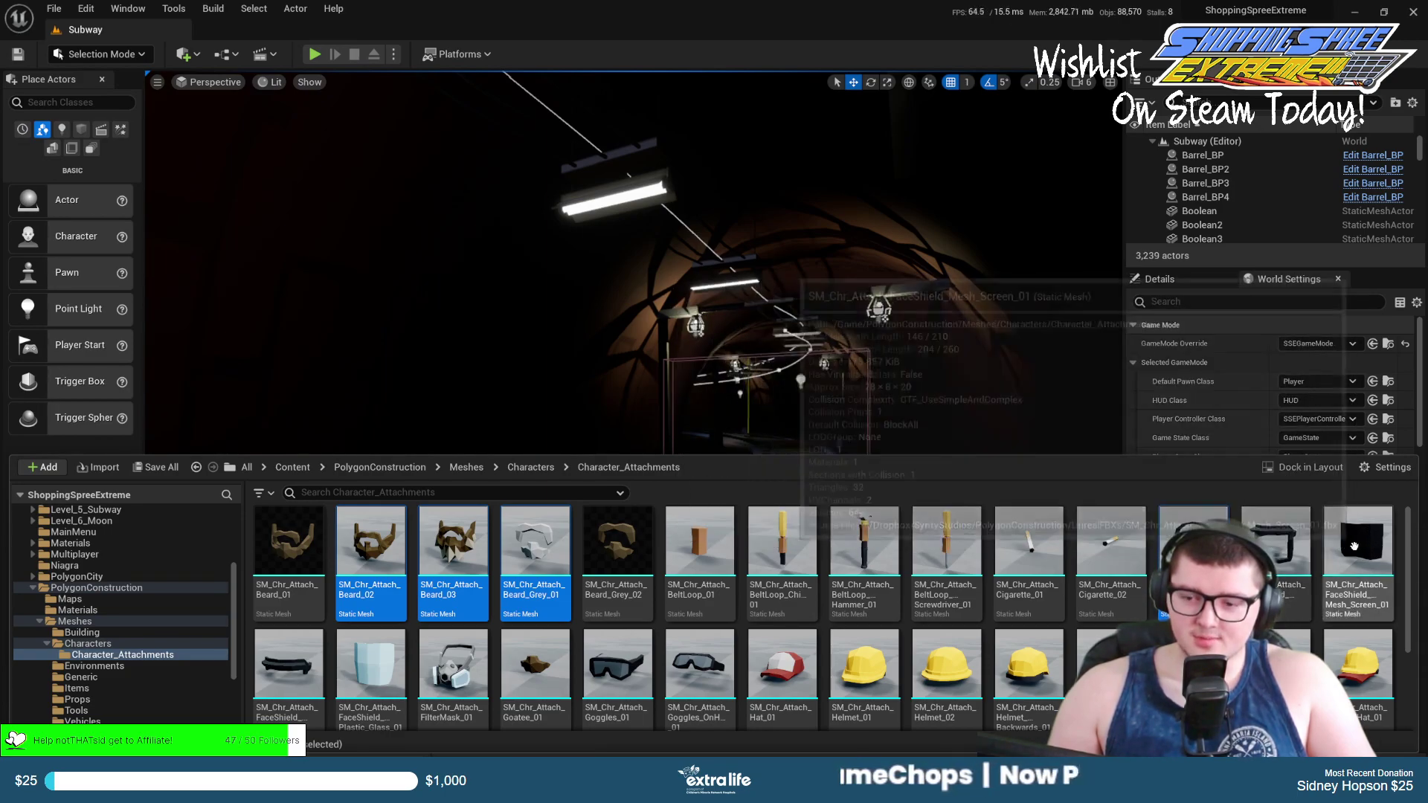
Add FilterMask_01, Goatee_01, both goggles meshes and Hat_01 to the attachment selection.
scroll(1116, 595, "down", 1)
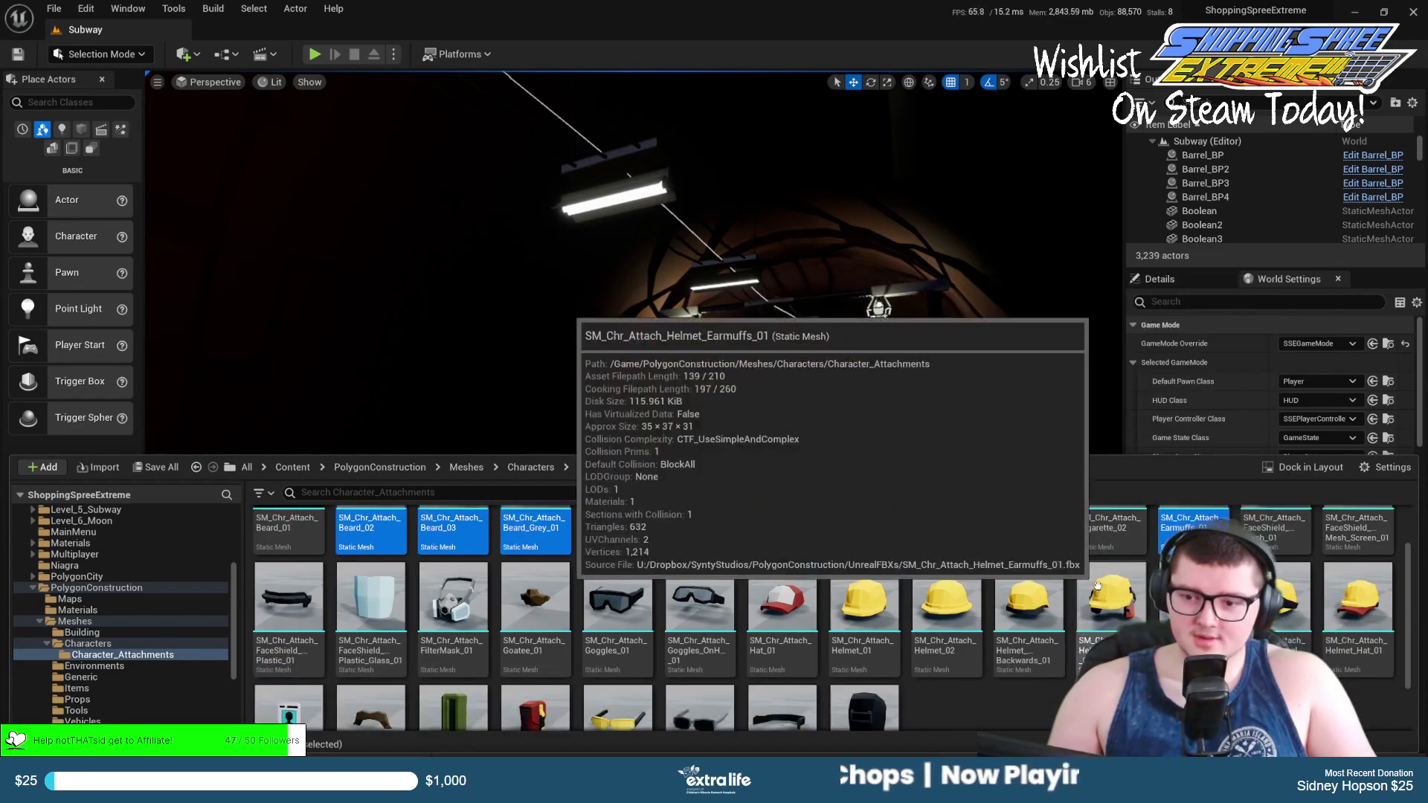
scroll(975, 636, "up", 1)
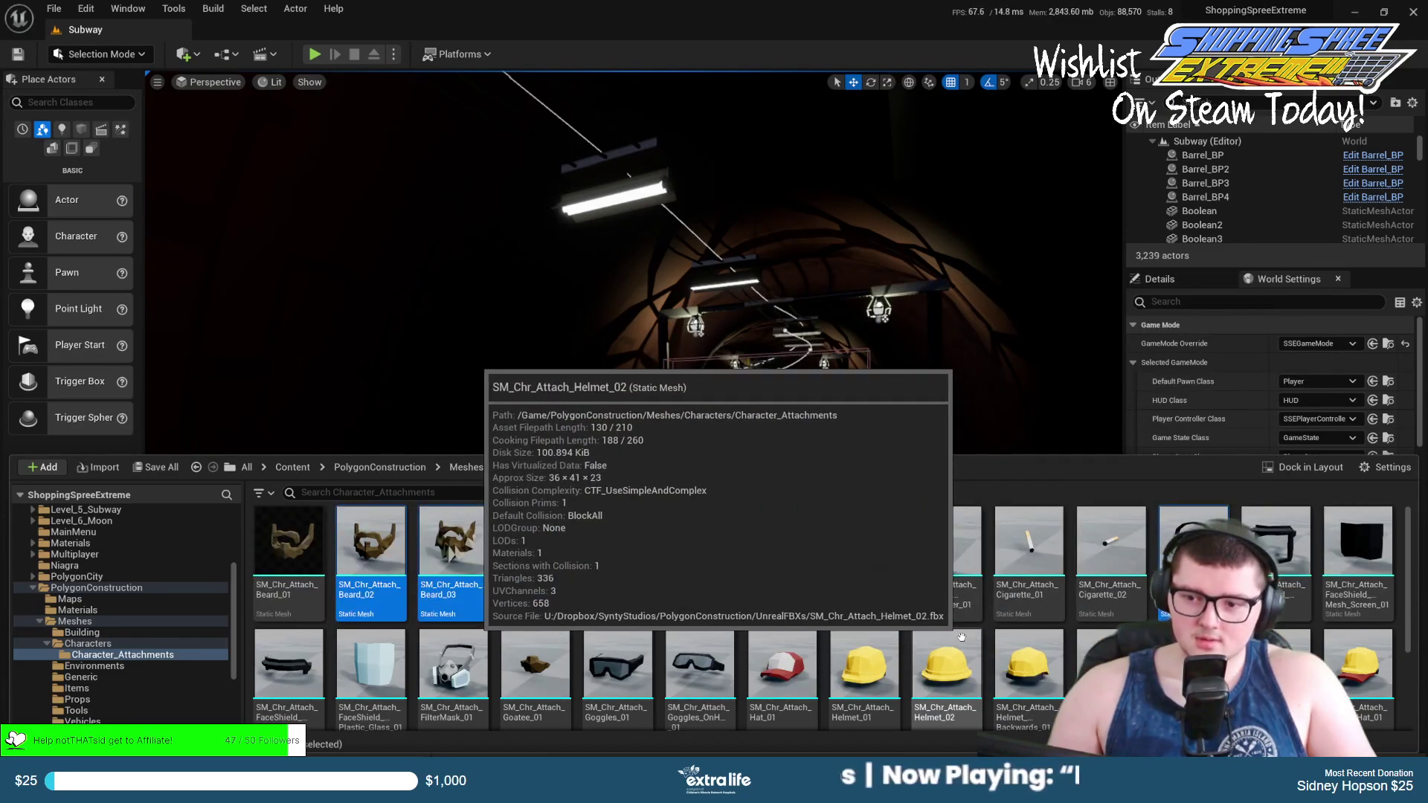
scroll(960, 637, "down", 3)
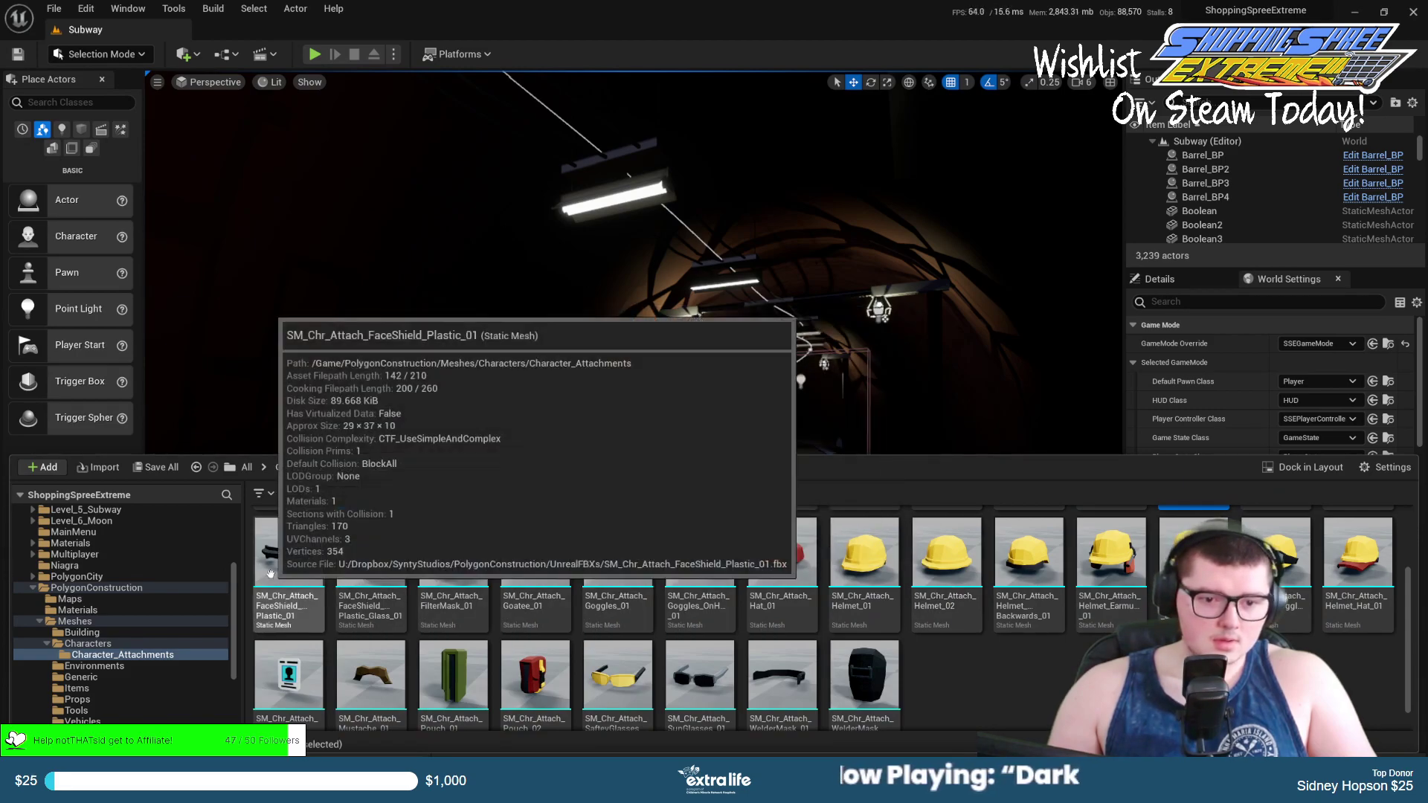
scroll(284, 580, "up", 3)
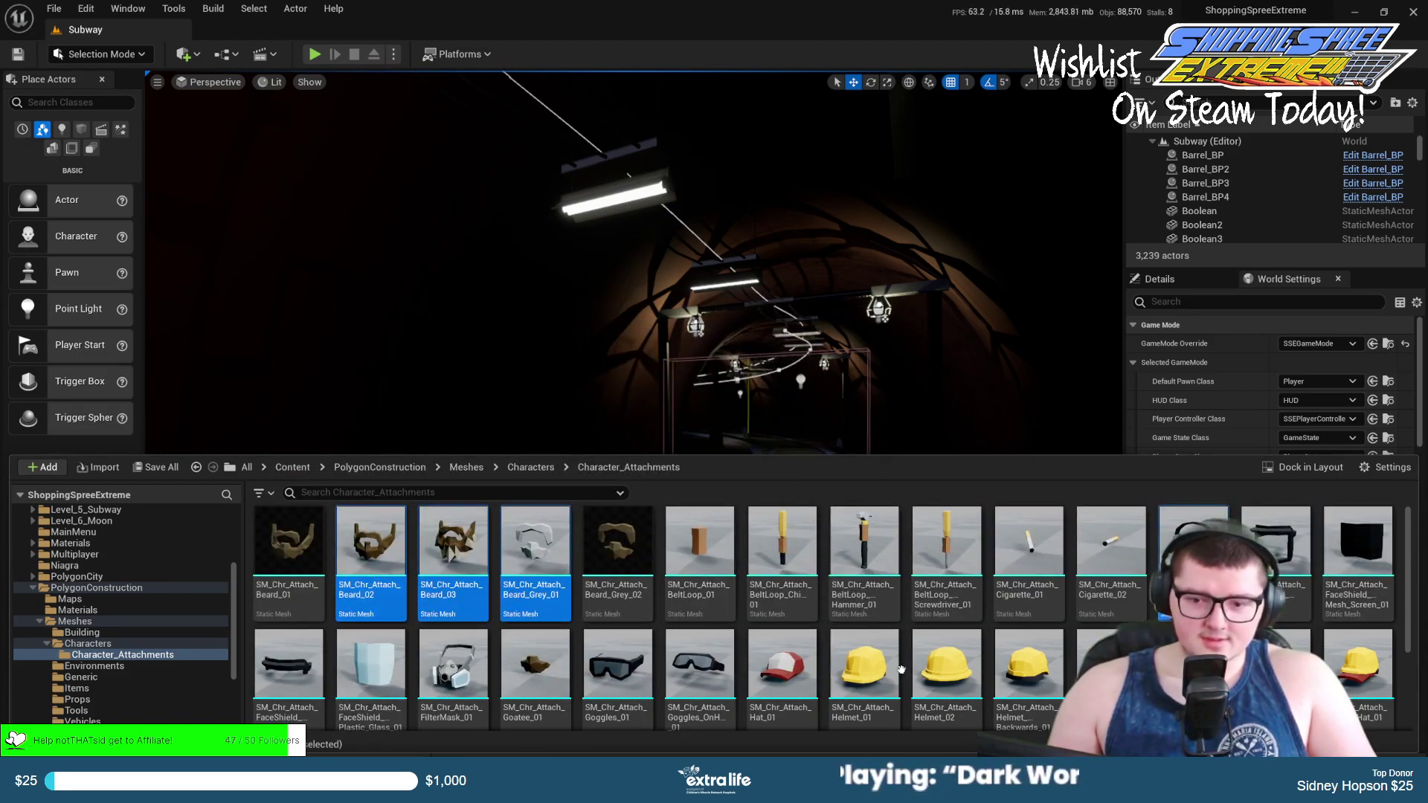
scroll(537, 650, "down", 1)
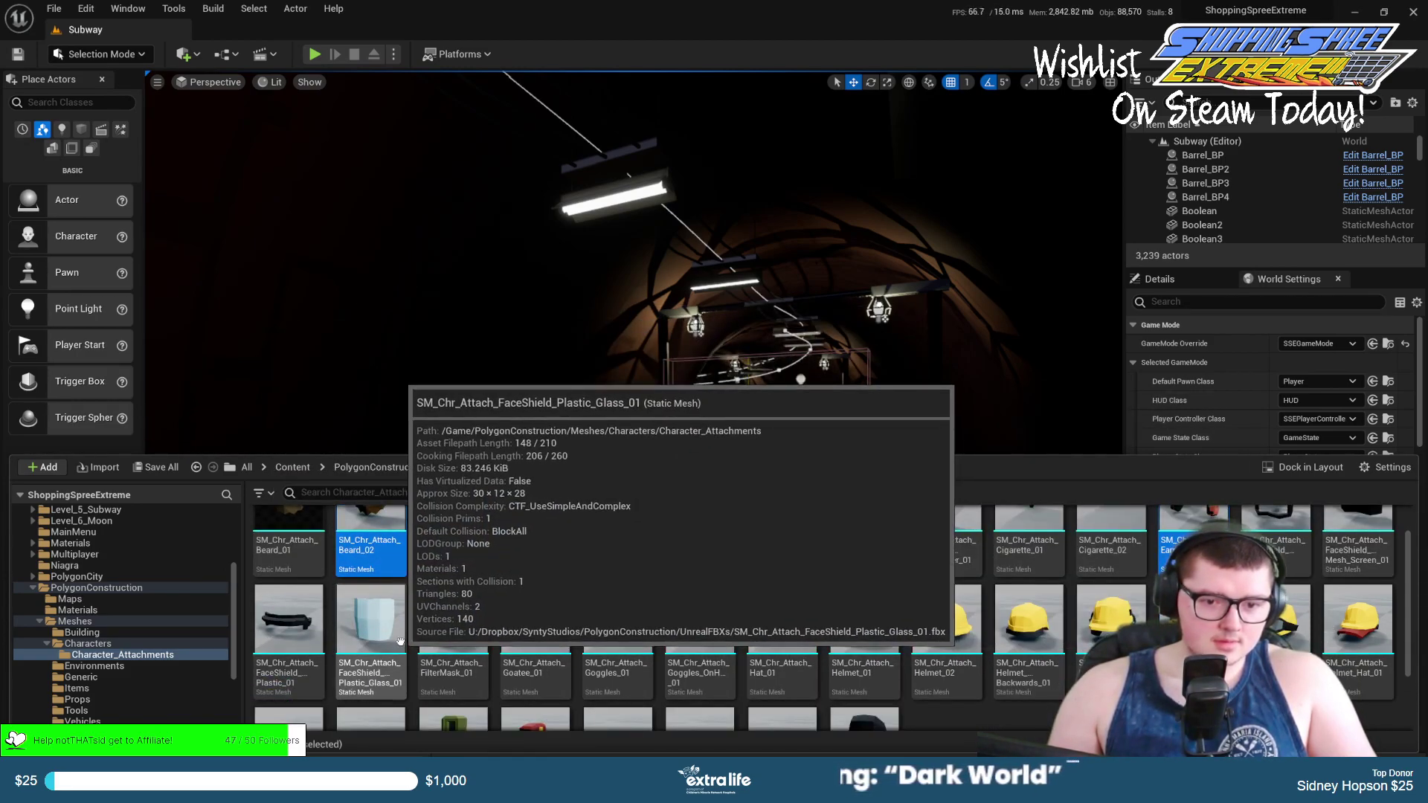
mouse_move(463, 611)
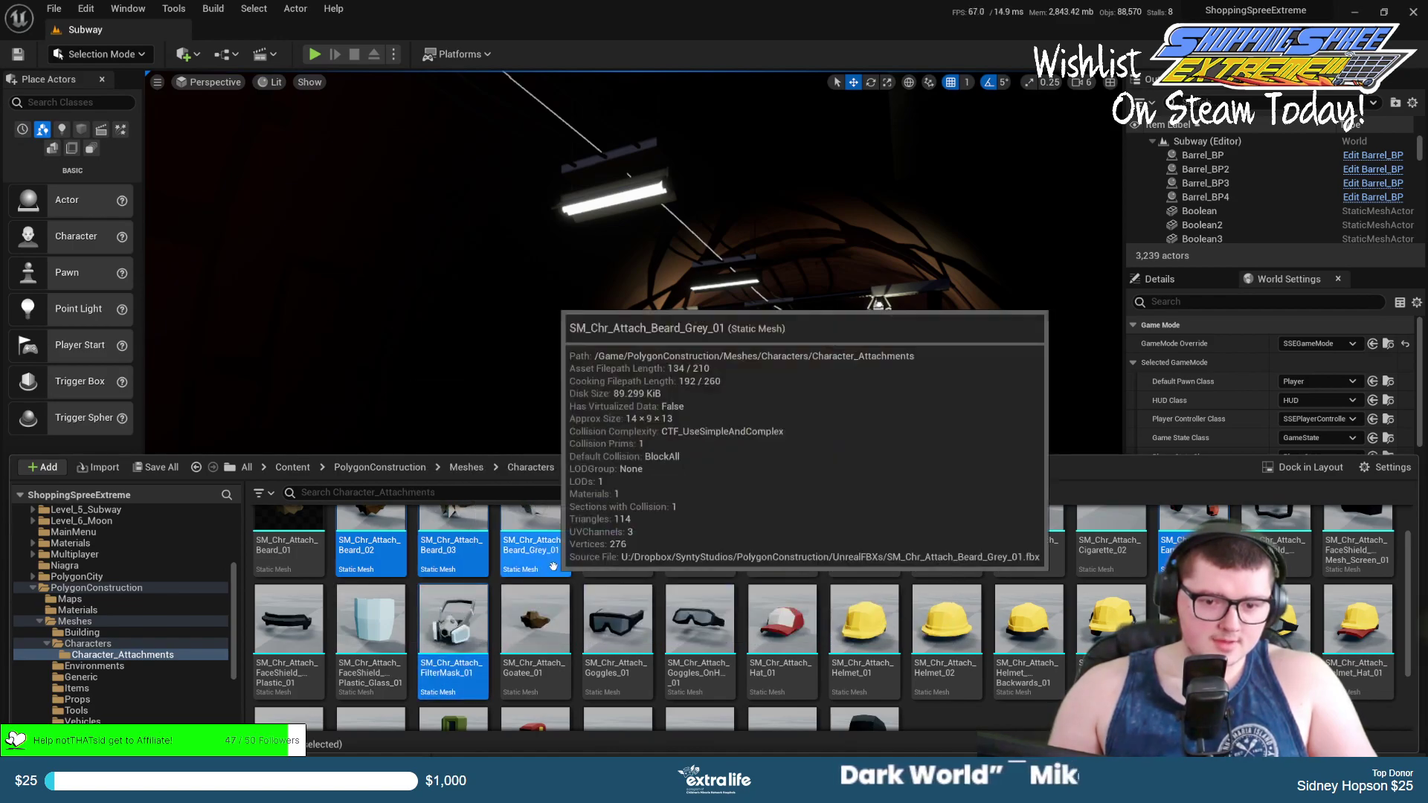
left_click(534, 611, "ctrl")
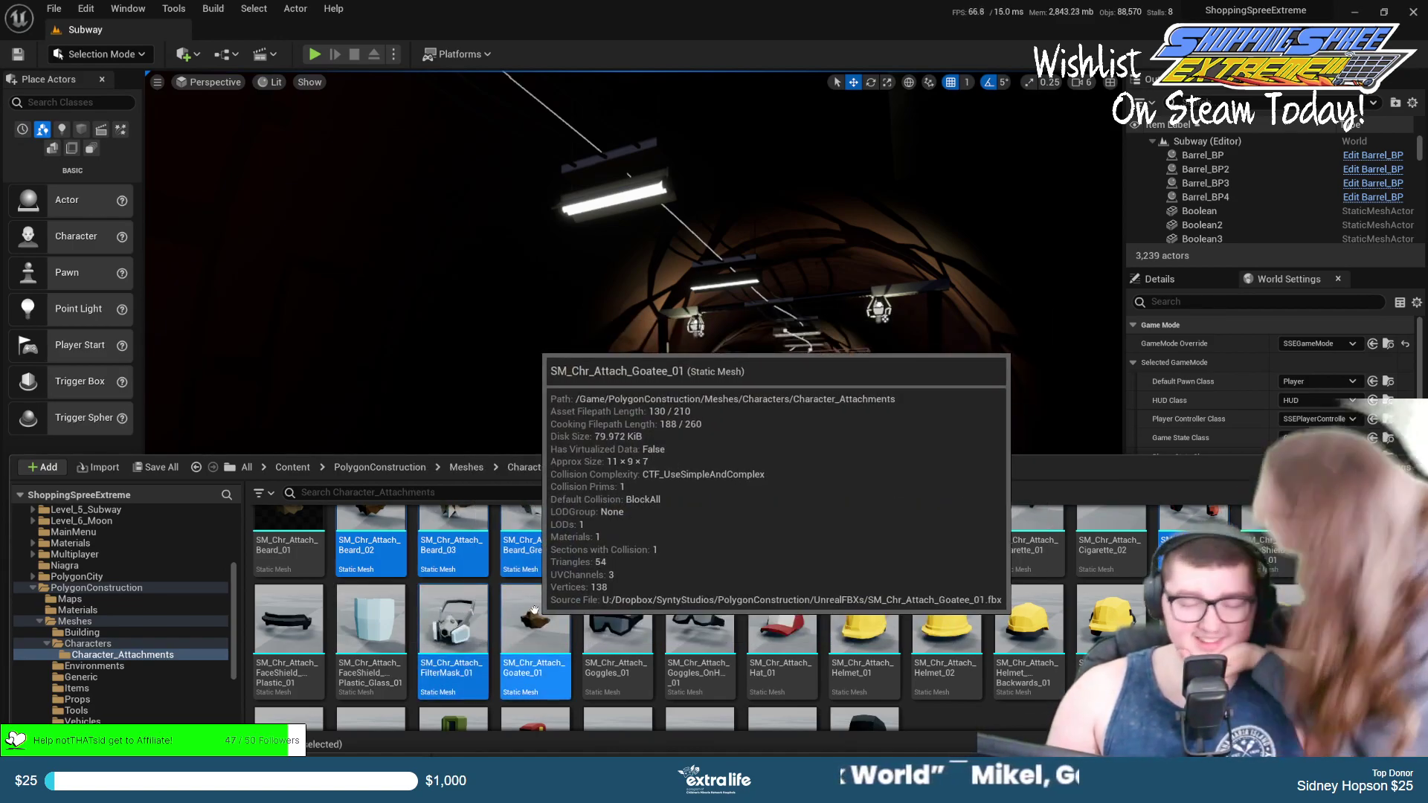
mouse_move(643, 596)
left_click(617, 621, "ctrl")
left_click(699, 621, "ctrl")
left_click(777, 617, "ctrl")
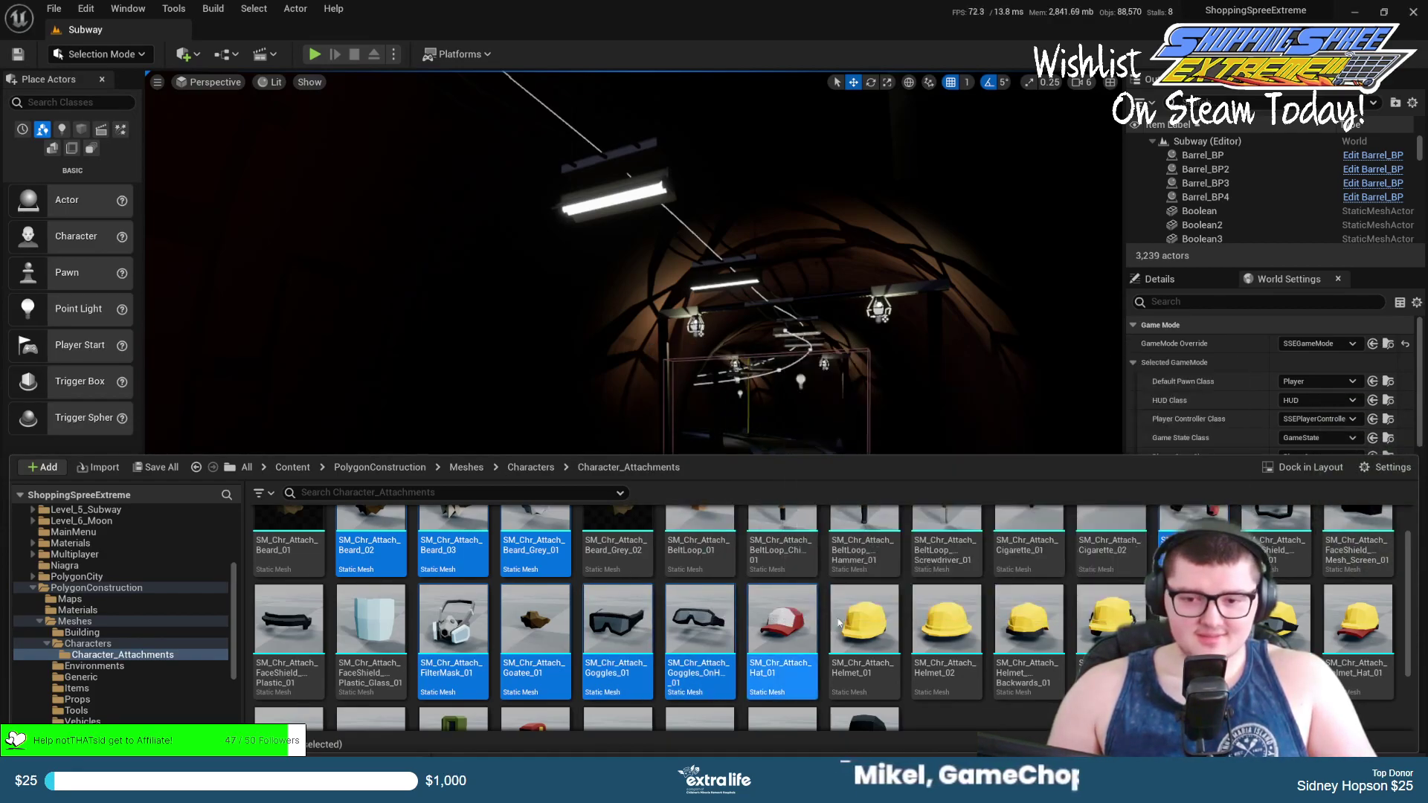
Add all seven helmet meshes, from Helmet_01 through Helmet_Hat_01, to the attachment selection.
left_click(862, 617, "ctrl")
left_click(946, 618, "ctrl")
left_click(1028, 617, "ctrl")
left_click(1107, 628, "ctrl")
left_click(1194, 624, "ctrl")
left_click(1273, 625, "ctrl")
left_click(1341, 625, "ctrl")
Add Mustache_01, SafteyGlasses_01, SunGlasses_01 and WelderMask_Shield_01 to the attachment selection, leaving out the ID and pouches.
scroll(768, 634, "down", 2)
left_click(454, 672, "ctrl")
left_click(370, 673, "ctrl")
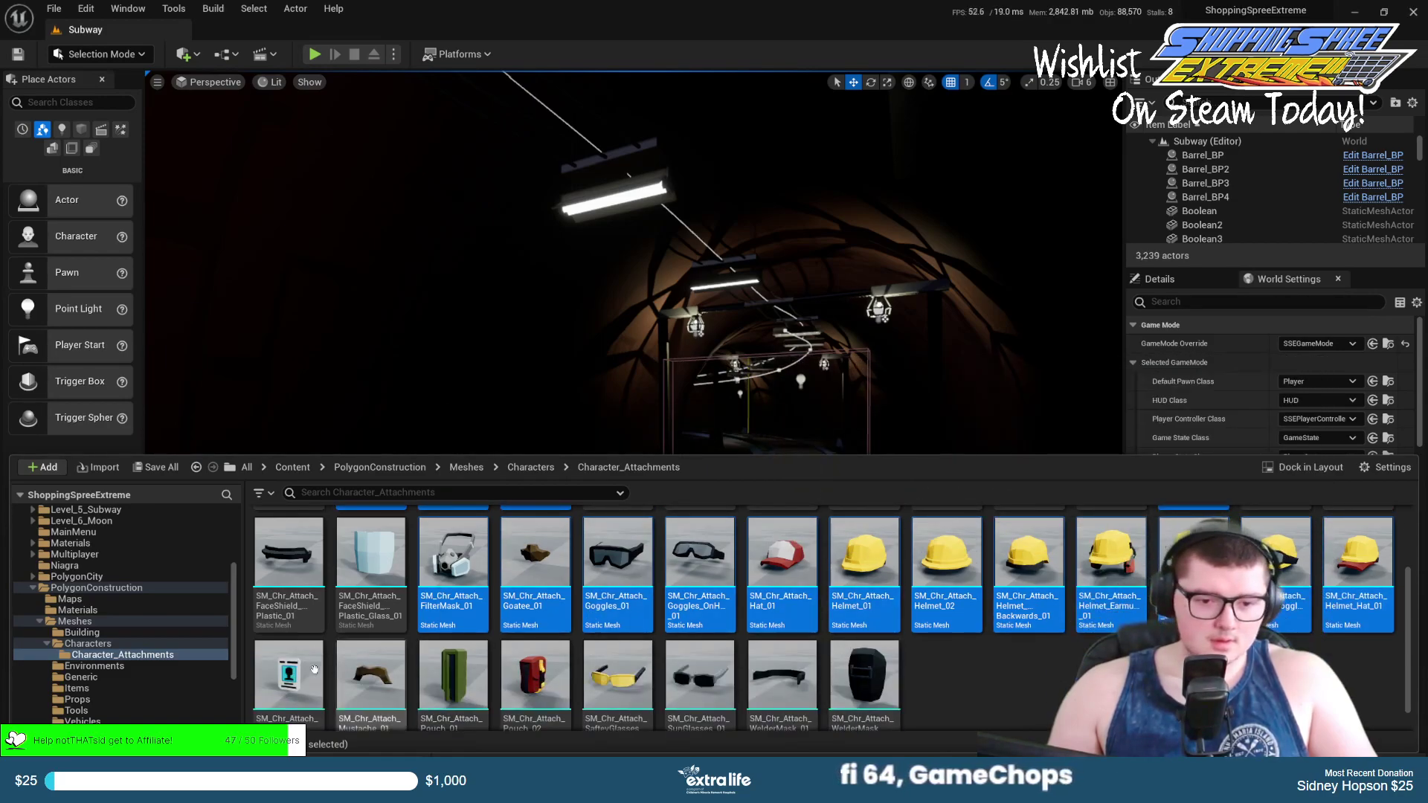
scroll(519, 644, "down", 1)
left_click(454, 647, "ctrl")
left_click(617, 647, "ctrl")
left_click(699, 647, "ctrl")
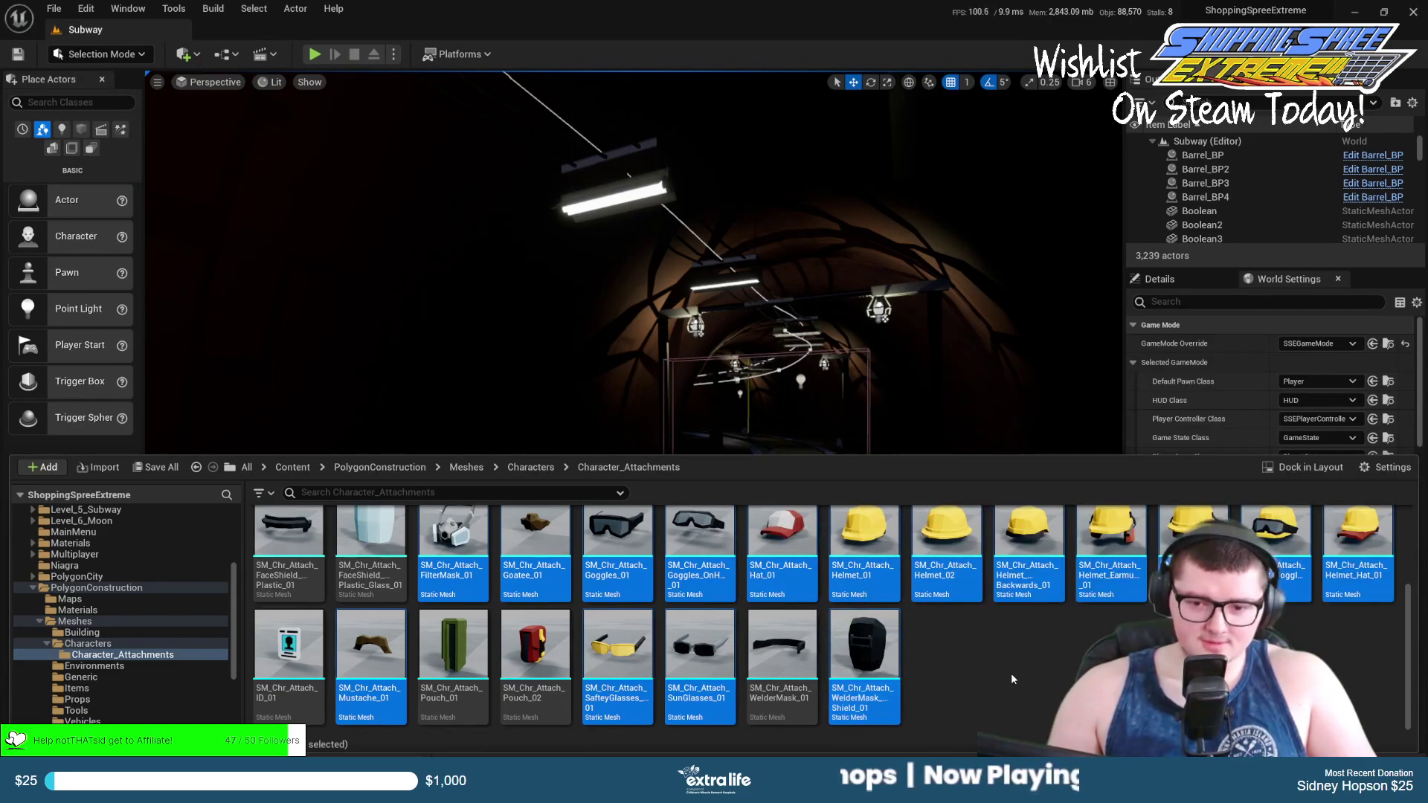
Export the selected attachments as FBX 2020 into CharacterMeshes/Construction/Attachments, accepting the unchanged options for the beards, earmuffs, filter mask, goatee and goggles.
scroll(1010, 670, "up", 2)
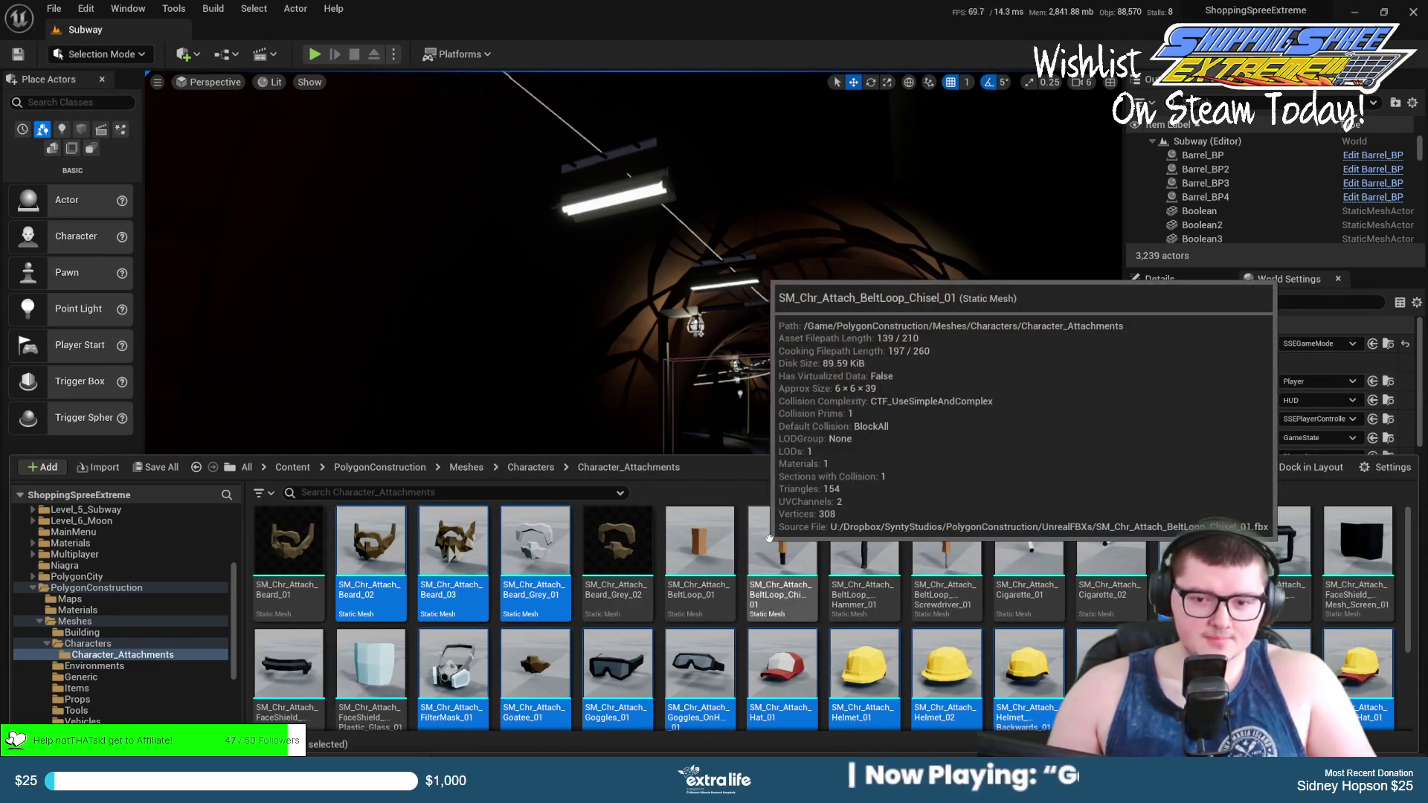
right_click(1192, 543)
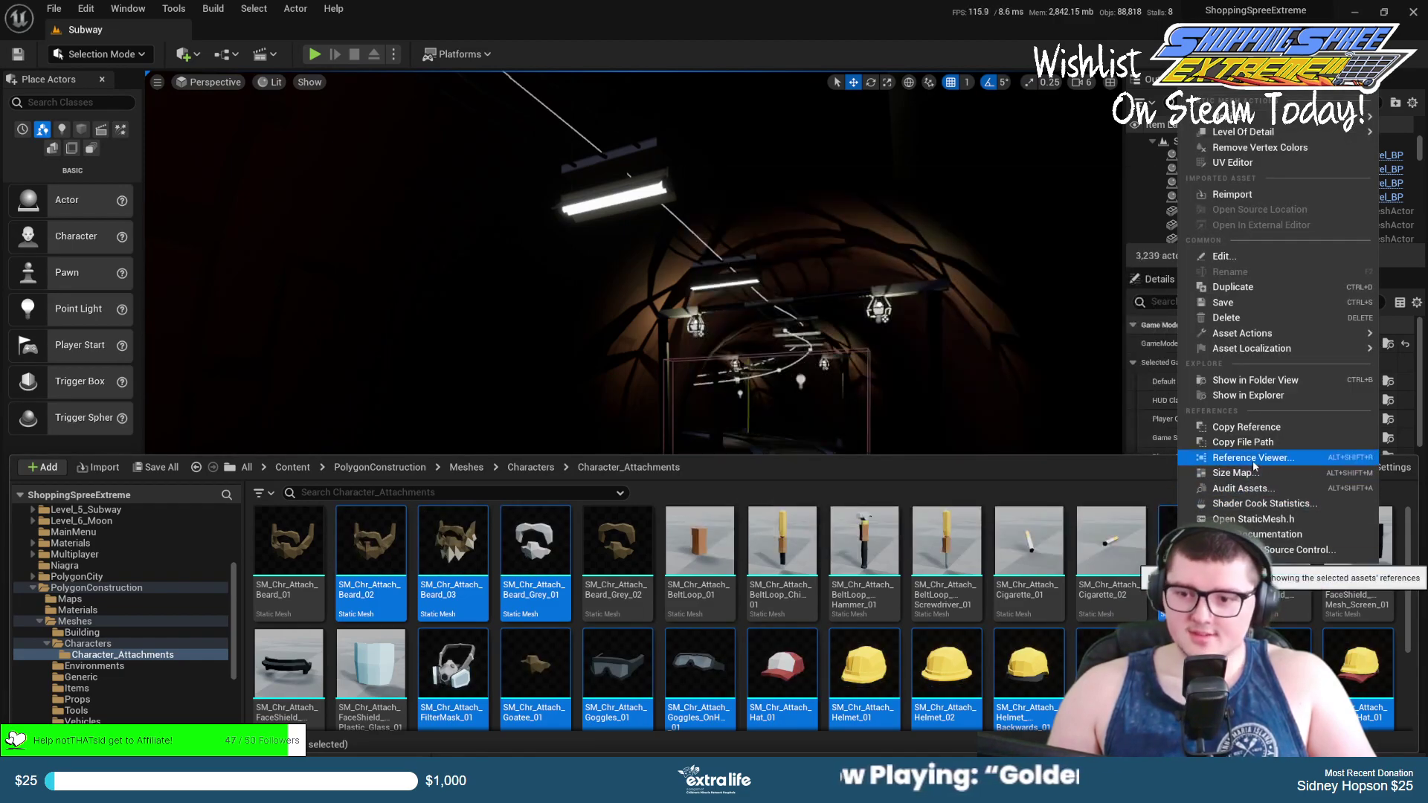
mouse_move(1238, 333)
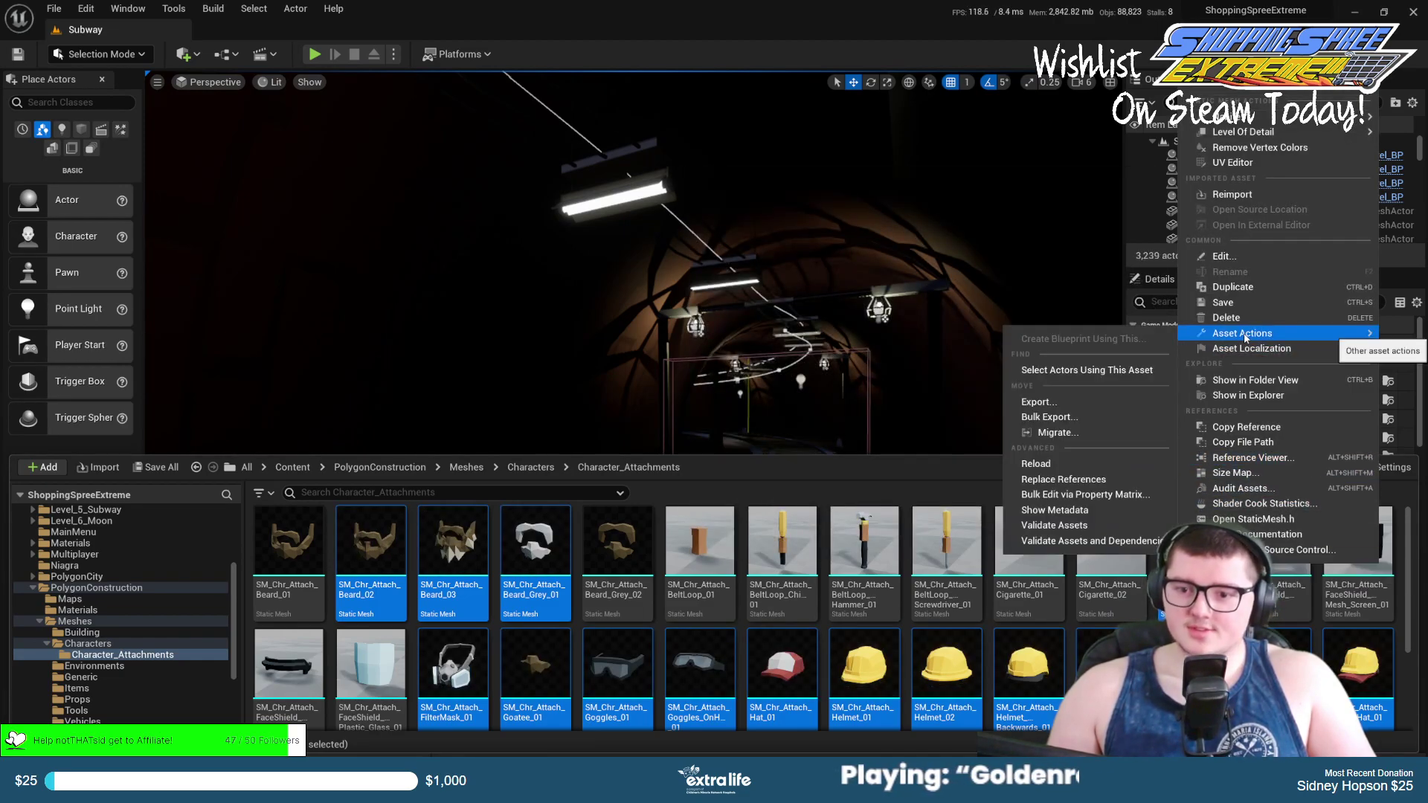
left_click(1053, 401)
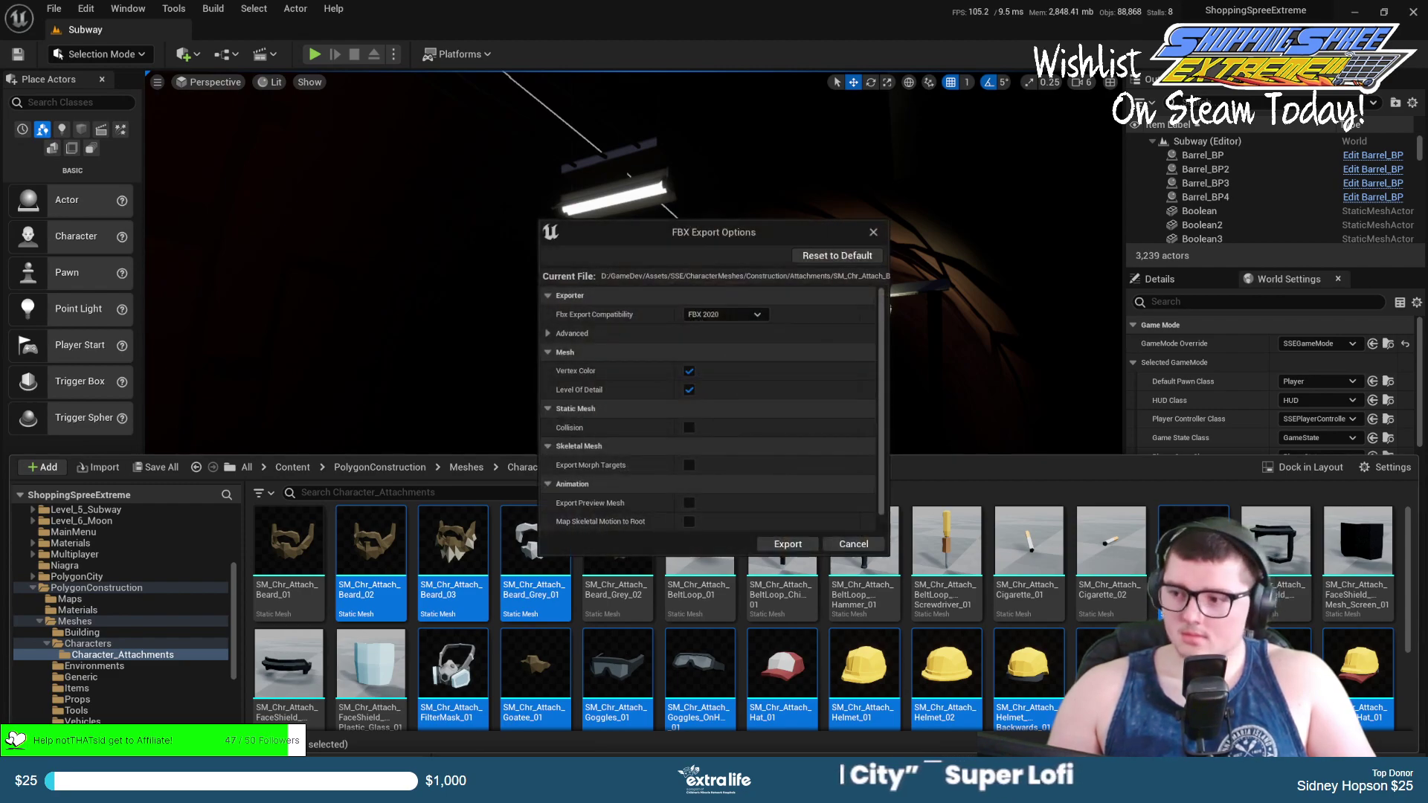
left_click(788, 542)
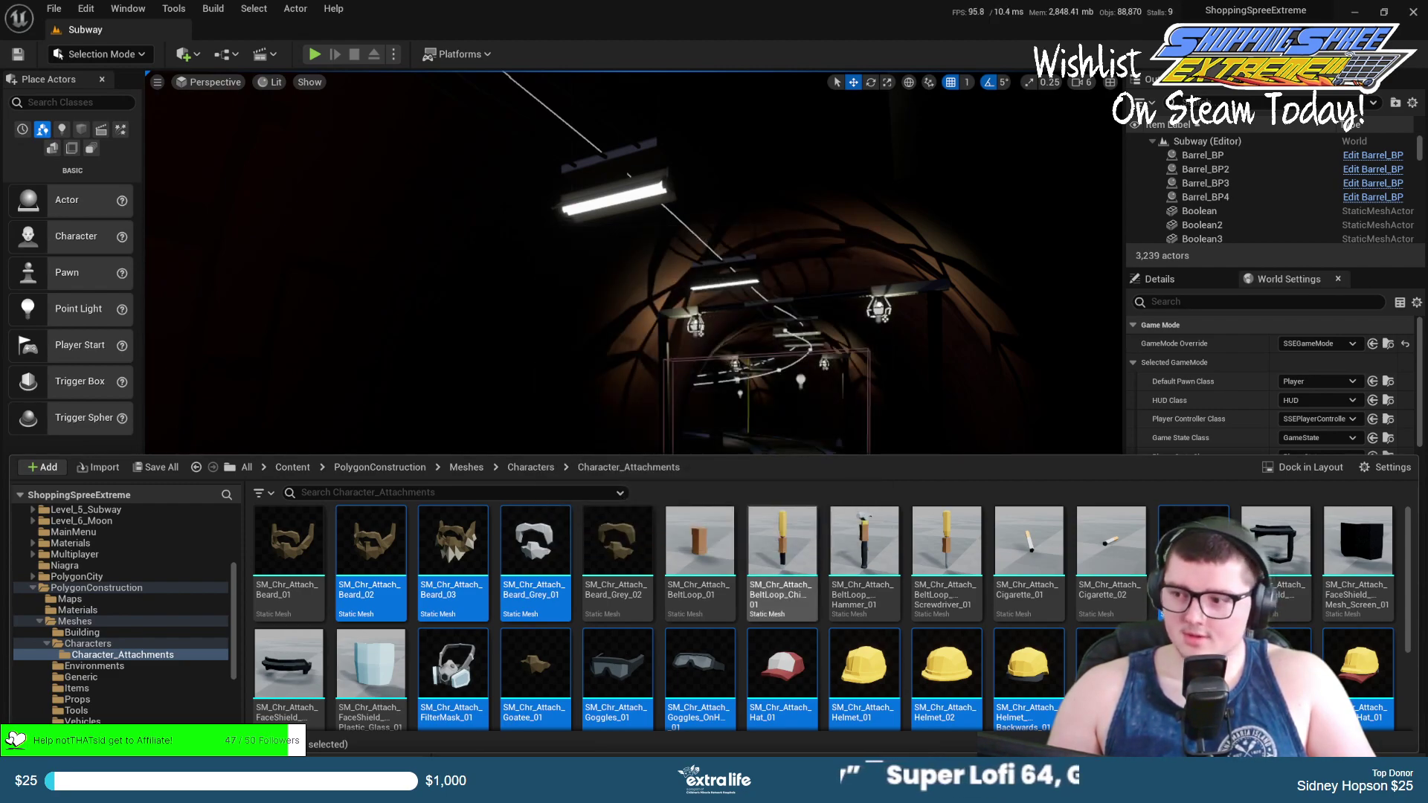
left_click(787, 544)
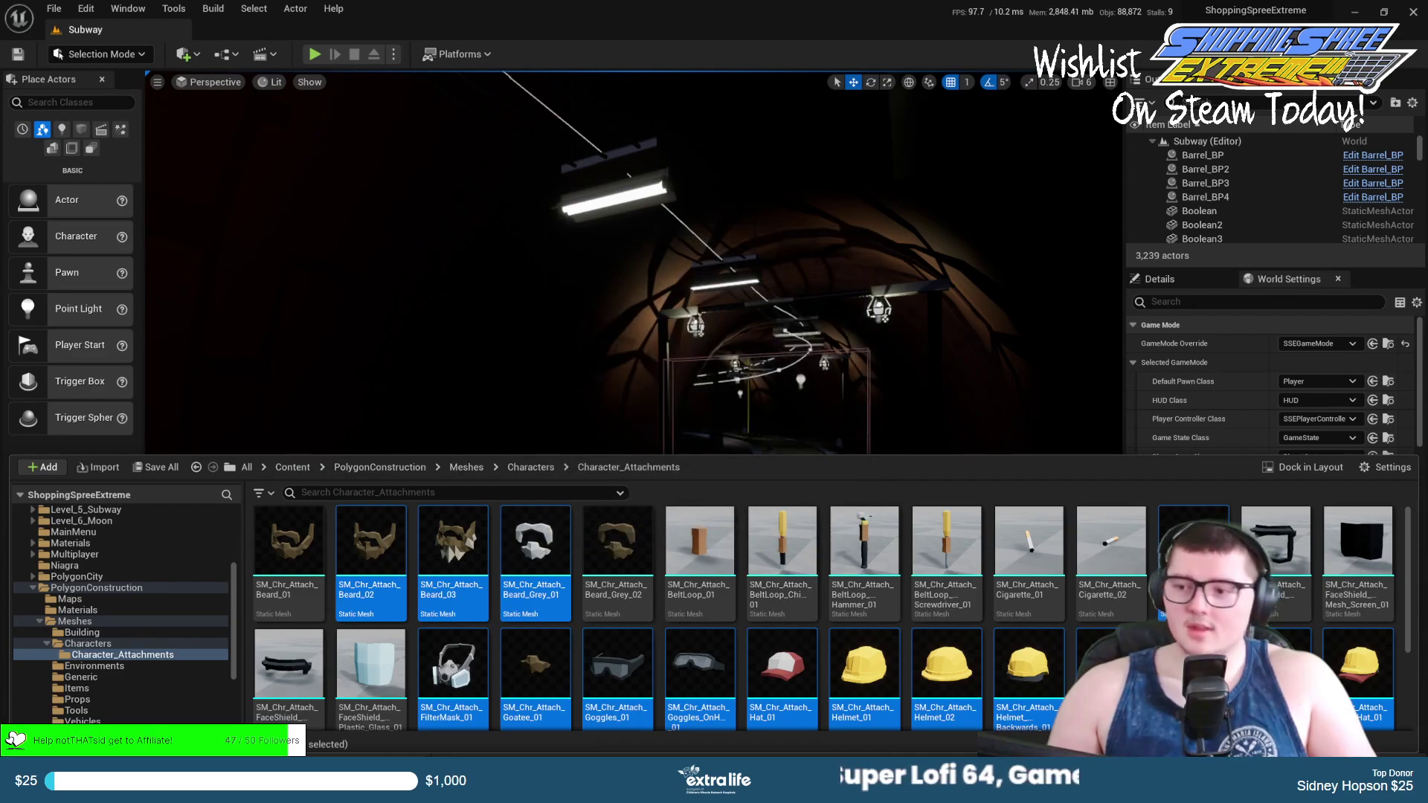
left_click(785, 542)
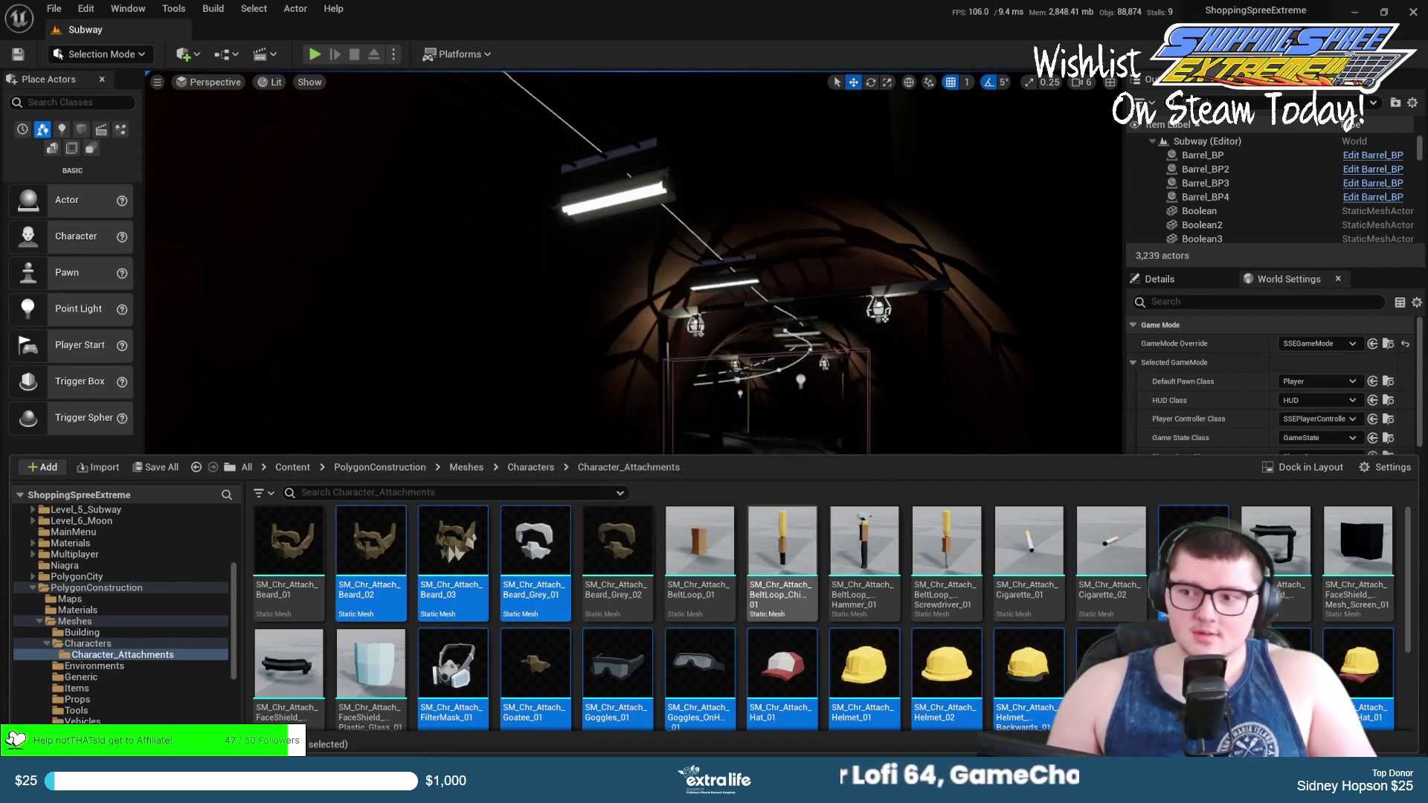
left_click(787, 545)
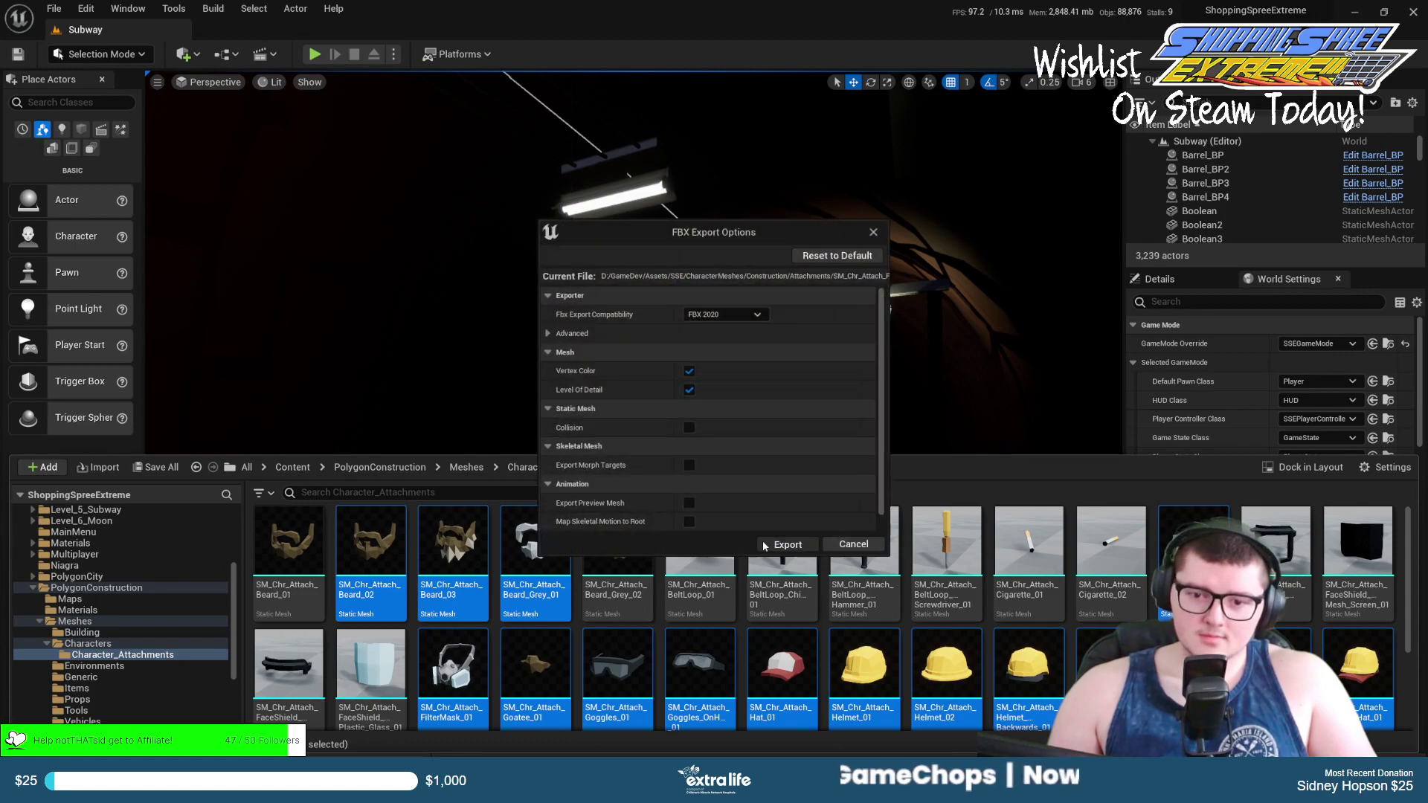
left_click(766, 544)
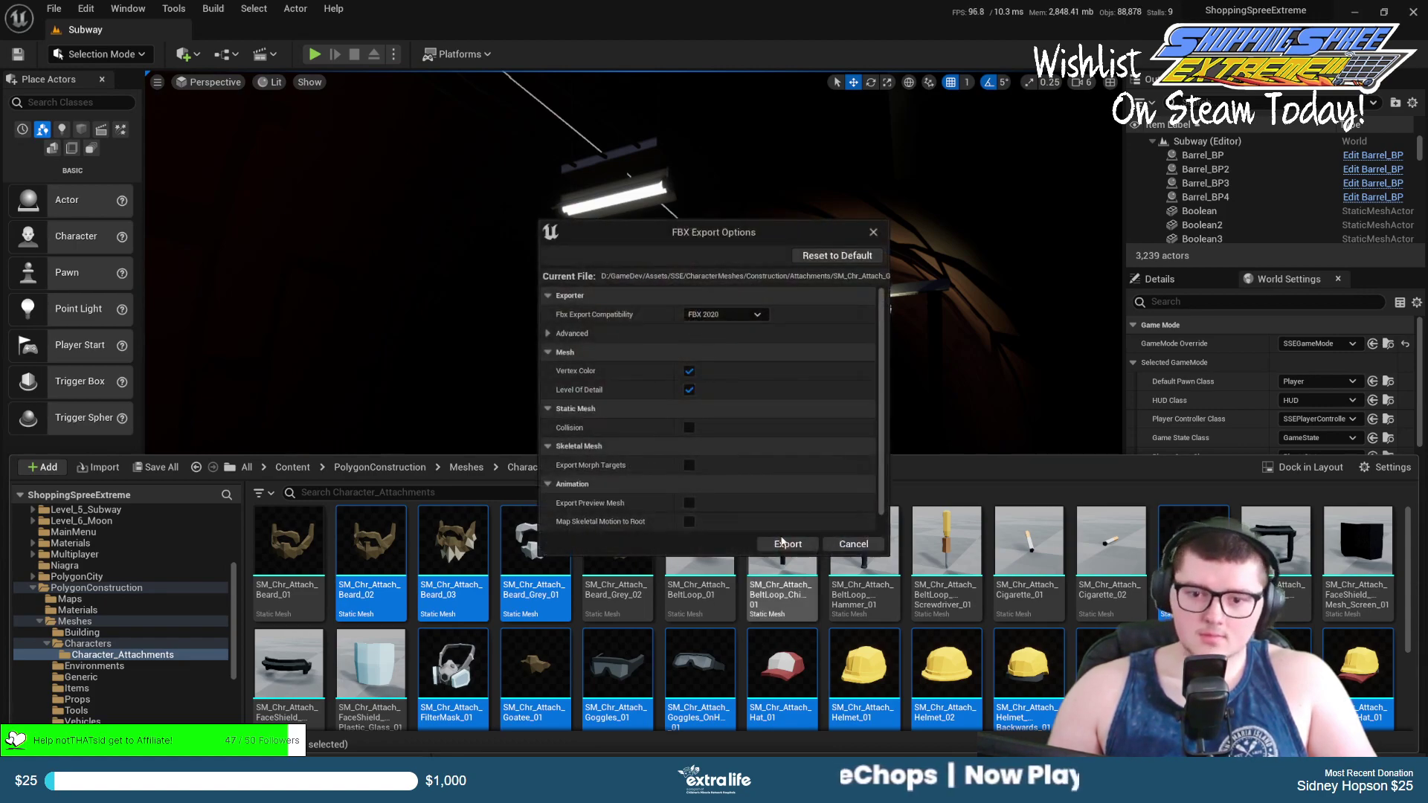
left_click(777, 544)
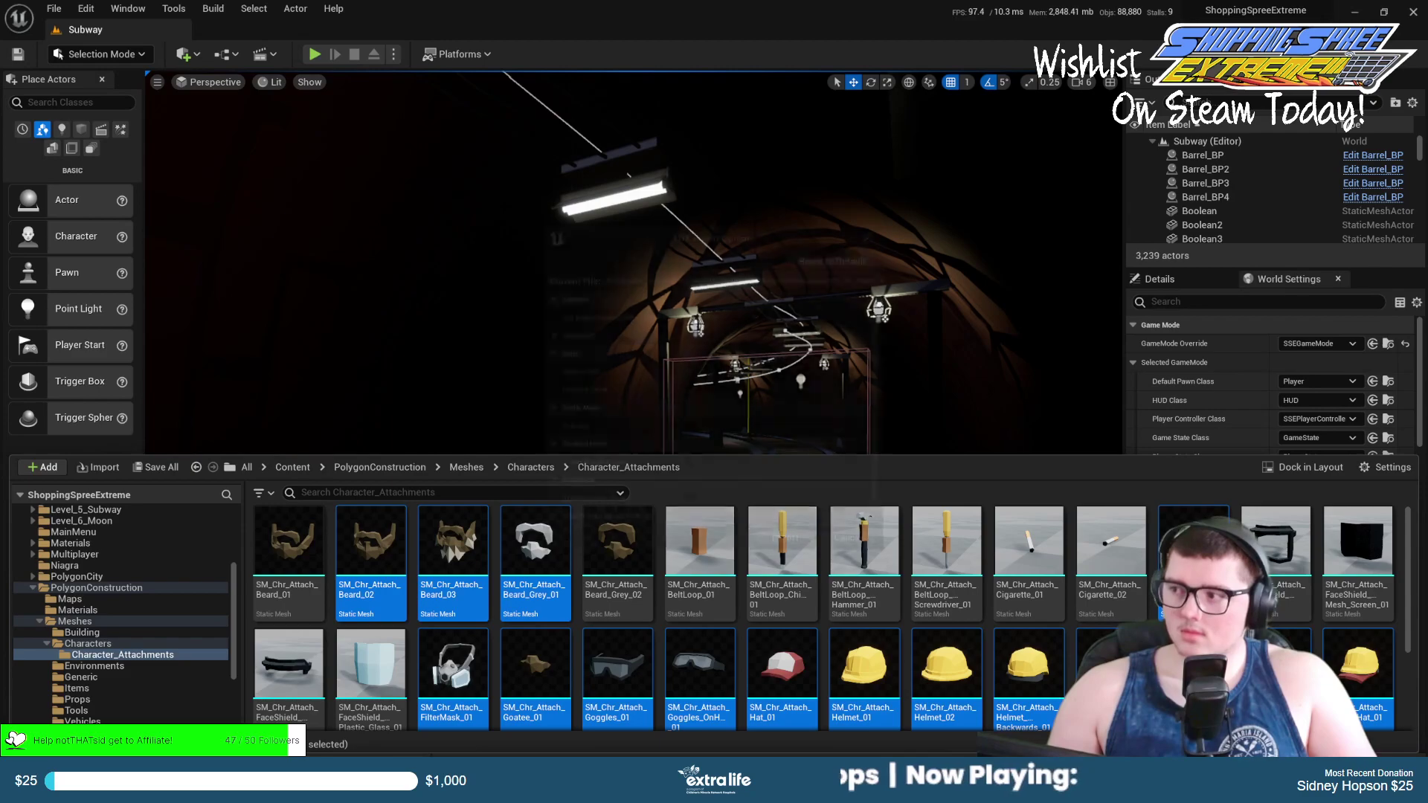
left_click(774, 546)
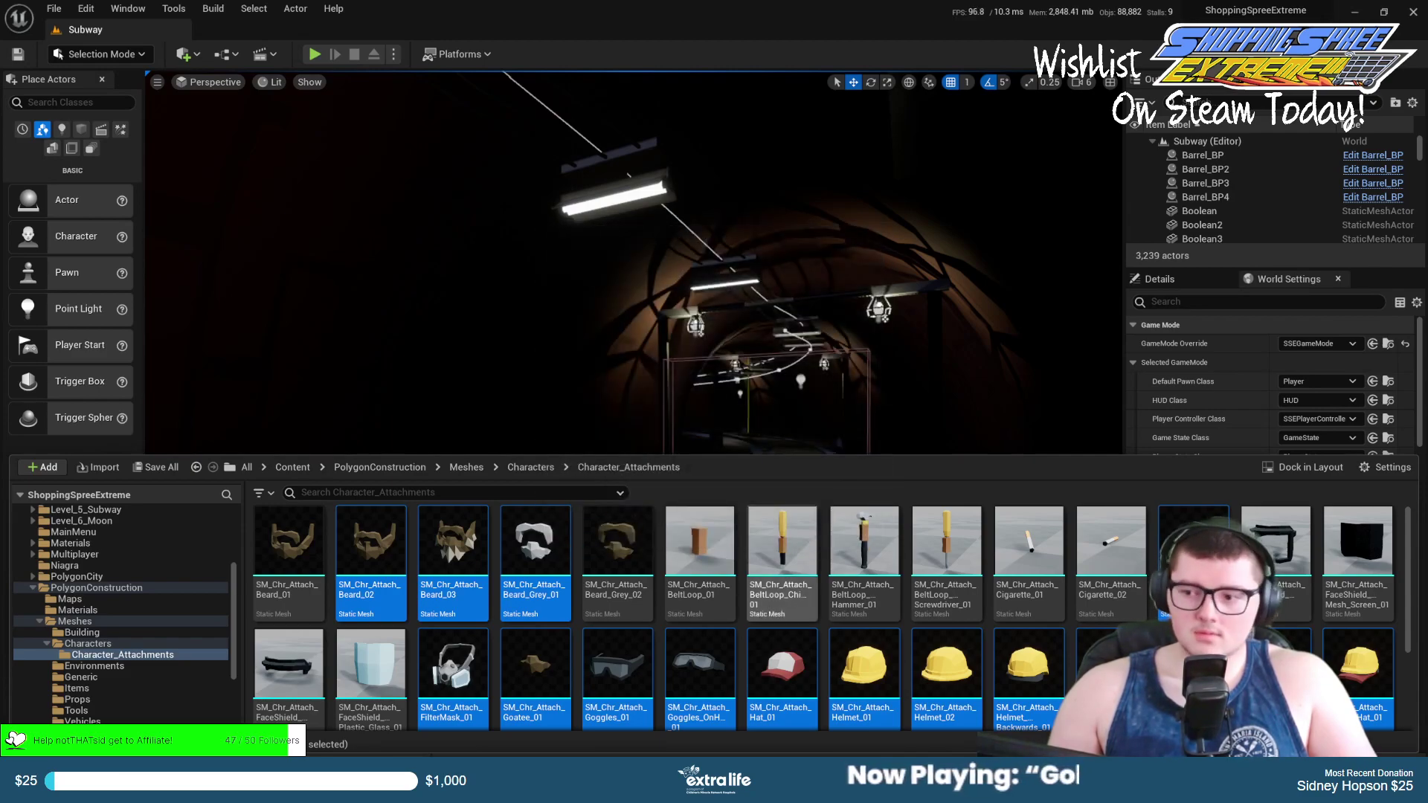
left_click(775, 545)
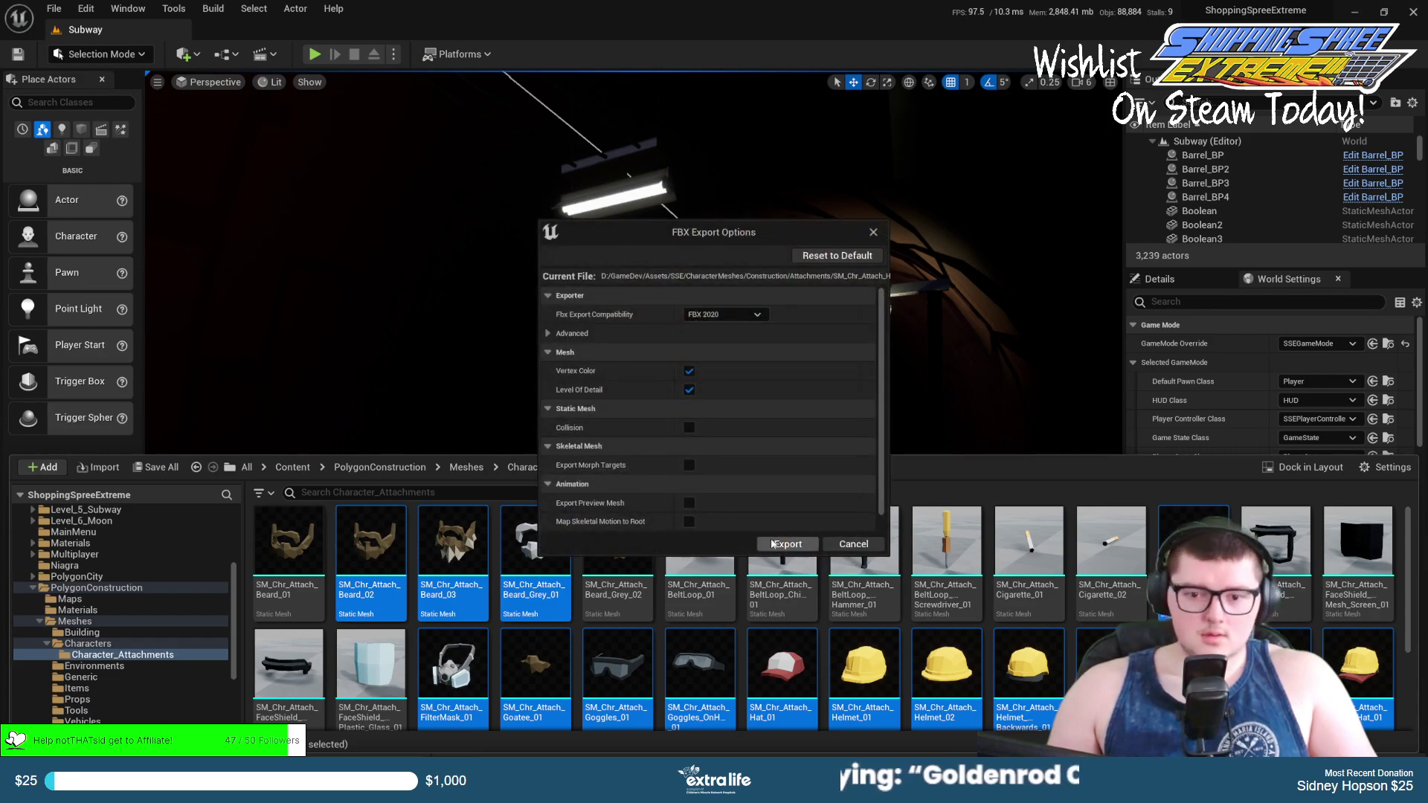
Continue the batch FBX export into the Attachments folder by accepting the same options for the hat, helmets and mustache.
left_click(780, 548)
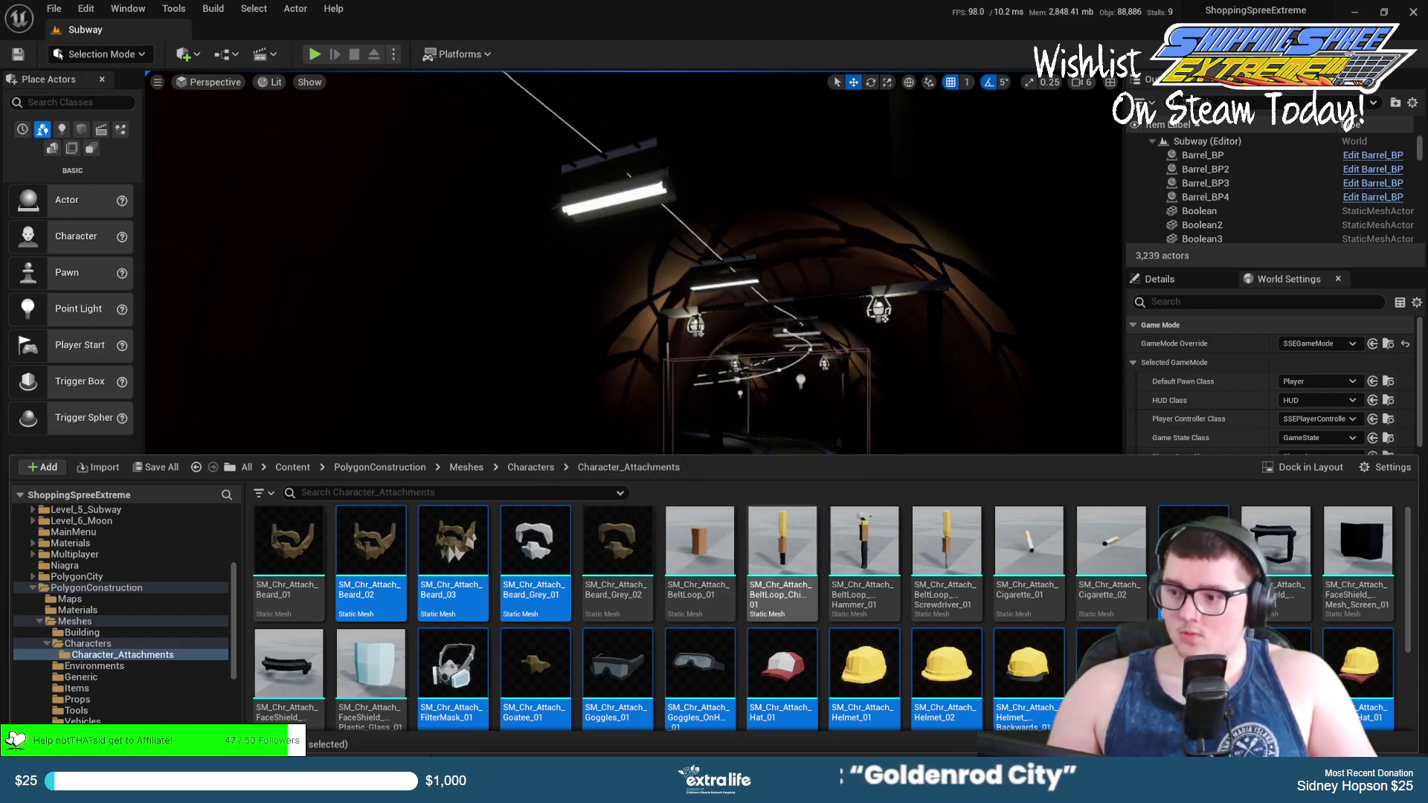
left_click(779, 546)
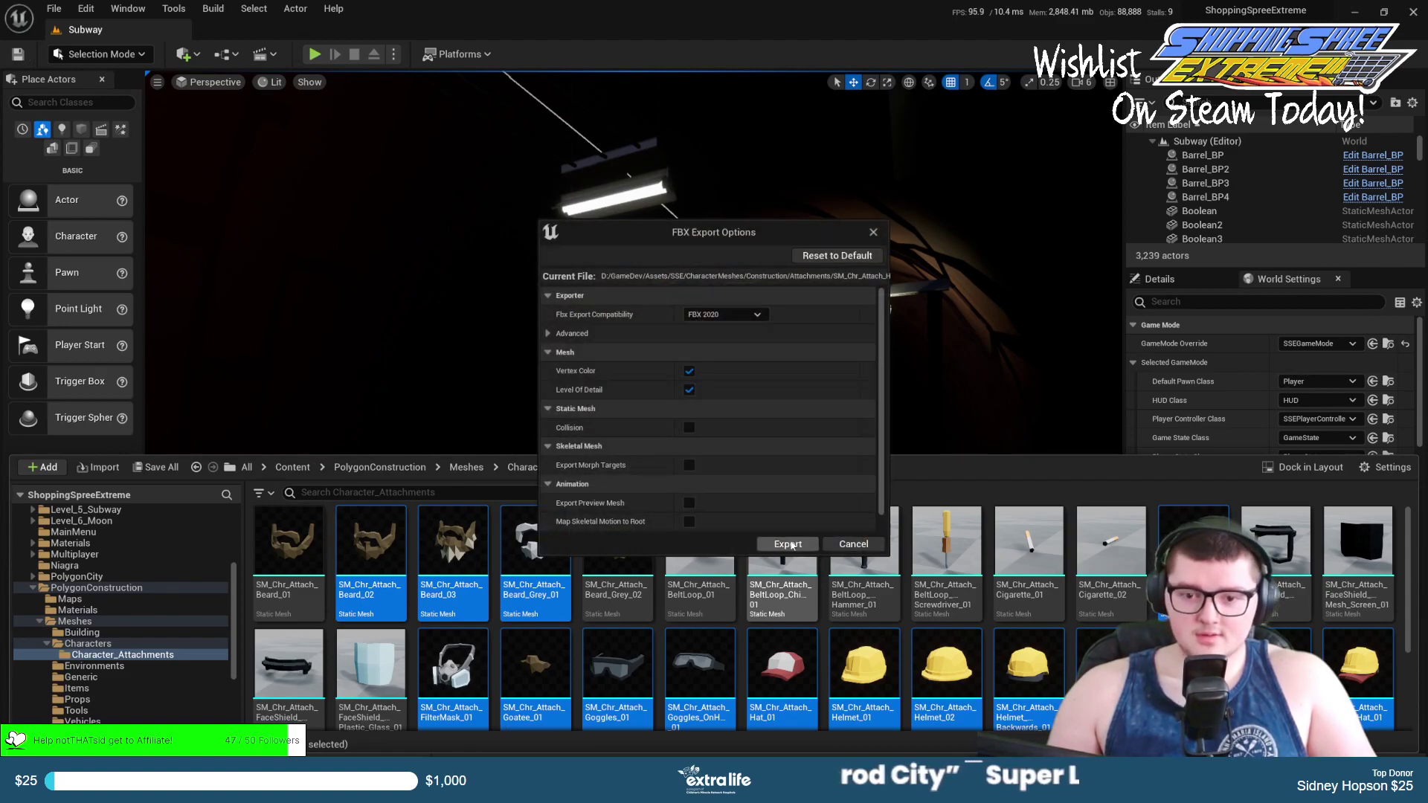
left_click(790, 545)
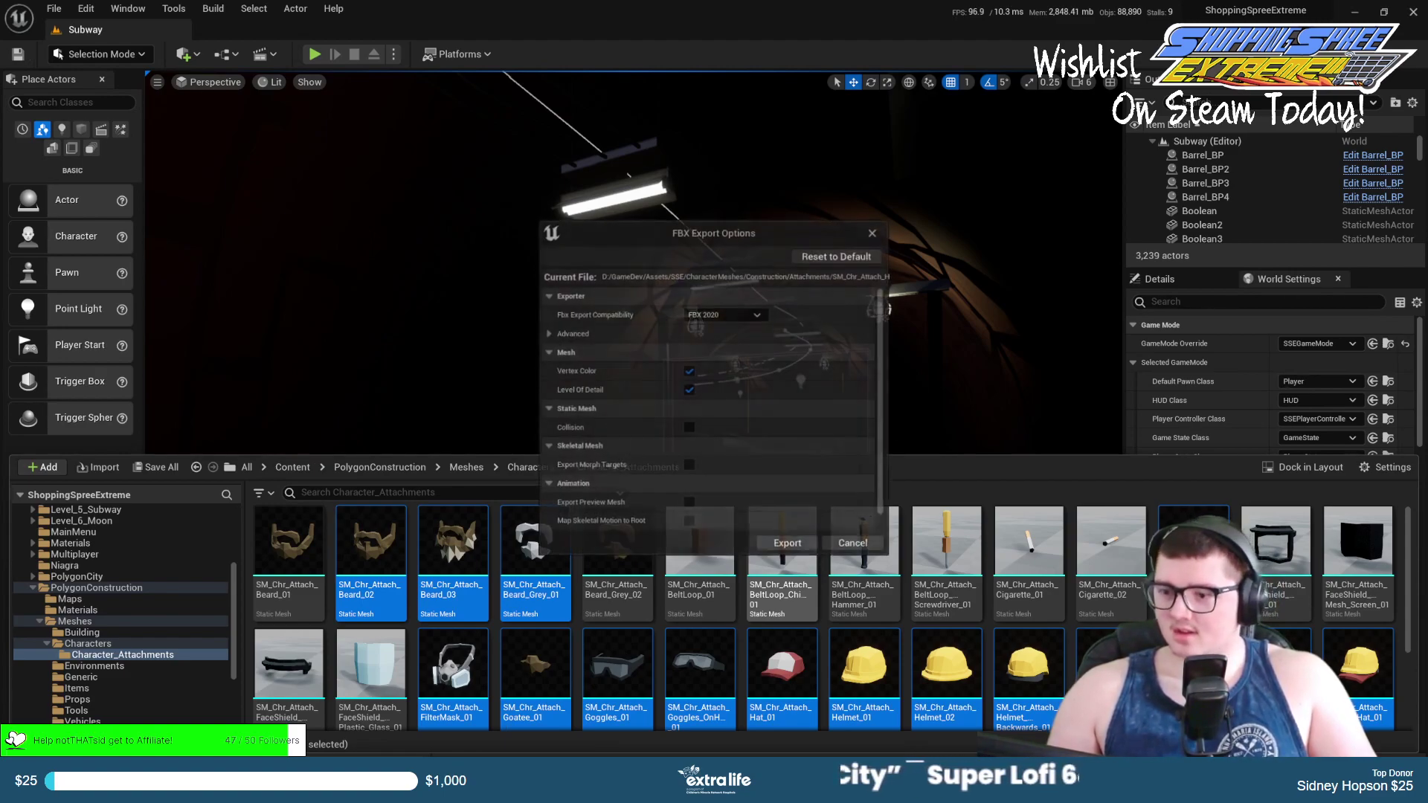
left_click(768, 550)
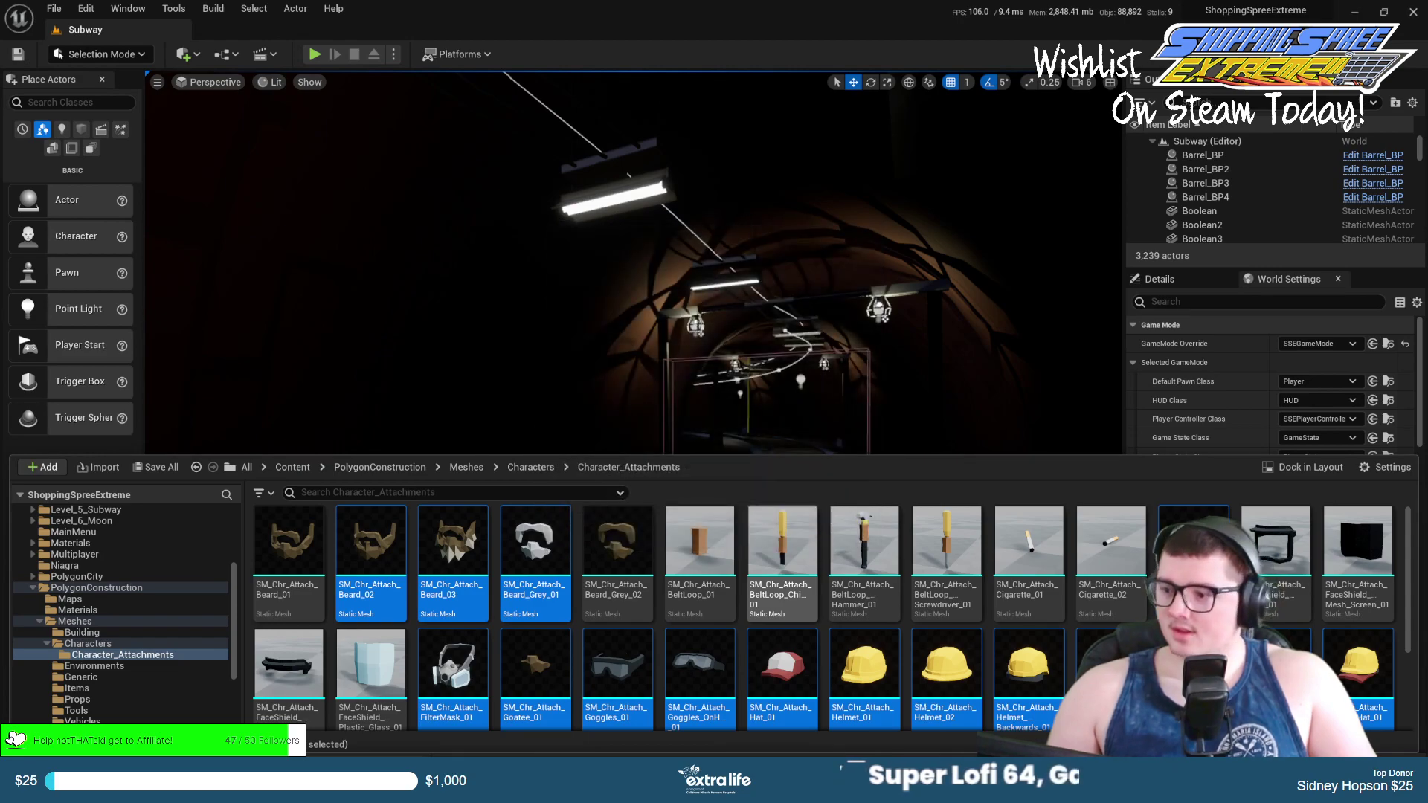
left_click(797, 544)
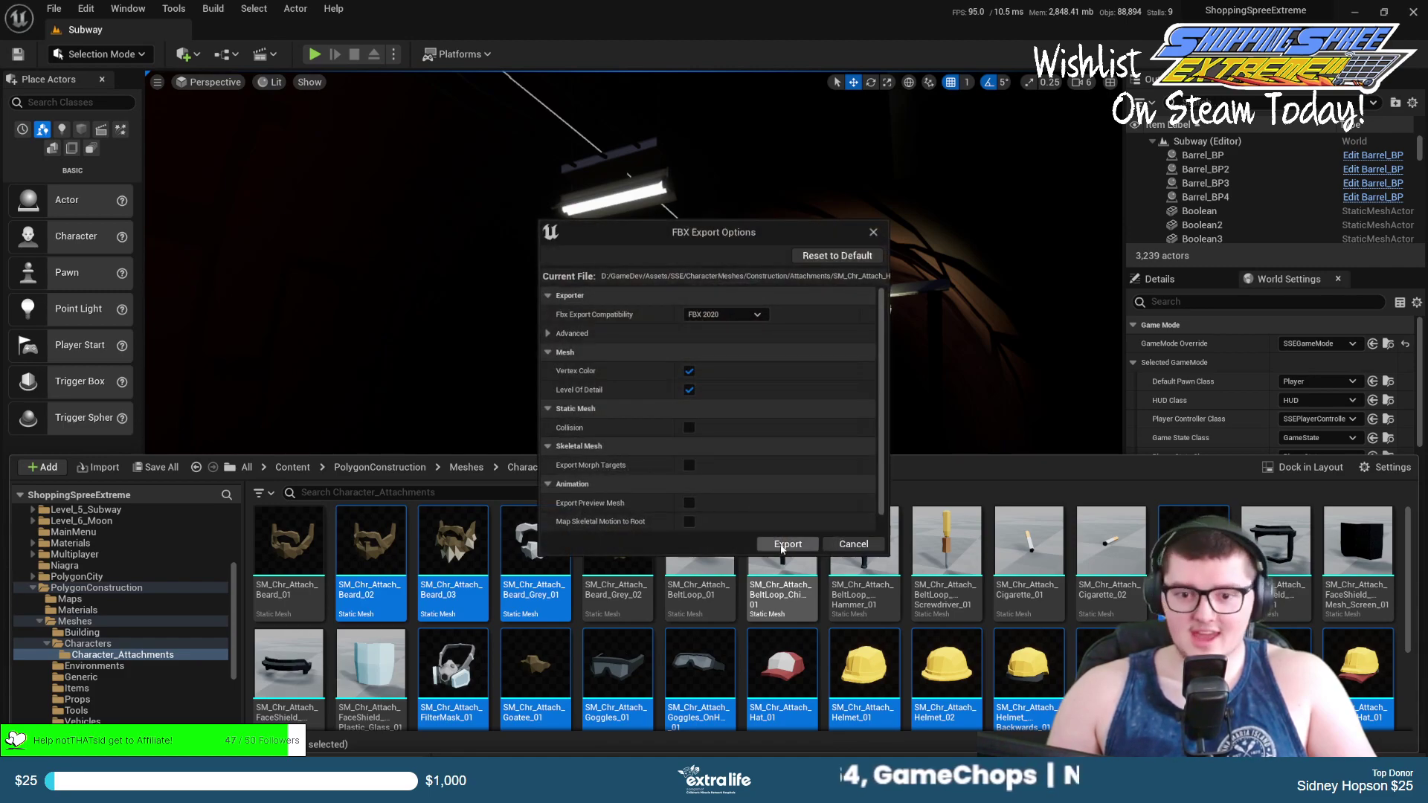
left_click(781, 546)
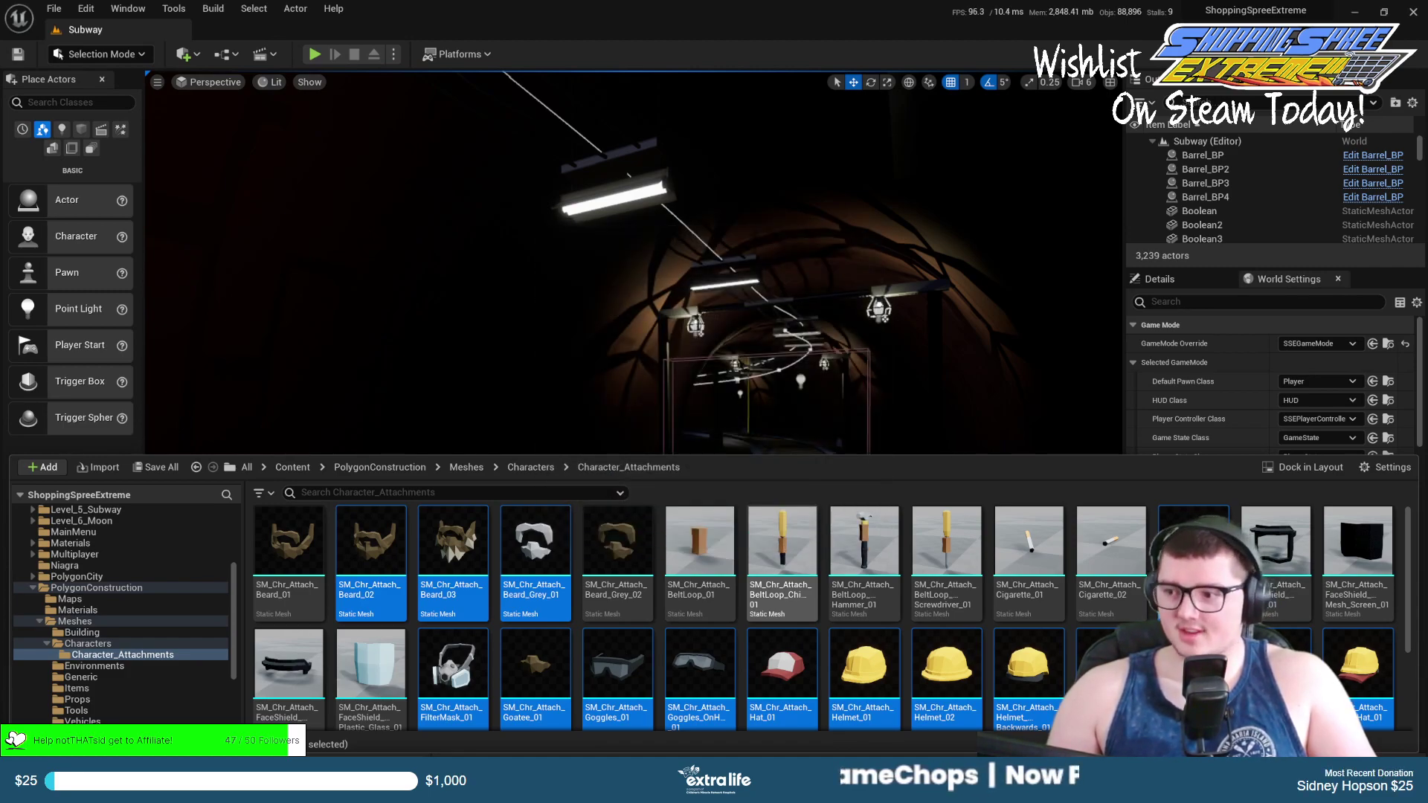
left_click(770, 546)
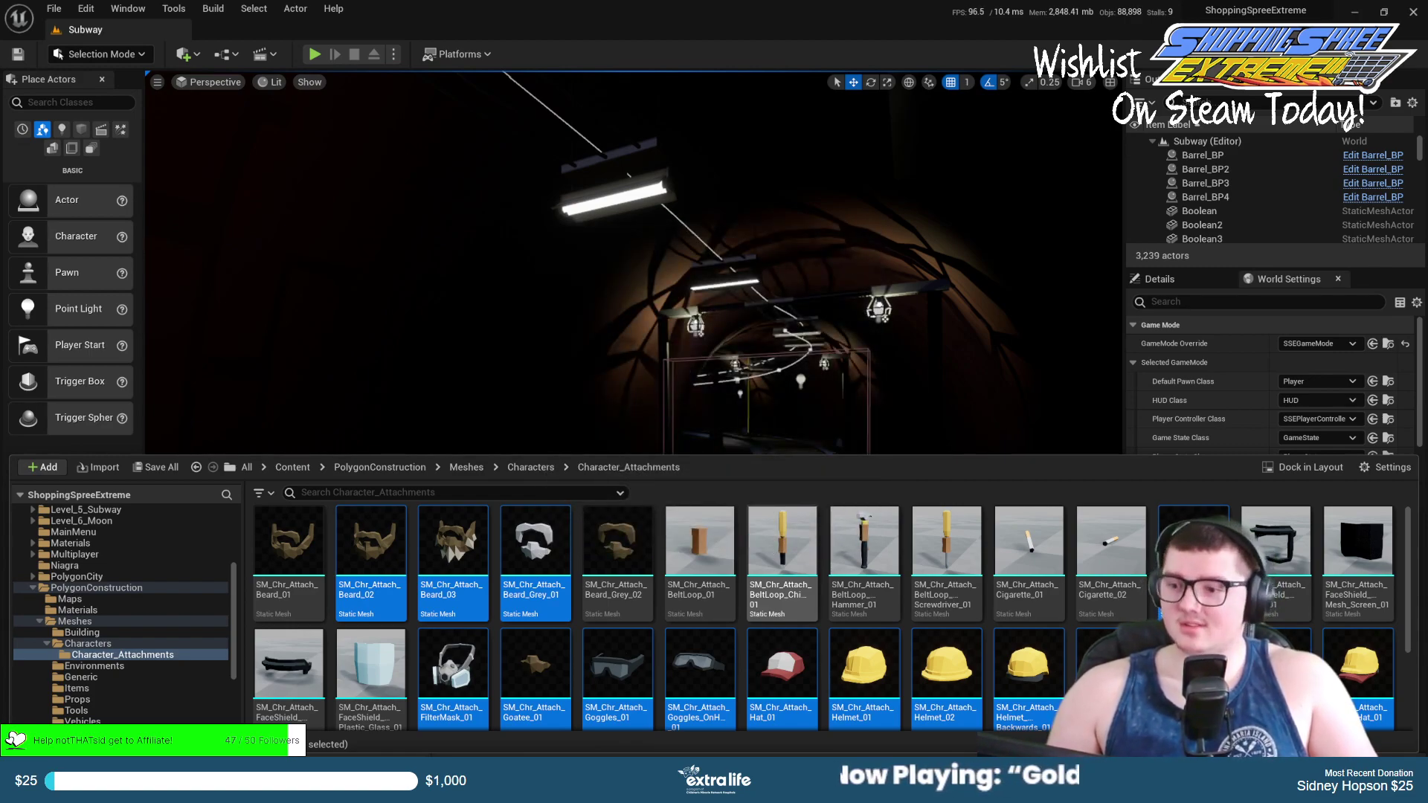
key("Return")
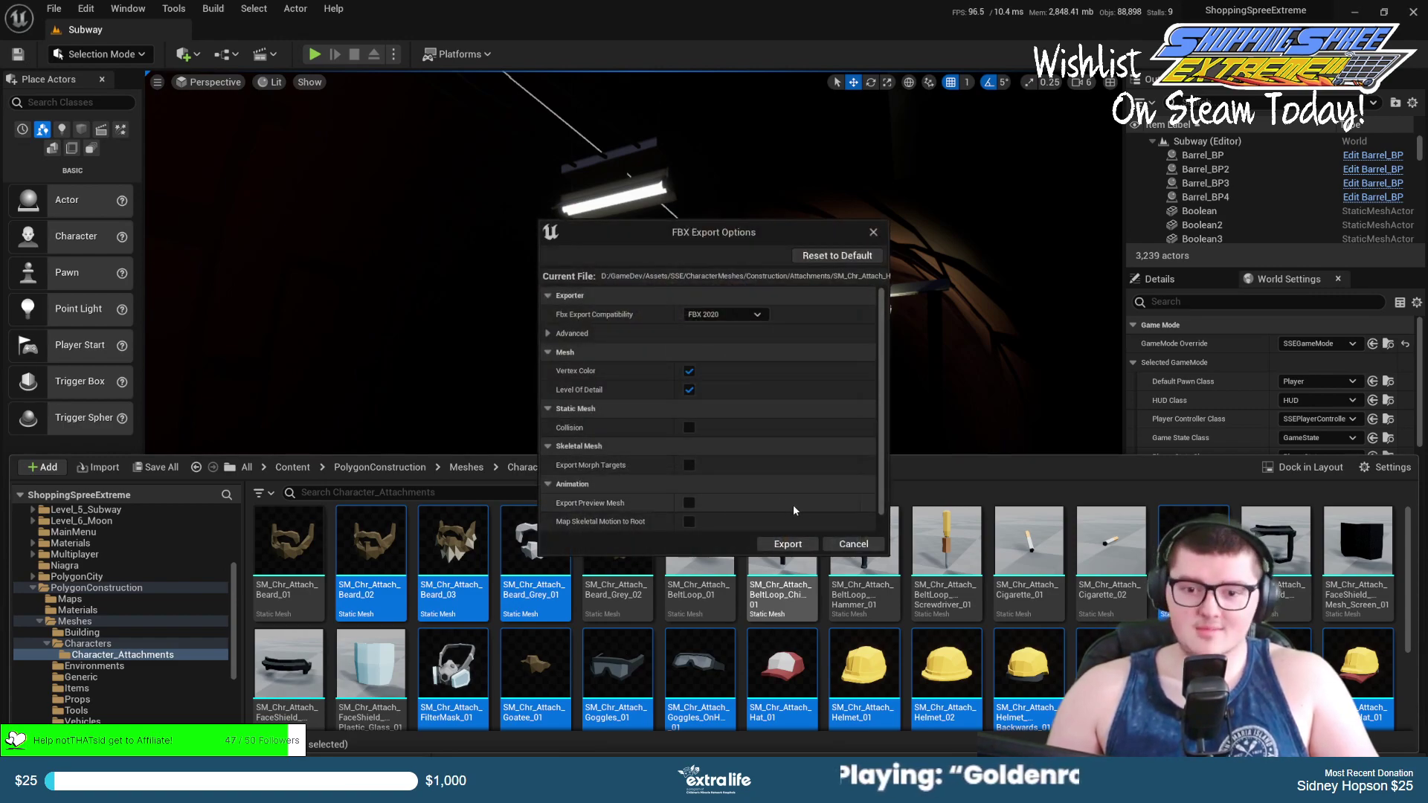
left_click(788, 545)
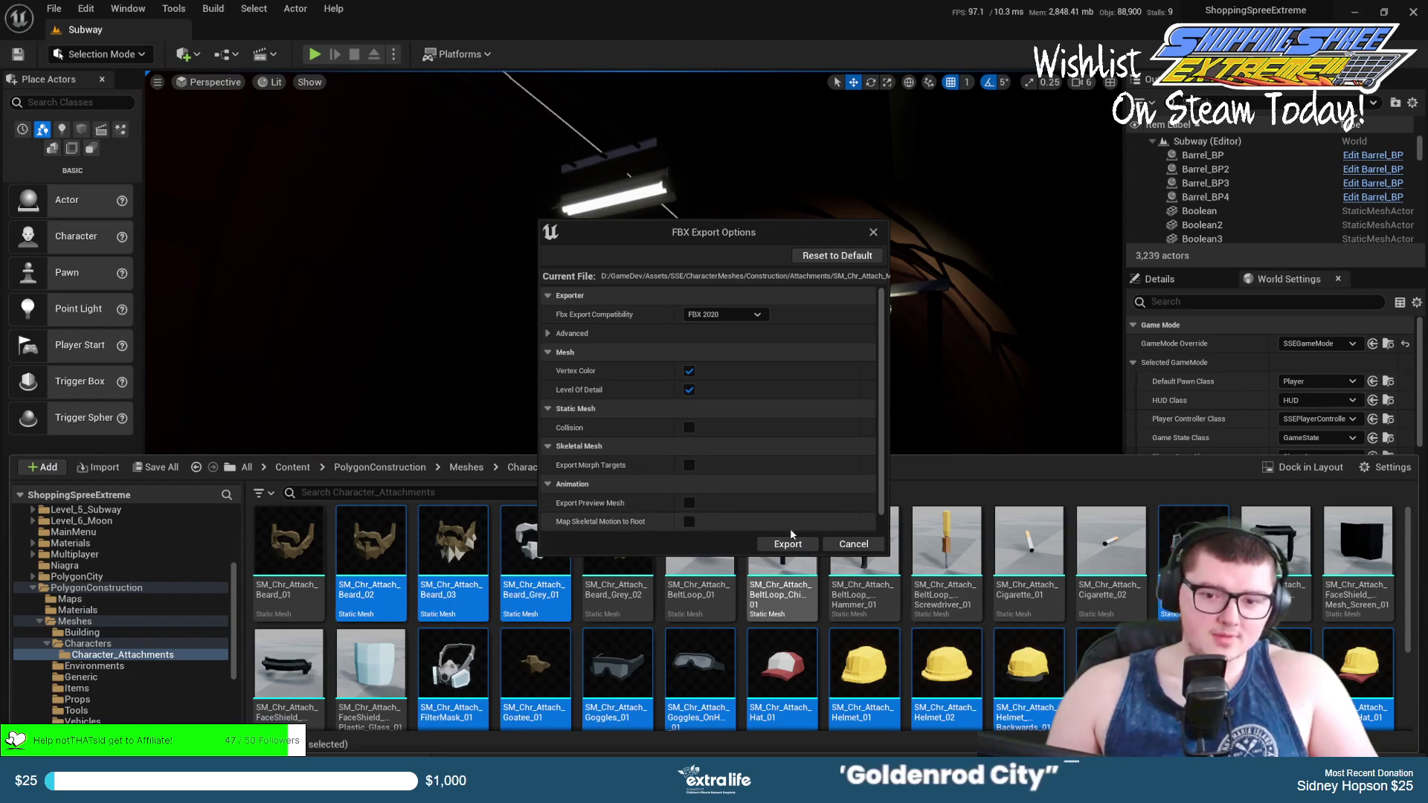
left_click(786, 545)
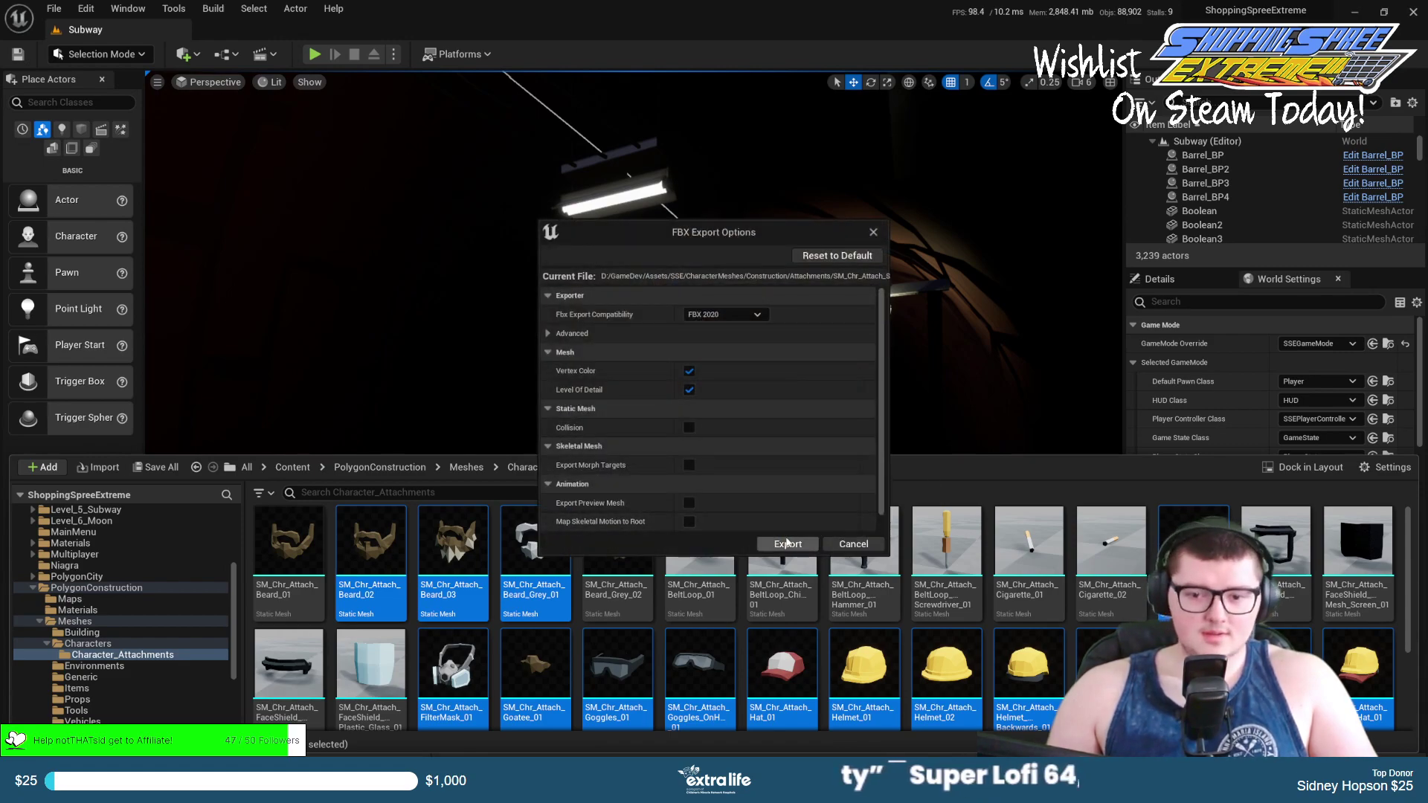
Finish the batch FBX export into the Attachments folder by accepting the same options for the remaining attachments.
left_click(782, 544)
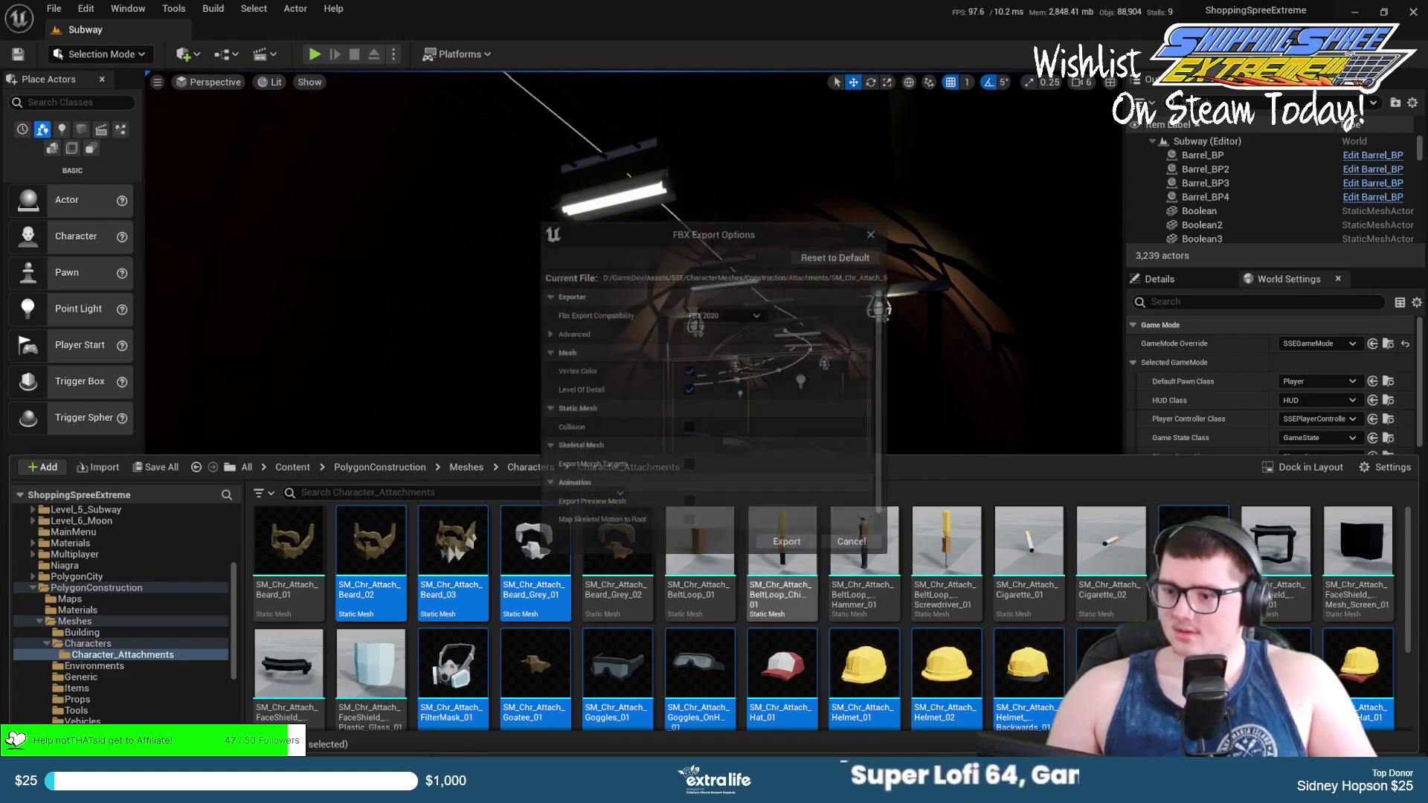
left_click(777, 548)
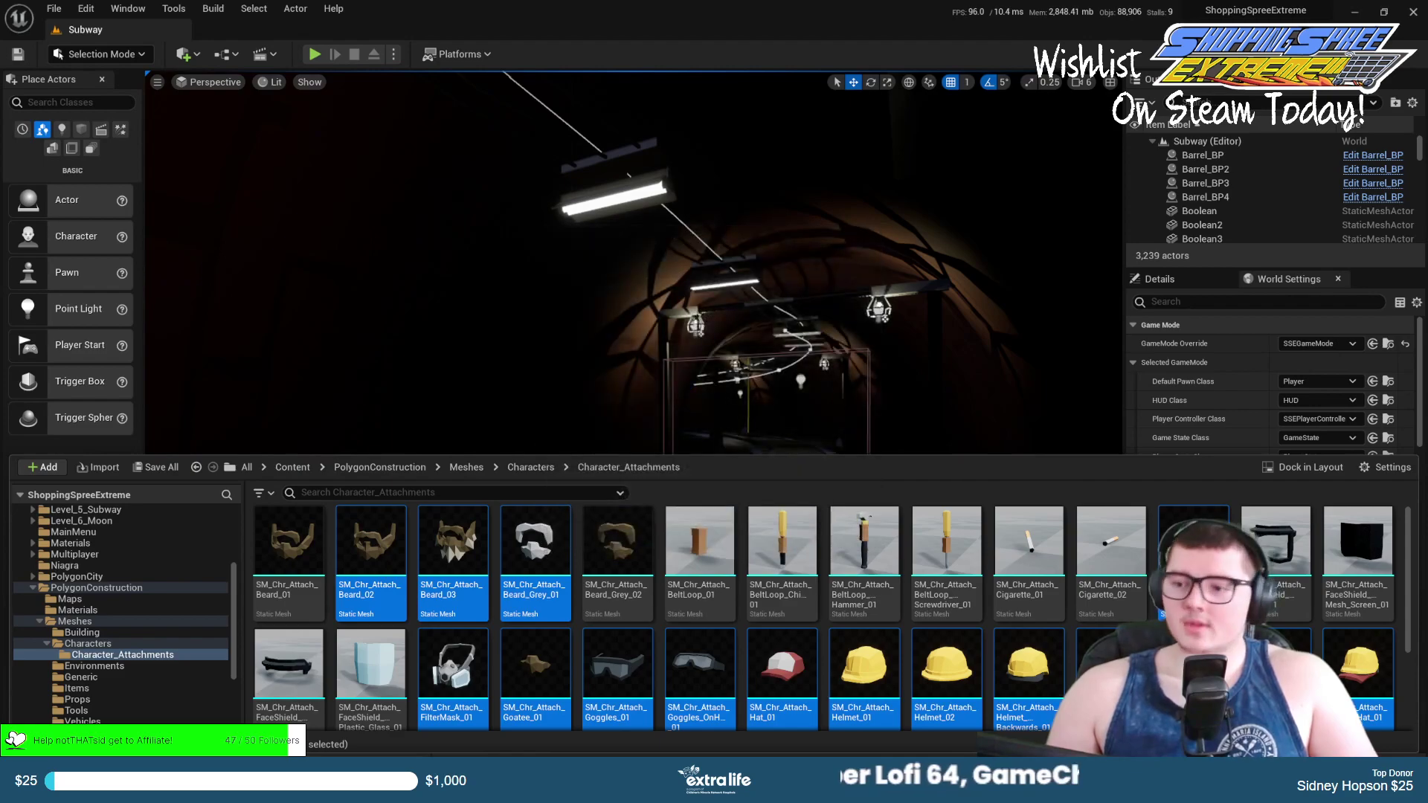
left_click(782, 543)
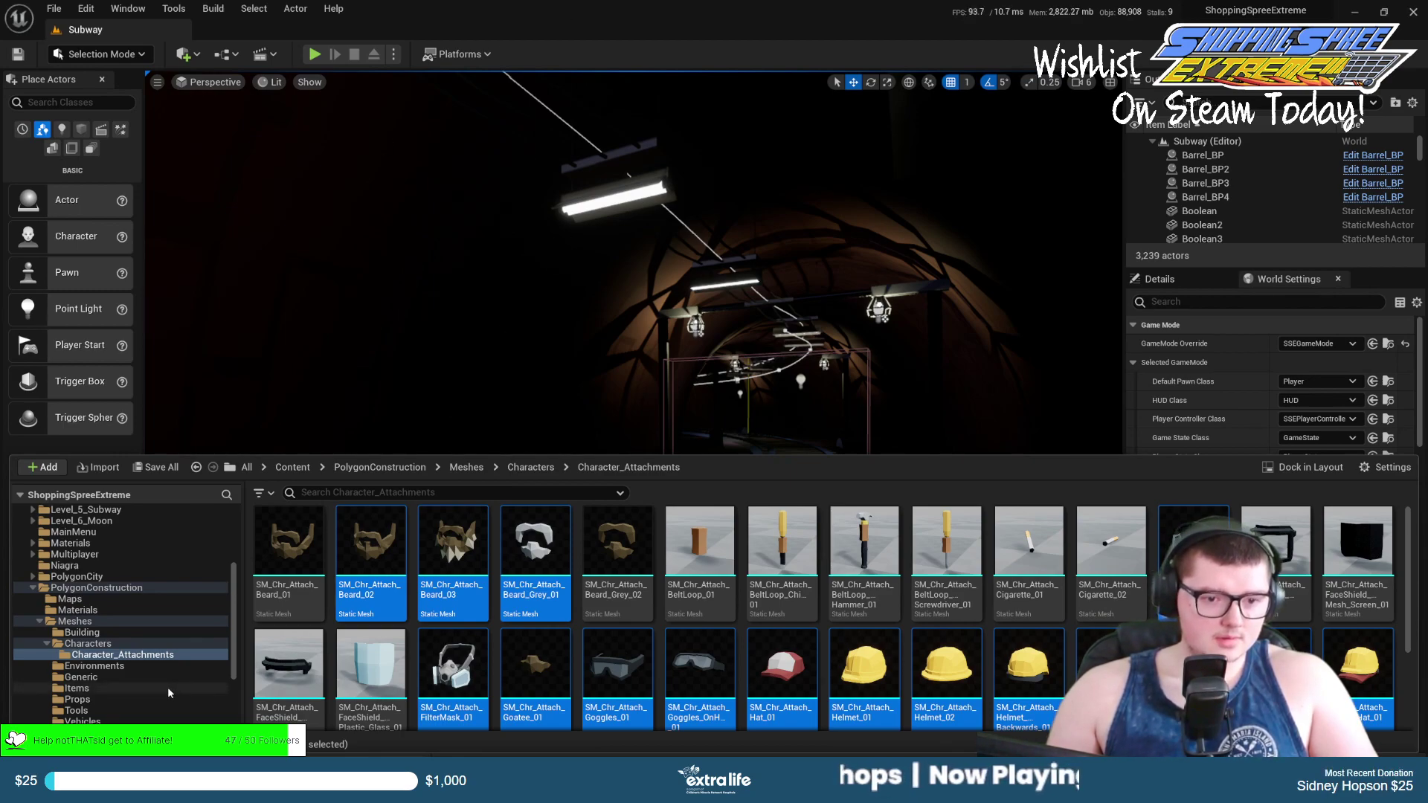
left_click(562, 301)
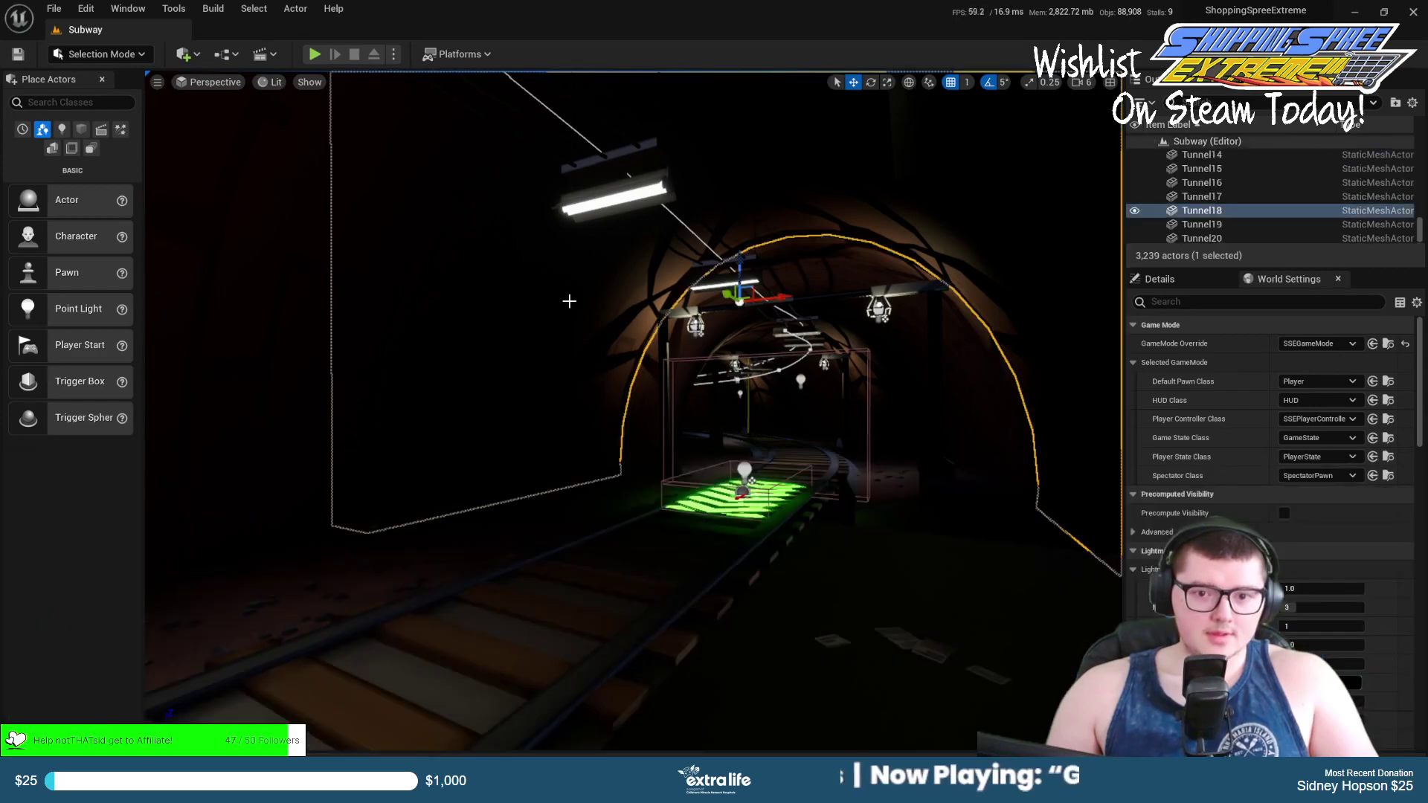
right_click_drag(560, 302, 594, 300)
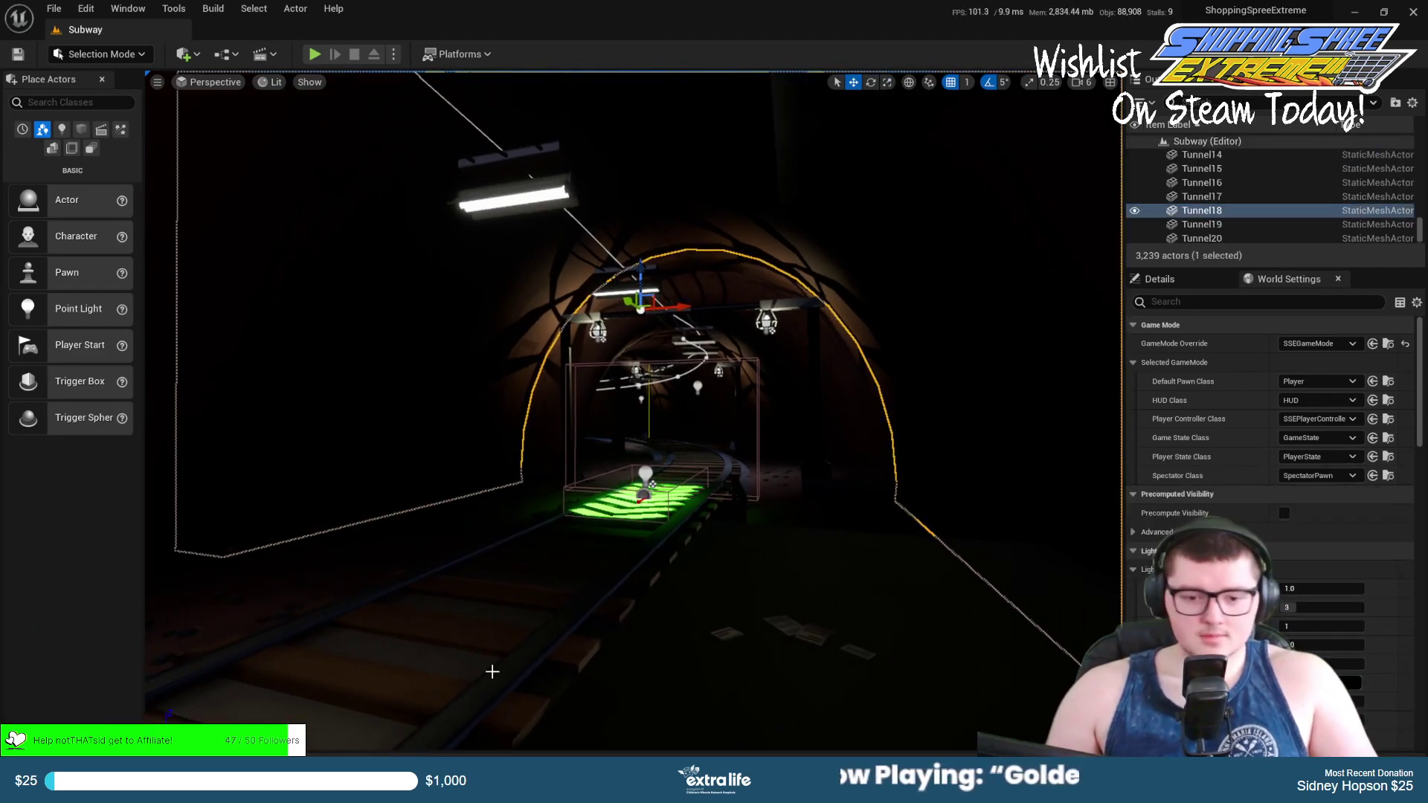
Switch to Blender and import the exported male inspector character as FBX.
key("alt+Tab")
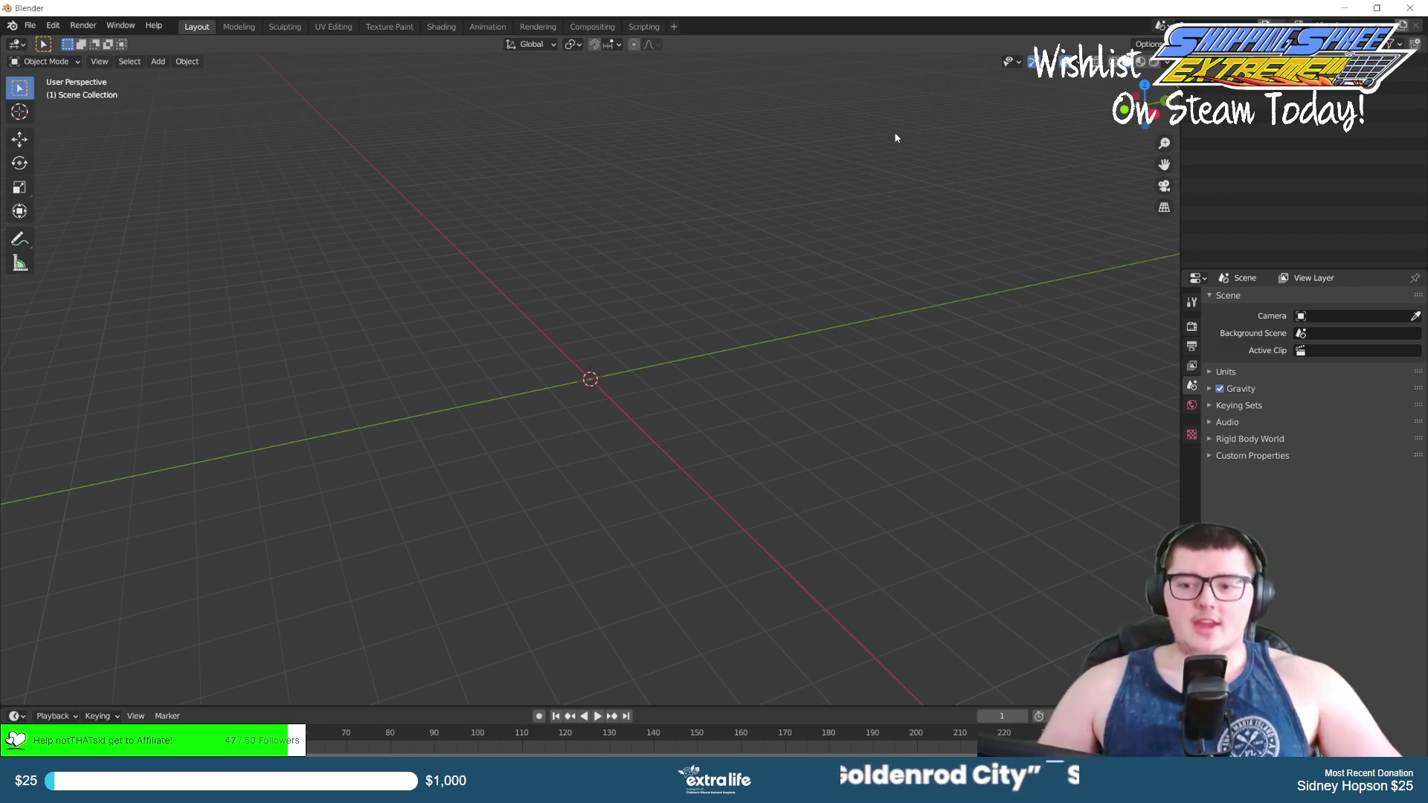
left_click(30, 25)
mouse_move(73, 215)
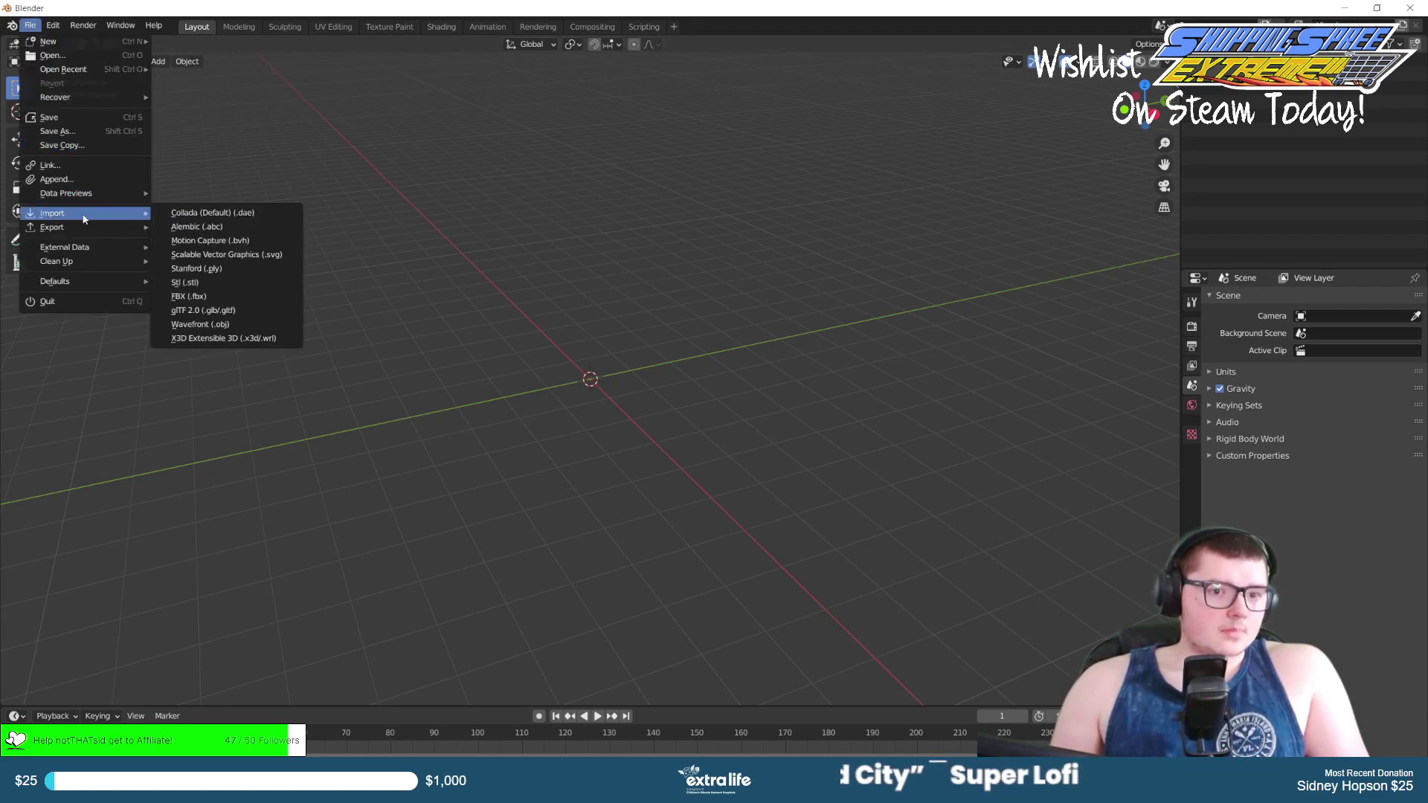
left_click(211, 296)
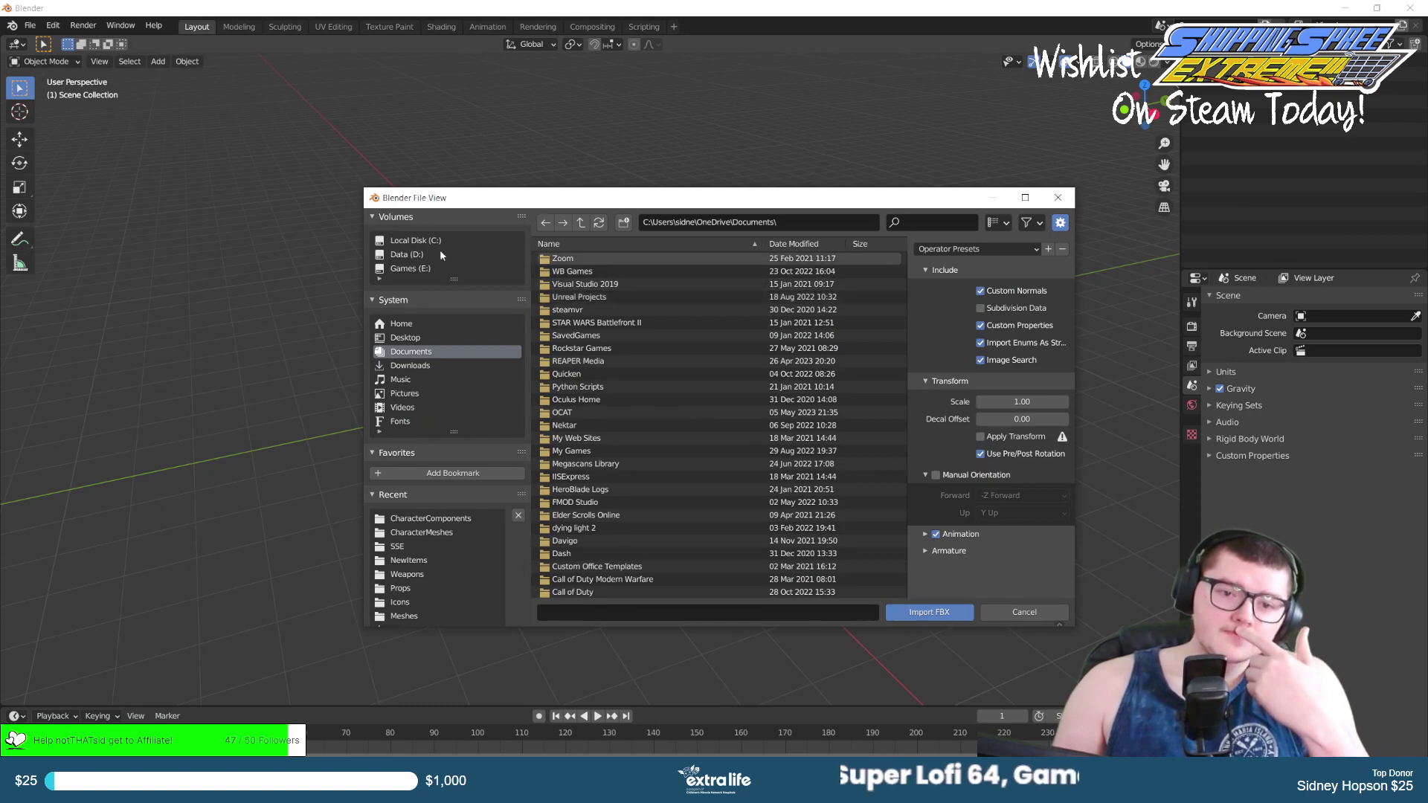
left_click_drag(461, 197, 1427, 216)
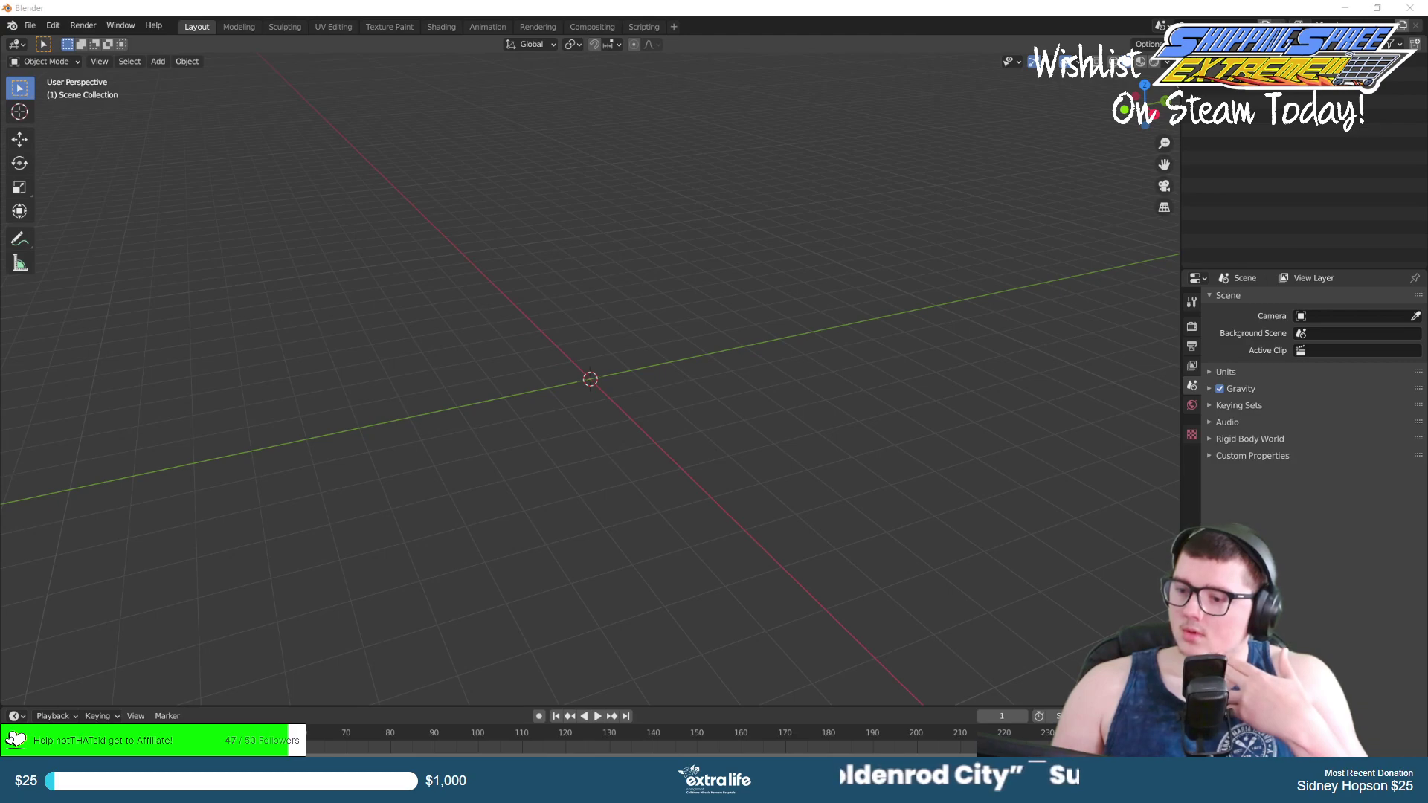
Examine the imported inspector character together with its armature bones.
scroll(504, 329, "up", 5)
middle_click_drag(472, 288, 497, 410)
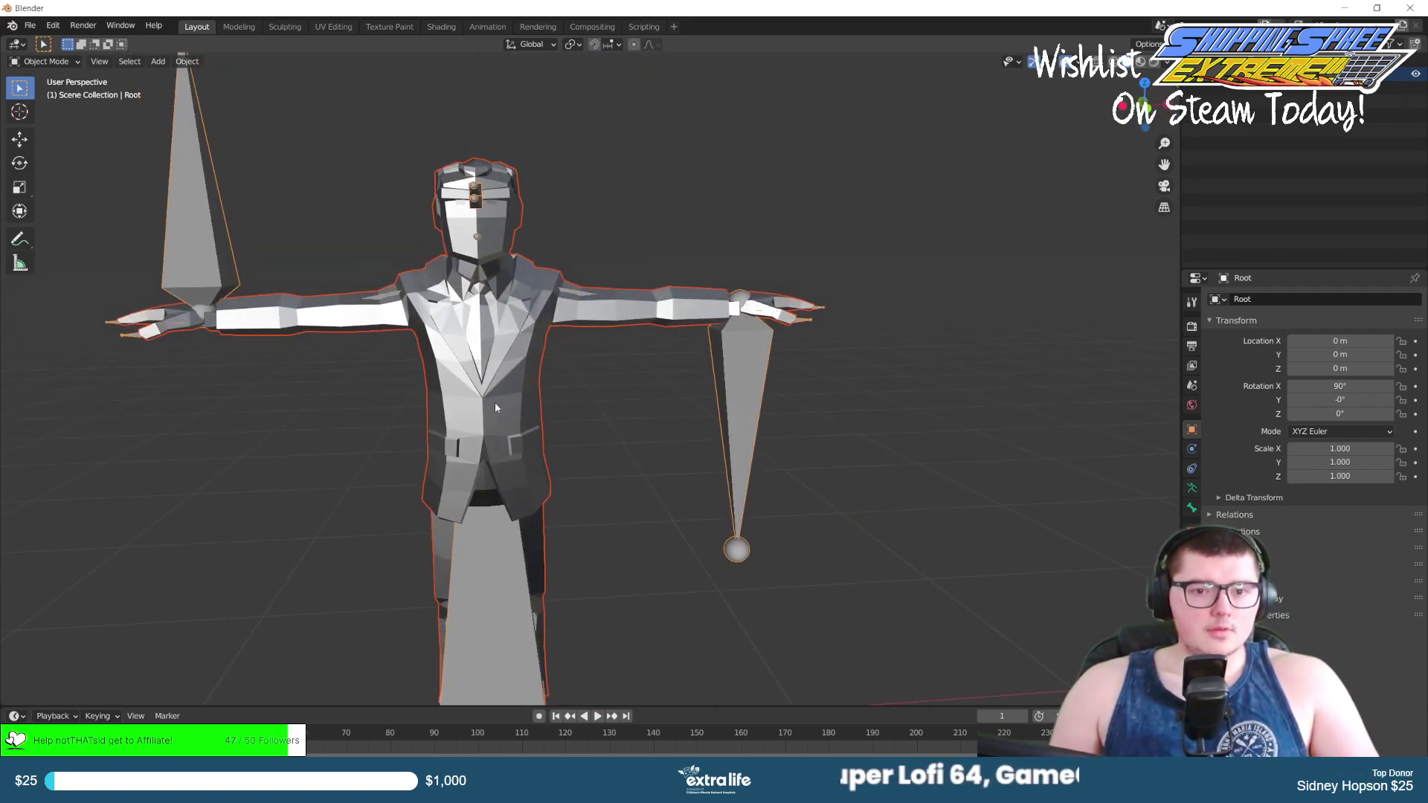
scroll(455, 303, "down", 3)
scroll(414, 272, "up", 5)
scroll(413, 272, "down", 4)
middle_click_drag(421, 266, 559, 270, "shift")
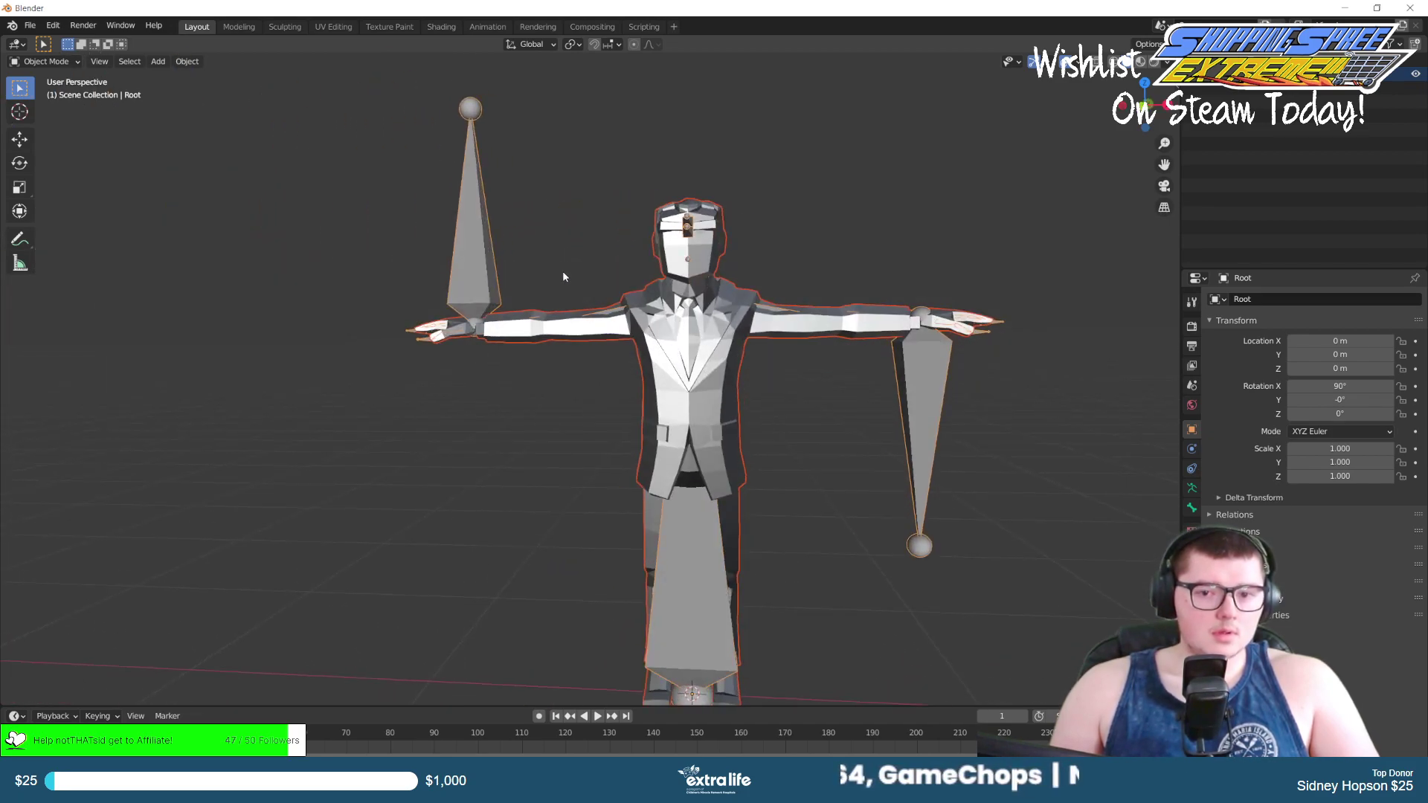
scroll(729, 256, "up", 4)
scroll(729, 256, "down", 4)
Select the SK_Chr_Inspector_Male_01.001 body mesh and hide the armature bones so only the character shows.
left_click(645, 395)
mouse_move(468, 412)
middle_mouse_down()
mouse_move(538, 390)
mouse_move(487, 399)
middle_mouse_up()
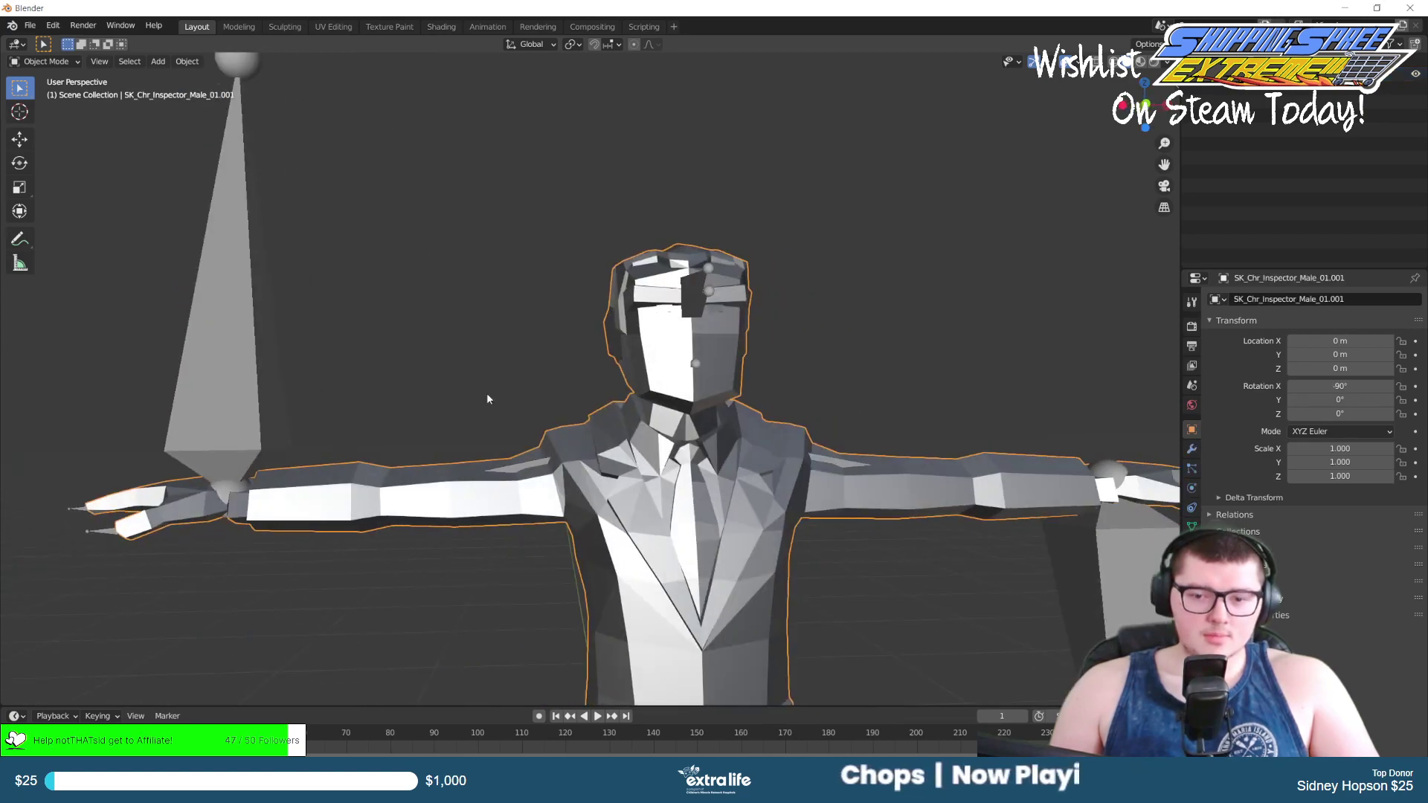
left_click(1216, 88)
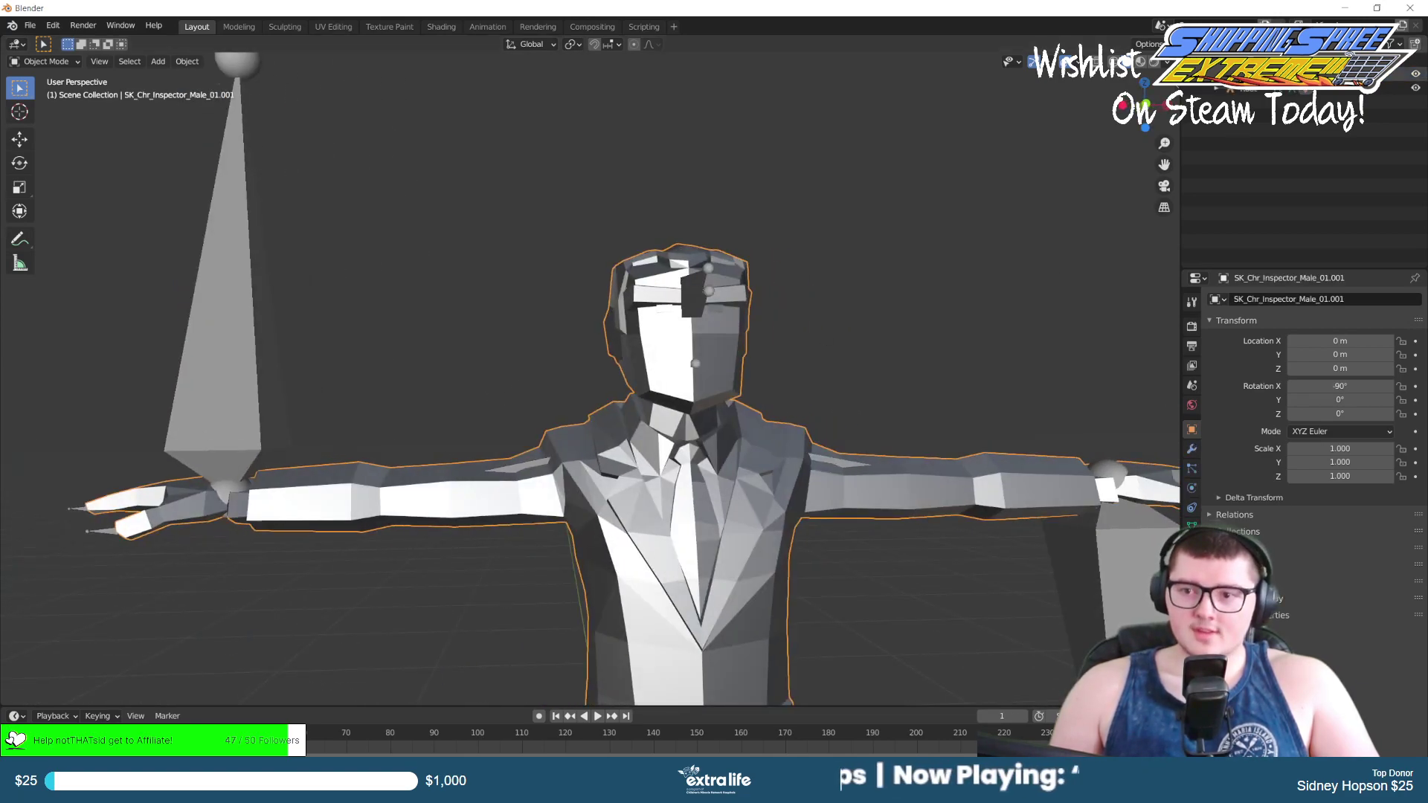
scroll(630, 317, "down", 4)
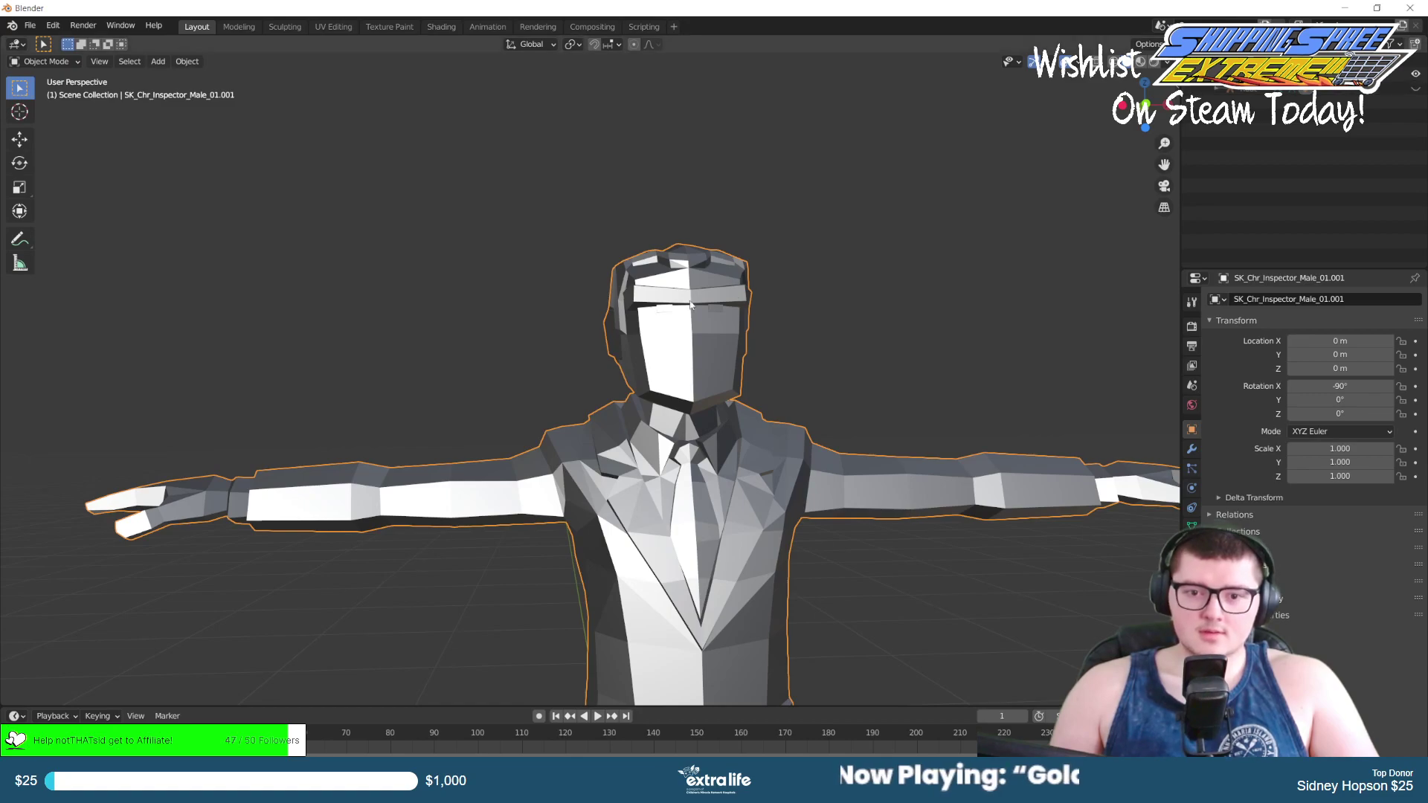
Examine the inspector's head, hair and face geometry from the front and both sides.
scroll(630, 317, "up", 4)
scroll(641, 328, "up", 2)
middle_click_drag(641, 328, 800, 261)
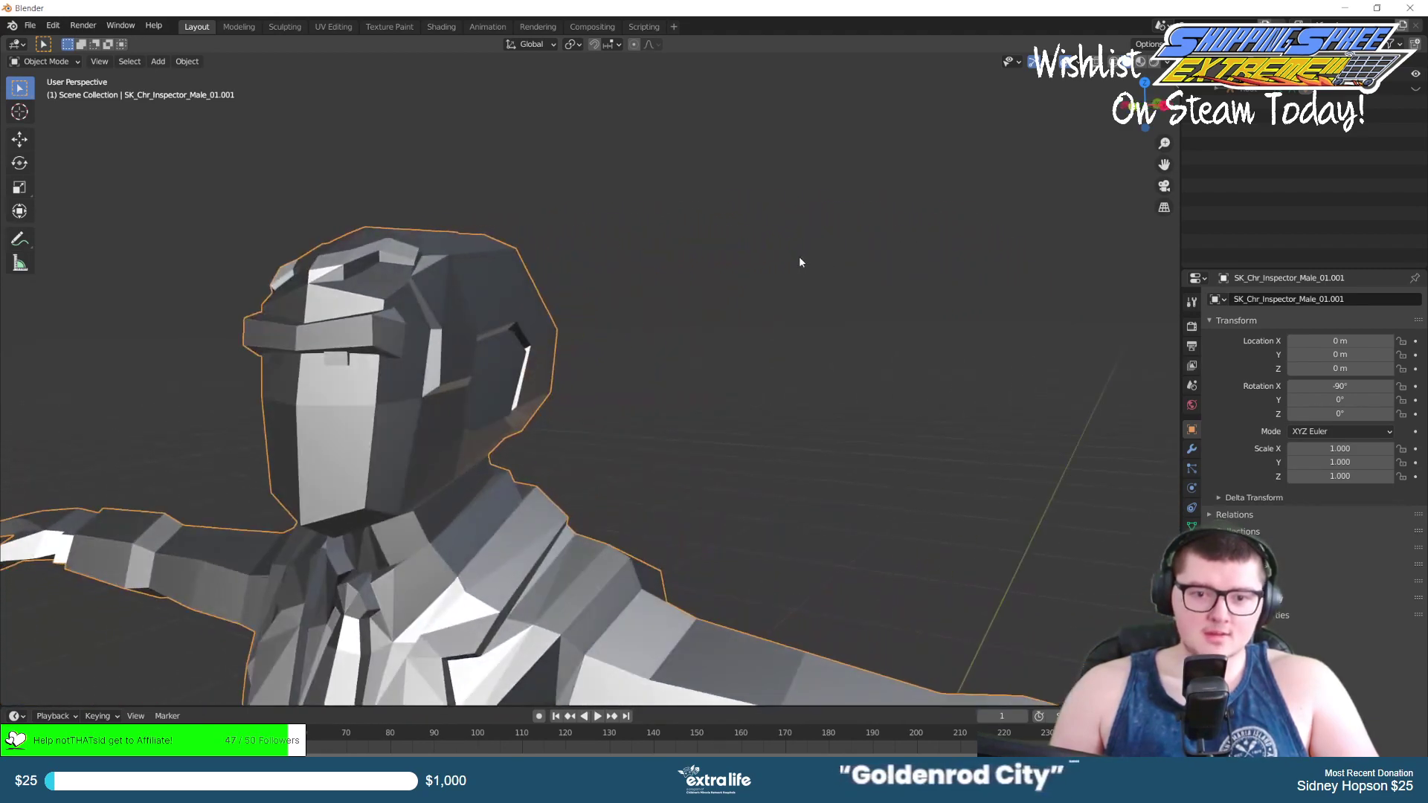
middle_click_drag(711, 306, 662, 328)
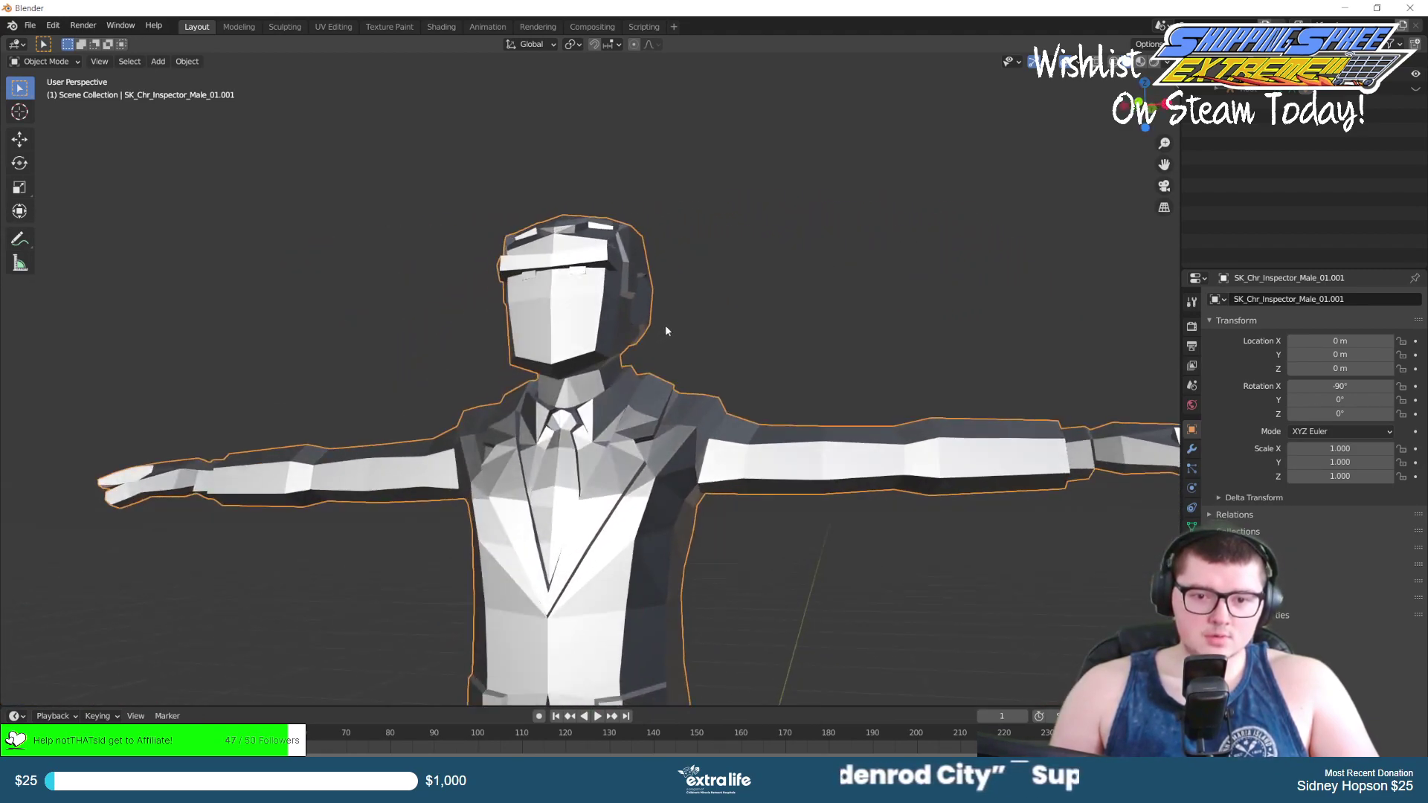
scroll(662, 331, "down", 3)
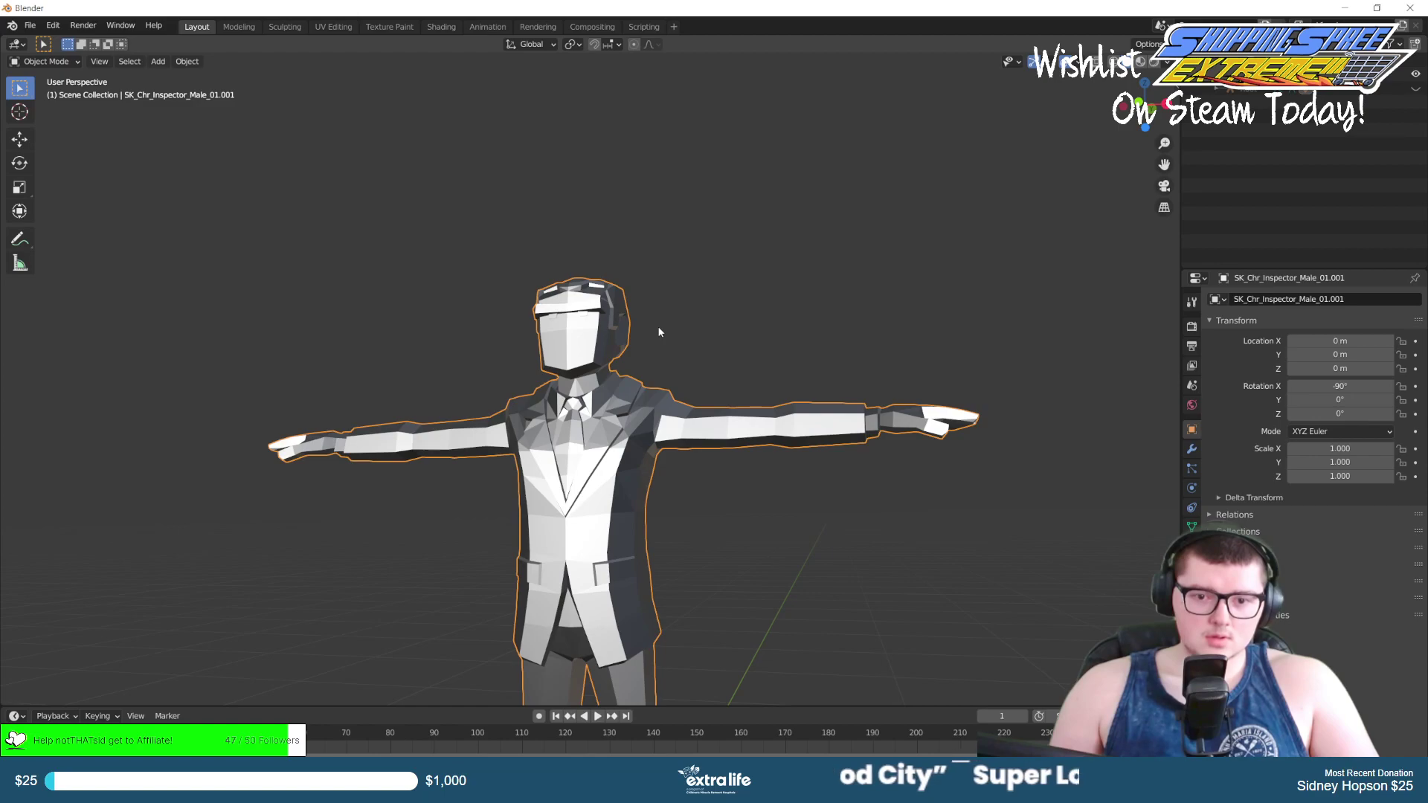
middle_click_drag(546, 269, 610, 503)
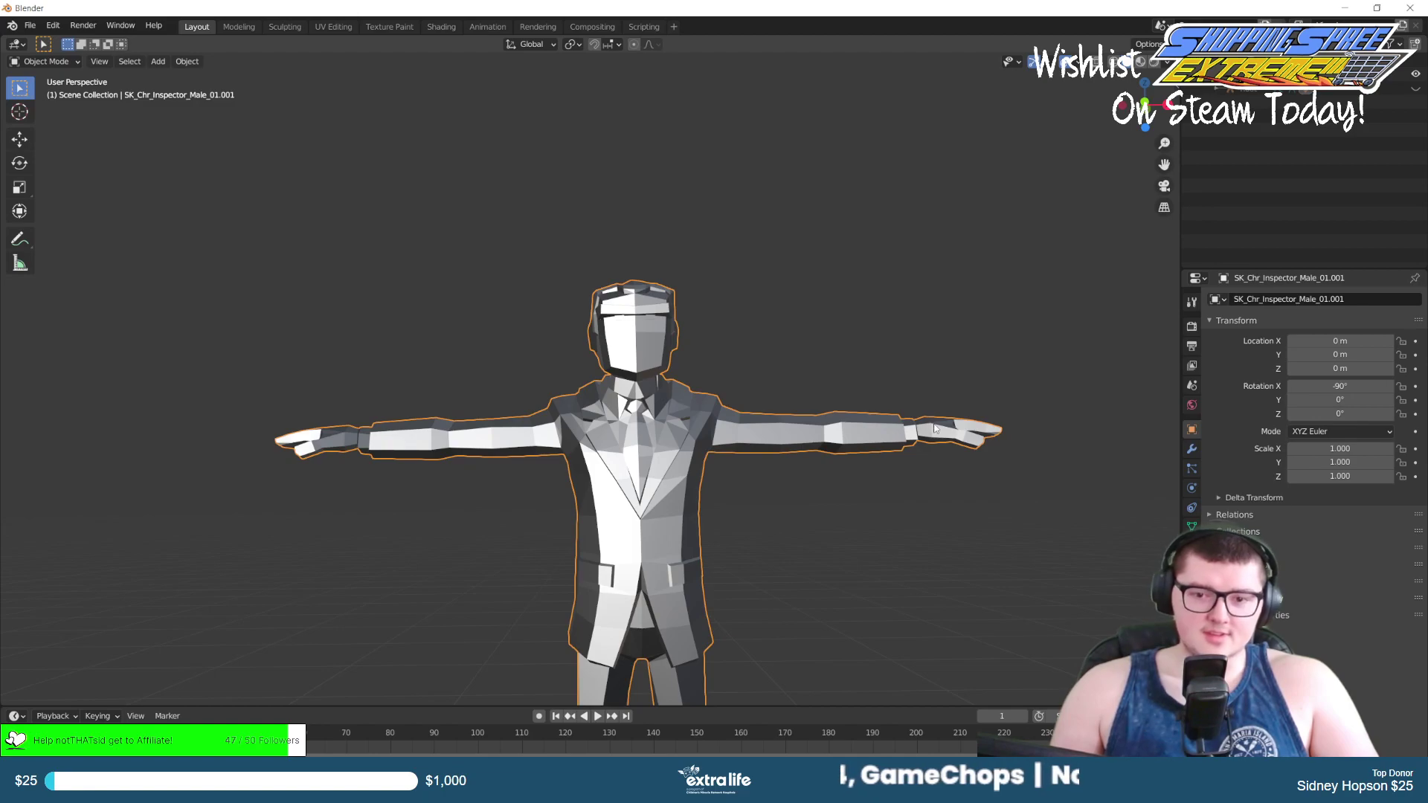
middle_click_drag(625, 429, 594, 438)
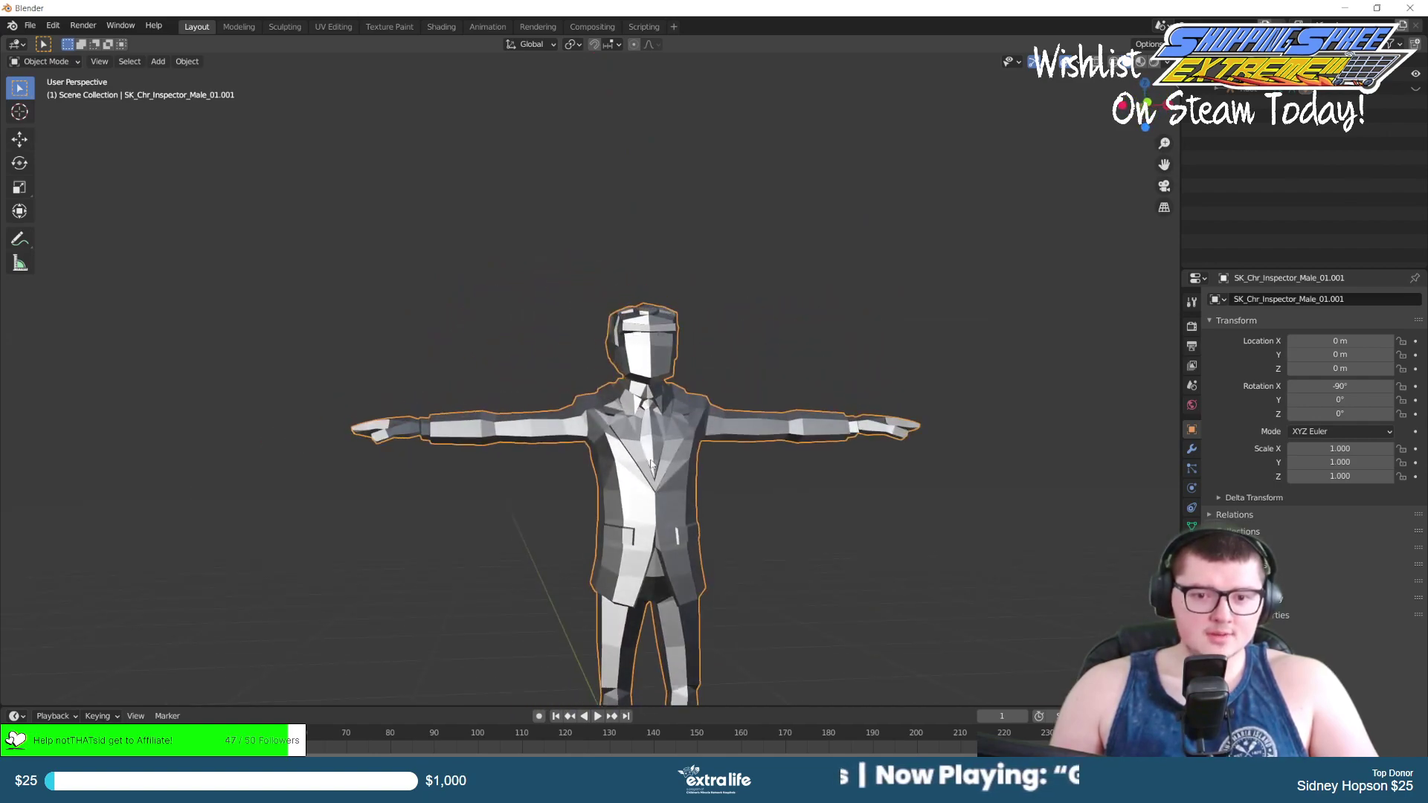
scroll(666, 407, "up", 6)
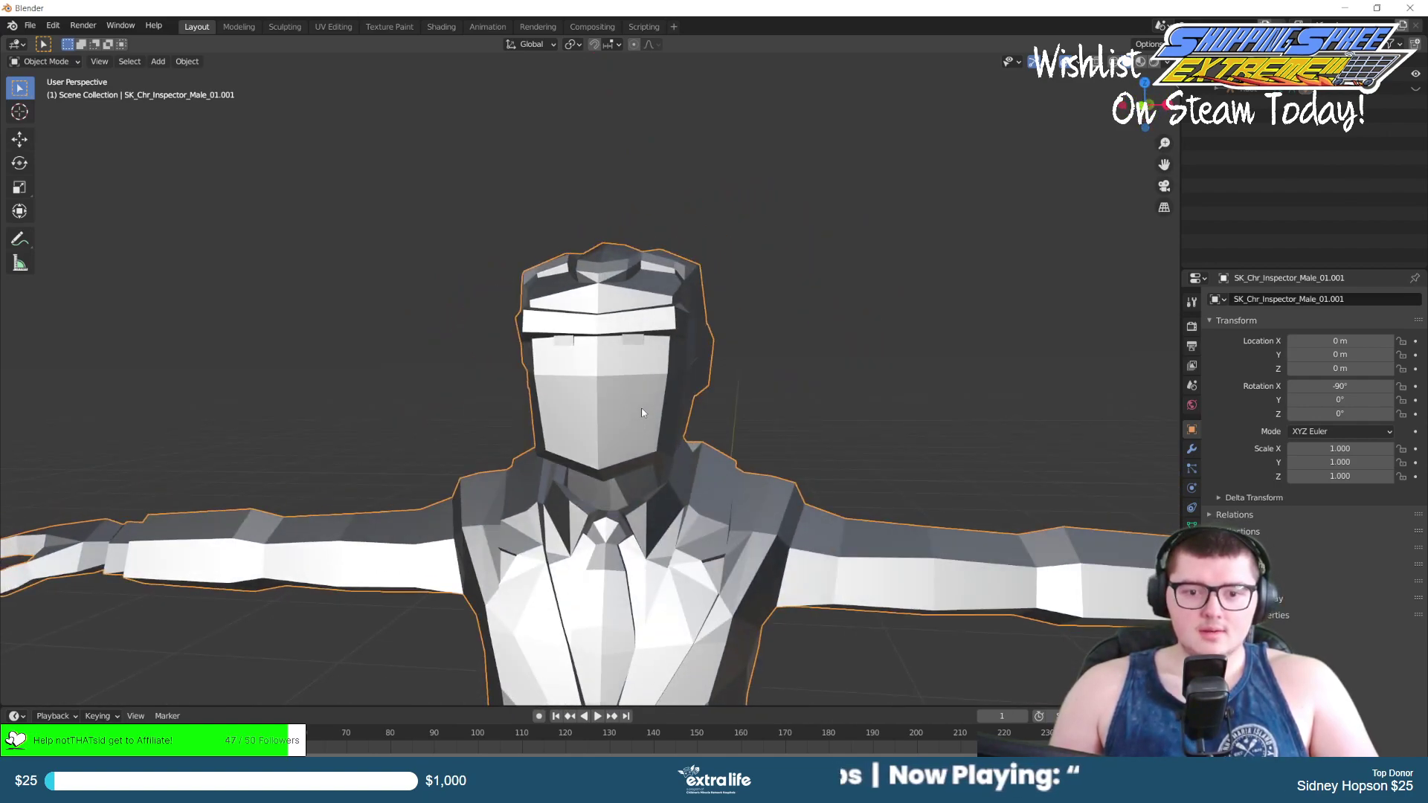
scroll(643, 413, "down", 3)
scroll(643, 413, "up", 3)
middle_click_drag(614, 378, 776, 500)
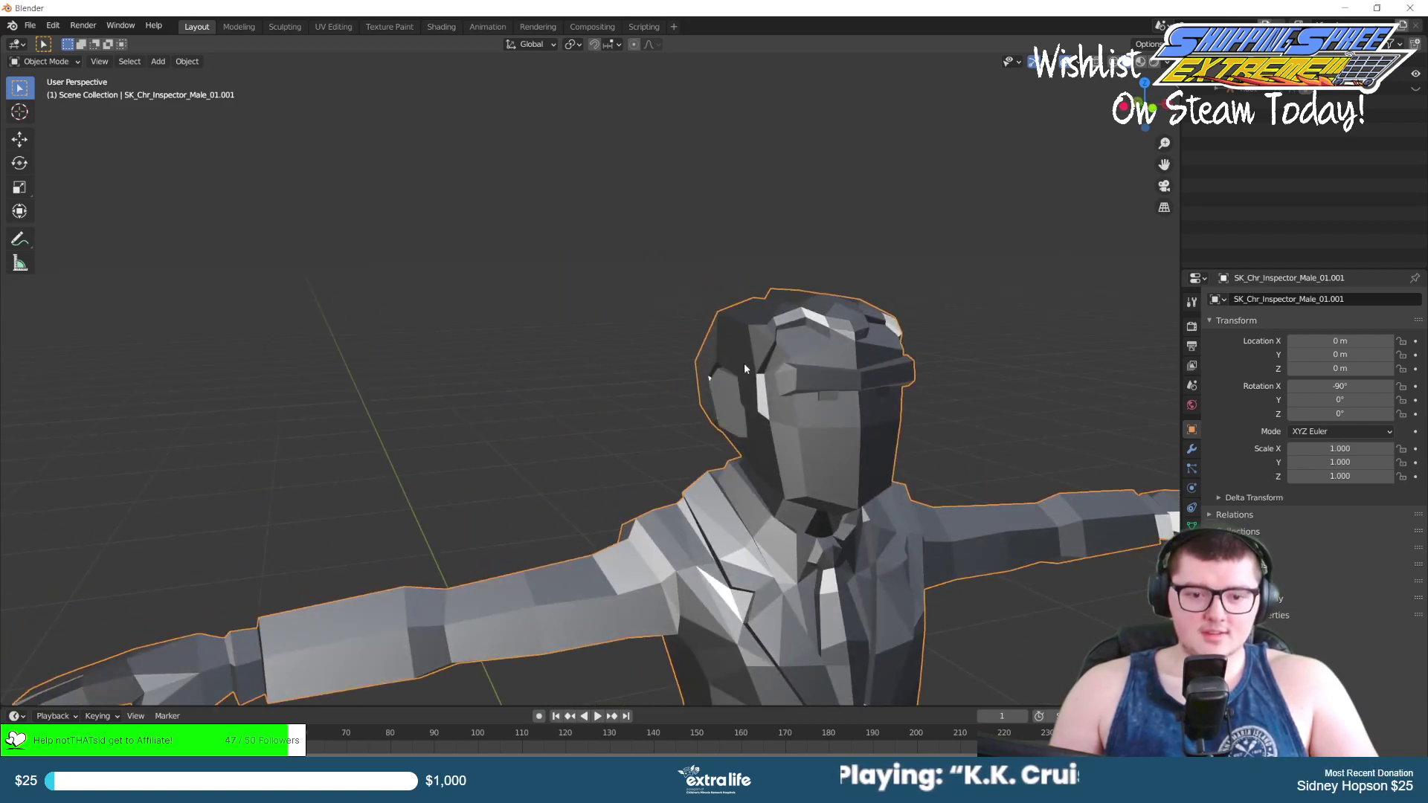
mouse_move(733, 343)
middle_mouse_down()
mouse_move(765, 319)
mouse_move(739, 322)
middle_mouse_up()
scroll(738, 322, "down", 3)
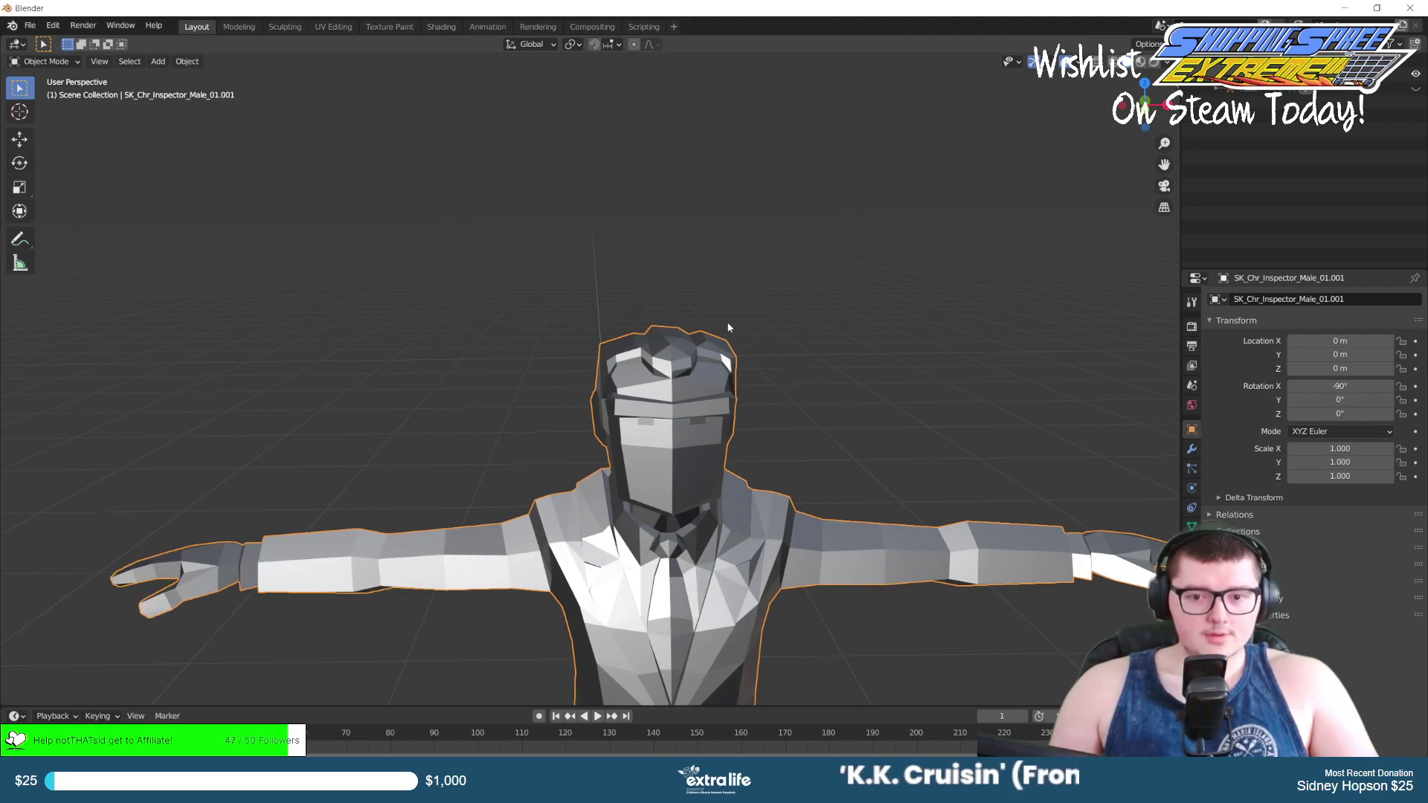
Enter Edit Mode on the inspector mesh and clear the vertex selection.
key("Tab")
scroll(676, 398, "up", 2)
middle_click_drag(676, 398, 605, 388)
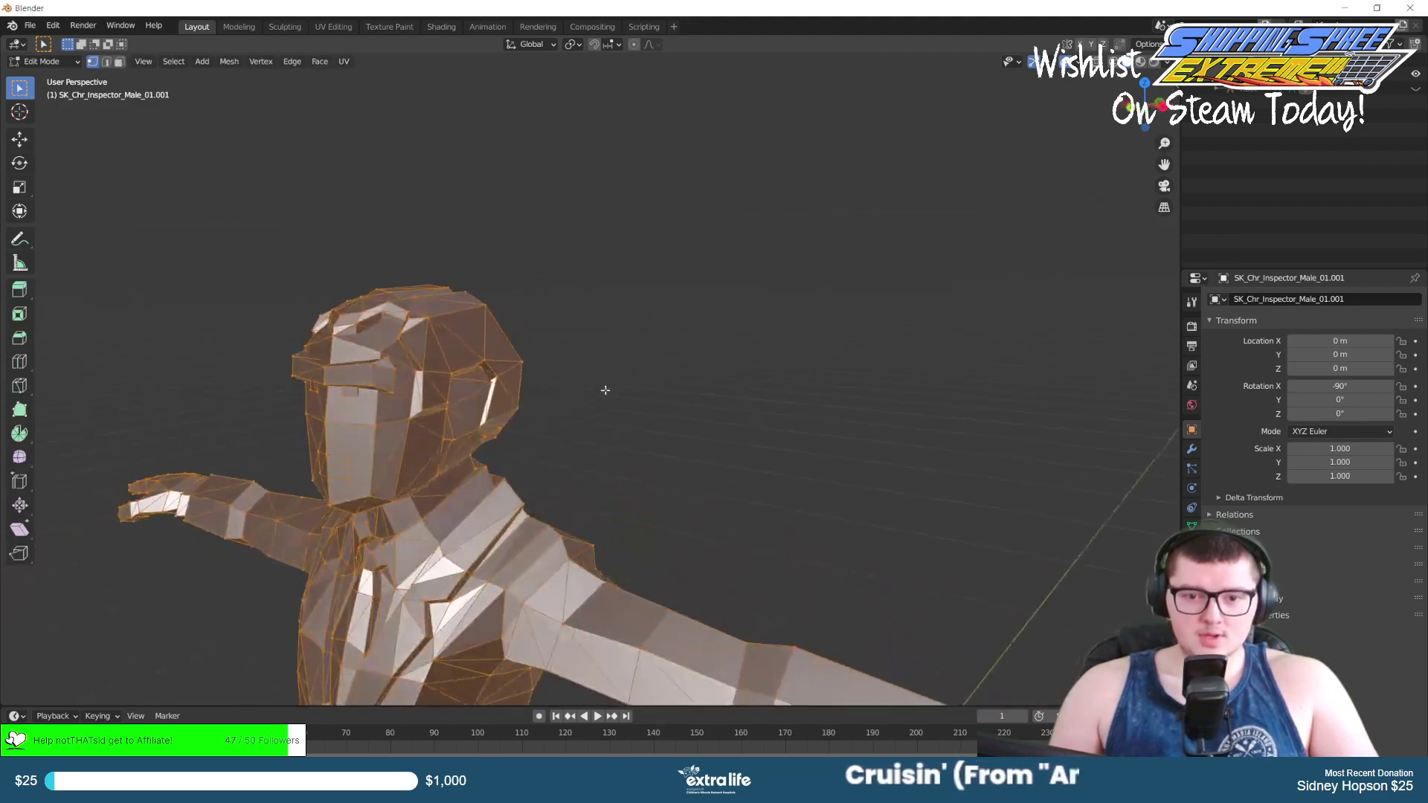
left_click(611, 363)
middle_click_drag(538, 336, 567, 336)
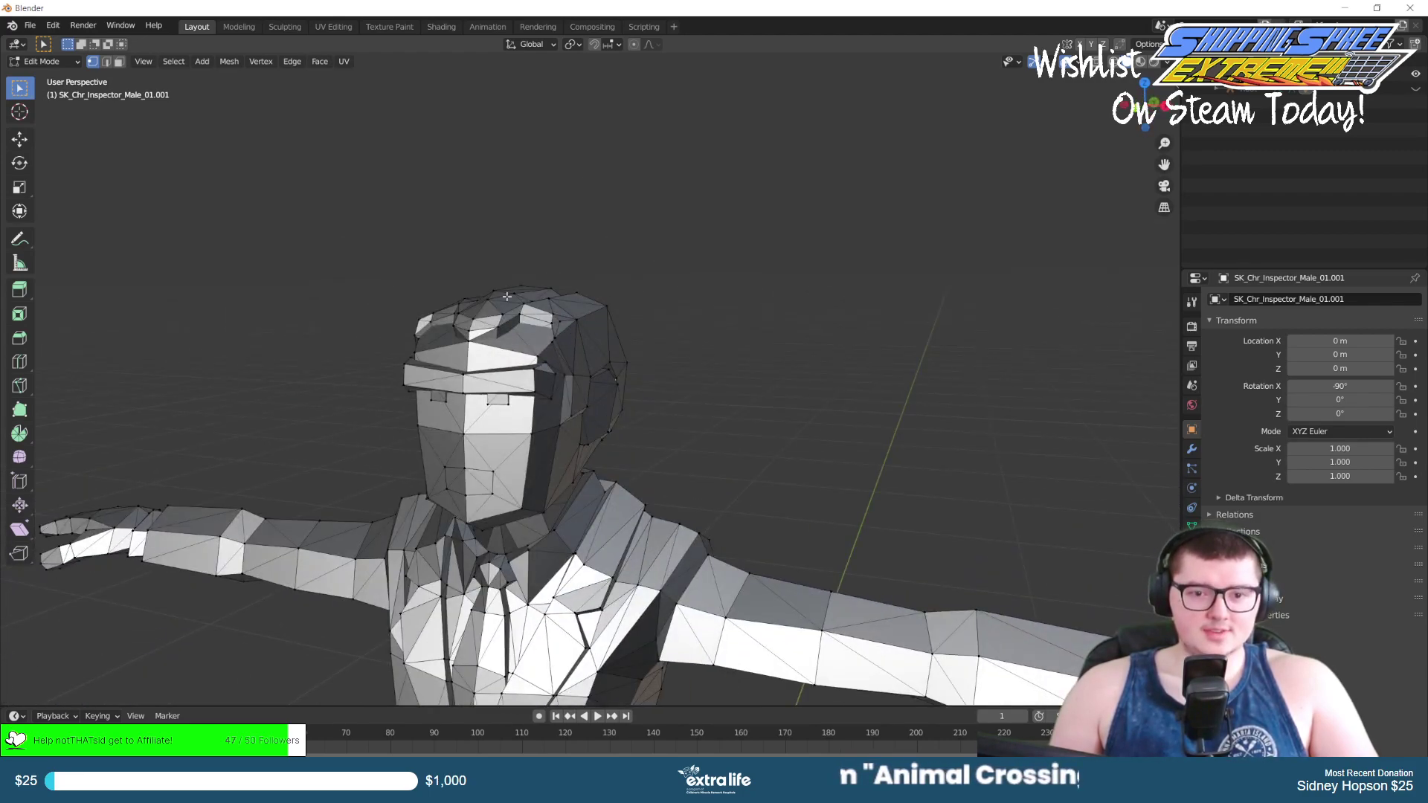
Change to face selection and box-select the faces on top of the inspector's hair.
left_click_drag(418, 266, 647, 321)
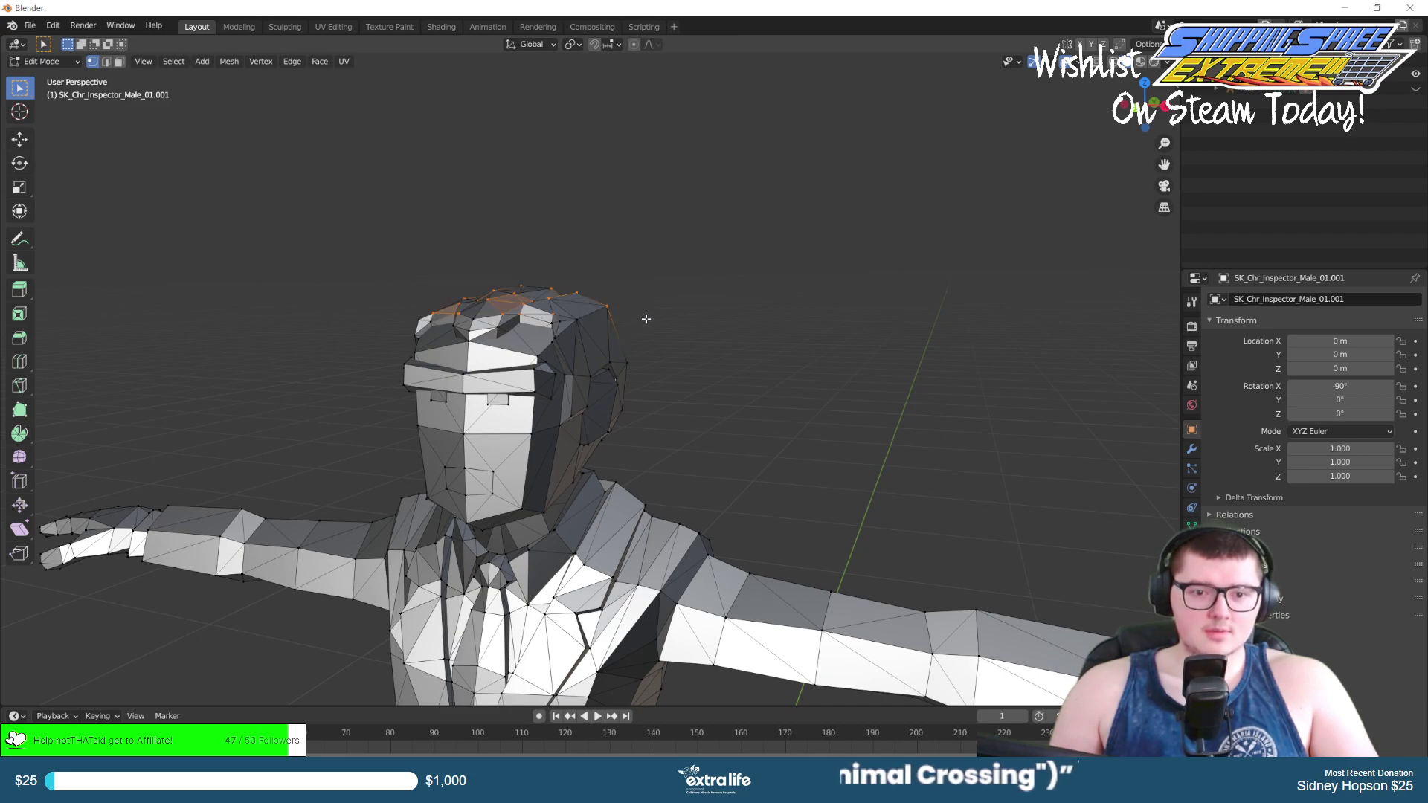
middle_click_drag(533, 304, 310, 216)
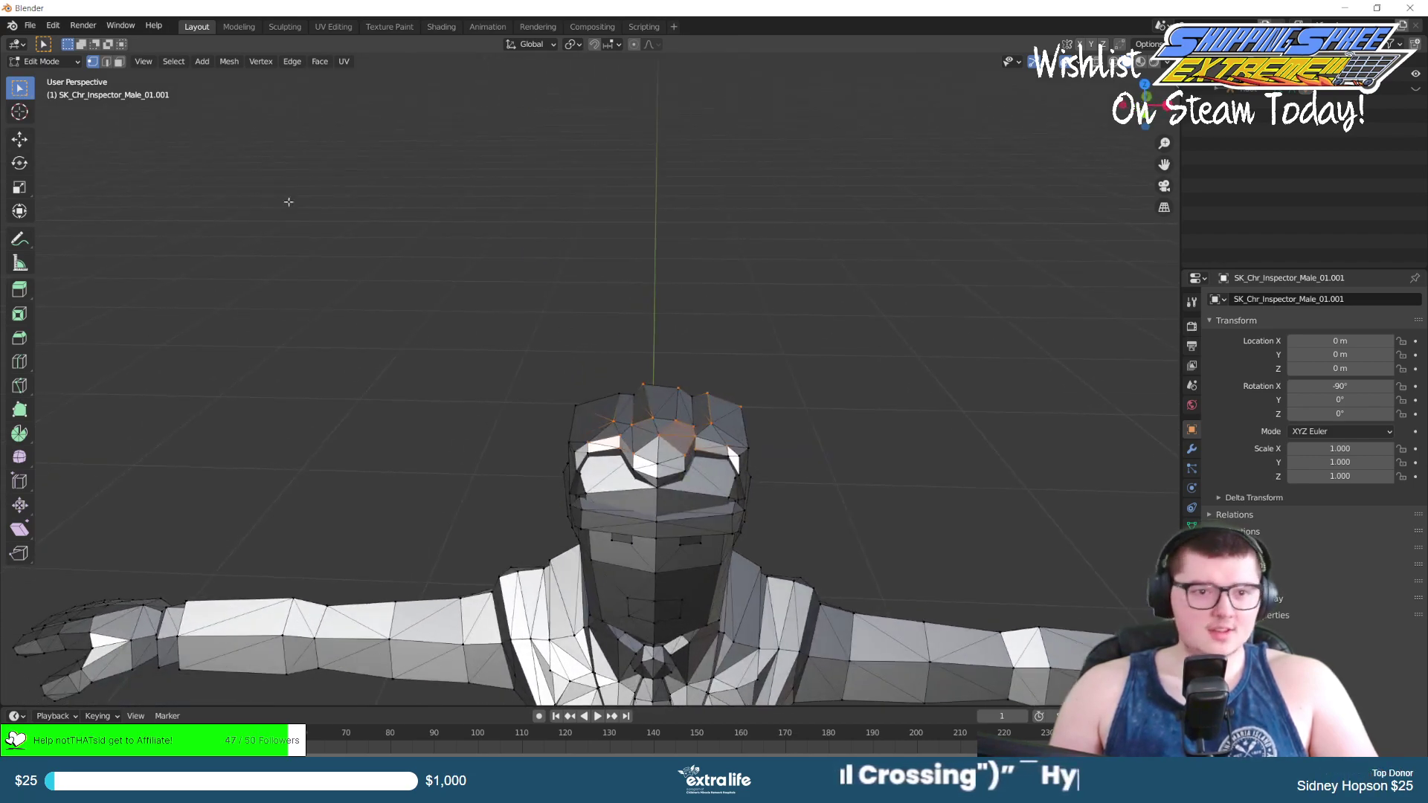
left_click(119, 62)
middle_click_drag(466, 329, 456, 287)
left_click_drag(434, 216, 707, 278)
middle_click_drag(707, 277, 549, 232)
scroll(634, 248, "up", 5)
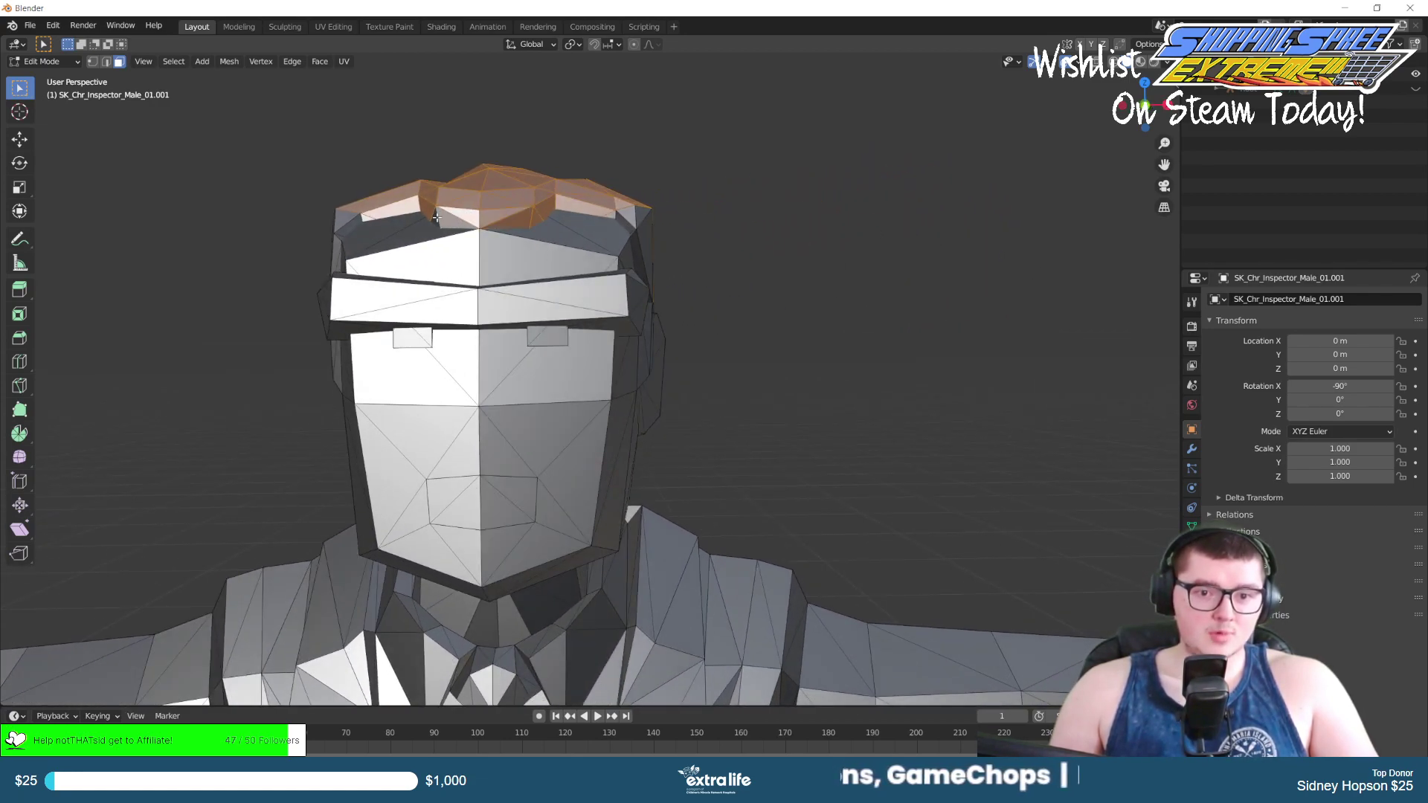
Add the hair faces running down the temple and the sideburn in front of the ear to the selection.
mouse_move(449, 221)
middle_mouse_down()
mouse_move(420, 238)
mouse_move(434, 243)
middle_mouse_up()
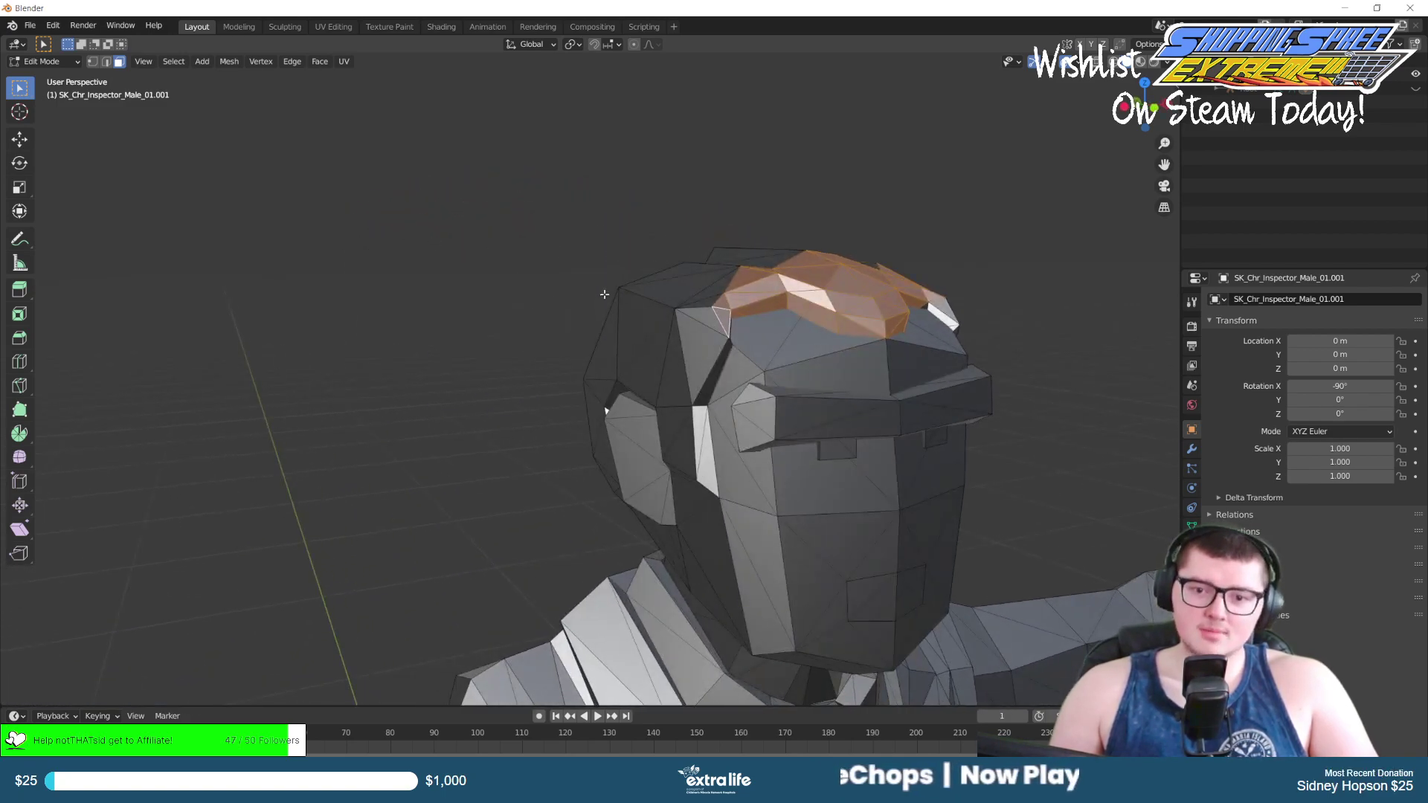
scroll(699, 330, "up", 3)
middle_click_drag(699, 330, 507, 301)
middle_click_drag(113, 279, 234, 298)
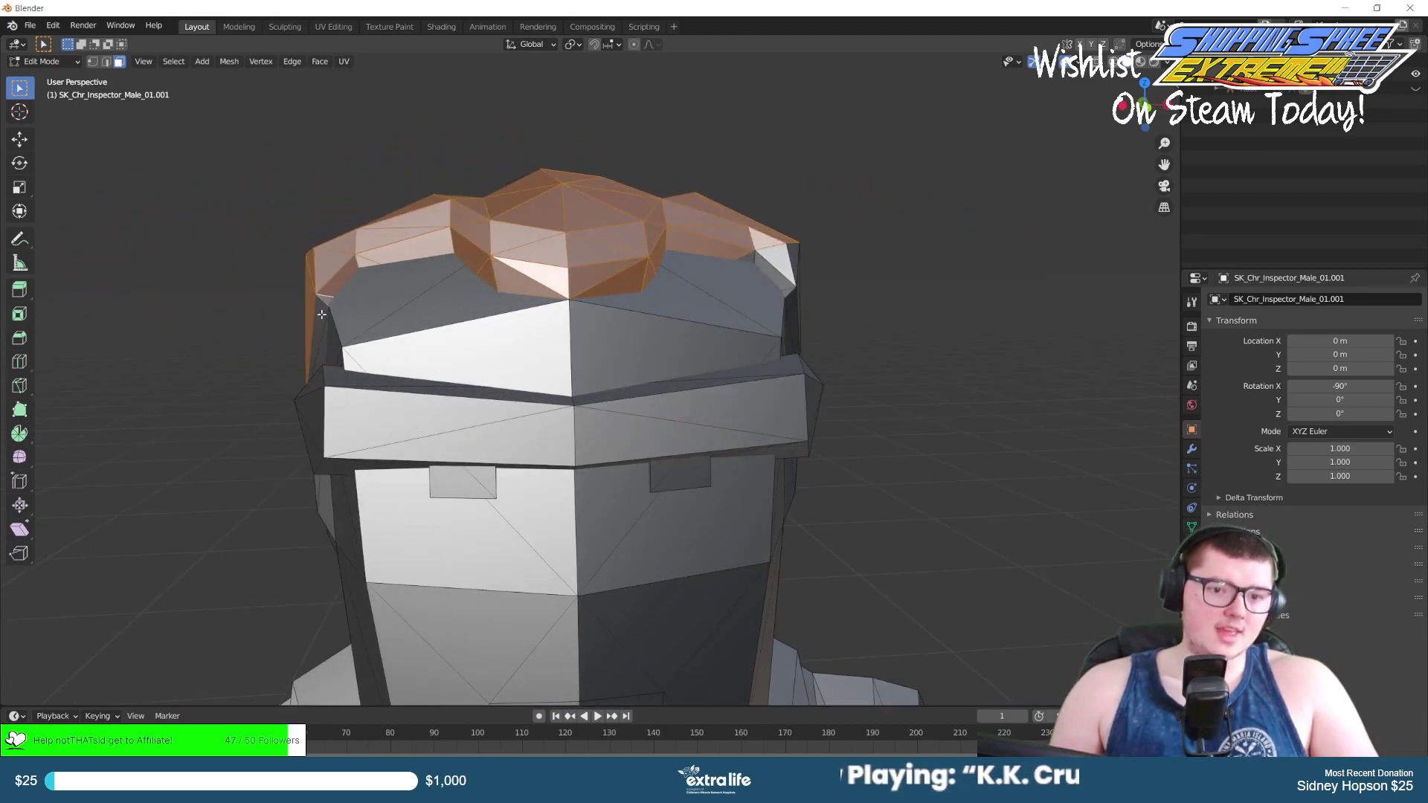
middle_click_drag(324, 323, 430, 339)
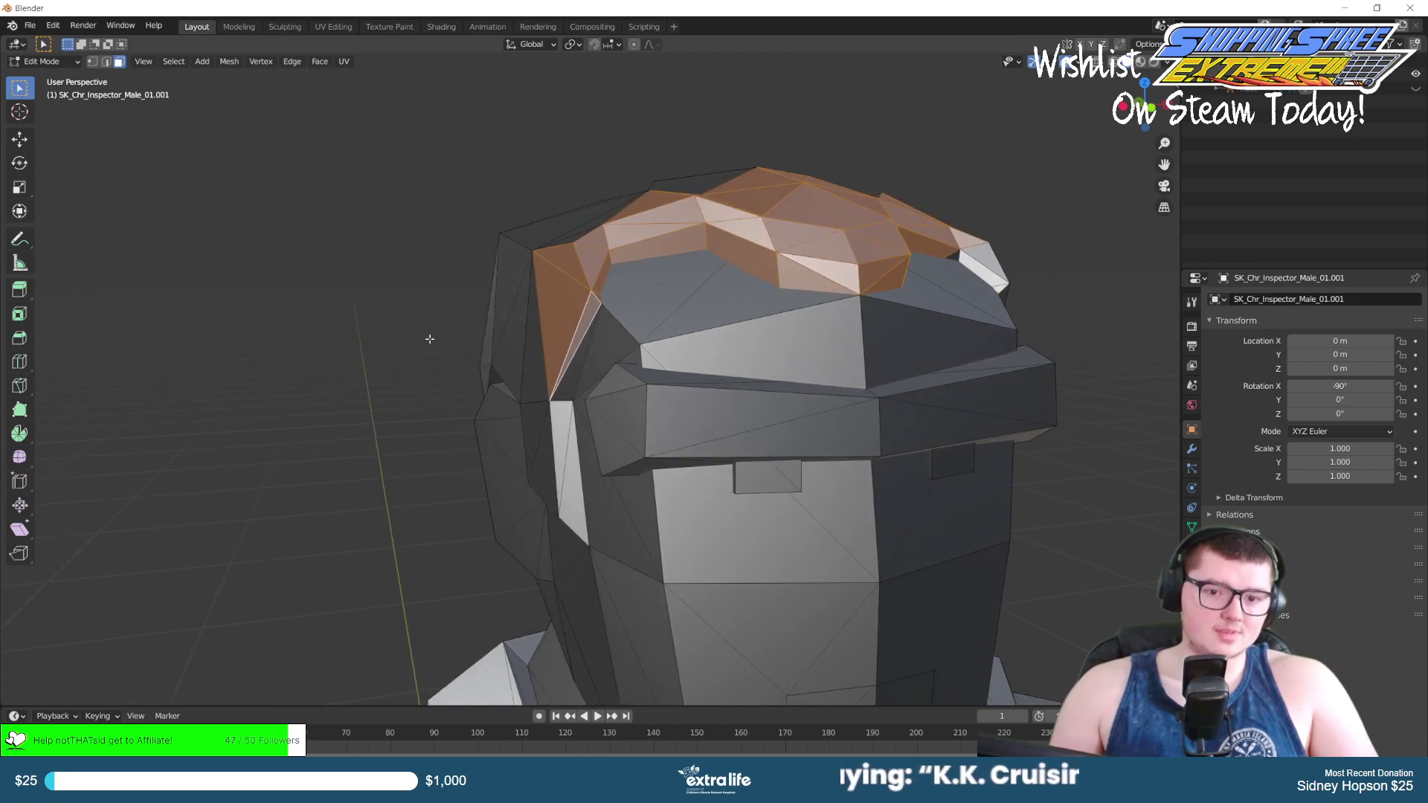
left_click(575, 375, "shift")
middle_click_drag(574, 375, 582, 361)
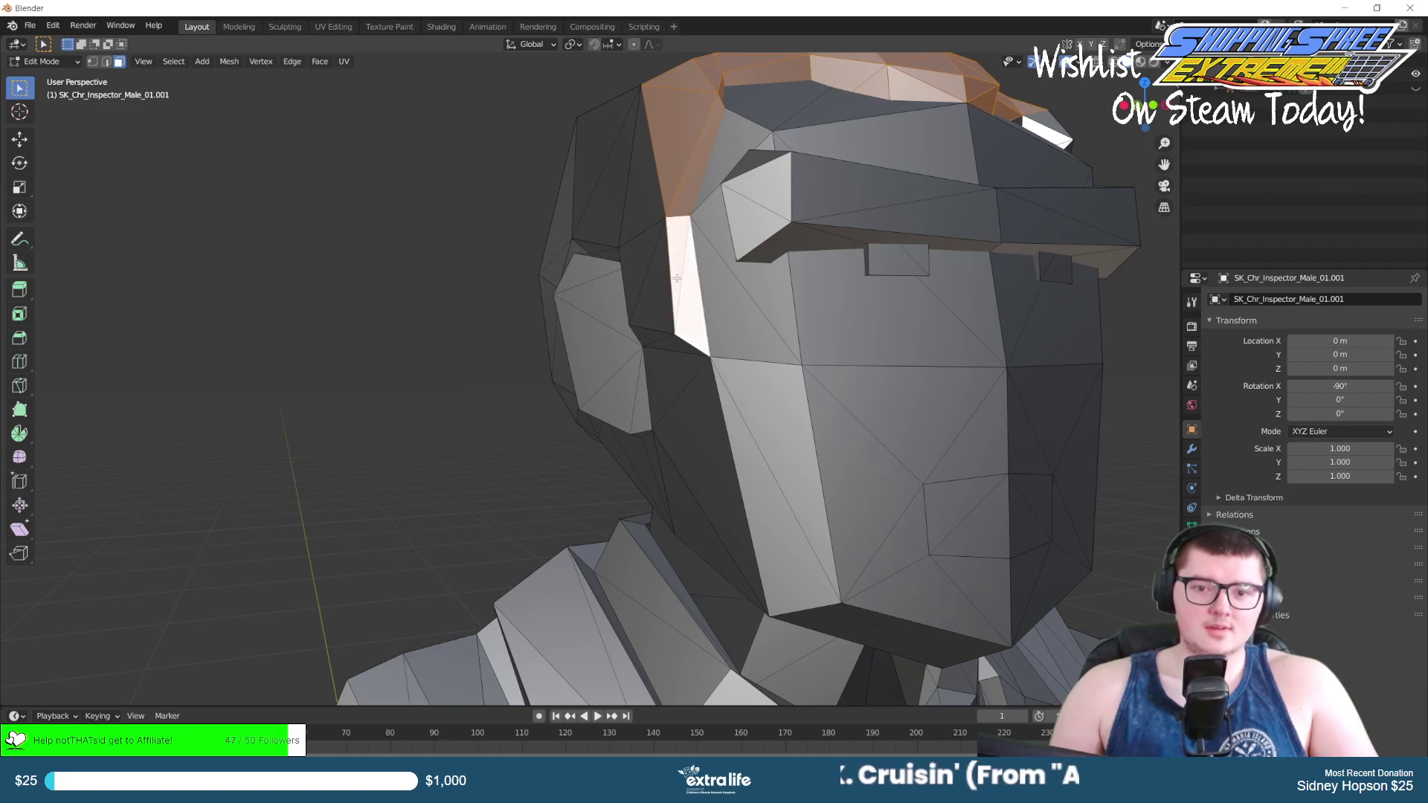
Extend the hair selection with the sideburn's edge faces and the narrow strip bordering the top and back of the ear.
middle_click_drag(676, 243, 696, 280)
left_click(894, 335, "shift")
middle_click_drag(894, 334, 467, 280)
left_click(640, 288, "shift")
left_click(599, 208, "shift")
left_click(563, 181, "shift")
left_click(497, 181, "shift")
left_click(476, 213, "shift")
middle_click_drag(498, 209, 468, 209)
left_click(177, 274, "shift")
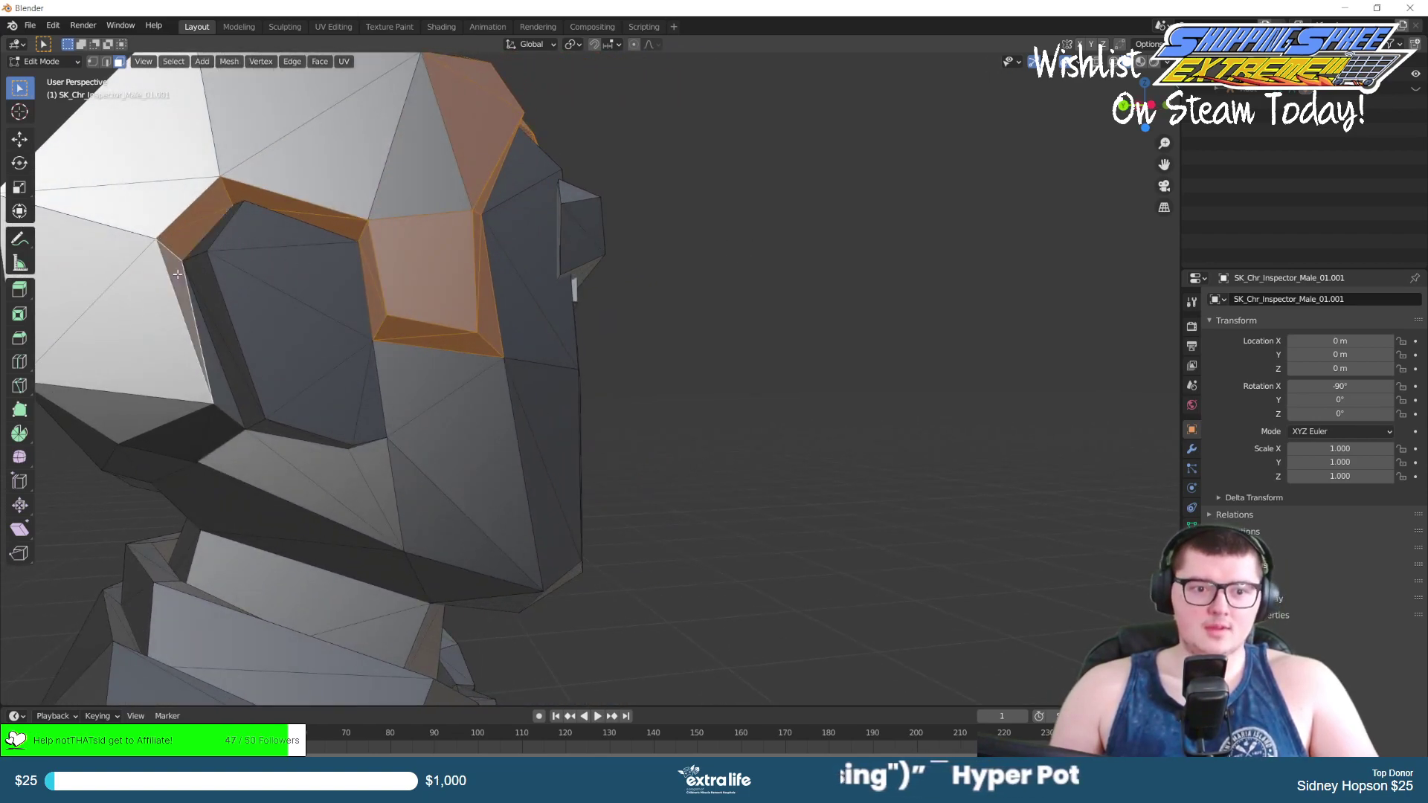
left_click(212, 348, "shift")
Add the large hair faces above and behind the ear to the selection.
left_click(378, 197, "shift")
left_click(320, 167, "shift")
left_click(279, 138, "shift")
left_click(168, 167, "shift")
left_click(158, 293, "shift")
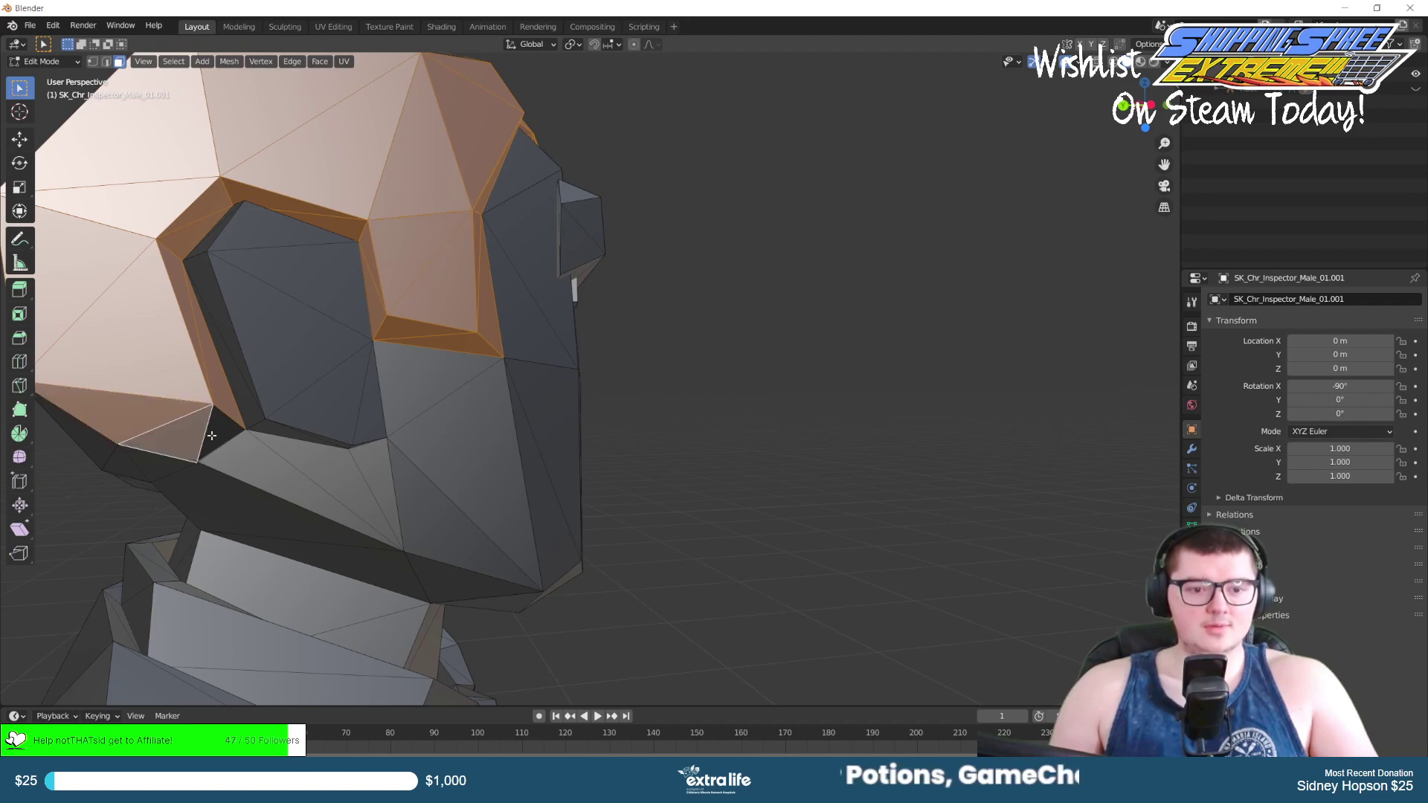
Add the faces along the lower hairline behind the ear and up the back of the head to the hair selection.
middle_click_drag(149, 418, 188, 356)
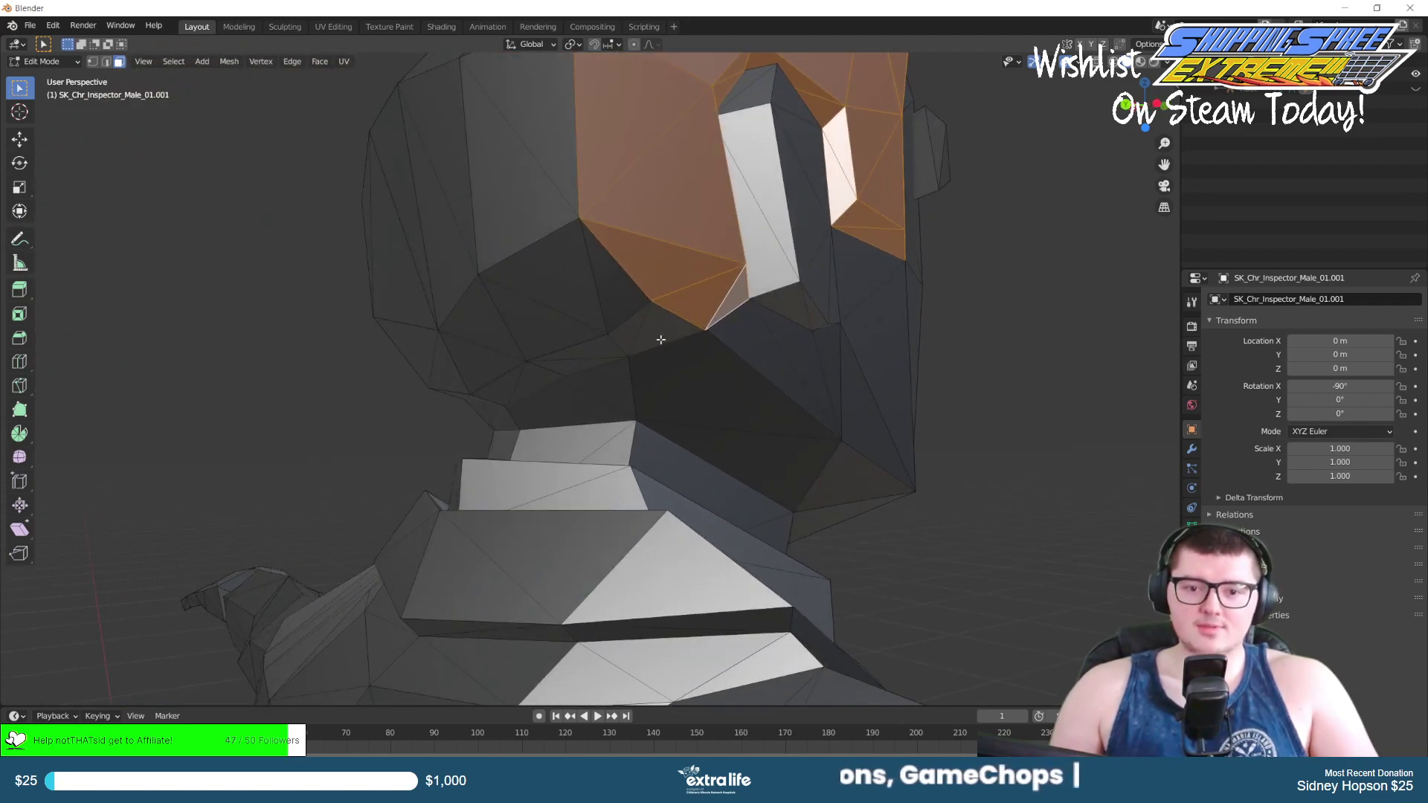
left_click(659, 336, "shift")
left_click(629, 331, "shift")
left_click(617, 283, "shift")
left_click(556, 276, "shift")
left_click(542, 170, "shift")
left_click(542, 174, "shift")
left_click(534, 319, "shift")
left_click(492, 183, "shift")
left_click(551, 173, "shift")
left_click(589, 350, "shift")
scroll(583, 309, "up", 5)
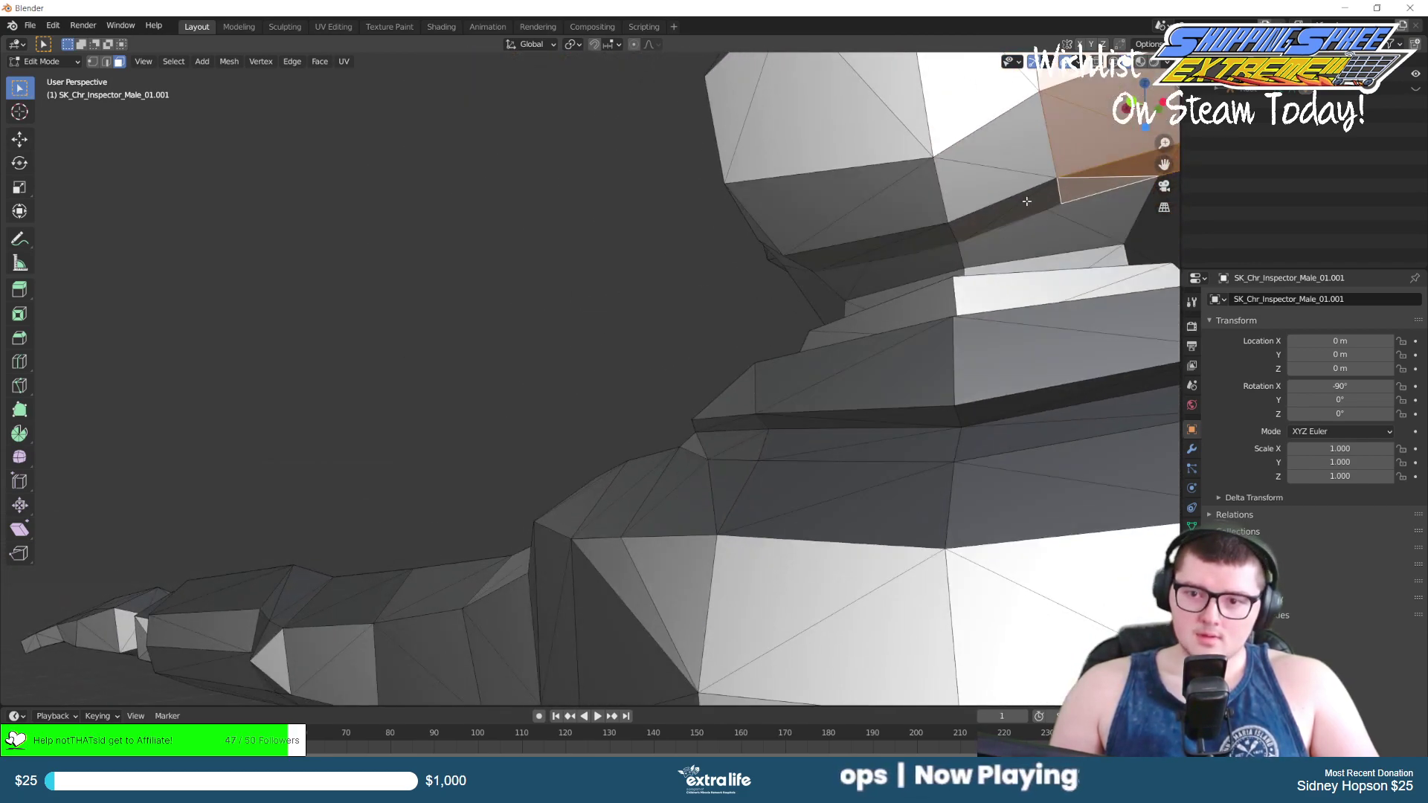
Extend the hair selection across the back of the head and along the strip above the nape.
left_click(1027, 203, "shift")
left_click(993, 174, "shift")
left_click(981, 119, "shift")
left_click(873, 133, "shift")
left_click(872, 180, "shift")
left_click(890, 230, "shift")
left_click(894, 244, "shift")
left_click(862, 242, "shift")
Add the remaining faces on the rear of the hair, up to the crown, to the selection.
middle_click_drag(855, 232, 788, 298)
scroll(899, 239, "down", 3)
left_click(712, 474, "shift")
left_click(708, 417, "shift")
left_click_drag(719, 370, 939, 421, "shift")
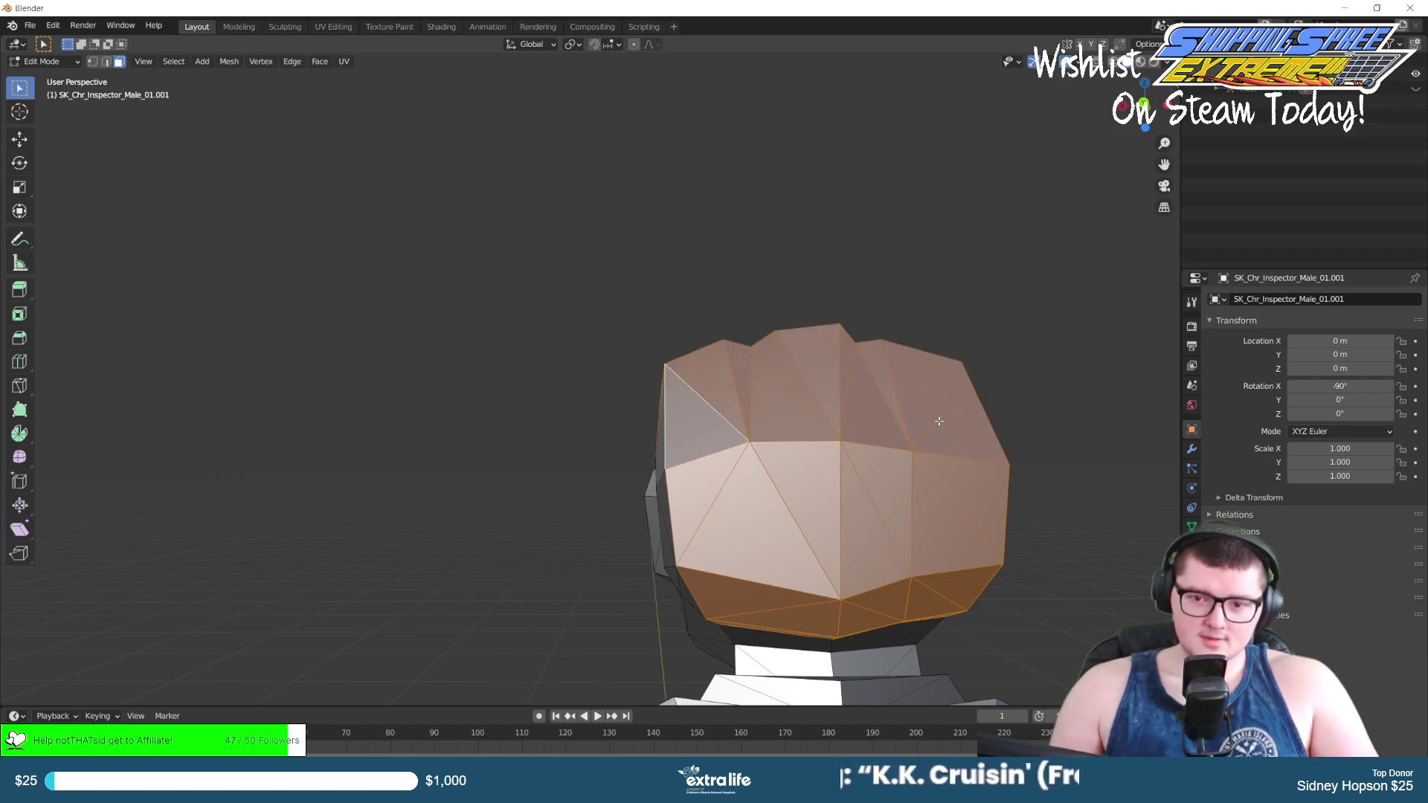
Fill the selection gaps between the hair ridges on top of the head.
middle_click_drag(939, 421, 814, 555)
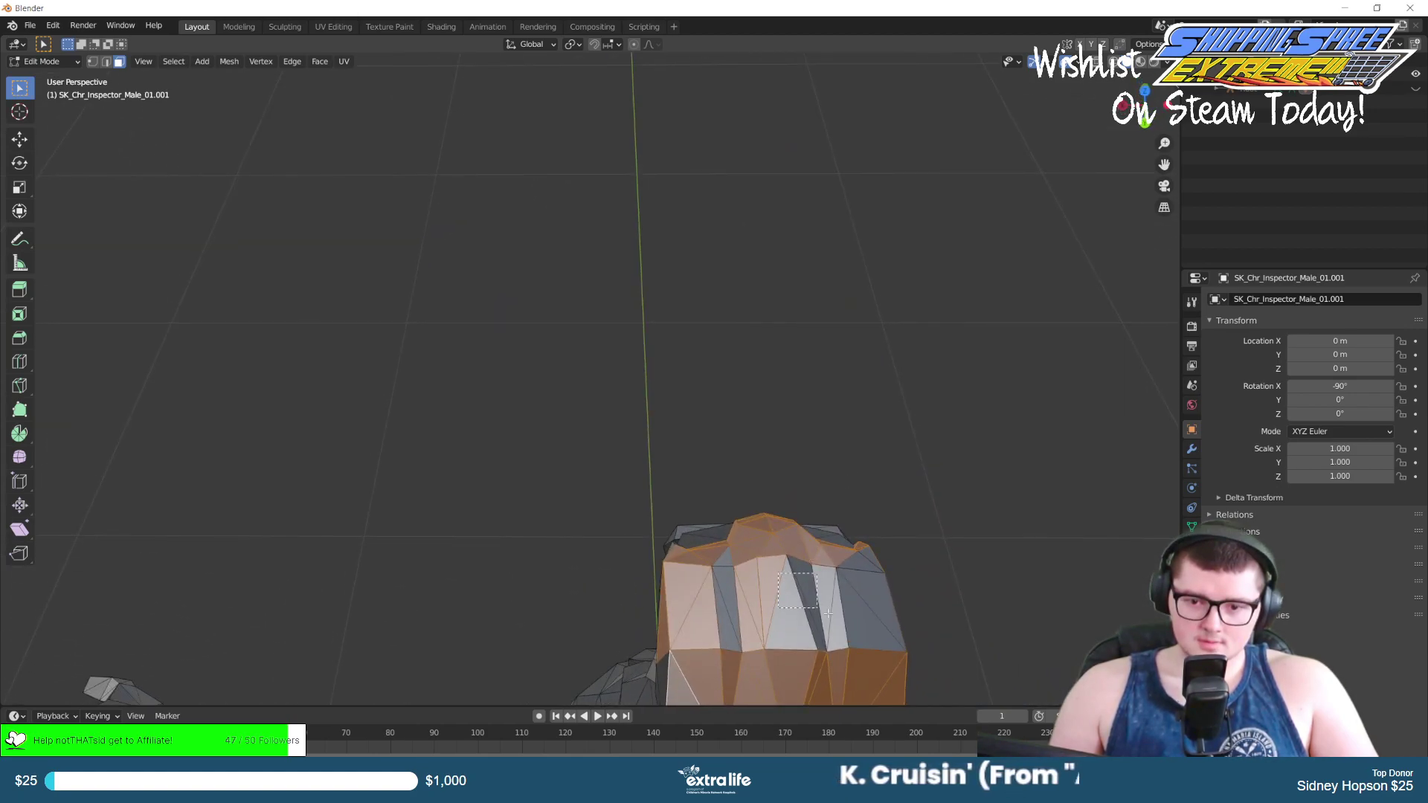
left_click_drag(821, 609, 865, 631, "shift")
left_click(861, 563, "shift")
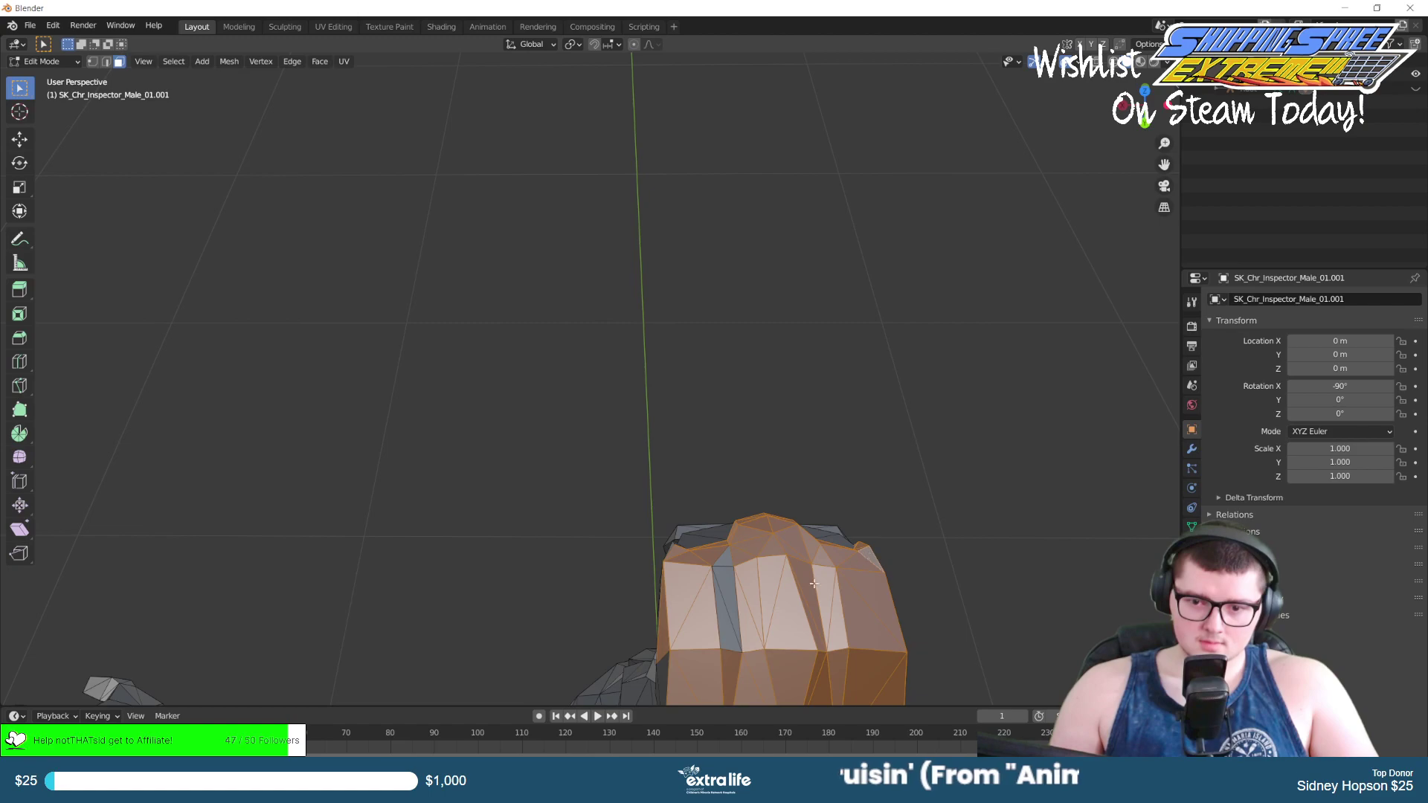
left_click(728, 586, "shift")
left_click(726, 560, "shift")
left_click(720, 603, "shift")
Add the hair faces on the other side of the head, above and behind the second ear, to the selection.
middle_click_drag(720, 604, 847, 451)
left_click_drag(875, 431, 924, 474, "shift")
left_click(904, 521, "shift")
left_click(916, 561, "shift")
middle_click_drag(916, 561, 899, 444)
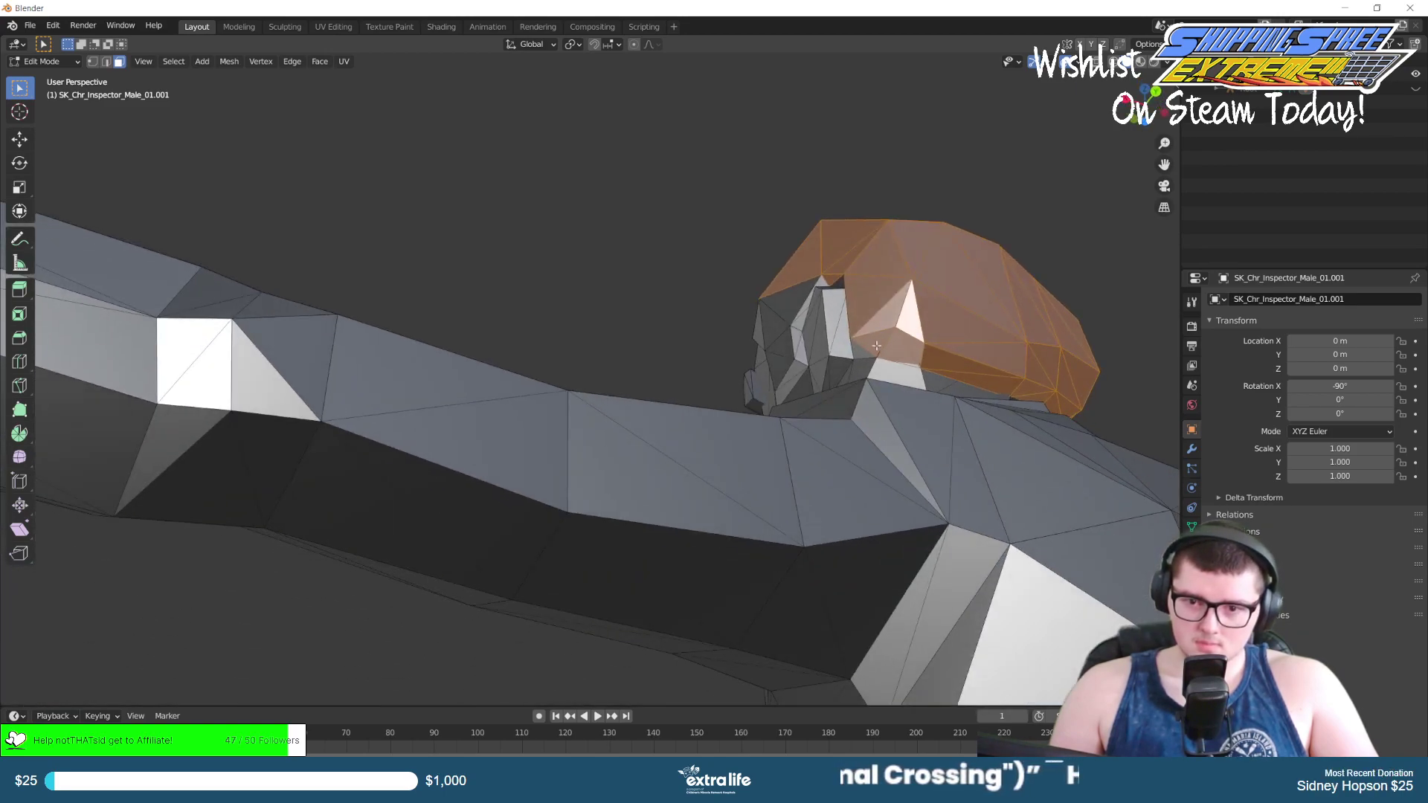
middle_click_drag(892, 338, 1017, 569)
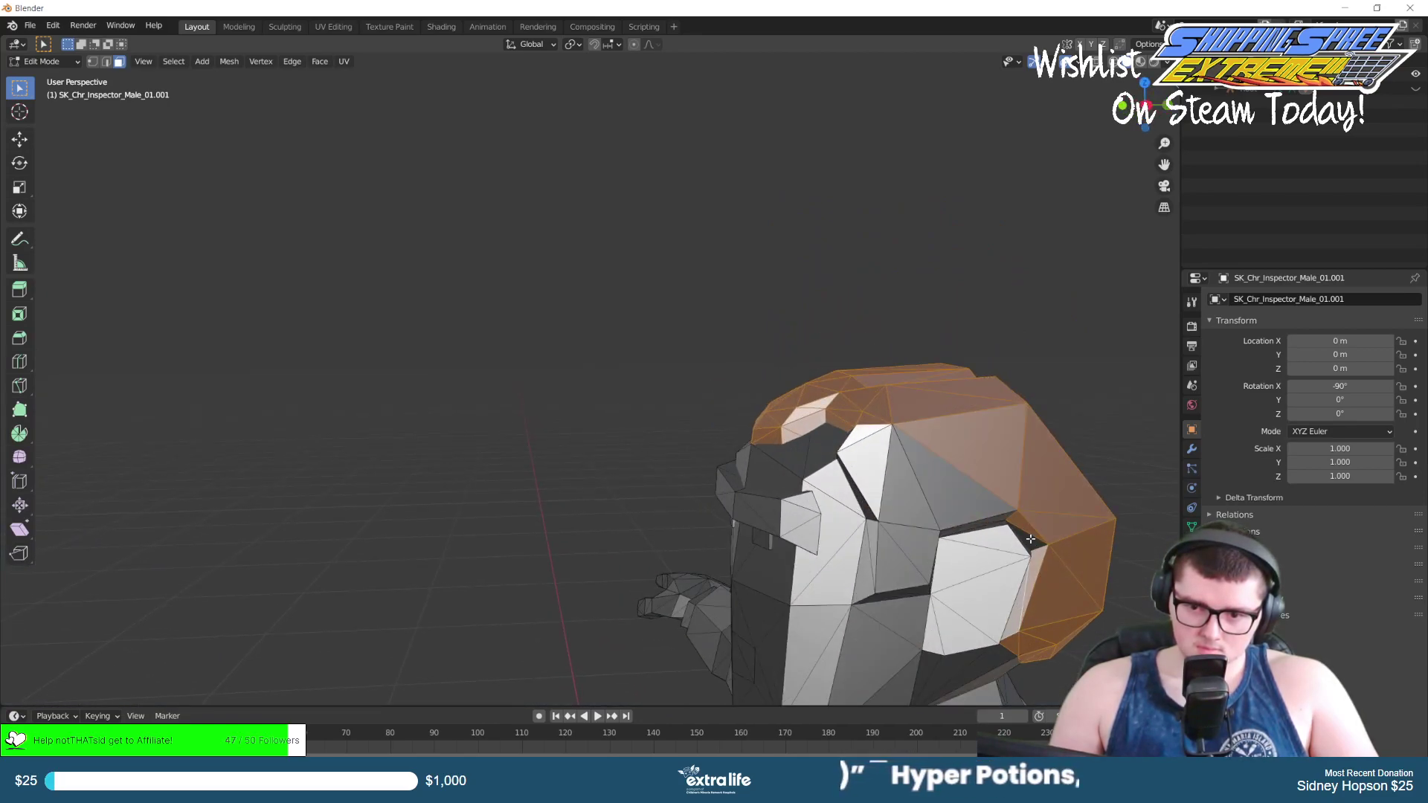
Add the narrow edge strip in front of the second ear and the sideburn's lower faces to the selection.
scroll(1000, 519, "up", 5)
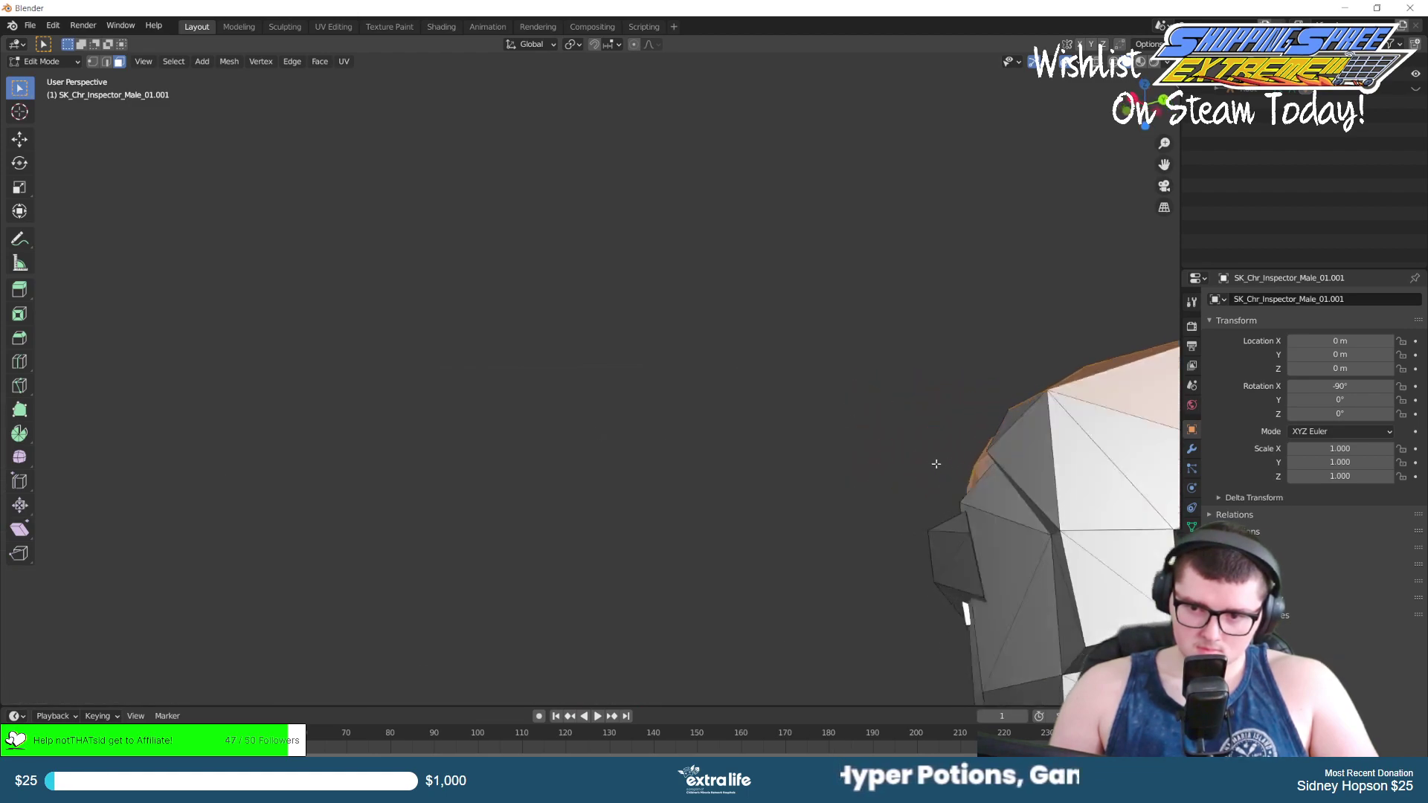
scroll(965, 430, "up", 3)
middle_click_drag(664, 446, 670, 480)
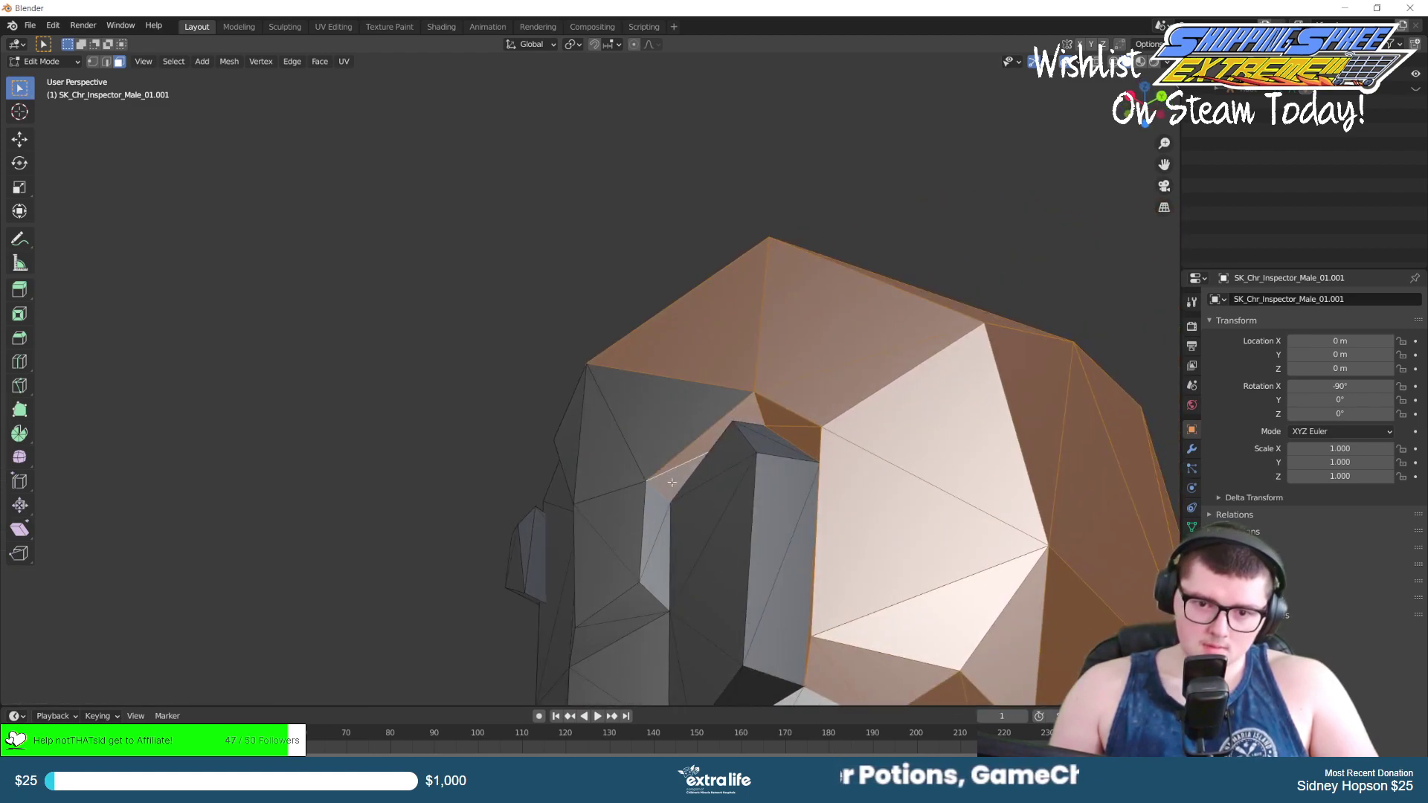
left_click(664, 535, "shift")
left_click(629, 606, "shift")
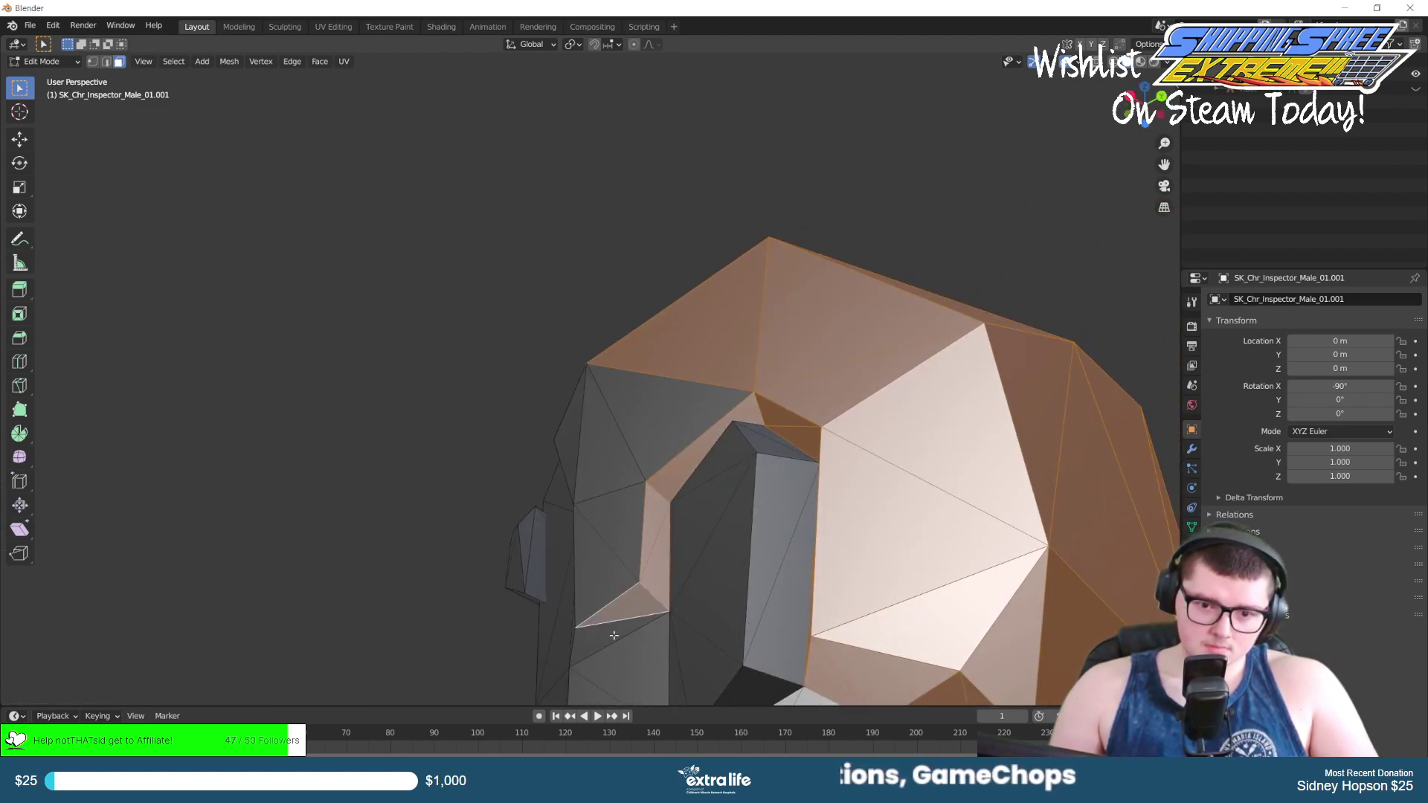
left_click(606, 635, "shift")
Complete the hair selection with the second side's temple and sideburn faces and the front edge facing the forehead.
left_click(613, 456, "shift")
left_click(661, 413, "shift")
left_click(609, 535, "shift")
middle_click_drag(610, 535, 705, 638)
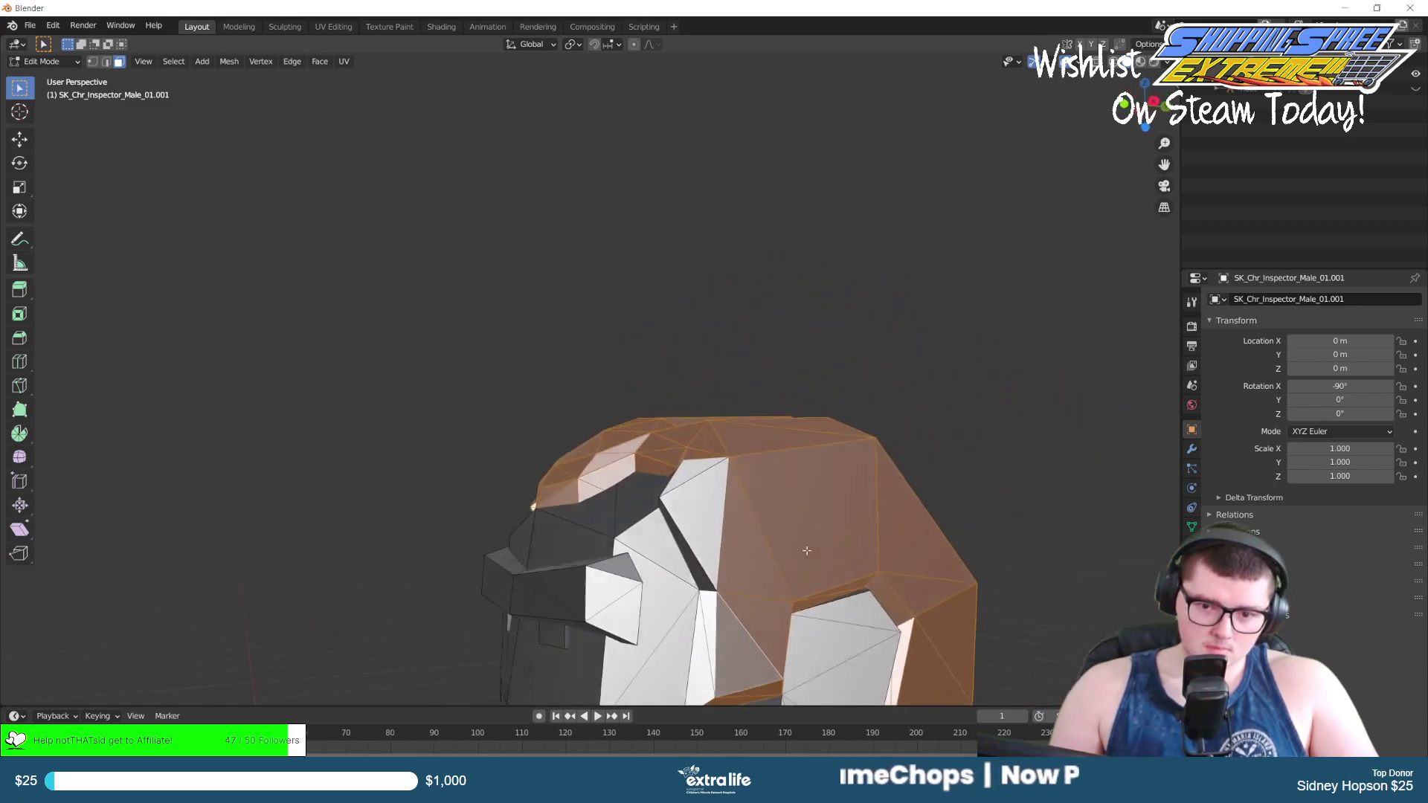
left_click(705, 640, "shift")
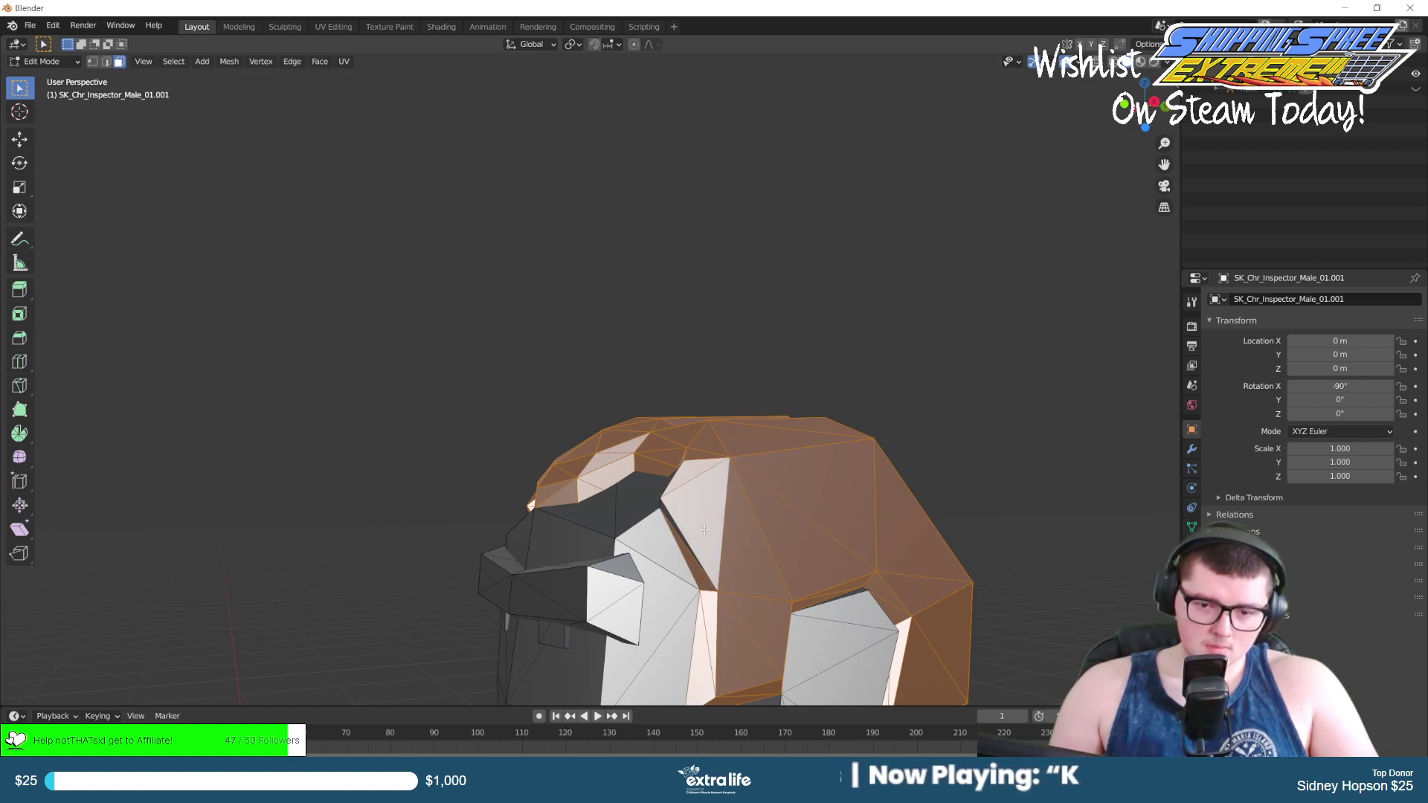
middle_click_drag(700, 528, 781, 528)
left_click(688, 487, "shift")
Separate the selected hair faces into their own object and select that hair object in Object Mode.
mouse_move(683, 473)
middle_mouse_down()
mouse_move(733, 484)
mouse_move(705, 489)
middle_mouse_up()
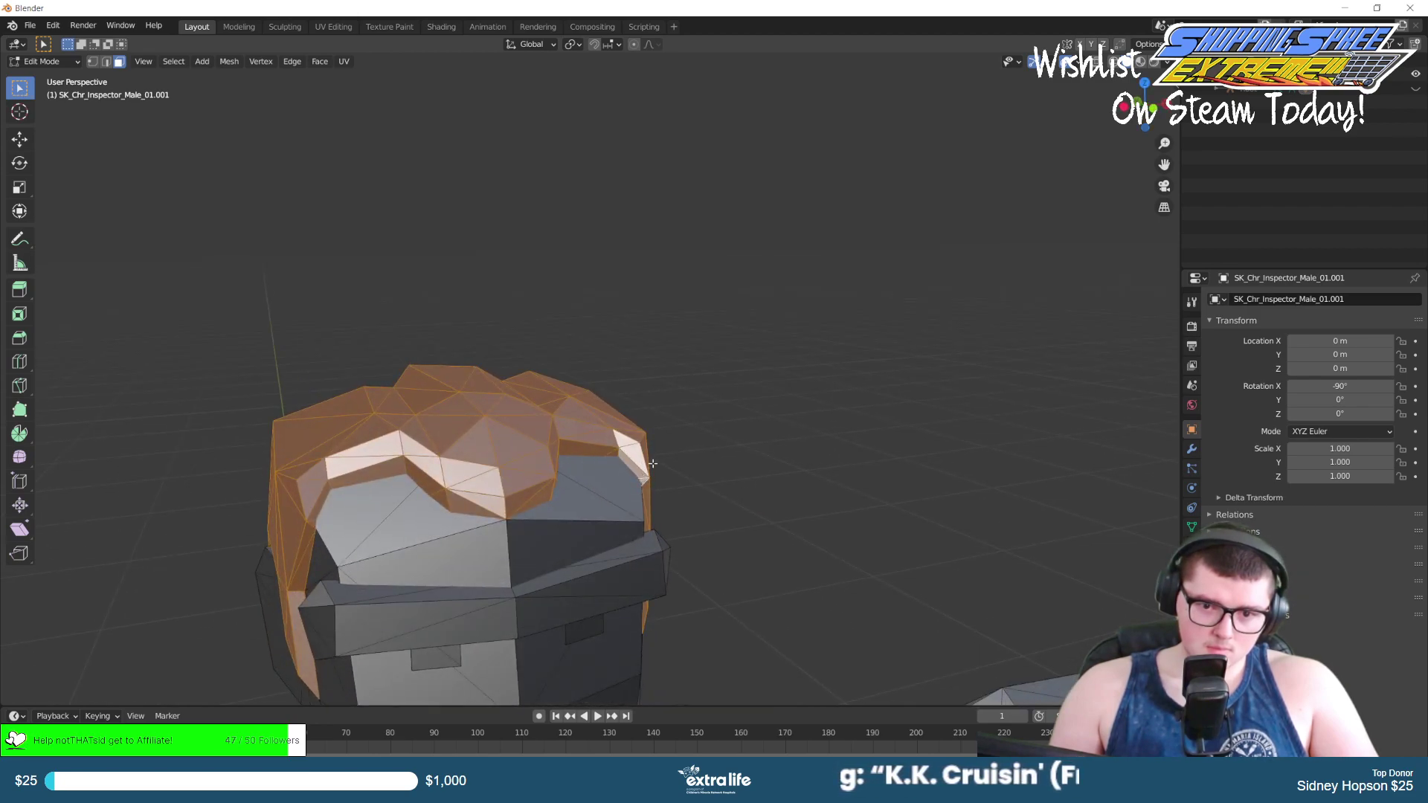
scroll(652, 464, "up", 3)
middle_click_drag(640, 457, 519, 463)
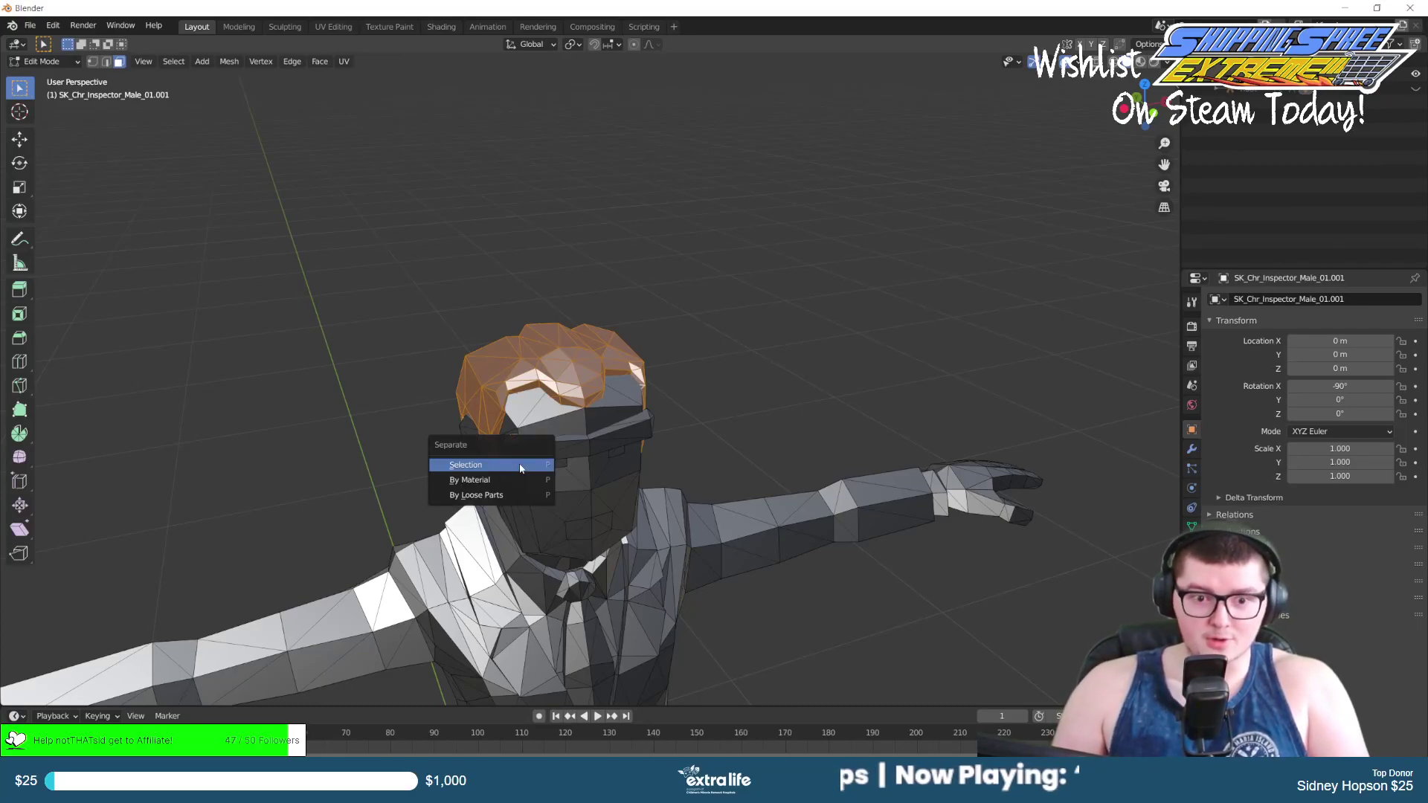
left_click(520, 467)
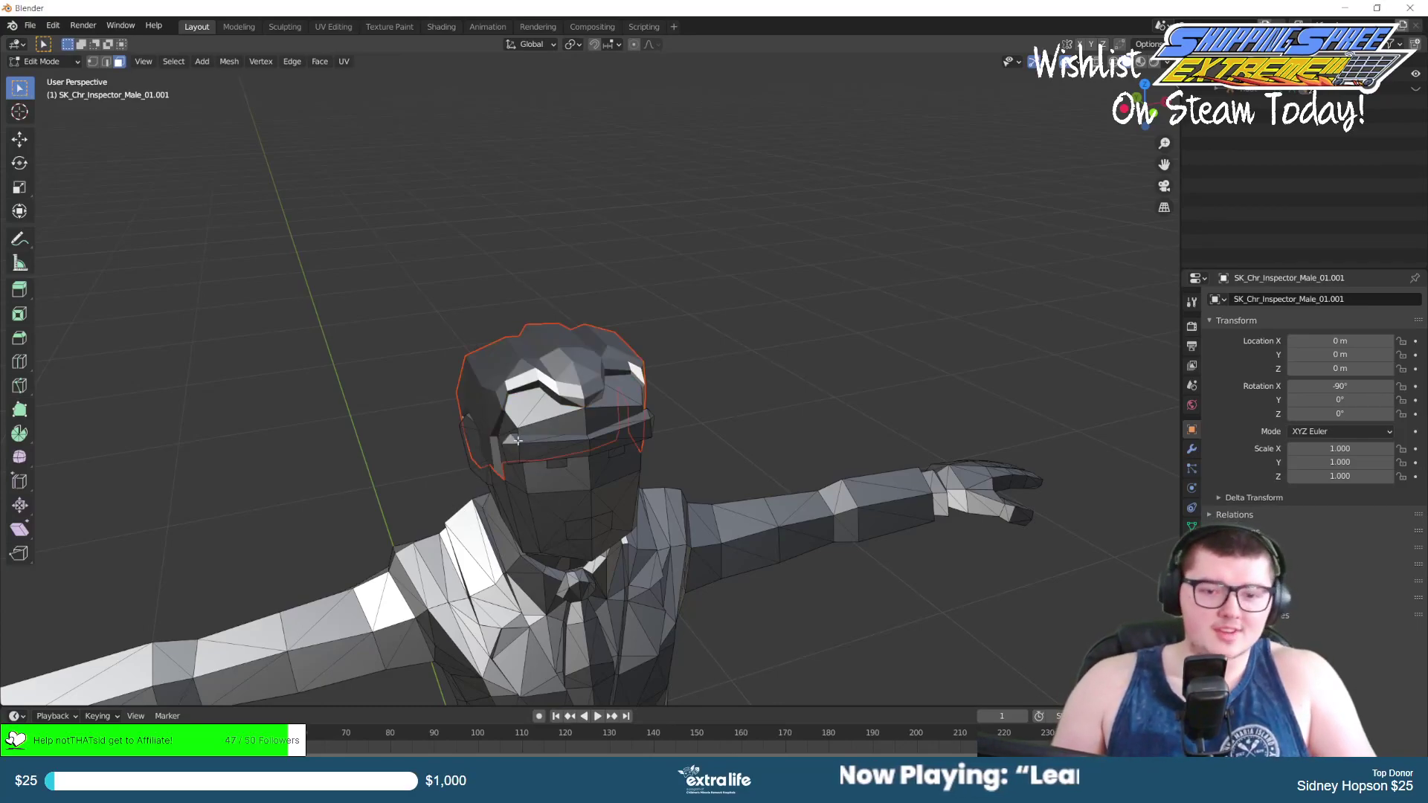
key("Tab")
key("Tab")
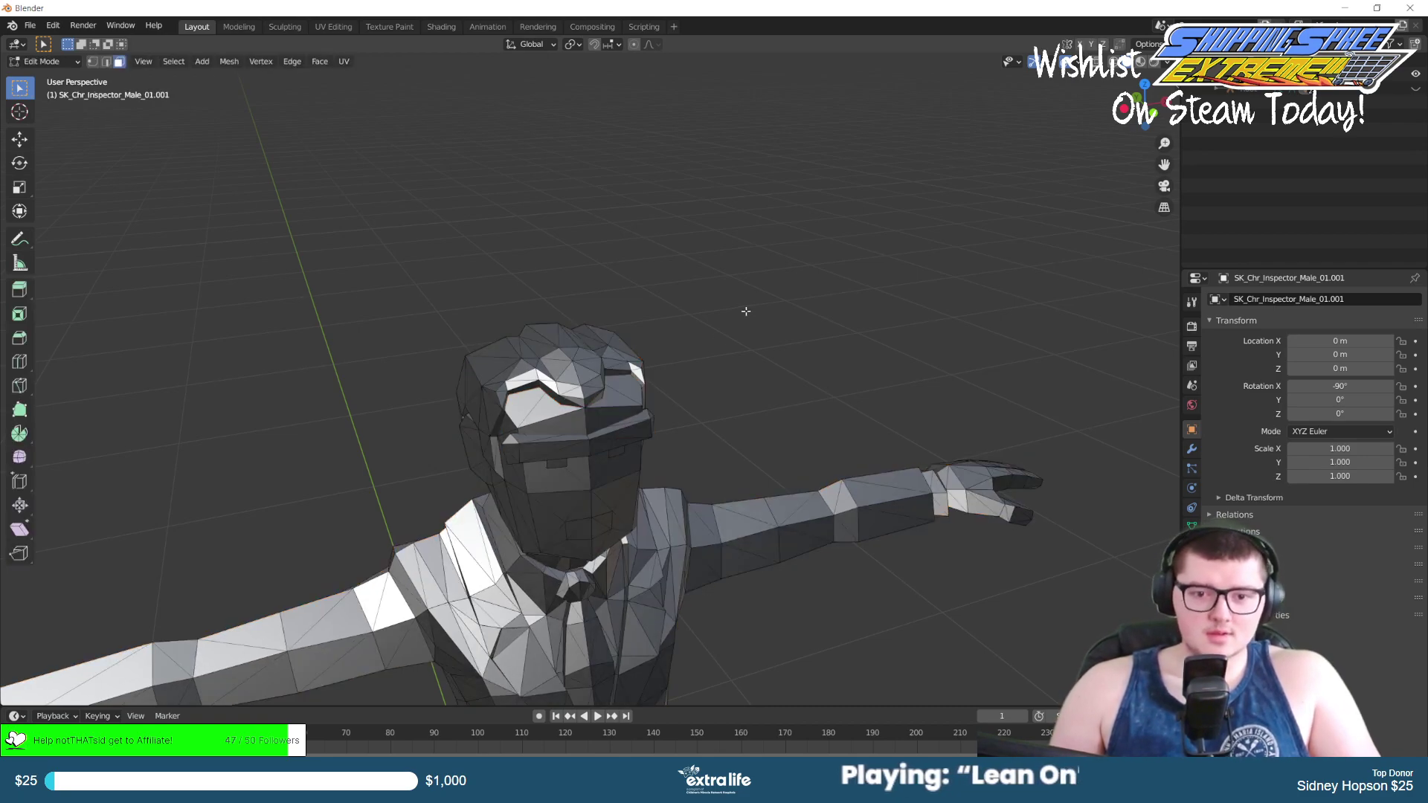
key("Tab")
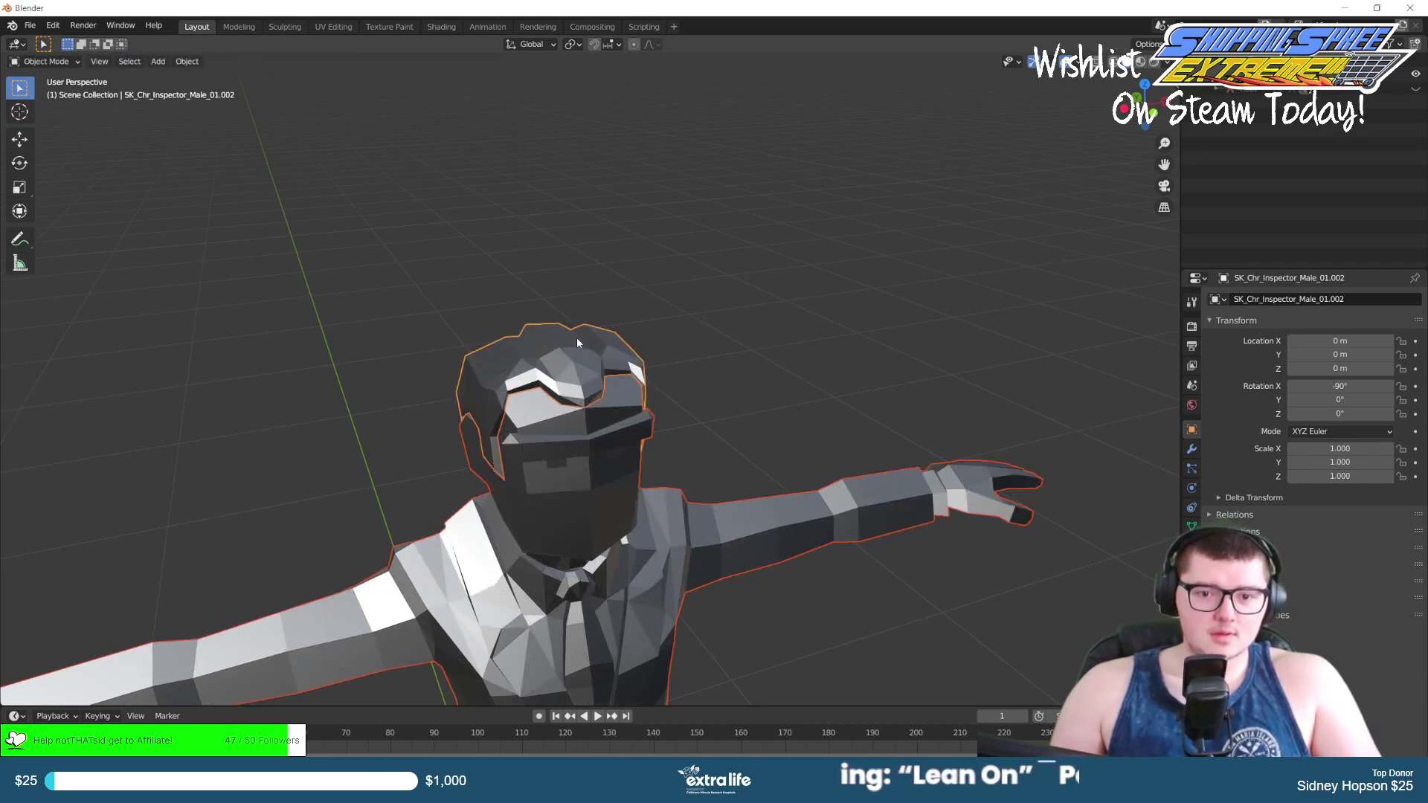
left_click(779, 398)
left_click(567, 360)
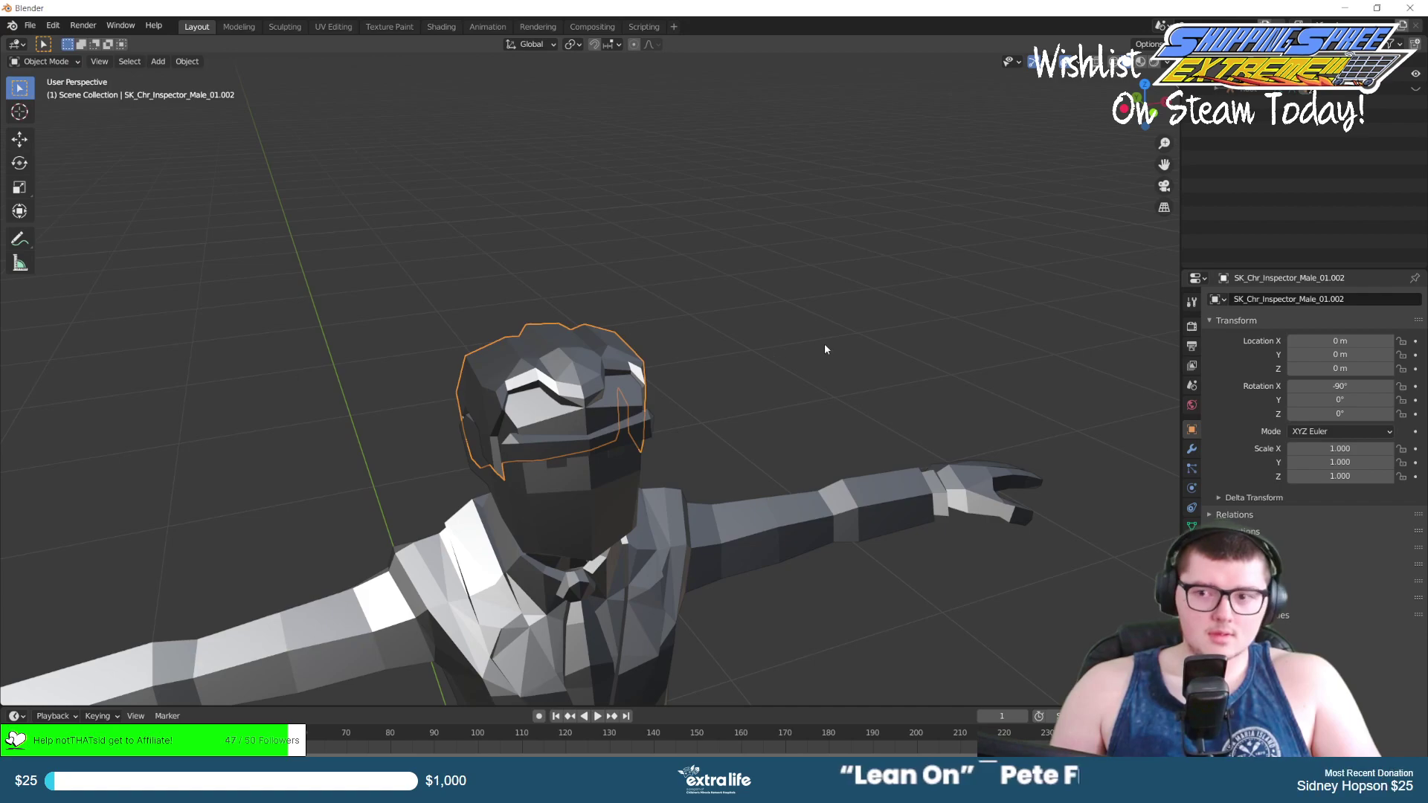
Hide the separated hair temporarily to inspect the bare head, and show it again.
scroll(1220, 90, "up", 4)
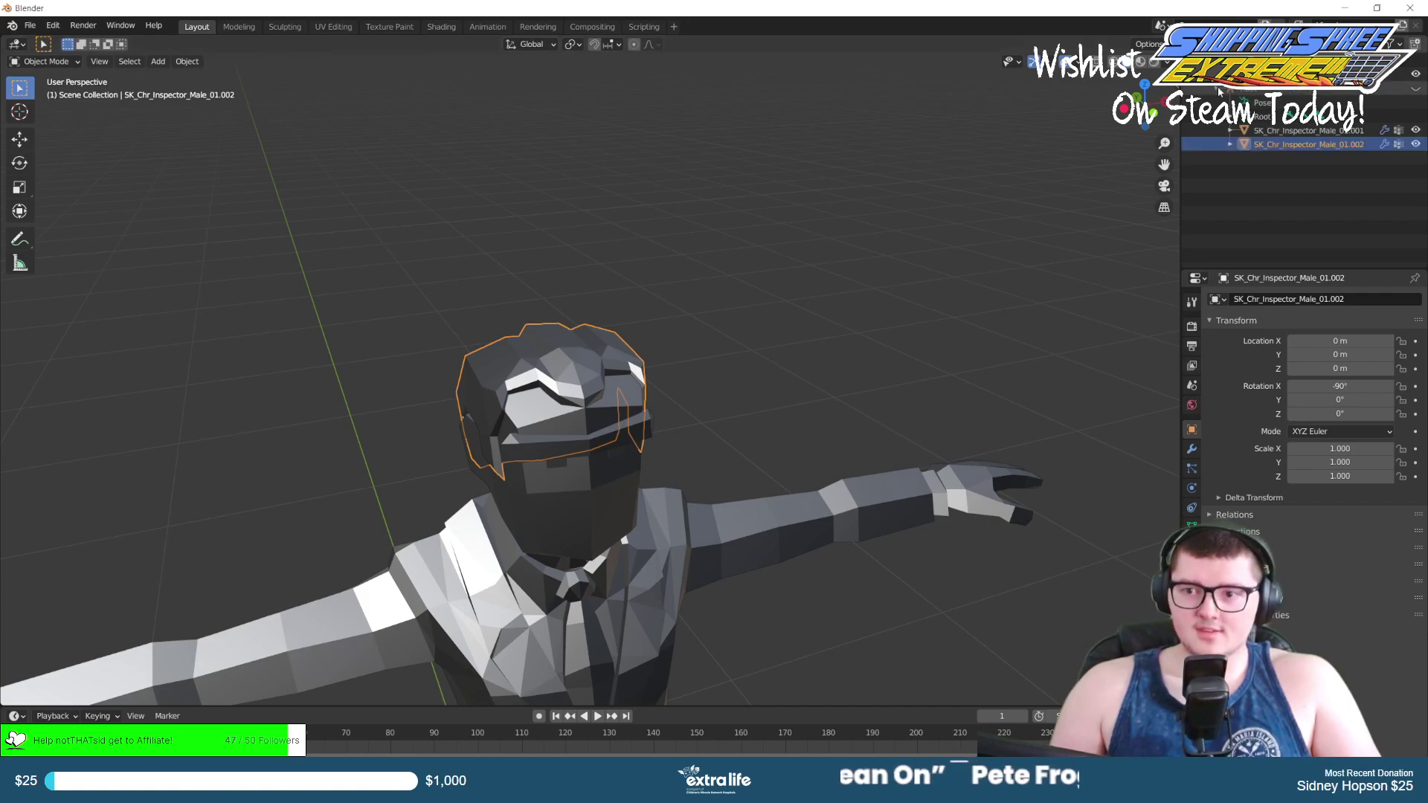
left_click(1415, 145)
middle_click_drag(869, 308, 813, 296)
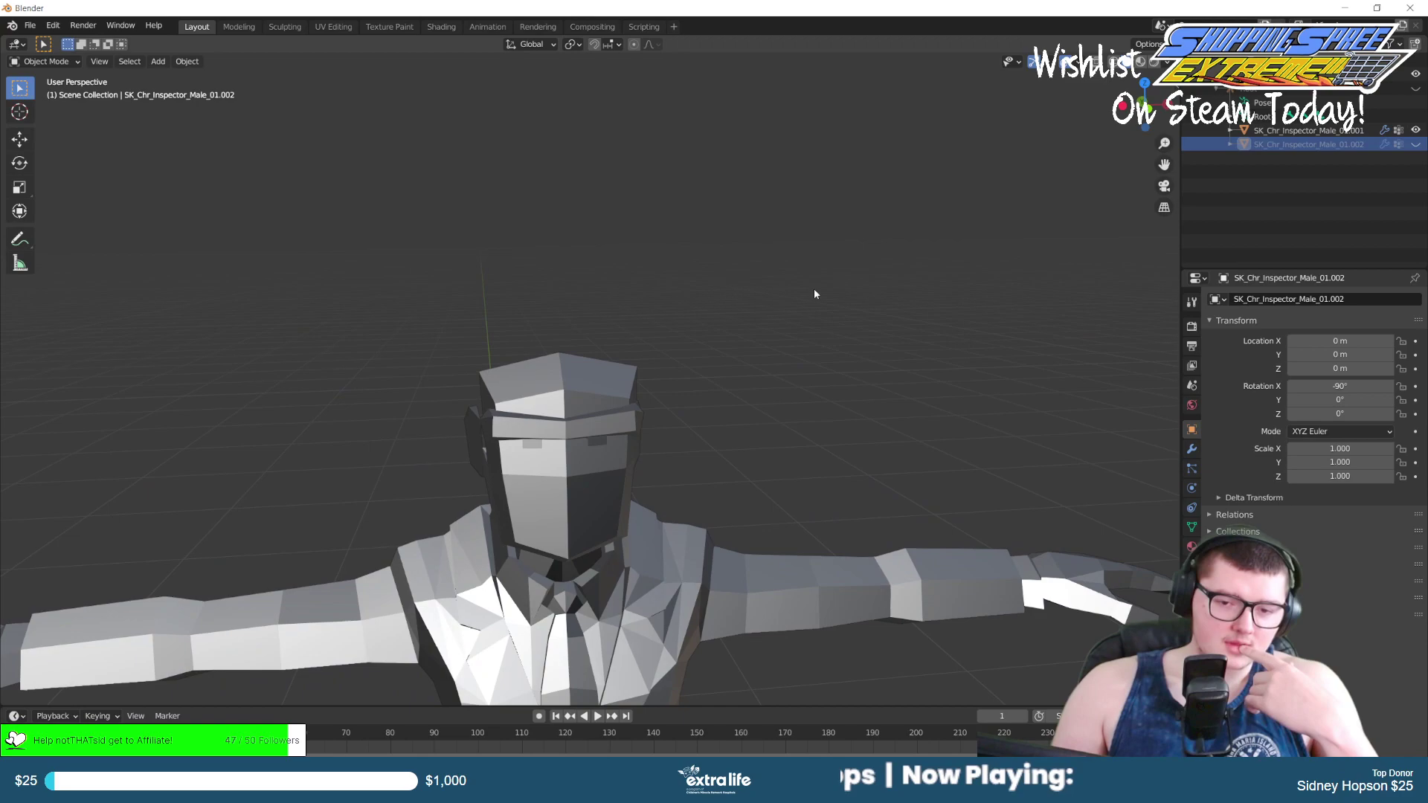
left_click(1416, 145)
Hide the inspector's body mesh, SK_Chr_Inspector_Male_01.001, and inspect the separated hair on its own.
left_click(1417, 130)
middle_click_drag(855, 286, 825, 290)
scroll(737, 329, "down", 5)
middle_click_drag(738, 329, 777, 324)
scroll(729, 351, "up", 1)
scroll(714, 360, "up", 2)
middle_click_drag(703, 369, 666, 403)
scroll(692, 379, "down", 2)
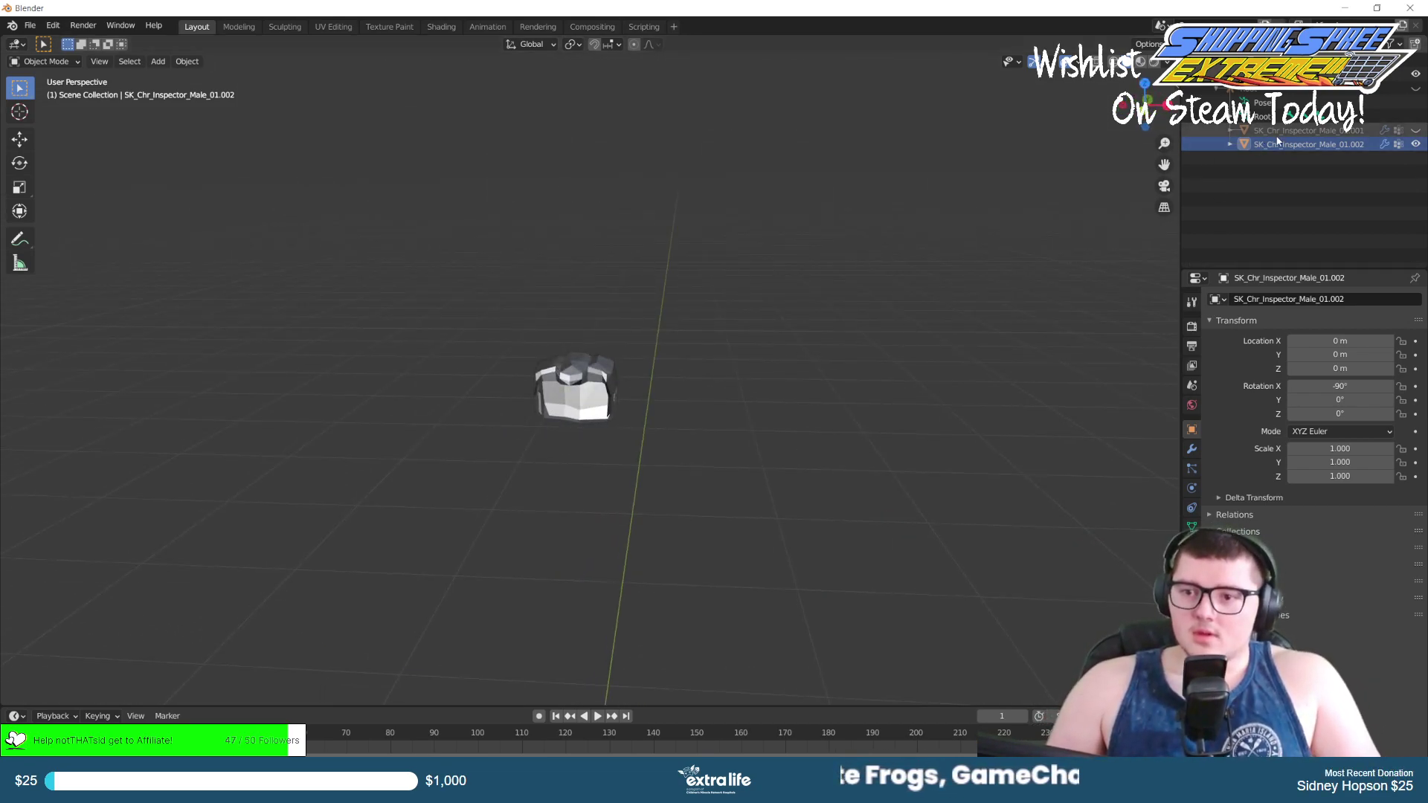
left_click(1416, 131)
left_click(1415, 131)
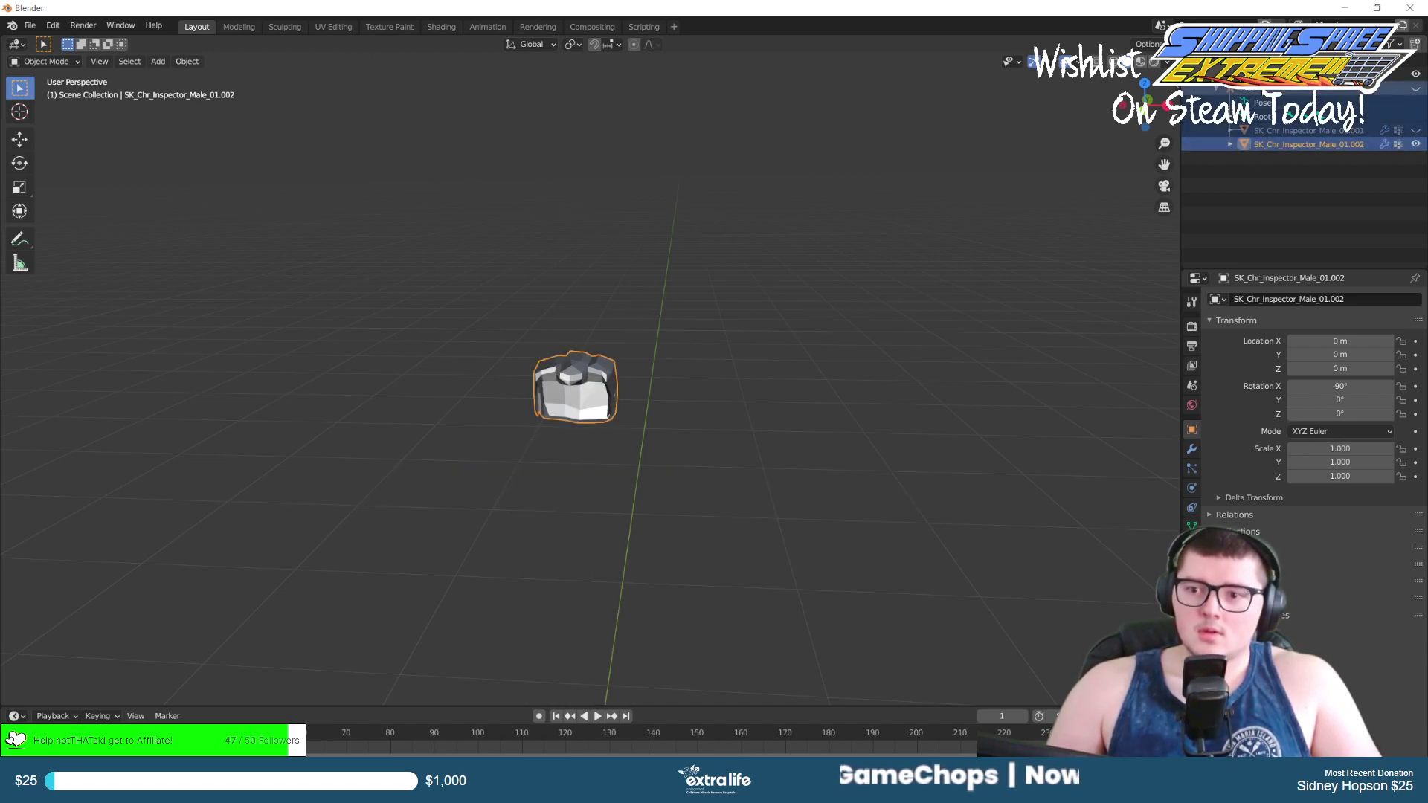
Select the hair mesh together with its Root armature and the parent SK_Chr_Inspector_Male_01, and open the FBX export.
left_click(1264, 89, "ctrl")
left_click(1264, 117, "ctrl")
left_click(1264, 104, "ctrl")
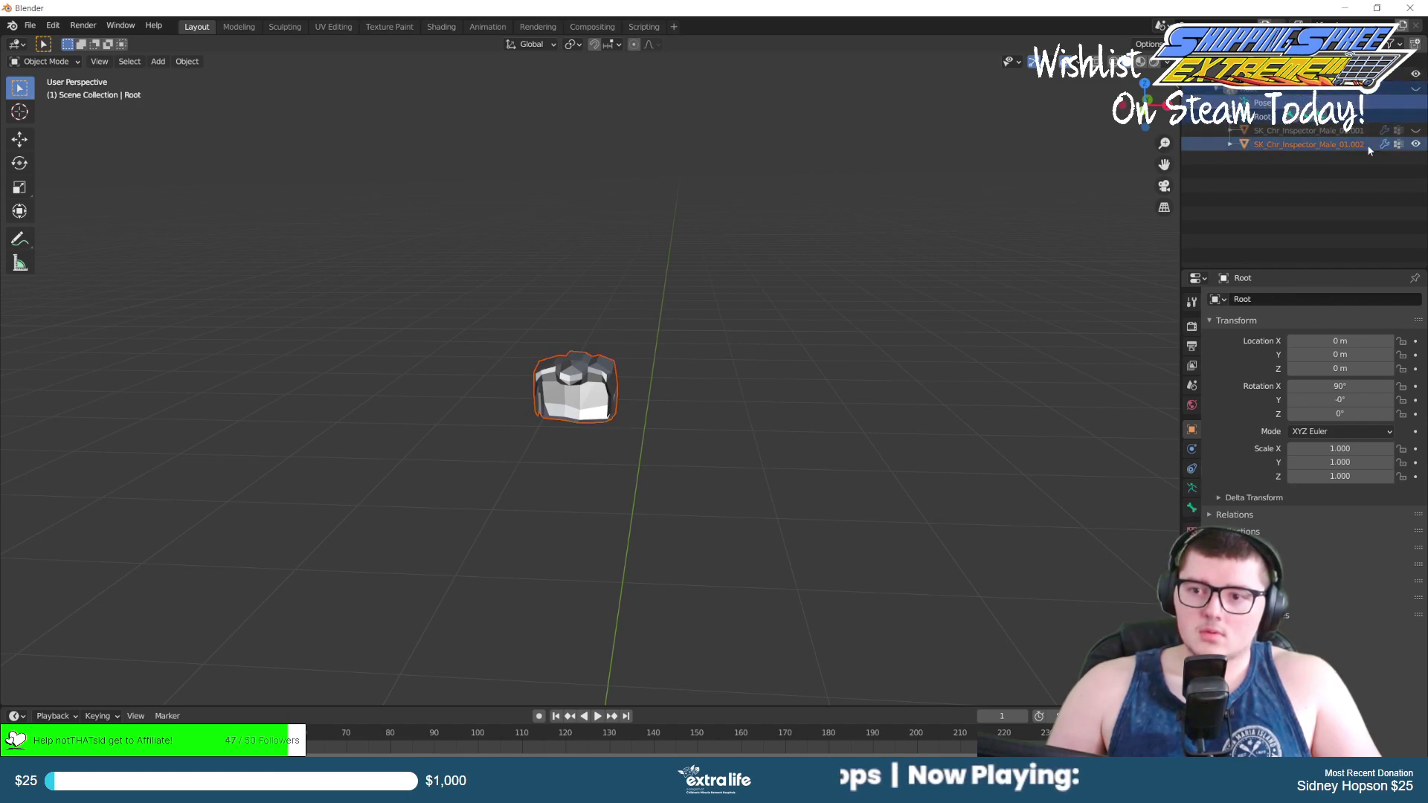
left_click(1265, 75, "ctrl")
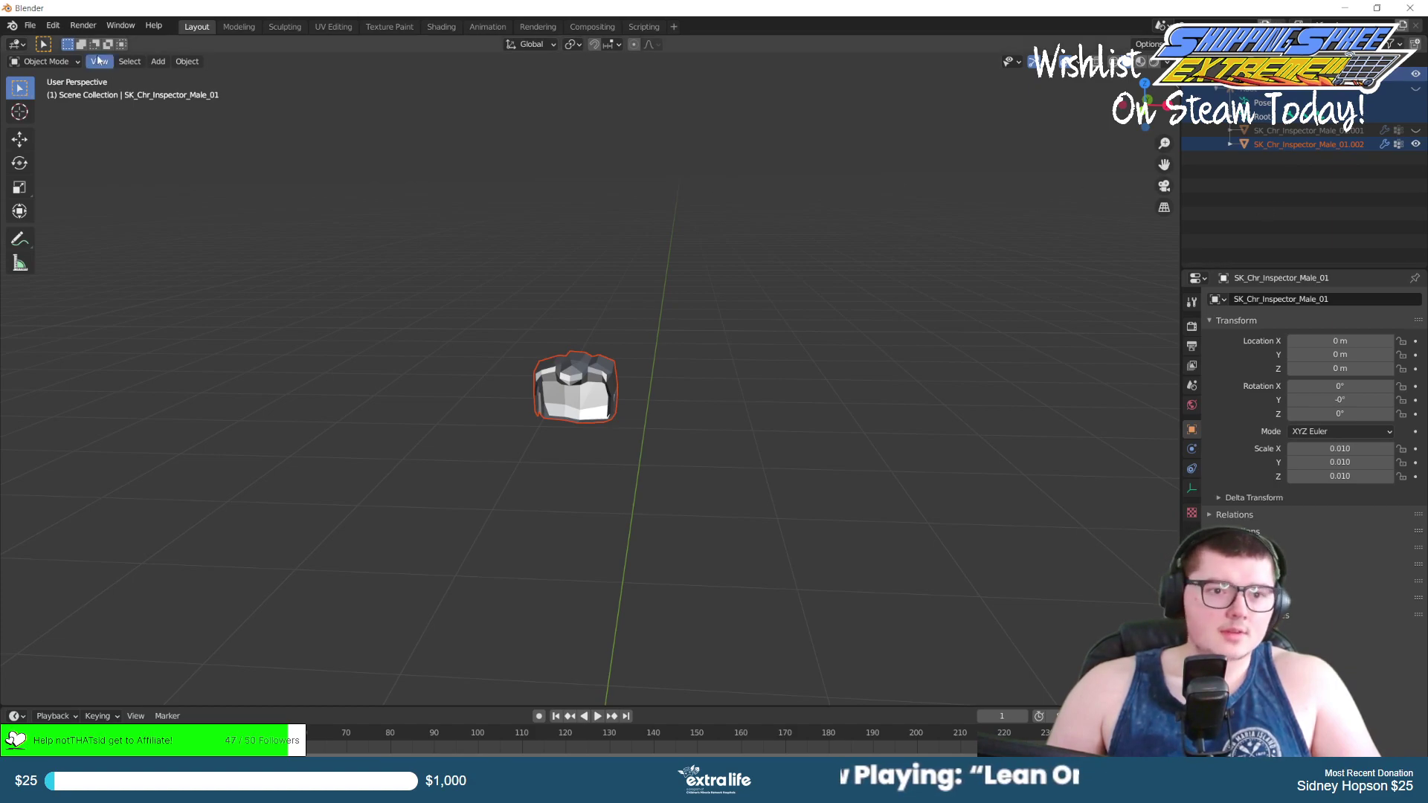
left_click(29, 24)
mouse_move(75, 227)
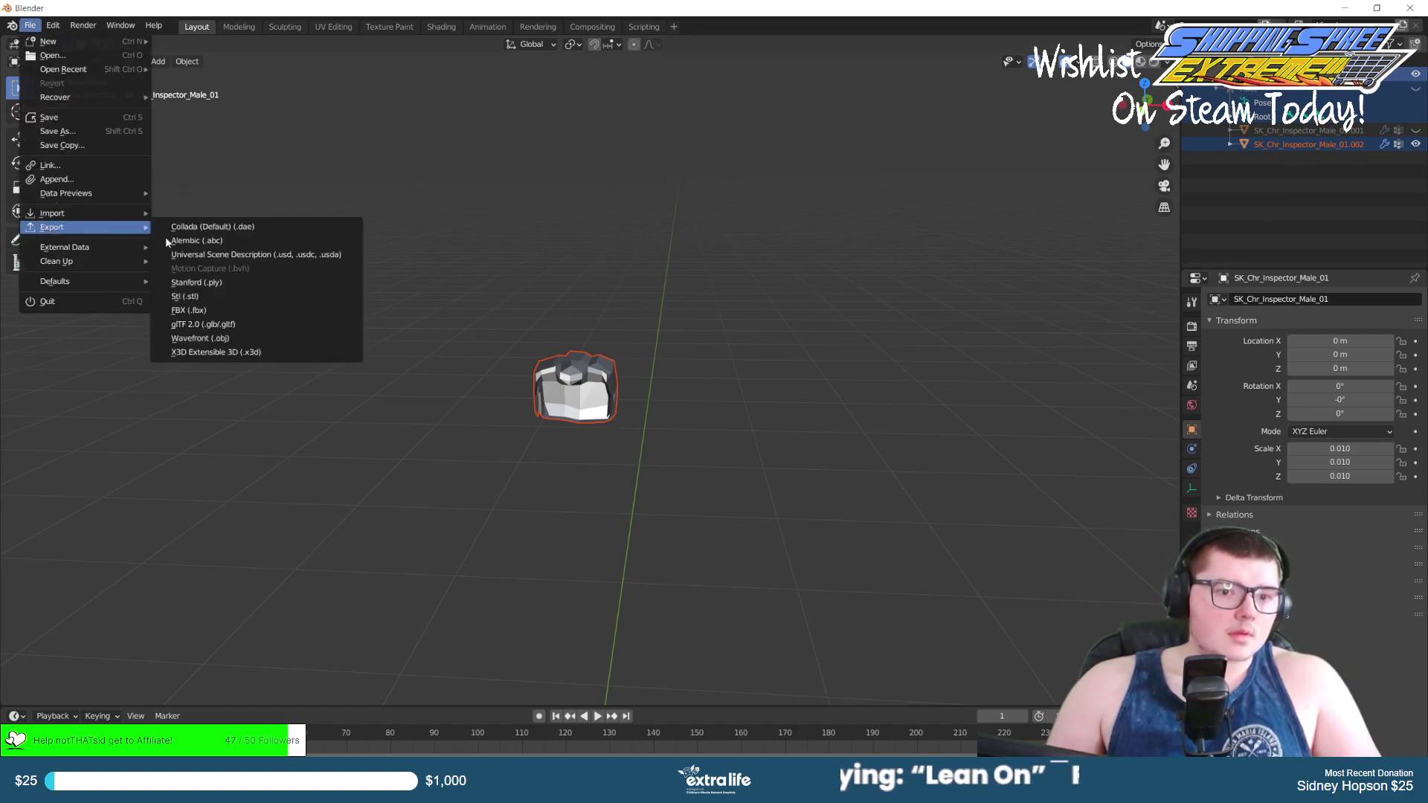
left_click(189, 310)
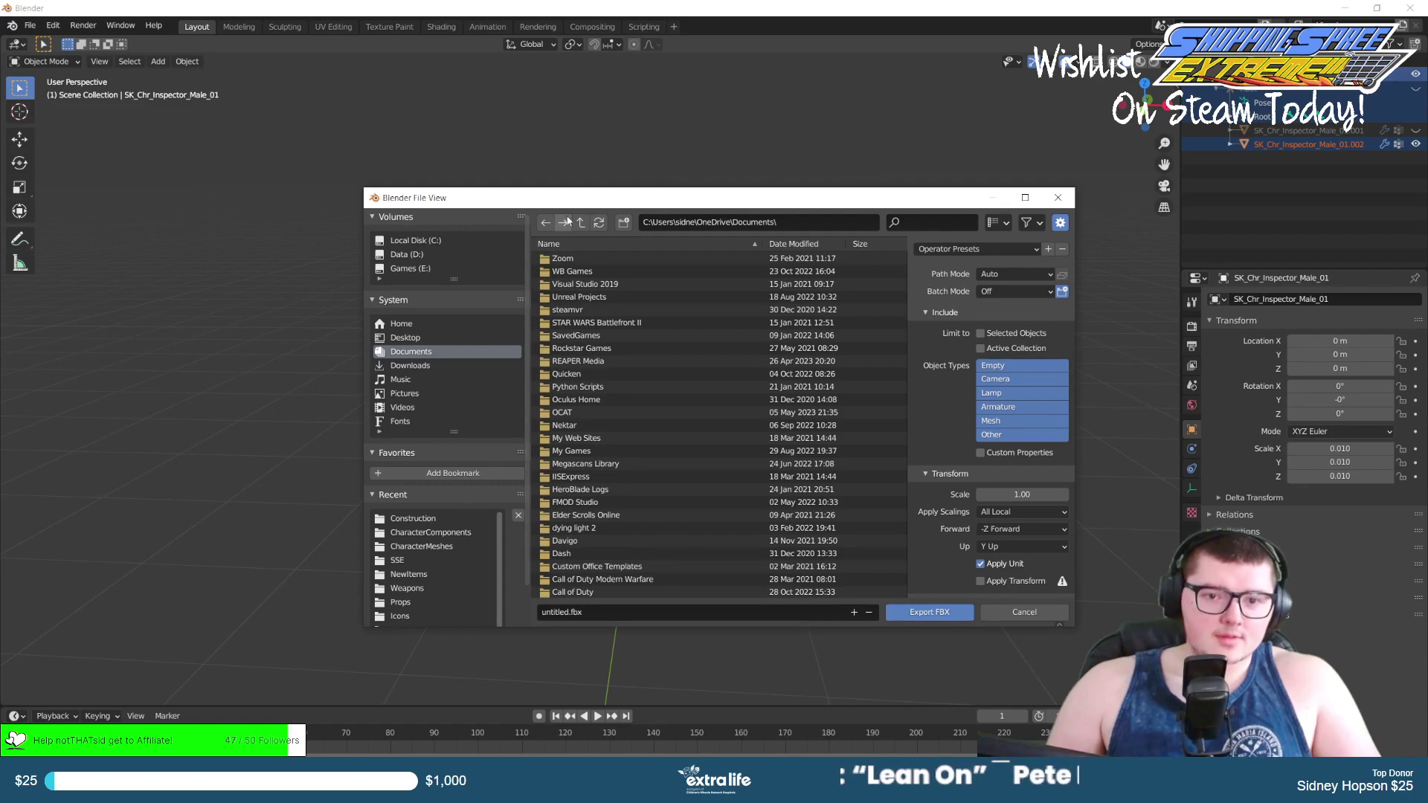
left_click_drag(554, 200, 1427, 275)
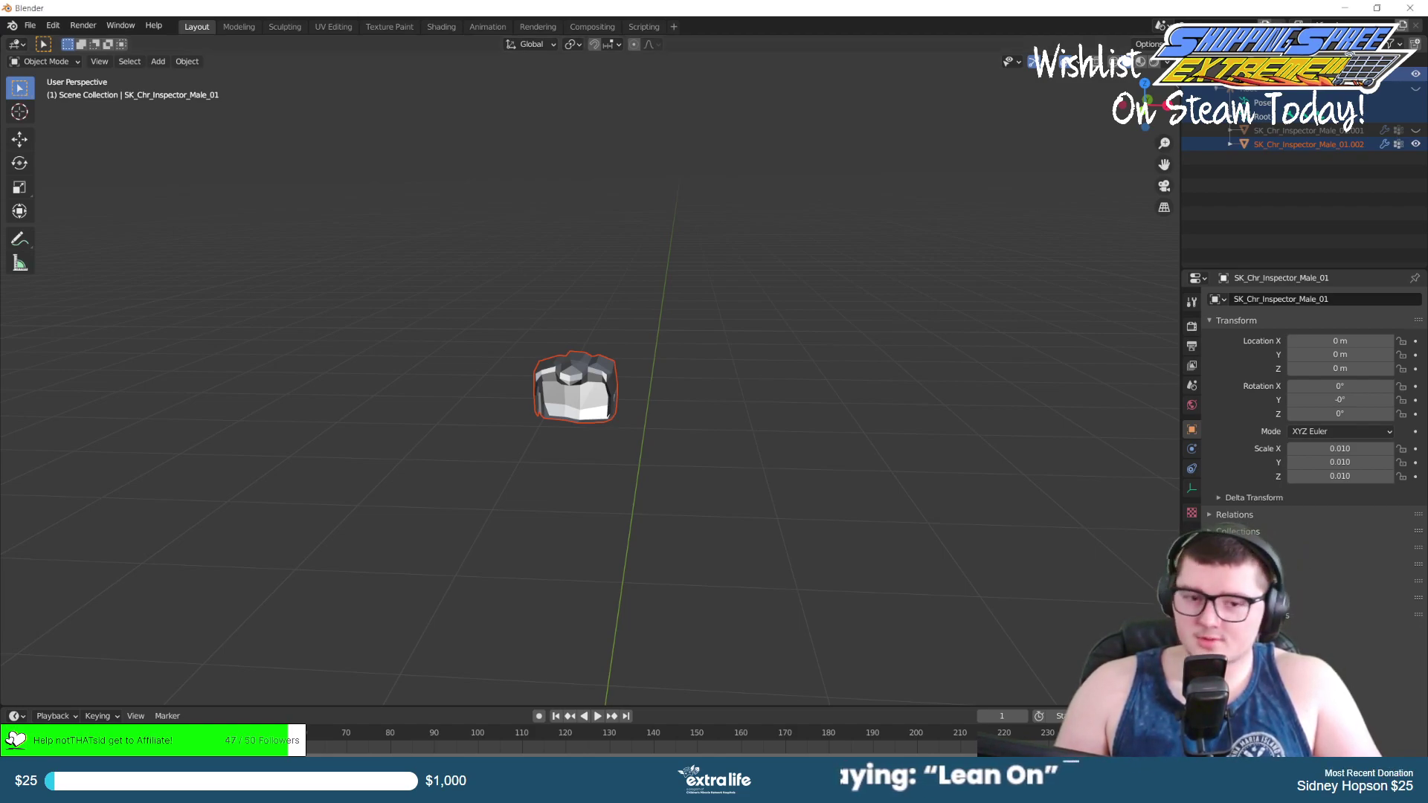
Switch to the Unreal Editor and open the Male folder under Content/Multiplayer/CharacterCustomization.
left_click(841, 787)
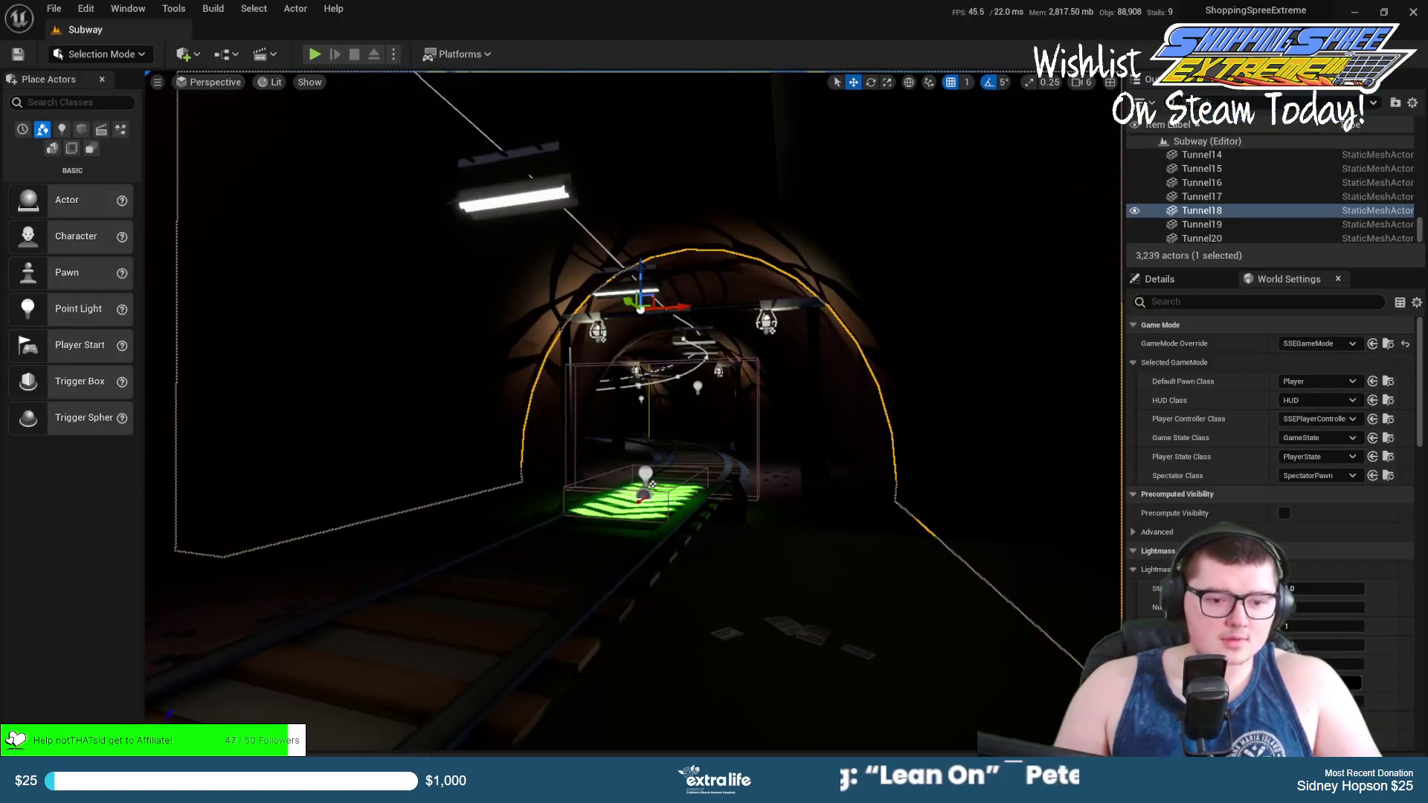
left_click(51, 762)
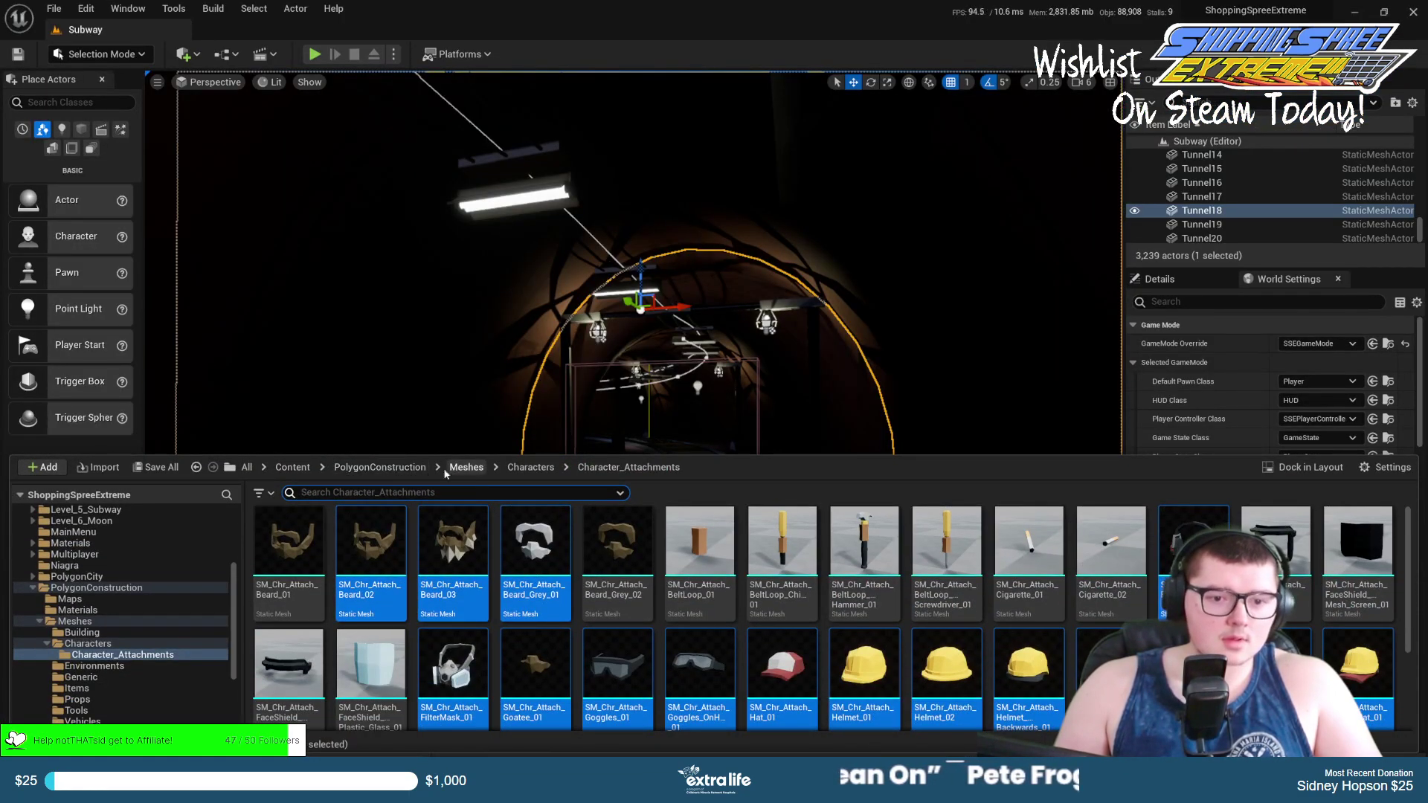
left_click(291, 468)
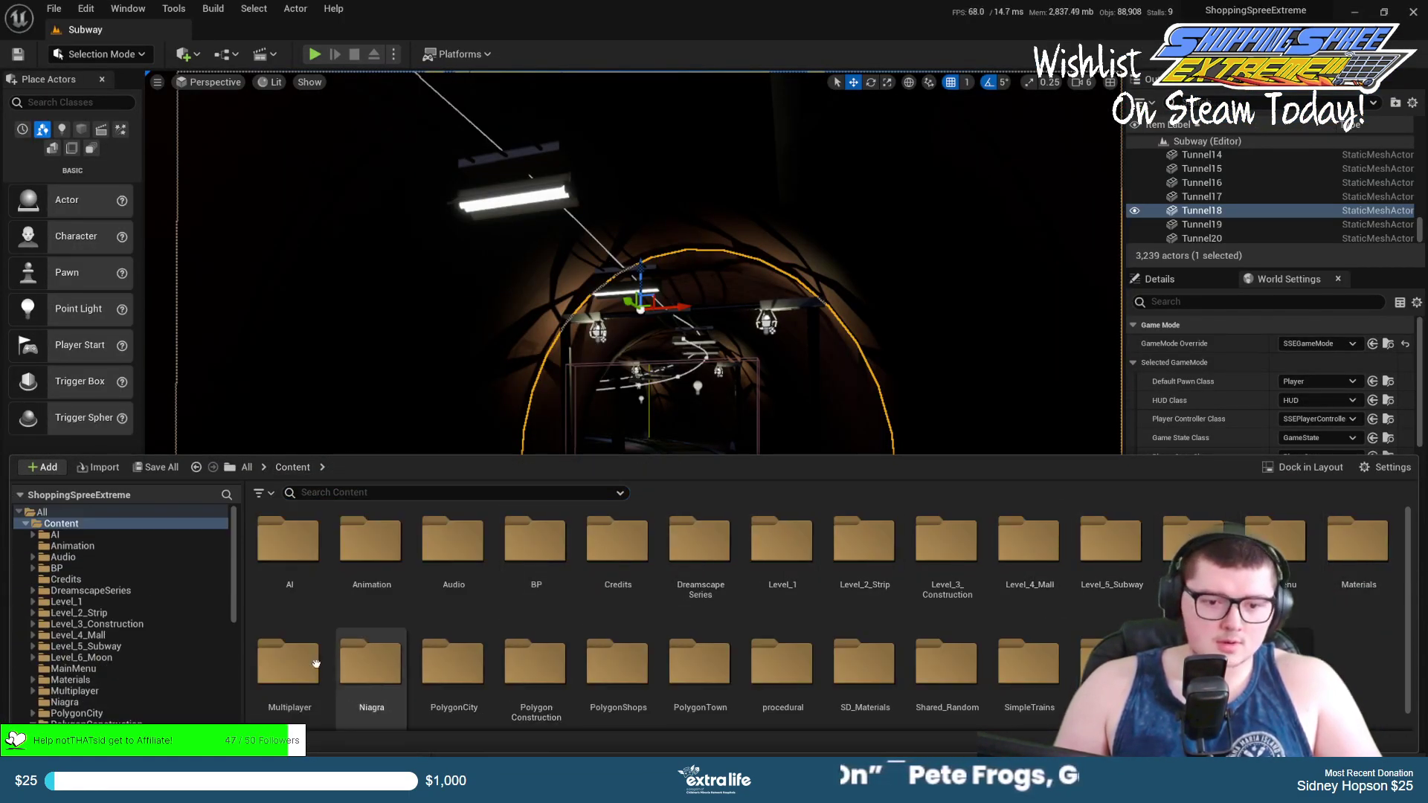
double_click(288, 666)
double_click(287, 554)
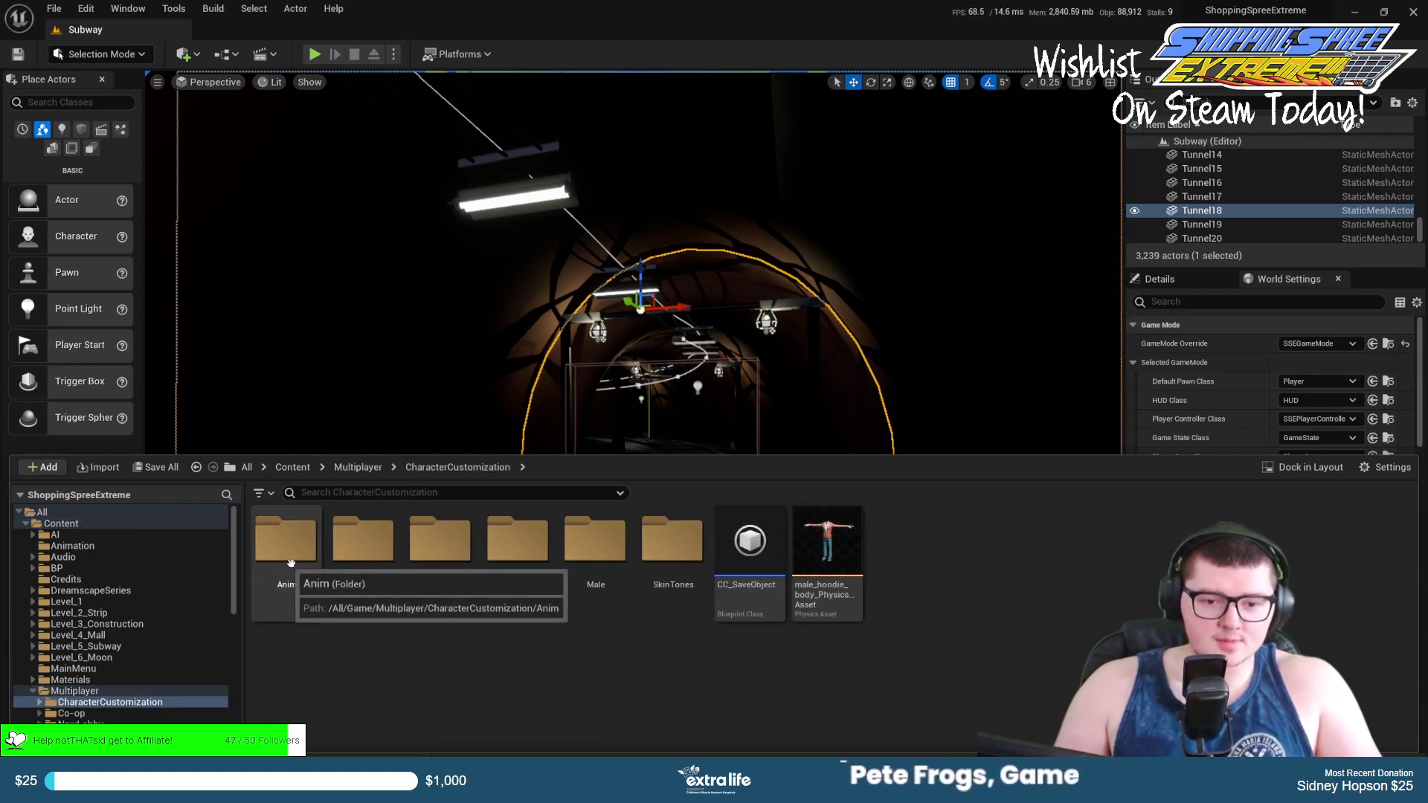
double_click(287, 554)
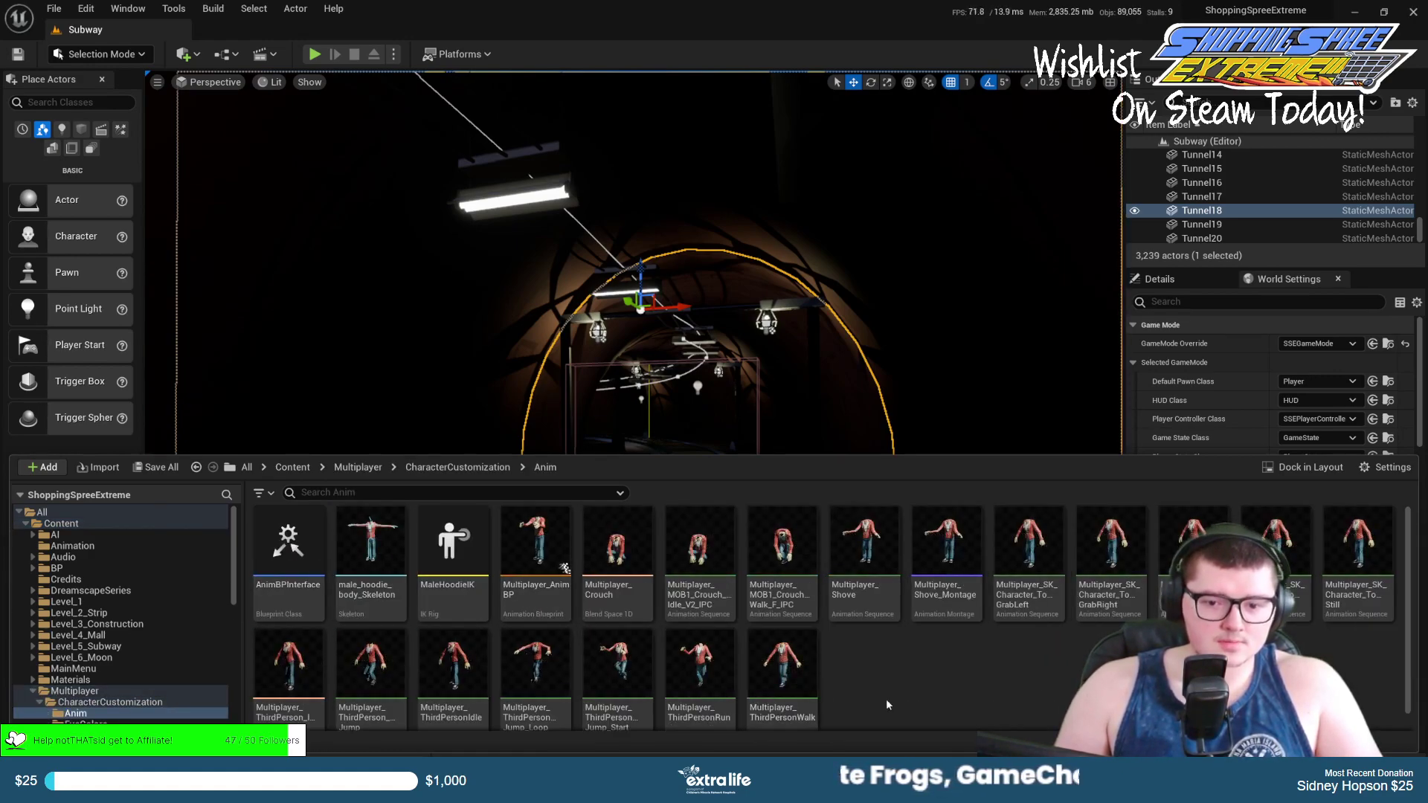
left_click(428, 470)
double_click(606, 584)
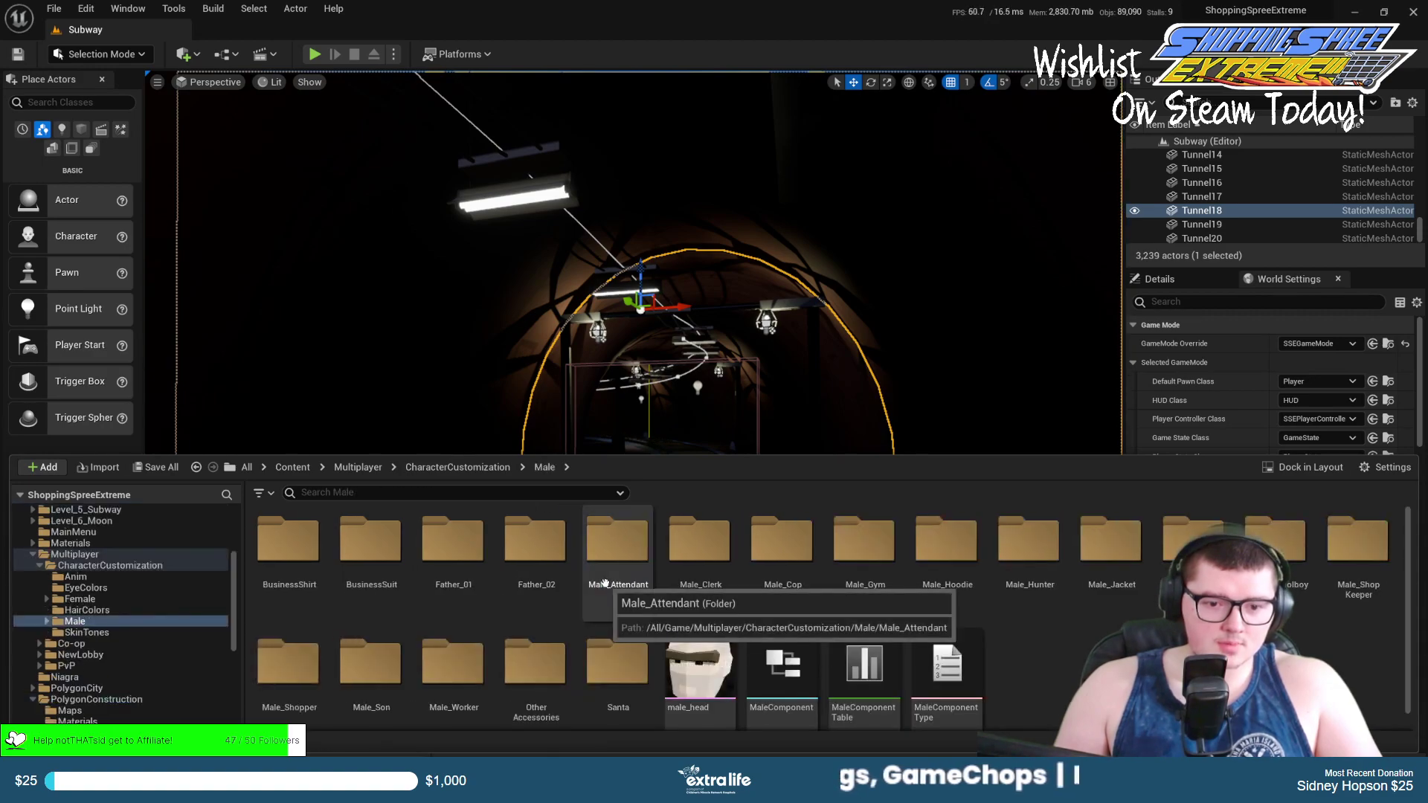
Create a new folder named Inspector inside the Male folder.
right_click(1107, 669)
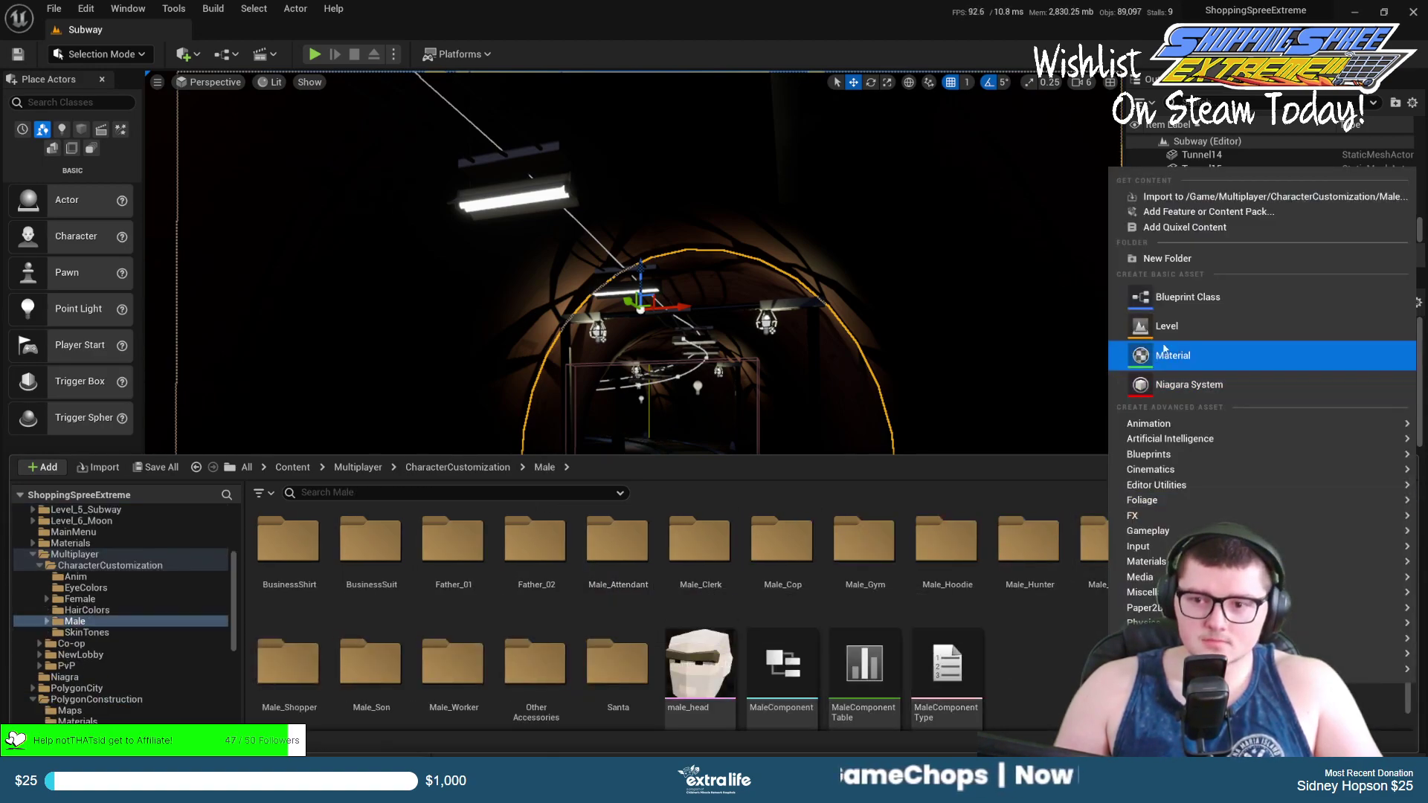
left_click(1166, 258)
type("Inspector")
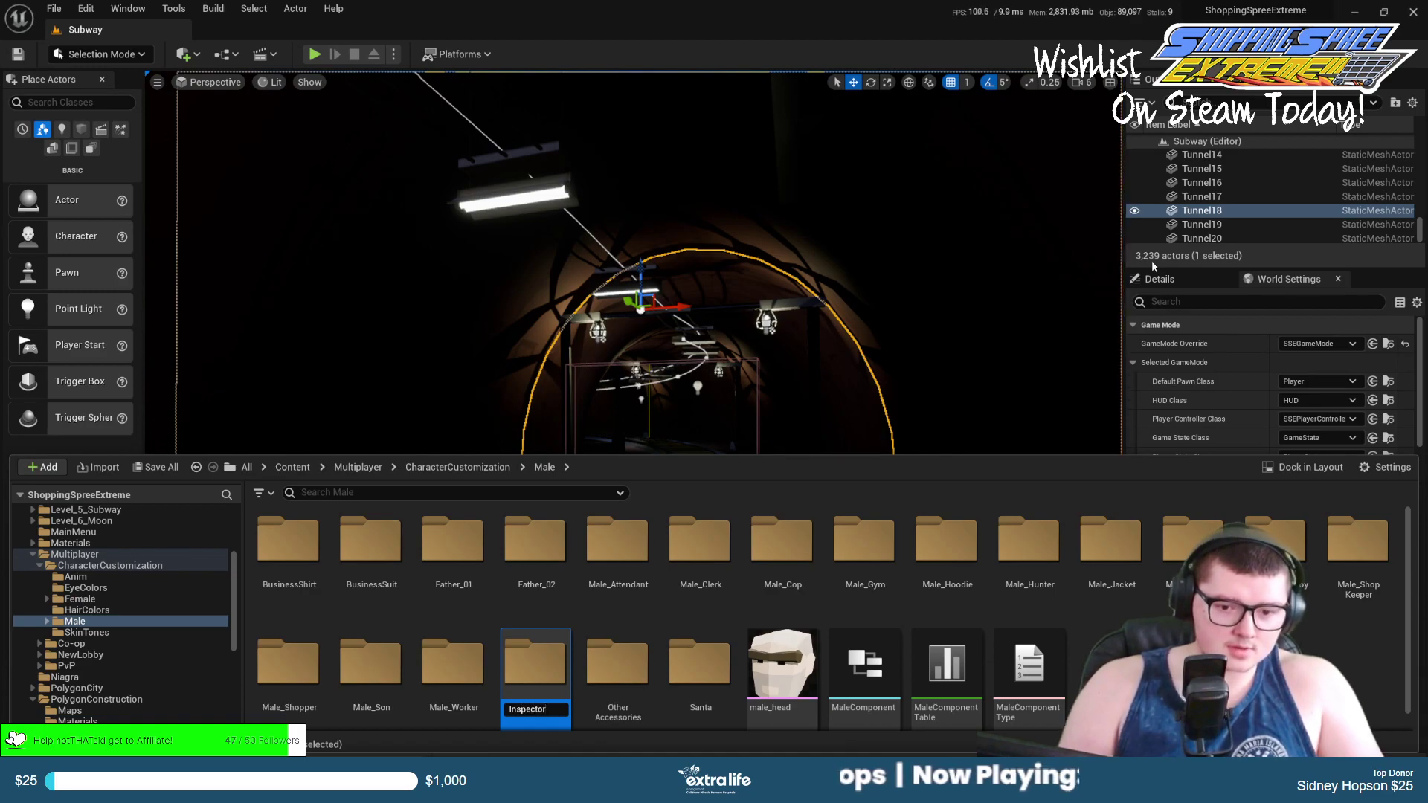
Open the new Inspector folder, start a static-mesh FBX import there and cancel it.
key("Return")
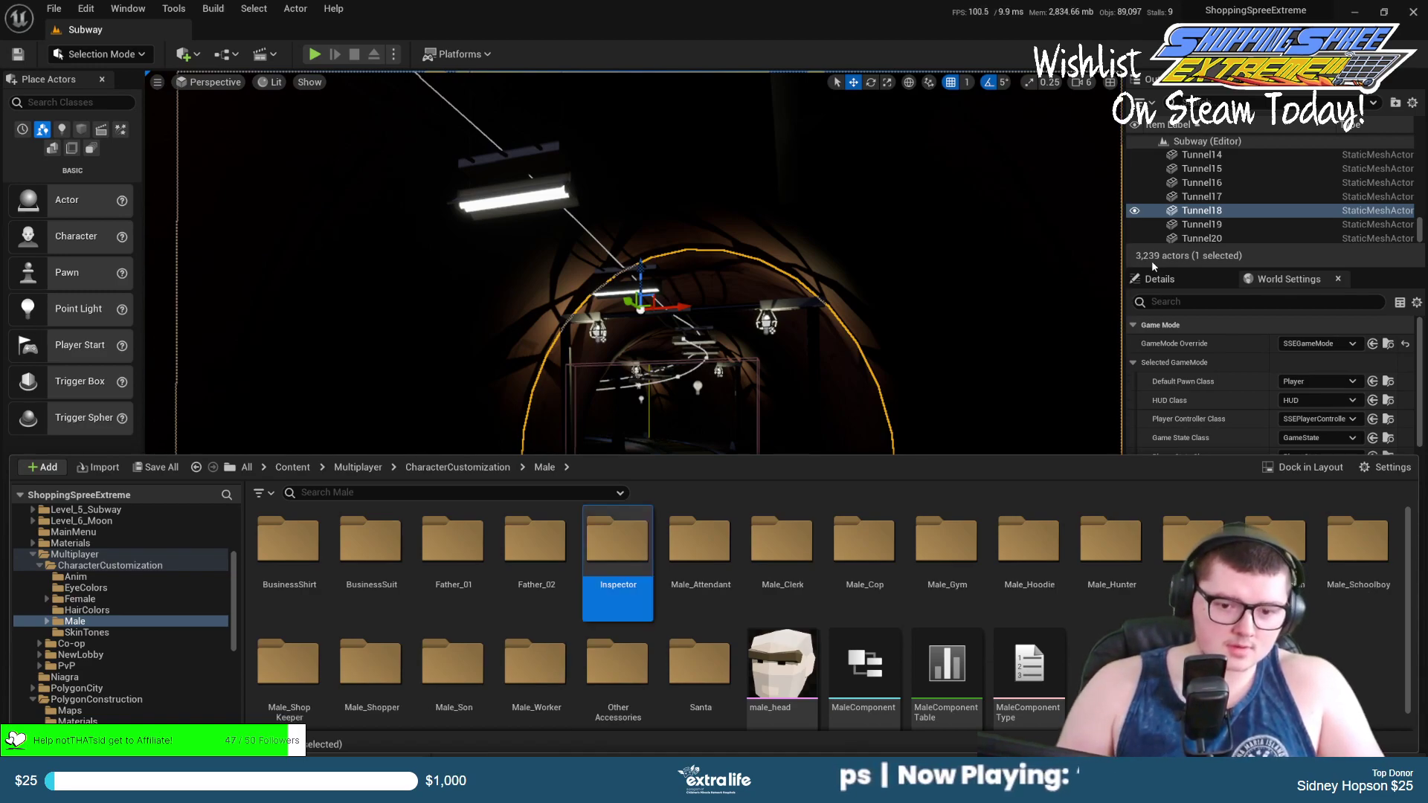
double_click(617, 539)
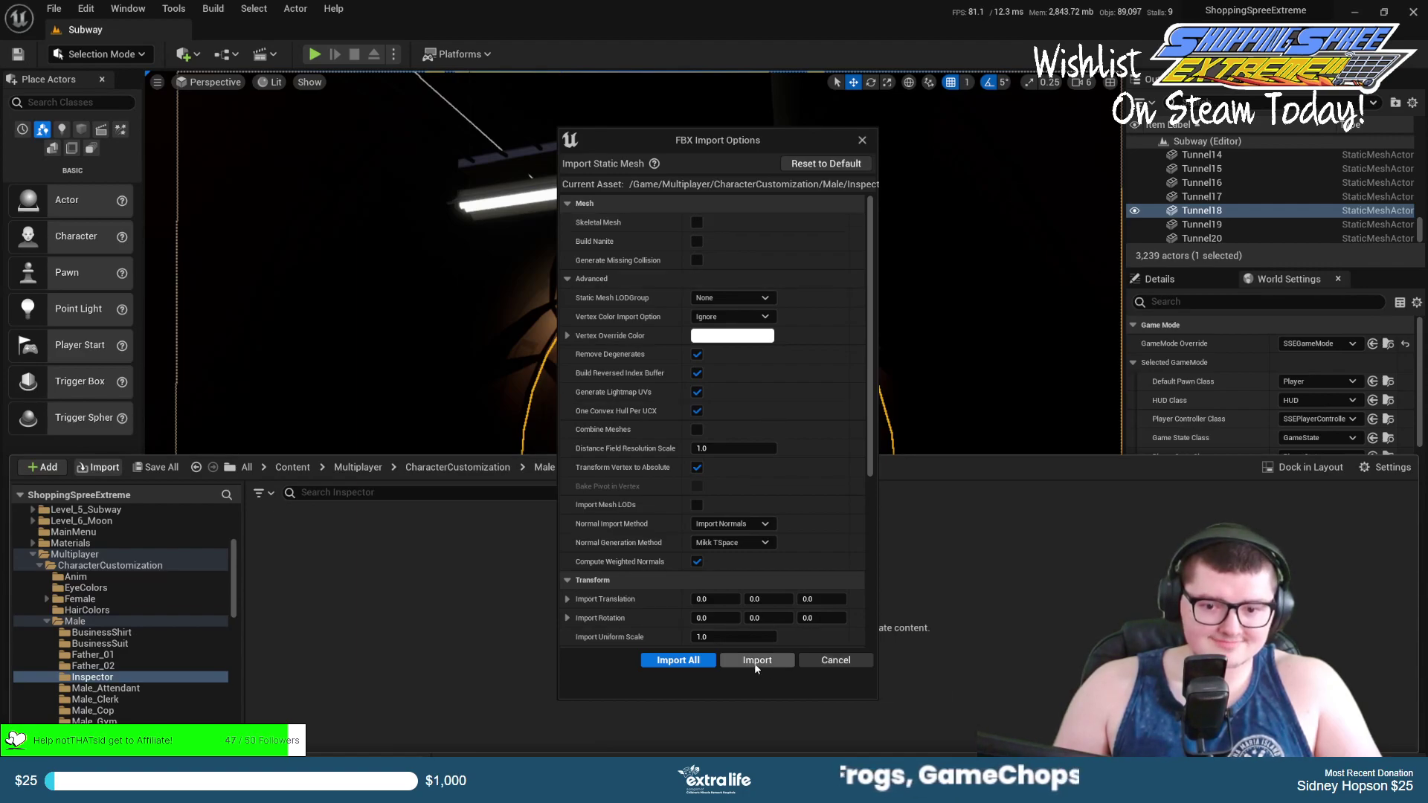
left_click(835, 660)
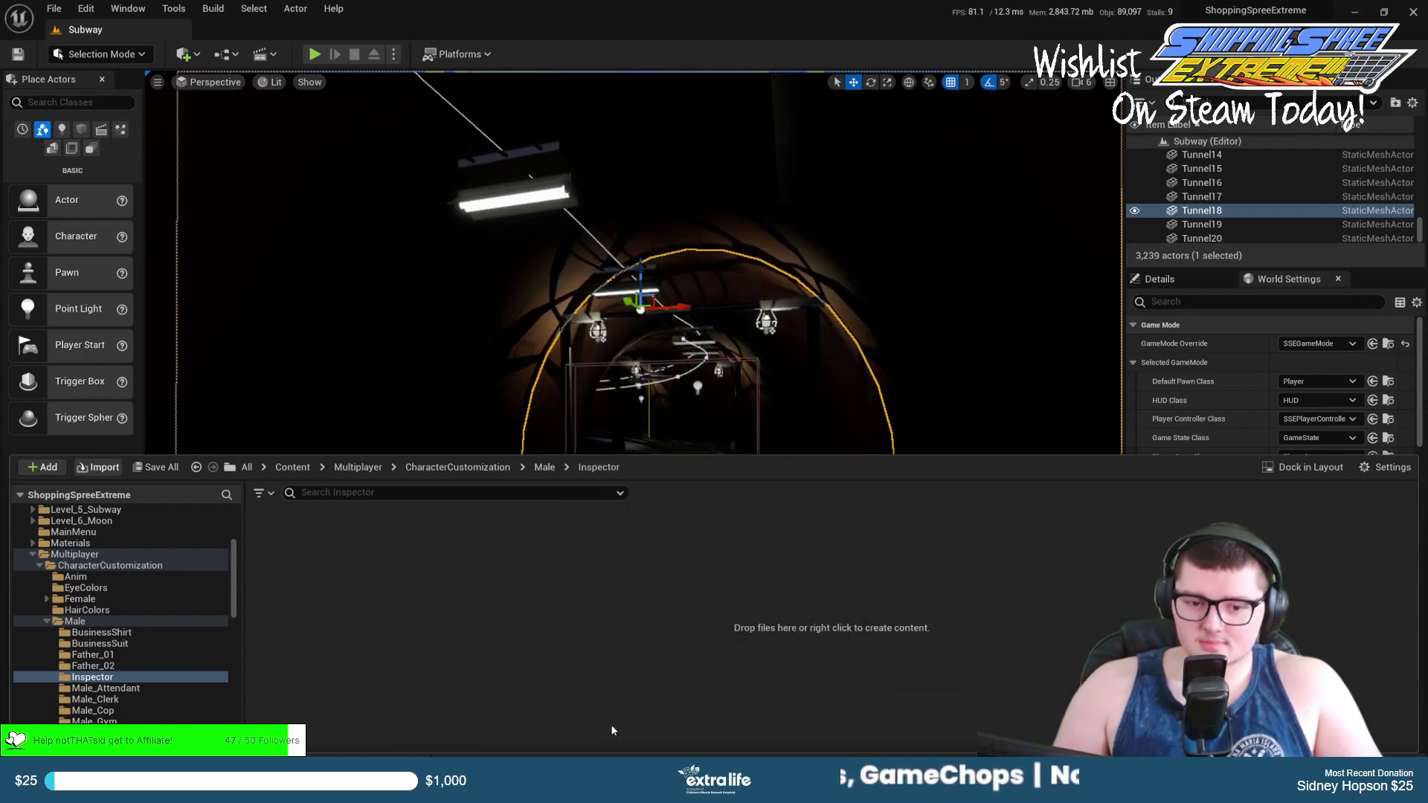
left_click(1412, 13)
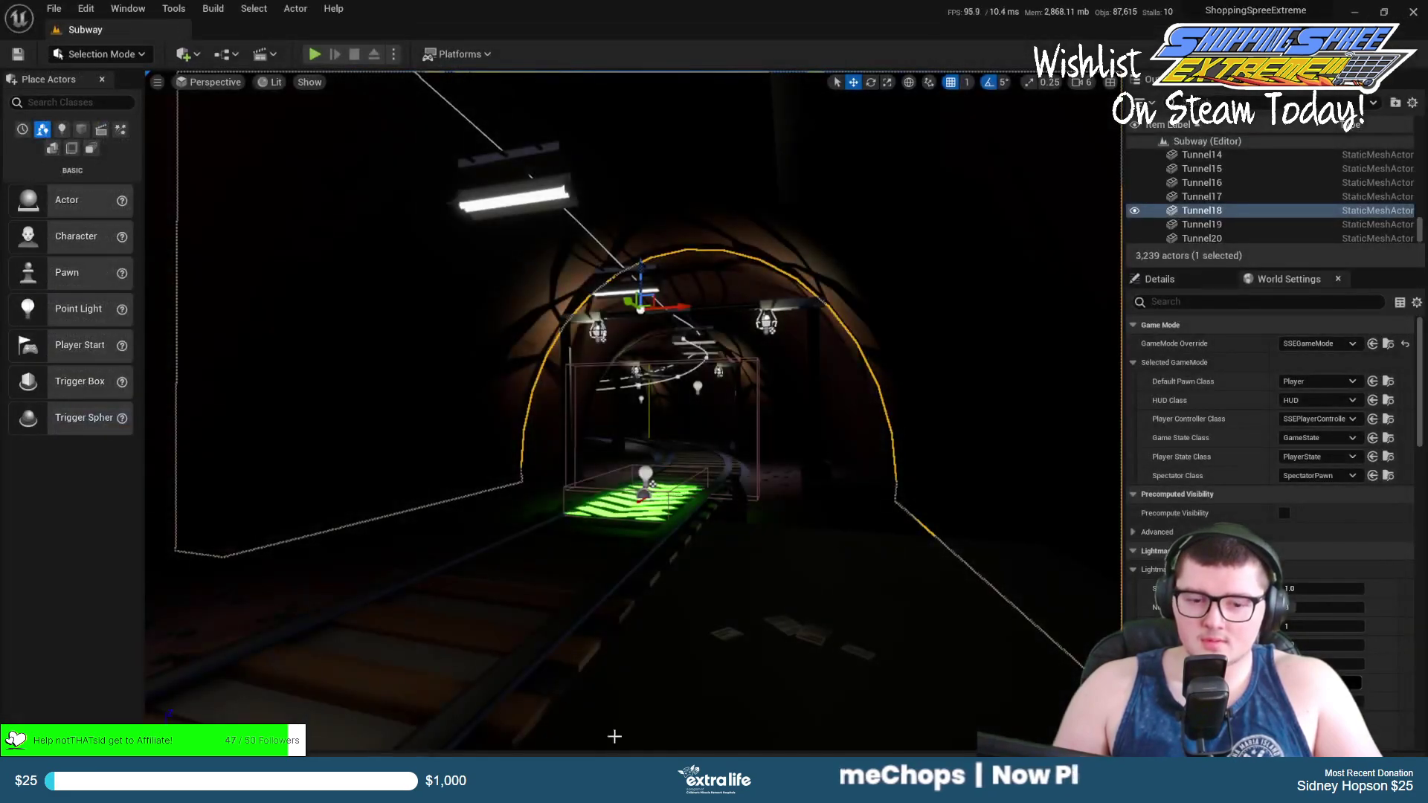
Switch to Blender, unhide the inspector's armature, and select it together with the hair mesh SK_Chr_Inspector_Male_01.002.
key("alt+Tab")
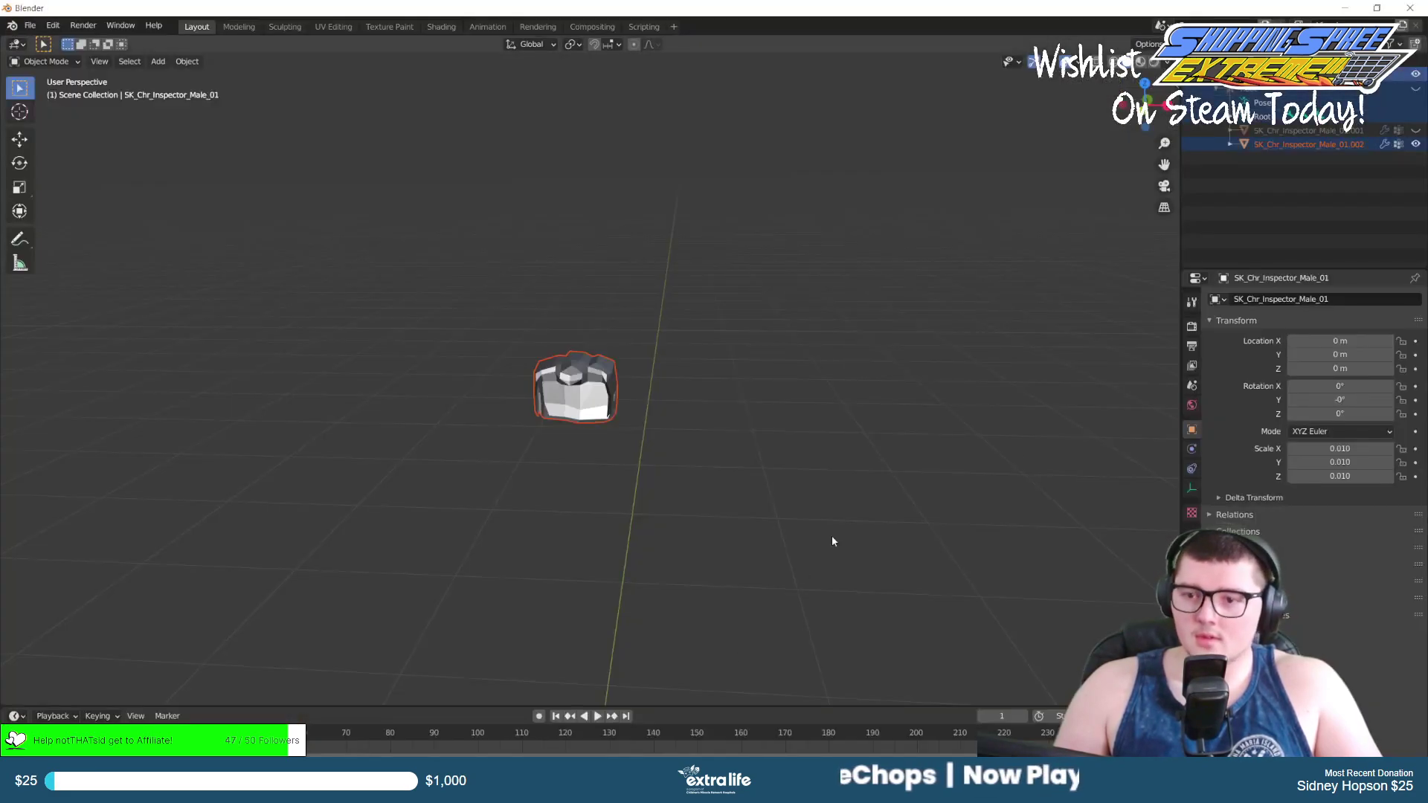
left_click(1278, 145)
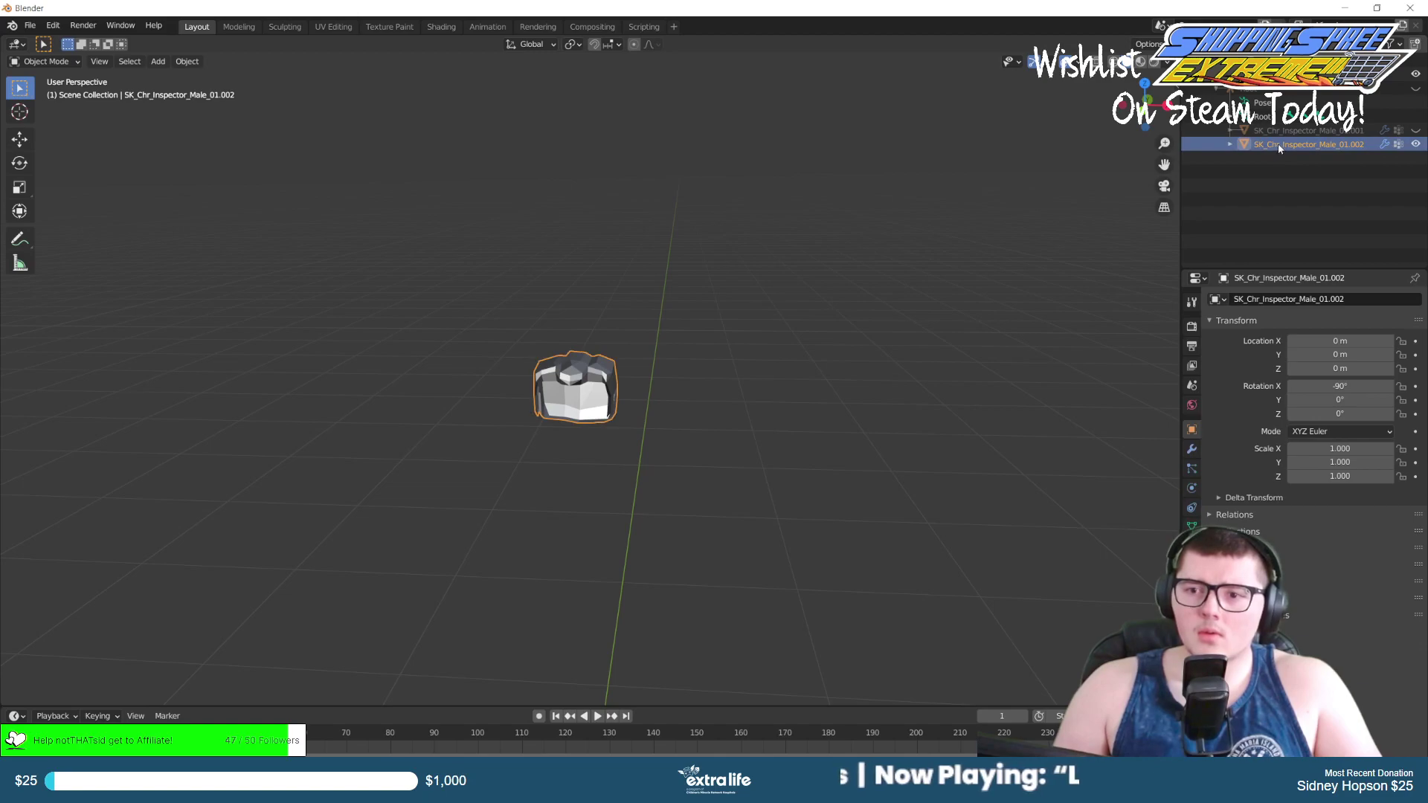
left_click(1415, 88)
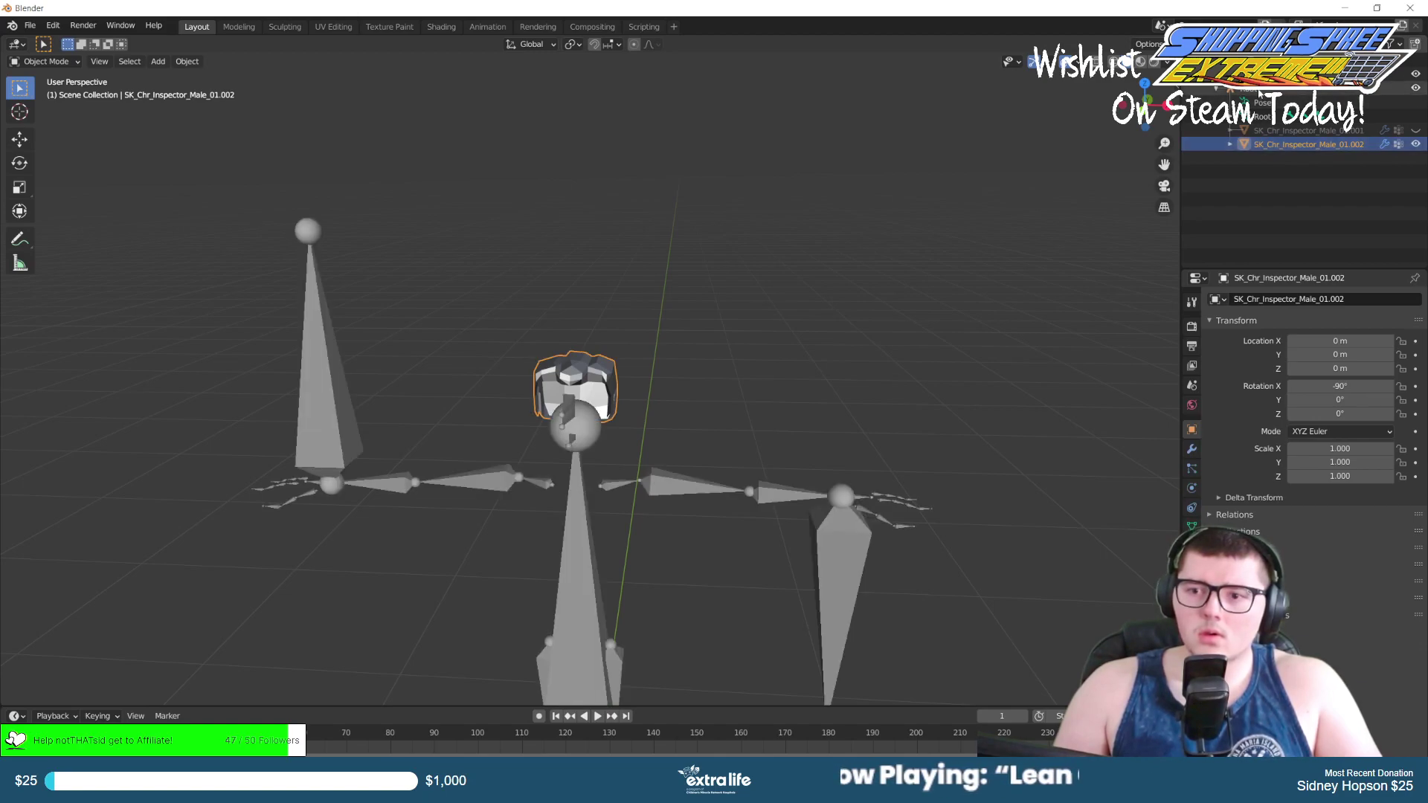
left_click(1257, 90)
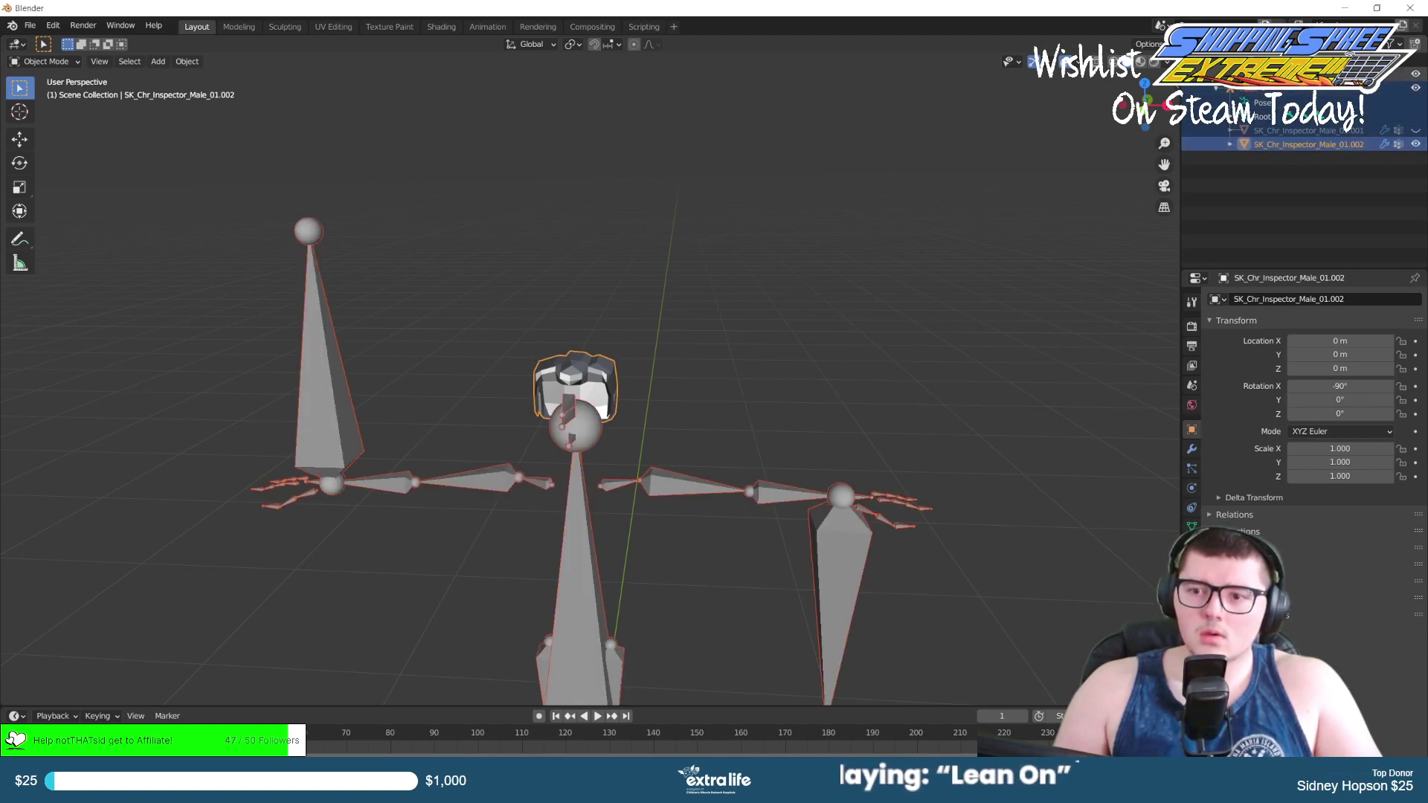
left_click(1281, 145)
left_click(1261, 76, "shift")
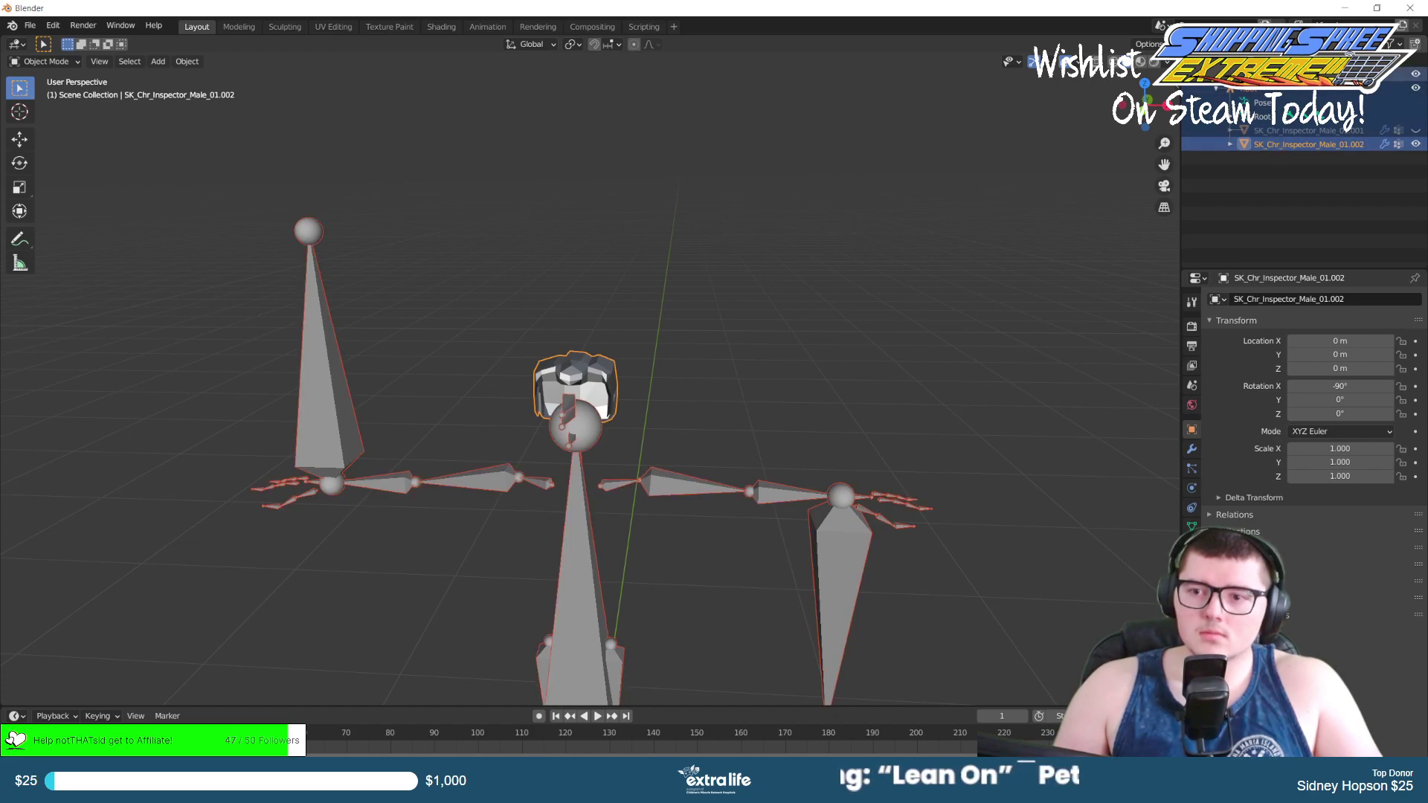
left_click(1266, 132, "ctrl")
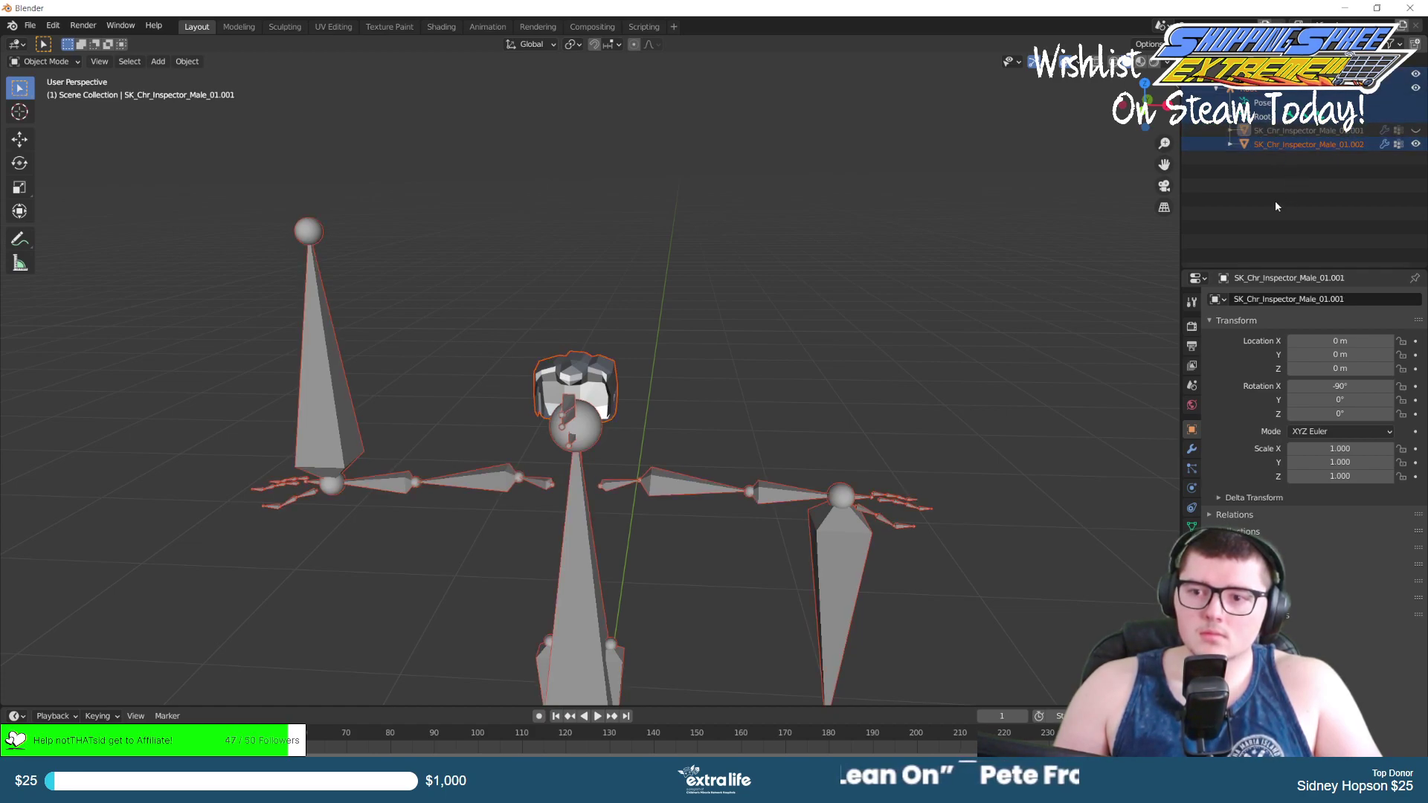
left_click(1282, 144)
left_click(1256, 74, "shift")
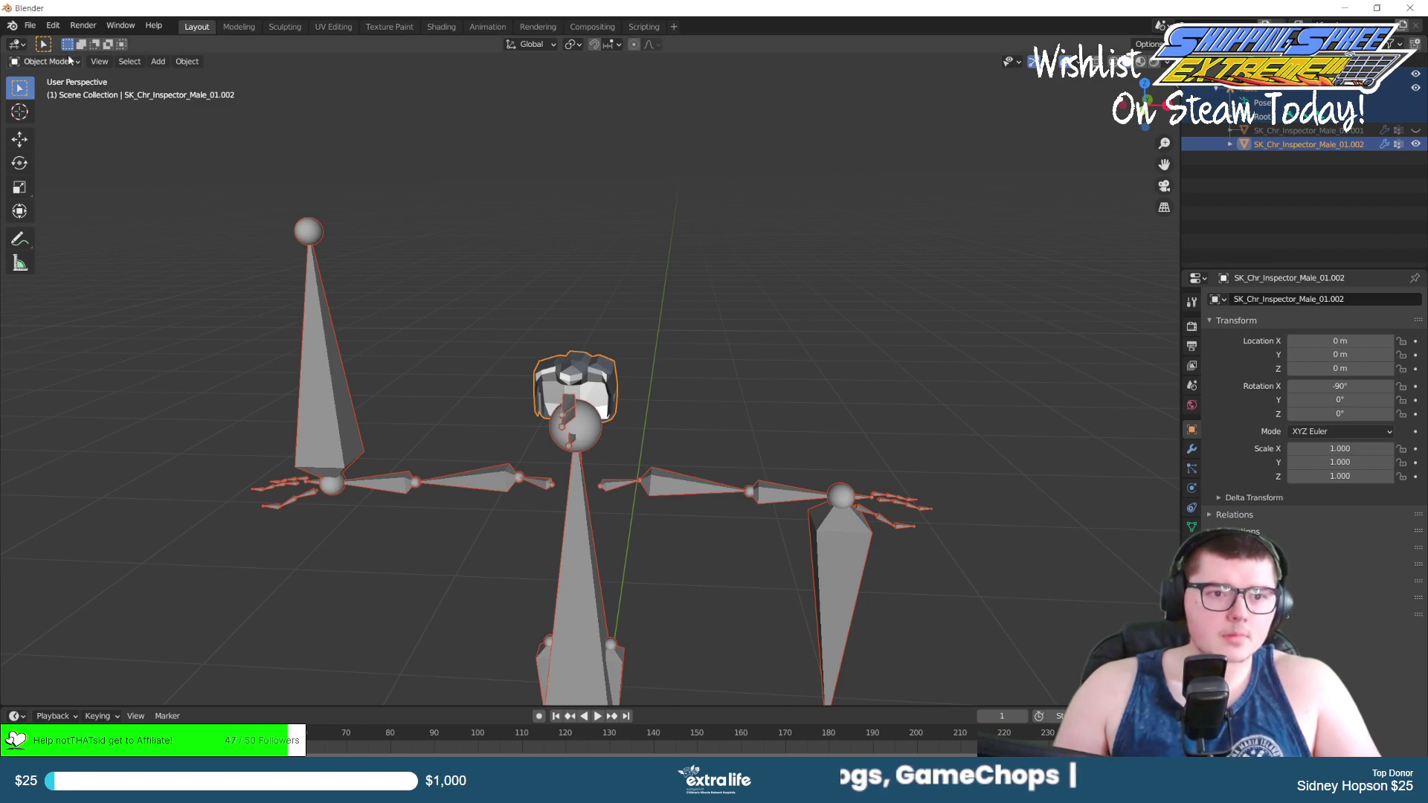
Export the selected armature and hair mesh as FBX, overwriting Male_Inspector_Hair.fbx in the Construction folder.
left_click(29, 26)
mouse_move(72, 231)
left_click(186, 313)
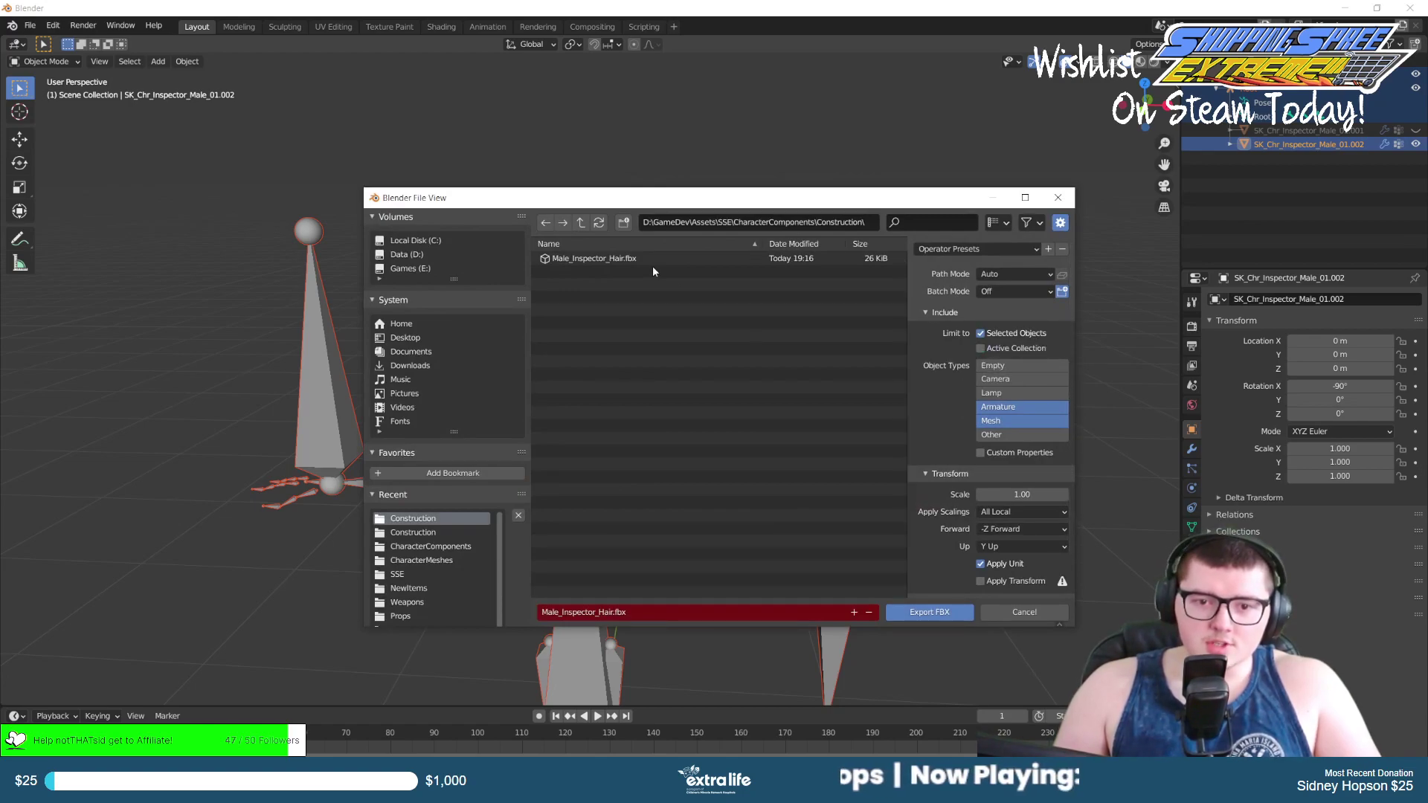
scroll(958, 438, "down", 2)
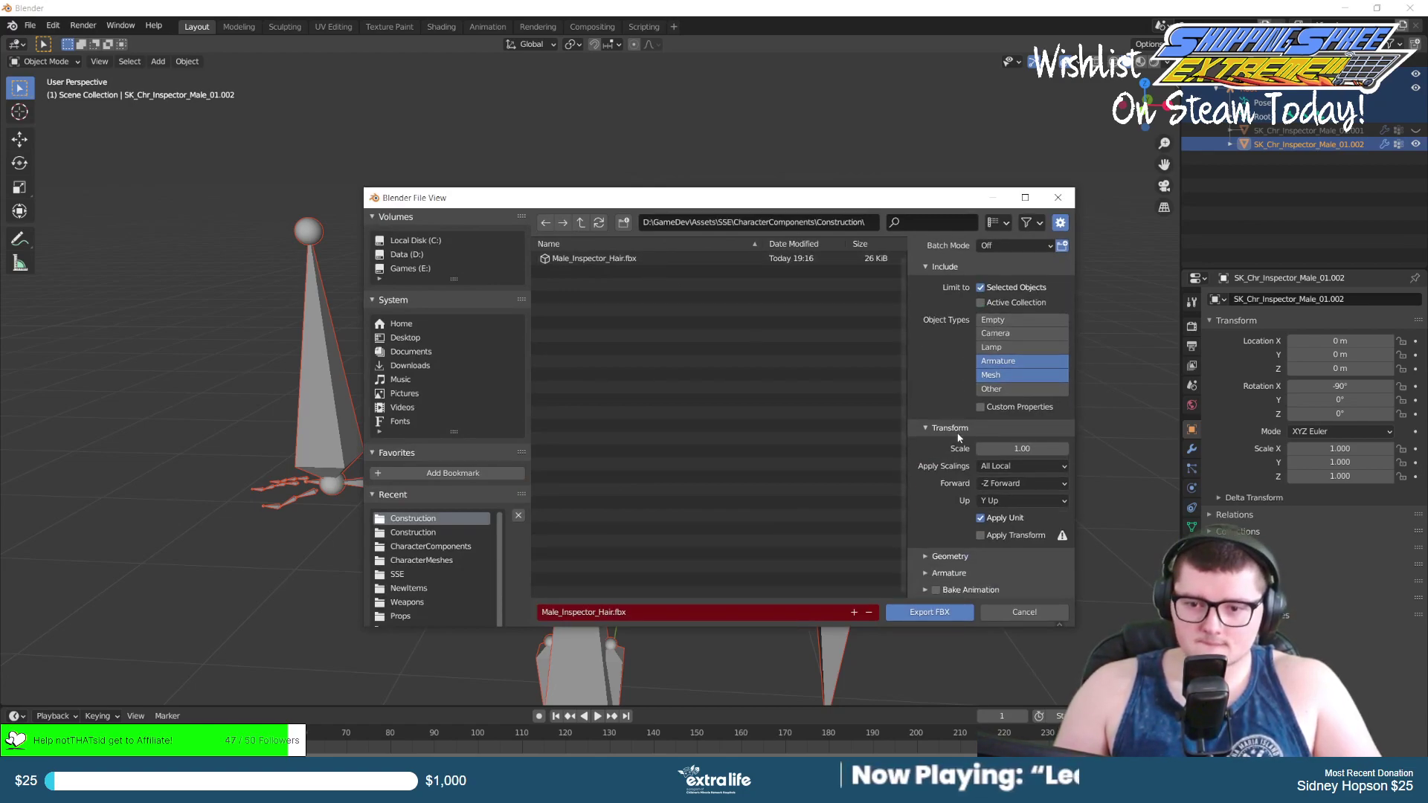
scroll(949, 537, "down", 4)
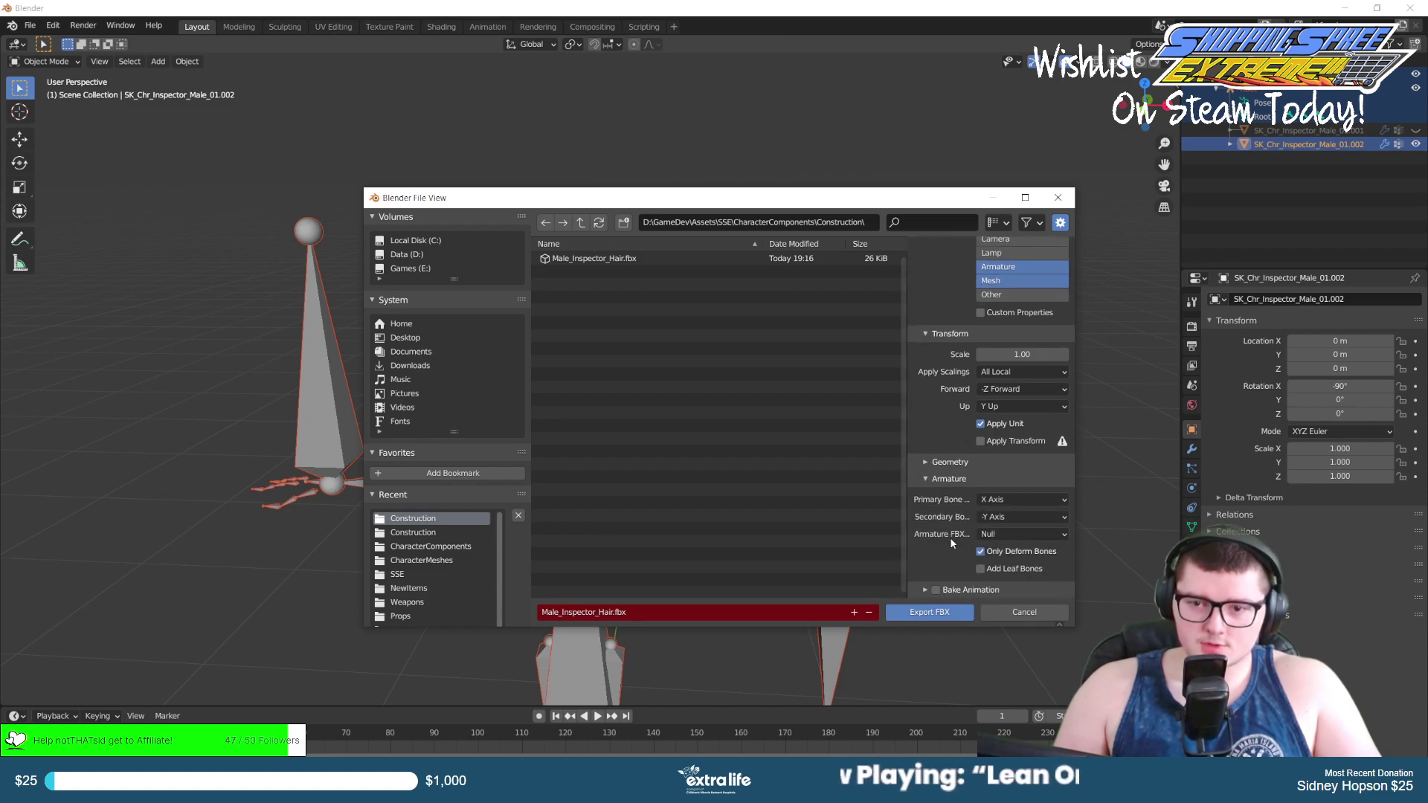
scroll(948, 537, "up", 6)
left_click(593, 258)
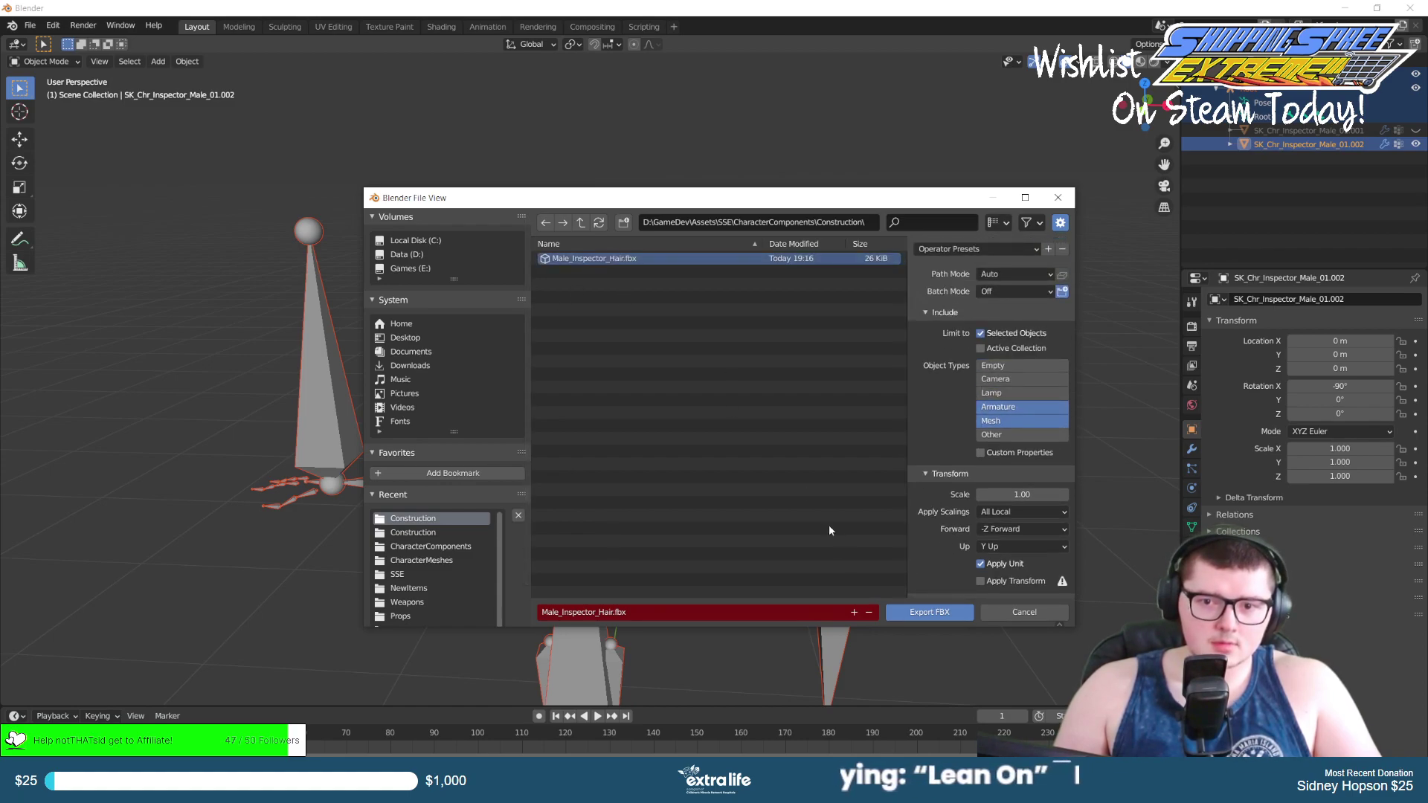
left_click(924, 613)
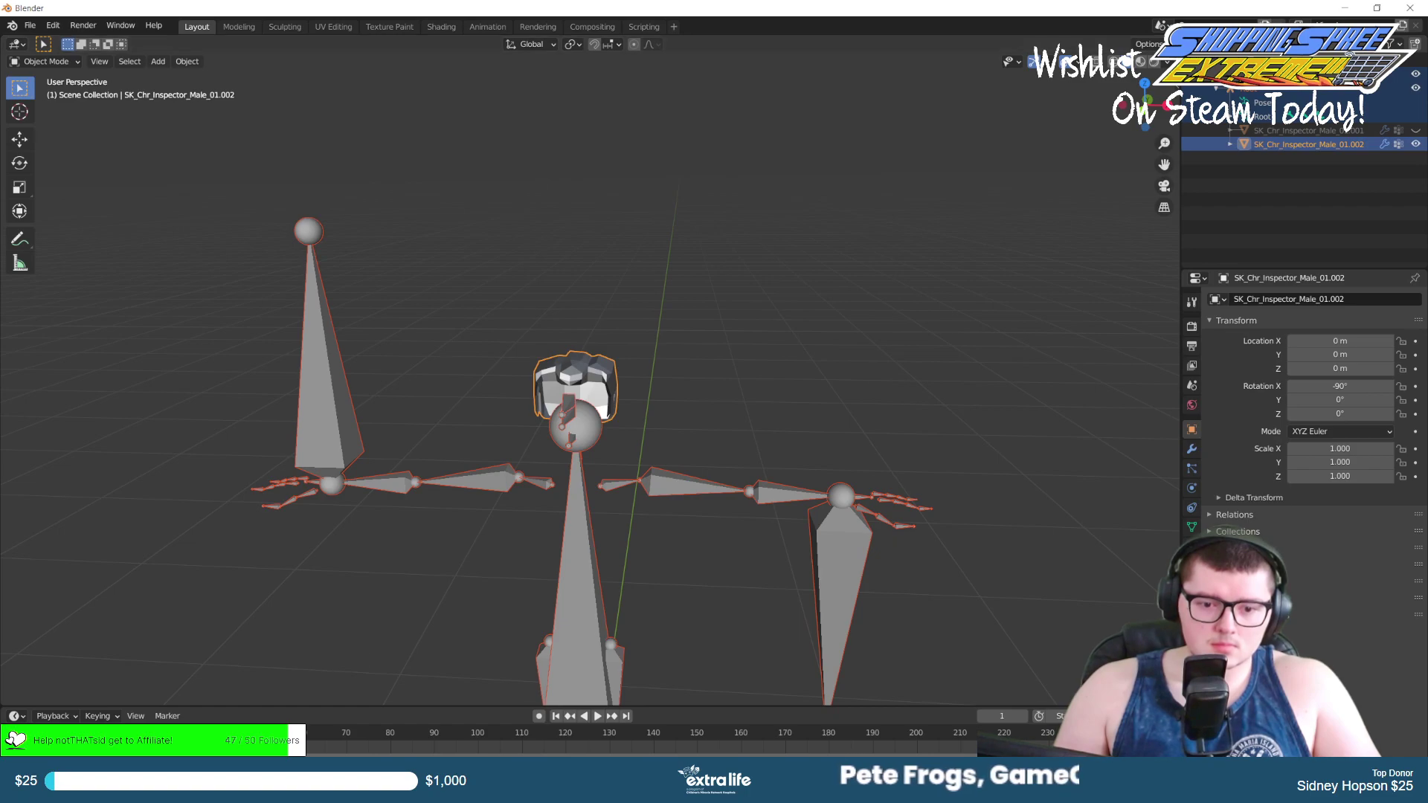
Switch to Unreal and import the hair FBX into Inspector as a skeletal mesh with male_hoodie_body_Skeleton and the male_hoodie_body physics asset.
key("alt+Tab")
key("ctrl+space")
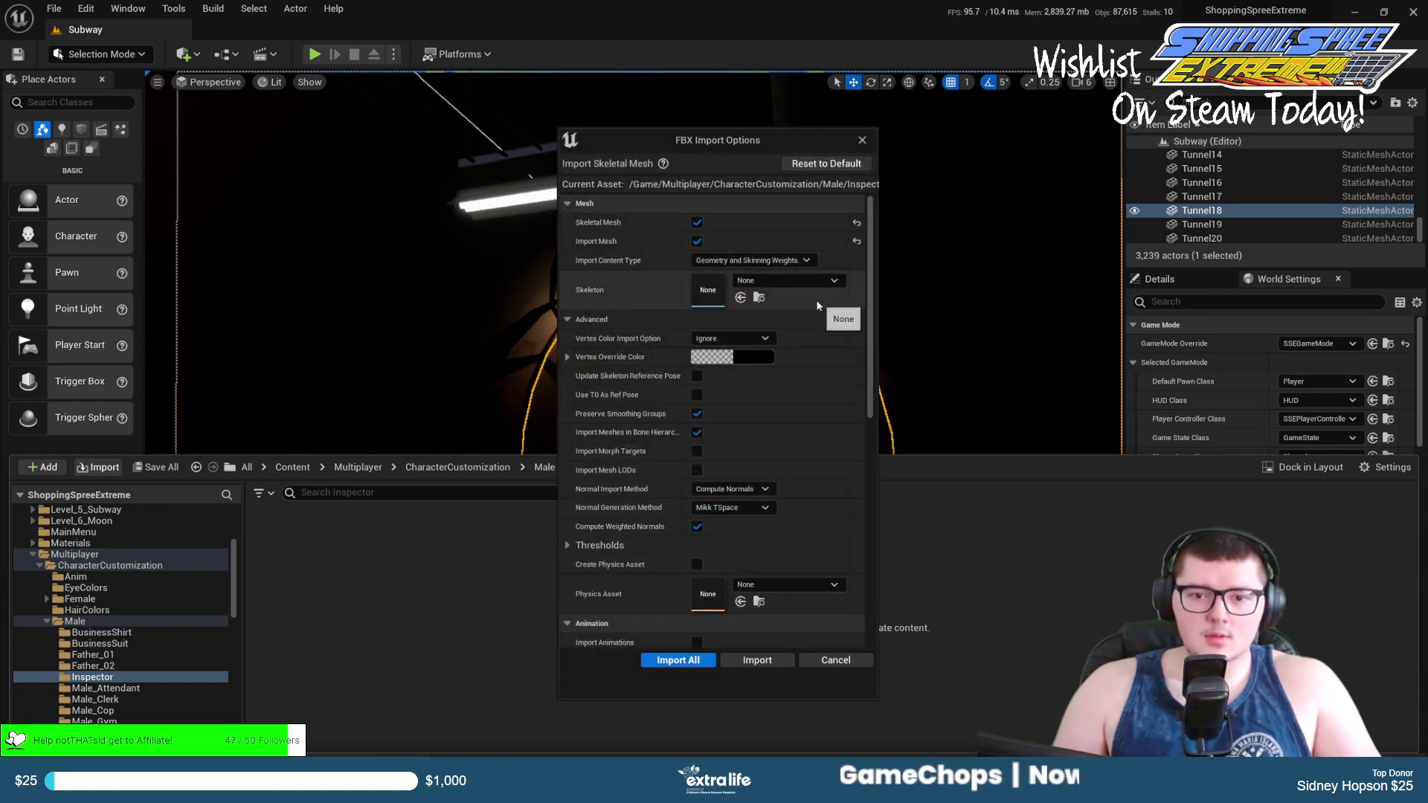
left_click(775, 286)
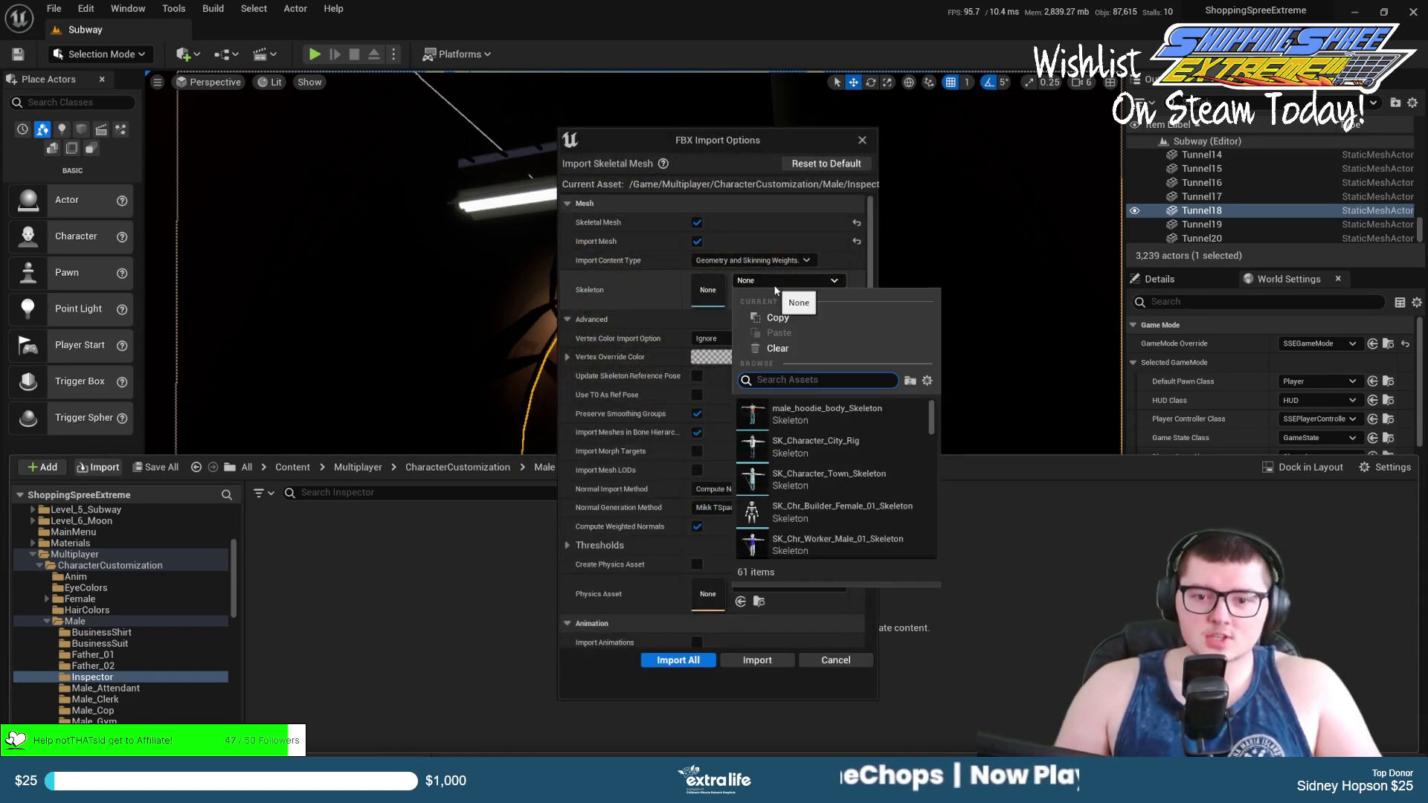
left_click(833, 415)
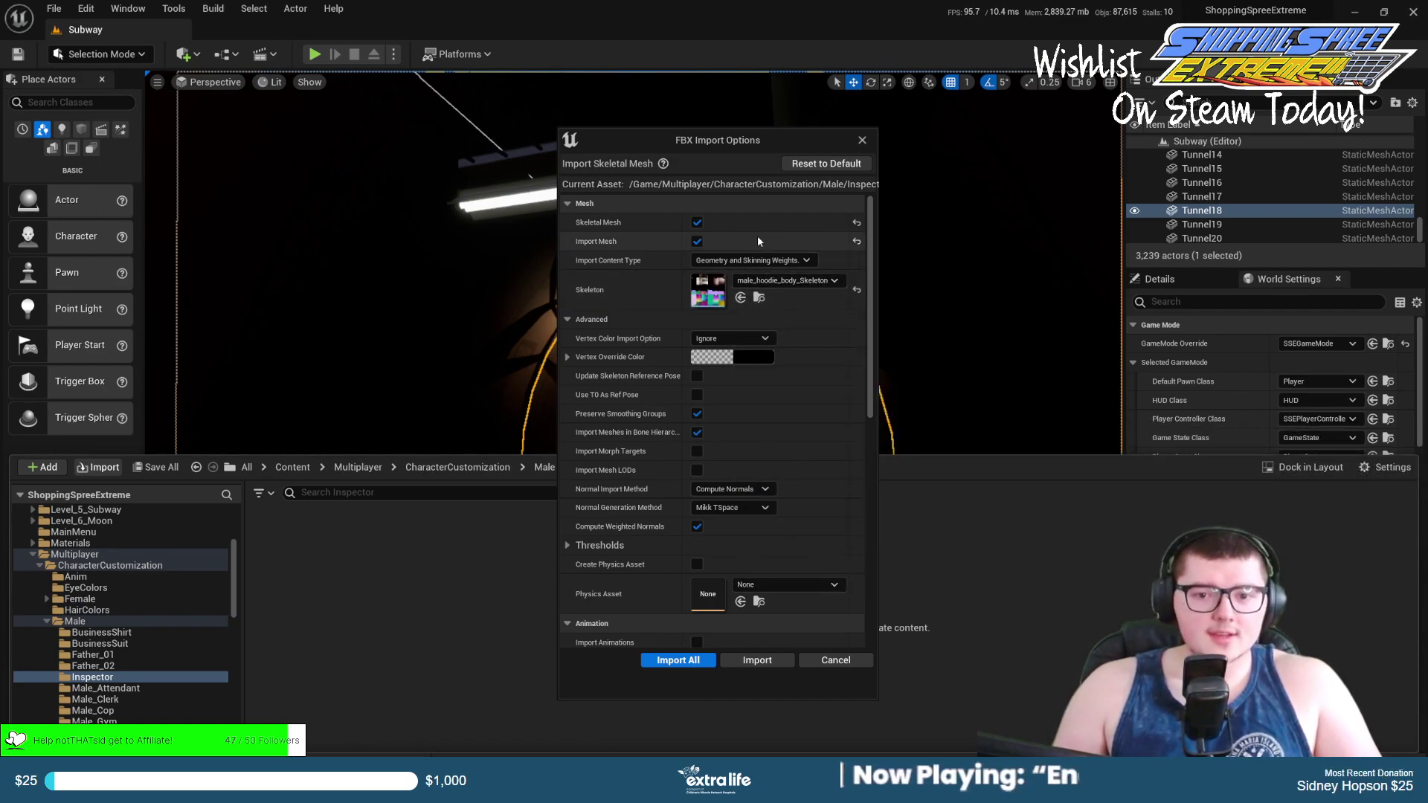
left_click(774, 584)
left_click(810, 403)
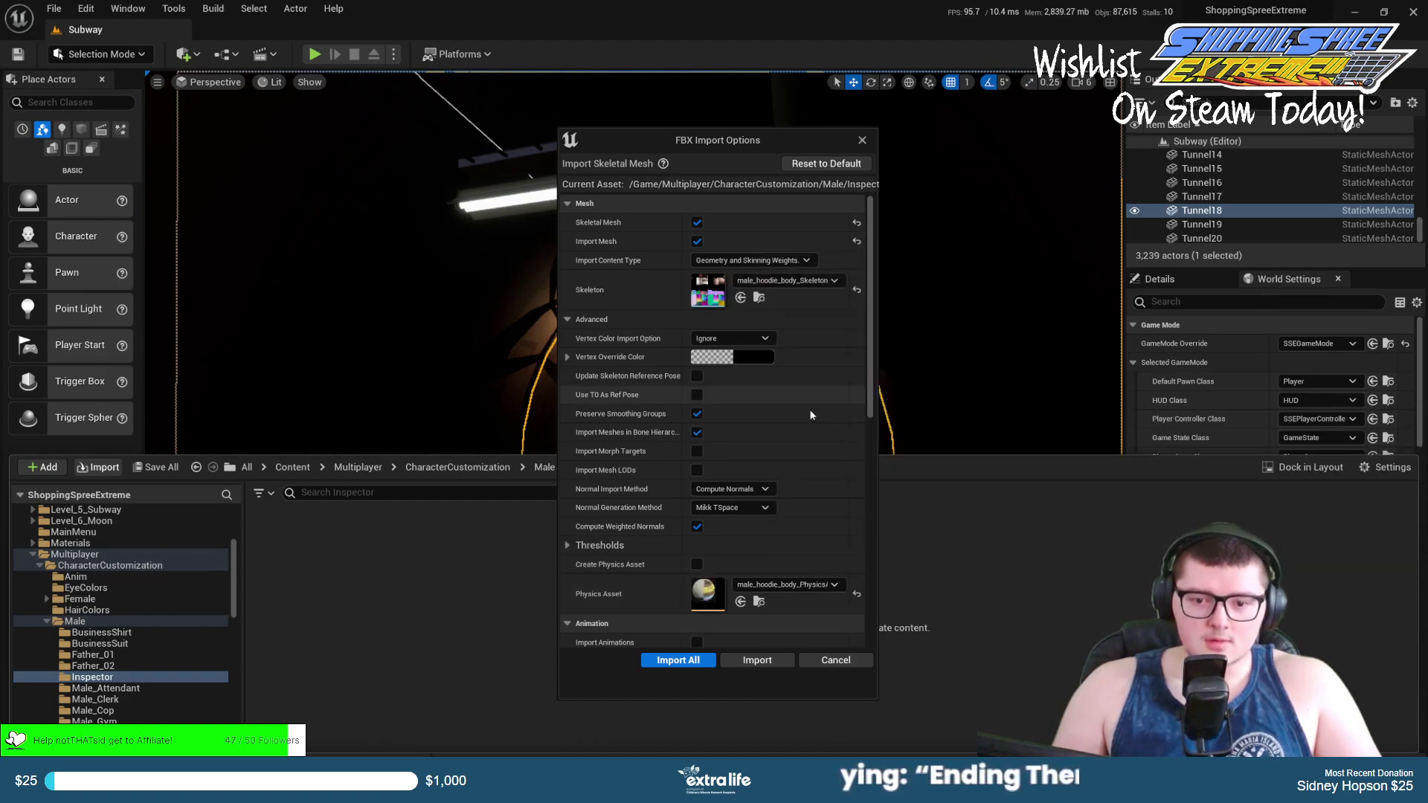
scroll(703, 426, "down", 5)
scroll(705, 467, "down", 3)
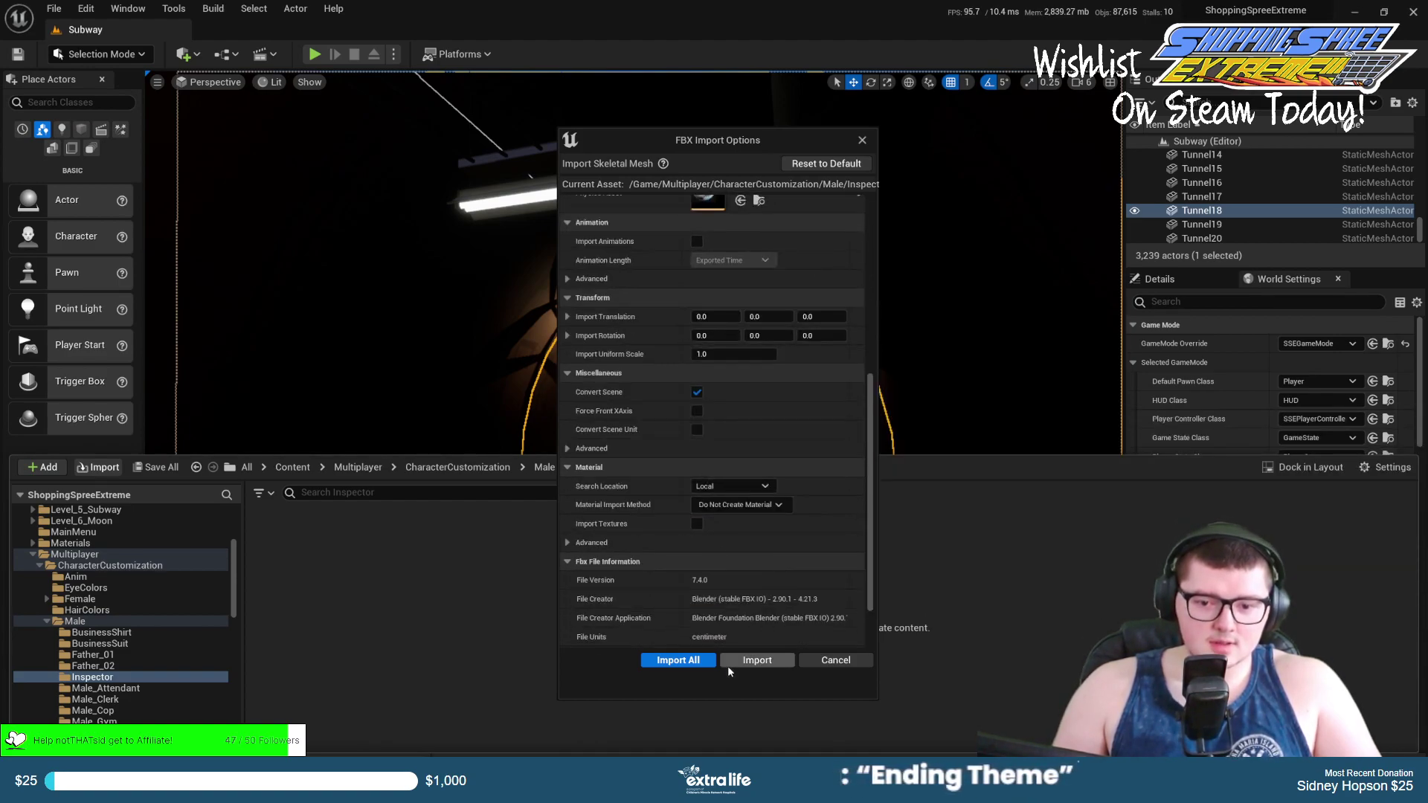
left_click(733, 665)
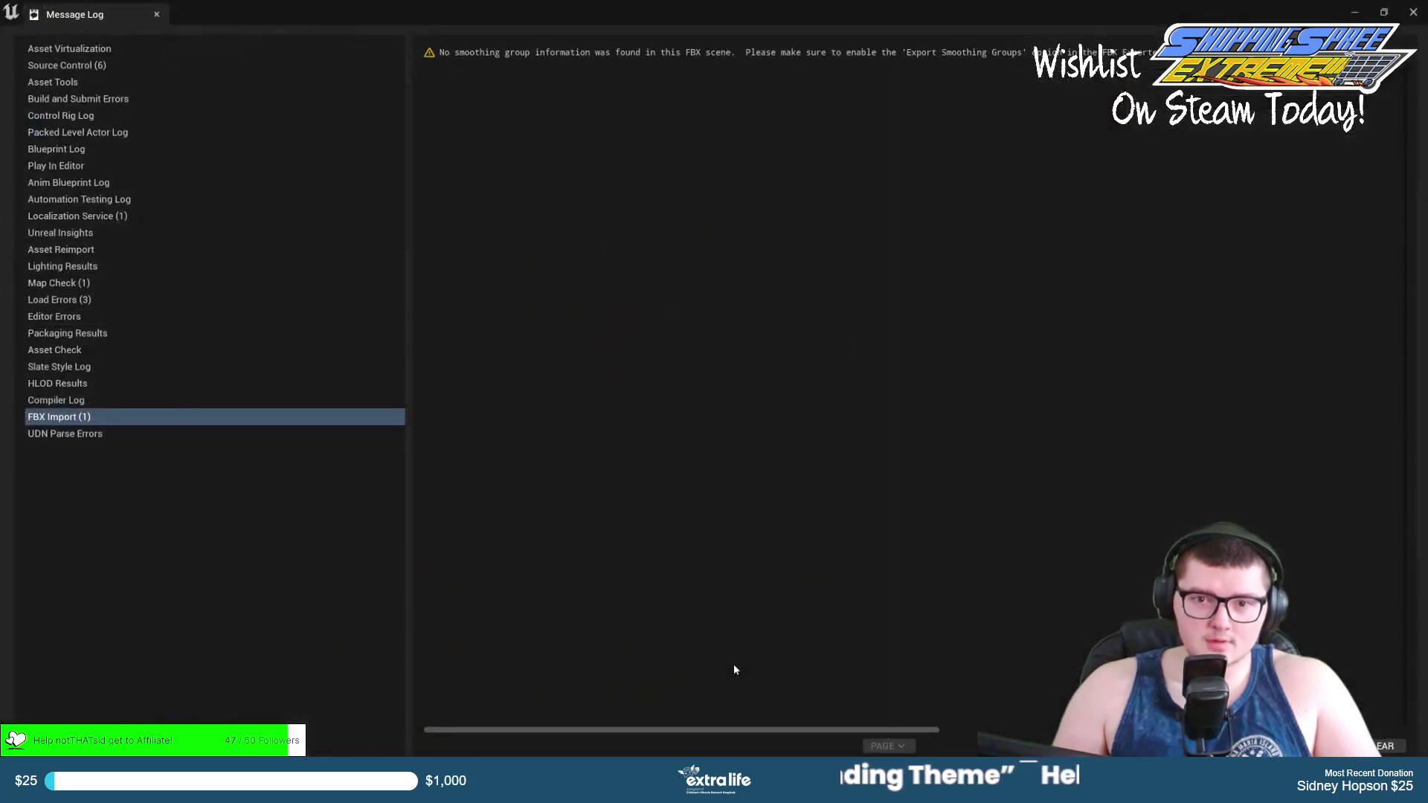
left_click(1412, 13)
Preview the imported Male_Inspector_Hair mesh with the Multiplayer_Crouch animation, then save and close it.
key("ctrl+space")
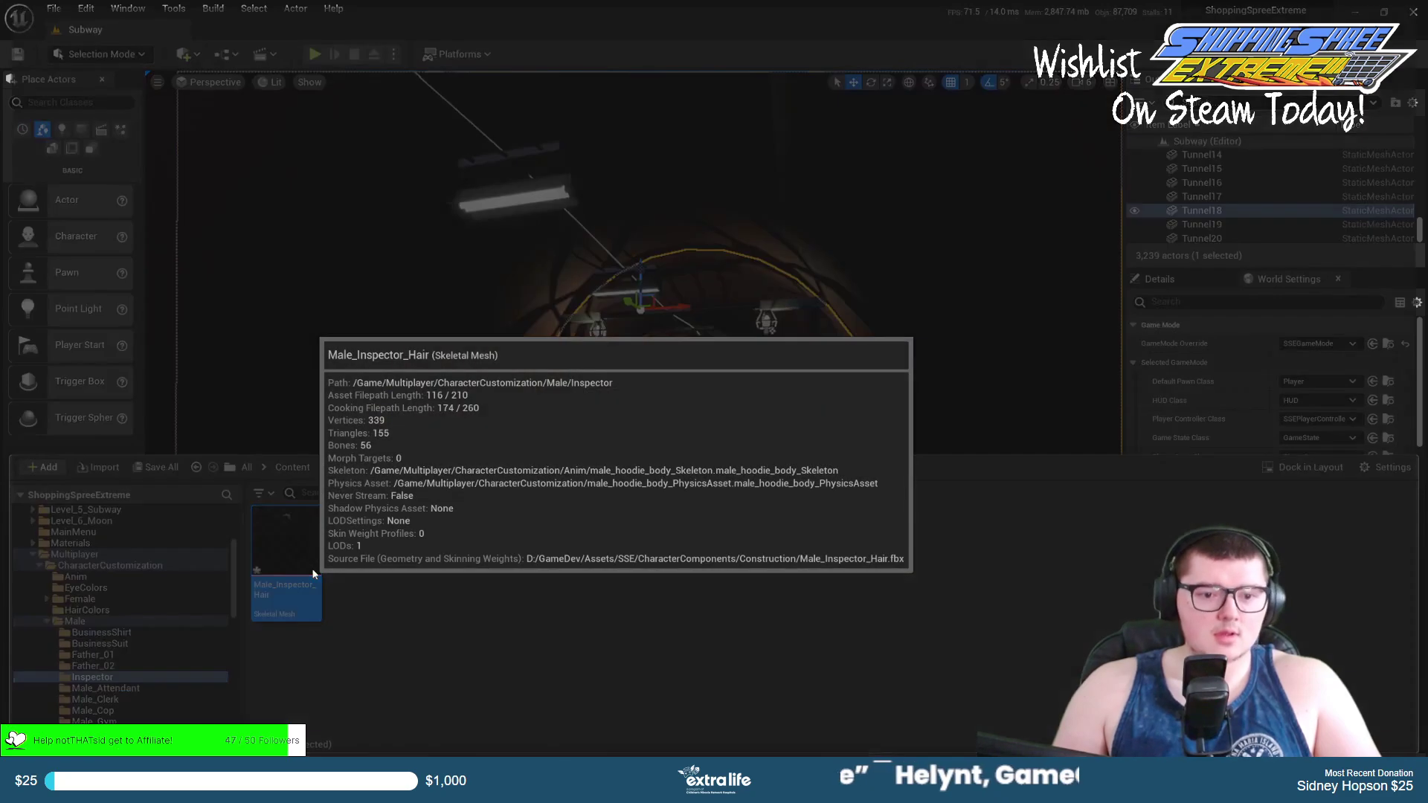
double_click(286, 554)
right_click_drag(853, 154, 847, 157)
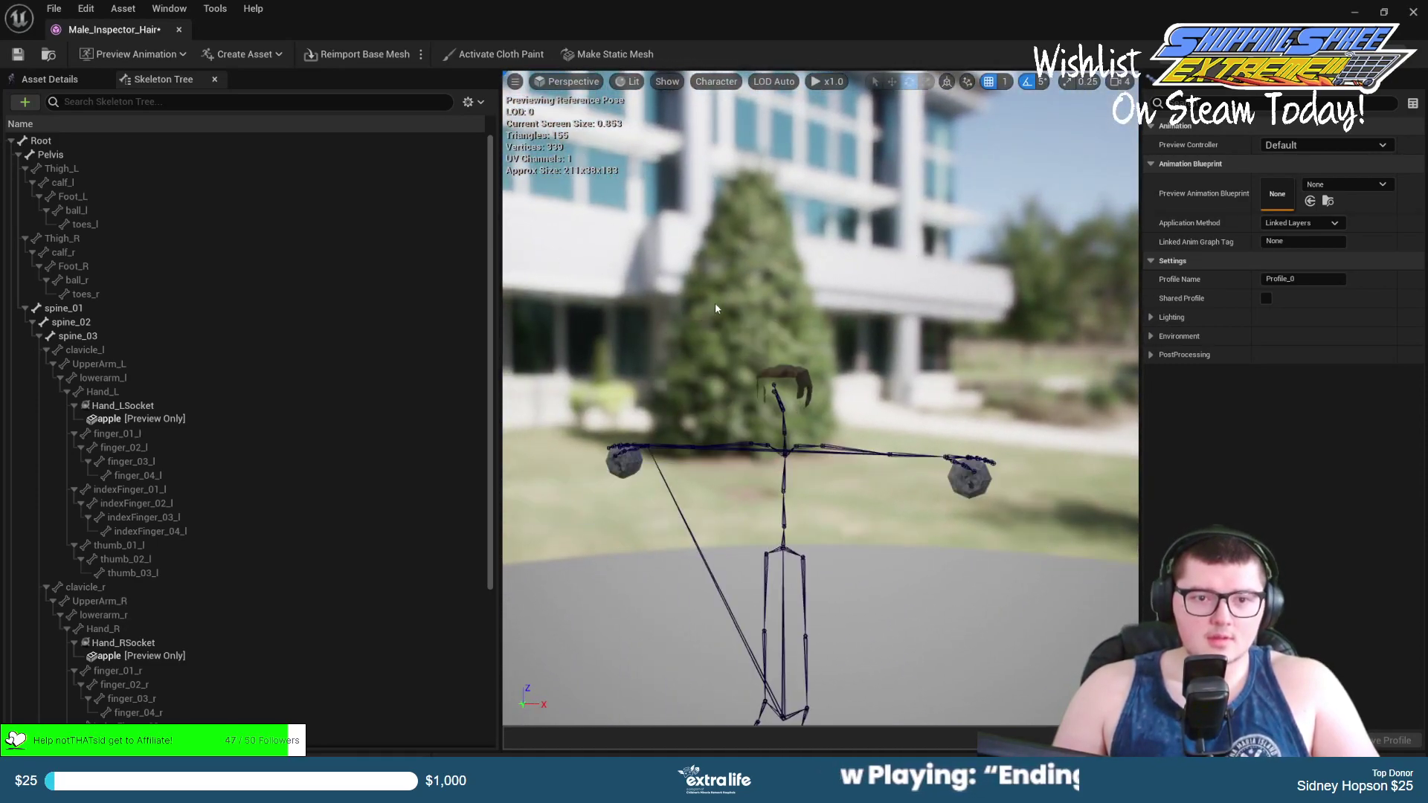
left_click(164, 63)
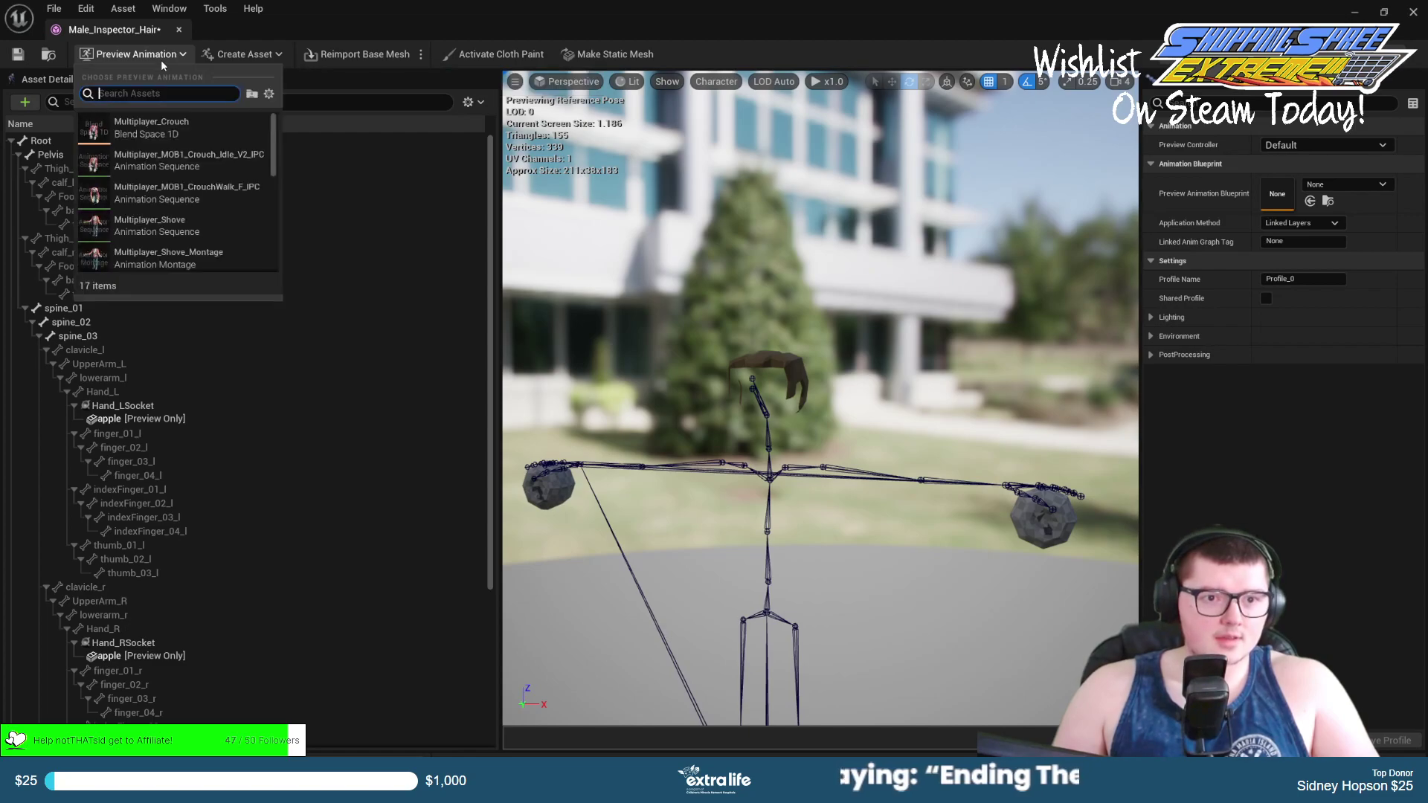
left_click(186, 128)
right_click_drag(818, 372, 818, 371)
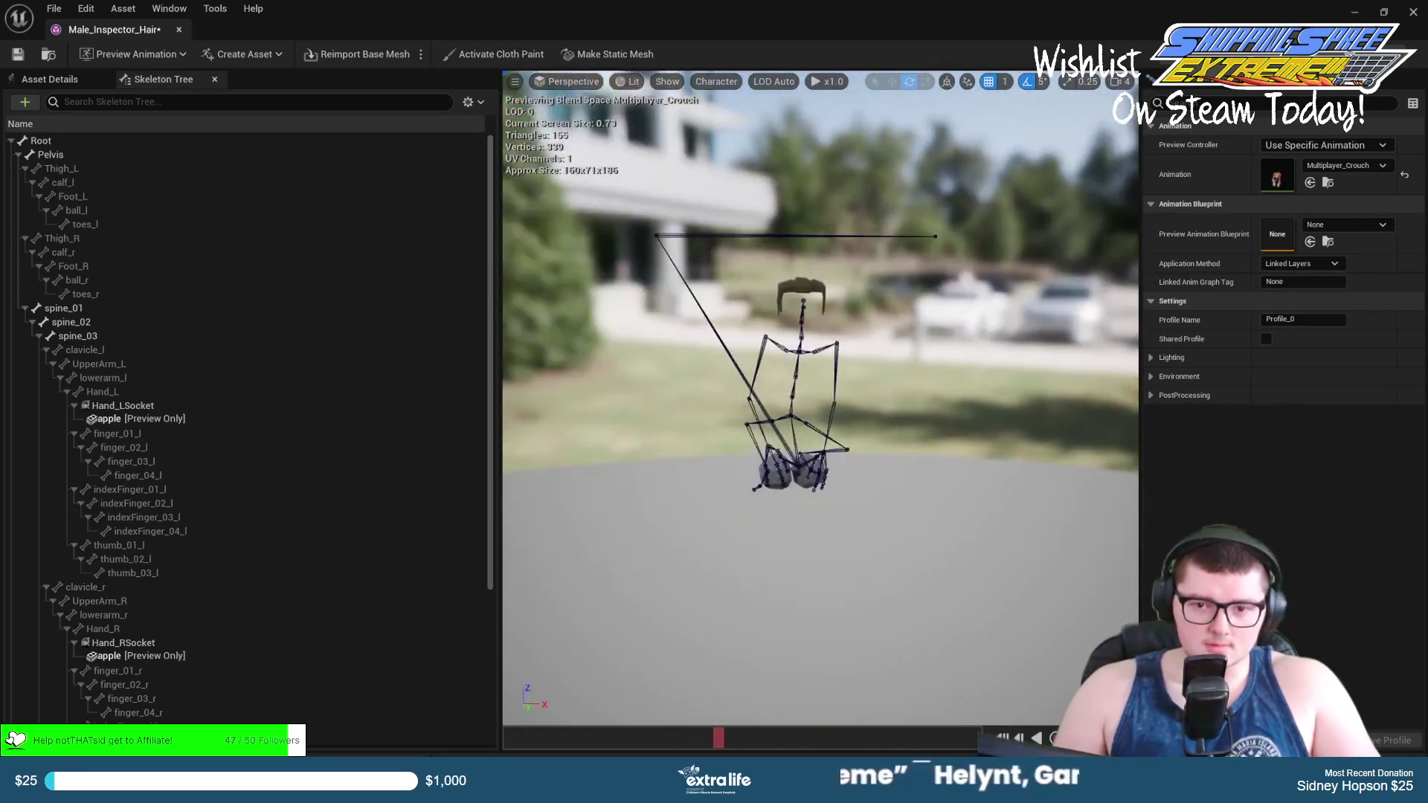
left_click(18, 53)
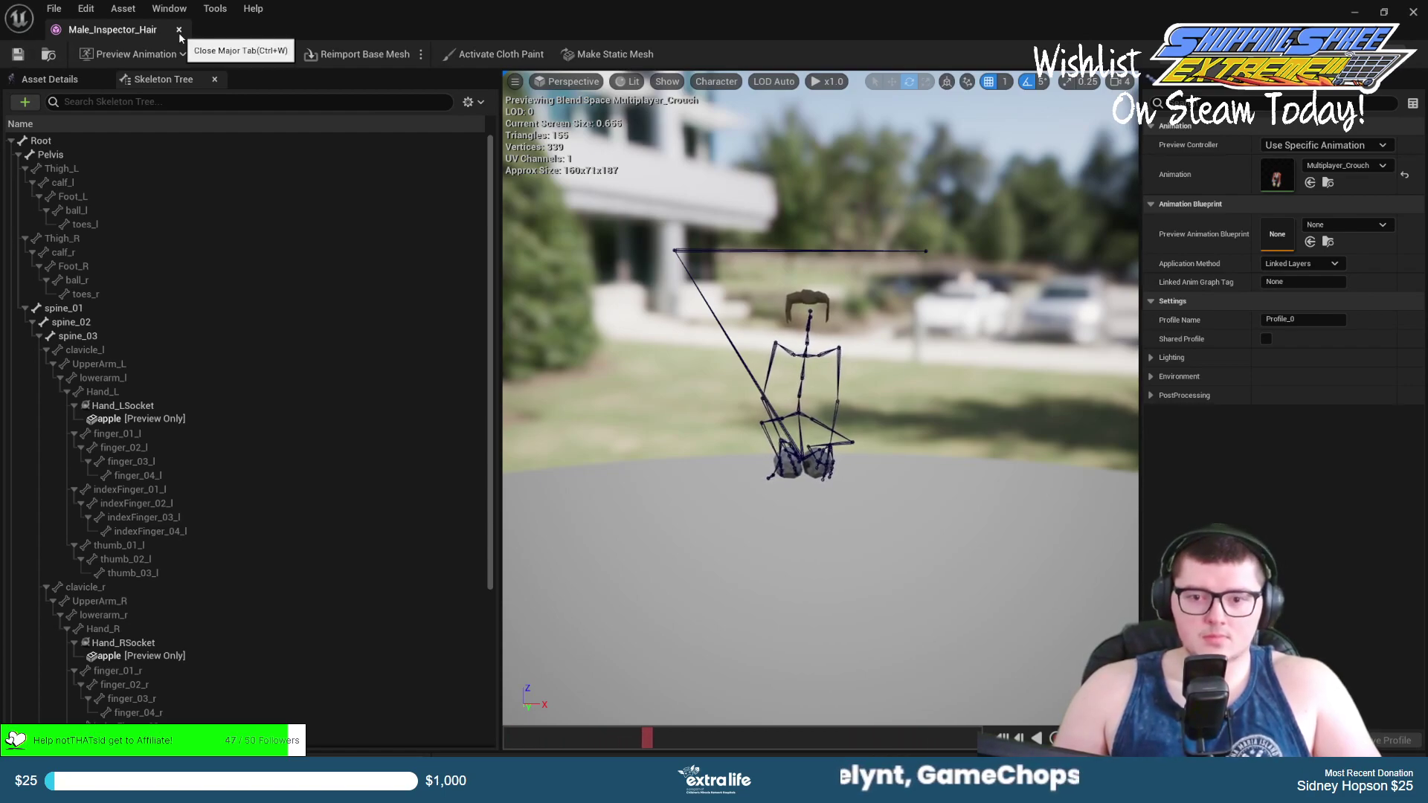
left_click(179, 30)
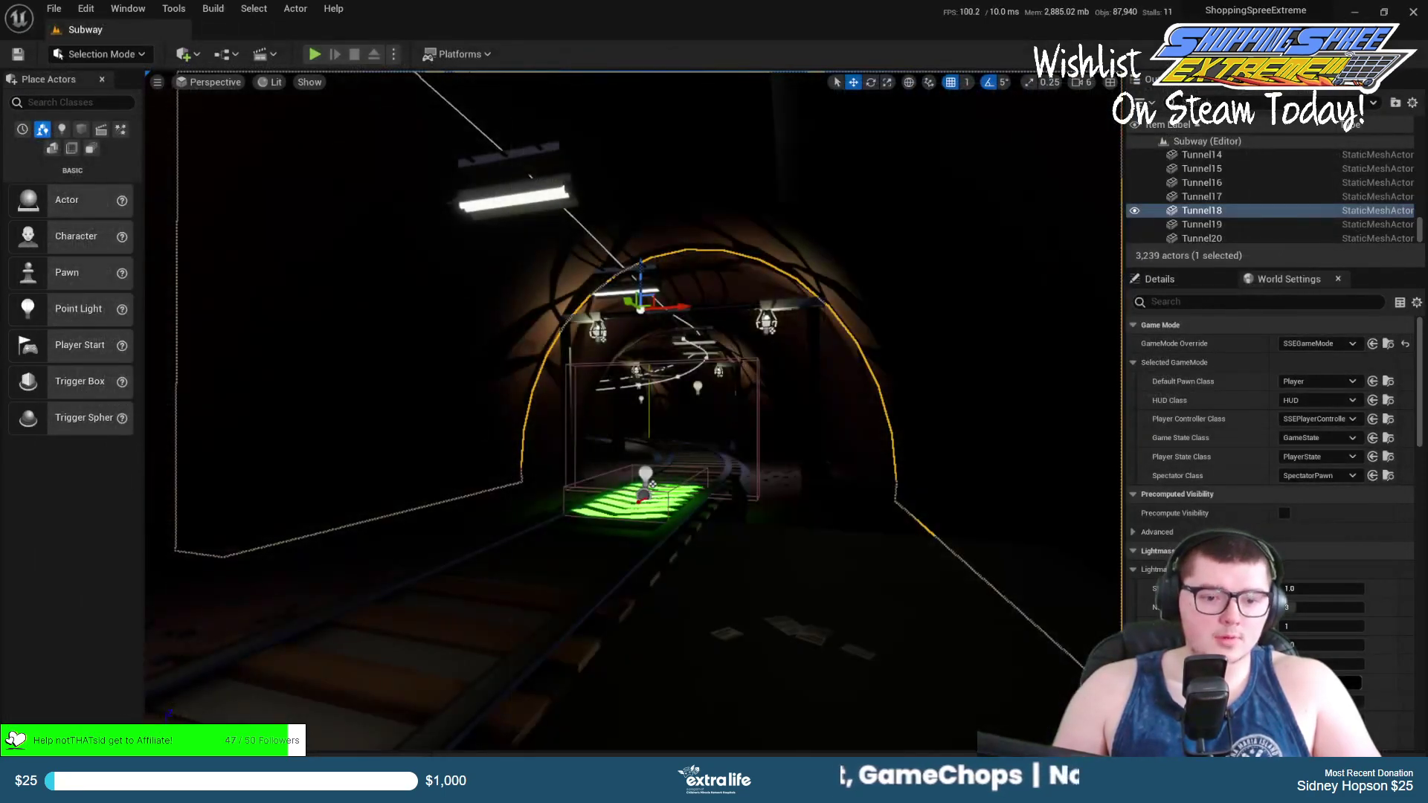
Open the Lobby_Character blueprint from Content/Multiplayer/NewLobby/BP.
key("ctrl+space")
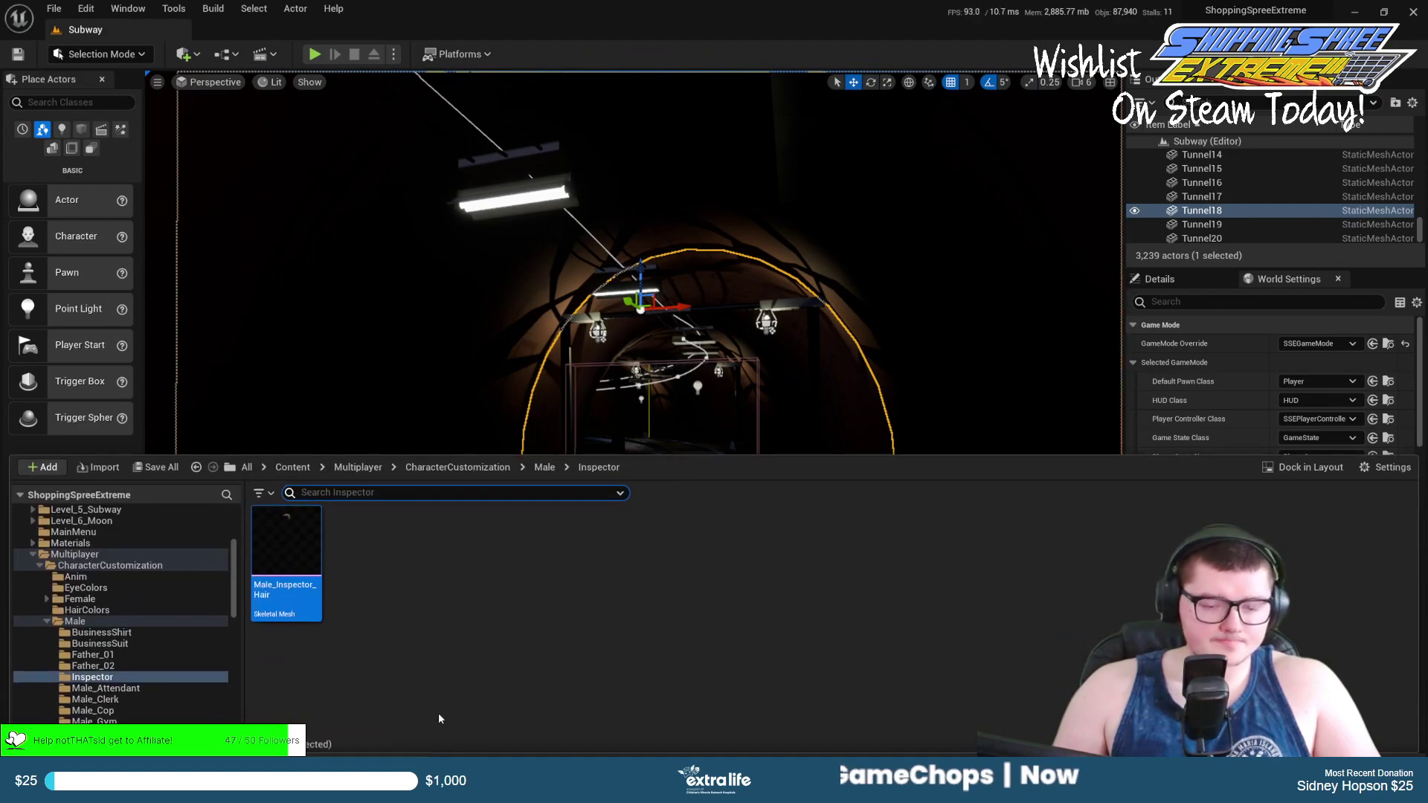
left_click(444, 469)
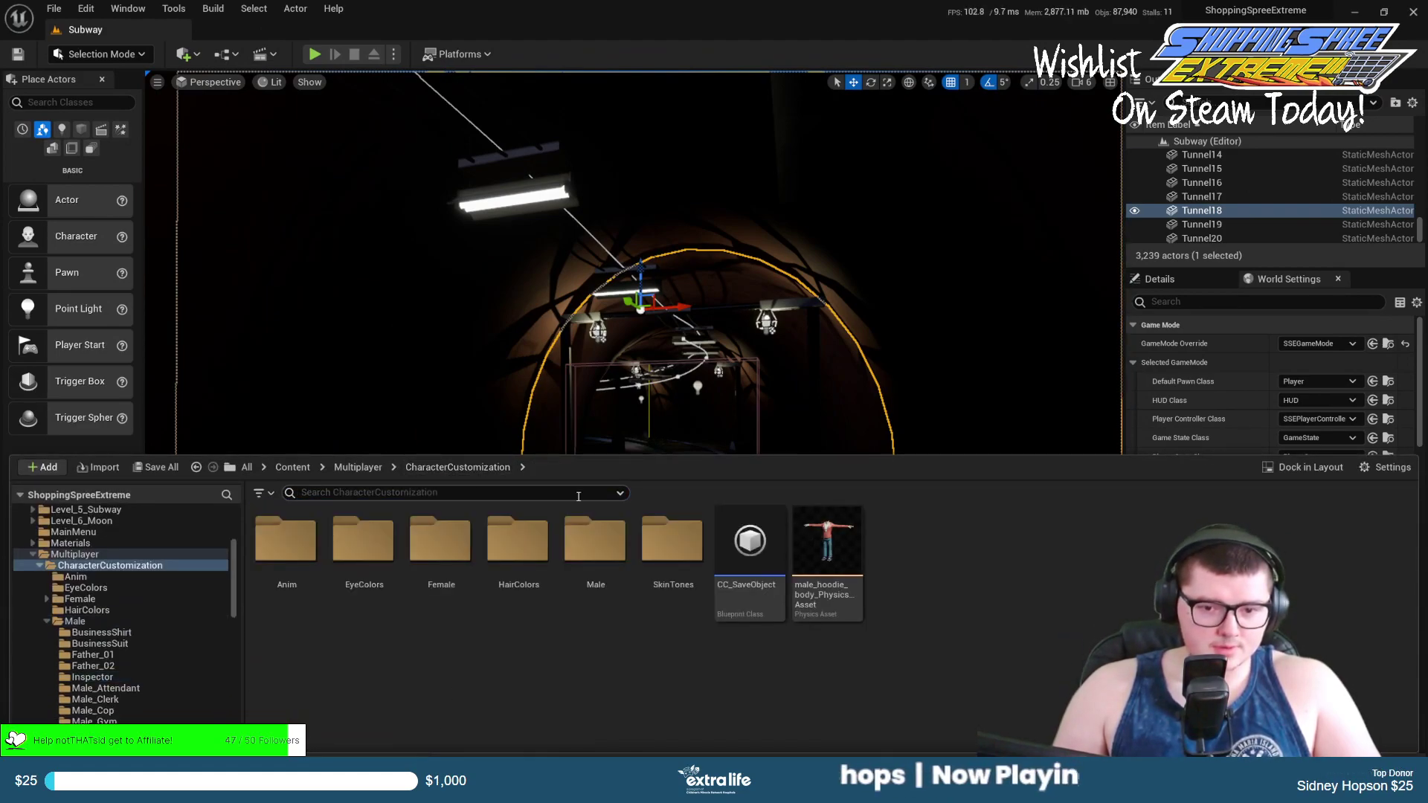
left_click(367, 470)
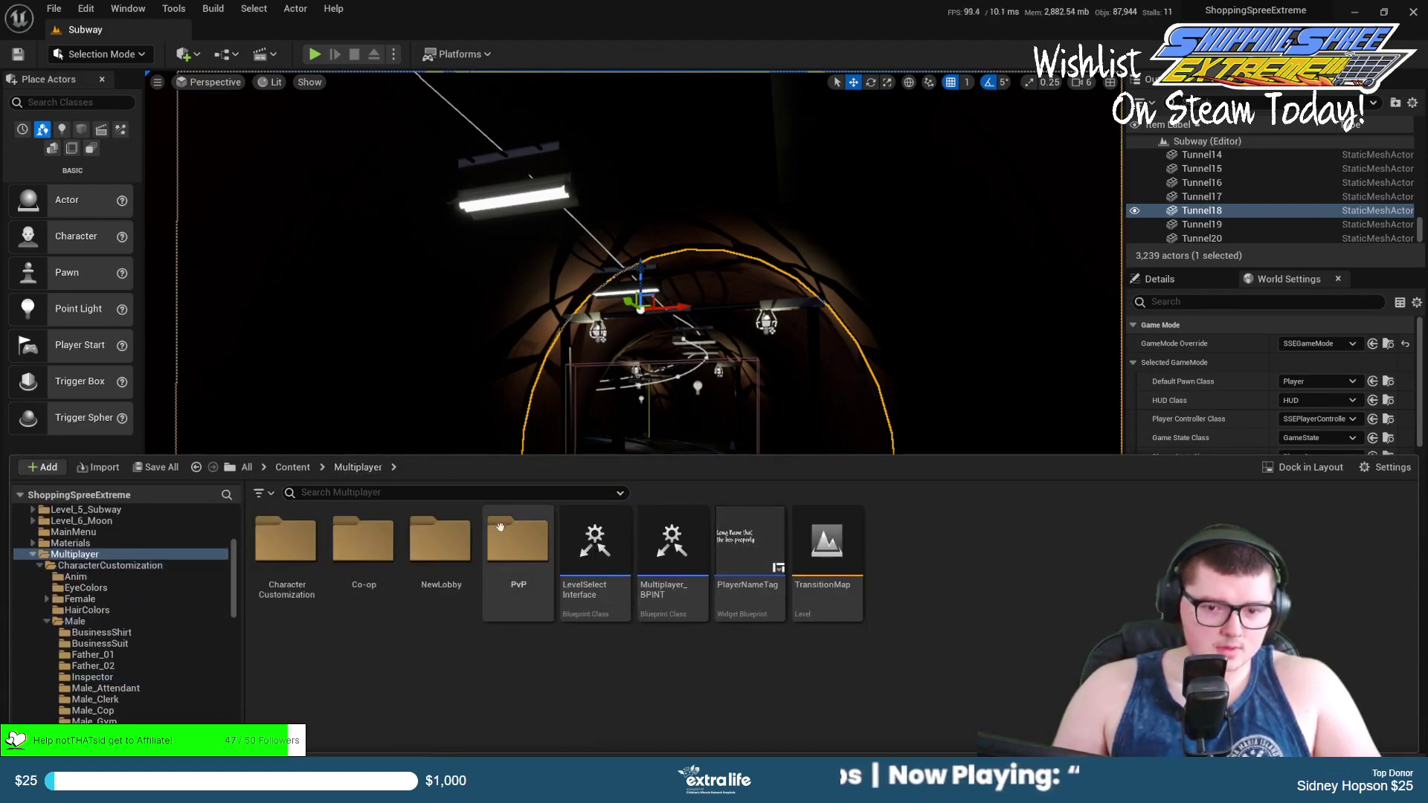
double_click(440, 547)
double_click(286, 541)
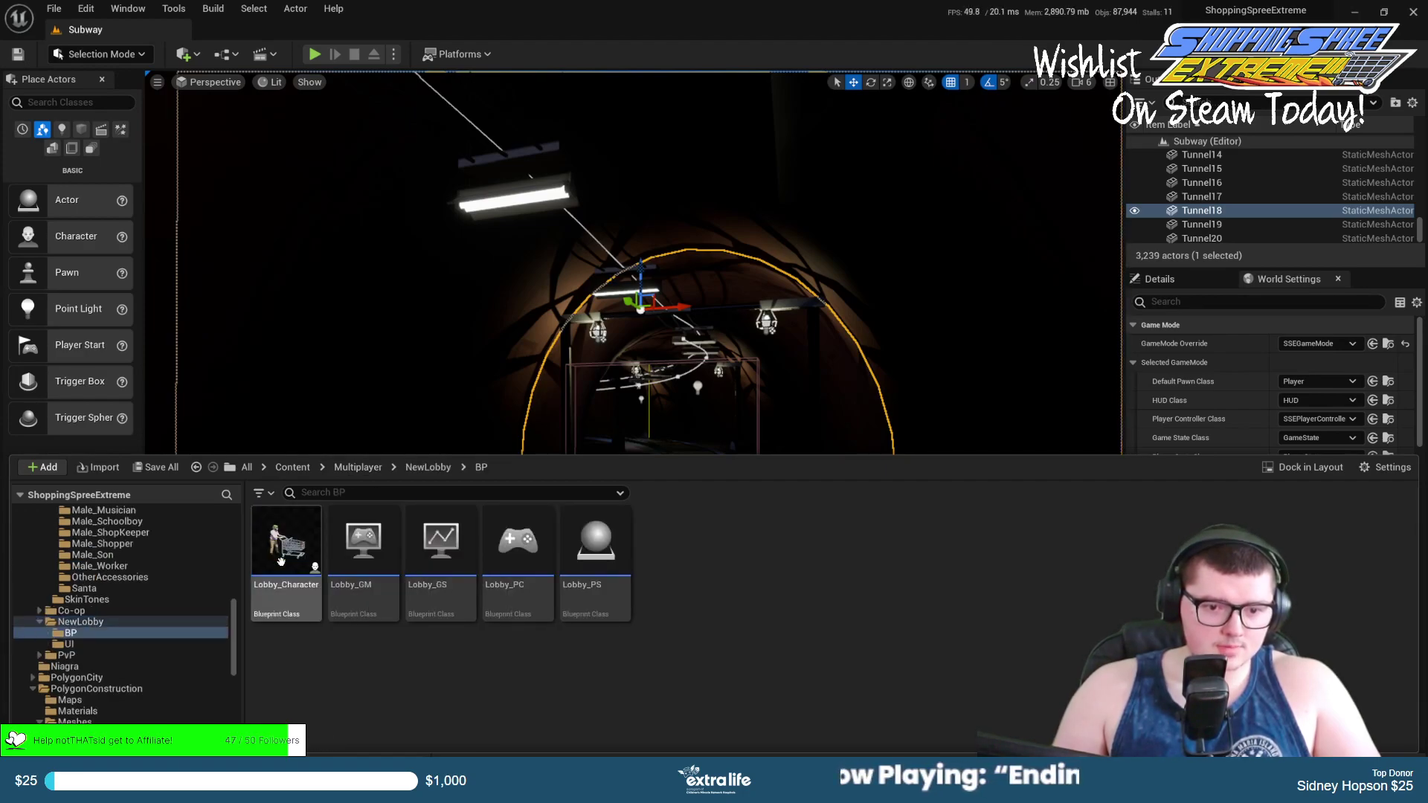
double_click(290, 554)
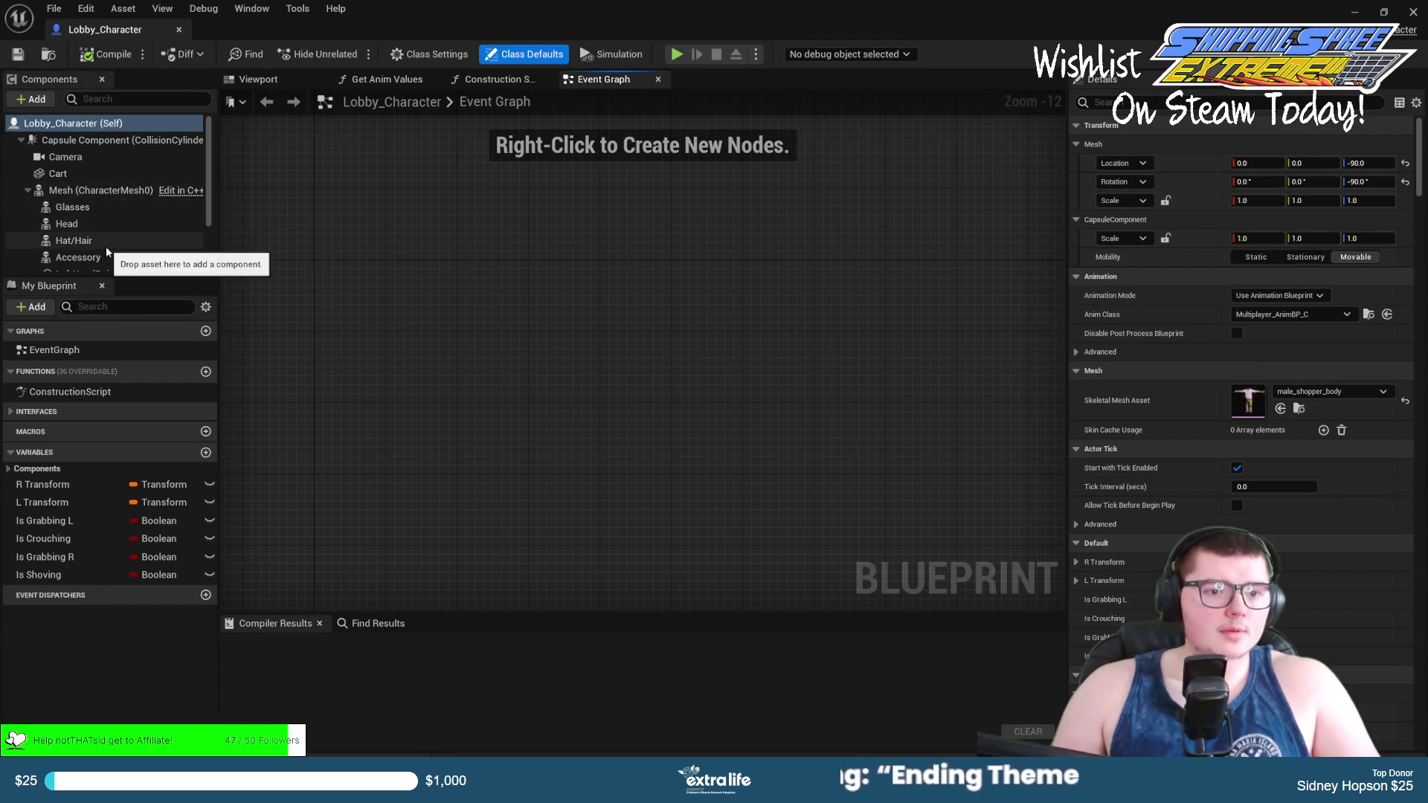
Set the Hat/Hair component's skeletal mesh to Male_Inspector_Hair and check its fit on the character's head.
left_click(106, 247)
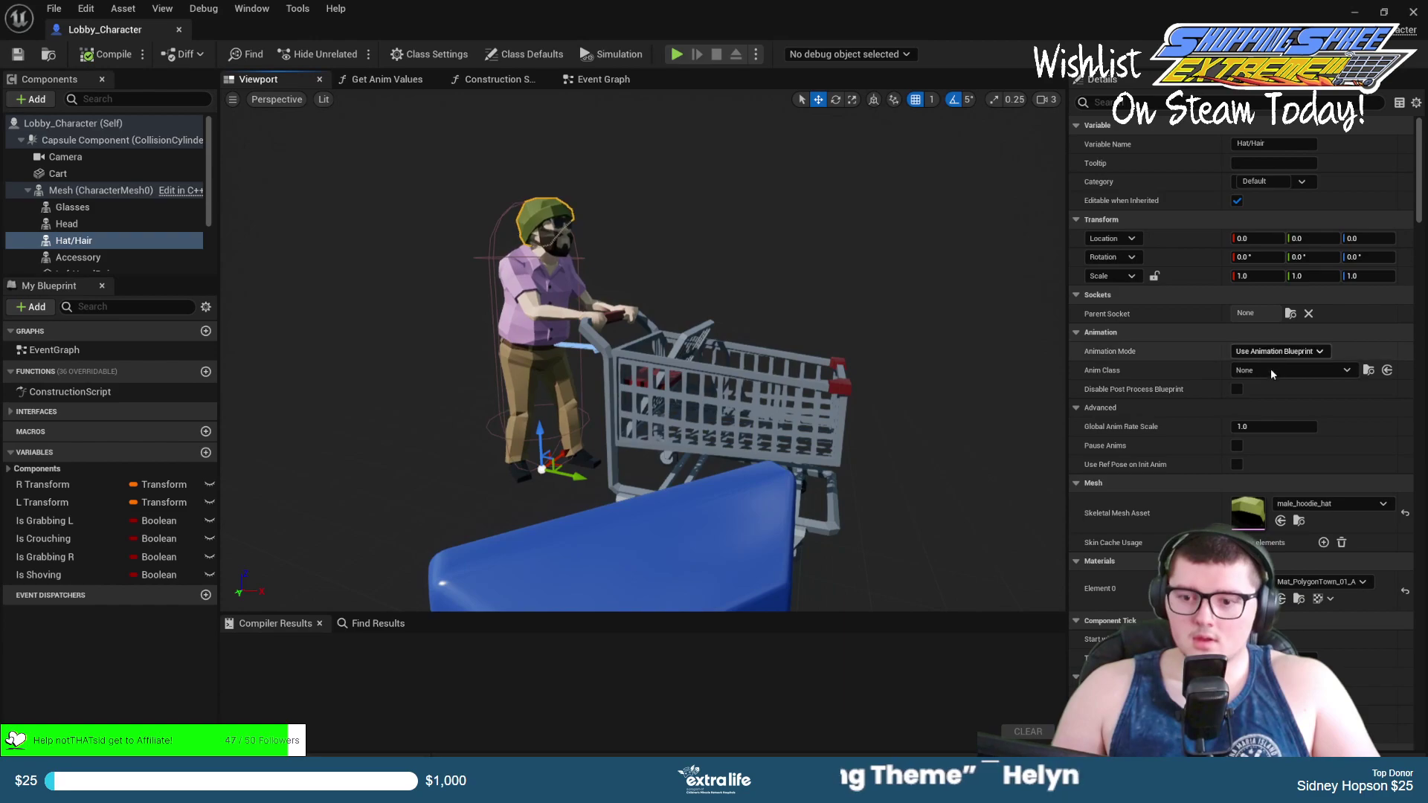
left_click(1292, 506)
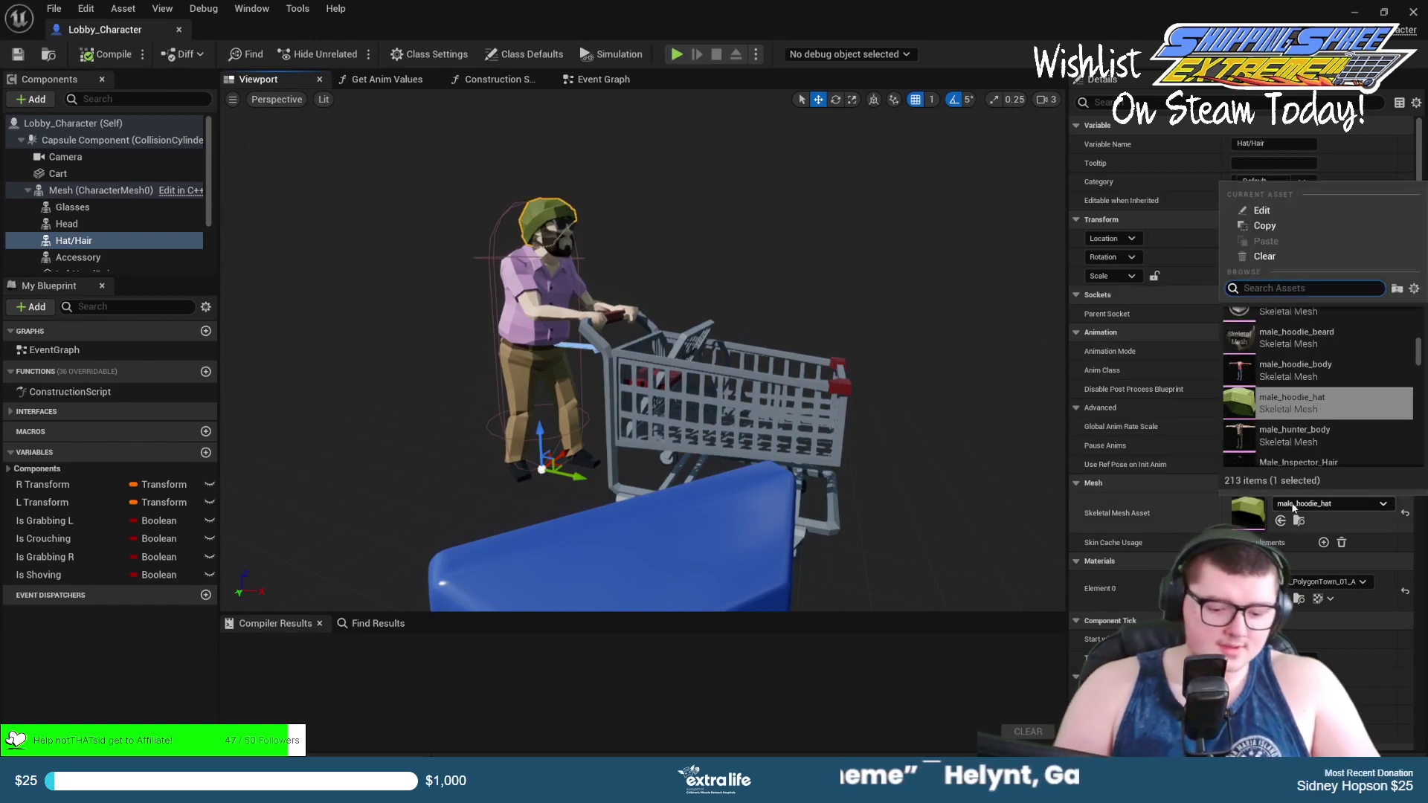
type("male_inspe")
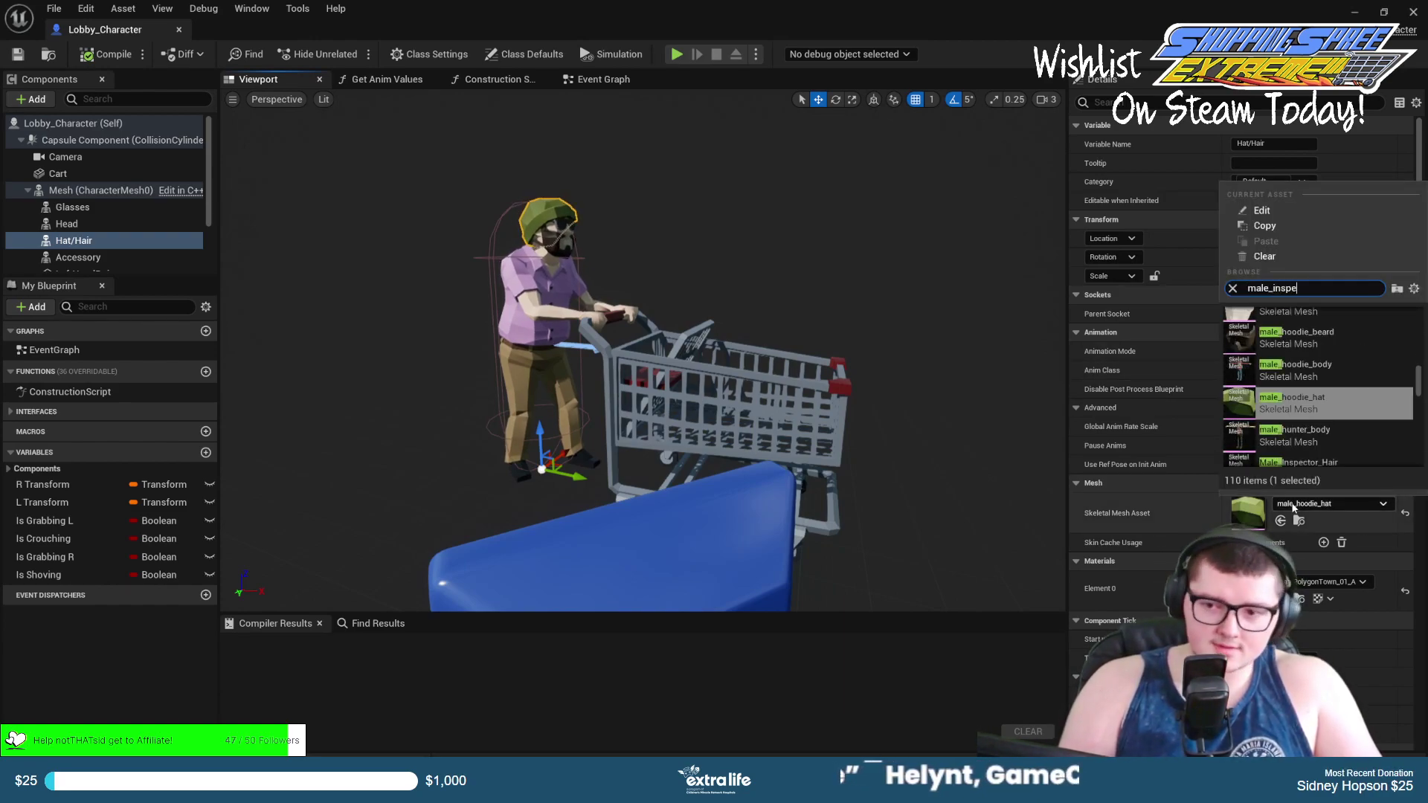
type("c")
key("Return")
right_click_drag(743, 371, 320, 360)
key("w")
key("s")
key("w")
key("s")
key("w")
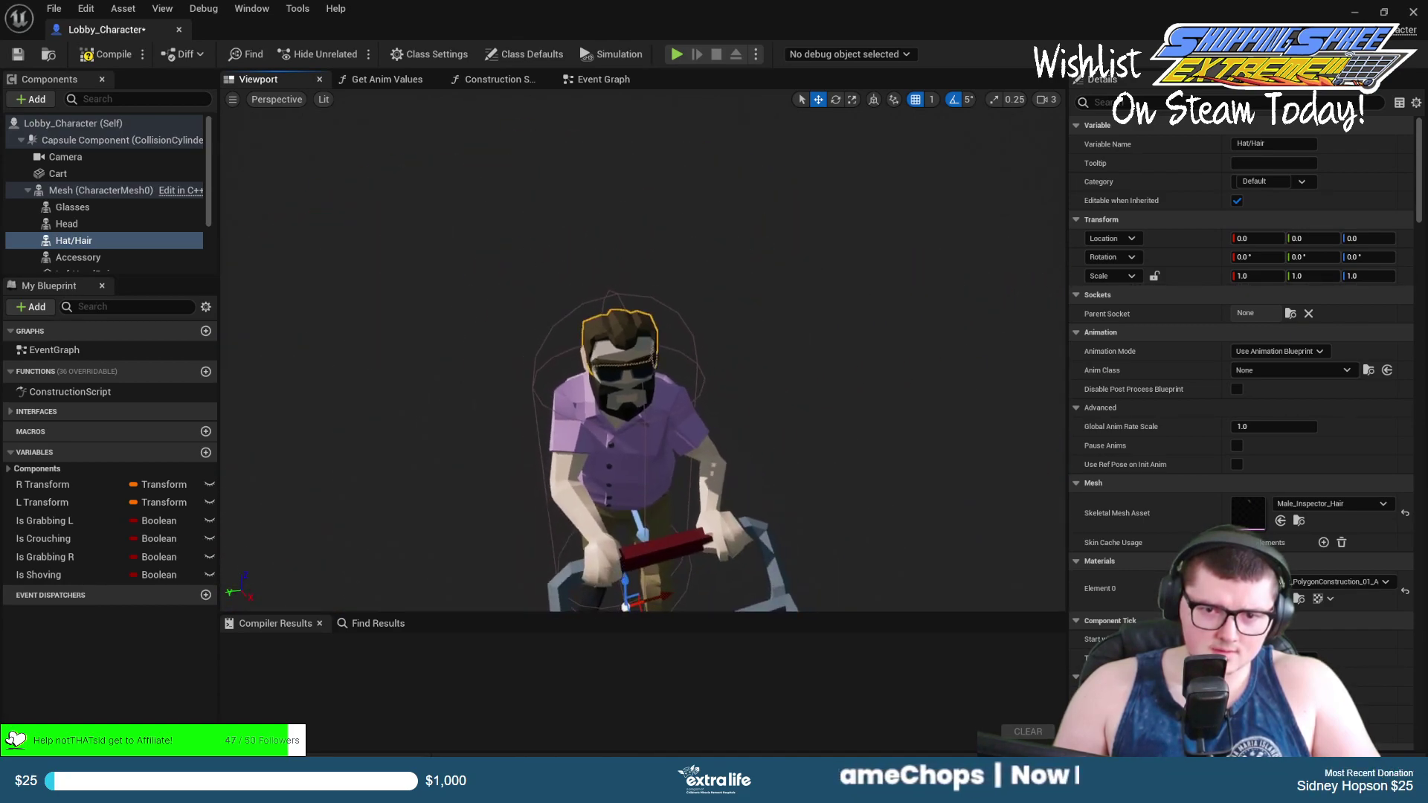
mouse_move(644, 353)
right_mouse_down()
mouse_move(602, 355)
mouse_move(743, 349)
mouse_move(617, 353)
right_mouse_up()
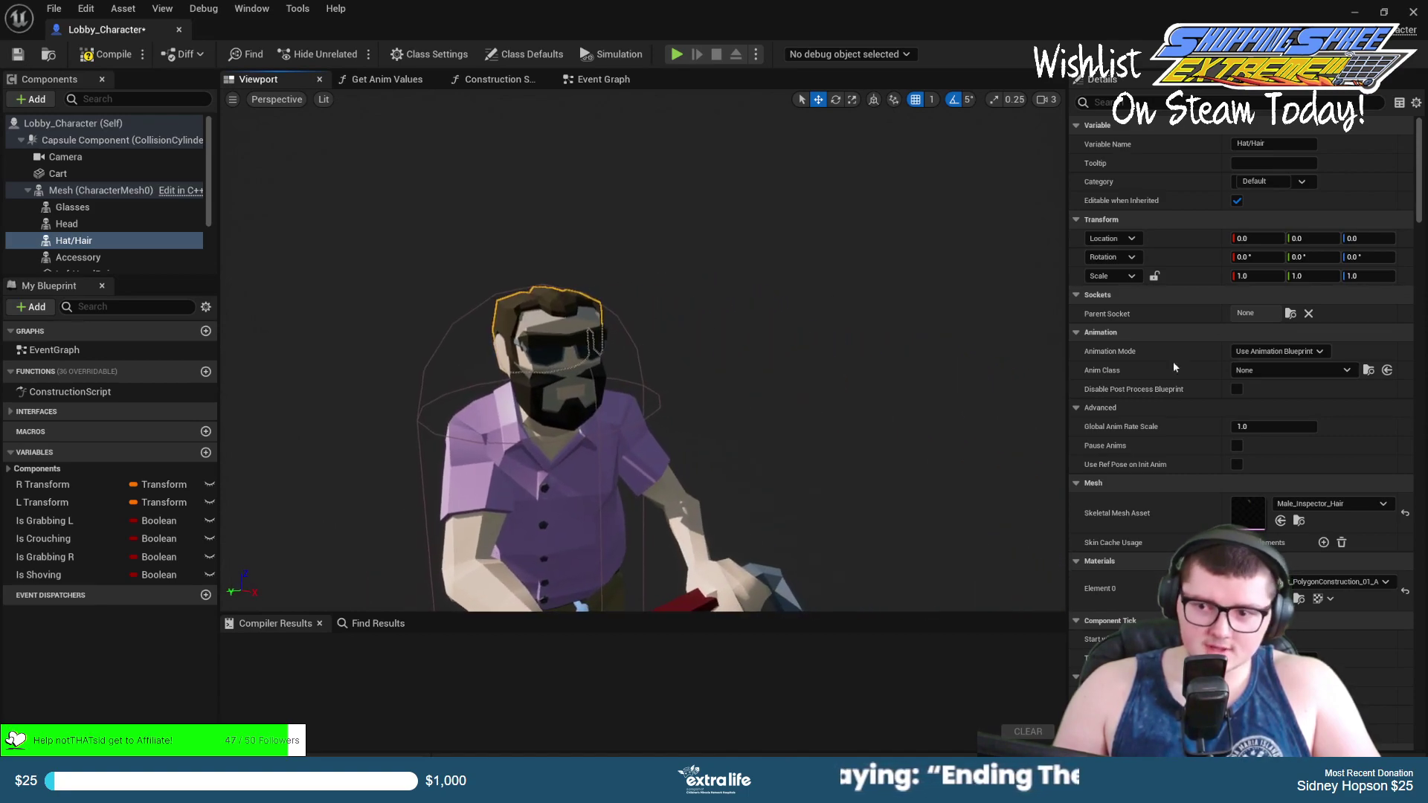
Assign the HairMat_Brown material to both the Hat/Hair component and the beard in the Accessory component.
left_click(1328, 582)
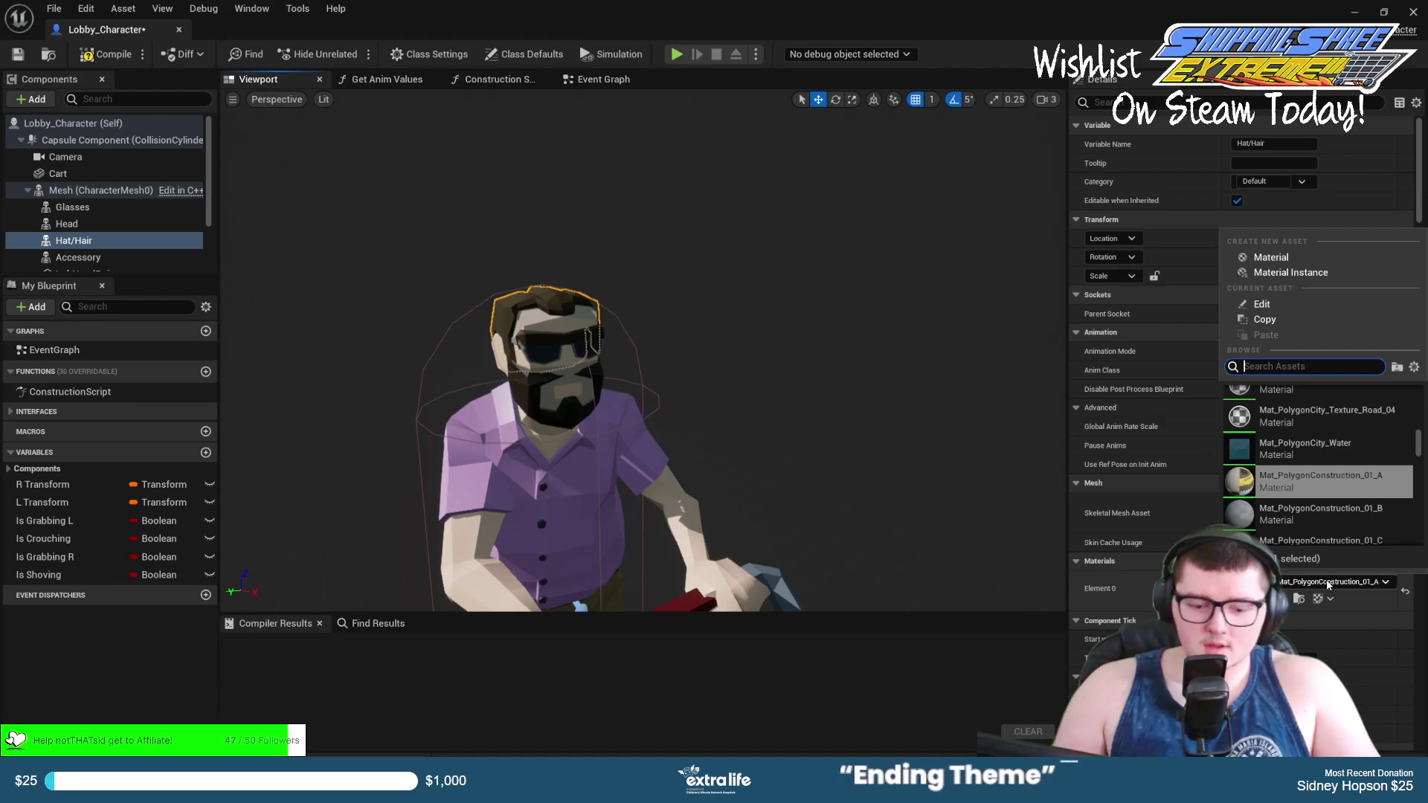
type("hair")
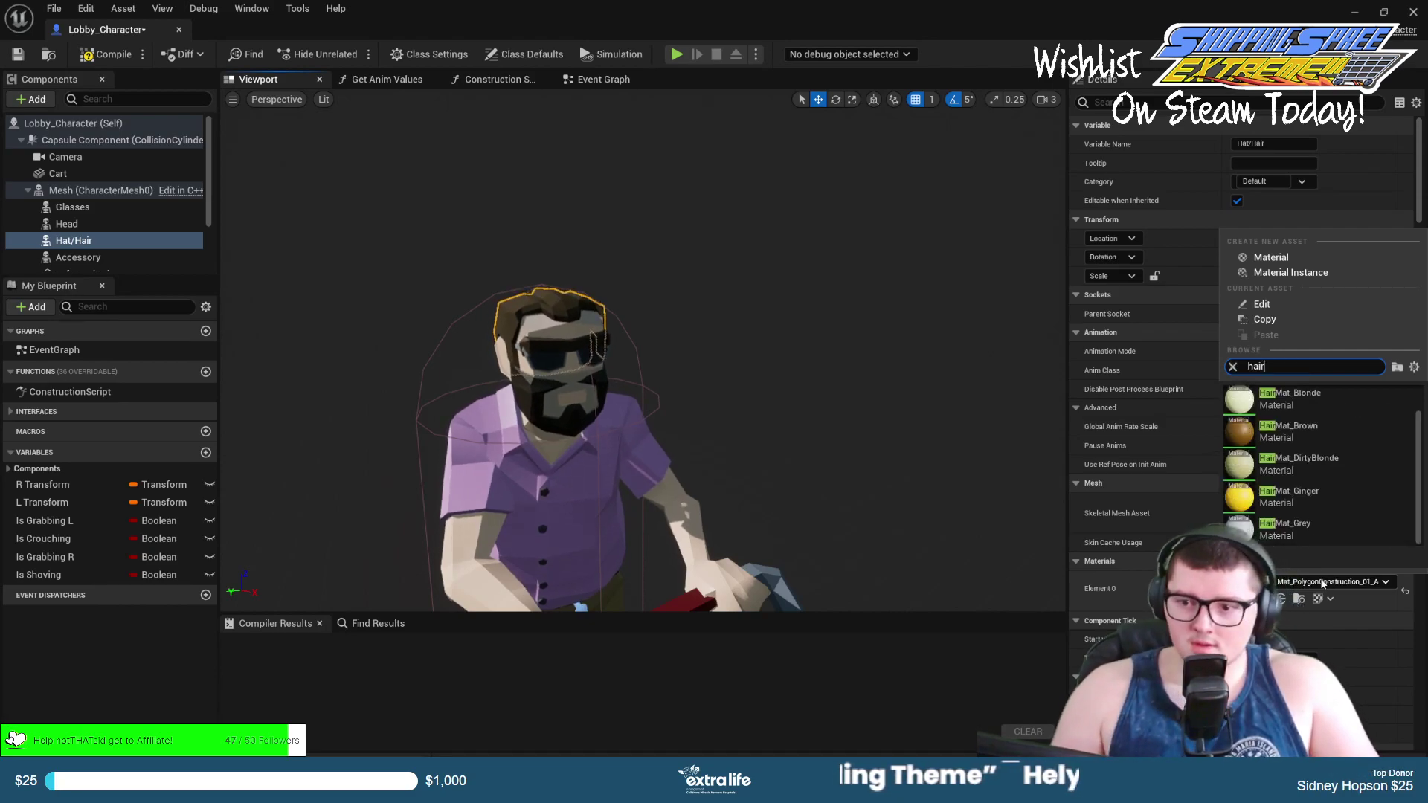
left_click(1294, 431)
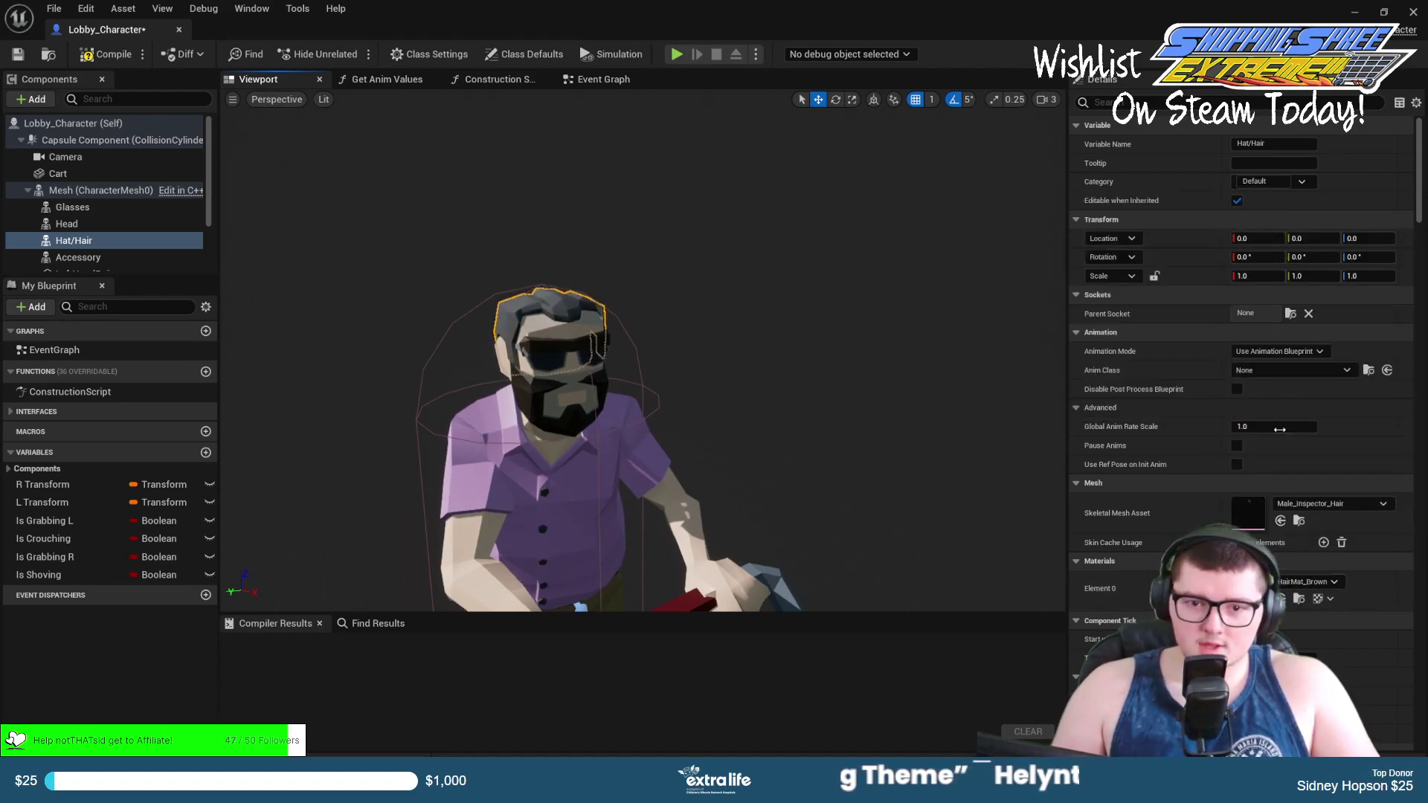
left_click(526, 413)
left_click(521, 399)
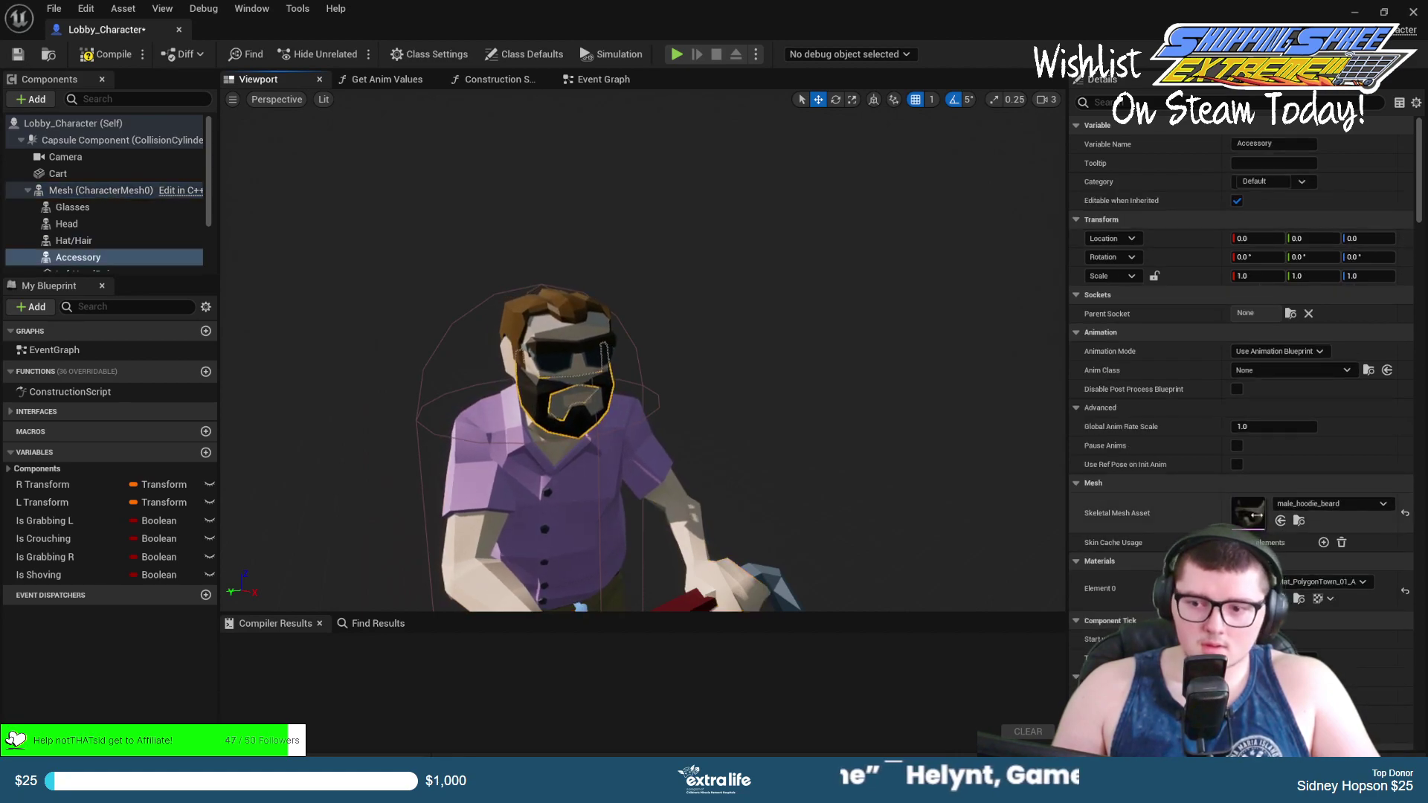
left_click(1313, 586)
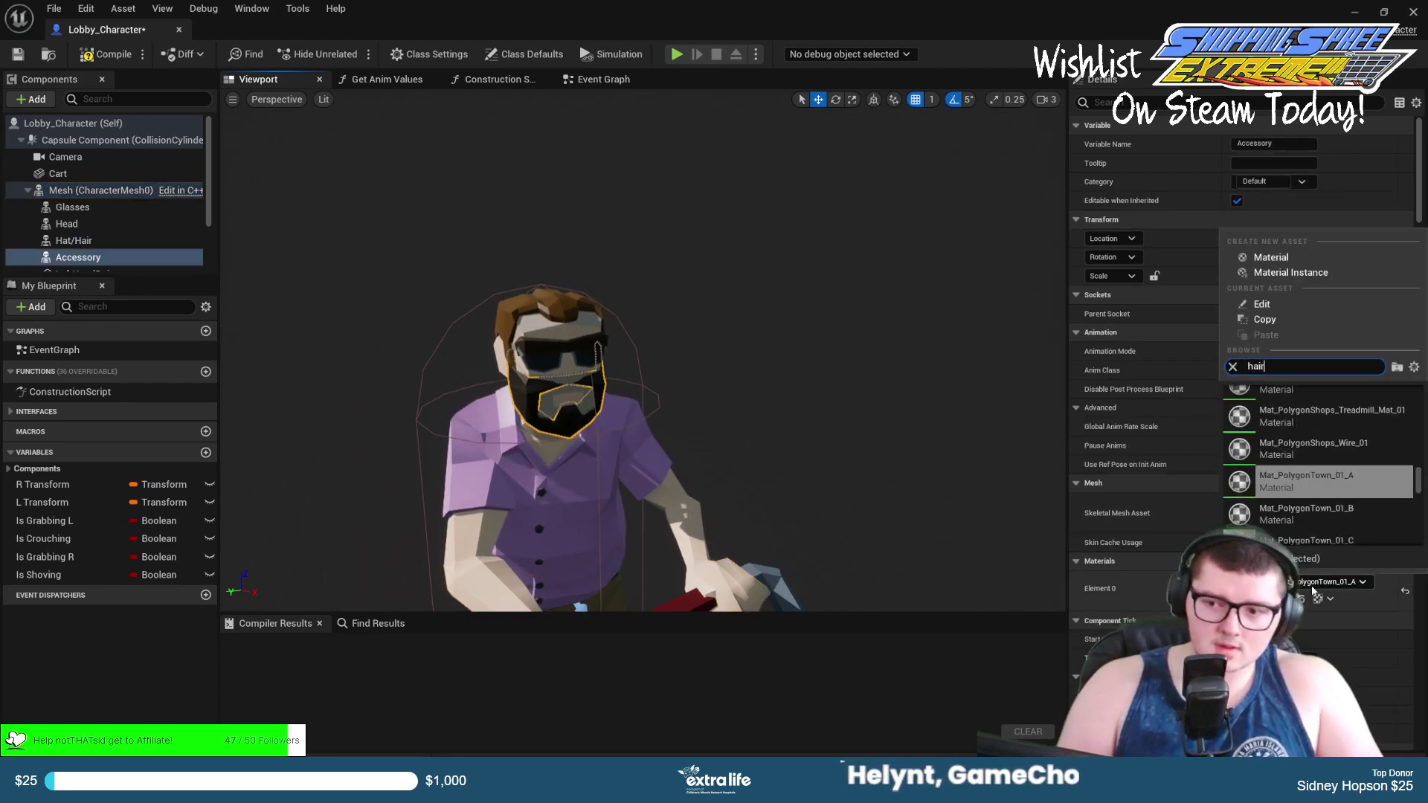
left_click(1294, 420)
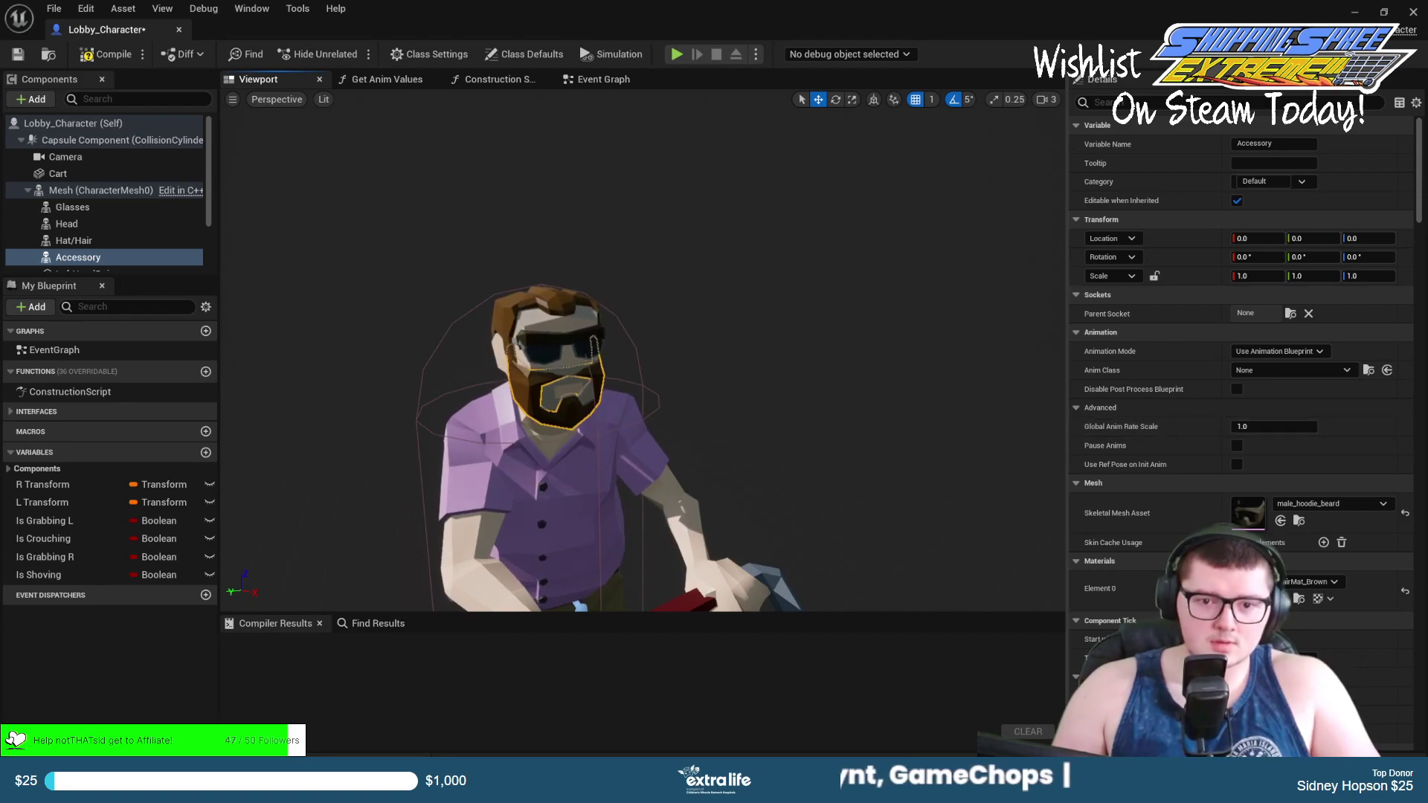
Check the brown hair and beard up close, then compile Lobby_Character and close the blueprint.
scroll(743, 332, "up", 8)
scroll(696, 345, "down", 3)
right_click_drag(694, 351, 732, 352)
key("s")
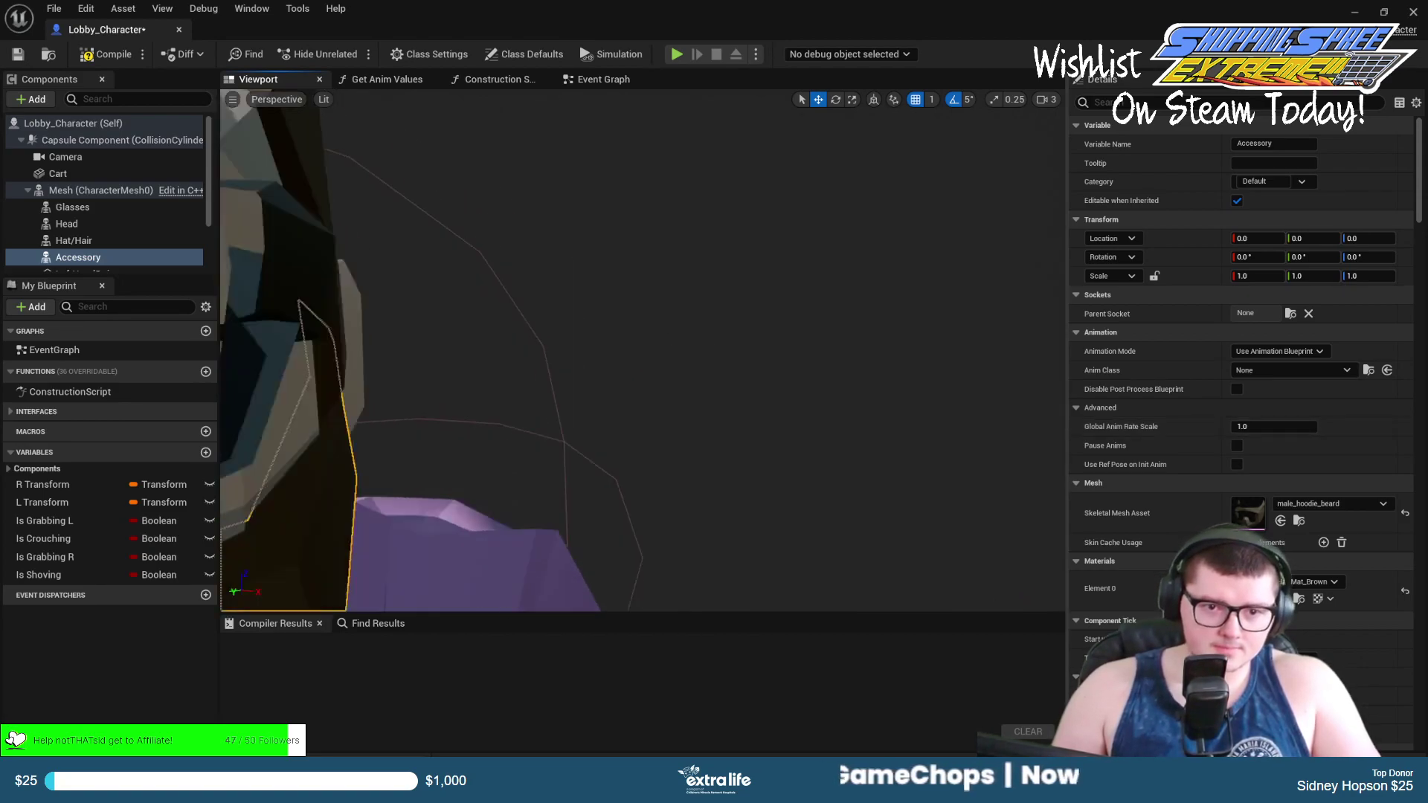
key("w")
key("s")
key("s")
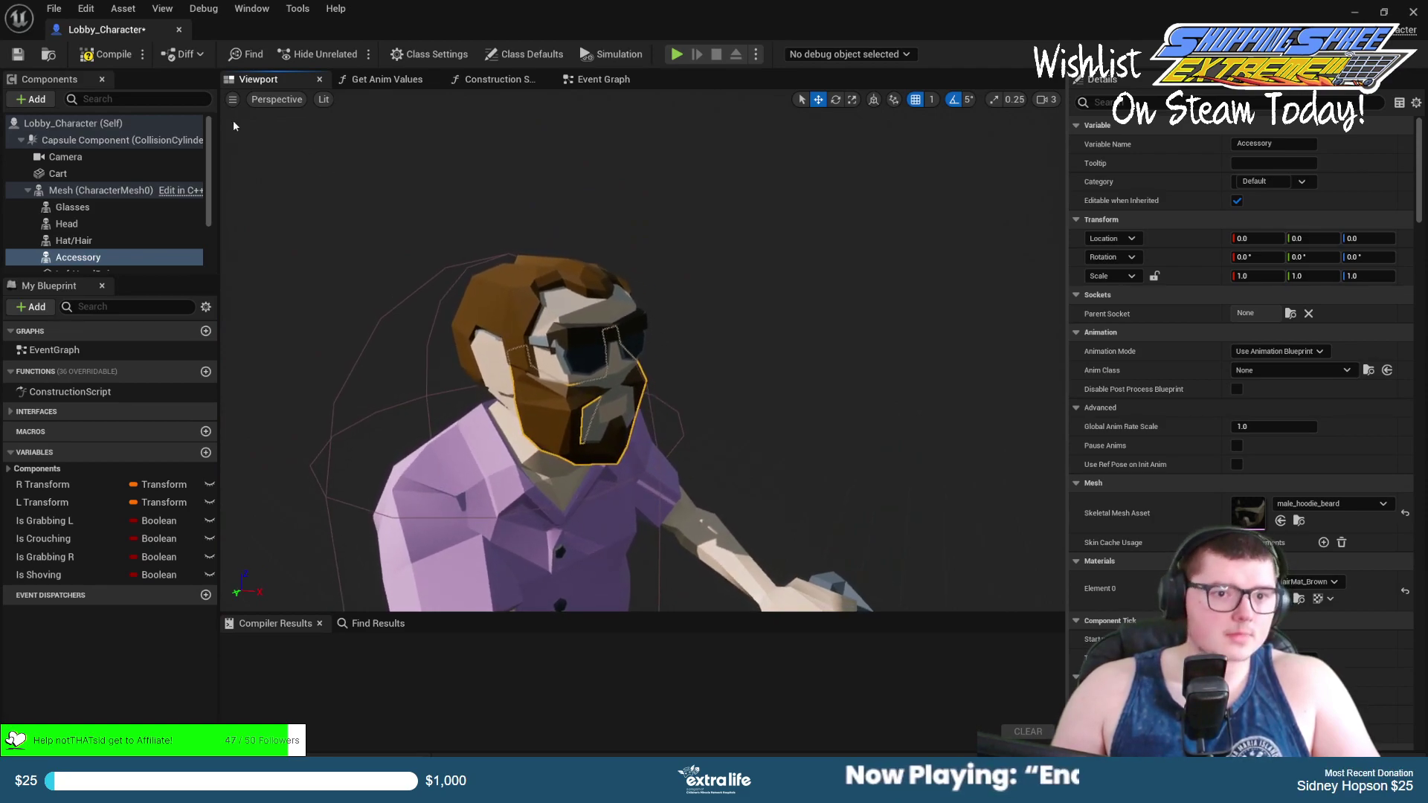
left_click(108, 57)
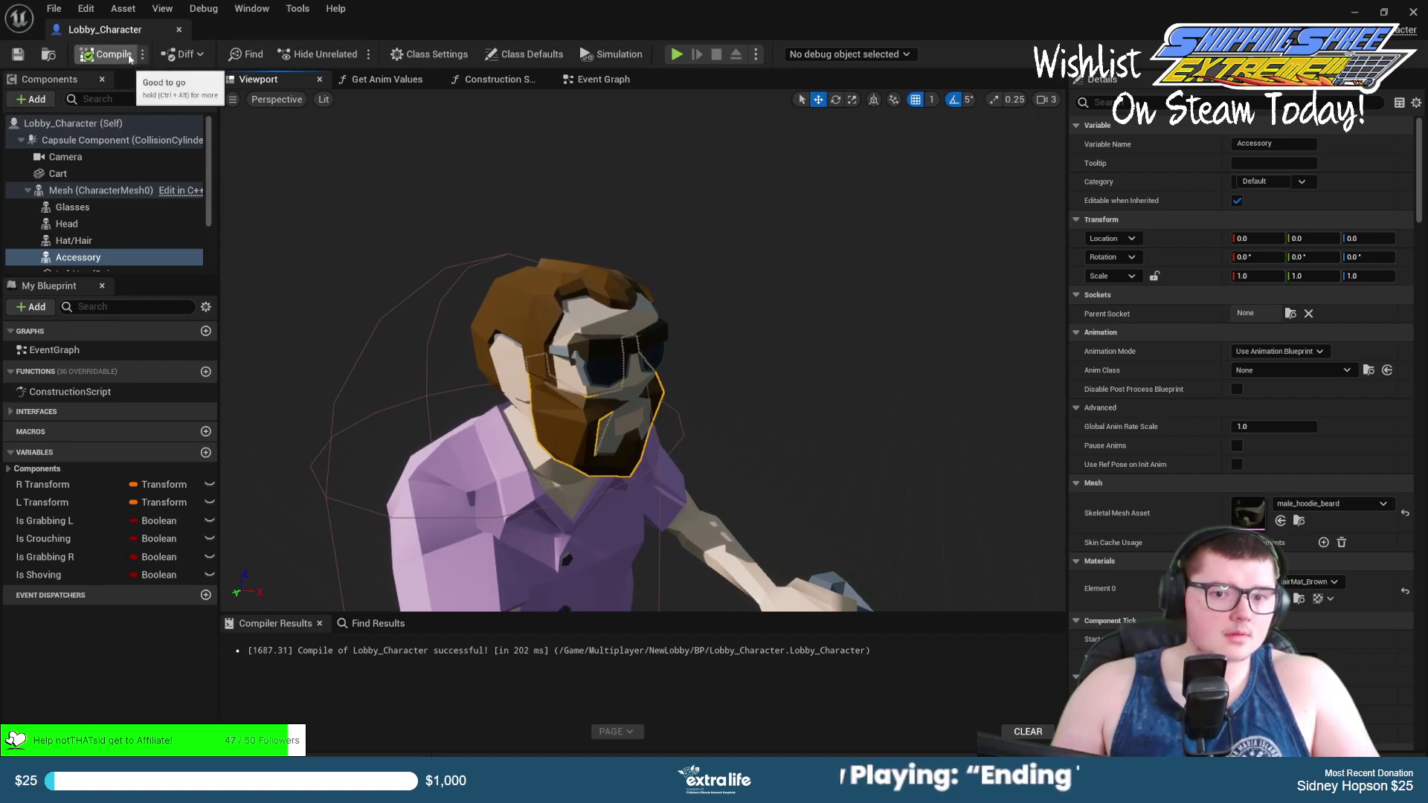
left_click(178, 29)
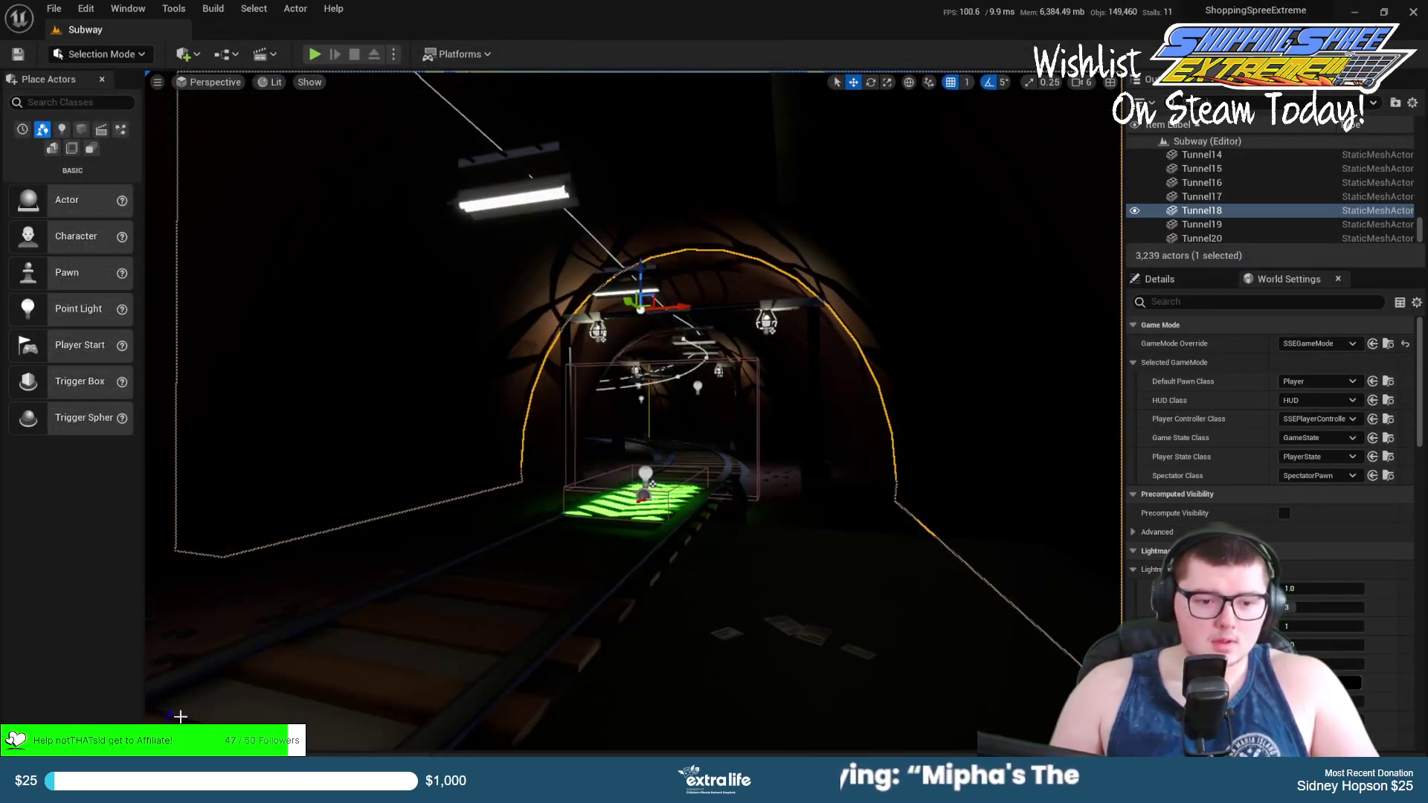
Switch to Blender and delete the separated hair mesh SK_Chr_Inspector_Male_01.002.
left_click(48, 764)
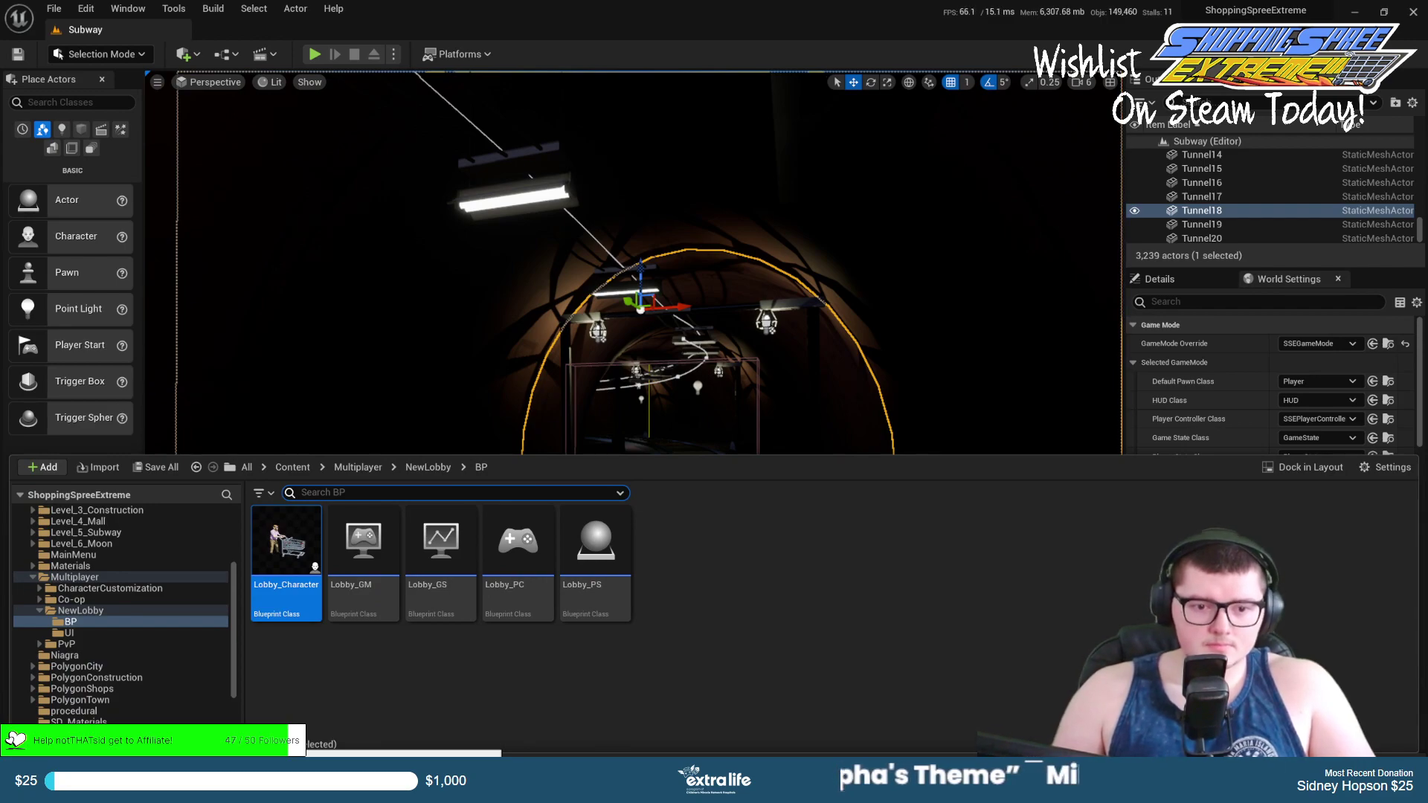
left_click(48, 764)
key("alt+Tab")
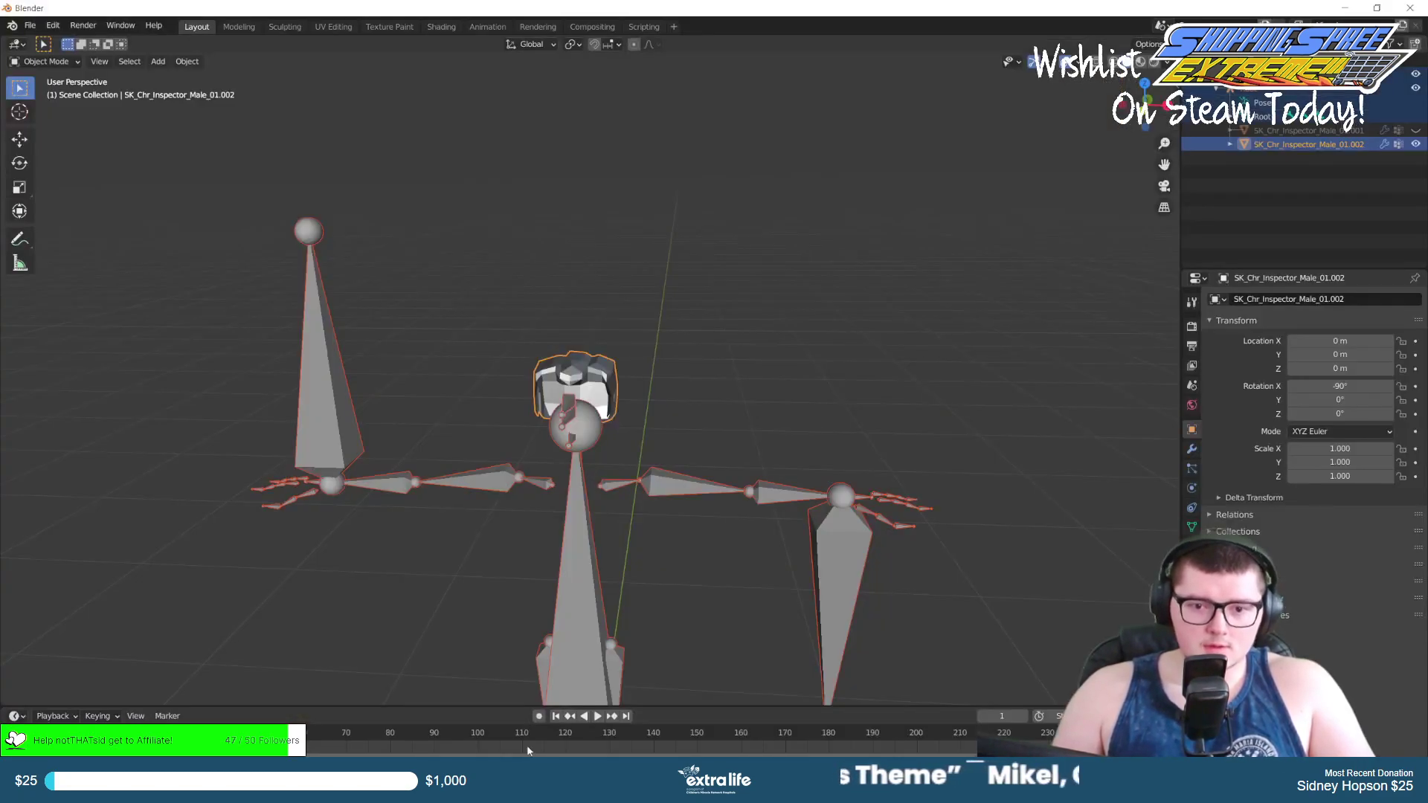
left_click(1352, 165)
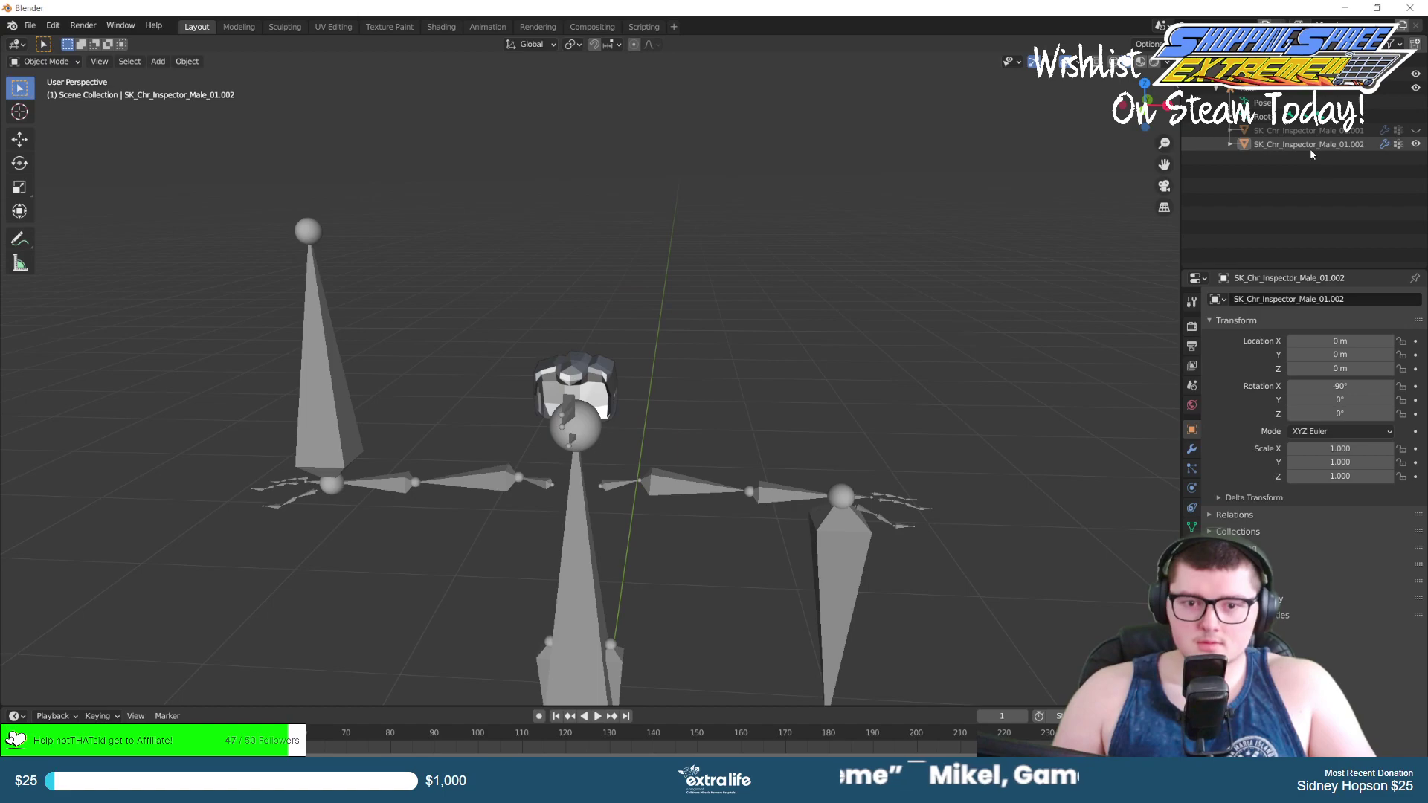
left_click(1309, 147)
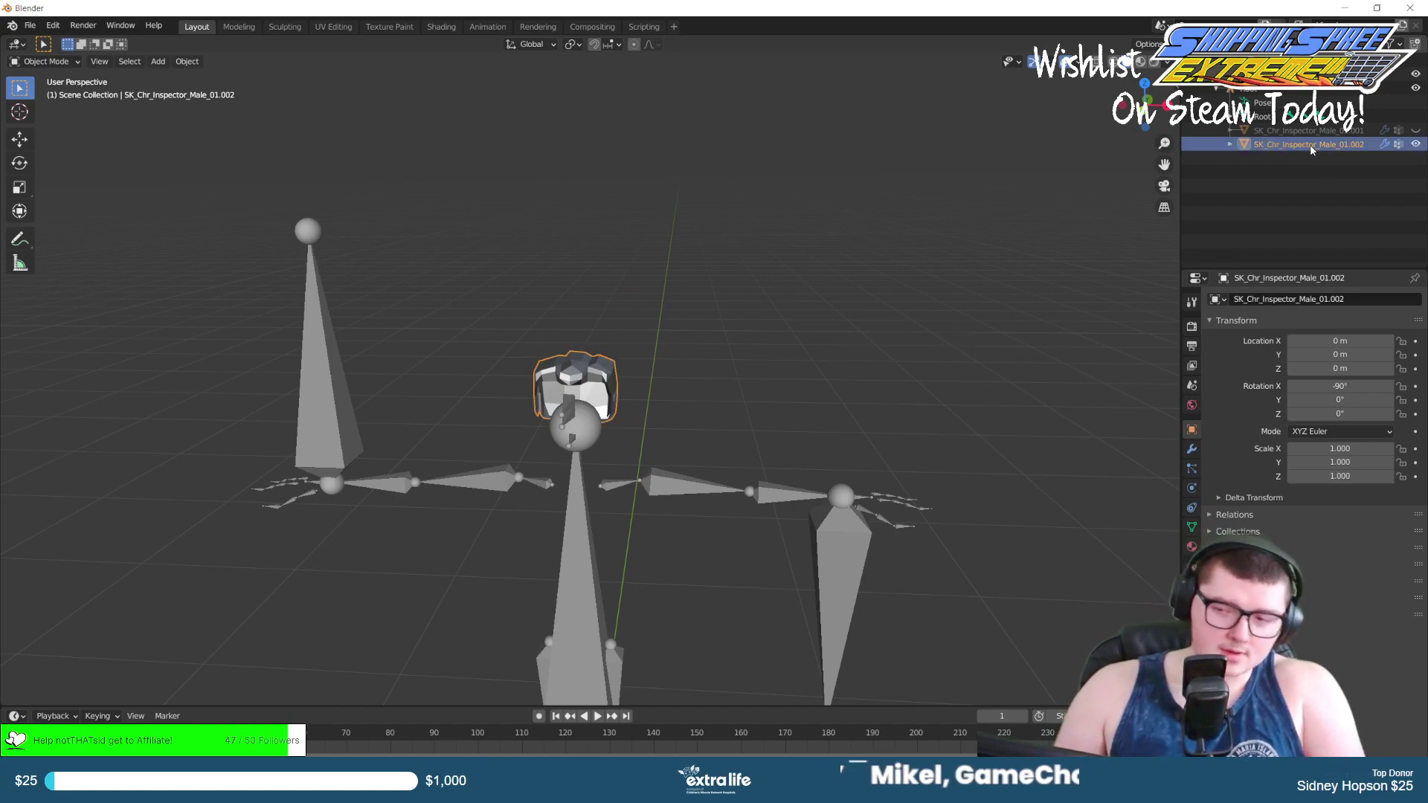
key("x")
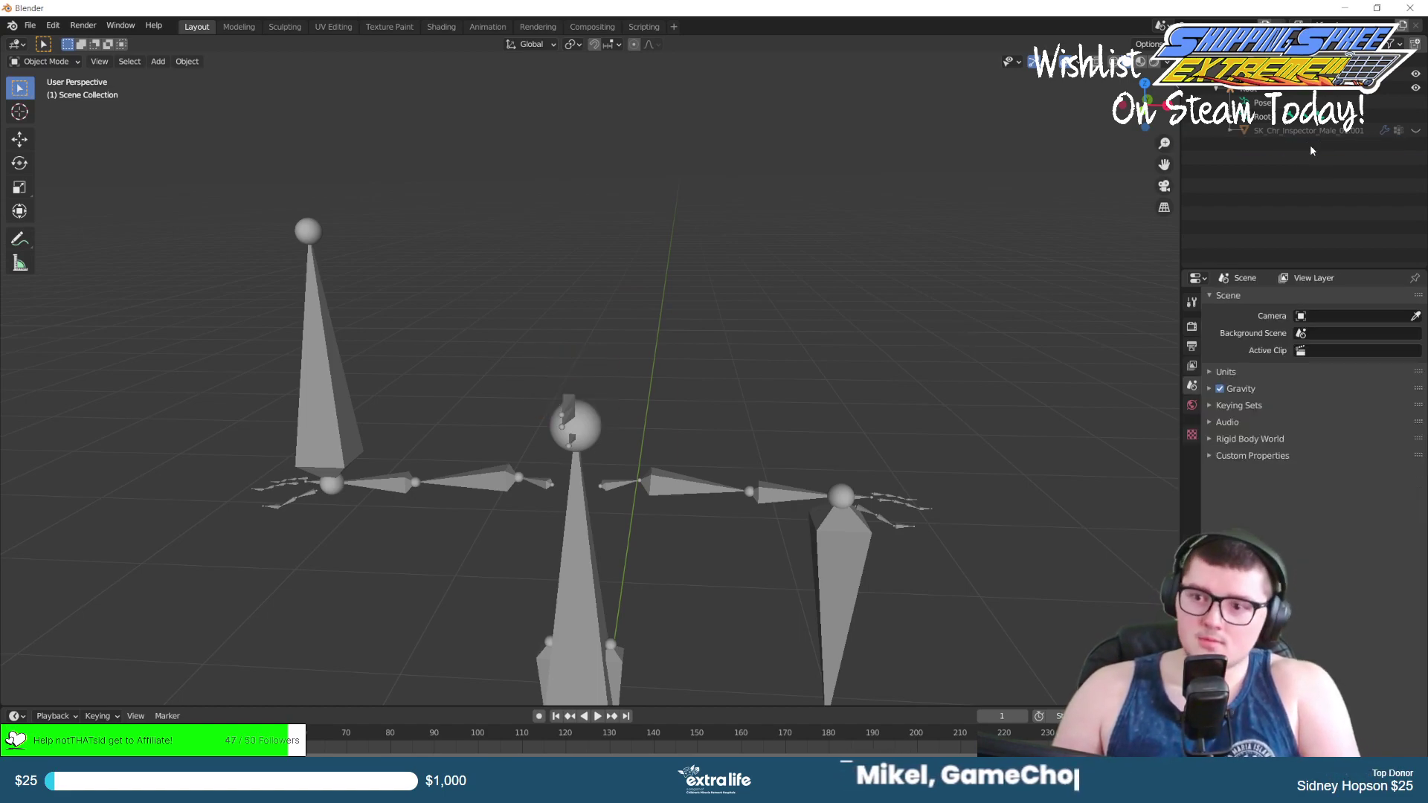
Unhide the inspector mesh SK_Chr_Inspector_Male_01.001 and hide the armature.
left_click(1415, 130)
left_click(1415, 88)
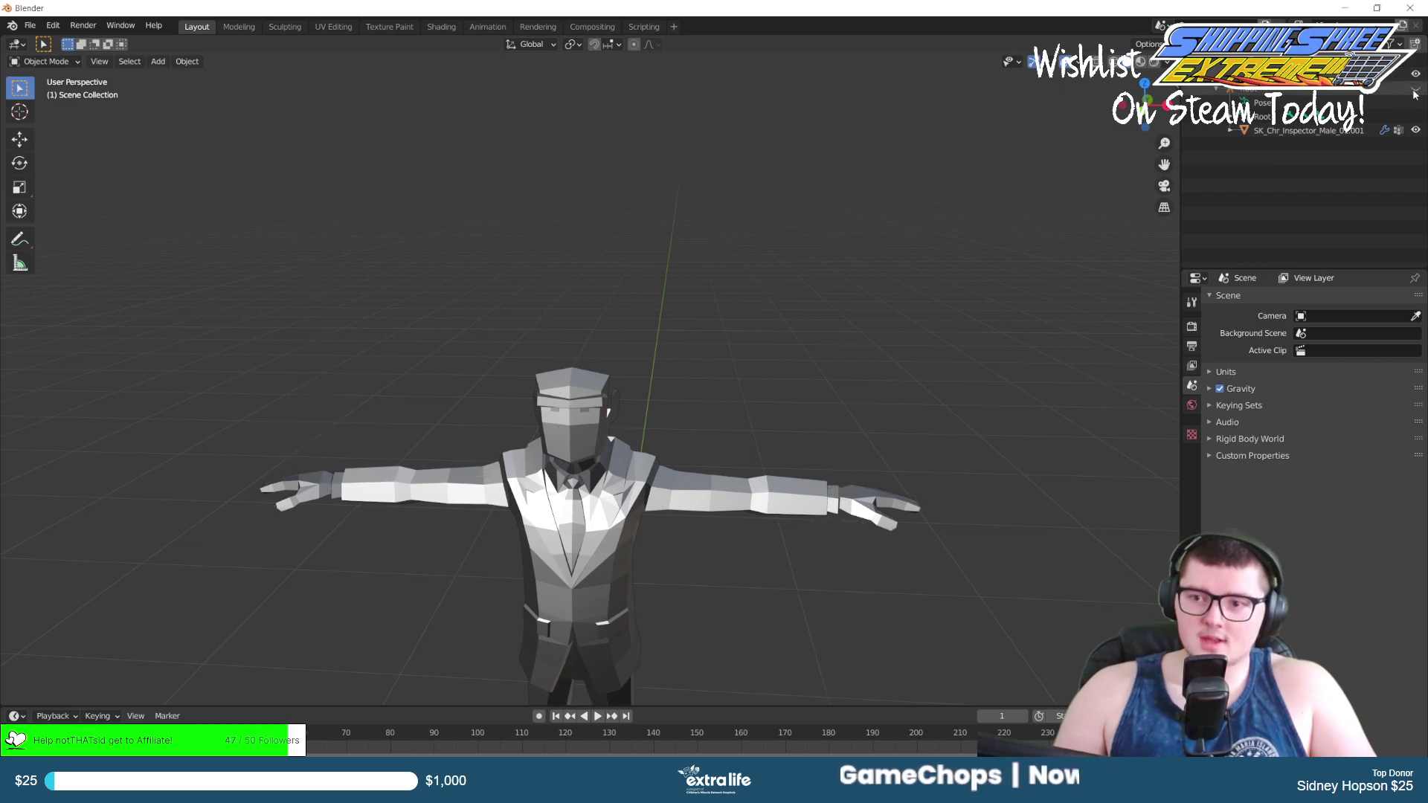
scroll(758, 367, "up", 4)
middle_click_drag(752, 309, 703, 366)
Enter Edit Mode on the inspector mesh with X-ray turned on and edge selection active.
left_click(614, 478)
key("Tab")
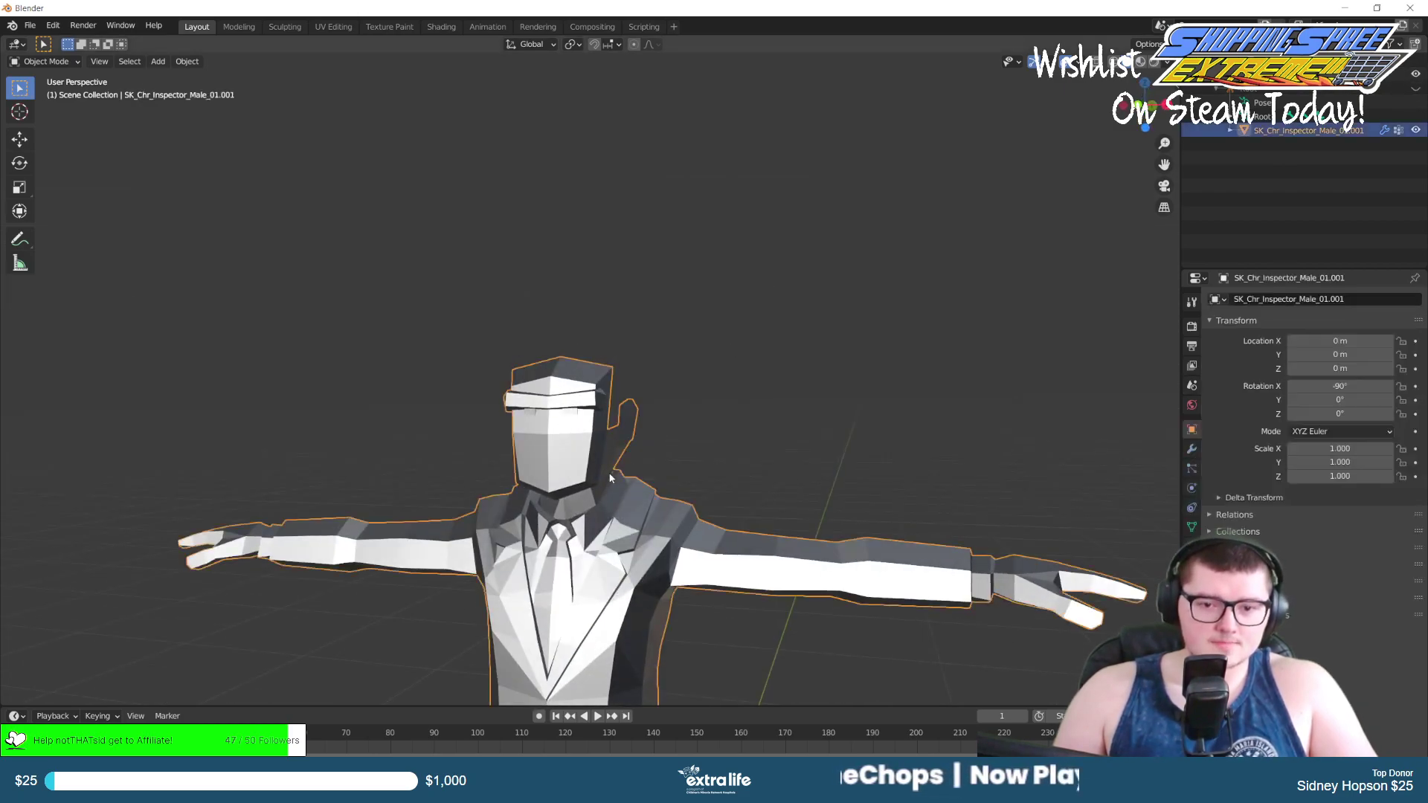
middle_click_drag(658, 431, 702, 383)
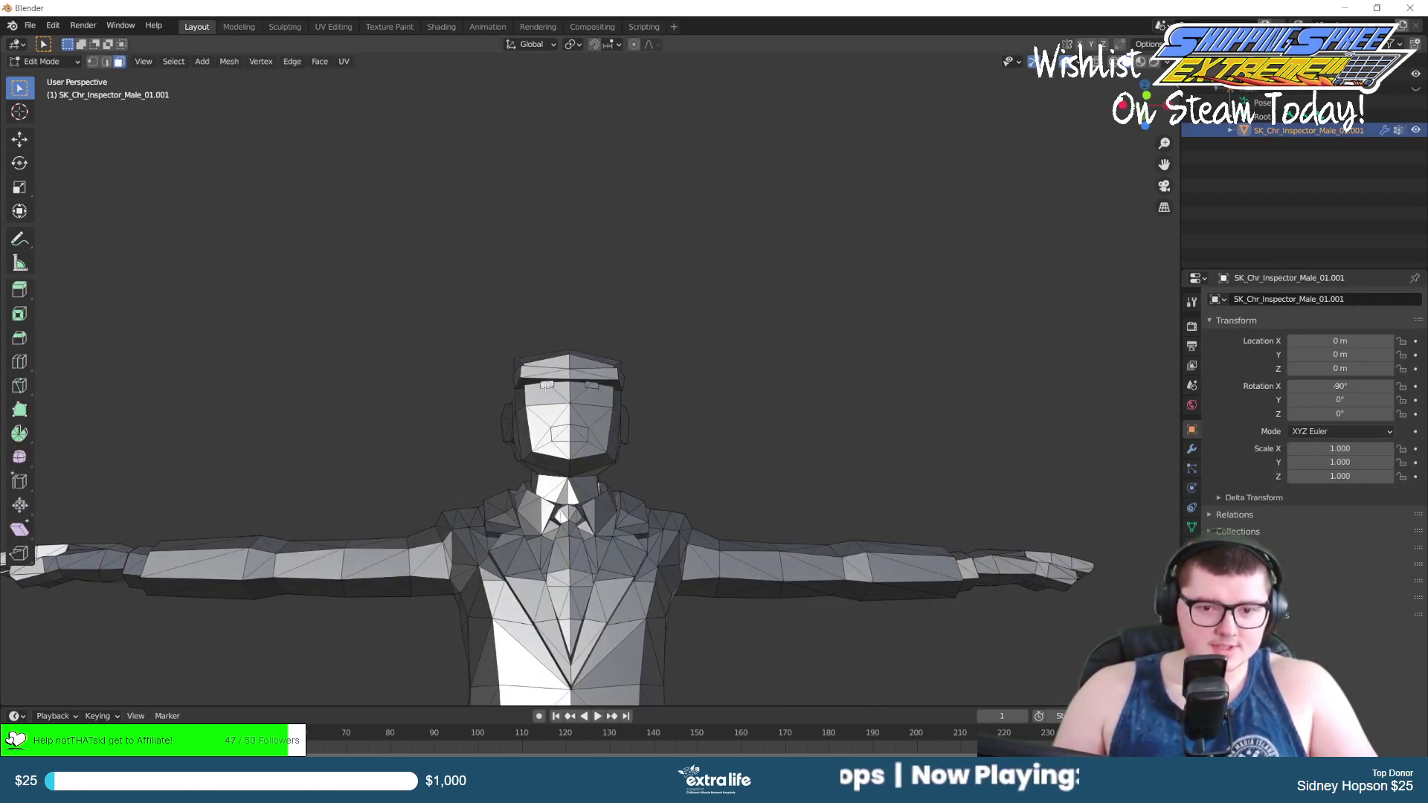
key("shift+z")
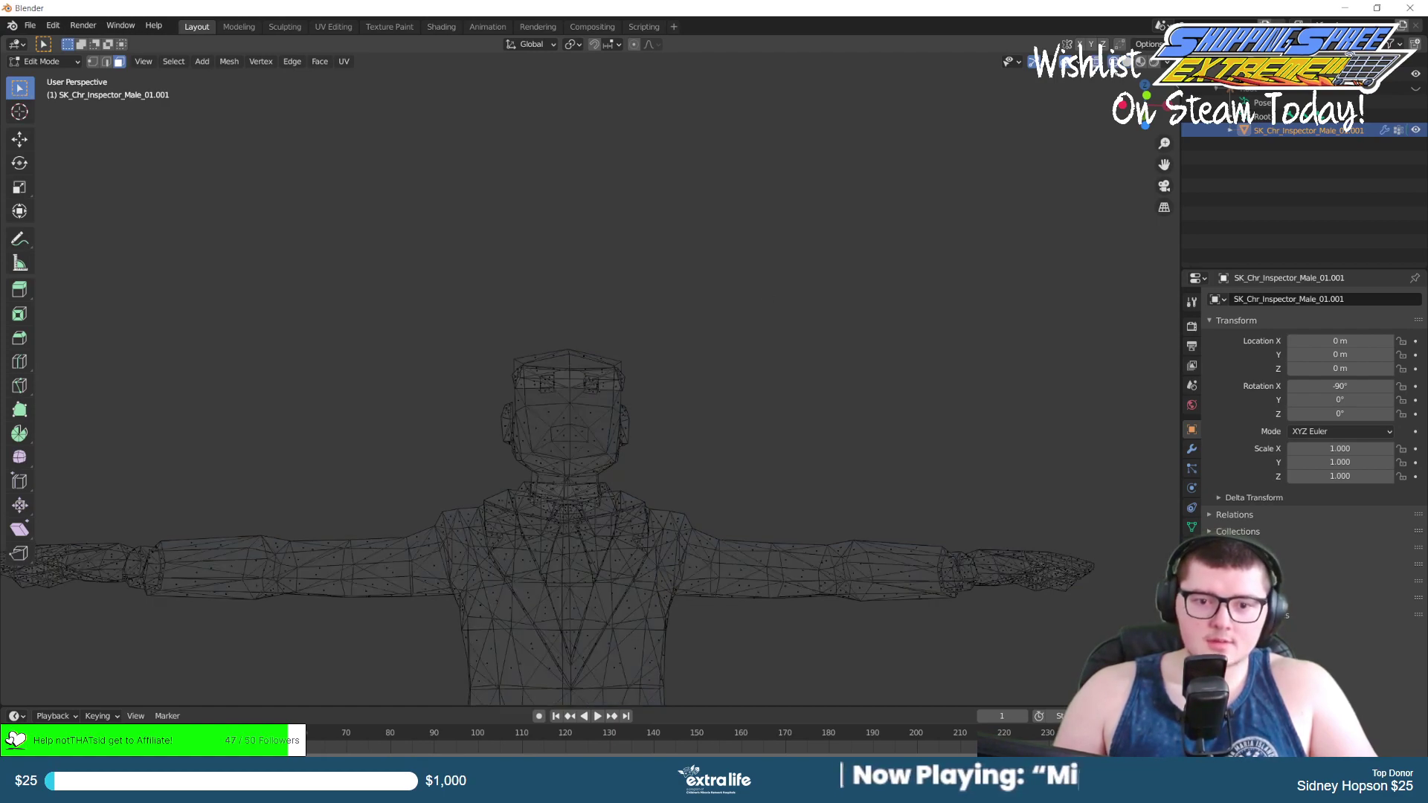
key("shift+z")
key("alt+z")
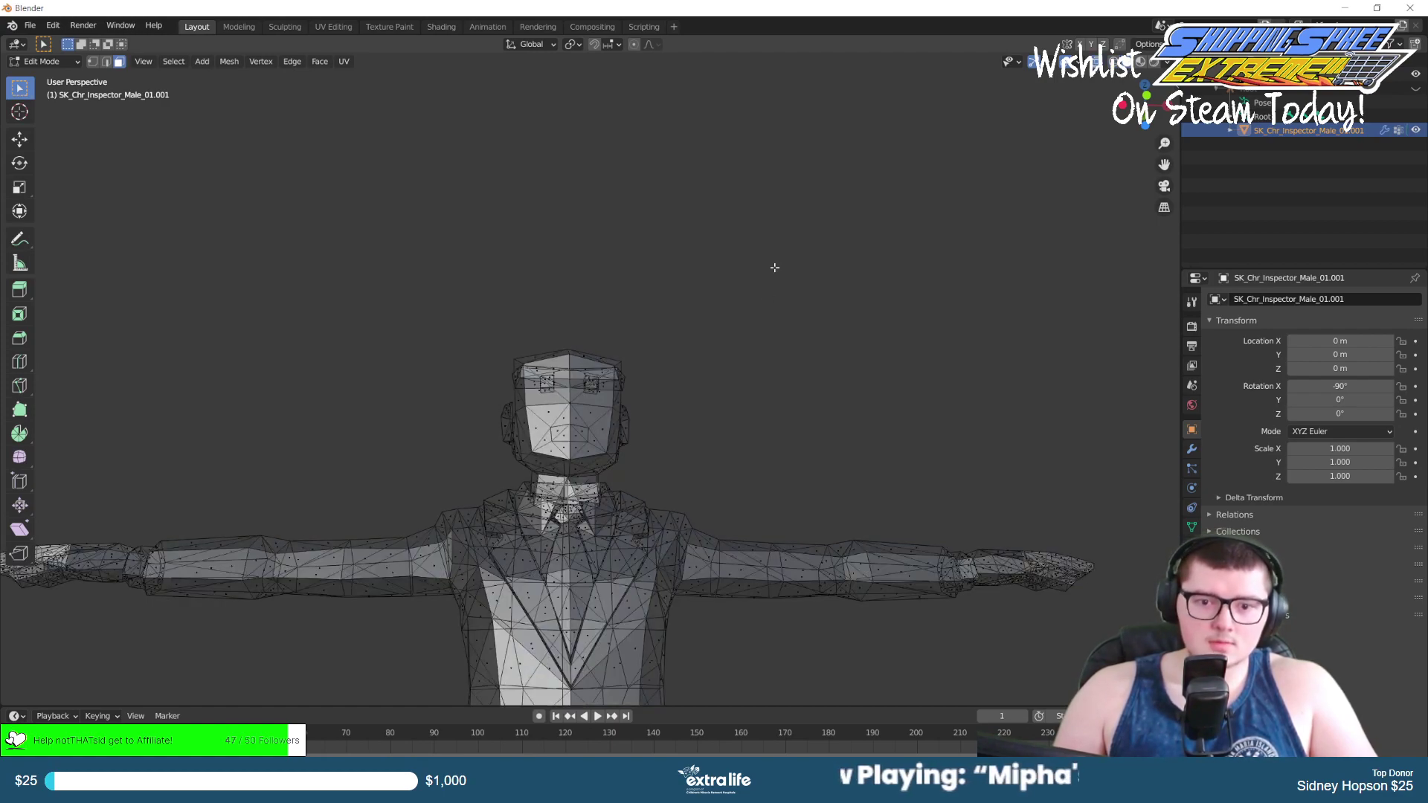
middle_click_drag(360, 192, 355, 190)
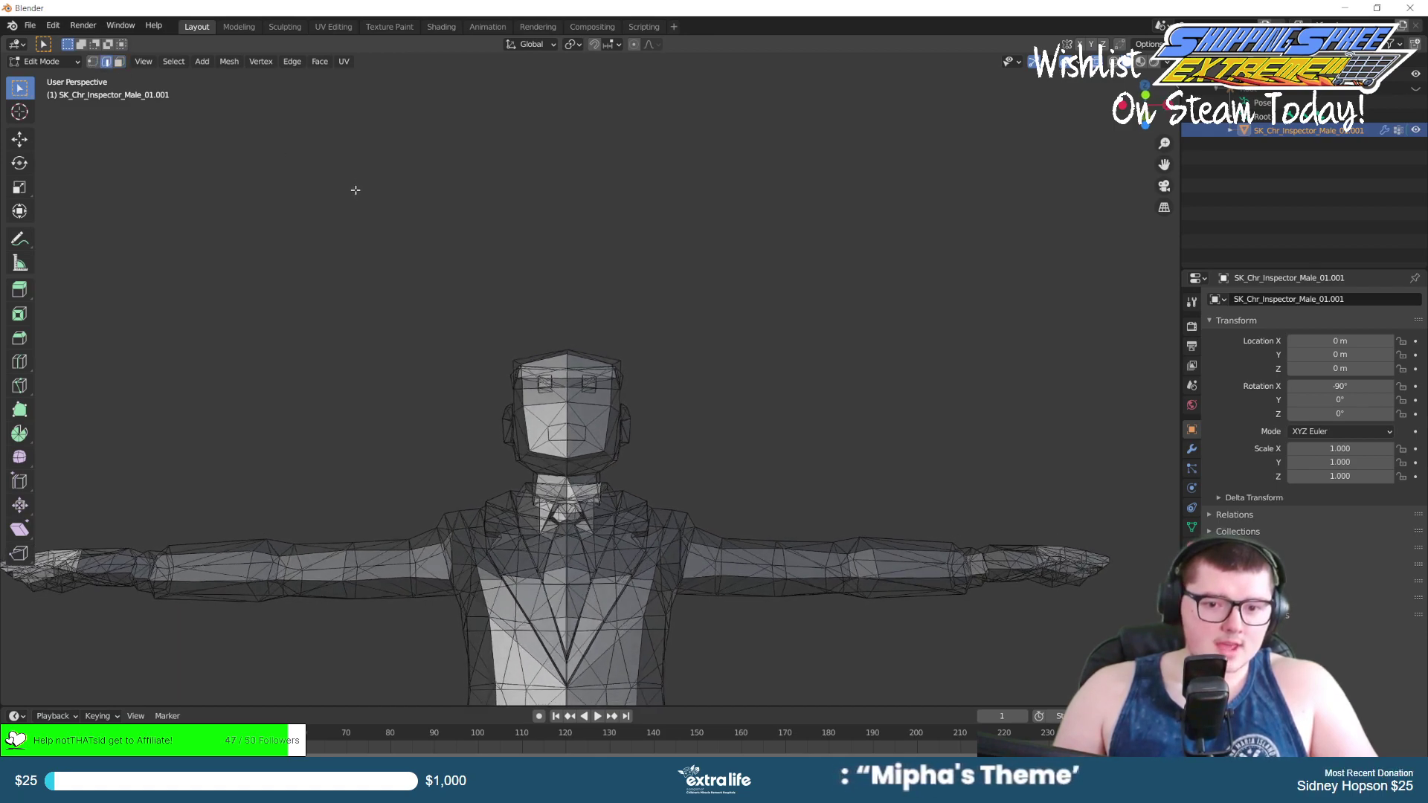
Separate the inspector's whole head from the body into its own object and delete that head object.
left_click_drag(438, 272, 704, 479)
middle_click_drag(704, 479, 654, 469)
key("p")
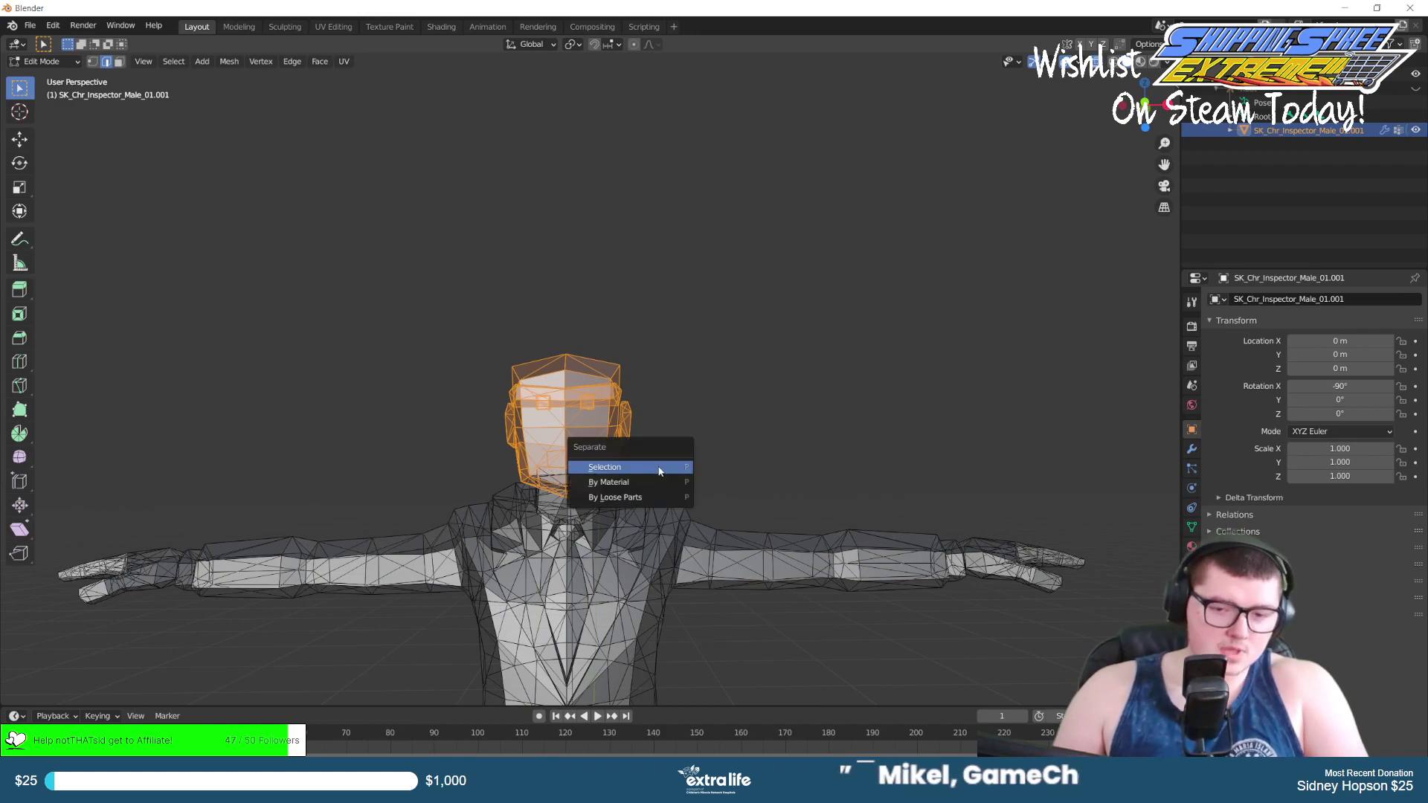
left_click(595, 466)
key("Tab")
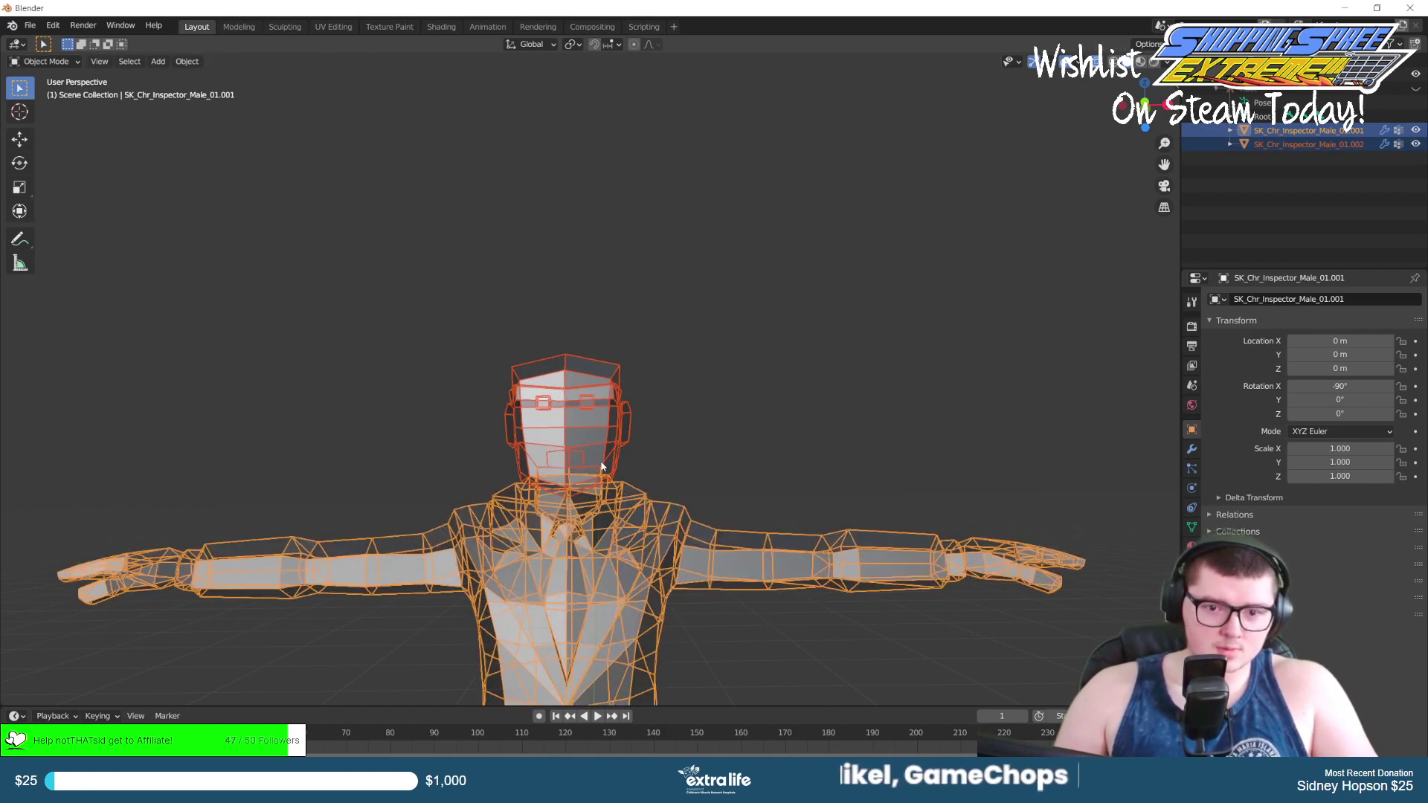
left_click(616, 392)
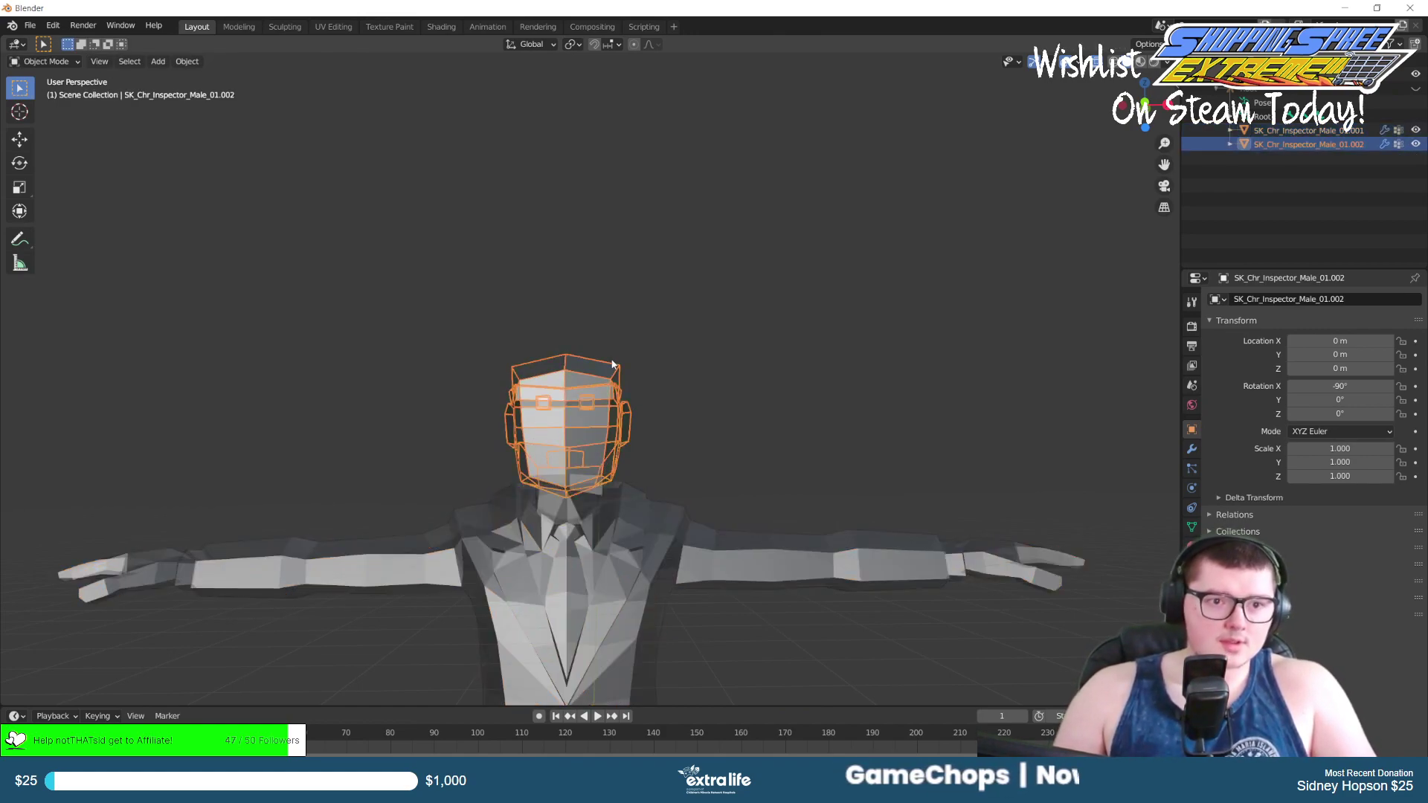
key("Delete")
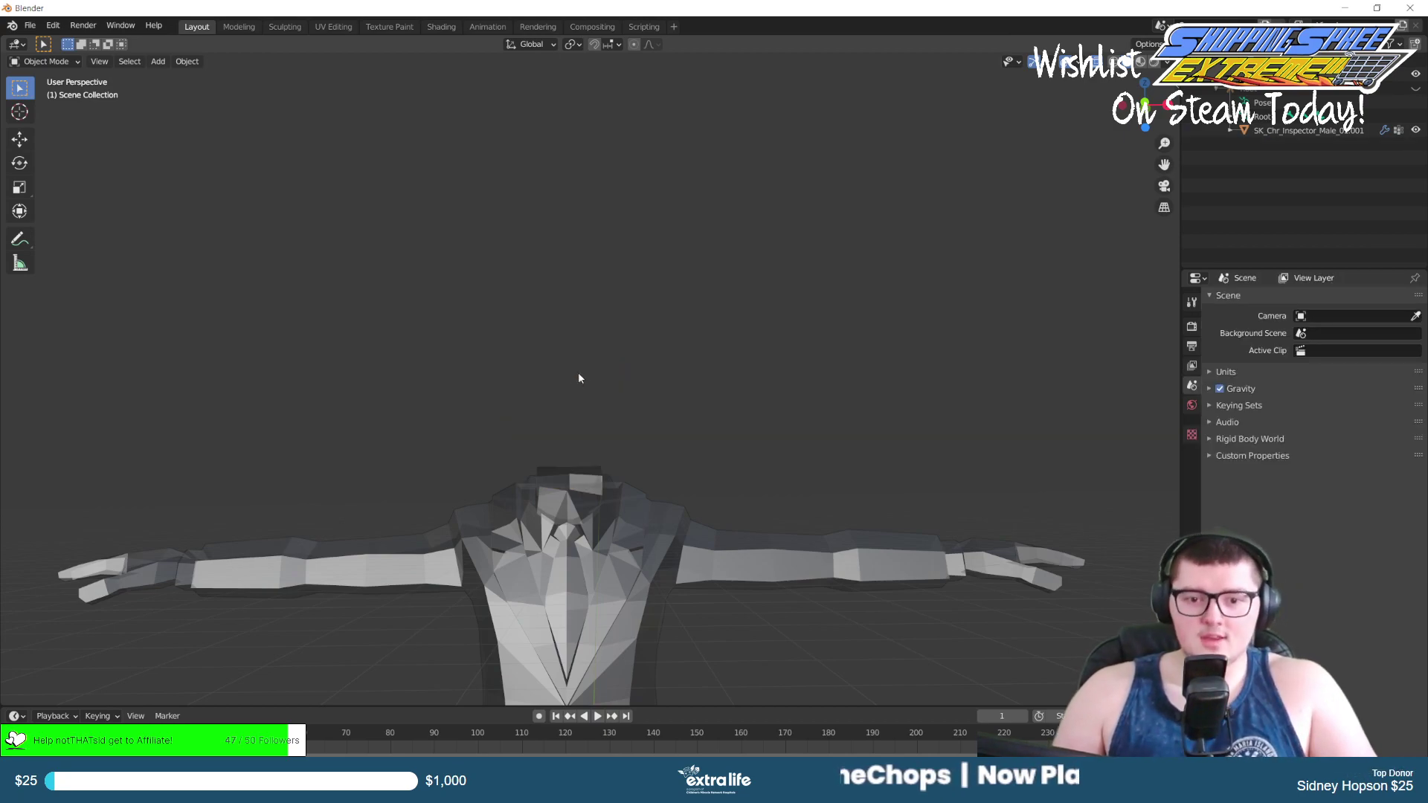
Select the headless inspector body mesh and add a second, empty material slot to it.
middle_click_drag(668, 384, 604, 447)
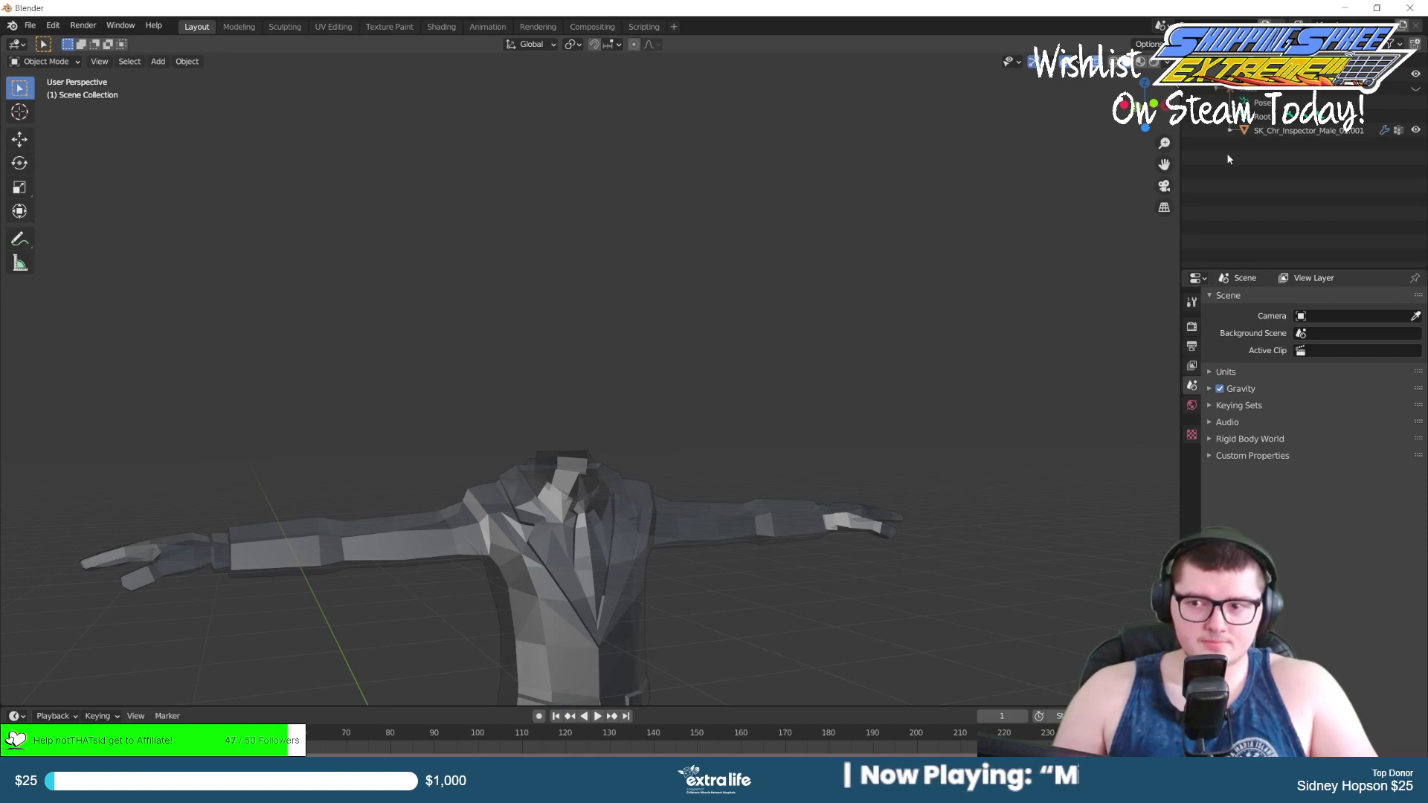
middle_click_drag(885, 358, 596, 553)
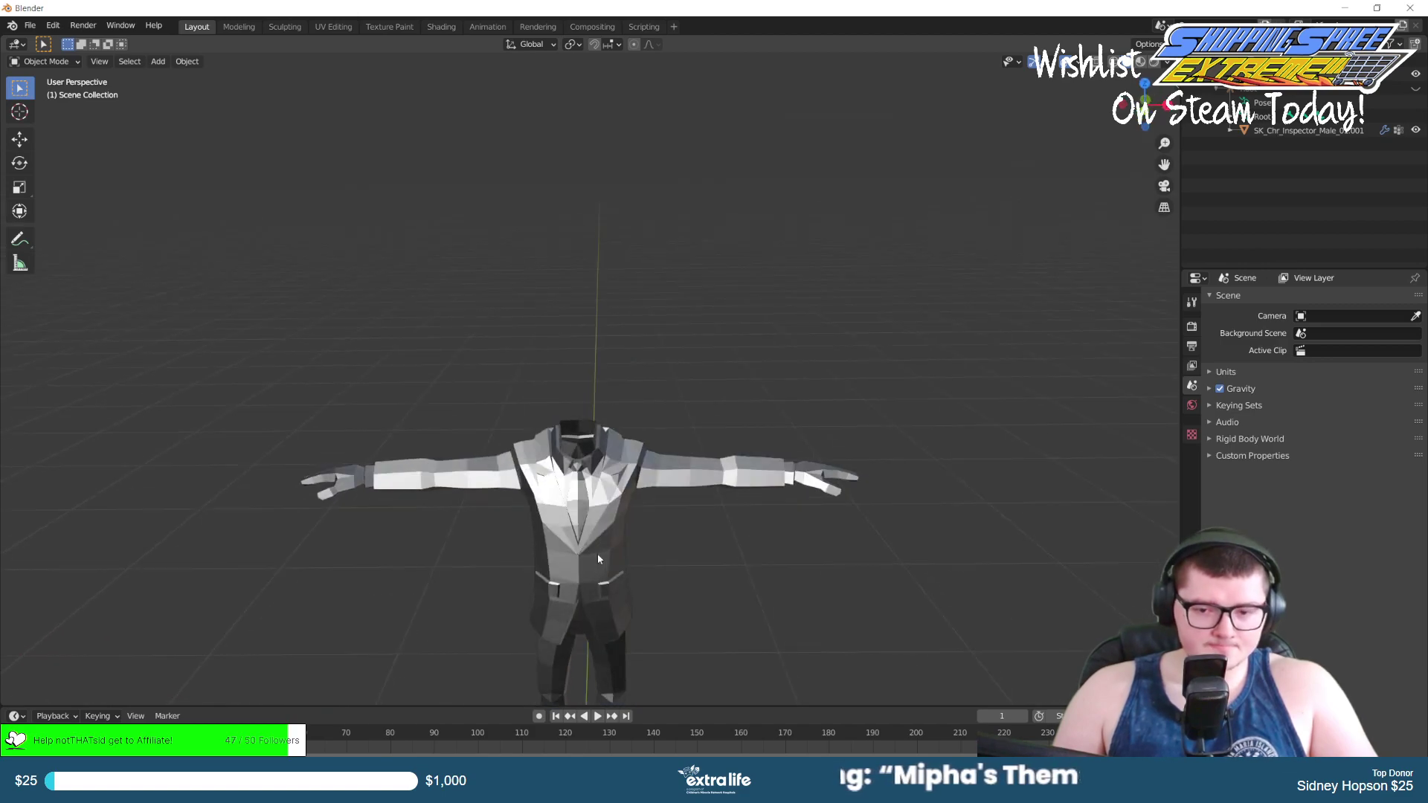
left_click(593, 499)
scroll(475, 487, "up", 3)
middle_click_drag(448, 465, 1117, 340)
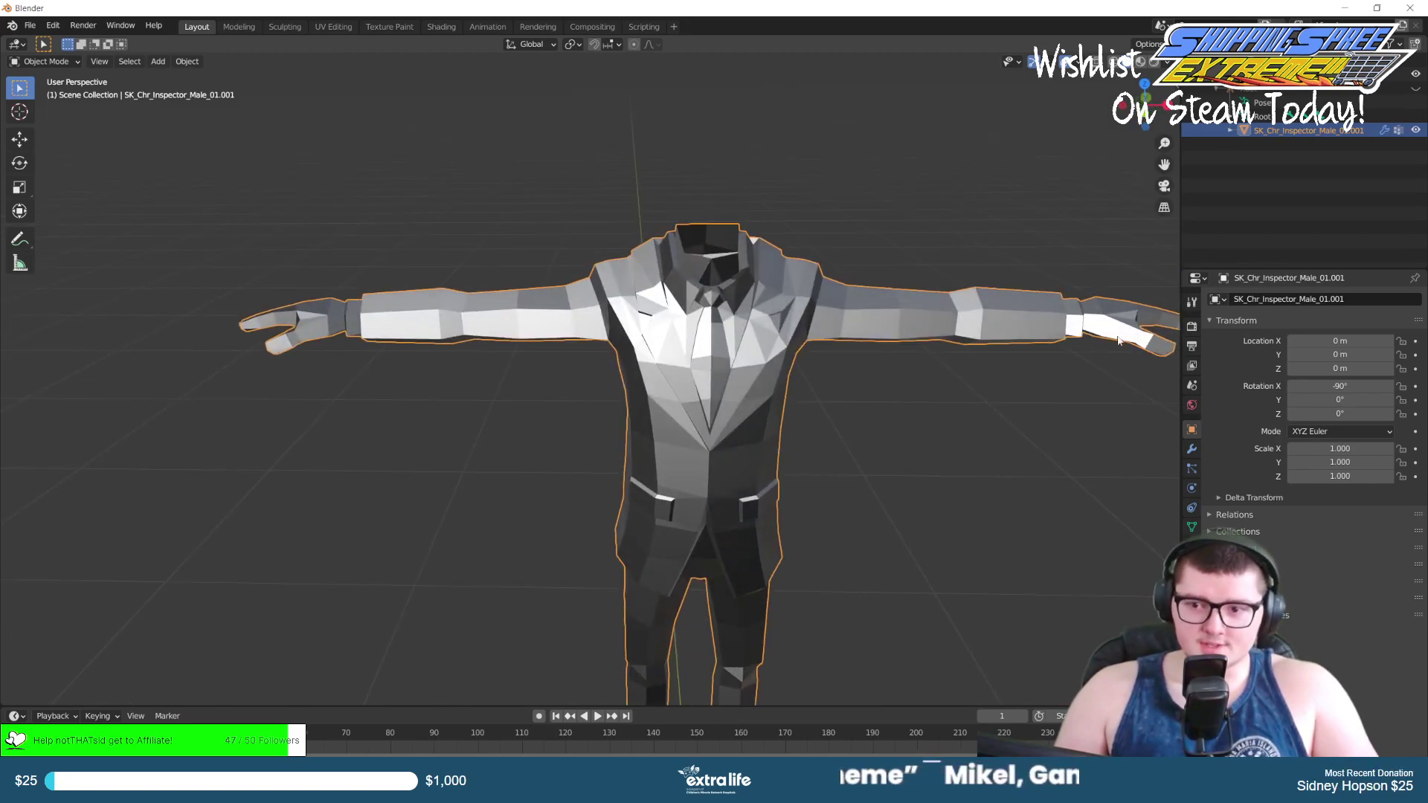
left_click(1191, 406)
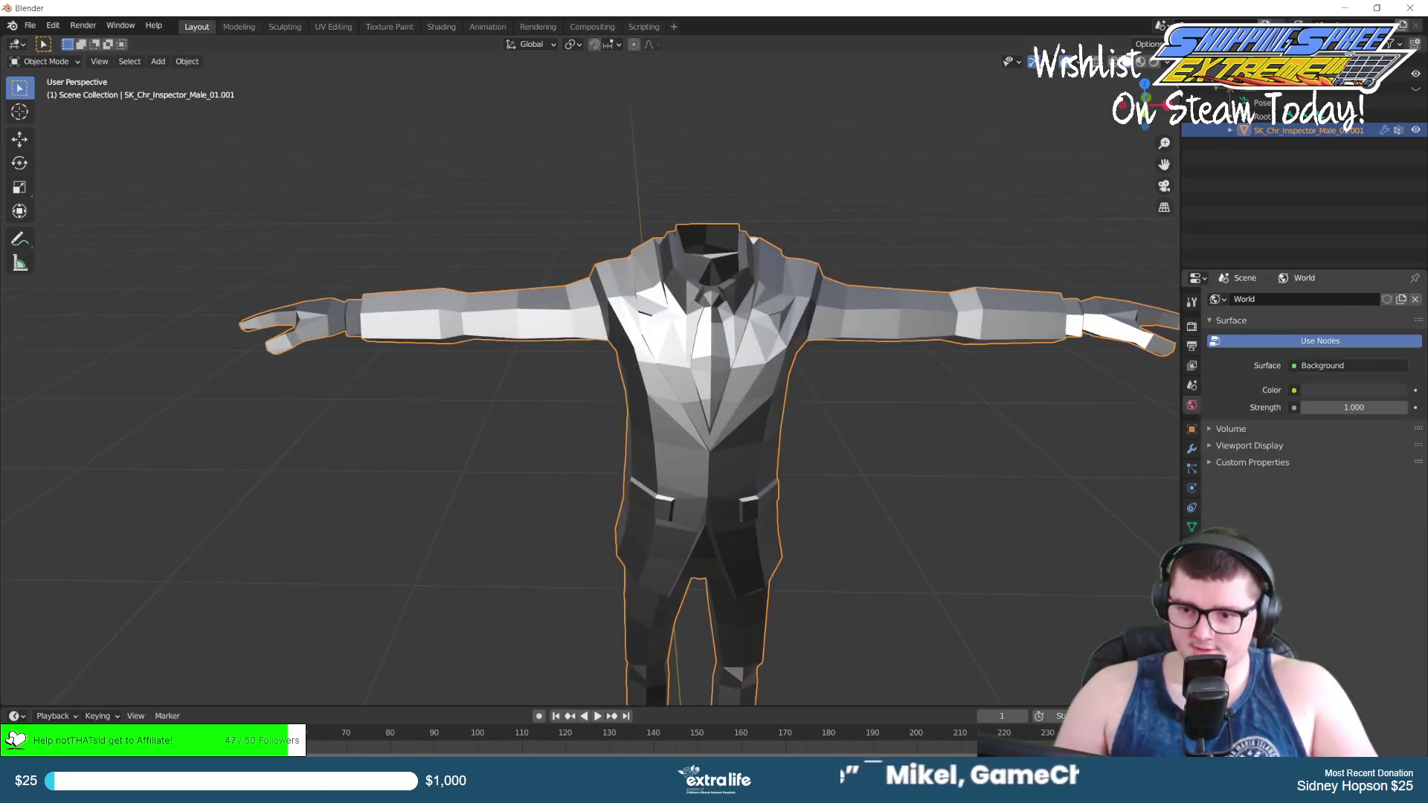
left_click(1191, 546)
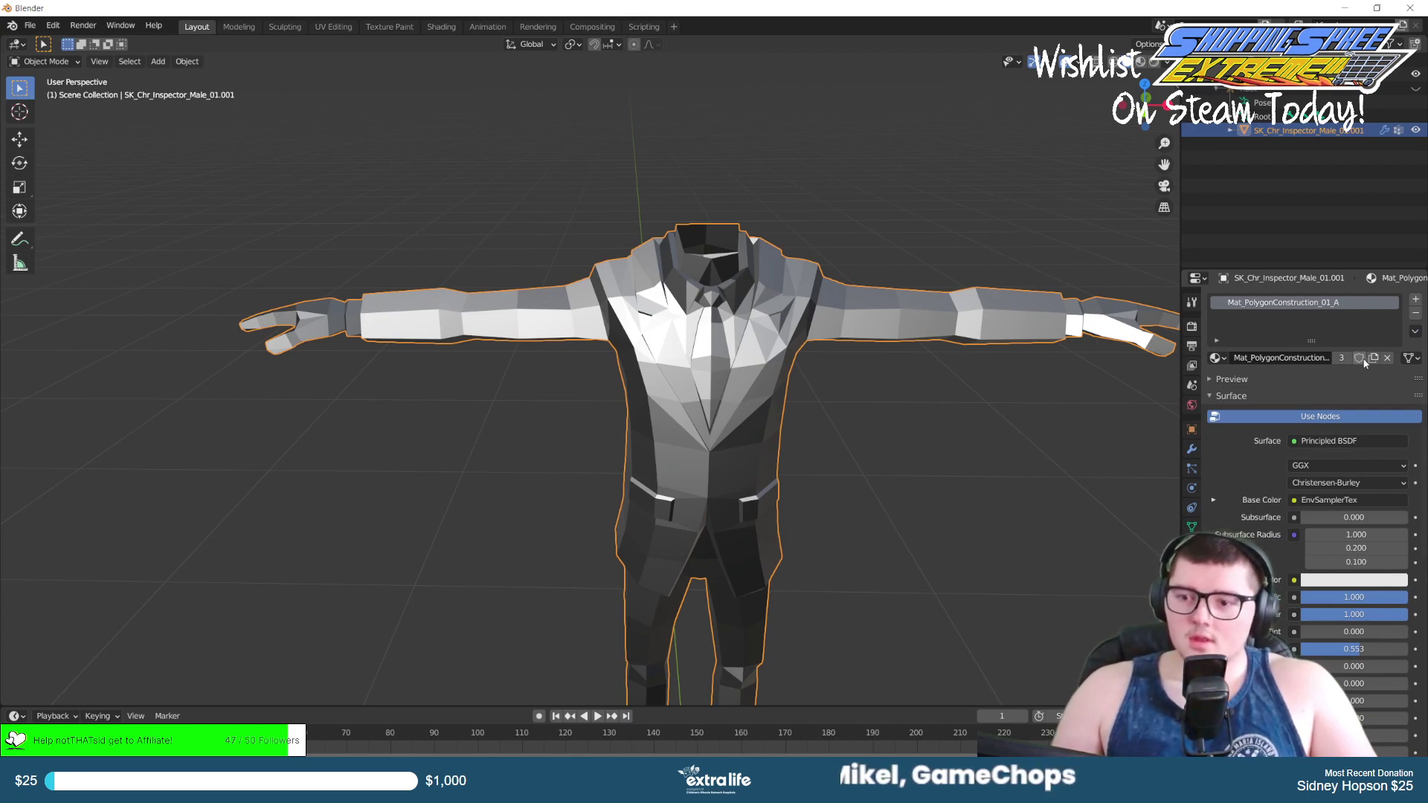
left_click(1416, 302)
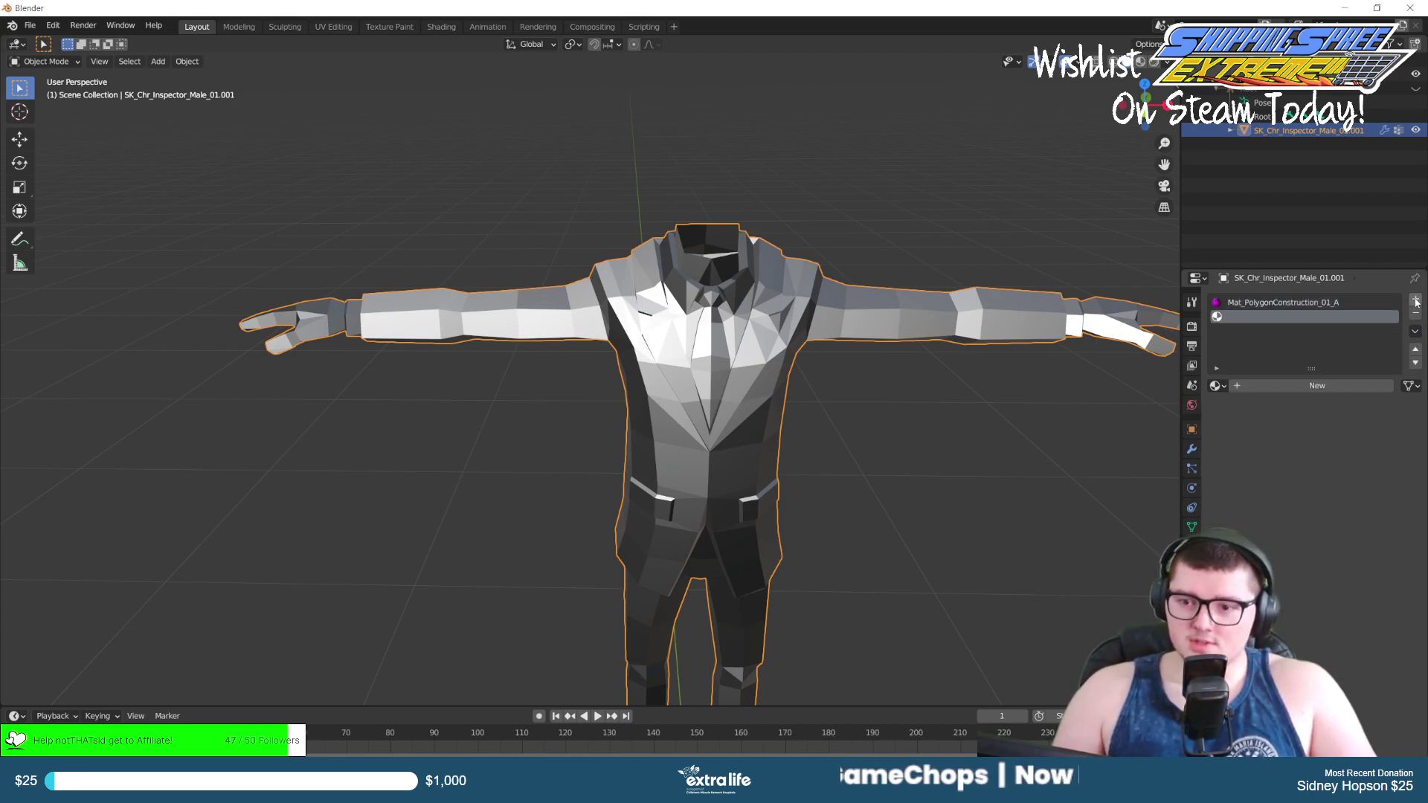
Create a new material in the empty slot and name it SkinTone.
left_click(1296, 385)
double_click(1296, 385)
type("S")
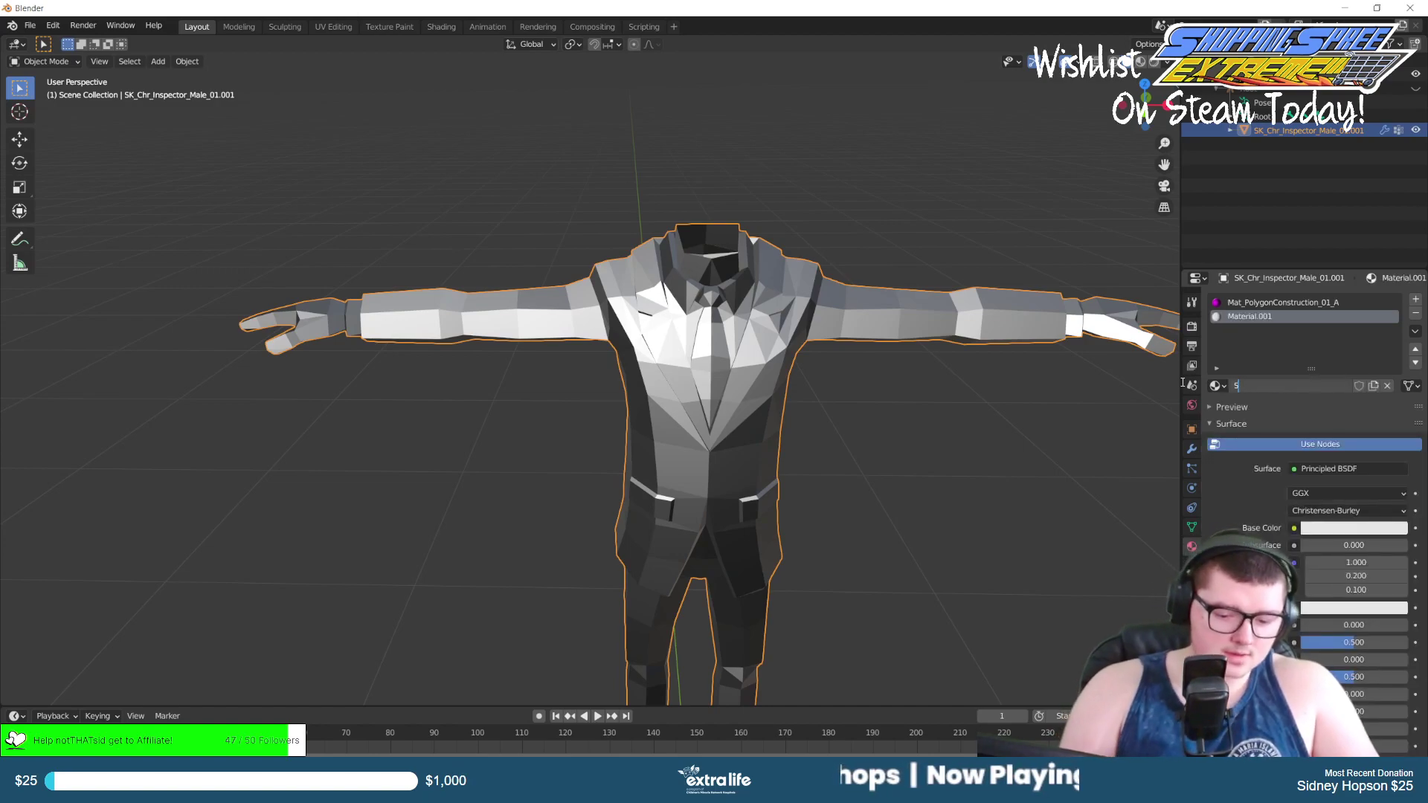
type("kinTO")
key("BackSpace")
type("o")
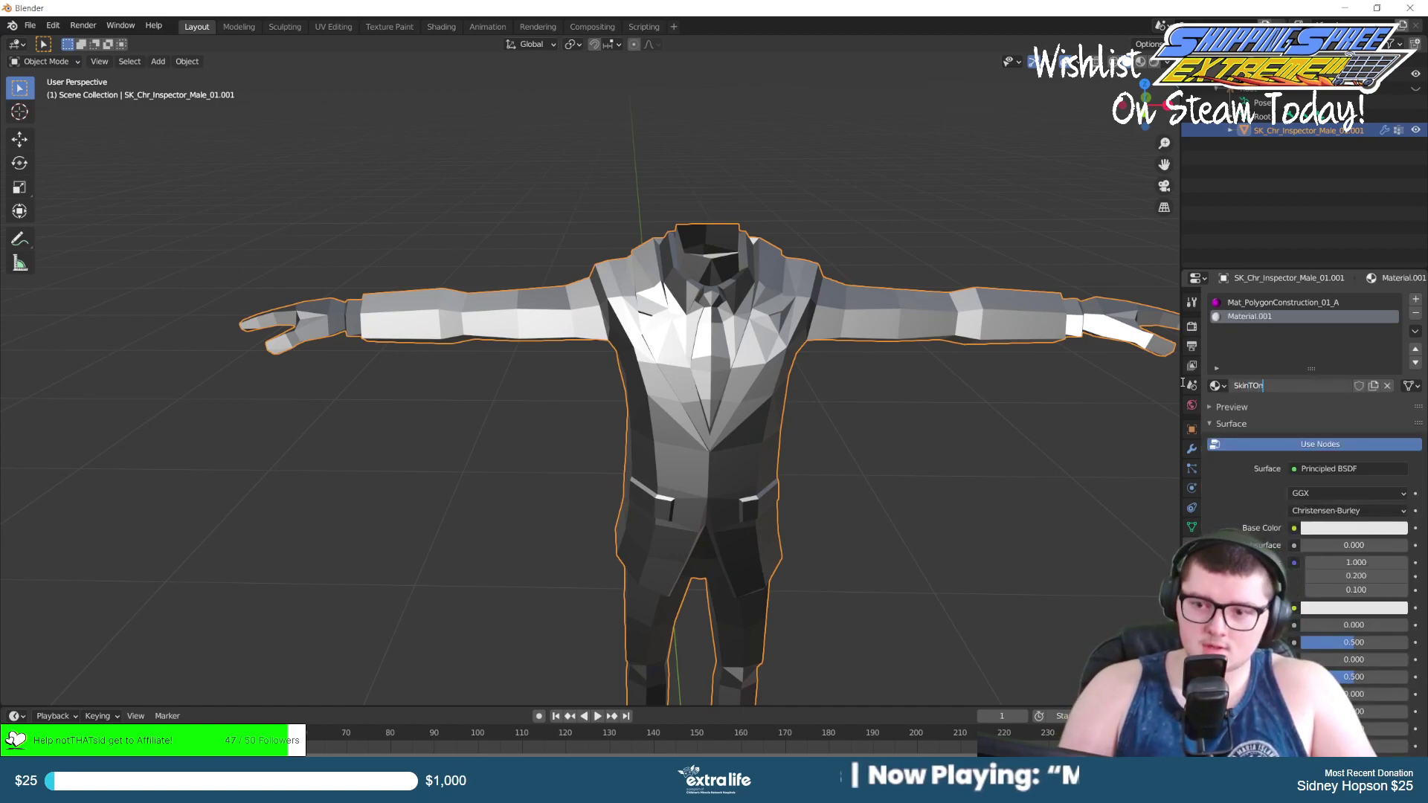
type("ne")
key("Return")
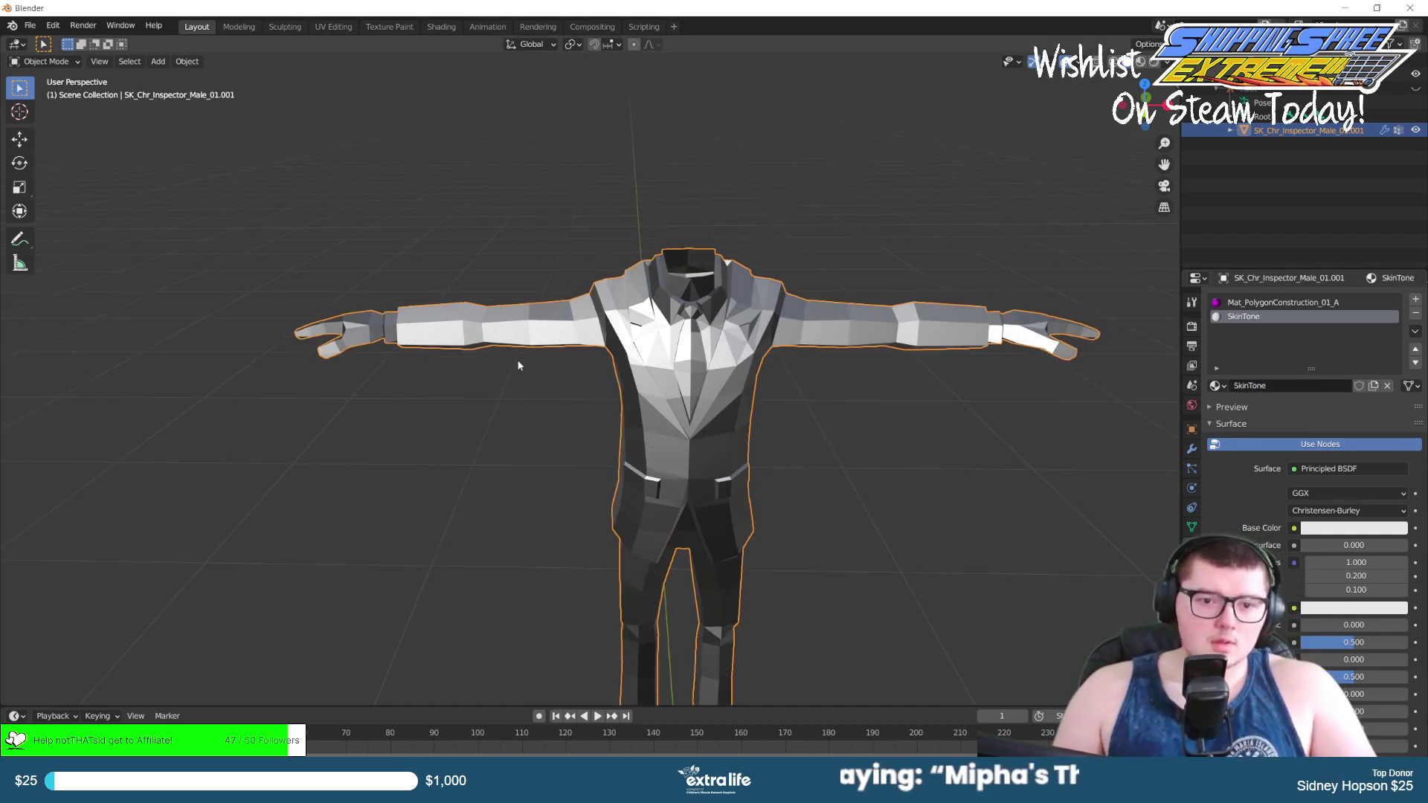
Put the body mesh in Edit Mode, seen from the front with X-ray turned on.
key("Tab")
middle_click_drag(528, 302, 638, 293)
key("KP_1")
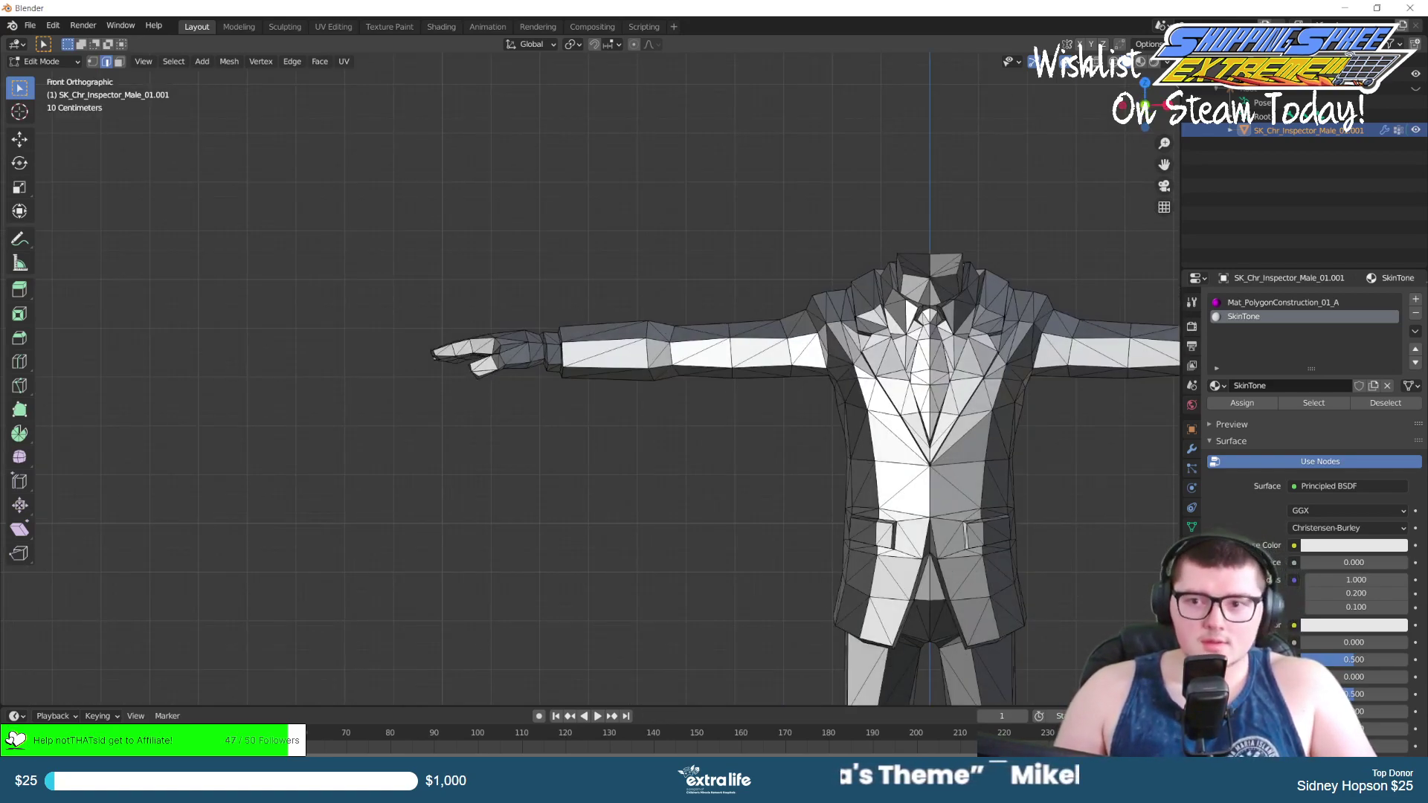
key("alt+z")
scroll(407, 313, "up", 8)
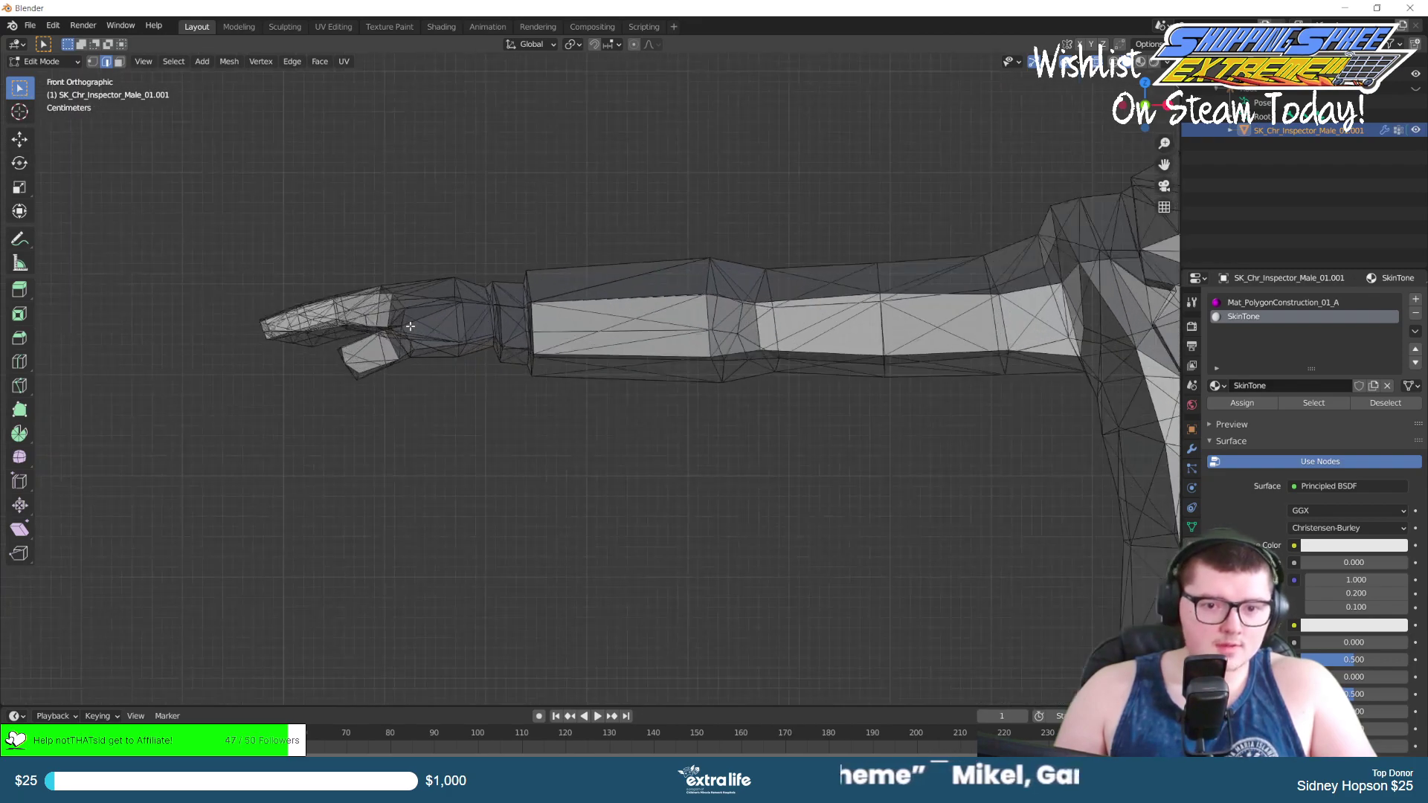
Switch to face selection, select all faces of the inspector's right hand up to the cuff, and assign the SkinTone material to them.
left_click_drag(358, 288, 717, 525)
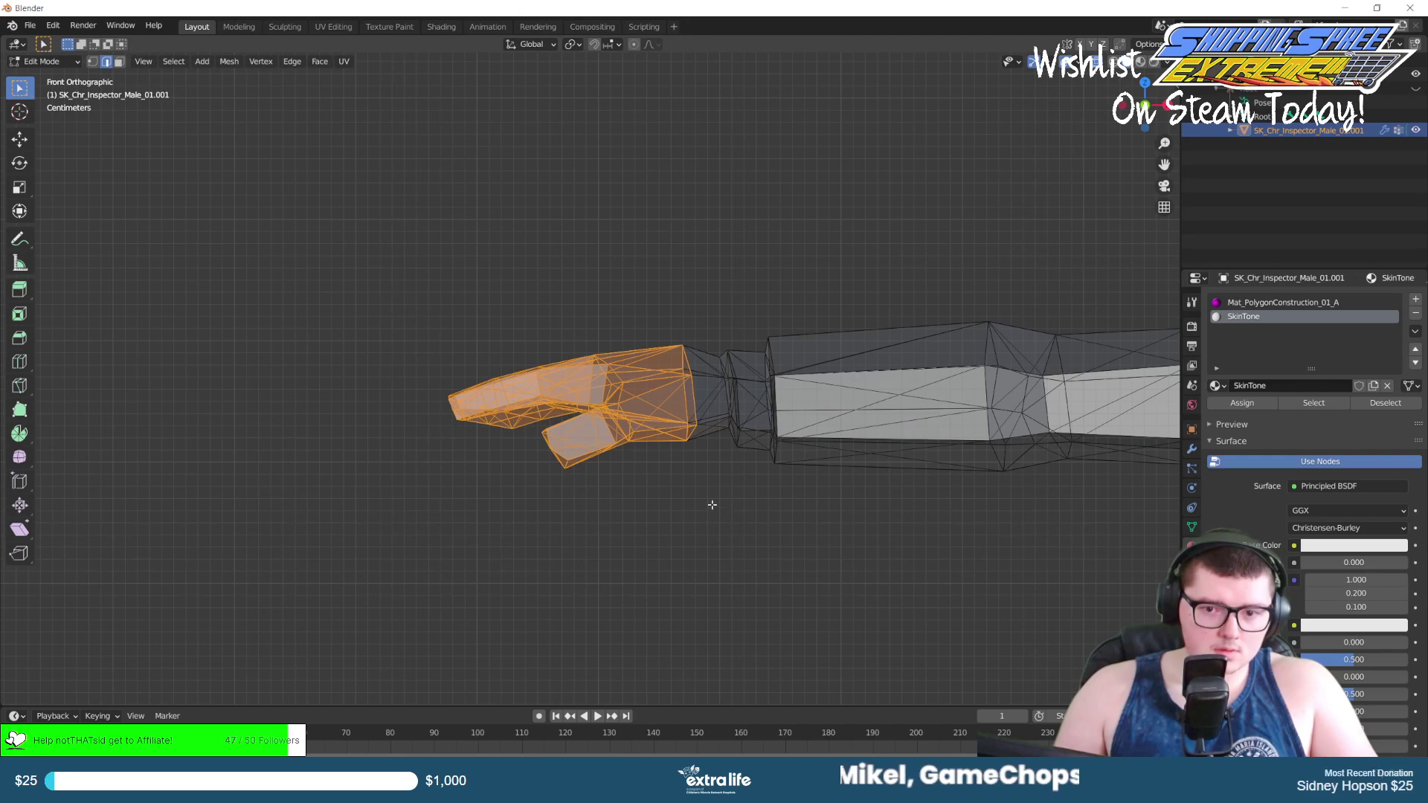
middle_click_drag(707, 490, 681, 484)
left_click_drag(660, 310, 733, 451)
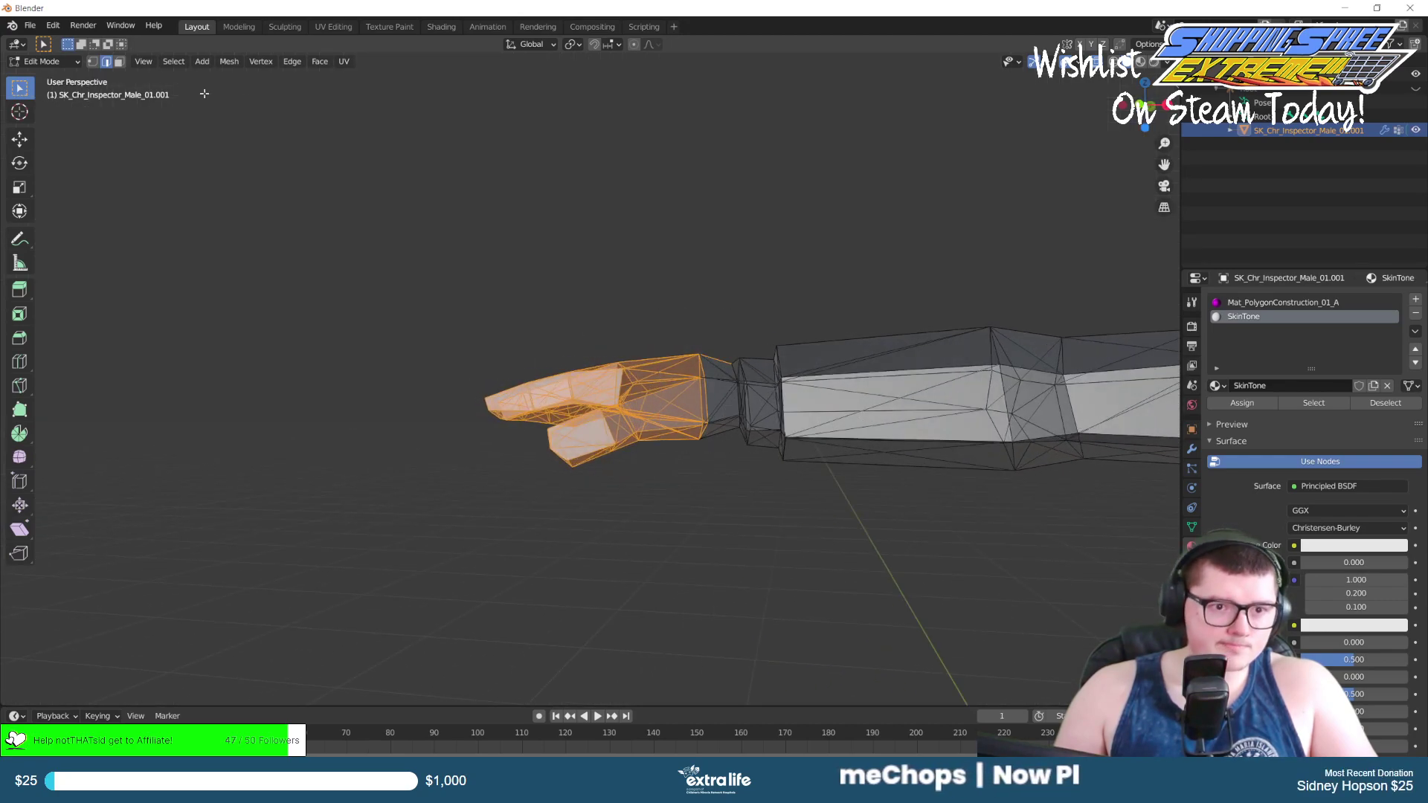
left_click(119, 62)
left_click_drag(651, 343, 732, 446)
left_click_drag(449, 302, 730, 508)
middle_click_drag(655, 420, 456, 343)
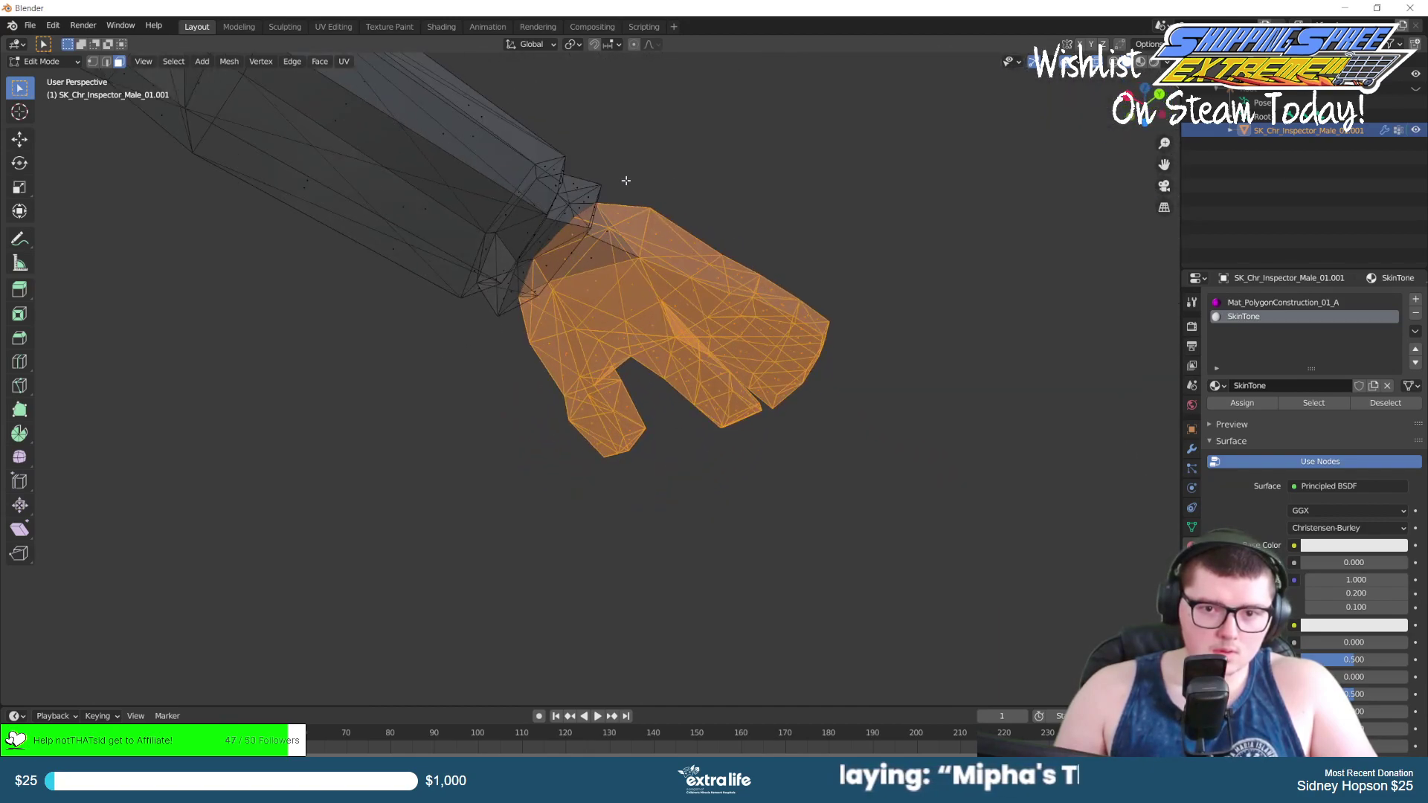
left_click(595, 253, "shift")
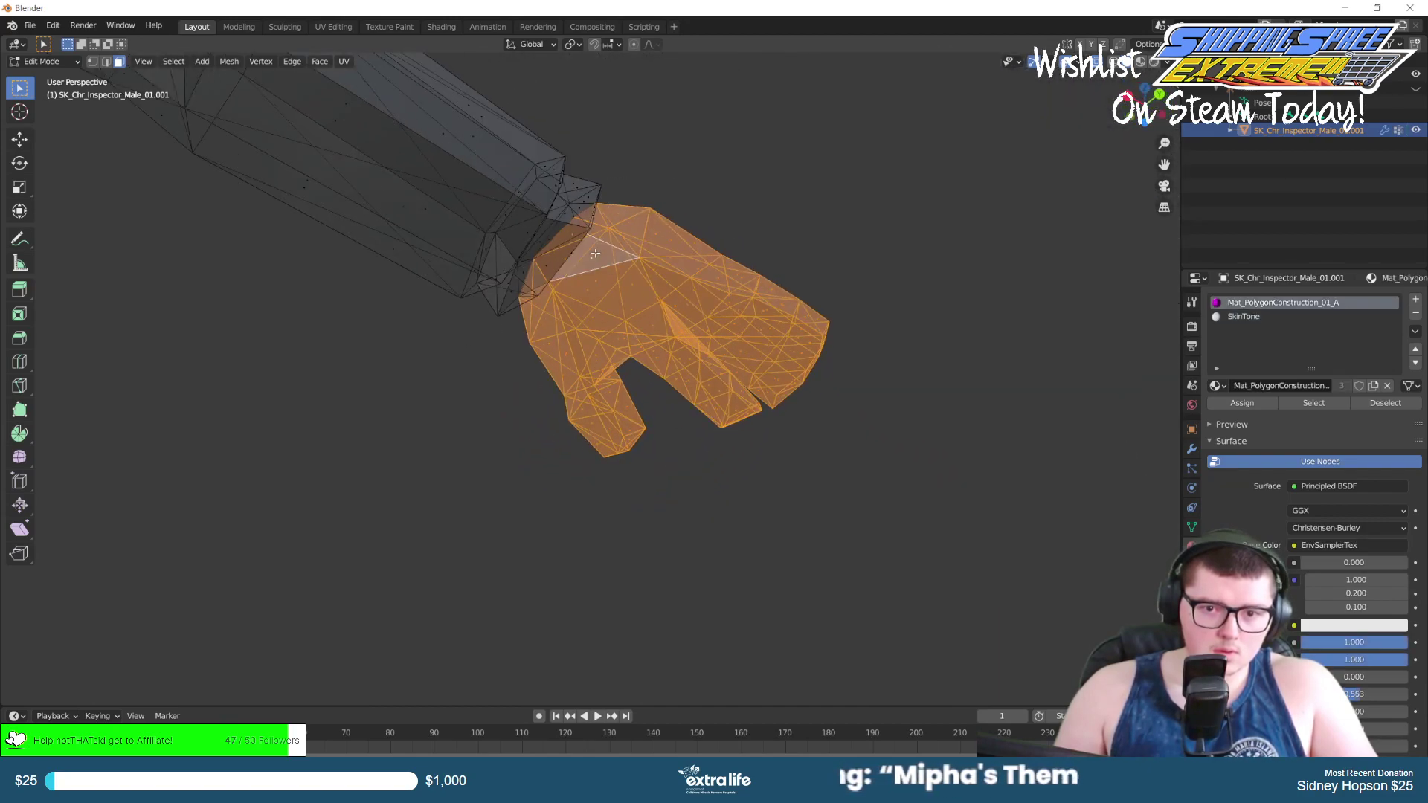
middle_click_drag(744, 209, 637, 337)
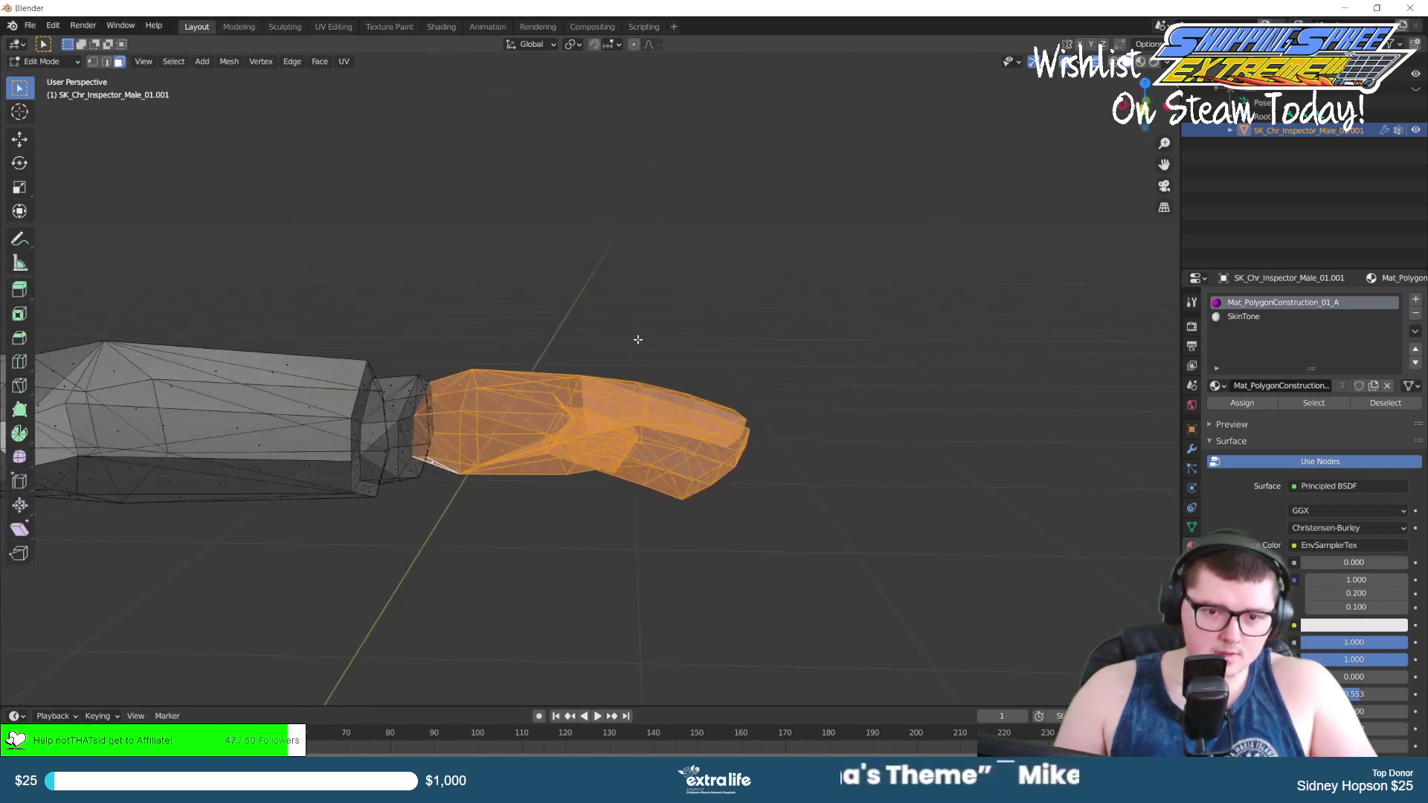
scroll(636, 340, "down", 5)
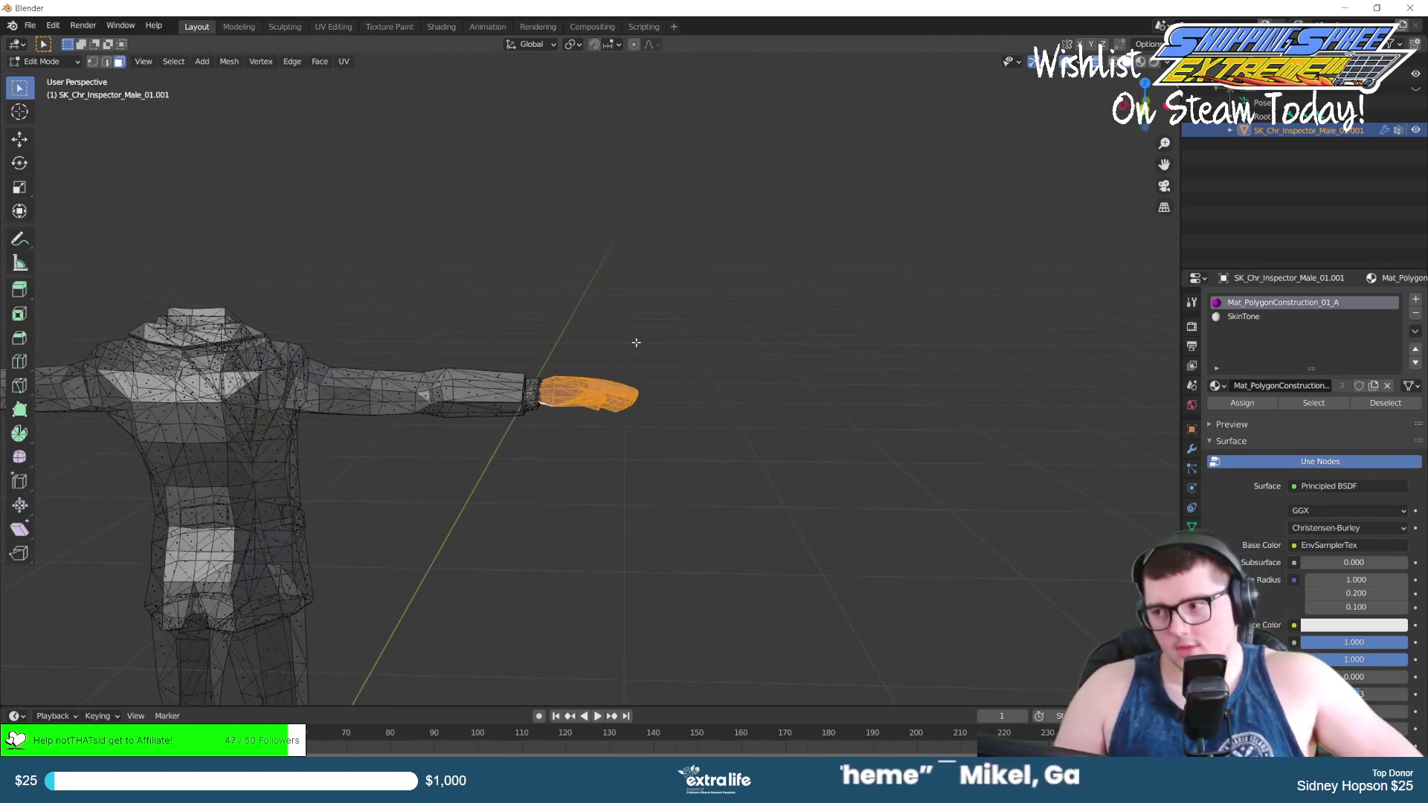
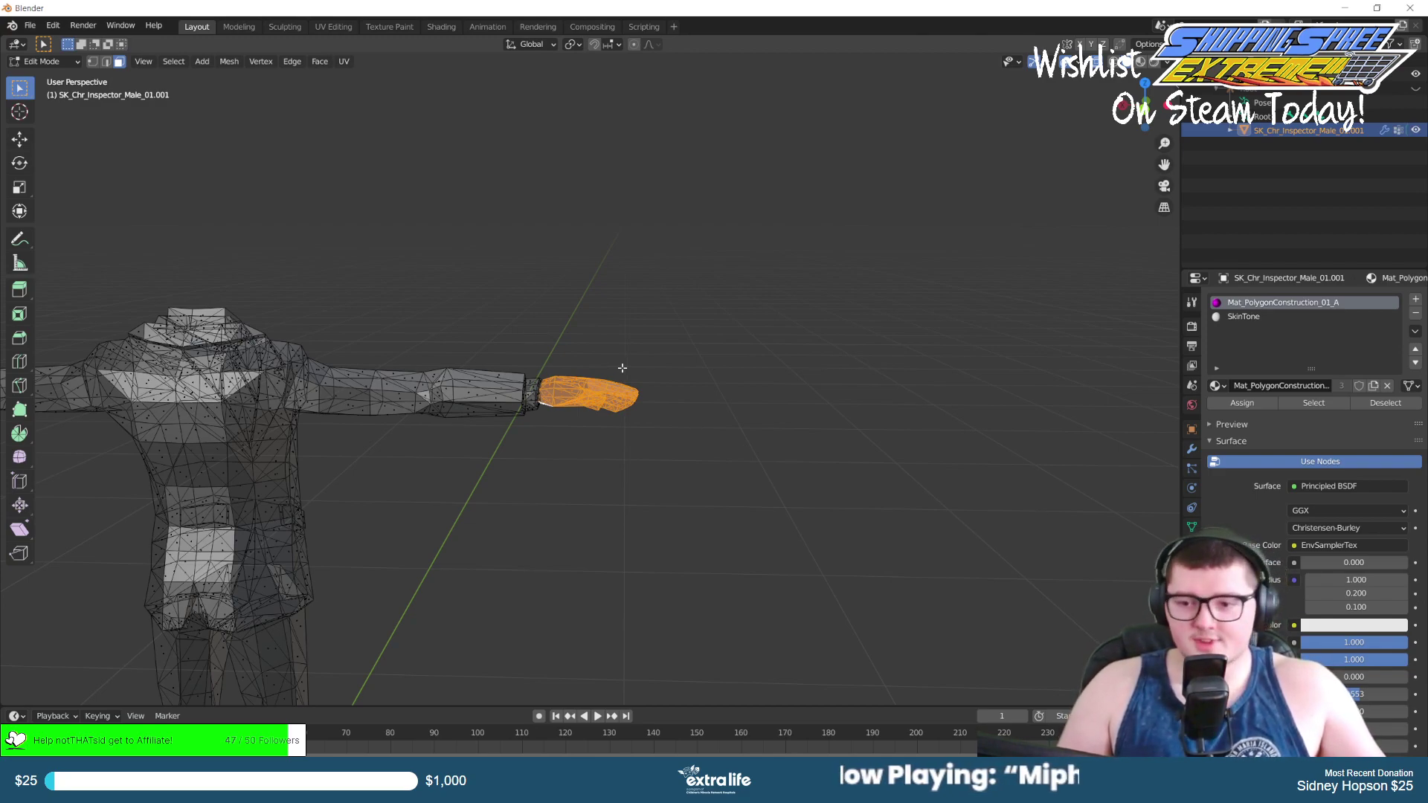
left_click(1256, 322)
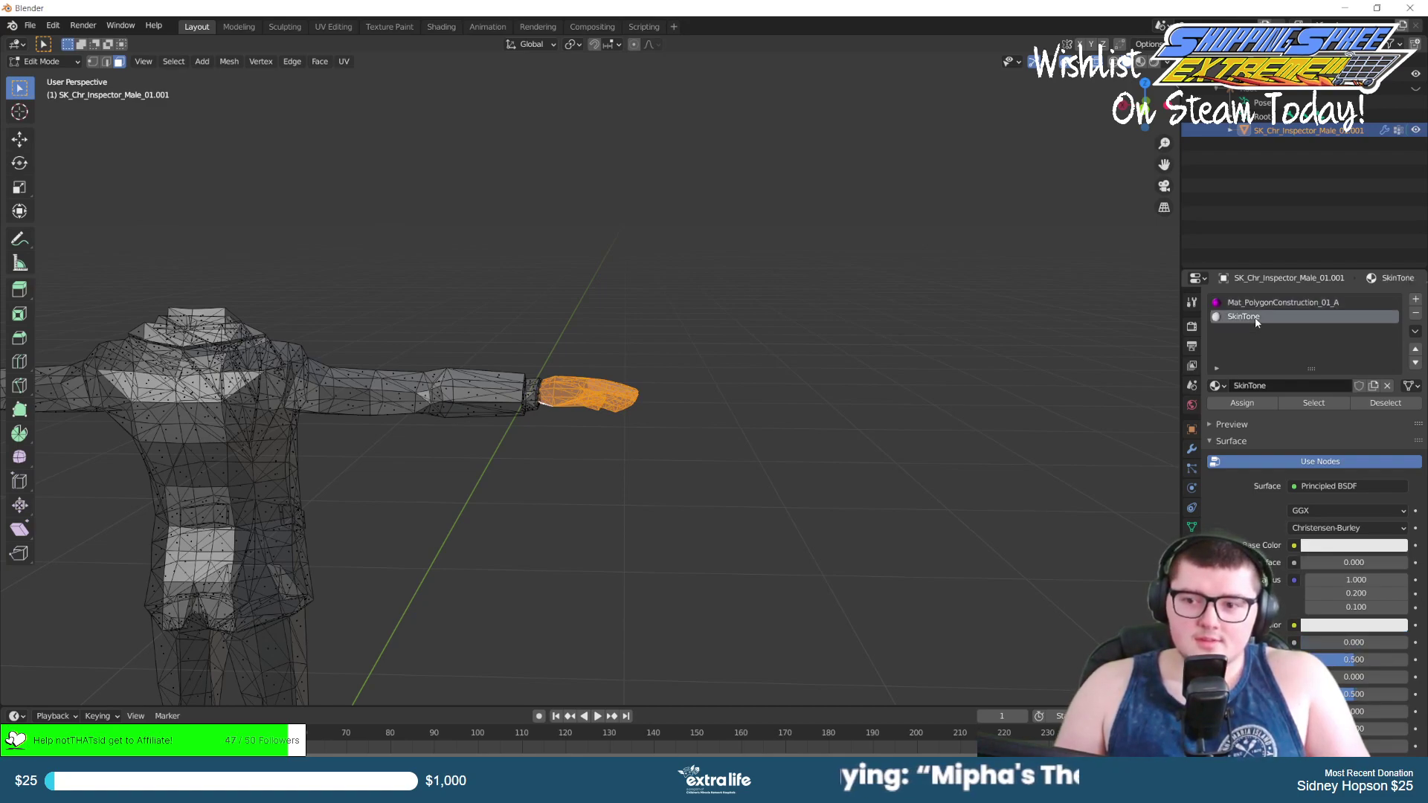
left_click(1240, 408)
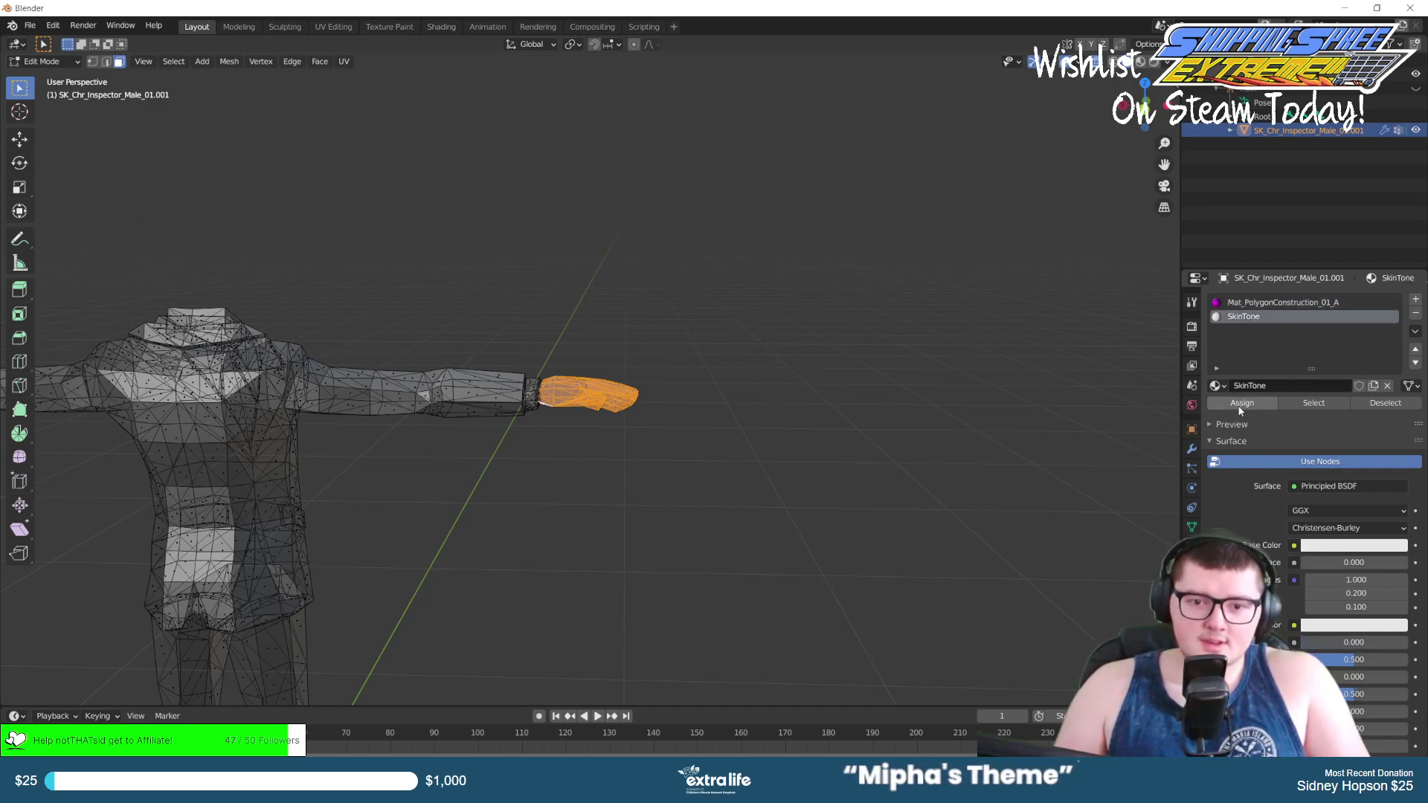
left_click(679, 332)
Select all faces of the inspector's left hand up to the cuff, turn X-ray off, and assign SkinTone to the hand.
middle_click_drag(653, 335, 368, 350)
middle_click_drag(732, 314, 476, 372)
scroll(462, 387, "up", 5)
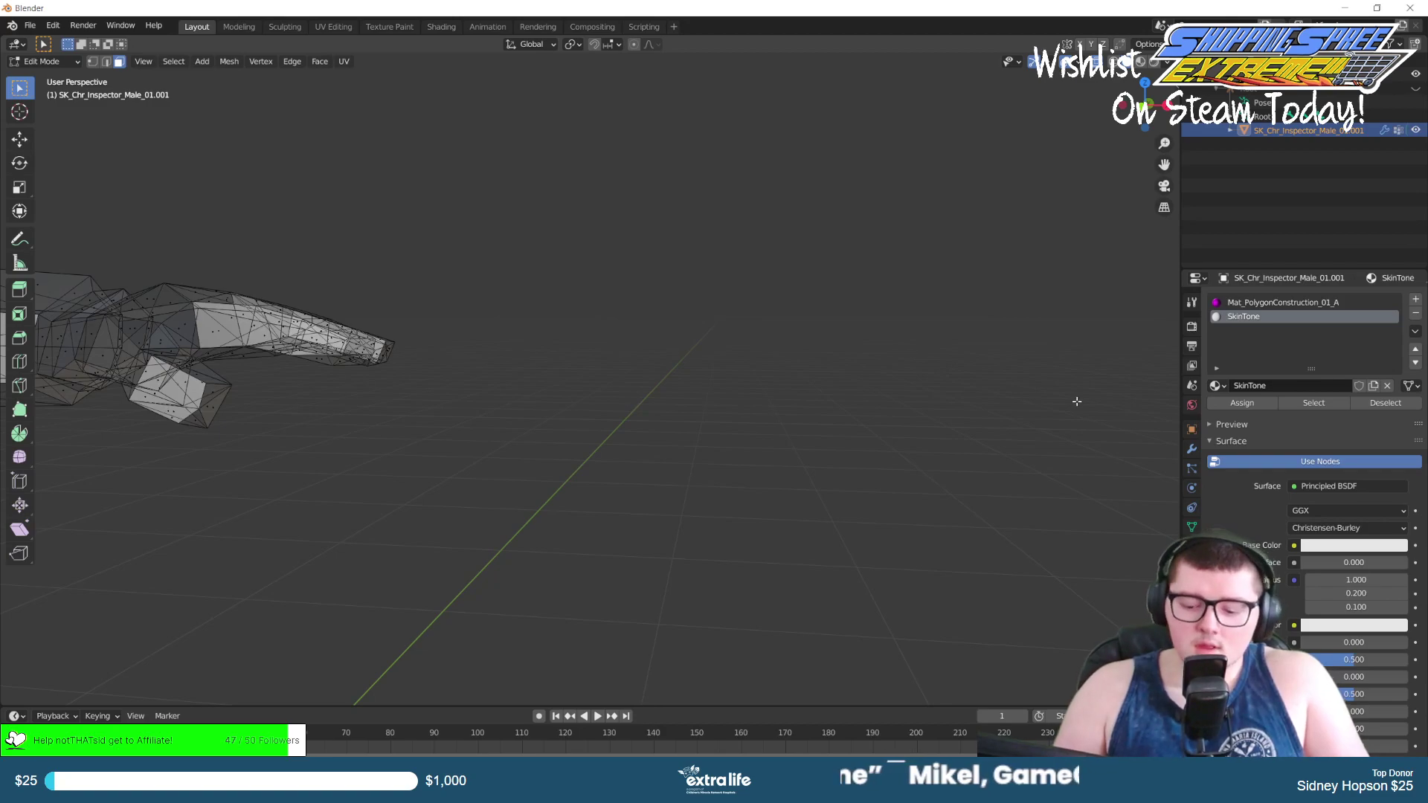
key("KP_1")
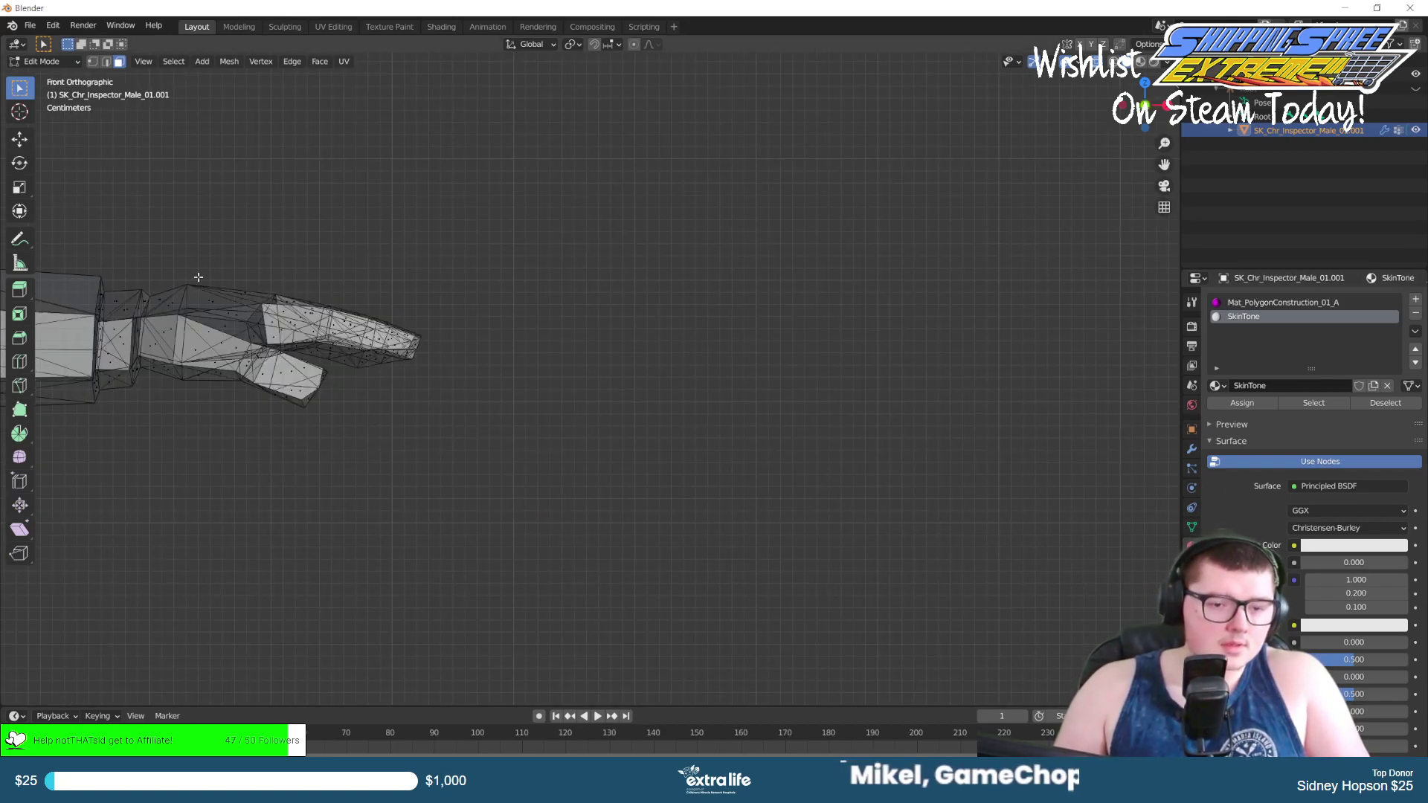
middle_click_drag(159, 244, 538, 305)
key("KP_1")
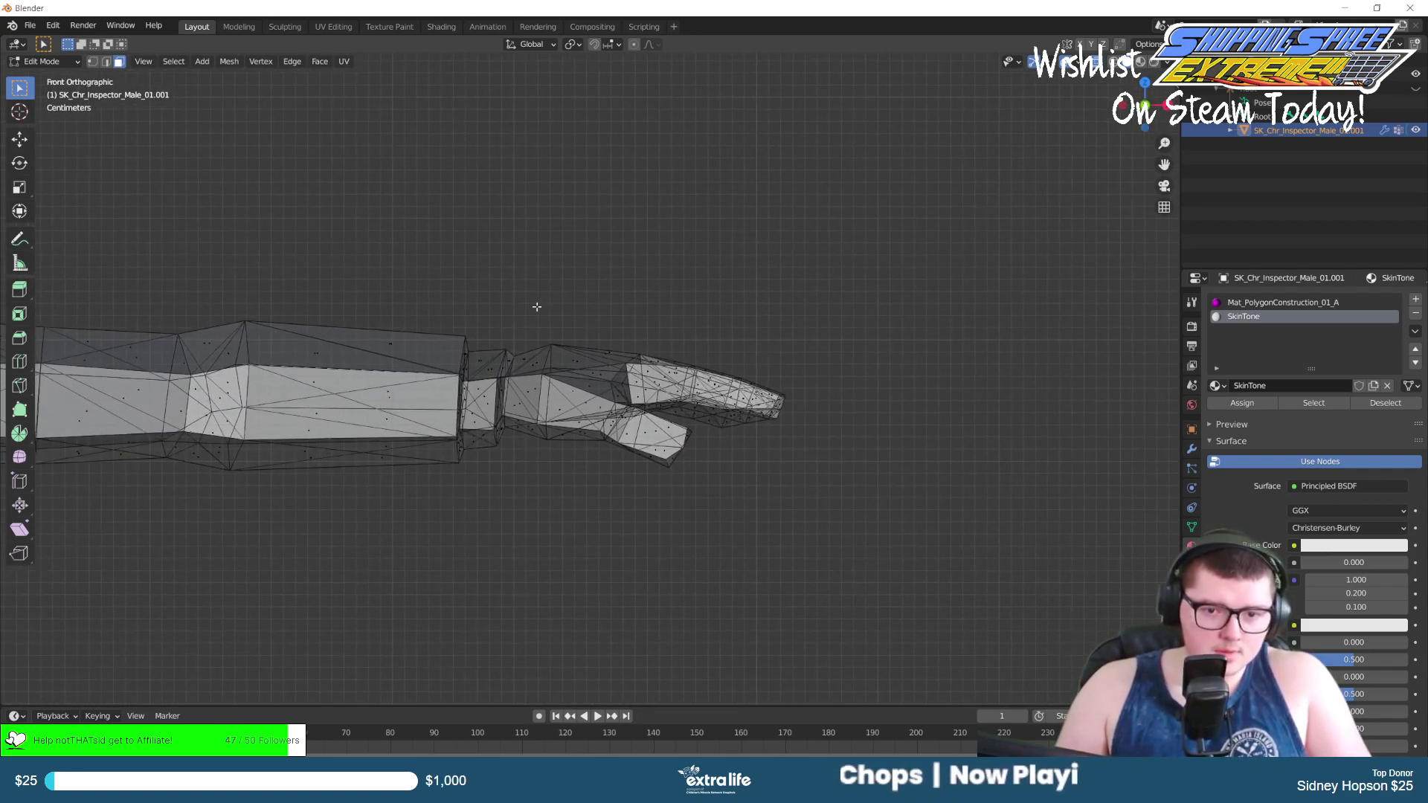
left_click_drag(520, 305, 879, 539)
middle_click_drag(752, 478, 785, 250)
left_click(596, 367, "shift")
left_click(598, 343, "shift")
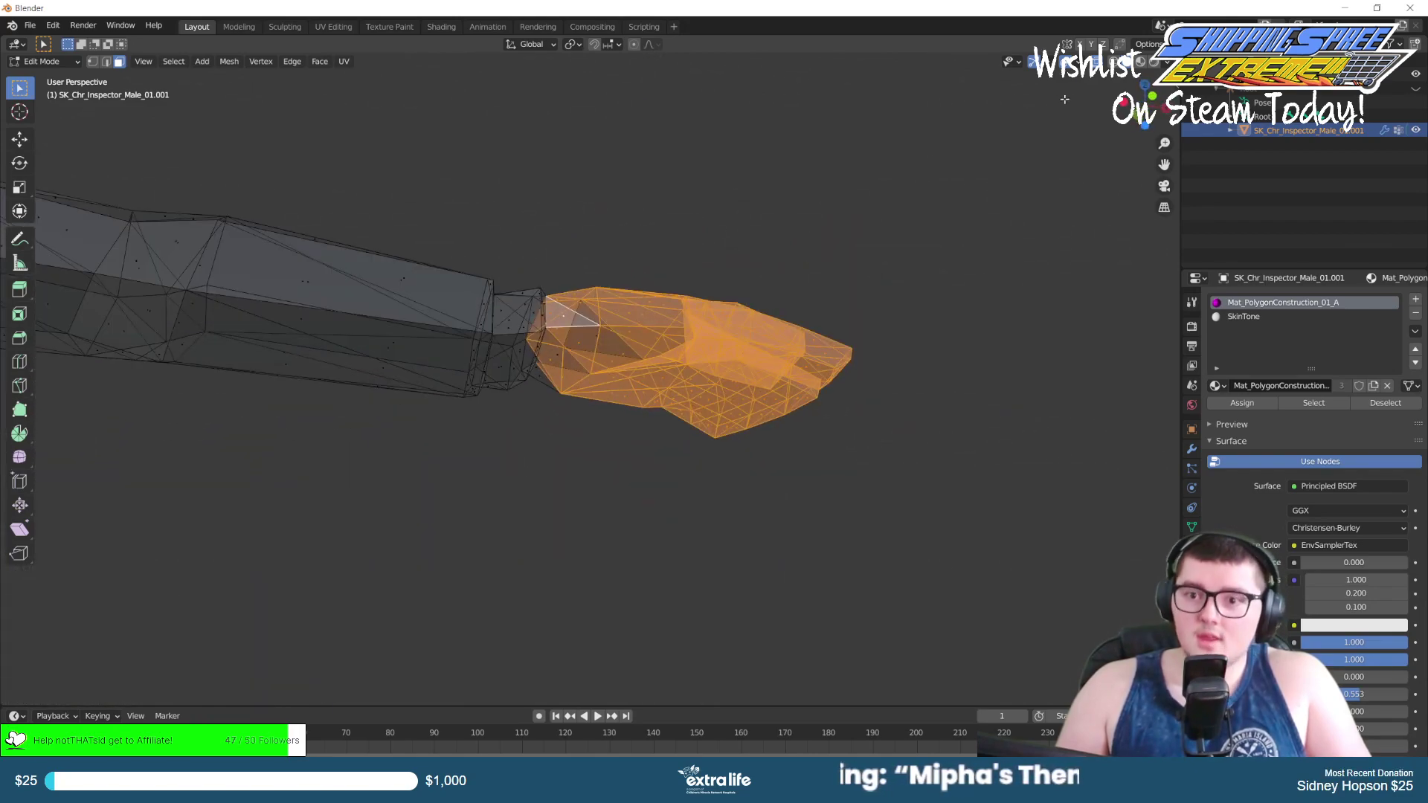
key("alt+z")
mouse_move(669, 233)
middle_mouse_down()
mouse_move(717, 185)
mouse_move(638, 272)
mouse_move(673, 394)
mouse_move(796, 468)
mouse_move(997, 359)
mouse_move(1029, 320)
mouse_move(1007, 226)
mouse_move(1023, 372)
mouse_move(961, 444)
mouse_move(790, 408)
mouse_move(685, 312)
mouse_move(685, 249)
mouse_move(847, 386)
mouse_move(994, 337)
middle_mouse_up()
scroll(994, 337, "down", 3)
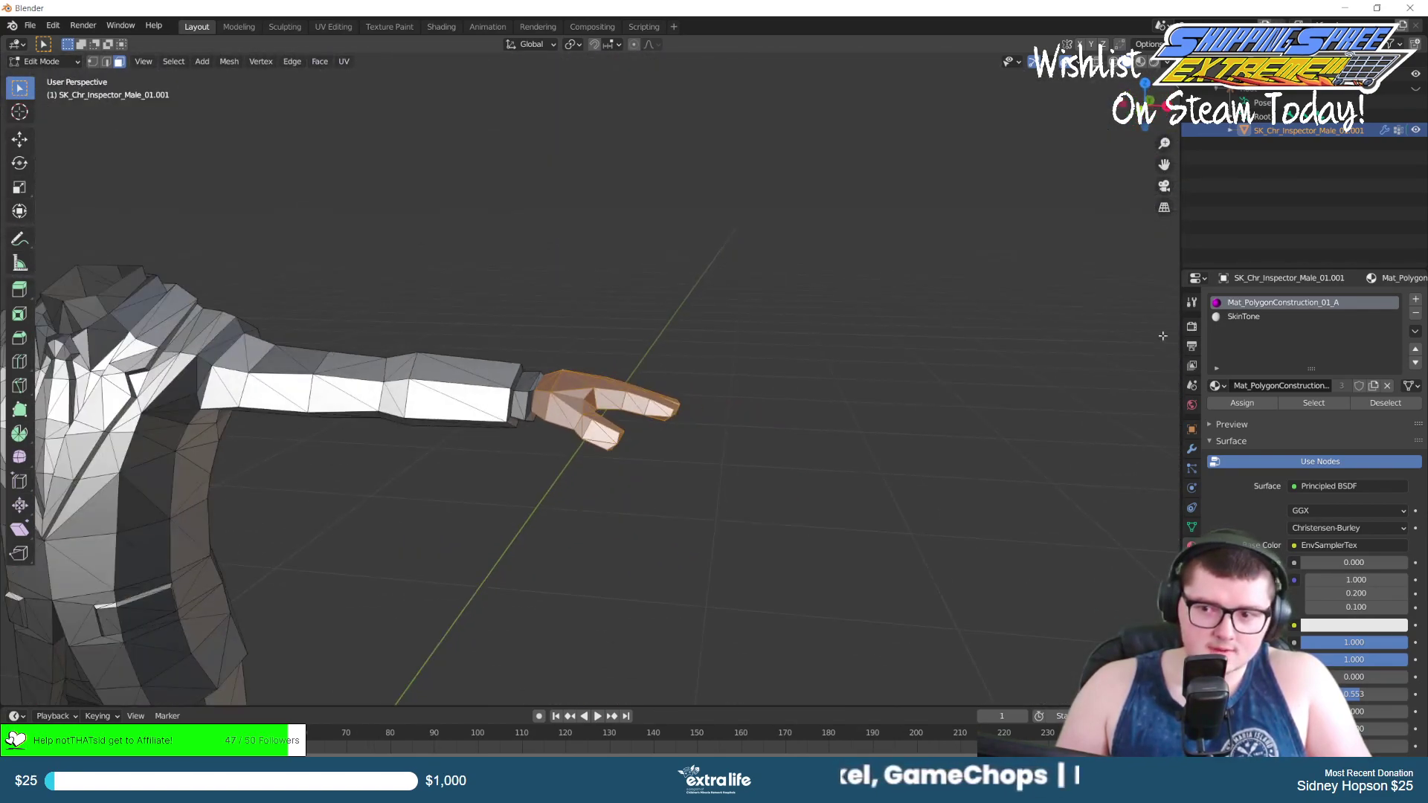
left_click(1237, 317)
left_click(1242, 402)
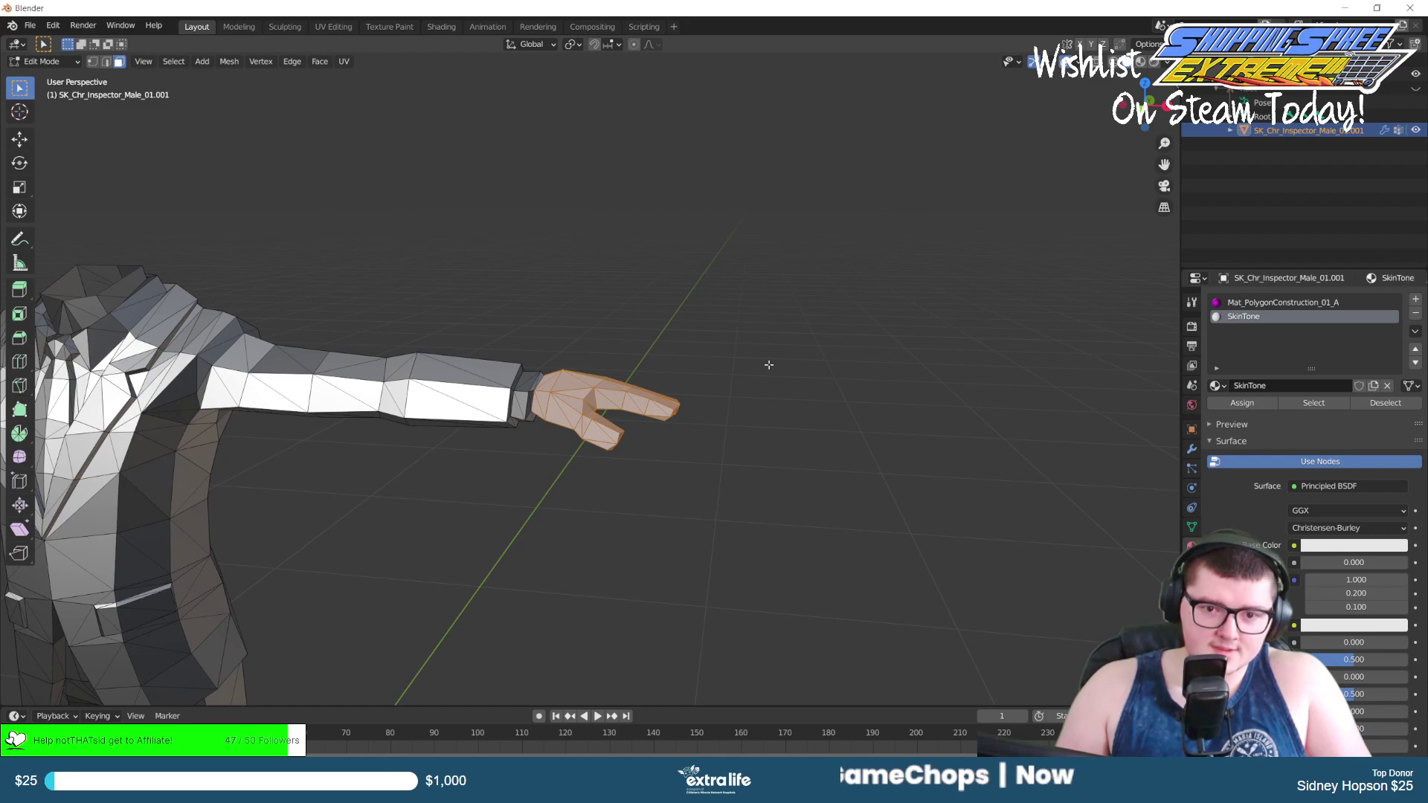
Select the front faces of the neck above the shirt collar.
scroll(751, 349, "down", 5)
middle_click_drag(616, 305, 675, 328)
scroll(476, 357, "up", 2)
middle_click_drag(416, 313, 796, 322)
middle_click_drag(720, 351, 688, 336)
scroll(666, 316, "up", 1)
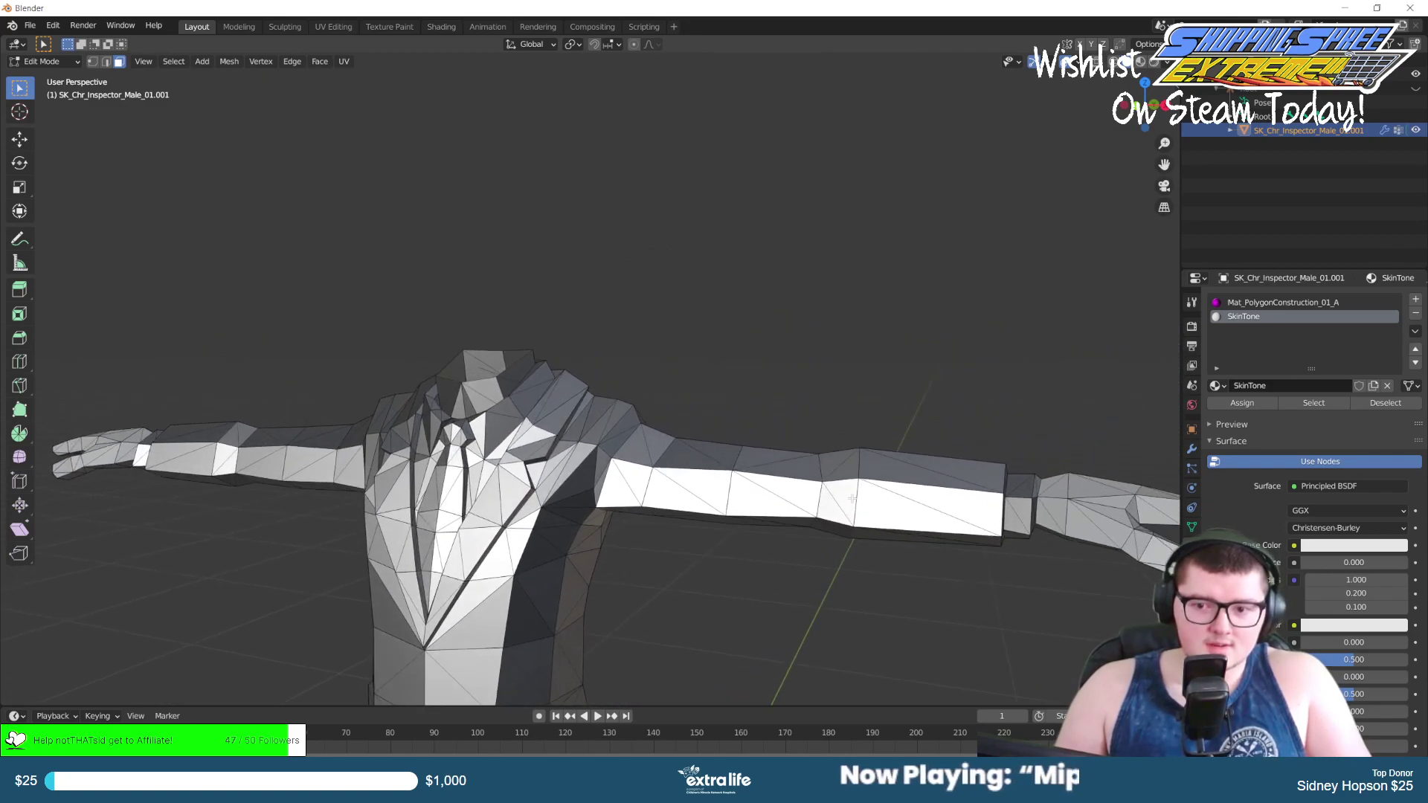
middle_click_drag(688, 469, 666, 372)
scroll(699, 334, "up", 5)
middle_click_drag(721, 321, 636, 386)
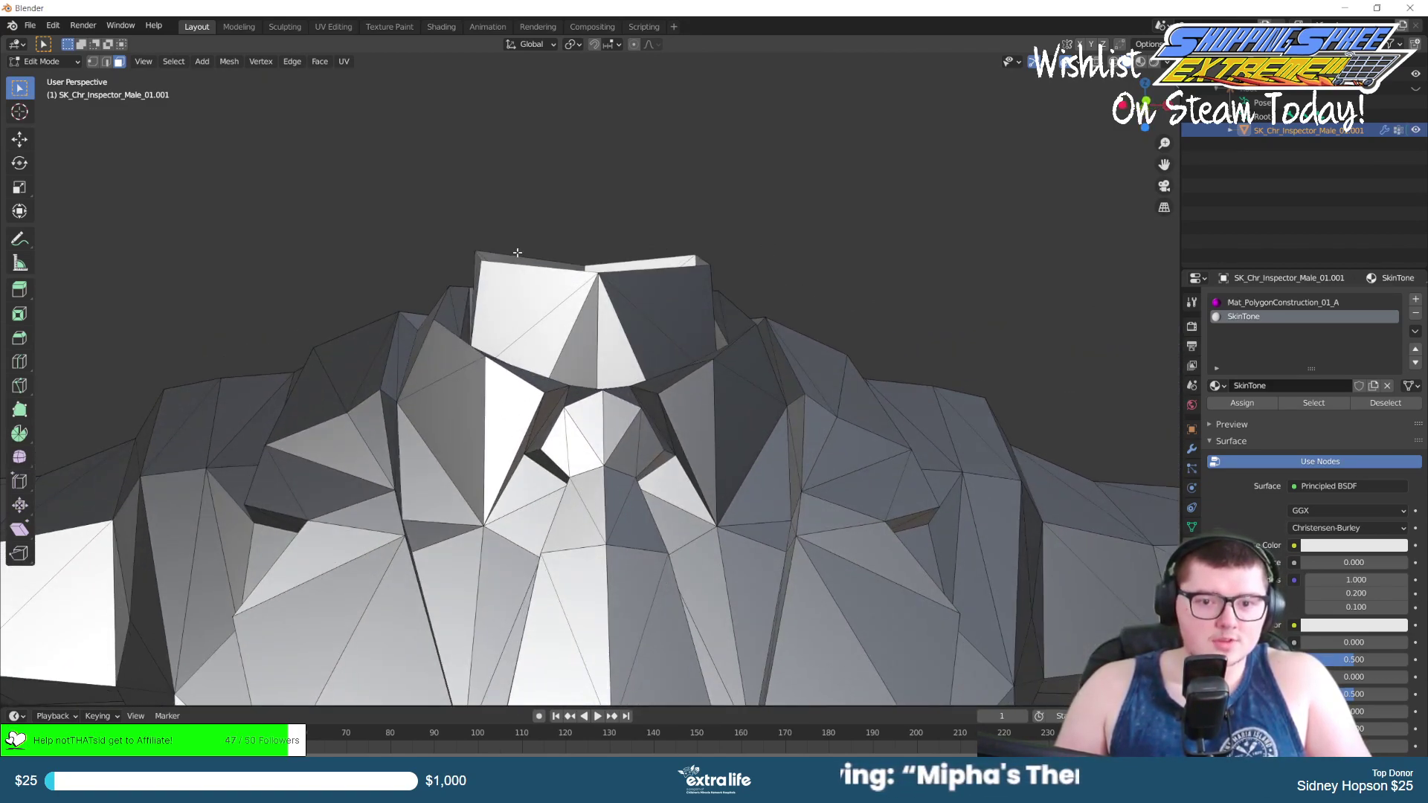
middle_click_drag(517, 252, 513, 249)
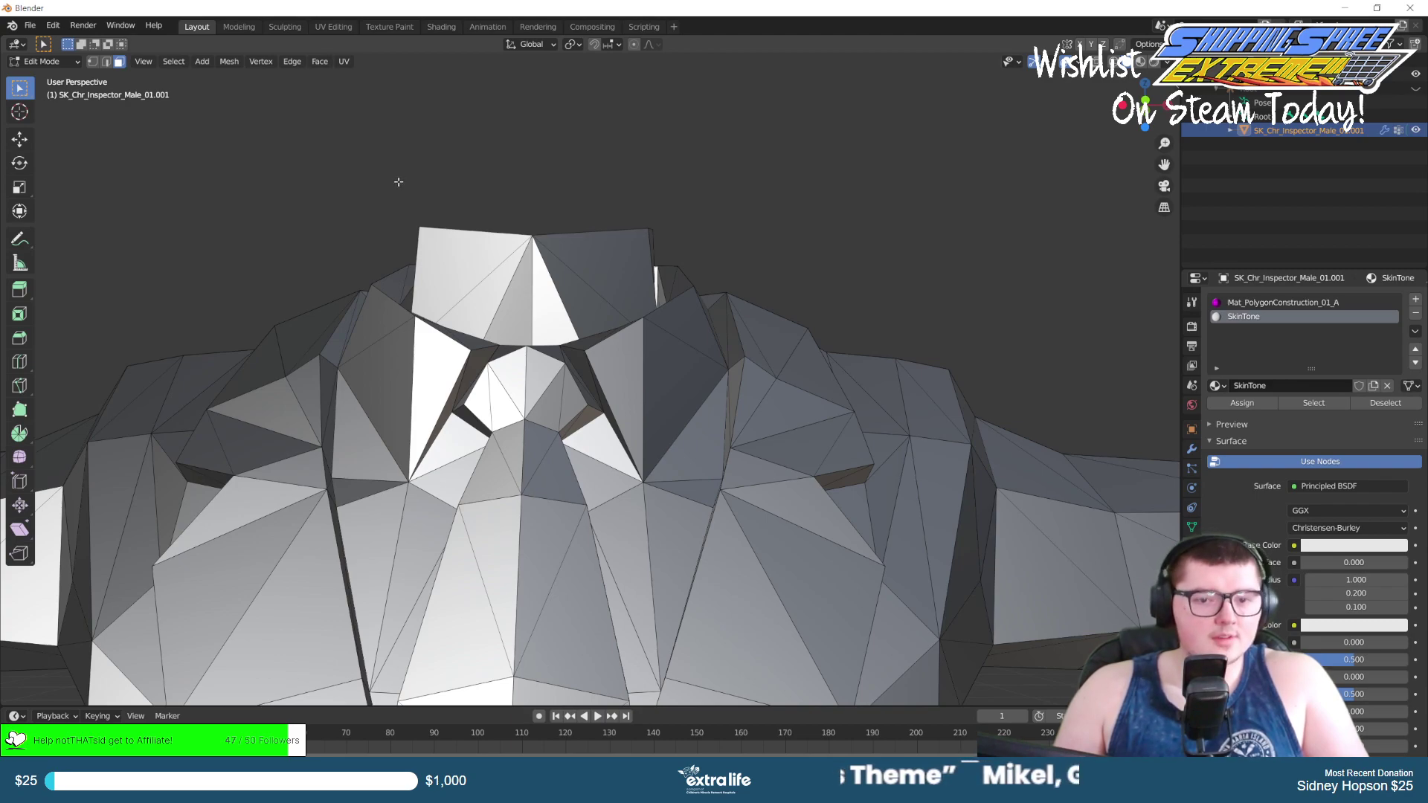
middle_click_drag(454, 213, 424, 235)
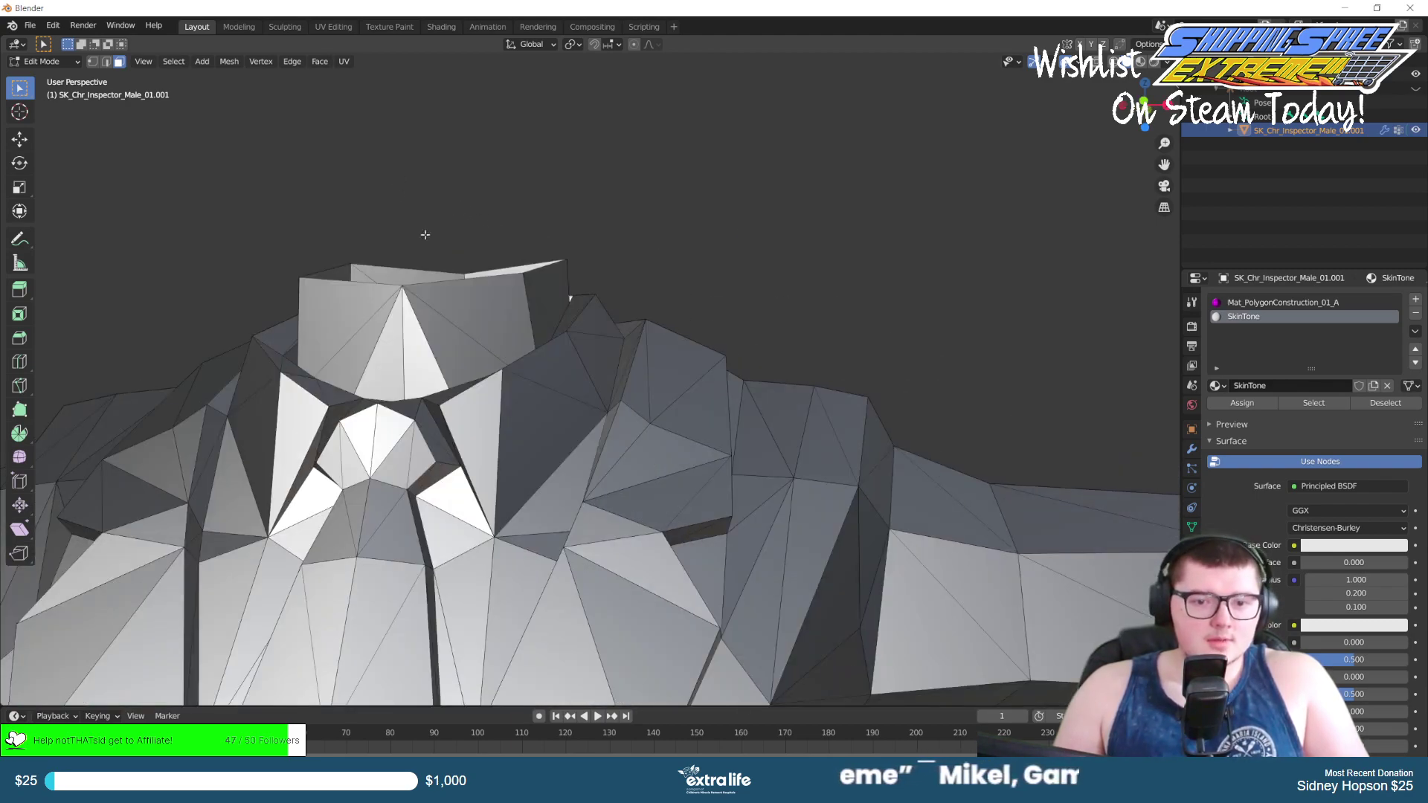
left_click(343, 293)
left_click(451, 345, "shift")
left_click(461, 316, "shift")
middle_click_drag(461, 315, 492, 339)
left_click(945, 514, "shift")
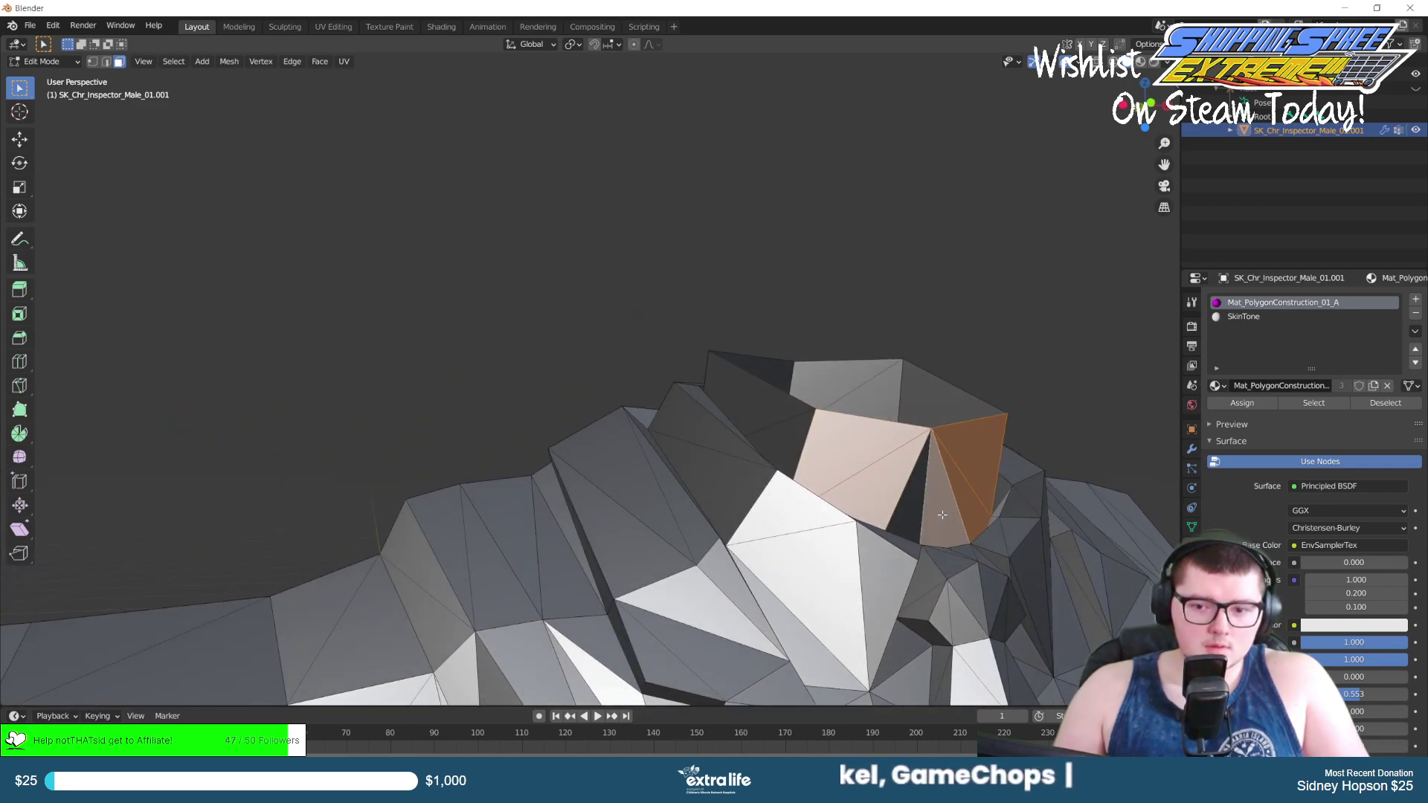
Add the neck's remaining side and back faces to the selection and assign the SkinTone material to the neck.
middle_click_drag(921, 509, 873, 494)
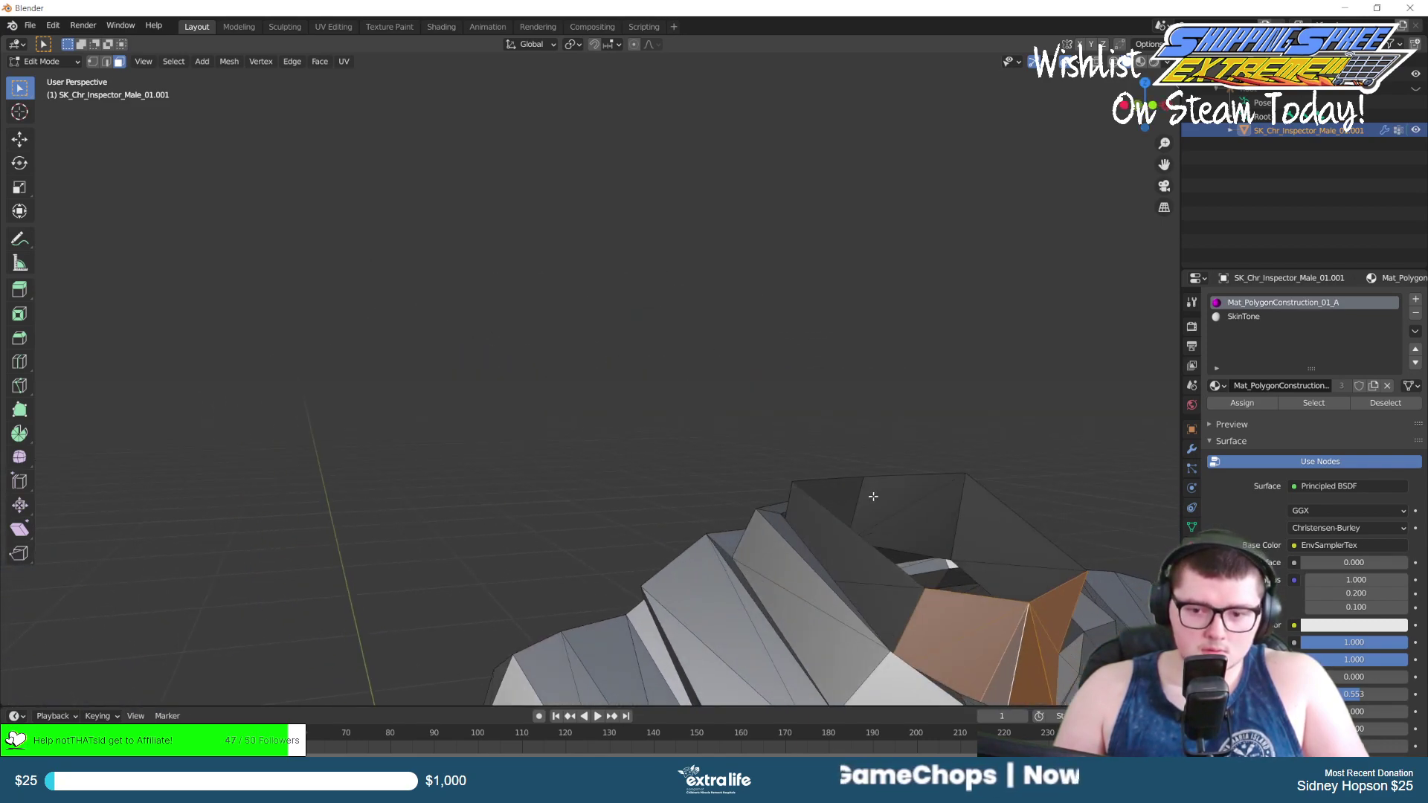
left_click(880, 597, "shift")
left_click(894, 567, "shift")
left_click(1002, 584, "shift")
left_click(969, 554, "shift")
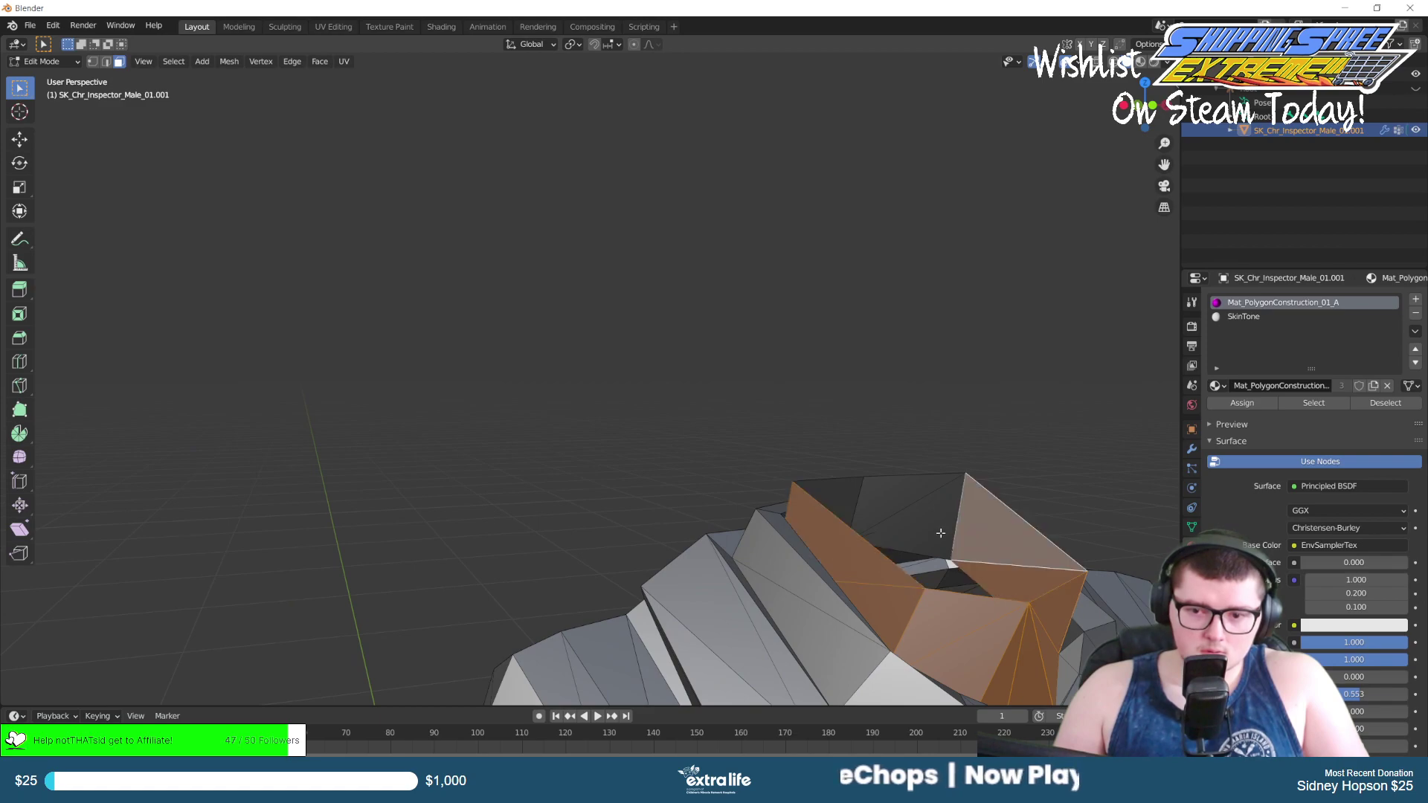
left_click(896, 505, "shift")
left_click(842, 497, "shift")
left_click(922, 524, "shift")
middle_click_drag(970, 493, 927, 490)
middle_click_drag(464, 530, 1029, 446)
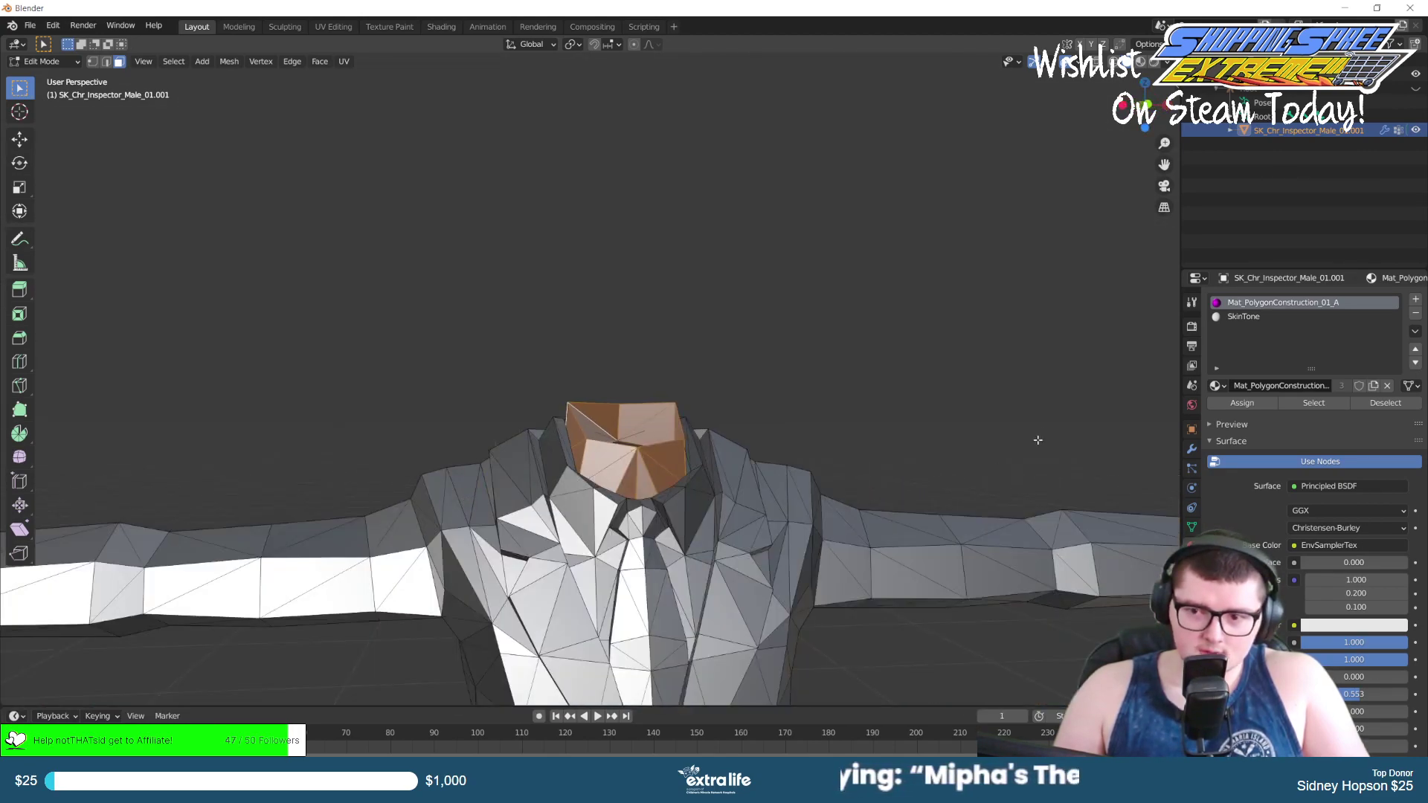
left_click(1240, 318)
left_click(1238, 409)
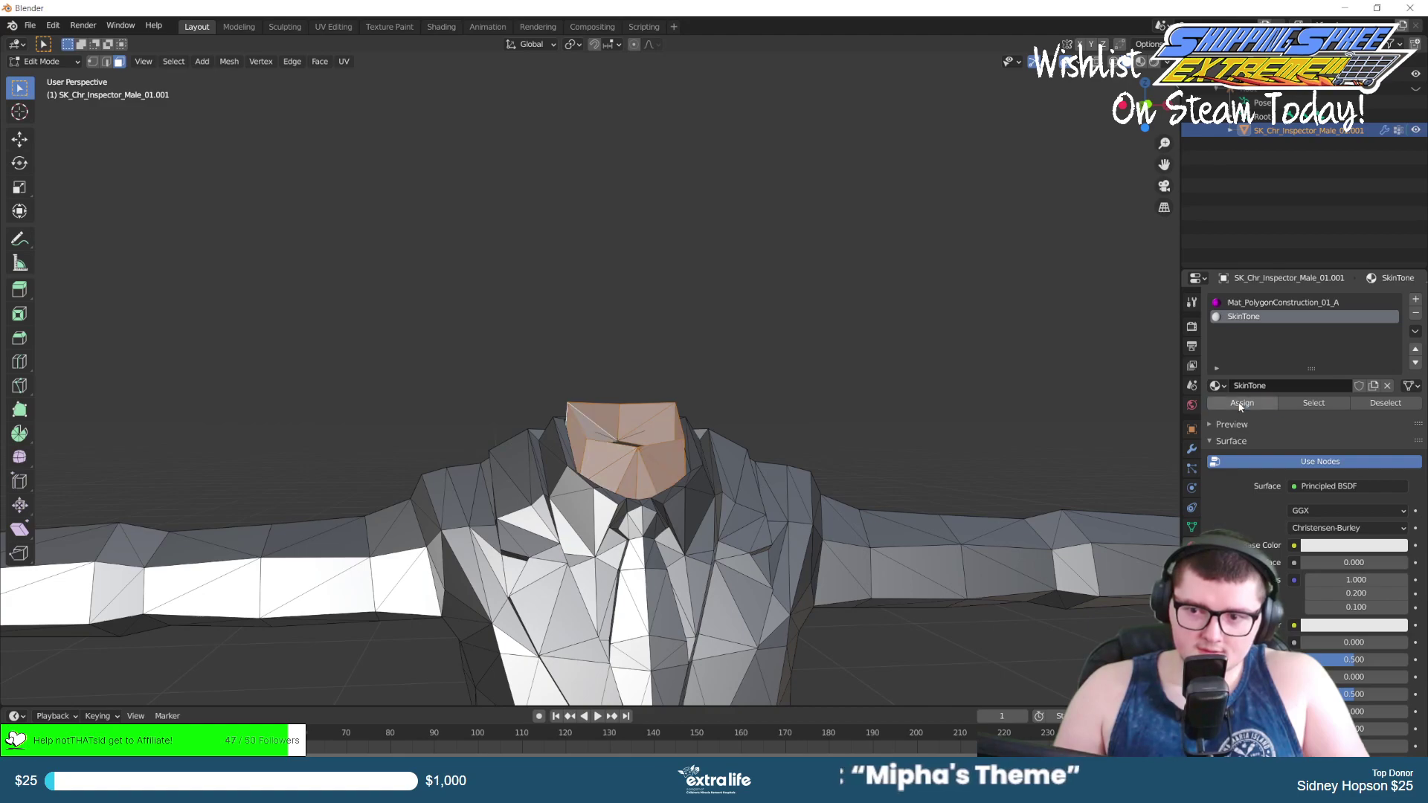
Deselect the neck faces and inspect the hands, neck and suit with material shading, ending in solid shading.
scroll(862, 336, "down", 3)
left_click(877, 342)
scroll(876, 342, "down", 2)
middle_click_drag(877, 342, 716, 408)
scroll(717, 408, "down", 3)
scroll(672, 408, "up", 5)
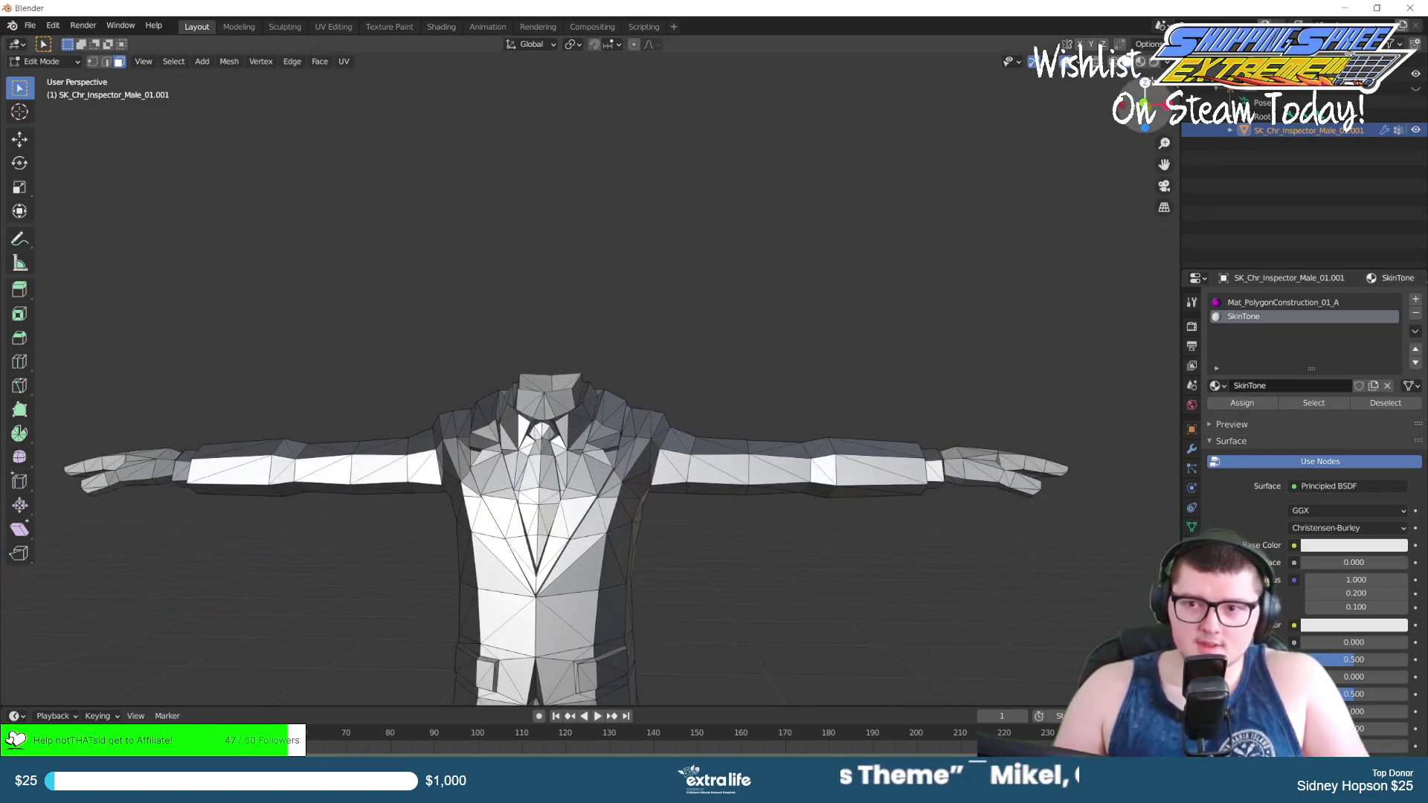
left_click(1153, 63)
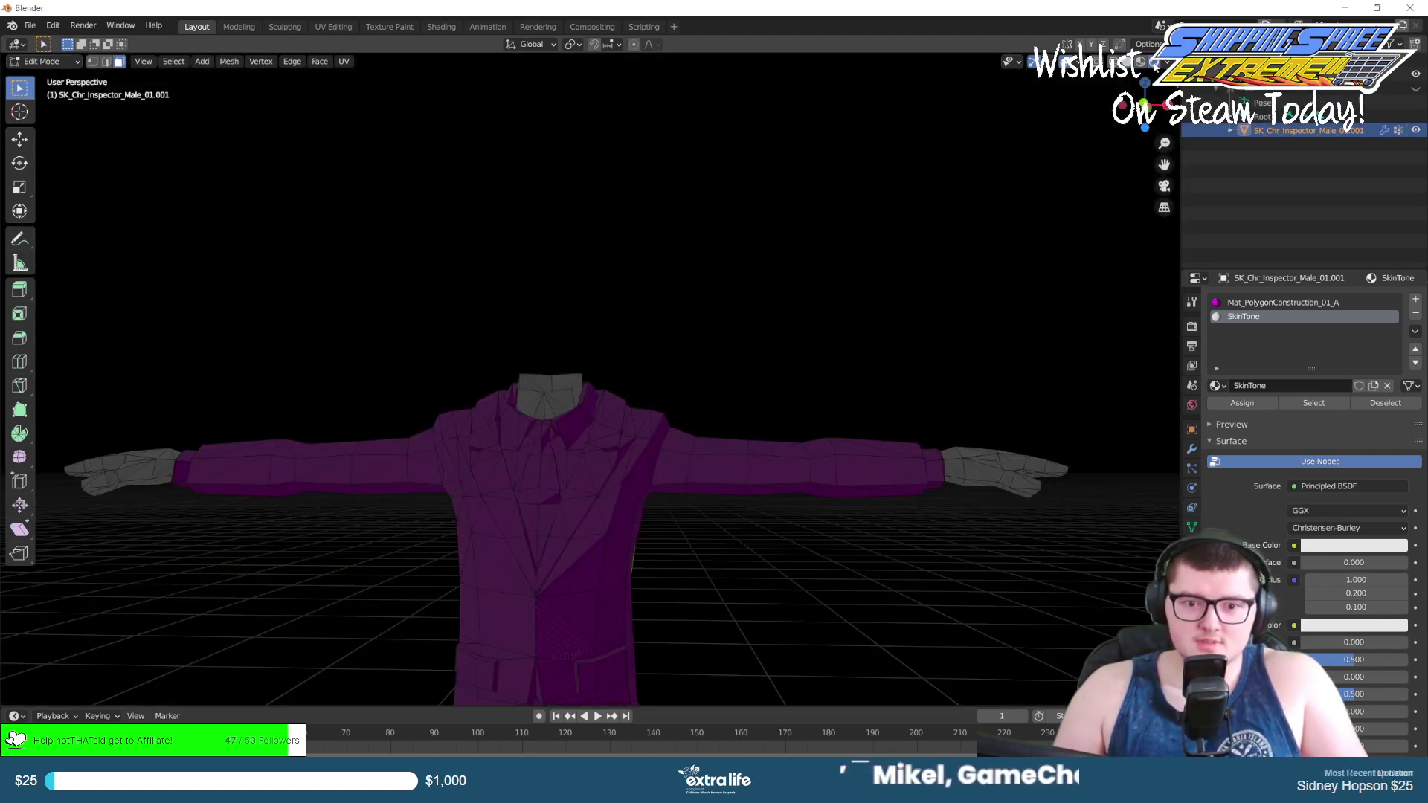
scroll(622, 416, "up", 2)
middle_click_drag(606, 443, 625, 342)
scroll(625, 343, "down", 1)
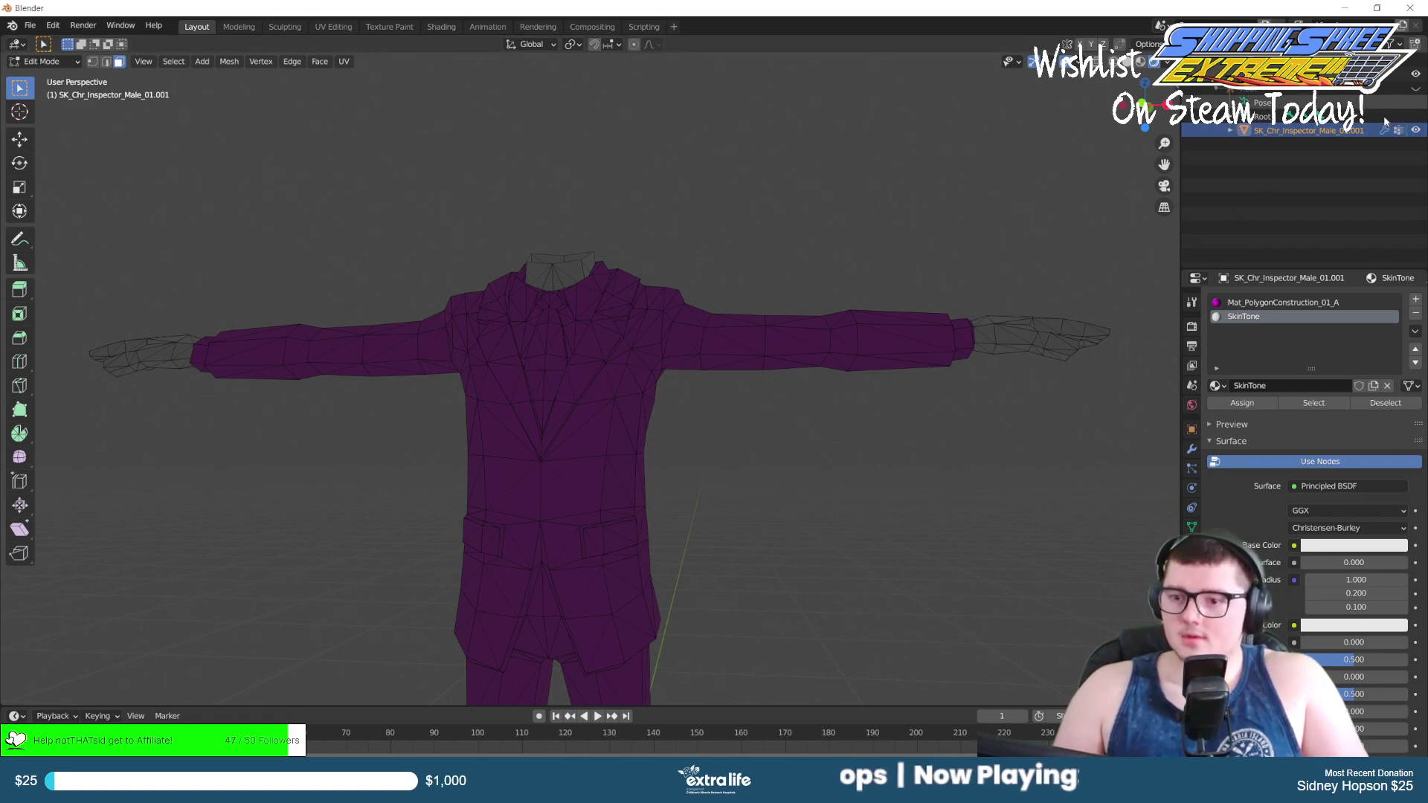
left_click(1126, 62)
scroll(804, 316, "down", 3)
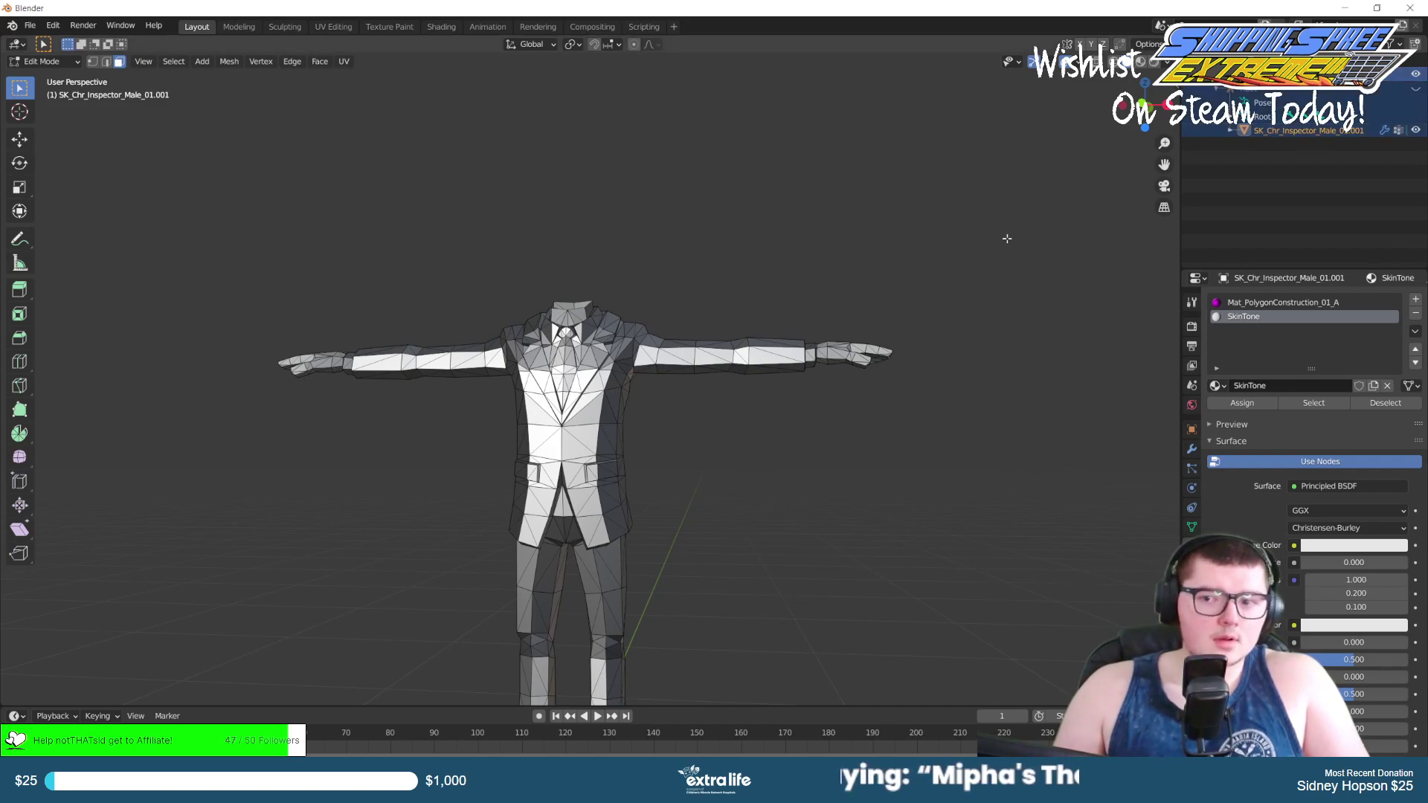
Return to Object Mode and export the selected body as male_inspector_body.fbx into the CharacterComponents Construction folder.
key("Tab")
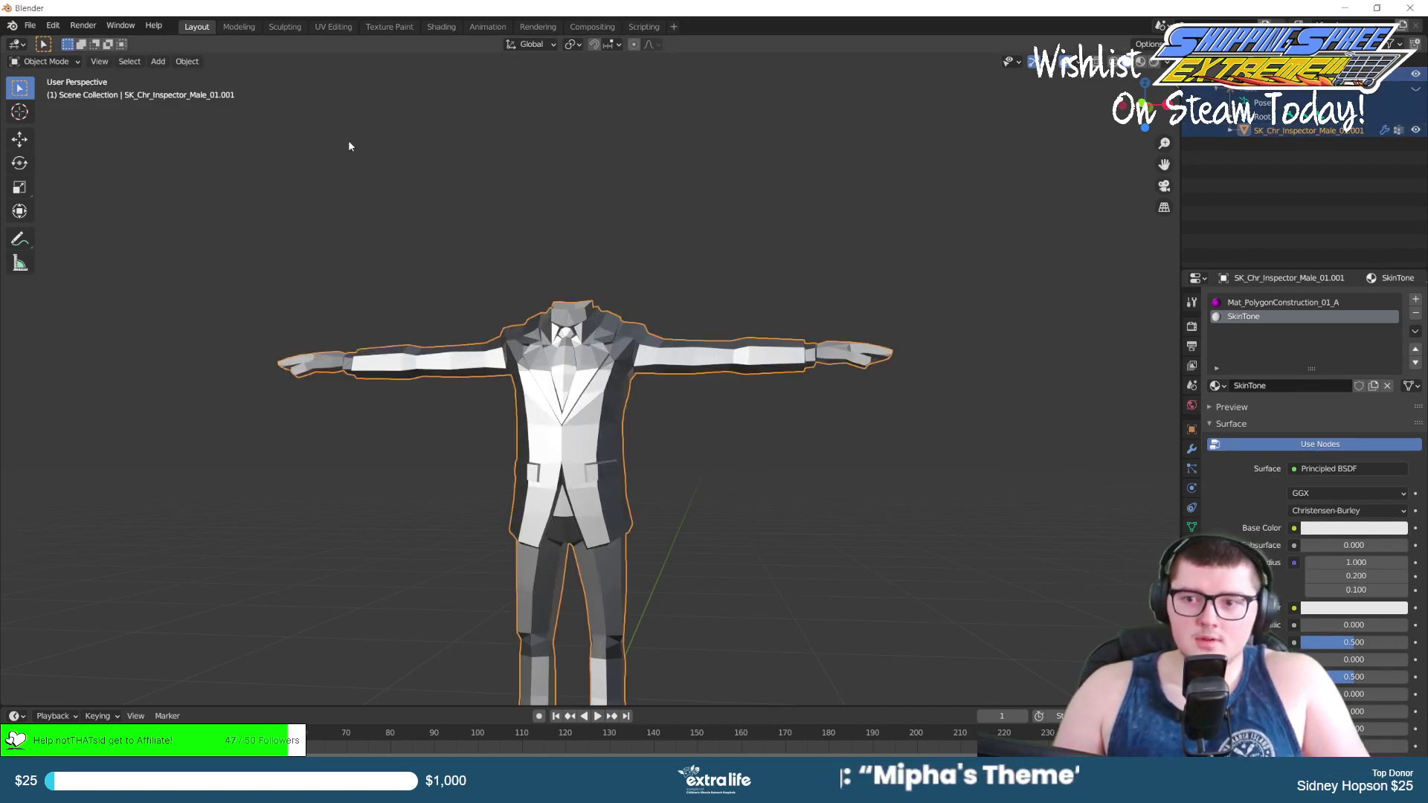
left_click(30, 26)
mouse_move(53, 26)
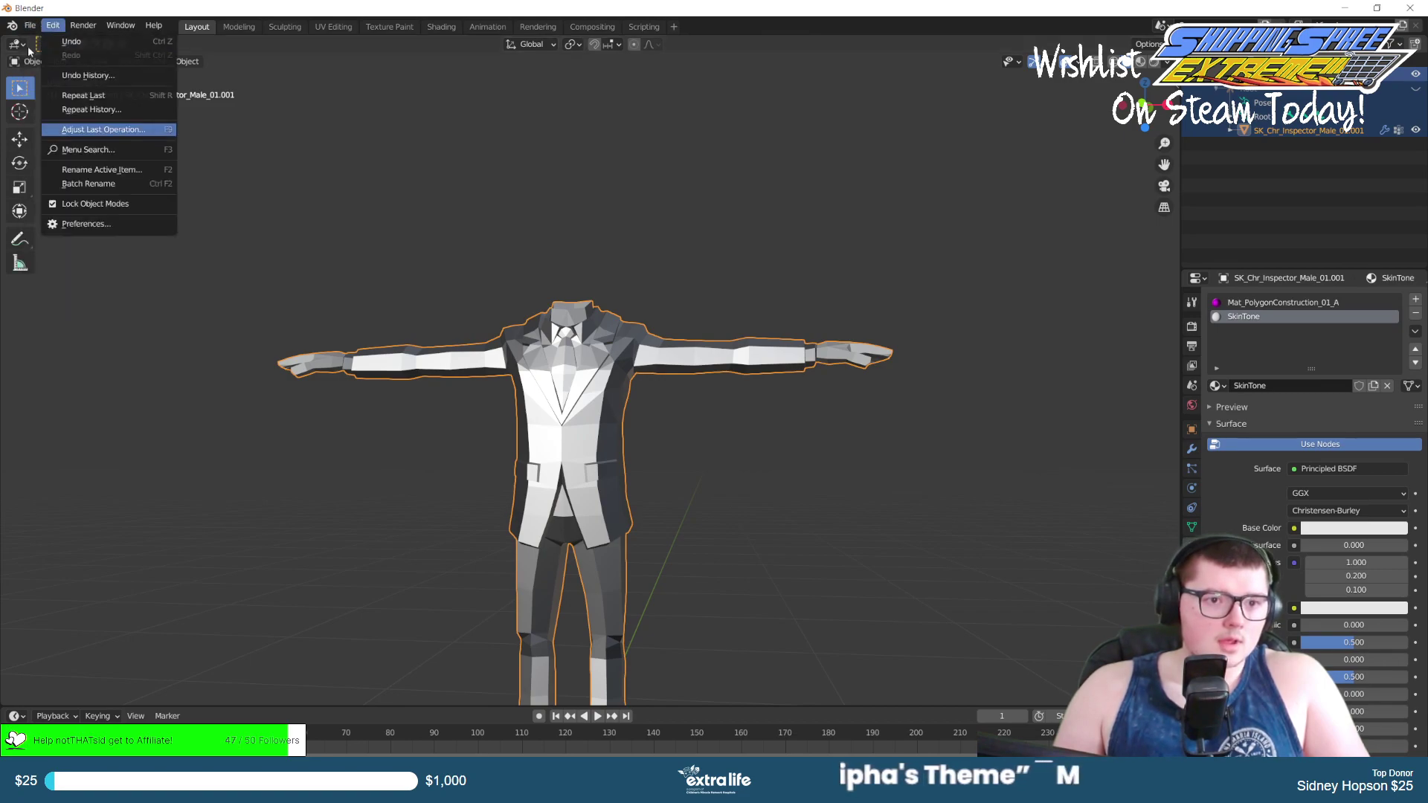
mouse_move(58, 227)
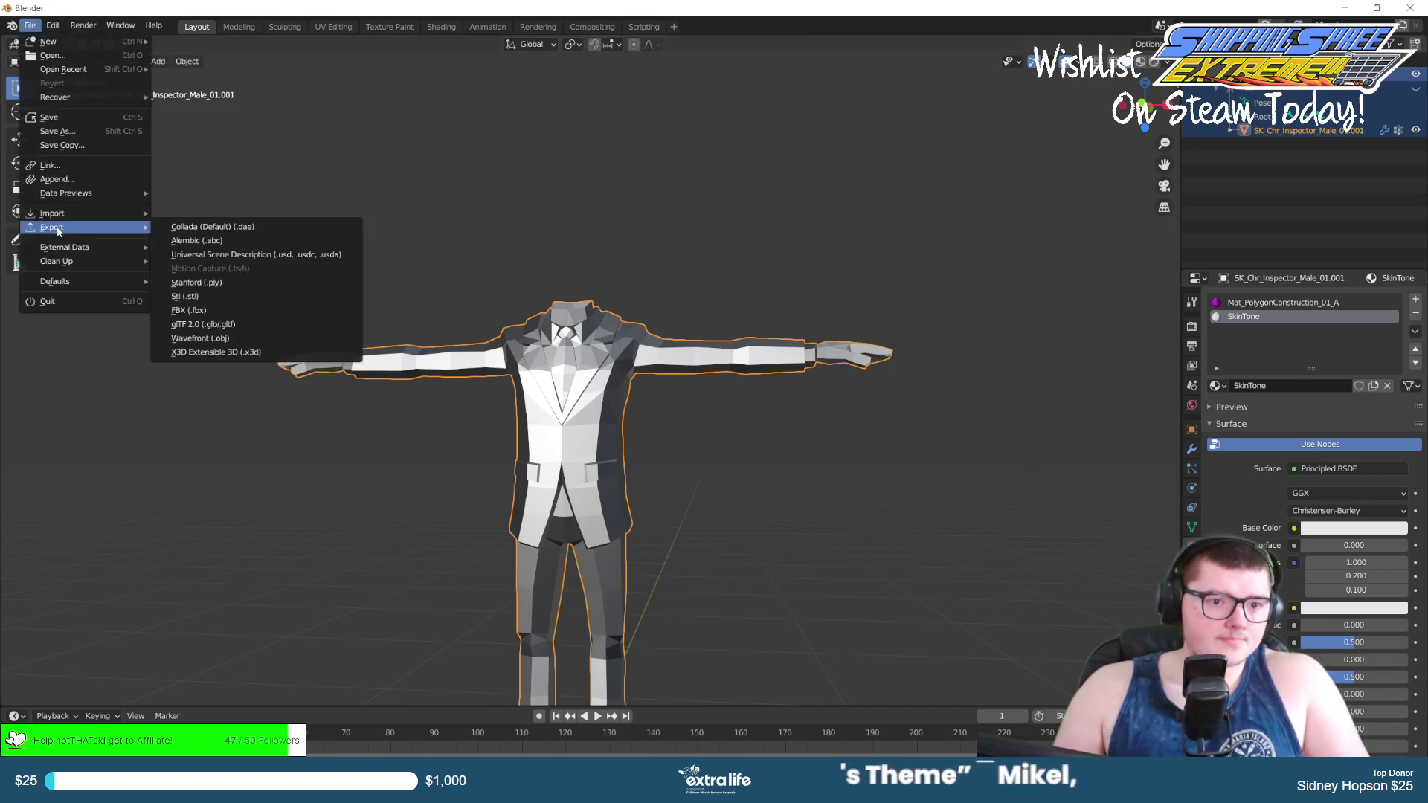
left_click(245, 310)
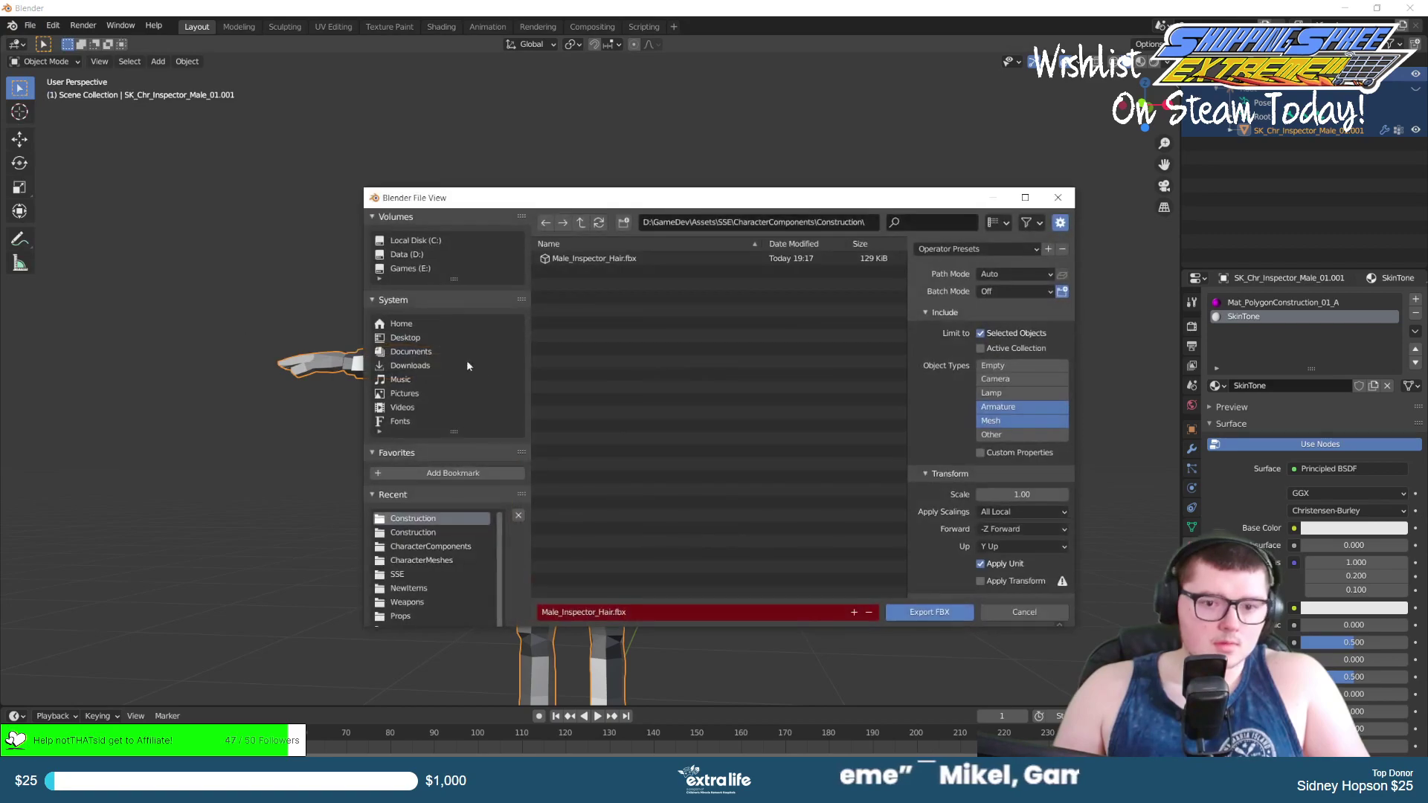
left_click(610, 611)
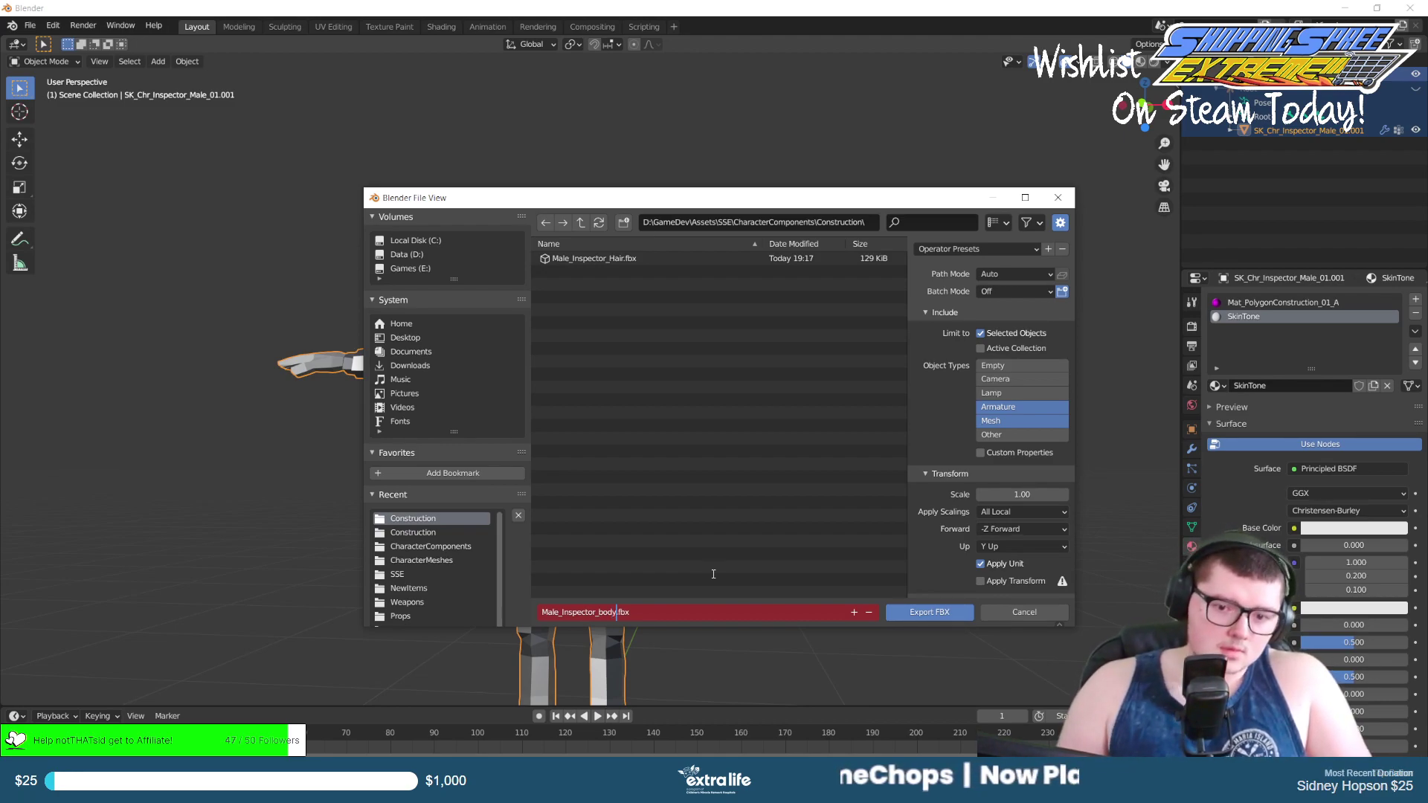
left_click(547, 613)
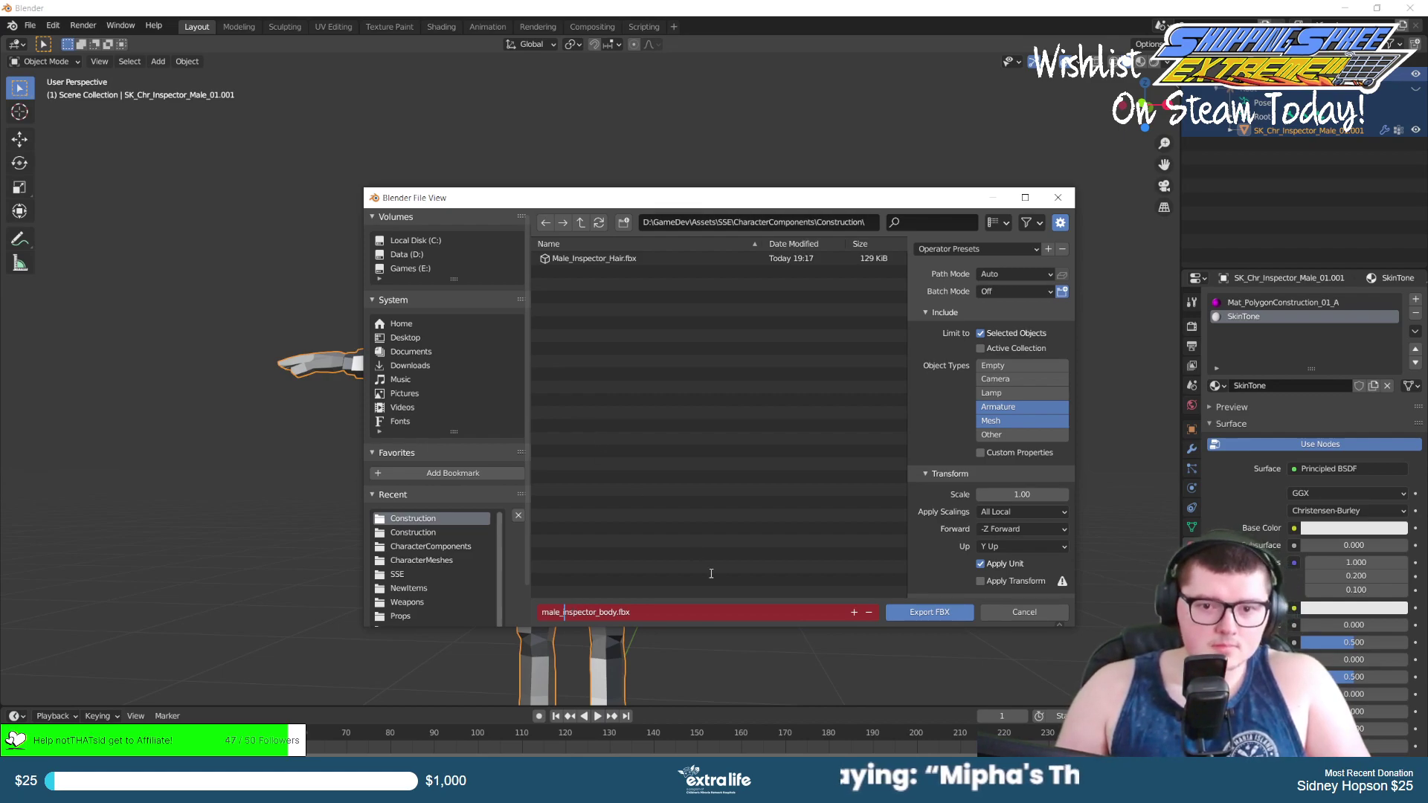
left_click(949, 615)
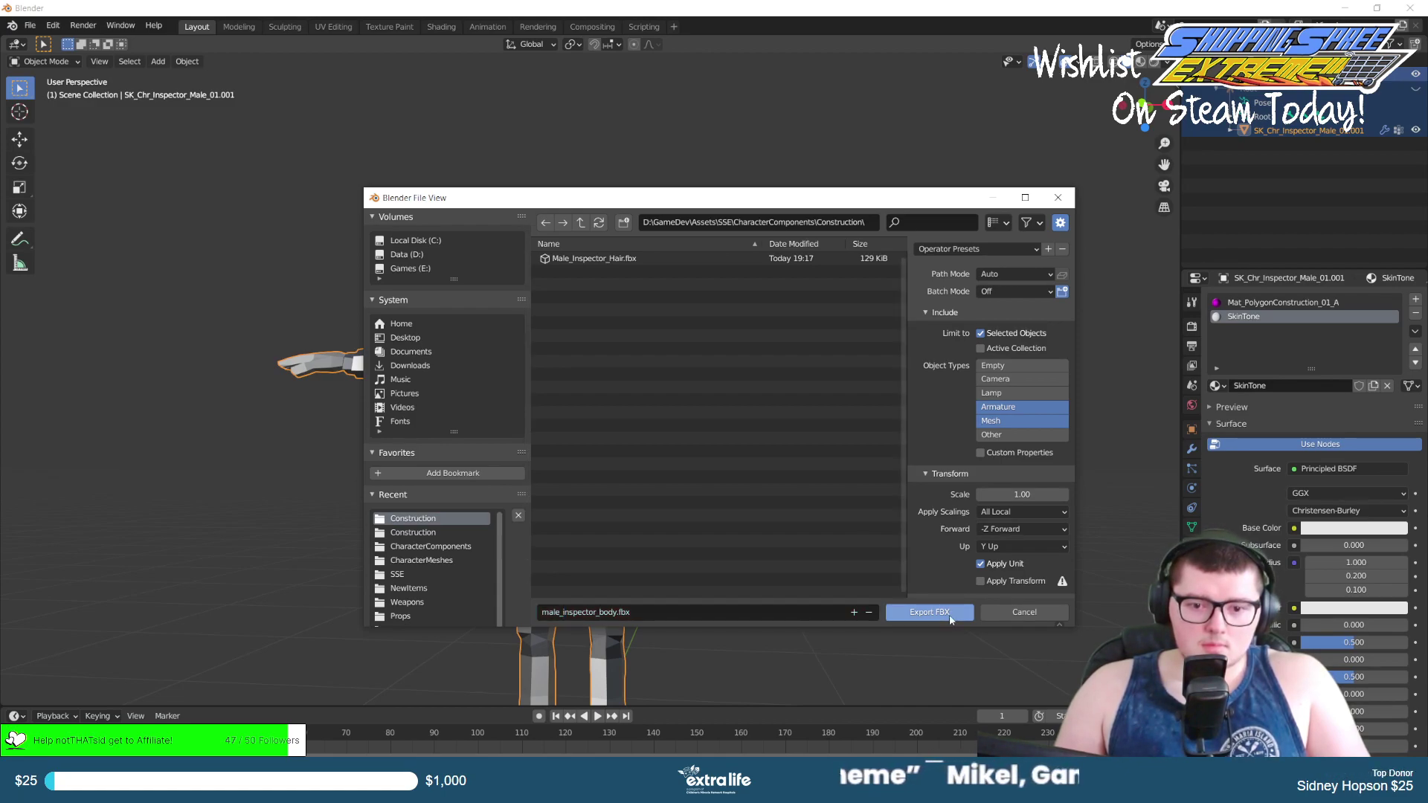
left_click(930, 612)
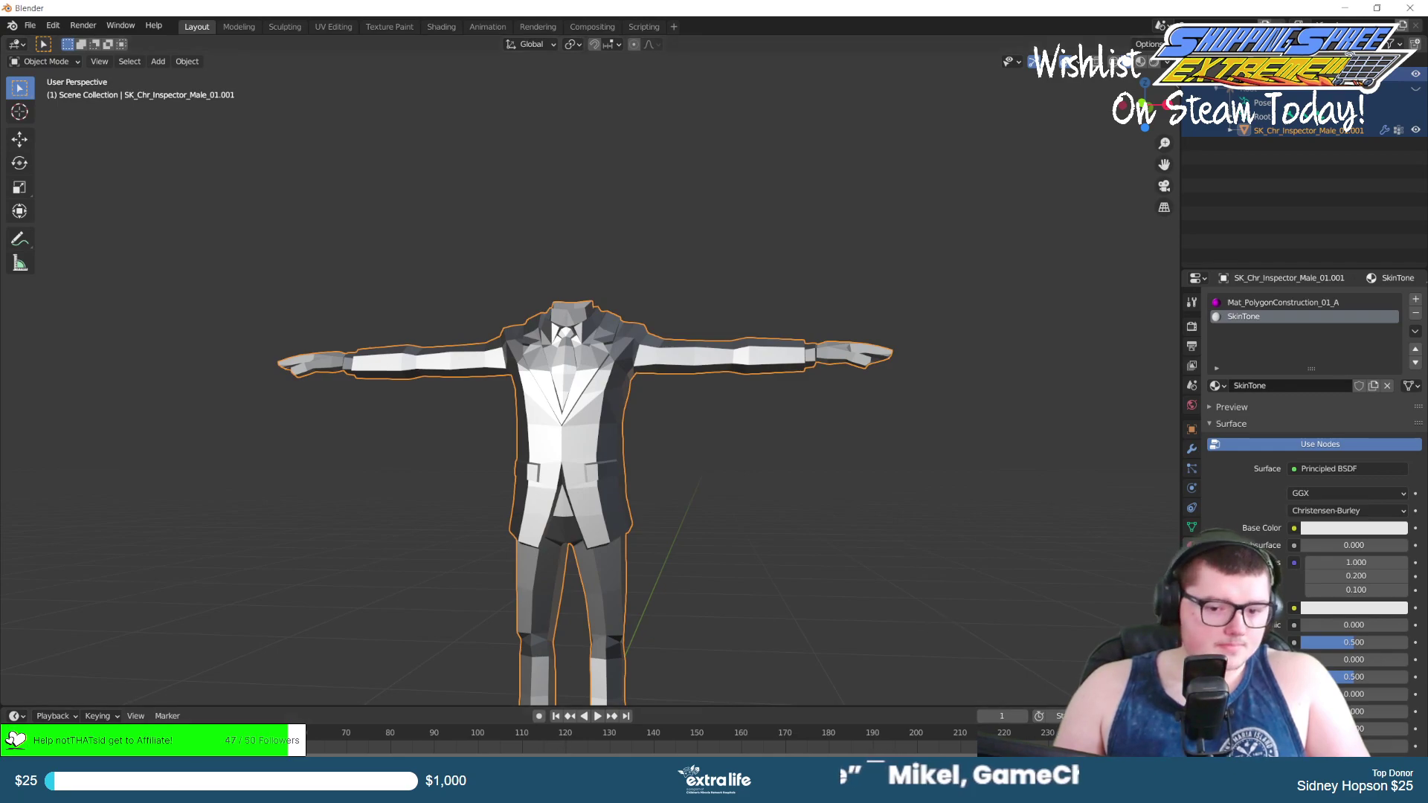
Switch to Unreal Editor, open the Multiplayer/CharacterCustomization/Male/Inspector folder, and try to import the inspector body FBX.
key("alt+Tab")
key("ctrl+space")
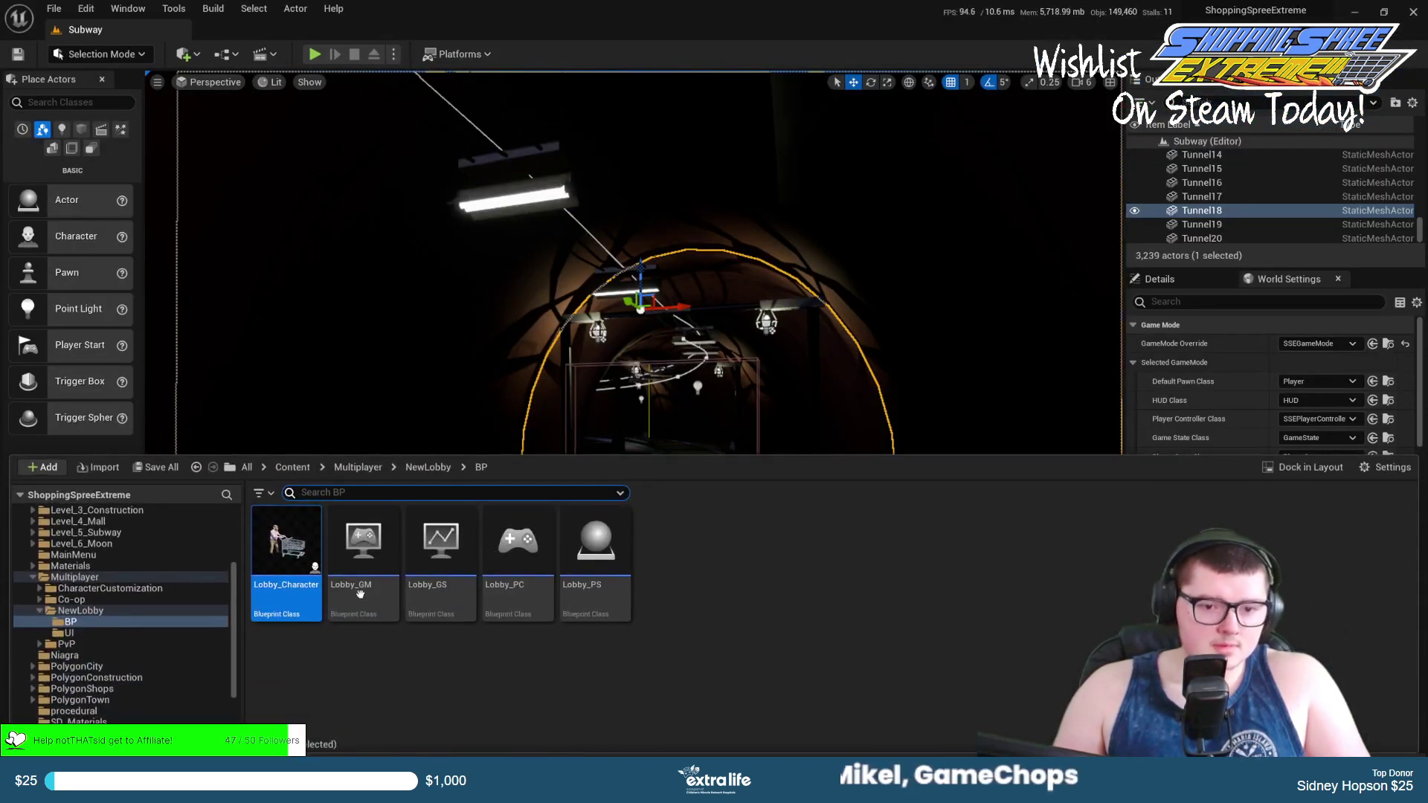
left_click(361, 467)
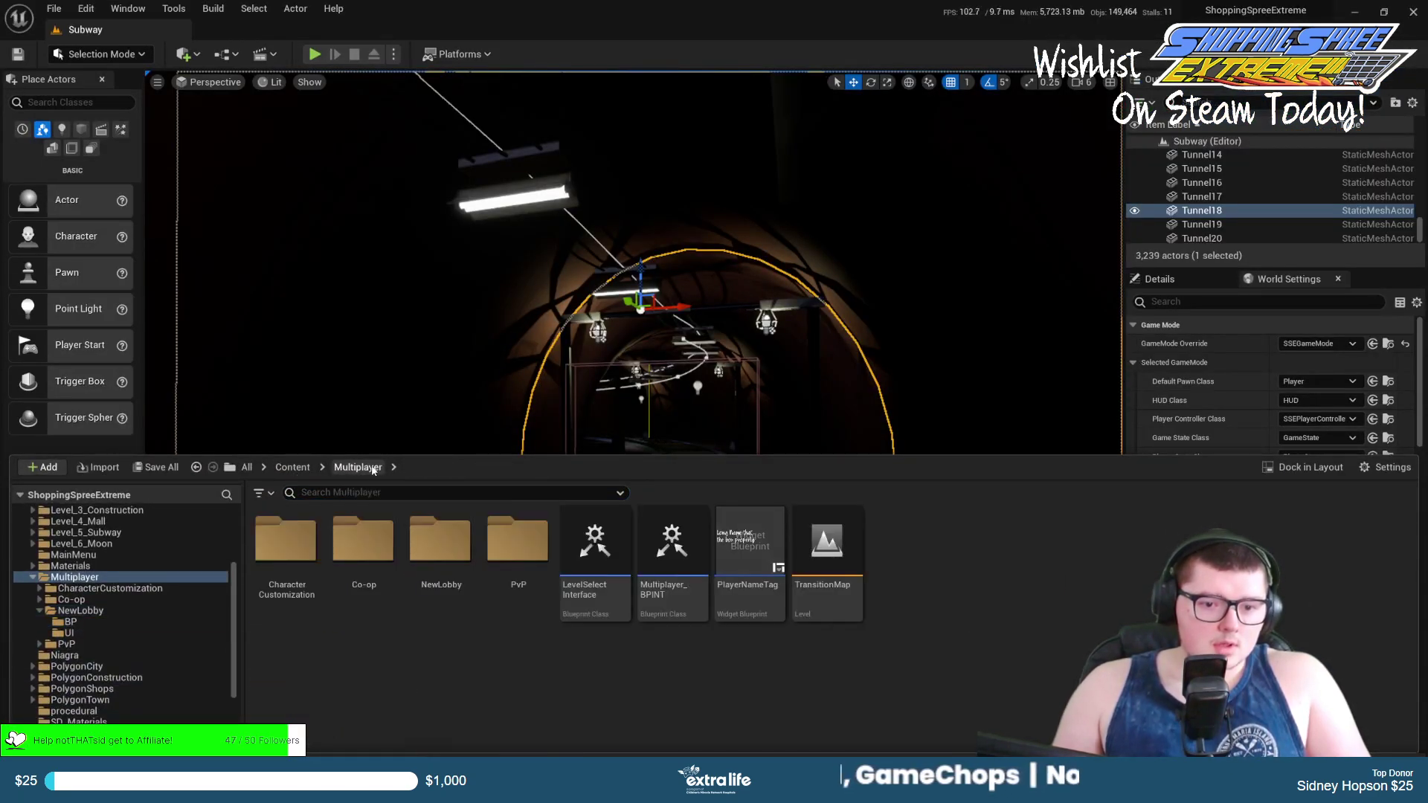
double_click(283, 555)
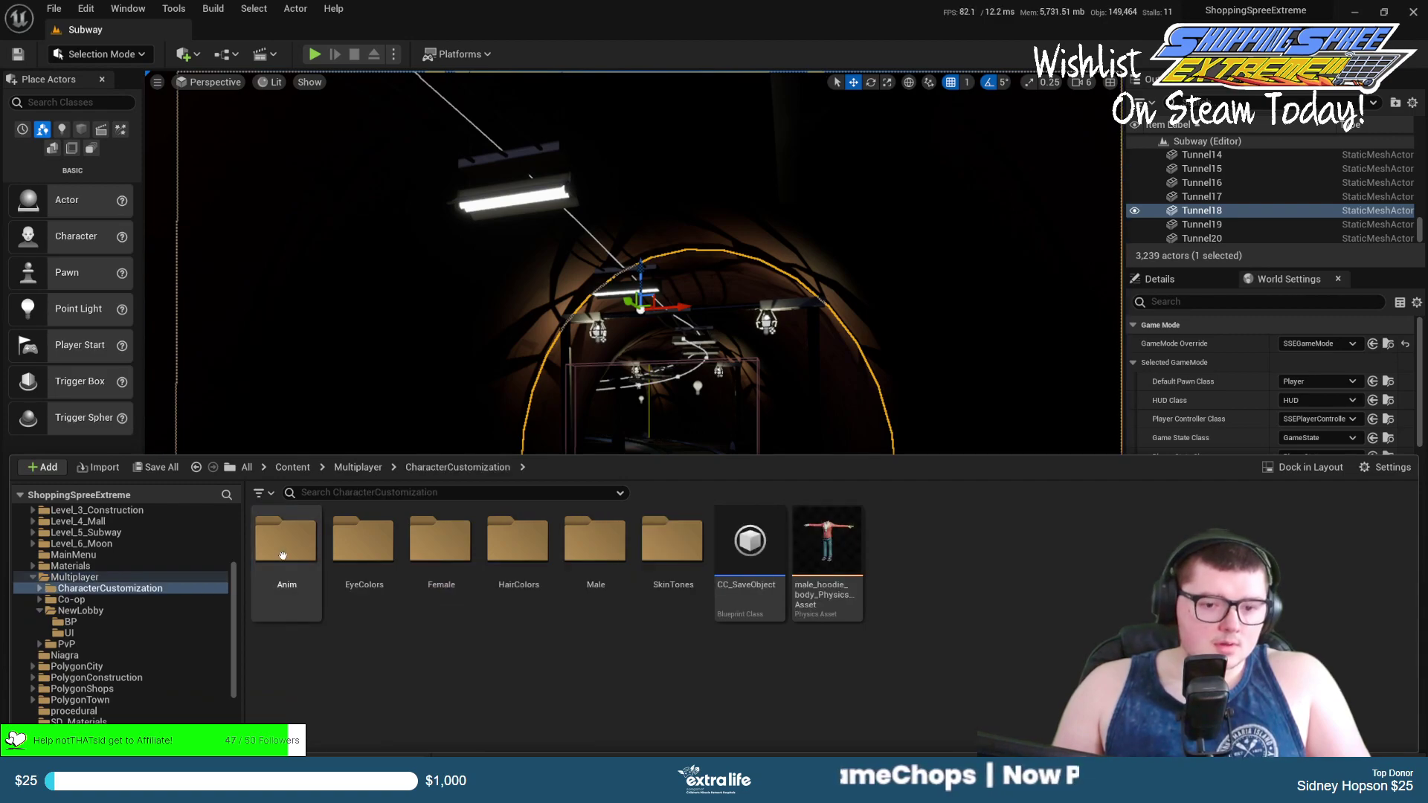
double_click(594, 559)
double_click(604, 562)
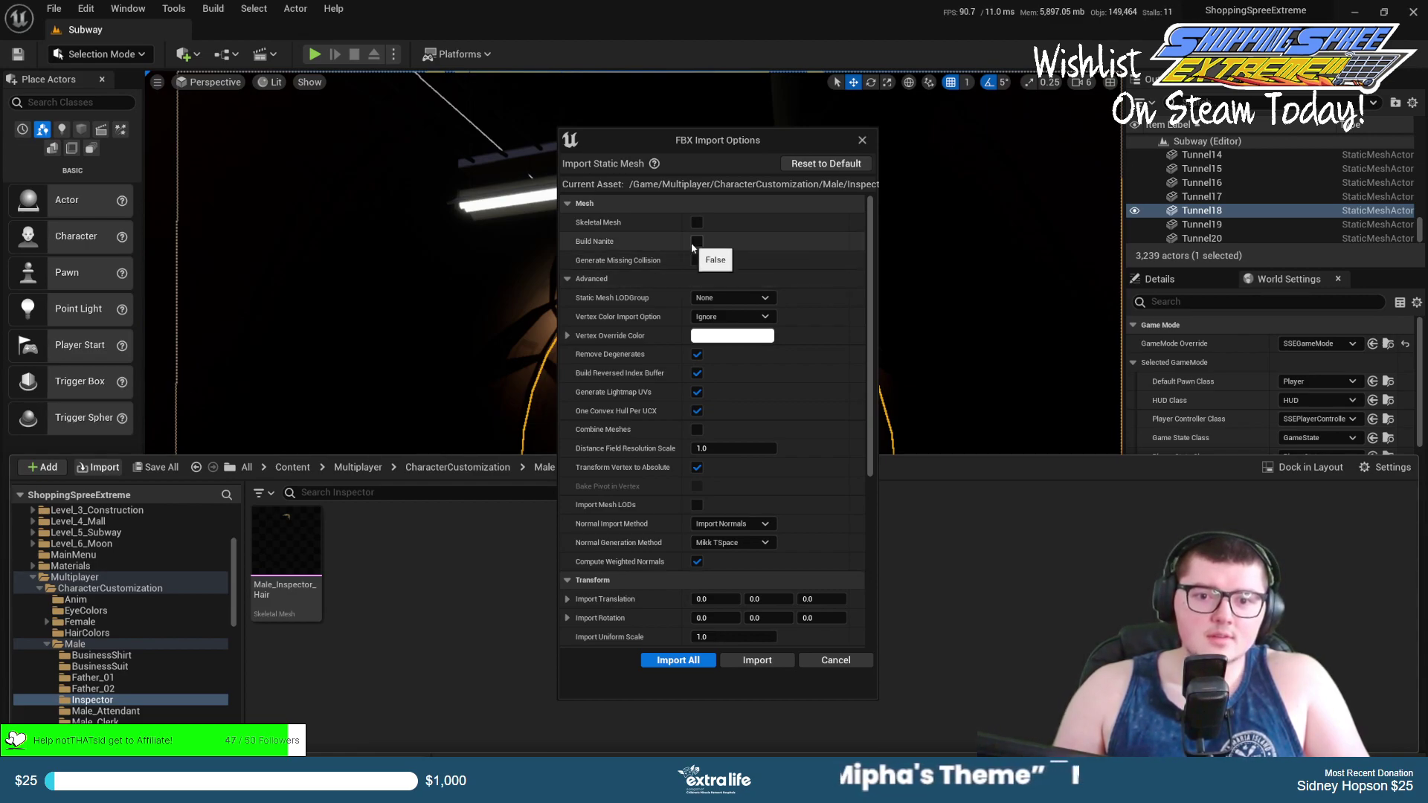
left_click(811, 662)
Switch back to Blender, unhide the inspector's armature, and select it together with the body mesh.
key("alt+Tab")
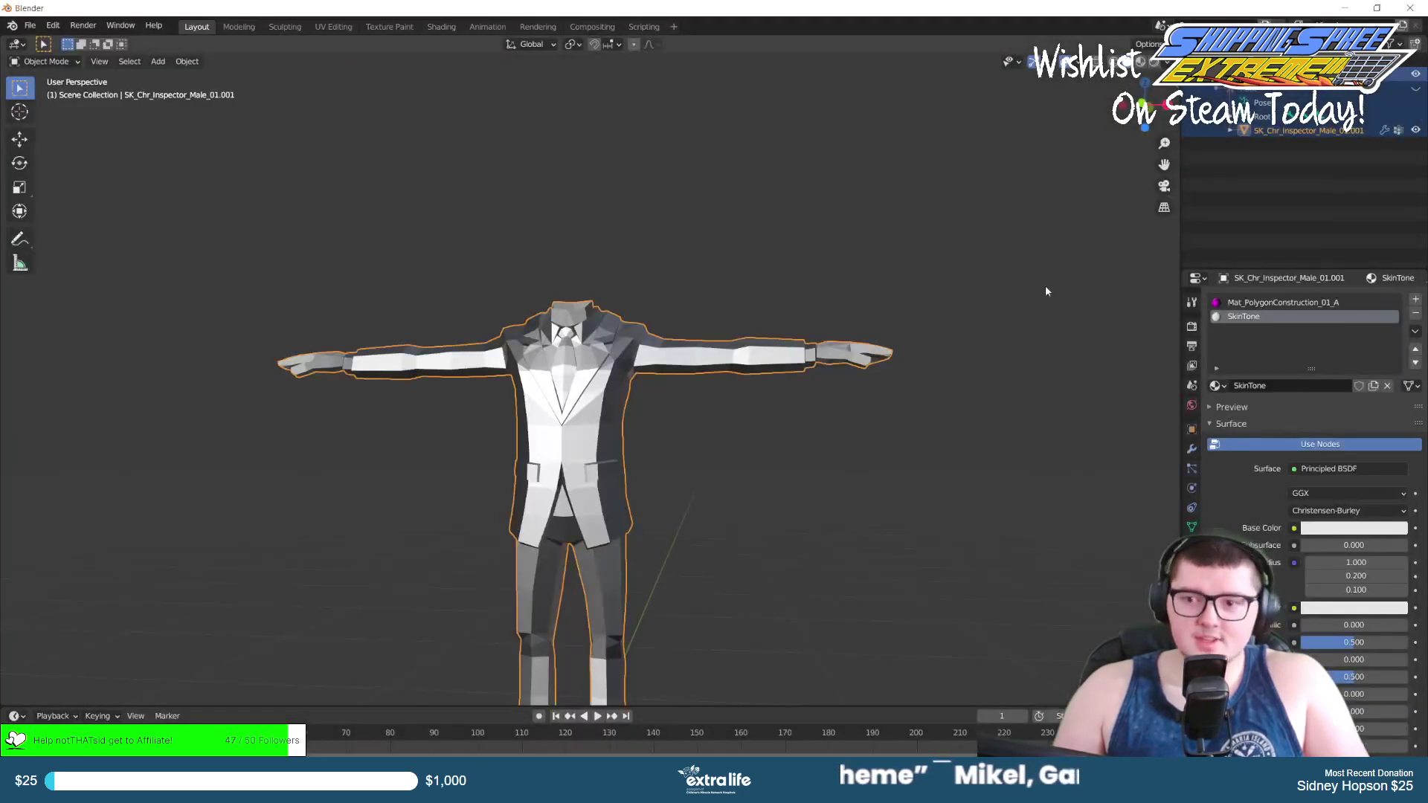
left_click(1286, 158)
left_click(1287, 131)
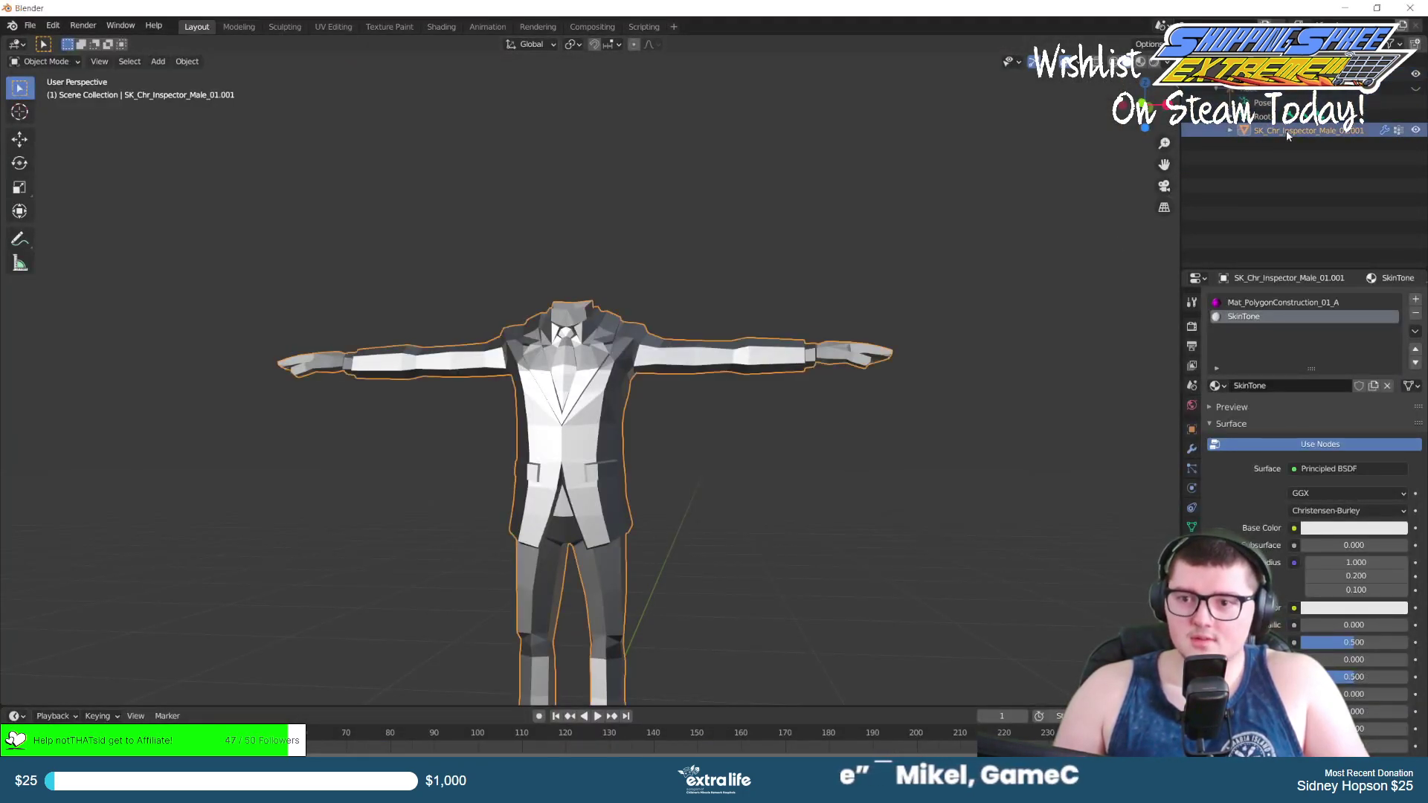
left_click(1416, 87)
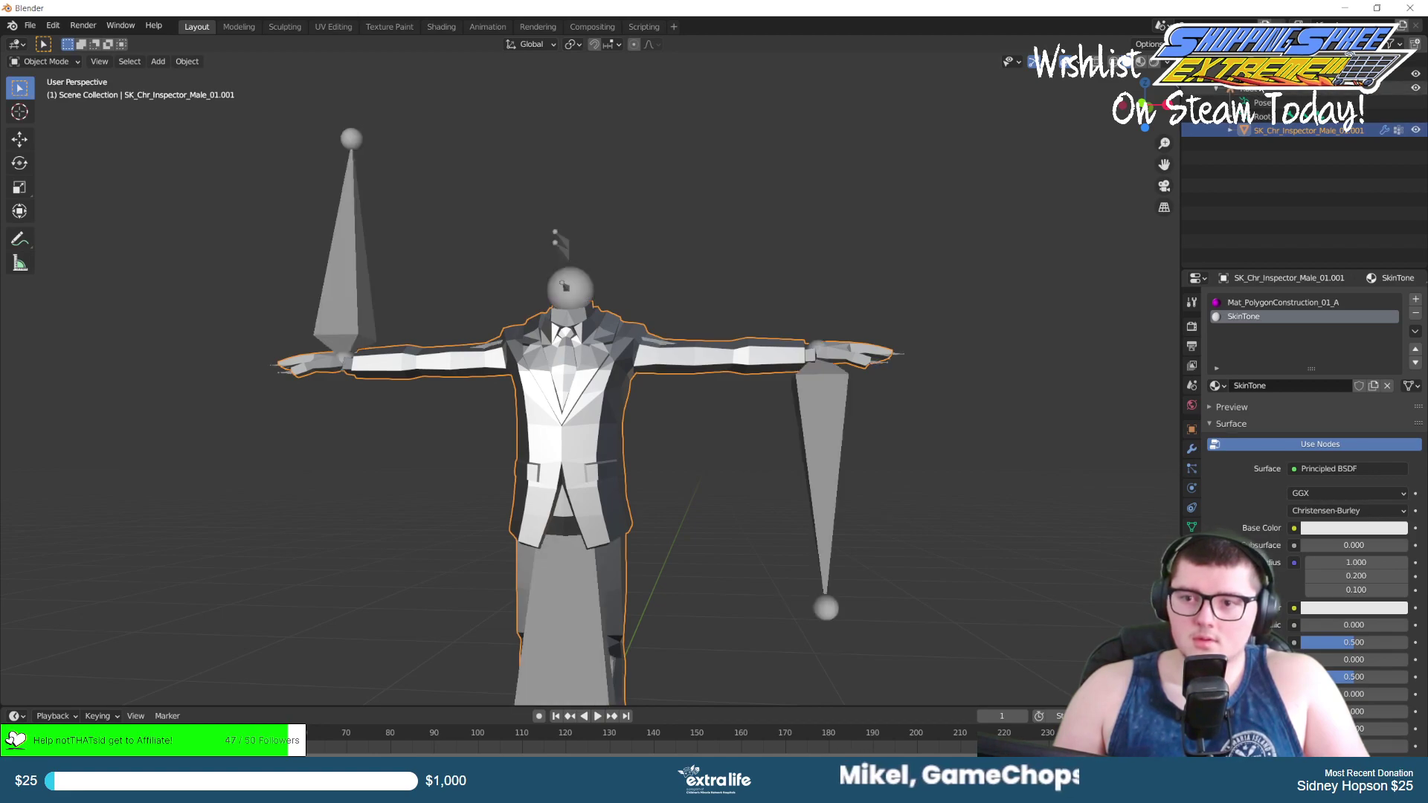
left_click(1256, 90, "ctrl")
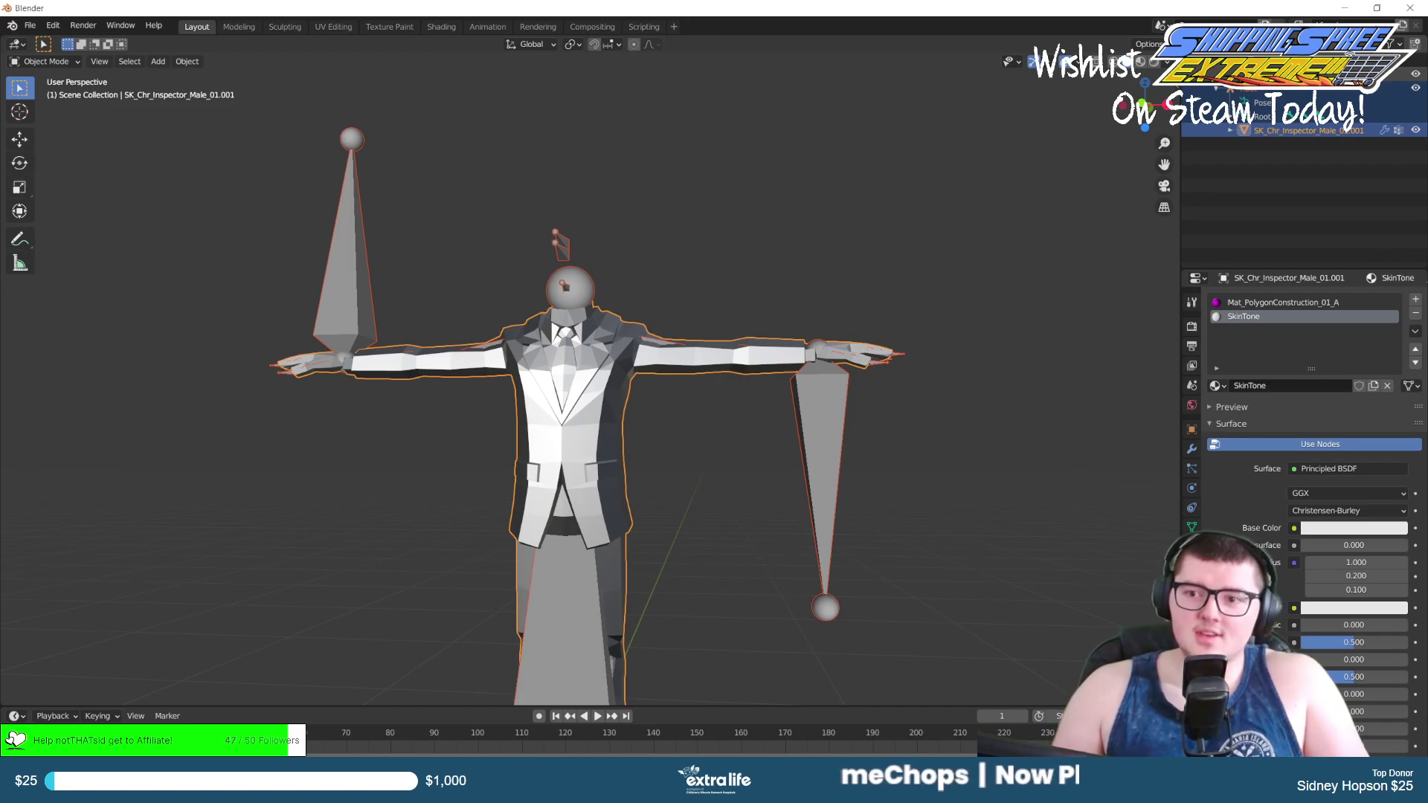
left_click(1255, 90, "ctrl")
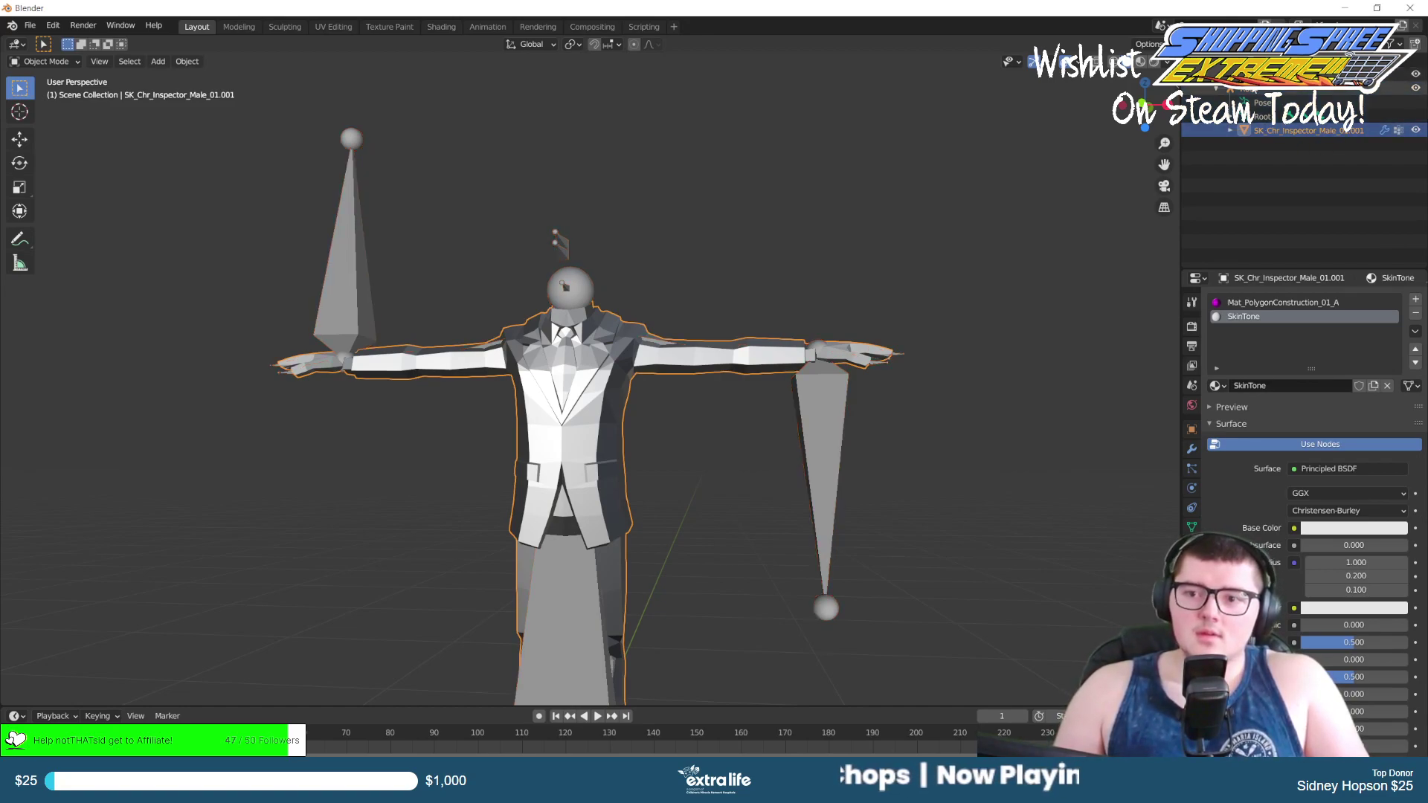
left_click(1255, 90, "ctrl")
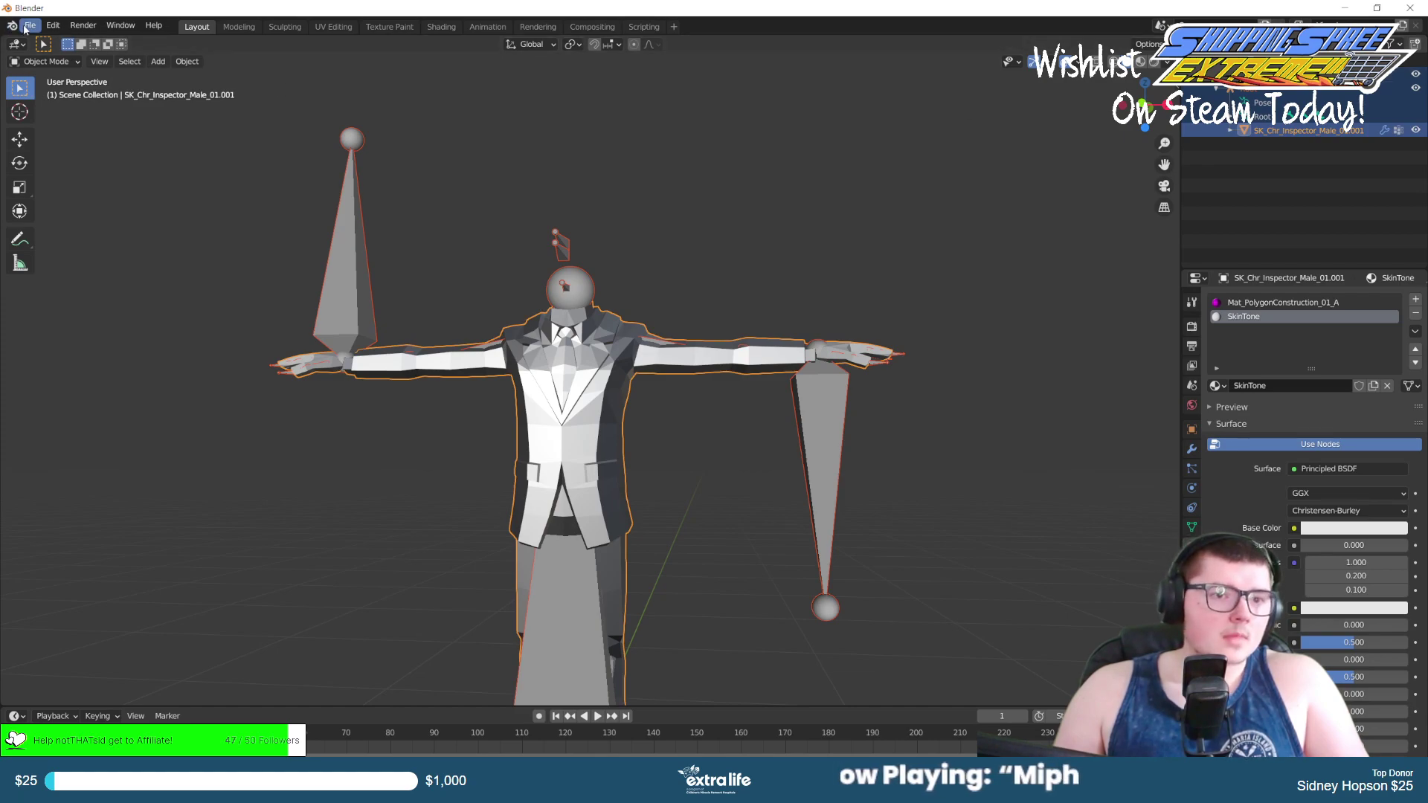
Export the selected armature and body mesh as FBX, overwriting male_inspector_body.fbx.
left_click(28, 26)
mouse_move(82, 227)
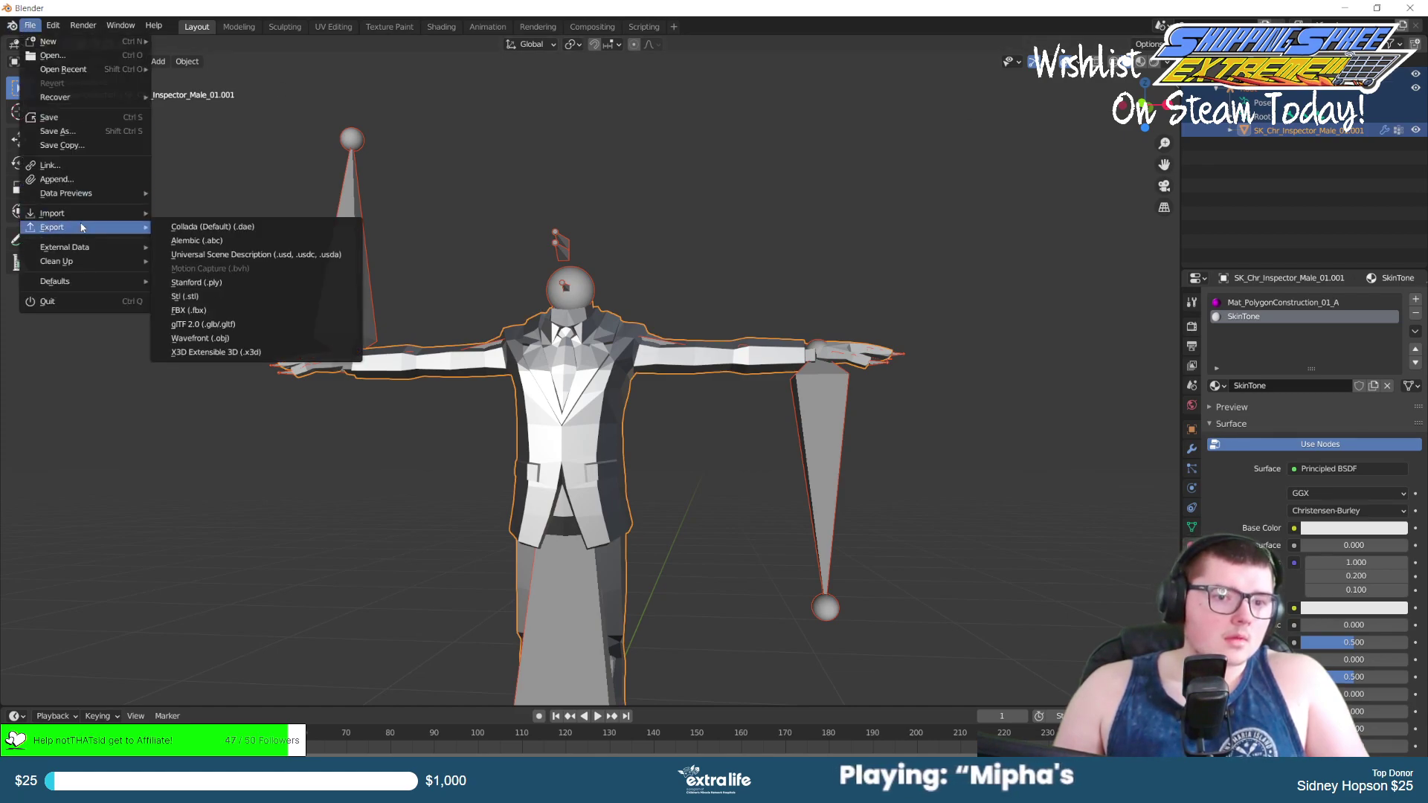
left_click(212, 310)
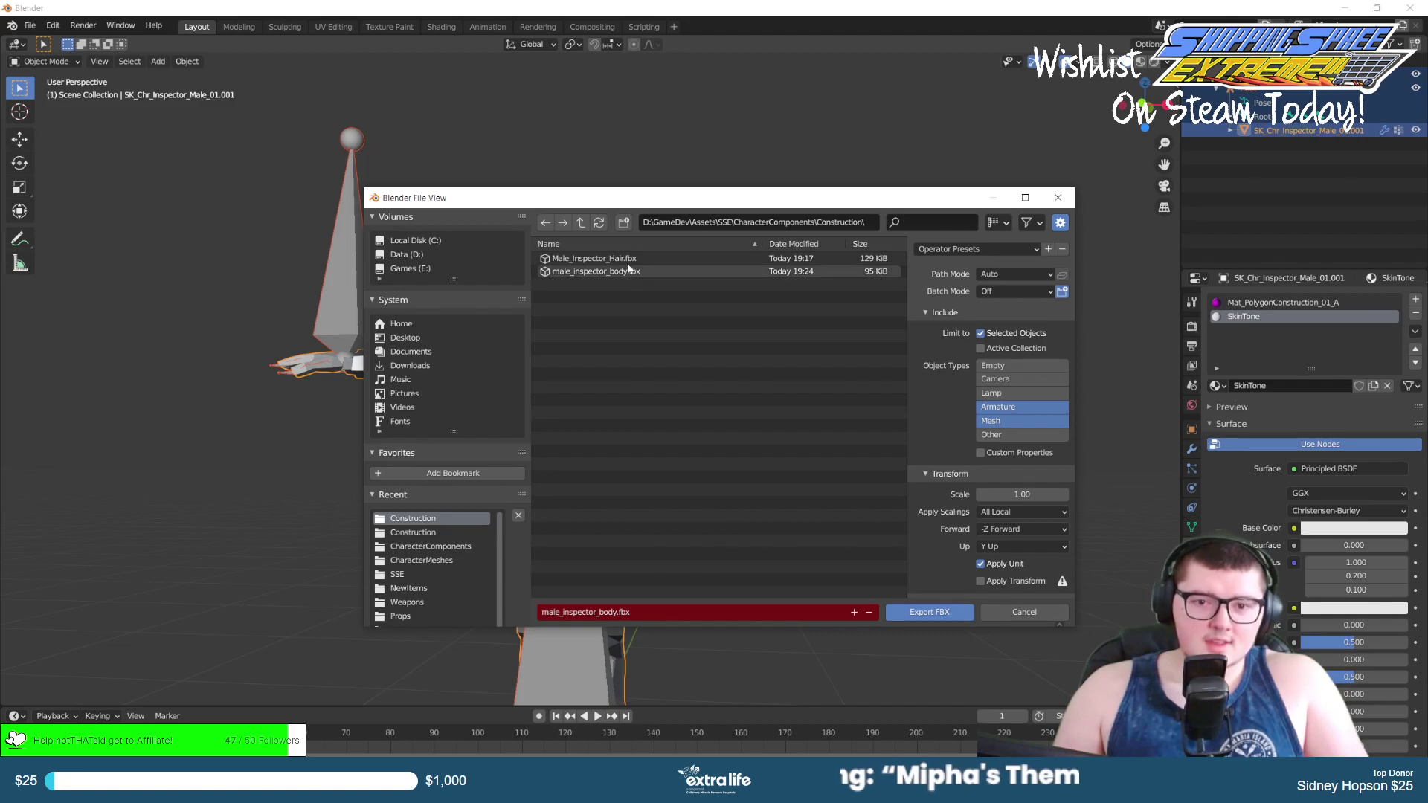
left_click(922, 612)
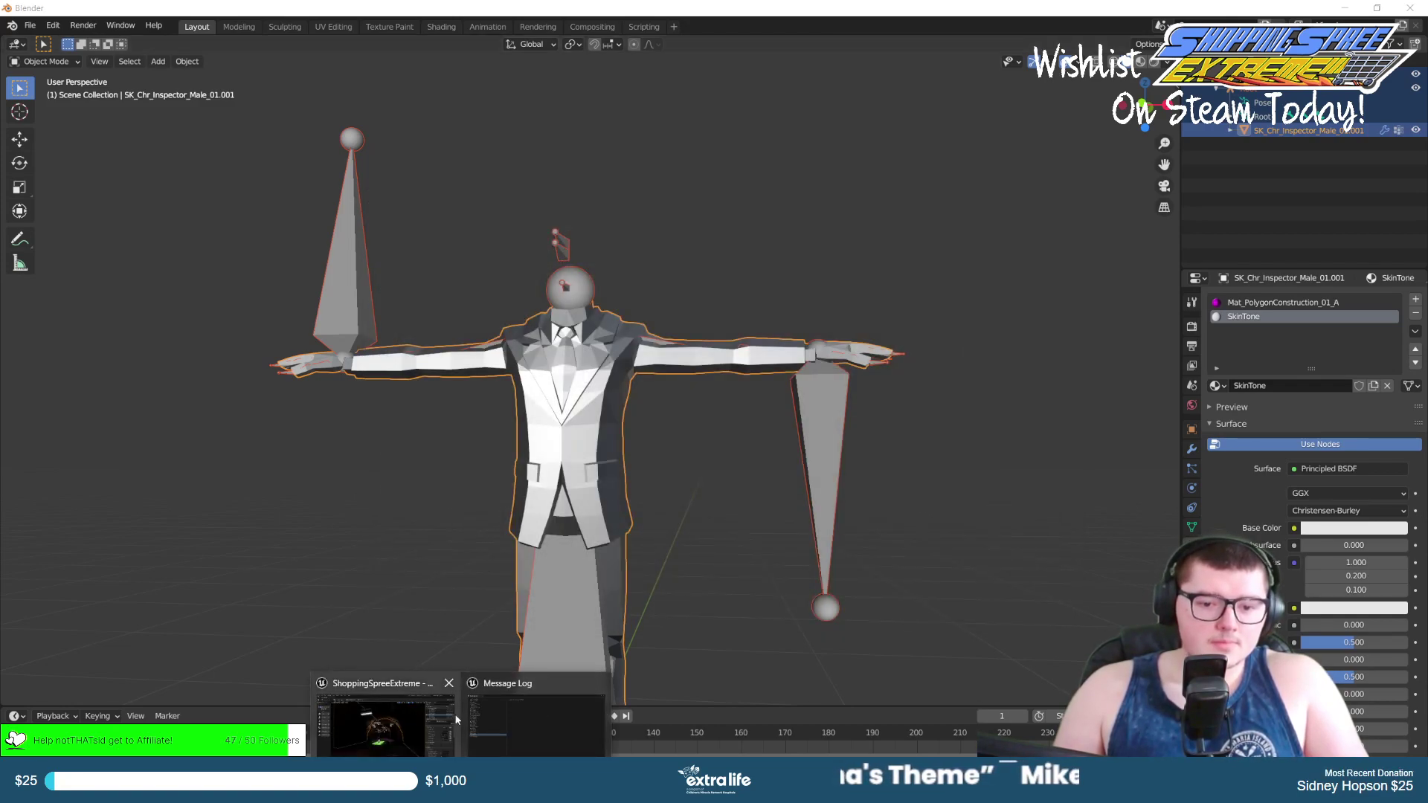
Switch to Unreal Editor and import male_inspector_body into the Inspector folder as a skeletal mesh using male_hoodie_body_Skeleton and male_hoodie_body_PhysicsAsset.
left_click(529, 681)
left_click(1412, 12)
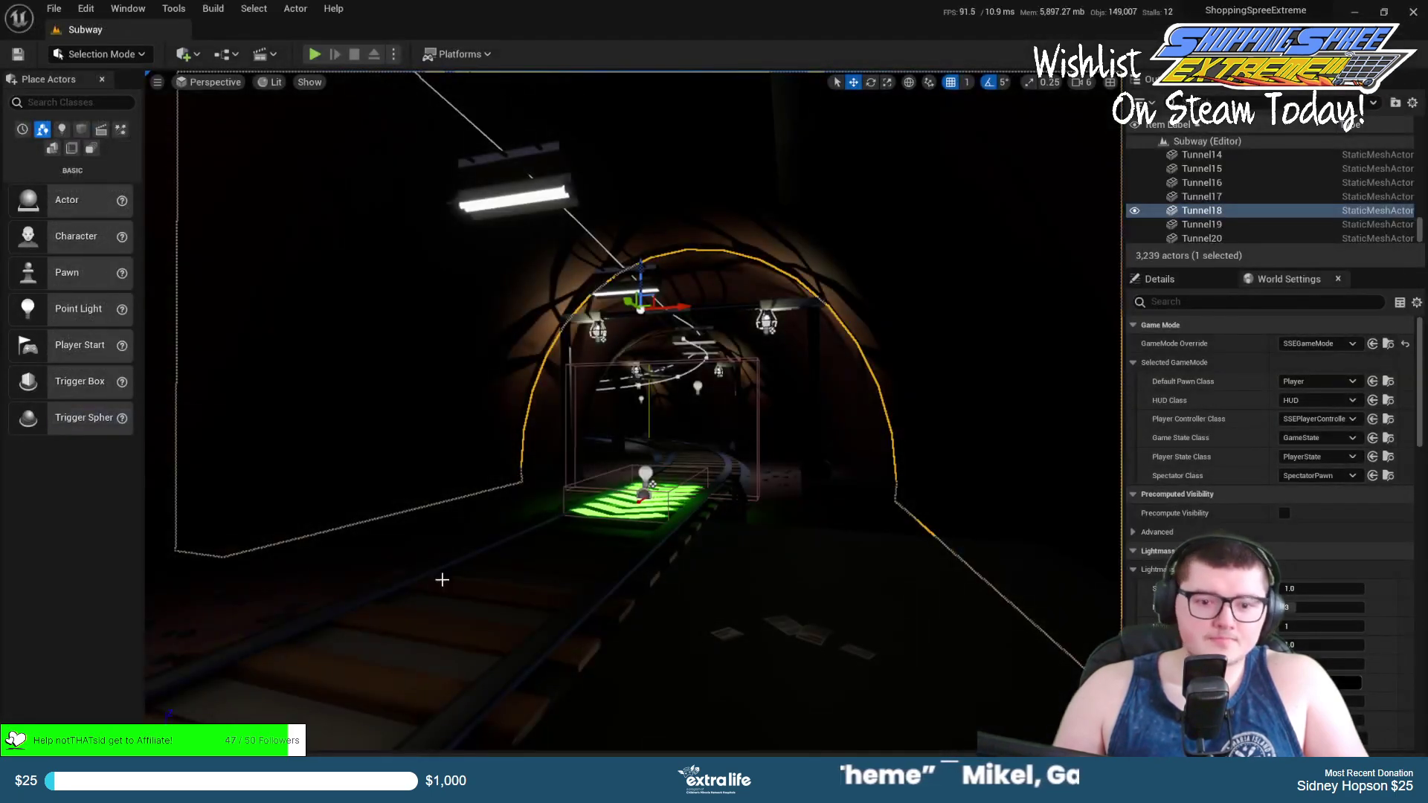
key("ctrl+space")
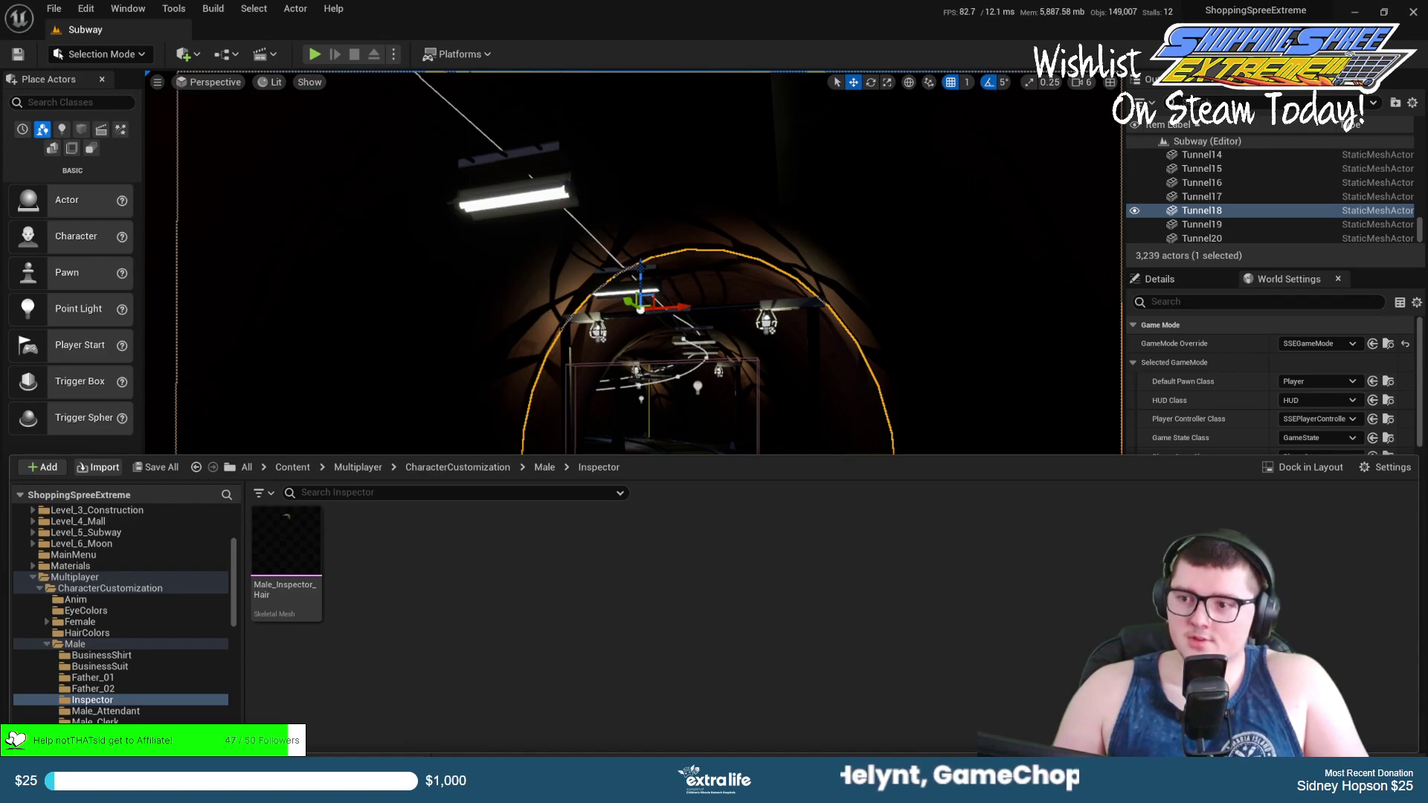
left_click(813, 283)
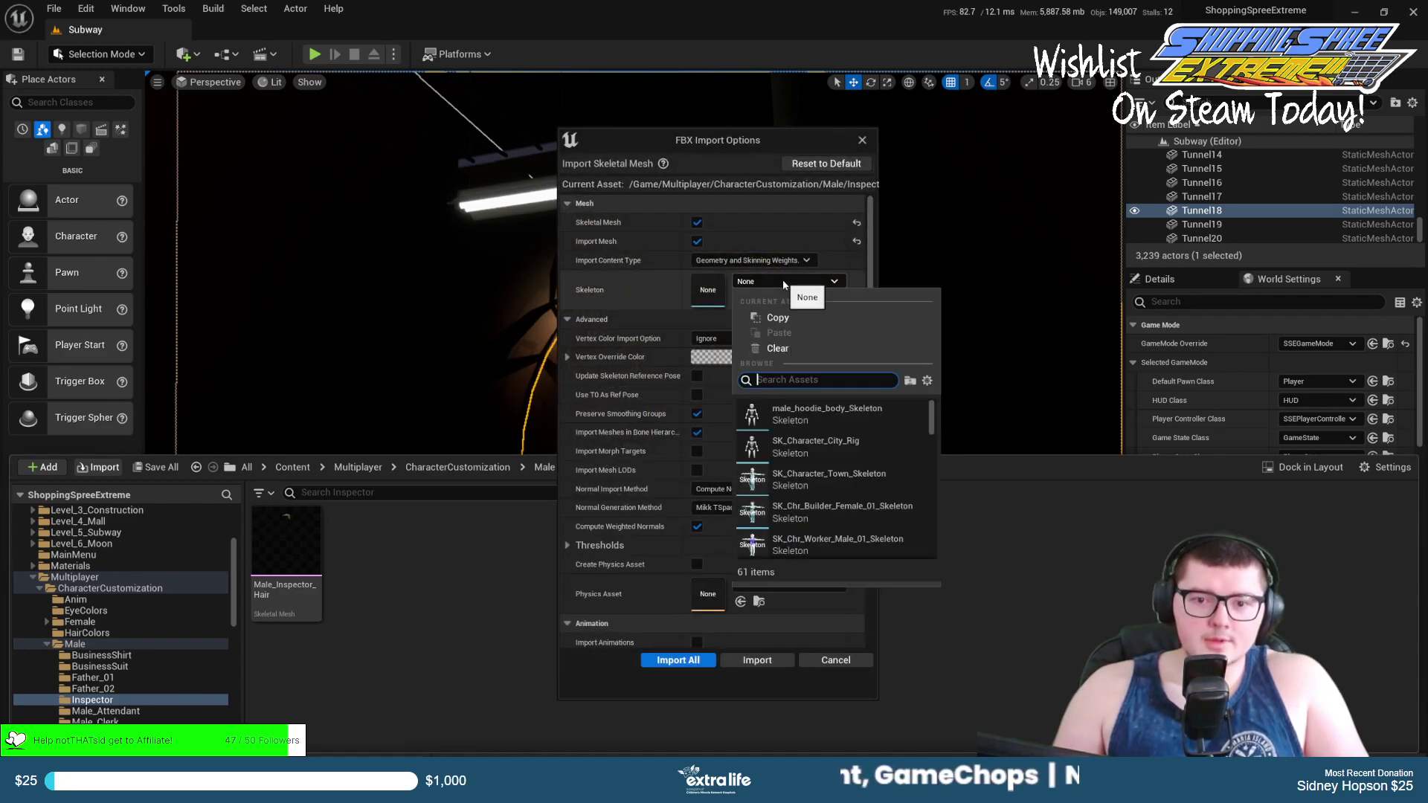
left_click(826, 414)
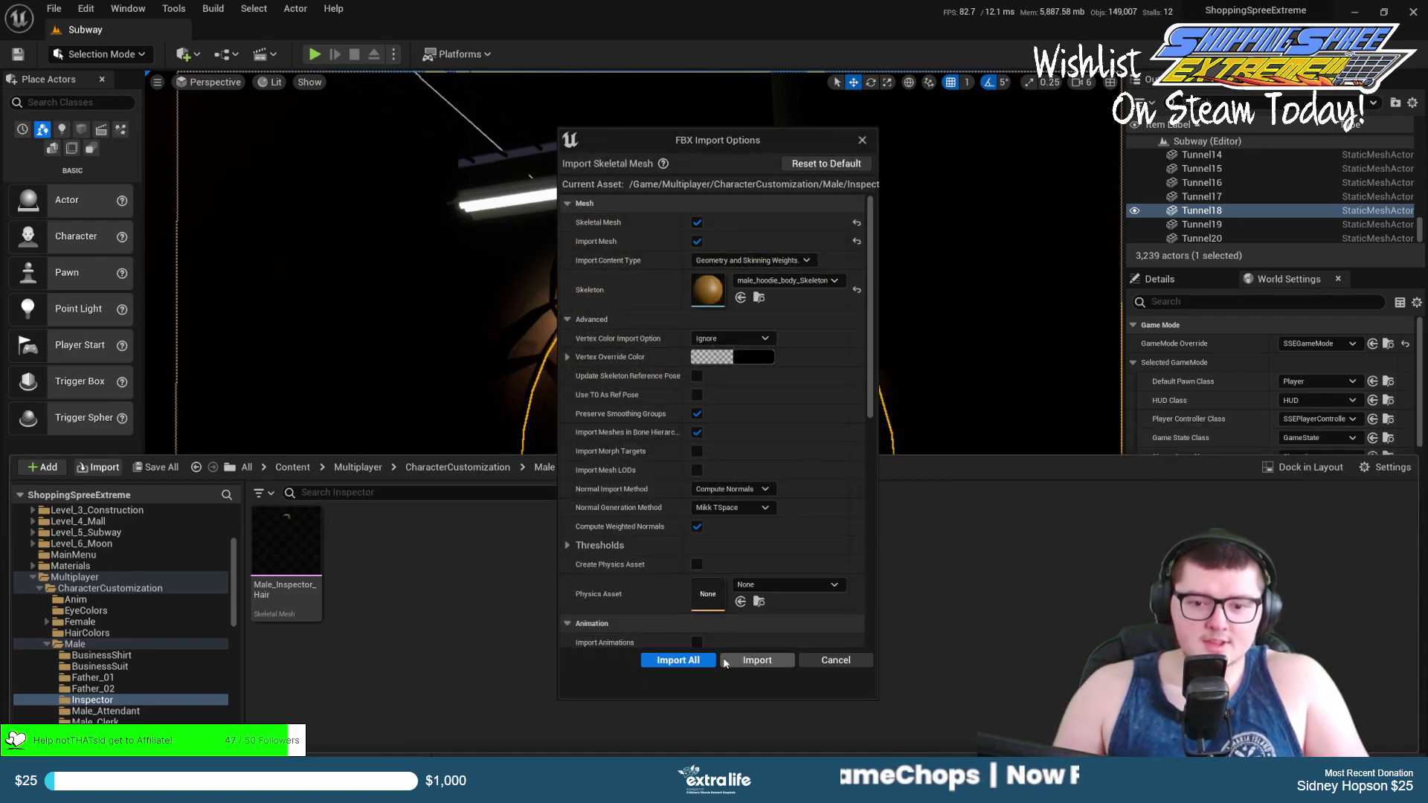
left_click(785, 585)
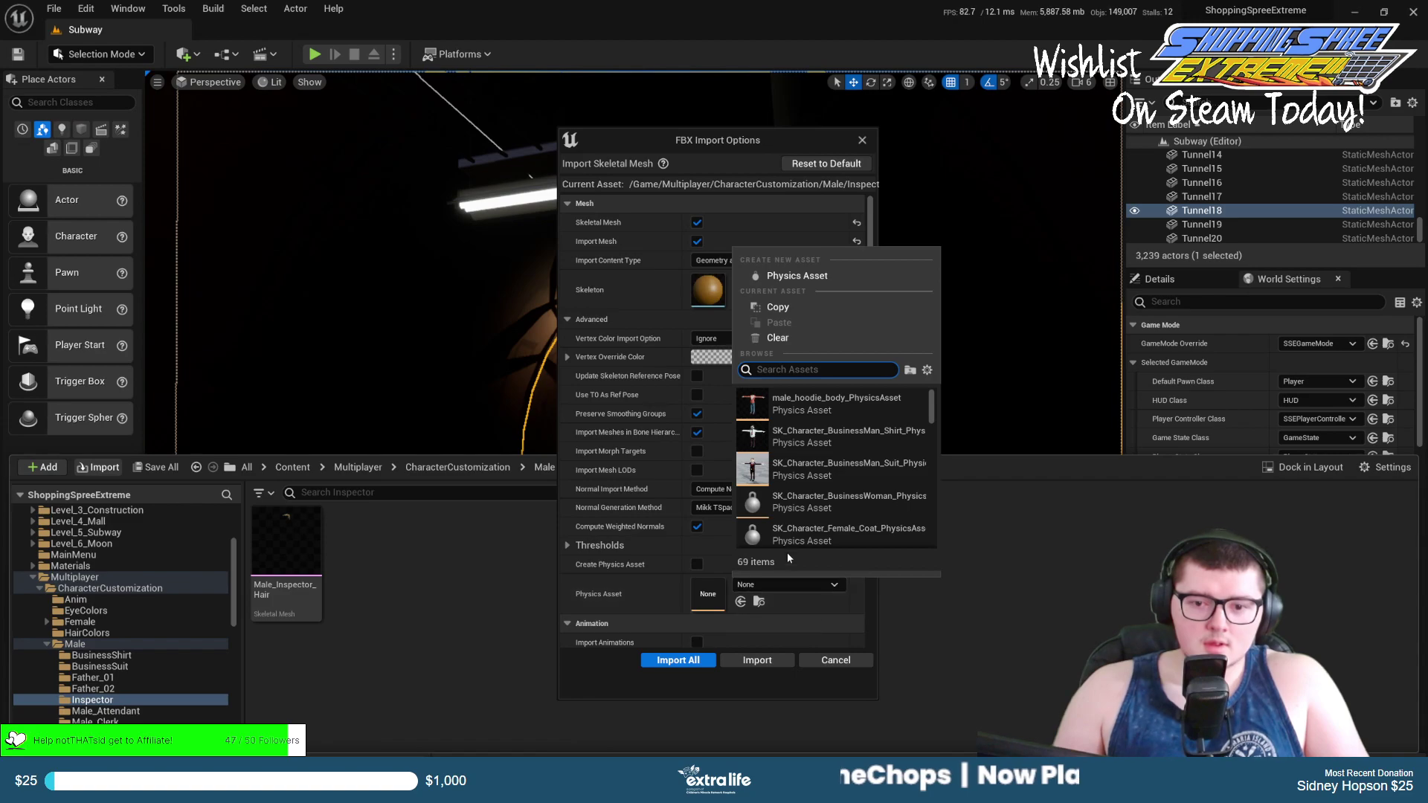
left_click(818, 409)
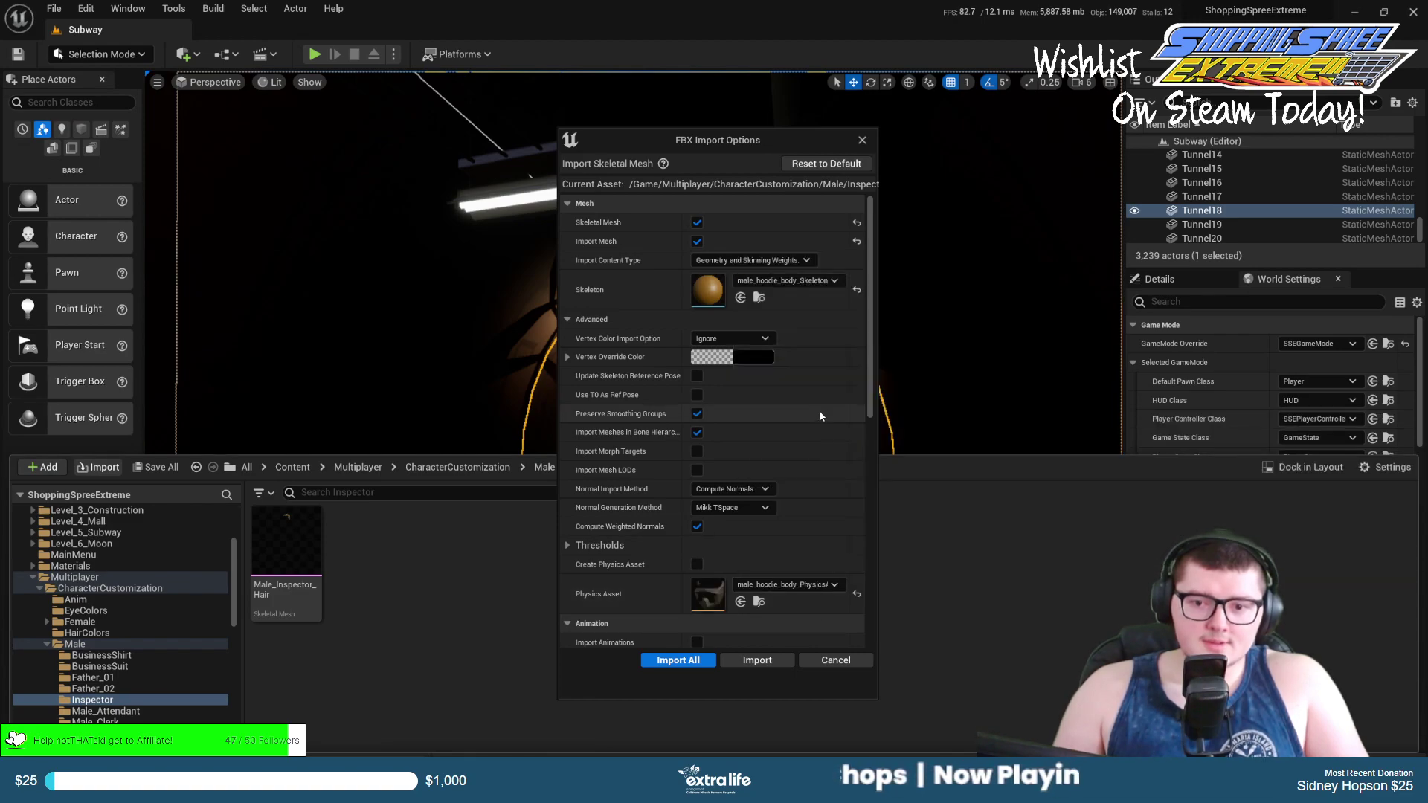
left_click(748, 660)
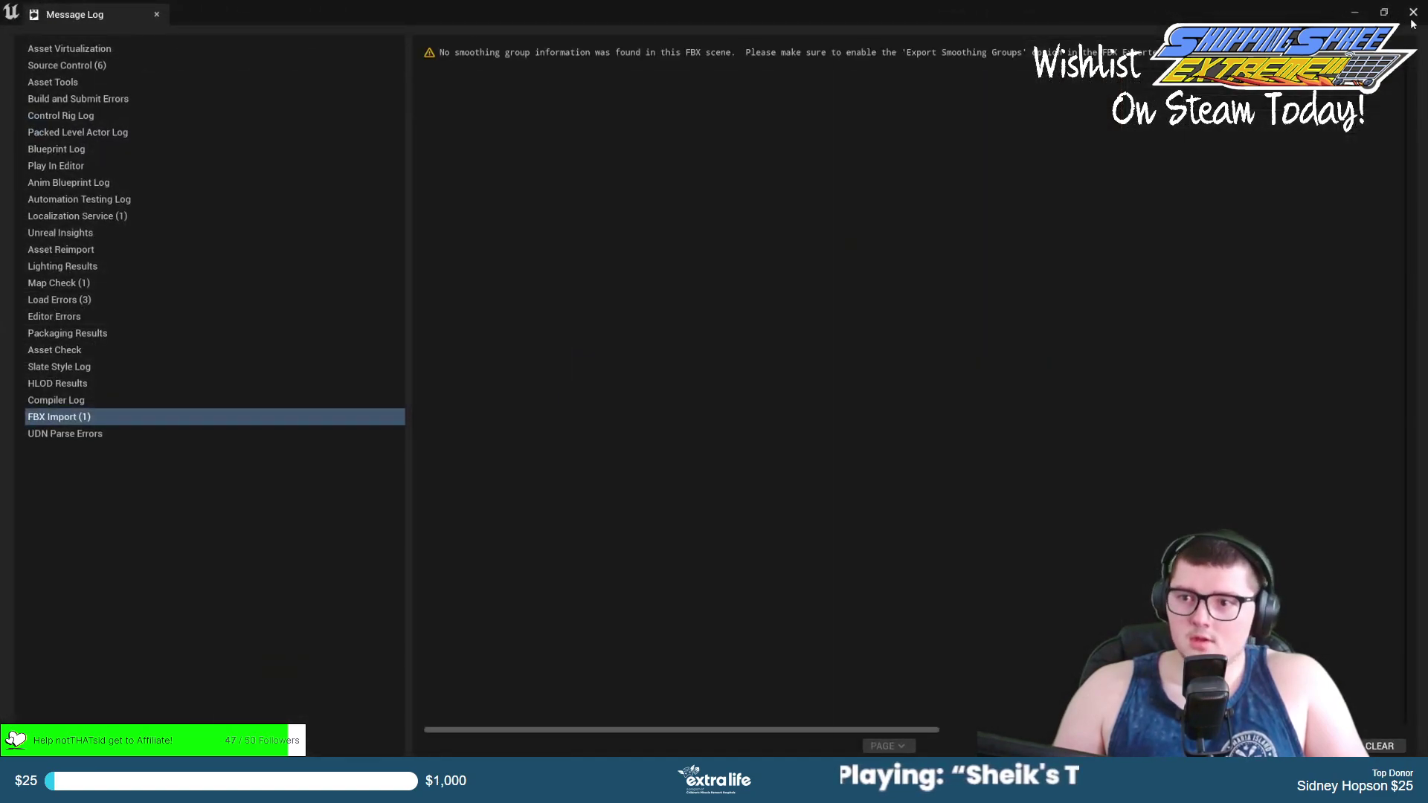
left_click(1413, 12)
Open the male_inspector_body skeletal mesh and examine its suit, hands and neck in the preview.
key("ctrl+space")
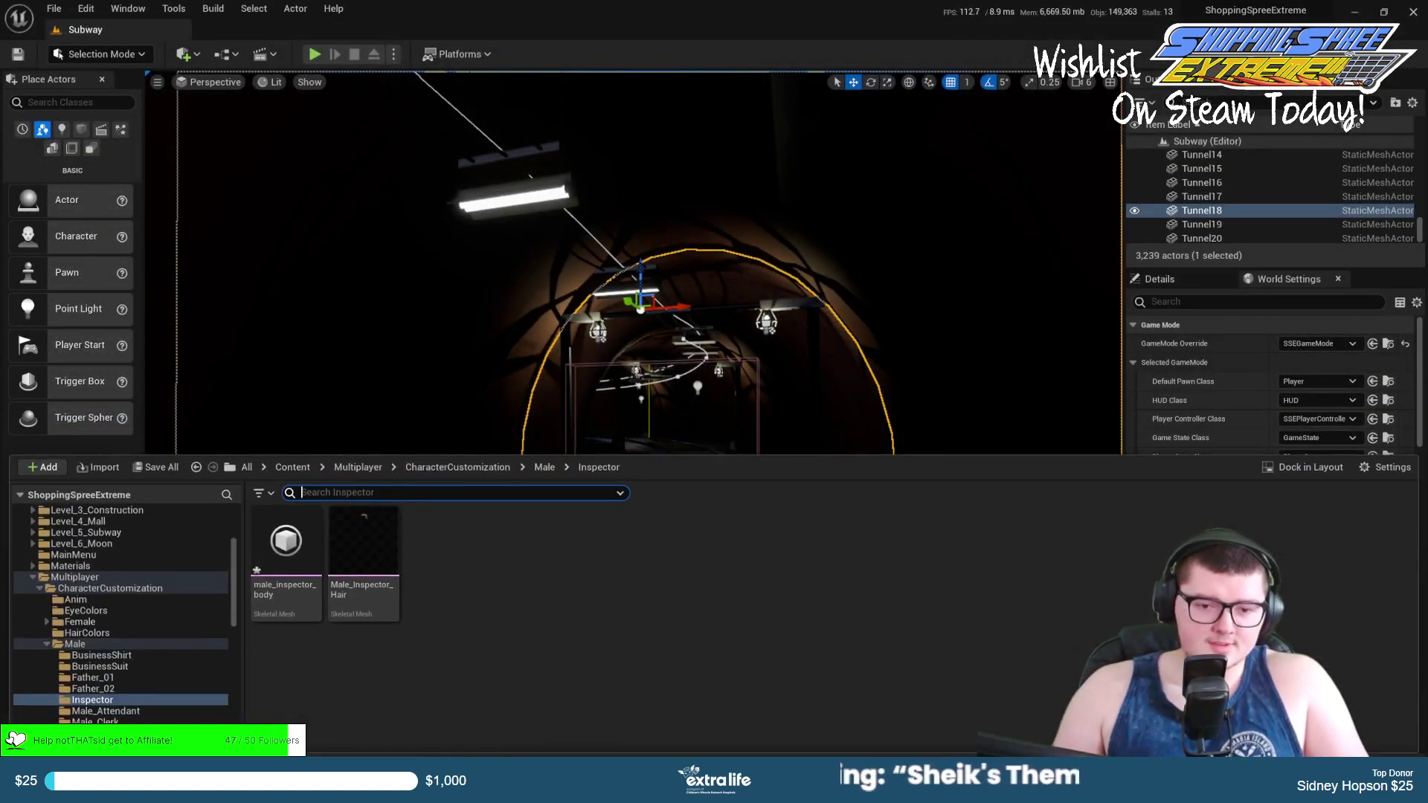
double_click(287, 572)
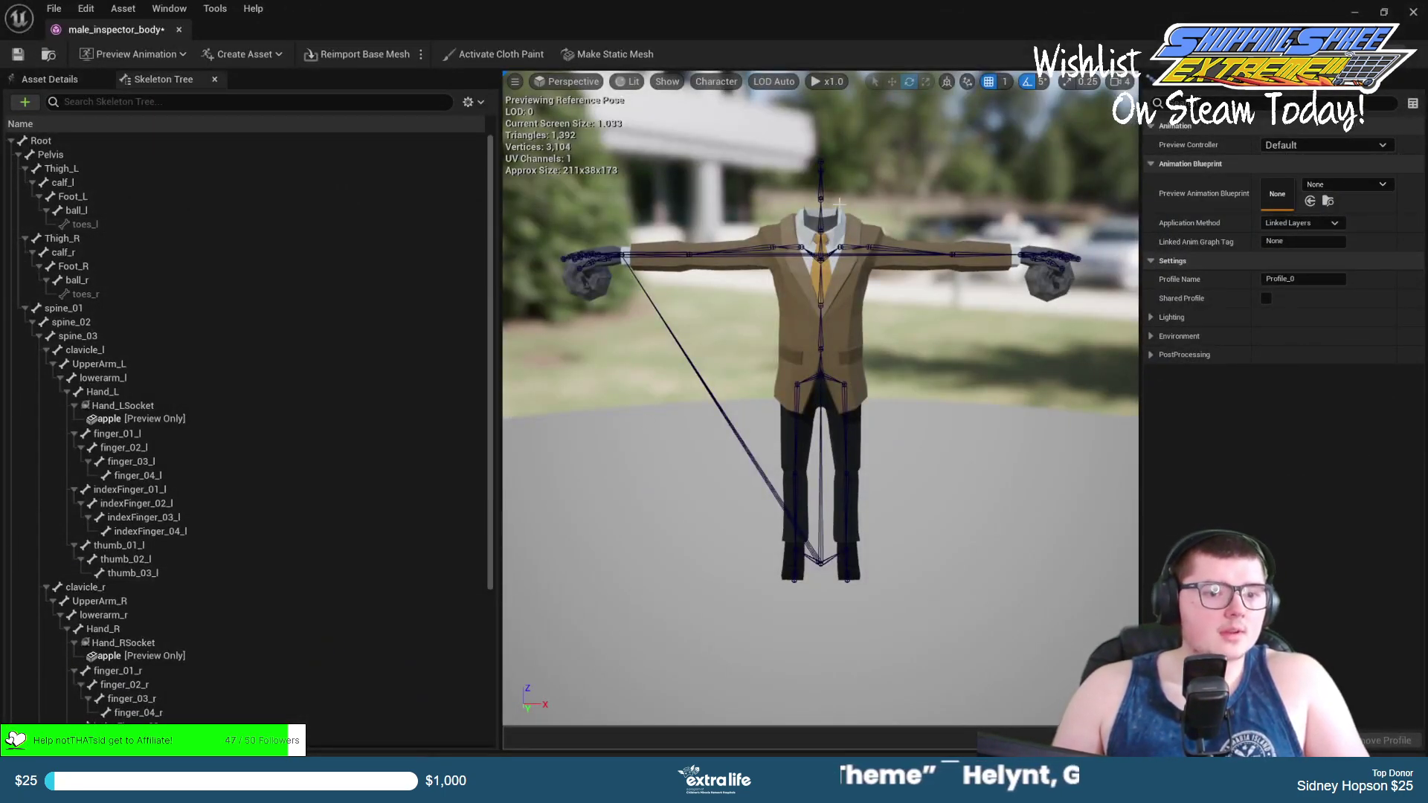
scroll(842, 234, "up", 5)
scroll(834, 235, "down", 7)
middle_click_drag(835, 236, 644, 434)
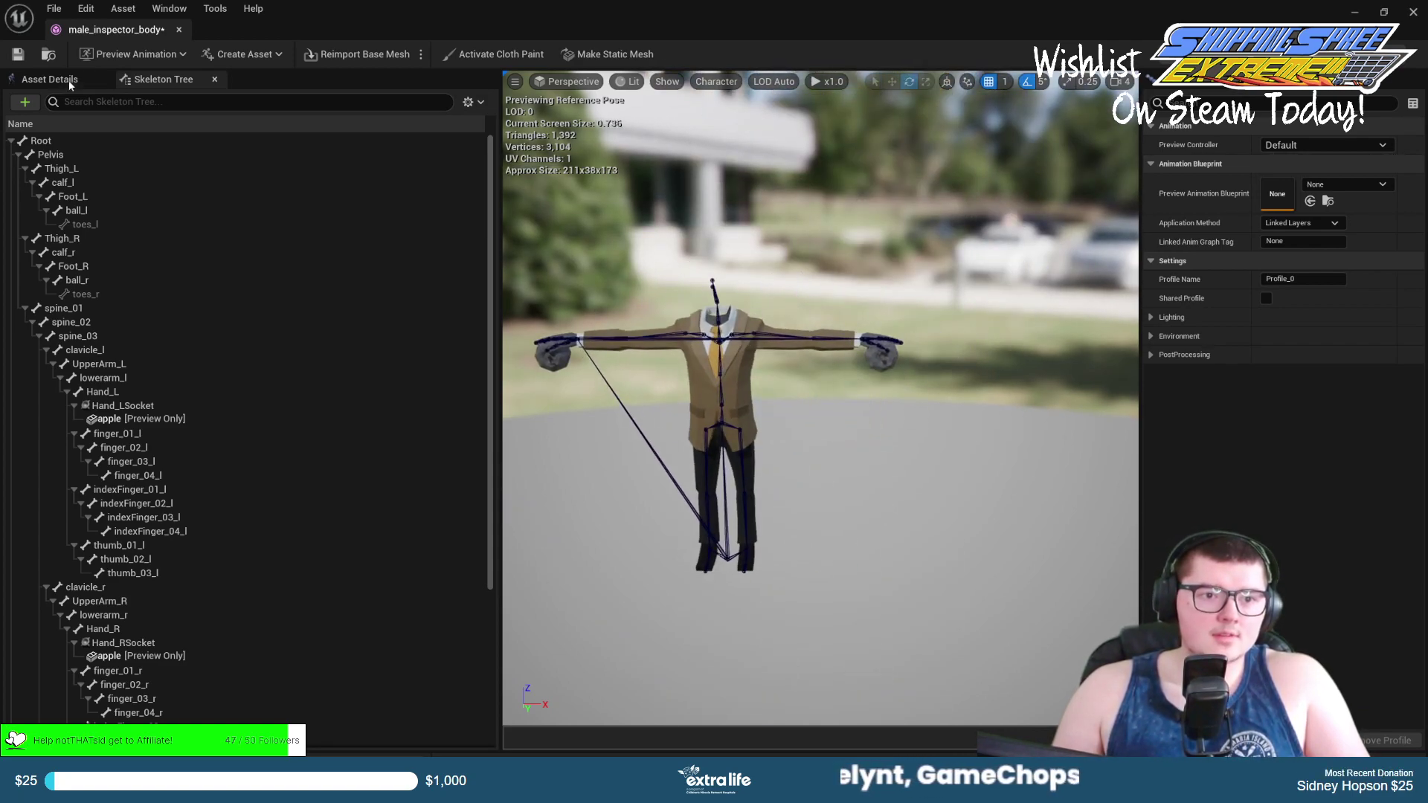
Assign Mat_PolygonConstruction_01_A to the SkinTone material slot of the male_inspector_body mesh.
left_click(69, 81)
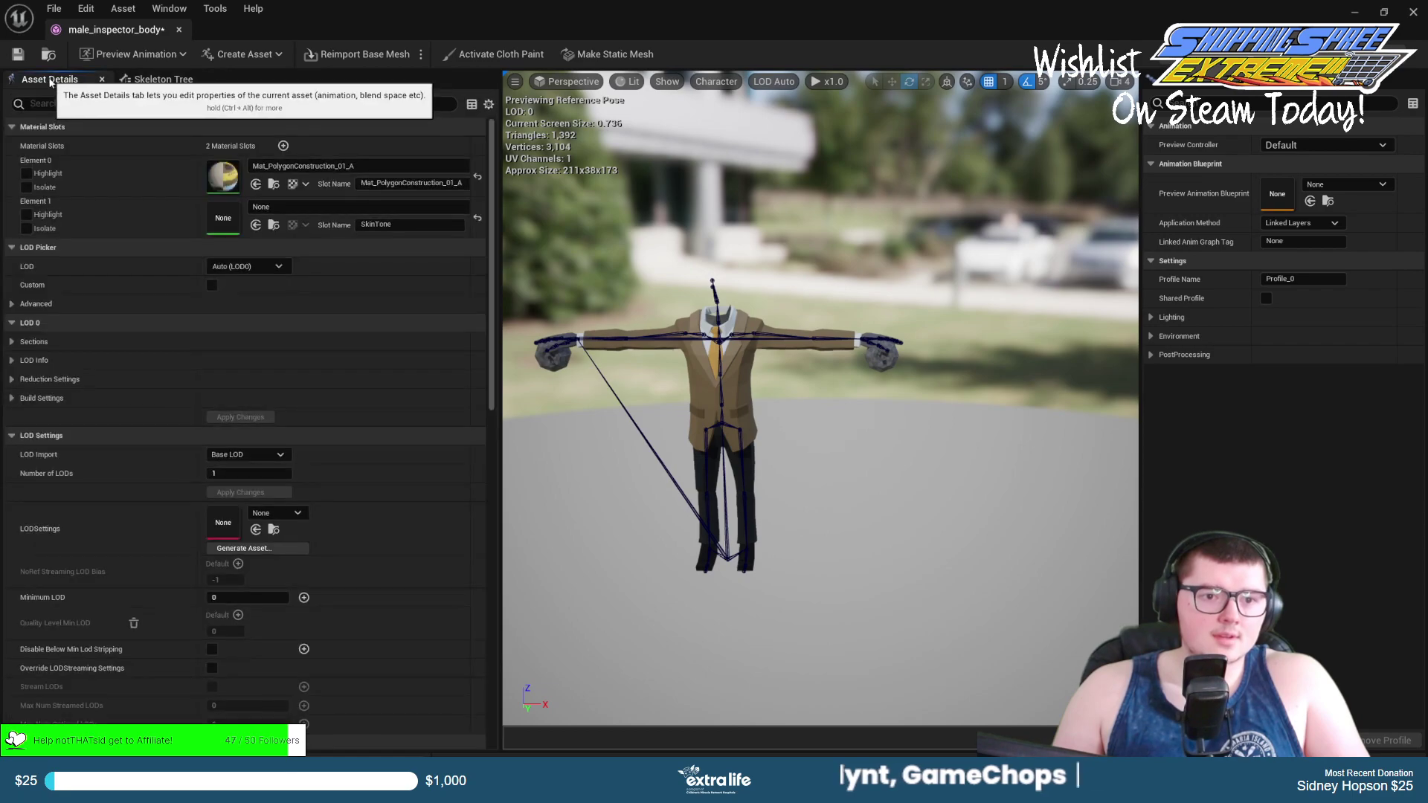
left_click(303, 206)
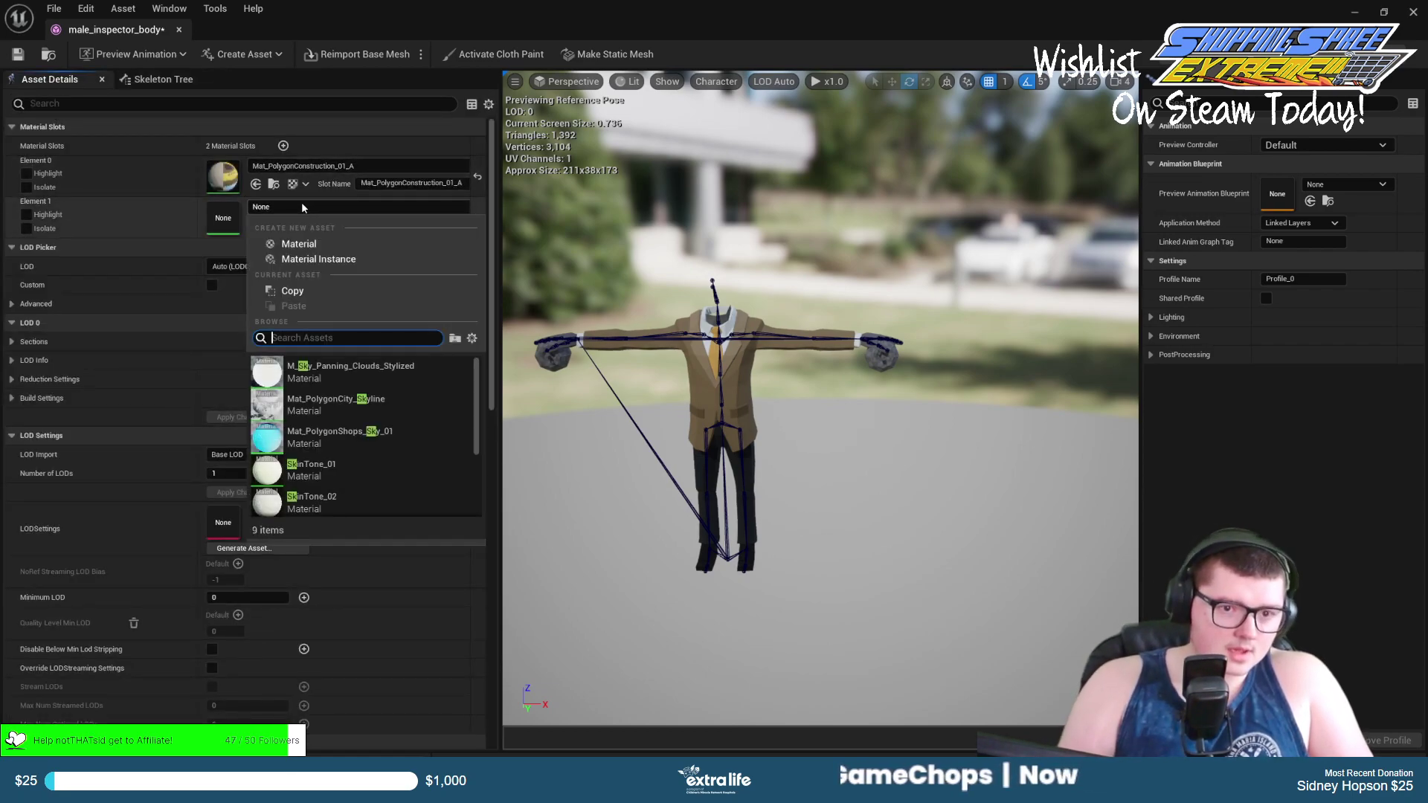
type("polygon")
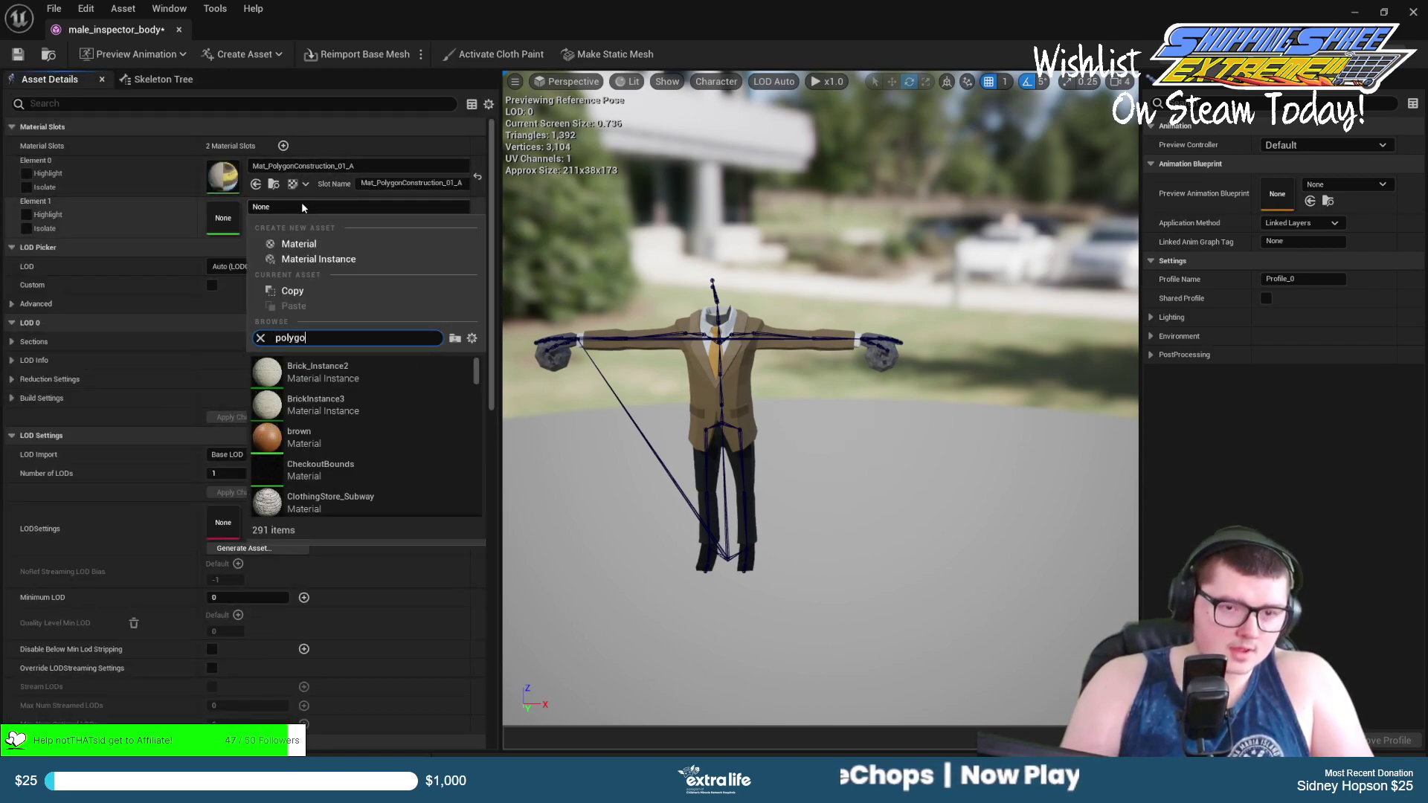
key("BackSpace")
key("BackSpace")
key("BackSpace")
key("BackSpace")
key("BackSpace")
key("BackSpace")
key("BackSpace")
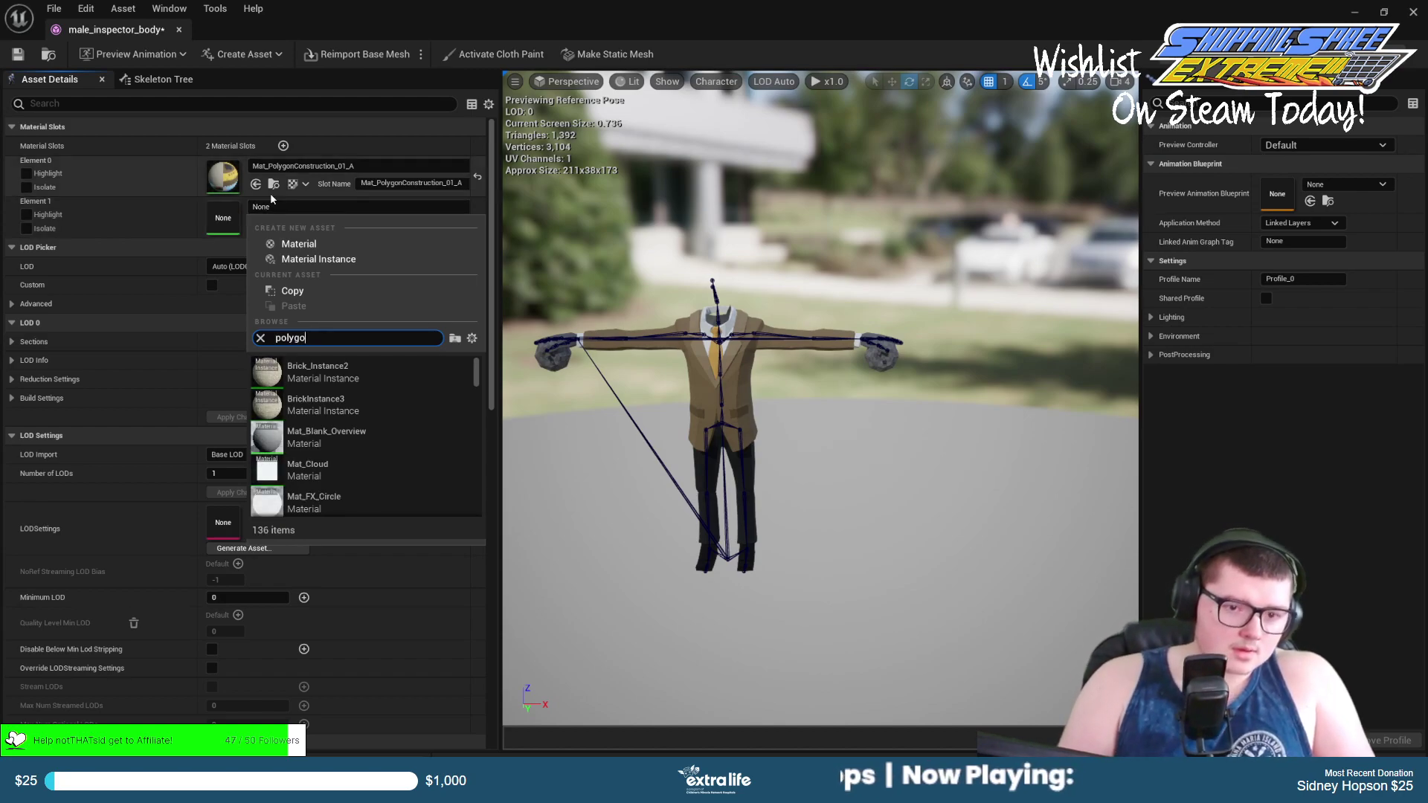
type("construct")
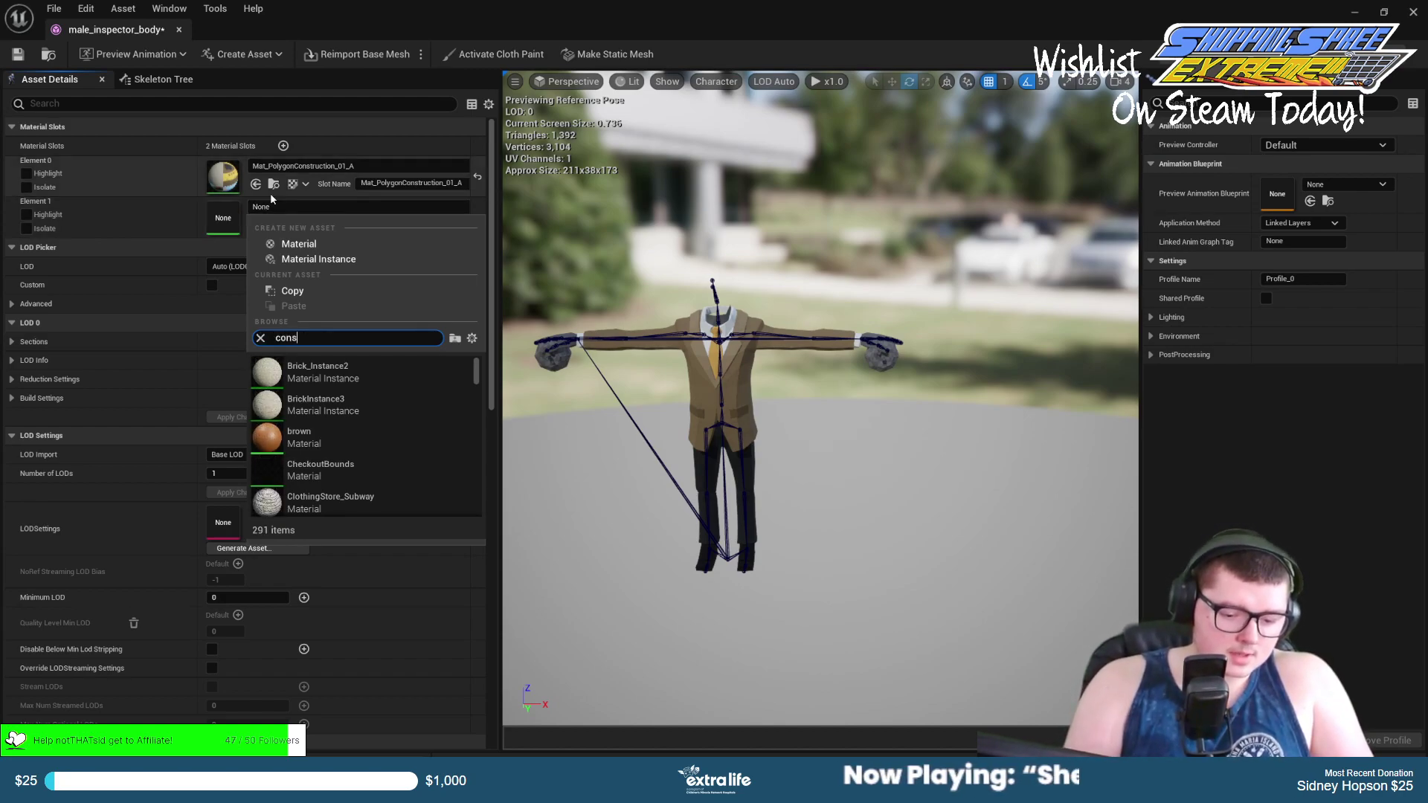
key("Down")
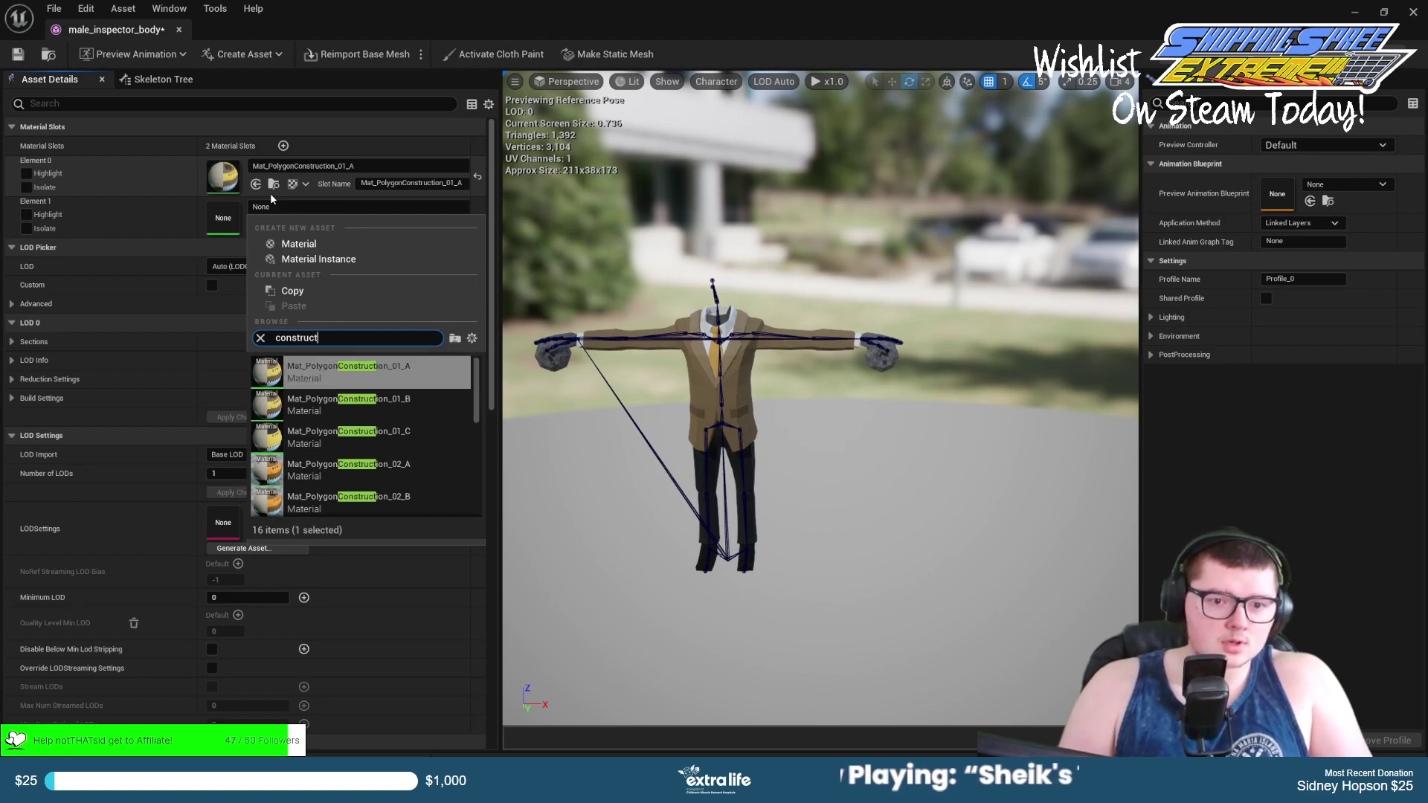
key("Return")
Preview the inspector body with the Multiplayer_Crouch blend space, and save and close the mesh asset.
scroll(644, 316, "up", 10)
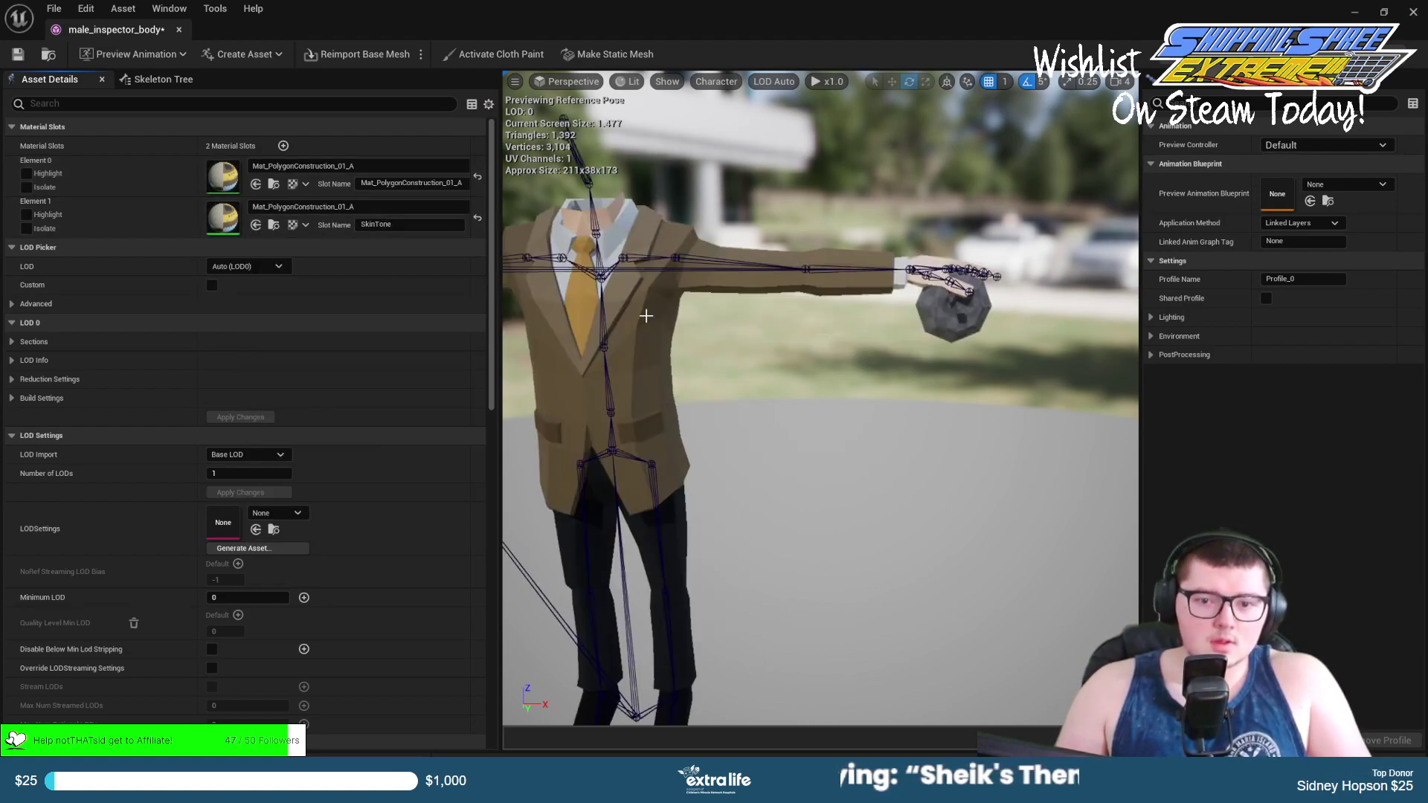
middle_click_drag(644, 316, 588, 257)
scroll(664, 320, "down", 8)
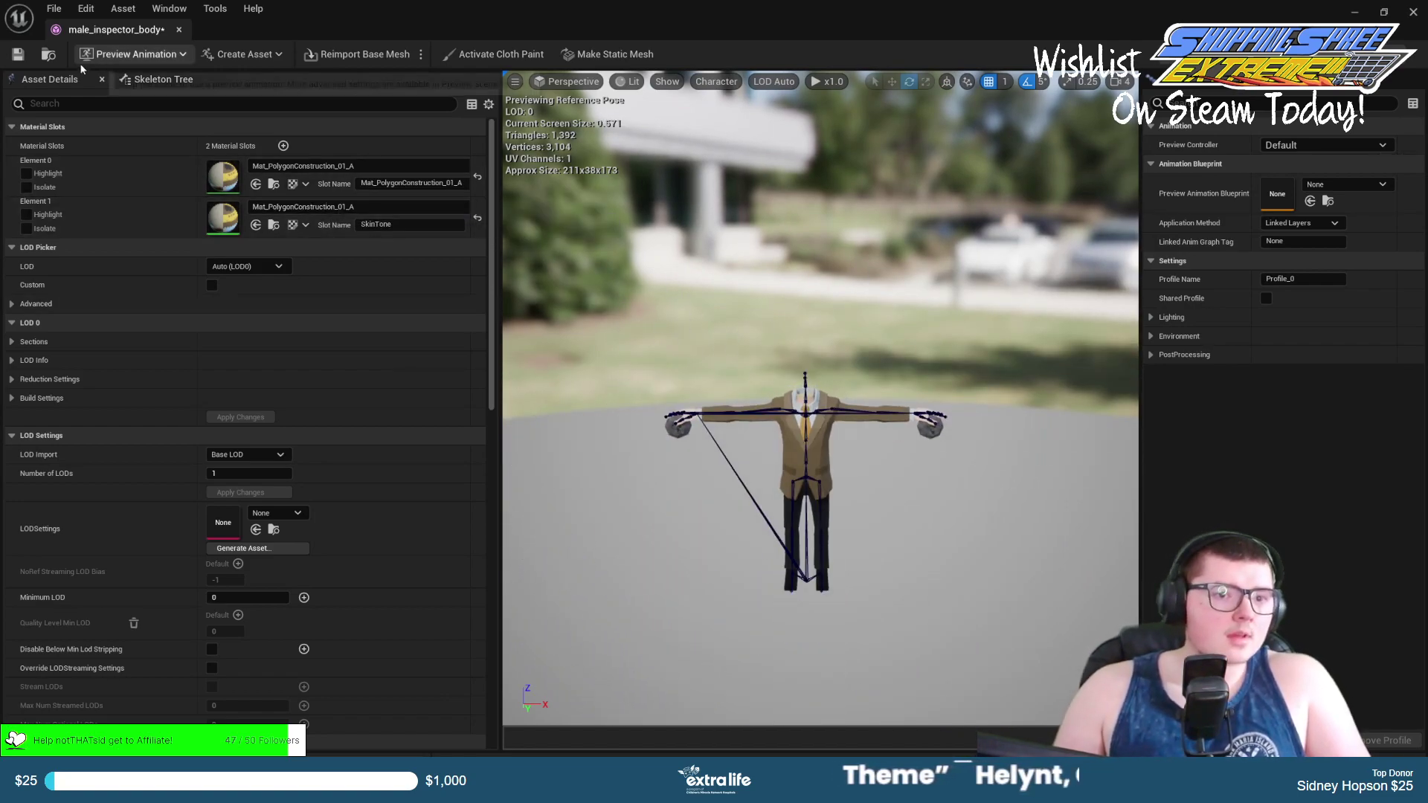
left_click(182, 55)
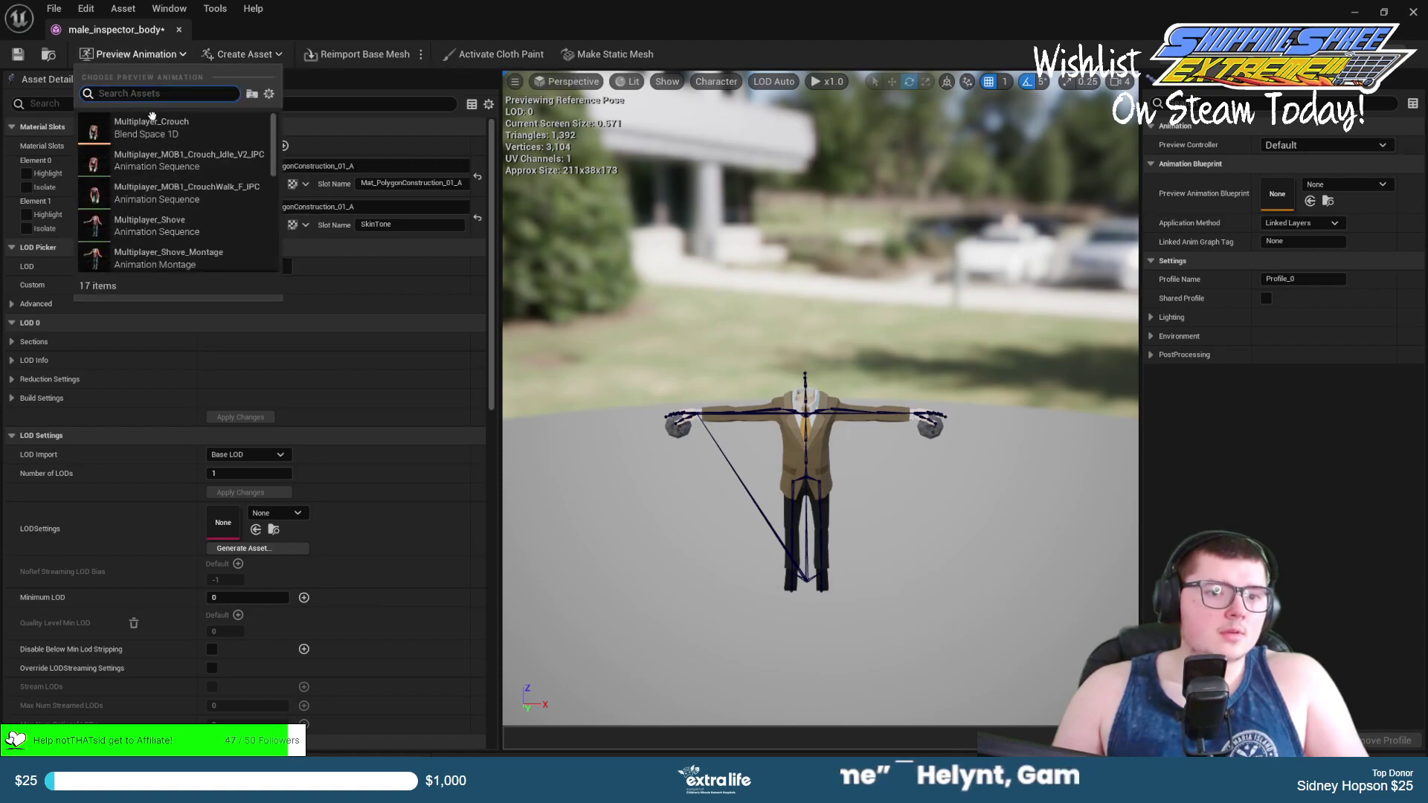
left_click(149, 131)
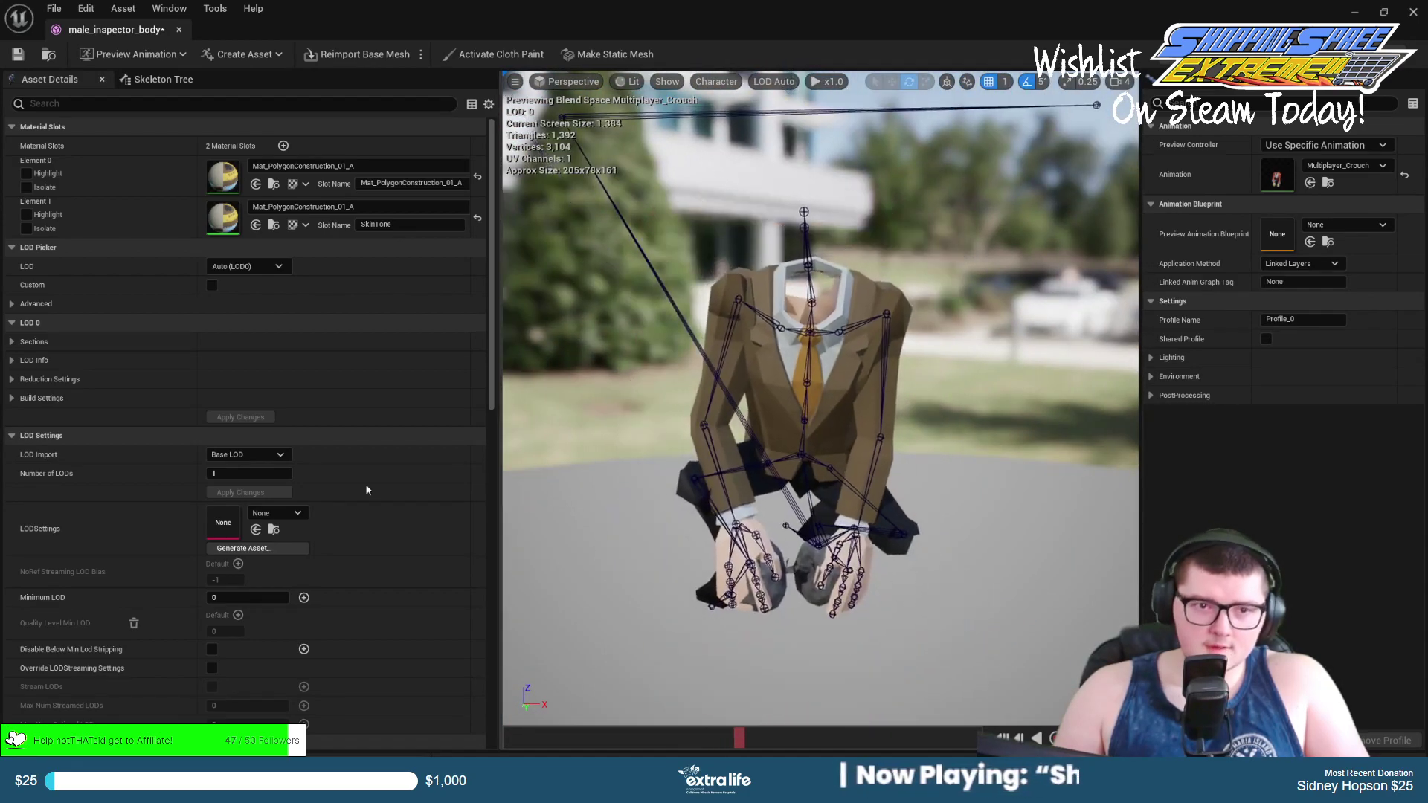
left_click(18, 55)
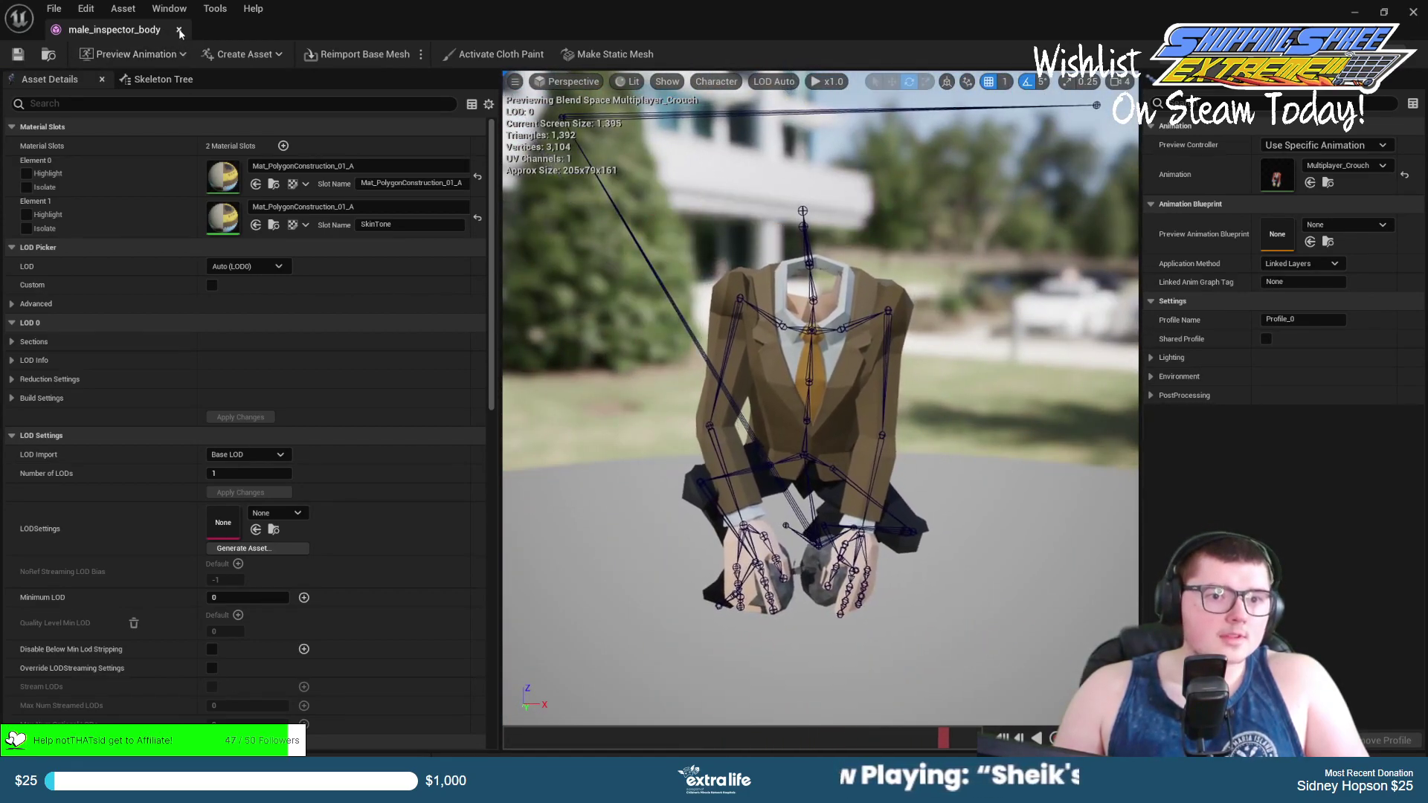
left_click(179, 30)
Open the Lobby_Character blueprint from the Multiplayer/NewLobby/BP folder and show its 3D viewport.
left_click(44, 746)
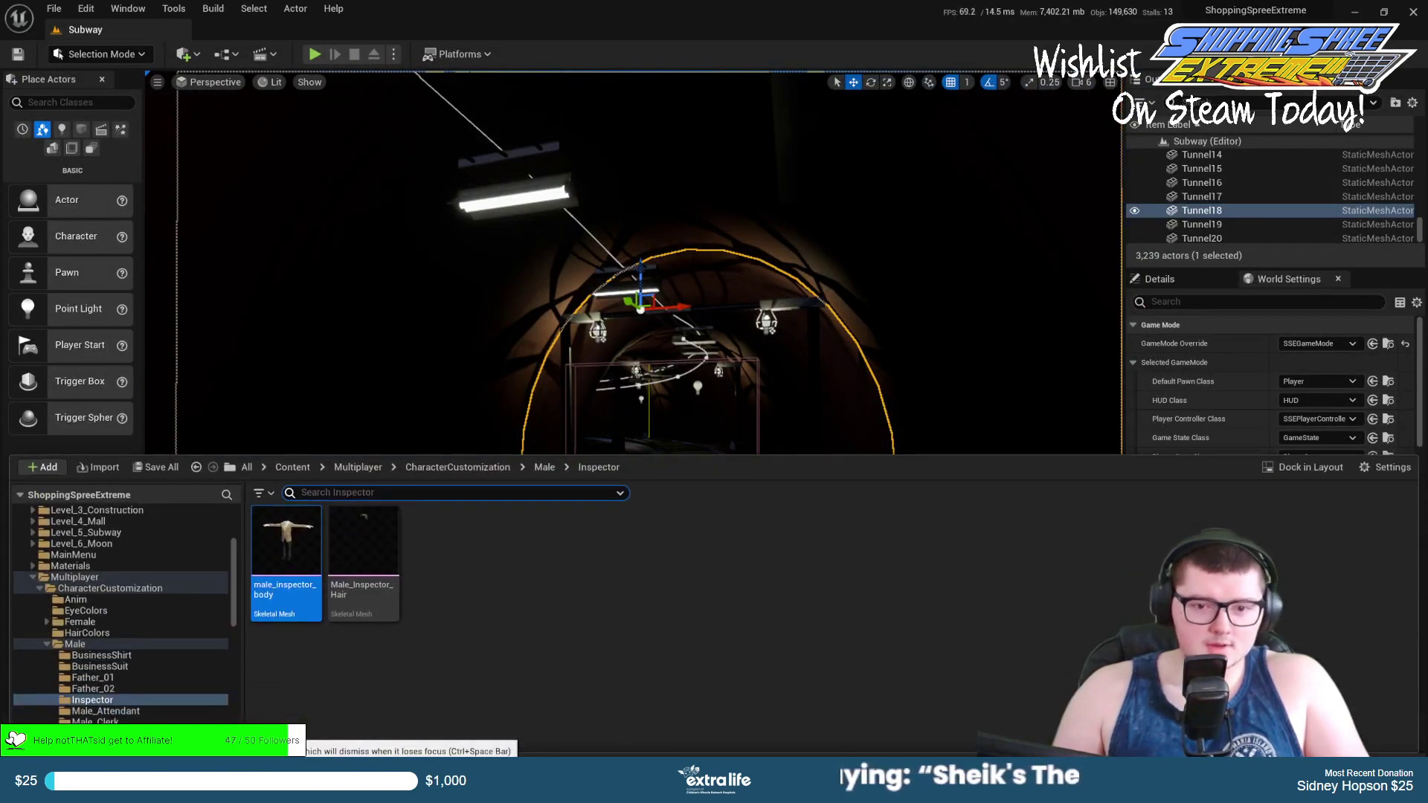
left_click(544, 468)
mouse_move(494, 788)
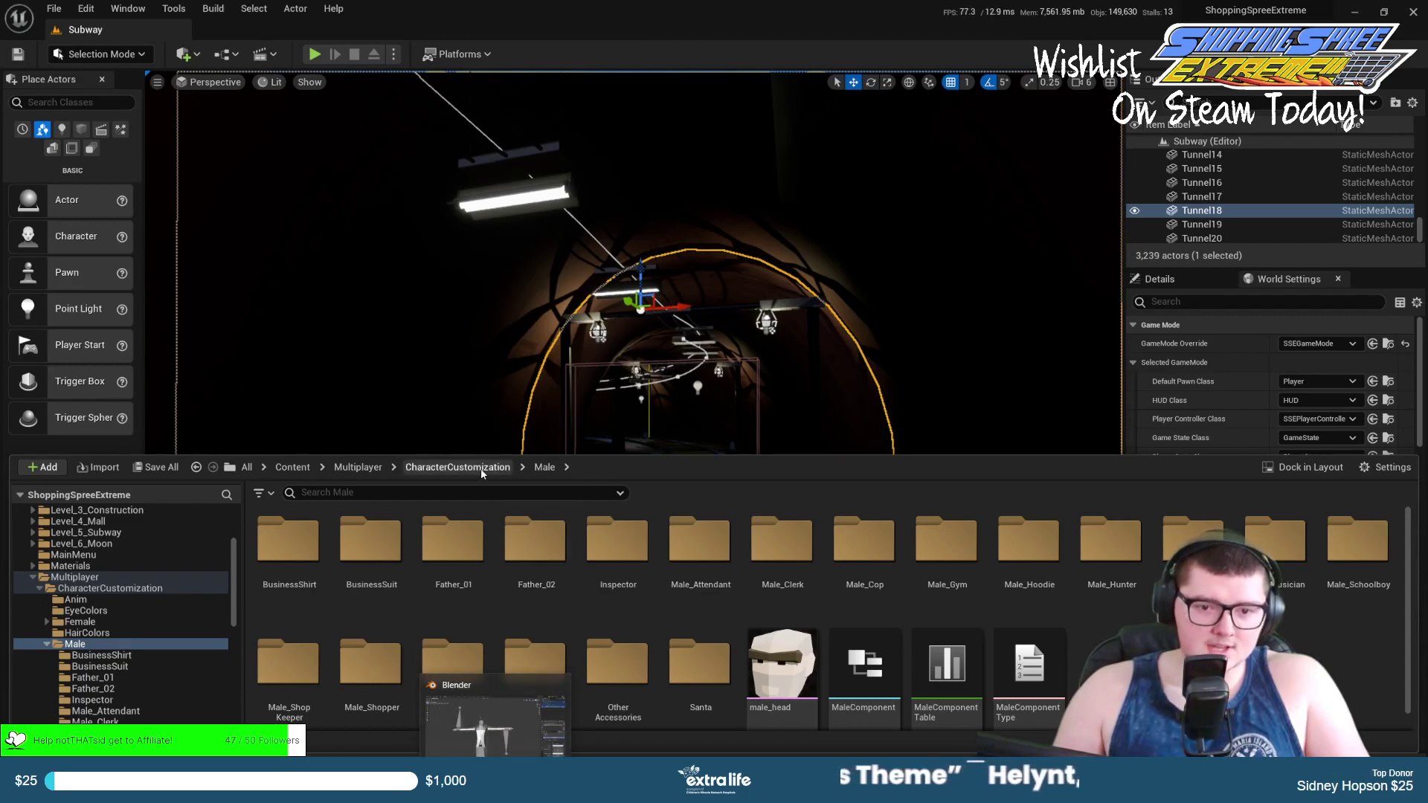
left_click(457, 467)
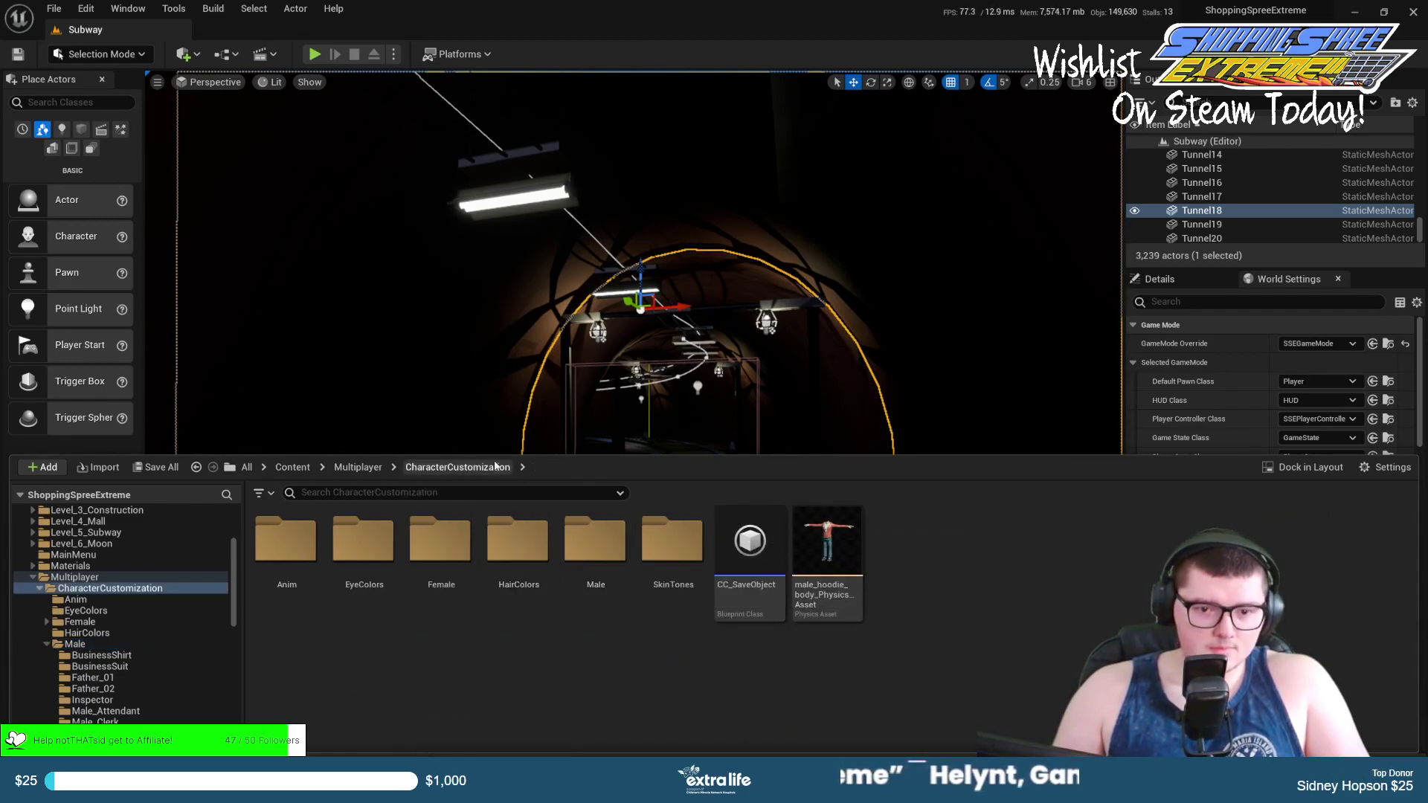
left_click(358, 467)
double_click(440, 547)
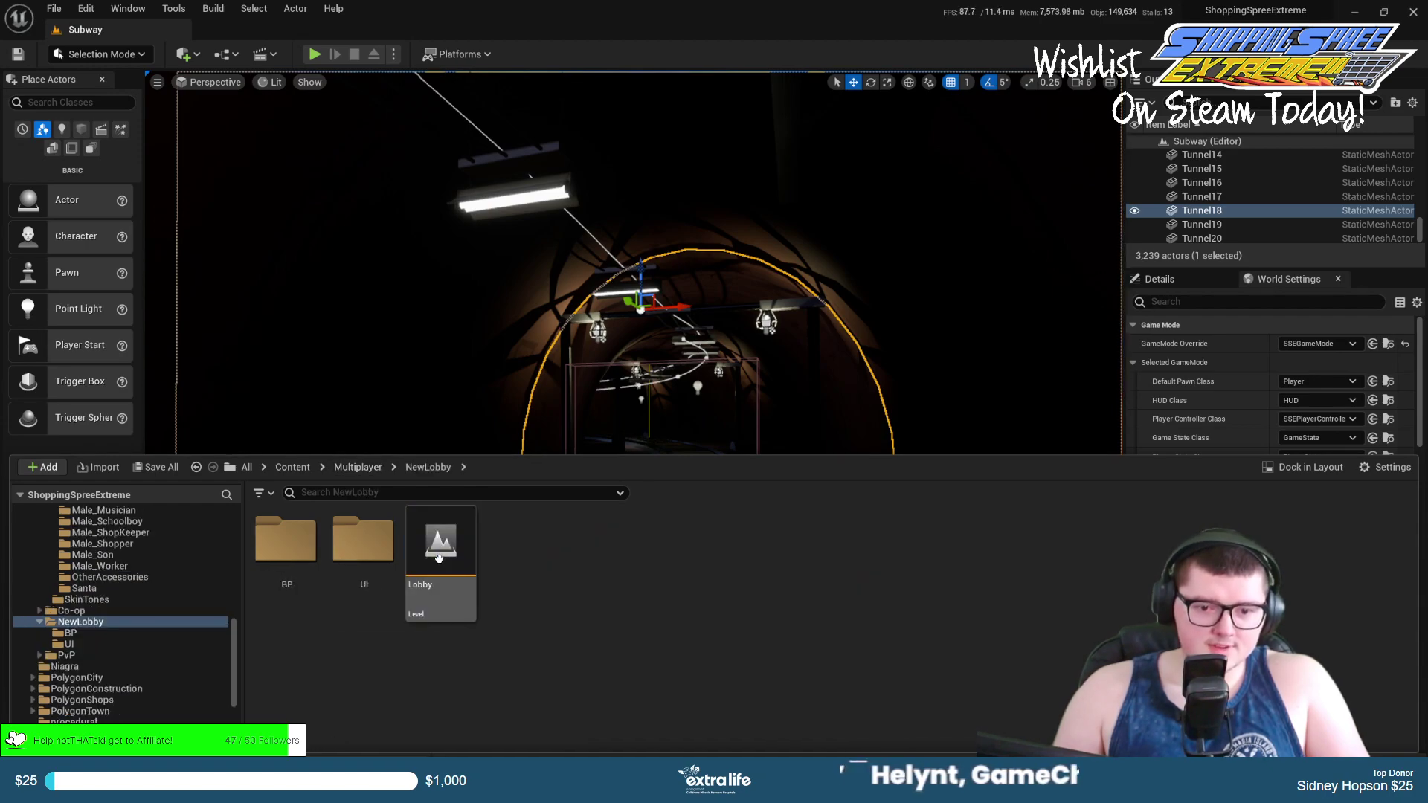
double_click(294, 557)
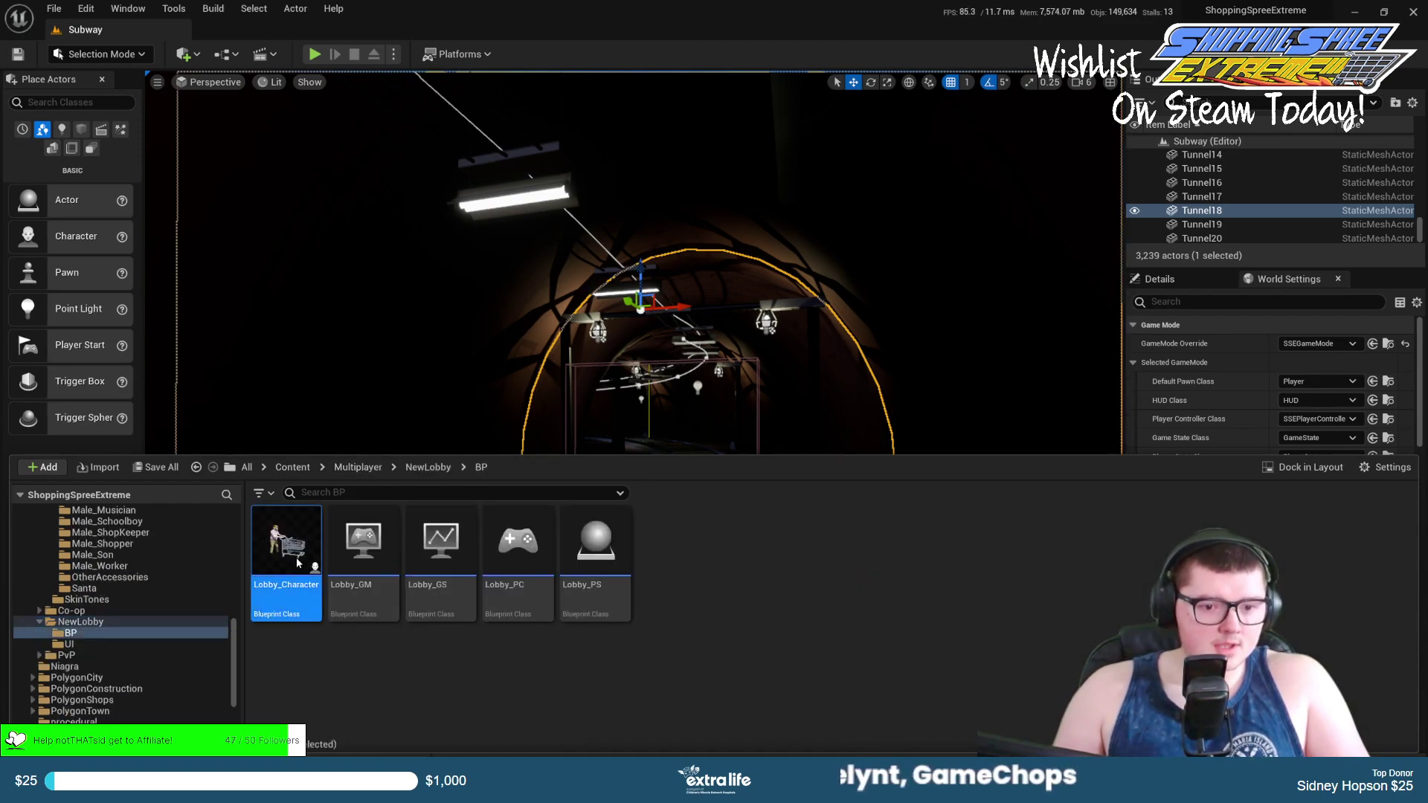
double_click(296, 556)
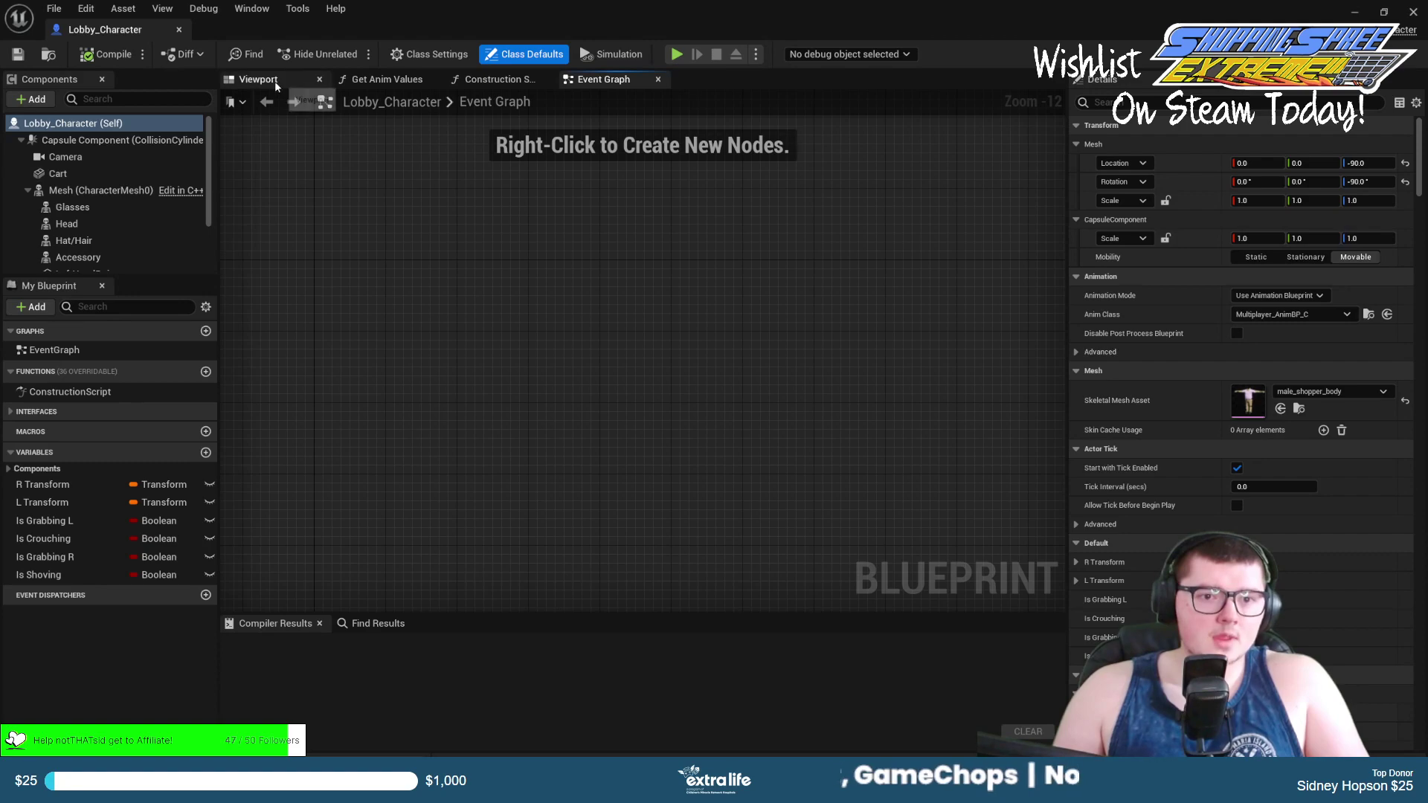
left_click(260, 79)
Set the skeletal mesh asset of the character's Mesh component to male_inspector_body and check its fit behind the cart.
left_click(102, 192)
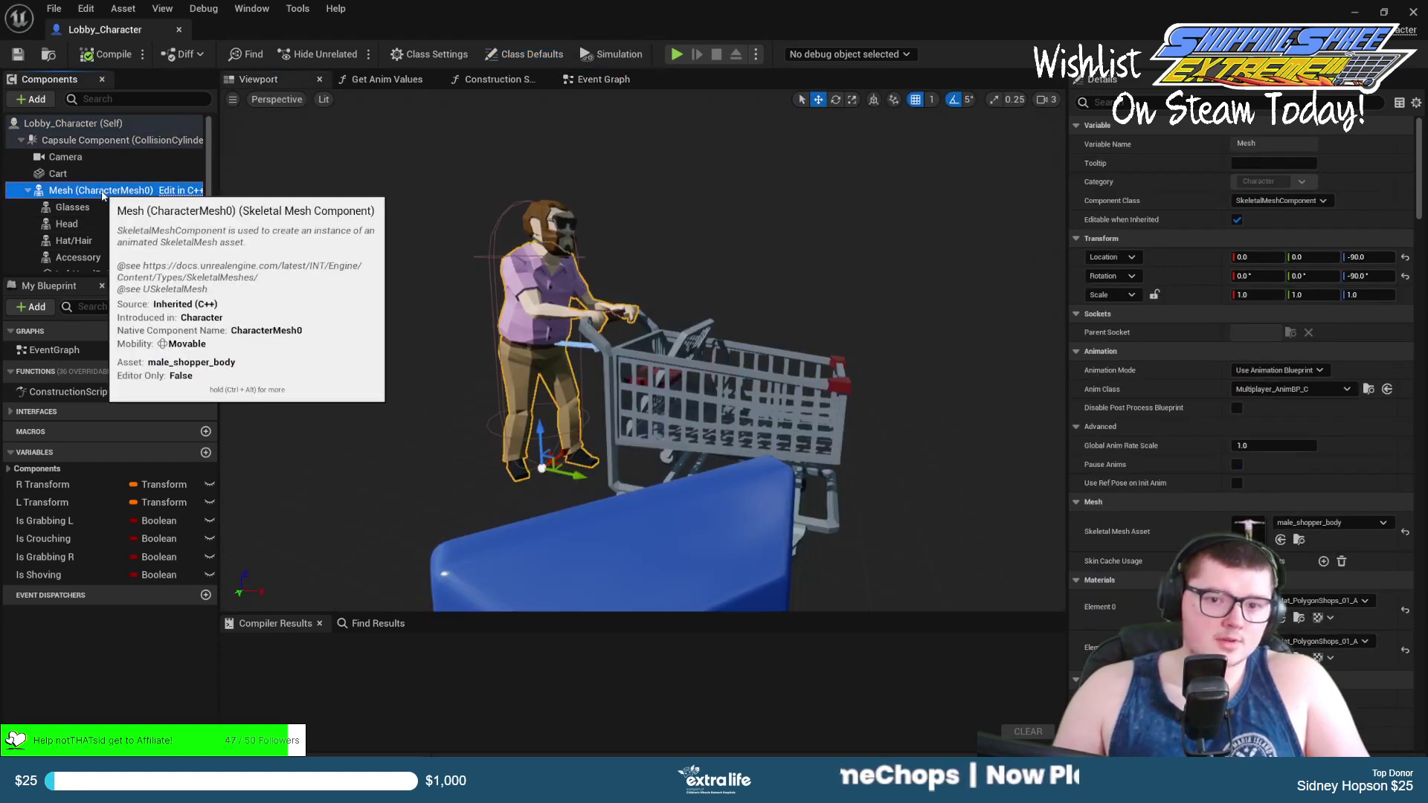
left_click(1287, 523)
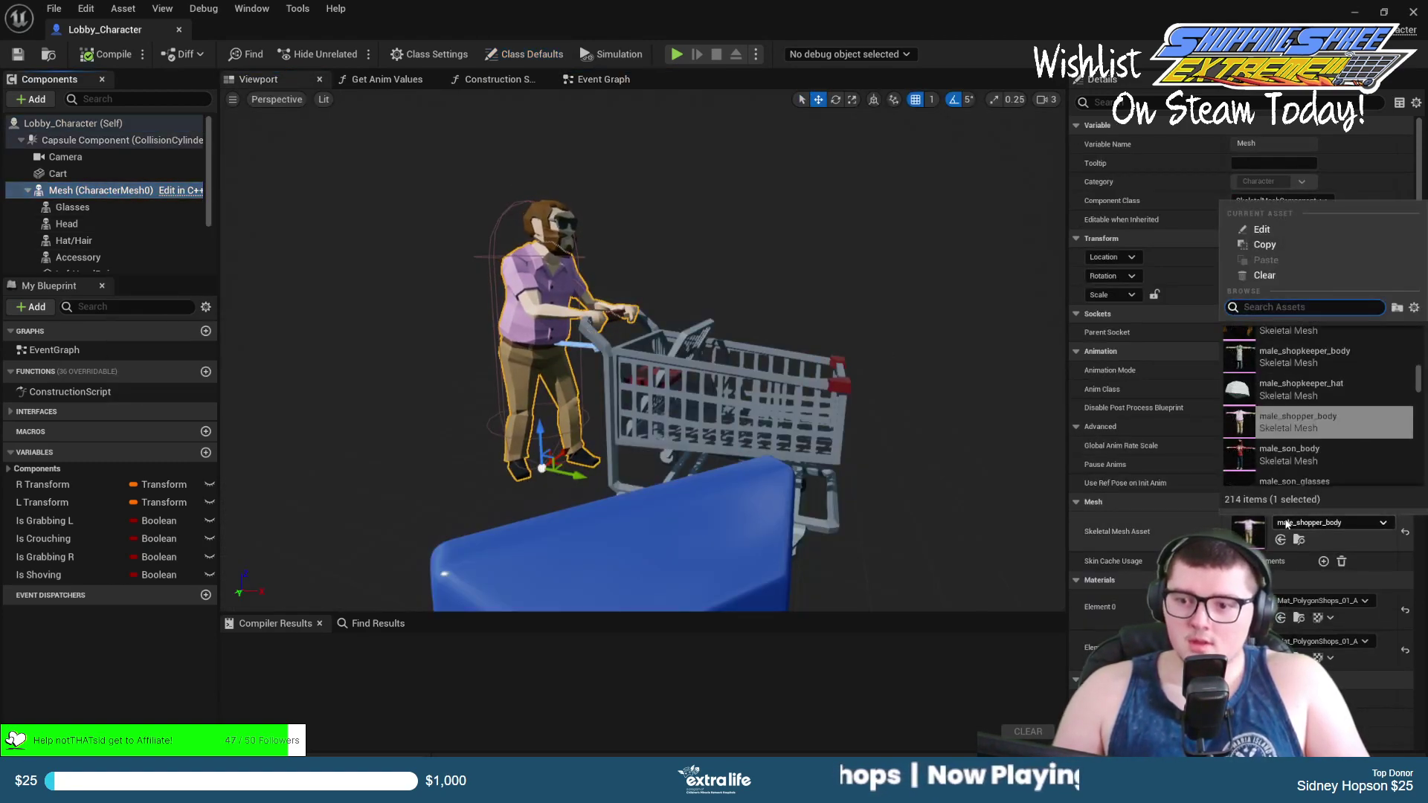
type("insp")
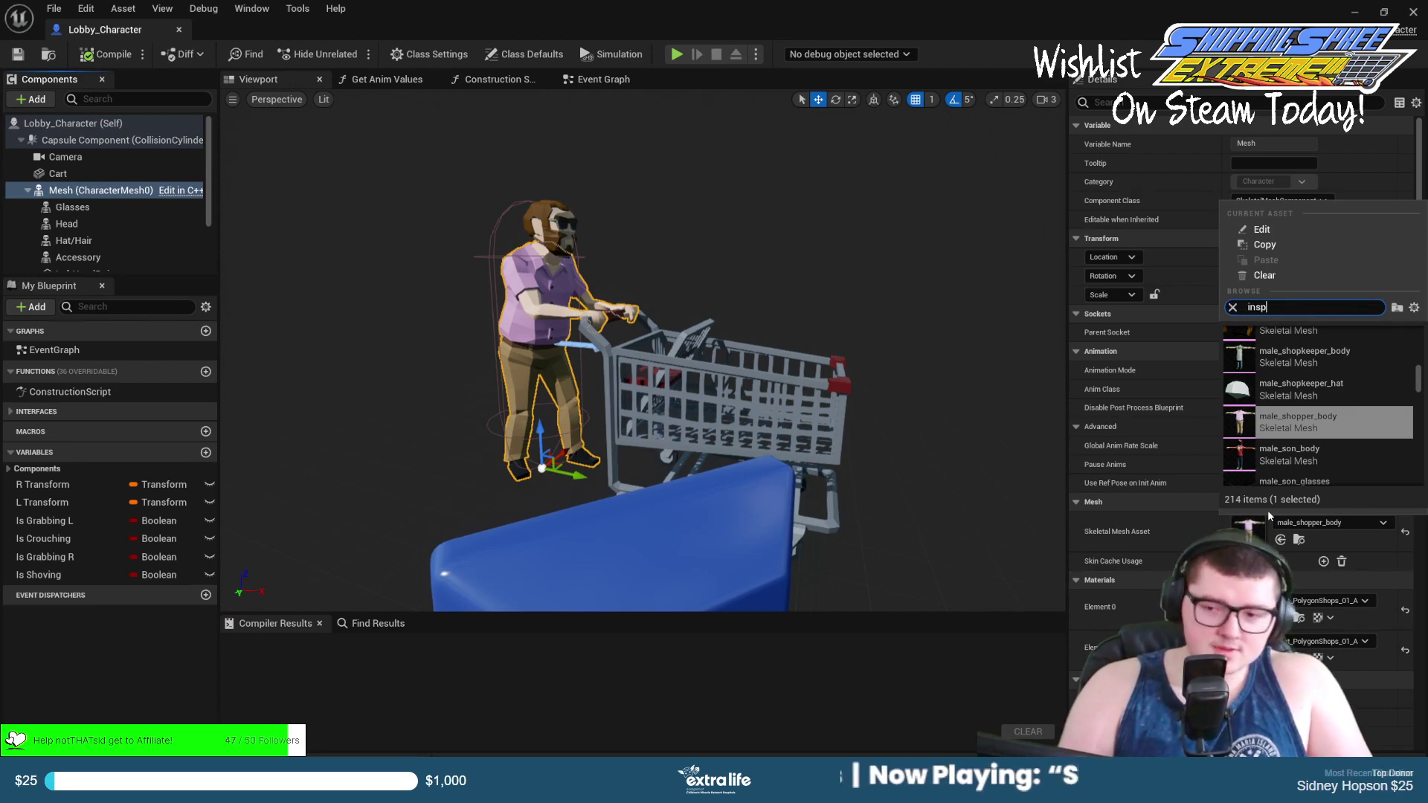
type("ec")
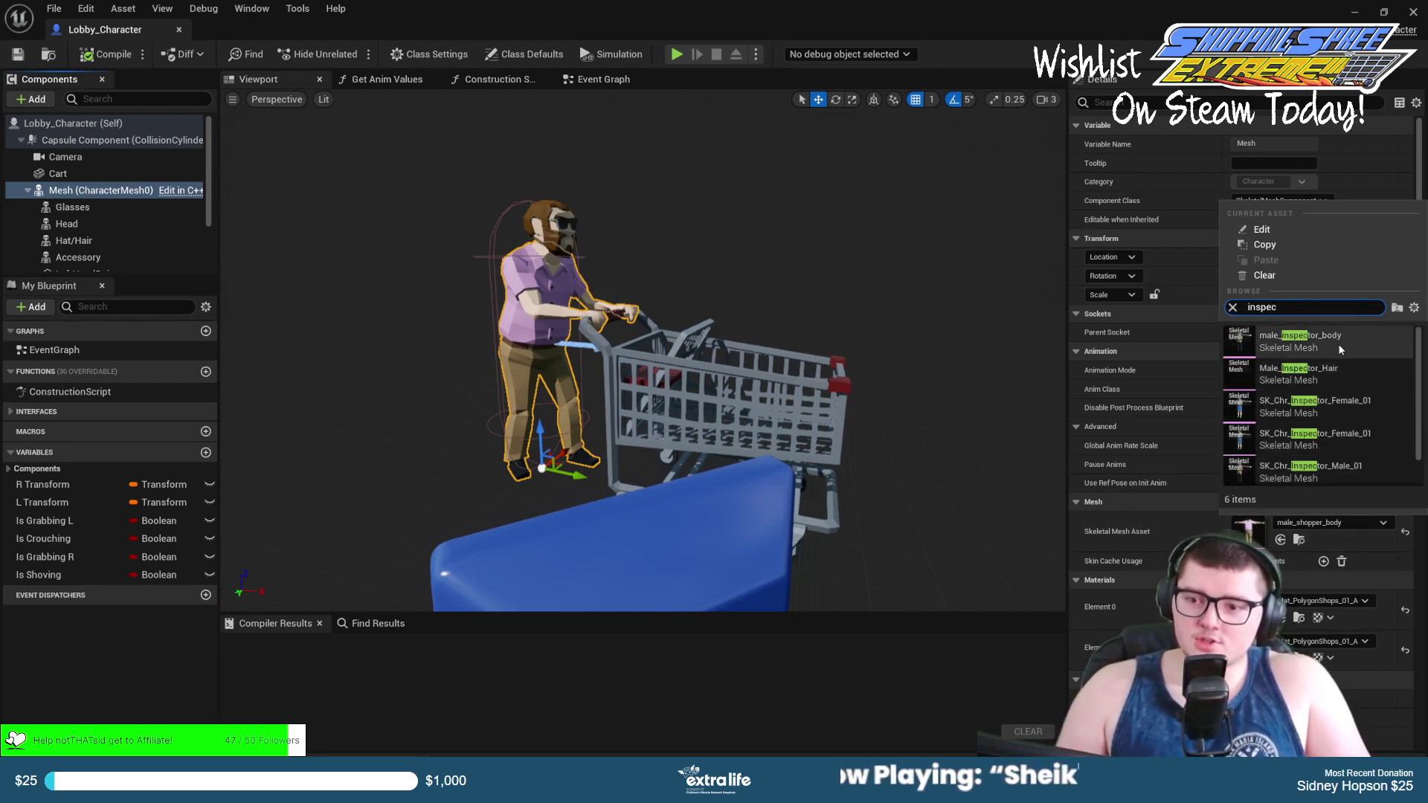
left_click(1309, 341)
scroll(518, 254, "up", 5)
right_click_drag(519, 255, 402, 251)
key("f")
Compile, save and close the Lobby_Character blueprint.
left_click(82, 53)
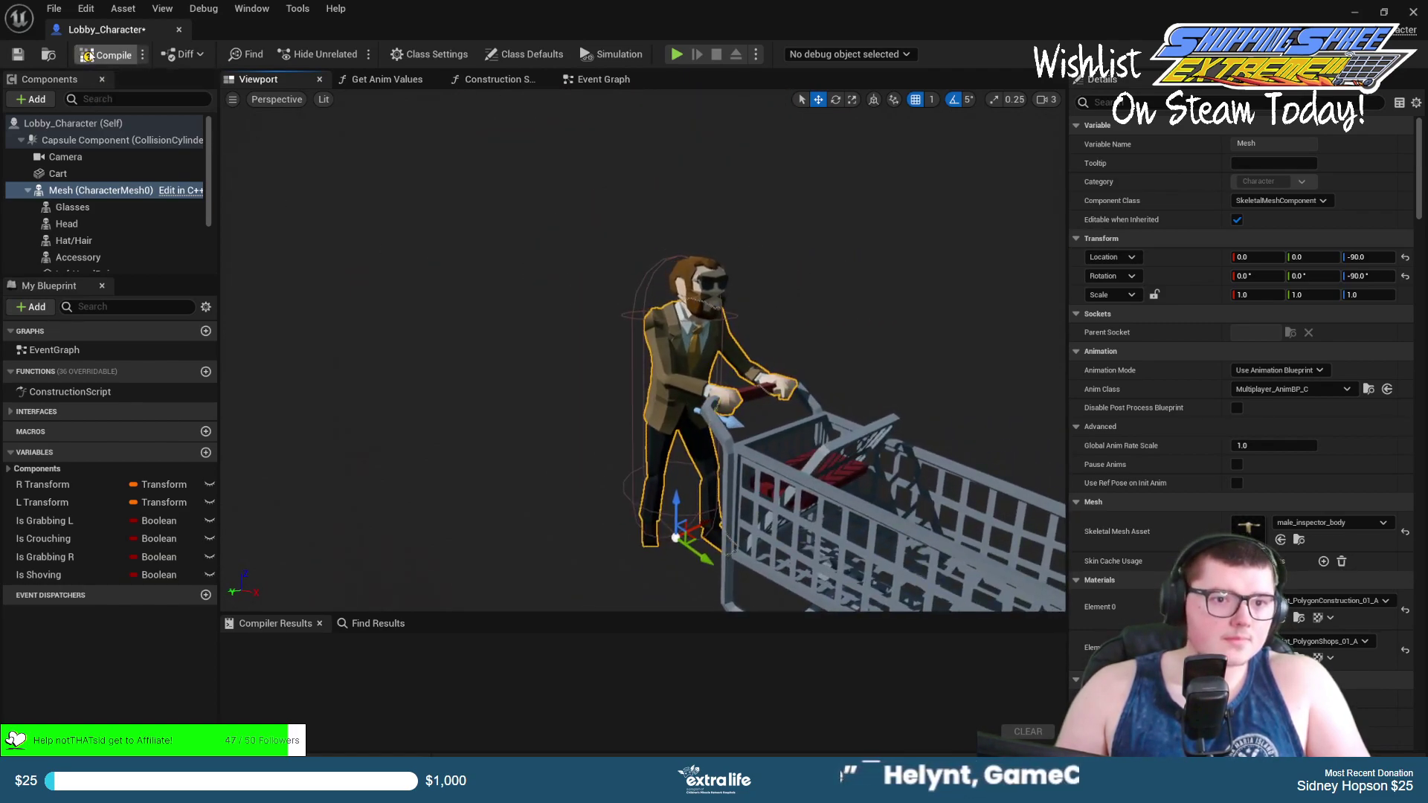
key("ctrl+s")
left_click(180, 29)
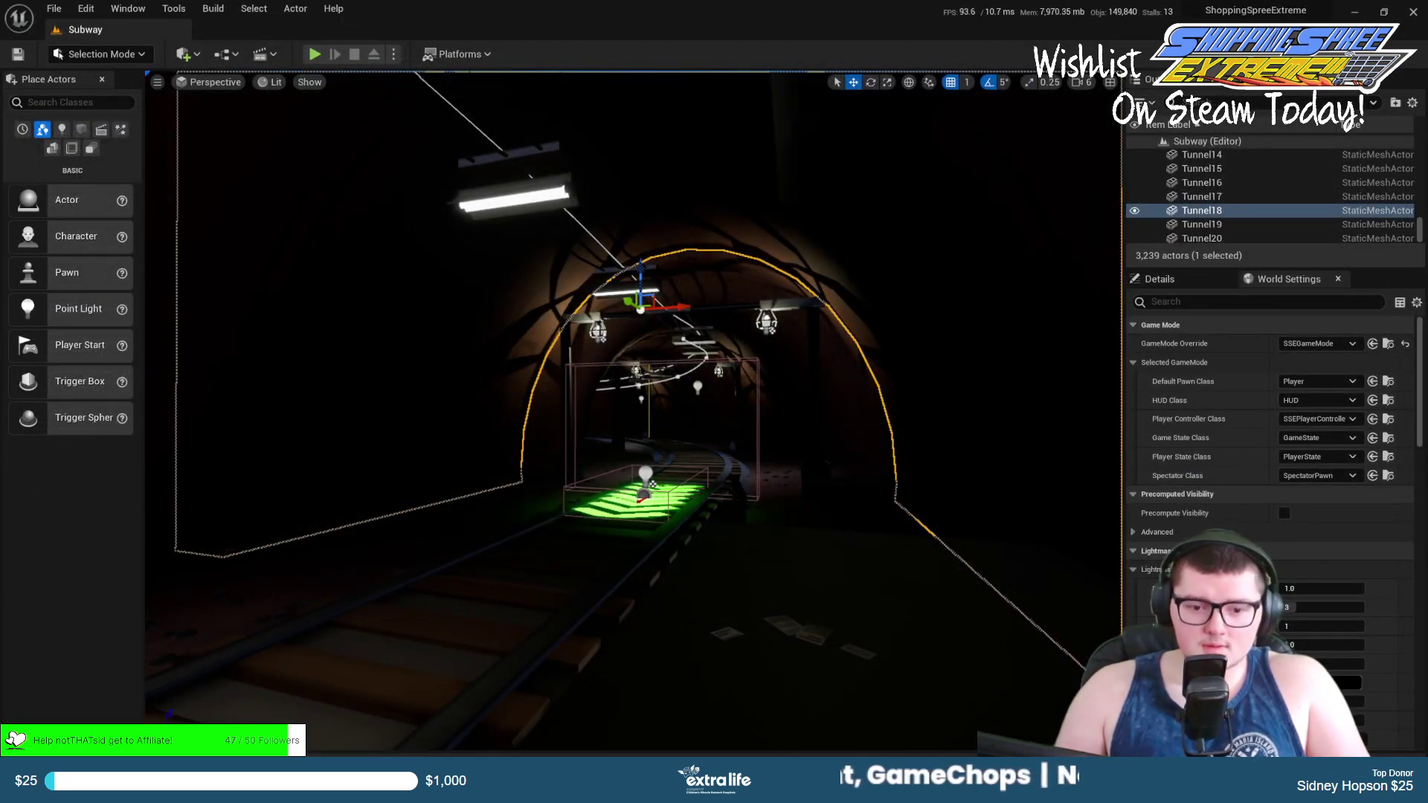
Switch to Blender and delete the male inspector's armature and body mesh, leaving the scene empty.
key("alt+Tab")
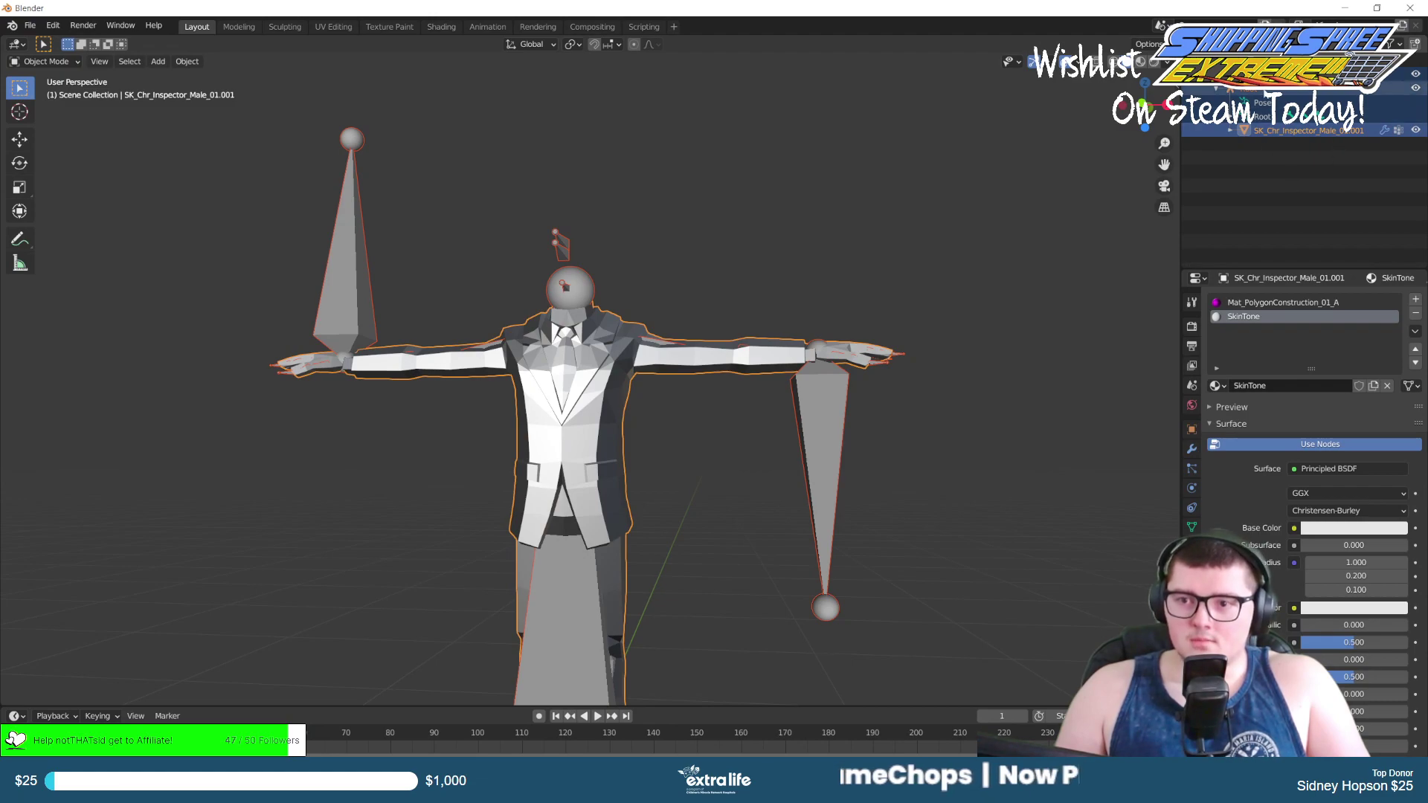
left_click(1278, 74)
key("Delete")
left_click(1278, 74)
key("Delete")
left_click(1278, 73)
key("Delete")
Import SK_Chr_Inspector_Female_01.FBX from the CharacterMeshes Construction folder.
left_click(30, 25)
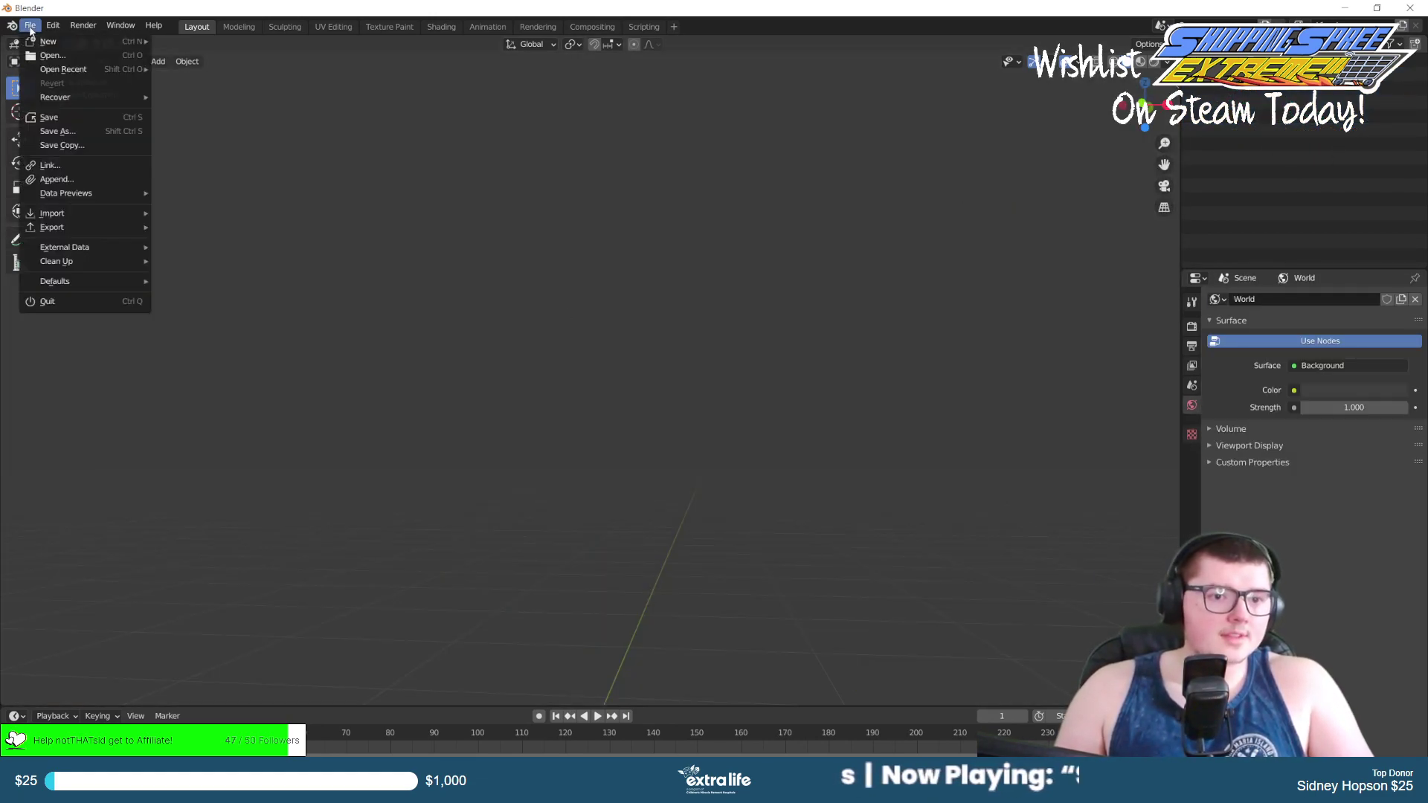
mouse_move(69, 220)
left_click(189, 296)
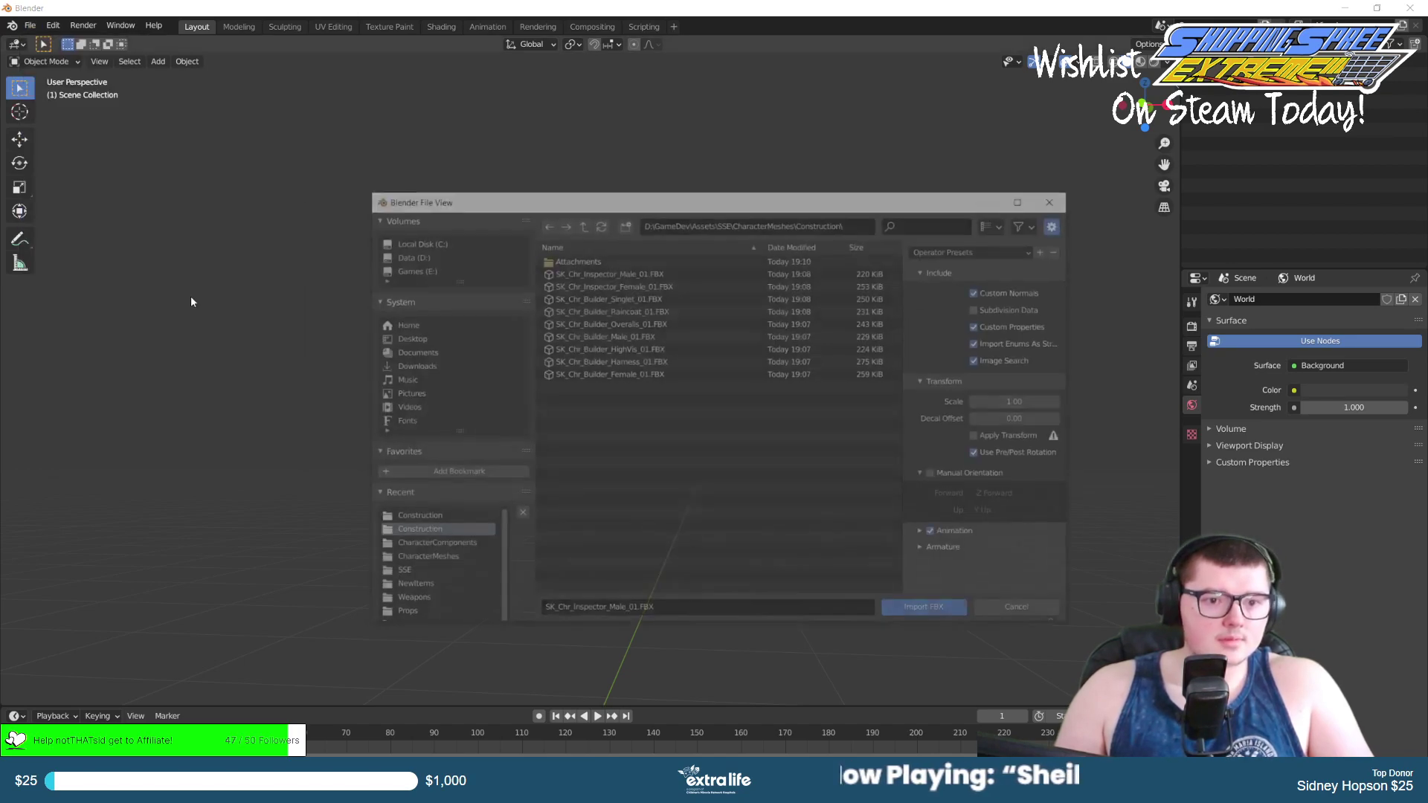
left_click(632, 284)
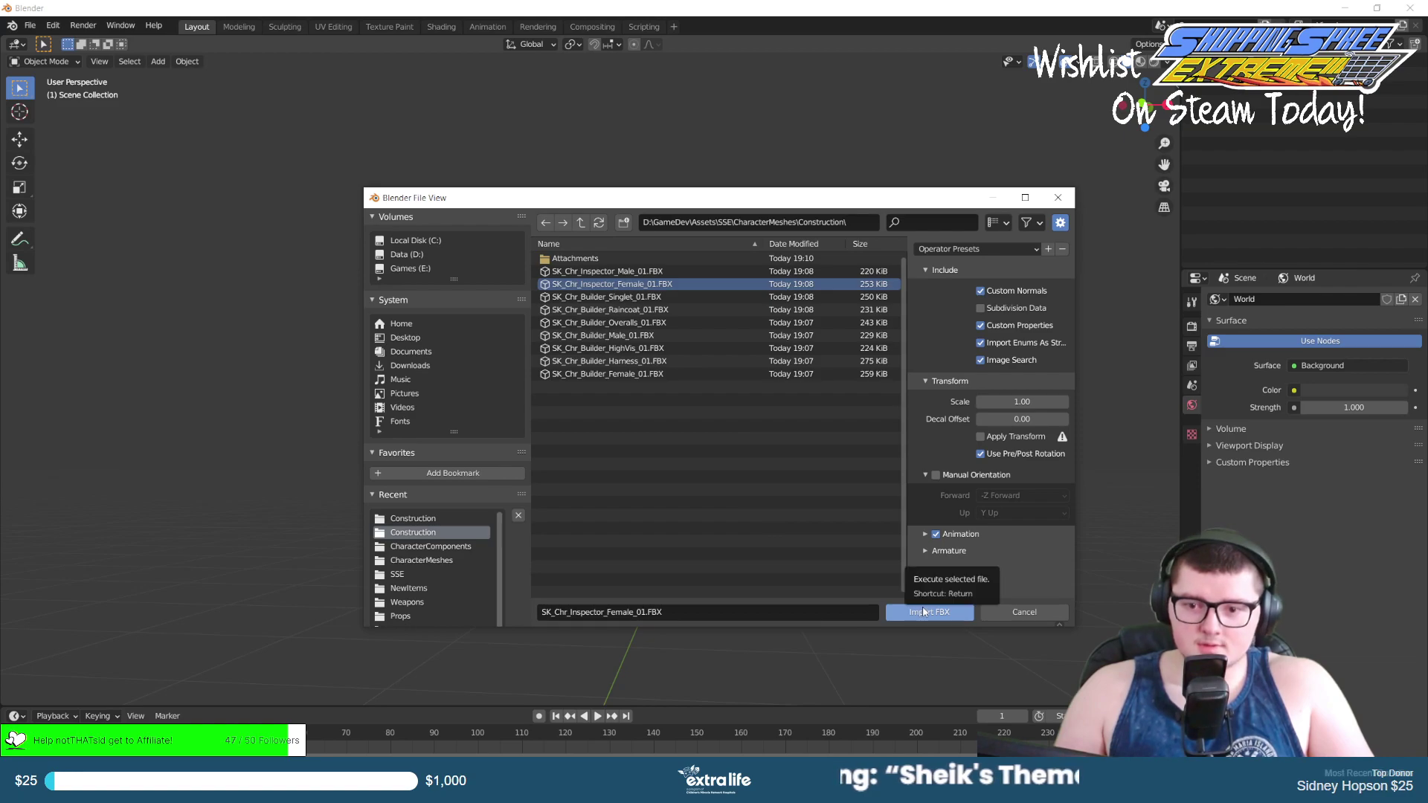
left_click(924, 549)
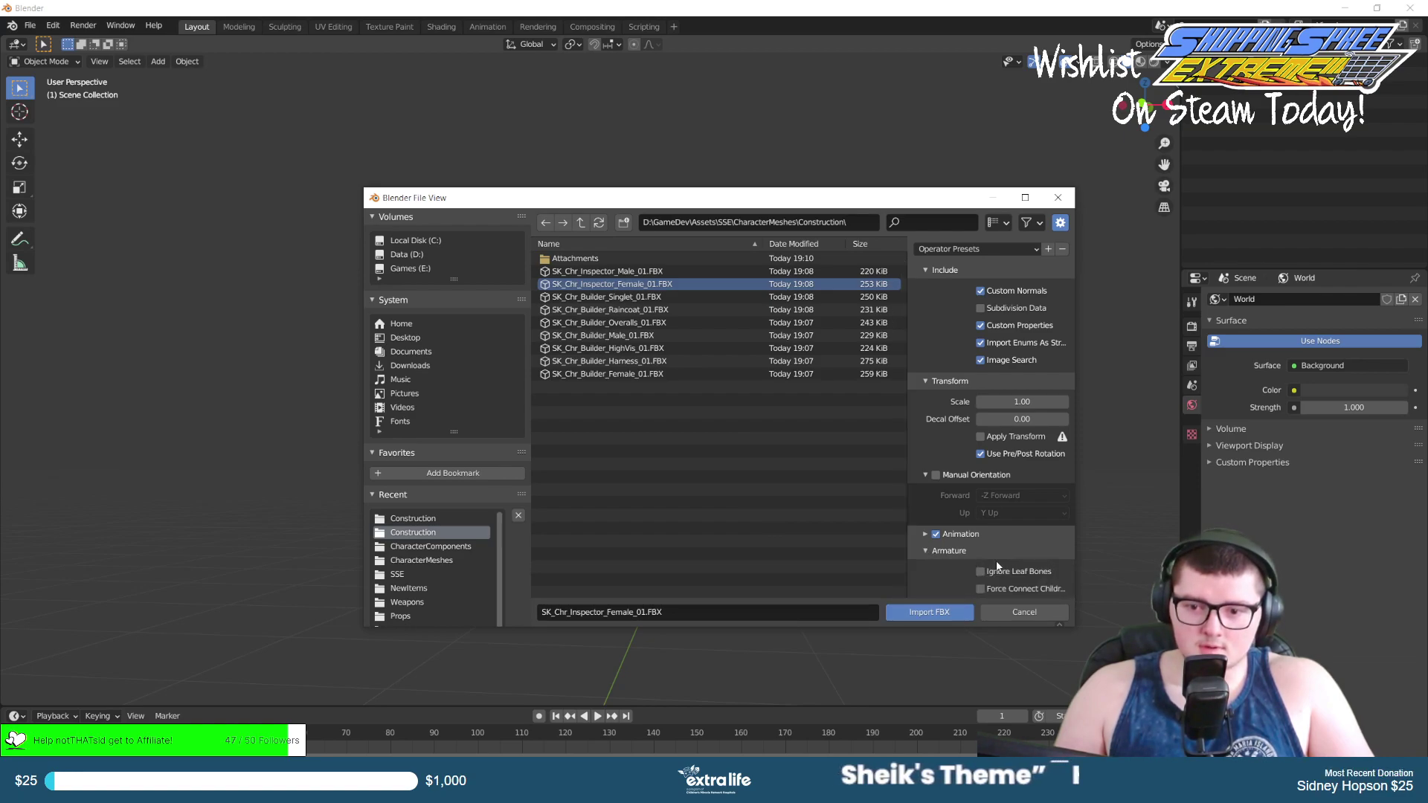
scroll(997, 562, "down", 3)
left_click(916, 611)
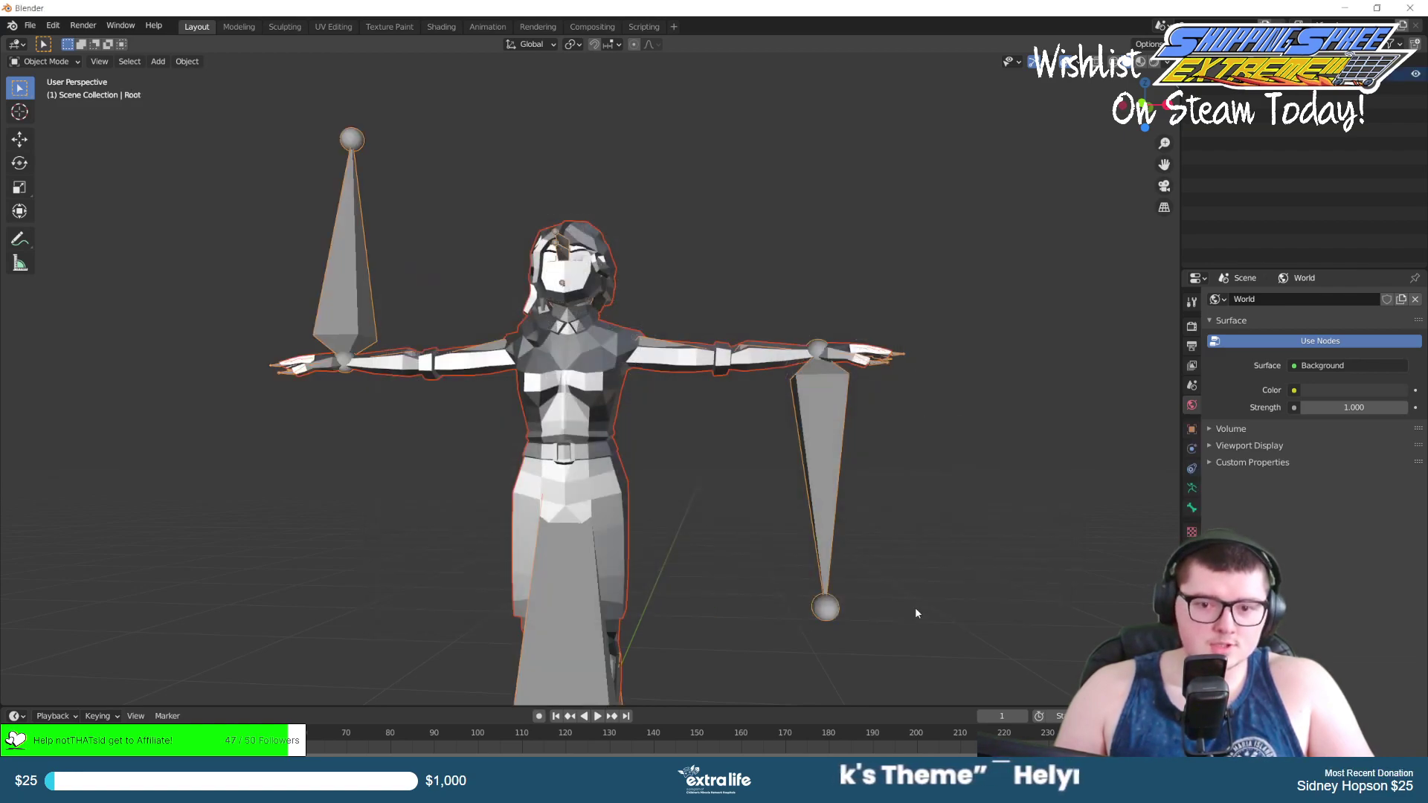
Hide the female inspector's armature and bring her head into close view.
scroll(559, 345, "down", 4)
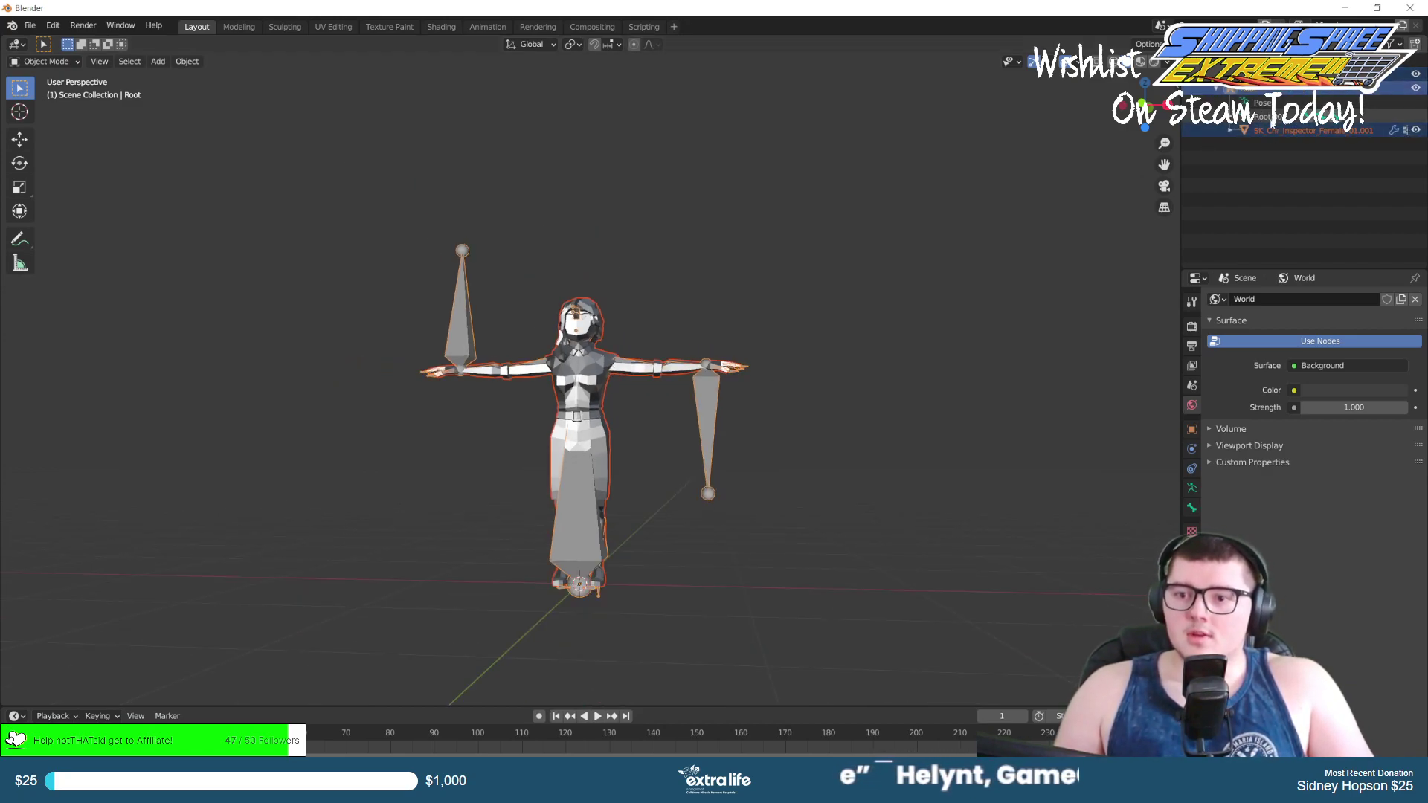
left_click(1414, 88)
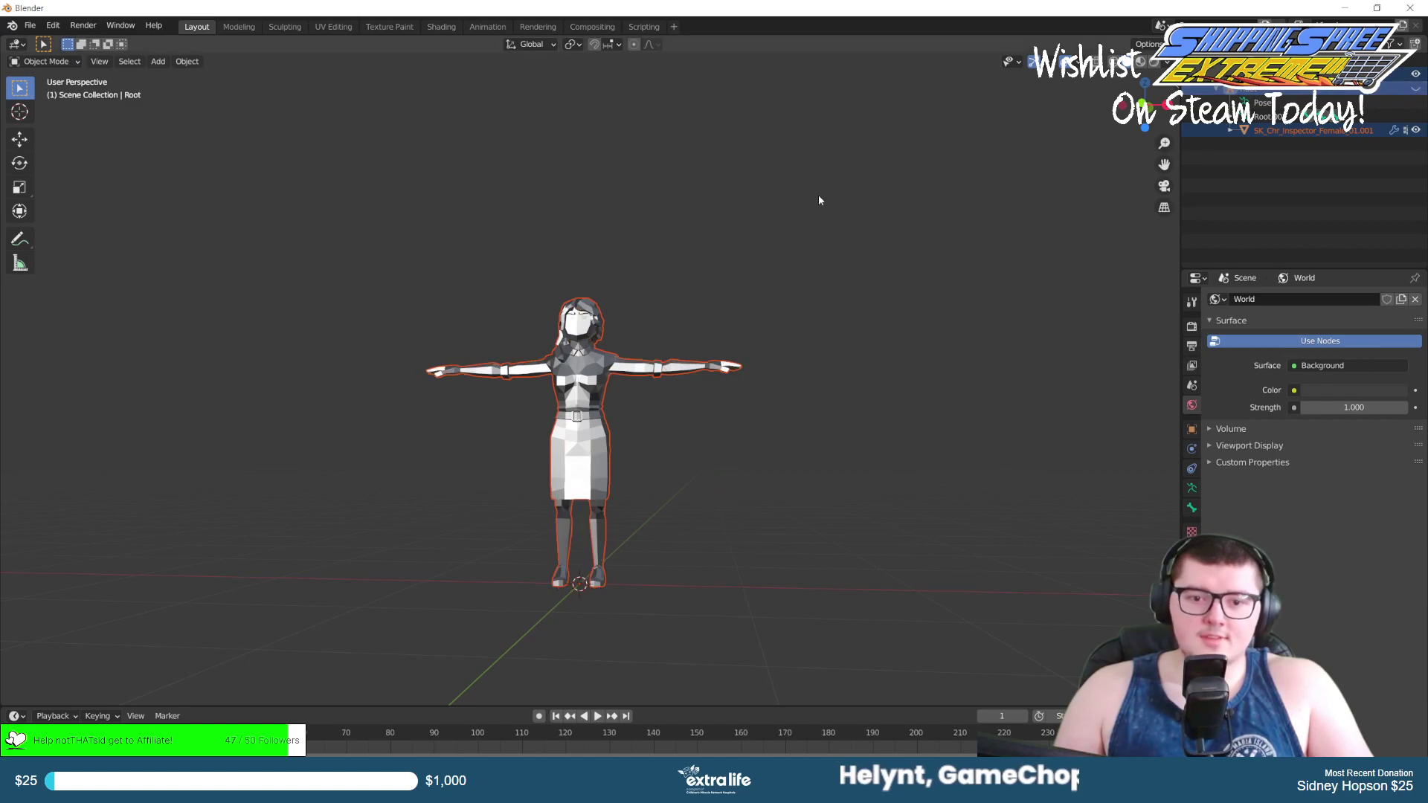
scroll(524, 329, "up", 5)
middle_click_drag(554, 271, 600, 415, "shift")
scroll(809, 412, "up", 3)
scroll(453, 389, "down", 4)
scroll(453, 390, "up", 3)
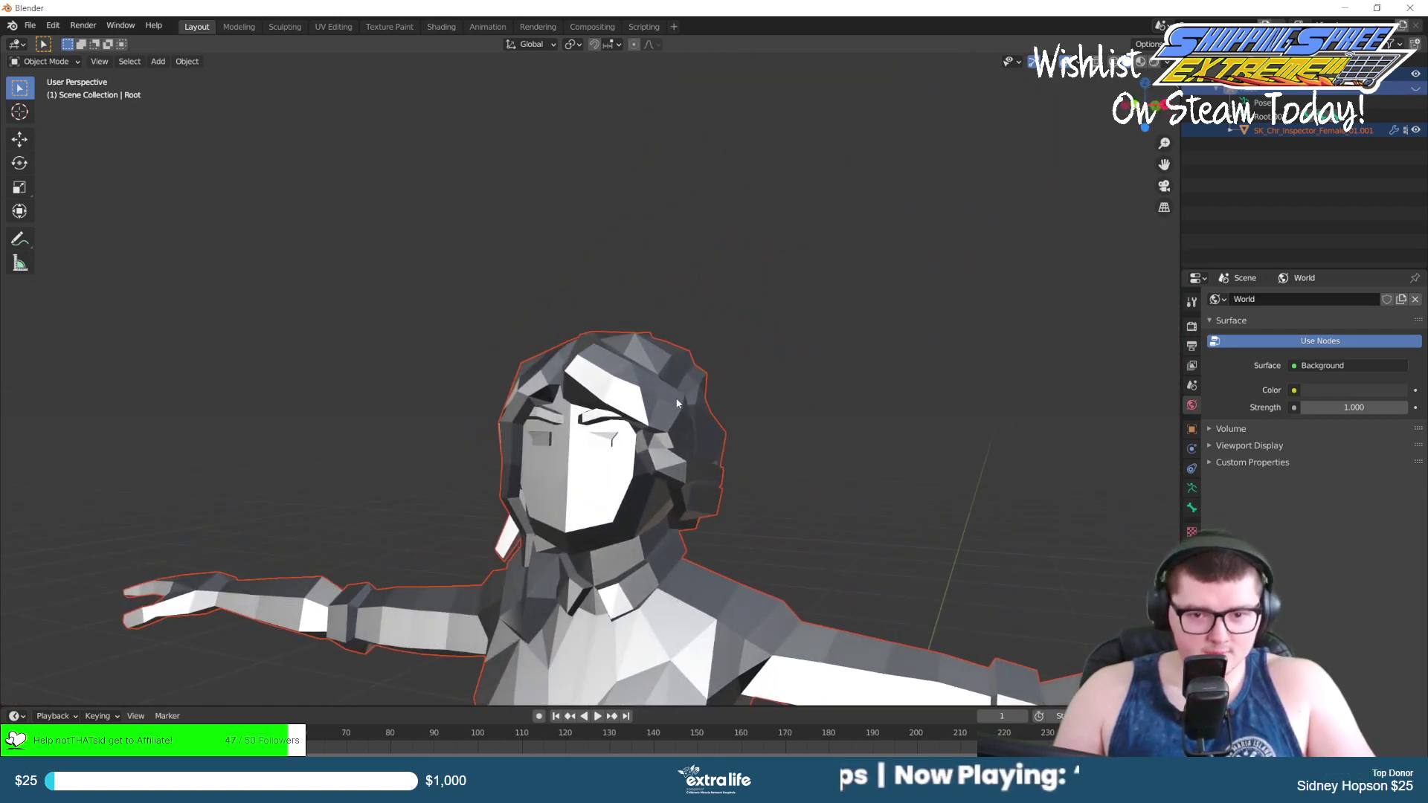
Open the female inspector's body mesh for editing and box-select the hair faces across the top of her head.
middle_click_drag(643, 499, 625, 476)
left_click(625, 476)
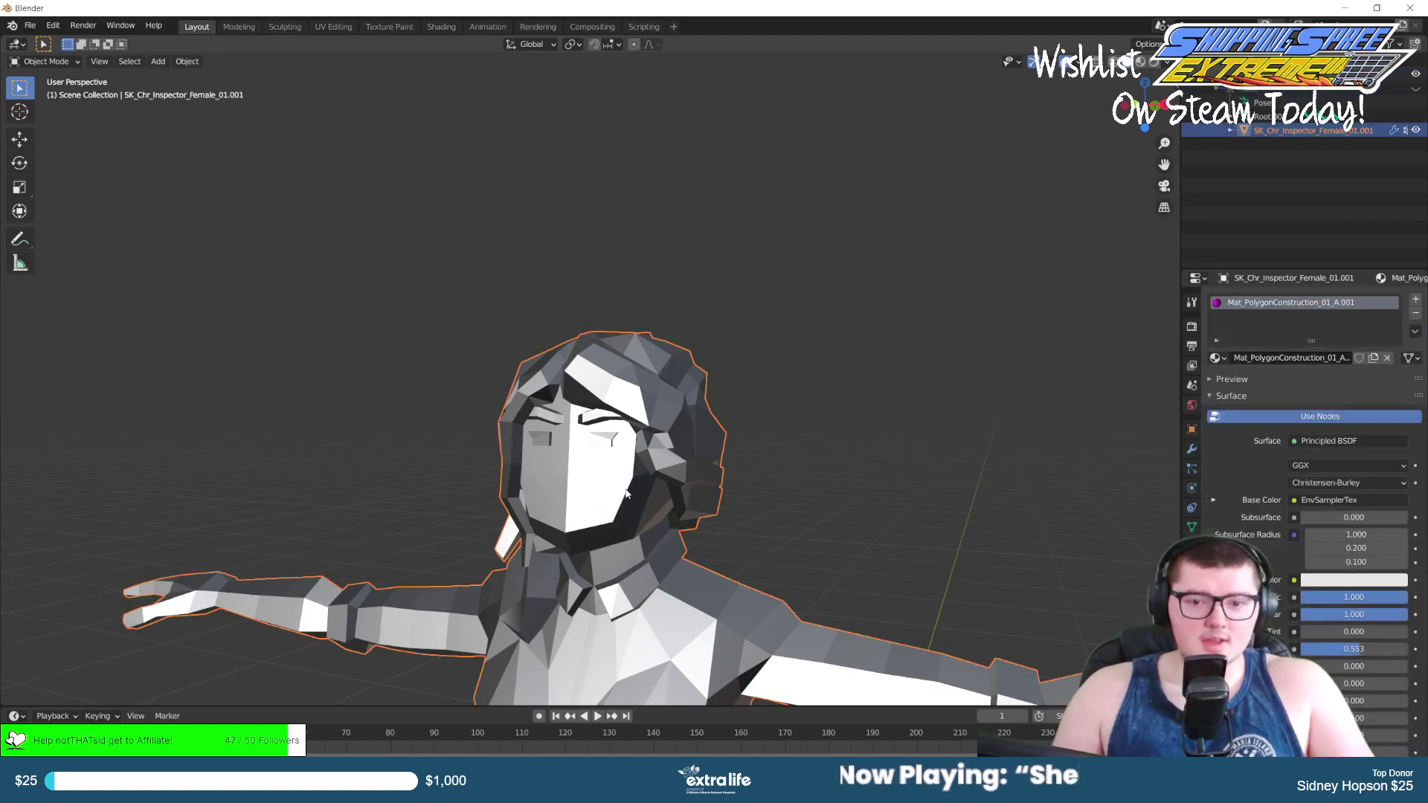
key("Tab")
scroll(577, 340, "up", 2)
mouse_move(578, 341)
middle_mouse_down()
mouse_move(622, 344)
mouse_move(631, 328)
mouse_move(560, 333)
middle_mouse_up()
middle_click_drag(566, 324, 572, 322)
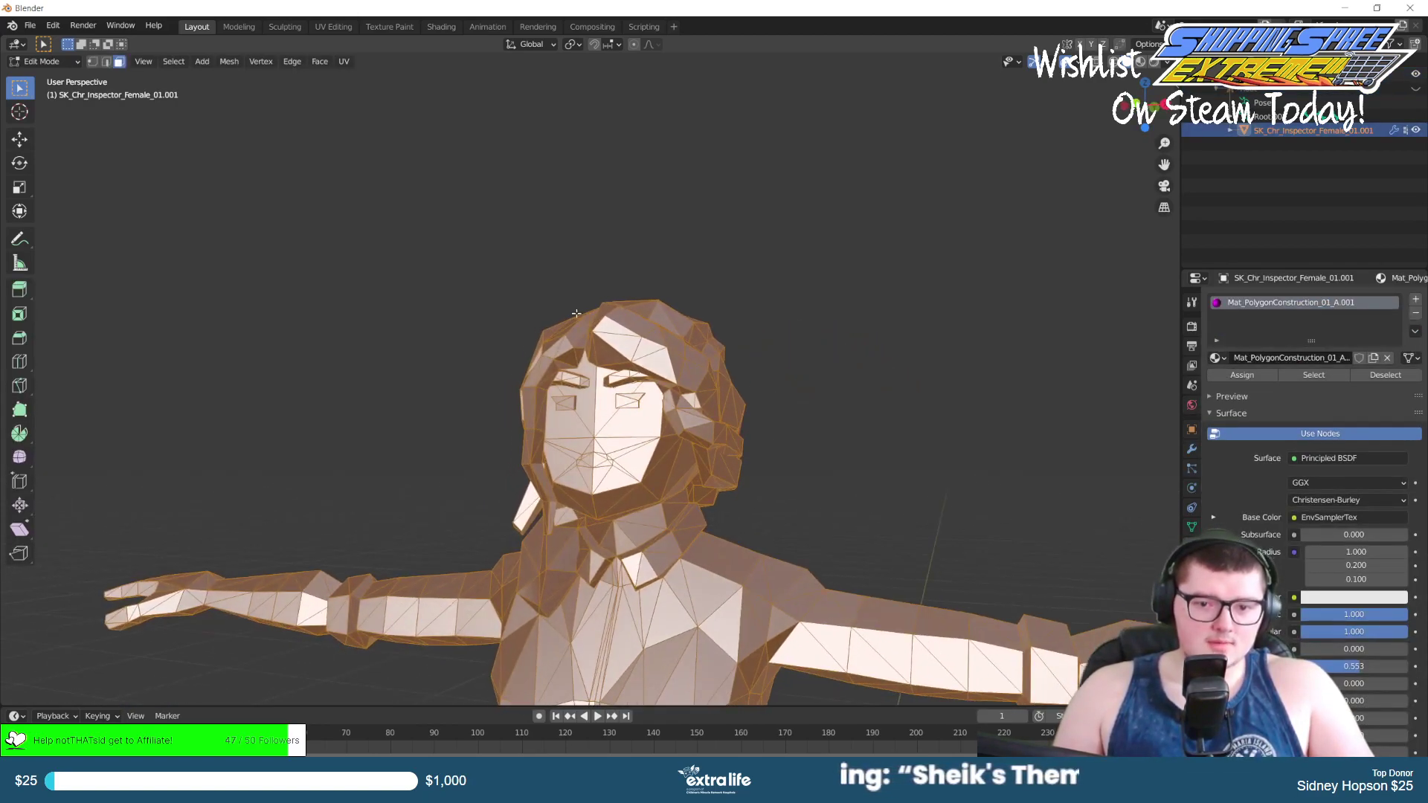
left_click(578, 301)
left_click_drag(571, 284, 747, 351)
middle_click_drag(747, 351, 658, 342)
scroll(658, 342, "up", 3)
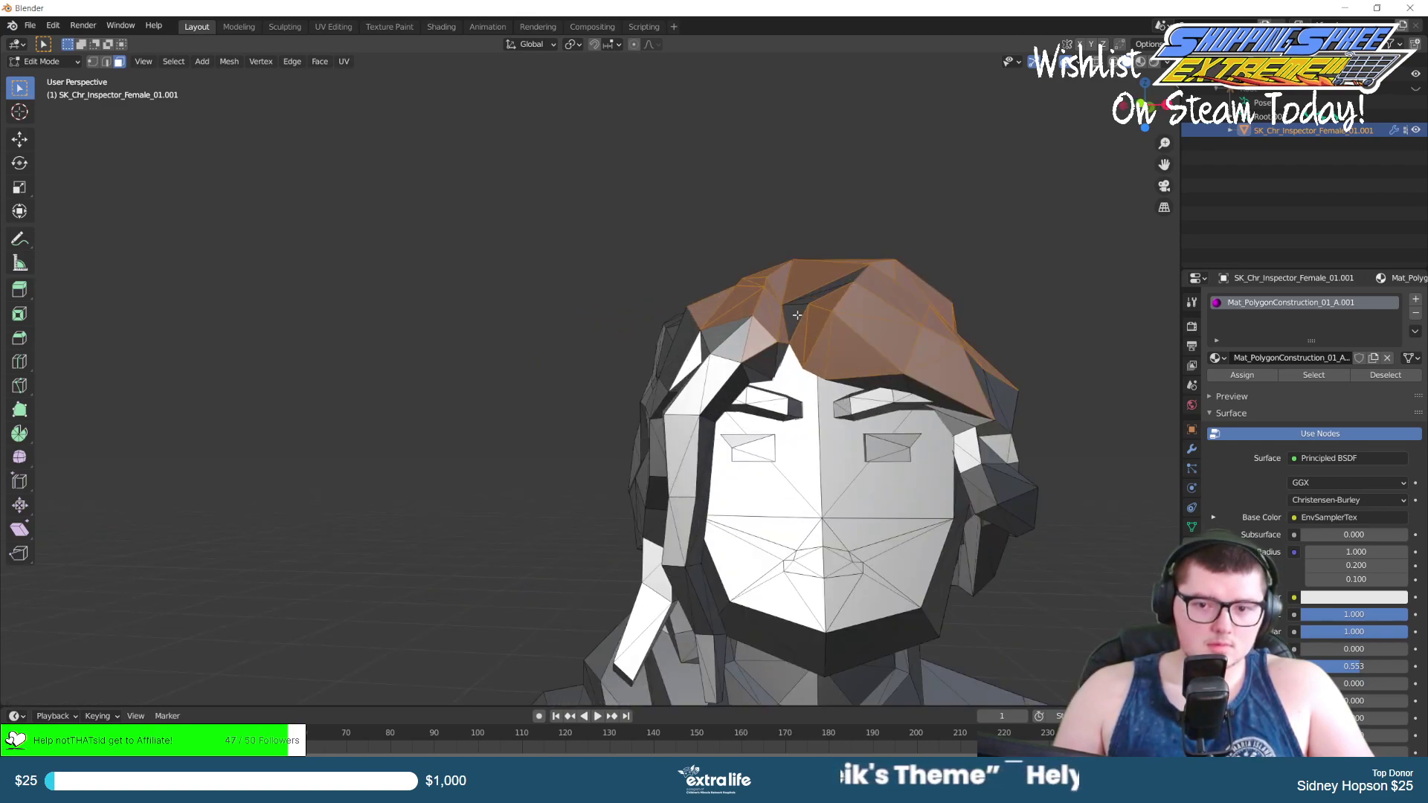
Extend the face selection over the fringe, the back of the hair and the locks on her left side.
middle_click_drag(809, 301, 813, 374)
left_click_drag(797, 368, 988, 475, "shift")
middle_click_drag(855, 432, 1173, 416)
scroll(895, 498, "down", 4)
left_click_drag(433, 408, 532, 479, "shift")
middle_click_drag(528, 435, 380, 337)
left_click_drag(649, 281, 359, 496, "shift")
middle_click_drag(359, 495, 825, 214)
left_click_drag(816, 205, 867, 307, "shift")
left_click(844, 318, "shift")
left_click(808, 274, "shift")
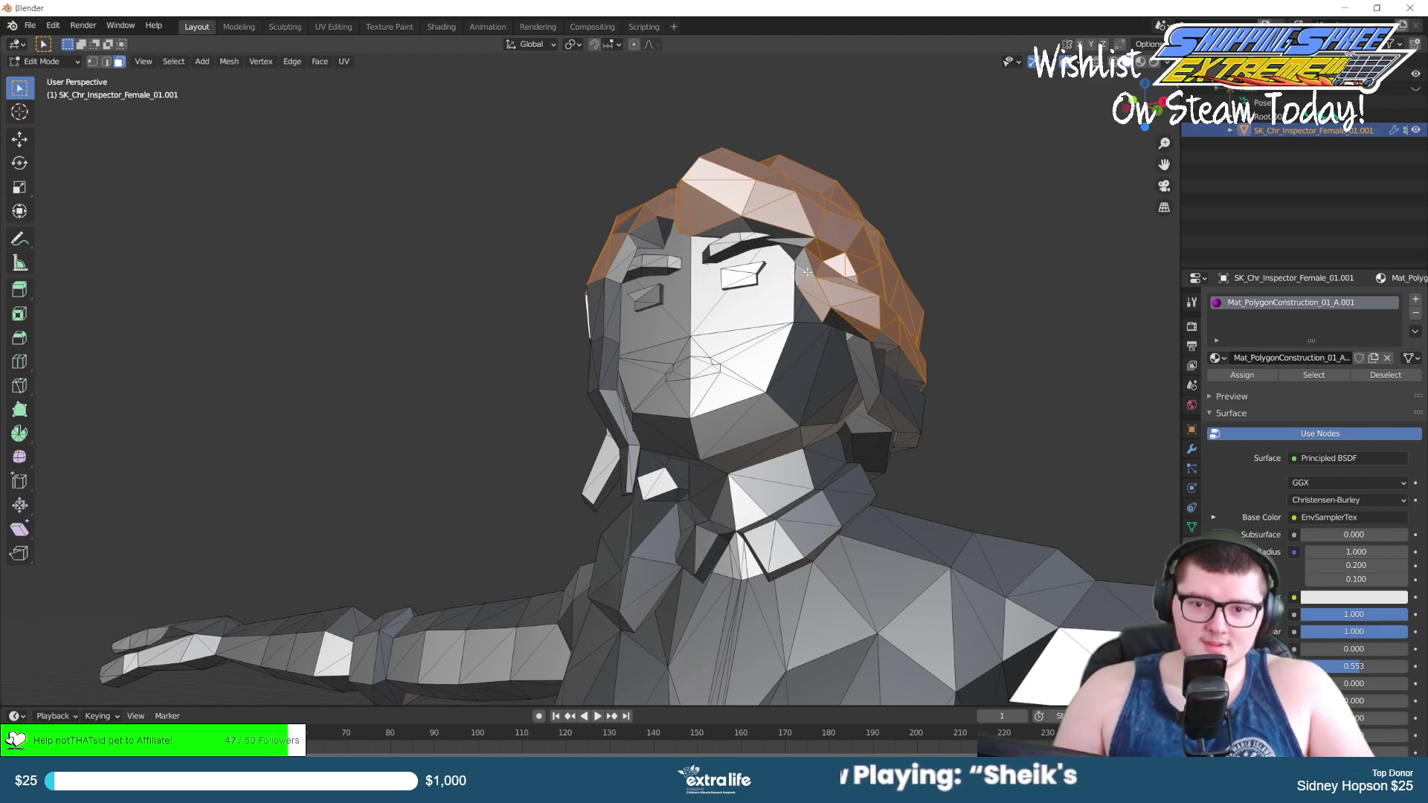
left_click(839, 319, "shift")
Add the missed hair faces above her right brow and on the crown to the selection.
middle_click_drag(838, 319, 611, 250)
scroll(734, 151, "up", 4)
middle_click_drag(626, 136, 581, 118)
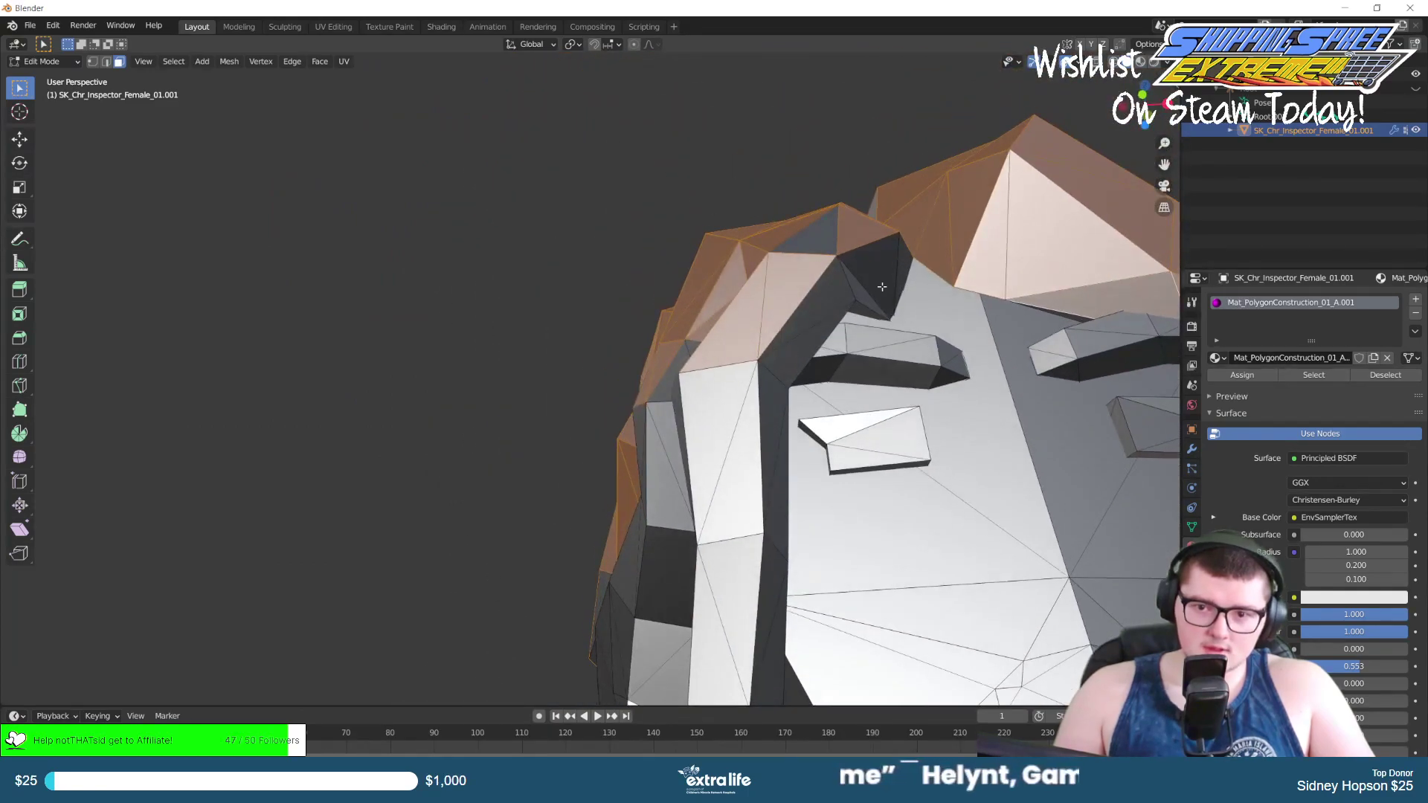
left_click(866, 287, "shift")
left_click(803, 335, "shift")
middle_click_drag(812, 228, 1038, 588)
left_click(943, 446, "shift")
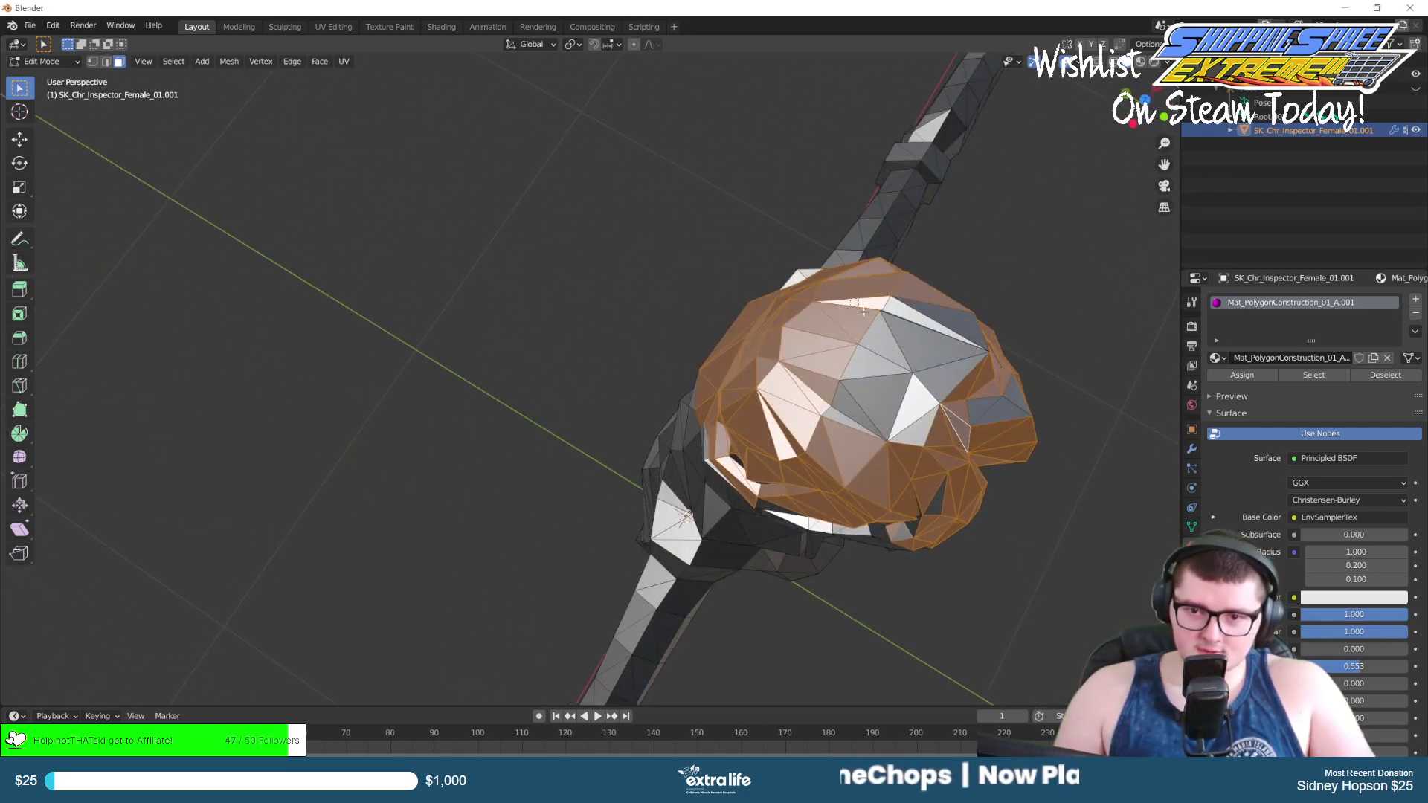
left_click_drag(969, 422, 965, 427, "shift")
middle_click_drag(994, 387, 762, 295)
middle_click_drag(421, 546, 806, 379)
Add the front and inner faces of the long strand beside her right cheek to the selection.
left_click(329, 457, "shift")
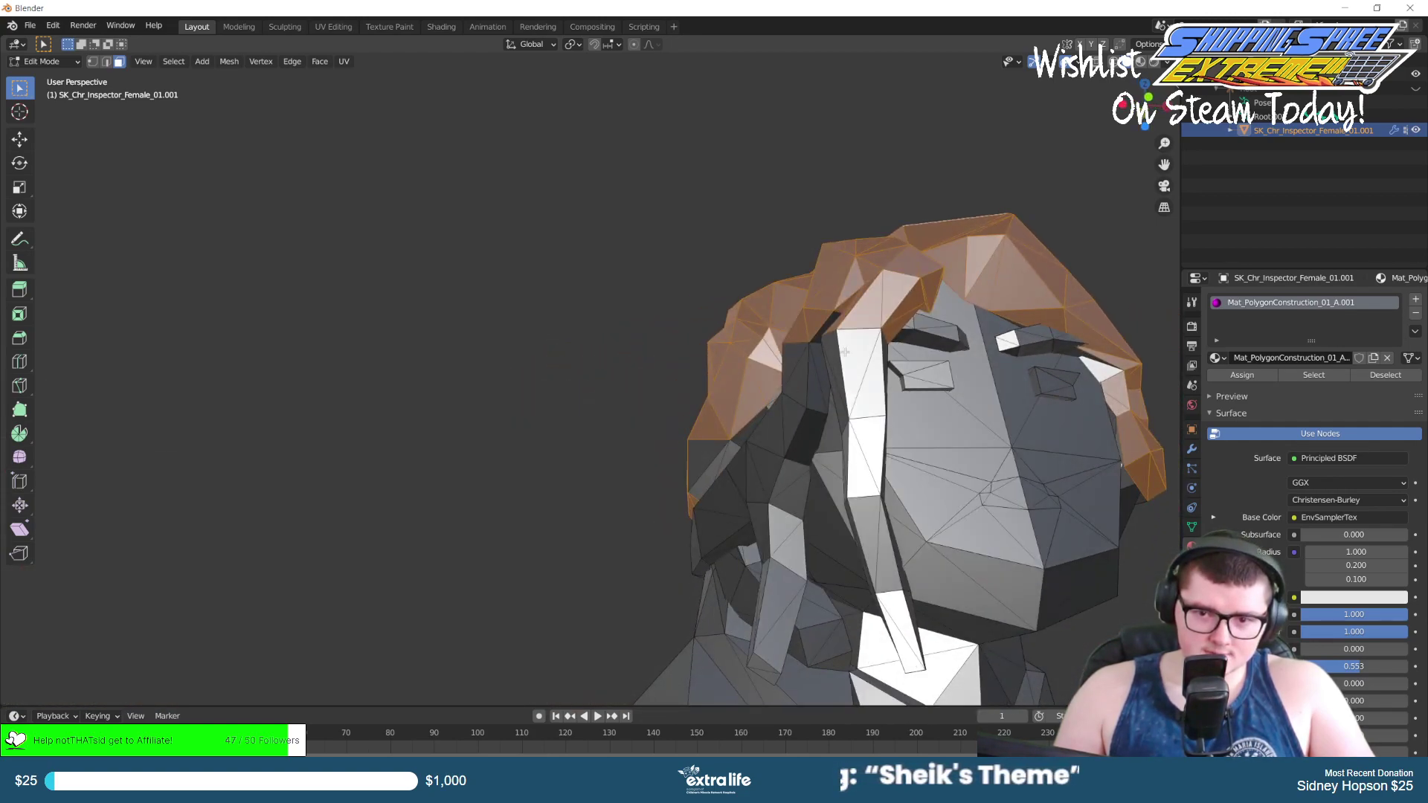
left_click(866, 455, "shift")
left_click(875, 543, "shift")
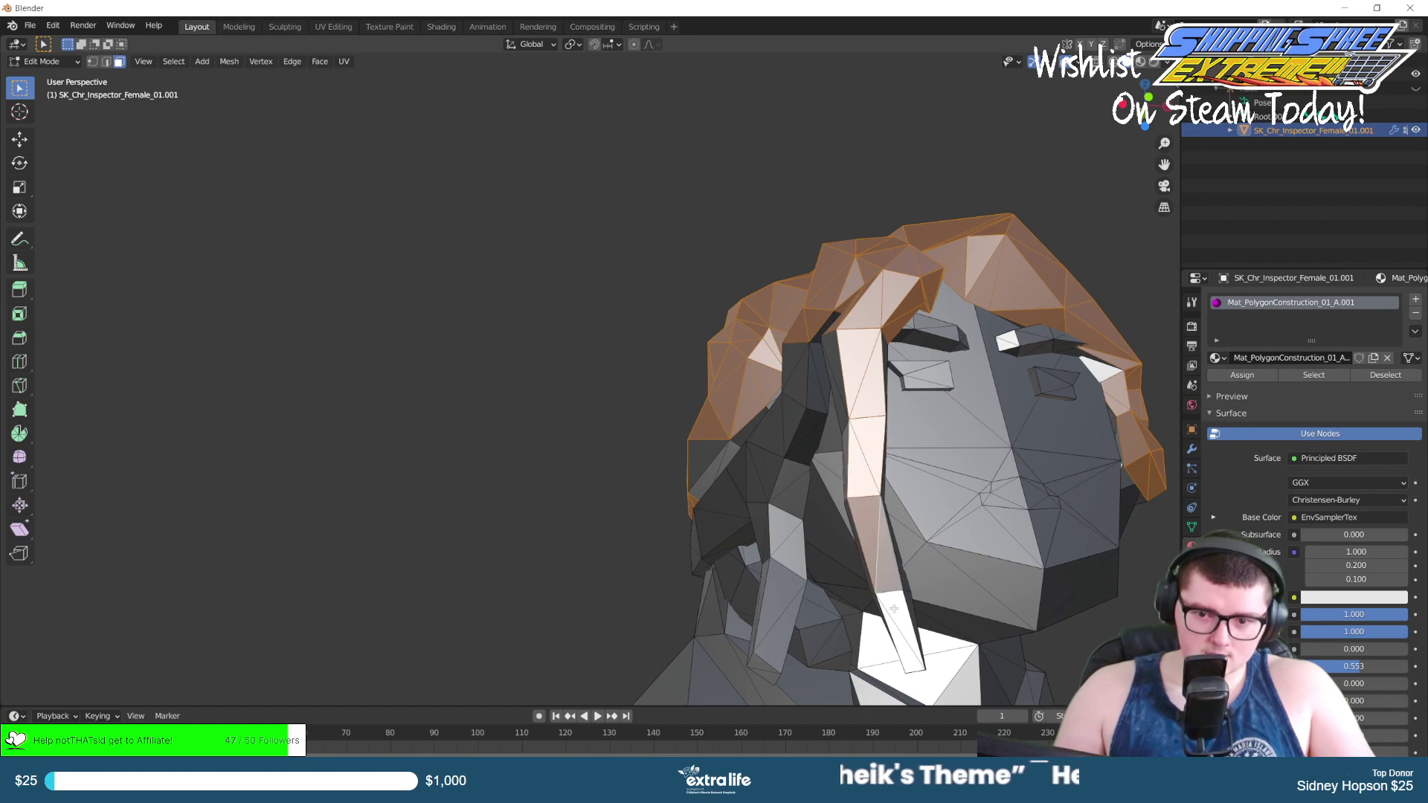
middle_click_drag(900, 444, 442, 649)
left_click(449, 591, "shift")
left_click(450, 551, "shift")
left_click(422, 510, "shift")
left_click(420, 424, "shift")
left_click(424, 335, "shift")
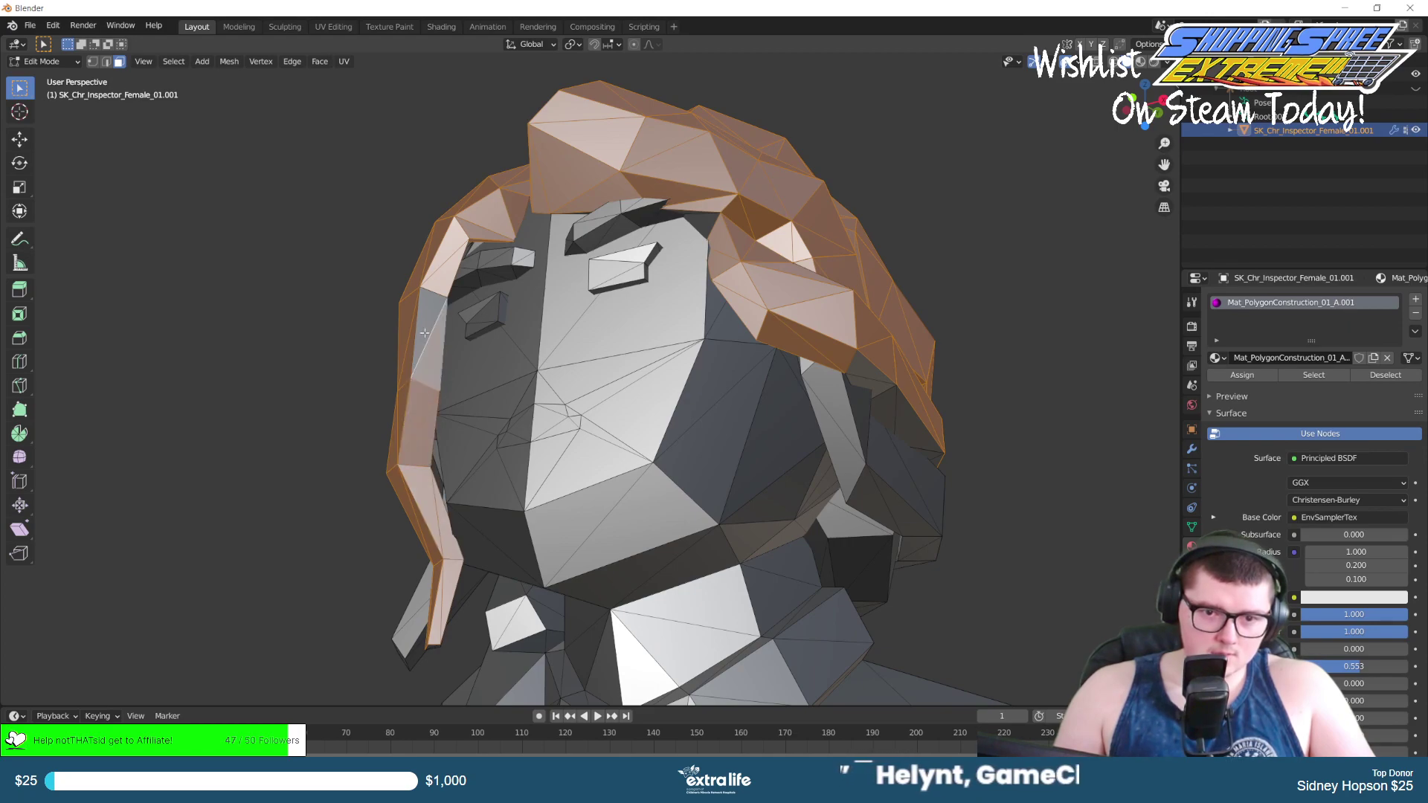
left_click(423, 333, "shift")
Add the gap faces behind her left side locks and at the lower back of the hair to the selection.
scroll(467, 245, "up", 5)
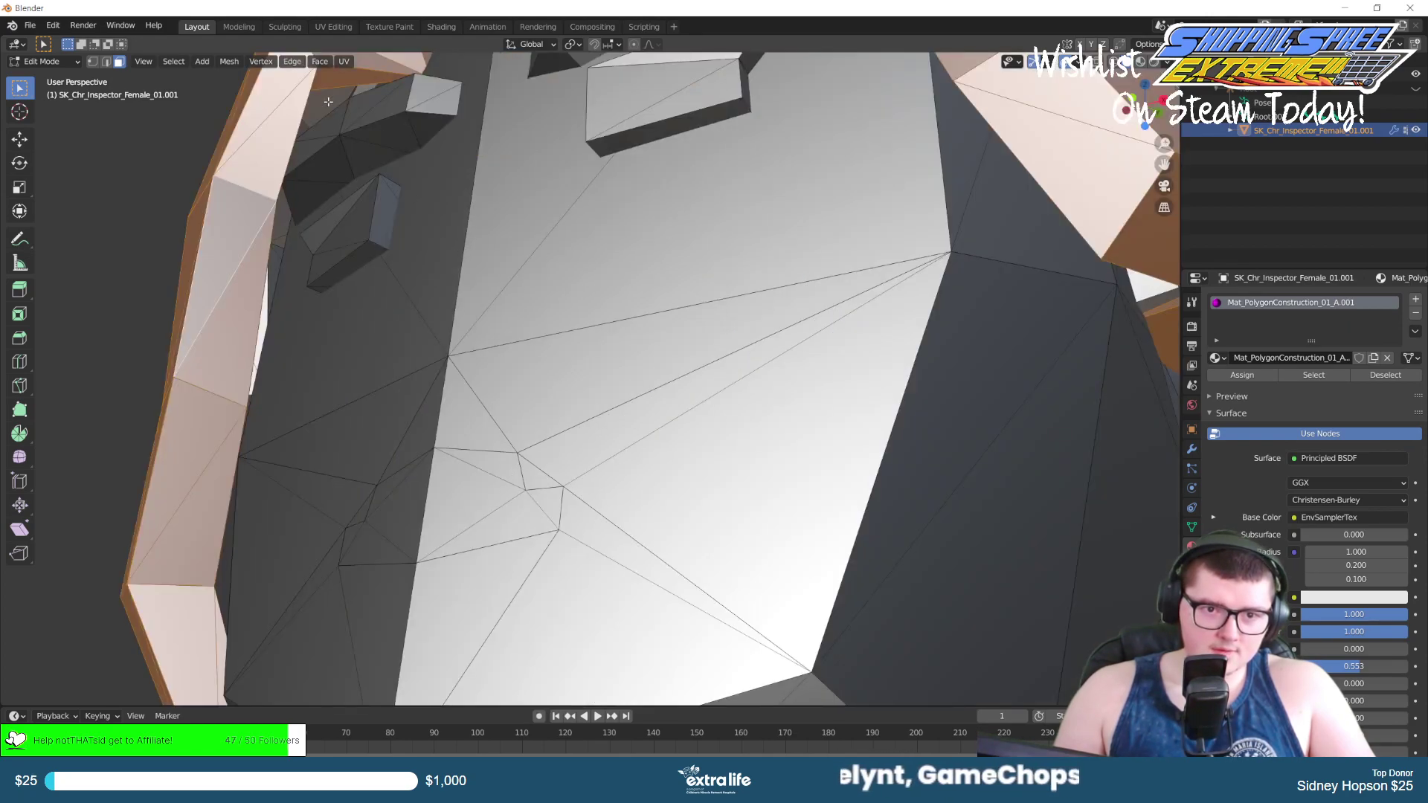
scroll(281, 244, "down", 5)
middle_click_drag(281, 245, 704, 284)
scroll(704, 284, "up", 4)
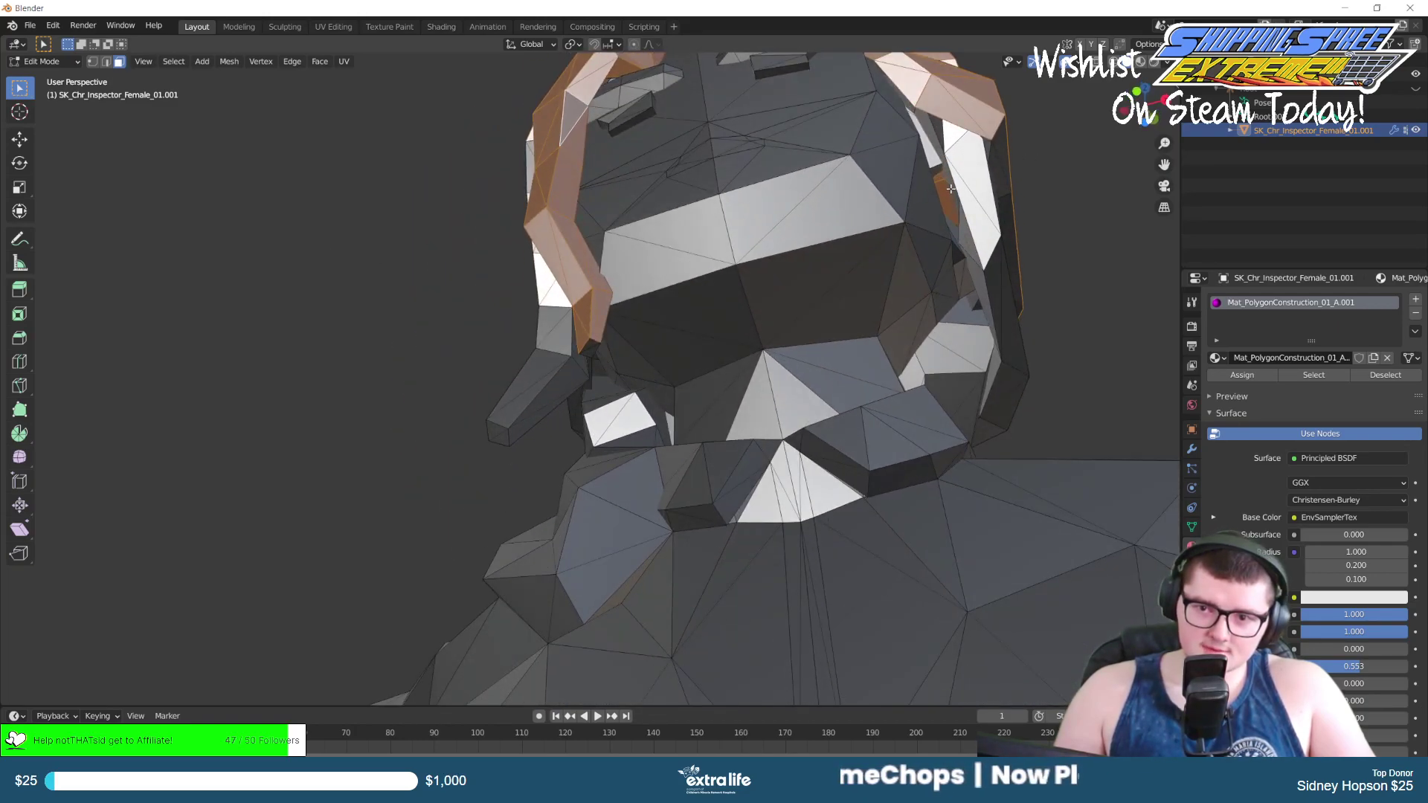
left_click(949, 192, "shift")
scroll(950, 154, "down", 5)
middle_click_drag(951, 154, 194, 511)
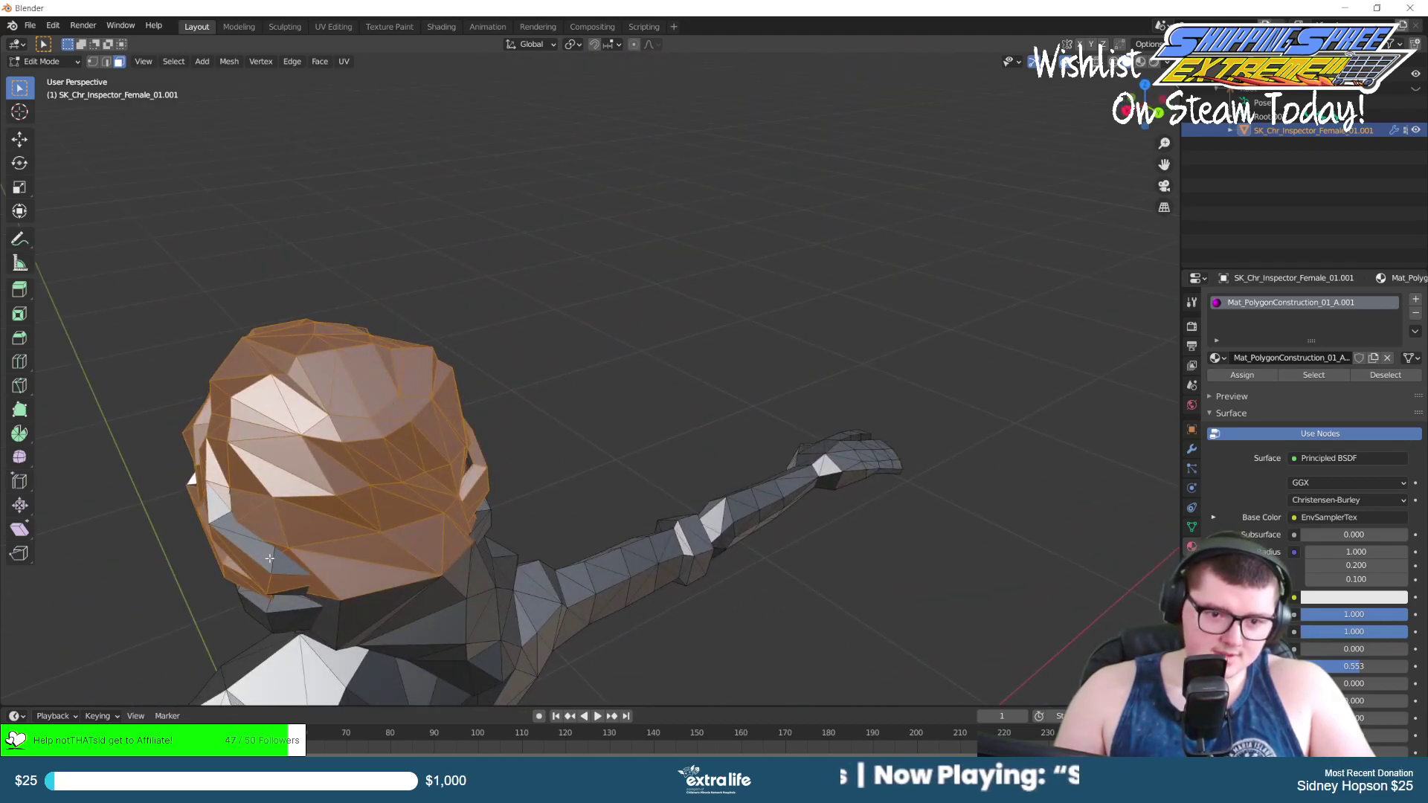
left_click(237, 546, "shift")
left_click(243, 550, "shift")
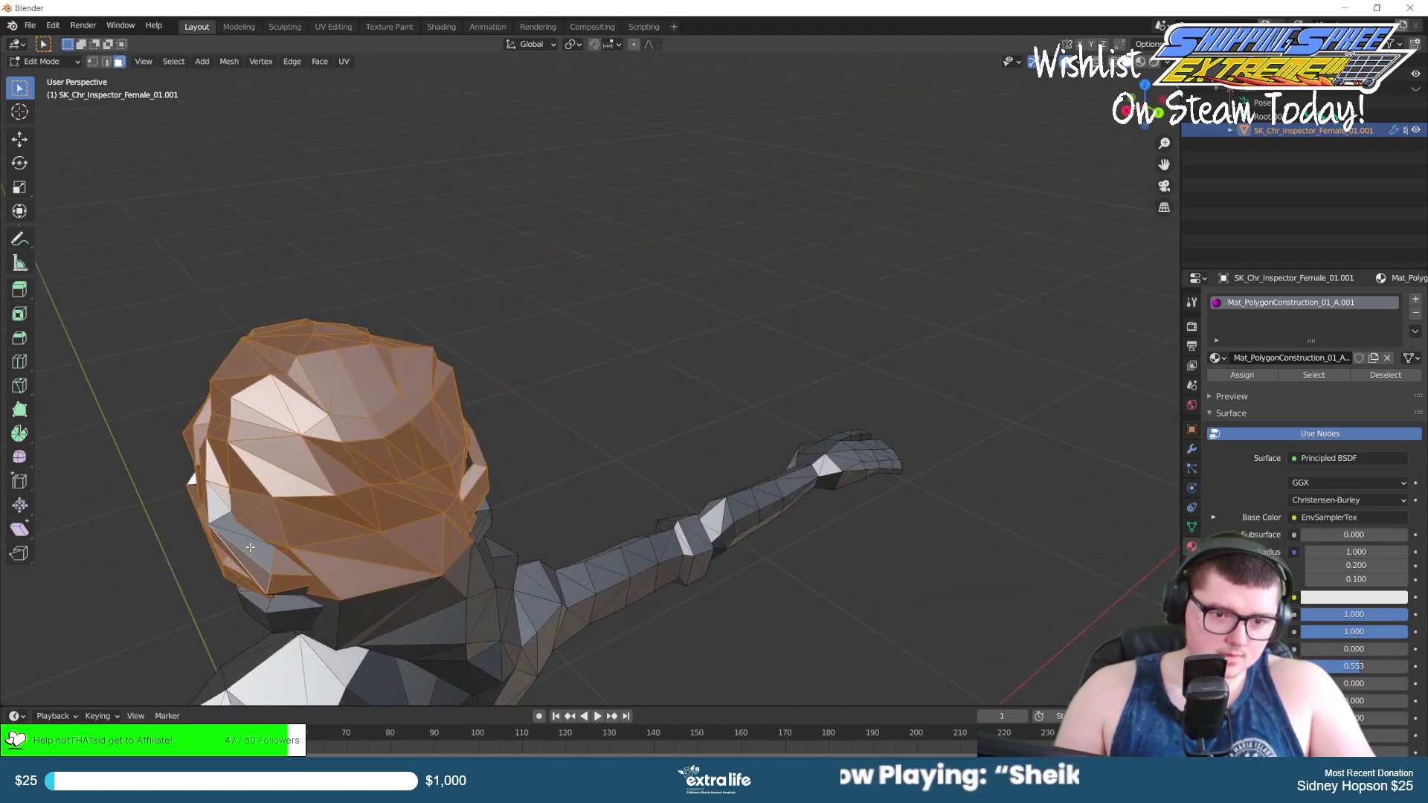
Add the thin faces along the underside of the upper lock on her left side to the selection.
scroll(312, 513, "up", 3)
middle_click_drag(312, 513, 454, 438)
middle_click_drag(584, 346, 468, 405, "shift")
left_click(494, 306, "shift")
left_click(500, 321, "shift")
left_click(587, 340, "shift")
left_click(673, 377, "shift")
left_click(690, 392, "shift")
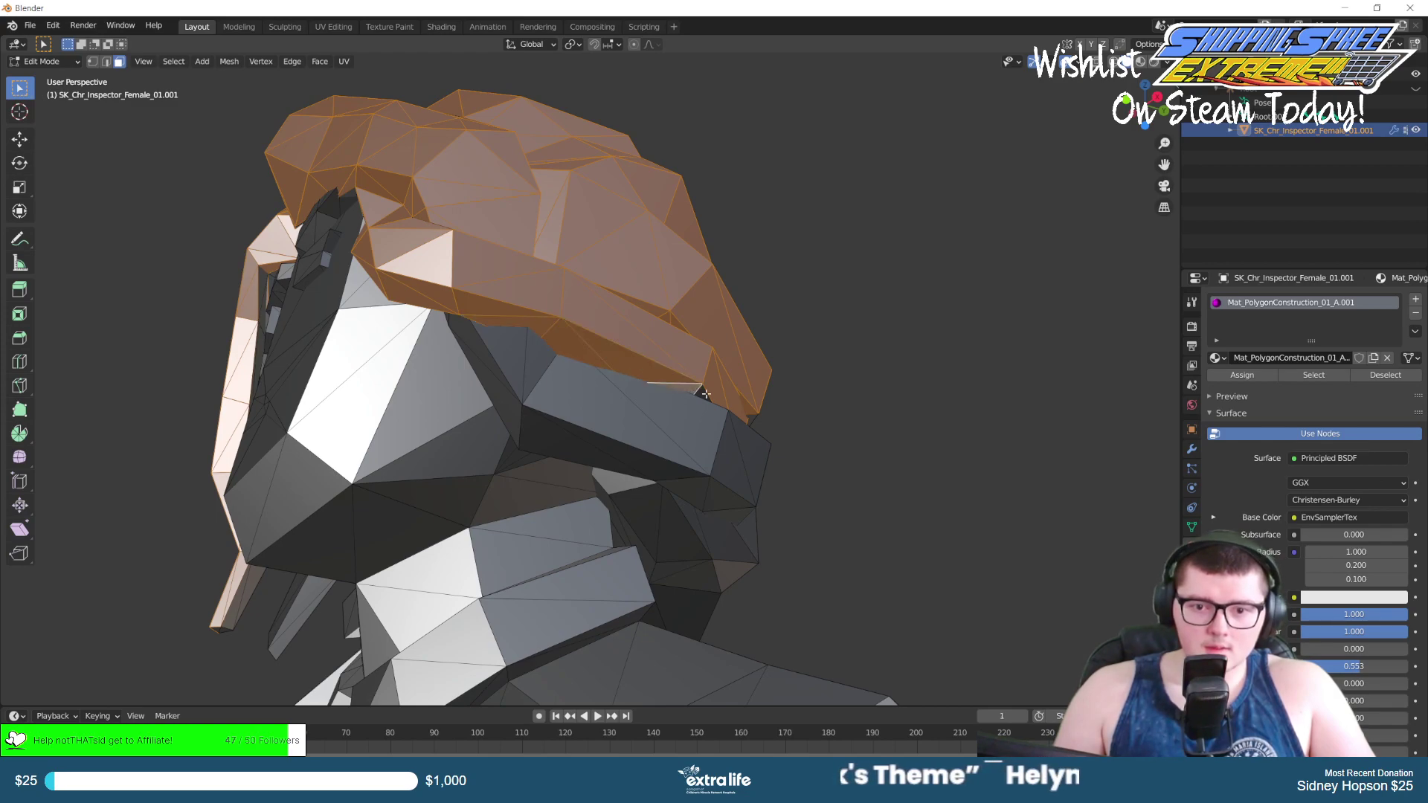
Add the outer faces of the lower lock on the left side of her head to the selection.
left_click(669, 416, "shift")
left_click(565, 394, "shift")
left_click(506, 375, "shift")
left_click(496, 369, "shift")
left_click(501, 391, "shift")
left_click(543, 422, "shift")
left_click(573, 430, "shift")
Add the inner faces of the left side hair down to its lower end to the selection.
middle_click_drag(556, 387, 571, 457)
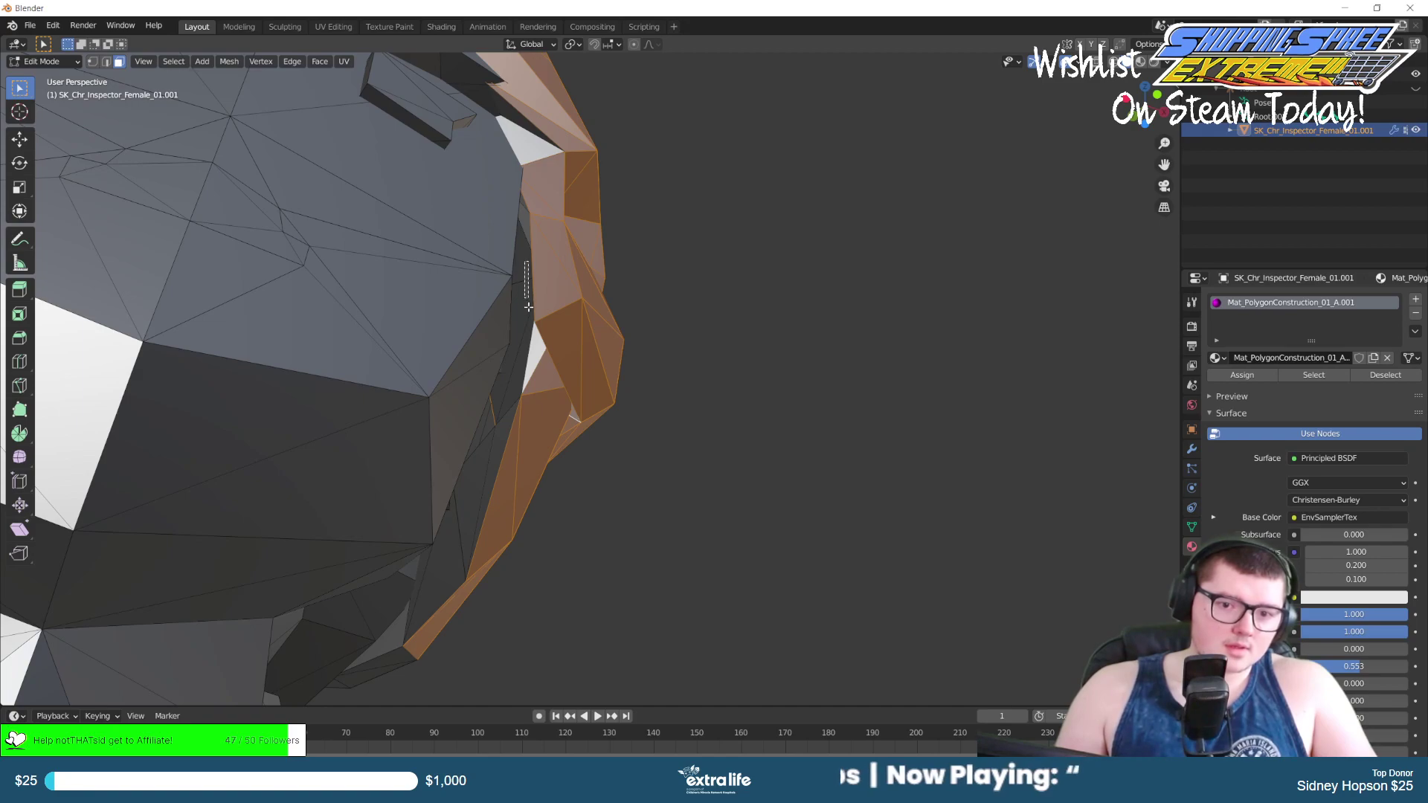
left_click_drag(527, 302, 530, 325, "shift")
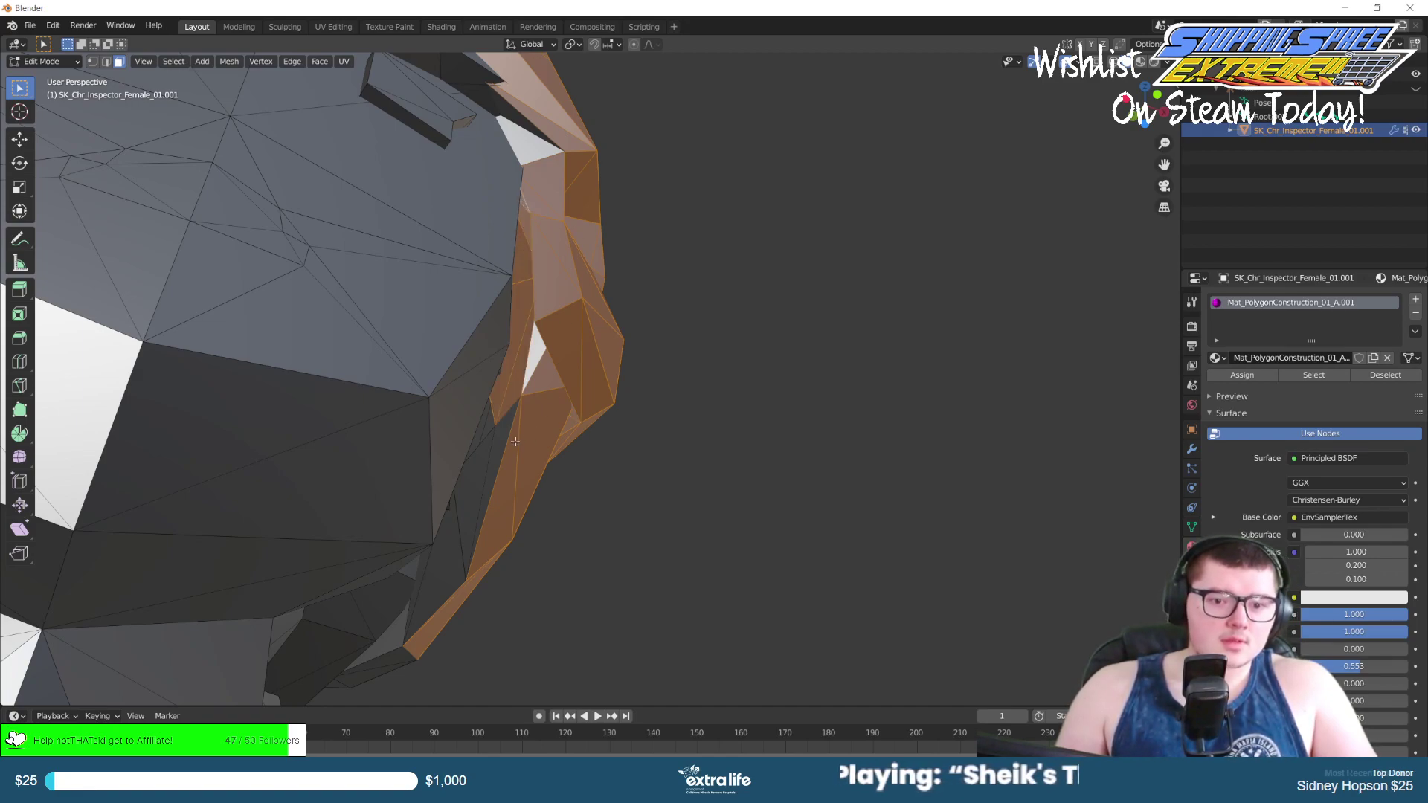
left_click(492, 429, "shift")
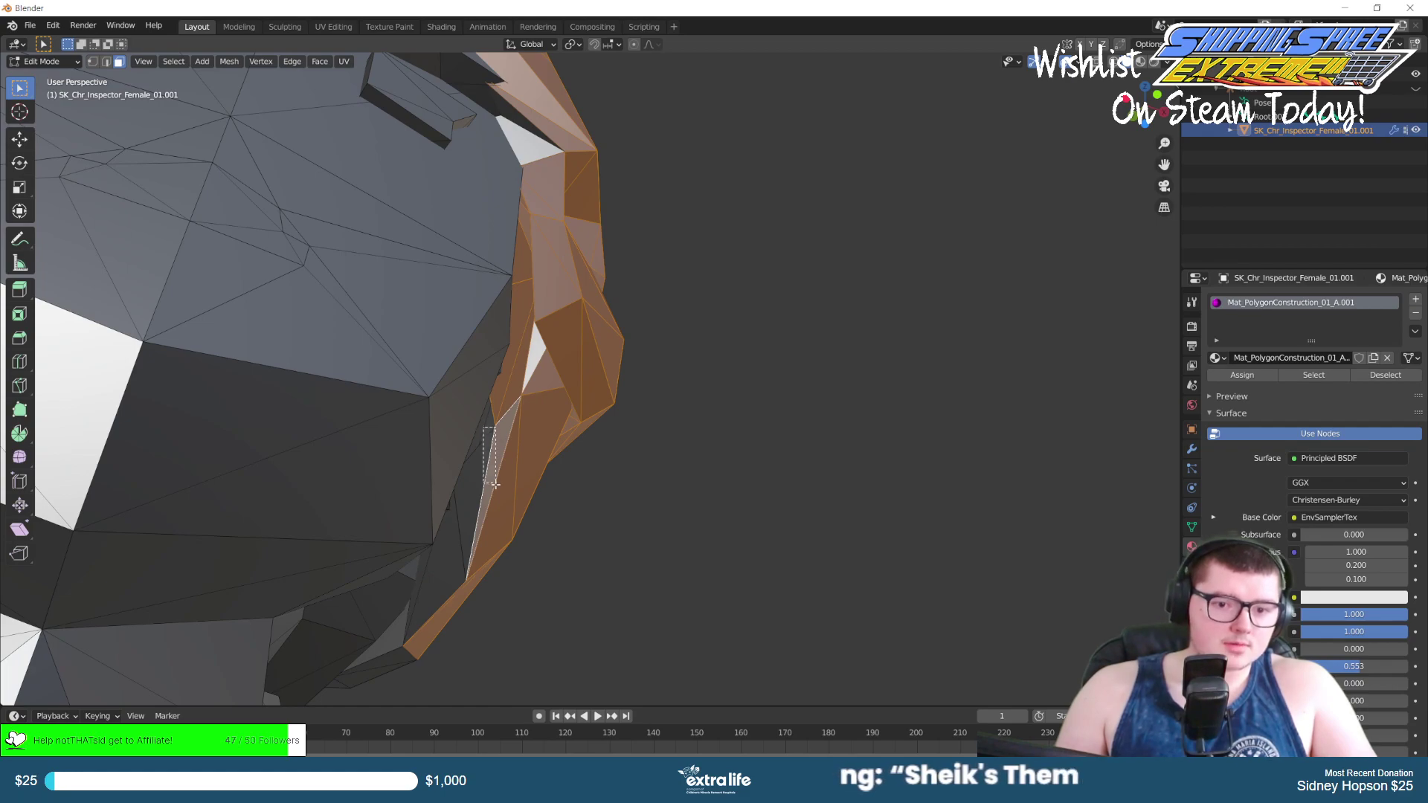
left_click_drag(495, 484, 496, 484, "shift")
middle_click_drag(496, 485, 512, 545)
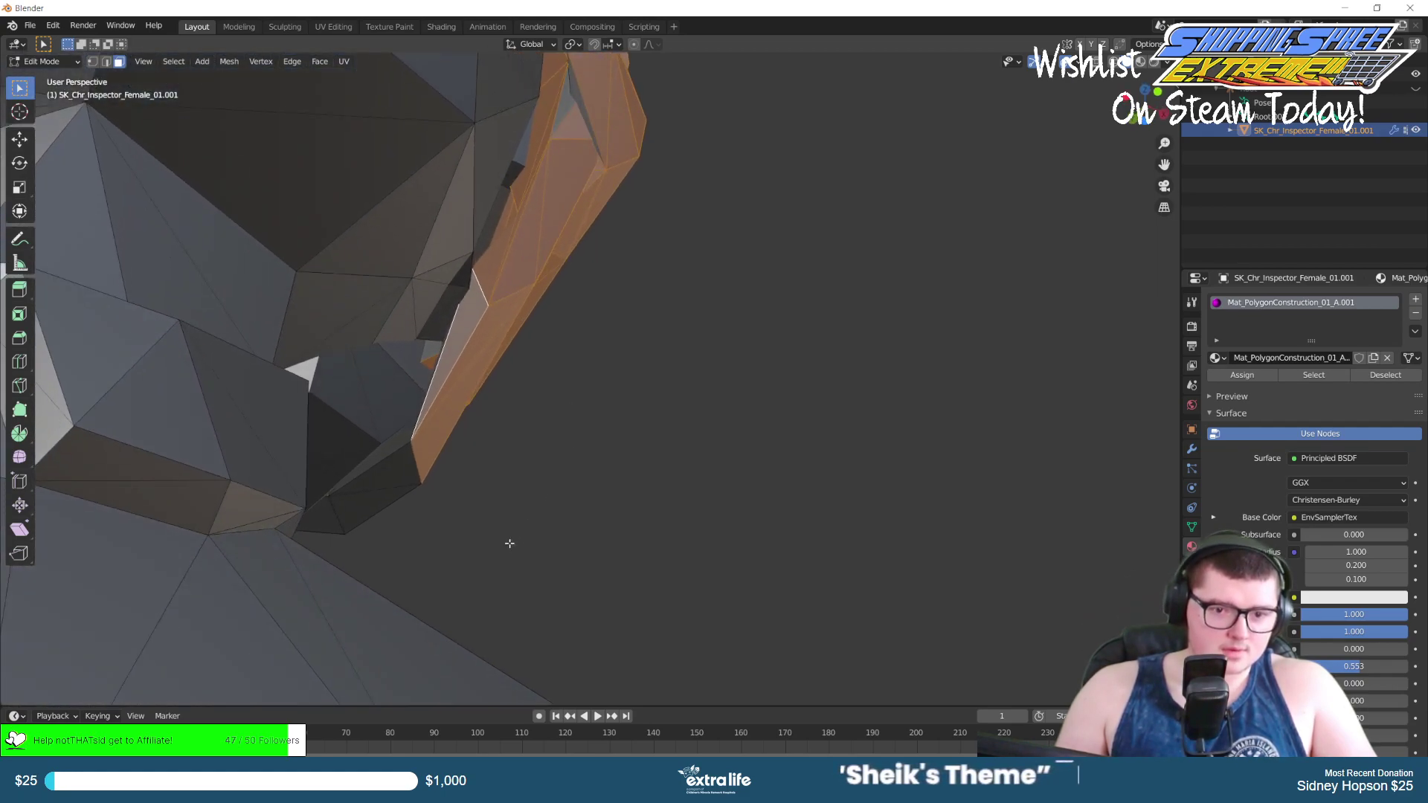
left_click(406, 463, "shift")
middle_click_drag(371, 504, 922, 507)
left_click(921, 507)
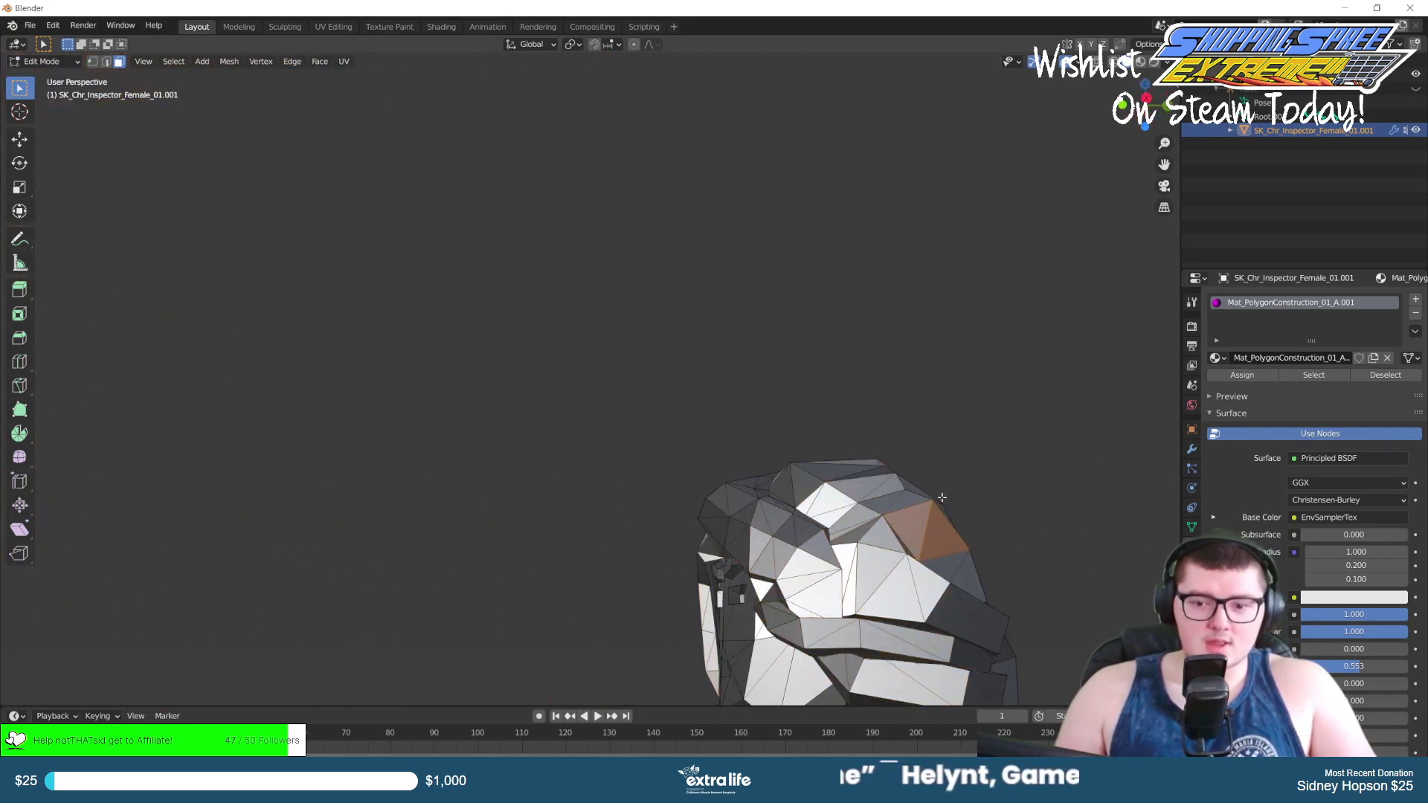
key("ctrl+l")
Add the narrow hidden faces between the stacked locks at the back left of the hair to the selection.
middle_click_drag(943, 494, 543, 516)
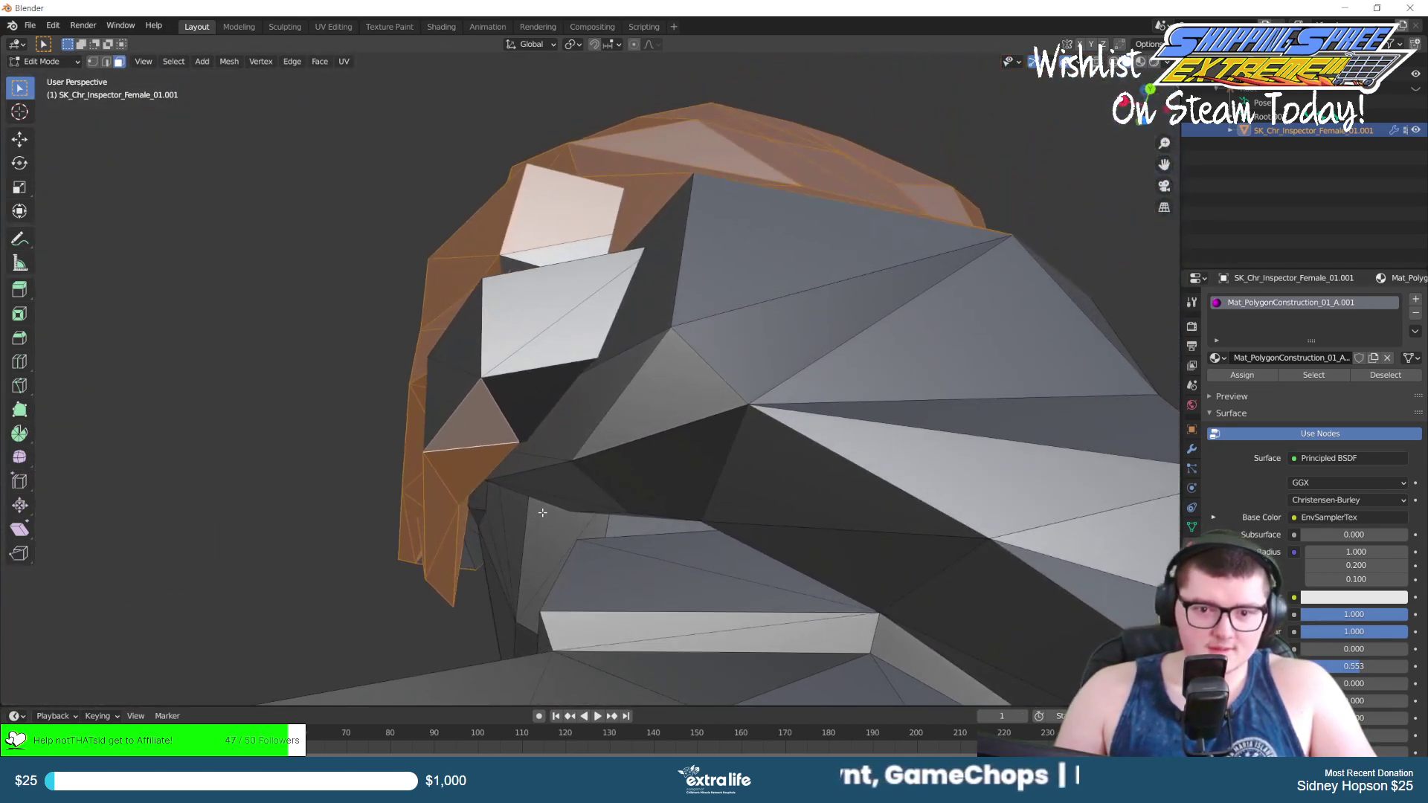
middle_click_drag(456, 328, 472, 577)
middle_click_drag(448, 688, 443, 414)
scroll(565, 447, "up", 5)
left_click(322, 536, "shift")
left_click(339, 533, "shift")
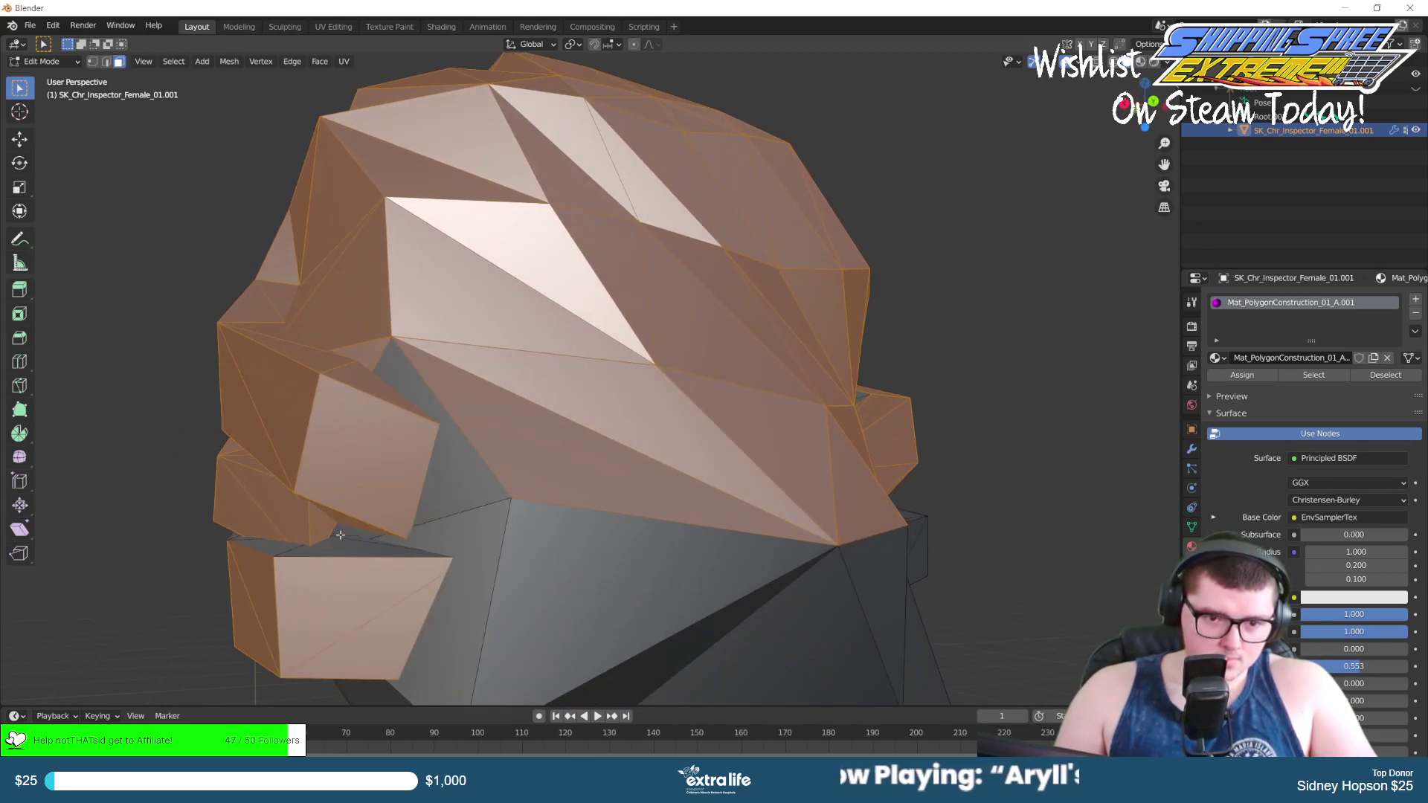
left_click(357, 533, "shift")
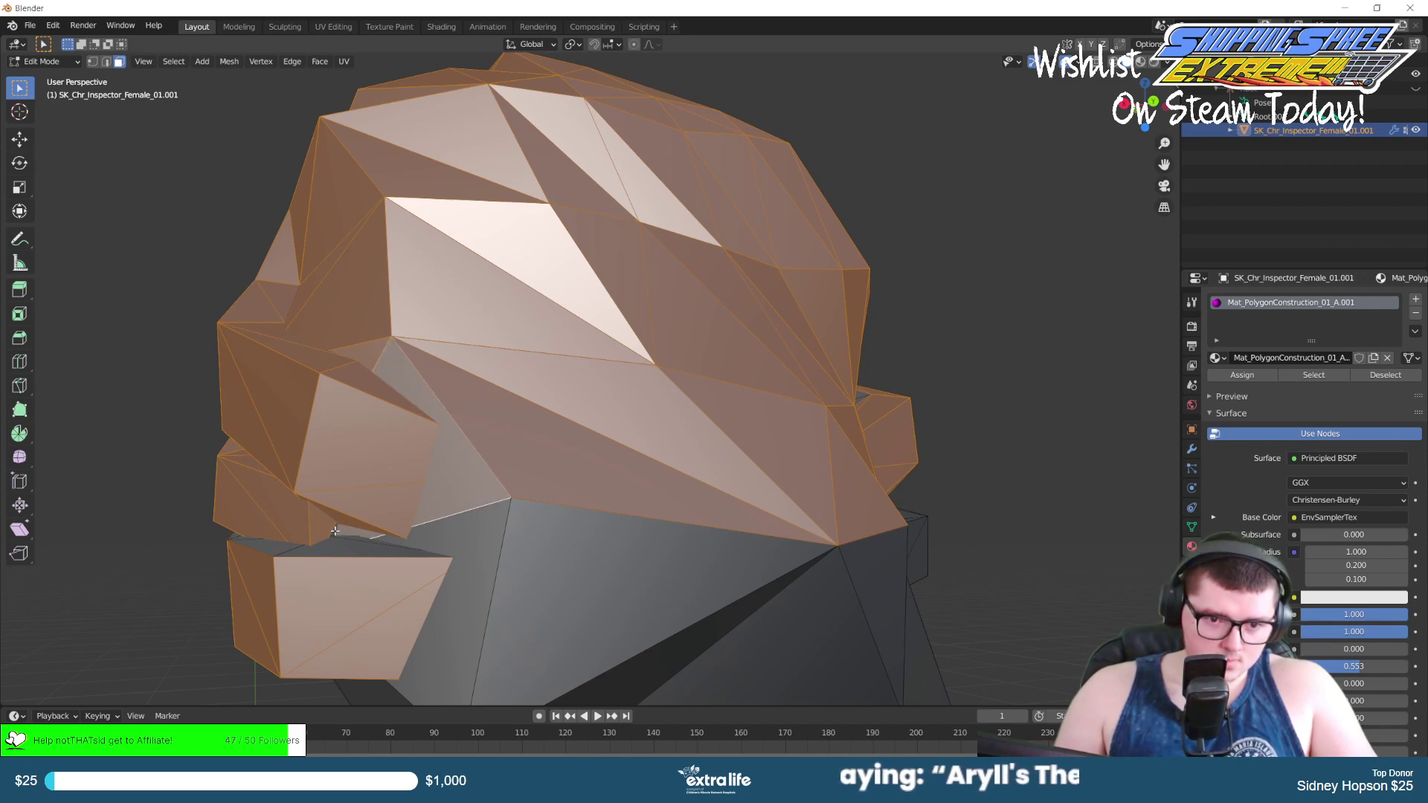
left_click(334, 531, "shift")
left_click(347, 541, "shift")
left_click(354, 536, "shift")
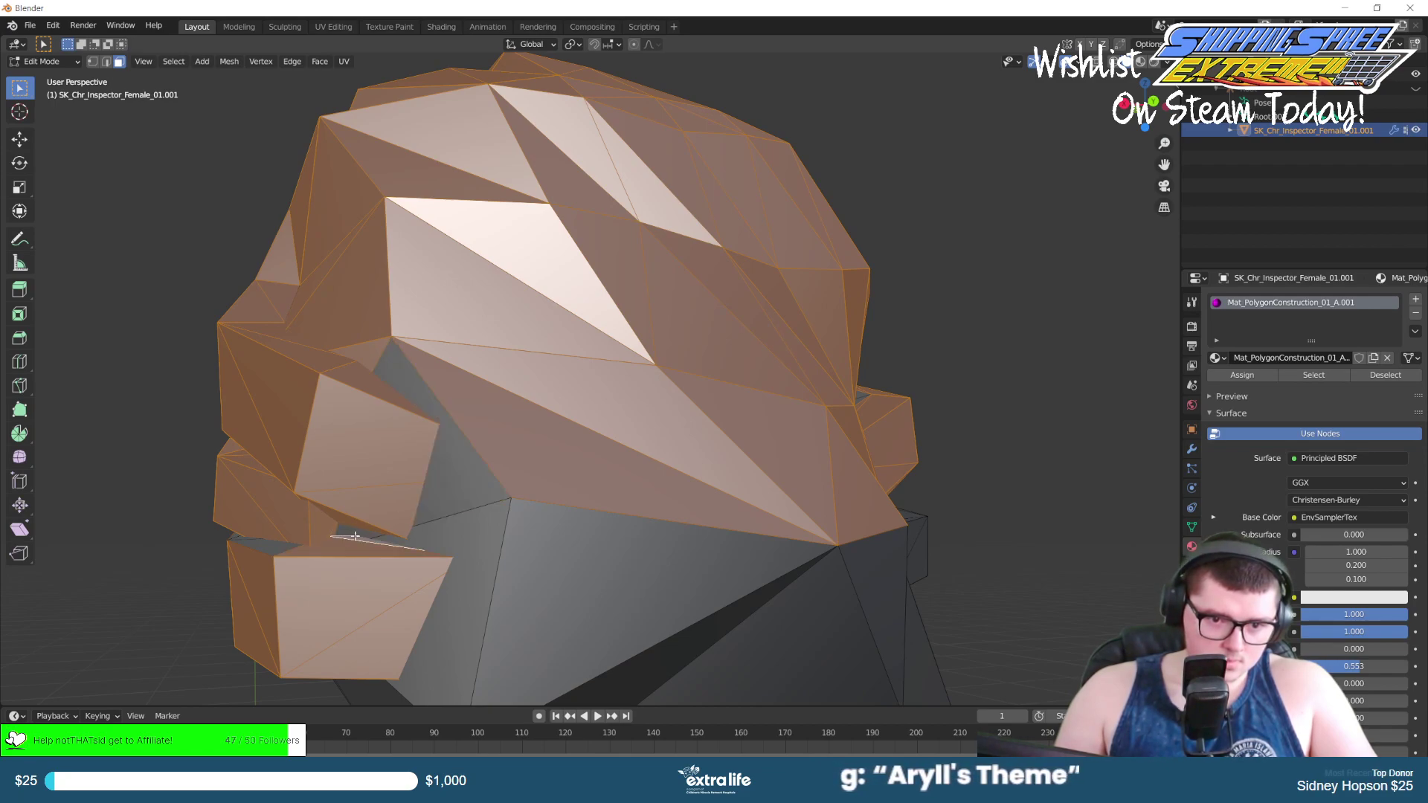
left_click(354, 536, "shift")
left_click(270, 542, "shift")
Add the tip and all rear-side faces of the front strand on her right side to the selection.
middle_click_drag(270, 542, 528, 457)
left_click(335, 603, "shift")
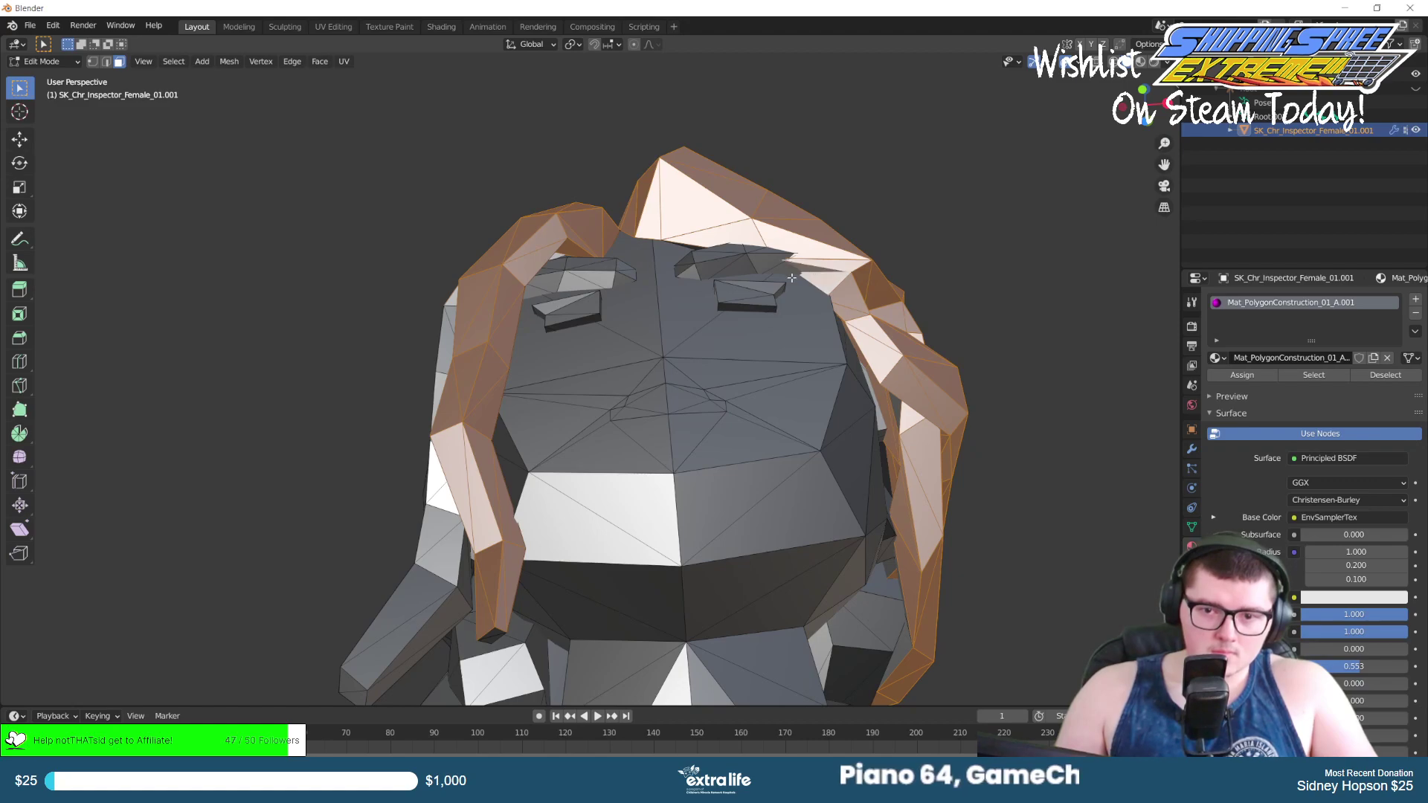
middle_click_drag(690, 250, 783, 292)
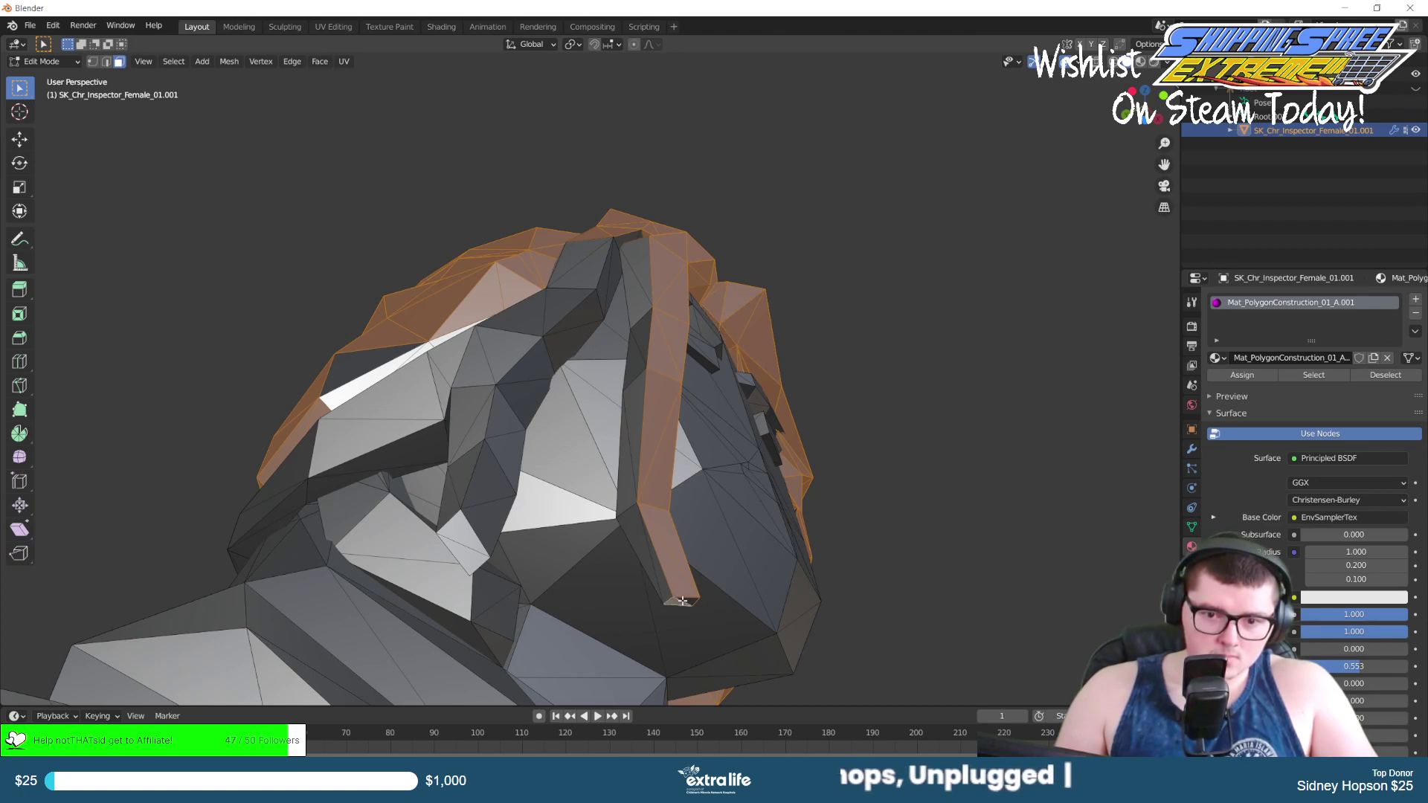
left_click(649, 563, "shift")
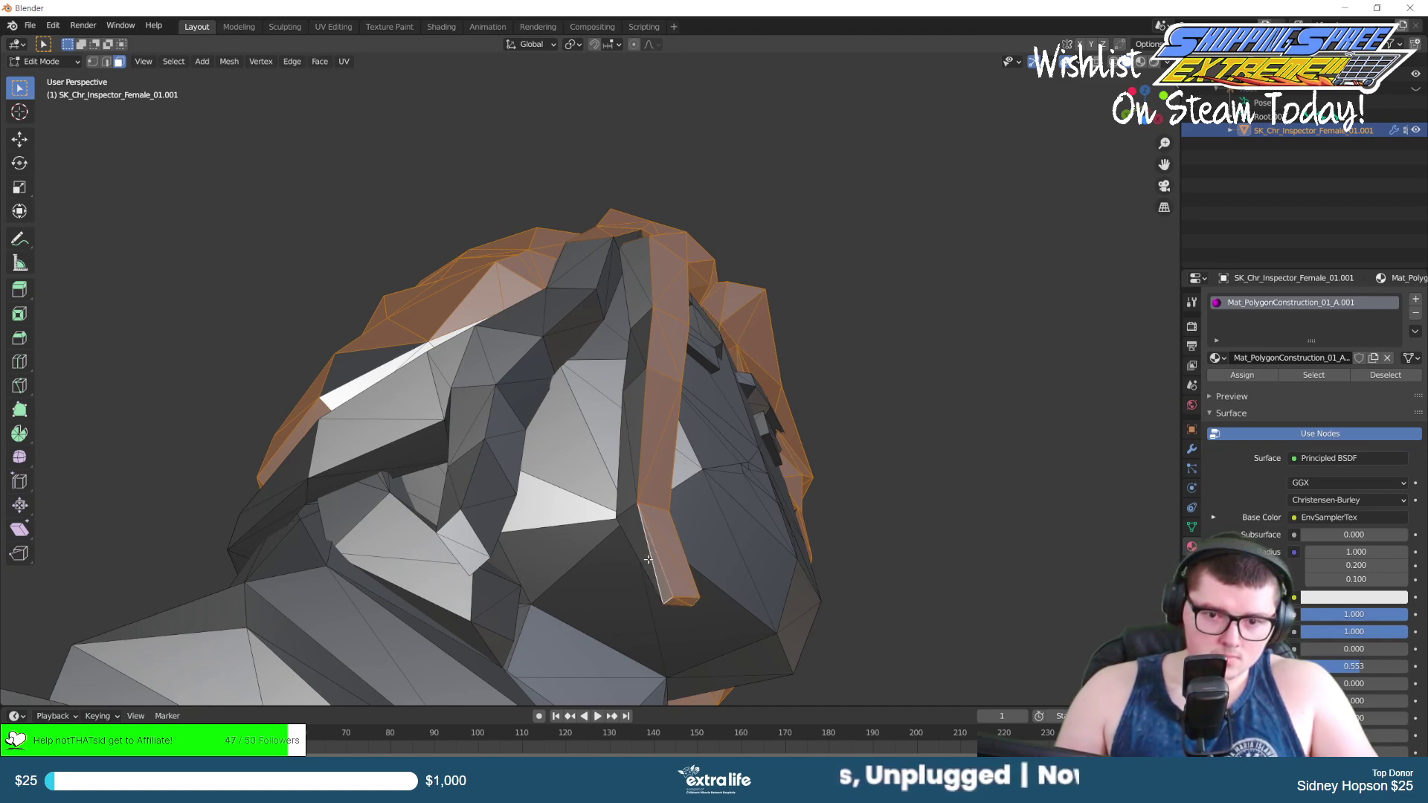
left_click(629, 489, "shift")
left_click(637, 429, "shift")
left_click(634, 365, "shift")
left_click(642, 336, "shift")
left_click(635, 297, "shift")
left_click(641, 261, "shift")
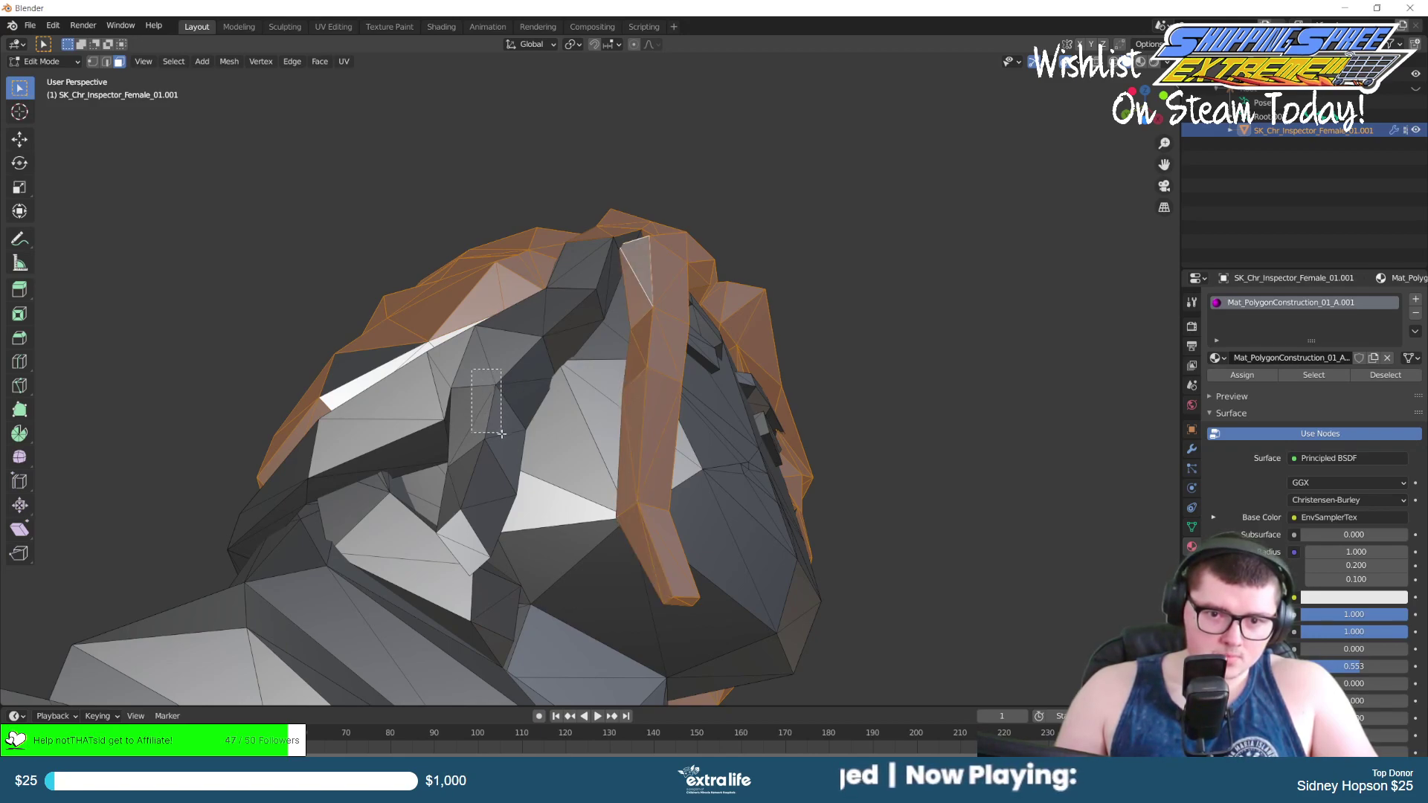
Add the faces of the wavy lock behind the right front strand, from the crown downward, to the selection.
key("l")
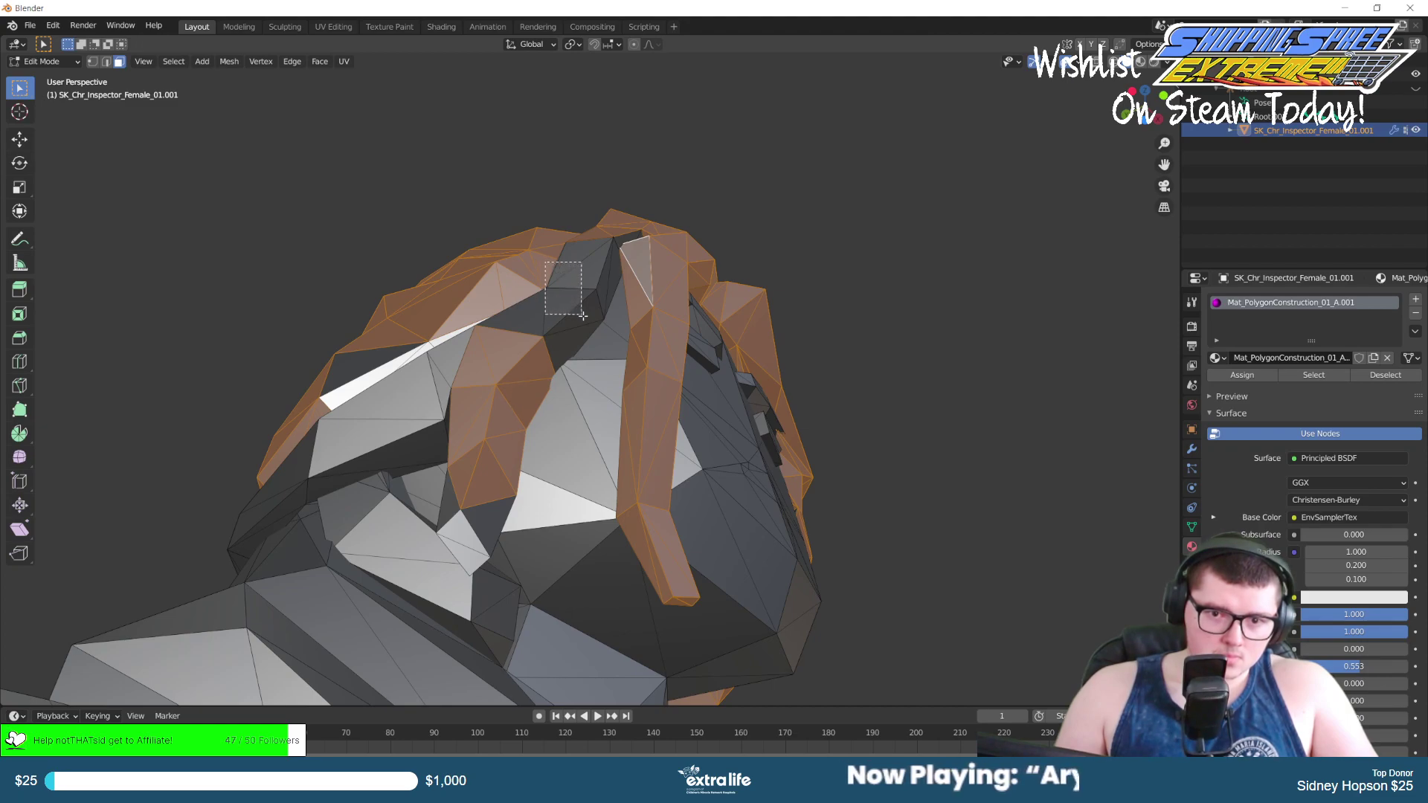
key("l")
key("l")
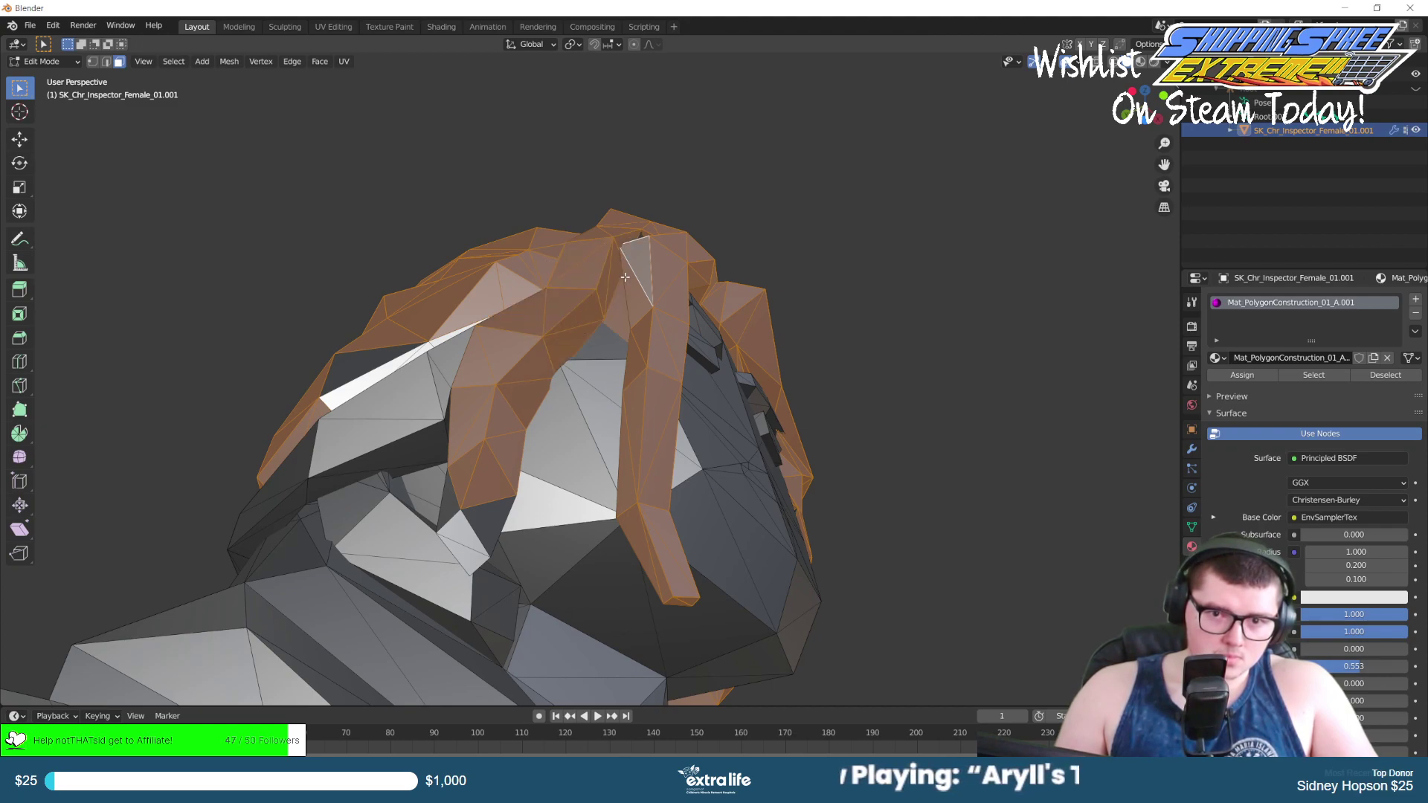
middle_click_drag(639, 256, 560, 330)
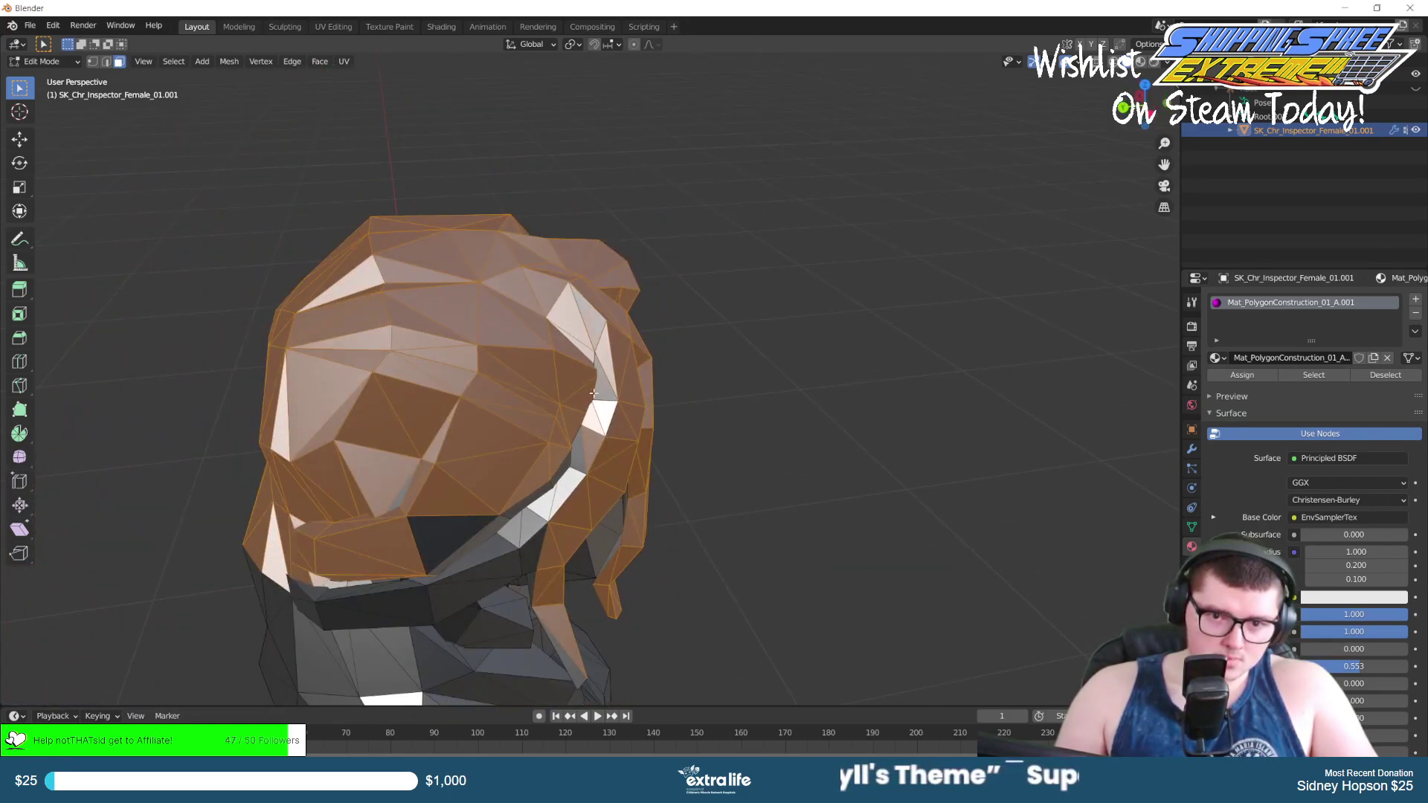
left_click_drag(579, 499, 565, 505)
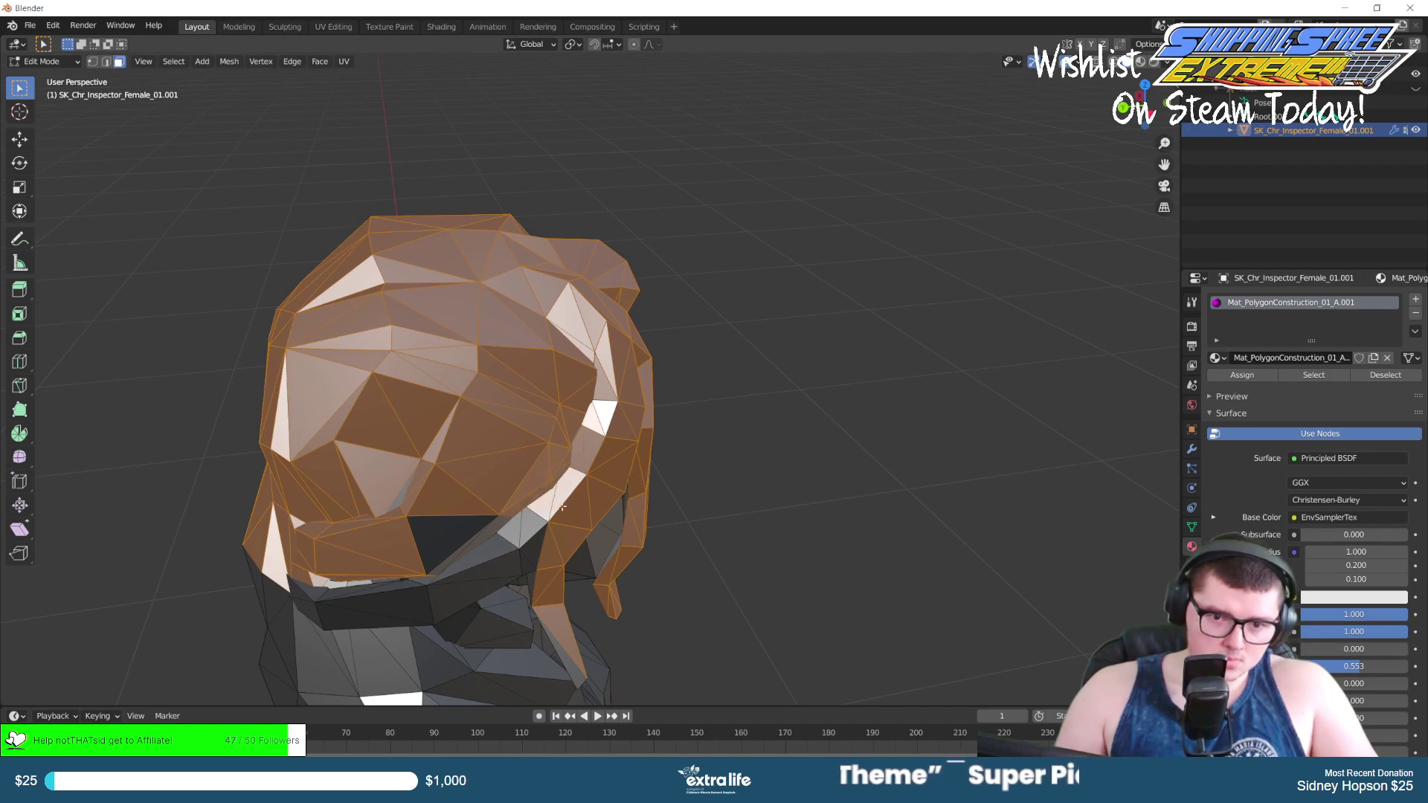
left_click_drag(531, 555, 530, 555)
middle_click_drag(520, 520, 434, 296)
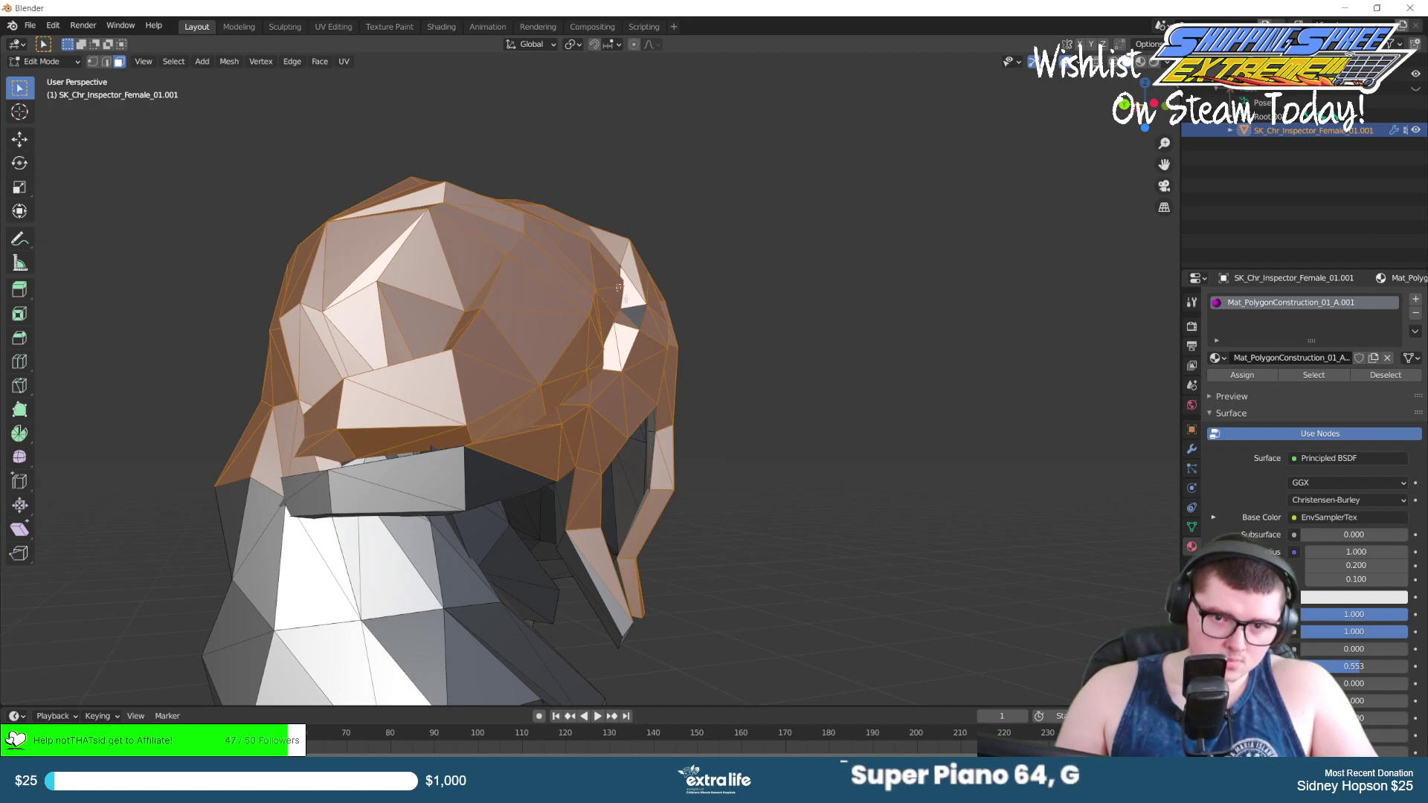
Add the lowest back lock and the hanging right side strand, including its tip, to the selection.
left_click_drag(421, 486, 420, 485)
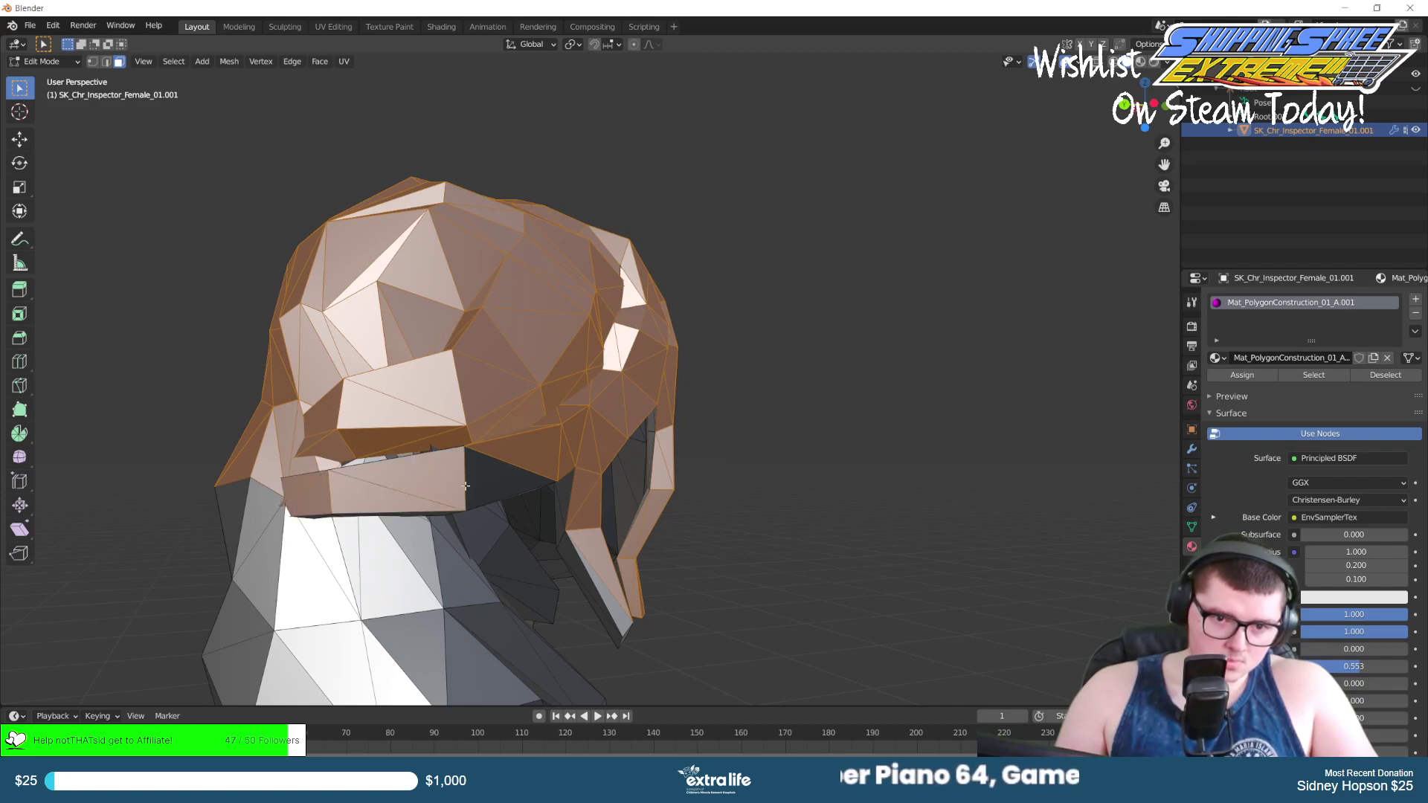
left_click(485, 476, "shift")
left_click(570, 492, "shift")
left_click(561, 519, "shift")
left_click(572, 553, "shift")
left_click(612, 617, "shift")
middle_click_drag(628, 633, 401, 554)
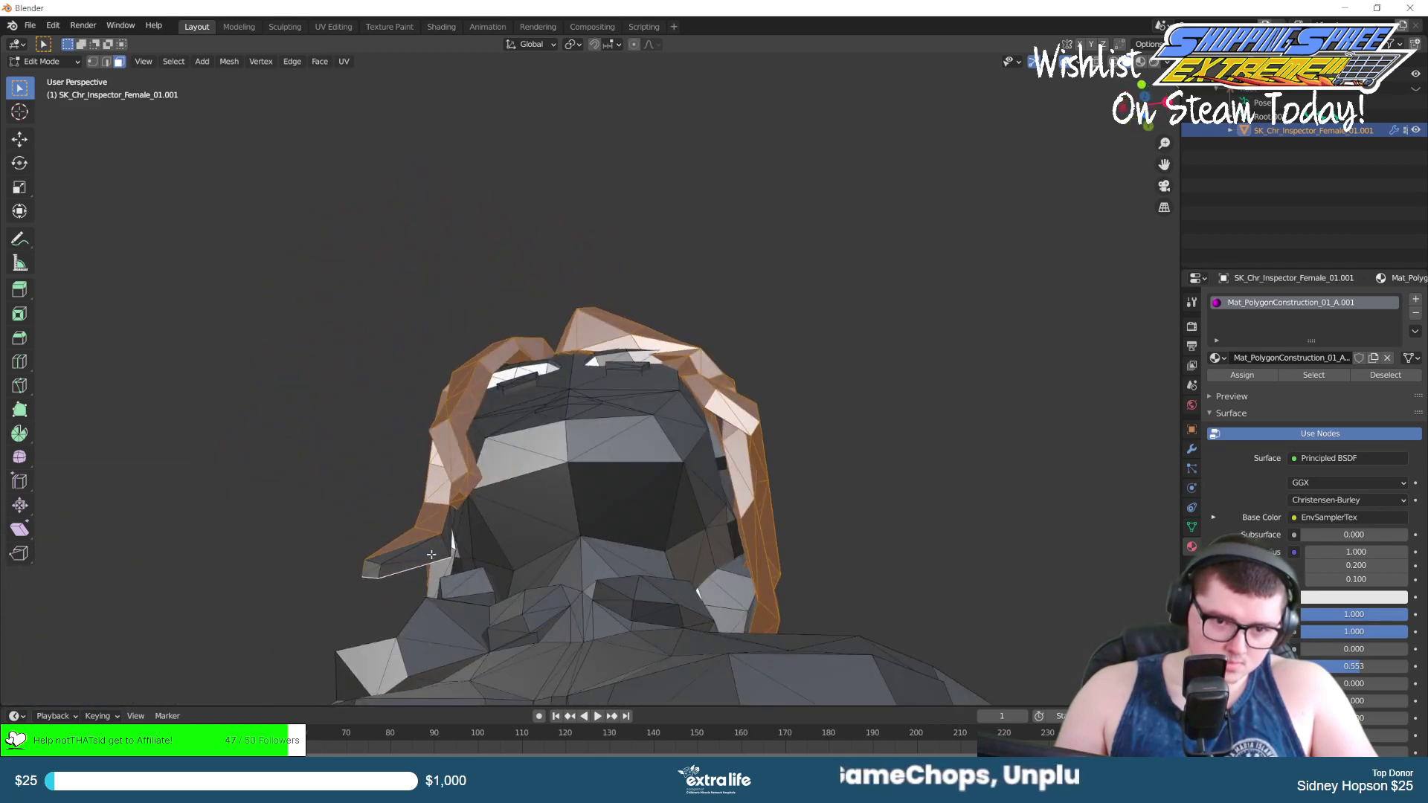
left_click(376, 570, "shift")
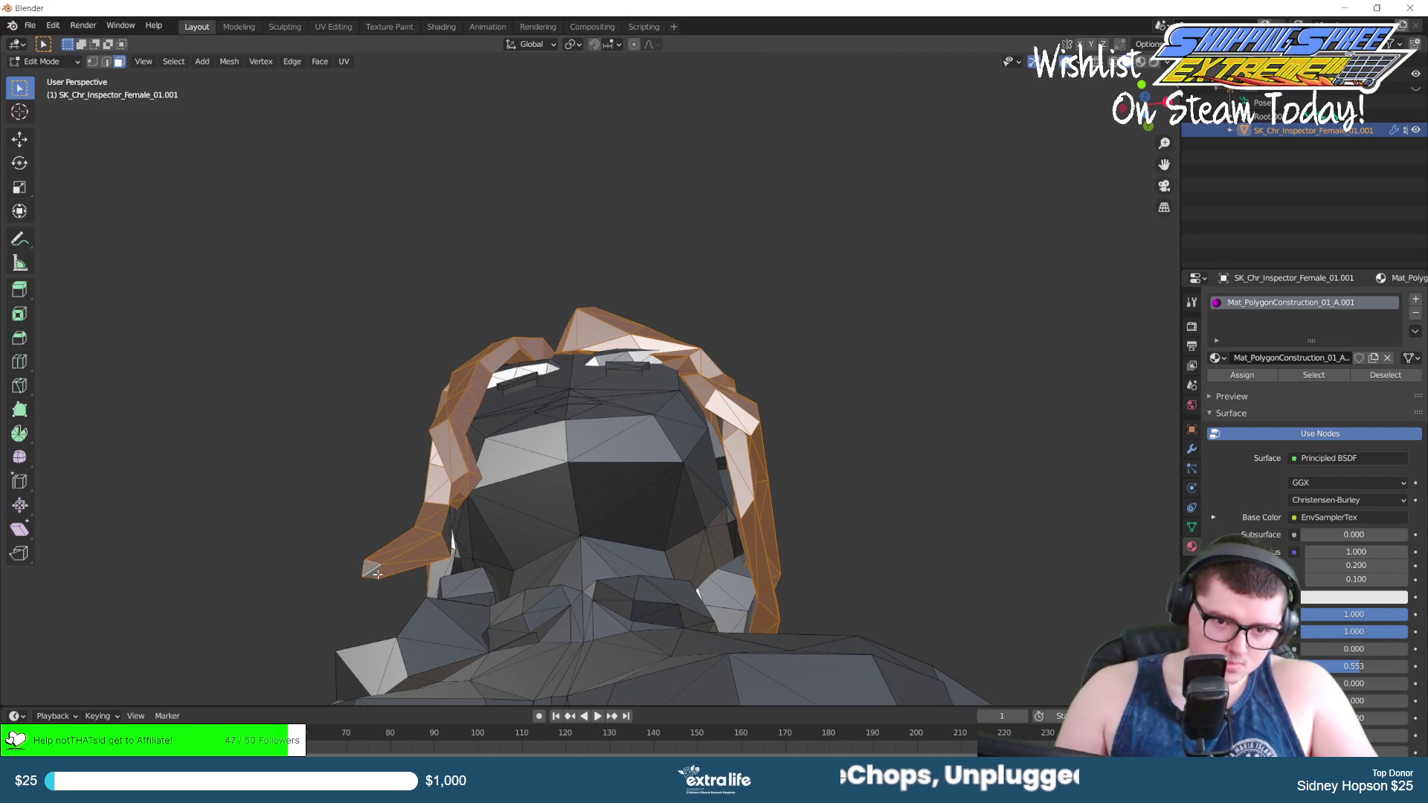
Add the small recessed faces in the folds of the side hair strand beside the head to the selection.
middle_click_drag(455, 516, 618, 515)
scroll(593, 516, "up", 4)
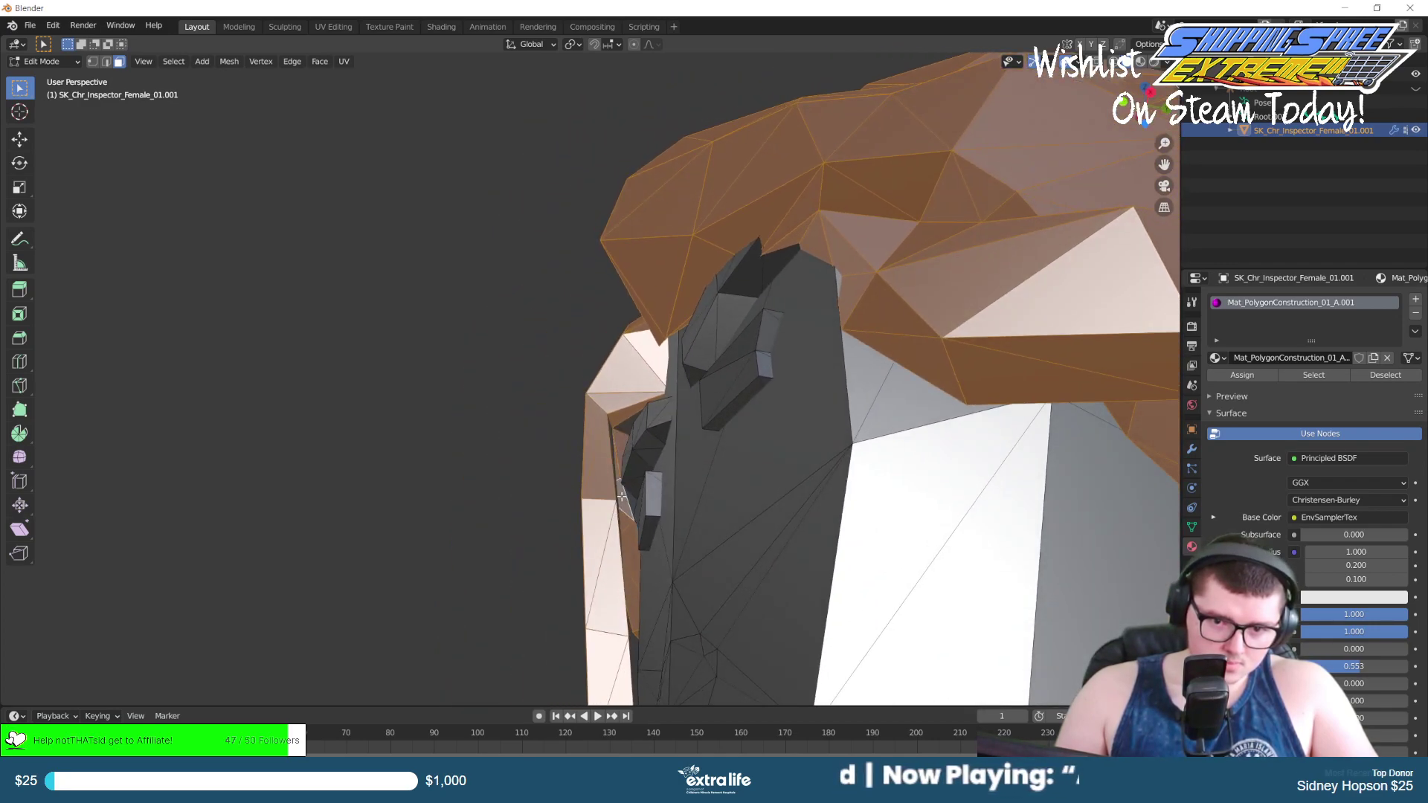
middle_click_drag(565, 412, 632, 455)
left_click(691, 378, "shift")
left_click(707, 349, "shift")
left_click(700, 429, "shift")
left_click(706, 431, "shift")
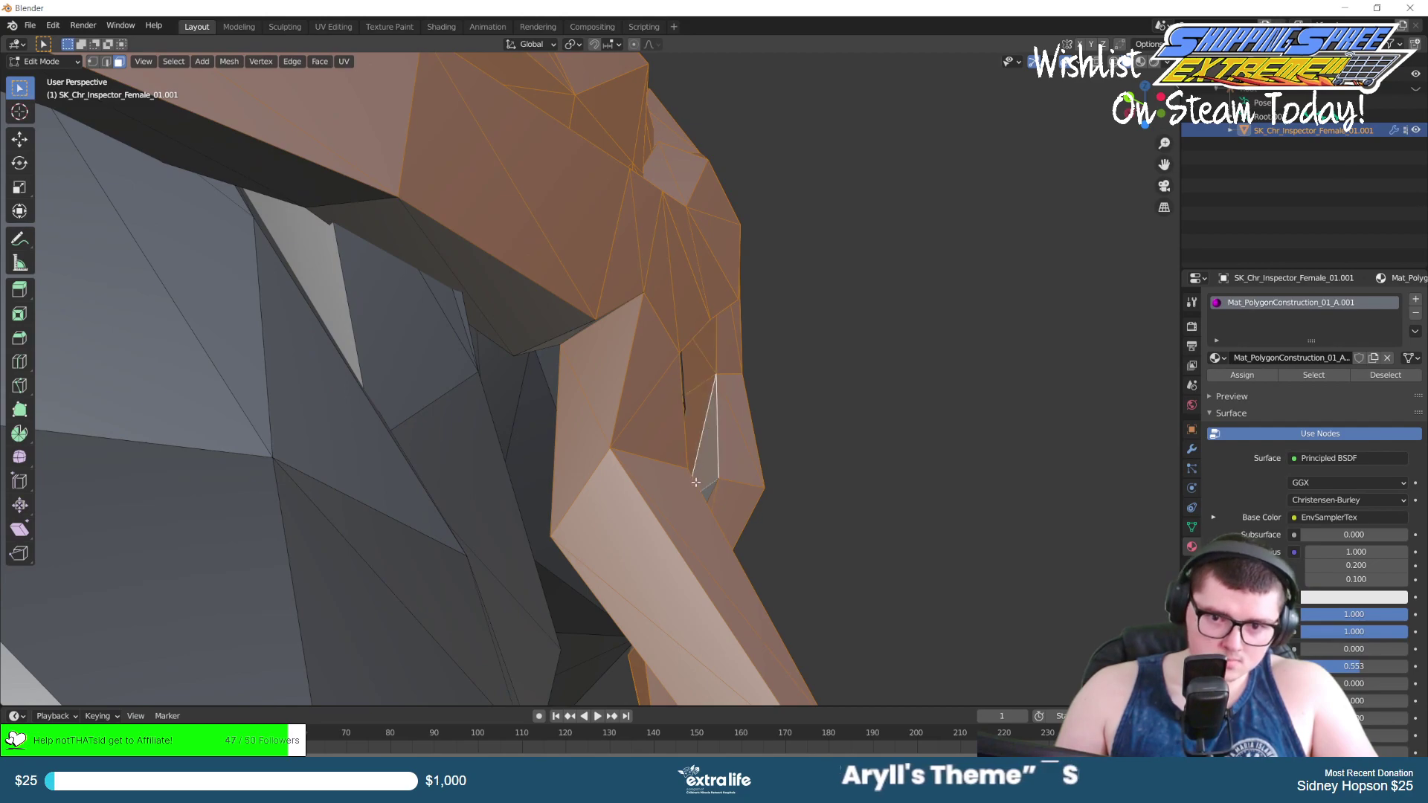
Add the remaining narrow faces along the inner underside of the side locks to the selection.
middle_click_drag(704, 493, 599, 355)
left_click(556, 305, "shift")
left_click(576, 295, "shift")
left_click(577, 294, "shift")
left_click(580, 296, "shift")
left_click(355, 181, "shift")
left_click(280, 143, "shift")
left_click(213, 124, "shift")
middle_click_drag(212, 123, 616, 258)
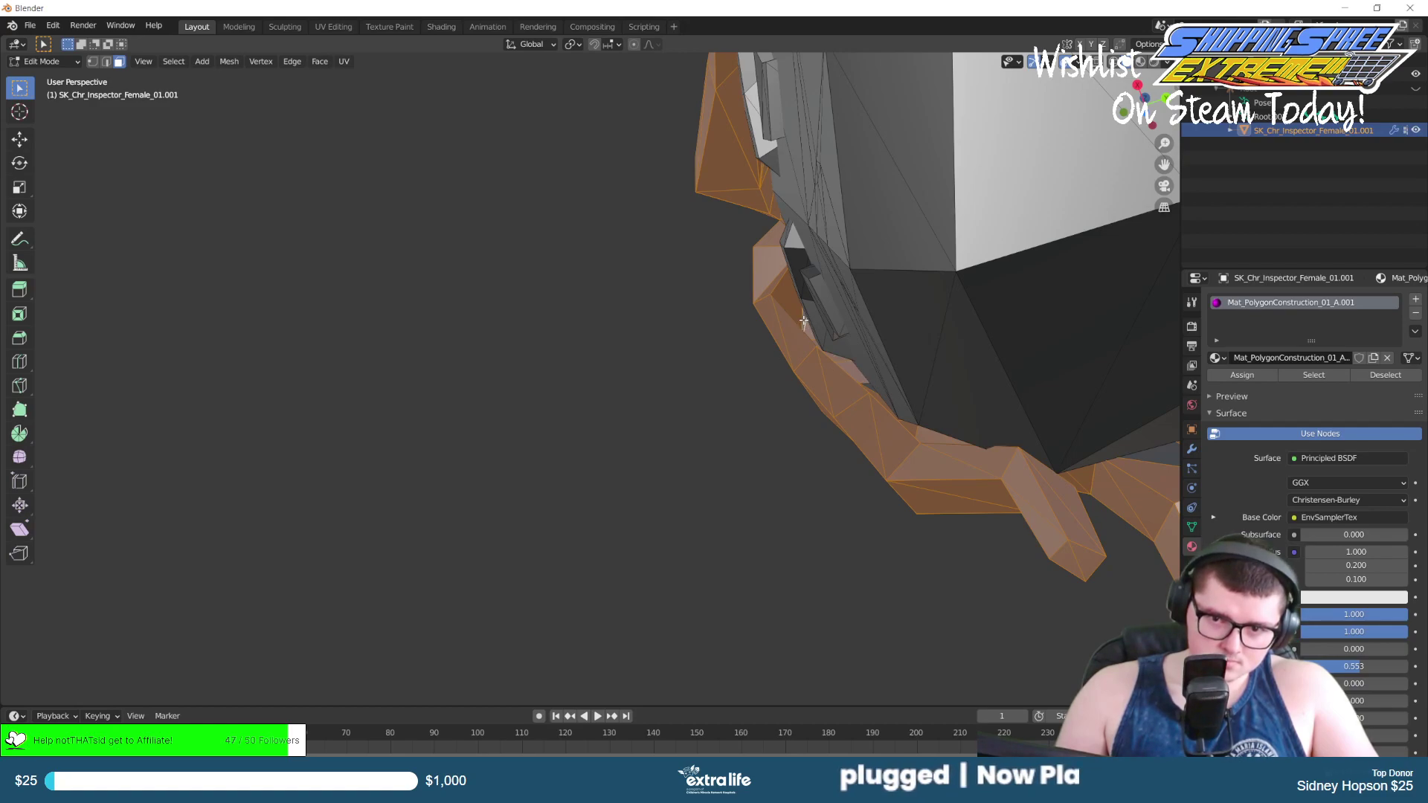
Add the long hair section hanging from the back of the head down towards the shoulder to the selection.
middle_click_drag(806, 315, 724, 360)
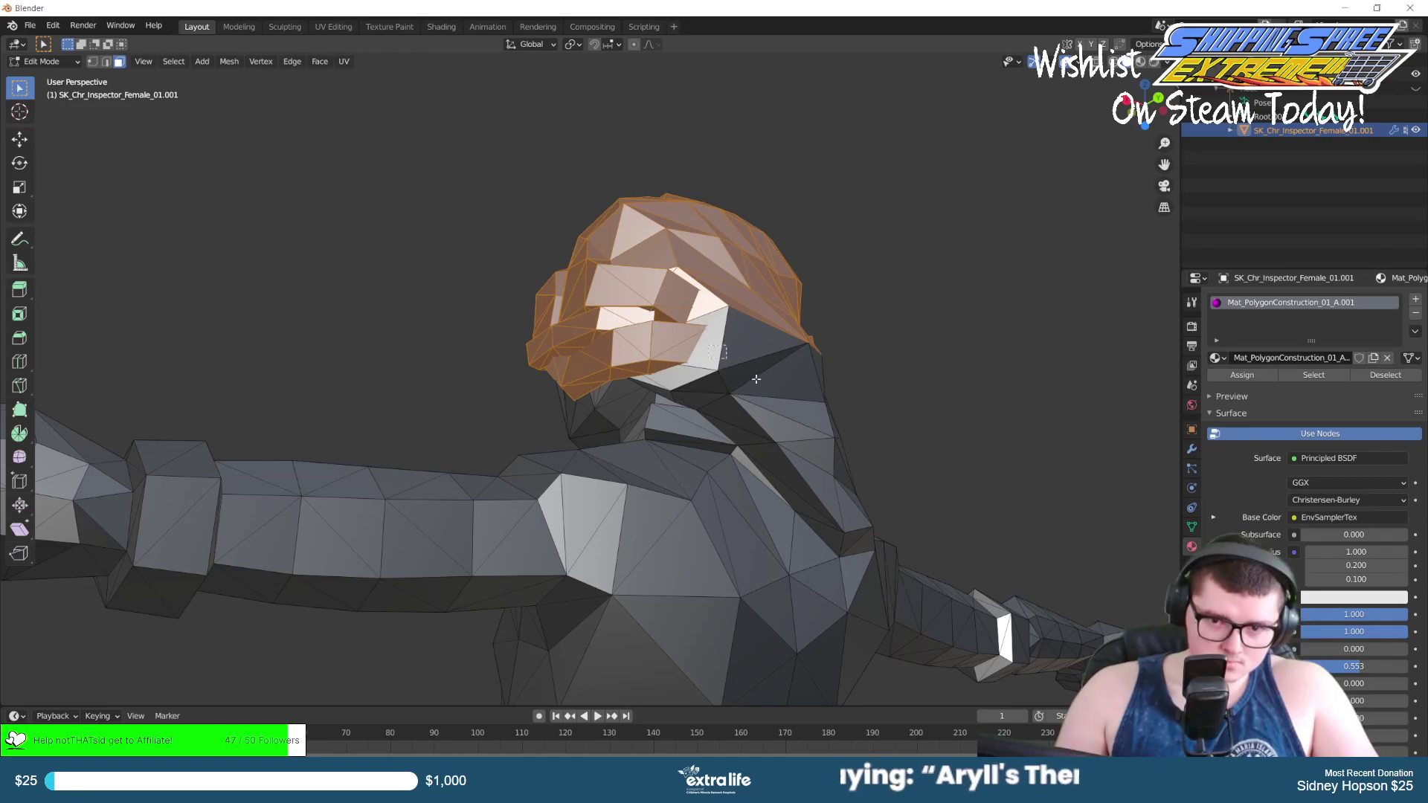
left_click(744, 370, "shift")
left_click(791, 403, "shift")
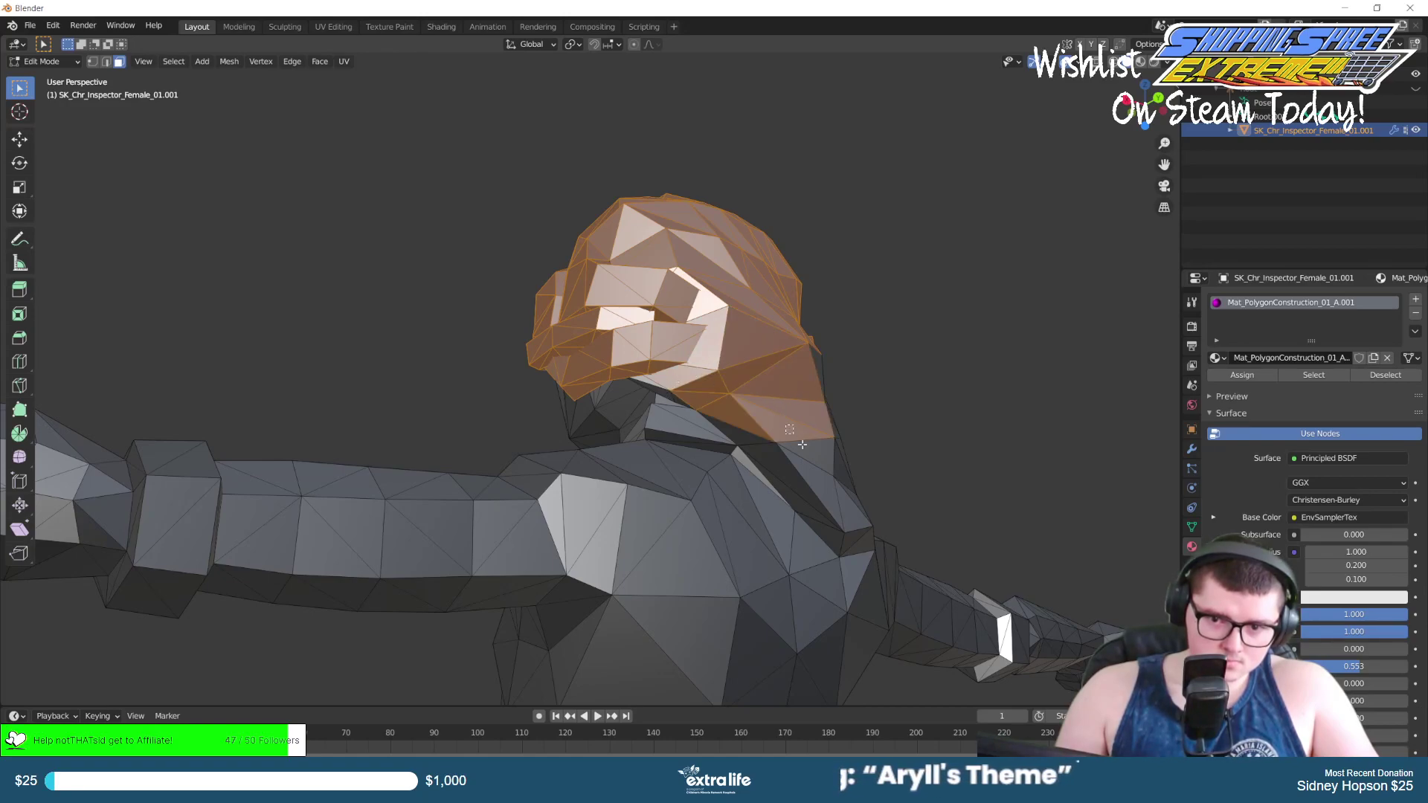
left_click_drag(826, 495, 827, 494, "shift")
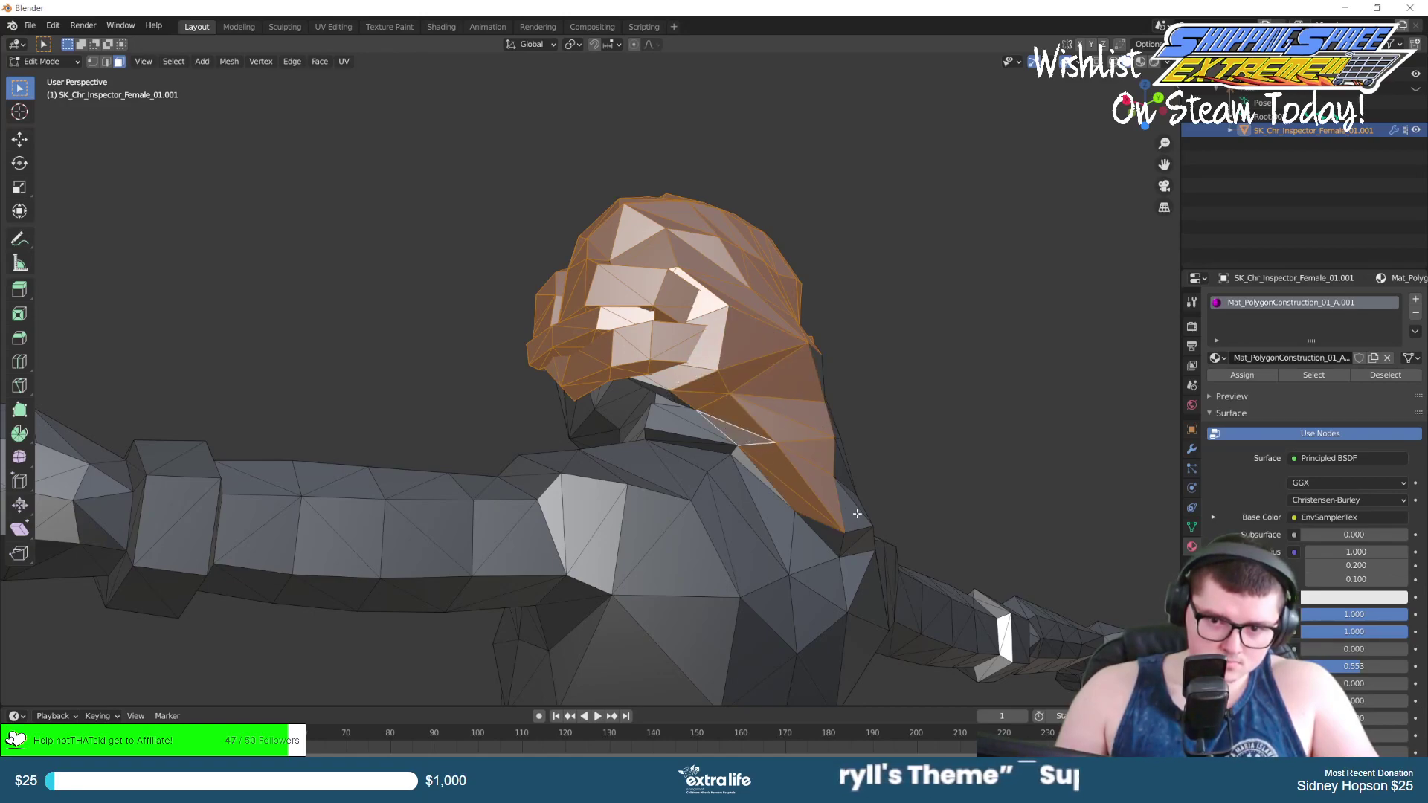
Add the unselected hair faces at the back and side of the neck to the hair selection.
middle_click_drag(861, 540, 711, 502)
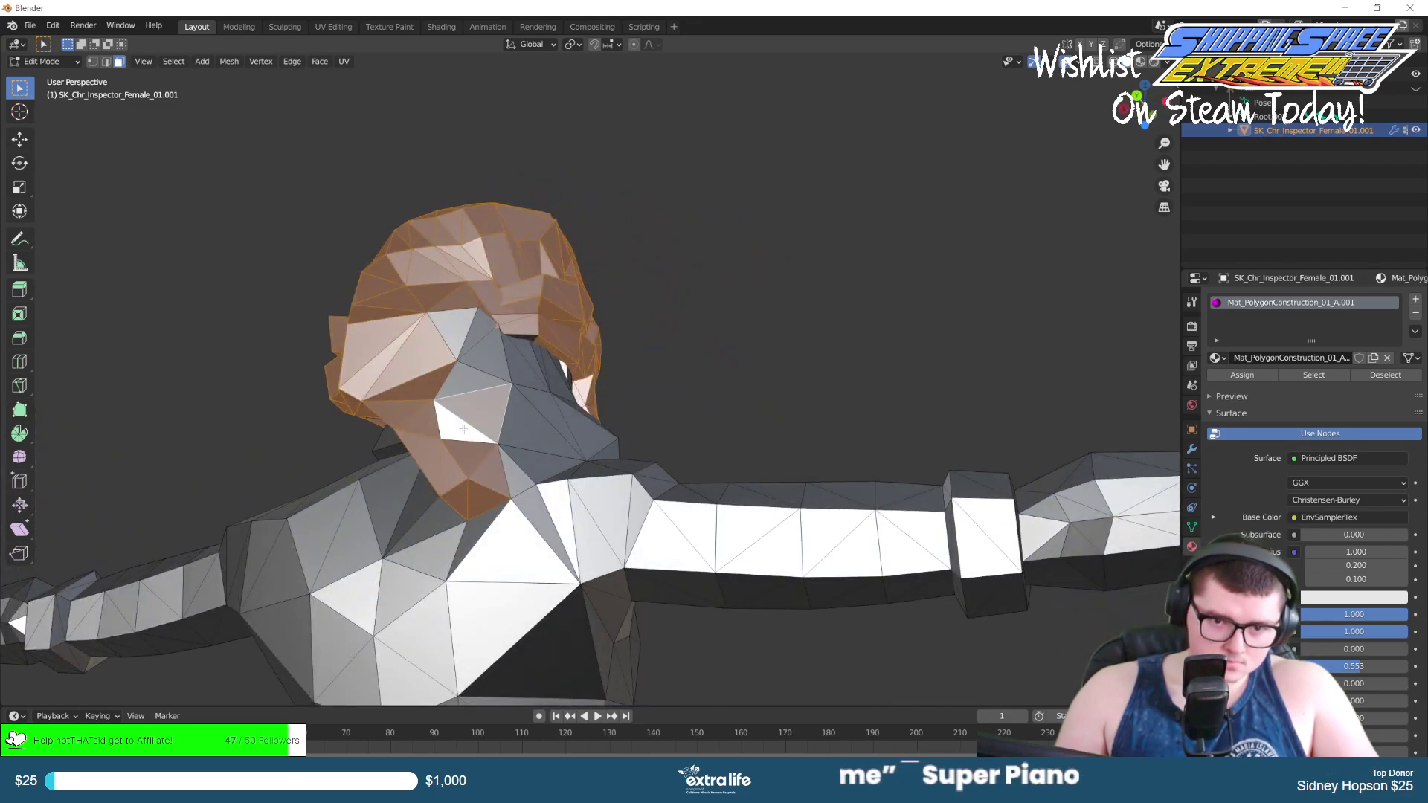
middle_click_drag(493, 387, 440, 529)
scroll(440, 530, "up", 5)
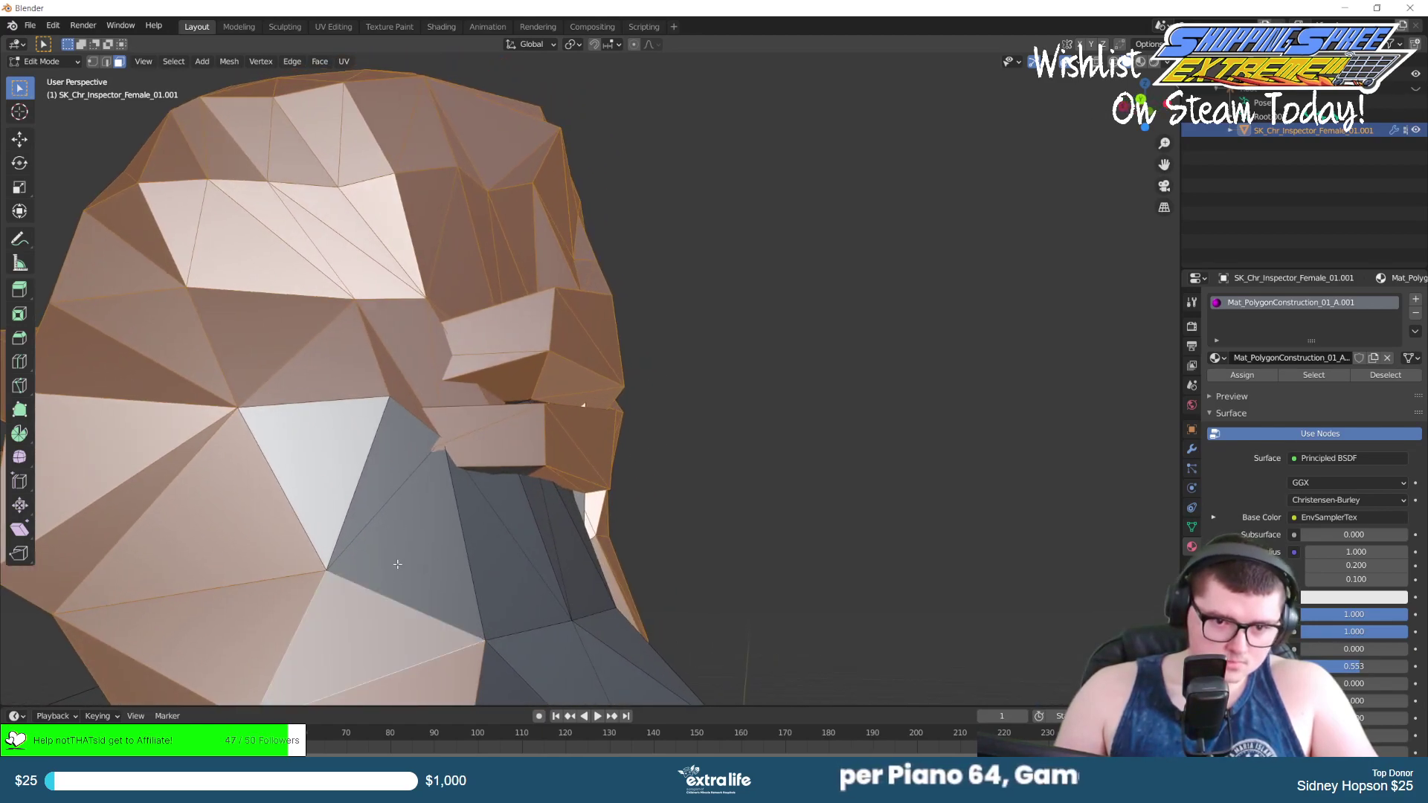
middle_click_drag(377, 460, 395, 215)
left_click(365, 204, "shift")
left_click(350, 238, "shift")
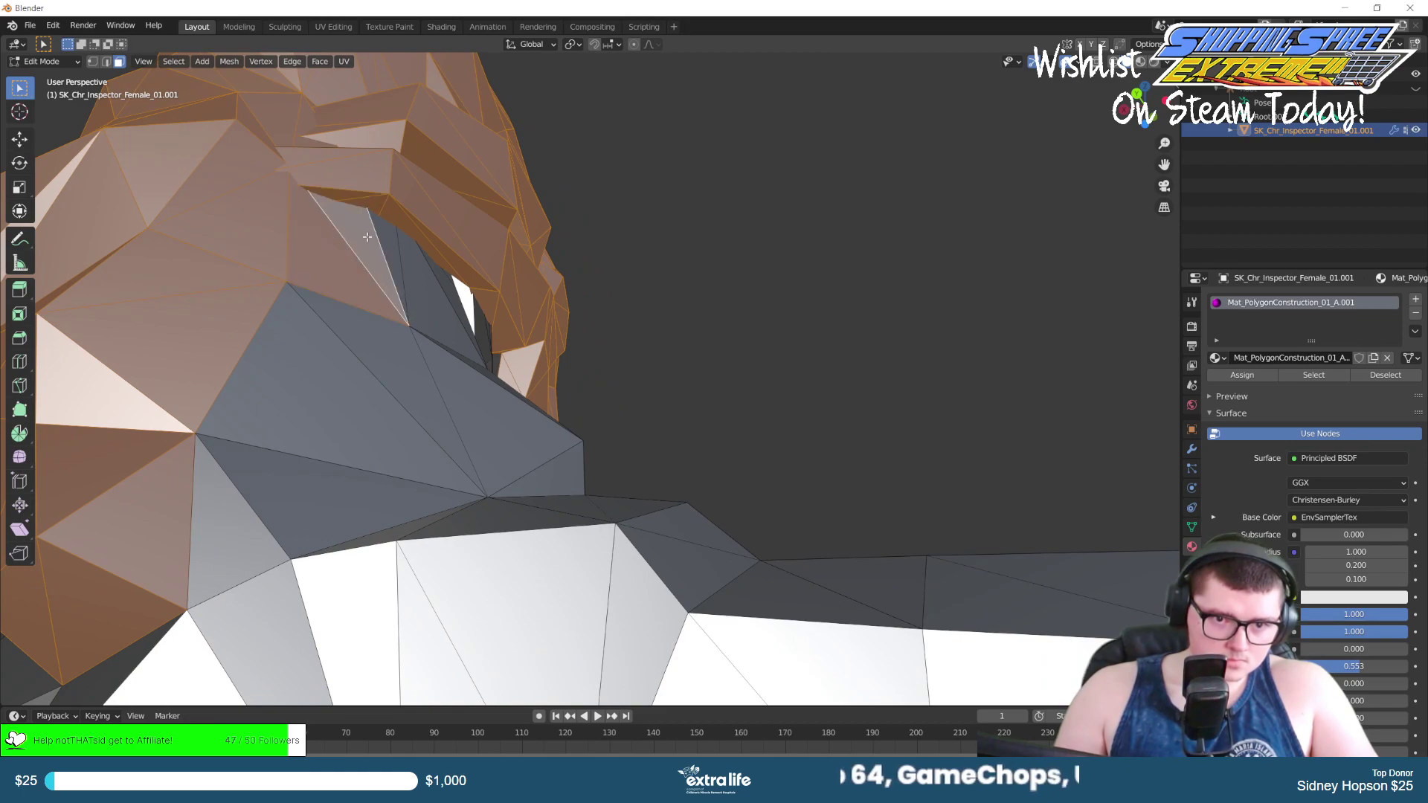
left_click(416, 297, "shift")
left_click(455, 305, "shift")
left_click(412, 368, "shift")
left_click(320, 401, "shift")
left_click(327, 498, "shift")
left_click(223, 532, "shift")
Add the faces of the short lower lock beside the neck, under the long side strands, to the hair selection.
middle_click_drag(338, 463, 317, 550)
scroll(461, 589, "up", 3)
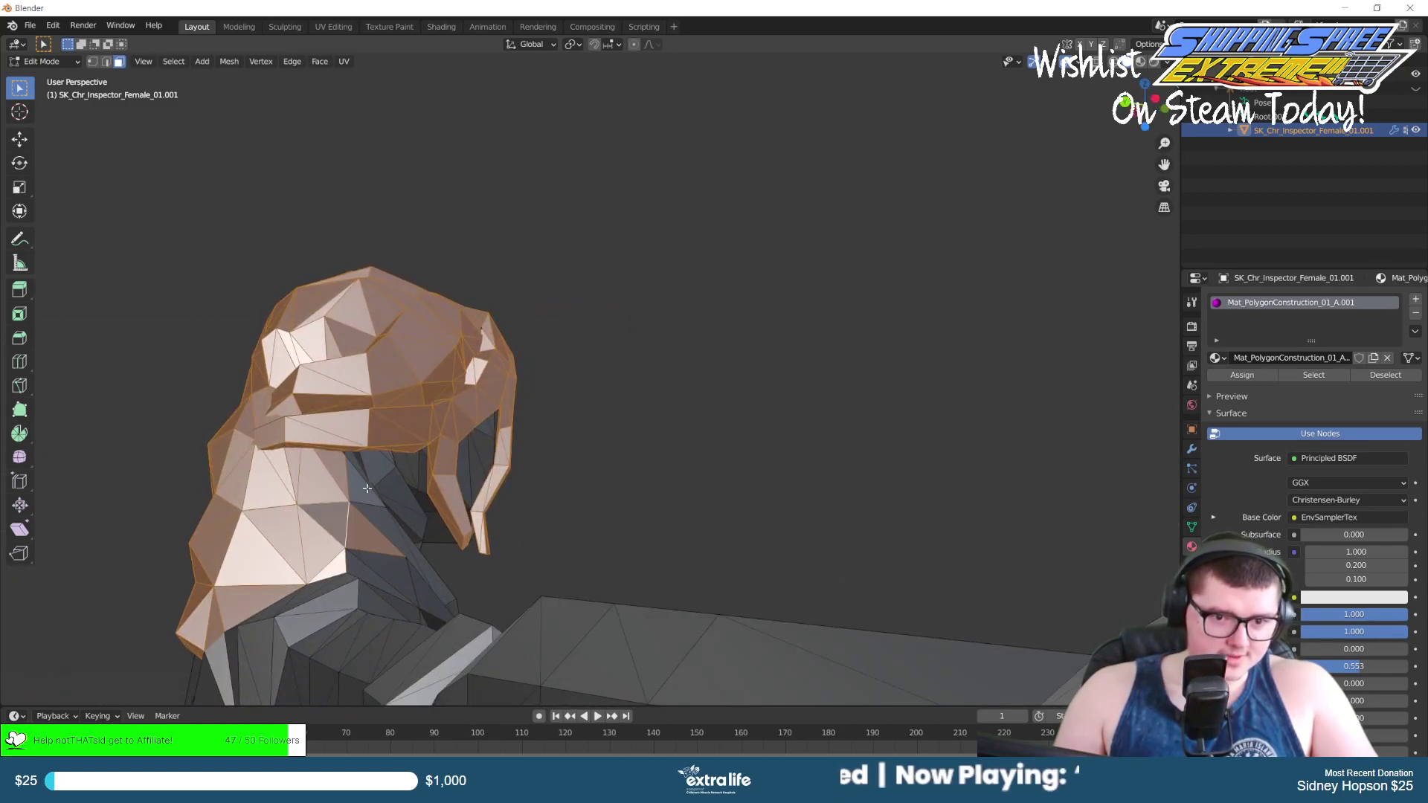
middle_click_drag(381, 486, 469, 606)
middle_click_drag(401, 525, 550, 602)
middle_click_drag(446, 582, 532, 548)
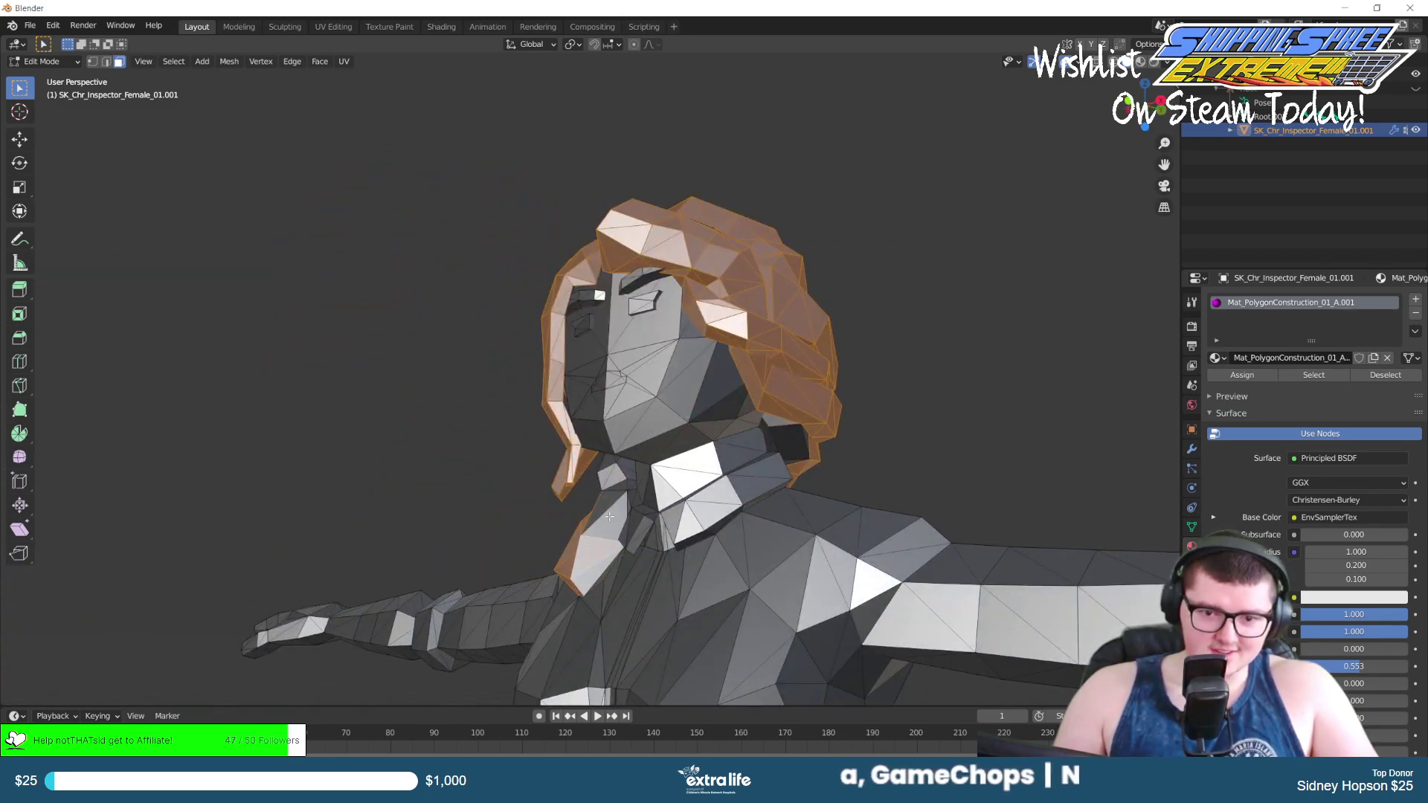
middle_click_drag(588, 538, 557, 514)
scroll(524, 491, "up", 4)
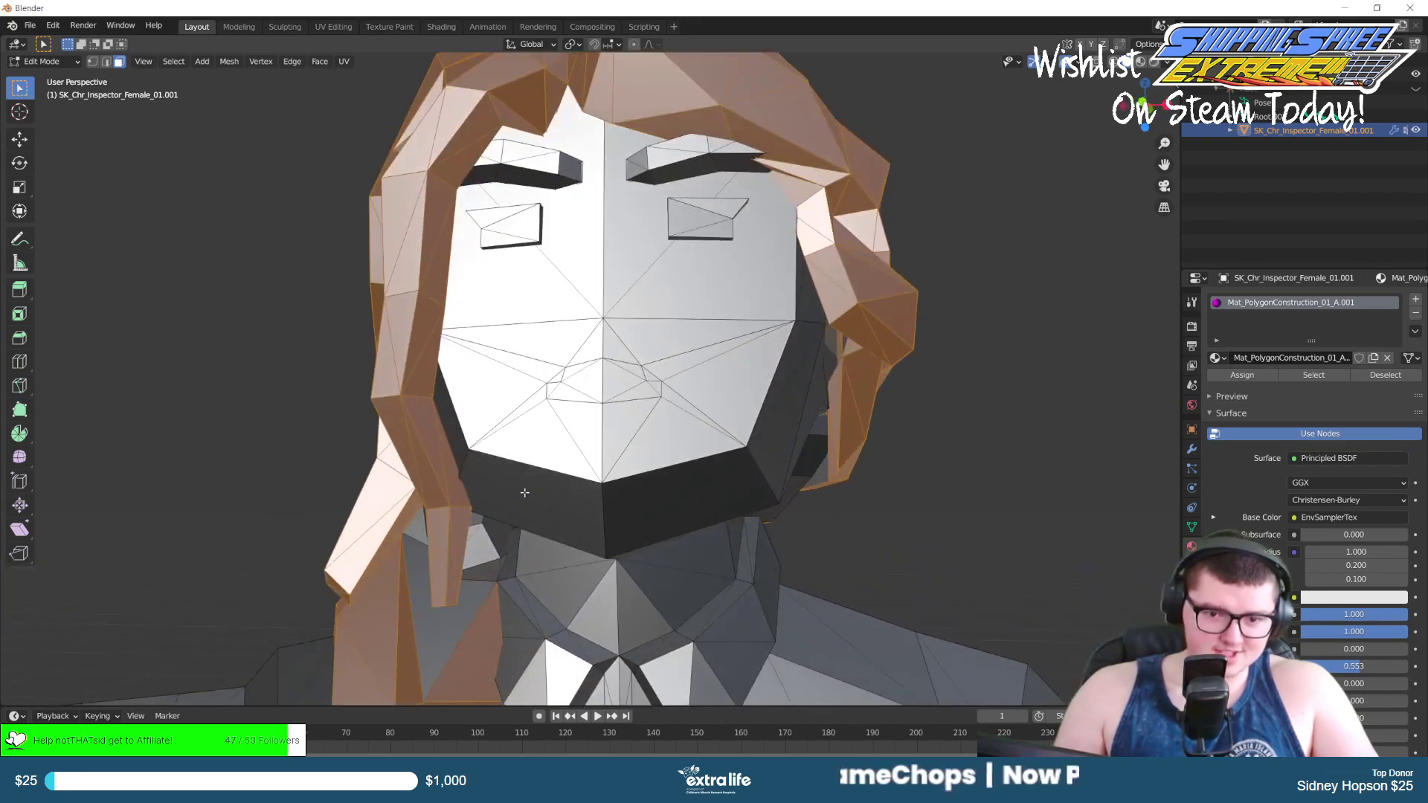
middle_click_drag(450, 606, 483, 557)
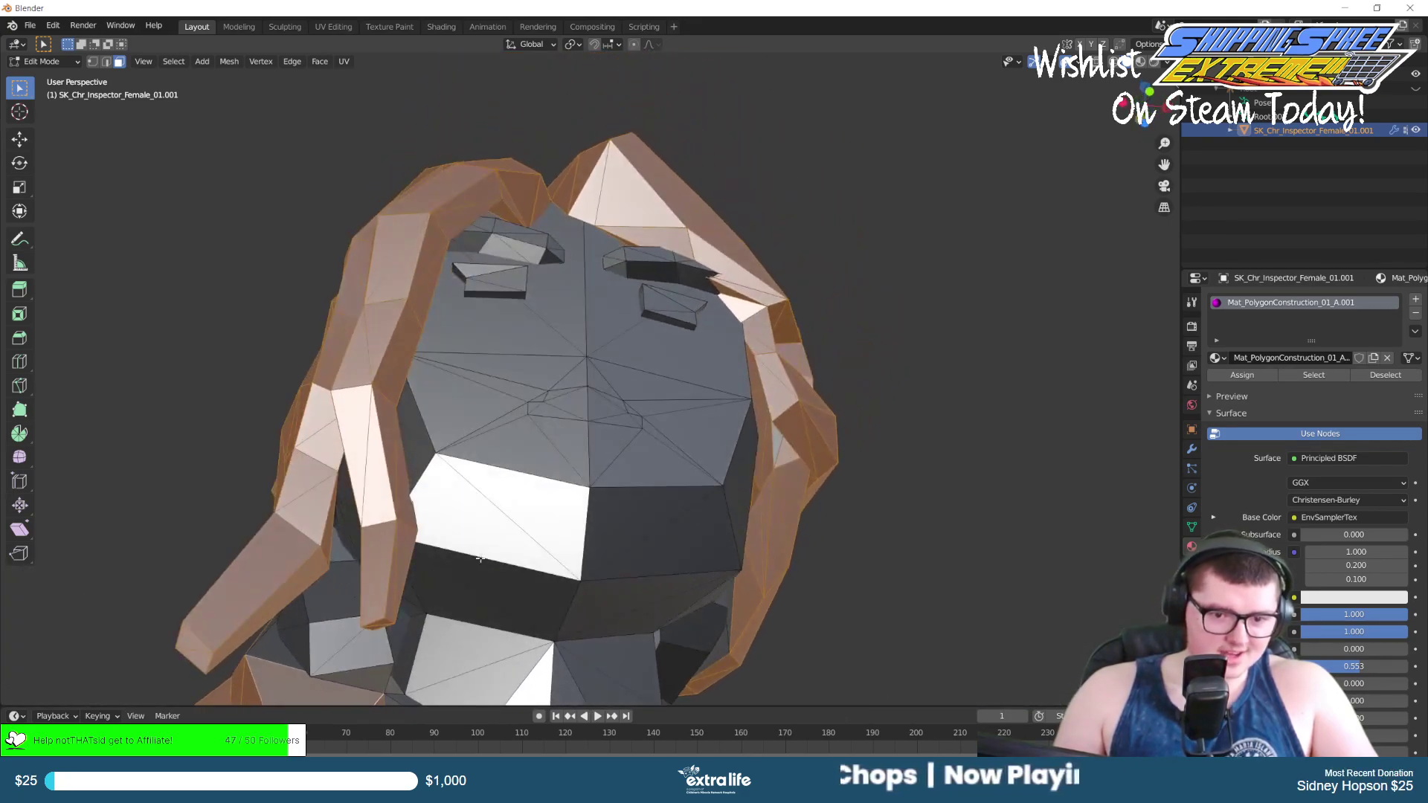
left_click(364, 670, "shift")
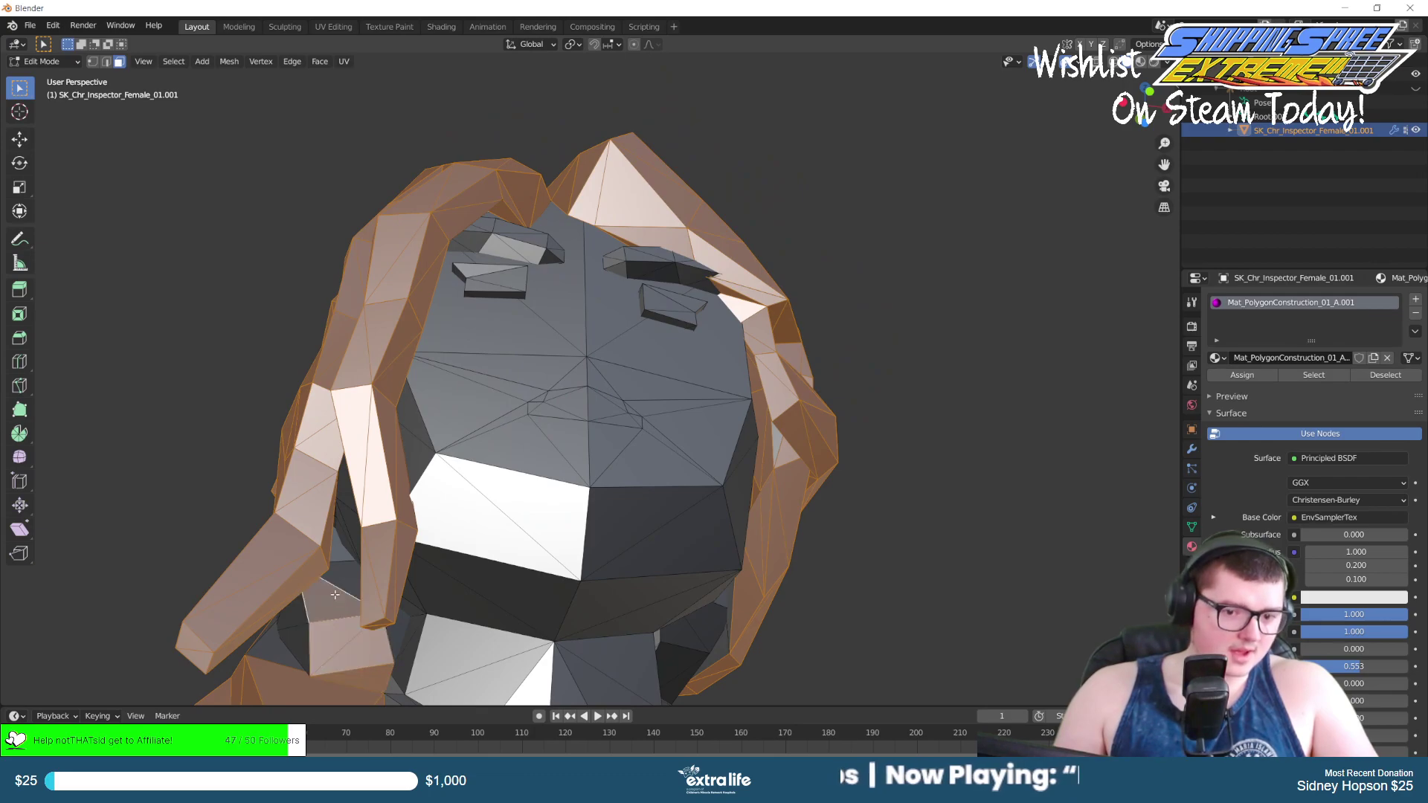
middle_click_drag(282, 643, 597, 689)
scroll(408, 659, "up", 5)
left_click(361, 431, "shift")
left_click(301, 429, "shift")
left_click(244, 381, "shift")
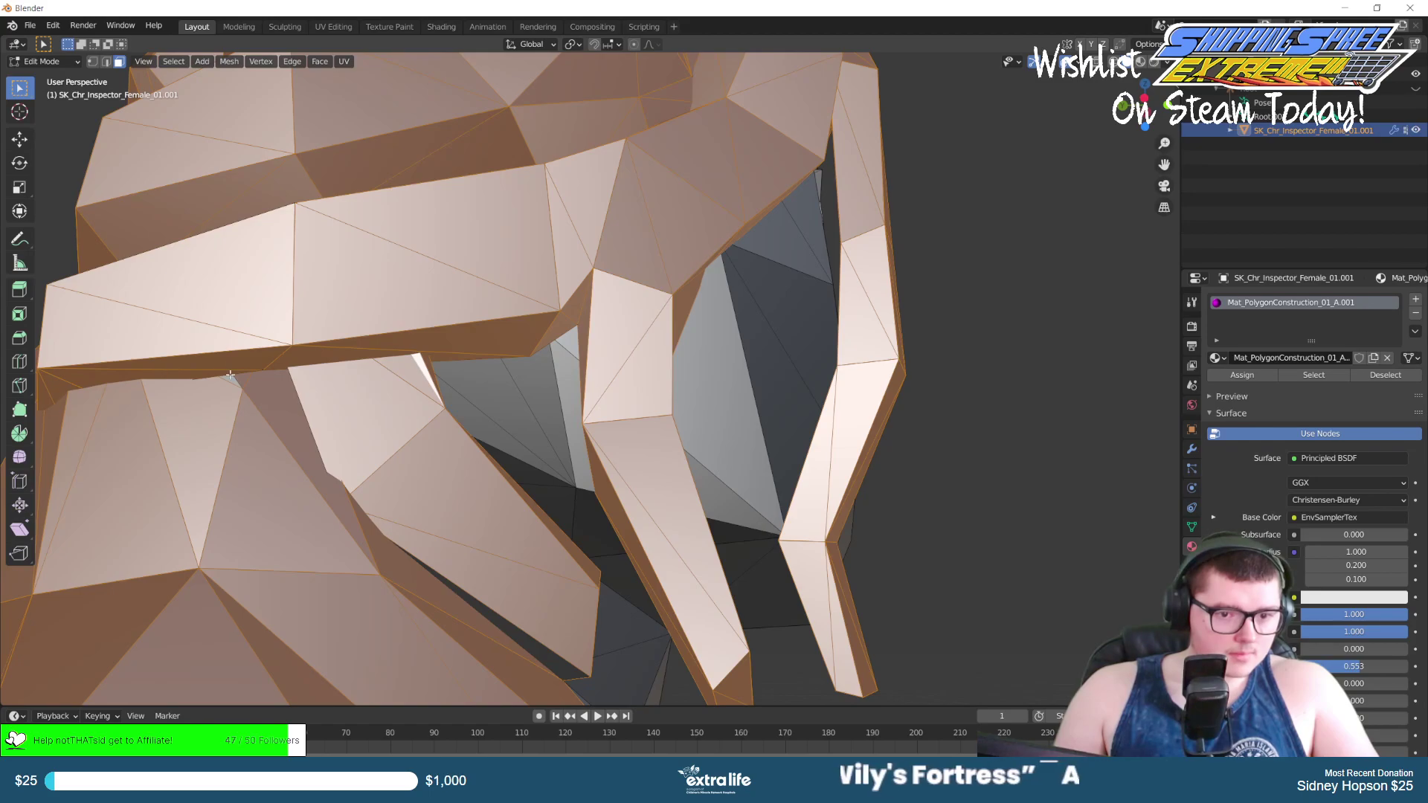
Add the hair faces hidden in the gap between the two thick horizontal strands around the head to the selection.
middle_click_drag(314, 394, 381, 485)
scroll(380, 485, "up", 4)
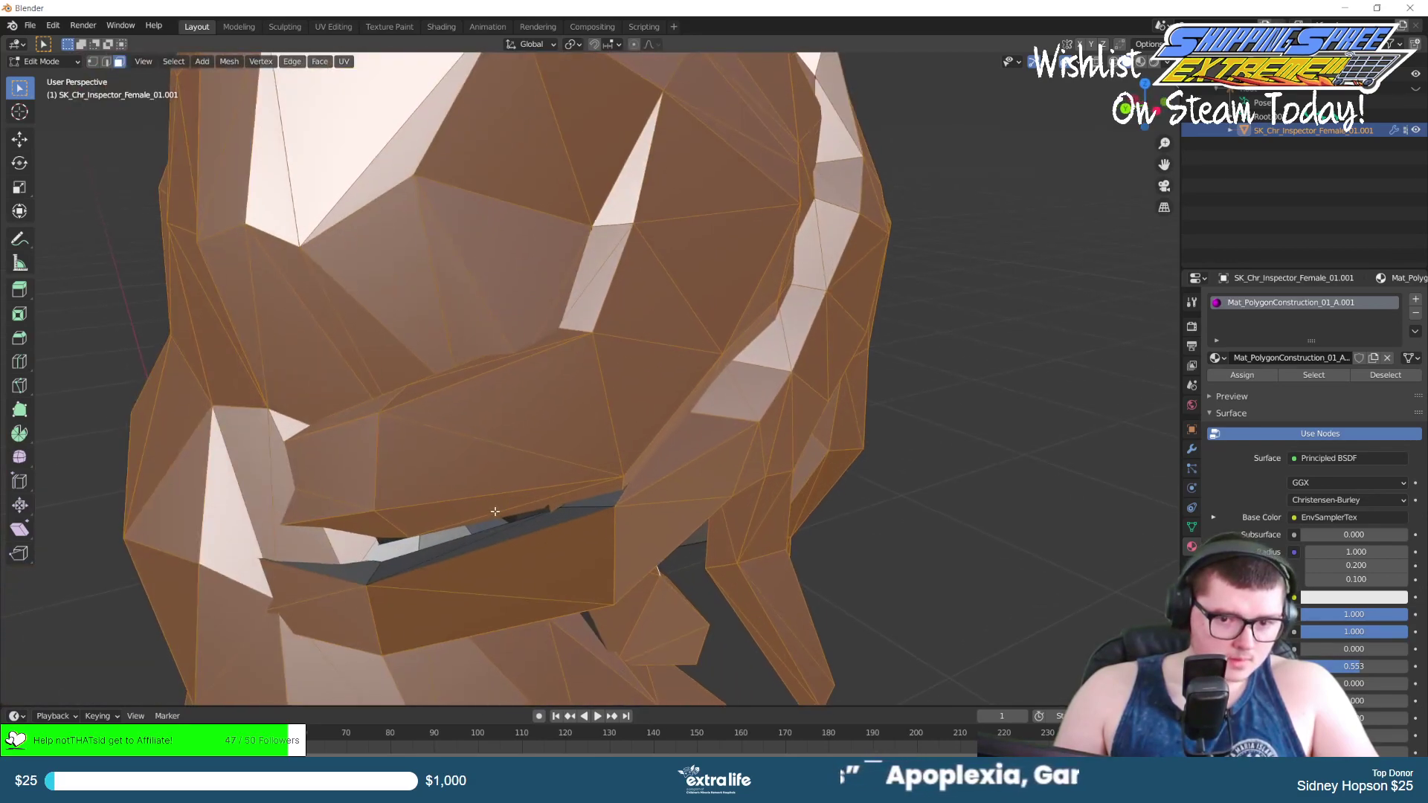
left_click(455, 554)
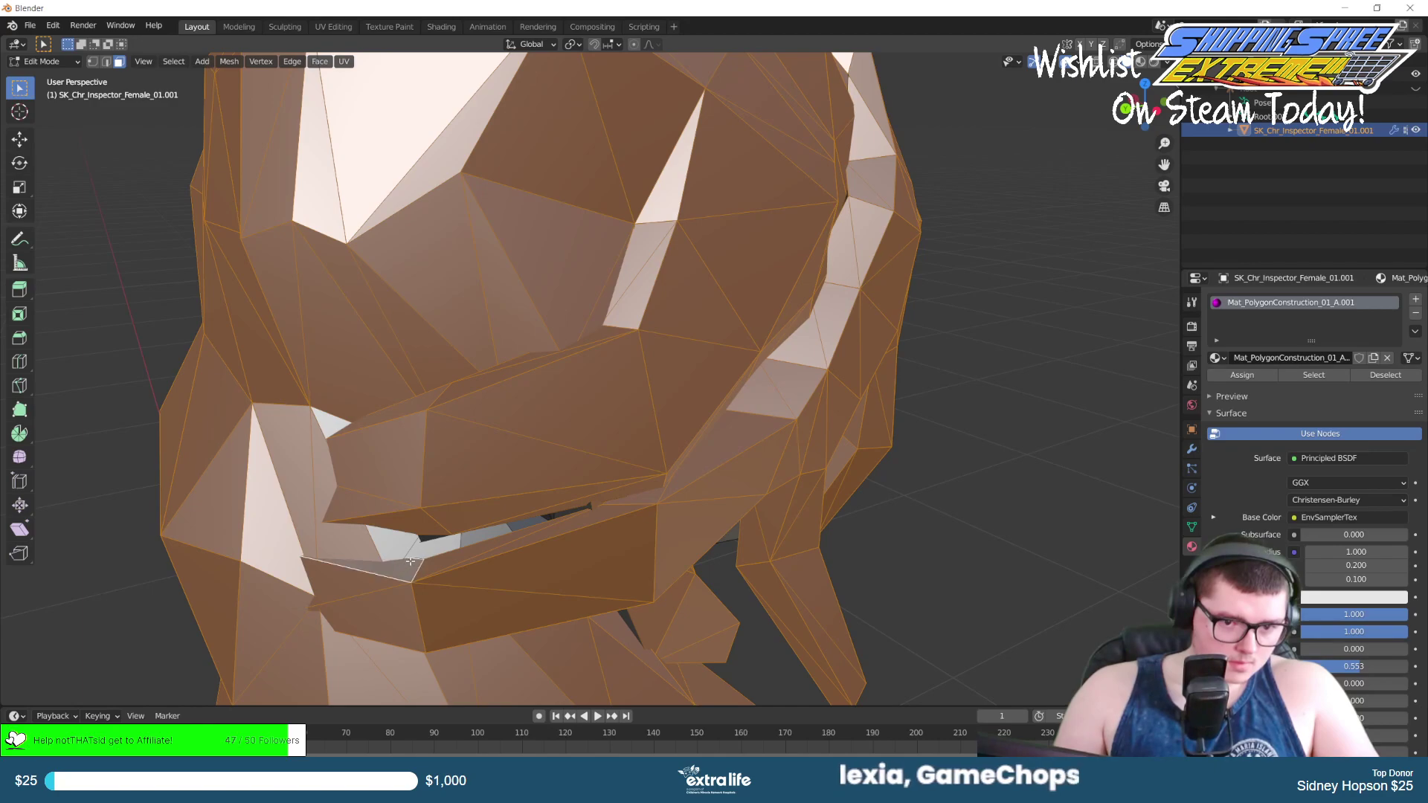
middle_click_drag(526, 526, 512, 500)
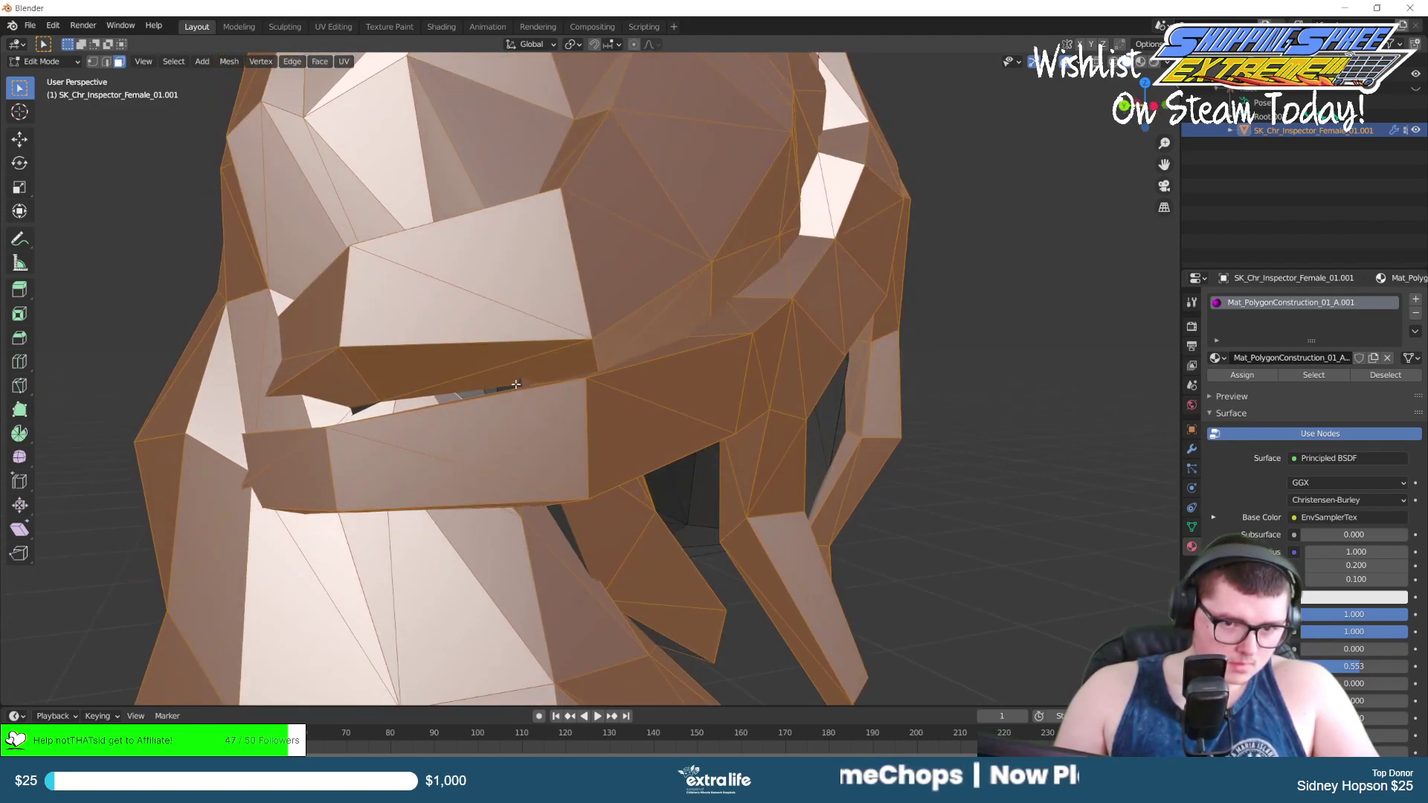
middle_click_drag(530, 414, 565, 449)
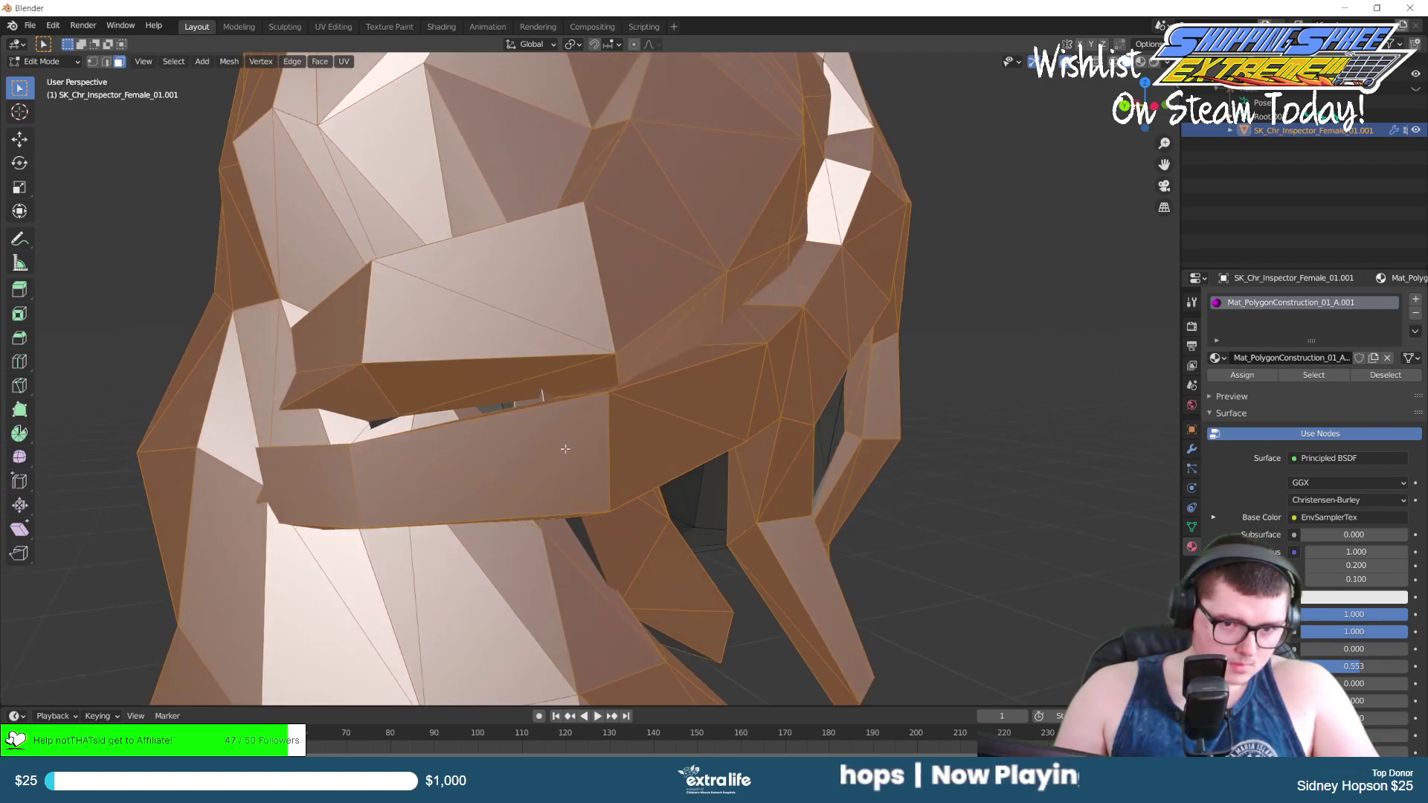
middle_click_drag(506, 406, 585, 495)
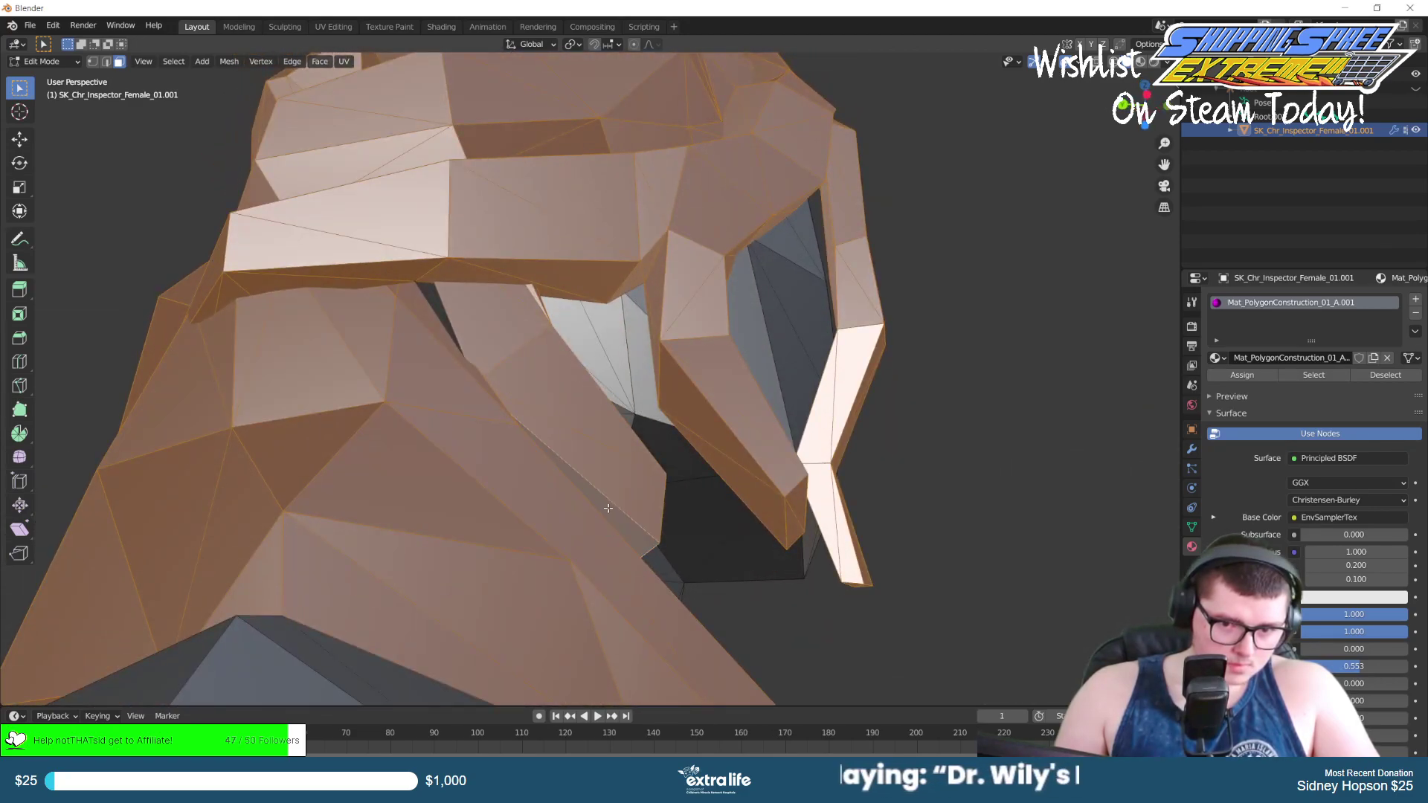
Add the remaining hair faces behind the neck on the opposite side of the head to the selection.
middle_click_drag(450, 318, 471, 580)
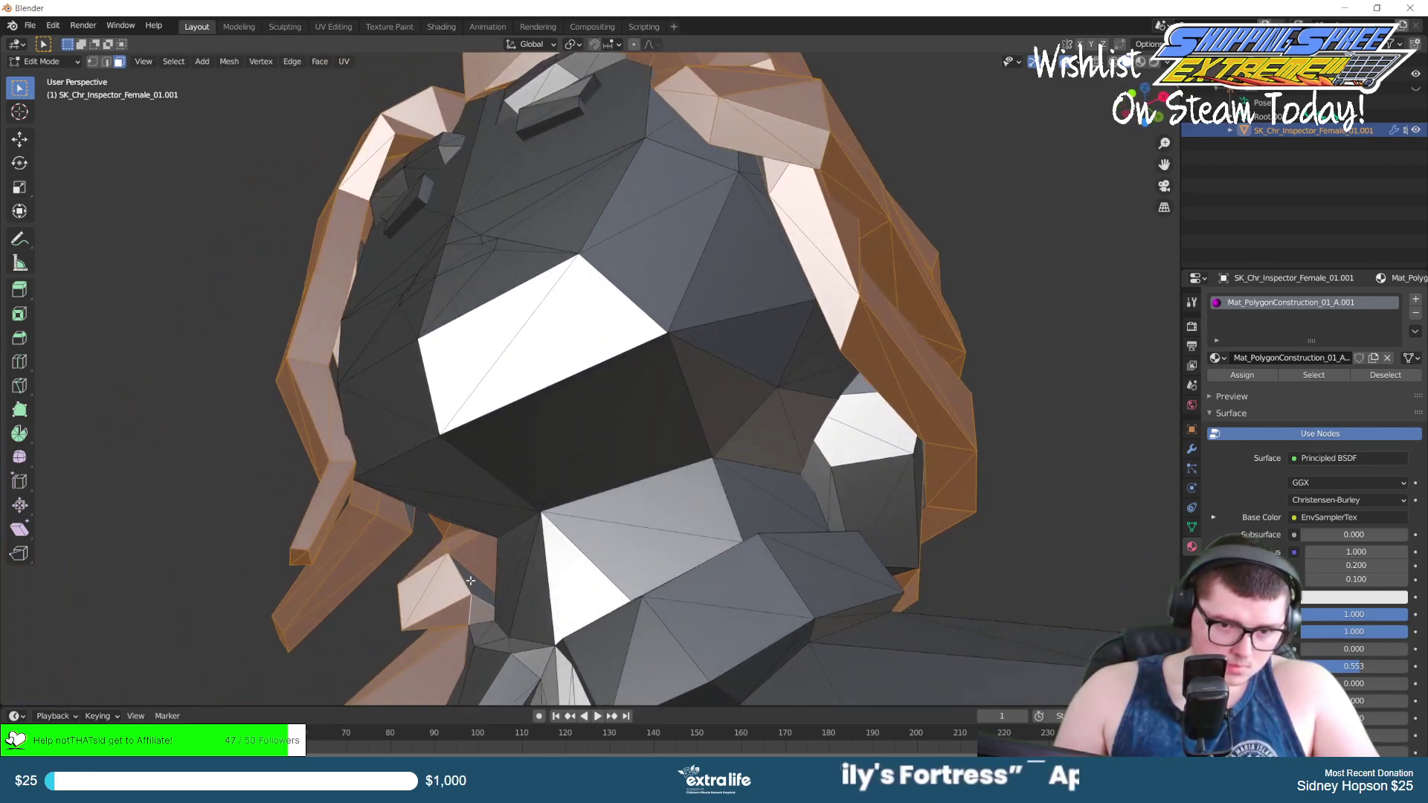
middle_click_drag(409, 512, 914, 495)
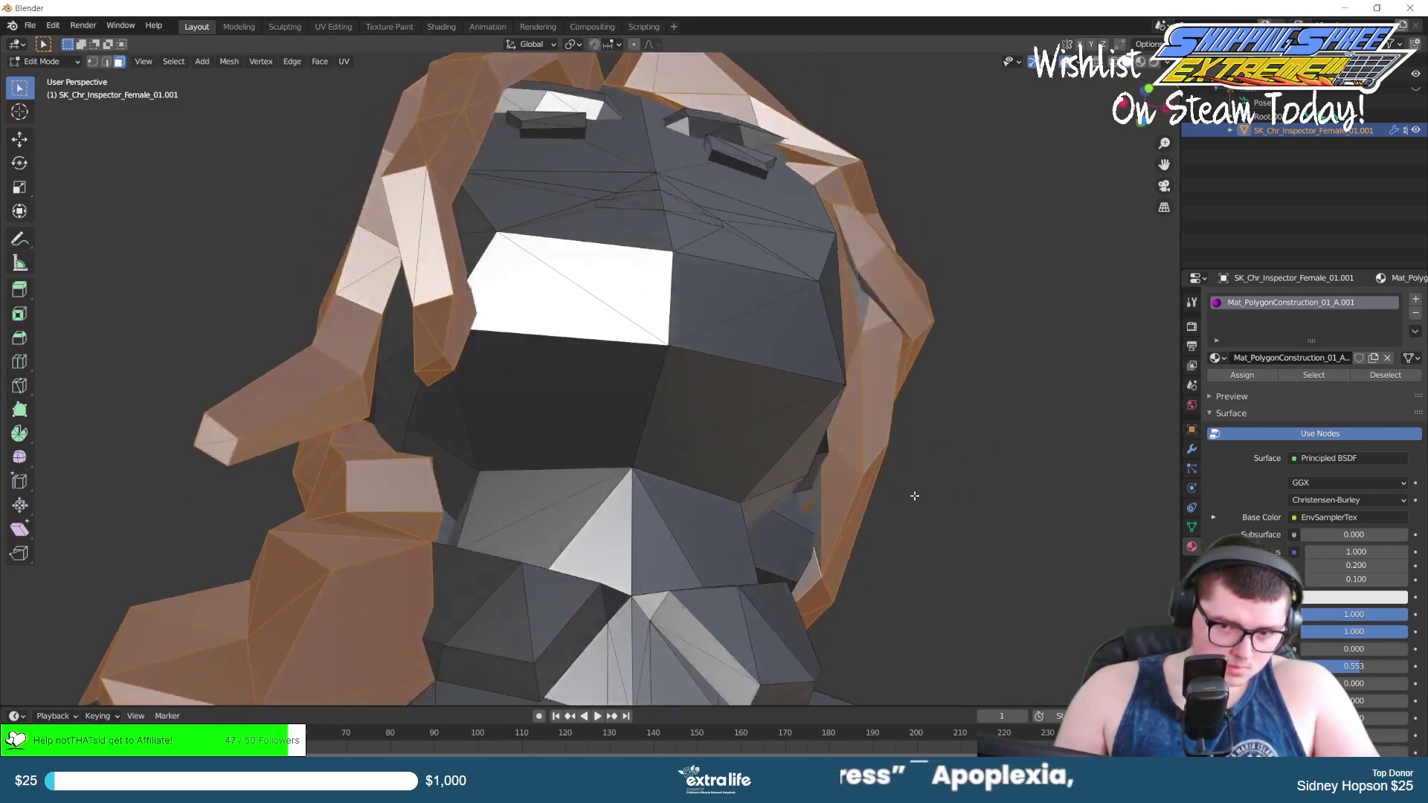
middle_click_drag(829, 504, 855, 482)
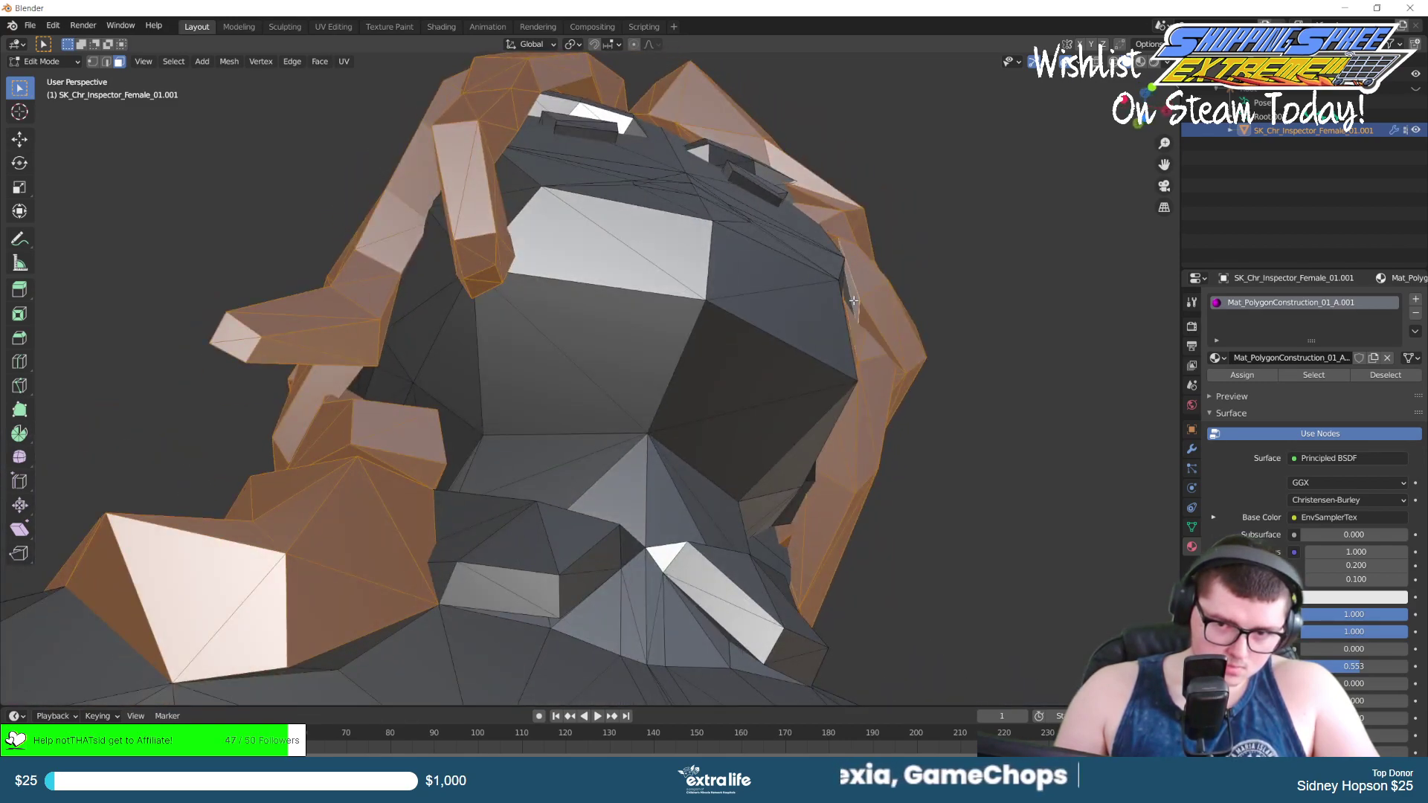
middle_click_drag(848, 298, 652, 402)
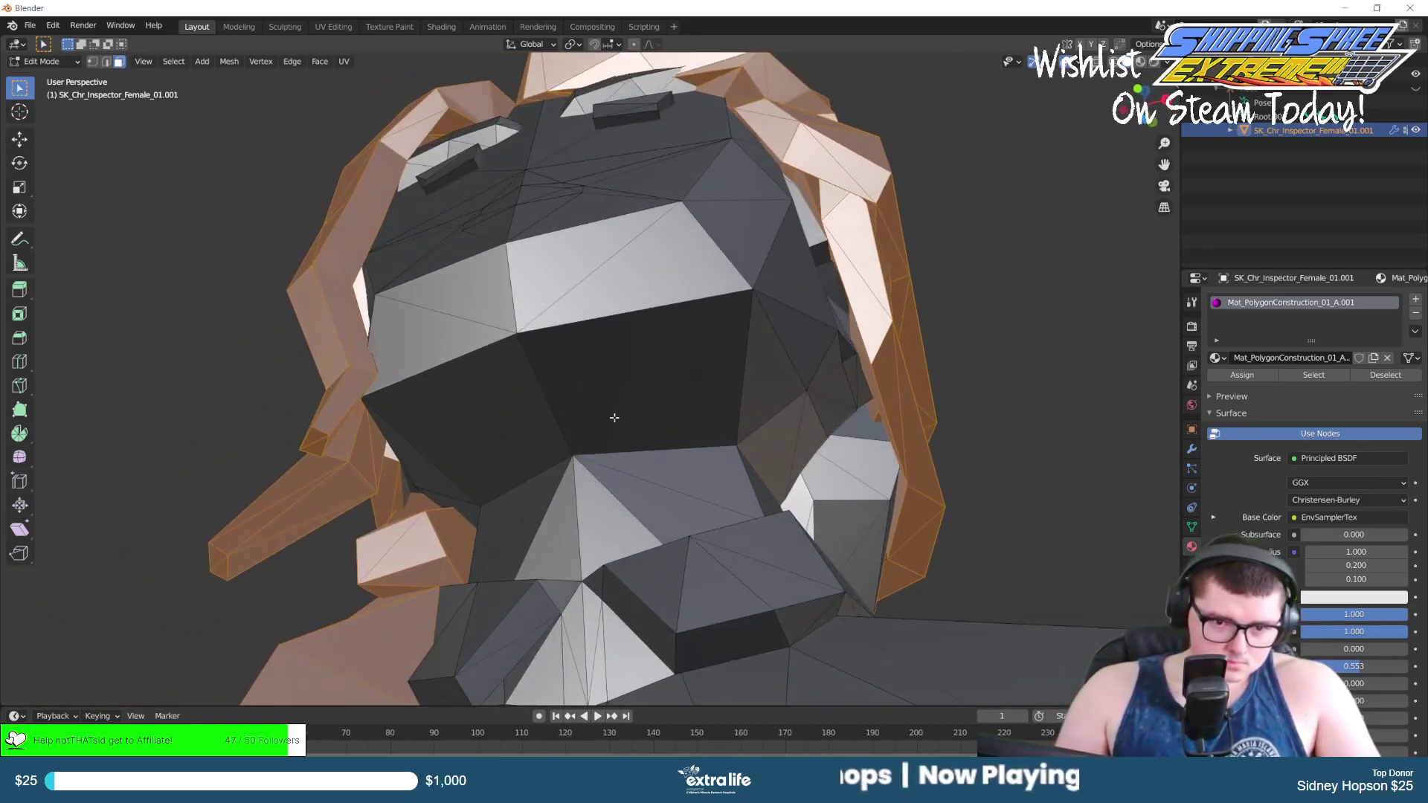
middle_click_drag(841, 514, 795, 540)
left_click(865, 402, "shift")
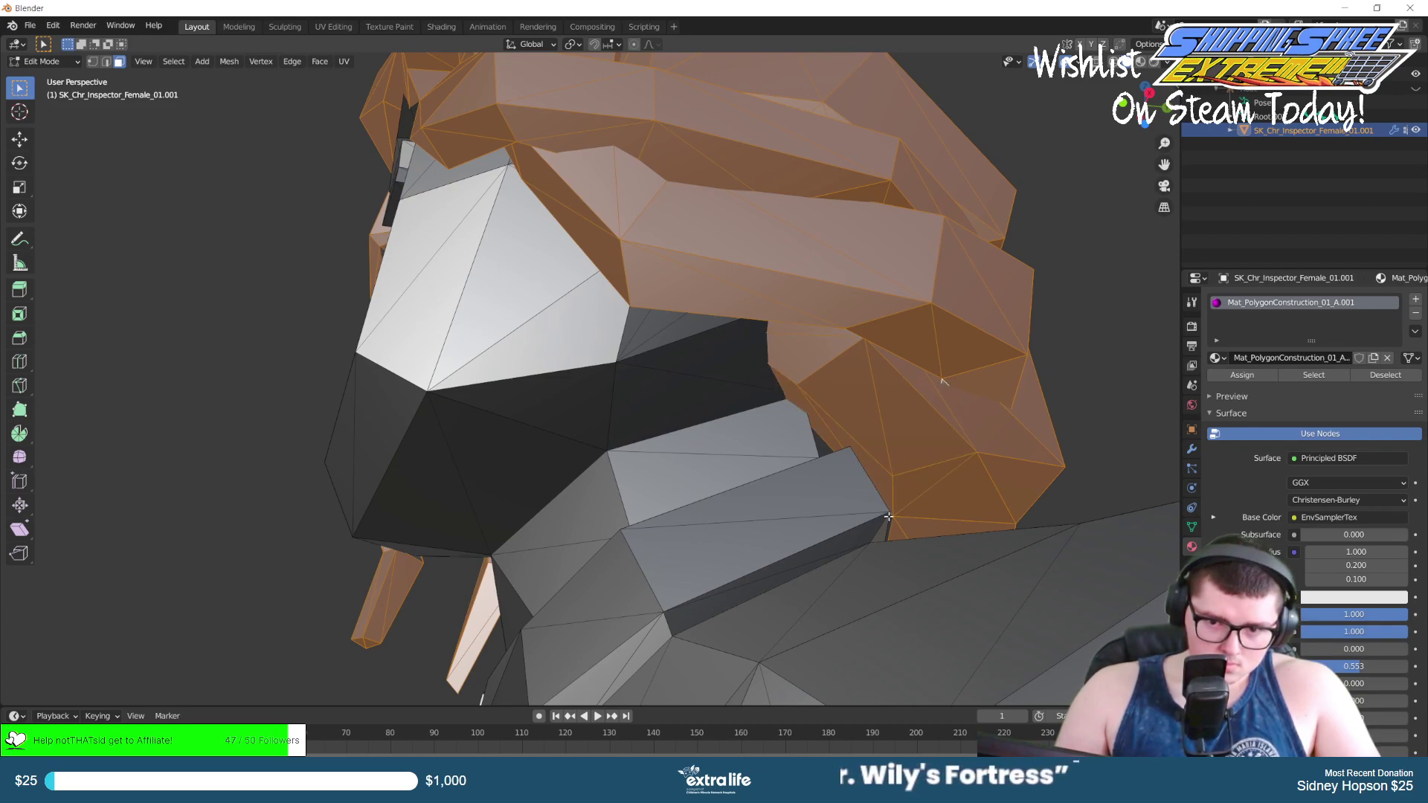
Examine the hair selection from all around the head and neck for missed faces.
middle_click_drag(942, 492, 877, 628)
mouse_move(935, 587)
middle_mouse_down()
mouse_move(819, 535)
mouse_move(661, 543)
mouse_move(755, 595)
mouse_move(485, 542)
mouse_move(515, 572)
mouse_move(715, 487)
mouse_move(595, 506)
mouse_move(566, 537)
middle_mouse_up()
scroll(491, 545, "down", 3)
scroll(580, 509, "up", 5)
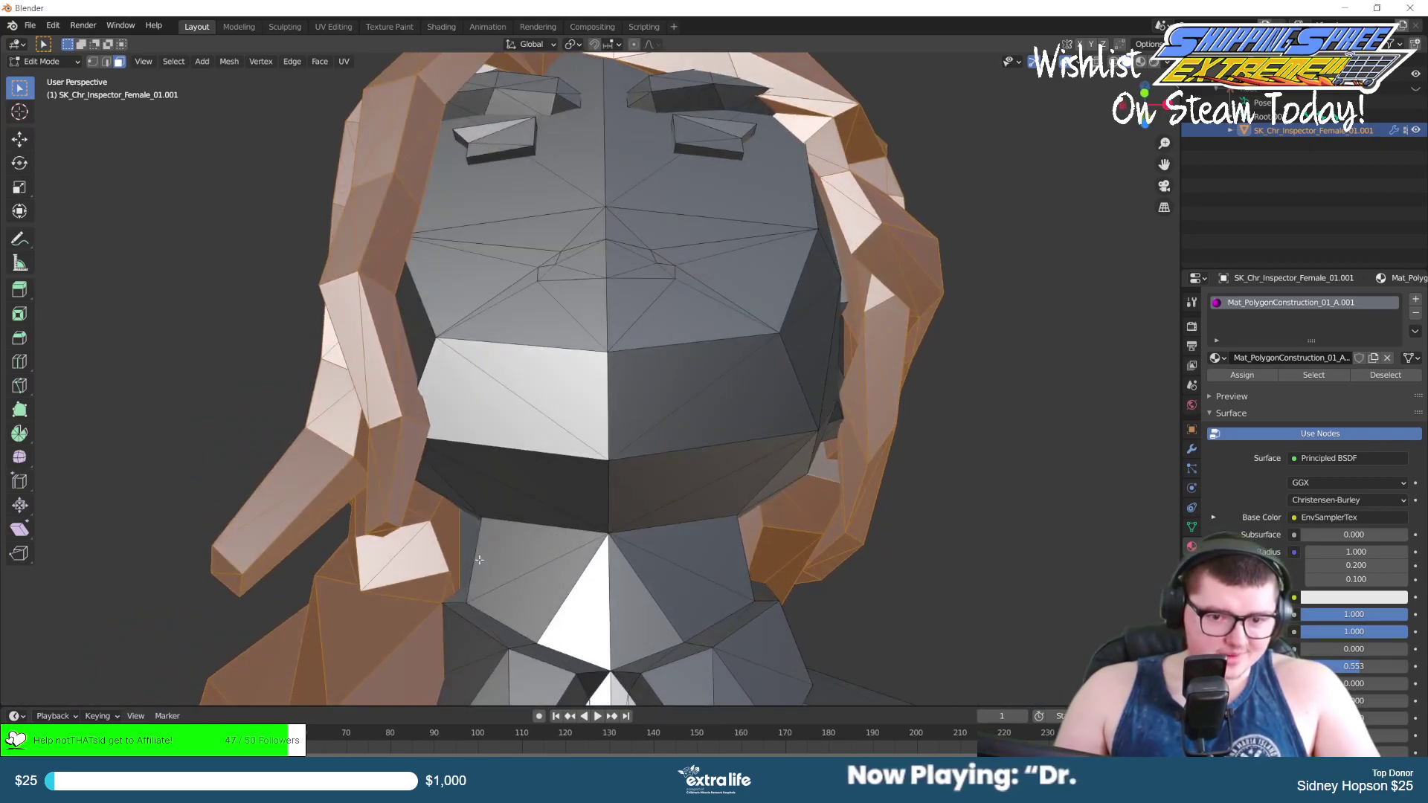
middle_click_drag(465, 540, 943, 487)
scroll(521, 579, "down", 4)
scroll(579, 617, "up", 5)
scroll(457, 548, "down", 6)
scroll(672, 414, "up", 6)
mouse_move(672, 414)
middle_mouse_down()
mouse_move(624, 400)
mouse_move(673, 388)
mouse_move(691, 426)
middle_mouse_up()
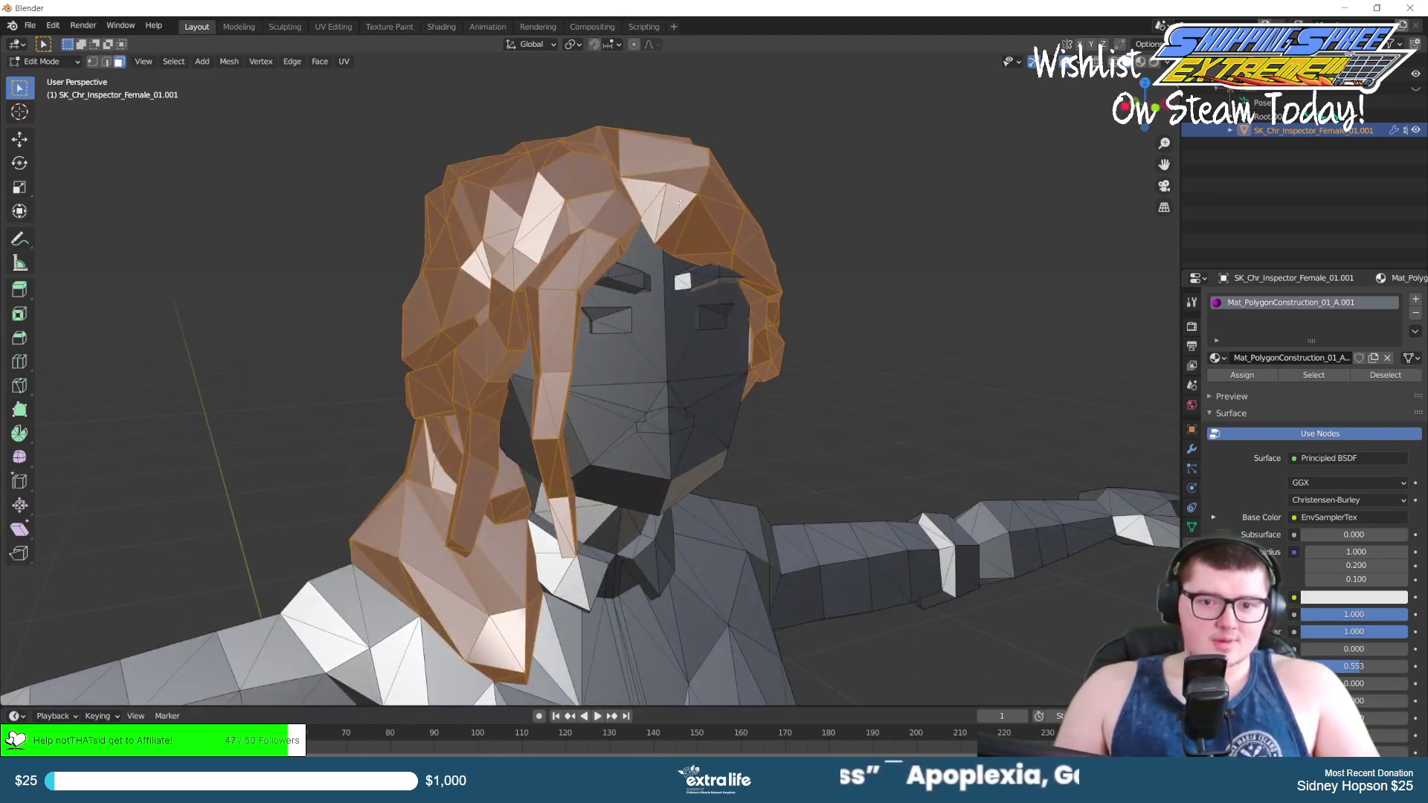
Separate the selected hair faces into their own object and hide that object in Object Mode.
middle_click_drag(677, 353, 625, 361)
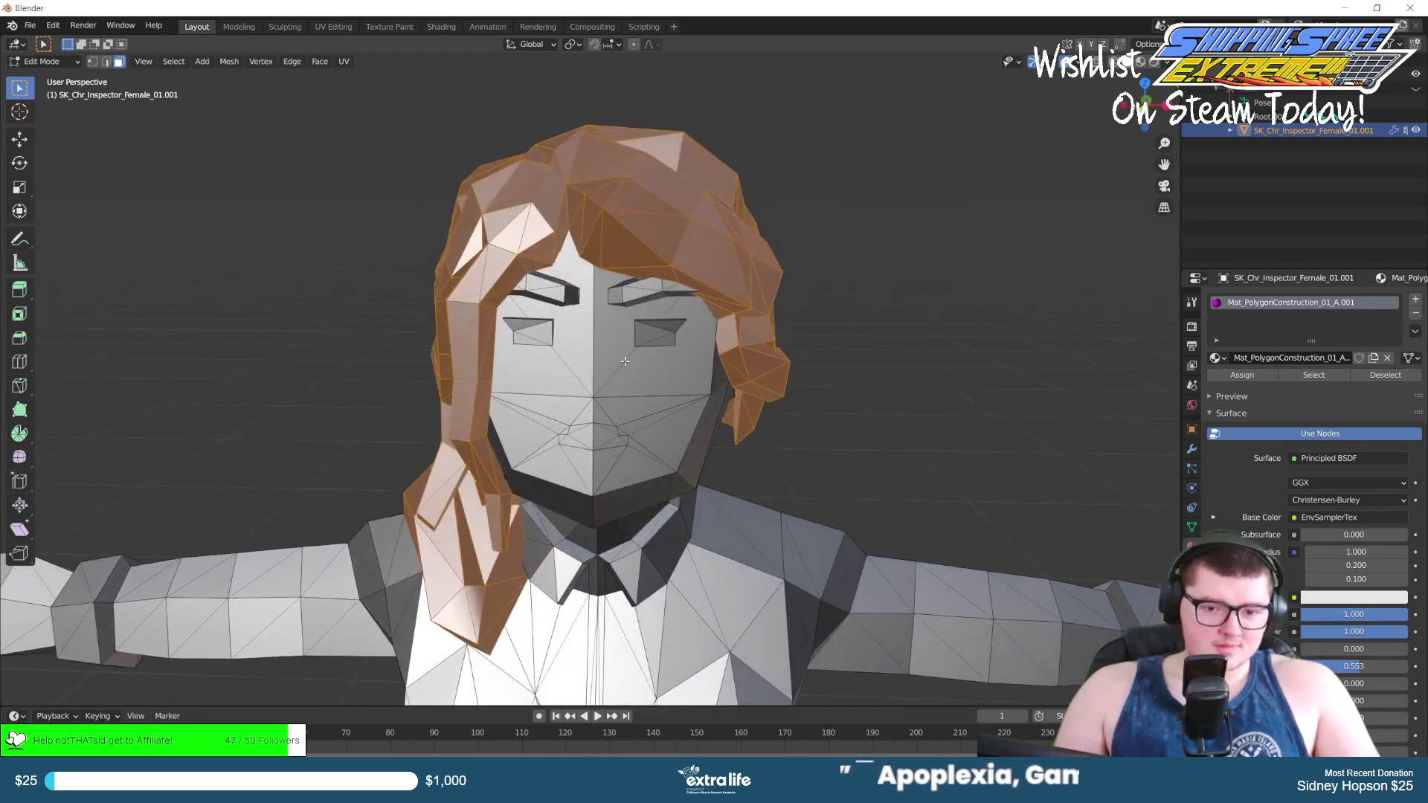
key("p")
left_click(598, 465)
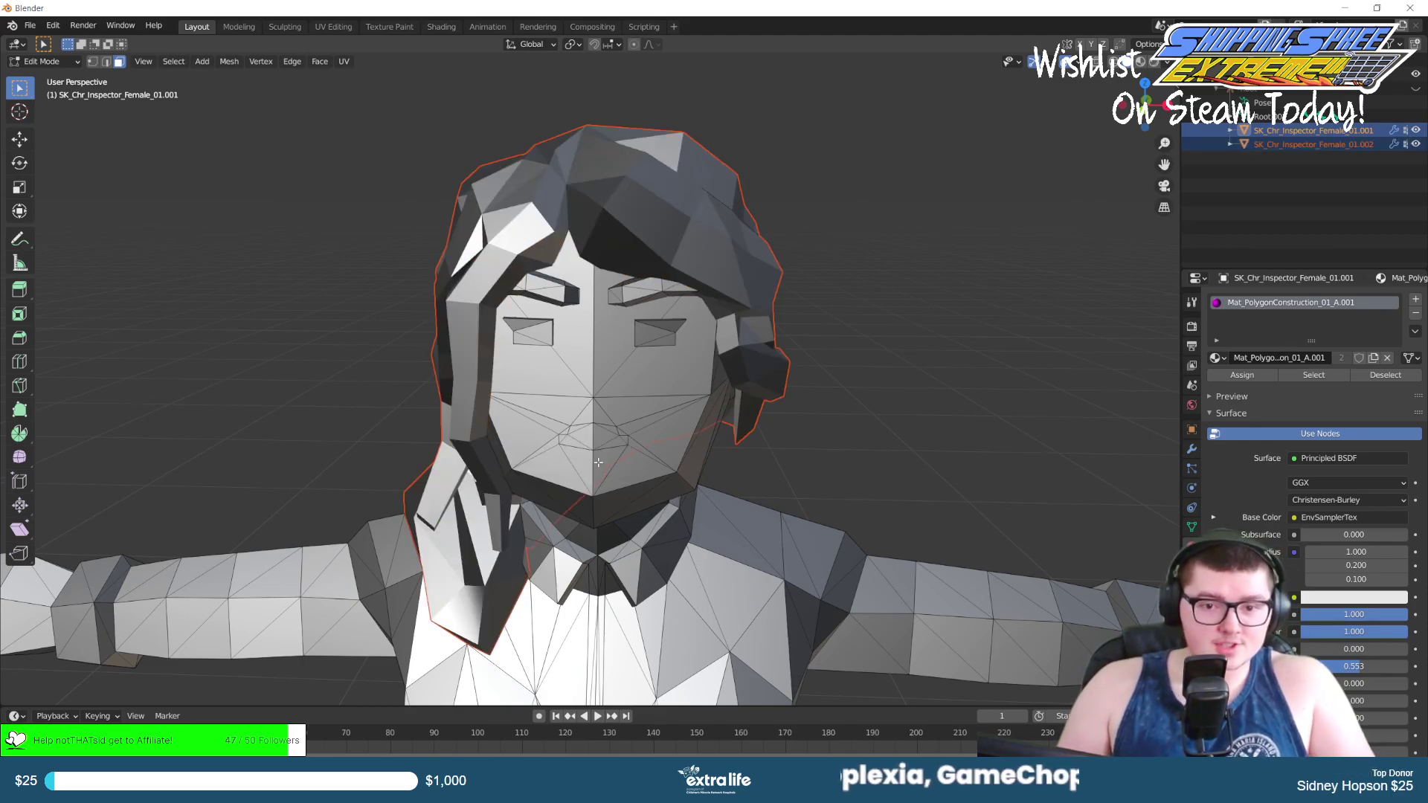
key("Tab")
left_click(667, 222)
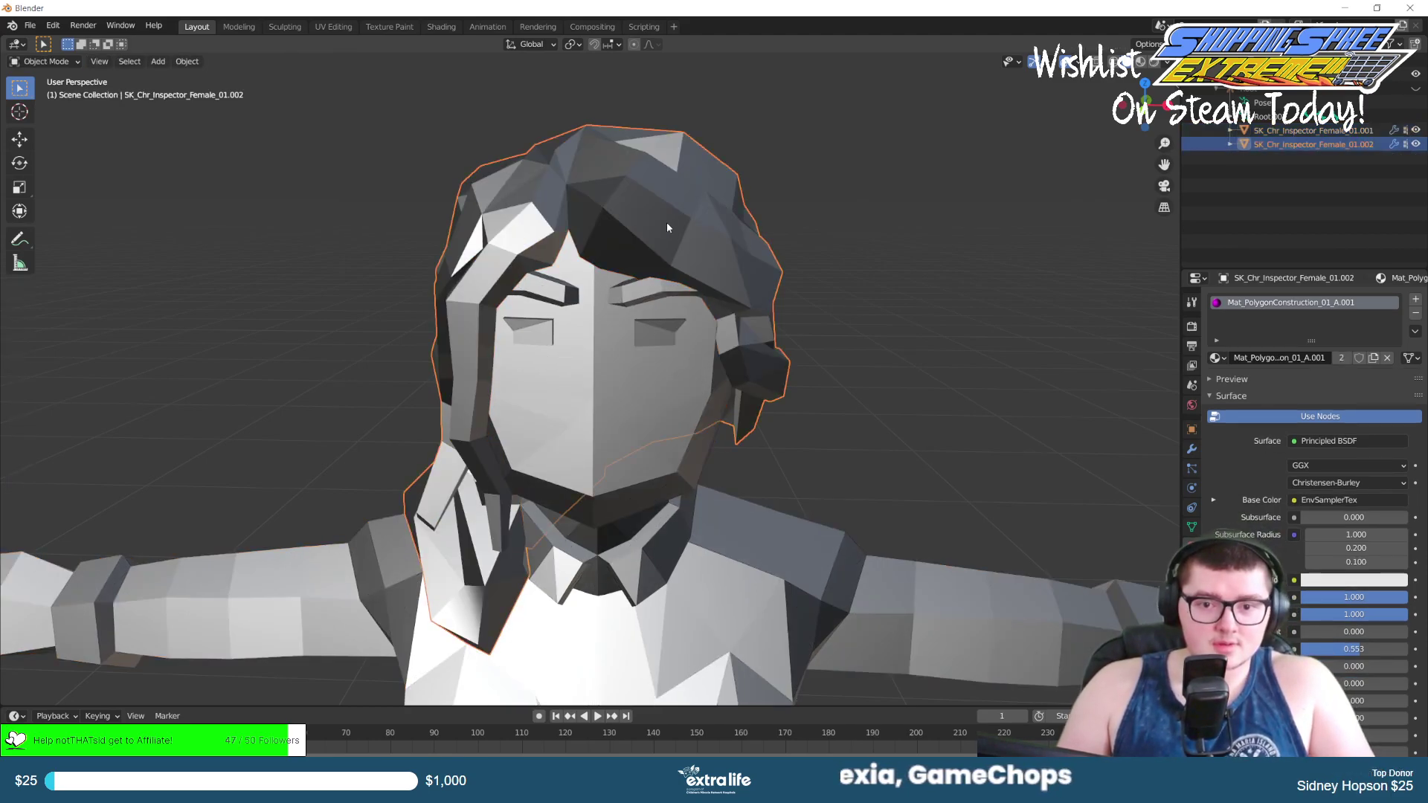
left_click(1415, 145)
Examine the bare head from the front and sides for leftover hair faces.
middle_click_drag(446, 267, 468, 524)
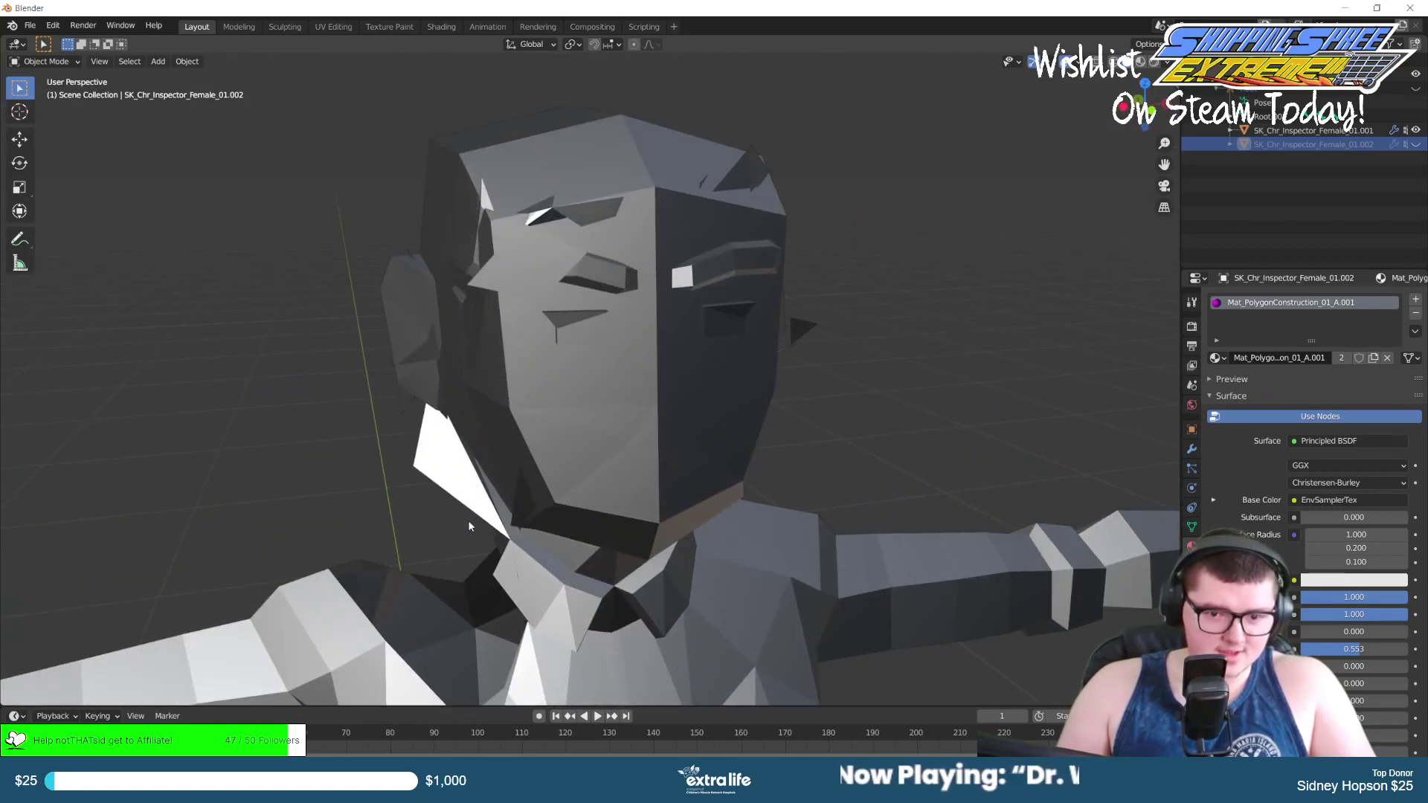
middle_click_drag(575, 566, 541, 532)
scroll(541, 531, "down", 7)
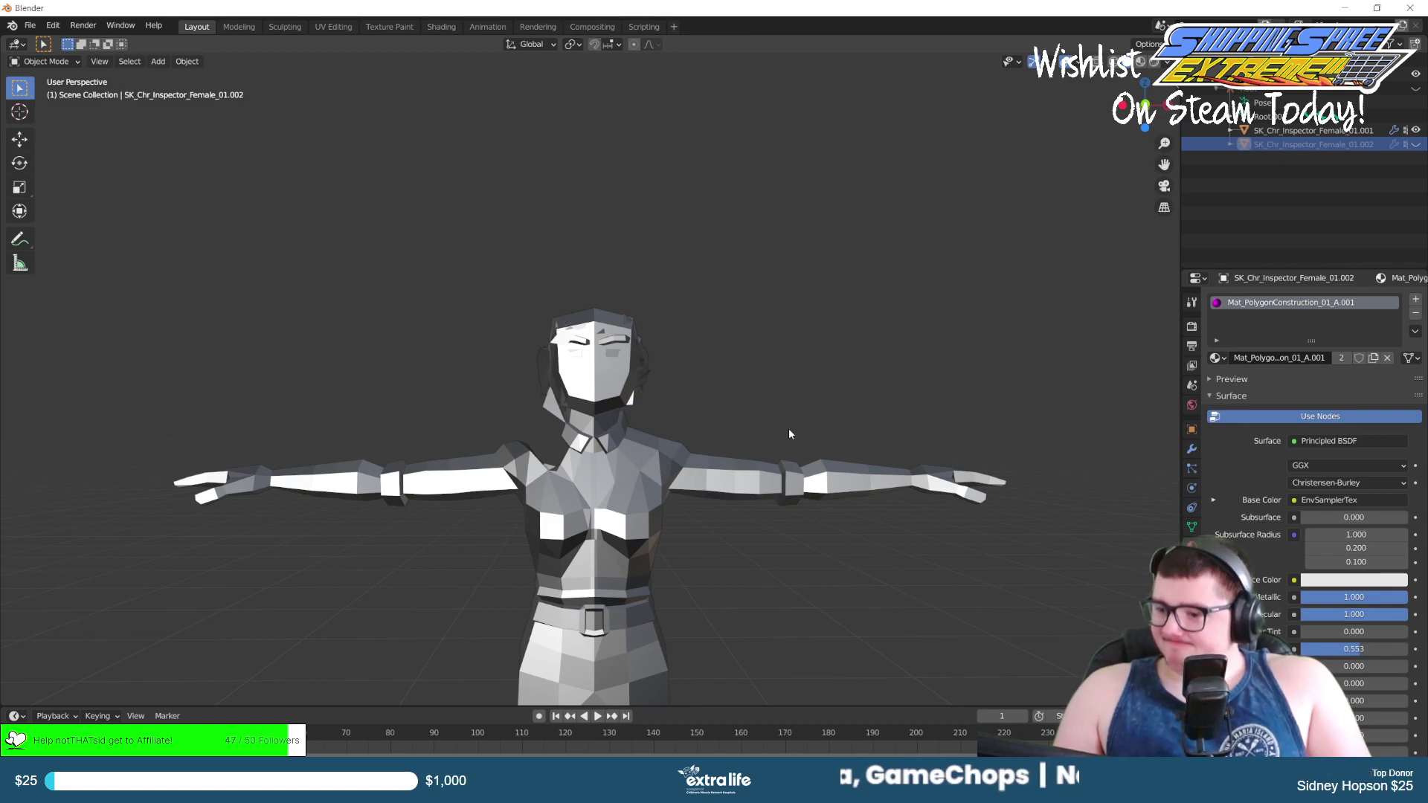
scroll(514, 419, "up", 5)
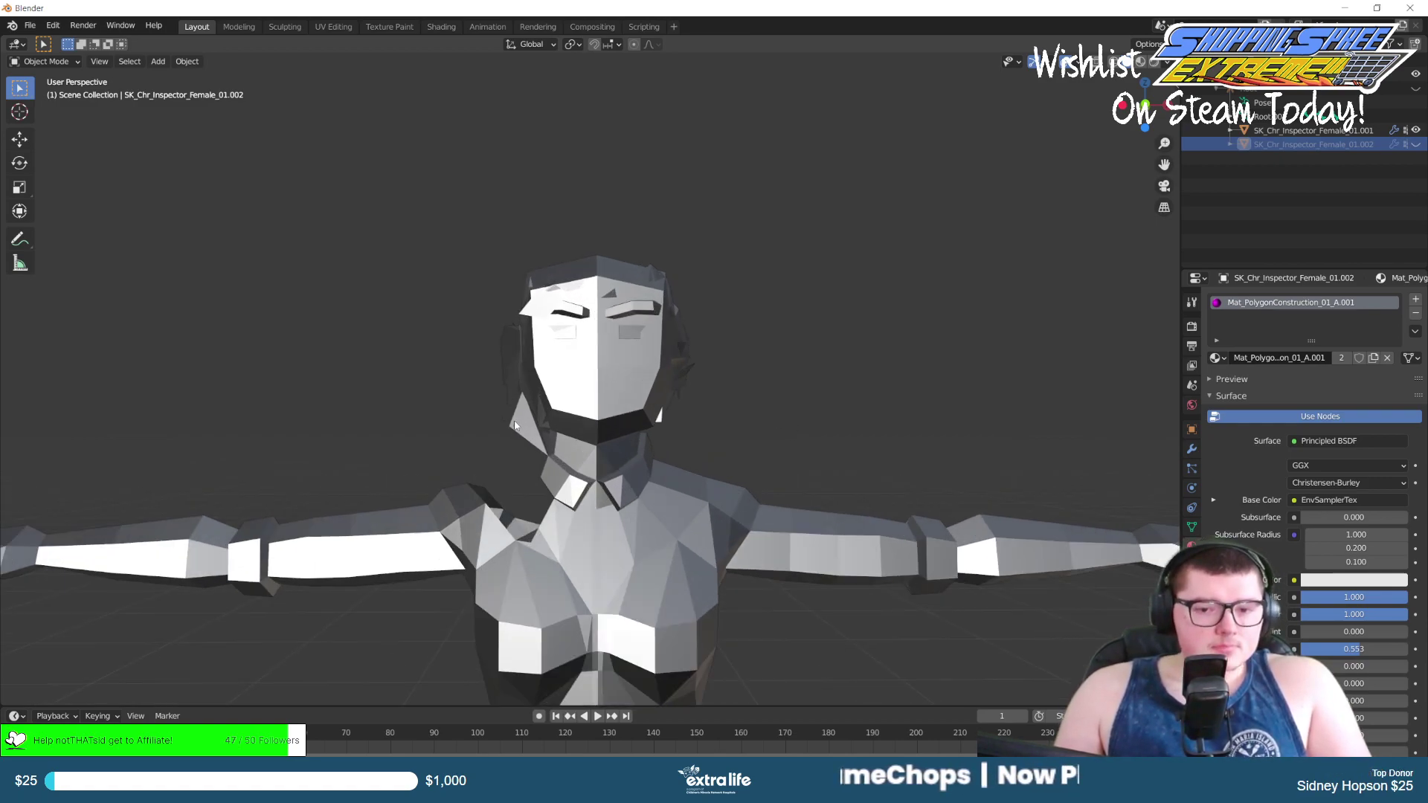
middle_click_drag(492, 426, 611, 435)
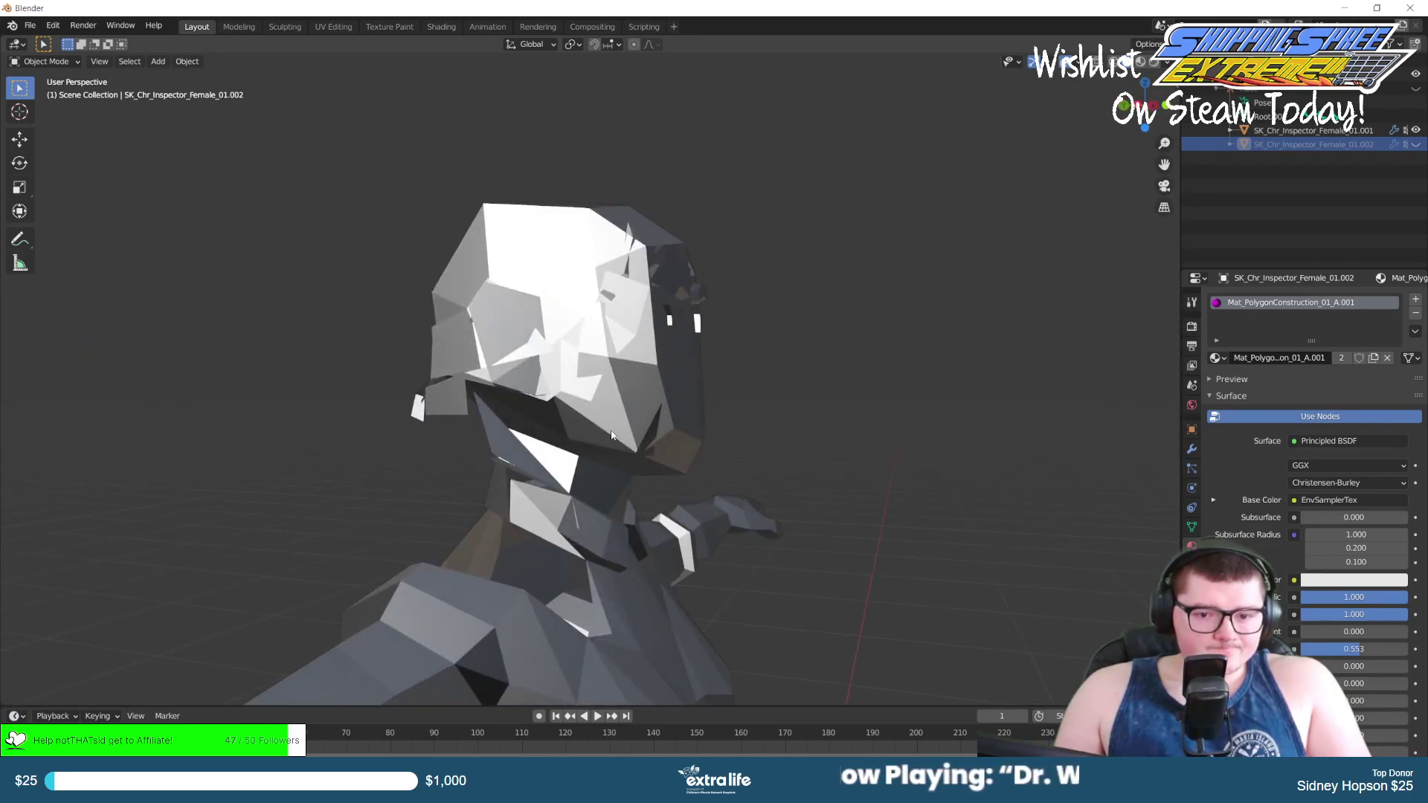
Bring back the hidden hair and undo its separation, returning to Edit Mode with the hair faces selected.
key("alt+h")
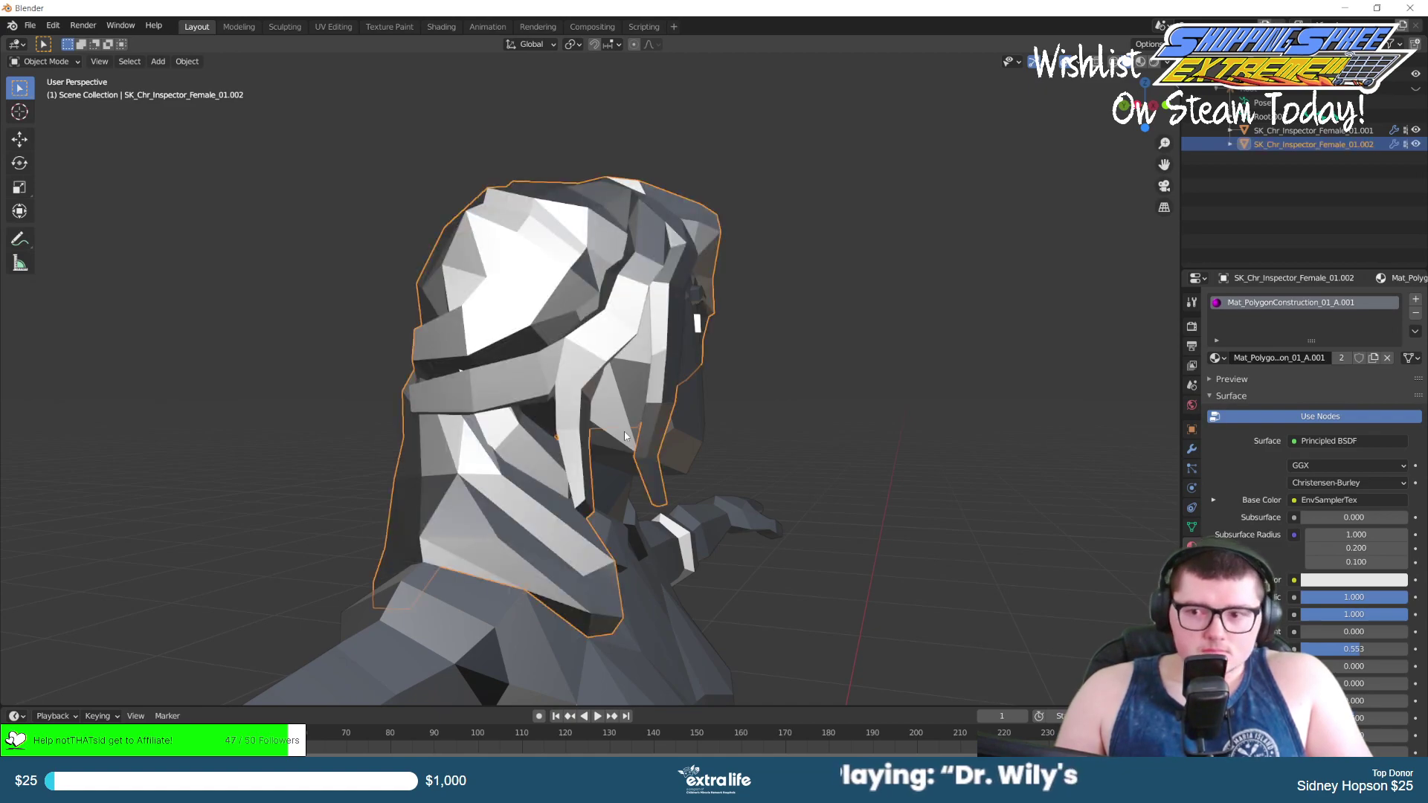
key("Tab")
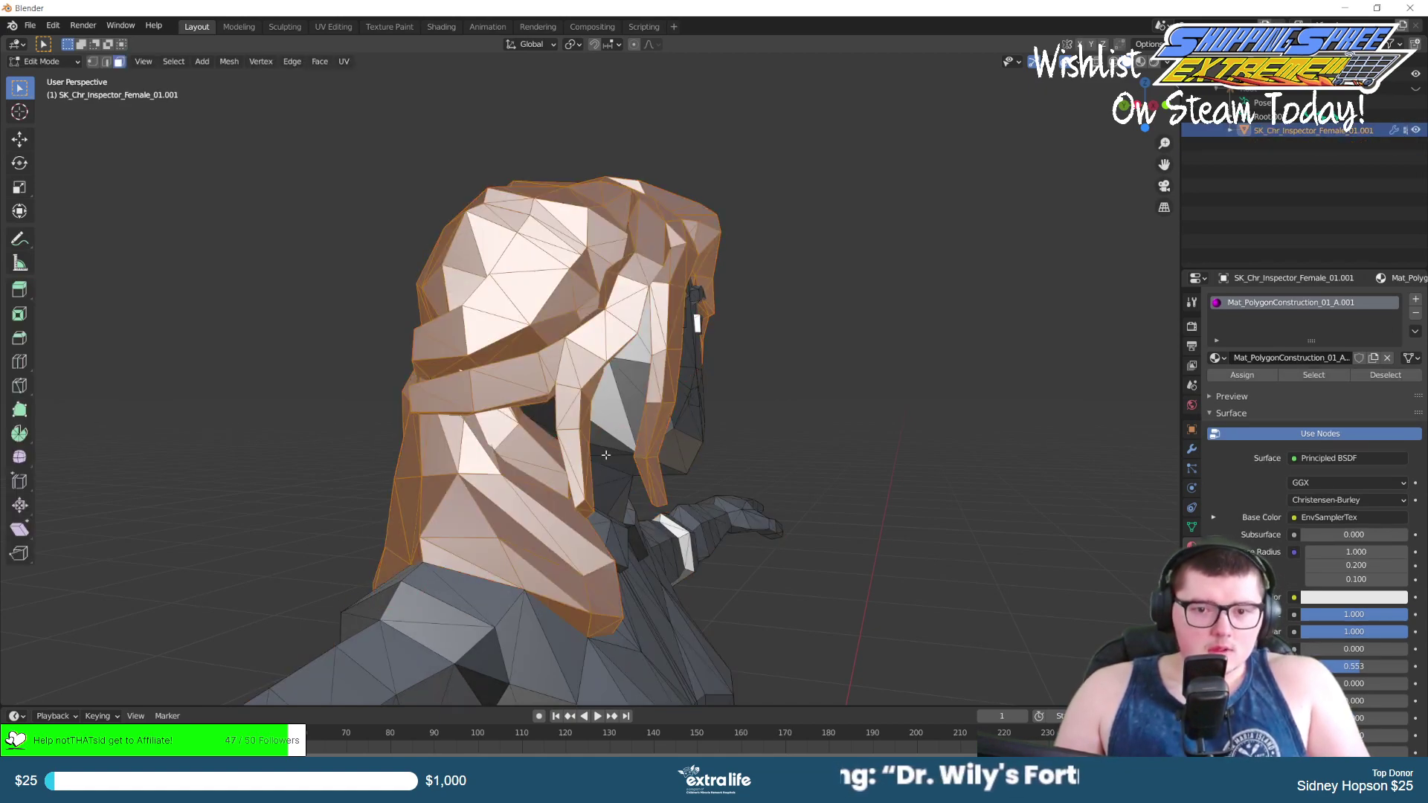
From inside the head, add the missed faces of the hair piece beside the eye to the selection, leaving out the adjacent head face.
scroll(594, 417, "up", 6)
scroll(570, 328, "up", 3)
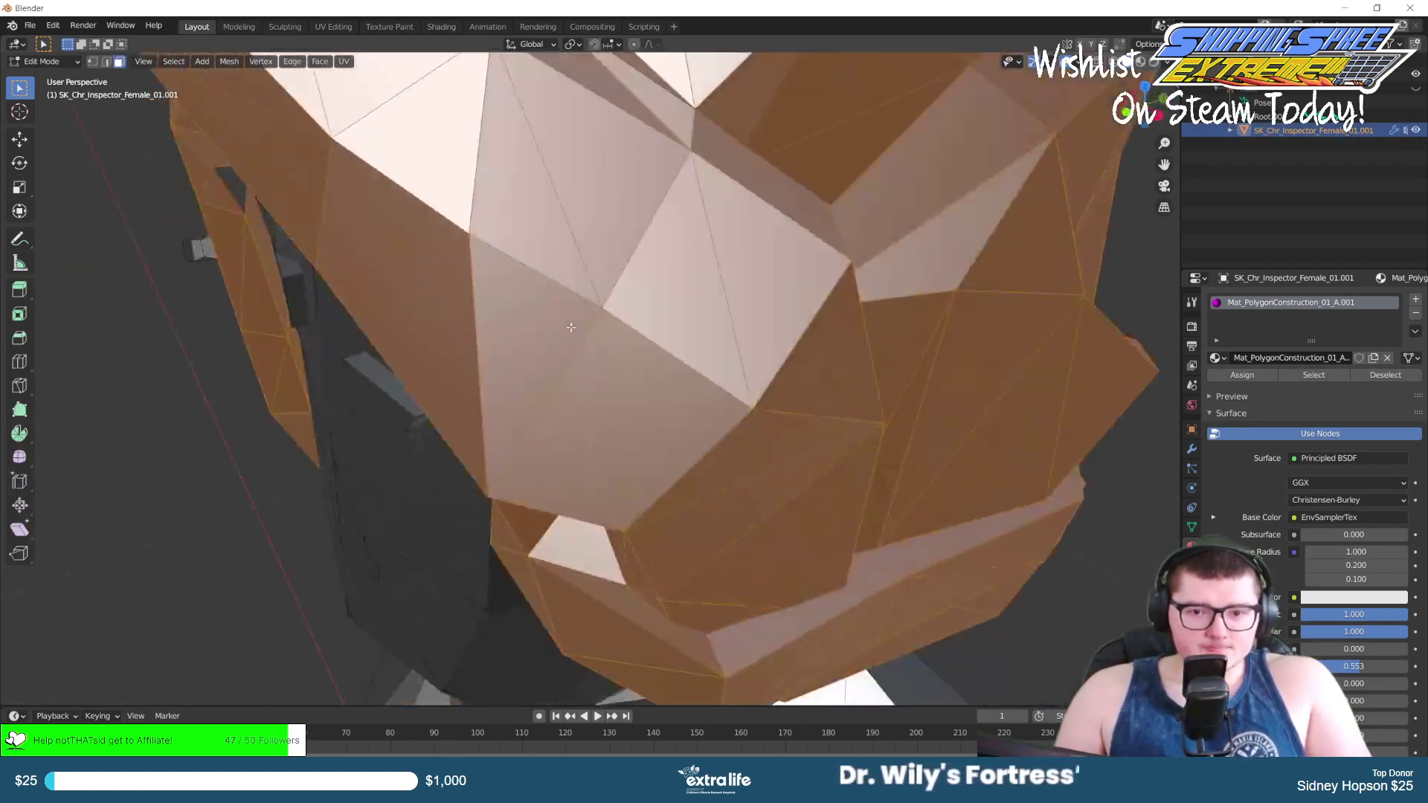
scroll(569, 328, "up", 6)
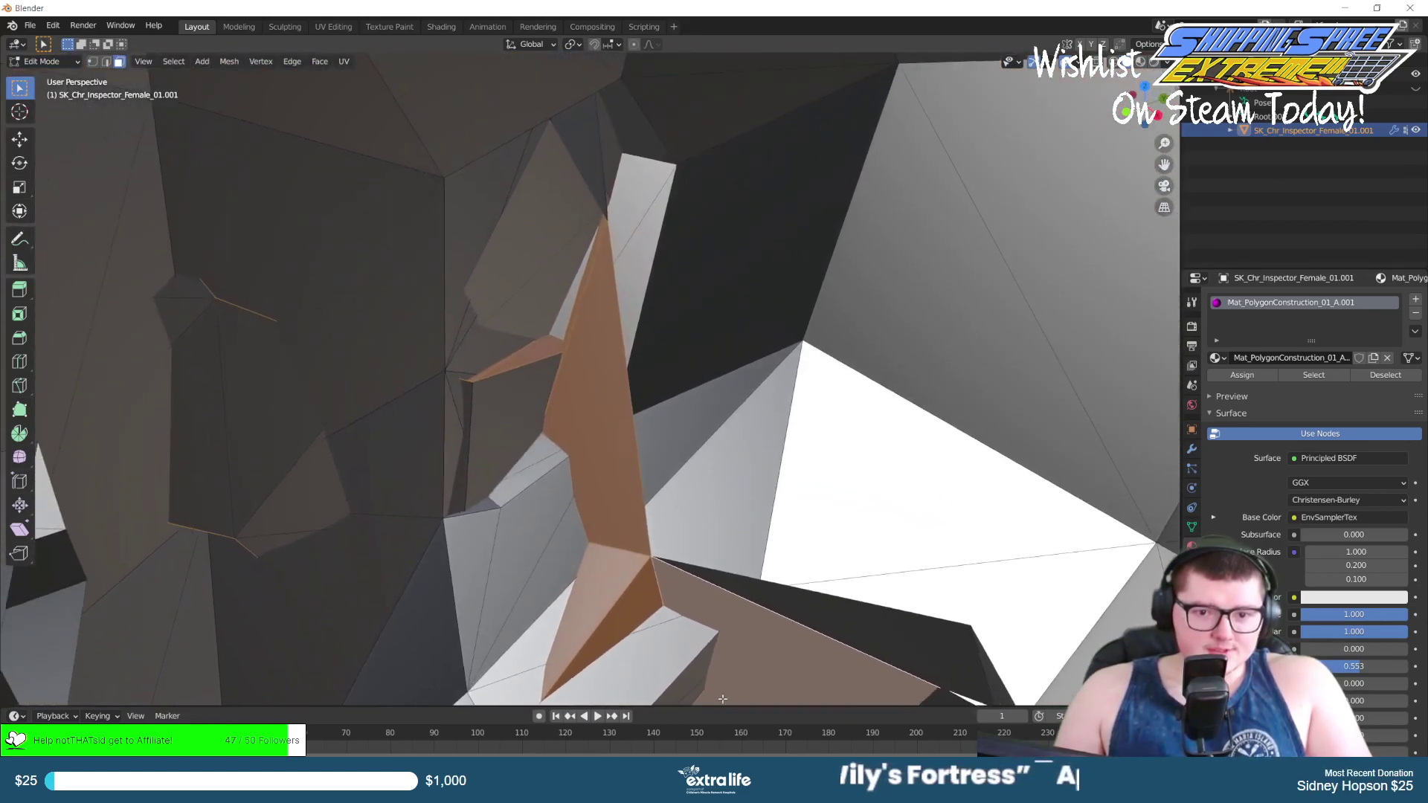
scroll(563, 404, "up", 6)
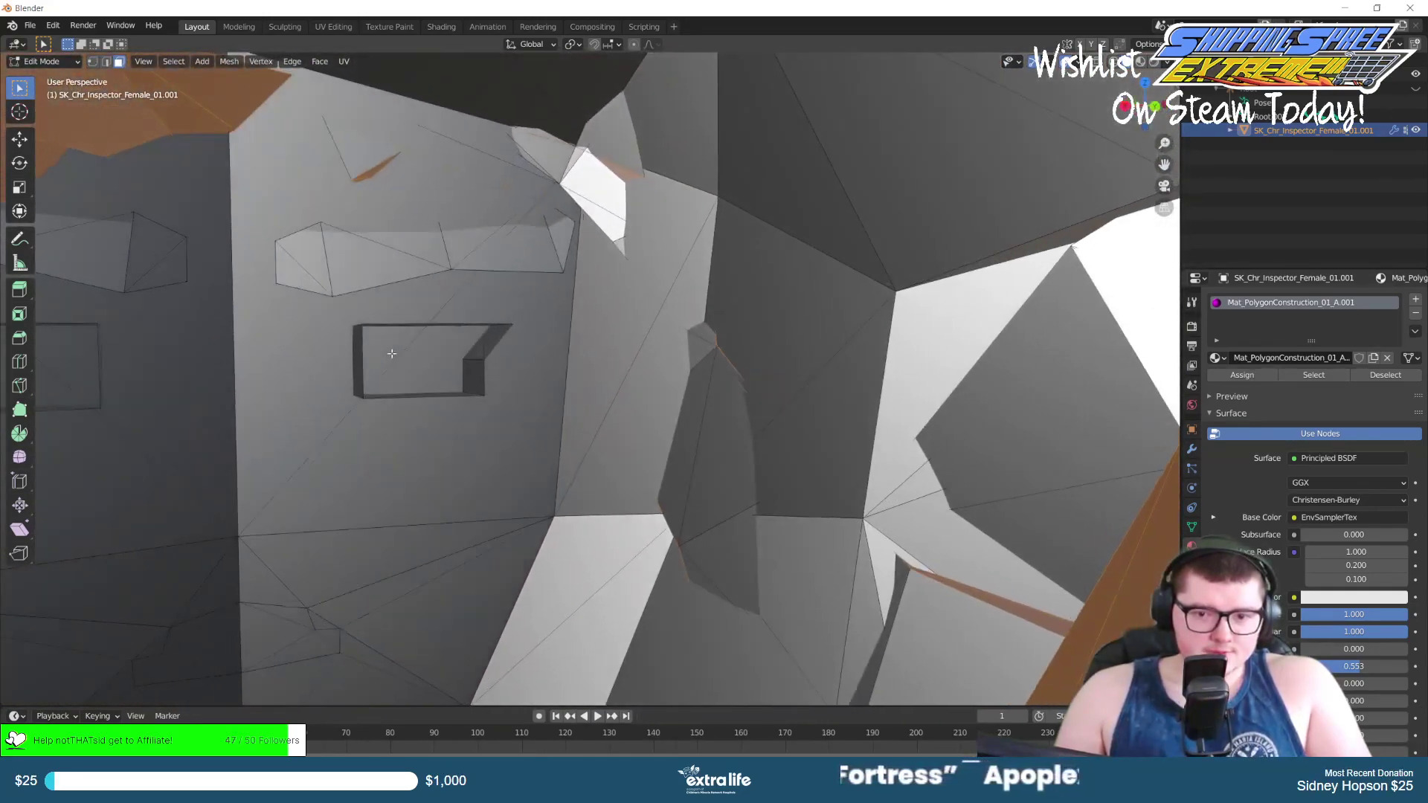
middle_click_drag(391, 354, 364, 342)
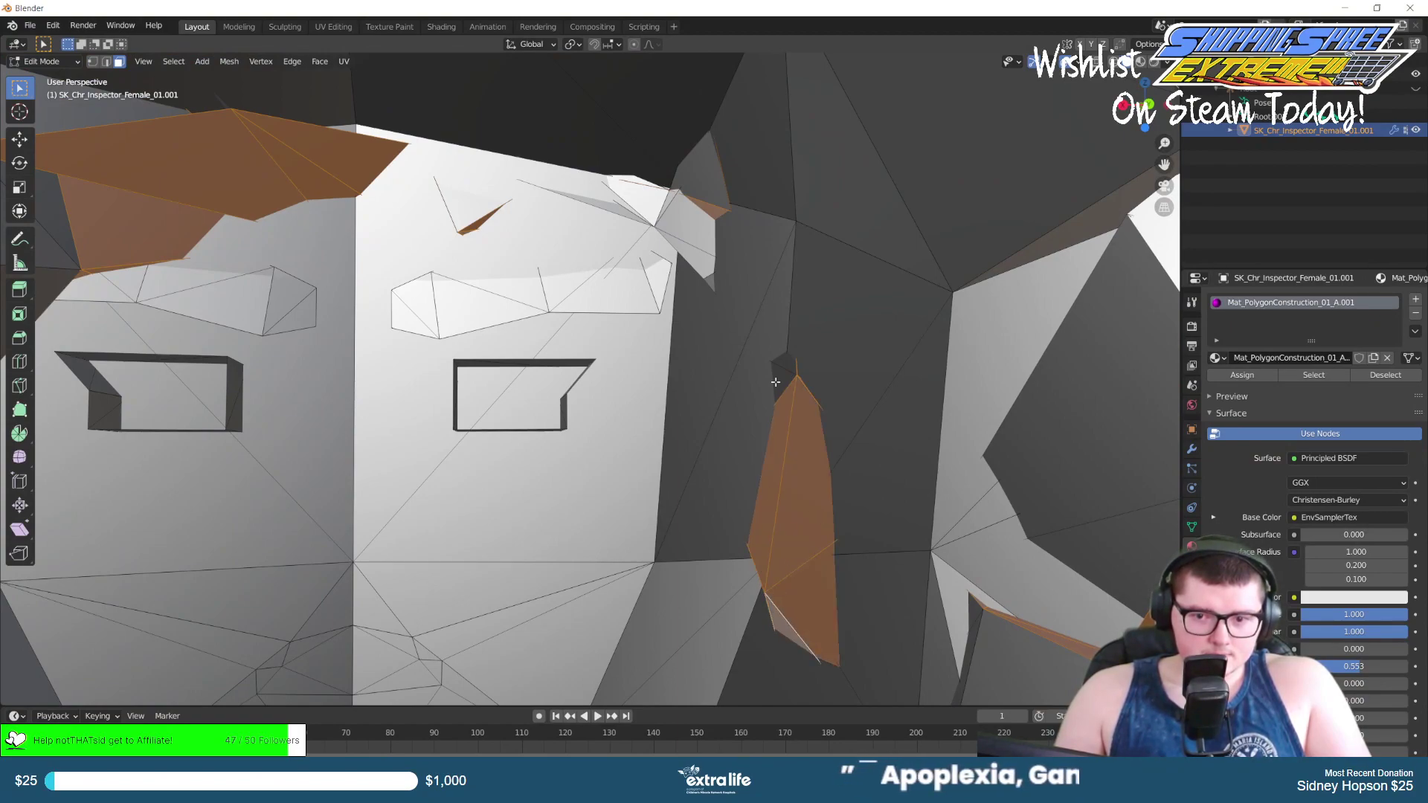
left_click(803, 378, "shift")
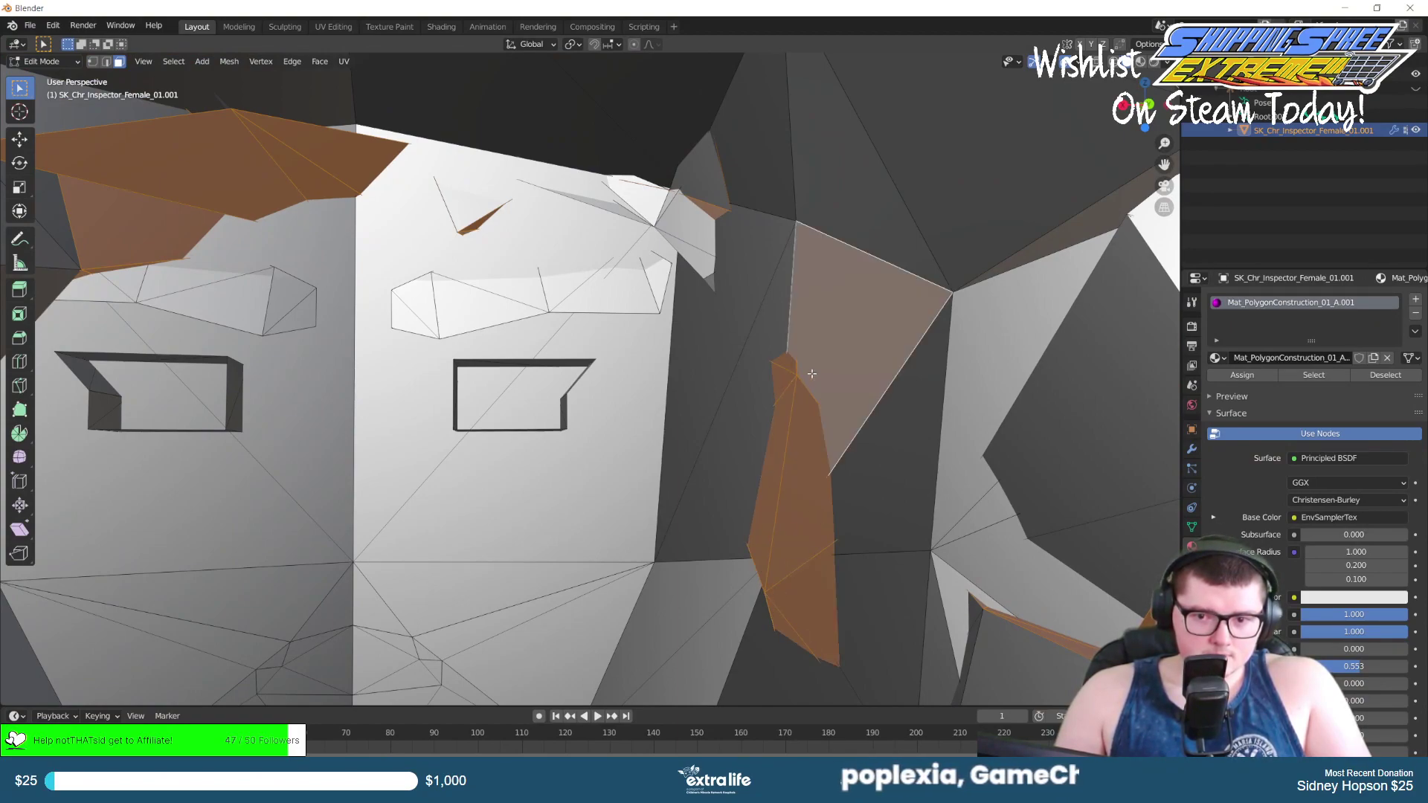
left_click(811, 373, "shift")
middle_click_drag(806, 376, 821, 343)
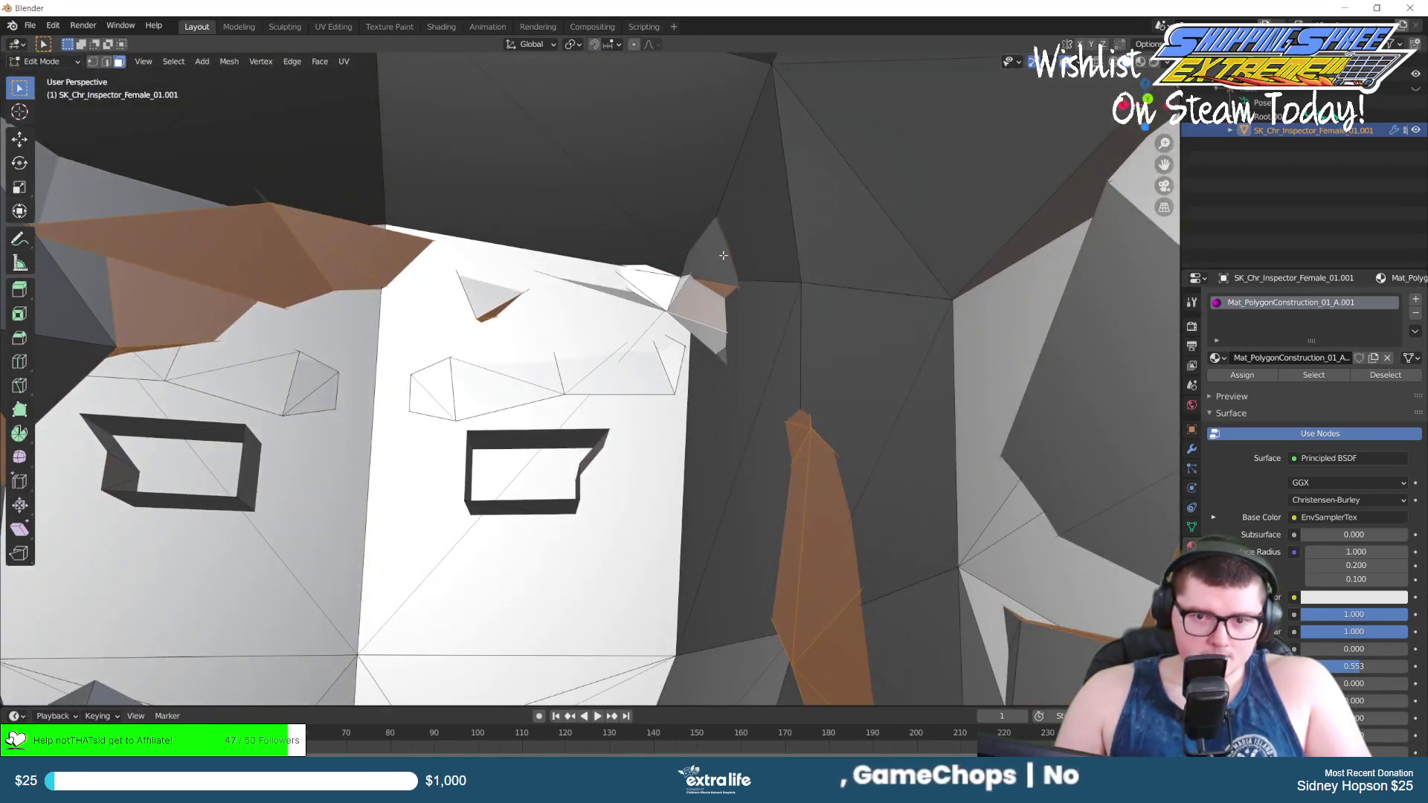
Add the missed fringe faces at the temple and forehead to the hair selection from inside the head.
middle_click_drag(714, 331, 829, 176)
middle_click_drag(651, 312, 561, 299)
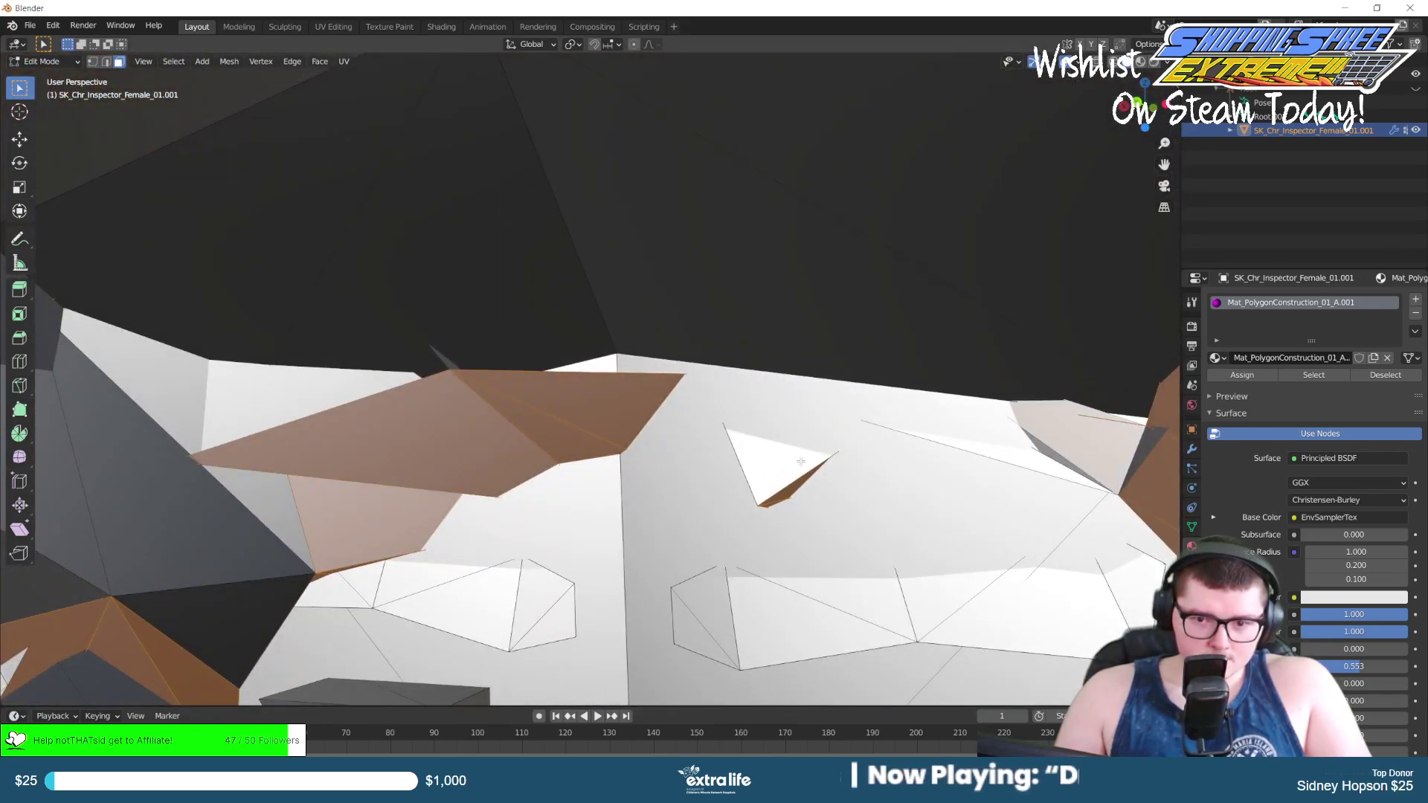
middle_click_drag(449, 368, 554, 253)
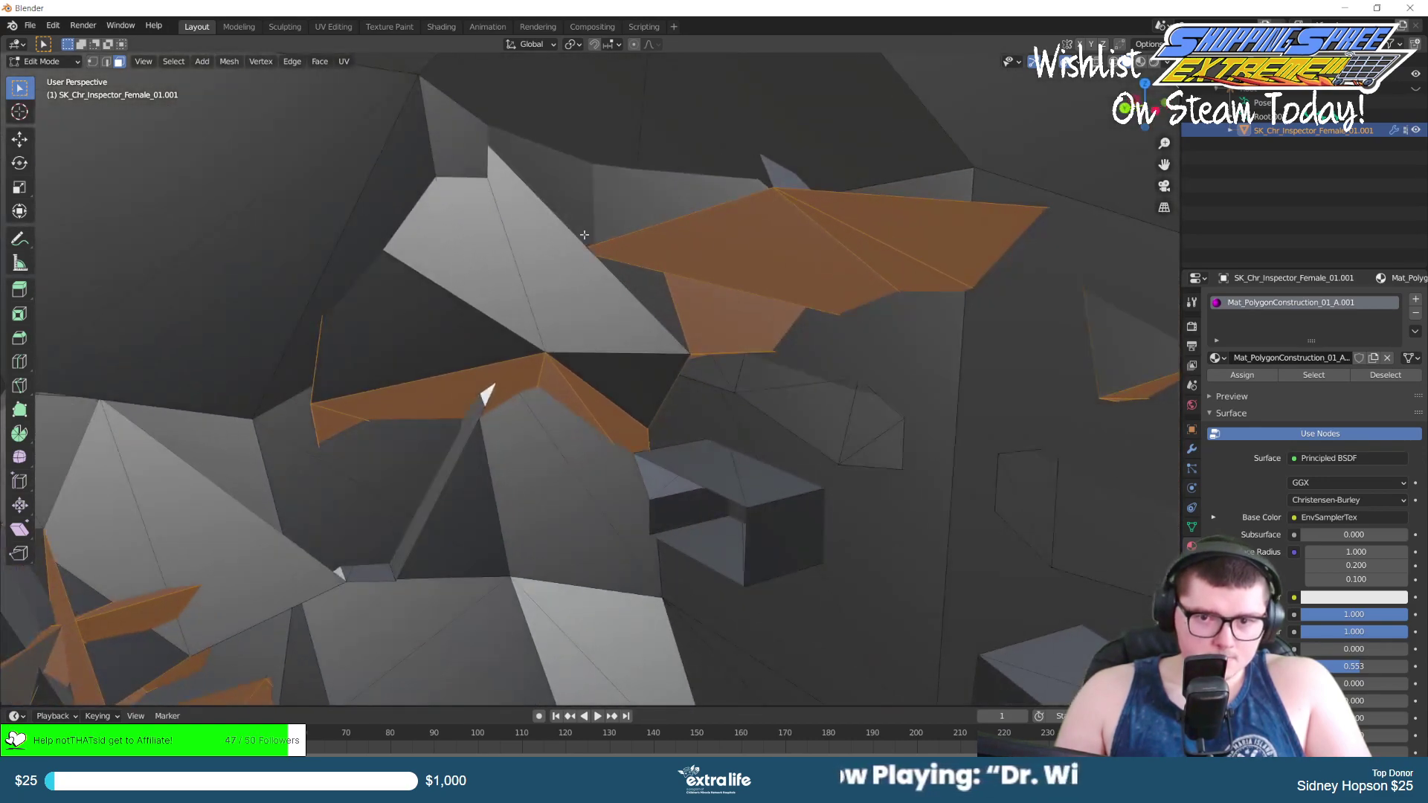
left_click(470, 266, "shift")
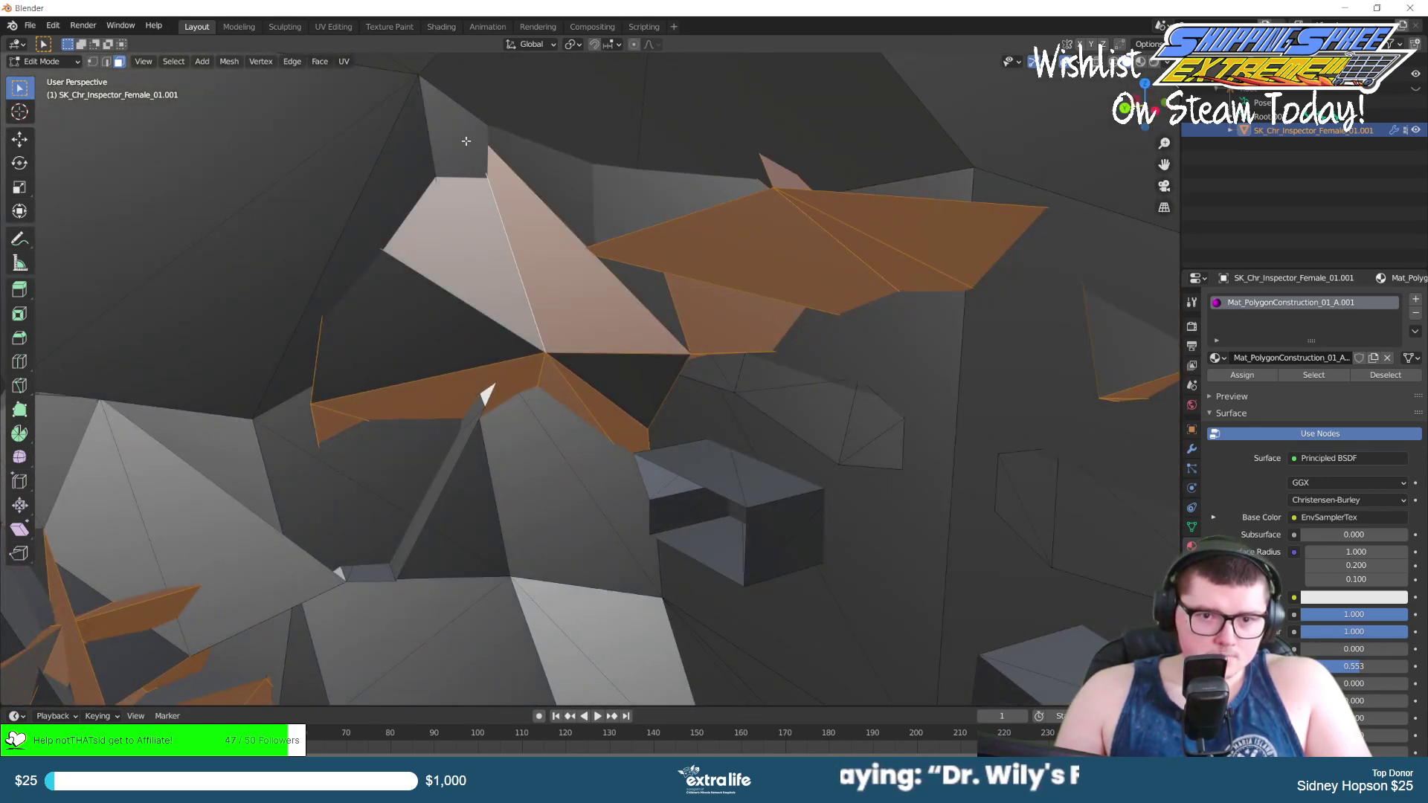
left_click(466, 142, "shift")
left_click(576, 190, "shift")
Add the thin strand below the fringe and the neighbouring inner faces at the side of the head to the hair selection.
middle_click_drag(432, 334, 457, 434)
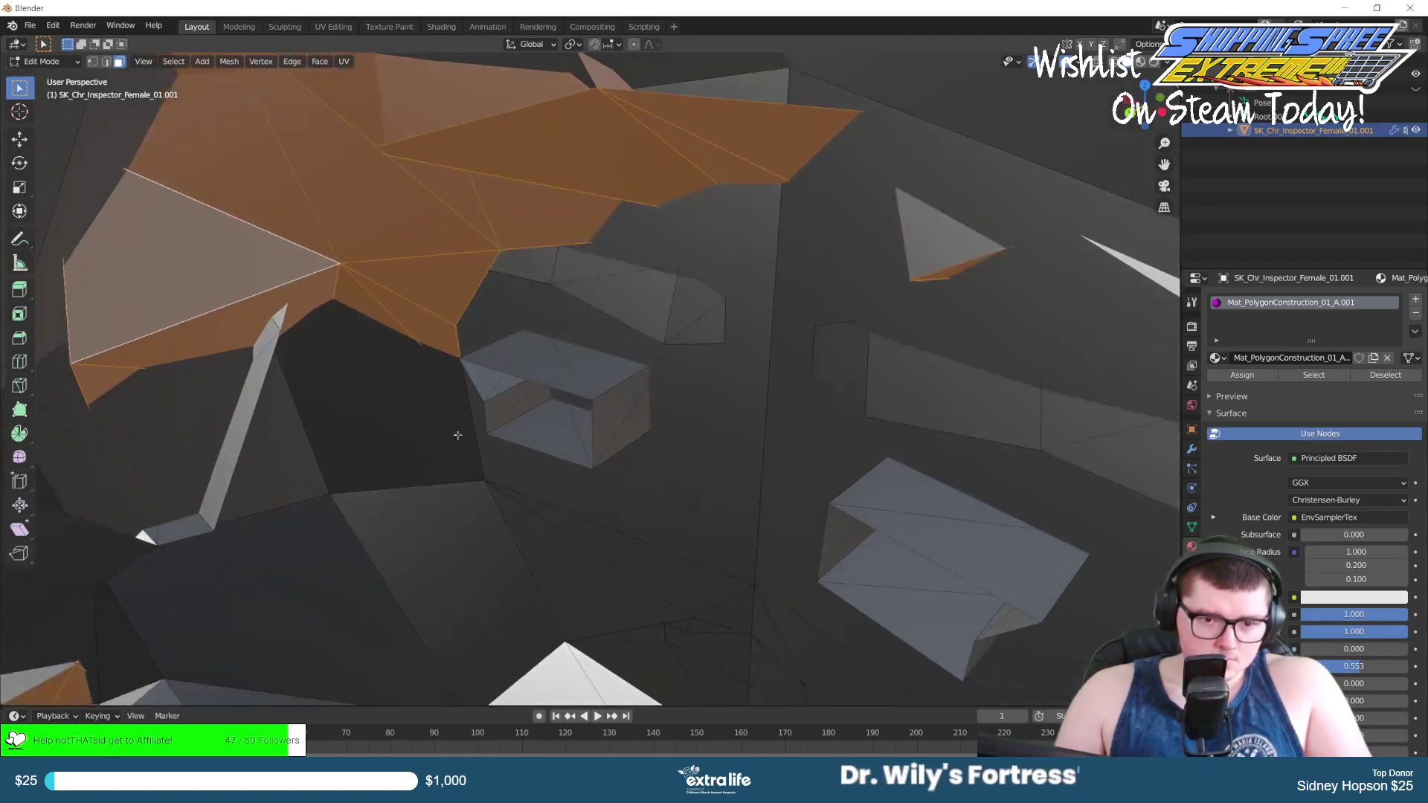
left_click(269, 336, "shift")
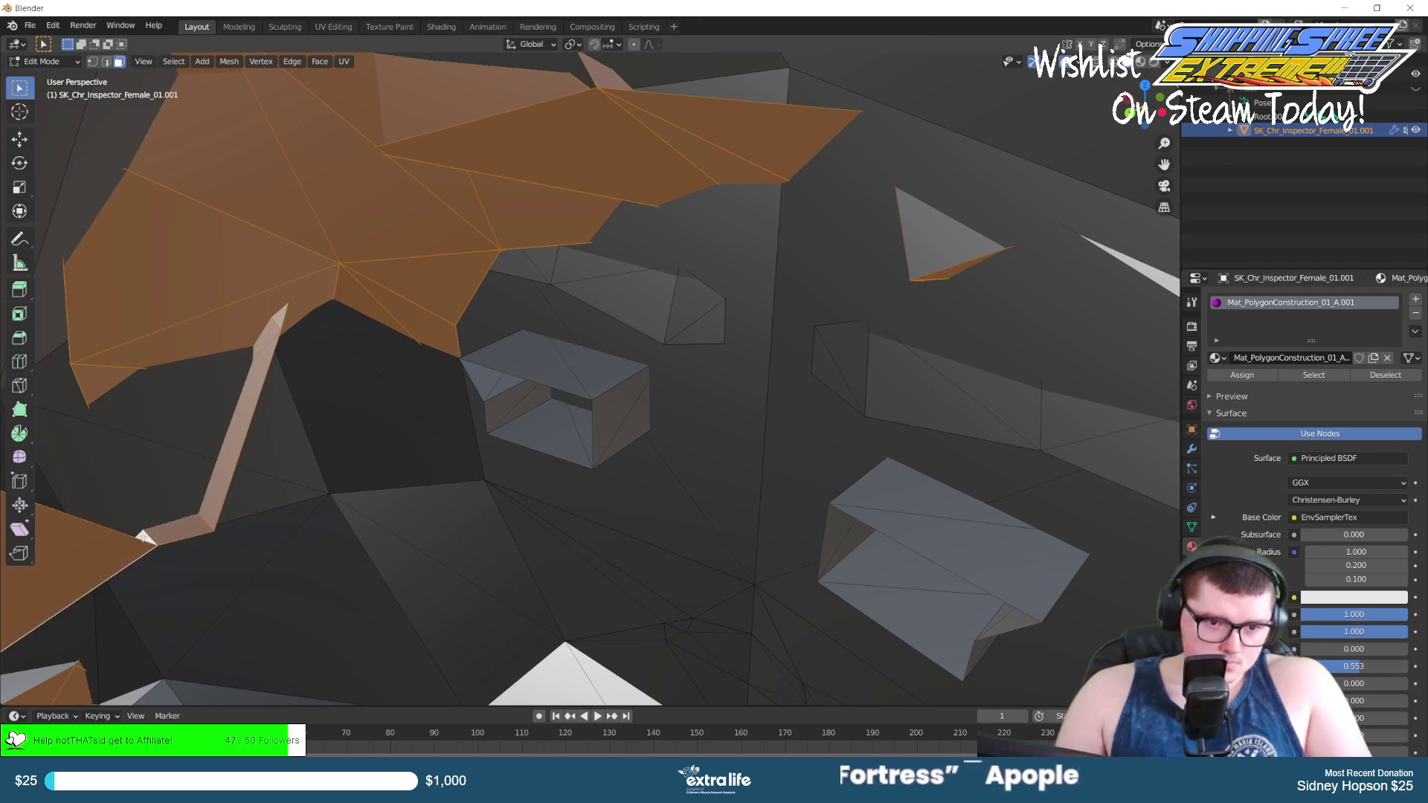
middle_click_drag(279, 450, 221, 433)
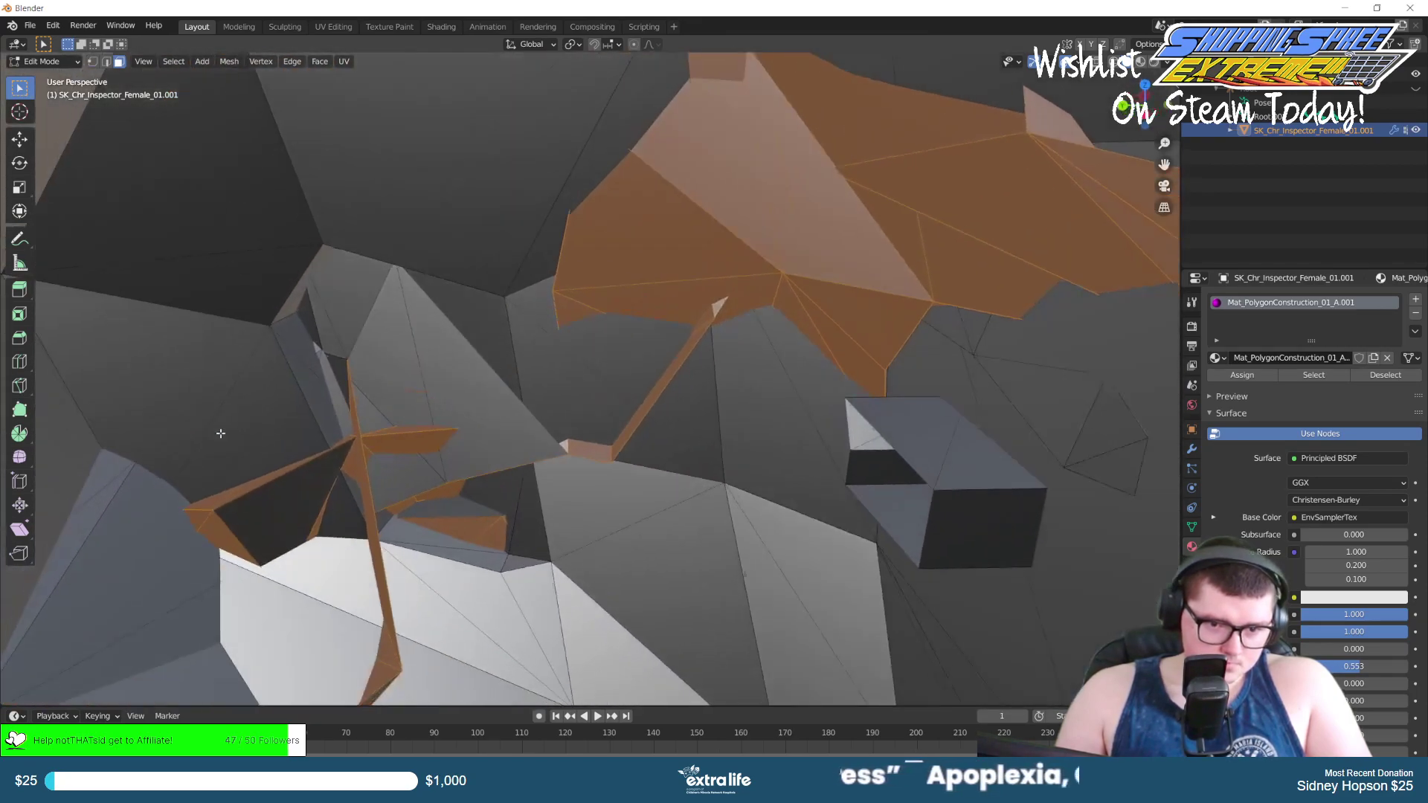
middle_click_drag(449, 407, 424, 391)
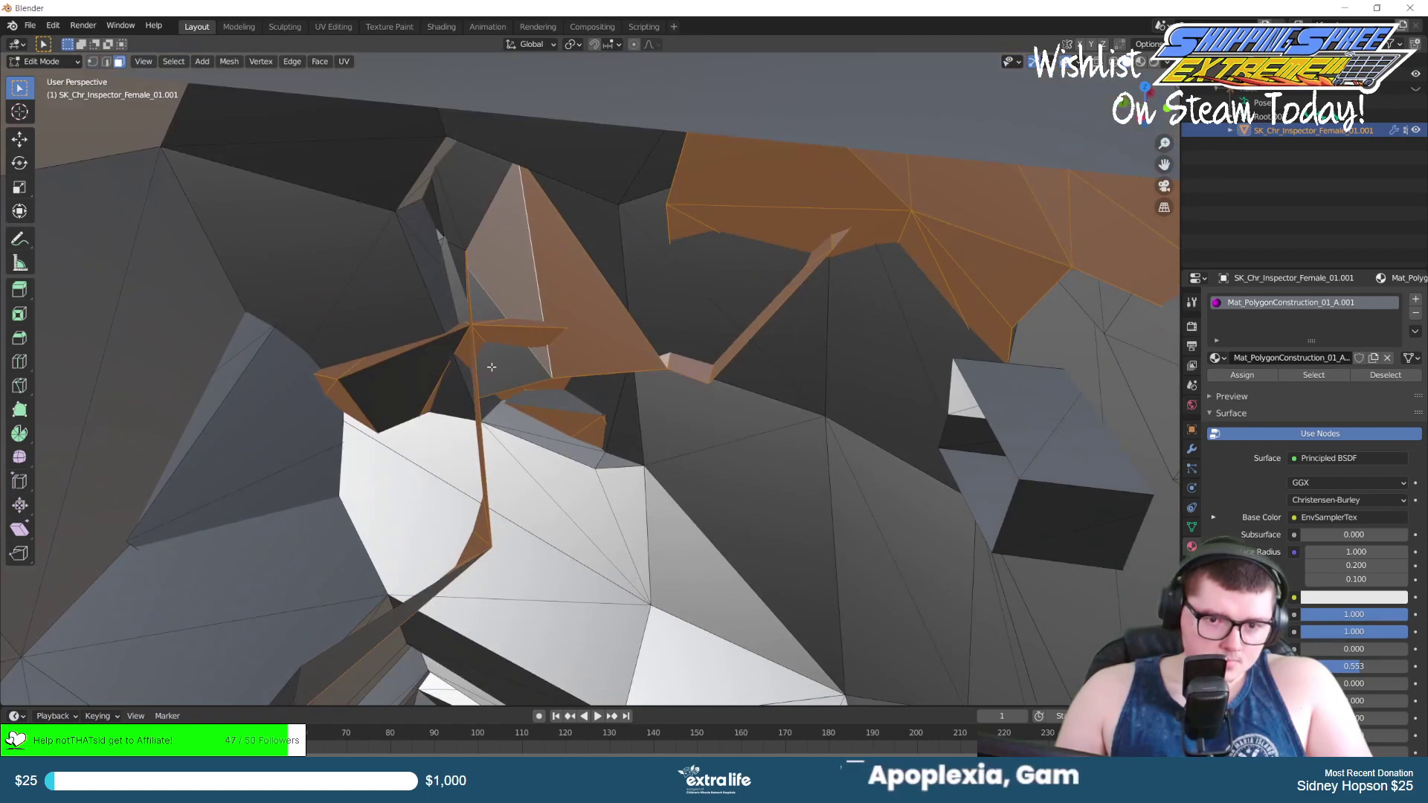
middle_click_drag(522, 390, 429, 175)
middle_click_drag(727, 407, 874, 185)
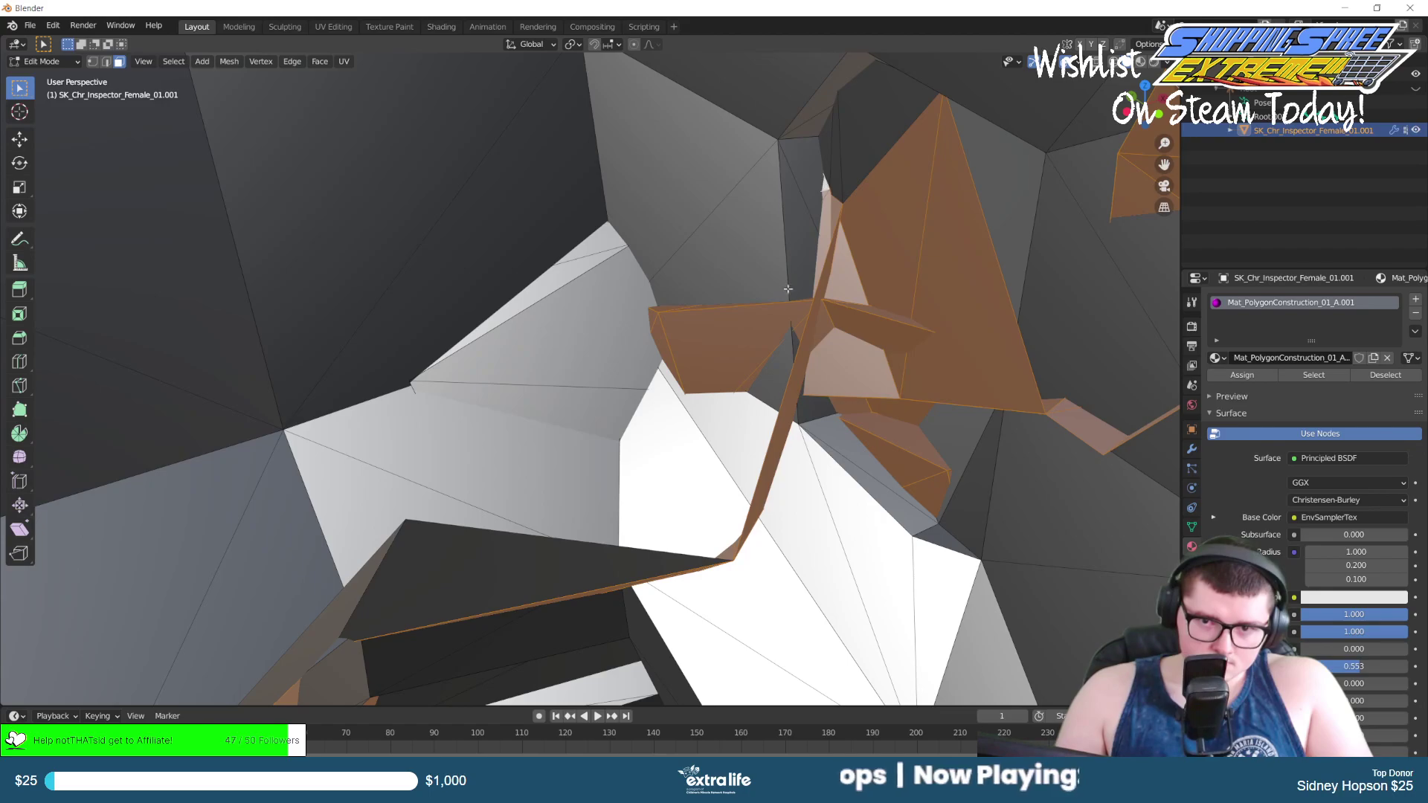
Add the missed inner hair faces around the back of the neck to the selection.
middle_click_drag(520, 573, 517, 477)
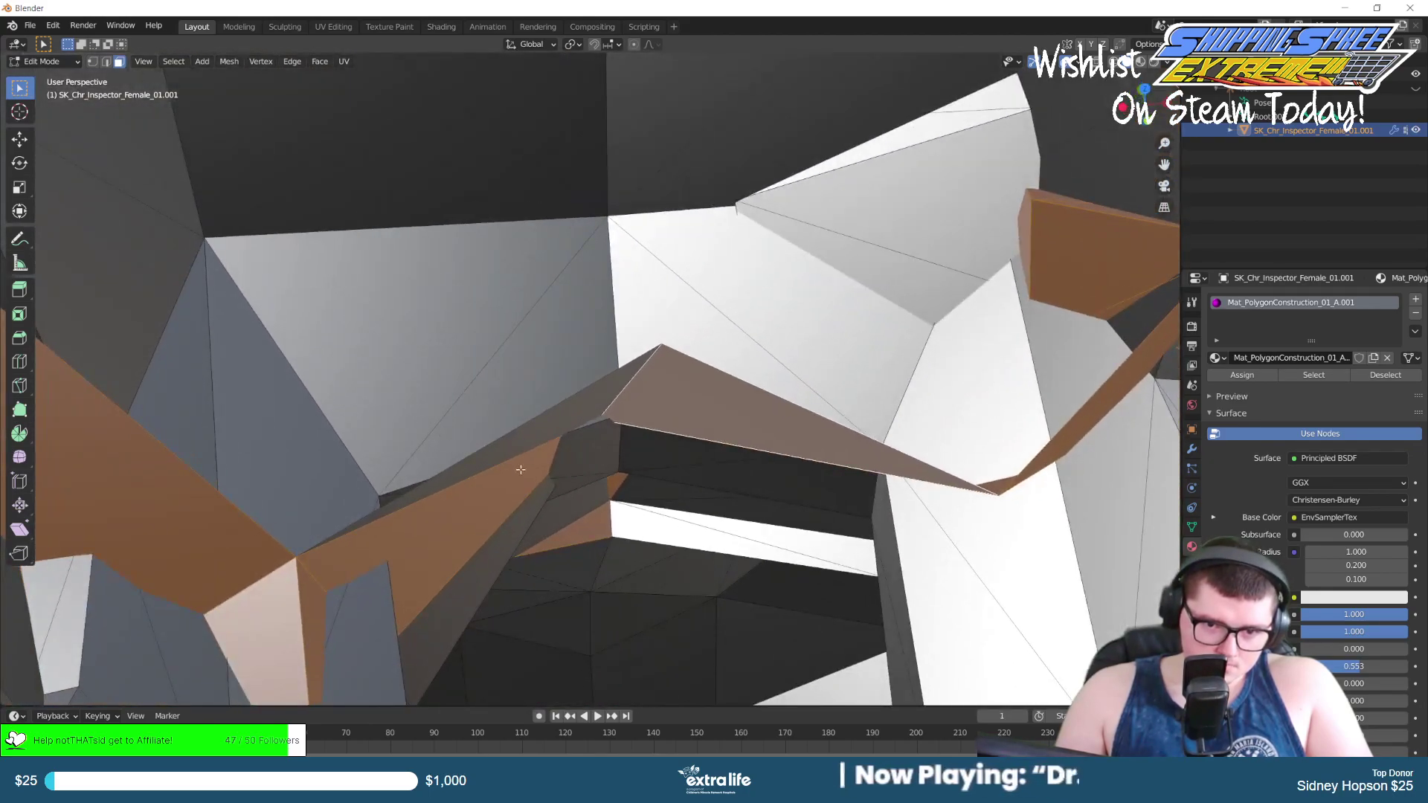
middle_click_drag(550, 426, 580, 499)
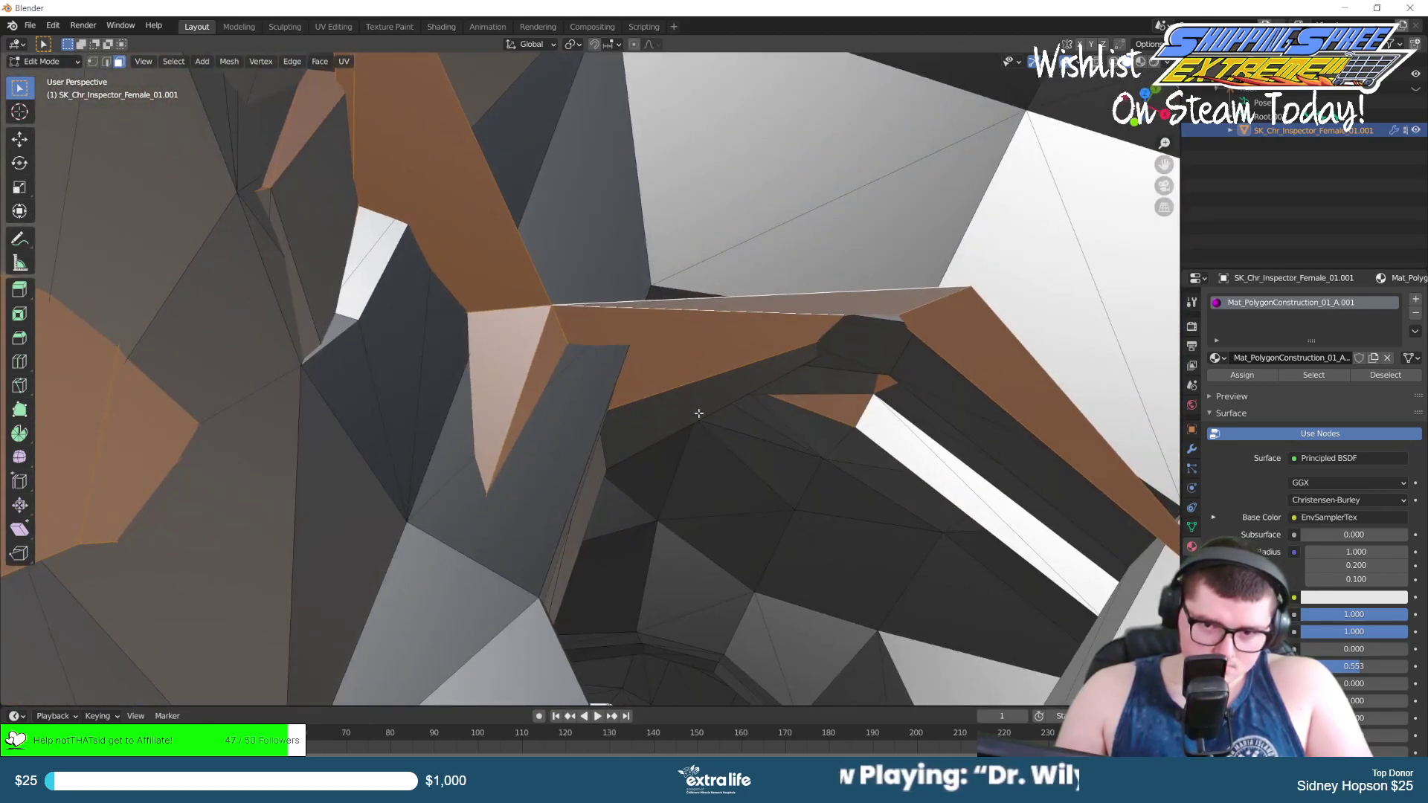
middle_click_drag(886, 411, 806, 348)
Examine the hair from inside the head and from the outside for faces still missing from the selection.
middle_click_drag(865, 256, 340, 352)
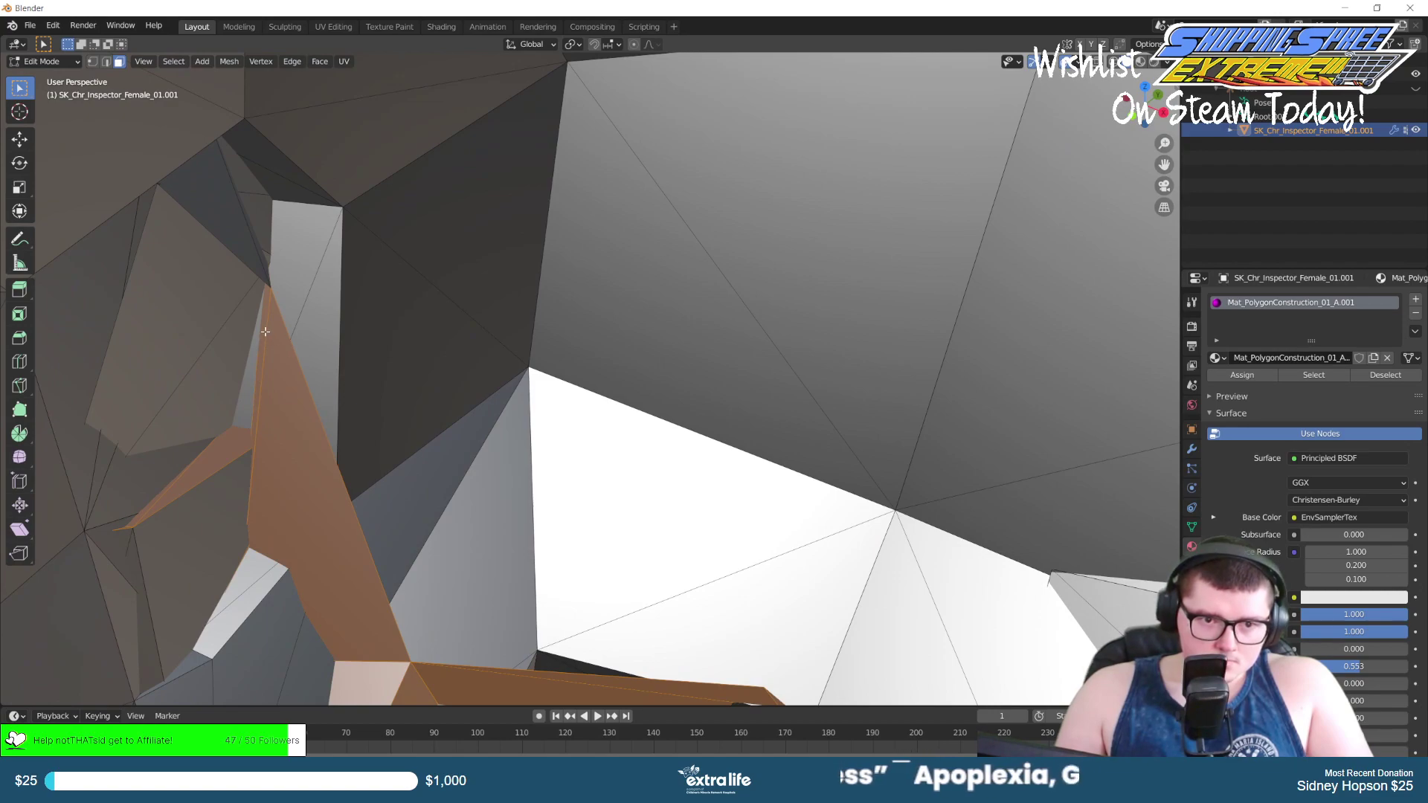
middle_click_drag(195, 325, 880, 287)
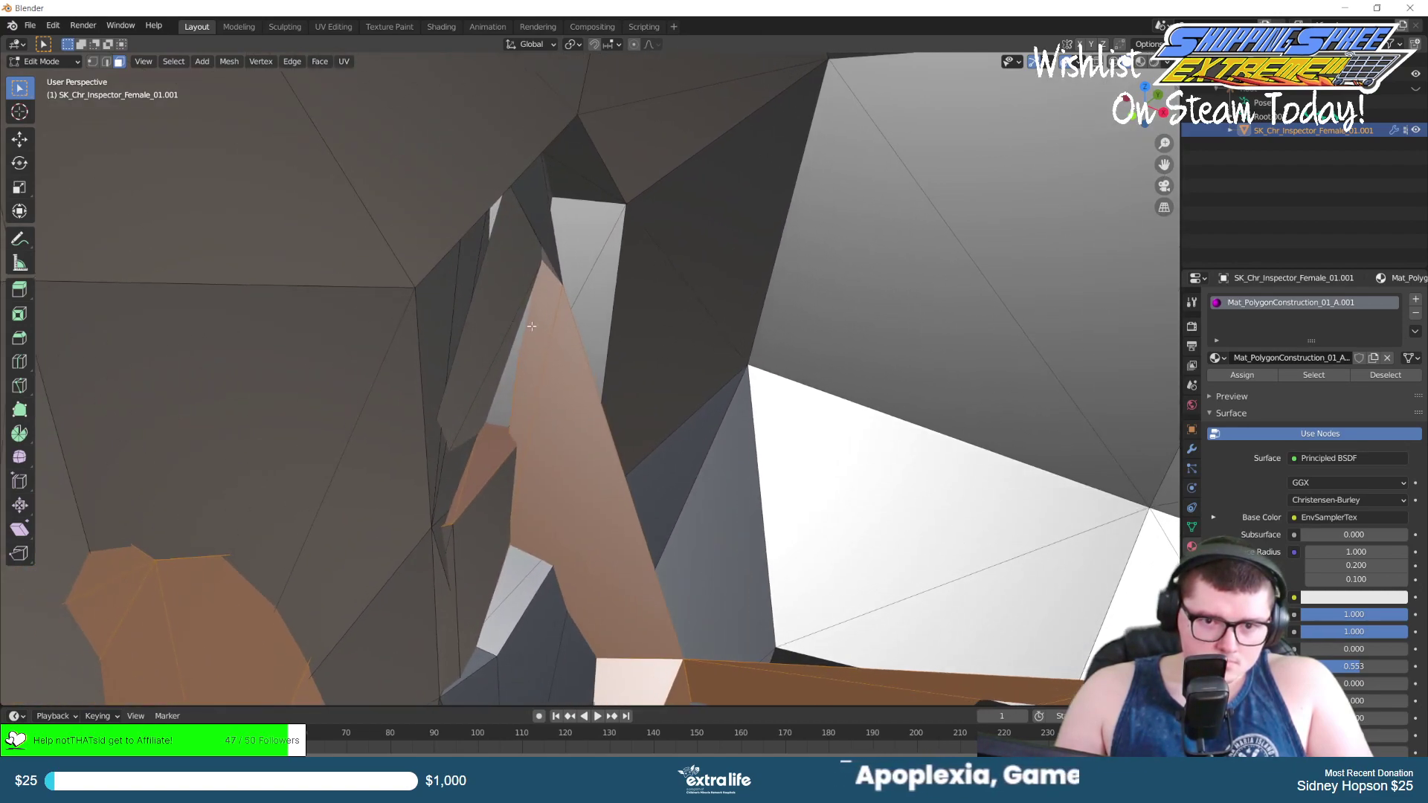
middle_click_drag(503, 323, 838, 365)
middle_click_drag(566, 318, 732, 357)
scroll(745, 336, "down", 5)
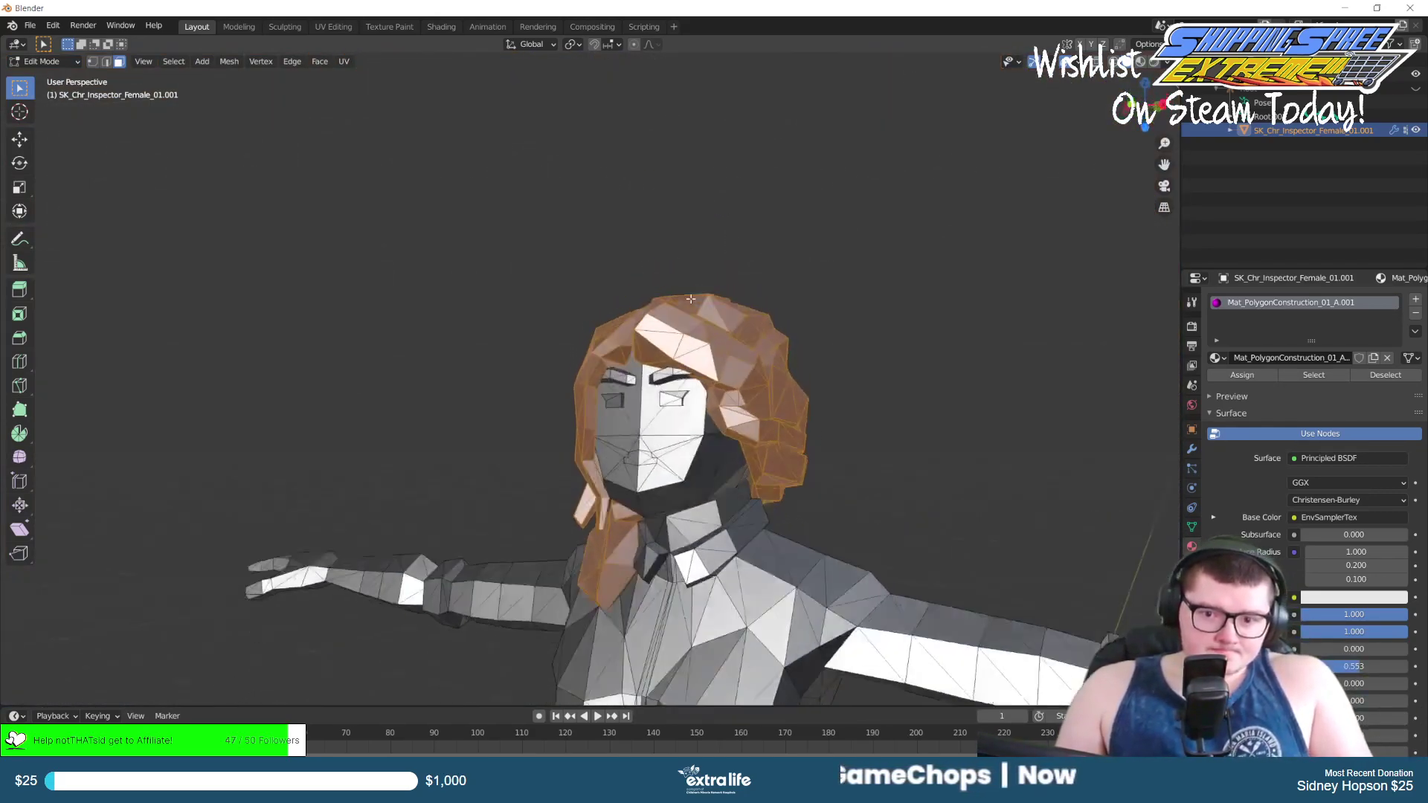
scroll(738, 415, "up", 4)
middle_click_drag(737, 415, 662, 410)
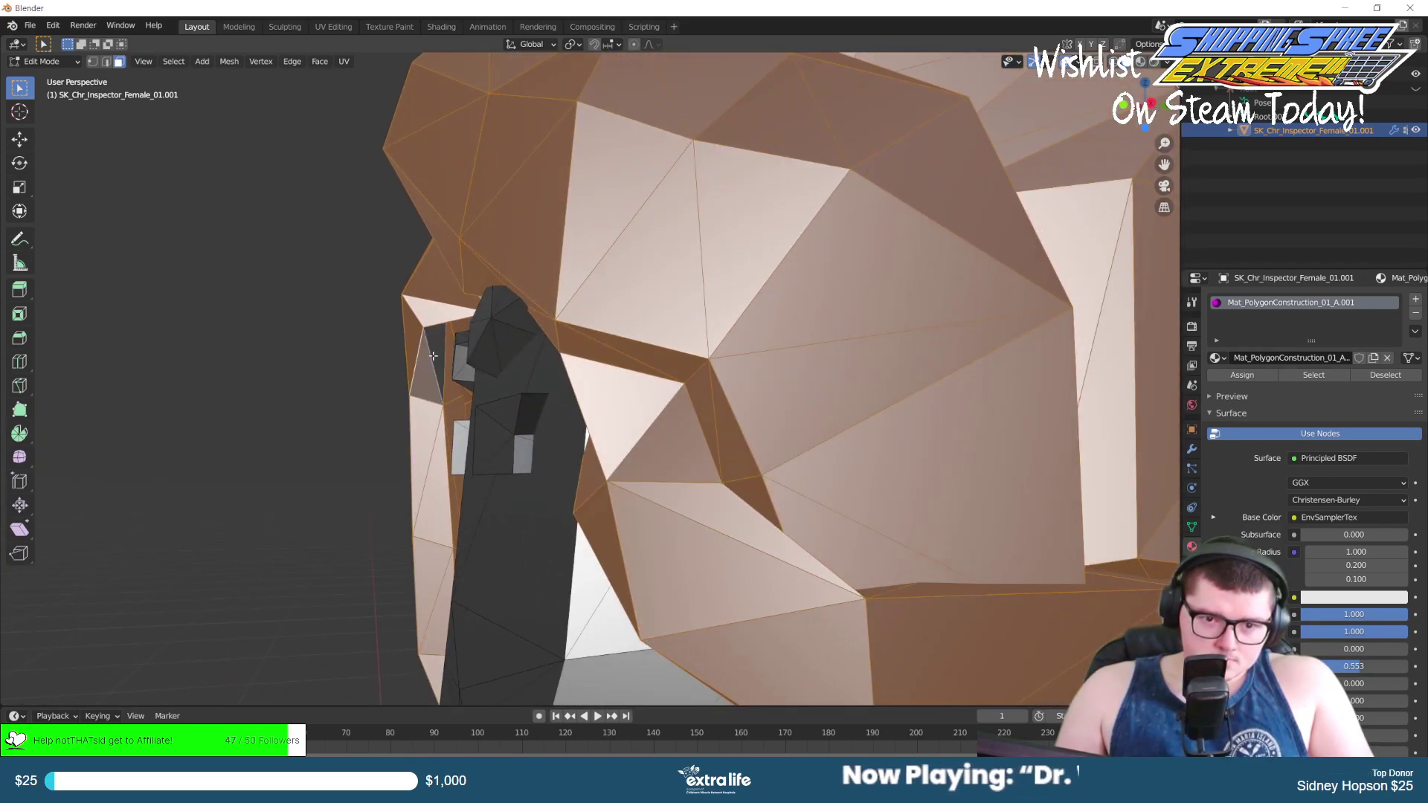
middle_click_drag(455, 346, 557, 419)
middle_click_drag(760, 361, 521, 394)
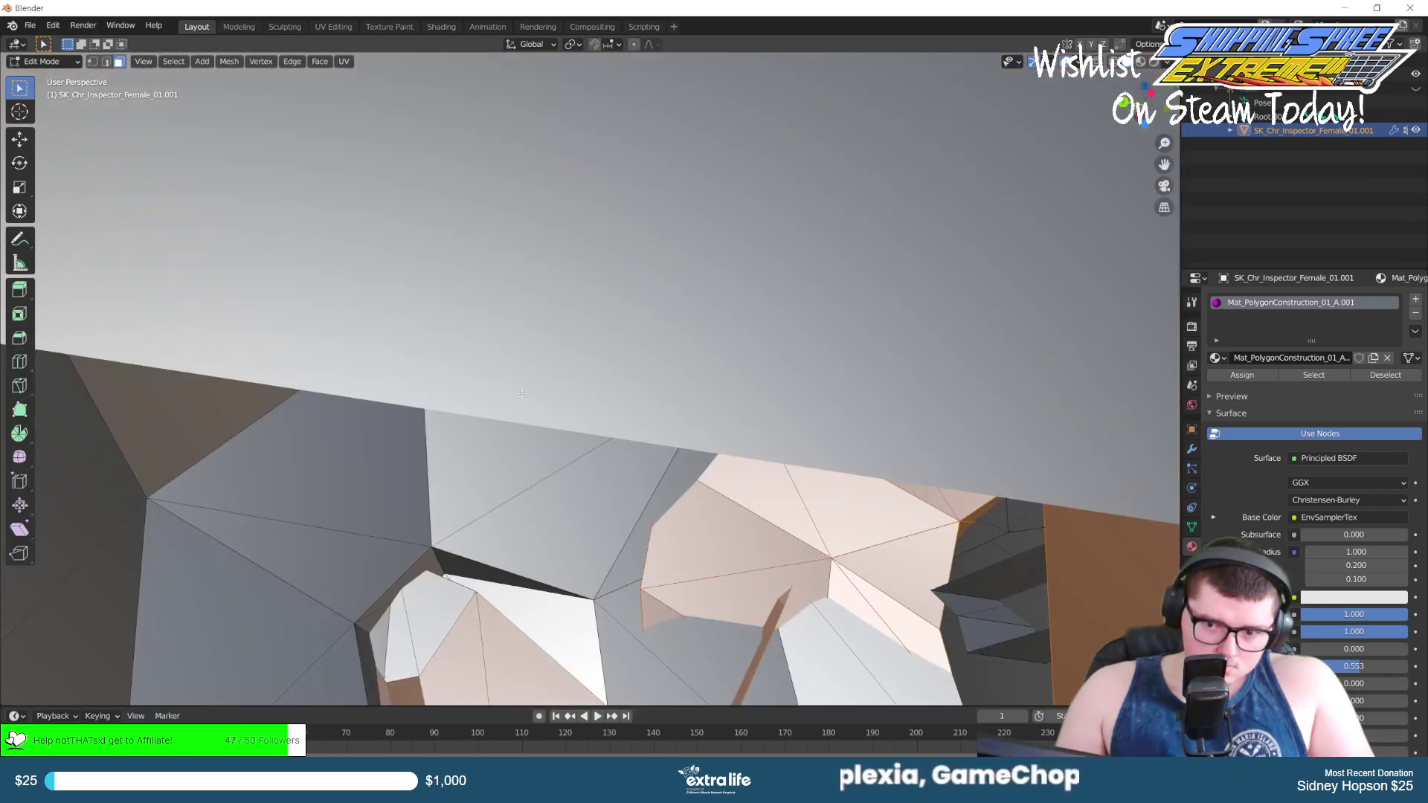
Separate and hide the selected hair to check the bare head for leftover faces, and undo the separation.
scroll(521, 394, "down", 10)
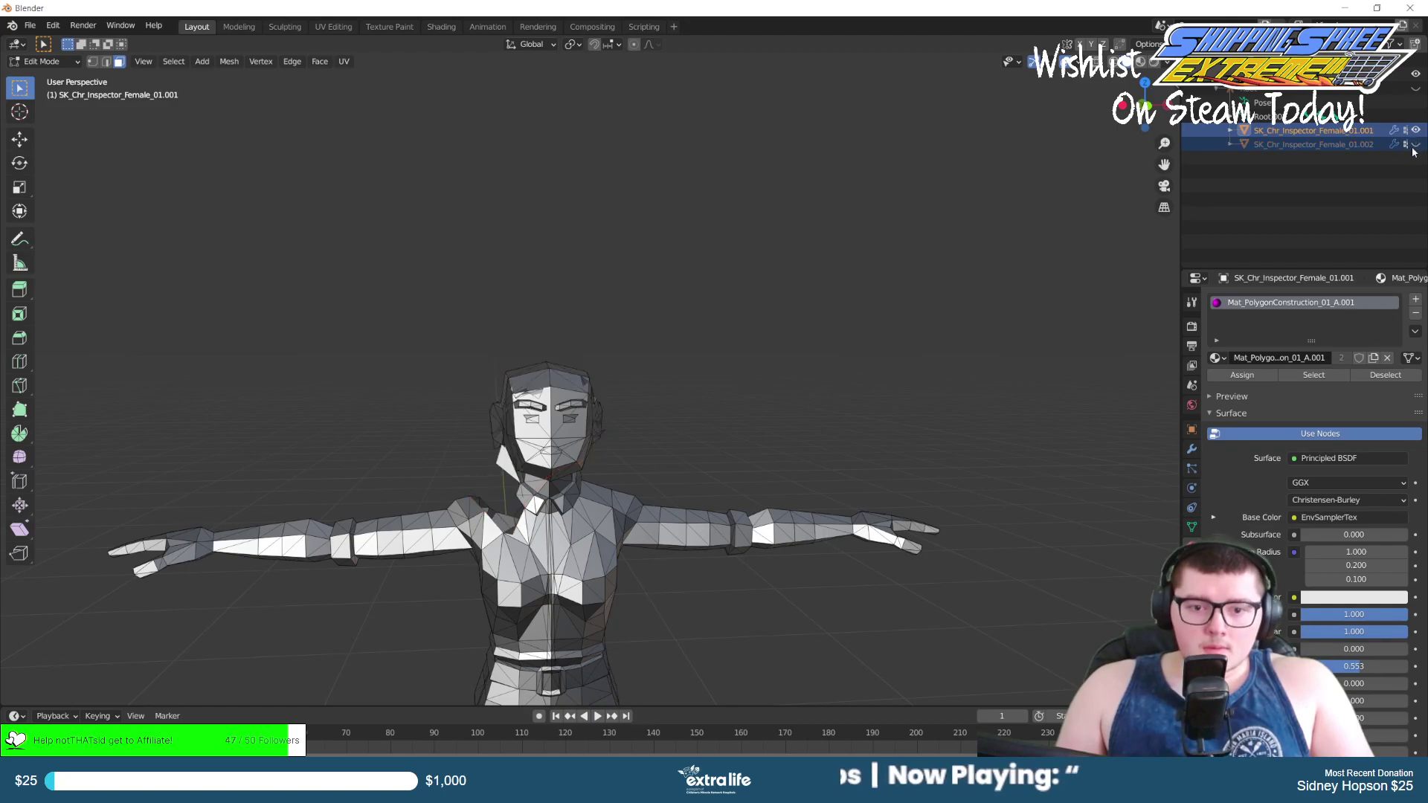
scroll(615, 431, "up", 8)
middle_click_drag(542, 427, 580, 439)
scroll(447, 399, "up", 5)
scroll(425, 402, "down", 2)
middle_click_drag(412, 402, 644, 482)
scroll(500, 380, "down", 3)
scroll(500, 381, "down", 2)
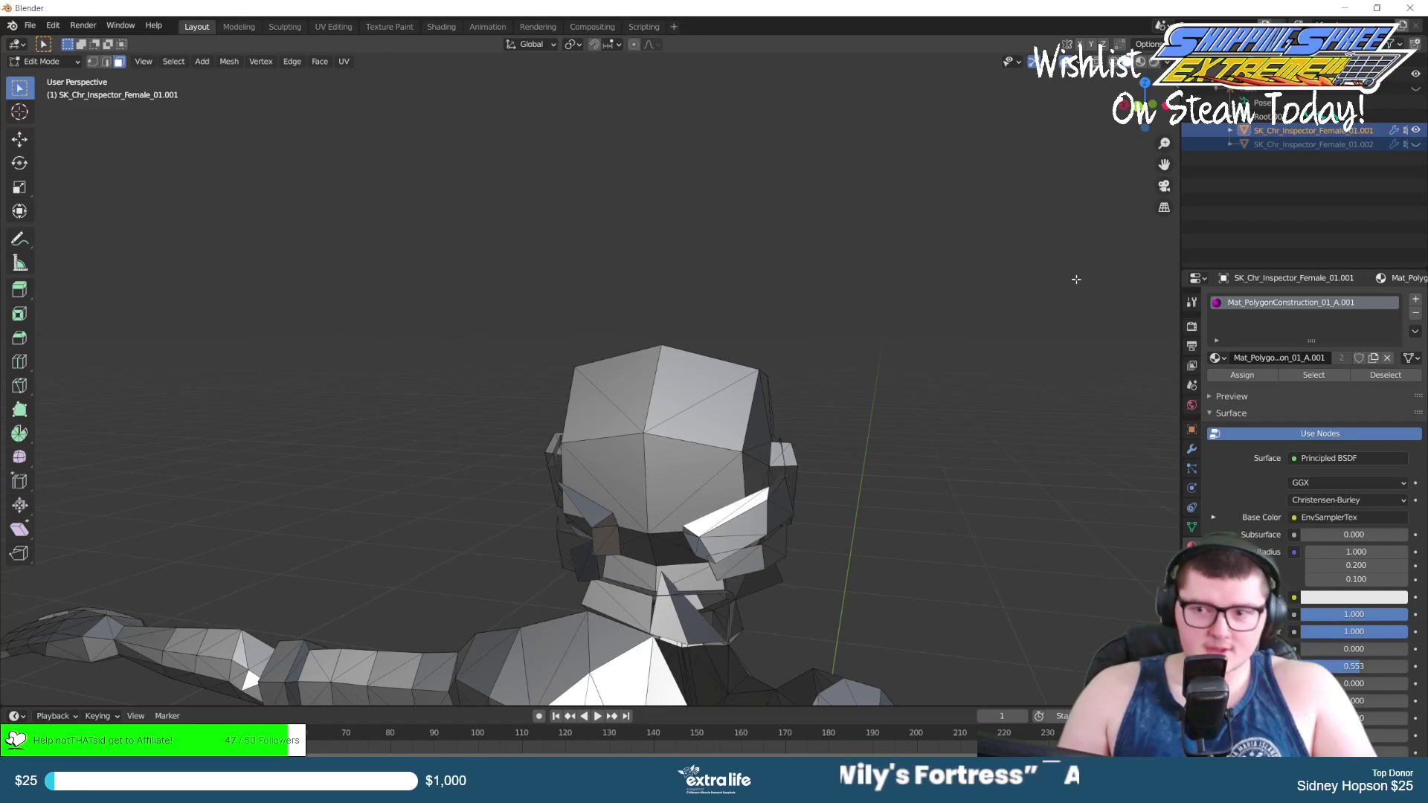
key("ctrl+z")
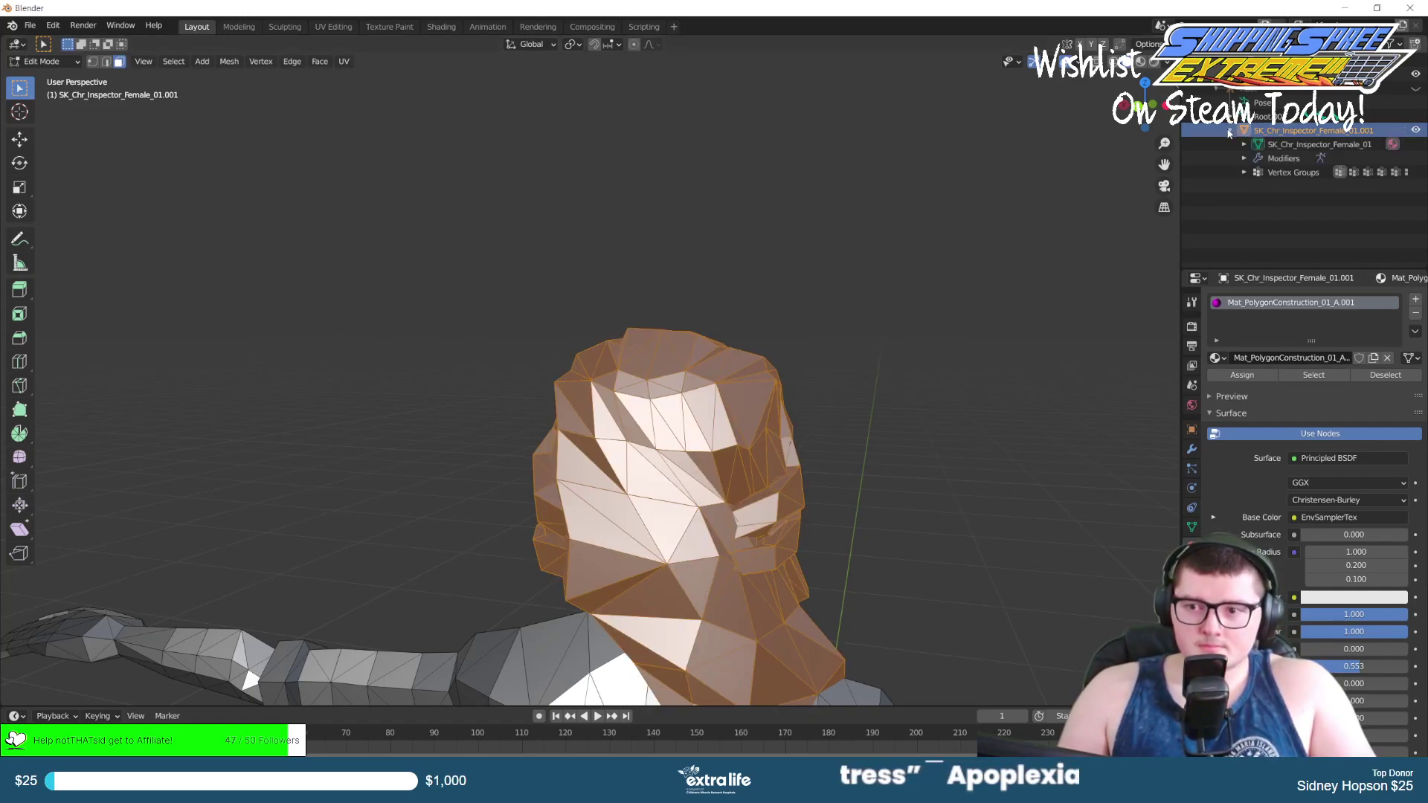
Add the long inner strand face and the small face beside it, between the hair and the head, to the selection.
scroll(902, 418, "up", 8)
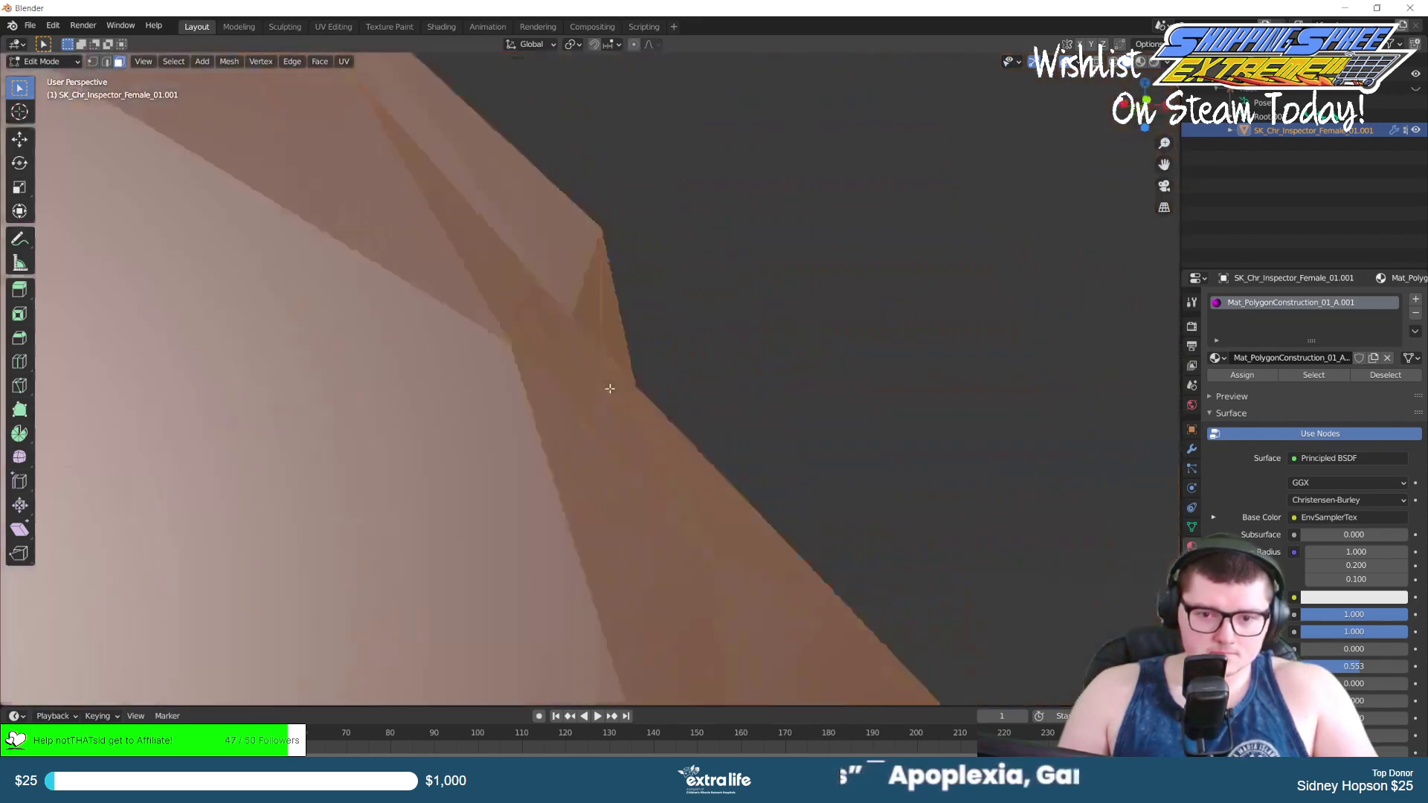
scroll(513, 424, "up", 1)
middle_click_drag(506, 427, 1060, 426)
scroll(602, 425, "up", 3)
middle_click_drag(872, 370, 618, 317)
left_click(580, 321, "shift")
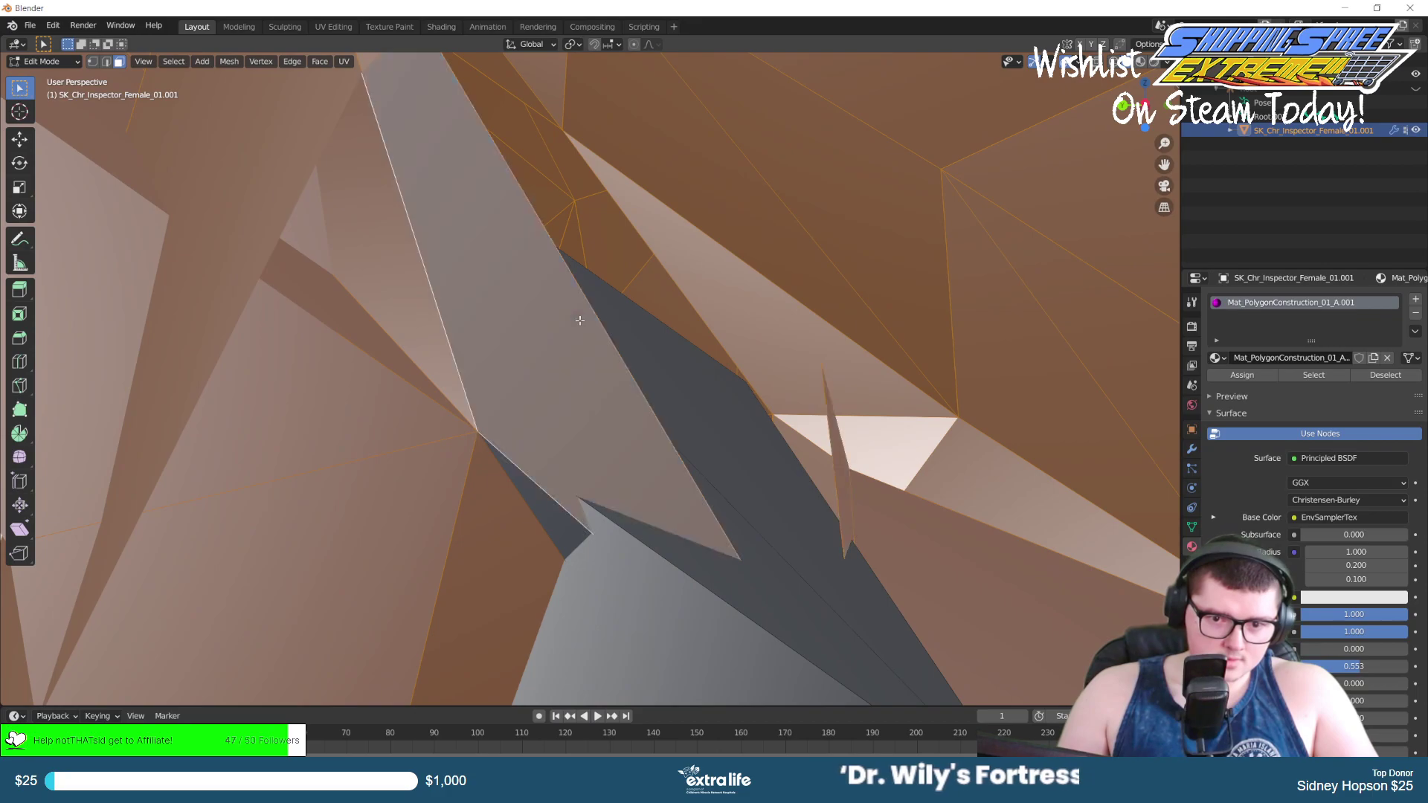
left_click(533, 476, "shift")
Add two more missed hair faces near the side of the head to the selection.
mouse_move(533, 476)
middle_mouse_down()
mouse_move(515, 418)
mouse_move(542, 386)
mouse_move(721, 402)
mouse_move(411, 473)
mouse_move(520, 414)
mouse_move(552, 674)
middle_mouse_up()
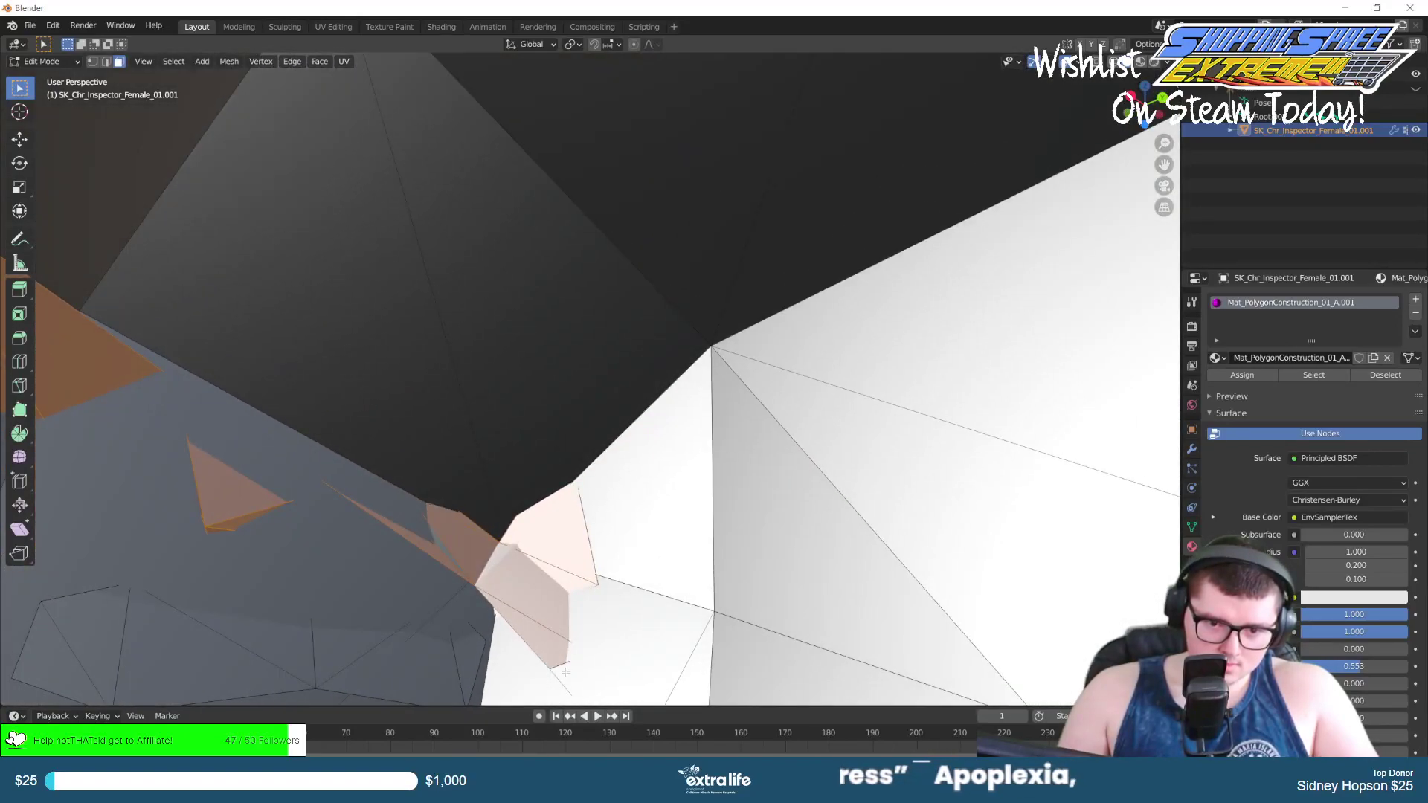
middle_click_drag(542, 500, 501, 527)
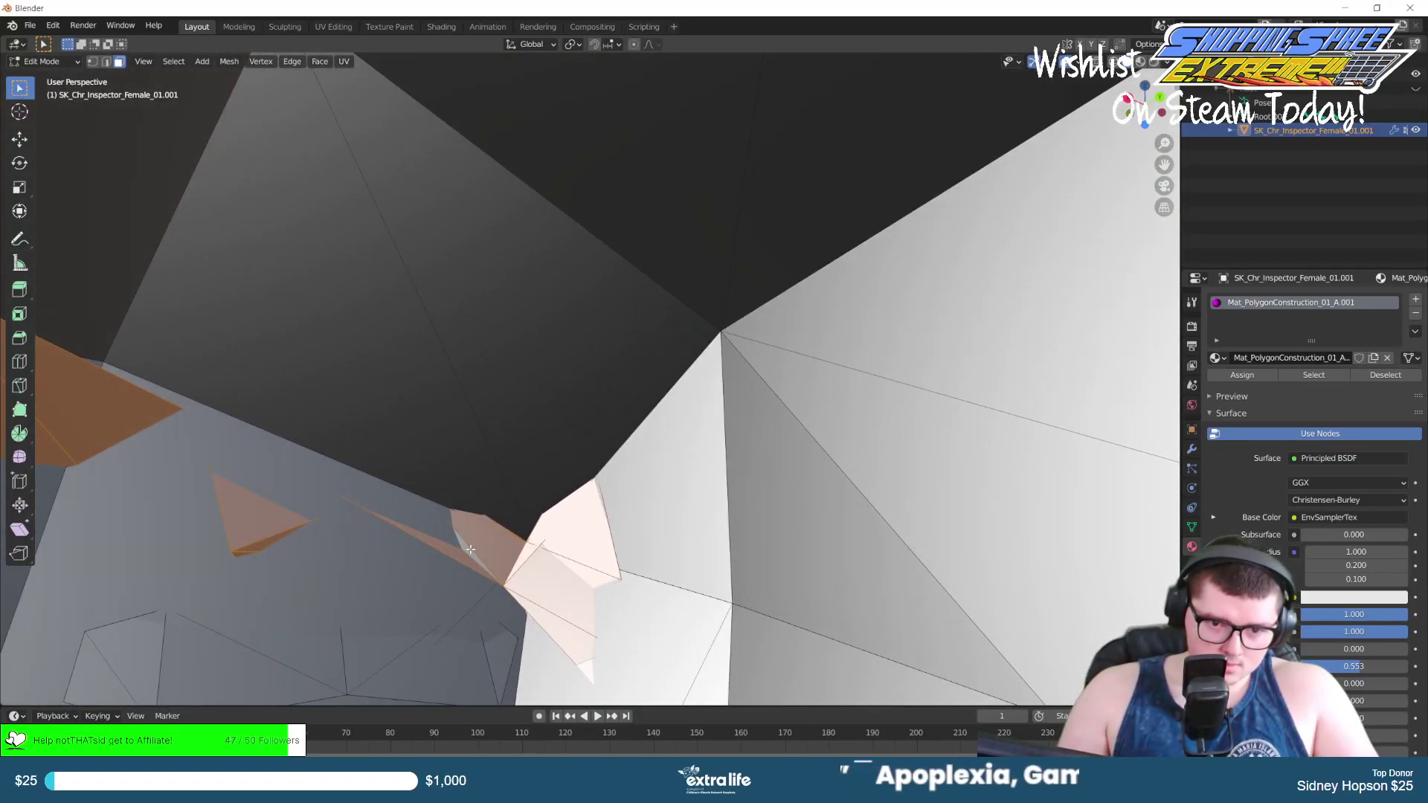
middle_click_drag(558, 462, 595, 343)
middle_click_drag(952, 345, 893, 506)
middle_click_drag(908, 410, 906, 357)
left_click(1037, 216, "shift")
left_click(1080, 374, "shift")
middle_click_drag(812, 533, 922, 335)
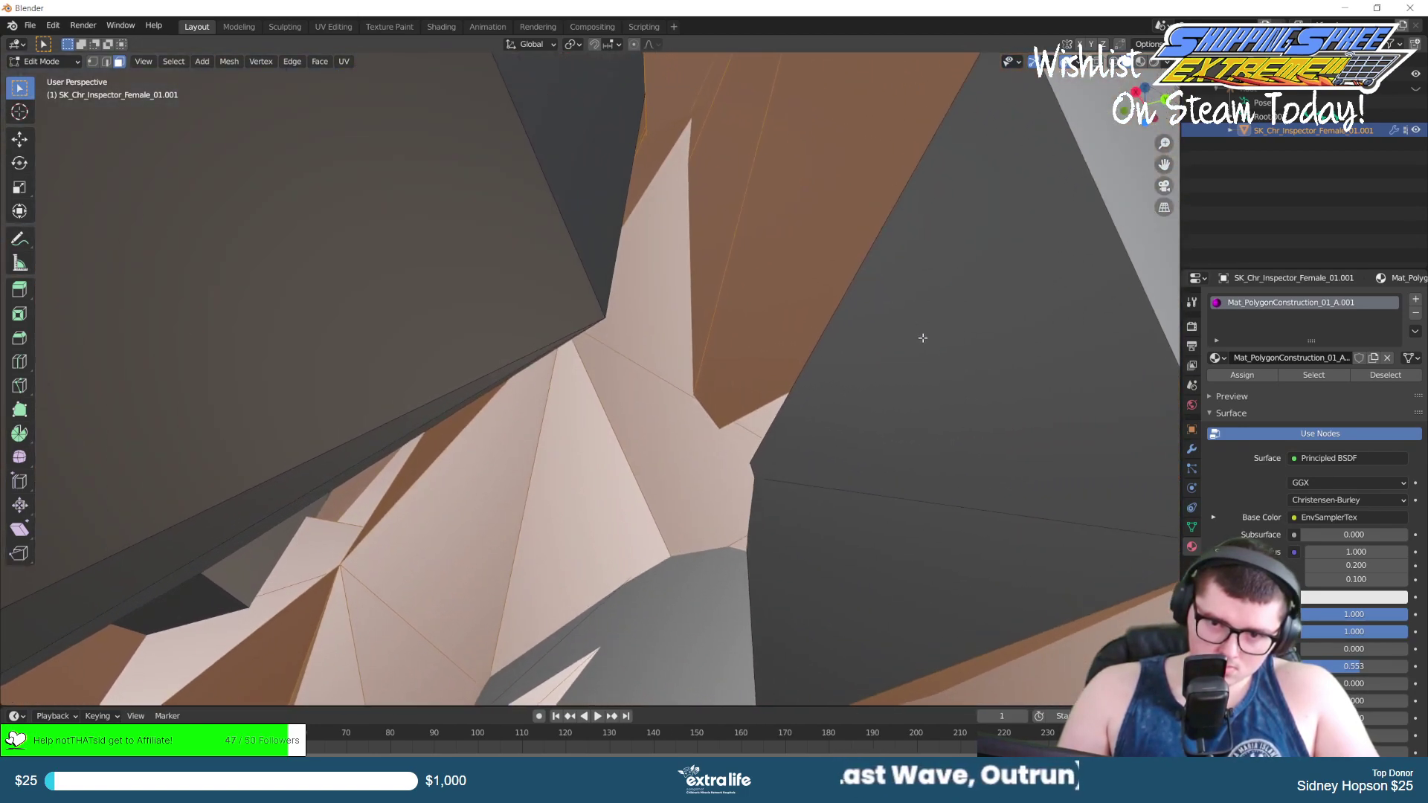
Add the large unselected faces on the inside of the hair to the selection.
left_click(908, 411)
middle_click_drag(985, 283, 938, 295)
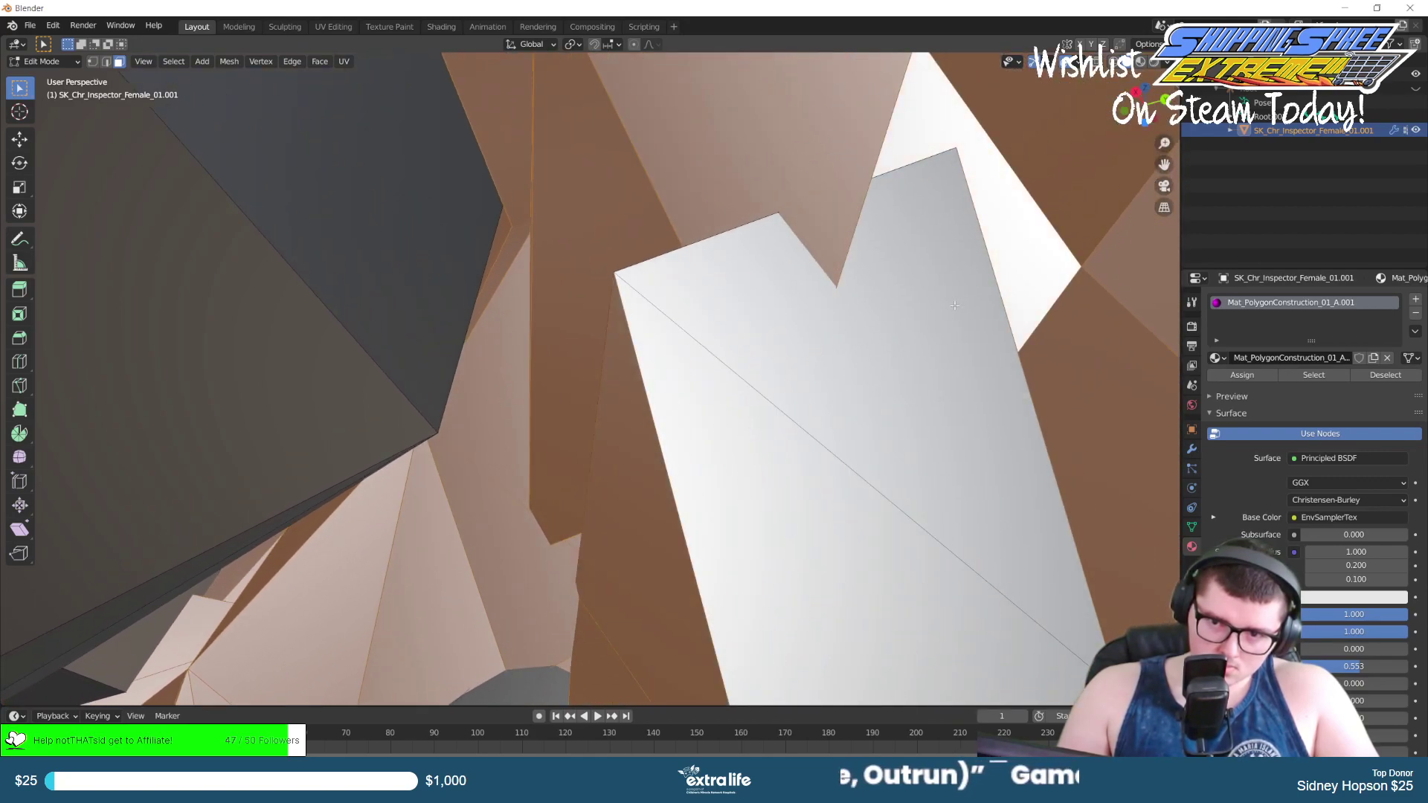
middle_click_drag(824, 495, 856, 286)
mouse_move(770, 391)
middle_mouse_down()
mouse_move(816, 354)
mouse_move(761, 389)
middle_mouse_up()
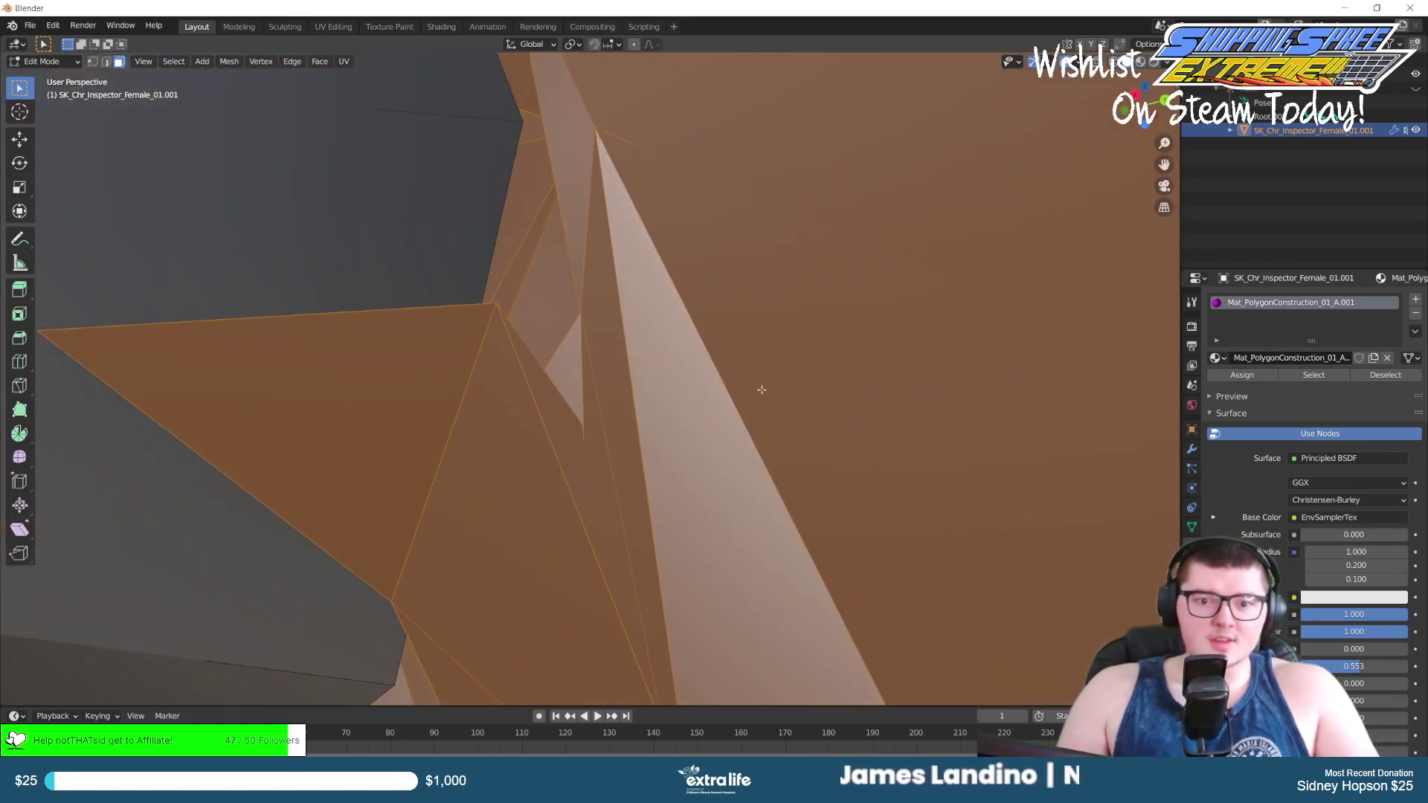
Separate and hide the hair again to inspect the back of the head and neck, and undo that separation.
middle_click_drag(667, 263, 755, 379)
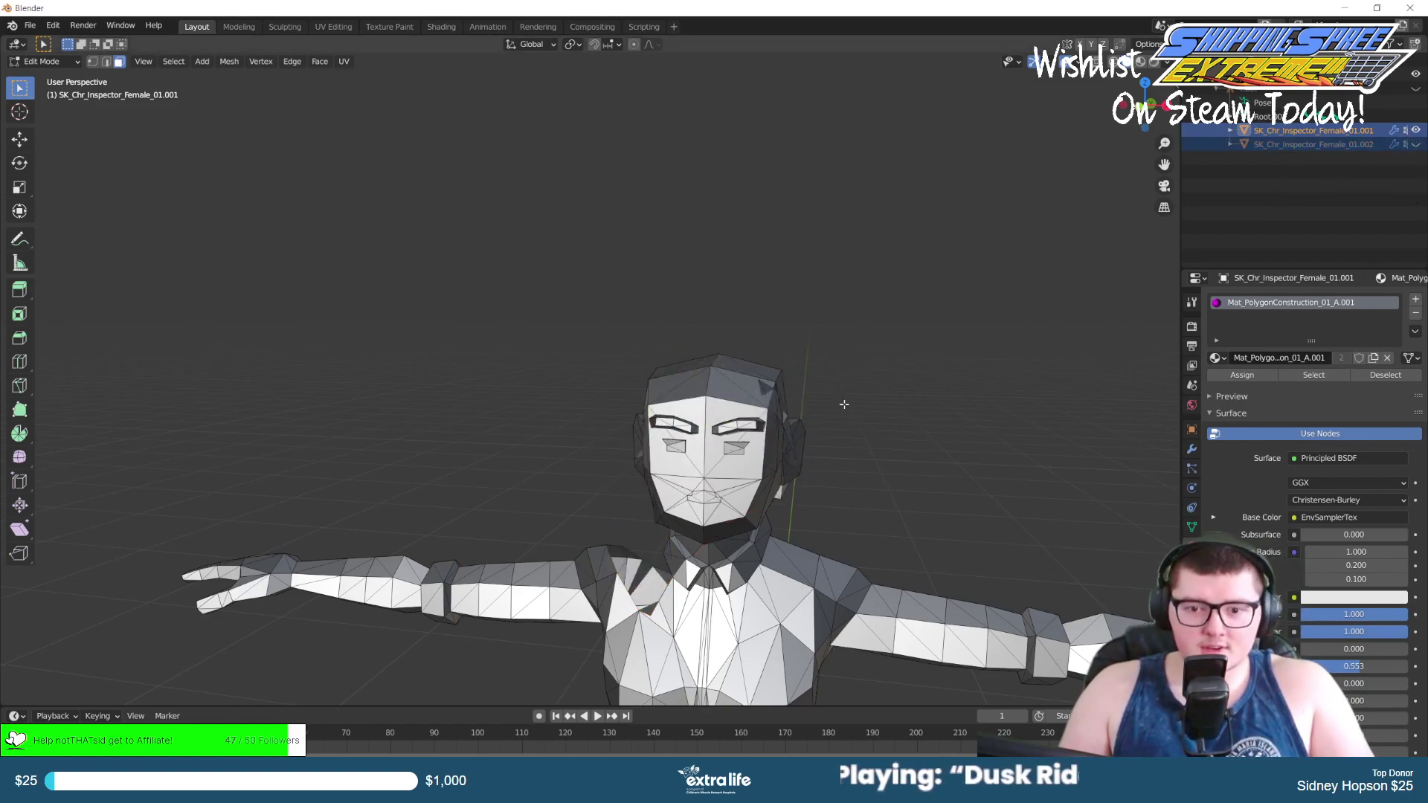
scroll(858, 399, "up", 4)
middle_click_drag(857, 399, 503, 565)
scroll(456, 546, "up", 6)
middle_click_drag(613, 553, 675, 539)
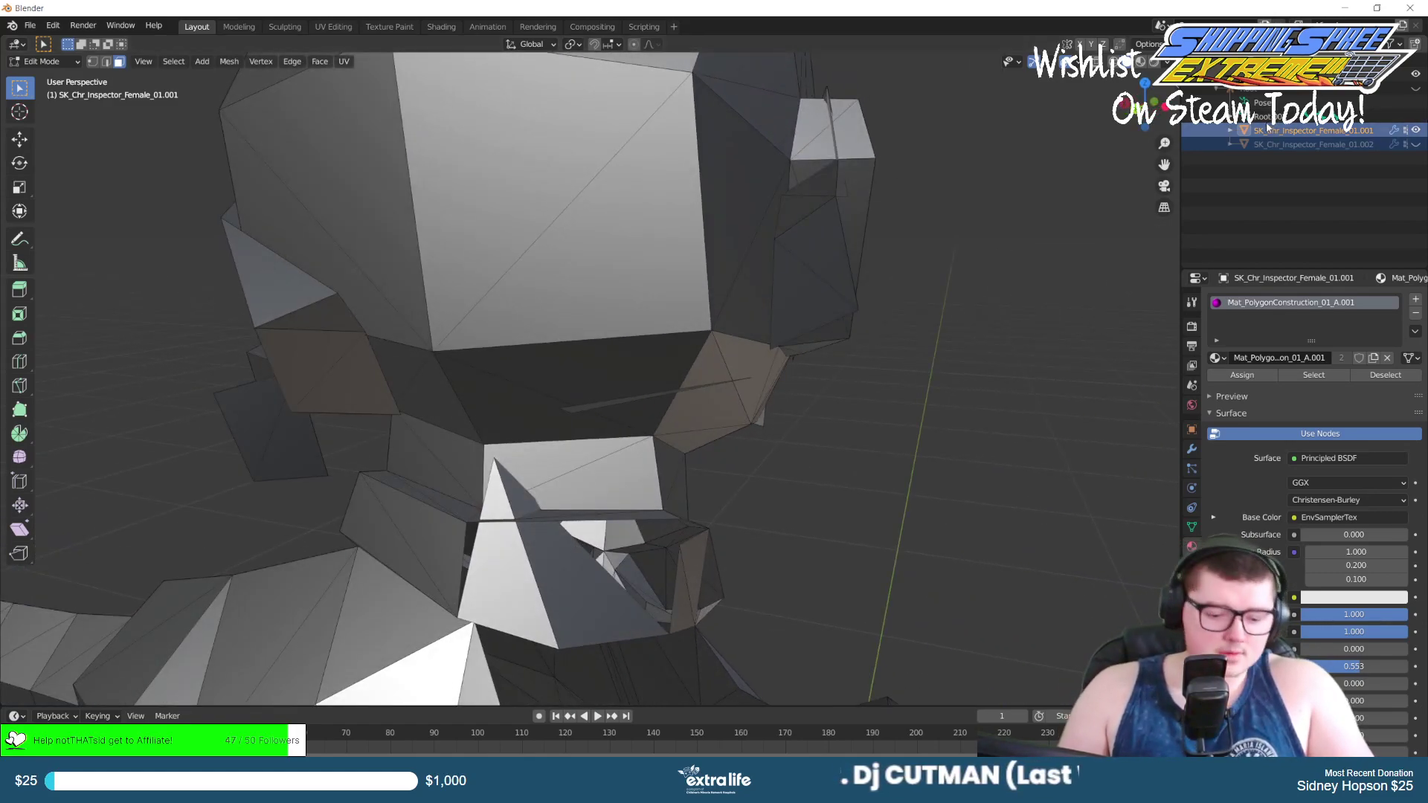
key("Delete")
Add the missed triangular hair faces on the inner side of the hair, close against the head, to the selection.
middle_click_drag(758, 398, 578, 554)
middle_click_drag(461, 555, 534, 5)
middle_click_drag(582, 257, 495, 332)
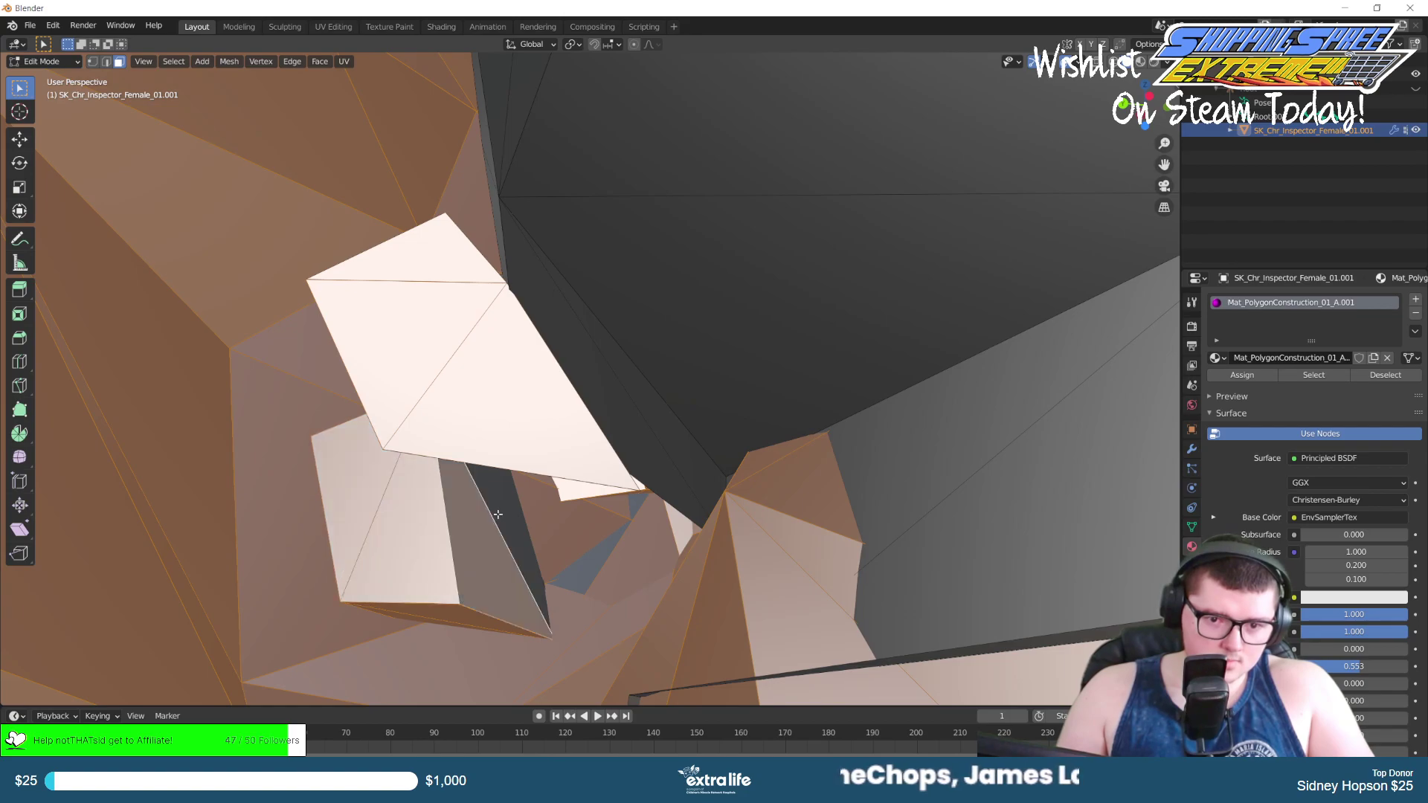
middle_click_drag(504, 484, 530, 462)
middle_click_drag(476, 311, 568, 525)
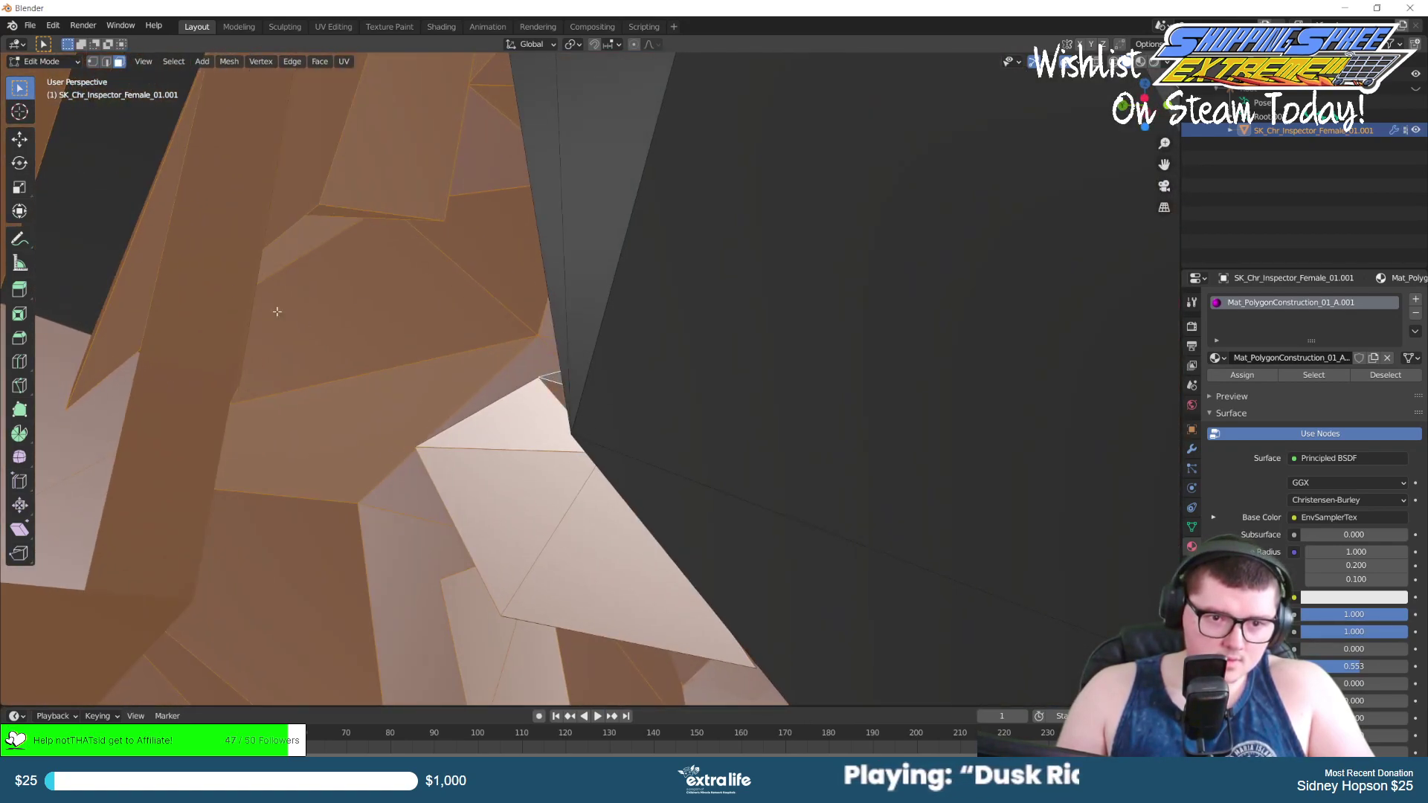
middle_click_drag(345, 232, 223, 395)
middle_click_drag(334, 392, 353, 392)
middle_click_drag(418, 299, 809, 584)
middle_click_drag(644, 266, 541, 200)
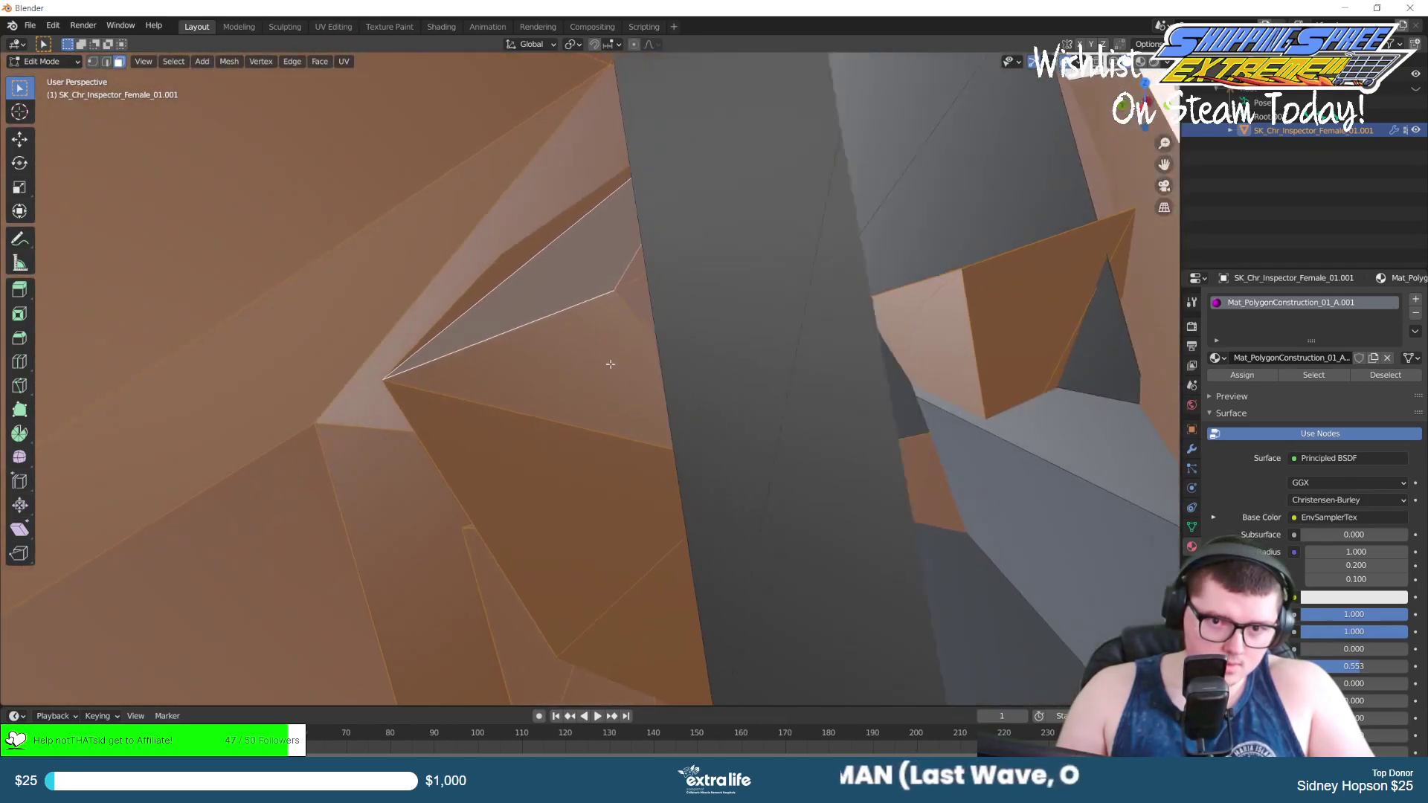
middle_click_drag(611, 364, 606, 340)
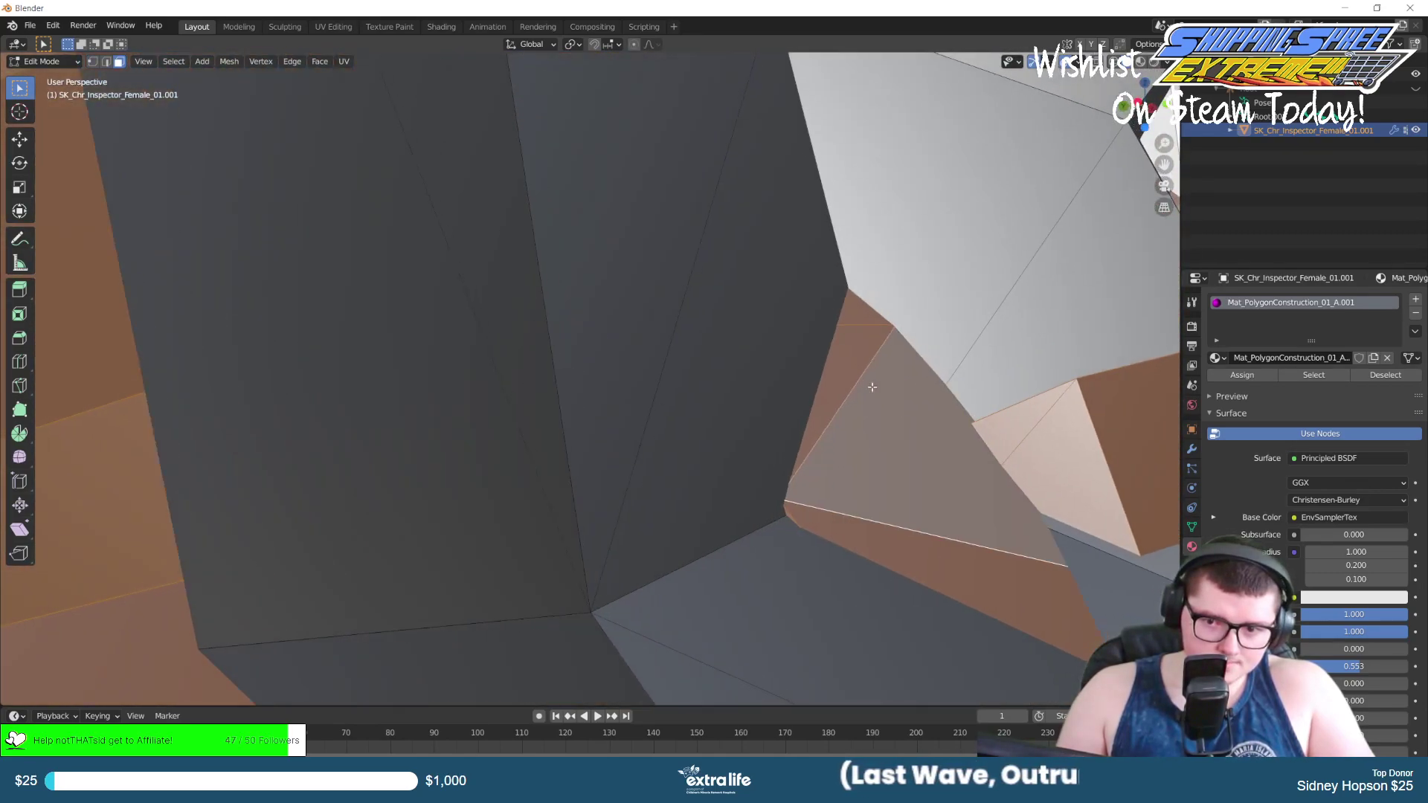
Add the small unselected faces along the narrow inner hair strand beside the head to the selection.
middle_click_drag(904, 387, 471, 344)
middle_click_drag(697, 318, 353, 534)
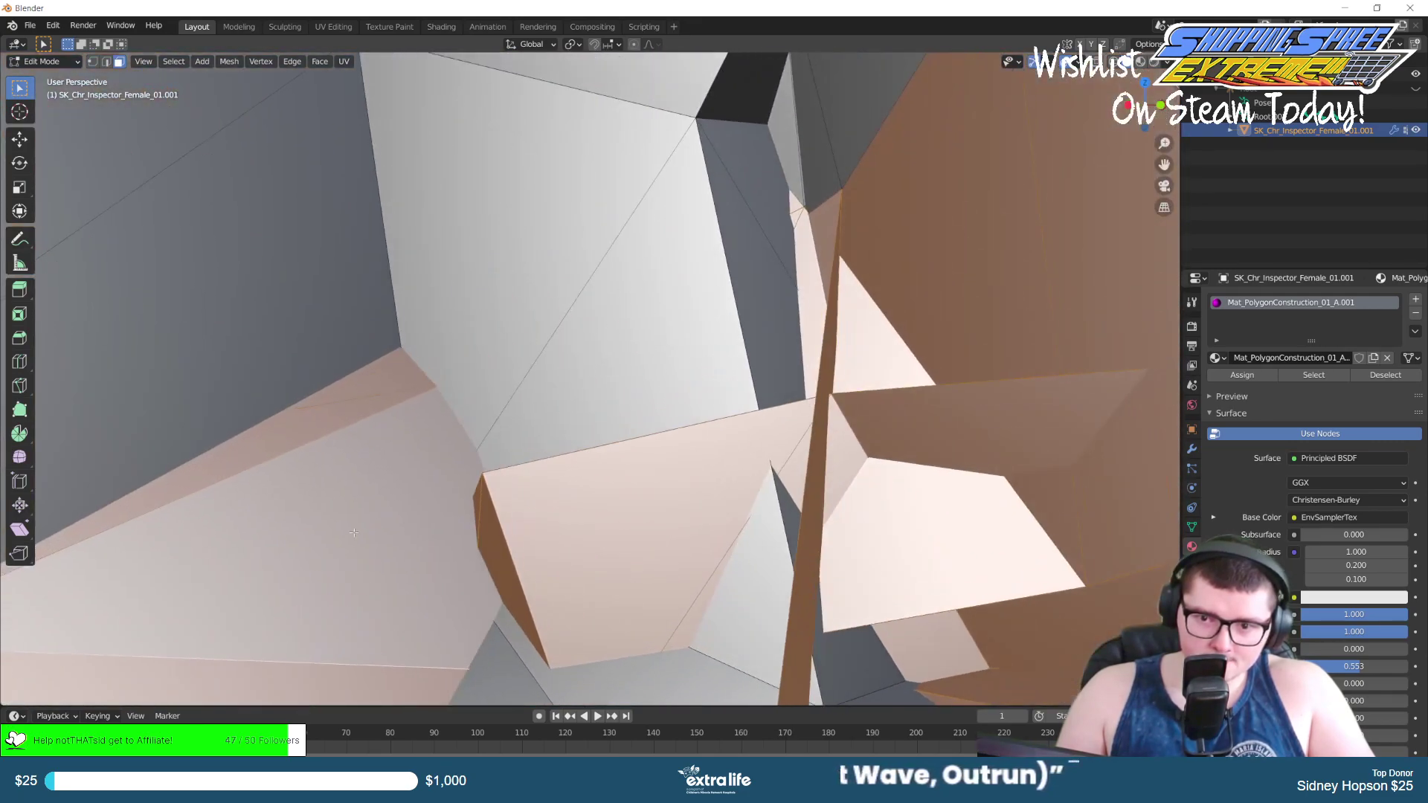
middle_click_drag(774, 301, 1035, 185)
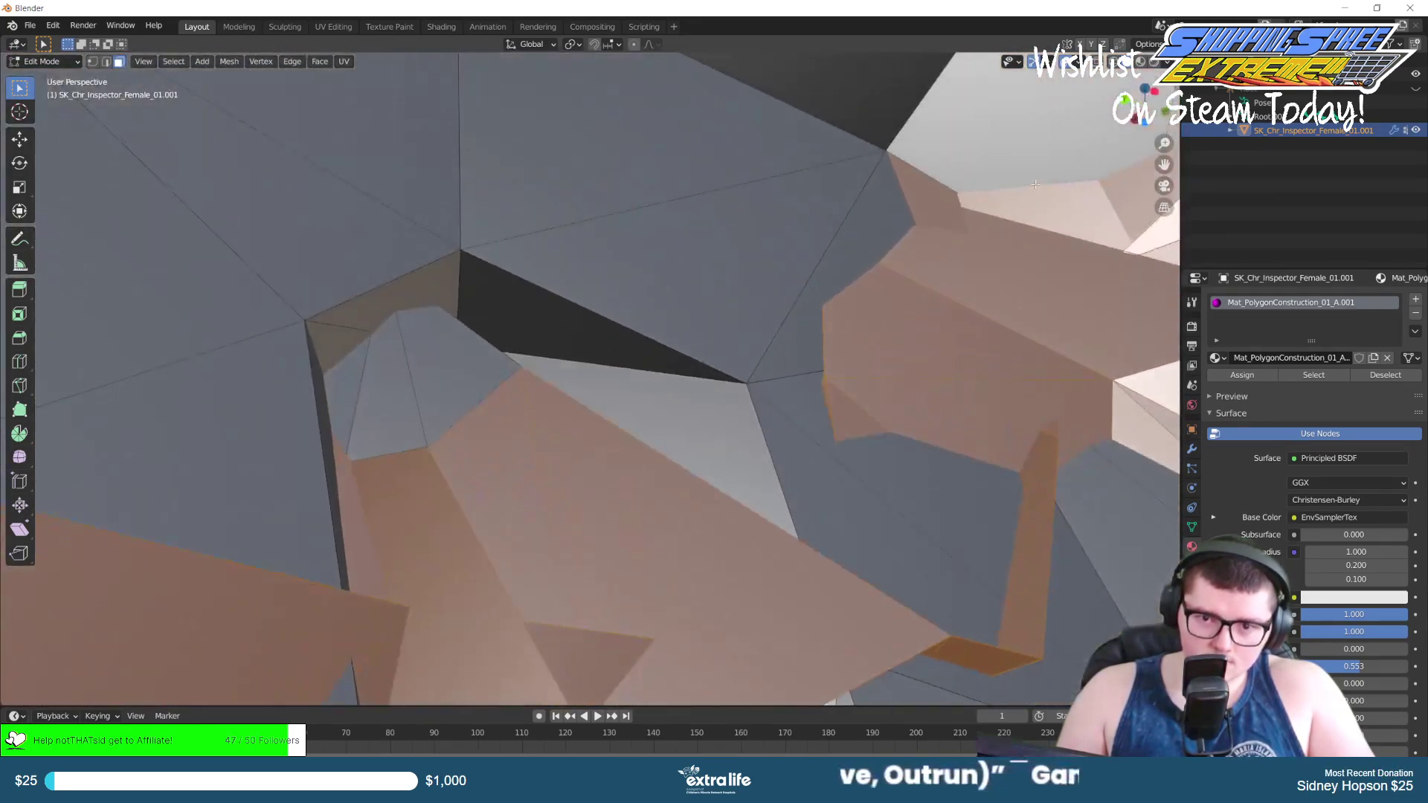
middle_click_drag(891, 394, 1026, 396)
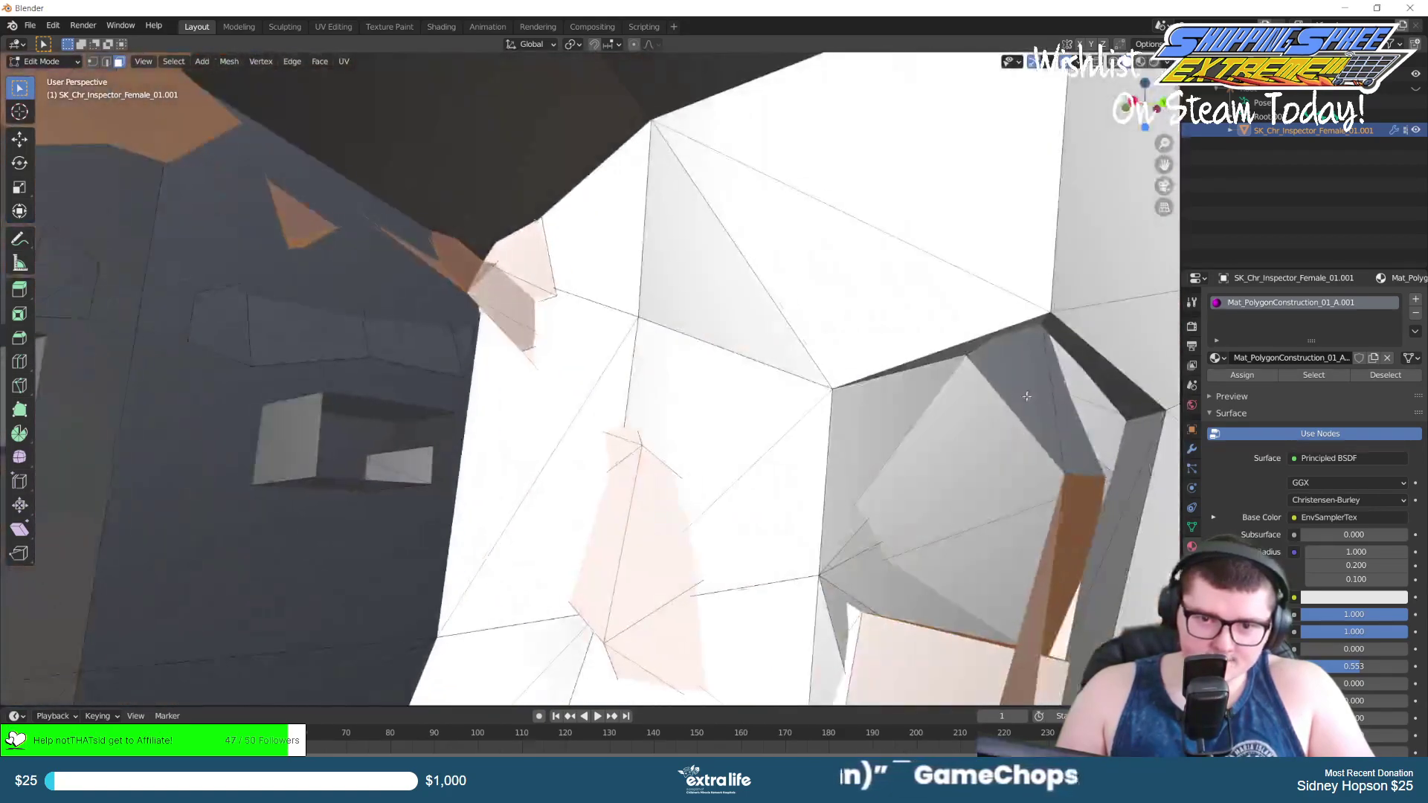
middle_click_drag(511, 301, 870, 478, "shift")
middle_click_drag(461, 320, 749, 430, "shift")
middle_click_drag(386, 453, 677, 321, "shift")
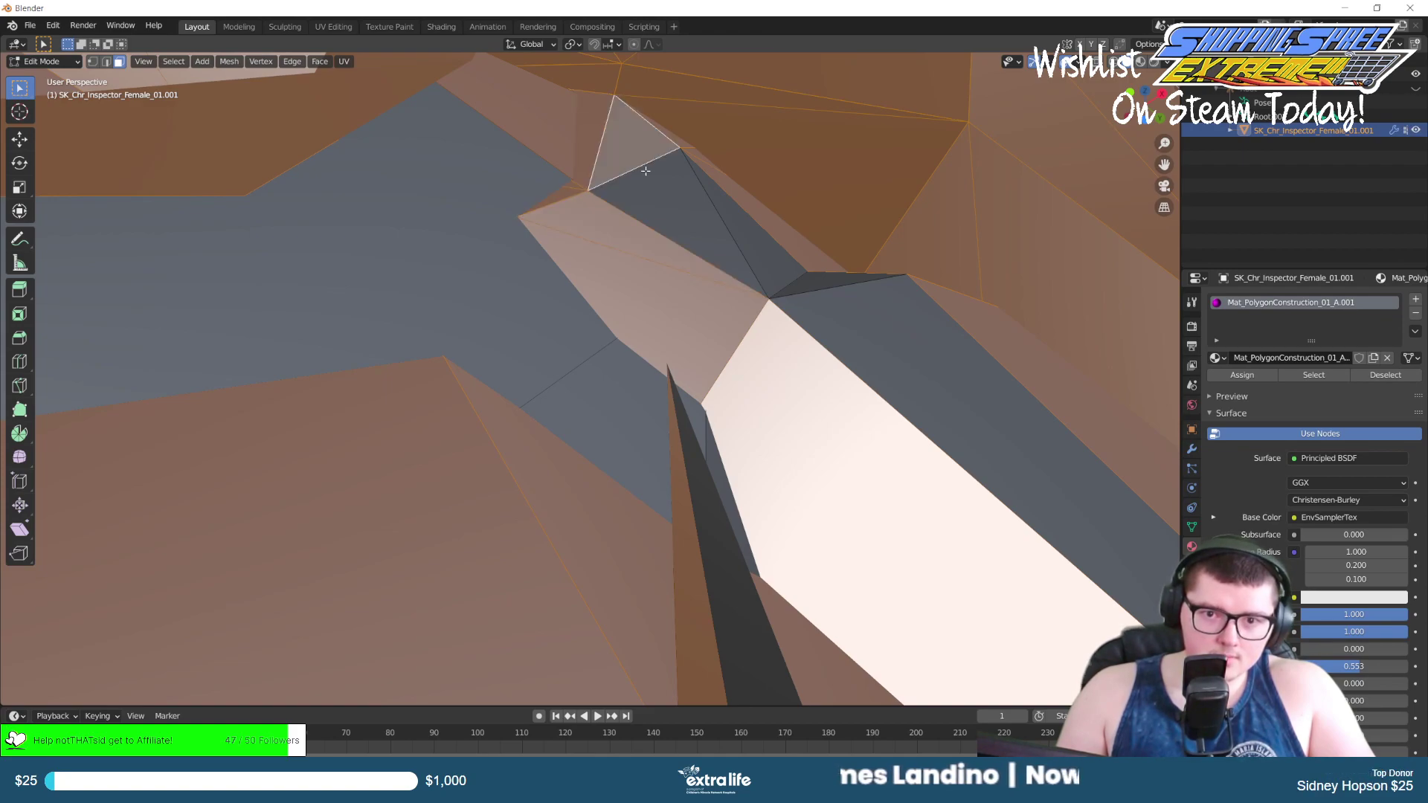
left_click(867, 313, "shift")
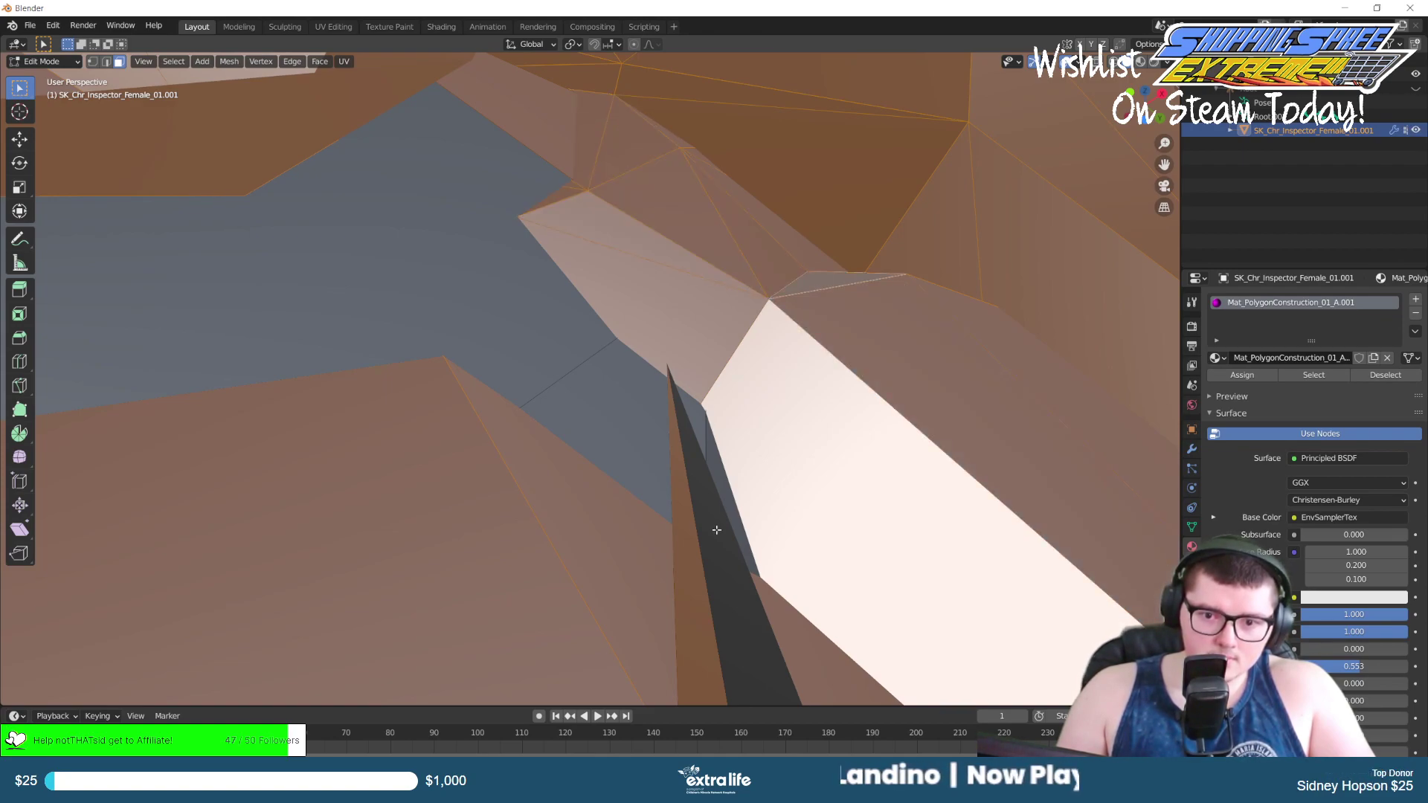
Separate the selected hair faces from the character mesh into their own object and hide it.
middle_click_drag(804, 494, 972, 64)
middle_click_drag(770, 145, 1039, 197)
scroll(454, 238, "down", 8)
scroll(448, 250, "down", 2)
scroll(449, 251, "up", 8)
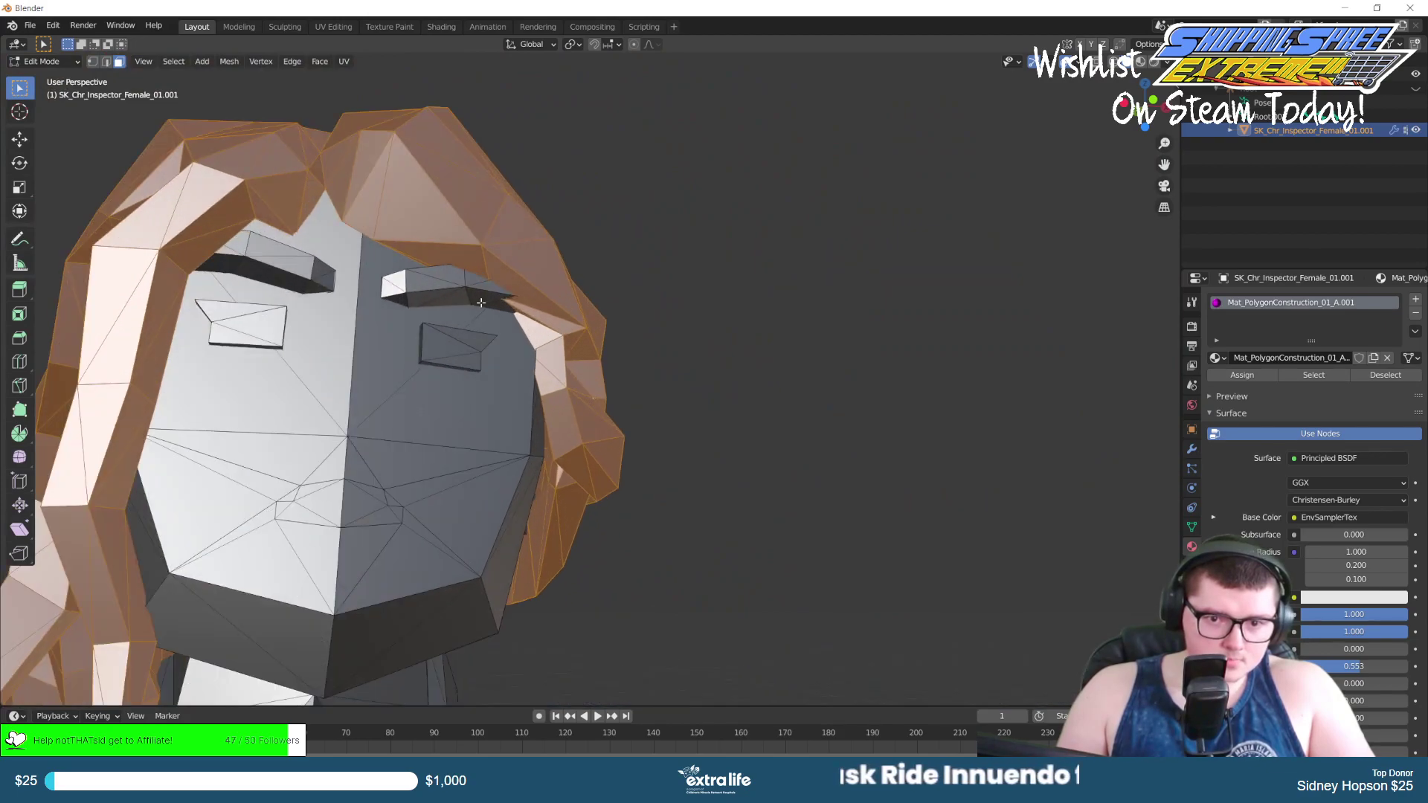
middle_click_drag(448, 251, 393, 370)
scroll(338, 344, "down", 5)
scroll(337, 344, "up", 2)
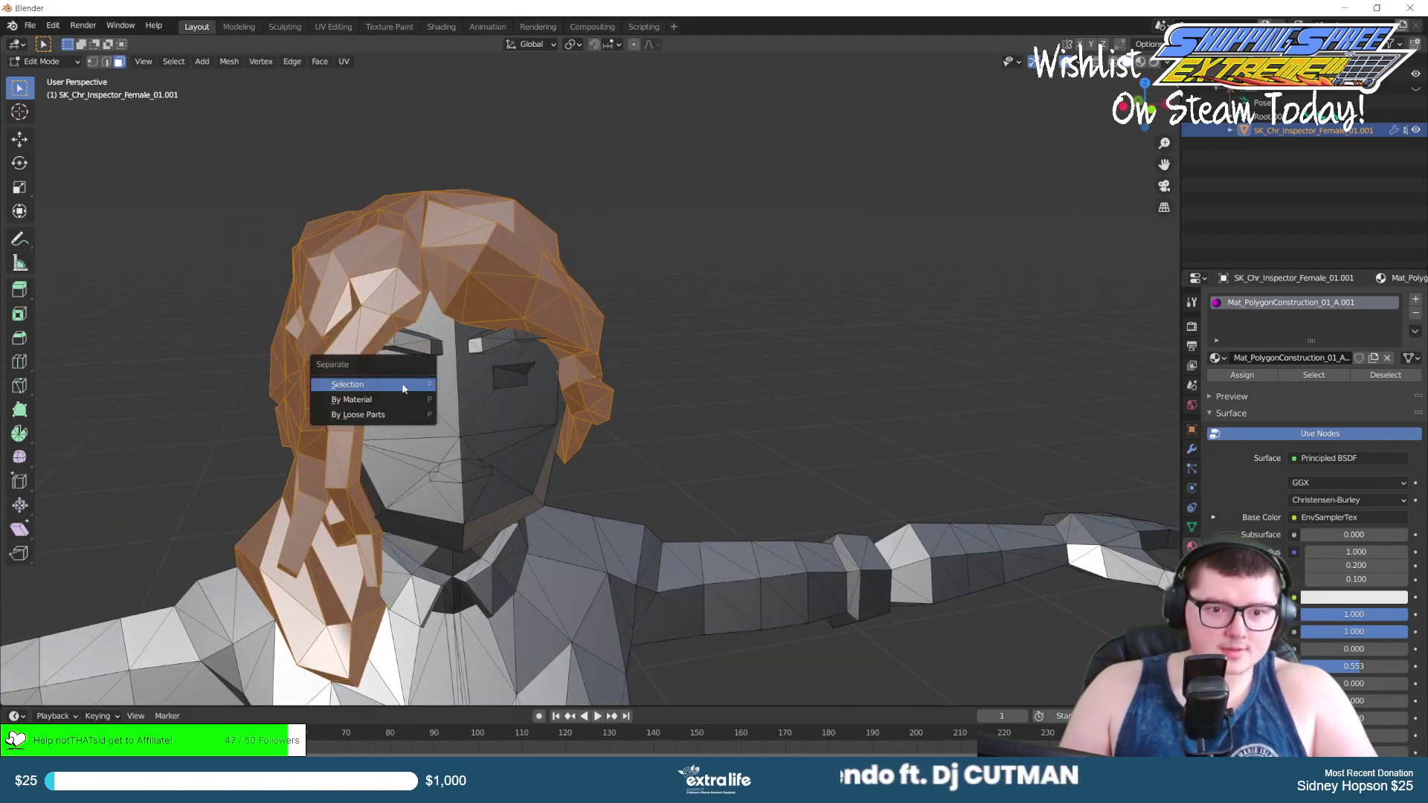
Inspect the bare head, ears and neck from all sides for leftover hair faces, and undo the separation.
middle_click_drag(518, 314, 408, 273)
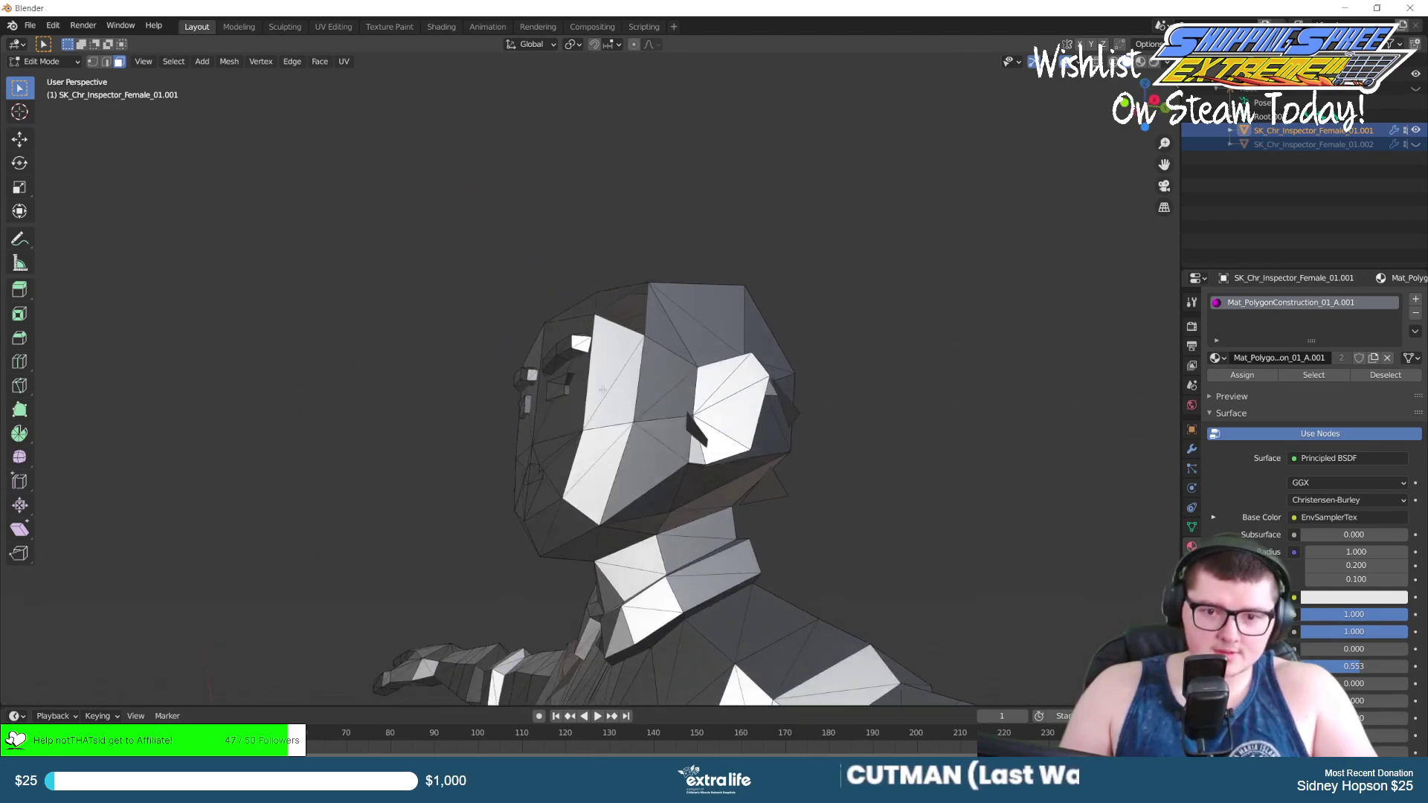
middle_click_drag(623, 428, 501, 344)
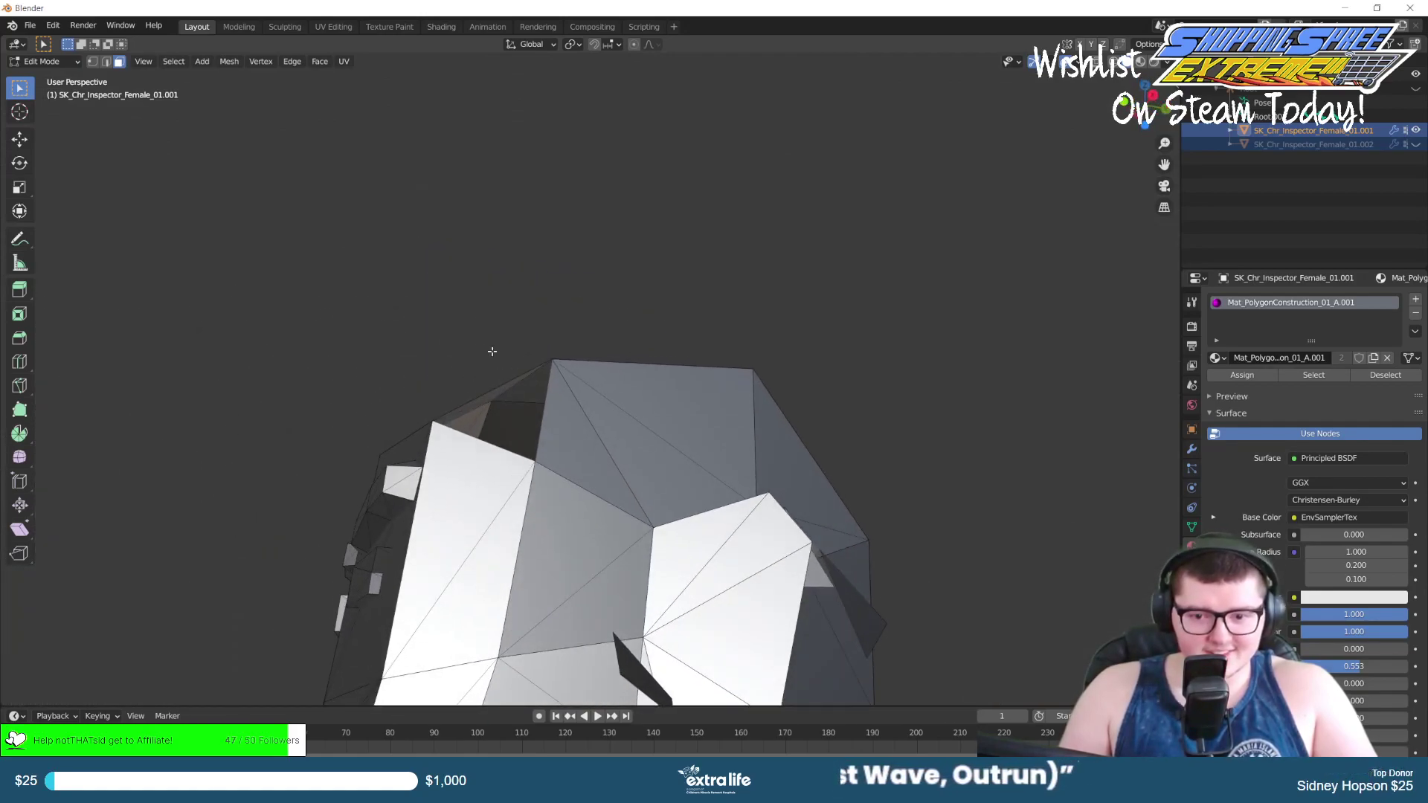
middle_click_drag(667, 510, 493, 525)
scroll(494, 525, "down", 6)
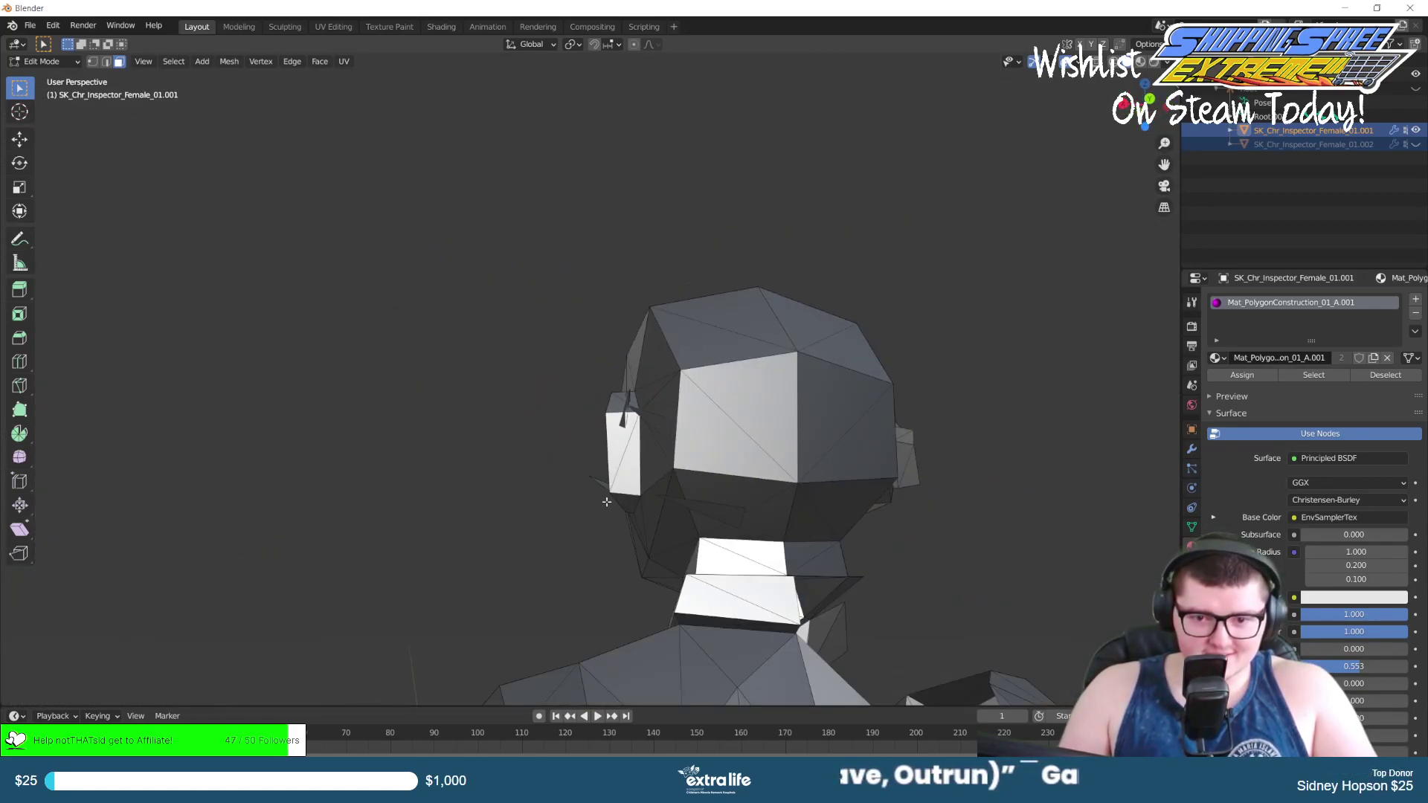
middle_click_drag(721, 485, 654, 505)
scroll(647, 461, "up", 6)
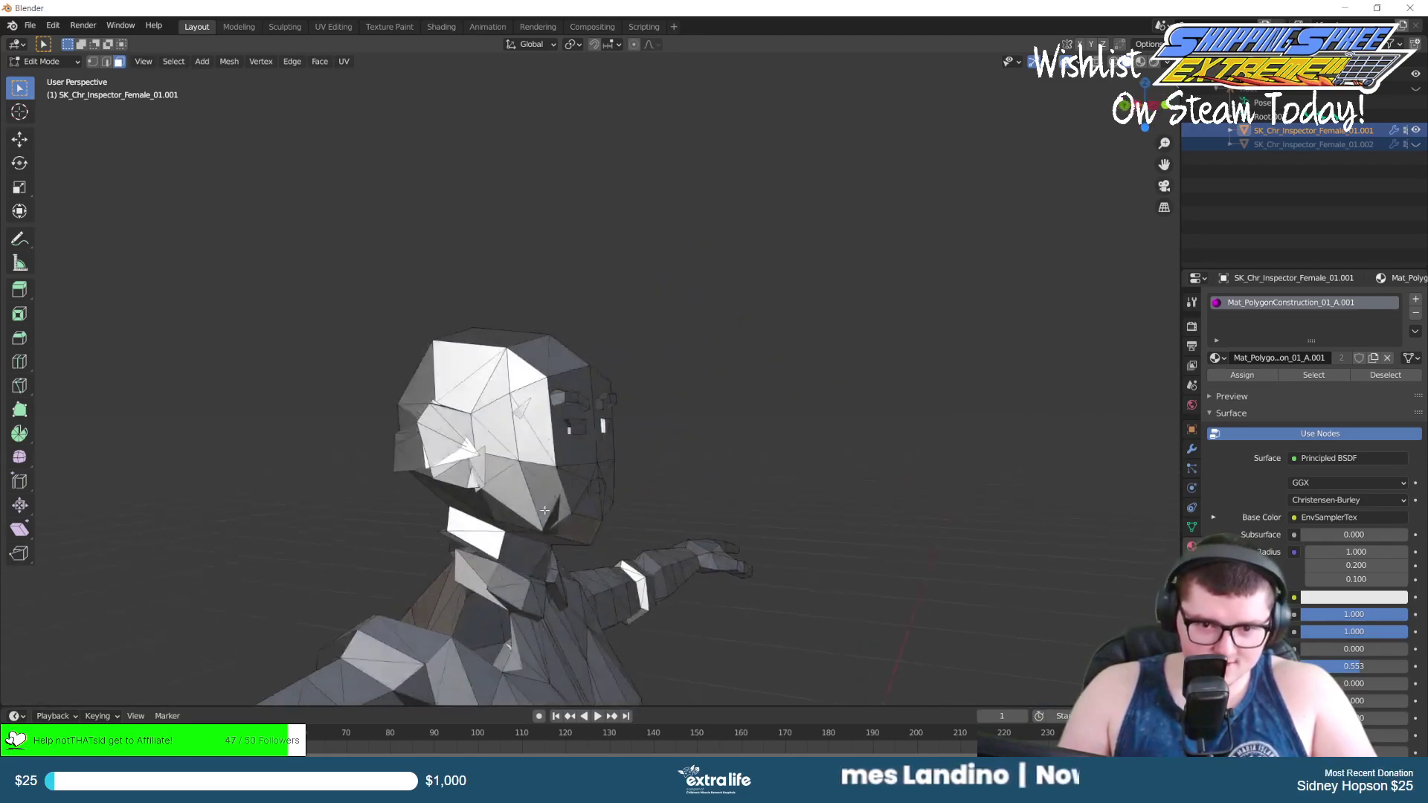
middle_click_drag(548, 510, 453, 627)
middle_click_drag(533, 592, 658, 559)
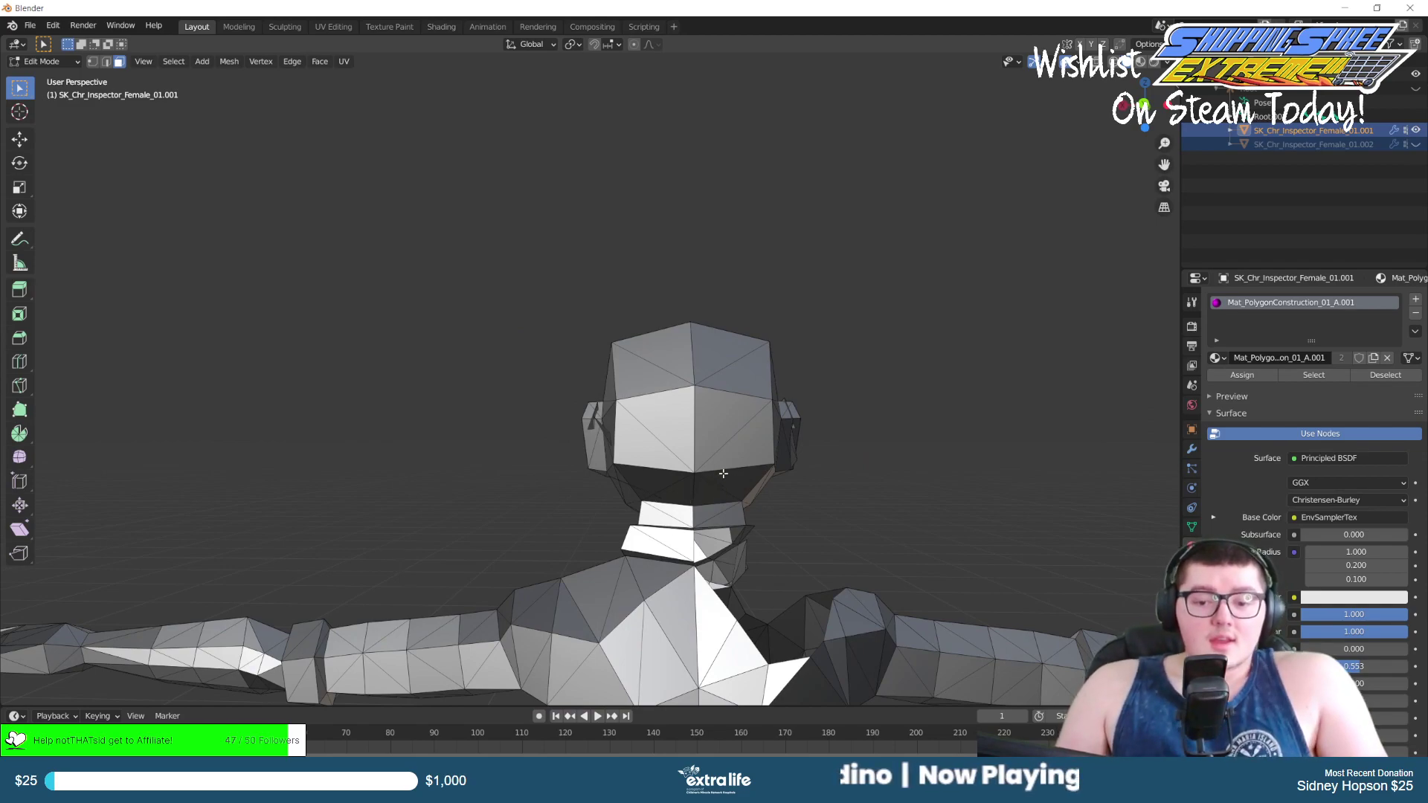
scroll(642, 438, "up", 6)
middle_click_drag(641, 438, 741, 412)
key("ctrl+z")
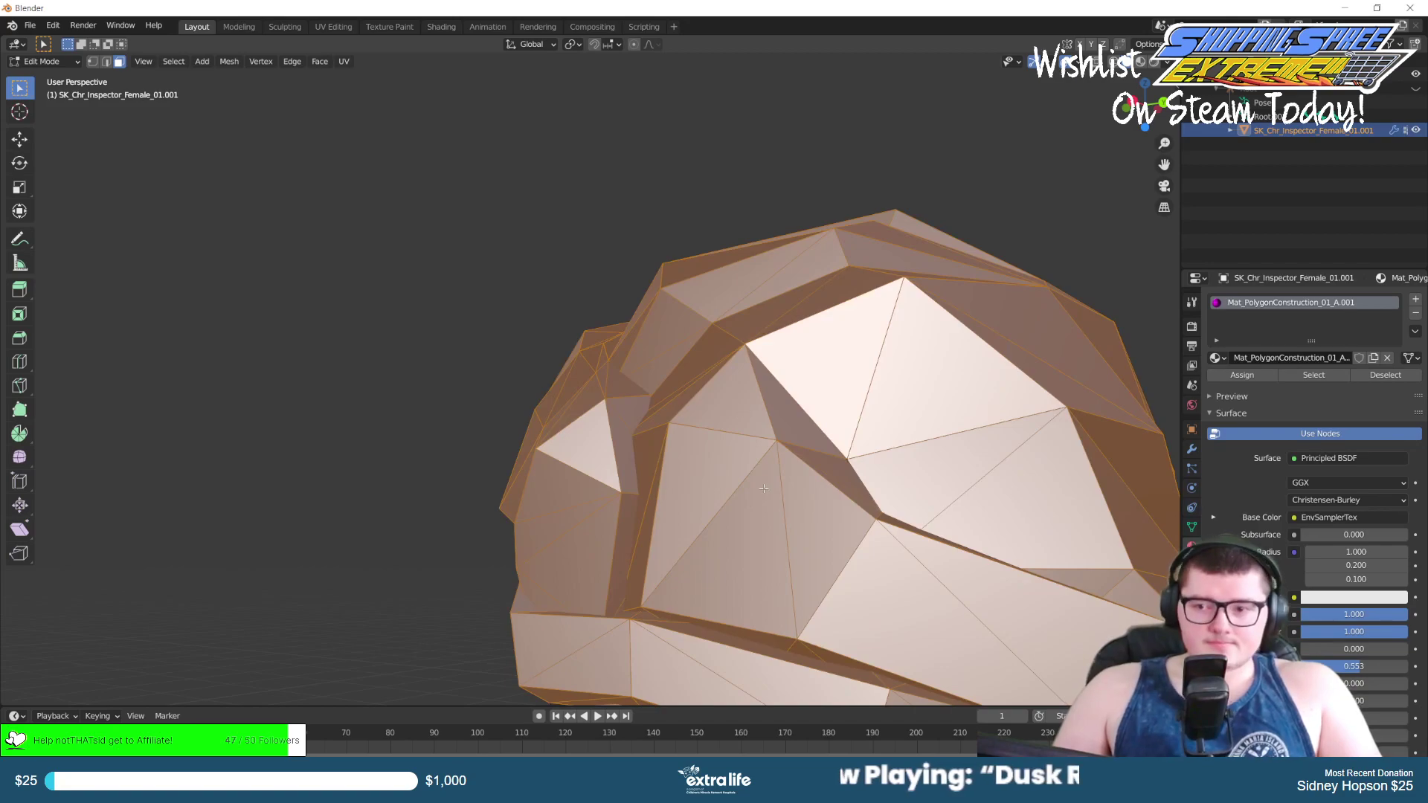
Add the missed inner face next to the gap between the hair and the head to the selection.
scroll(764, 481, "up", 10)
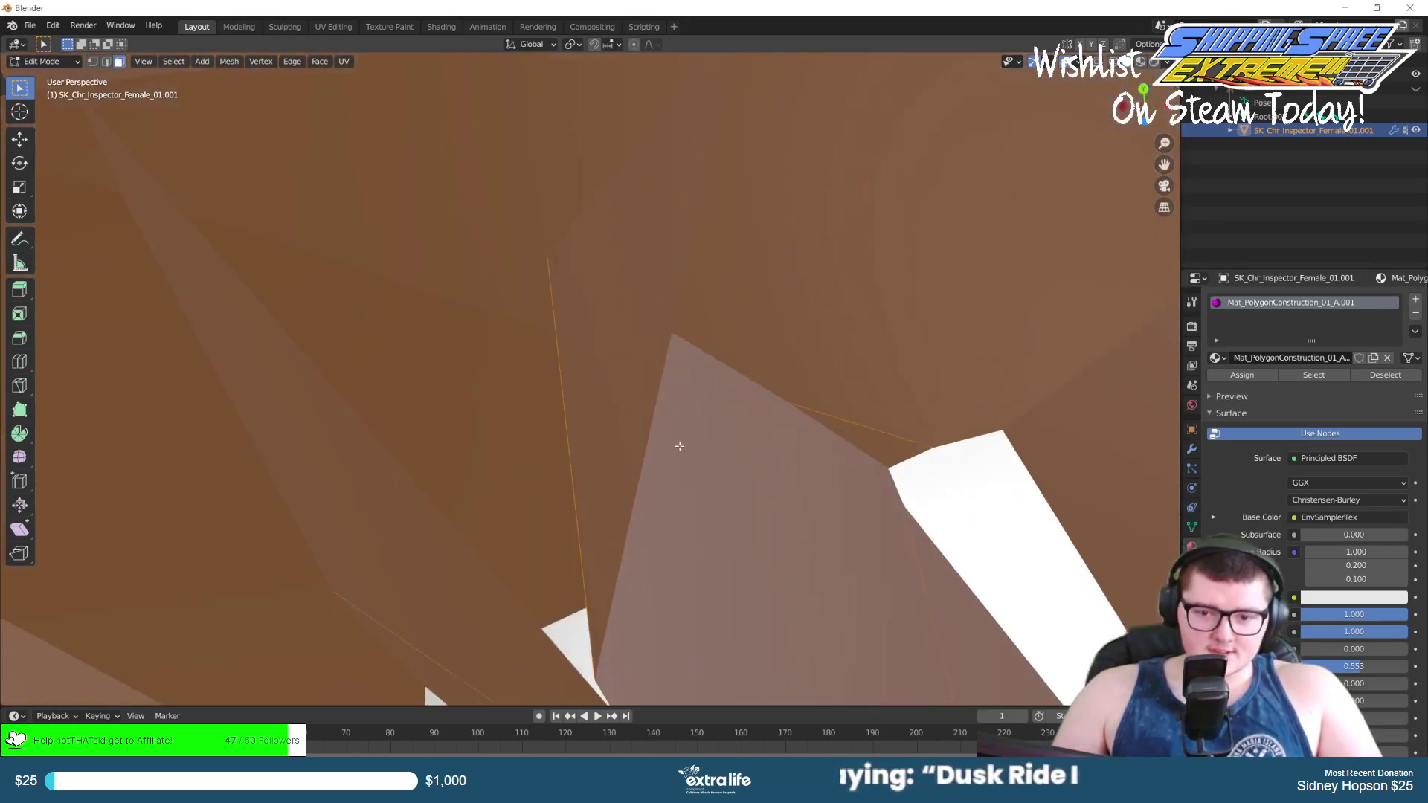
scroll(679, 446, "up", 6)
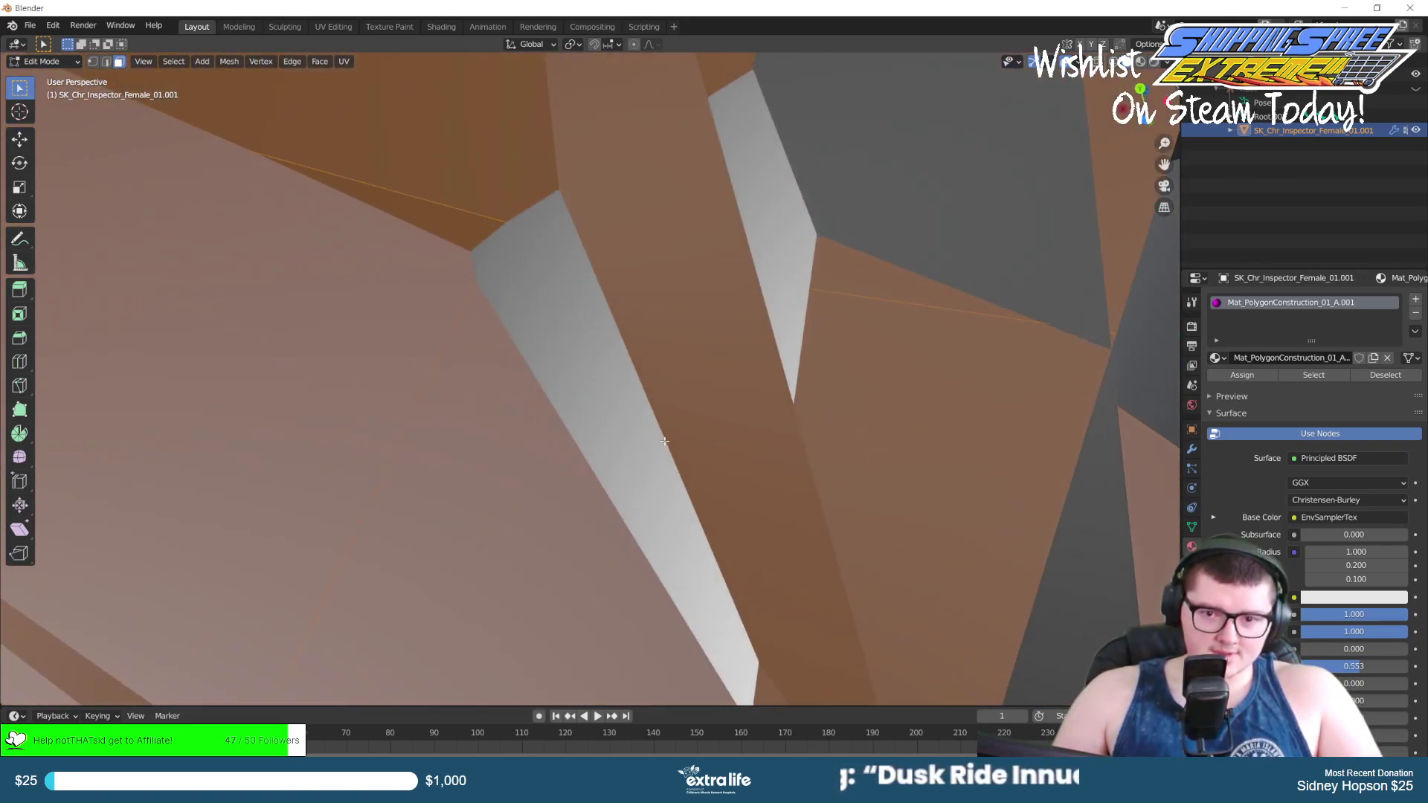
scroll(663, 441, "up", 5)
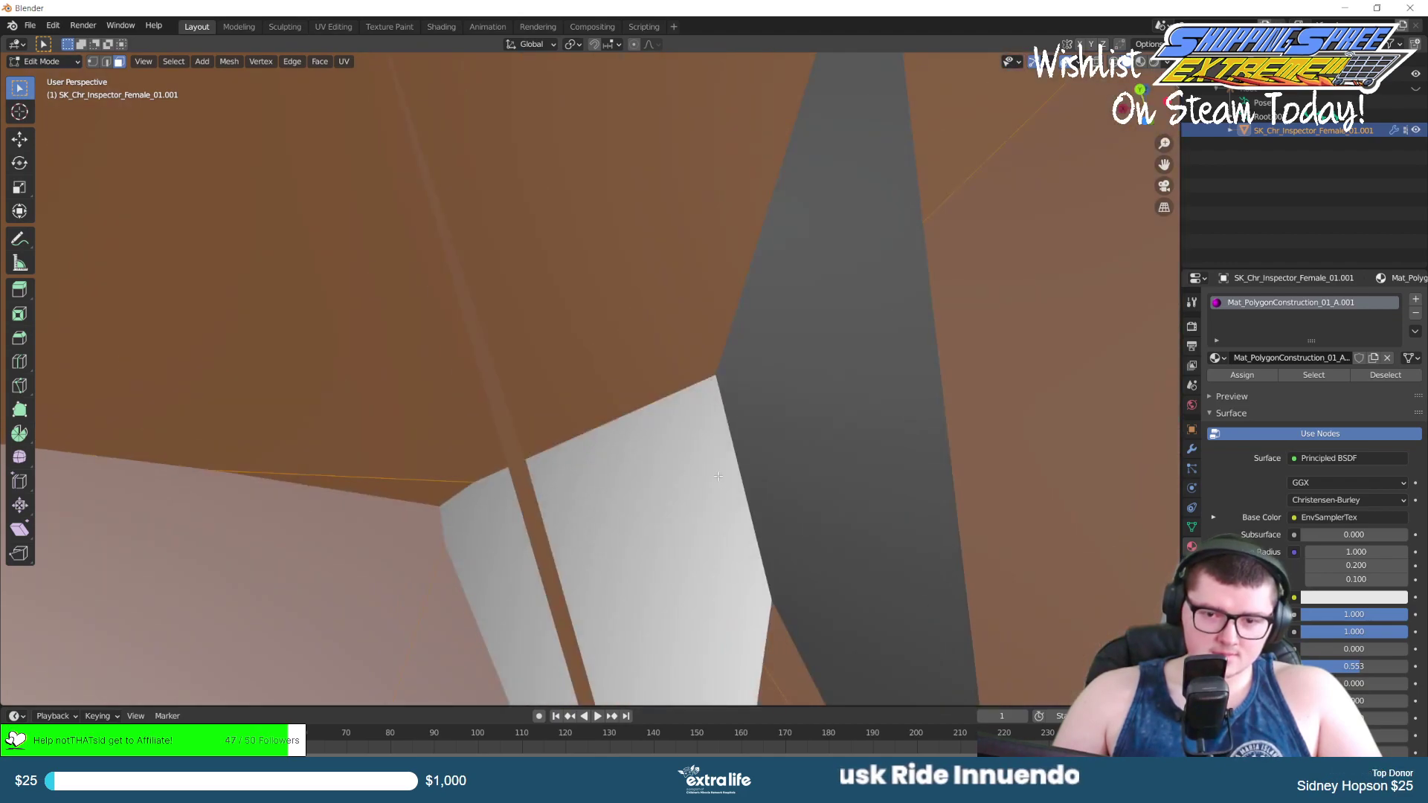
scroll(746, 466, "up", 8)
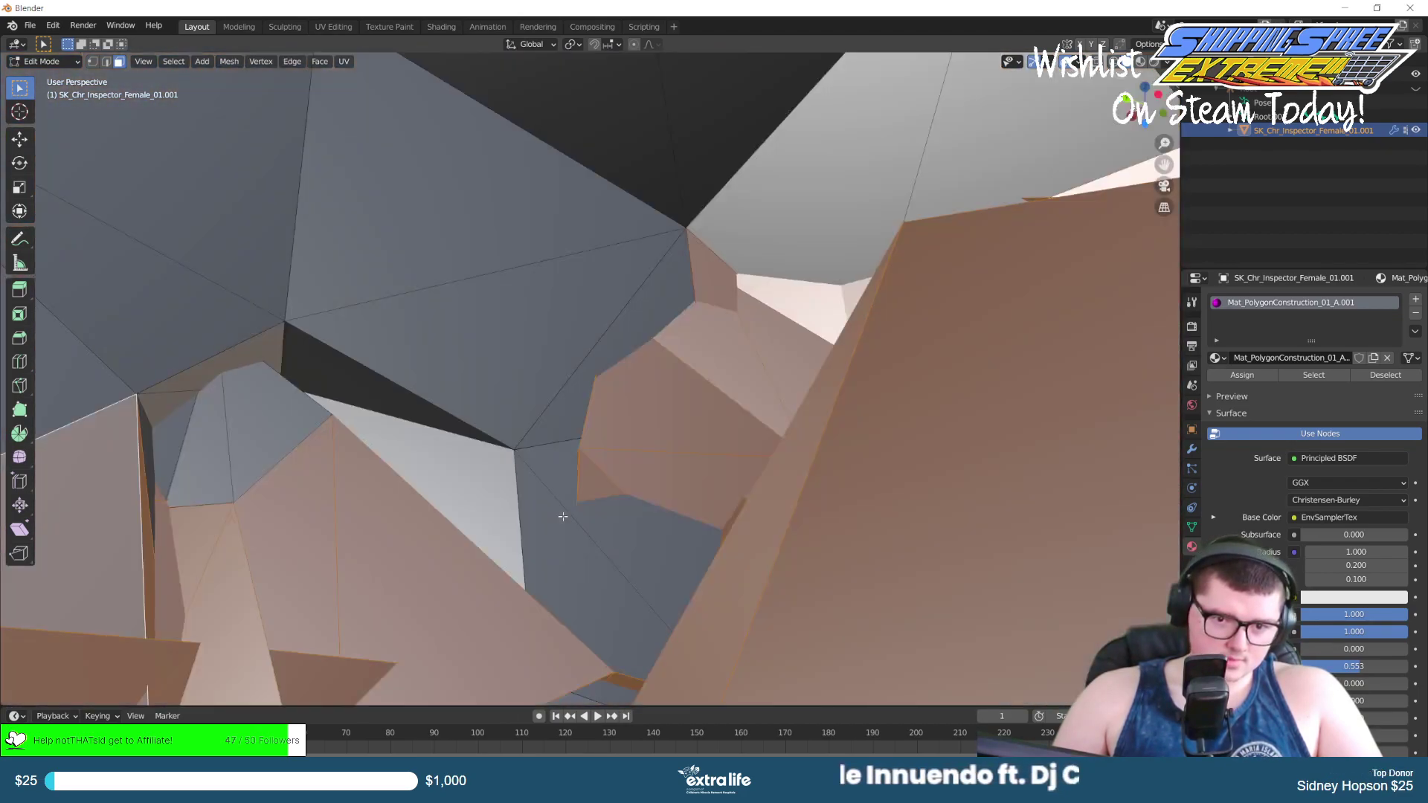
mouse_move(562, 516)
middle_mouse_down()
mouse_move(529, 513)
mouse_move(751, 437)
mouse_move(416, 476)
middle_mouse_up()
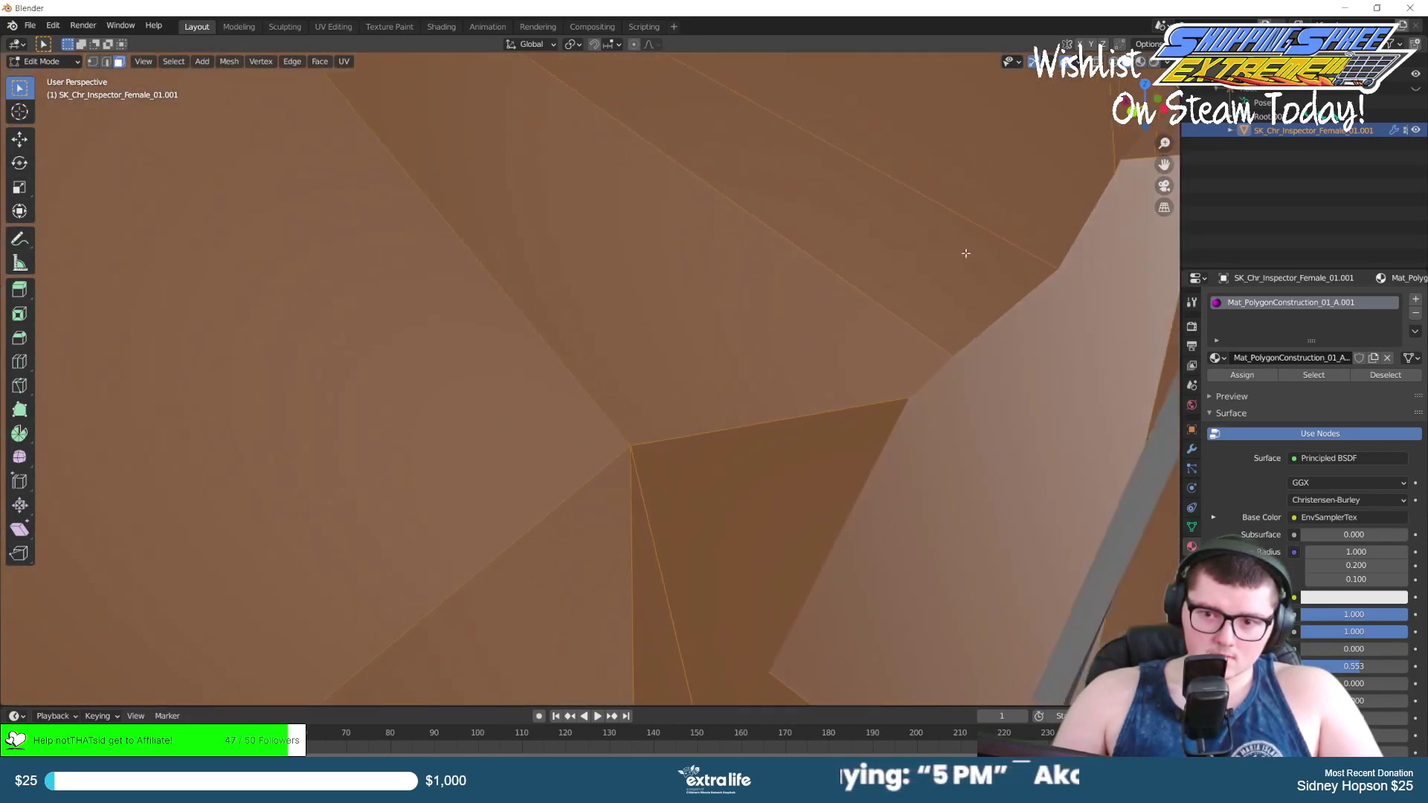
Examine the inside of the hair and the gap around the head for faces still missing from the selection.
middle_click_drag(965, 253, 620, 325)
middle_click_drag(431, 357, 561, 325)
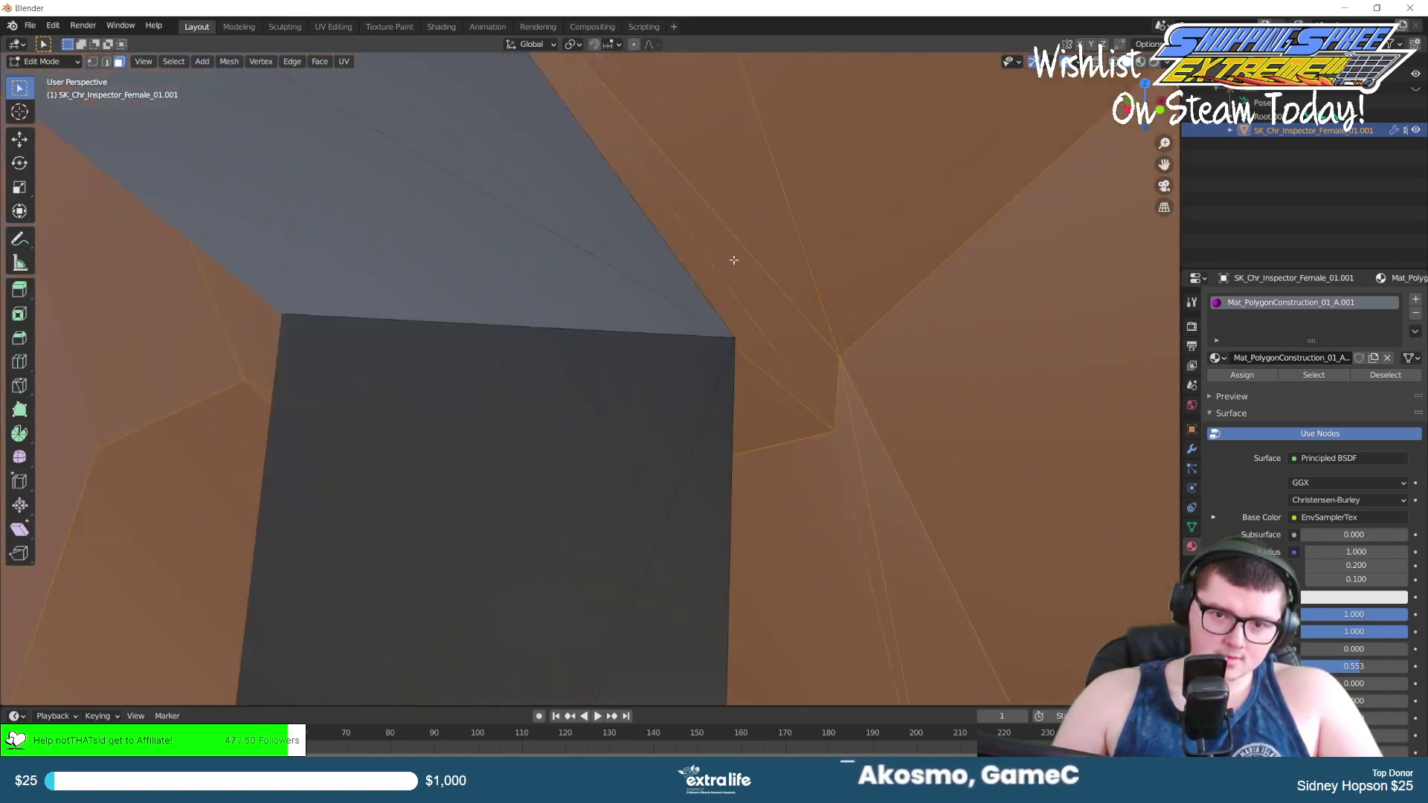
middle_click_drag(734, 260, 695, 310)
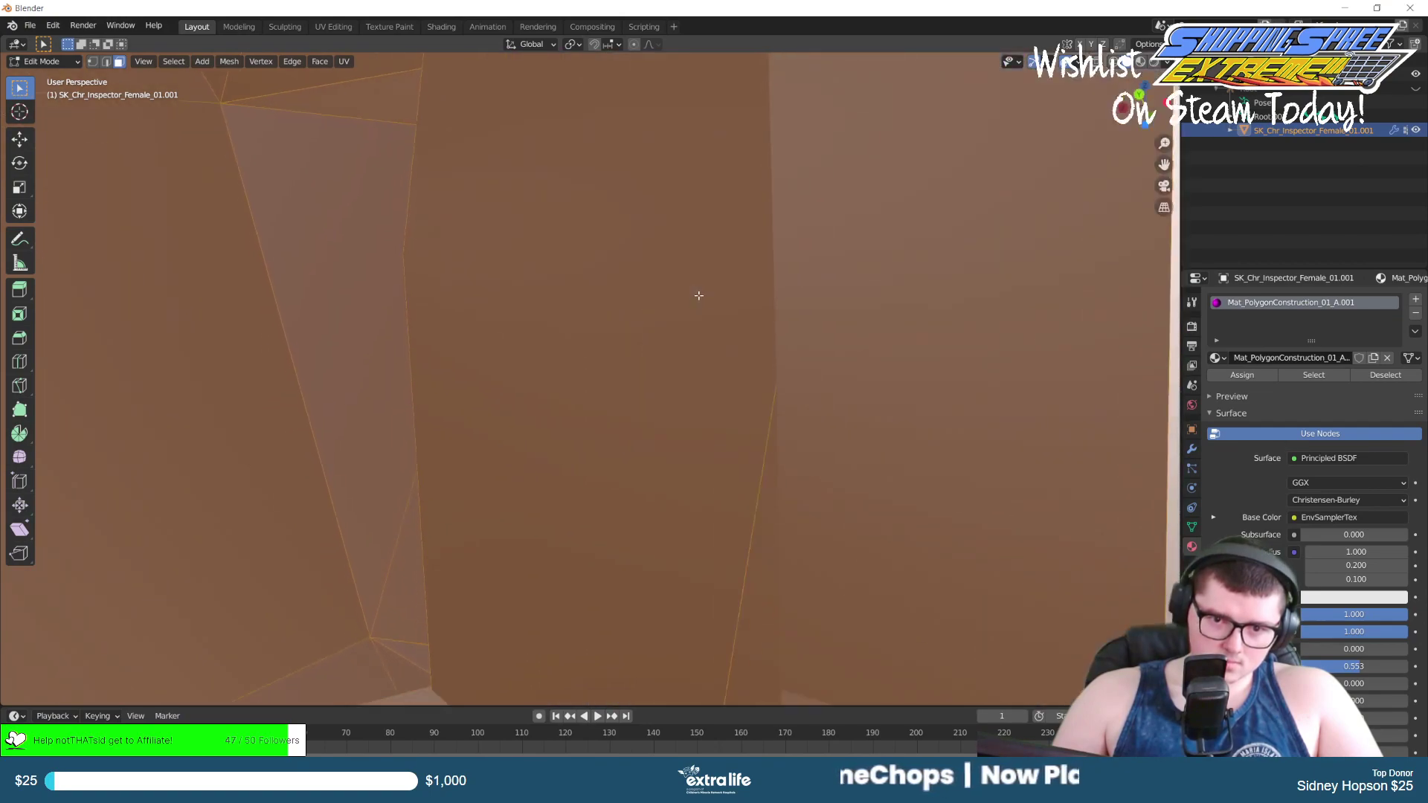
middle_click_drag(551, 302, 618, 378)
middle_click_drag(551, 521, 567, 514)
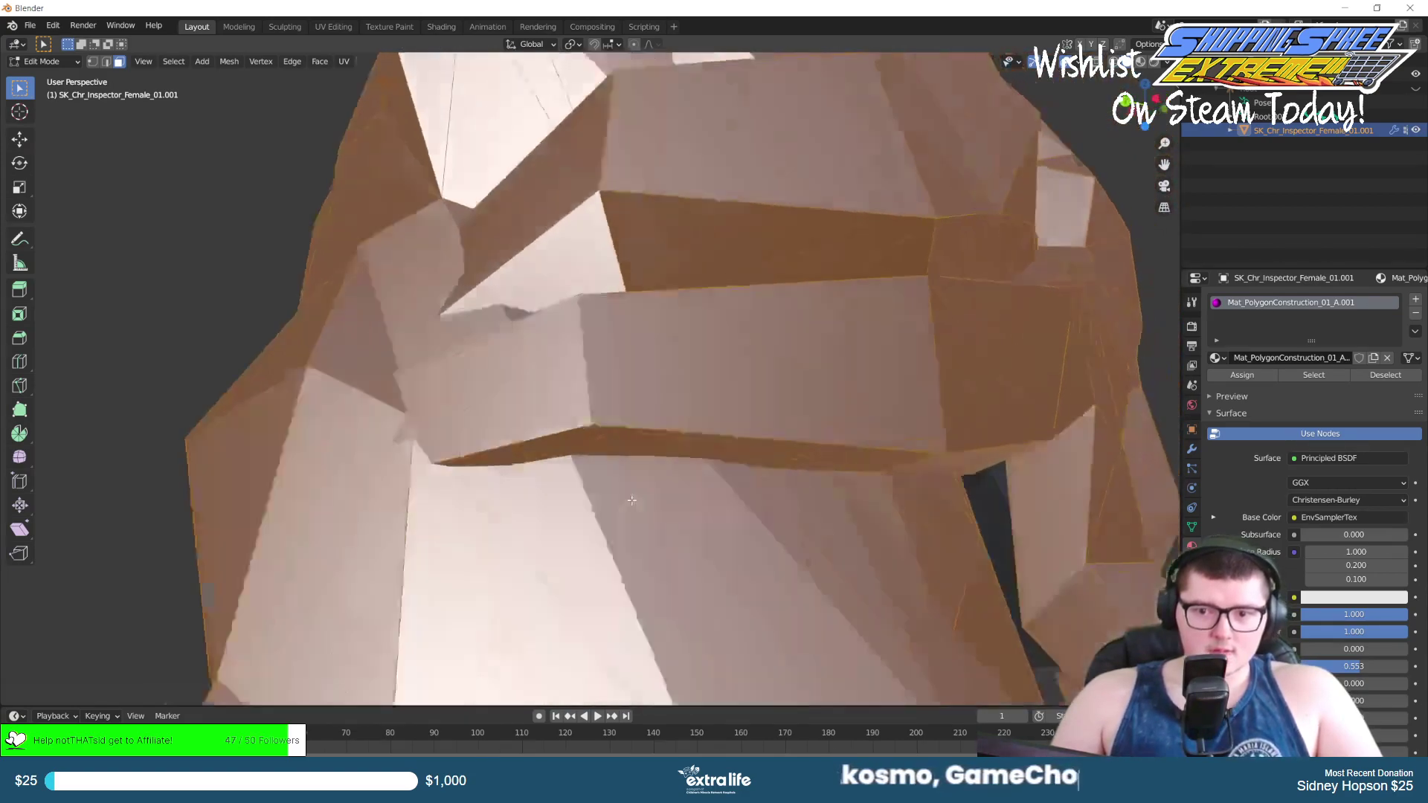
middle_click_drag(631, 501, 733, 438)
middle_click_drag(616, 527, 757, 223)
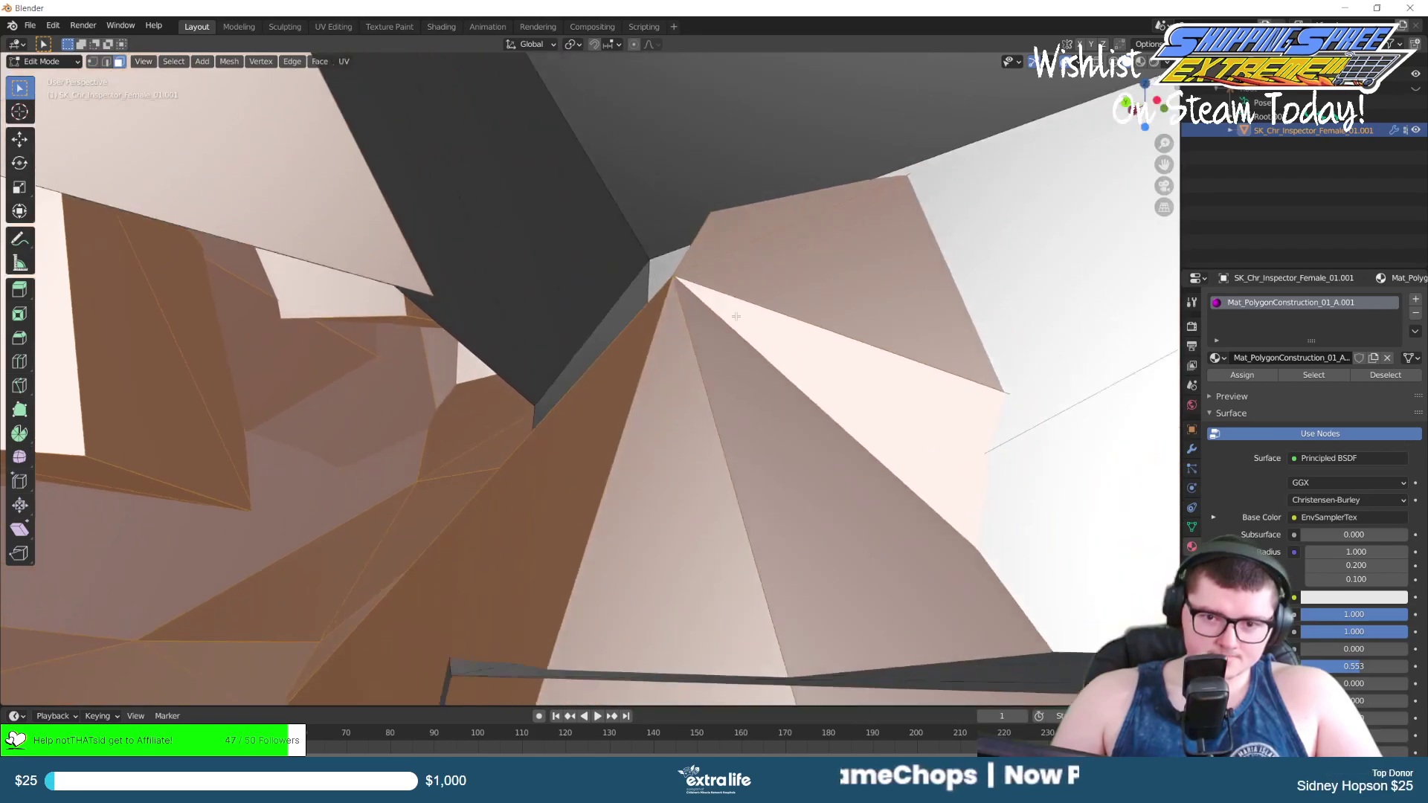
middle_click_drag(735, 316, 615, 281)
middle_click_drag(405, 113, 533, 186)
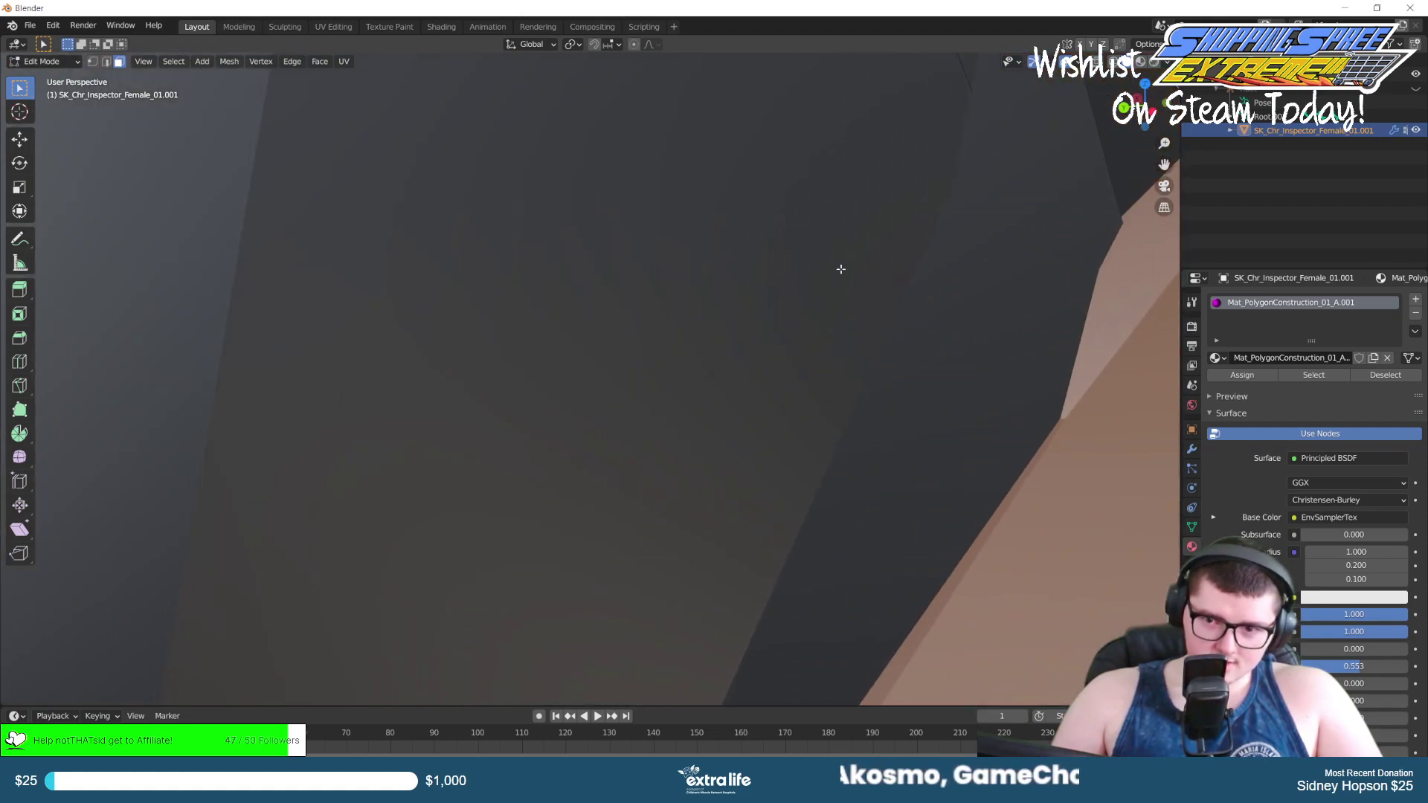
Add the small face at the pointed tip of the inner hair piece beside the head to the selection.
middle_click_drag(992, 245, 941, 242)
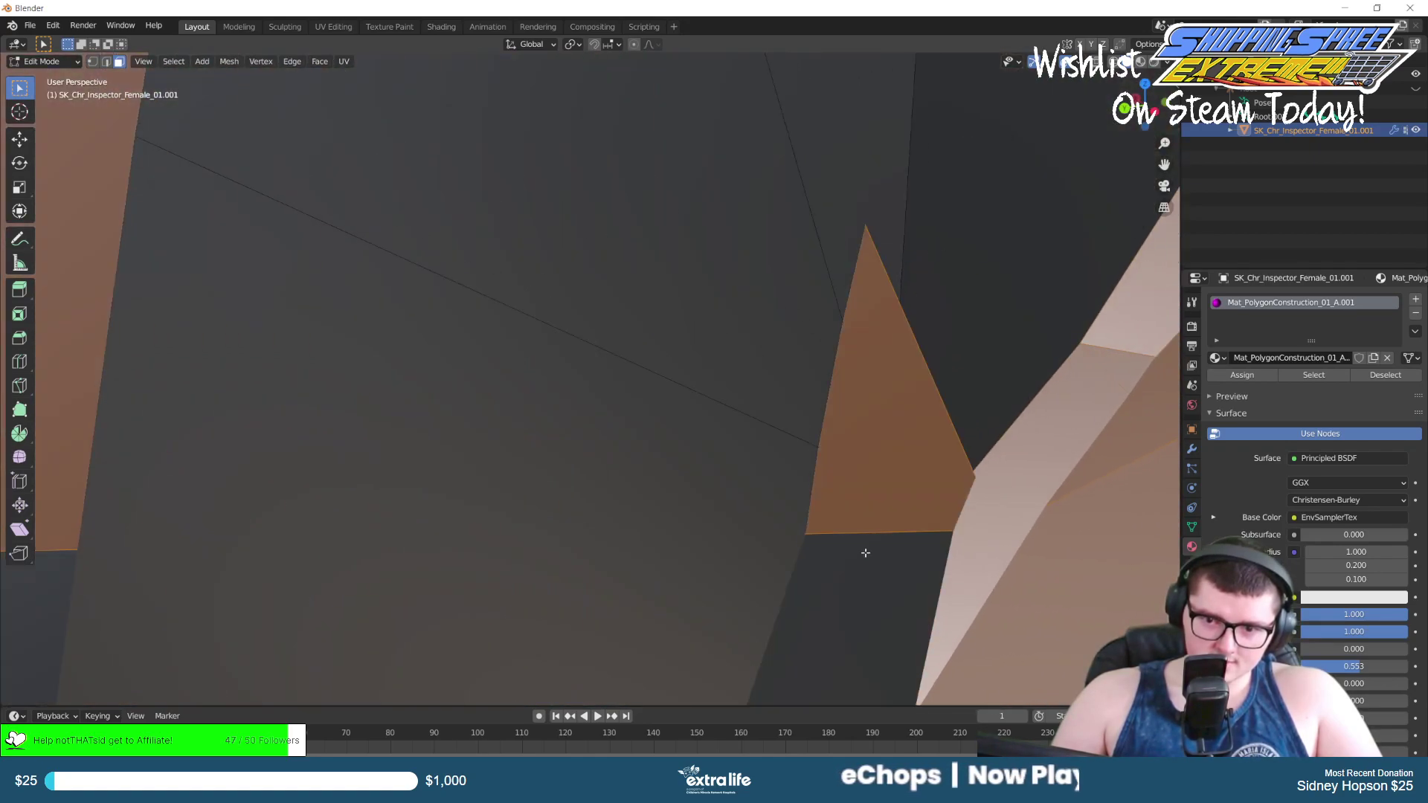
middle_click_drag(834, 460, 809, 376)
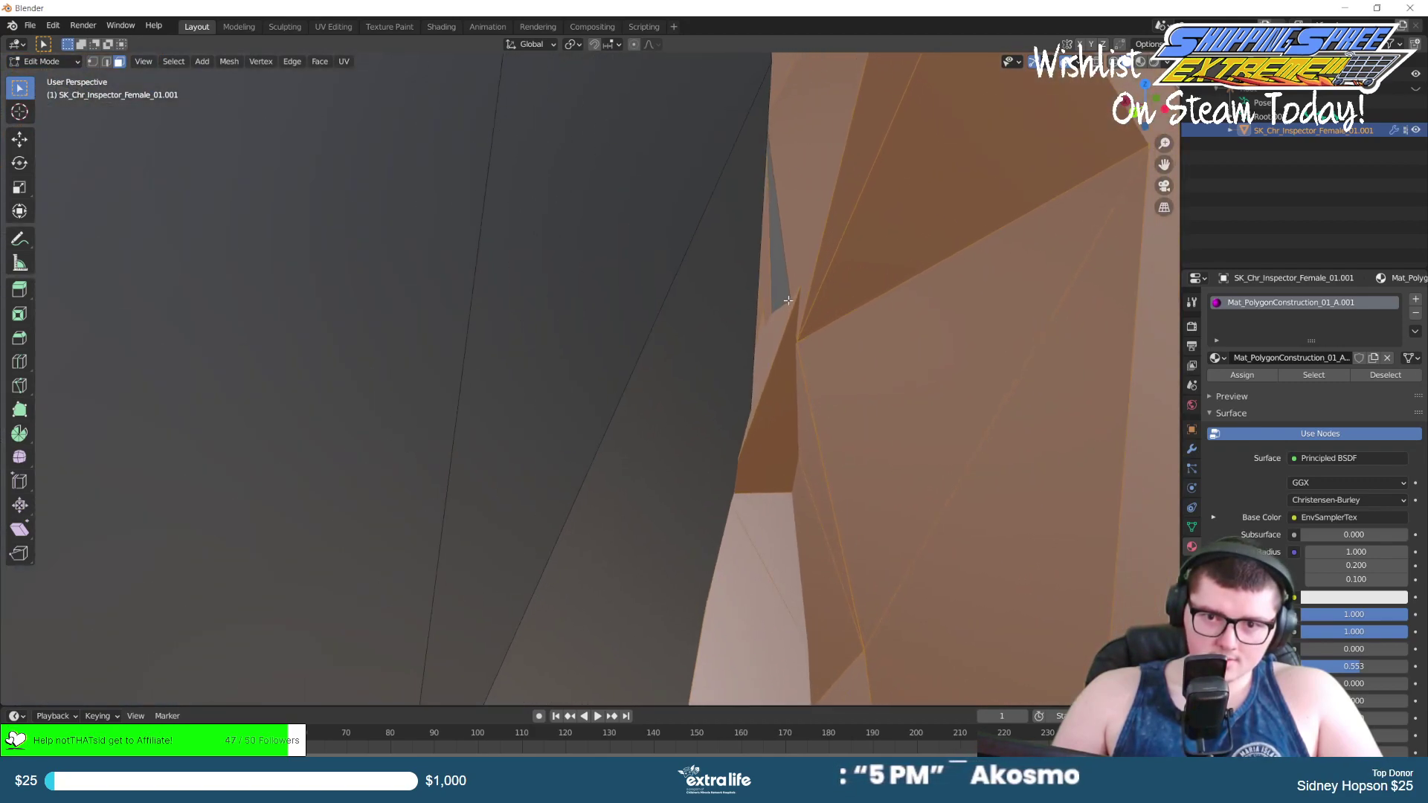
middle_click_drag(804, 266, 800, 125)
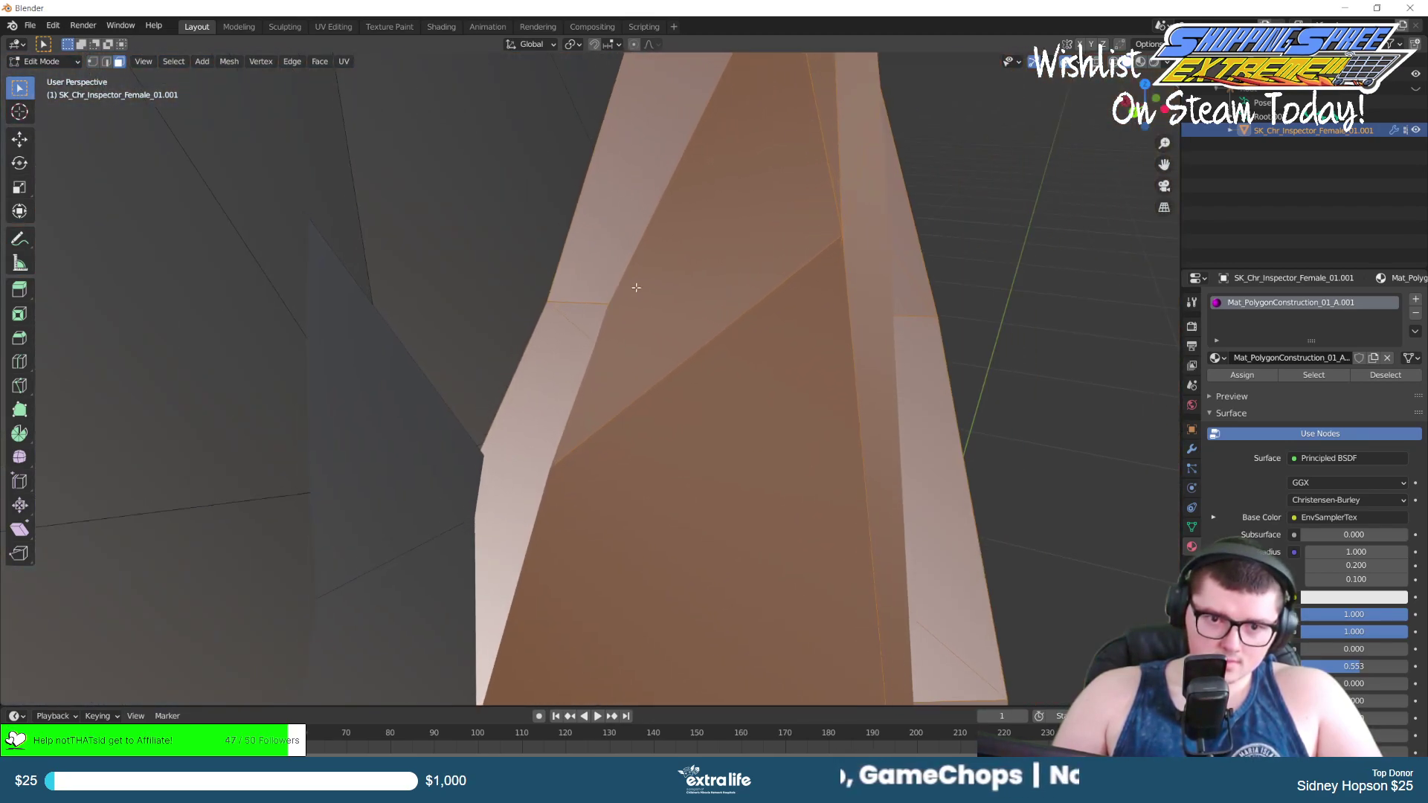
middle_click_drag(421, 554, 576, 345)
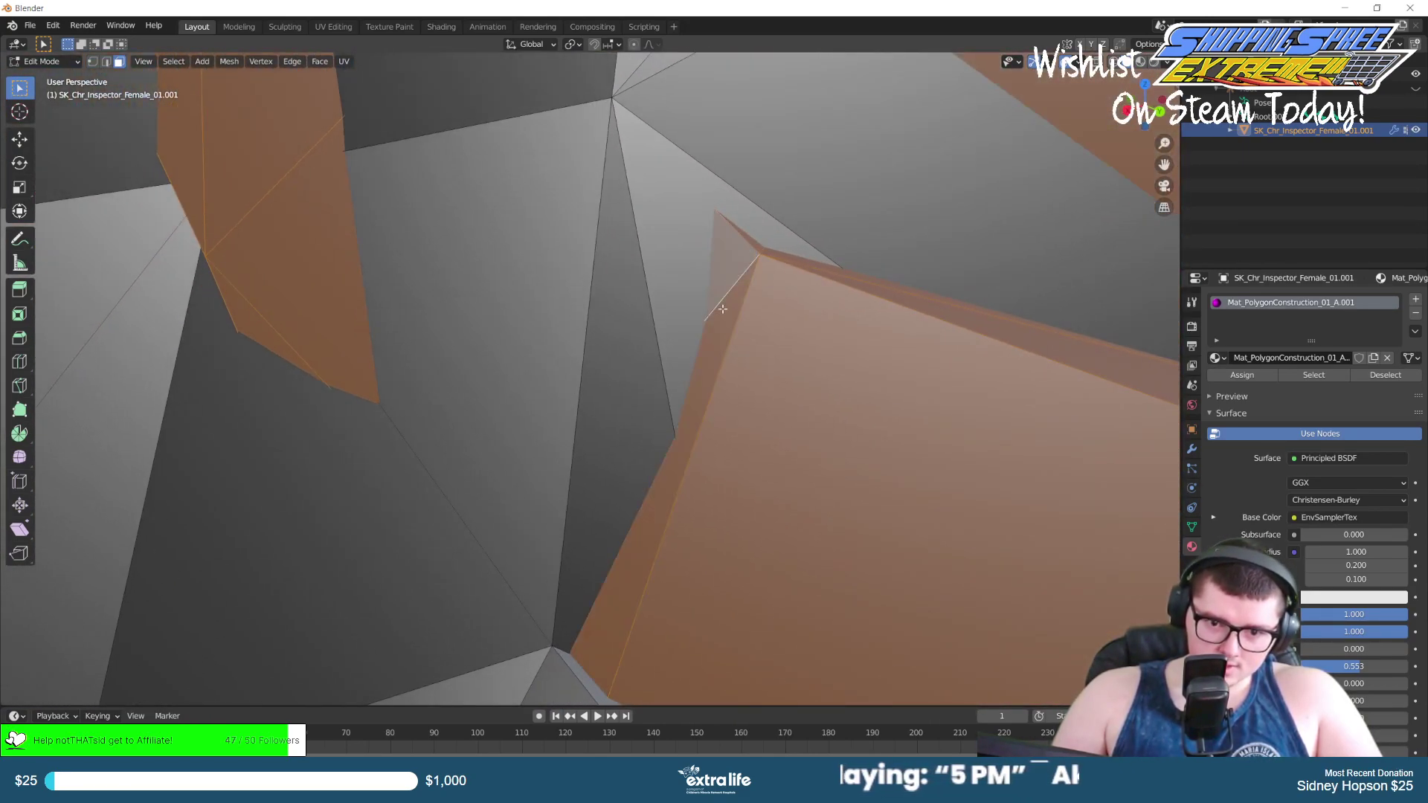
Check the hair strands and the outer back of the hair for remaining unselected faces.
scroll(722, 306, "down", 3)
scroll(780, 333, "up", 8)
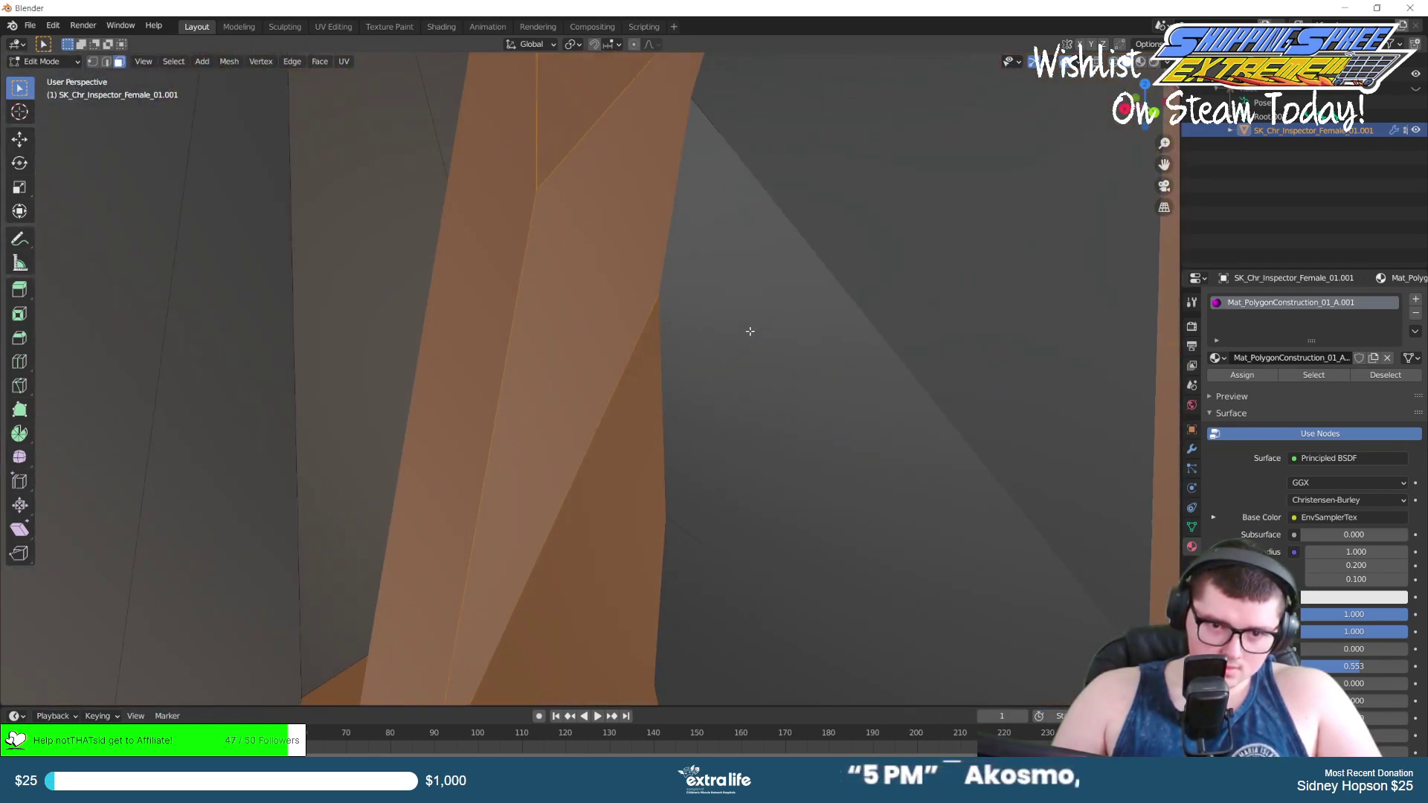
middle_click_drag(749, 330, 743, 324)
scroll(743, 325, "up", 4)
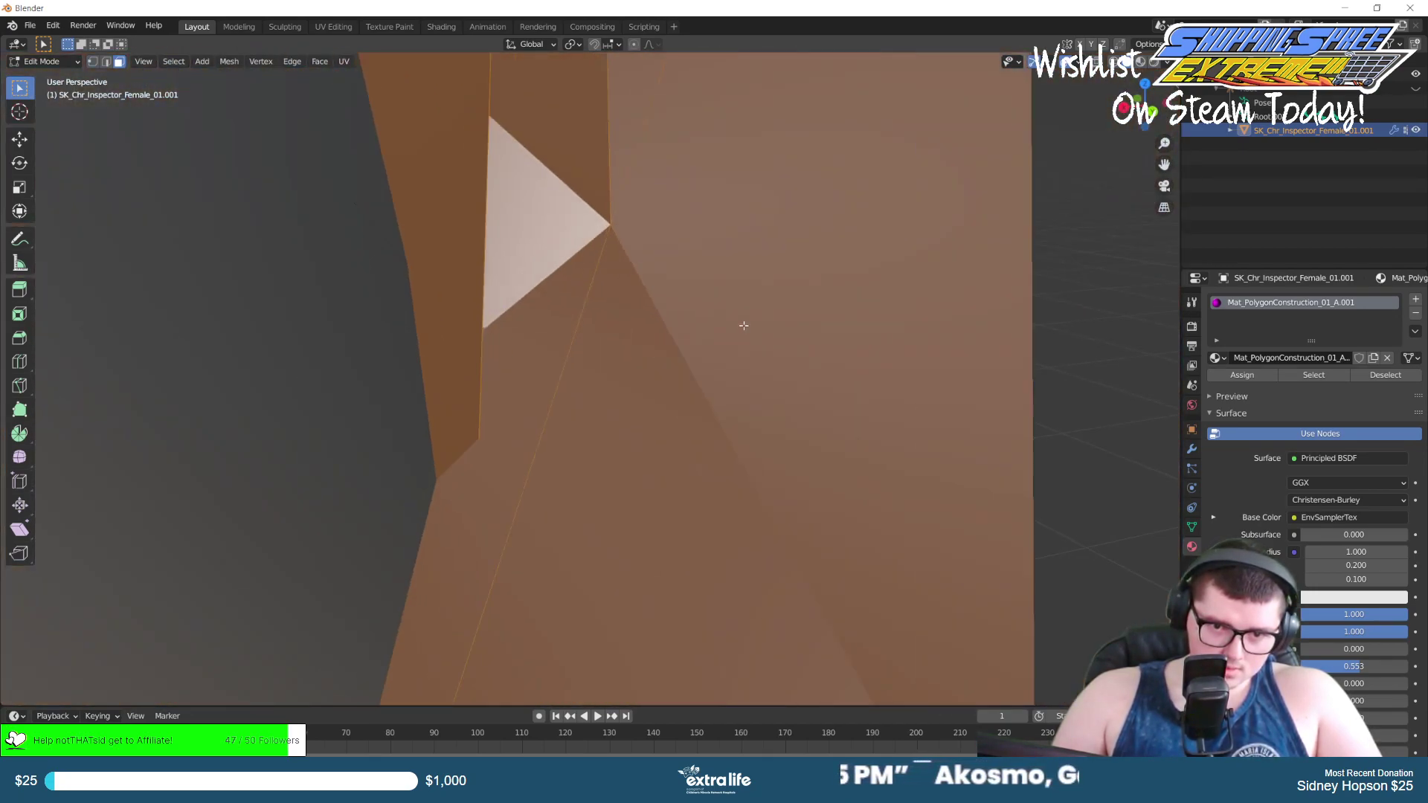
scroll(746, 325, "down", 3)
scroll(742, 324, "up", 4)
scroll(532, 358, "down", 8)
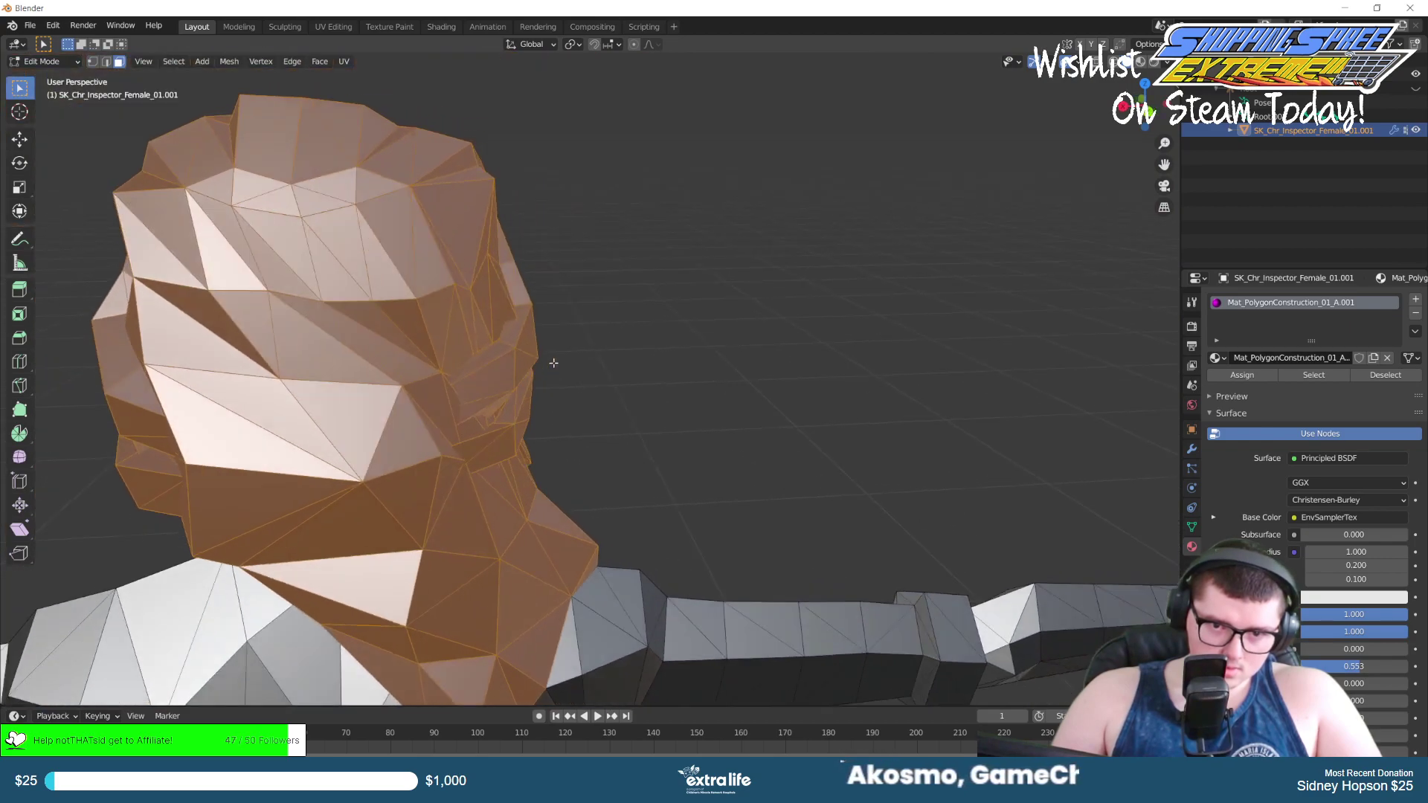
mouse_move(553, 363)
middle_mouse_down()
mouse_move(494, 376)
mouse_move(551, 372)
middle_mouse_up()
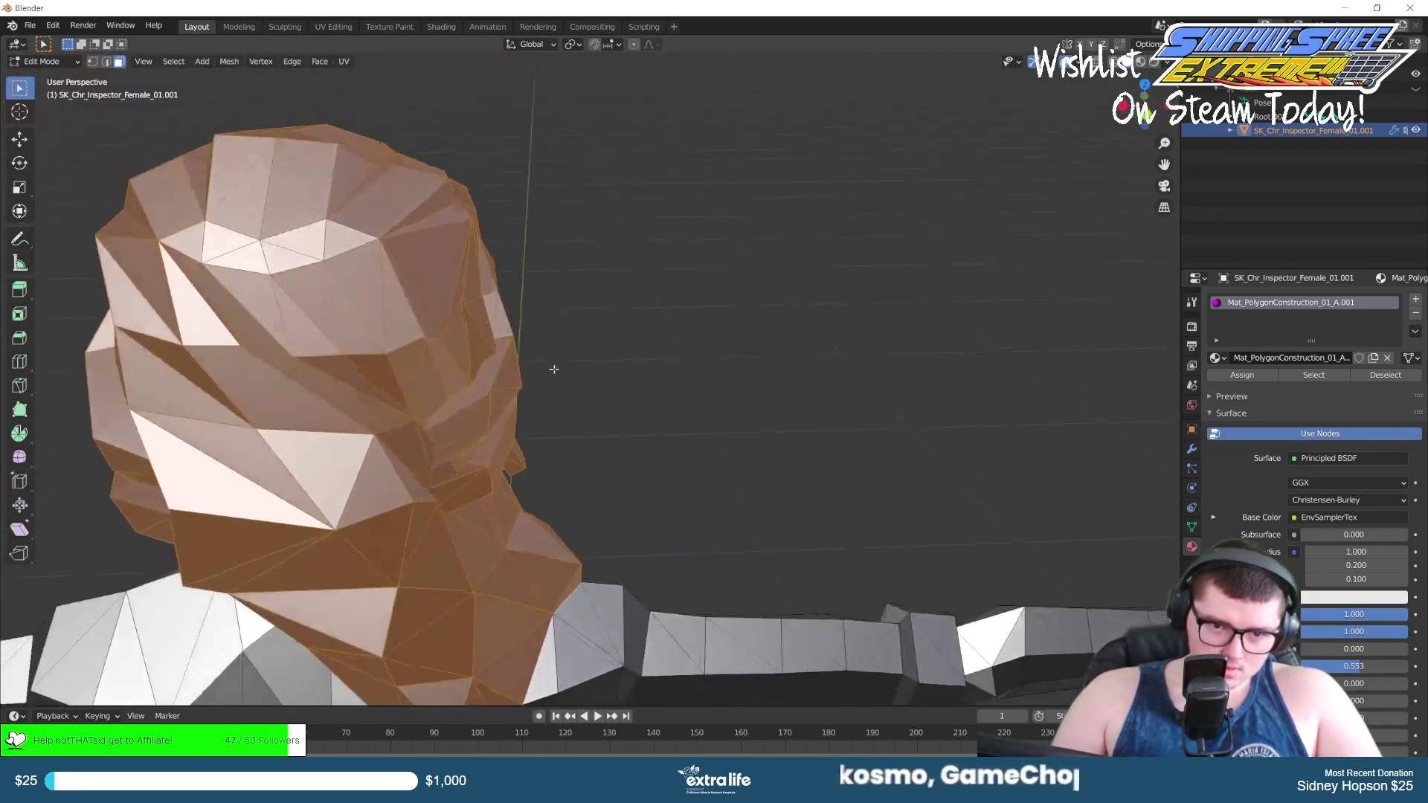
Add the missed faces in the narrow gaps between the hair strands to the selection.
scroll(487, 386, "up", 5)
scroll(520, 361, "up", 6)
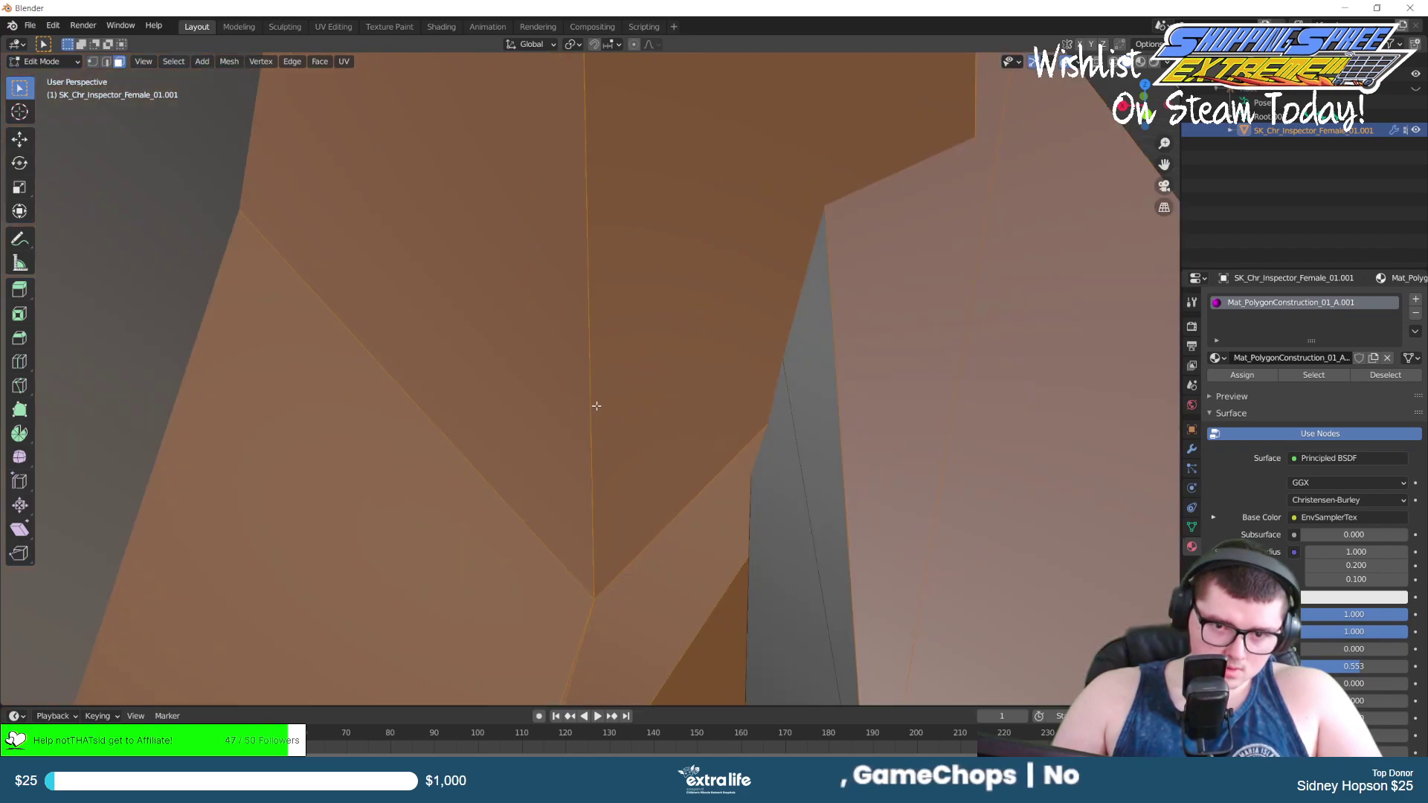
scroll(596, 406, "up", 1)
scroll(629, 416, "down", 1)
left_click(863, 426, "shift")
left_click(857, 389, "shift")
left_click(769, 511, "shift")
scroll(774, 502, "up", 4)
scroll(773, 504, "down", 5)
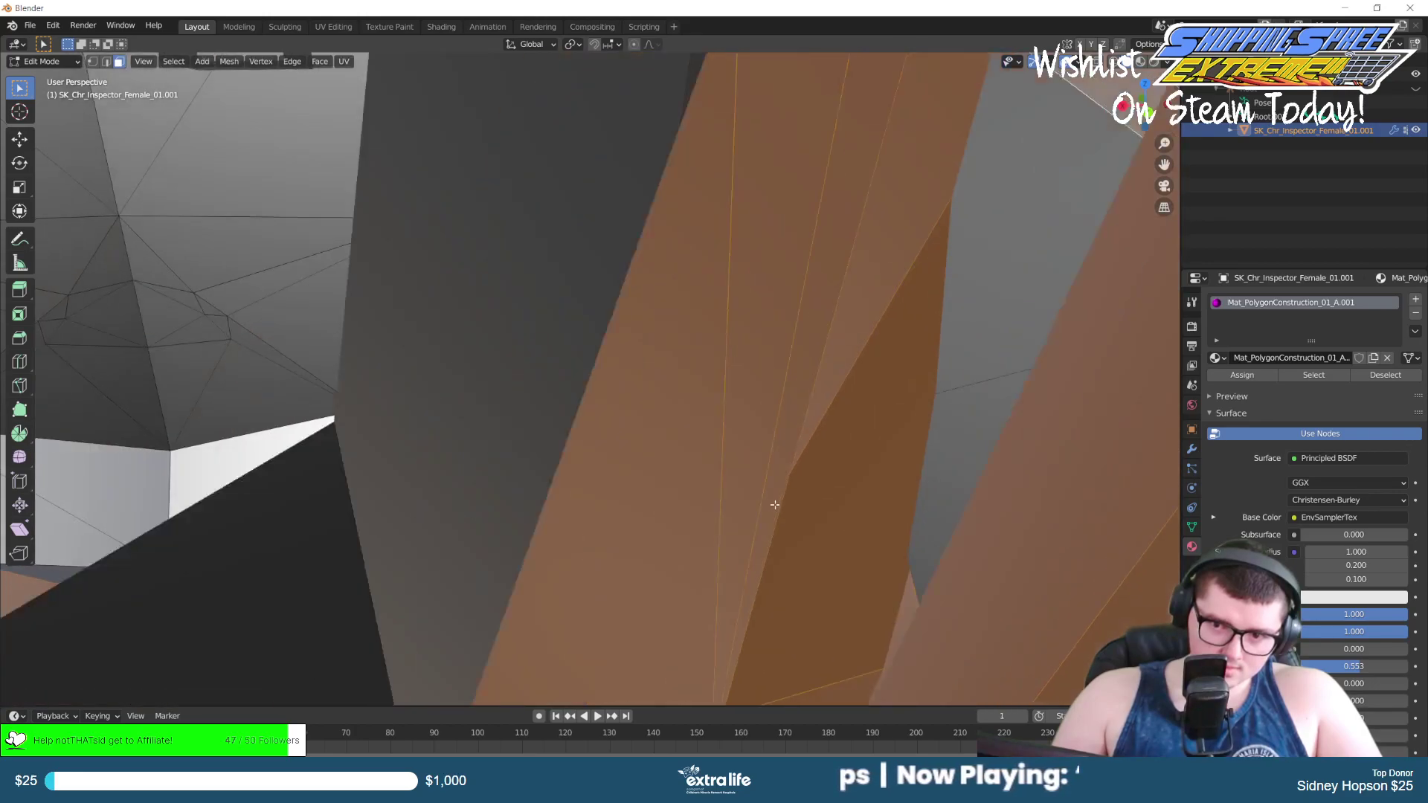
left_click(993, 412, "shift")
Try to separate the selected hair faces, hide the hair object to inspect the bare head for leftovers, and undo the separation.
scroll(993, 411, "down", 10)
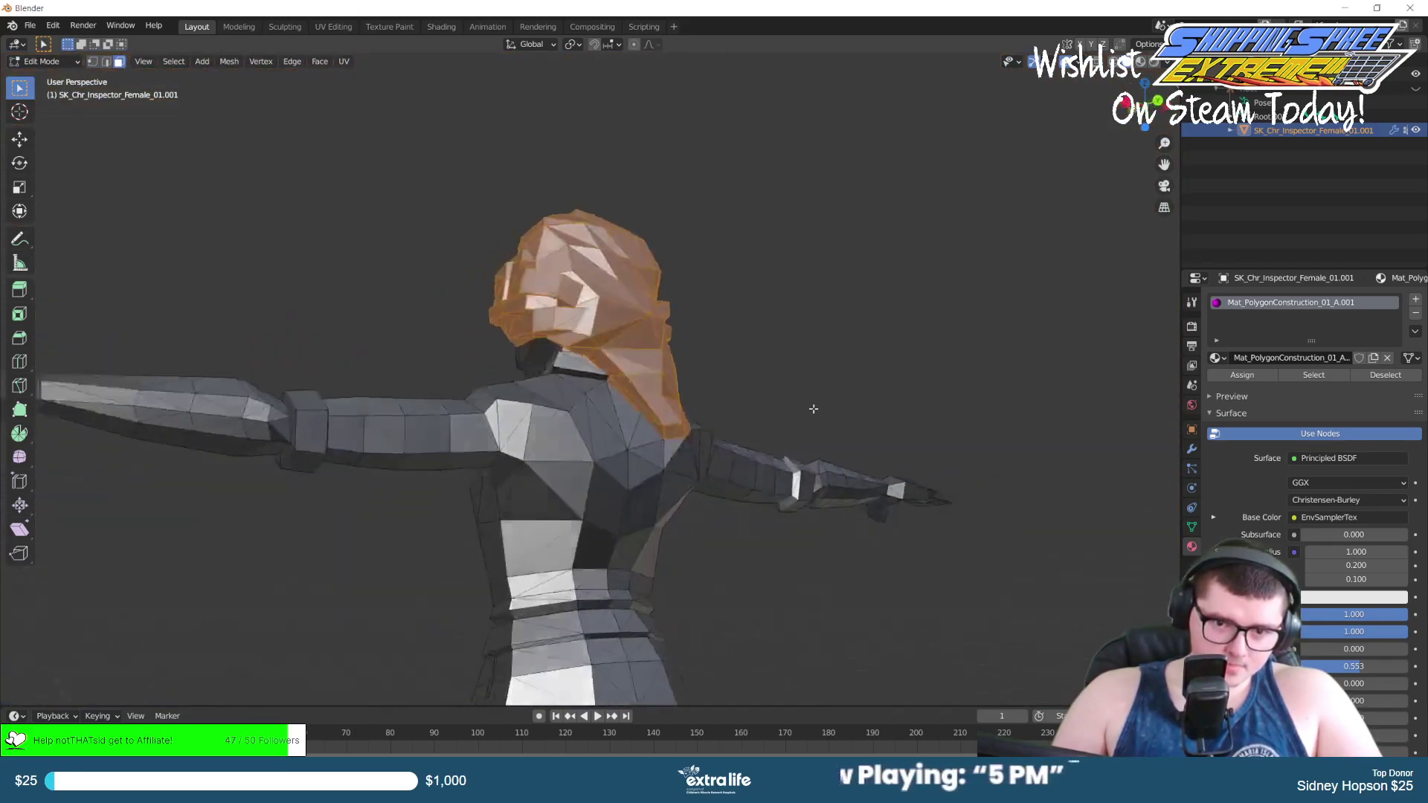
middle_click_drag(813, 408, 405, 443)
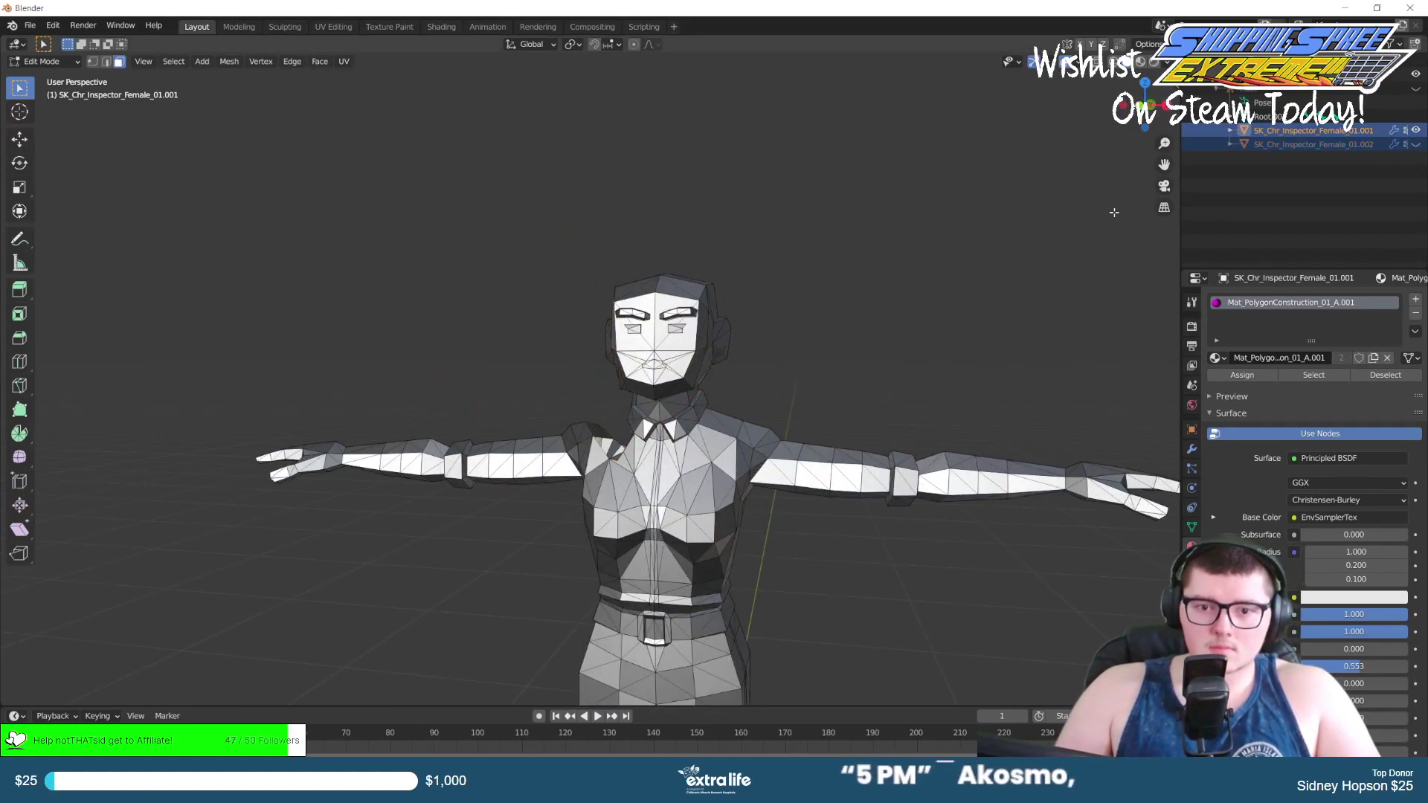
scroll(883, 312, "up", 9)
middle_click_drag(929, 302, 1000, 265)
middle_click_drag(735, 321, 588, 305)
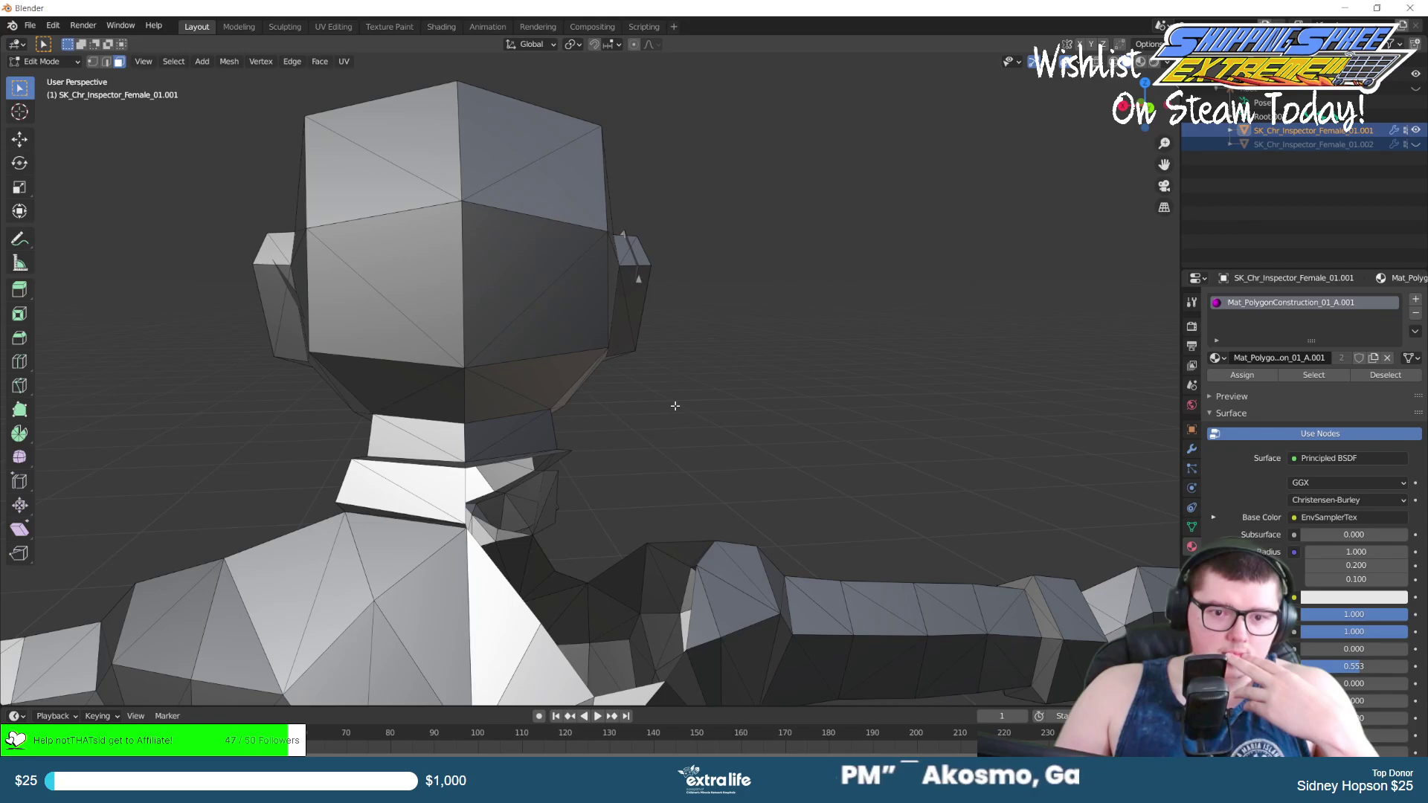
middle_click_drag(584, 360, 885, 293)
scroll(664, 383, "up", 6)
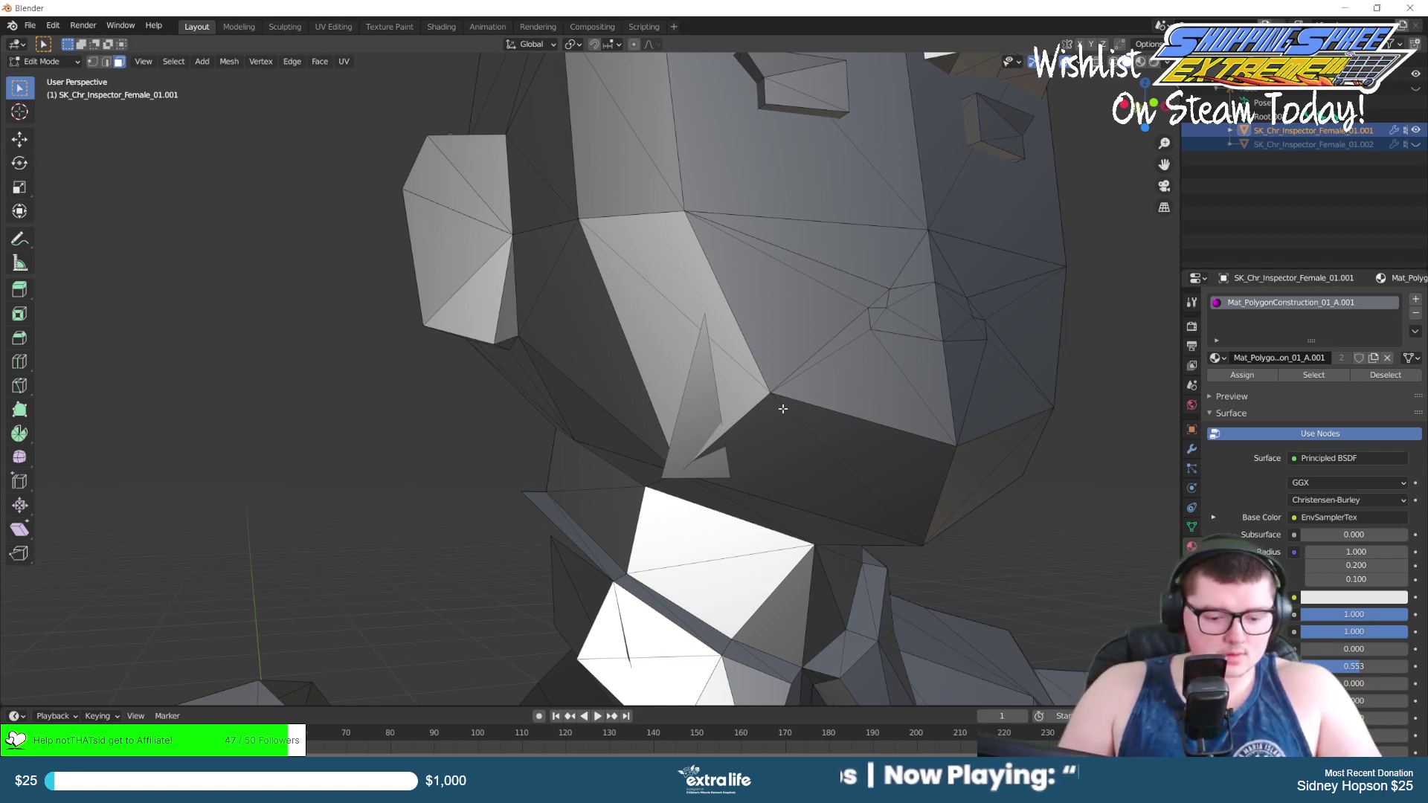
key("ctrl+z")
Examine the small spike beside the jaw and the nearby inner hair for faces missing from the selection.
scroll(782, 409, "up", 2)
middle_click_drag(782, 408, 514, 438)
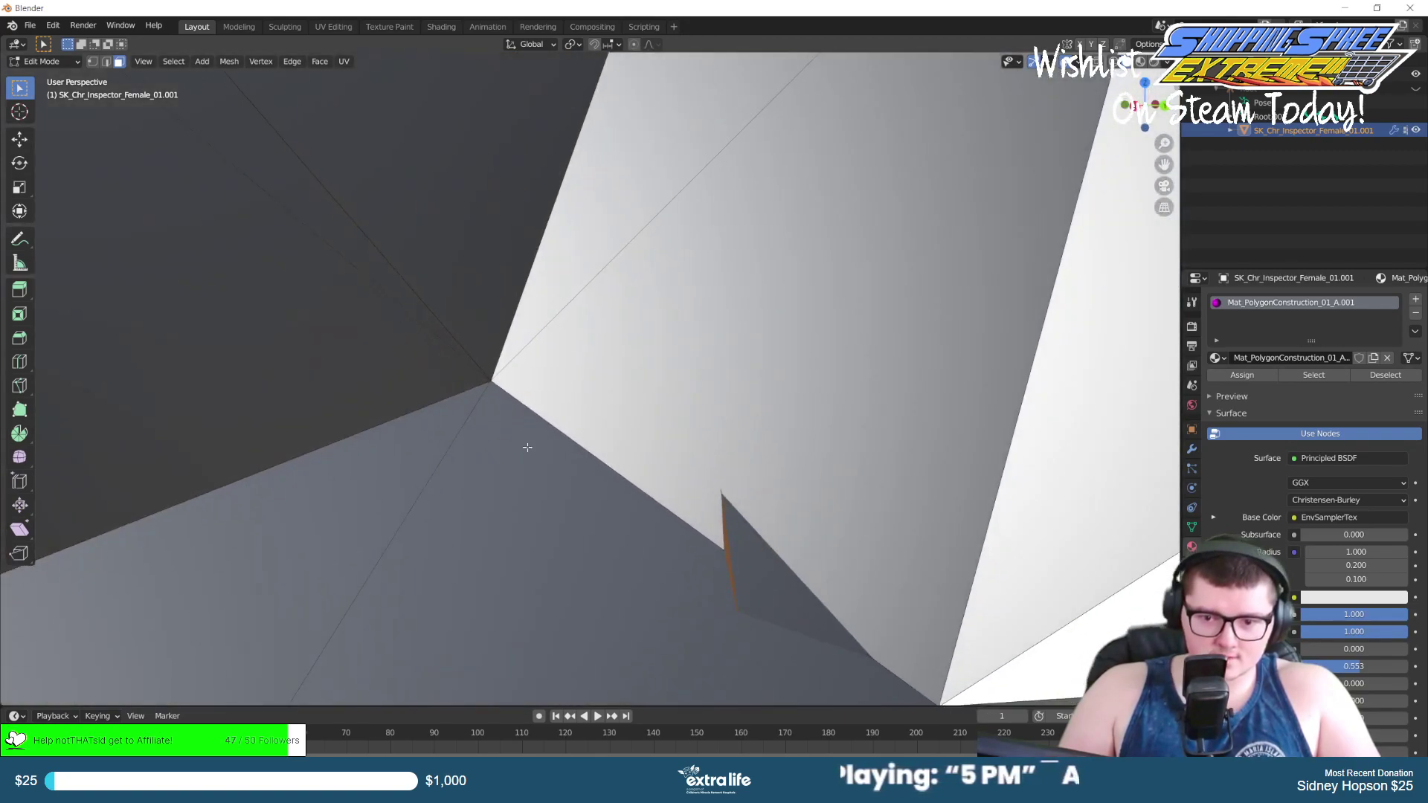
middle_click_drag(756, 579, 731, 409)
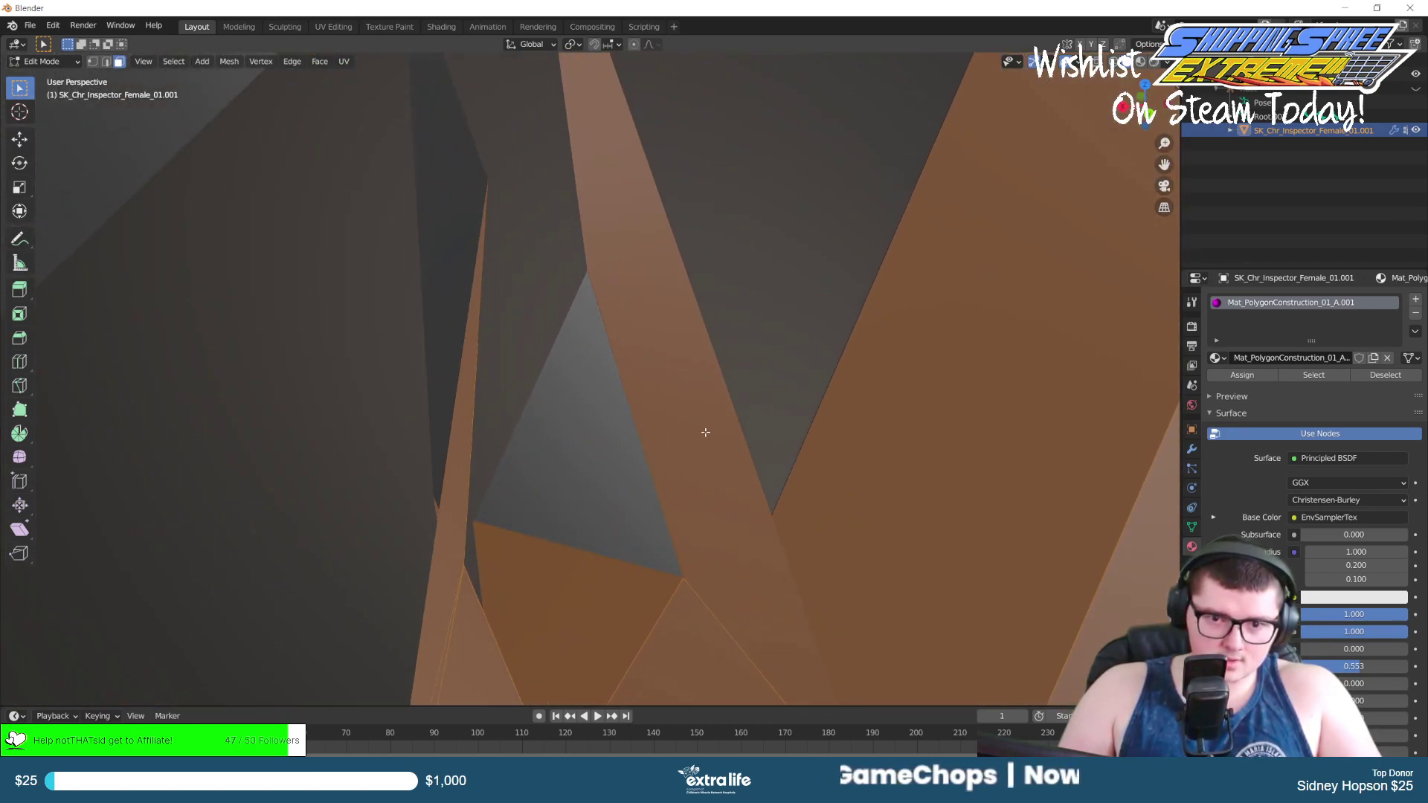
middle_click_drag(648, 471, 646, 425)
middle_click_drag(591, 286, 551, 292)
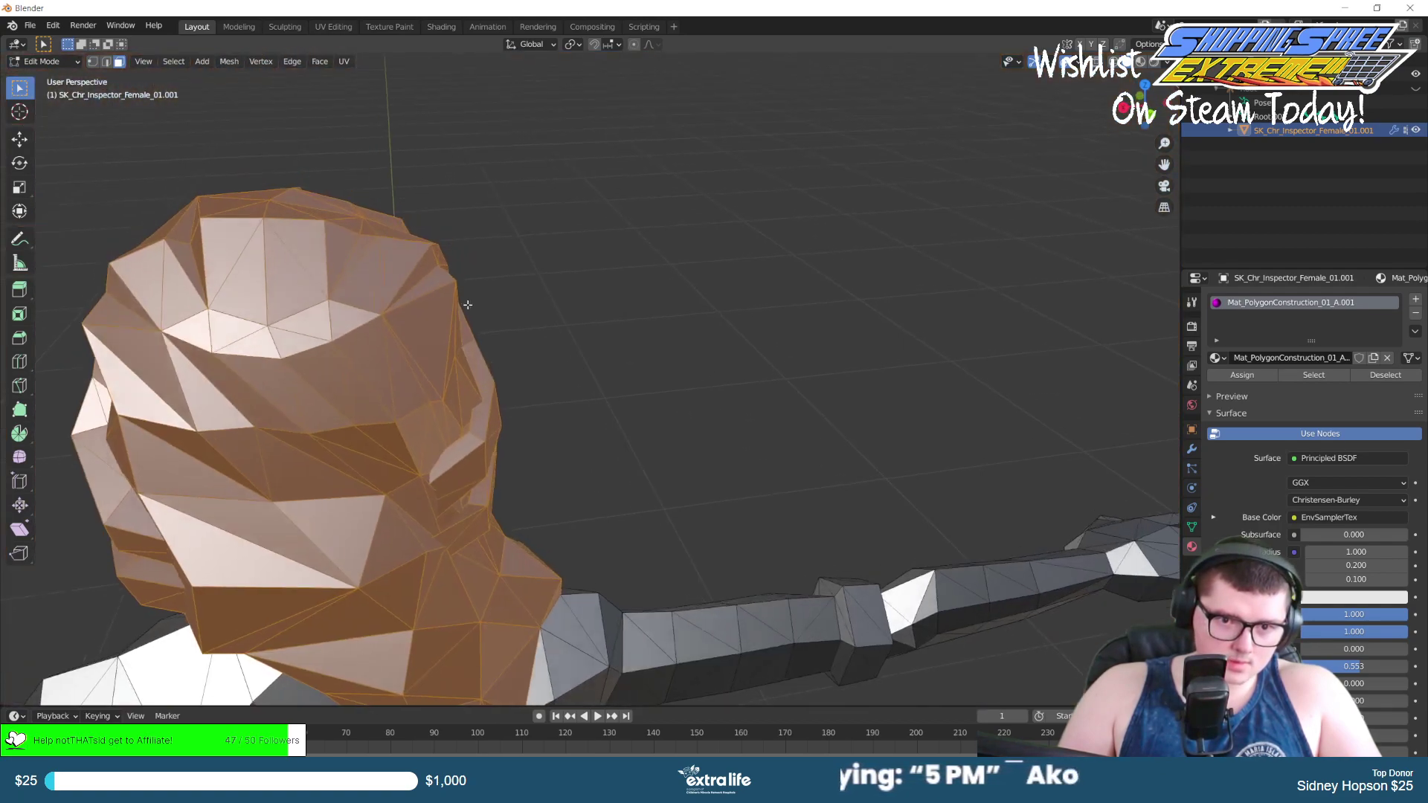
Add the unselected face visible through the opening in the inner hair to the selection.
scroll(521, 281, "up", 3)
middle_click_drag(535, 290, 577, 424)
scroll(488, 315, "up", 3)
scroll(577, 423, "up", 3)
scroll(577, 423, "down", 3)
scroll(692, 383, "up", 2)
middle_click_drag(691, 382, 662, 377)
scroll(662, 377, "up", 8)
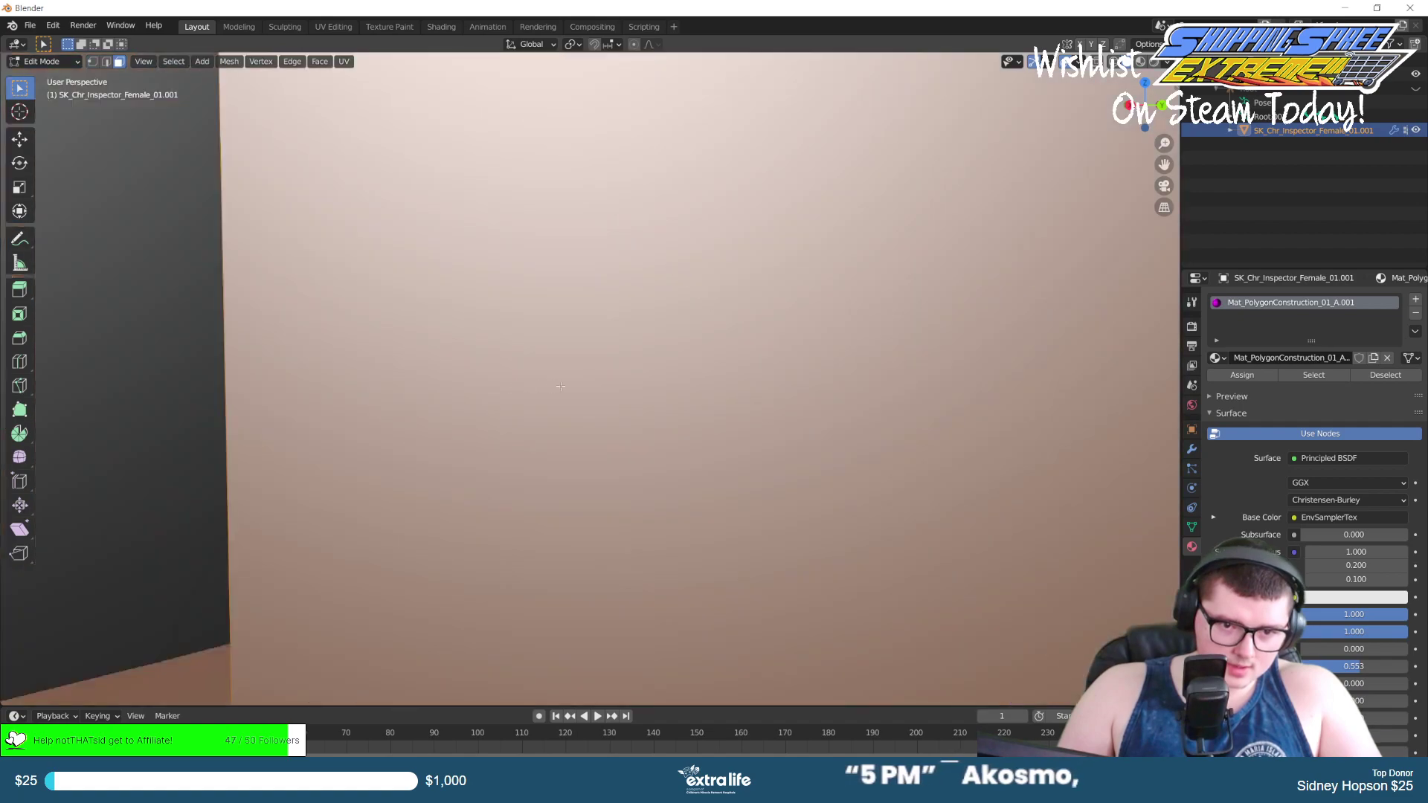
middle_click_drag(561, 386, 691, 401)
scroll(692, 401, "up", 6)
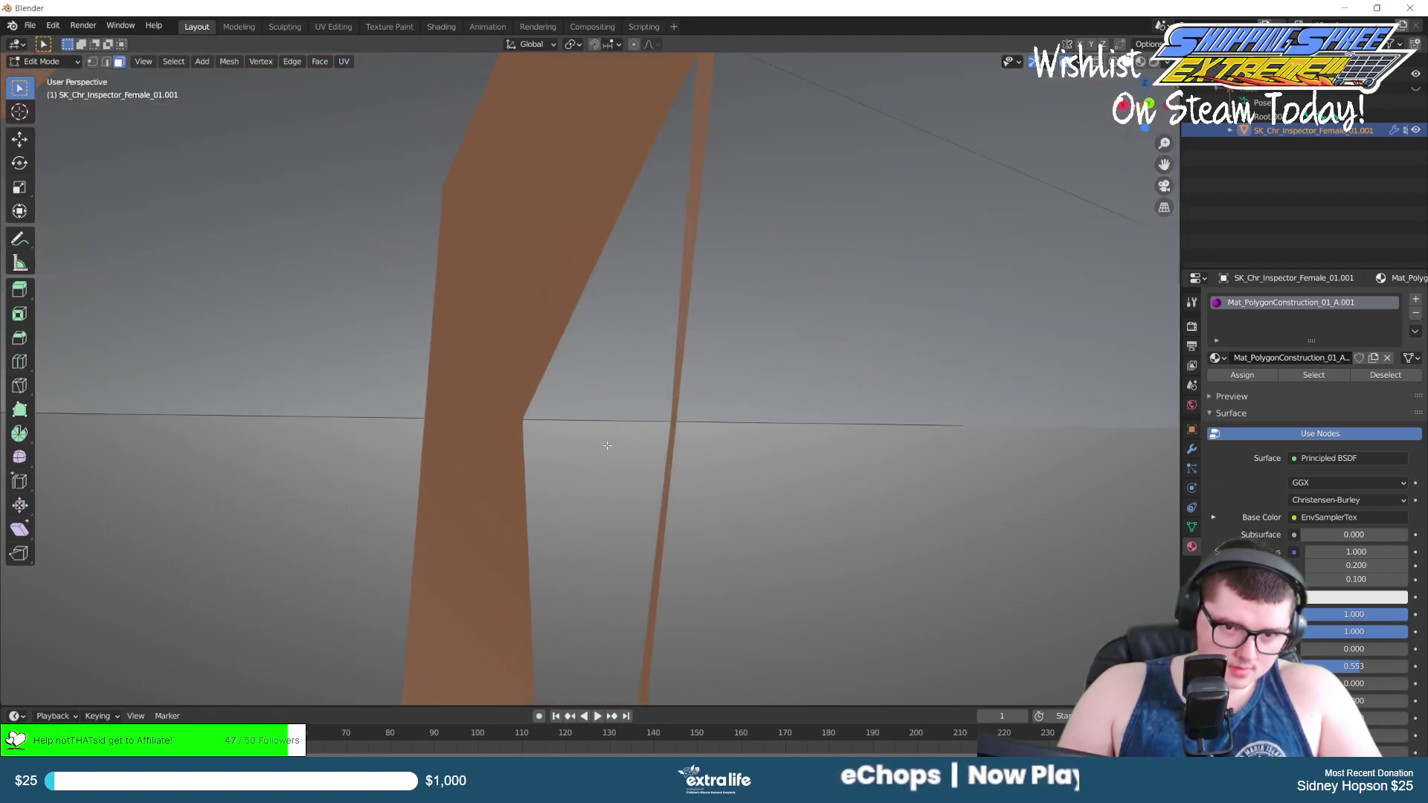
mouse_move(607, 445)
middle_mouse_down("shift")
mouse_move(573, 524)
mouse_move(535, 405)
mouse_move(476, 351)
mouse_move(494, 424)
mouse_move(577, 412)
mouse_move(479, 383)
mouse_move(389, 293)
mouse_move(411, 350)
mouse_move(478, 335)
mouse_move(483, 411)
mouse_move(466, 303)
mouse_move(481, 274)
mouse_move(417, 315)
middle_mouse_up("shift")
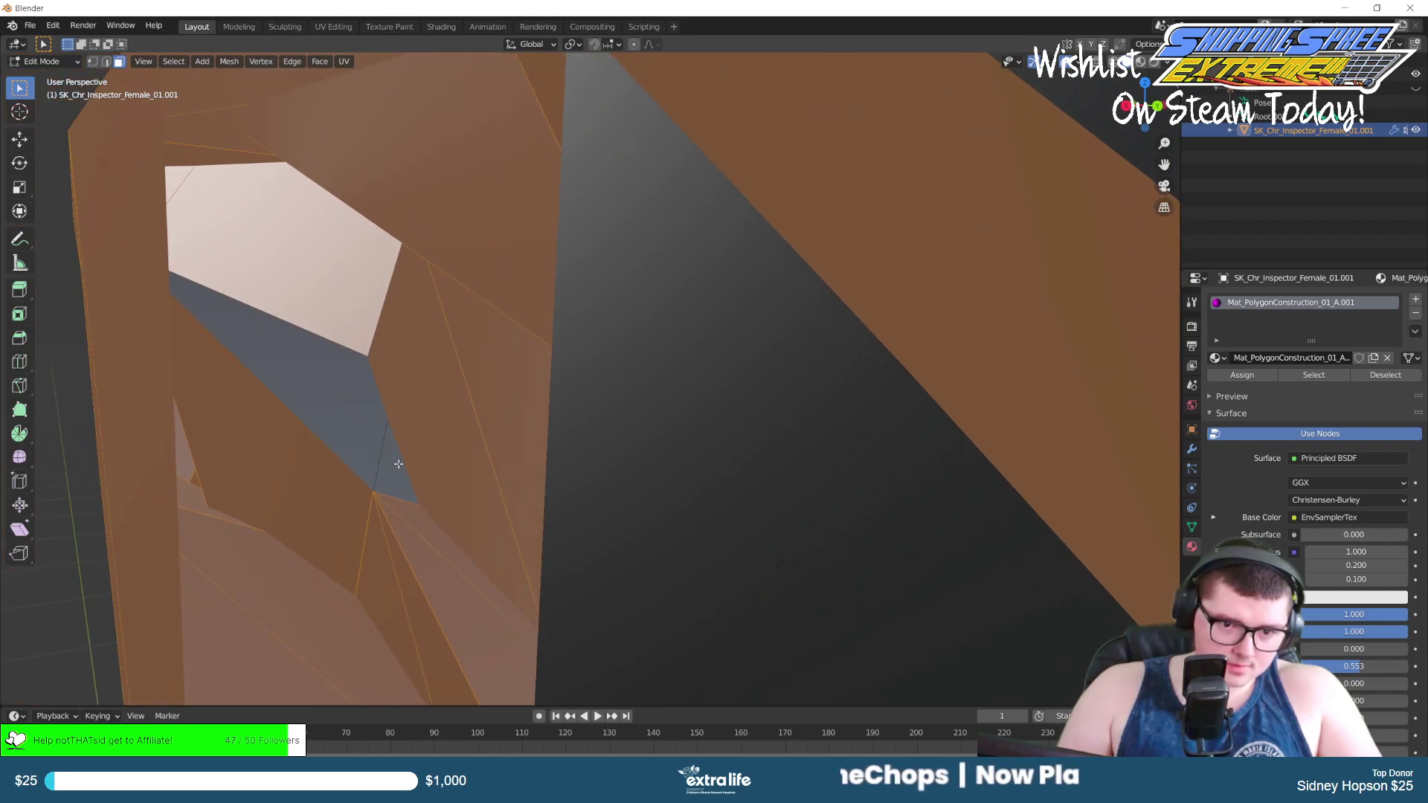
left_click(348, 414)
Try separating the selected hair faces into their own object again and hide that object.
middle_click_drag(403, 434, 814, 354)
left_click(815, 363)
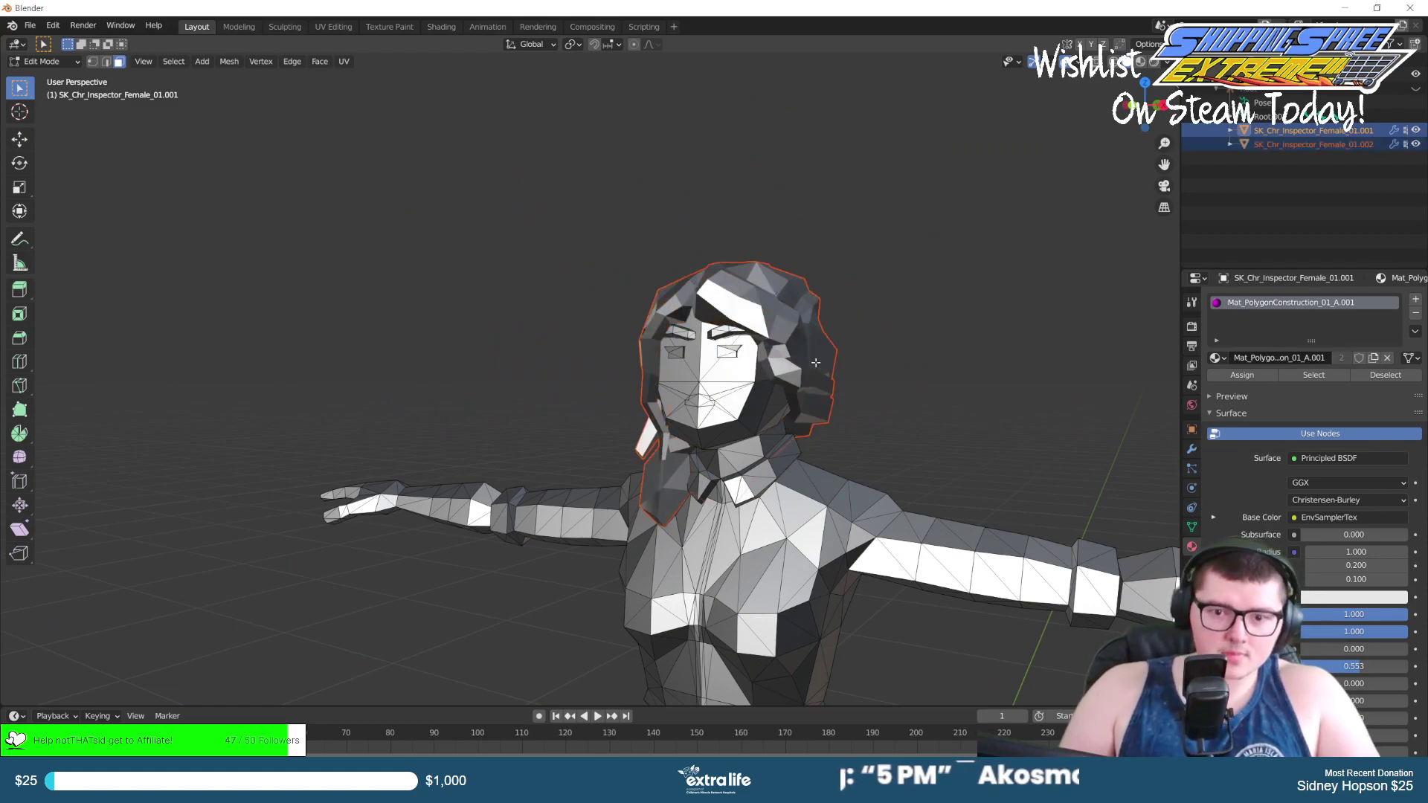
left_click(1415, 144)
Inspect the bare head from the front, sides and back for leftover hair faces, and undo the separation.
scroll(889, 367, "up", 6)
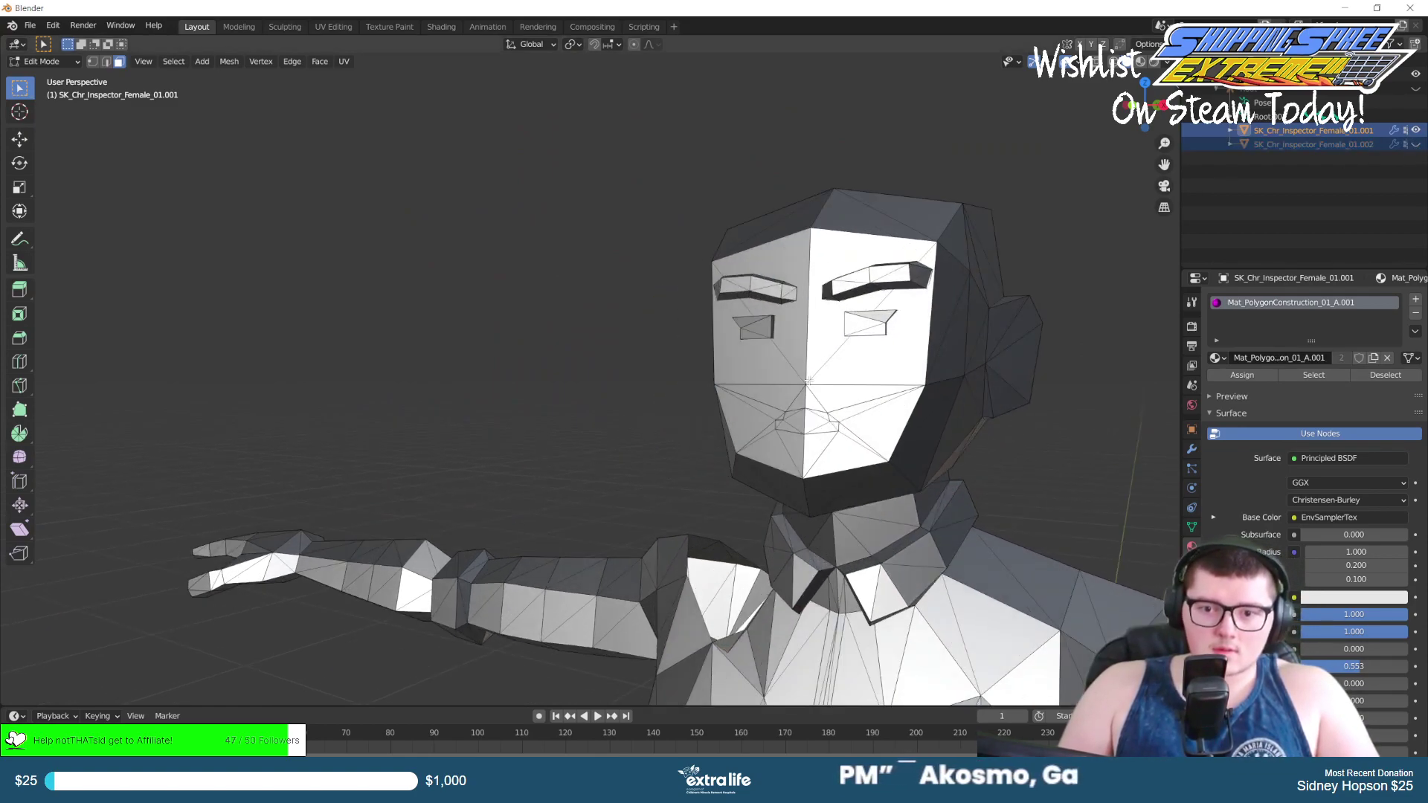
middle_click_drag(889, 367, 475, 328)
scroll(587, 362, "down", 5)
scroll(475, 327, "up", 4)
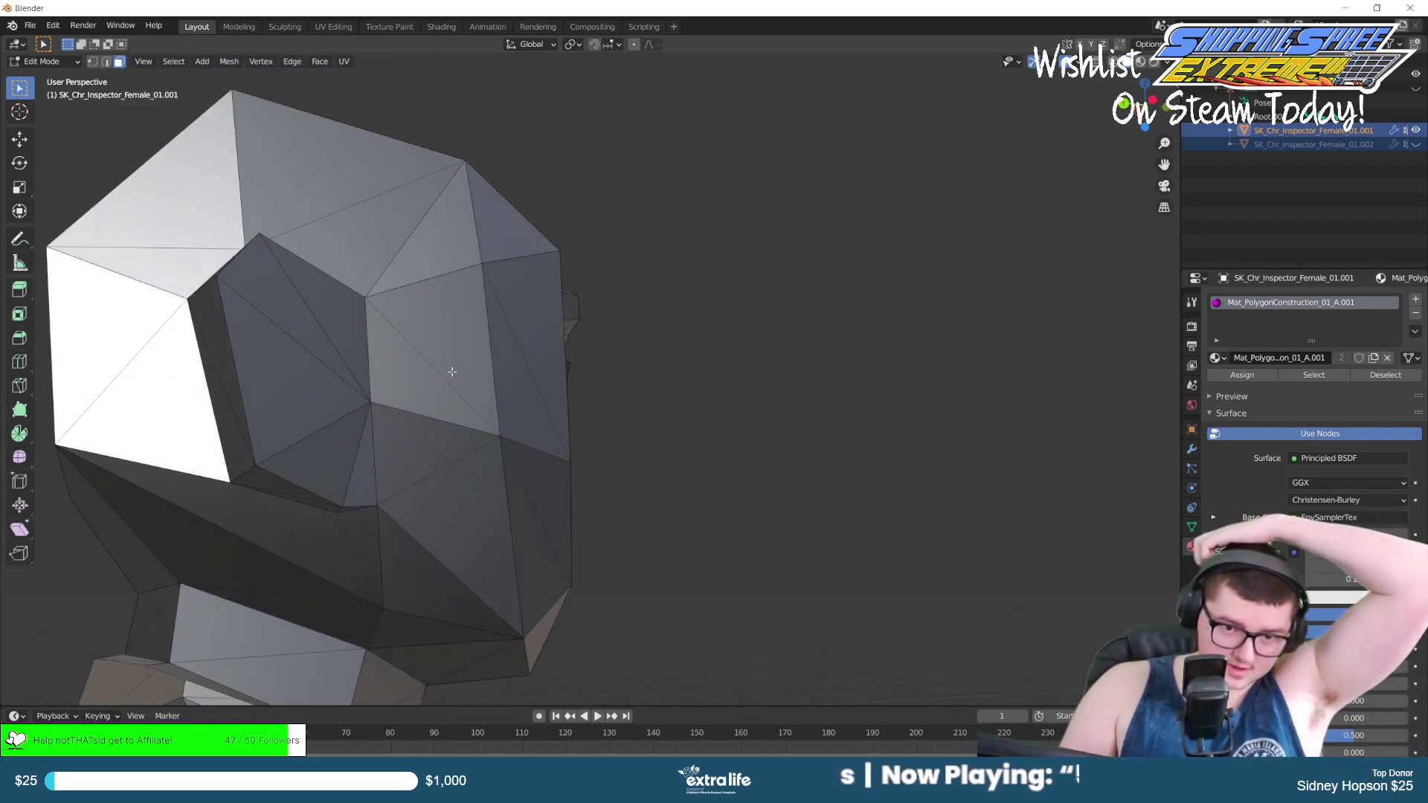
middle_click_drag(456, 430, 719, 452)
scroll(578, 377, "down", 4)
scroll(567, 390, "up", 2)
scroll(655, 390, "down", 3)
scroll(965, 363, "up", 2)
middle_click_drag(449, 408, 502, 392)
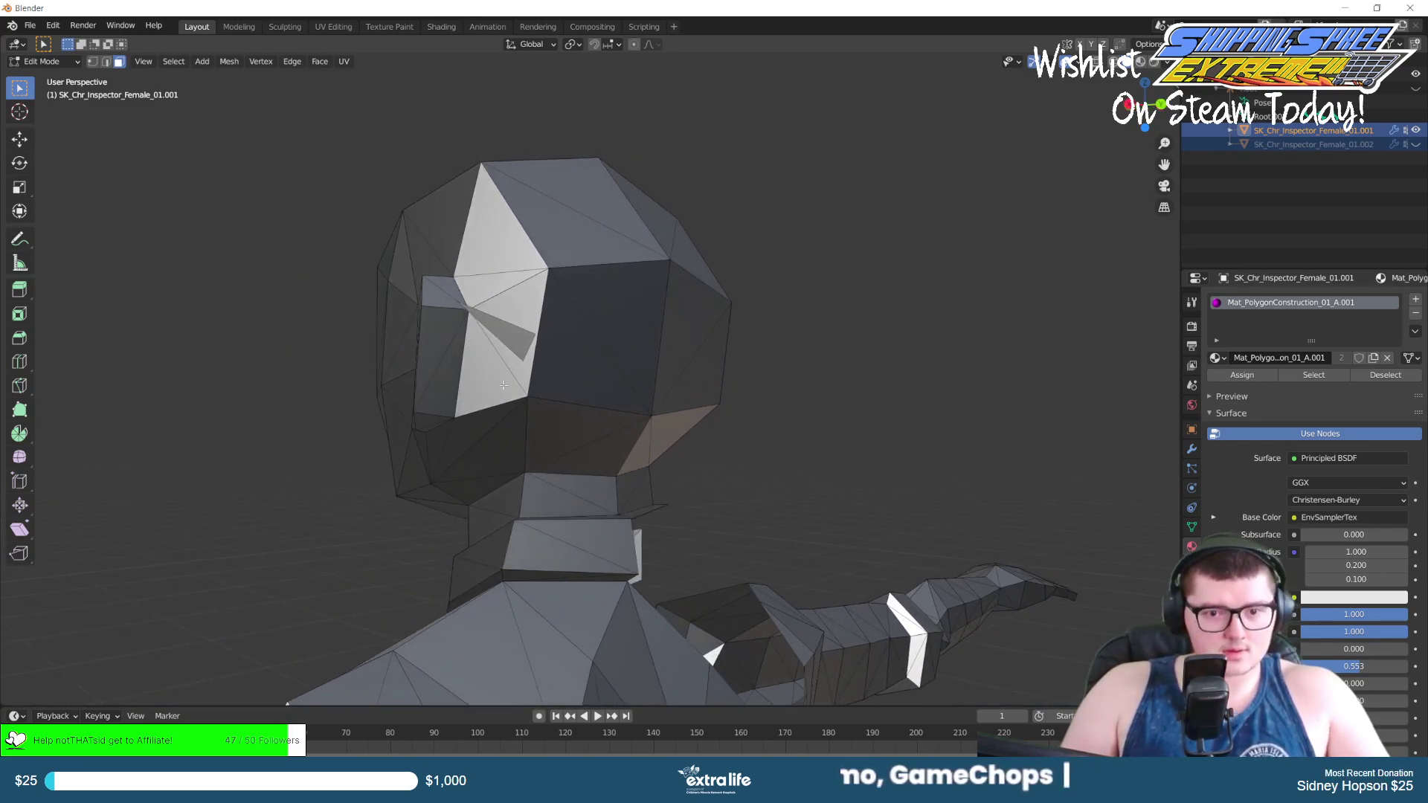
key("l")
Add the leftover inner hair face near the ear to the selection.
scroll(491, 342, "up", 6)
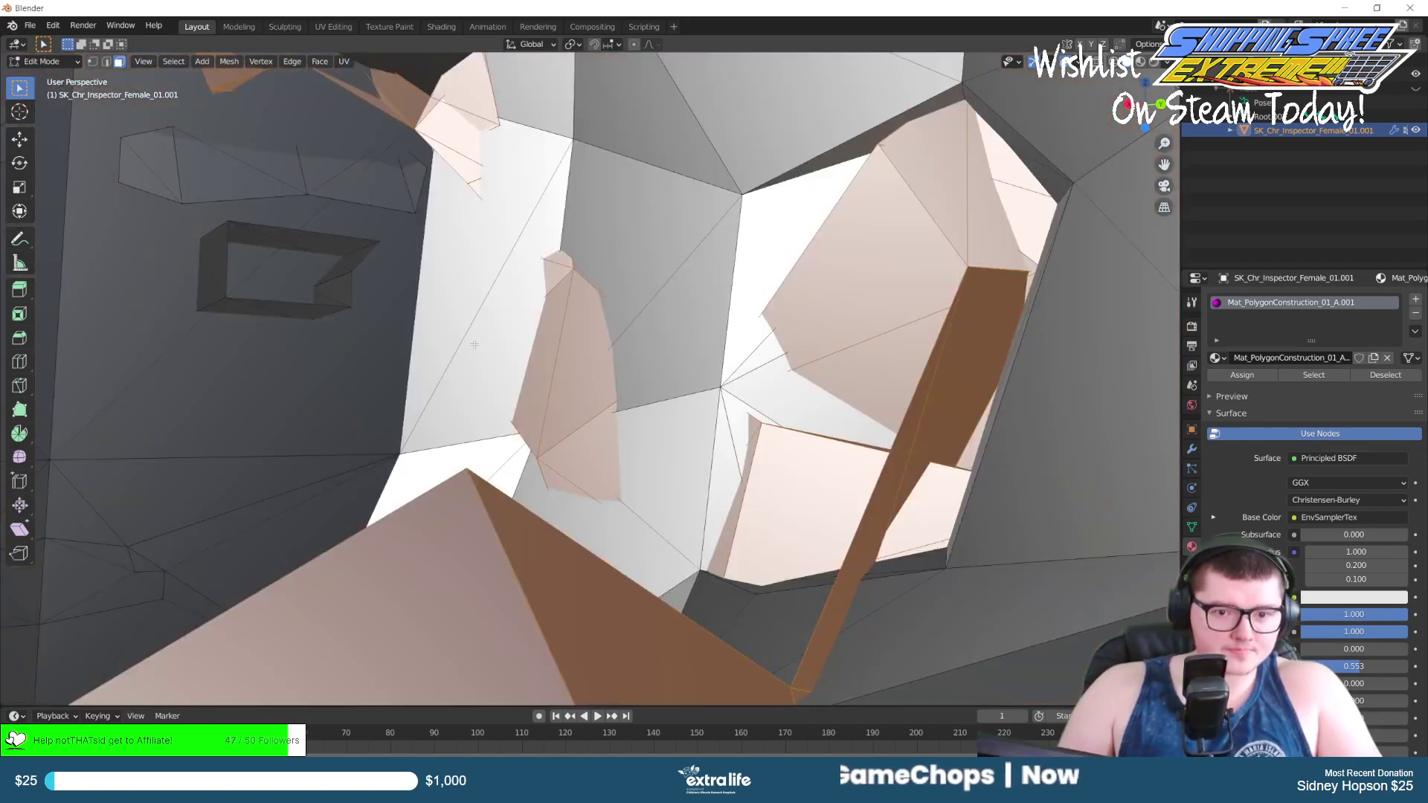
middle_click_drag(475, 322, 589, 342)
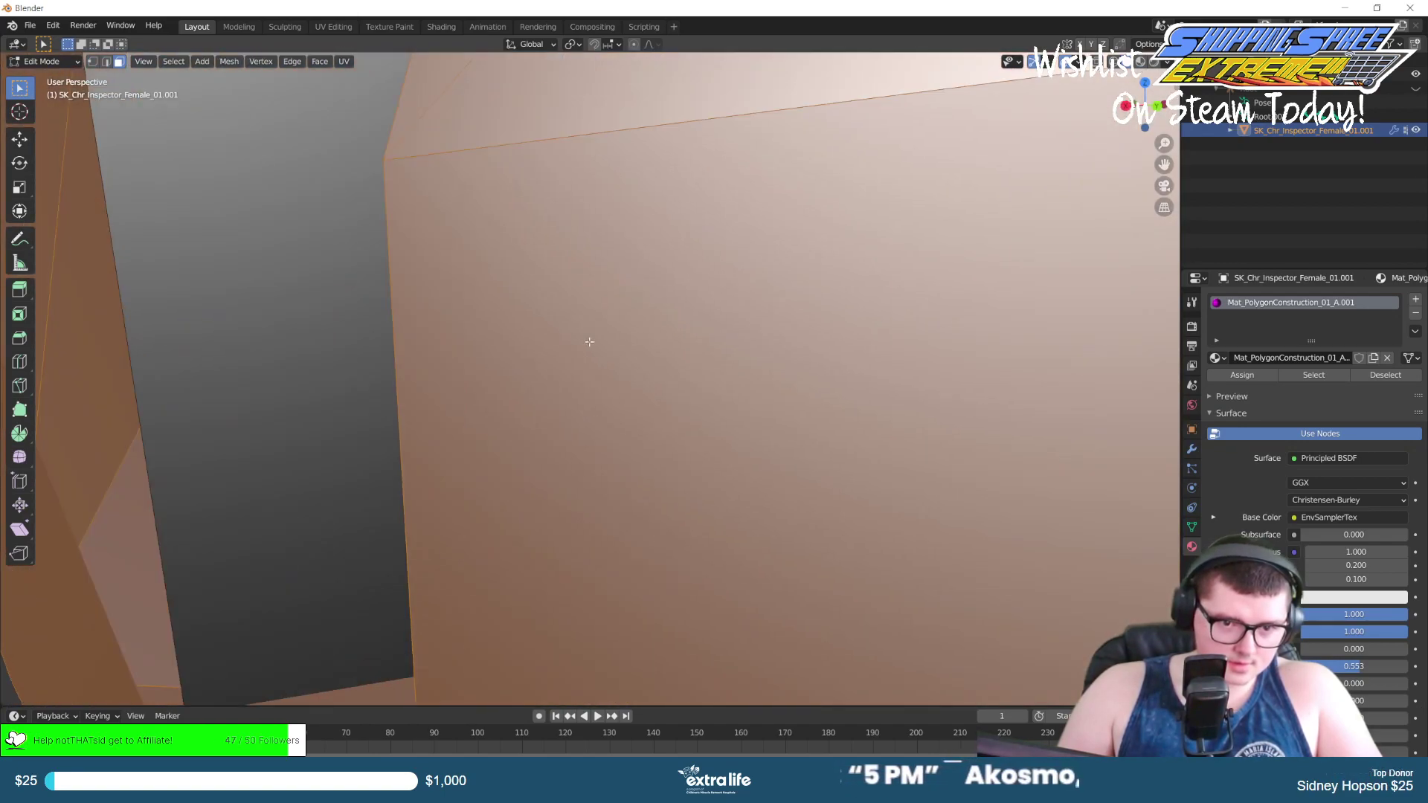
middle_click_drag(486, 327, 355, 325)
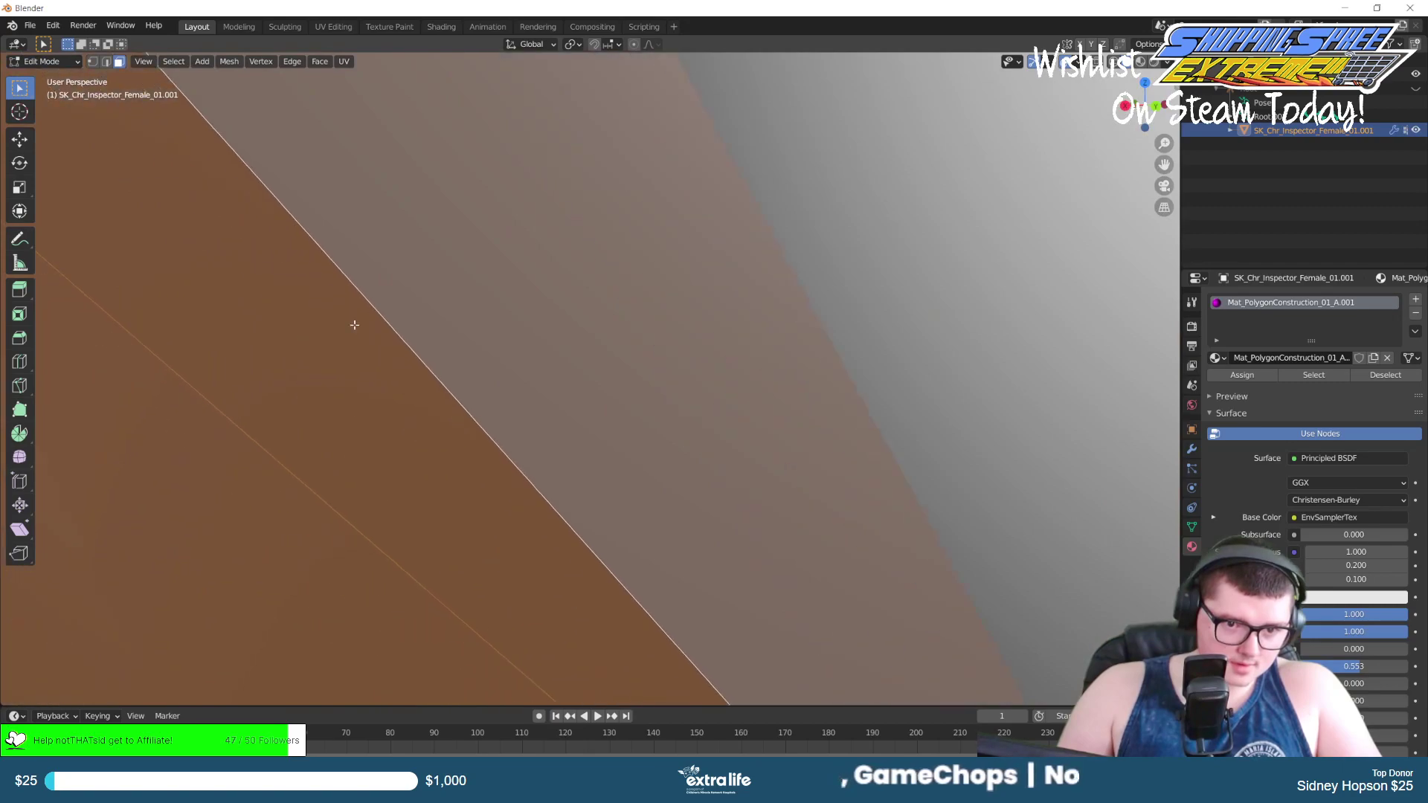
scroll(355, 326, "down", 6)
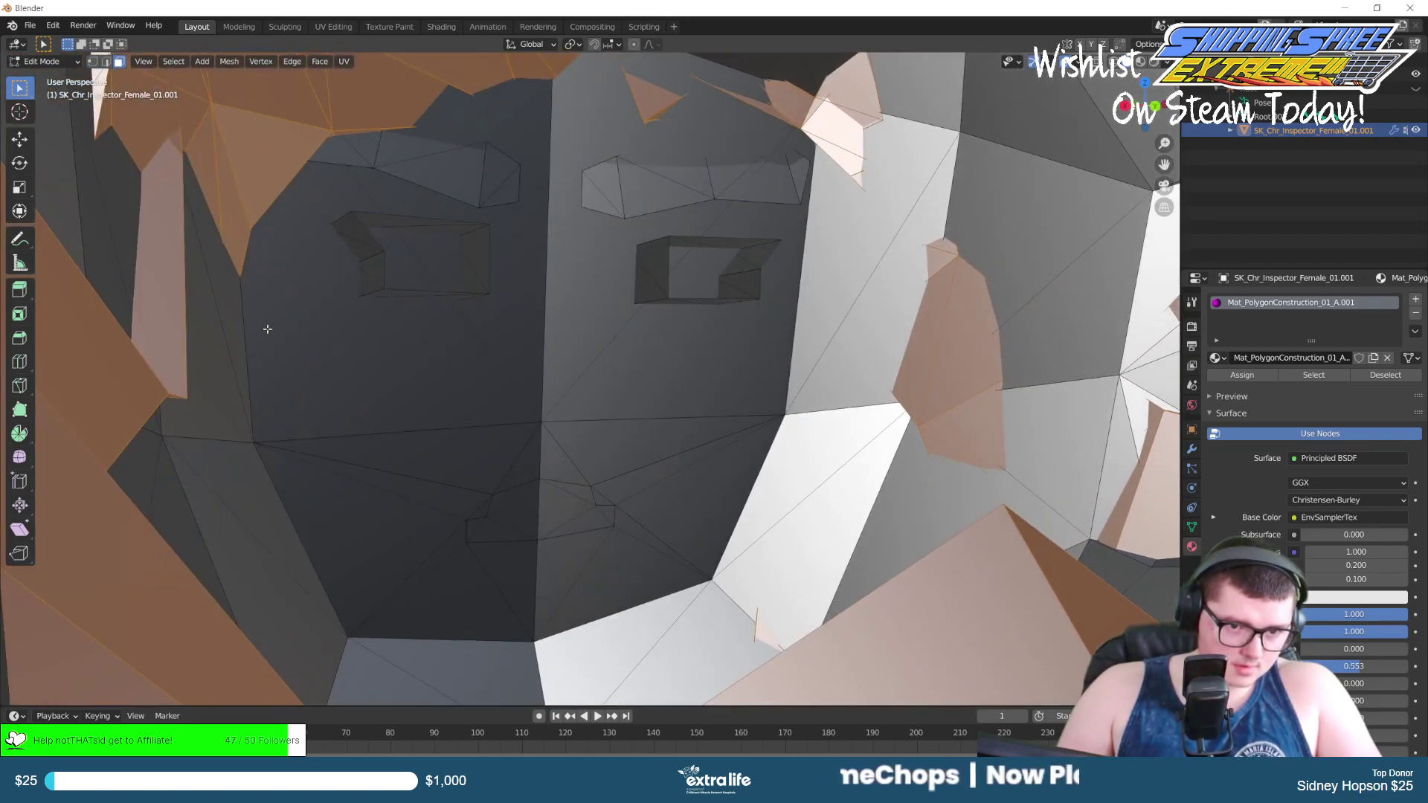
middle_click_drag(268, 328, 328, 338)
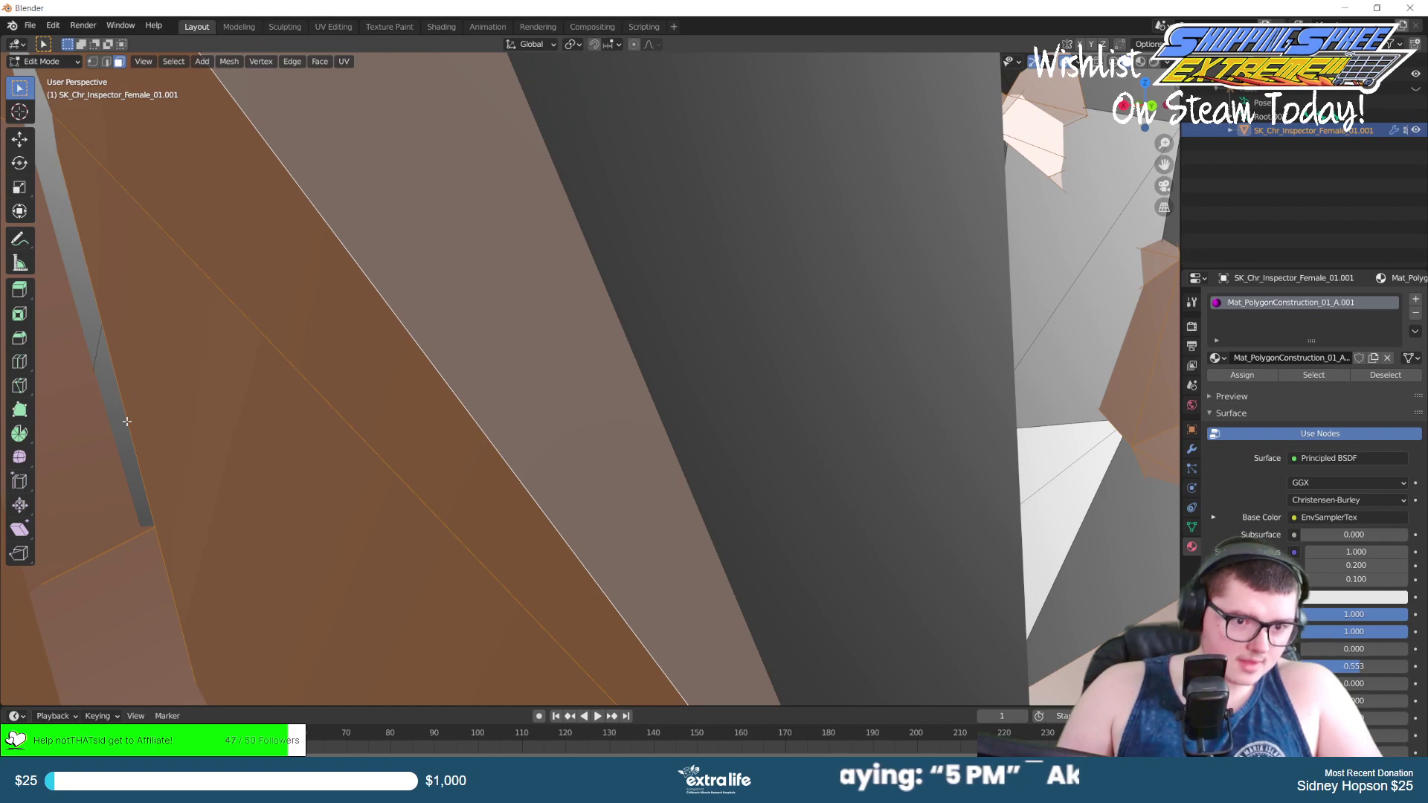
Separate the selected hair faces into their own object and hide it to check the back of the bare head.
middle_click_drag(127, 422, 534, 412)
key("p")
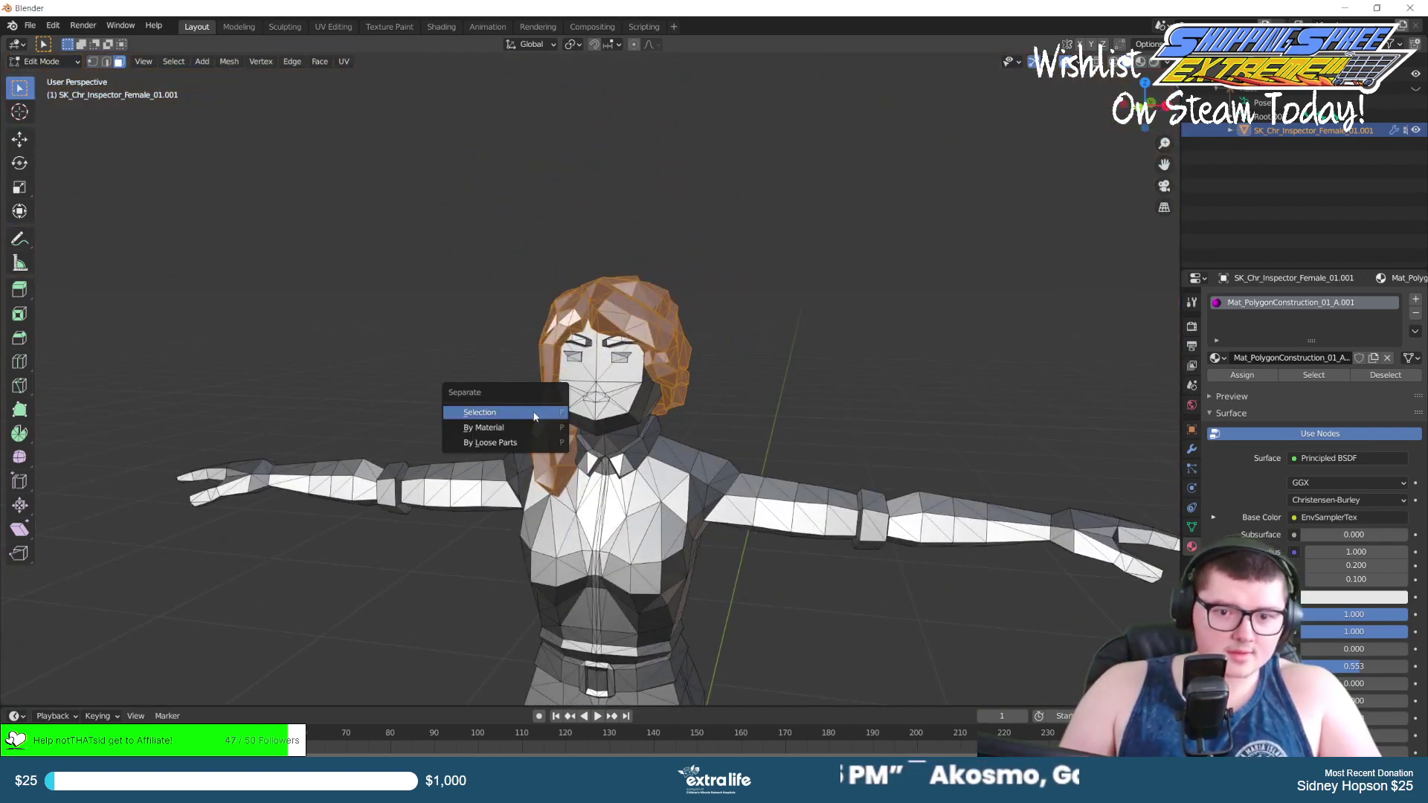
left_click(534, 414)
left_click(1415, 144)
middle_click_drag(781, 318, 835, 383)
scroll(688, 338, "up", 5)
key("p")
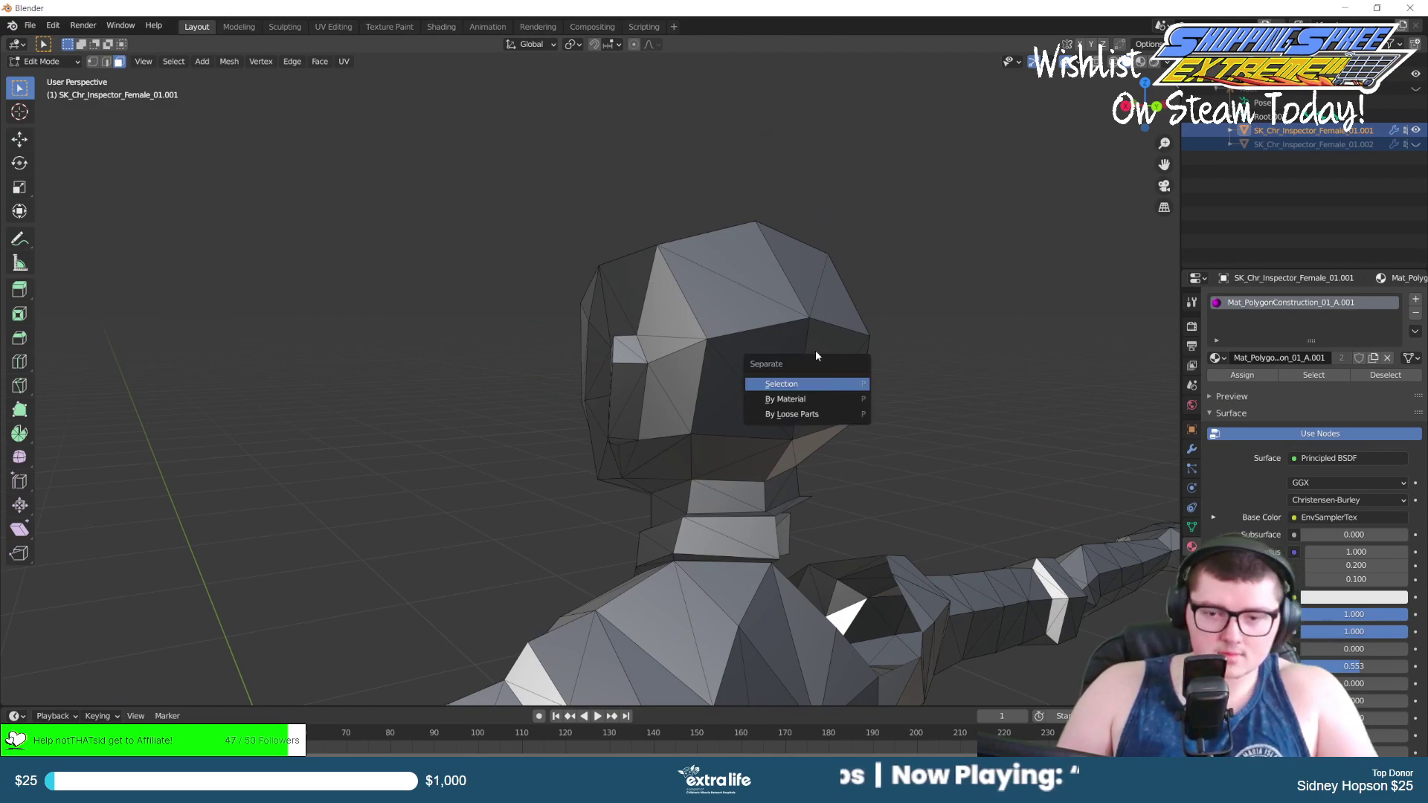
Unhide the separated hair object and the armature, and select both together.
left_click(1415, 145)
left_click(1321, 147)
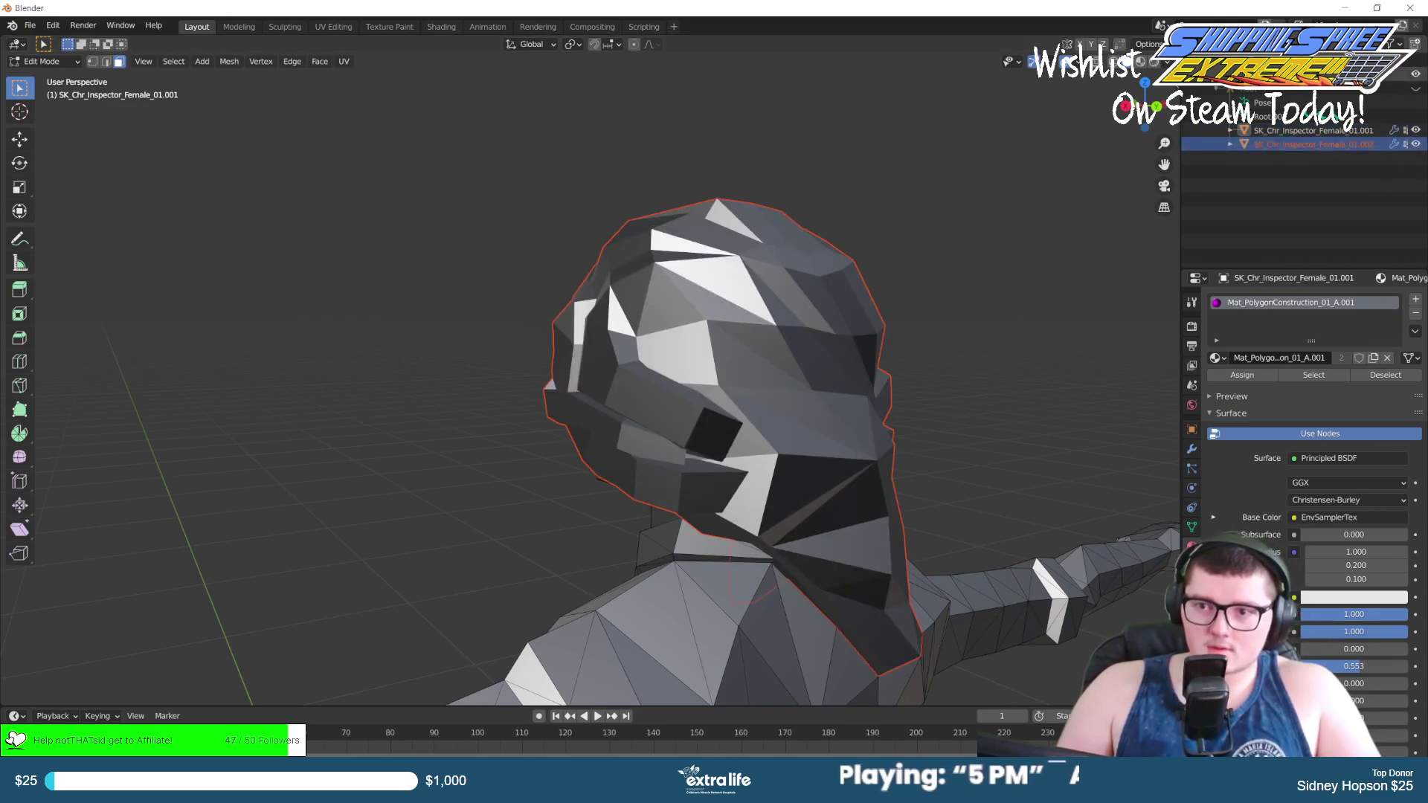
left_click(1285, 131, "ctrl")
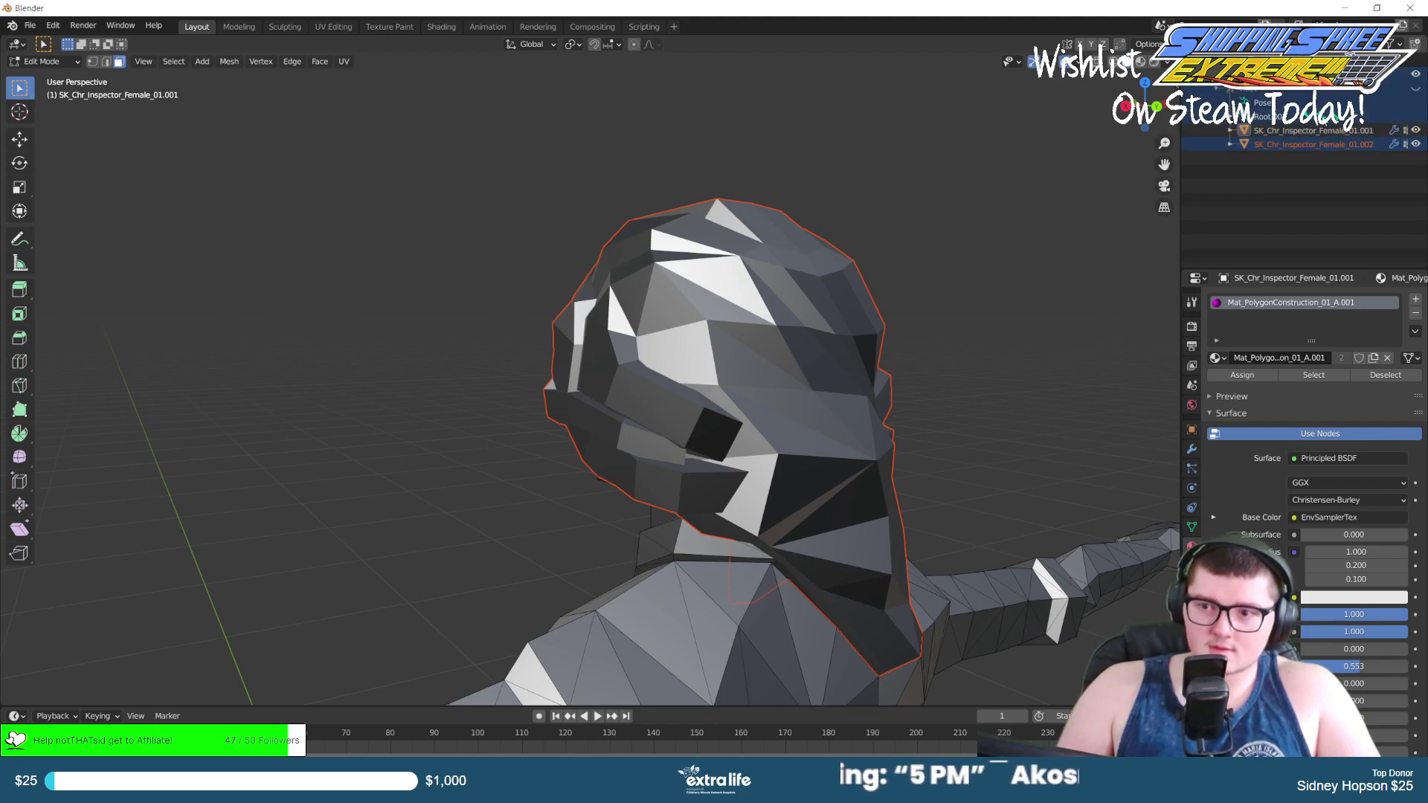
left_click(1416, 90)
scroll(981, 230, "down", 6)
middle_click_drag(746, 295, 799, 304)
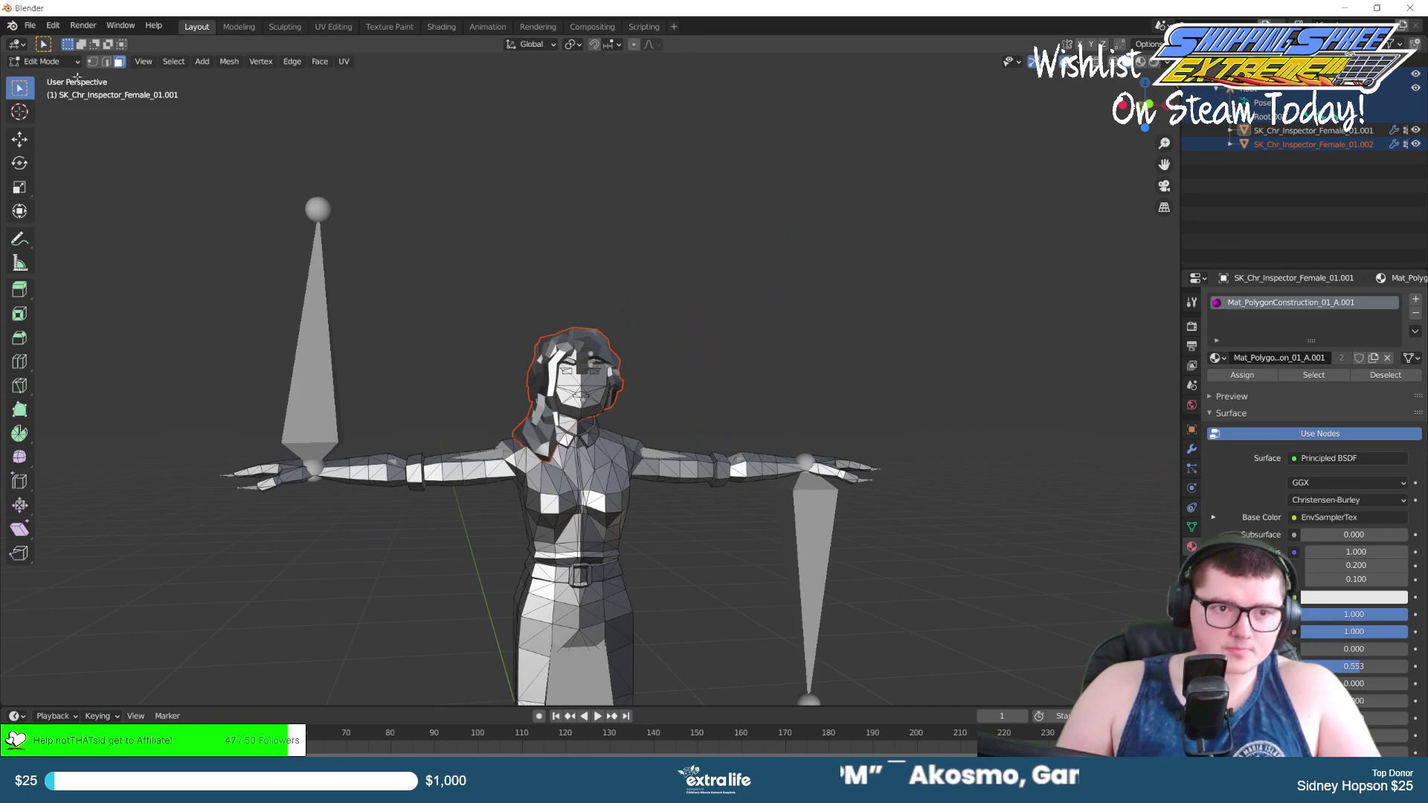
Export the selected hair and armature in FBX format as female_inspector_hair.fbx to the CharacterComponents/Construction folder.
left_click(30, 25)
mouse_move(64, 228)
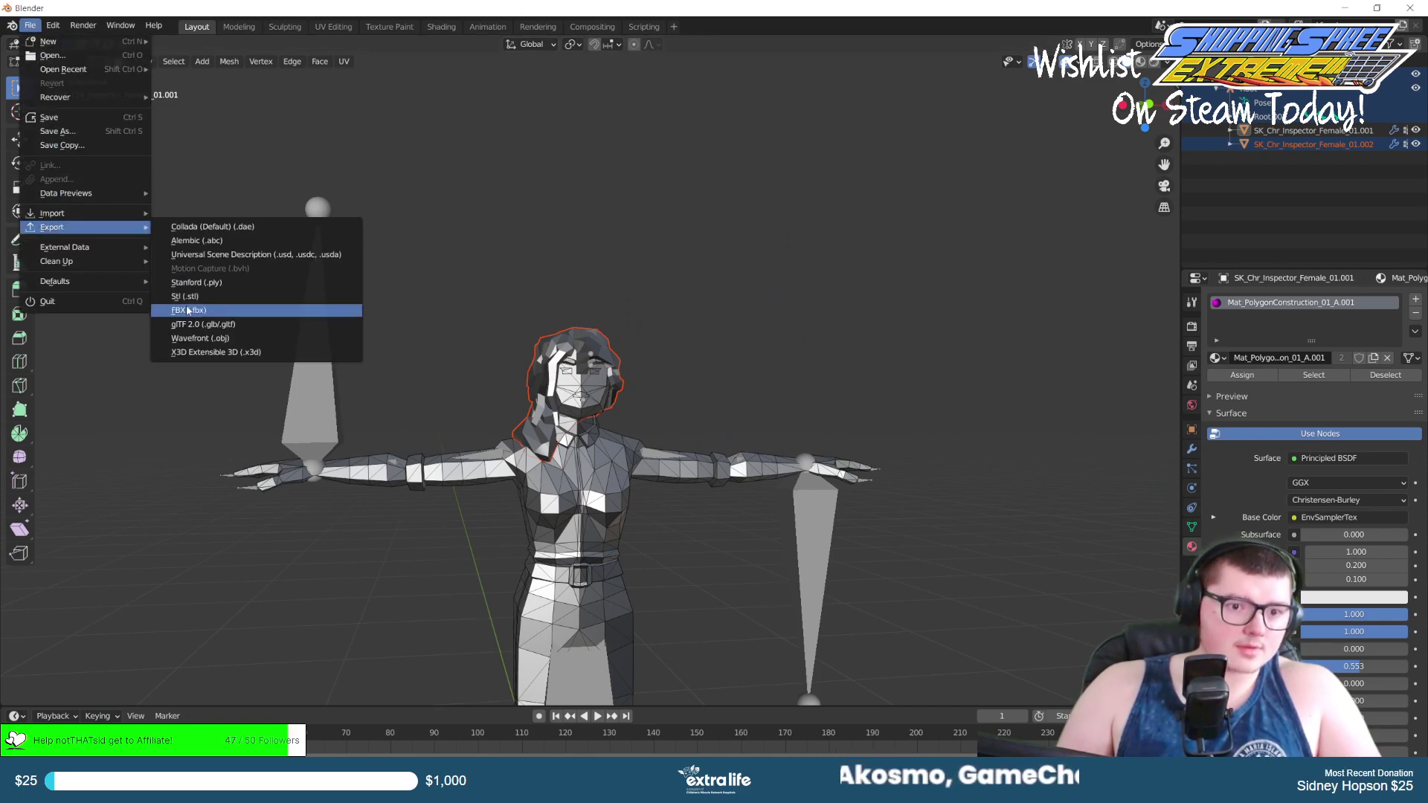
left_click(210, 303)
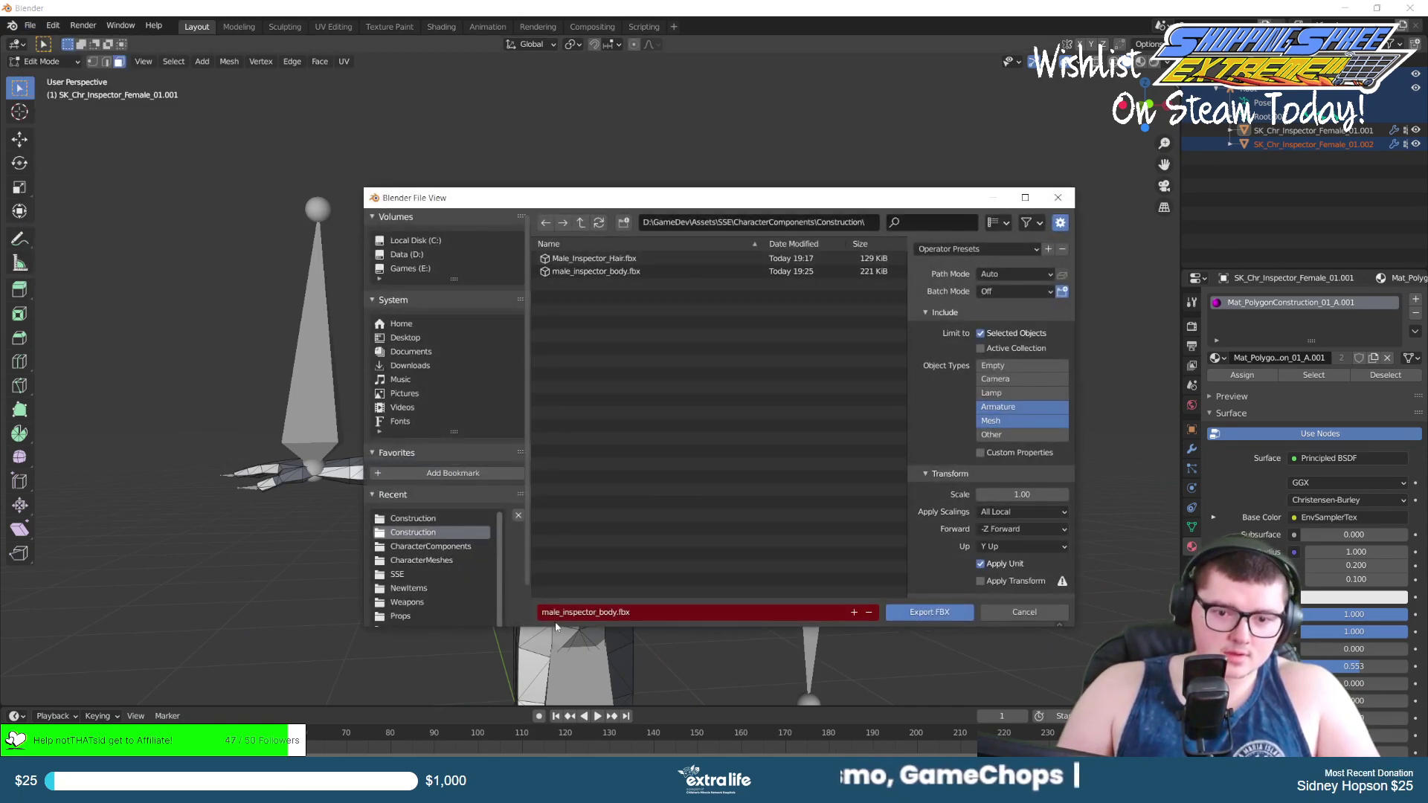
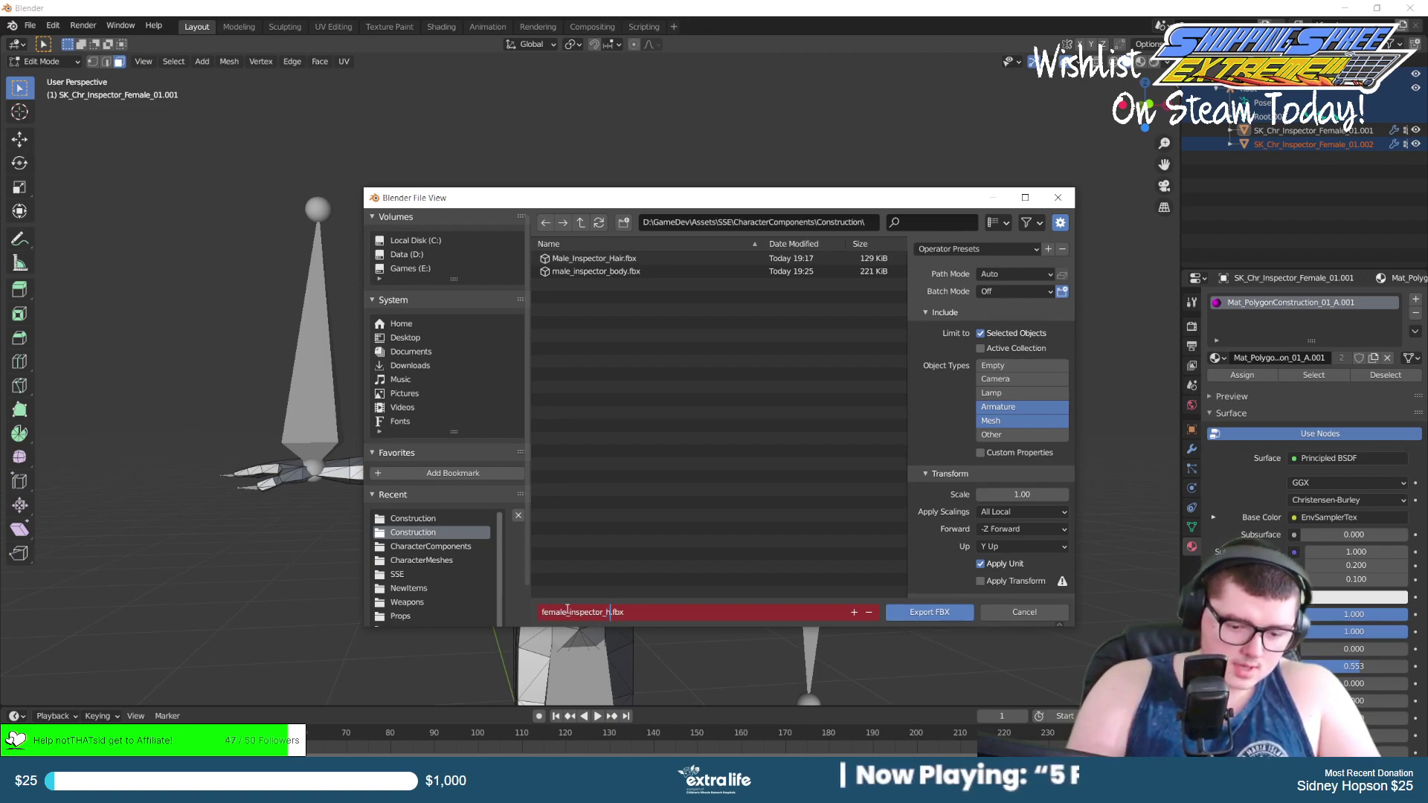
left_click(939, 618)
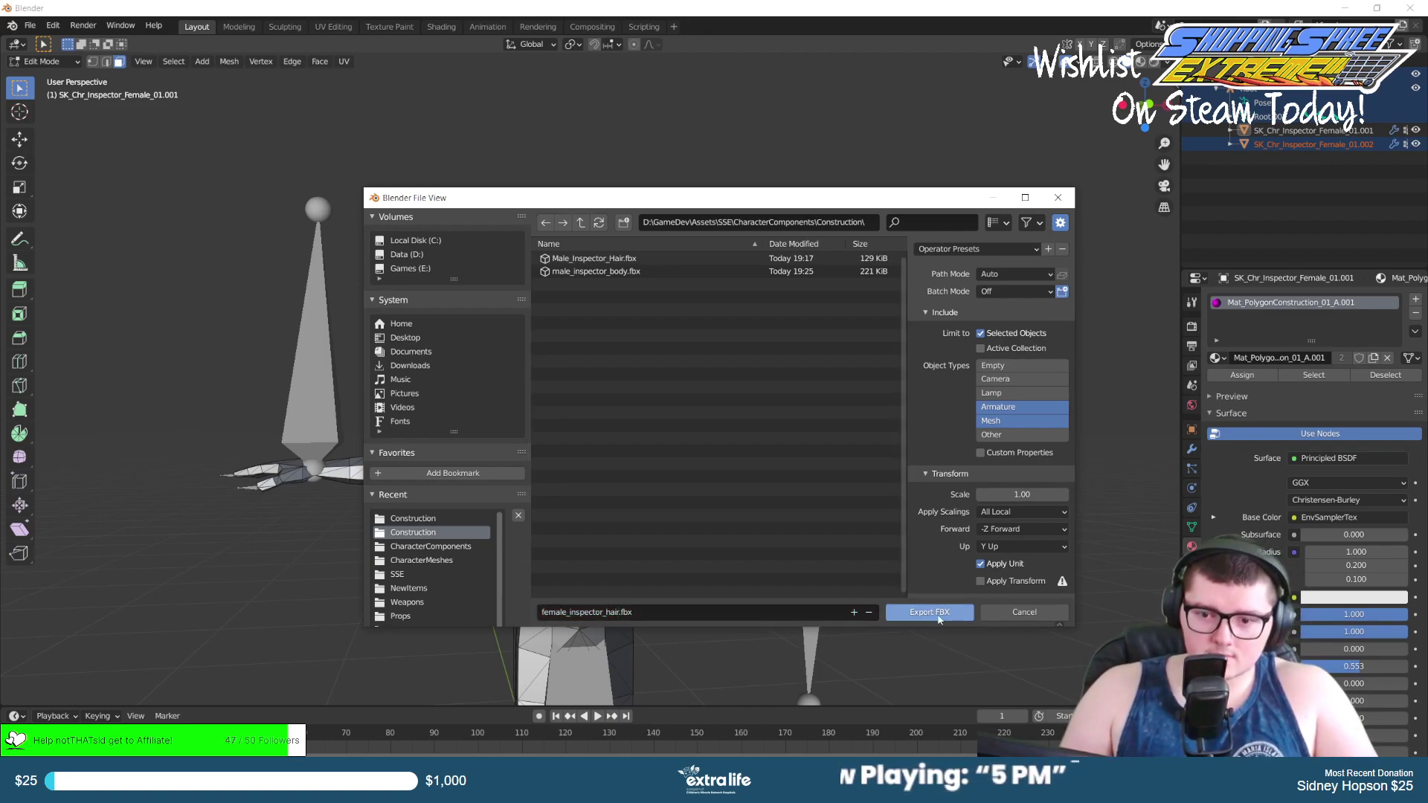
left_click(929, 613)
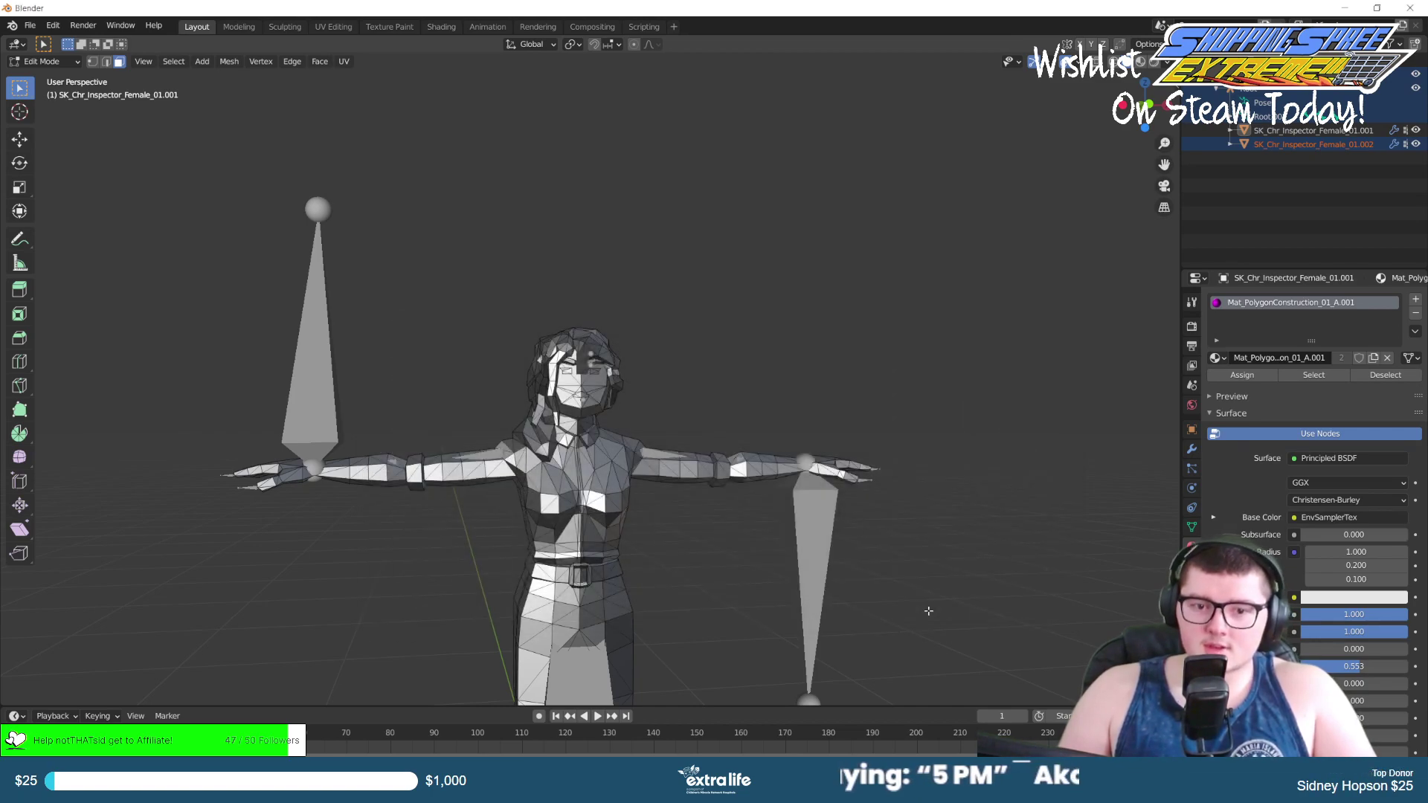
Switch to Unreal Editor and create a folder named Inspector inside Multiplayer/CharacterCustomization/Female.
key("alt+Tab")
key("ctrl+space")
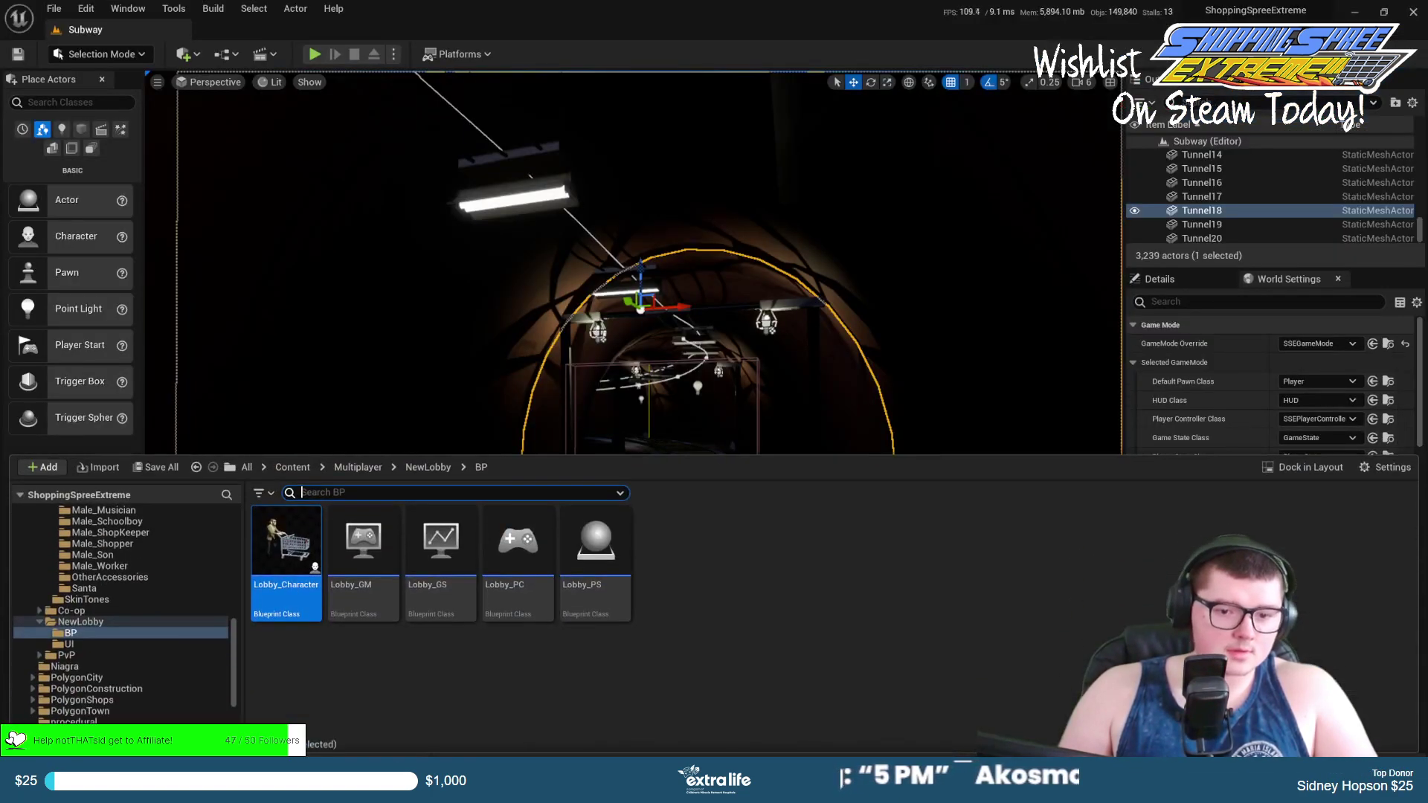
left_click(358, 467)
double_click(297, 539)
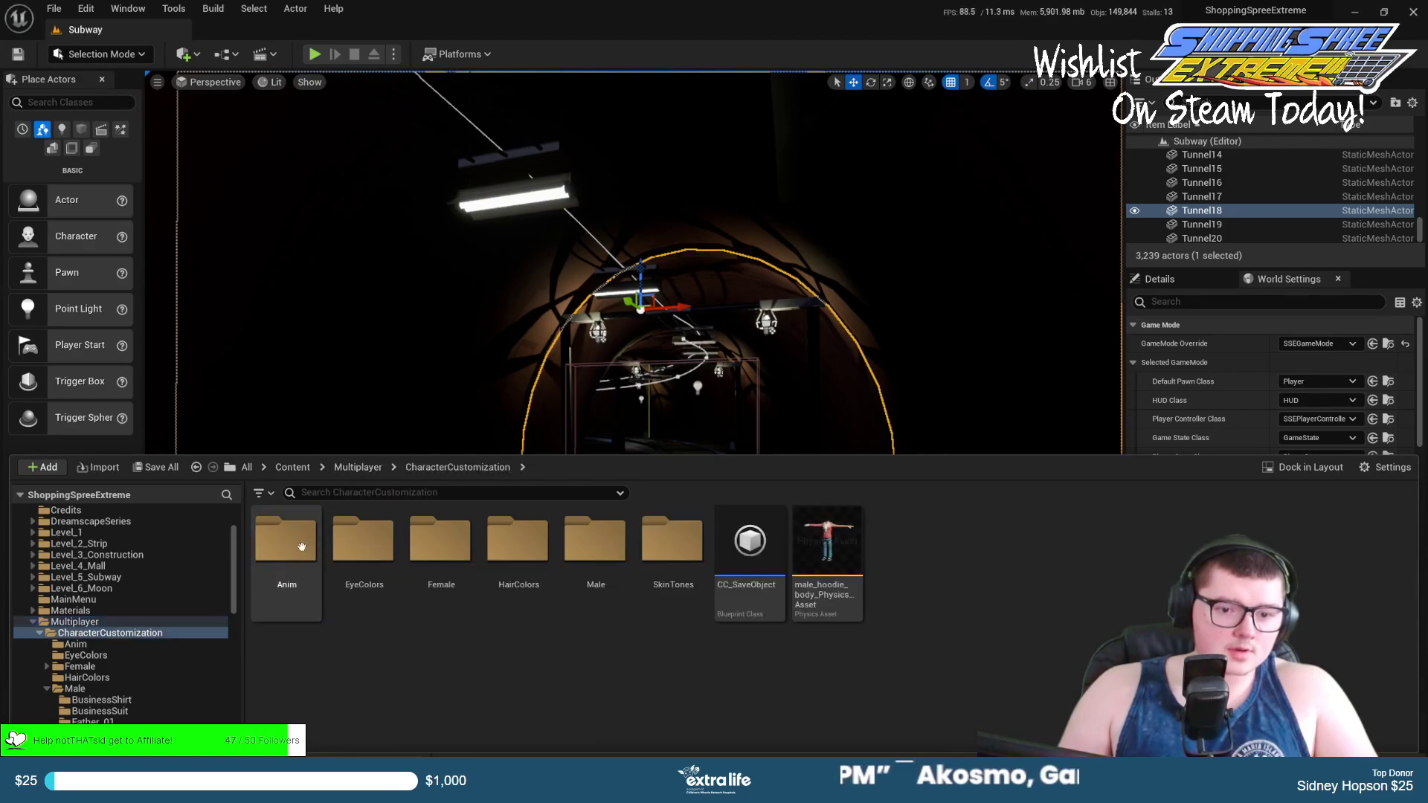
double_click(427, 550)
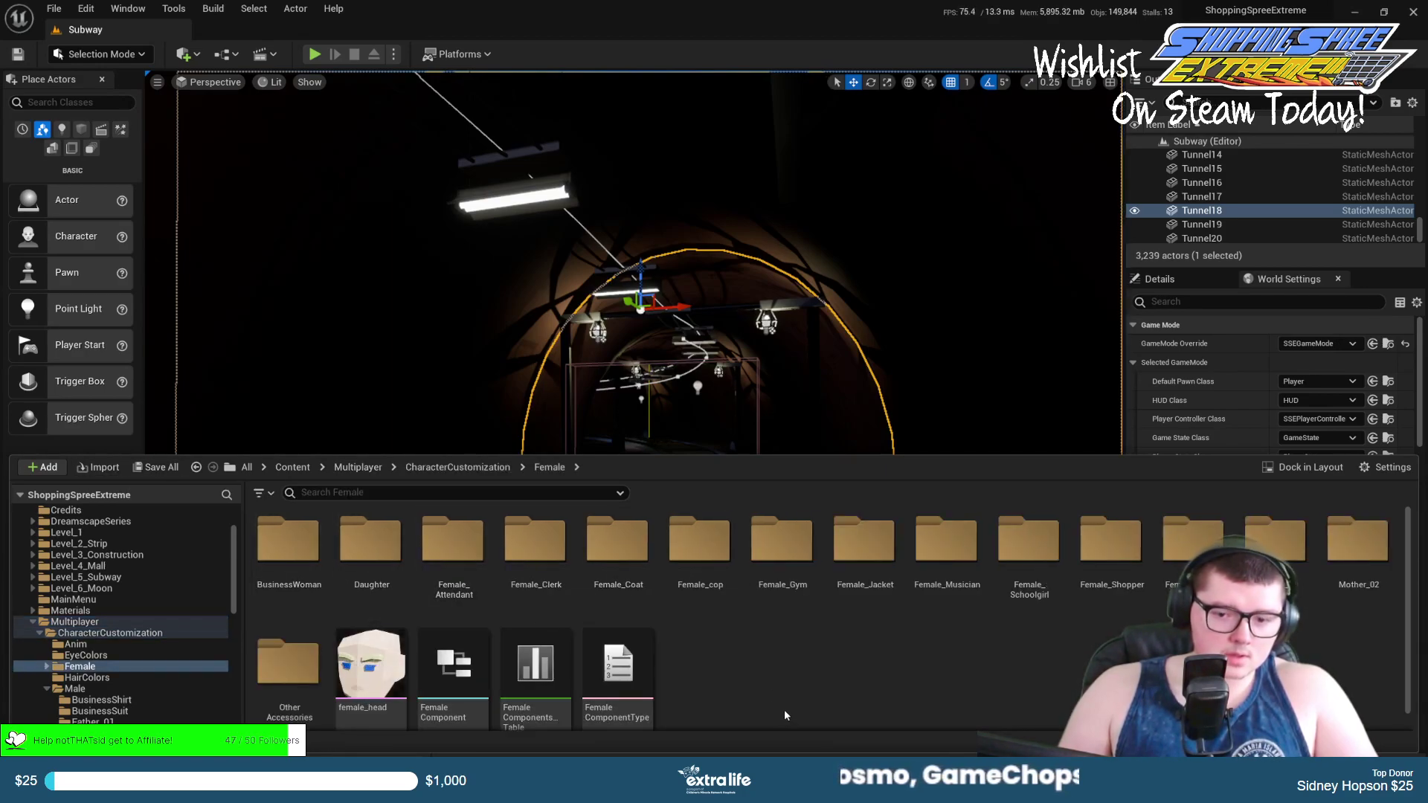
right_click(766, 617)
left_click(808, 253)
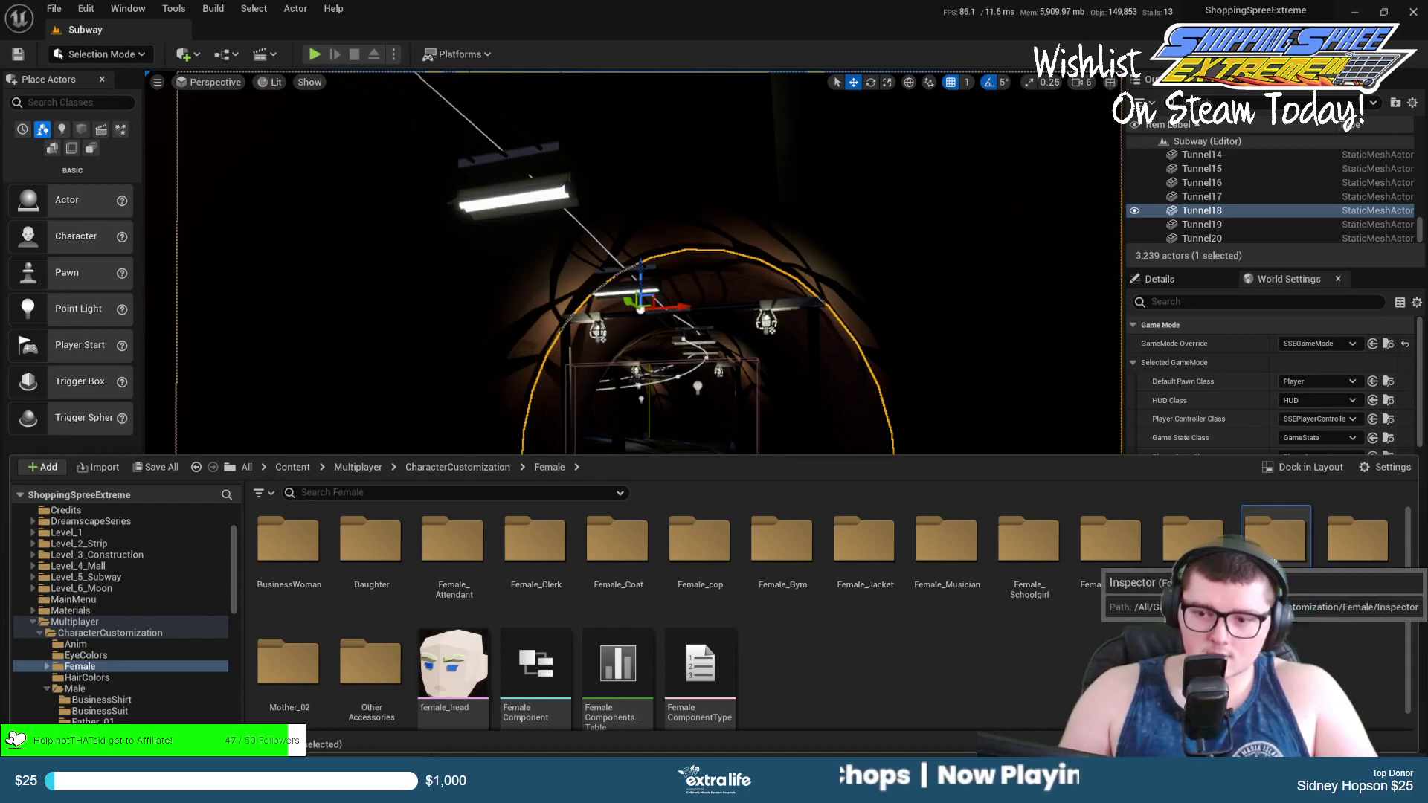
Open the Inspector folder and try to import the female inspector hair FBX into it.
double_click(1274, 547)
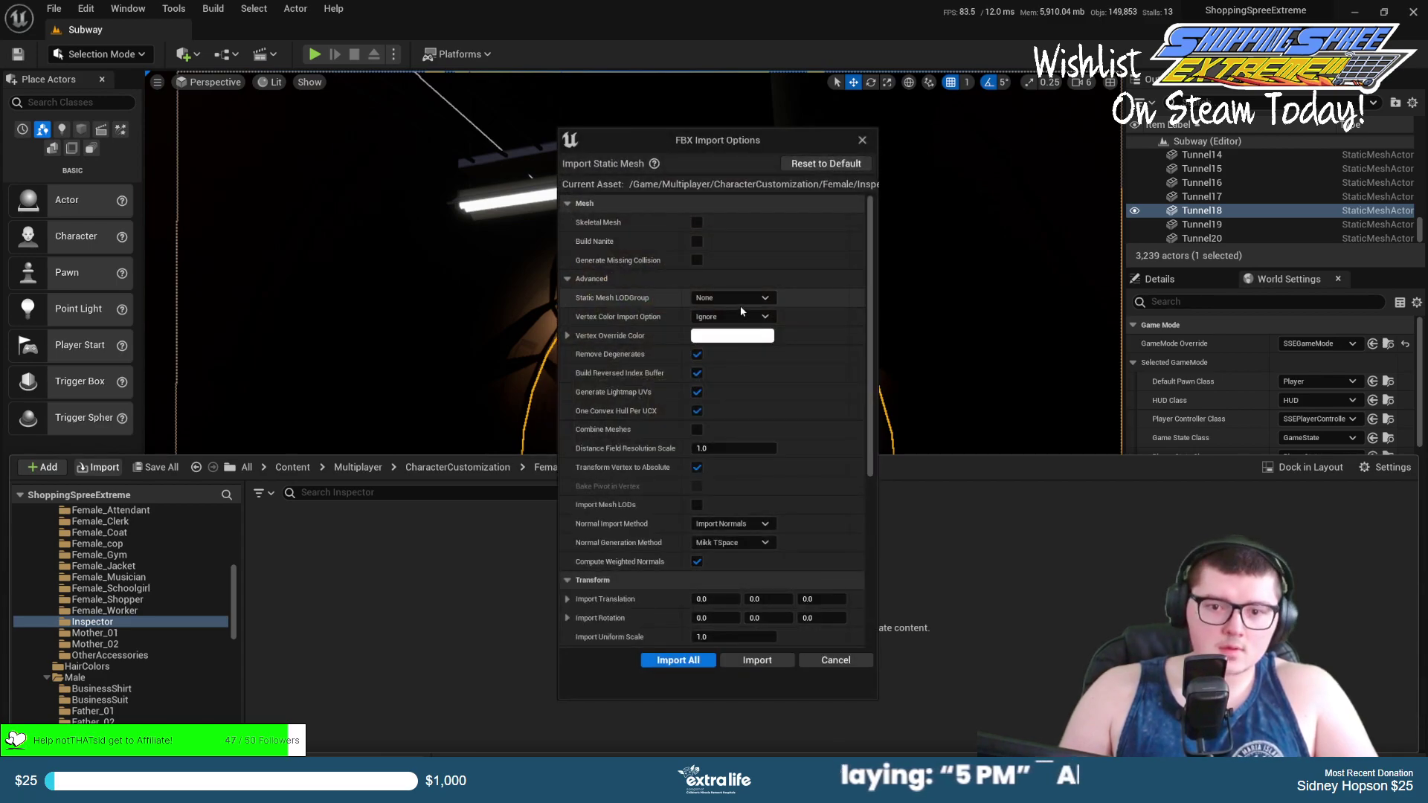
left_click(809, 660)
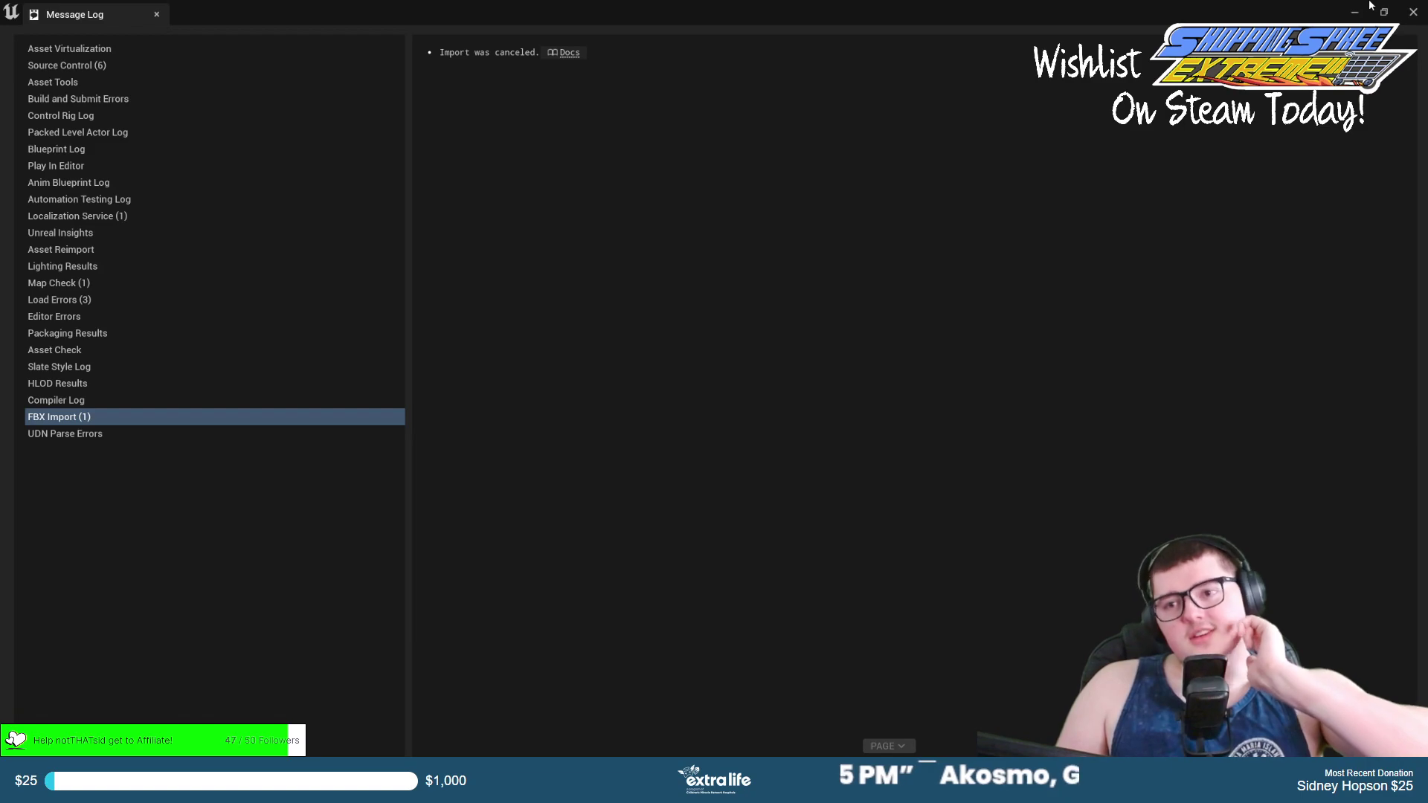
left_click(1409, 14)
Switch to Blender, select the separated hair together with the armature but without the body, and return to Object Mode.
key("alt+Tab")
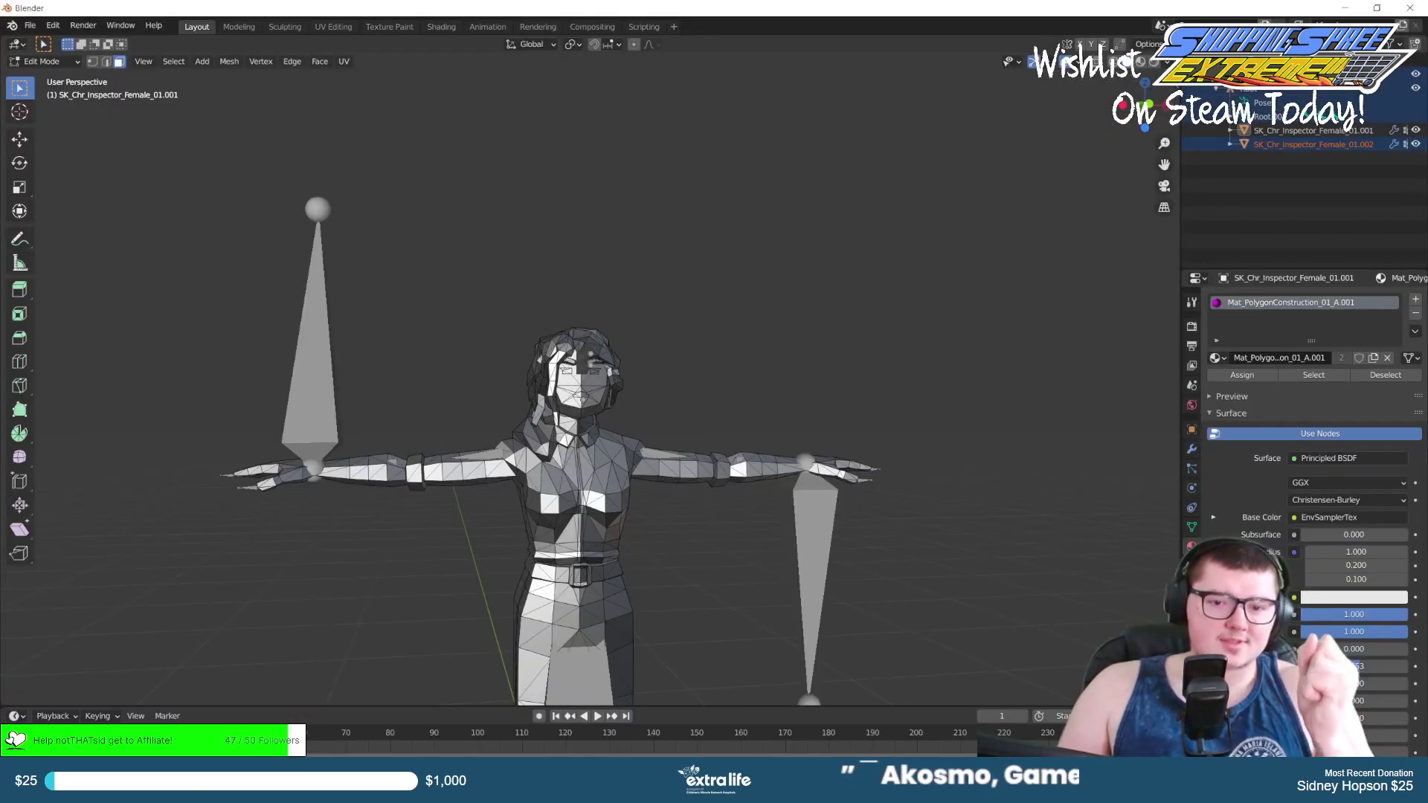
left_click(1266, 146)
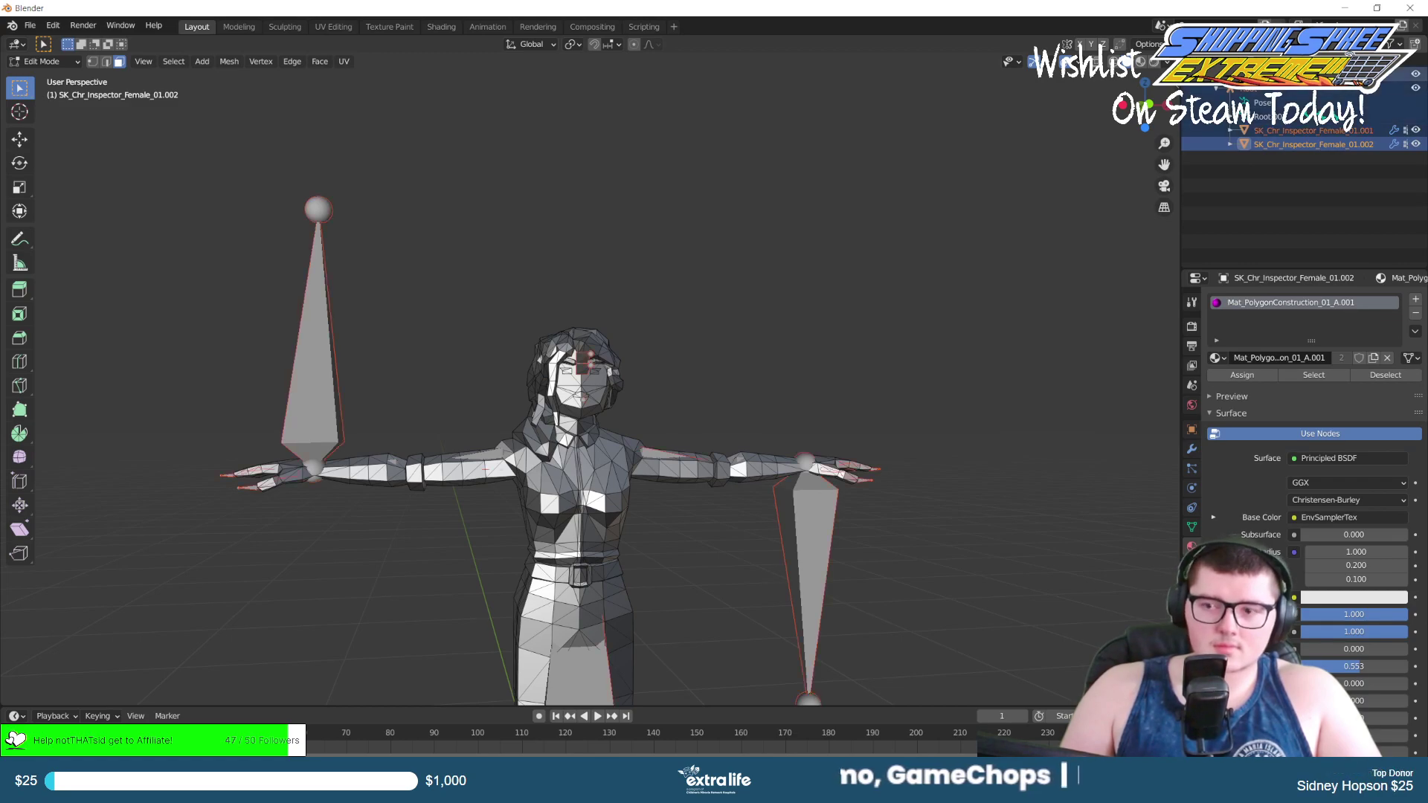
left_click(1265, 132)
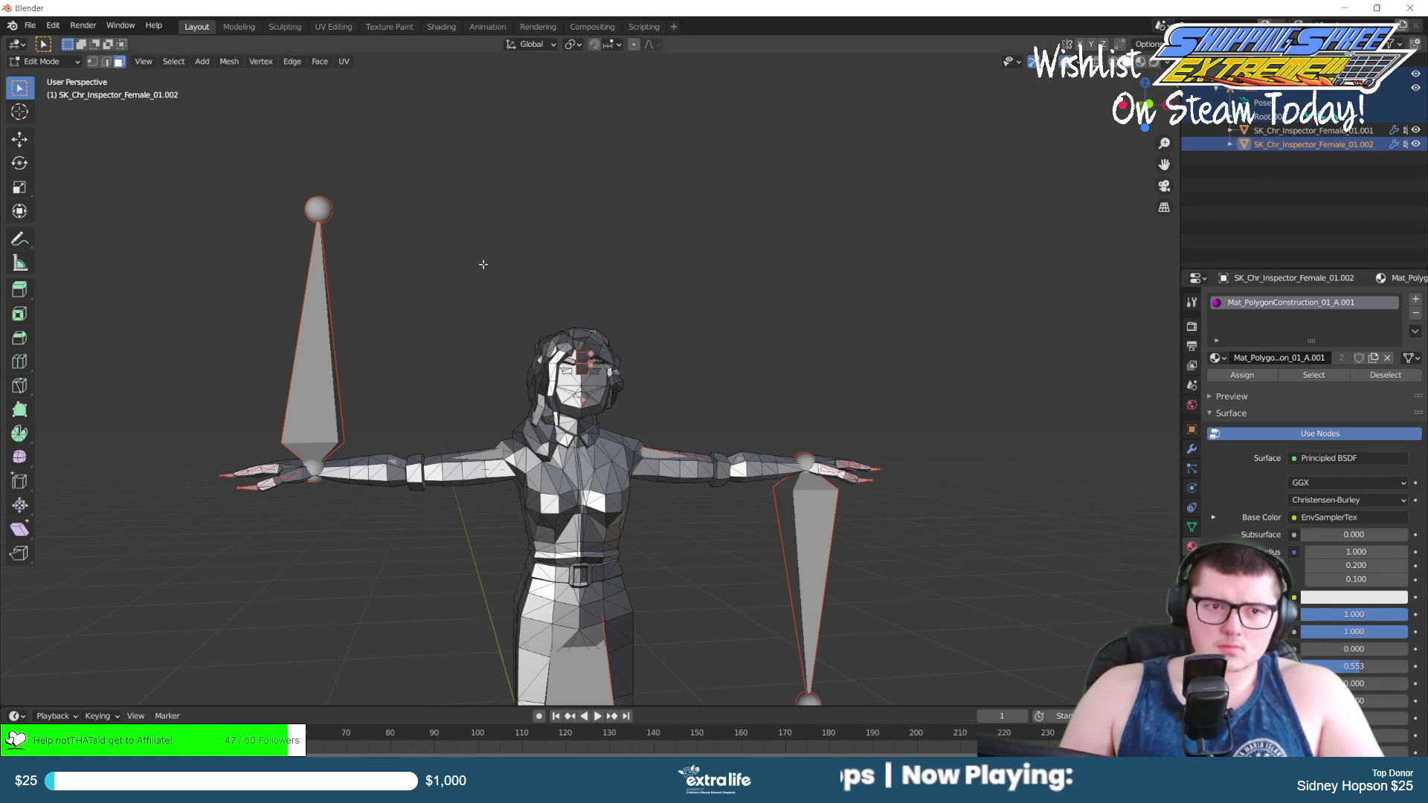
key("Tab")
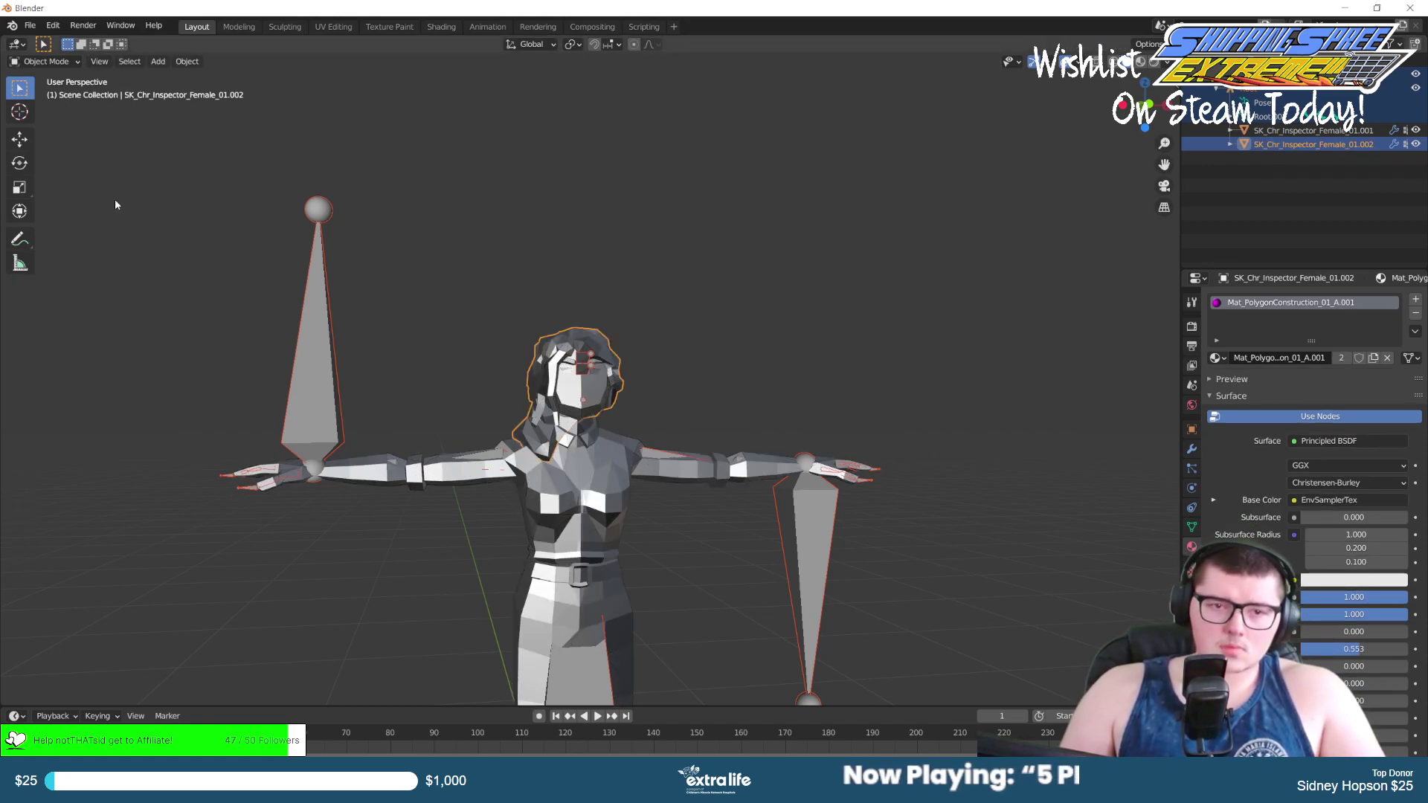
Export the selected hair and armature as FBX, overwriting female_inspector_hair.fbx in the CharacterComponents/Construction folder.
left_click(30, 26)
mouse_move(80, 229)
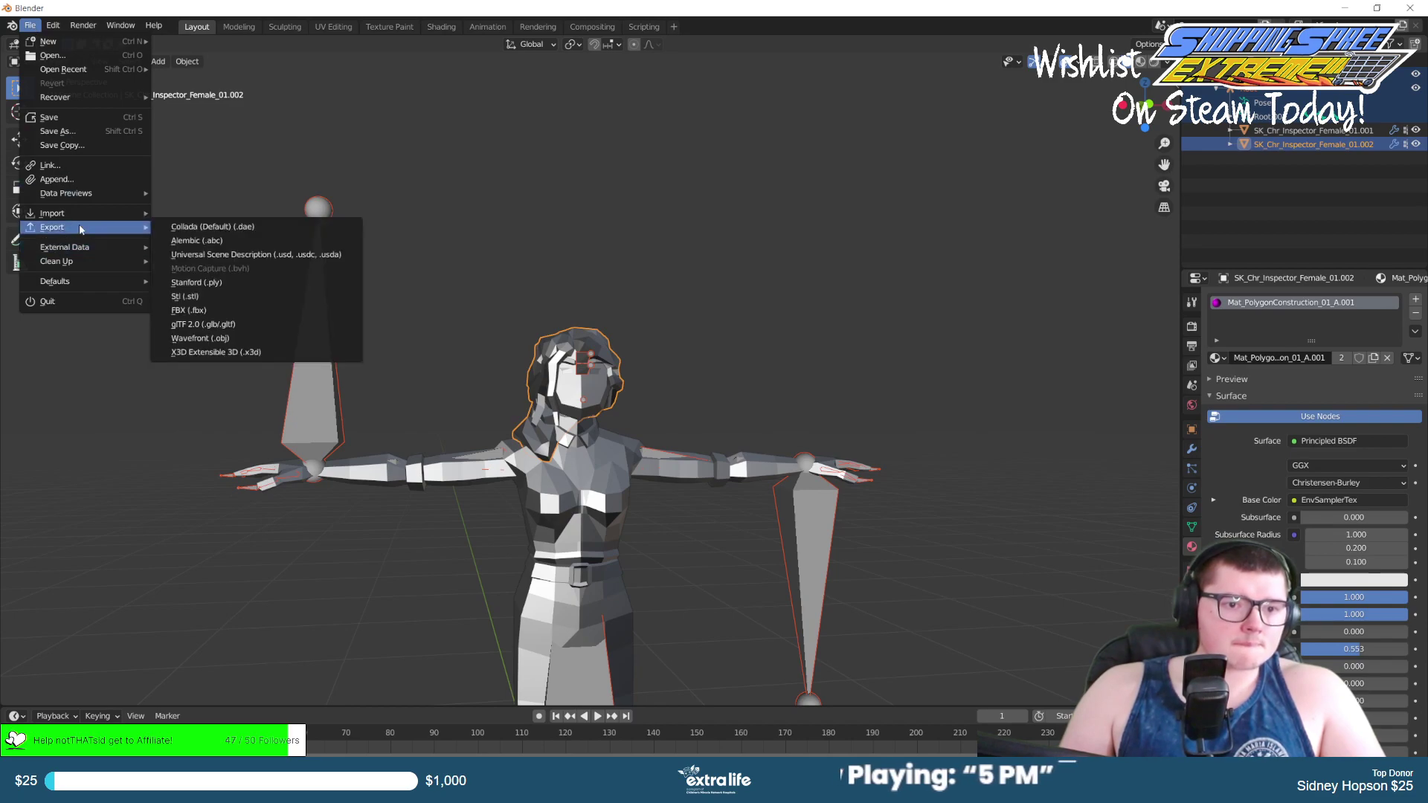
left_click(192, 310)
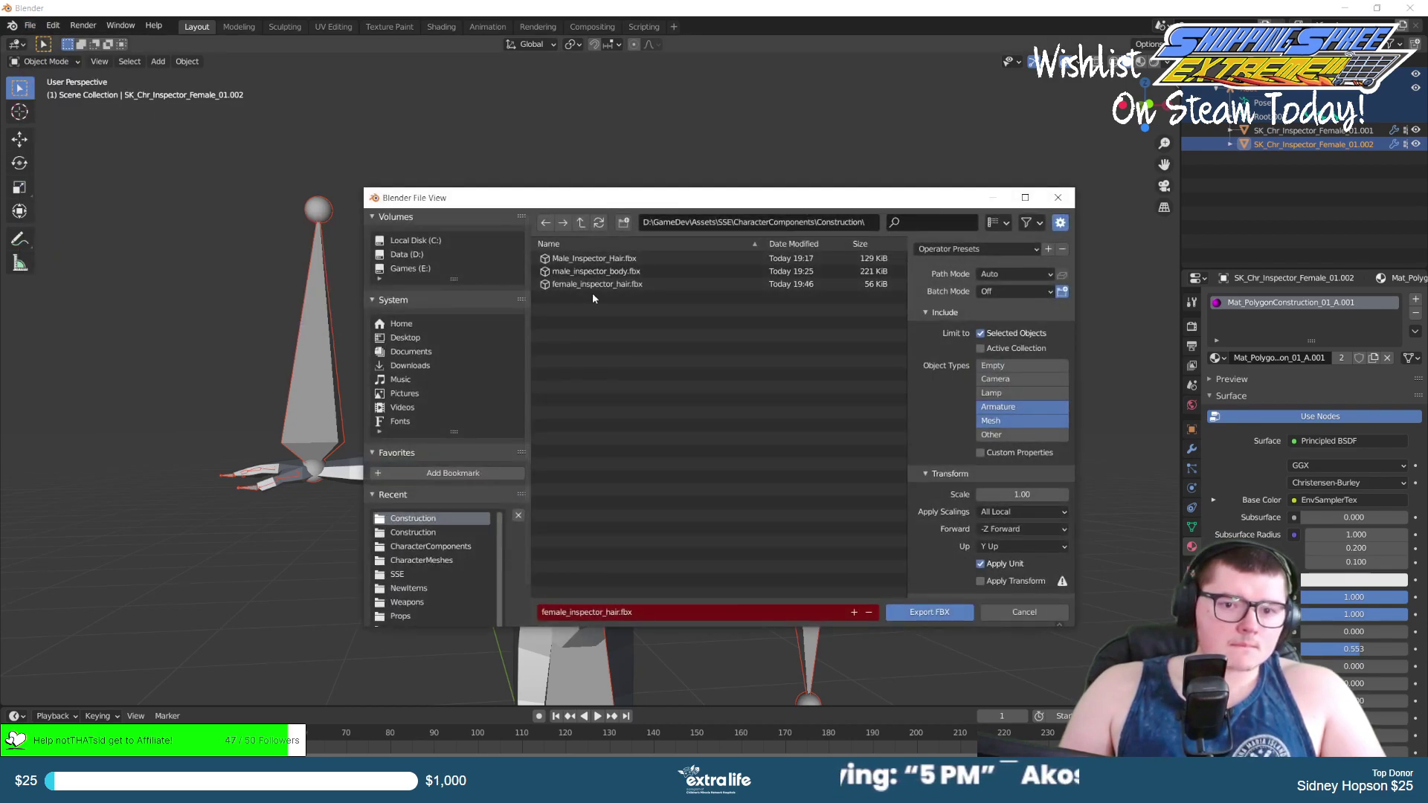
left_click(939, 613)
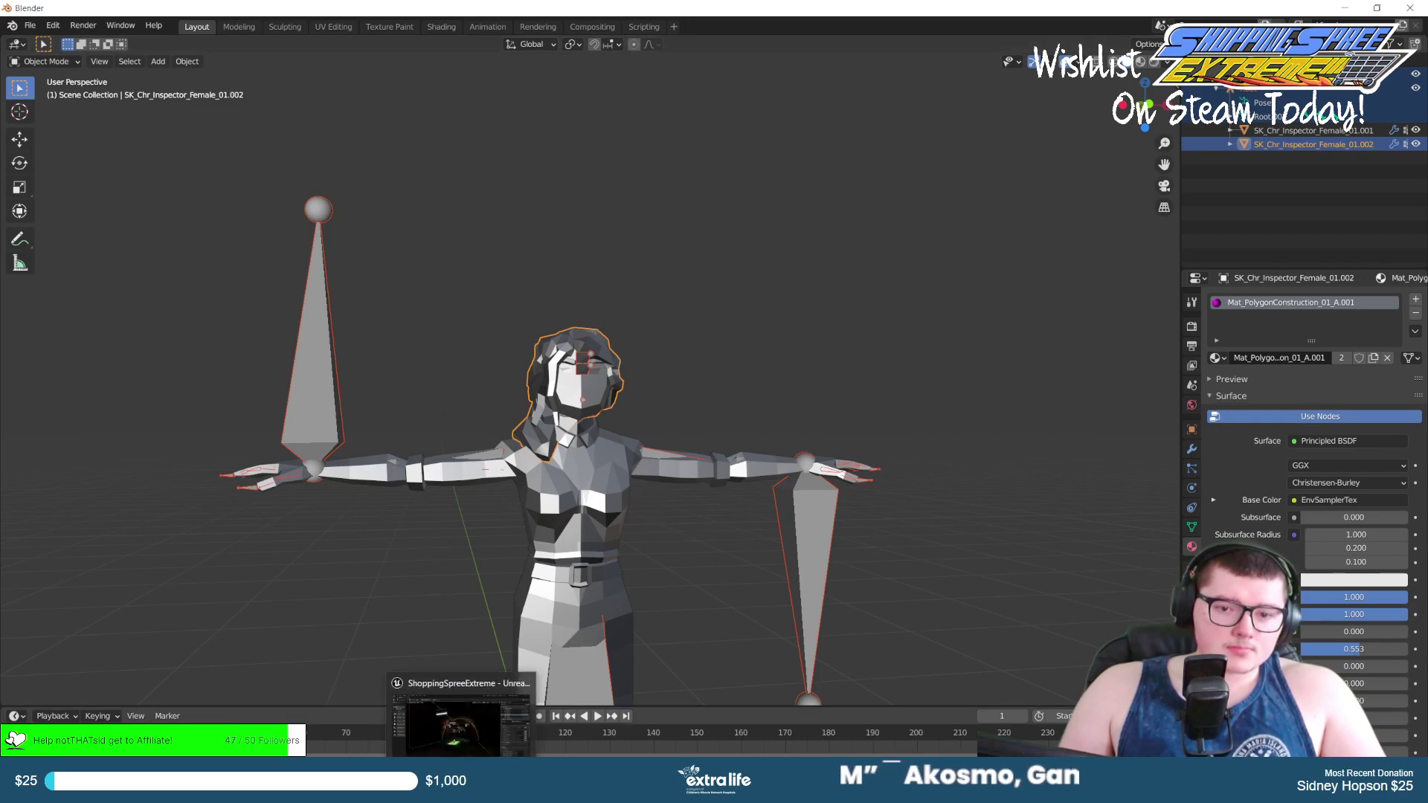
Switch to Unreal Editor and import the hair FBX into Inspector with the male_hoodie_body skeleton and physics asset.
left_click(461, 787)
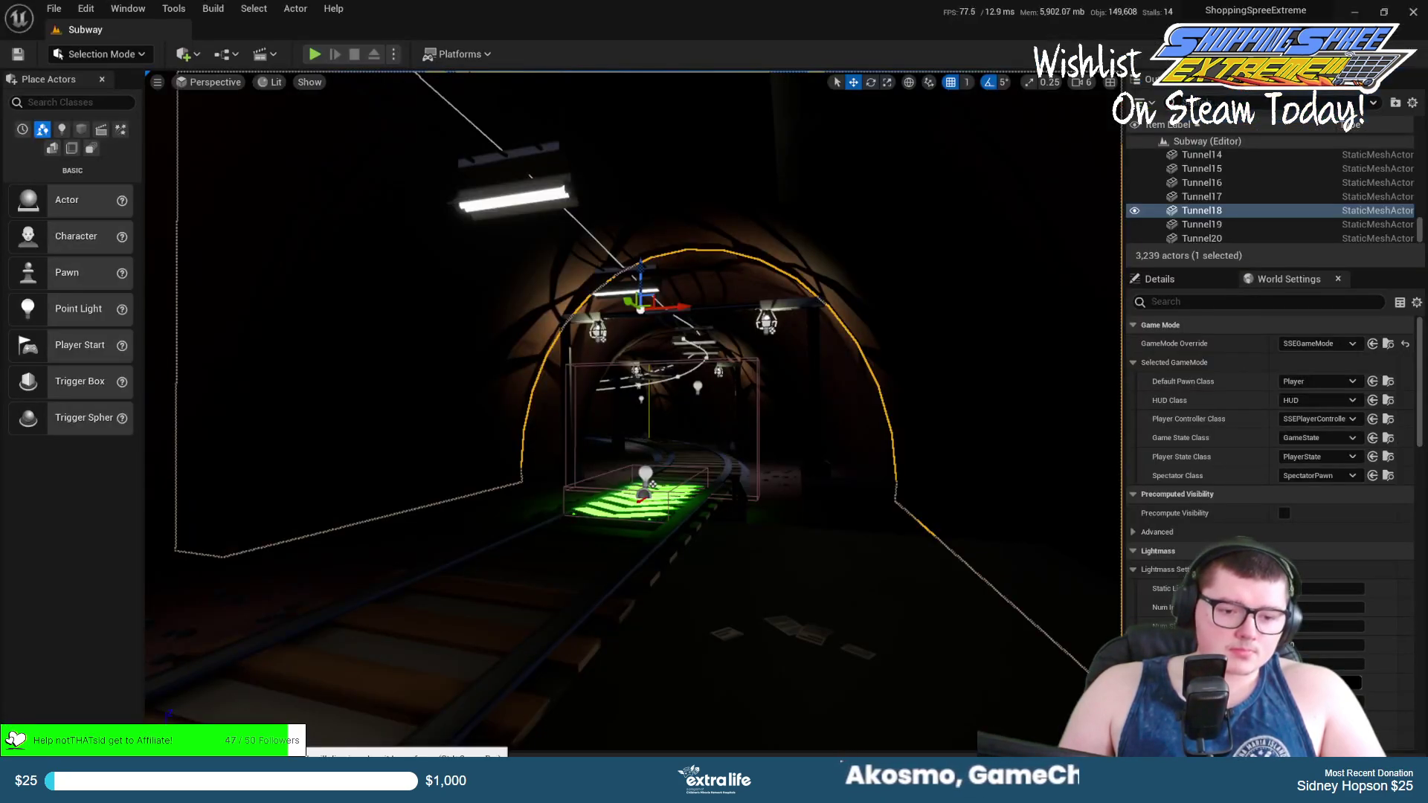
key("ctrl+space")
left_click(111, 466)
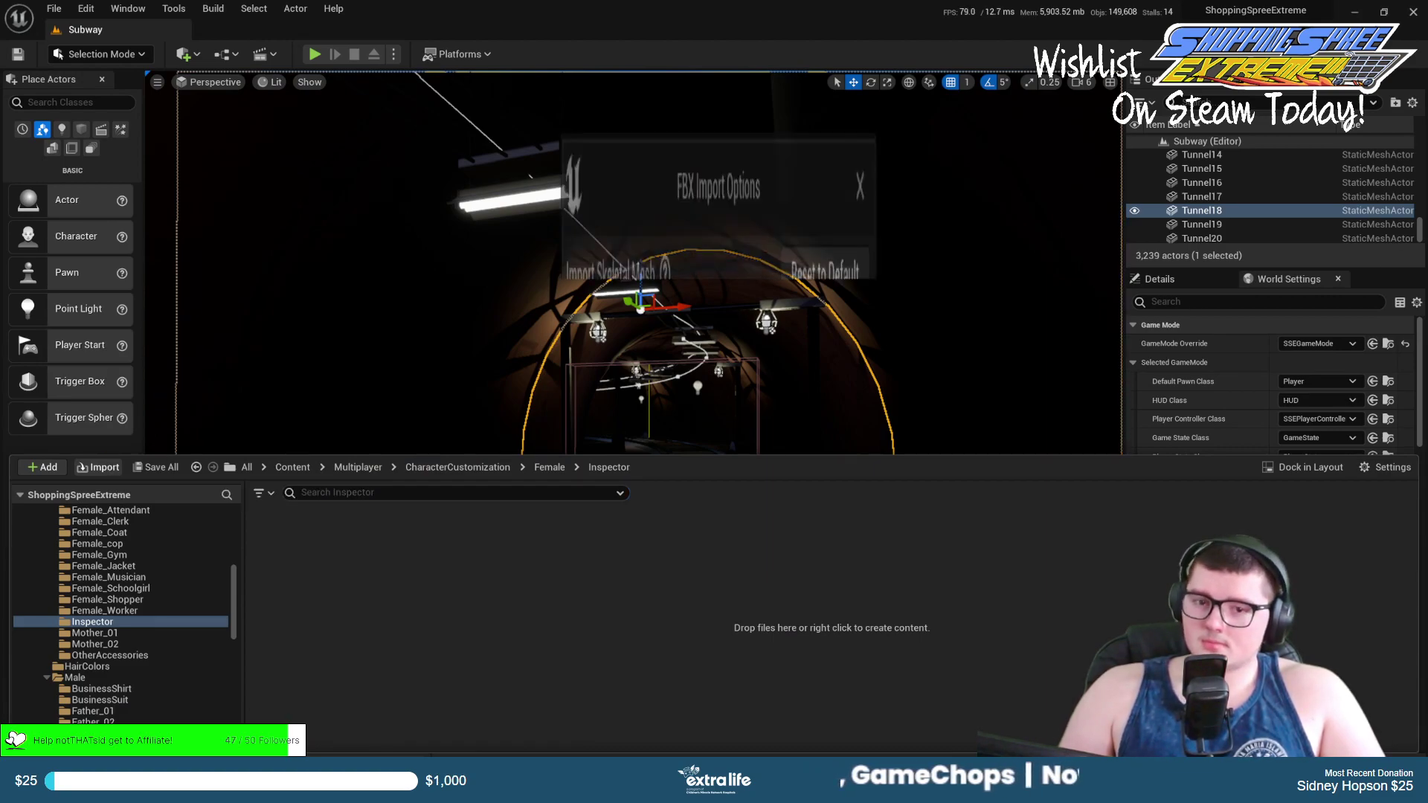
left_click(777, 281)
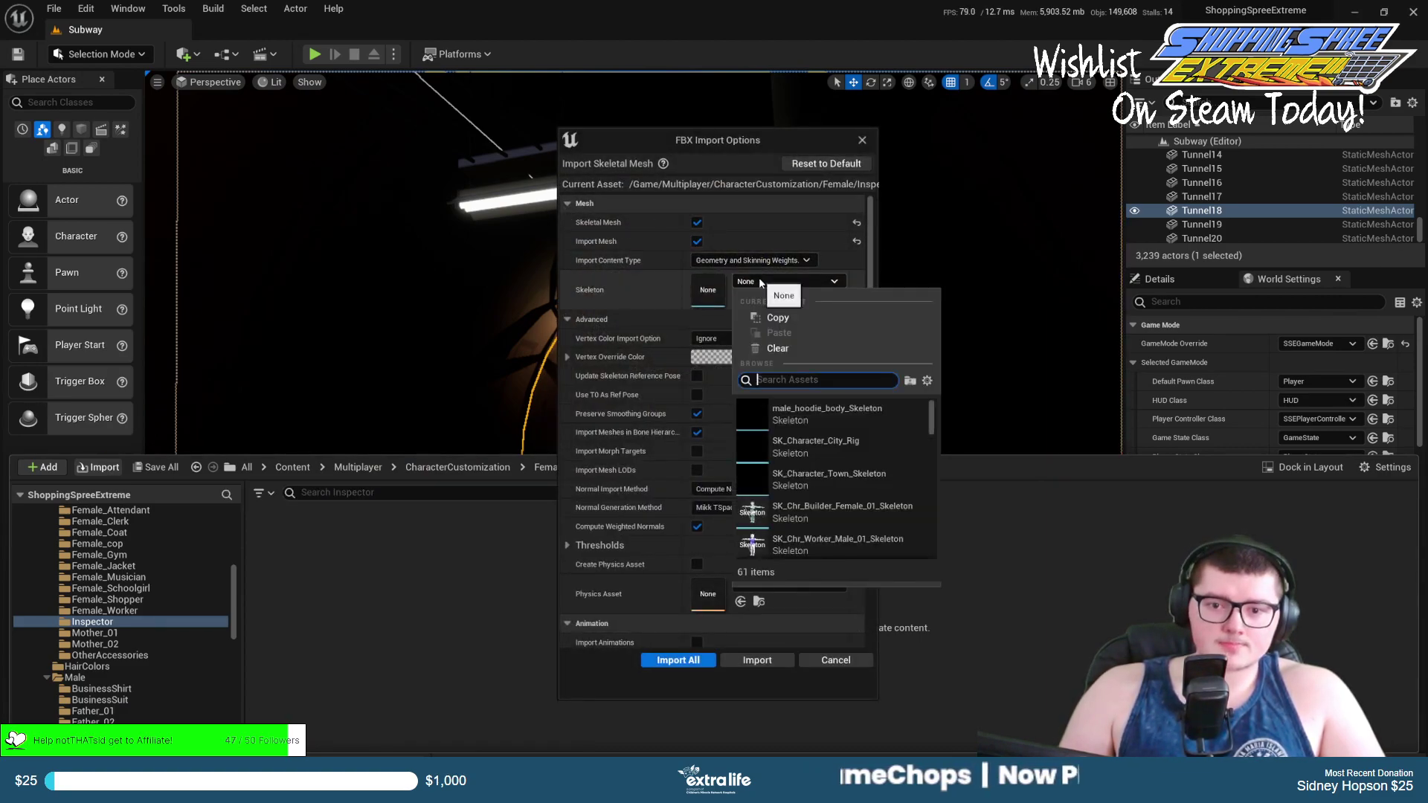
left_click(787, 400)
left_click(759, 587)
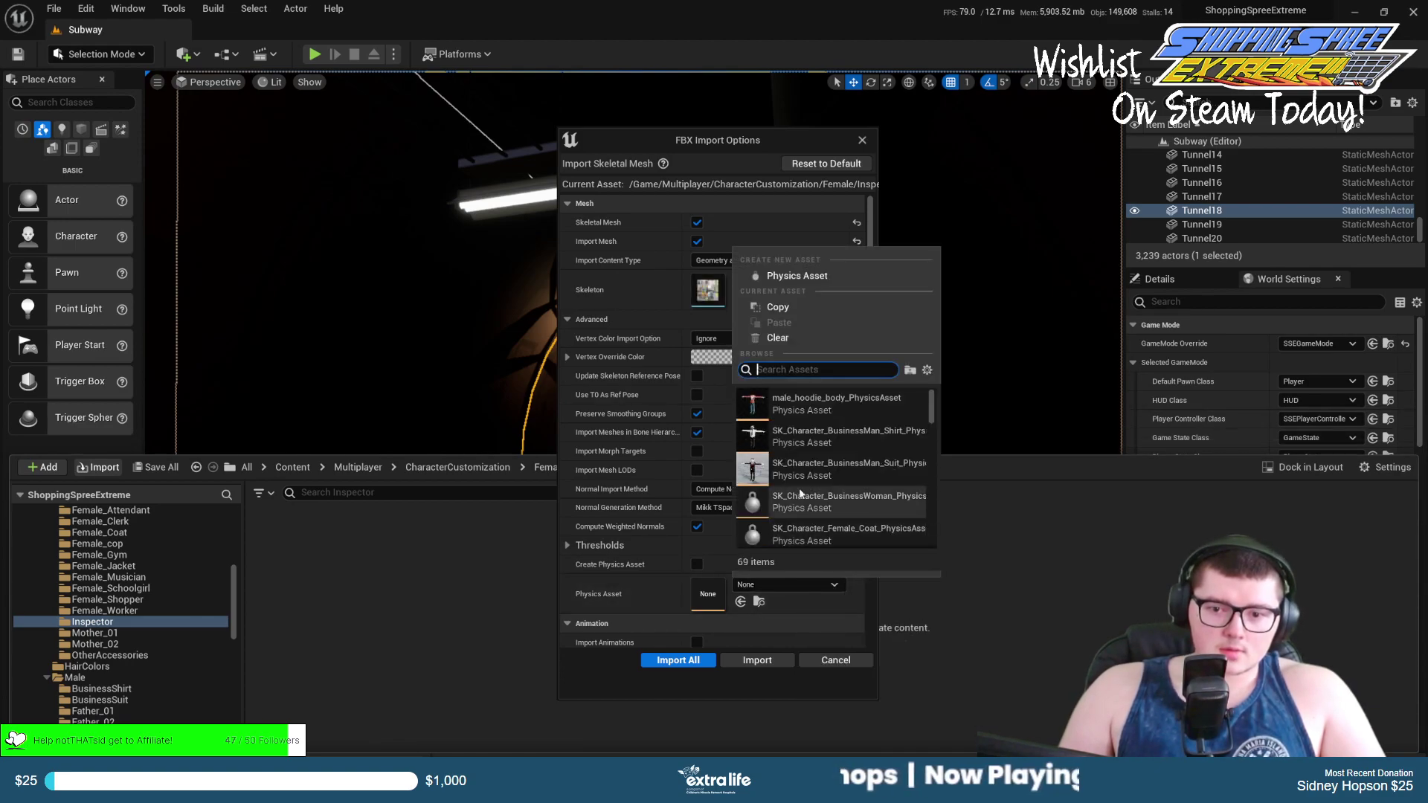
left_click(831, 409)
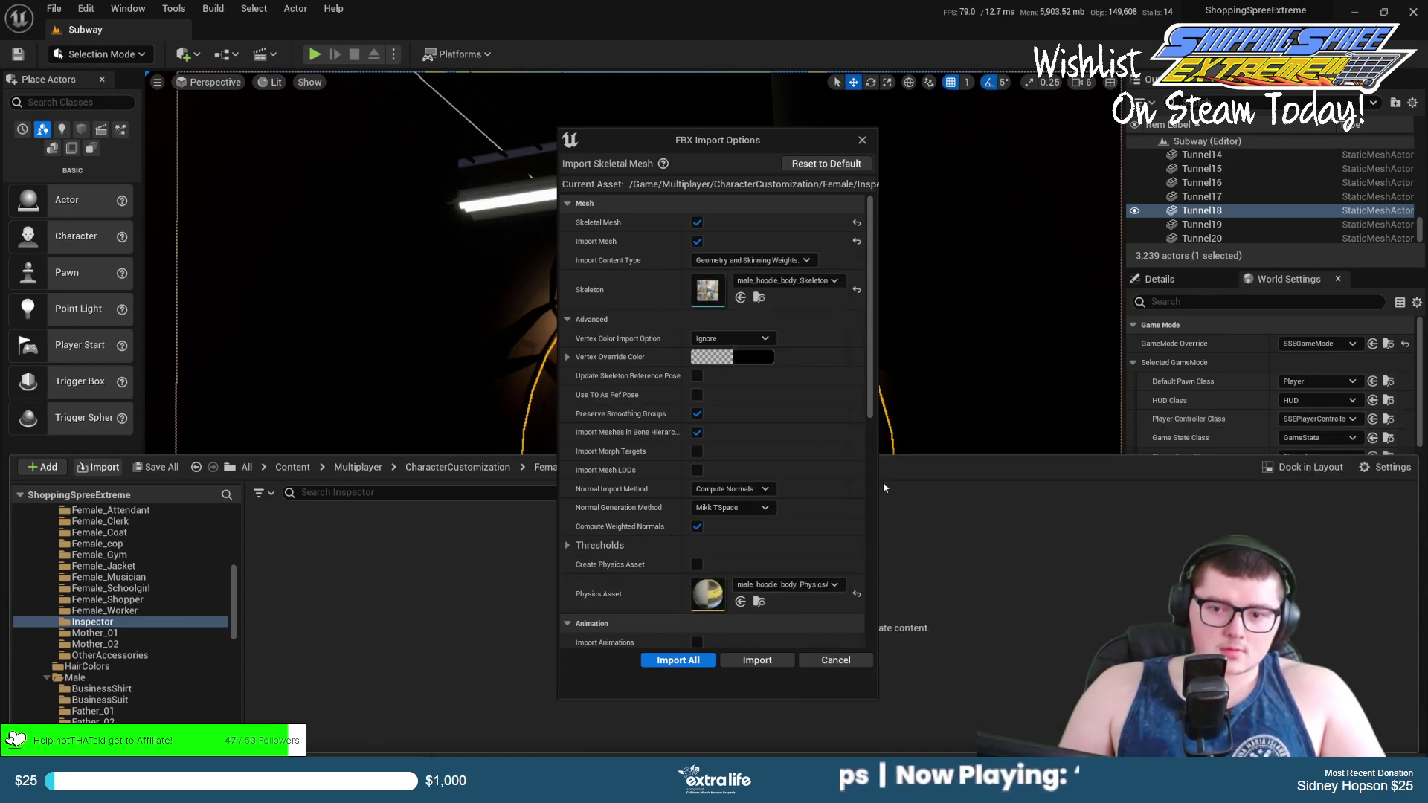
left_click(763, 659)
left_click(1410, 16)
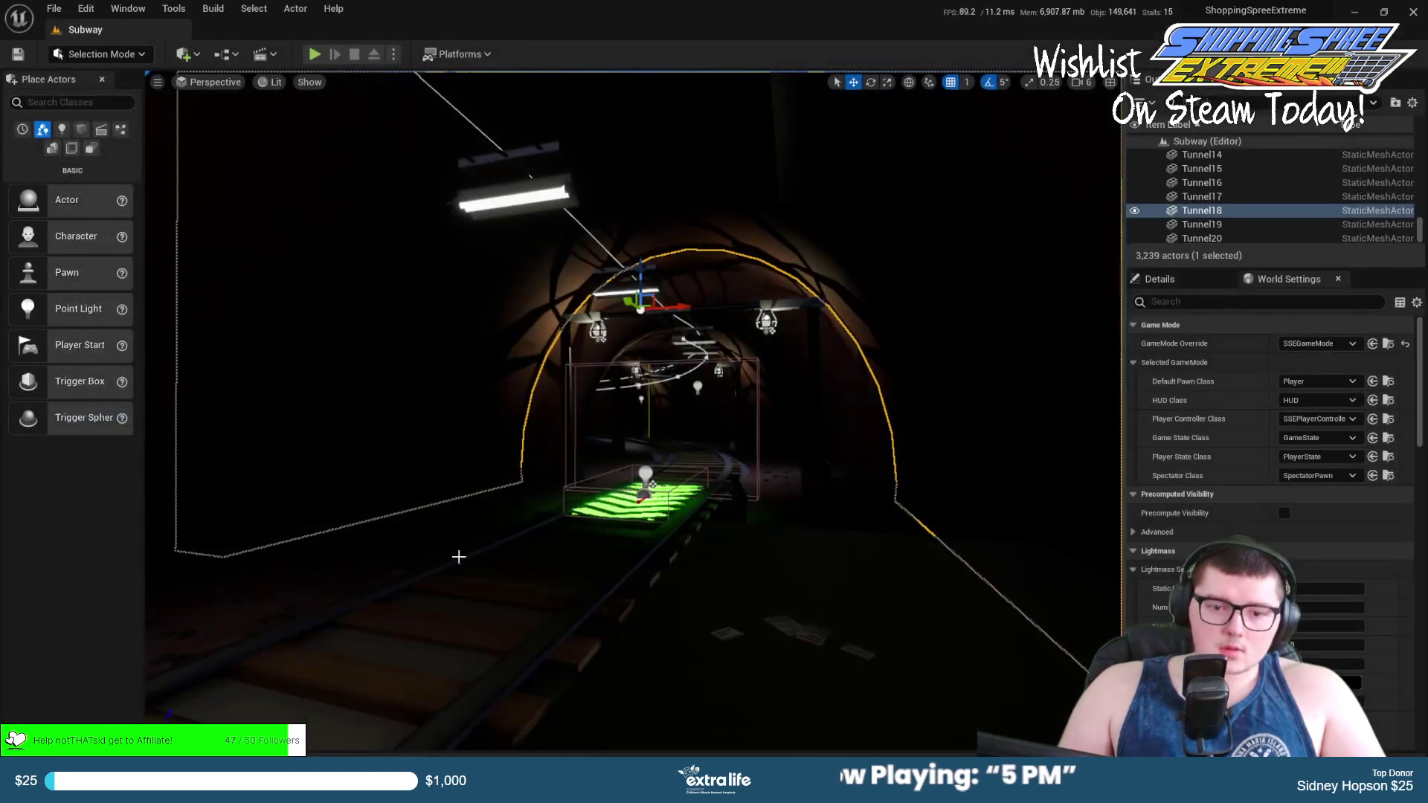
Open the imported female_inspector_hair mesh and assign the material Mat_PolygonConstruction_01_A to its material slot.
left_click(56, 763)
left_click(293, 562)
double_click(293, 561)
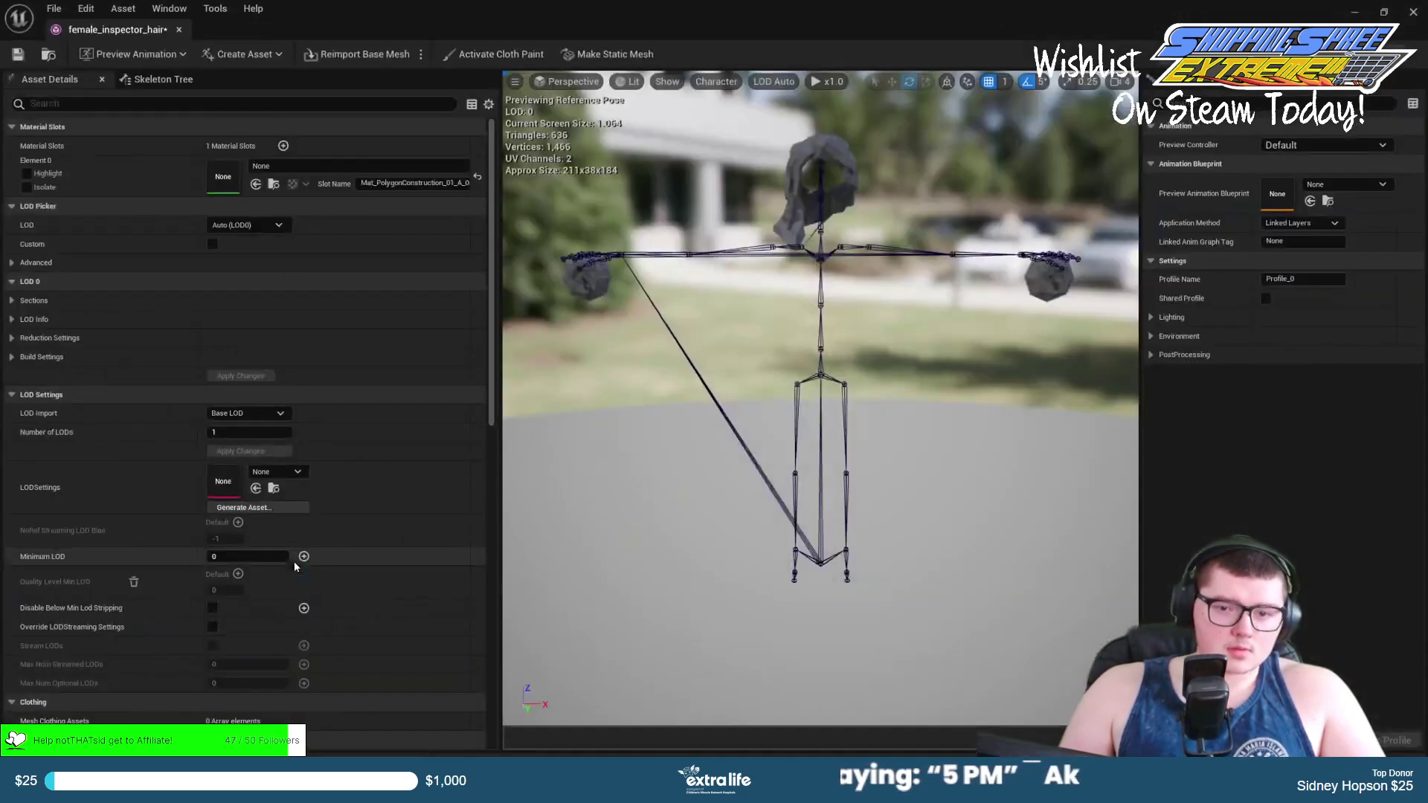
left_click(367, 165)
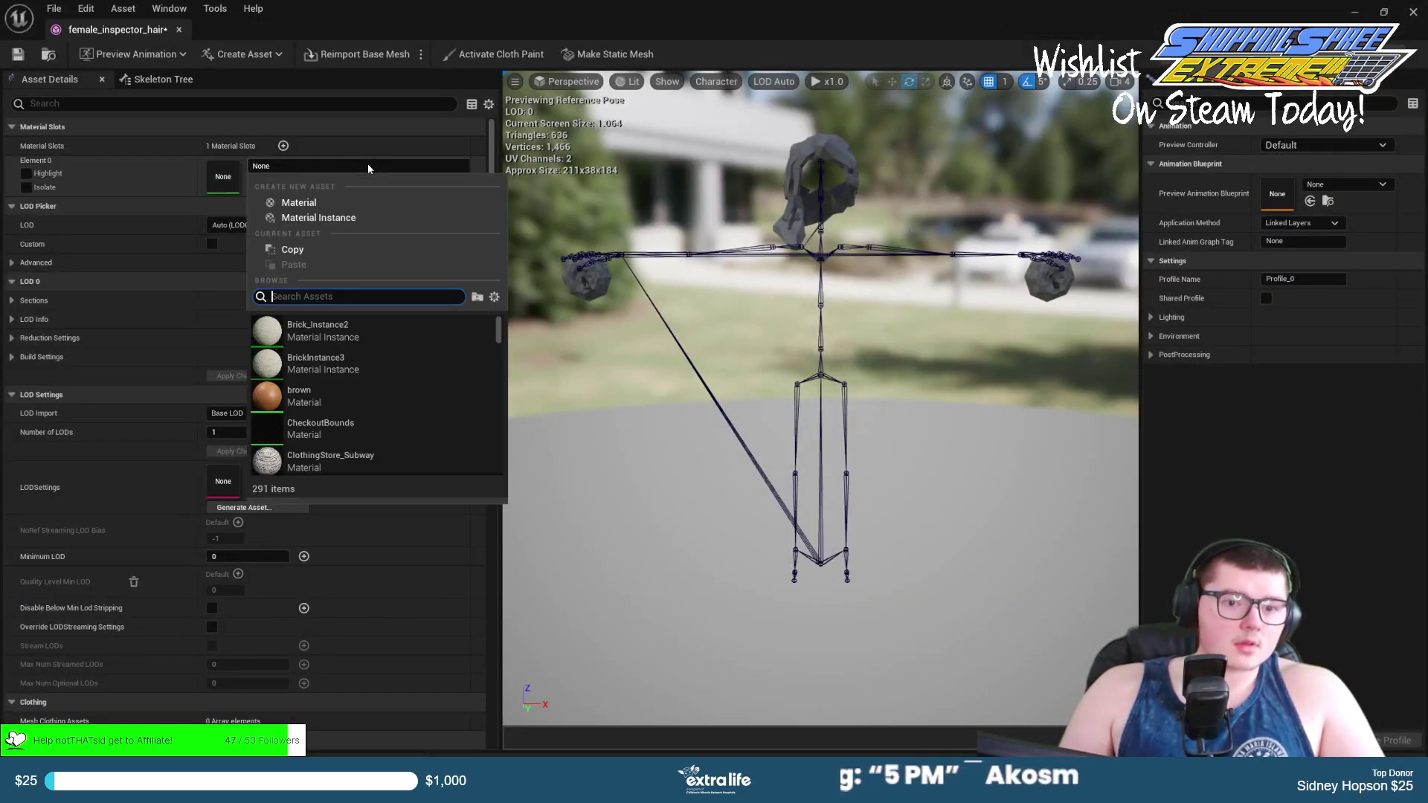
type("c0on")
key("BackSpace")
type("onstr")
key("Down")
key("Return")
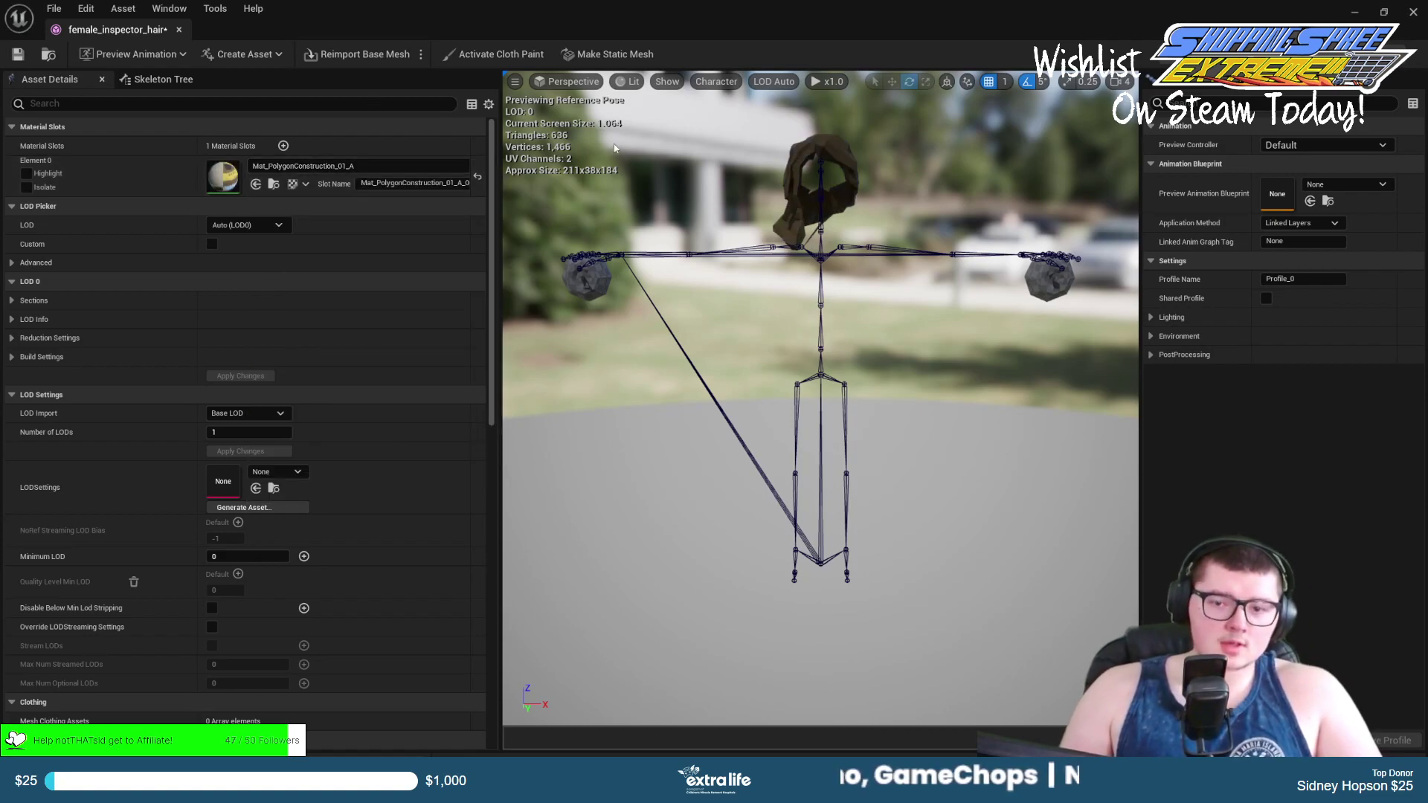
Preview the hair with the Multiplayer_Crouch animation to check how it follows the skeleton, and save and close the mesh.
left_click(134, 54)
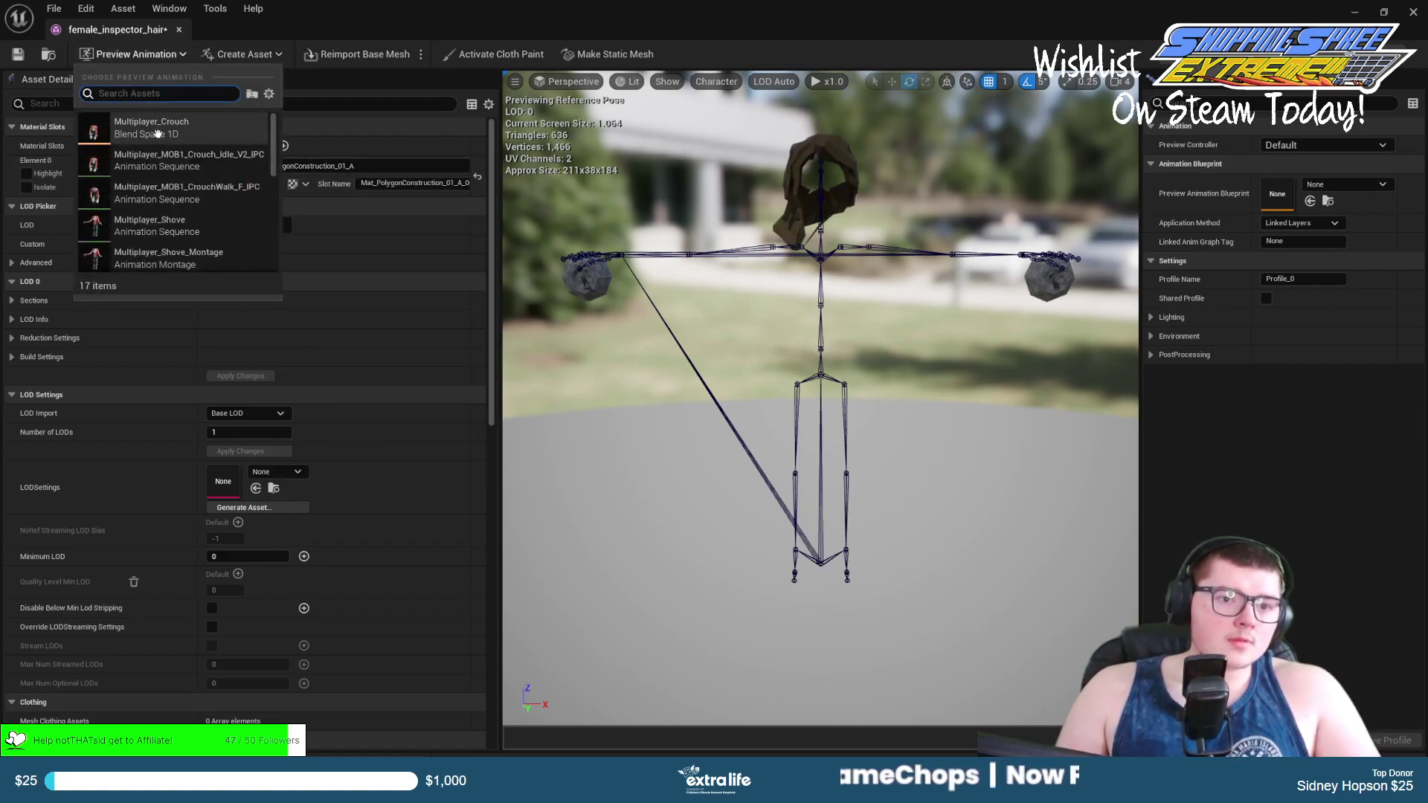
left_click(193, 128)
scroll(803, 392, "up", 6)
scroll(803, 393, "down", 4)
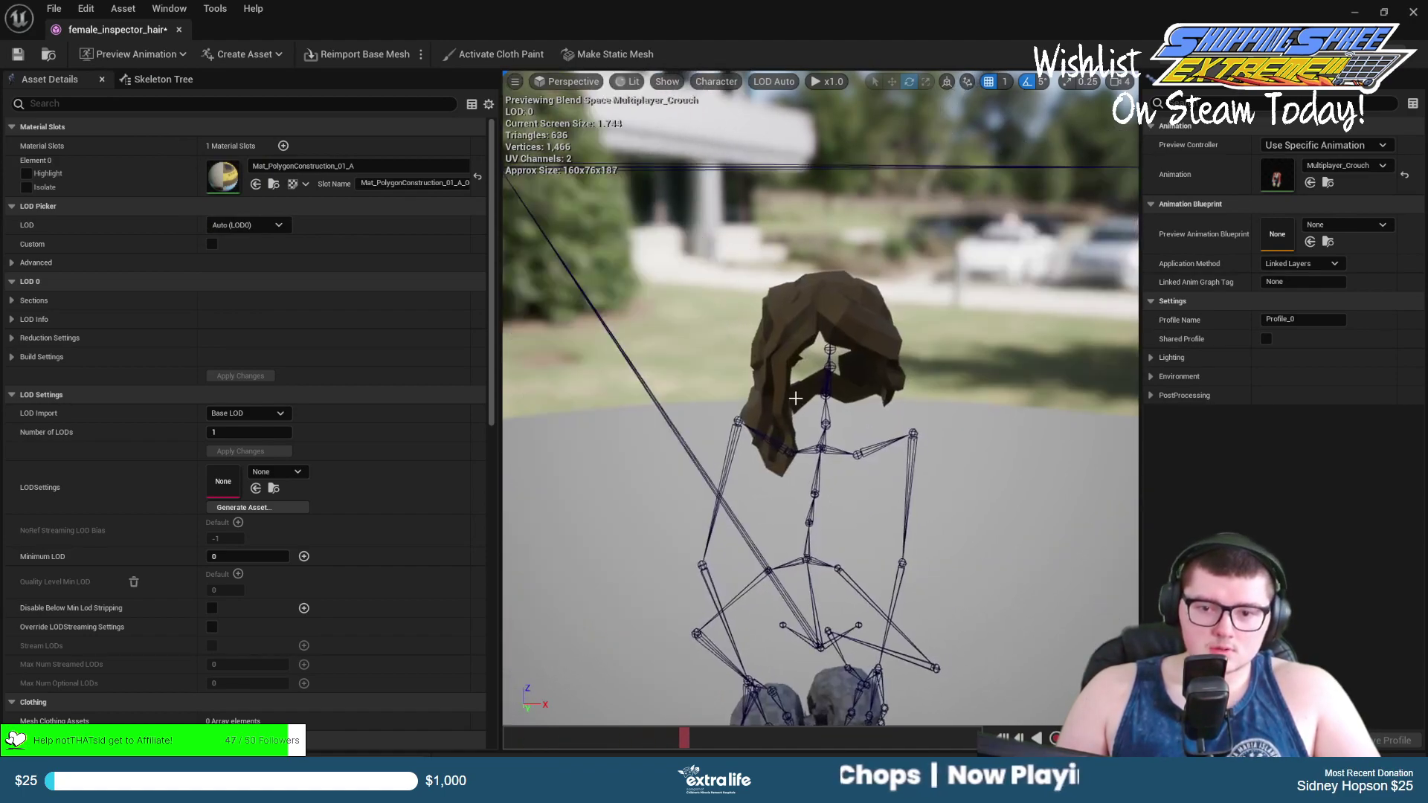
mouse_move(803, 393)
right_mouse_down()
mouse_move(513, 386)
mouse_move(804, 402)
right_mouse_up()
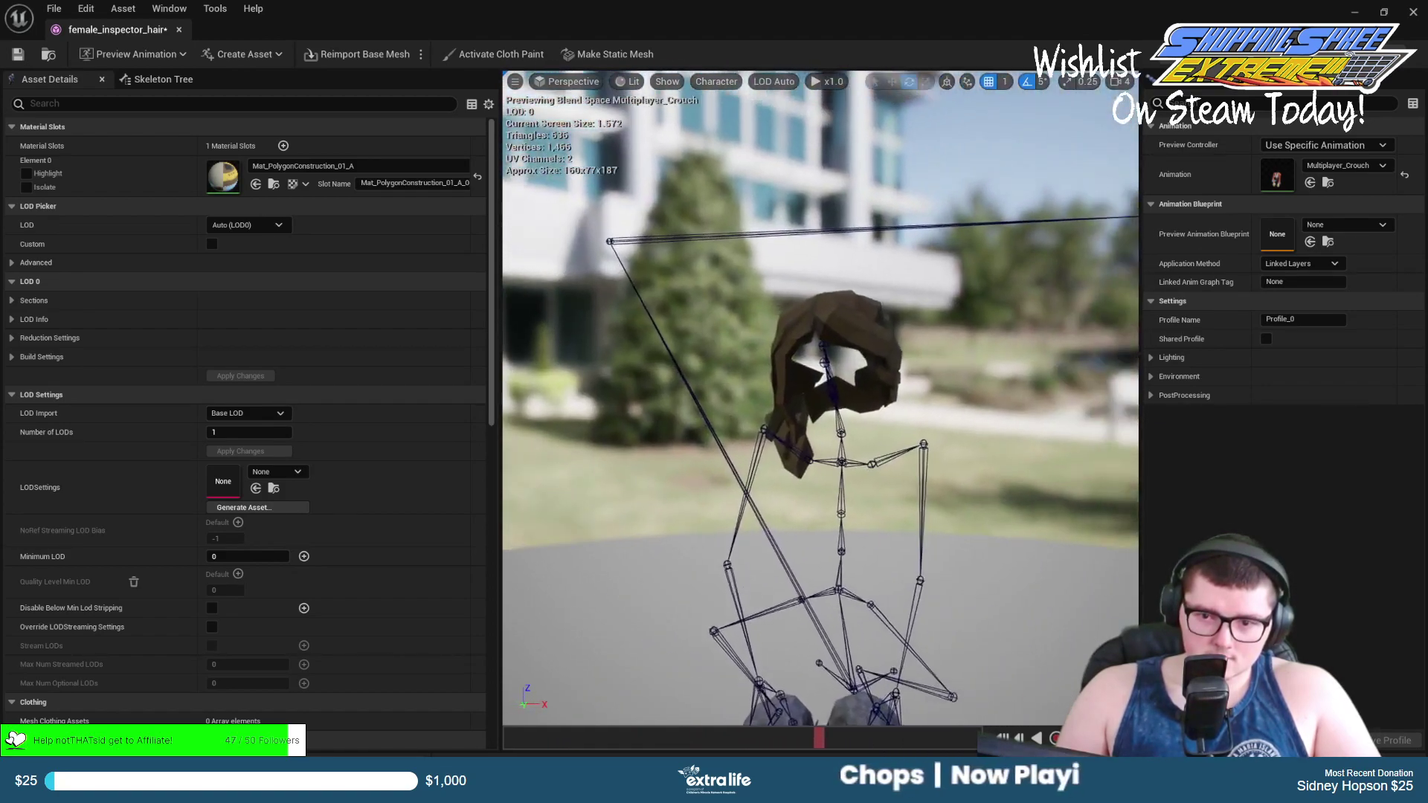
key("ctrl+s")
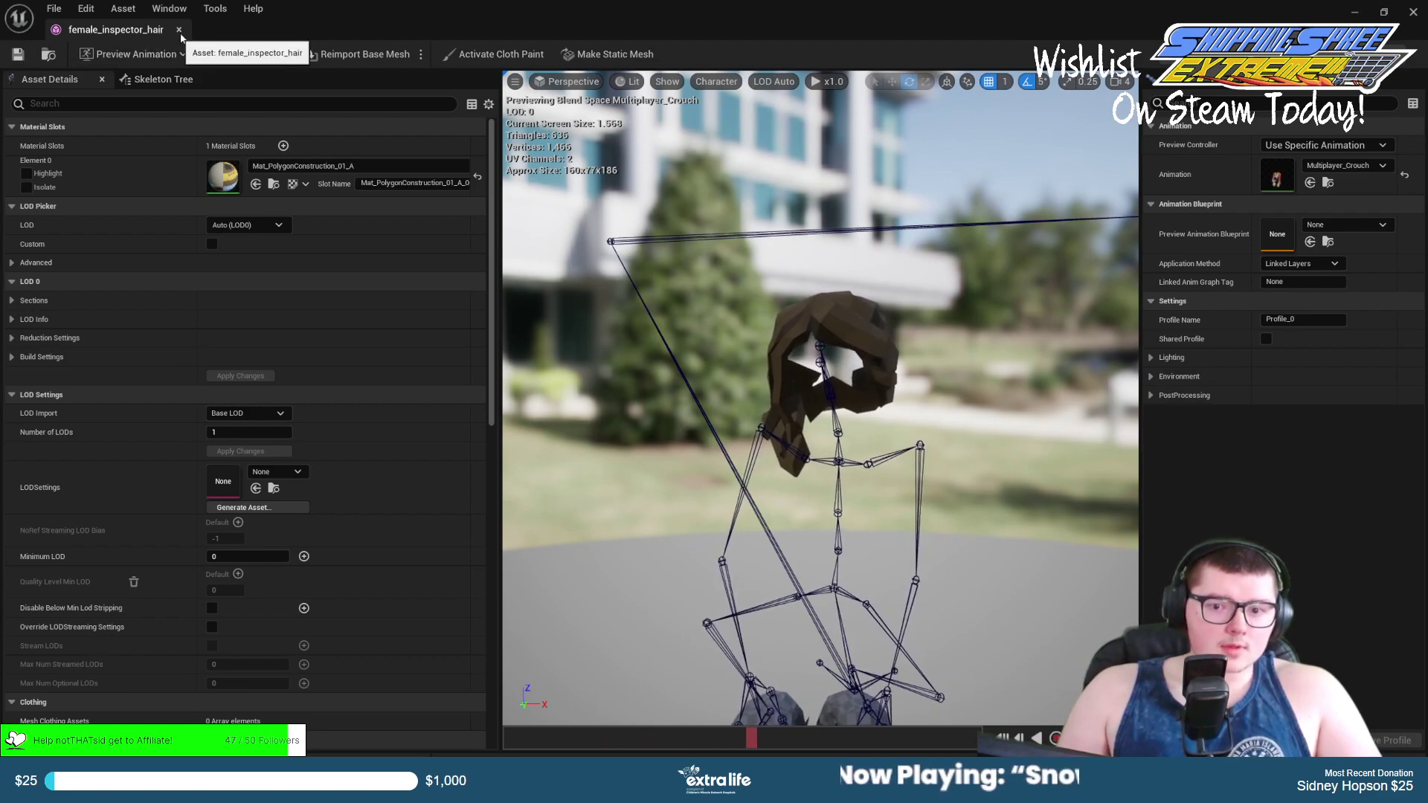
left_click(179, 30)
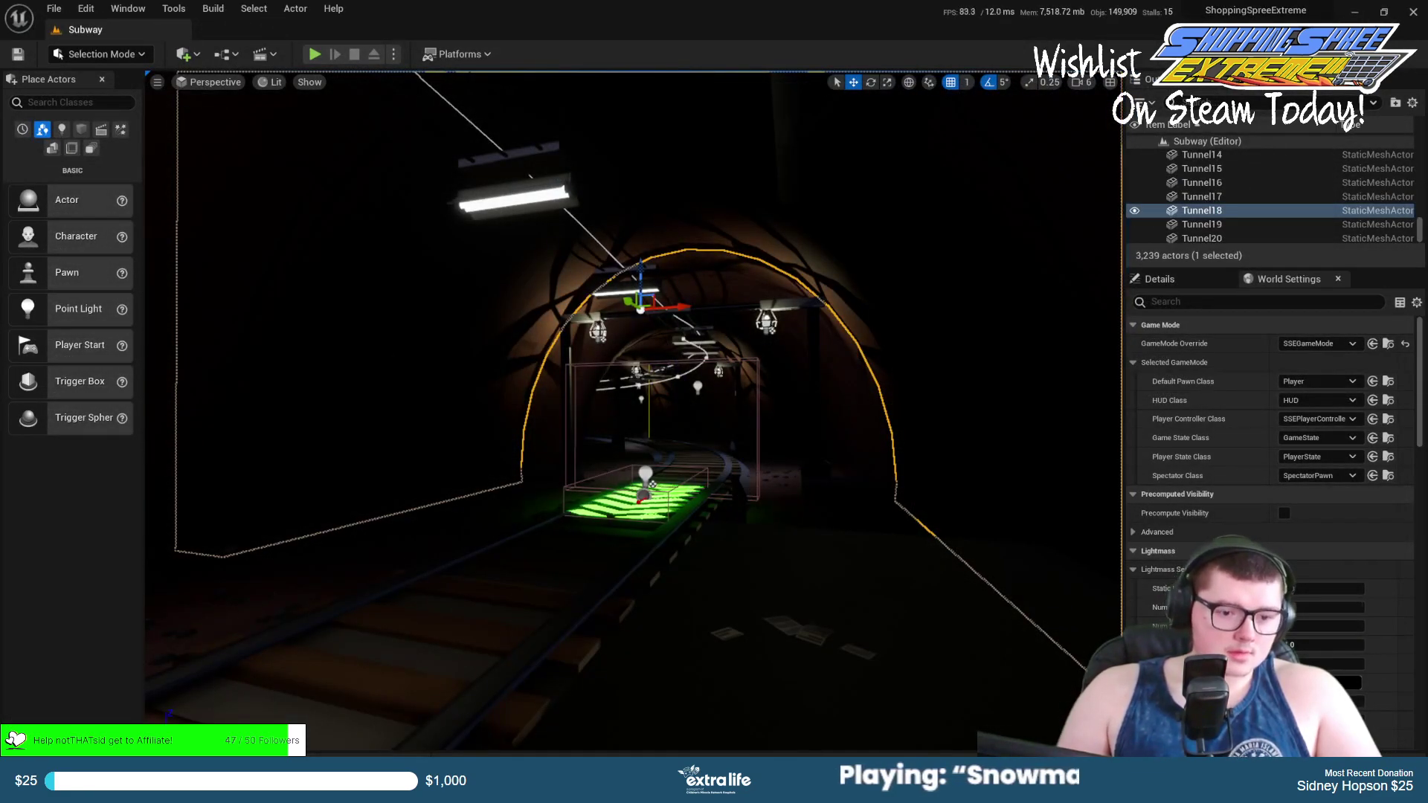
Open the Lobby_Character blueprint from the Multiplayer/NewLobby/BP folder.
key("ctrl+space")
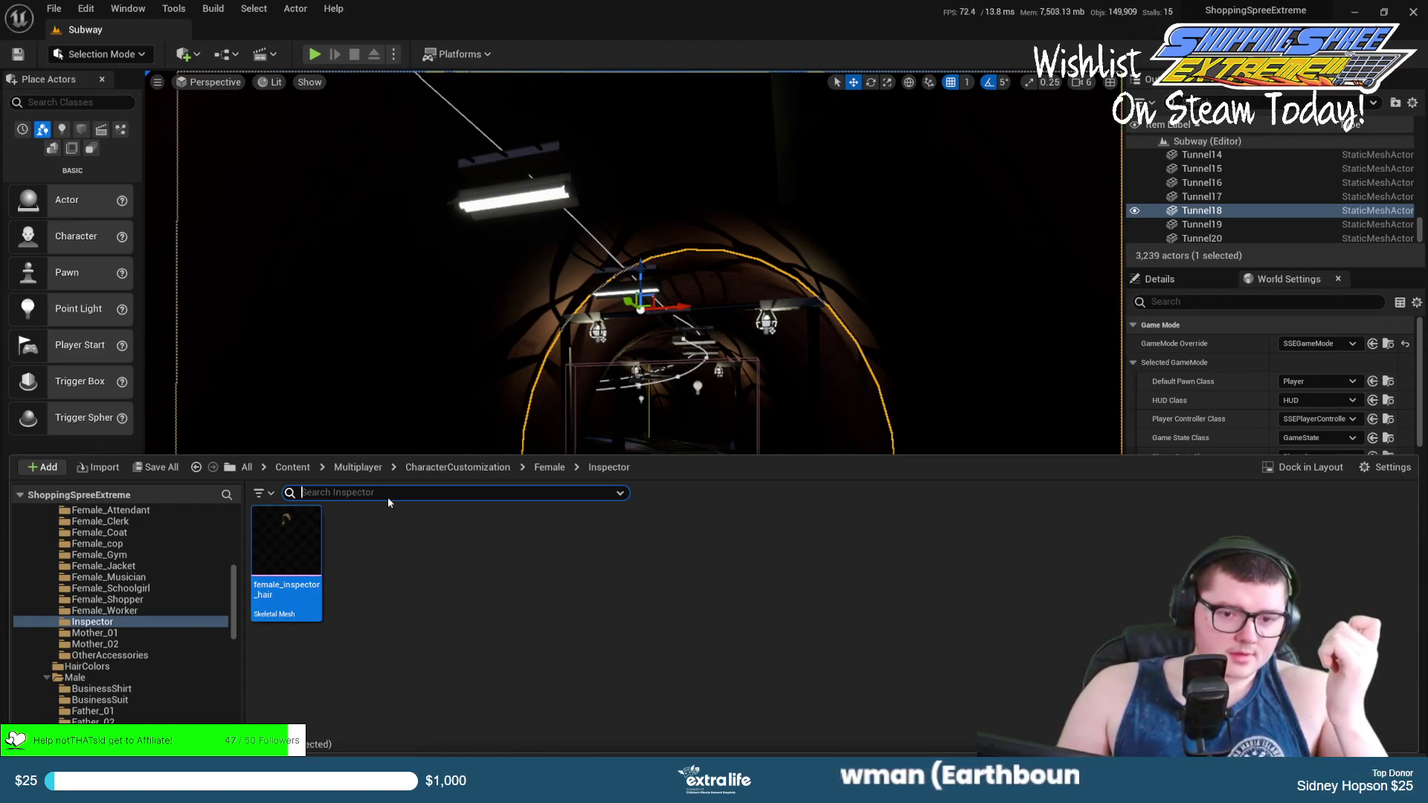
left_click(357, 467)
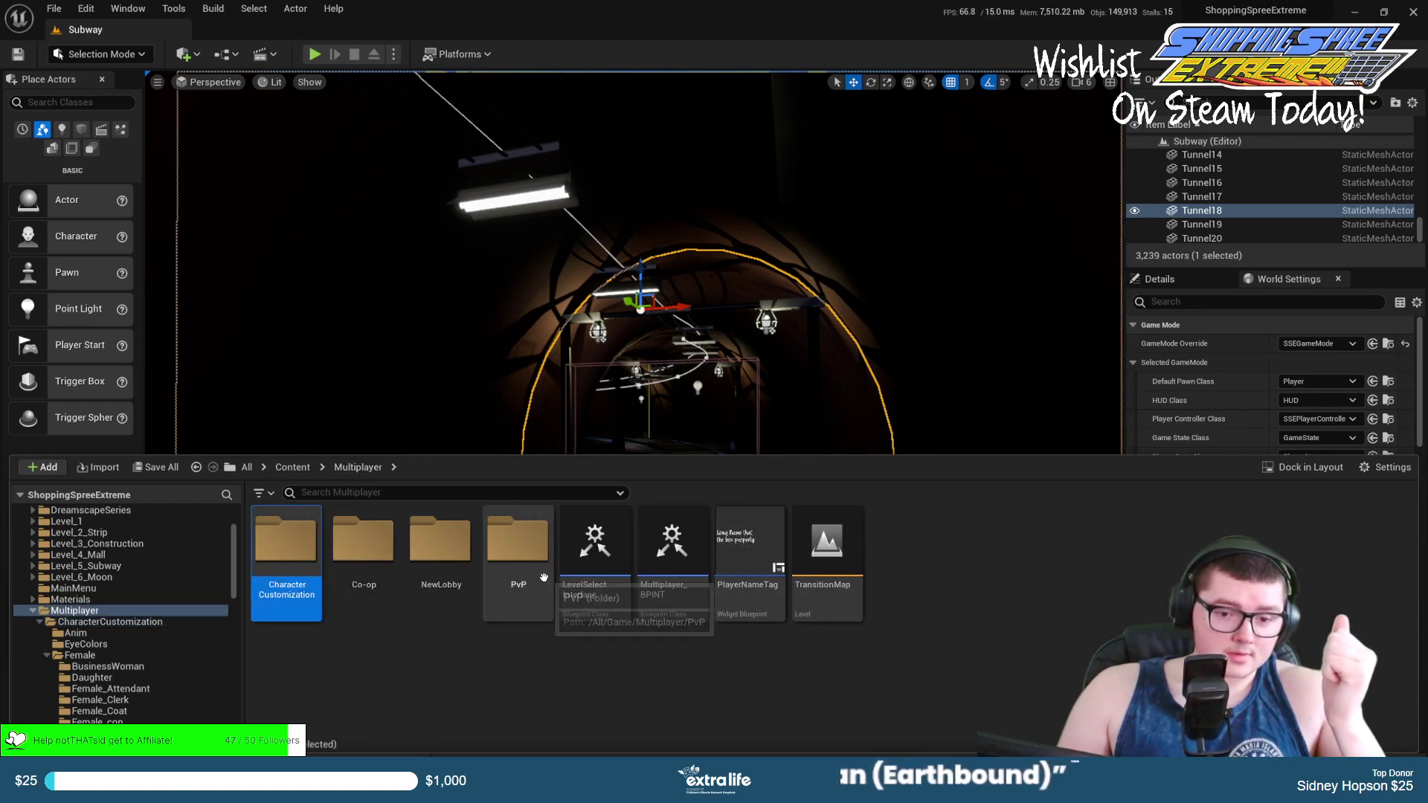
left_click(451, 569)
double_click(450, 570)
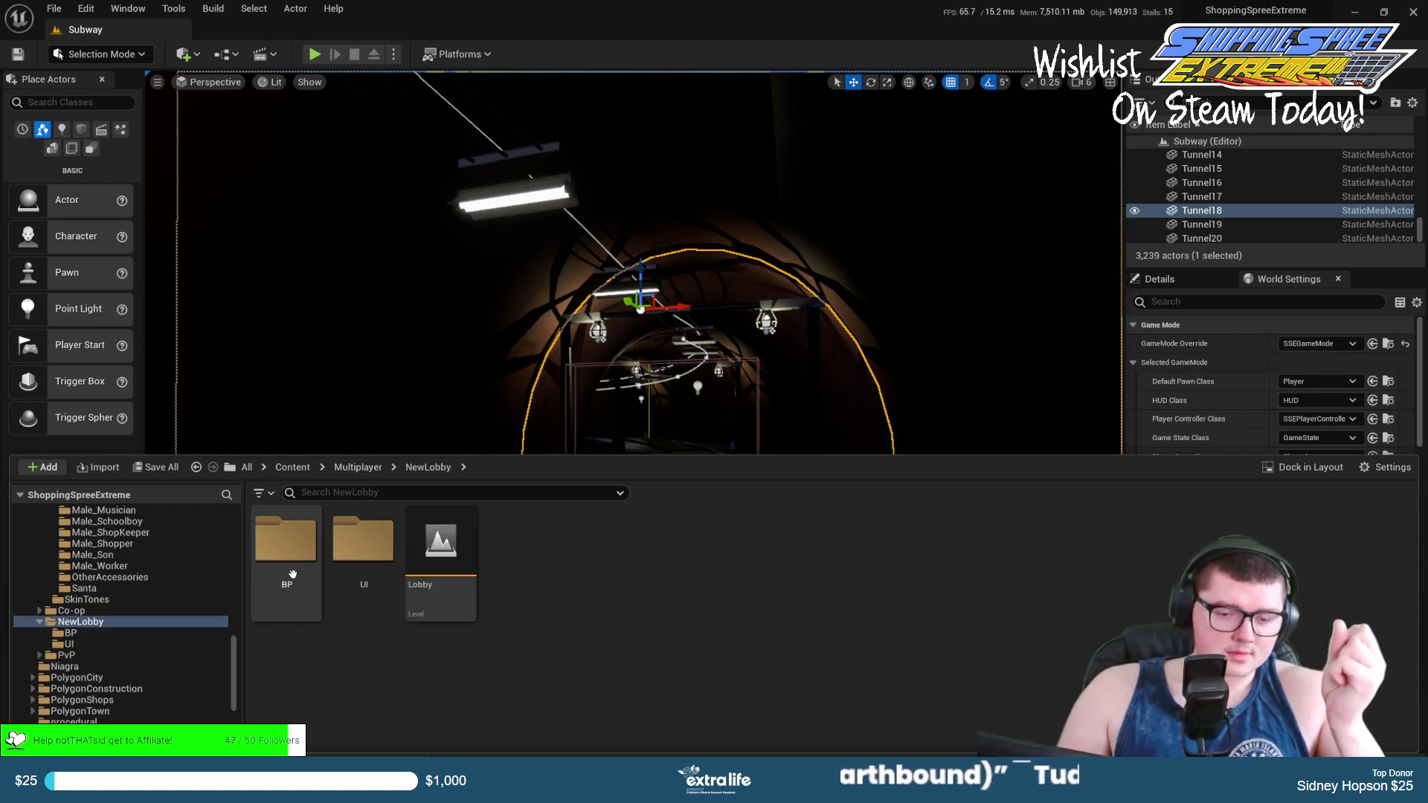
double_click(286, 547)
double_click(287, 550)
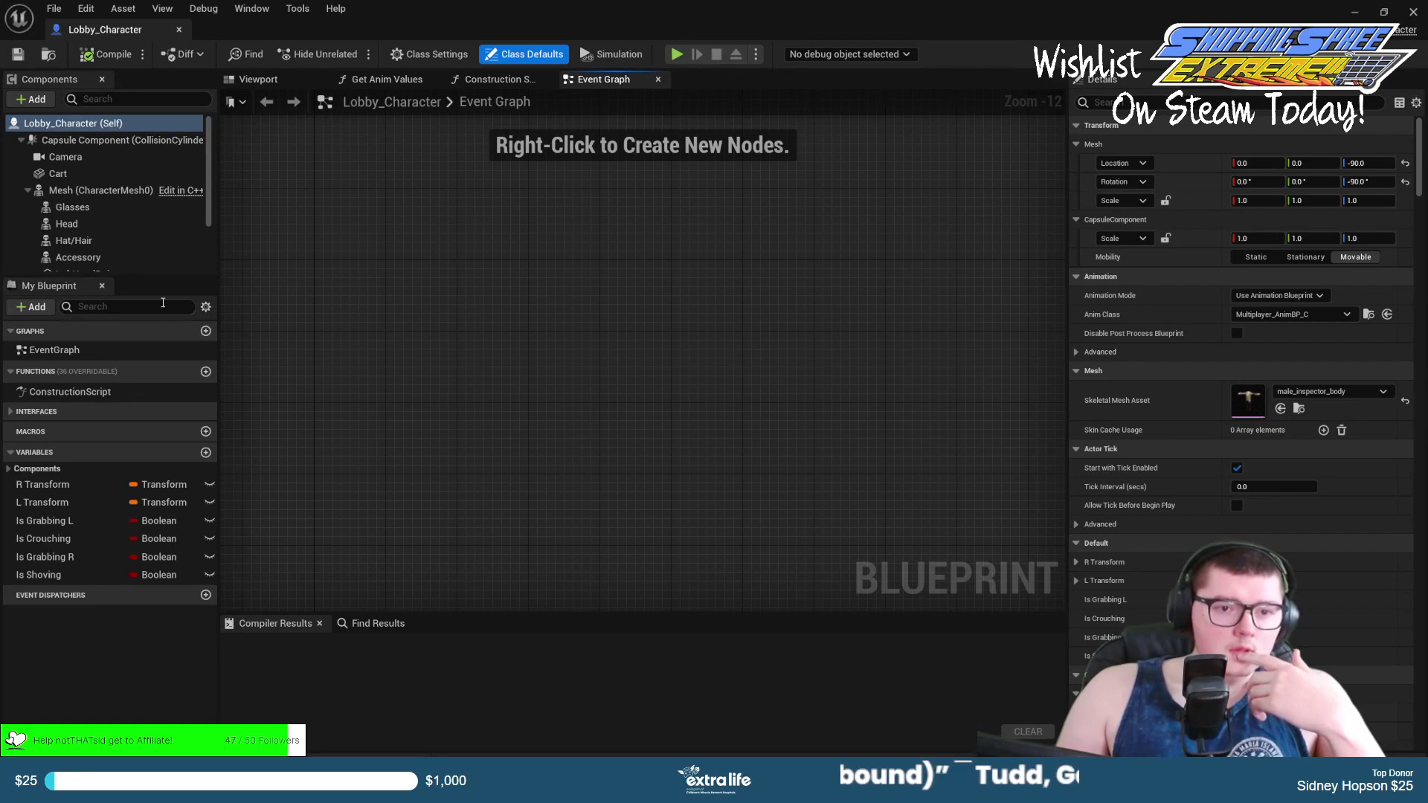
Set the skeletal mesh asset of the character's Mesh component to female_musician_body.
left_click(89, 190)
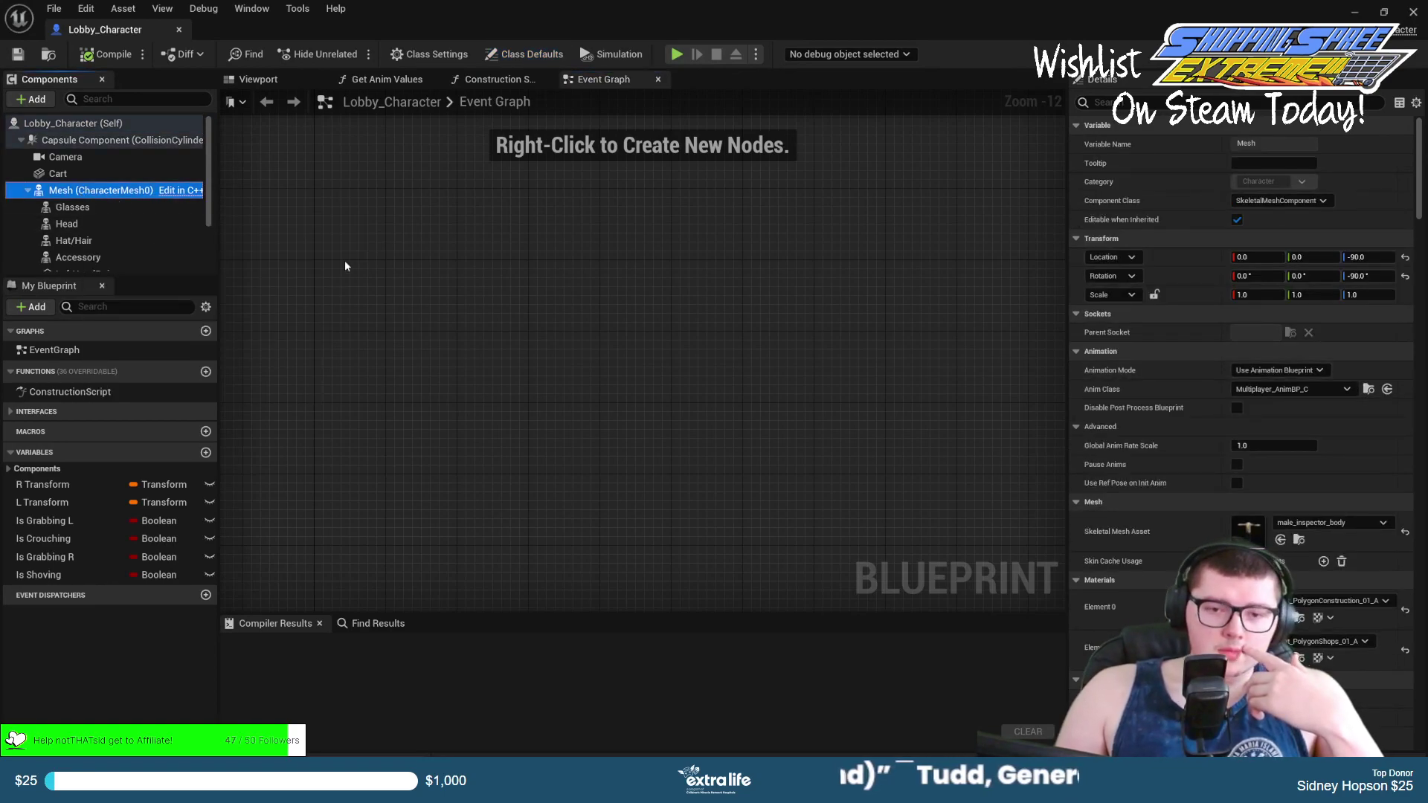
left_click(81, 222)
left_click(127, 191)
left_click(1286, 522)
type("female")
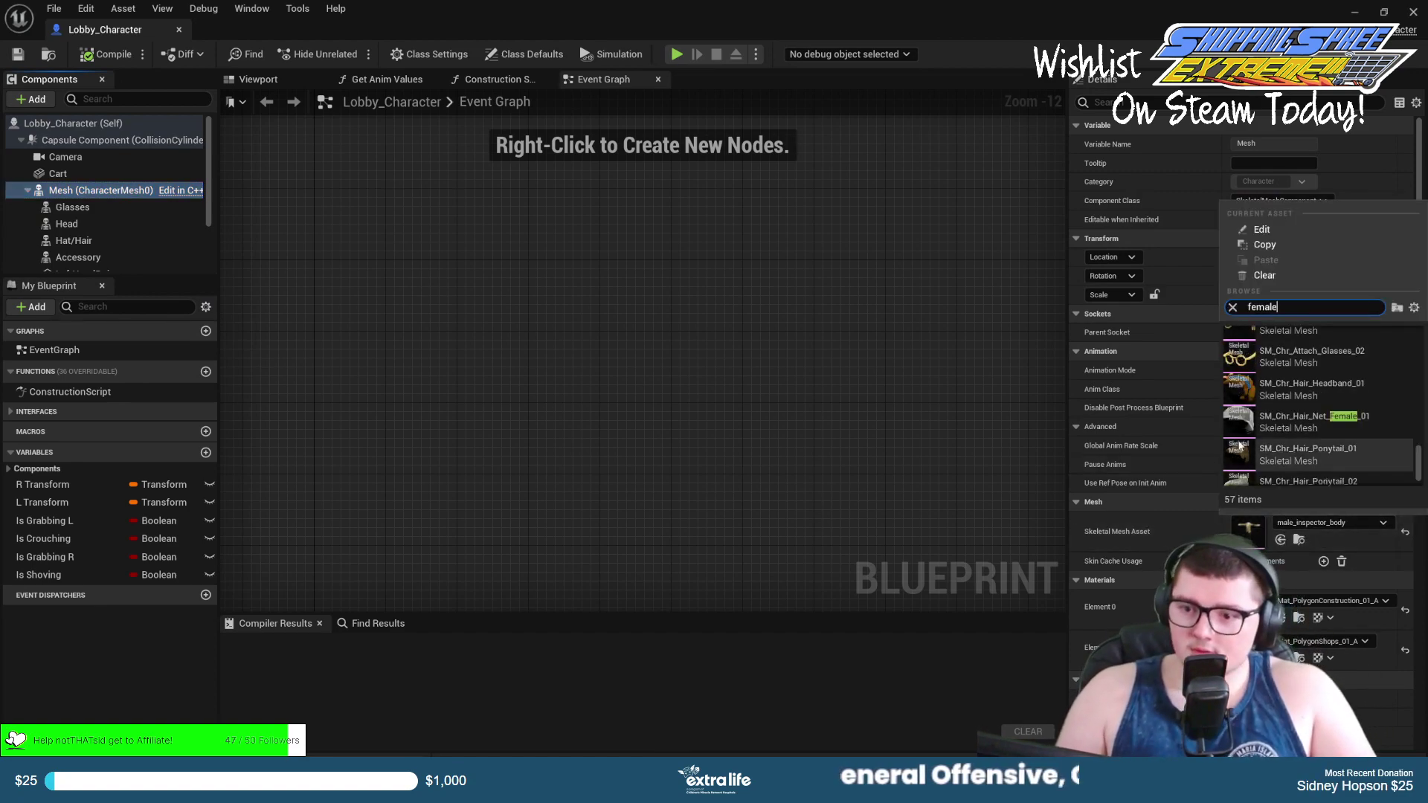
type(" body")
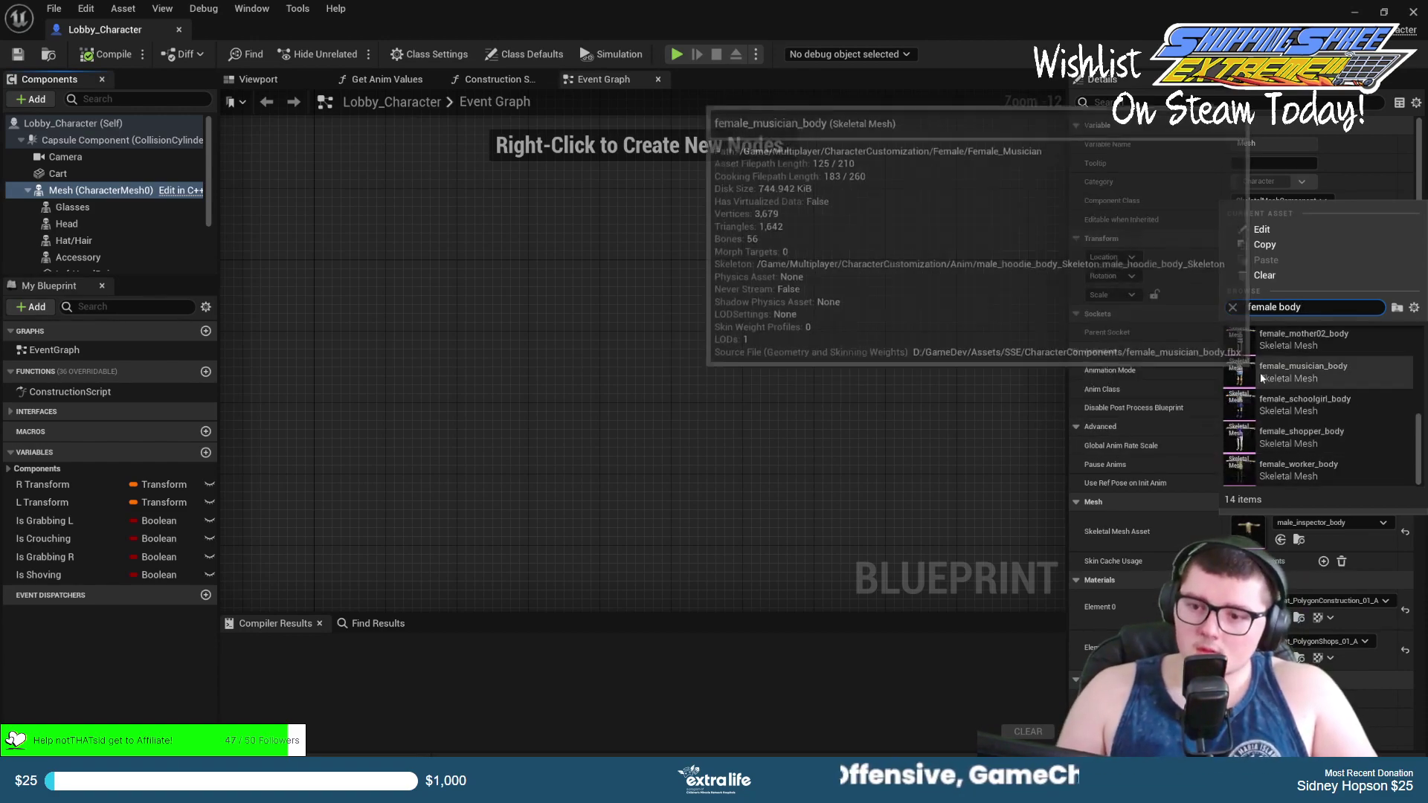
left_click(1303, 372)
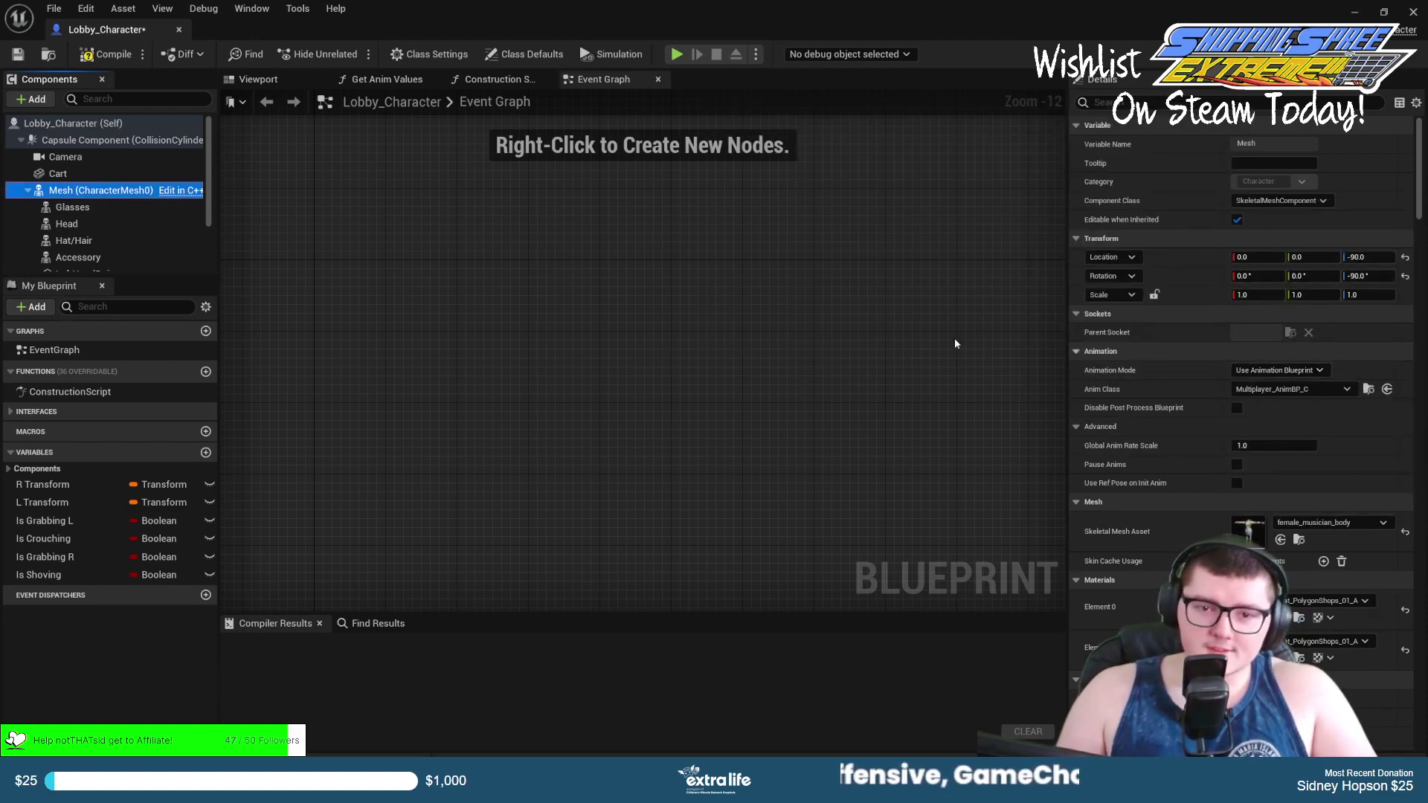
Show the character in the viewport and set the Head component's skeletal mesh to female_head.
left_click(258, 79)
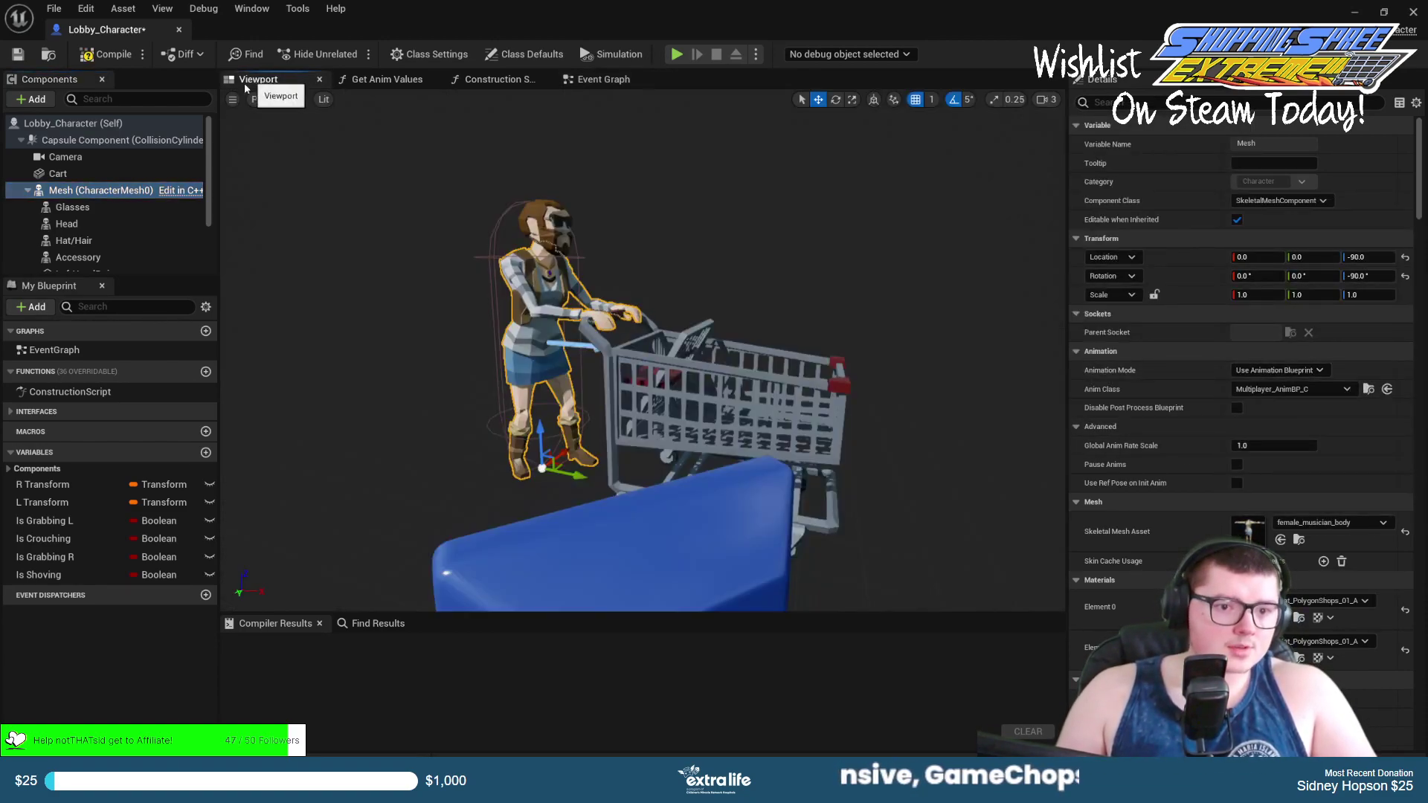
left_click(66, 223)
left_click(1292, 504)
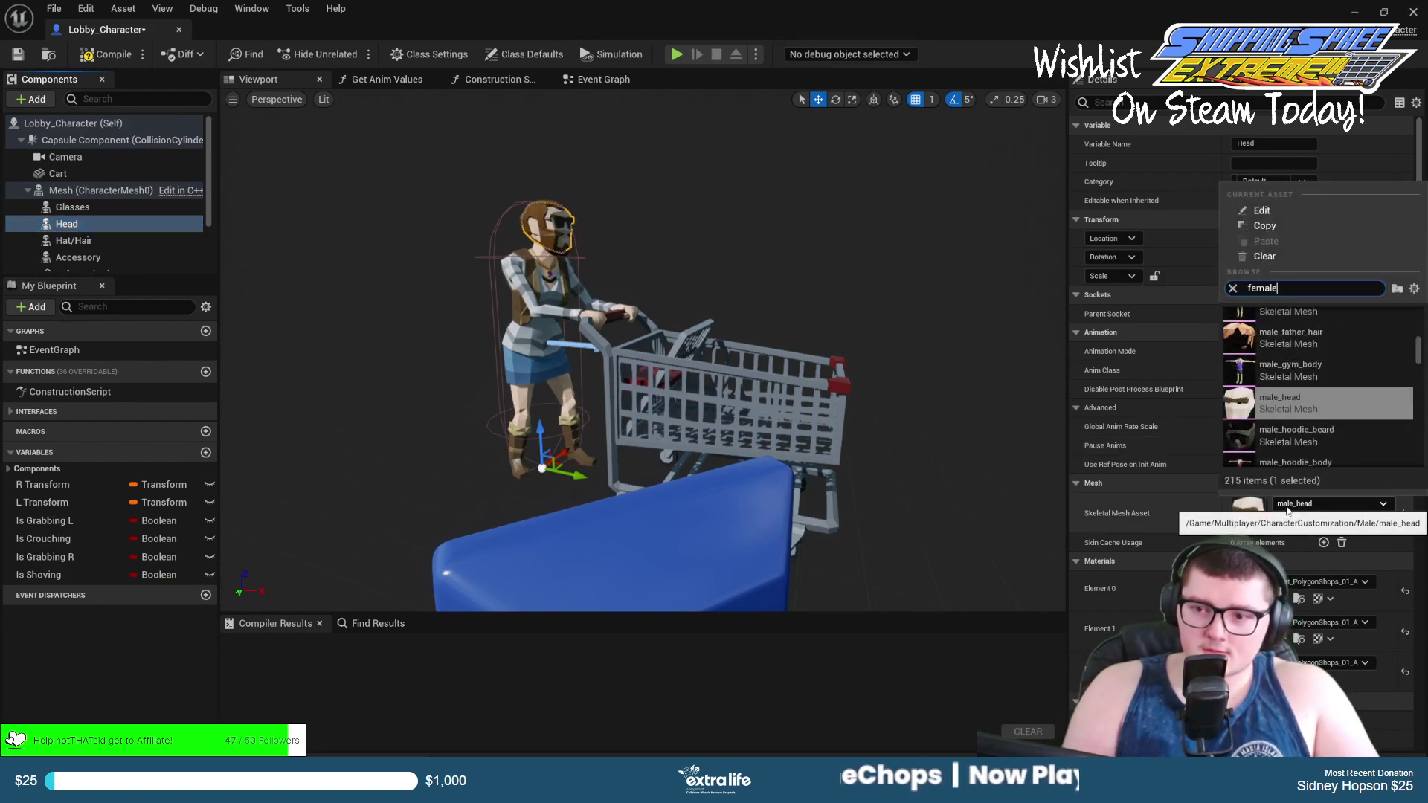
type("female_hea")
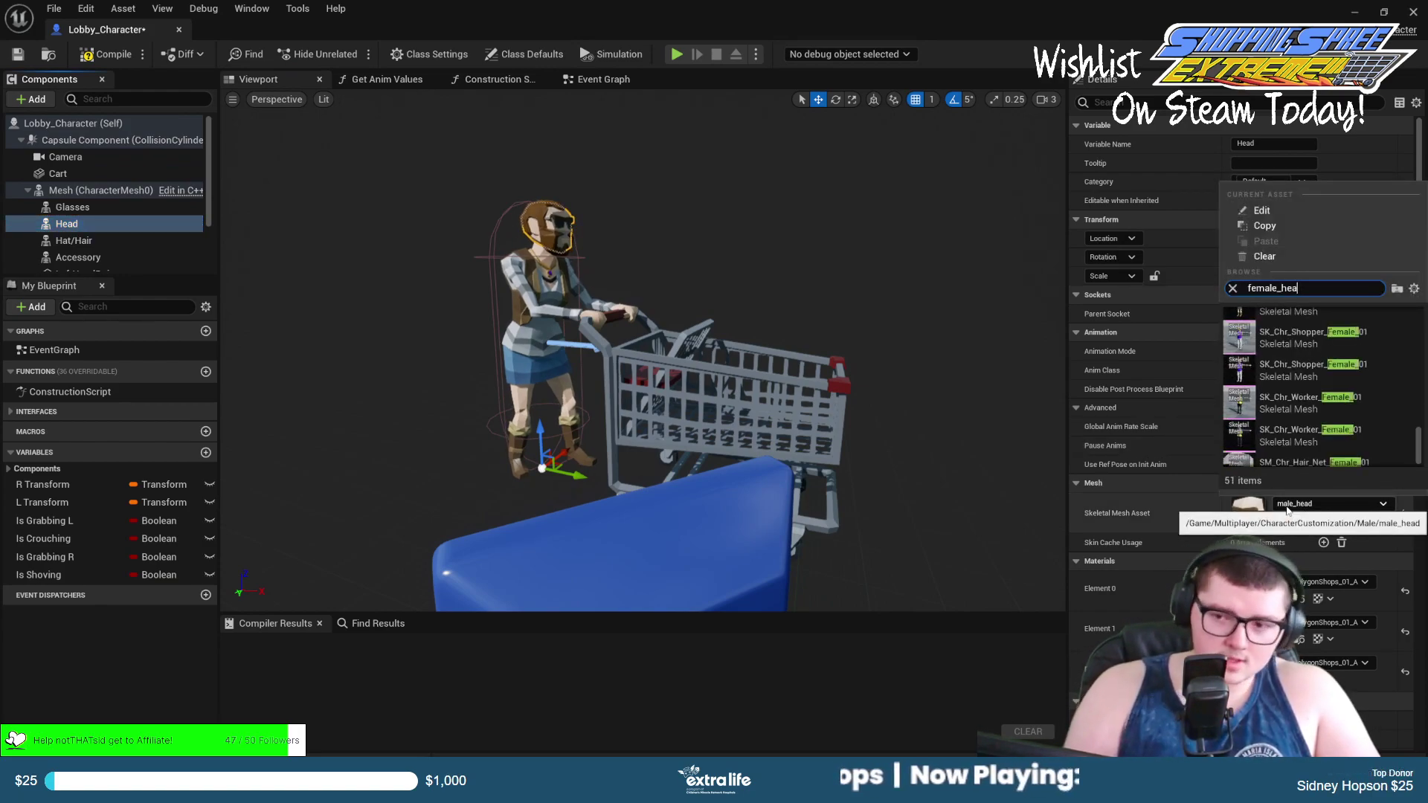
type("d")
left_click(1271, 328)
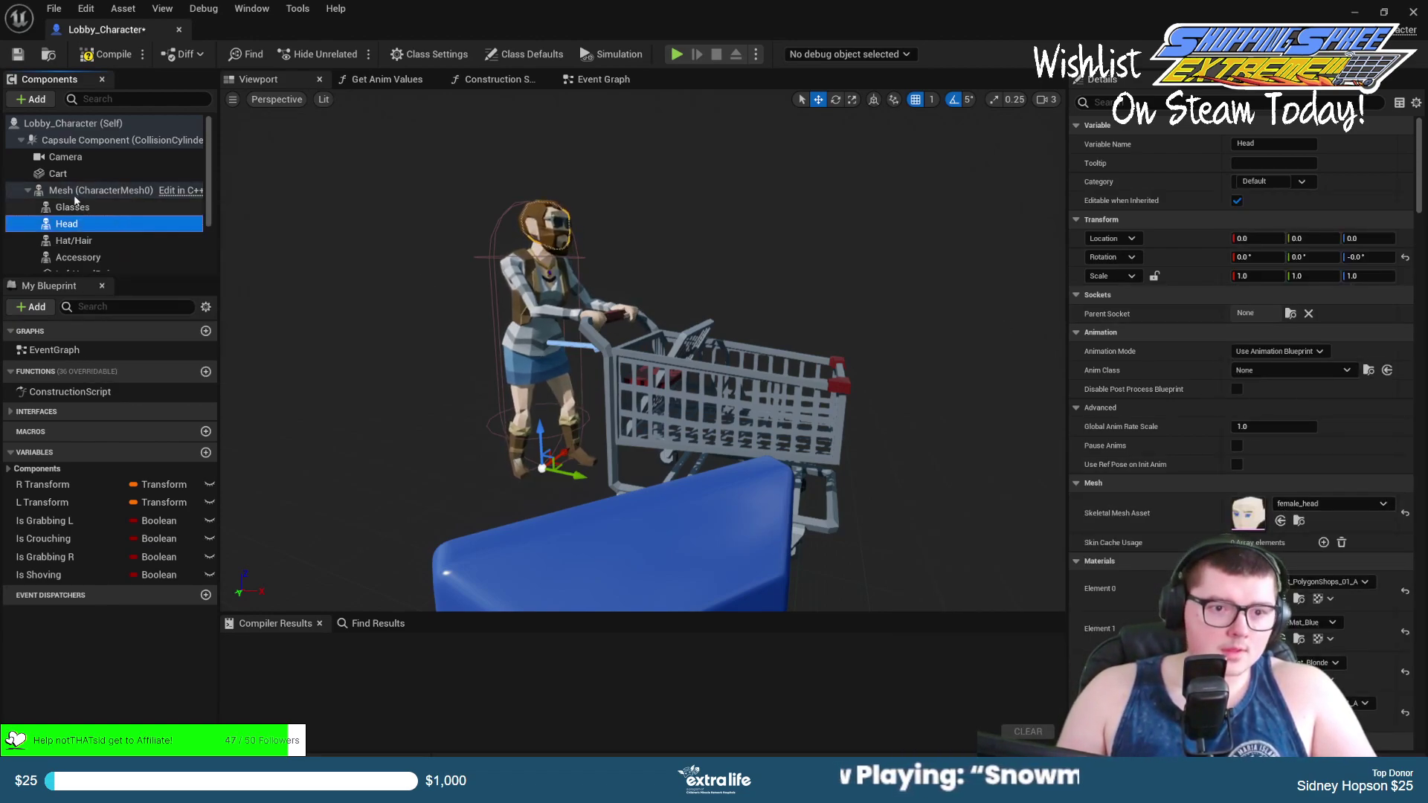
Set the Hat/Hair component's skeletal mesh asset to female_inspector_hair.
left_click(73, 240)
left_click(1303, 506)
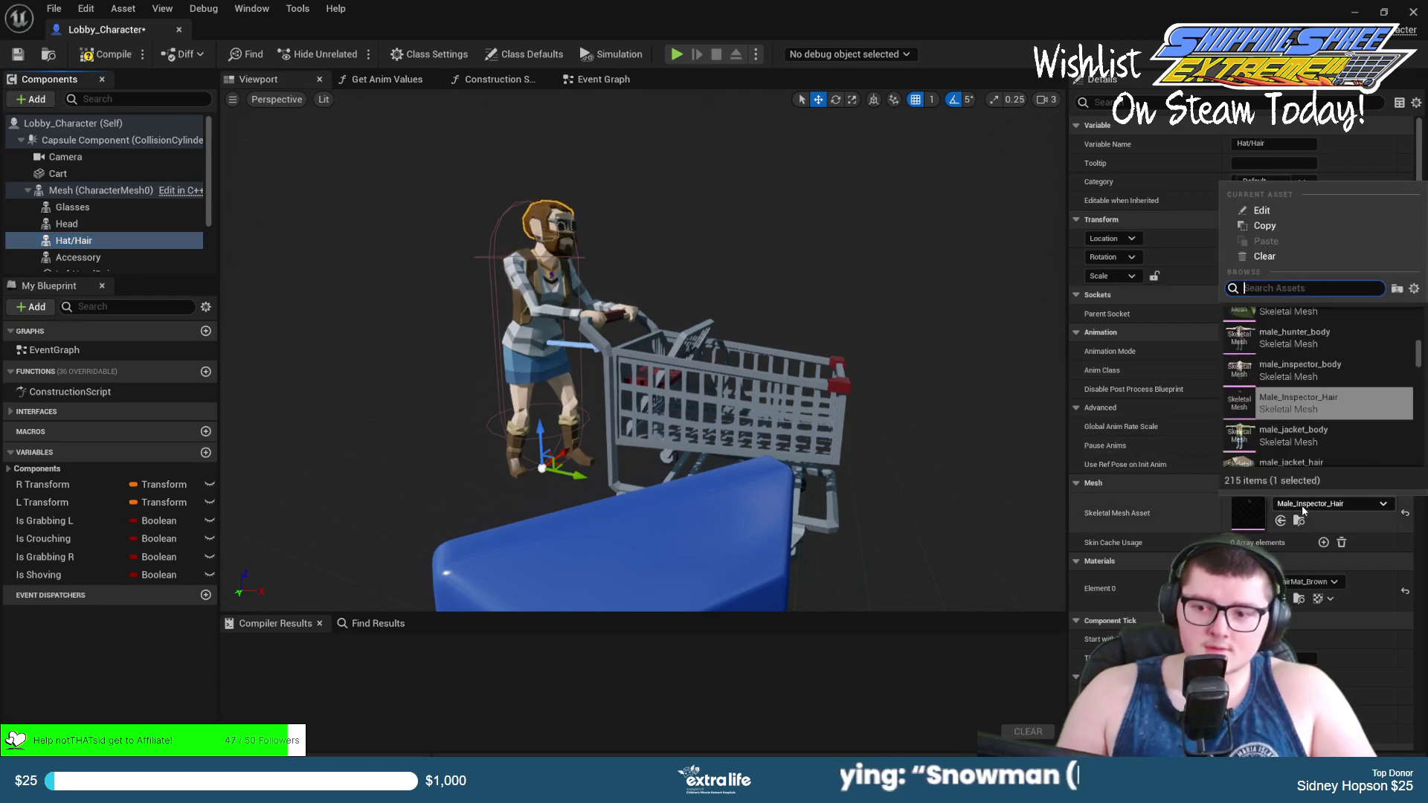
type("inspect")
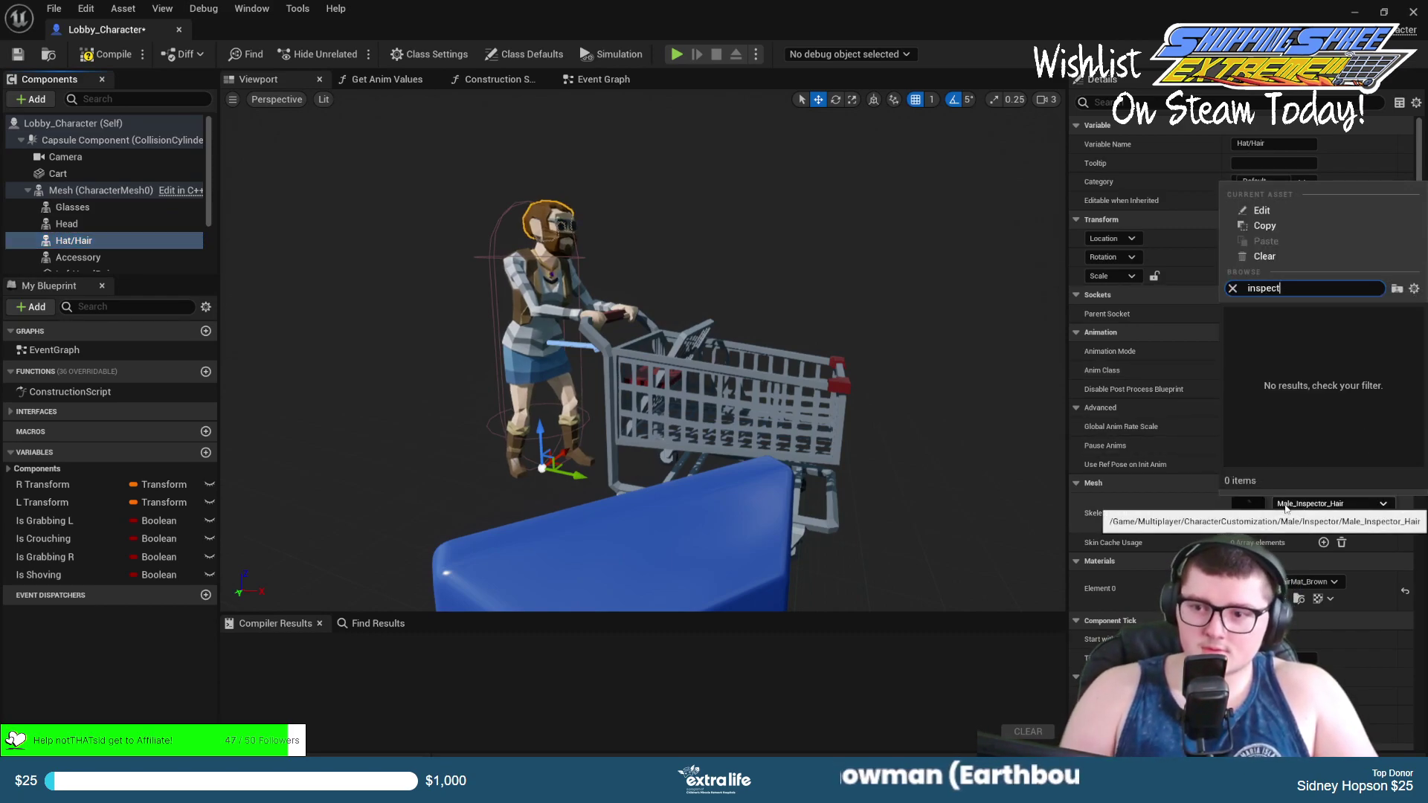
key("Return")
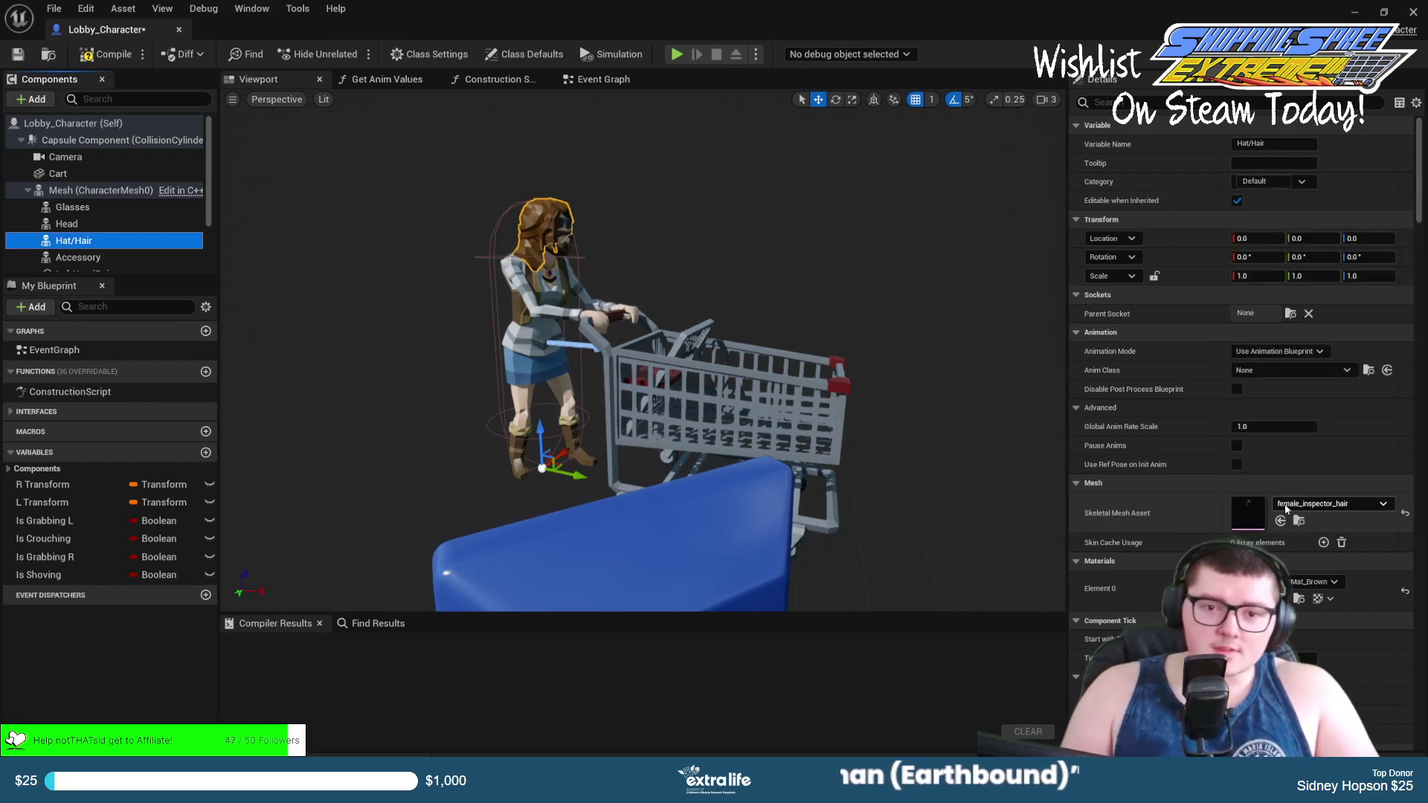
scroll(527, 242, "up", 3)
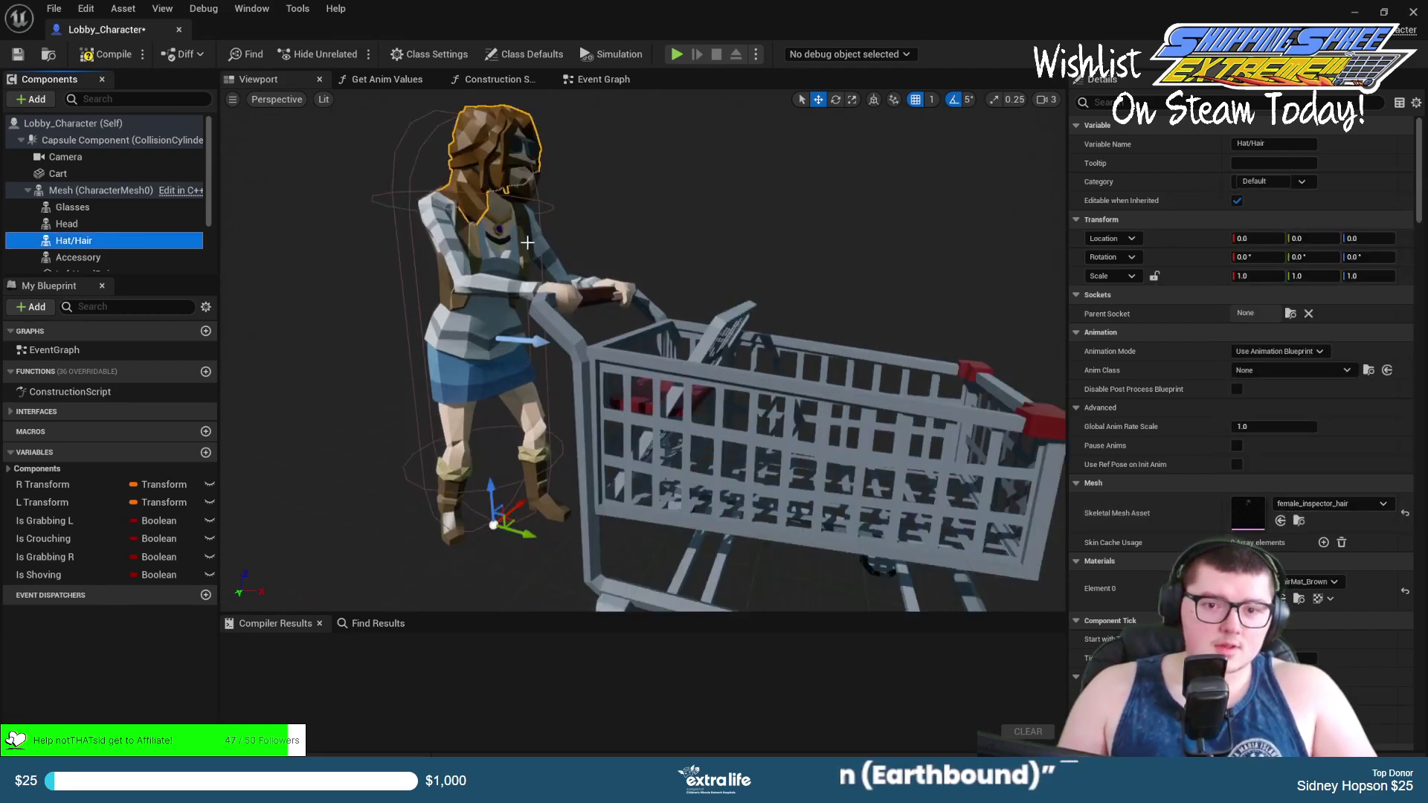
Reset the Accessory component's skeletal mesh asset to None to remove the beard.
left_click(78, 256)
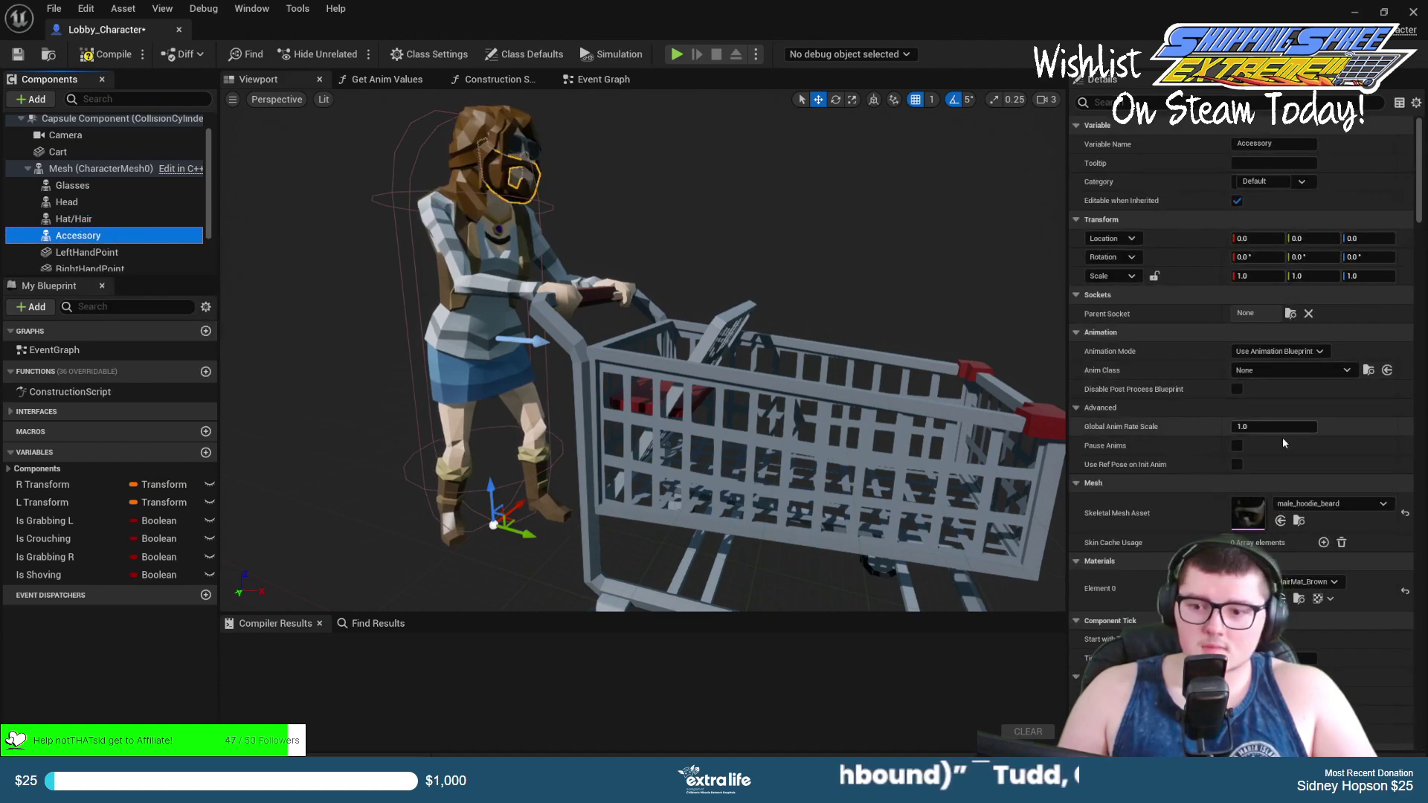
left_click(1296, 510)
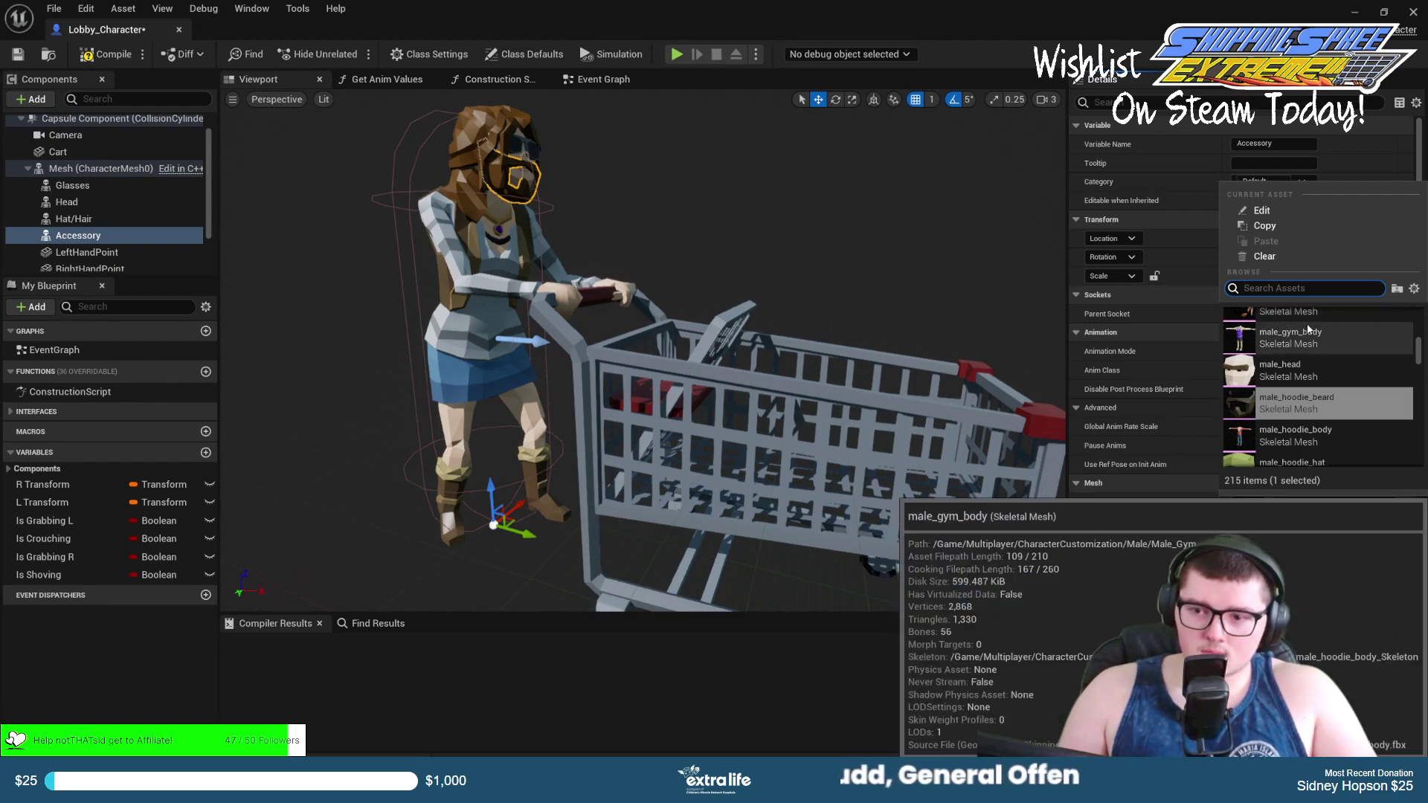
type("non")
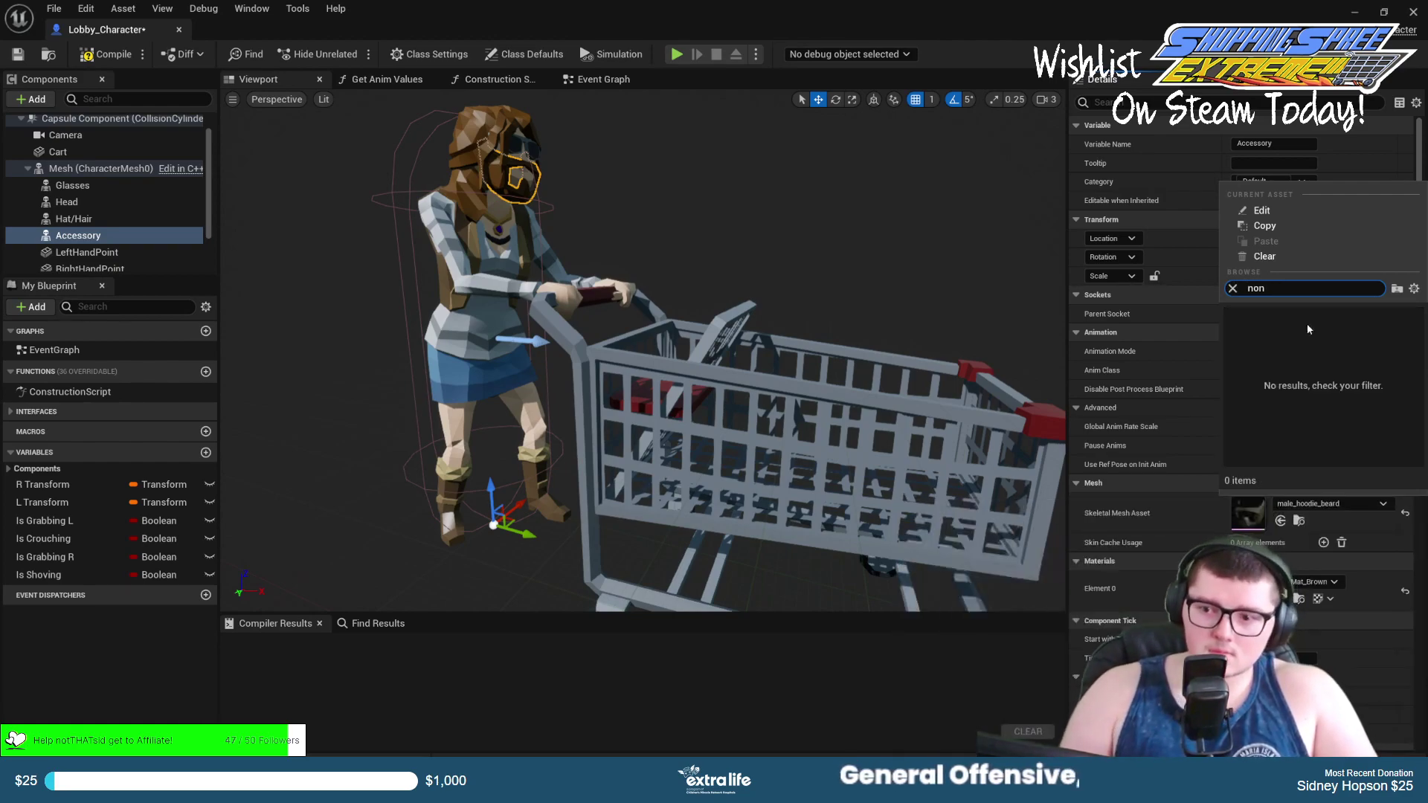
left_click(1387, 503)
left_click(1388, 504)
left_click(1388, 503)
left_click(1404, 513)
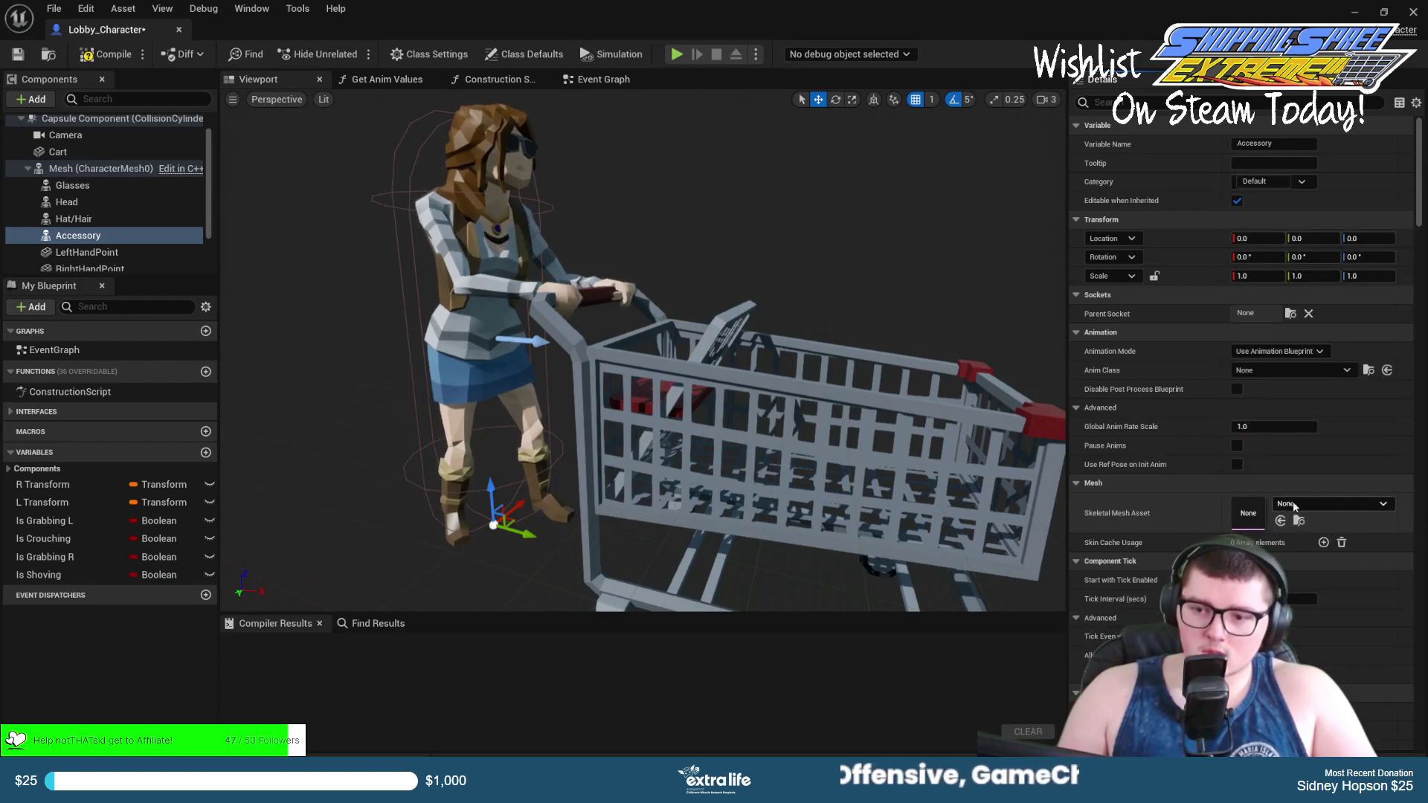
Examine from several angles how the inspector hair fits the character's head, face and shoulders.
key("d")
mouse_move(640, 201)
right_mouse_down()
mouse_move(490, 175)
mouse_move(372, 178)
mouse_move(349, 194)
mouse_move(364, 197)
mouse_move(461, 182)
mouse_move(286, 190)
mouse_move(665, 193)
right_mouse_up()
key("w")
key("d")
key("s")
key("w")
key("a")
key("w")
key("s")
key("d")
key("s")
key("w")
key("s")
key("w")
key("a")
key("w")
key("s")
key("d")
key("w")
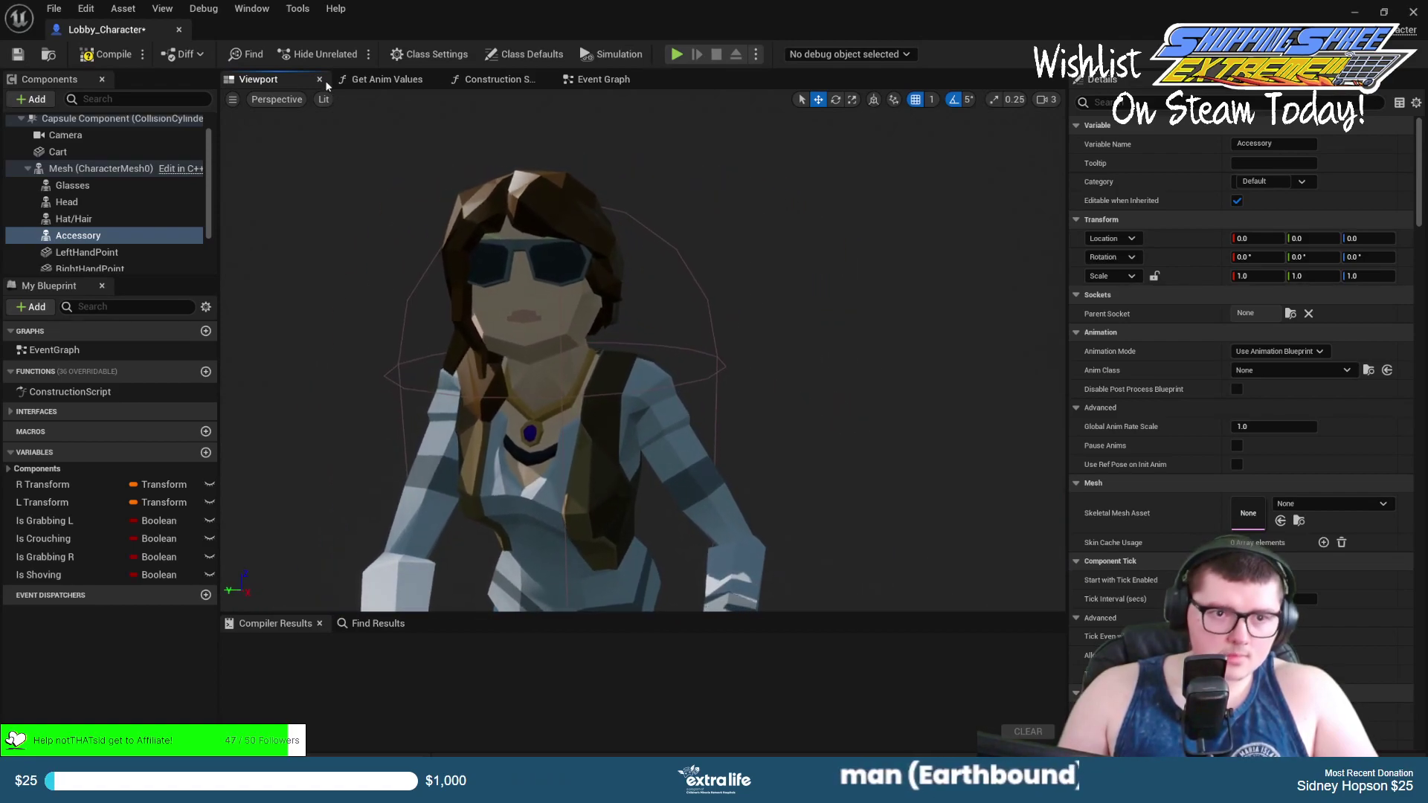
Compile and save the Lobby_Character blueprint, and close it.
left_click(102, 58)
left_click(23, 56)
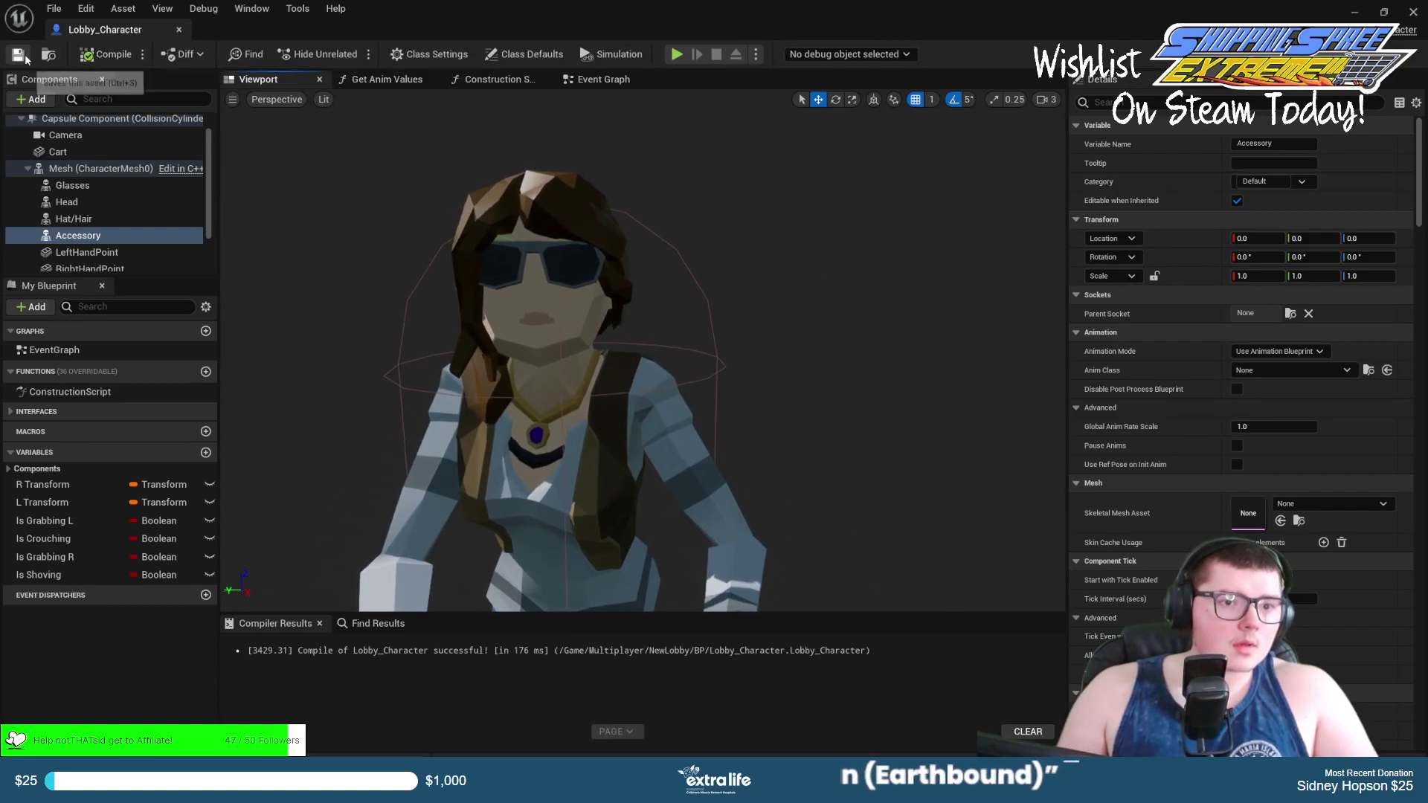
left_click(178, 29)
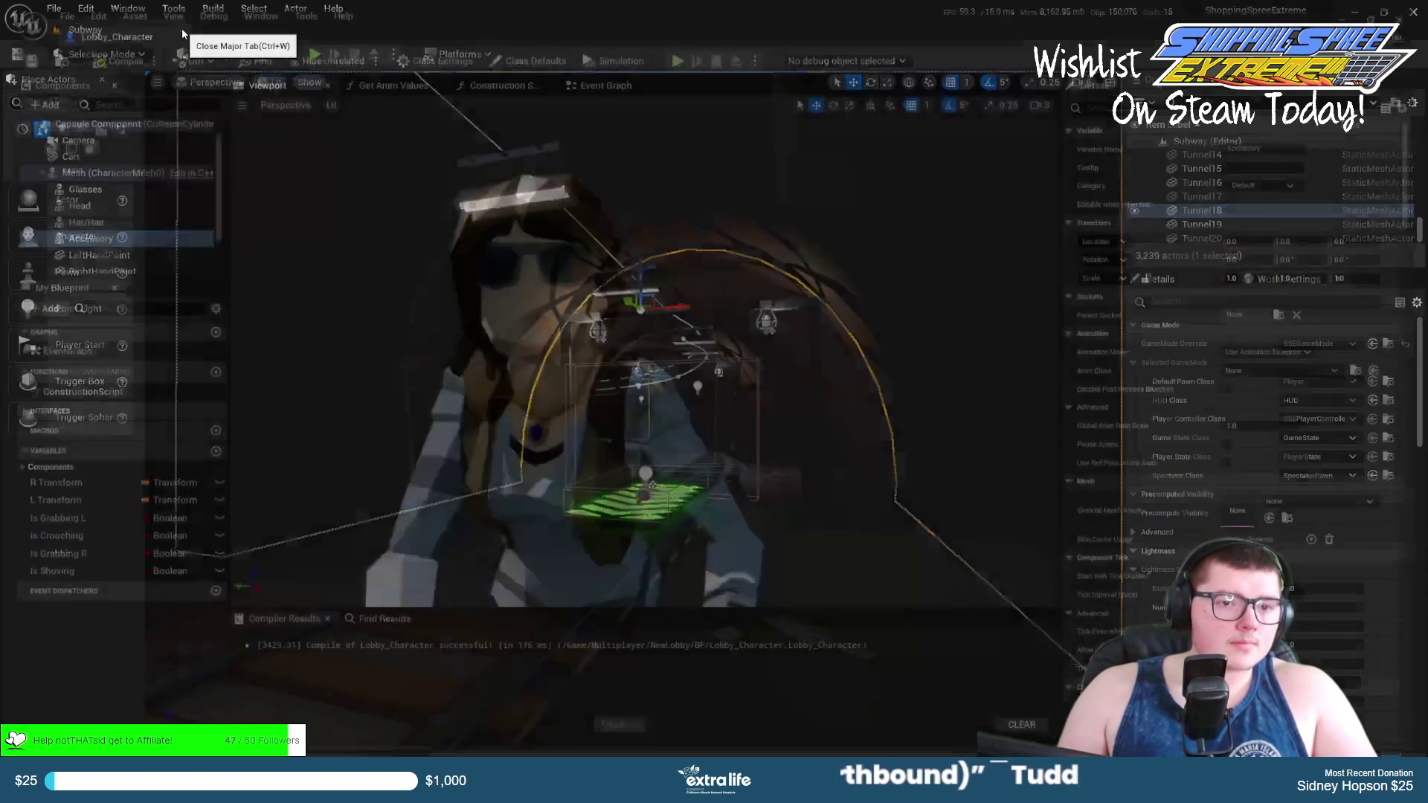
Switch to Blender, delete the separate hair object, and open the inspector's remaining mesh for editing with X-ray on.
key("alt+Tab")
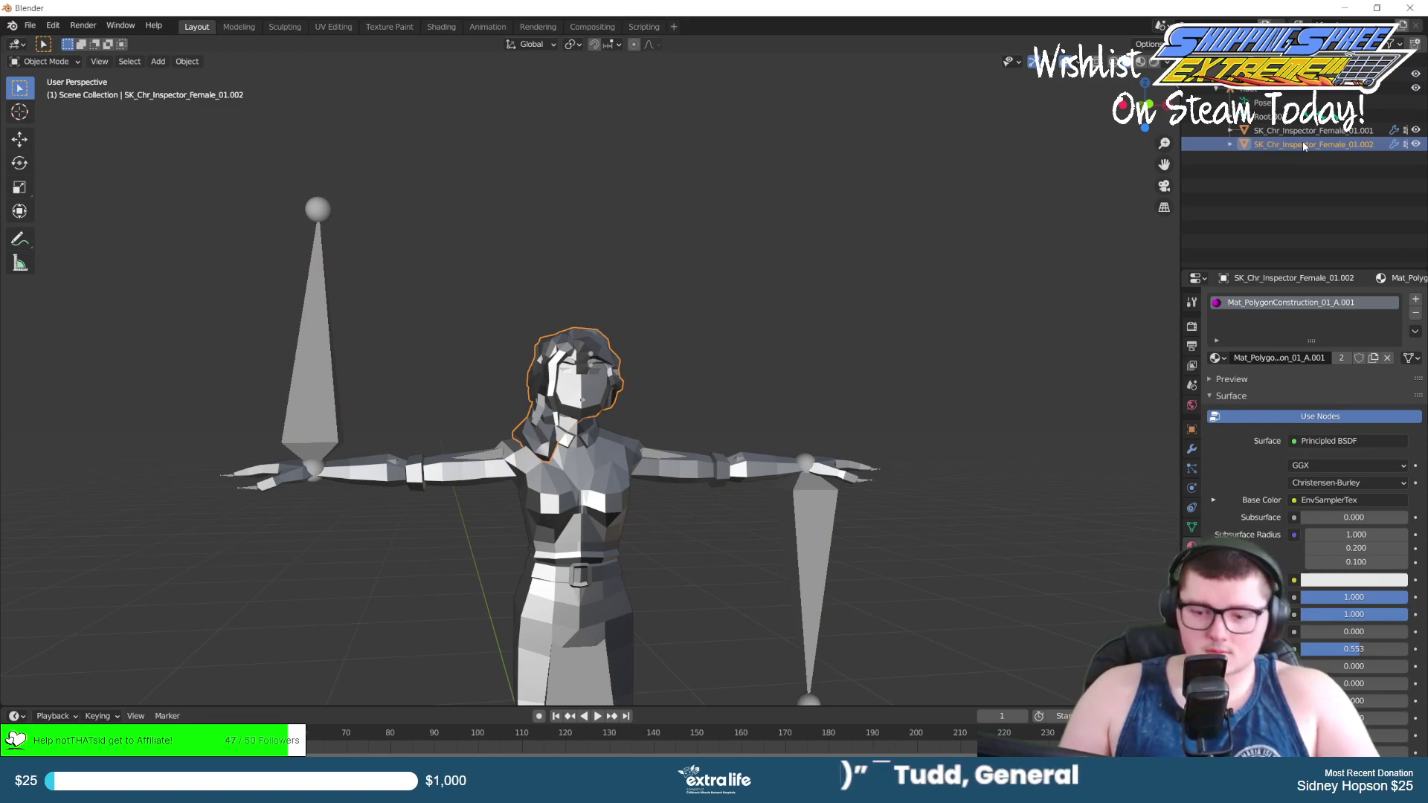
key("Delete")
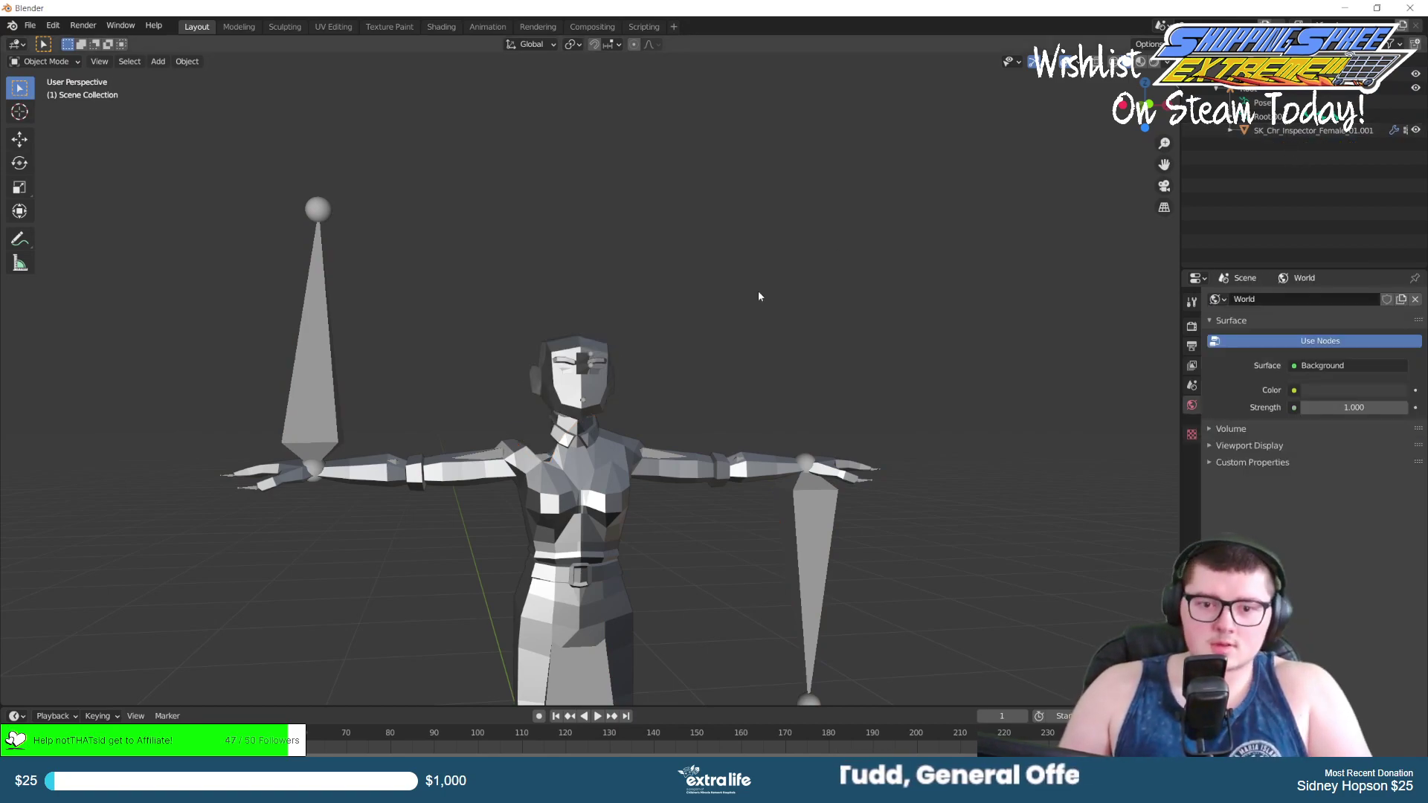
left_click(568, 356)
key("Tab")
scroll(538, 359, "up", 4)
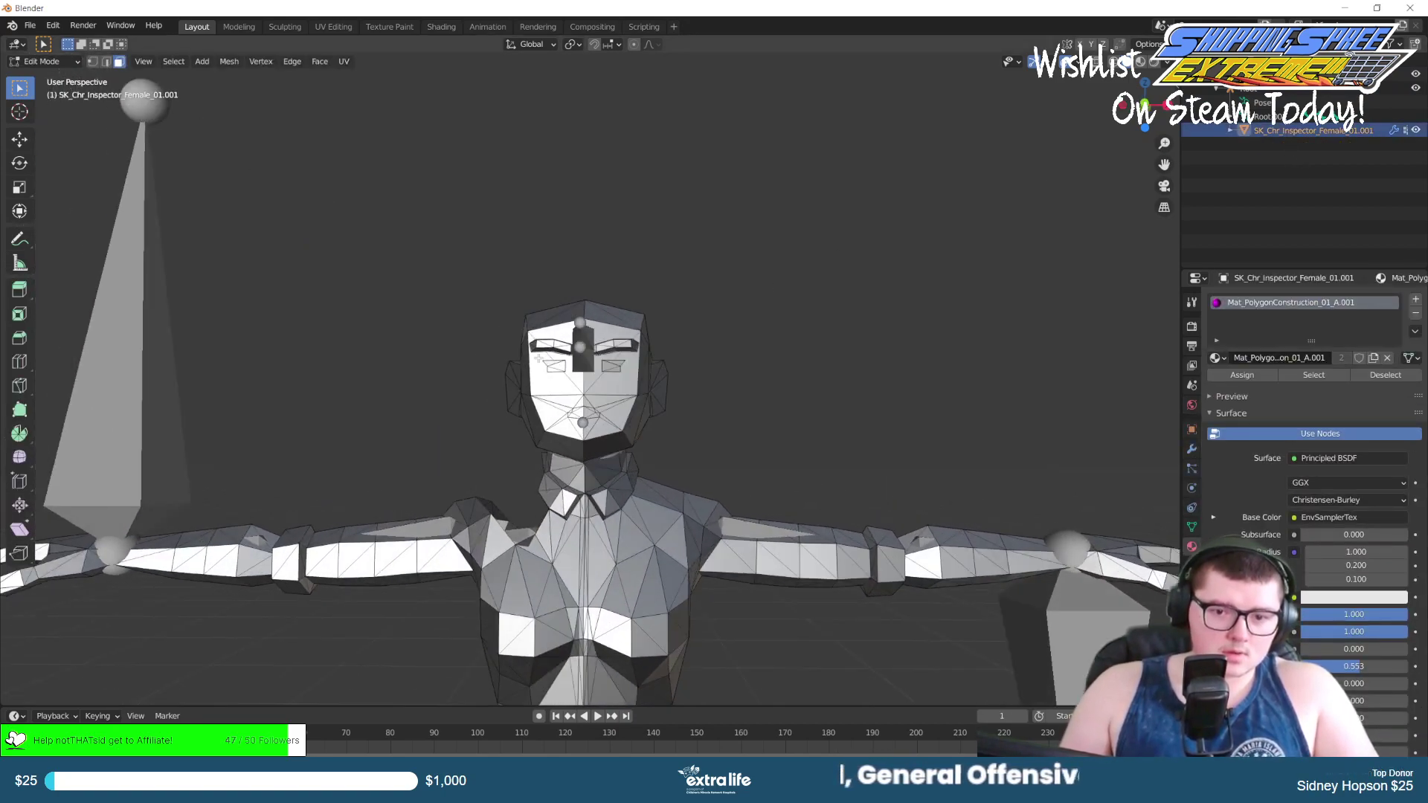
key("alt+z")
middle_click_drag(521, 318, 585, 262)
scroll(526, 305, "up", 1)
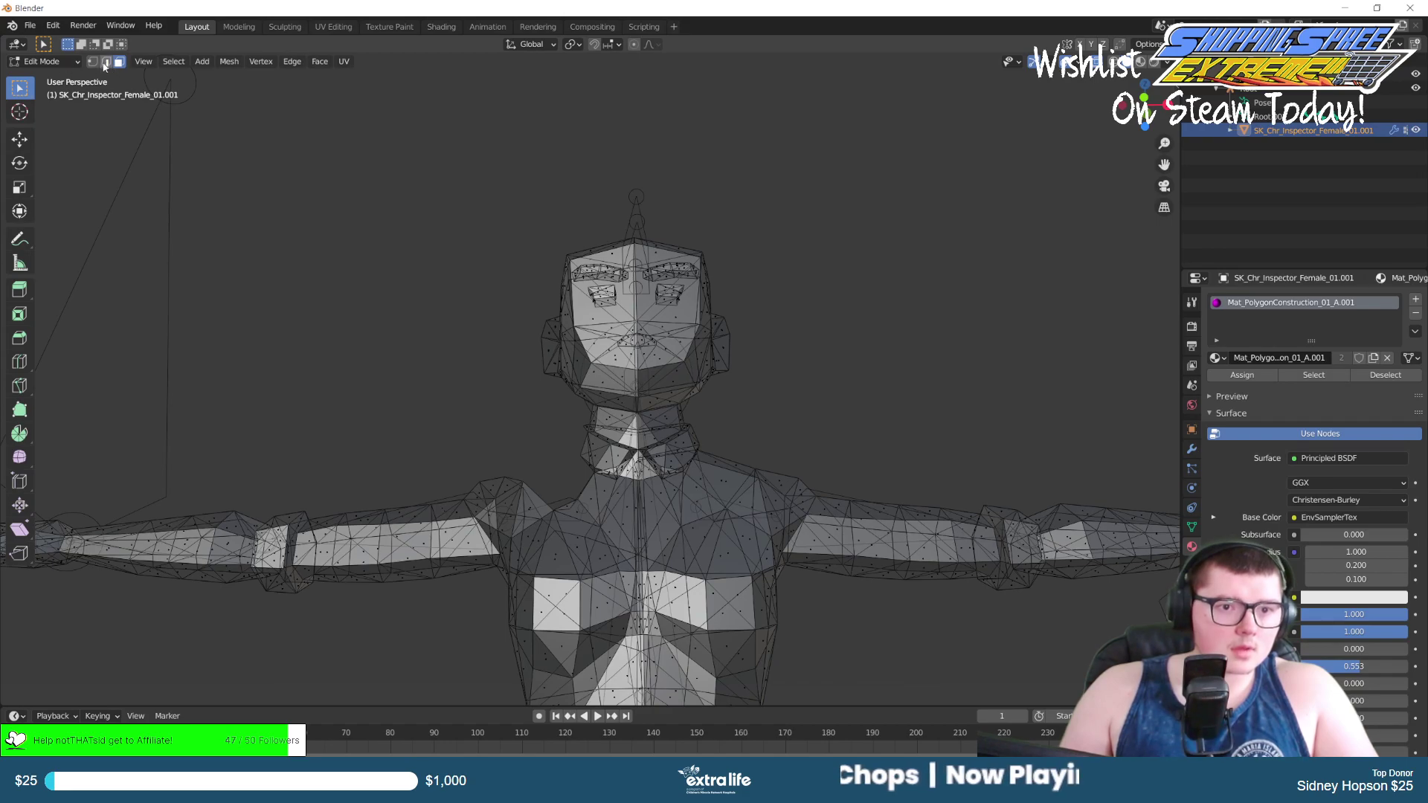
Separate the head geometry from the inspector's body mesh and delete the resulting head object.
left_click_drag(540, 231, 813, 418)
middle_click_drag(803, 409, 581, 354)
key("p")
left_click(580, 349)
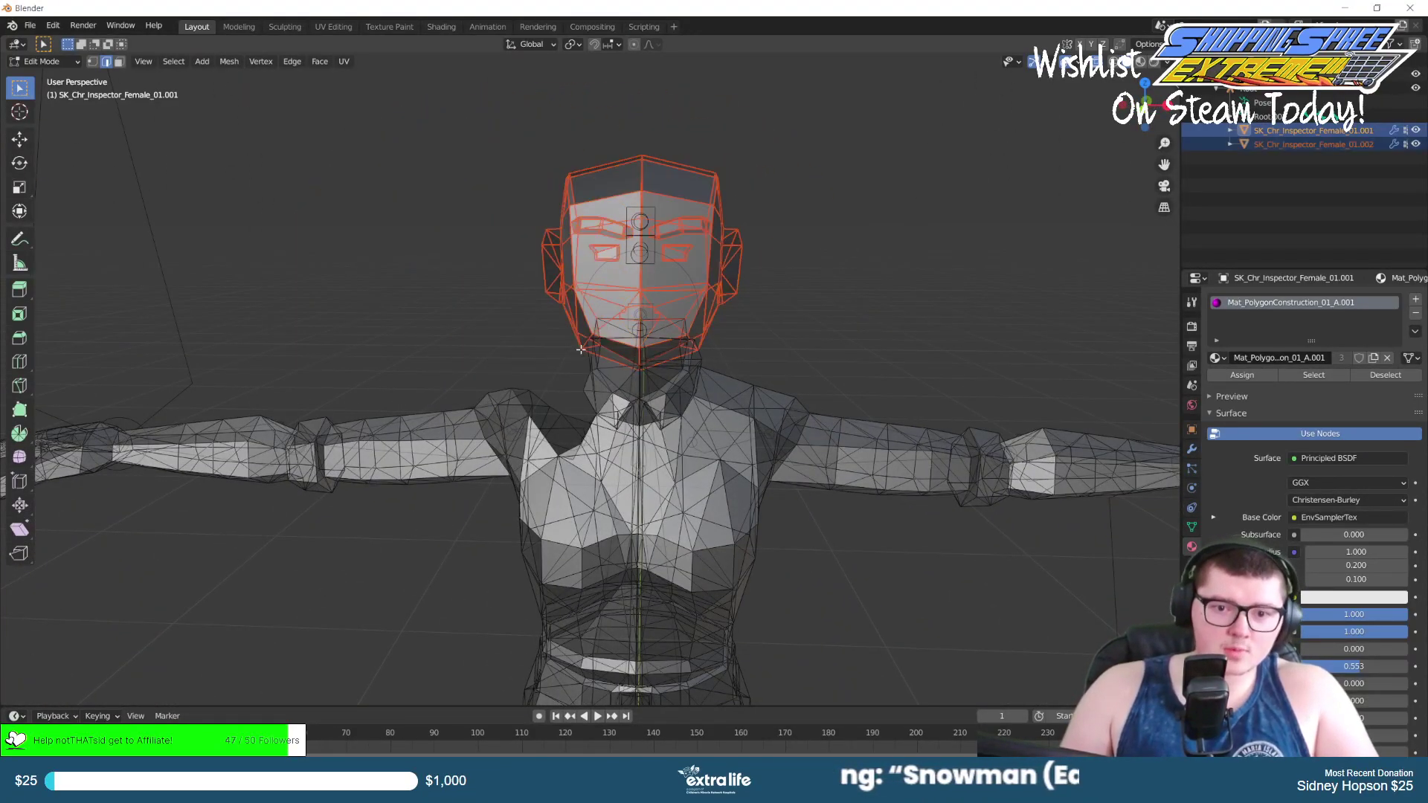
key("Tab")
left_click(659, 221)
key("Delete")
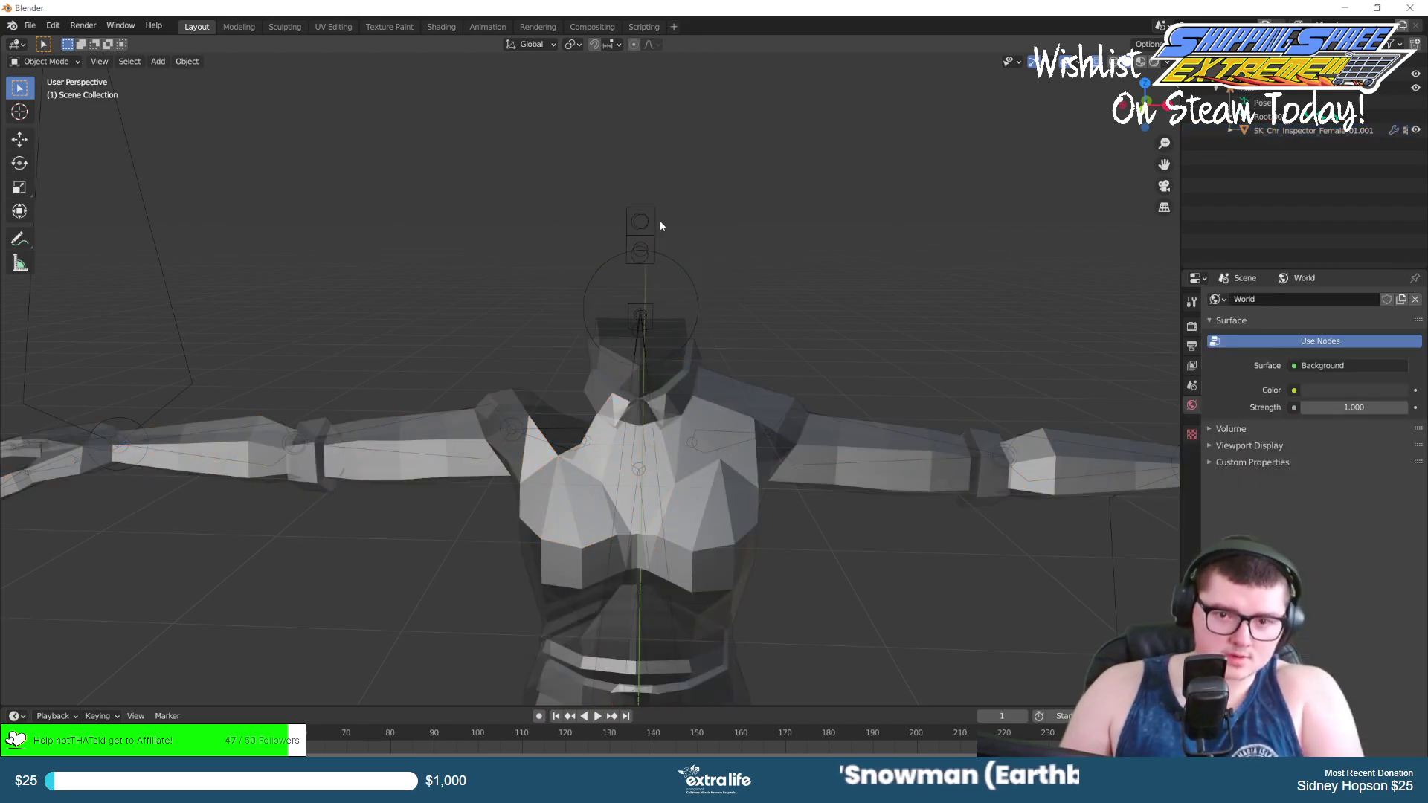
Switch to Unreal Engine and open SK_Chr_Inspector_Female_01 from PolygonConstruction/Meshes/Characters to examine which body parts show skin.
middle_click_drag(648, 228, 610, 575)
scroll(442, 186, "down", 3)
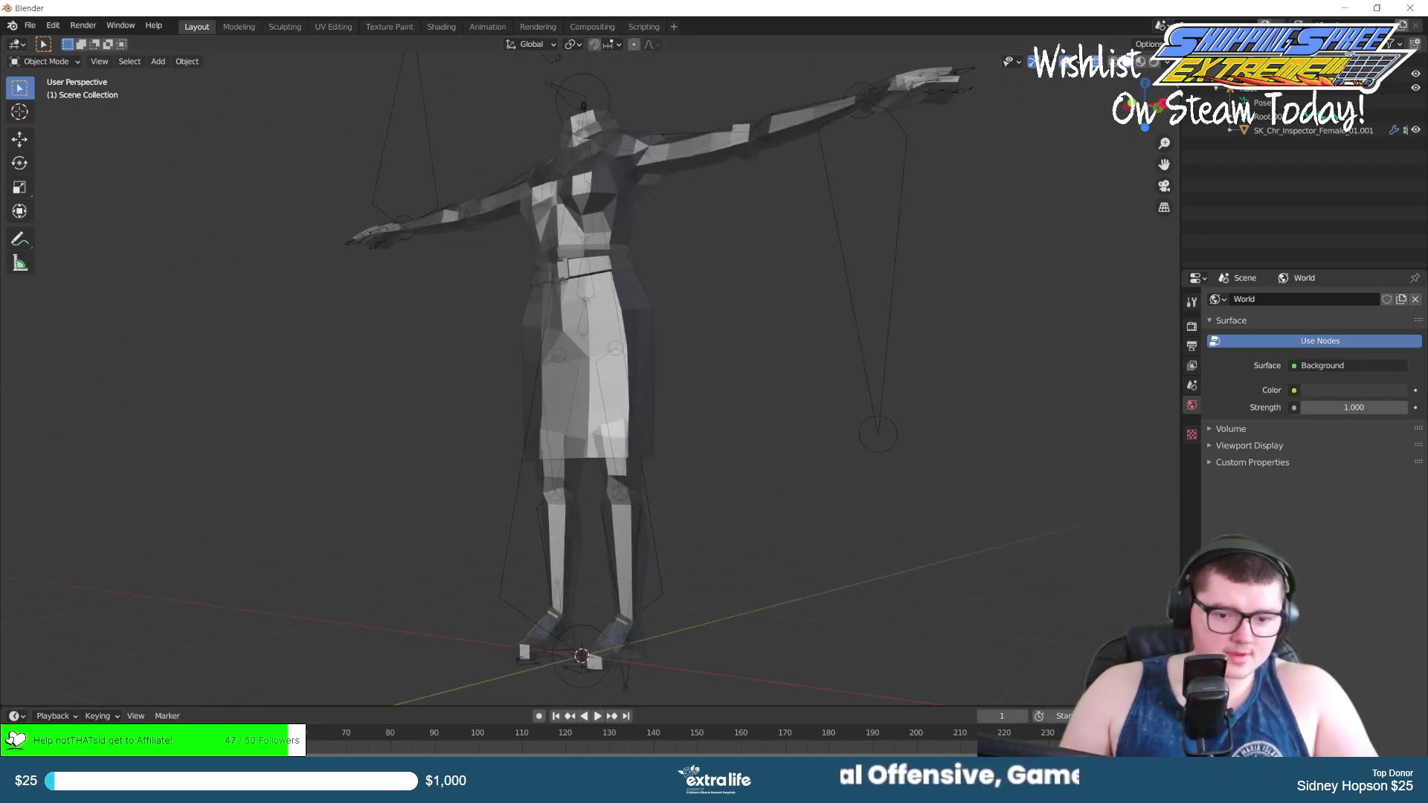
key("alt+Tab")
key("ctrl+space")
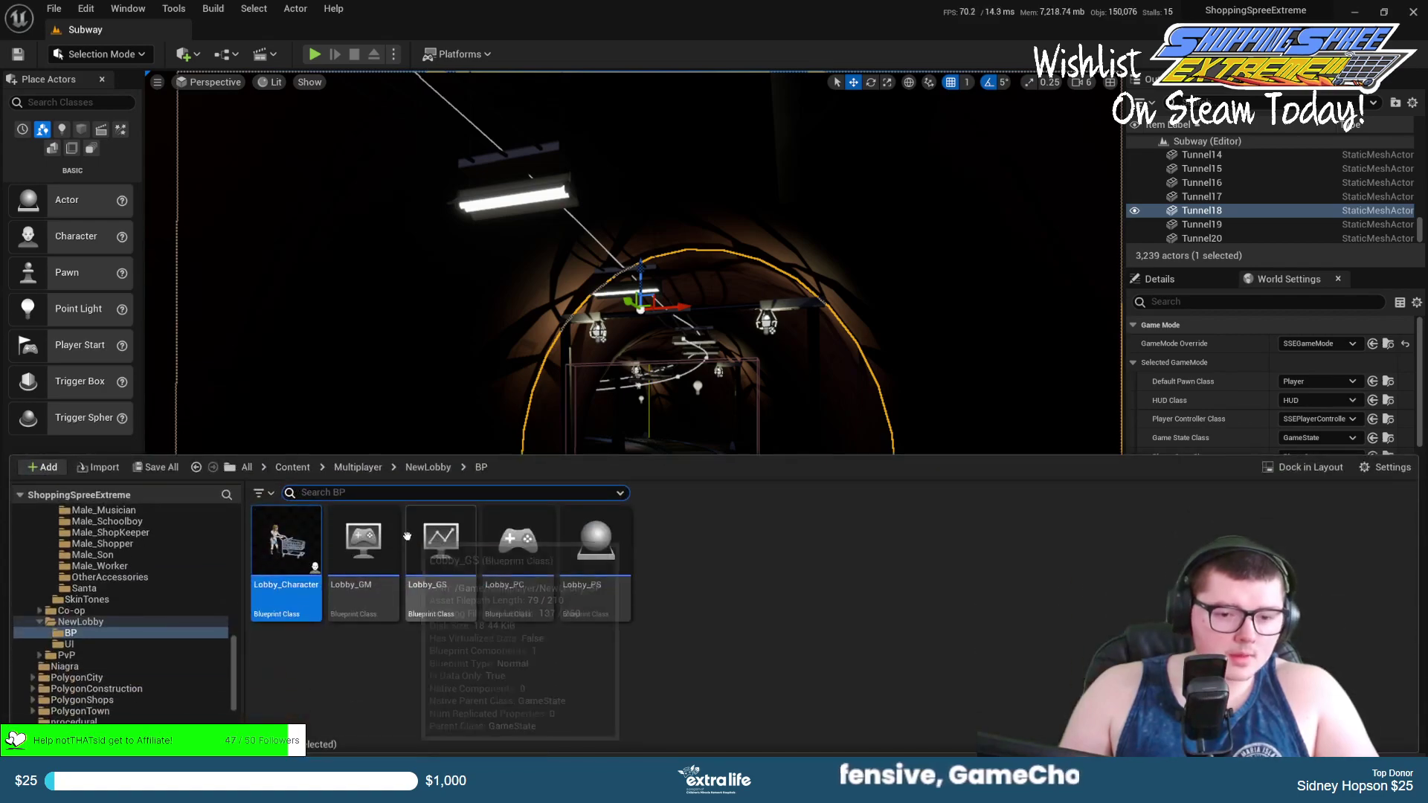
left_click(357, 467)
left_click(292, 467)
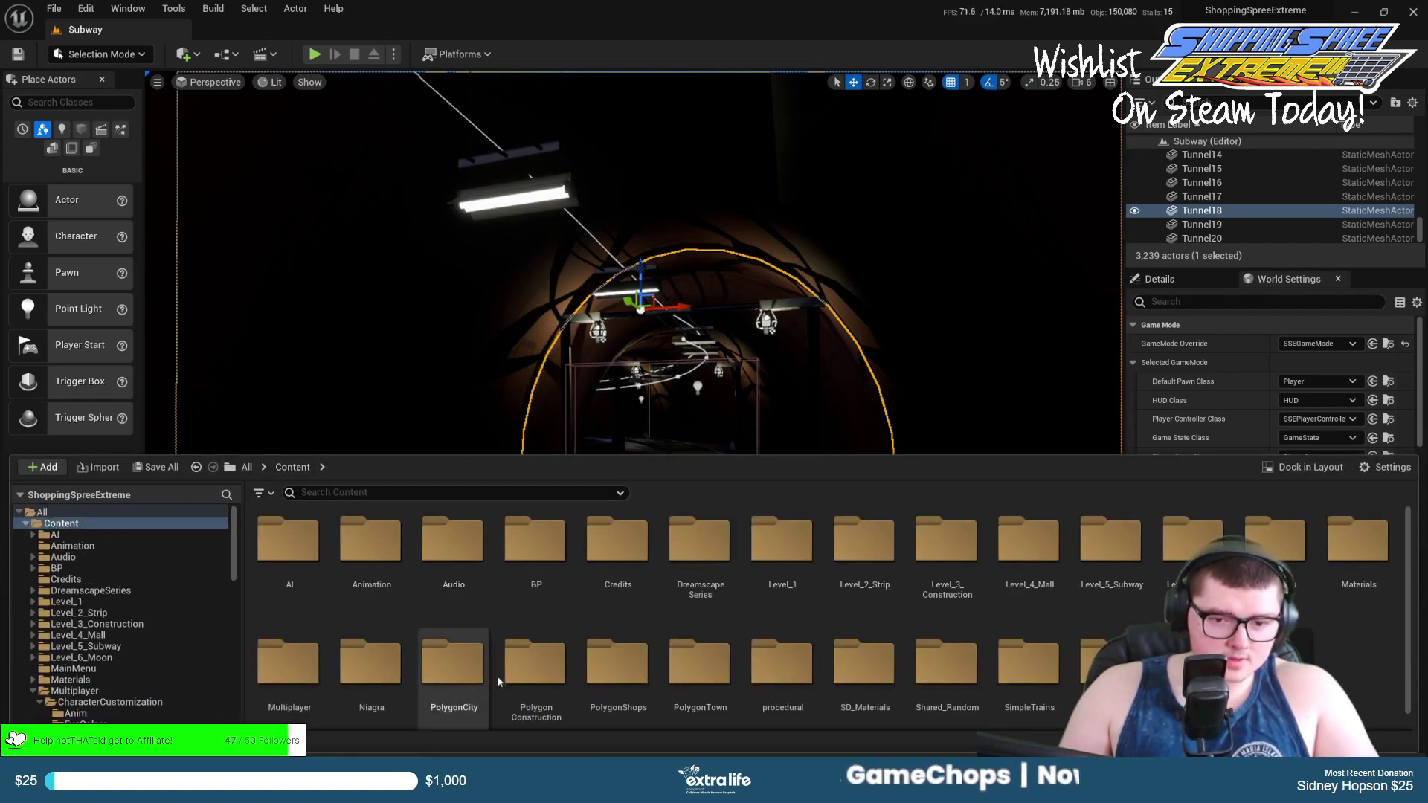
double_click(550, 691)
double_click(439, 539)
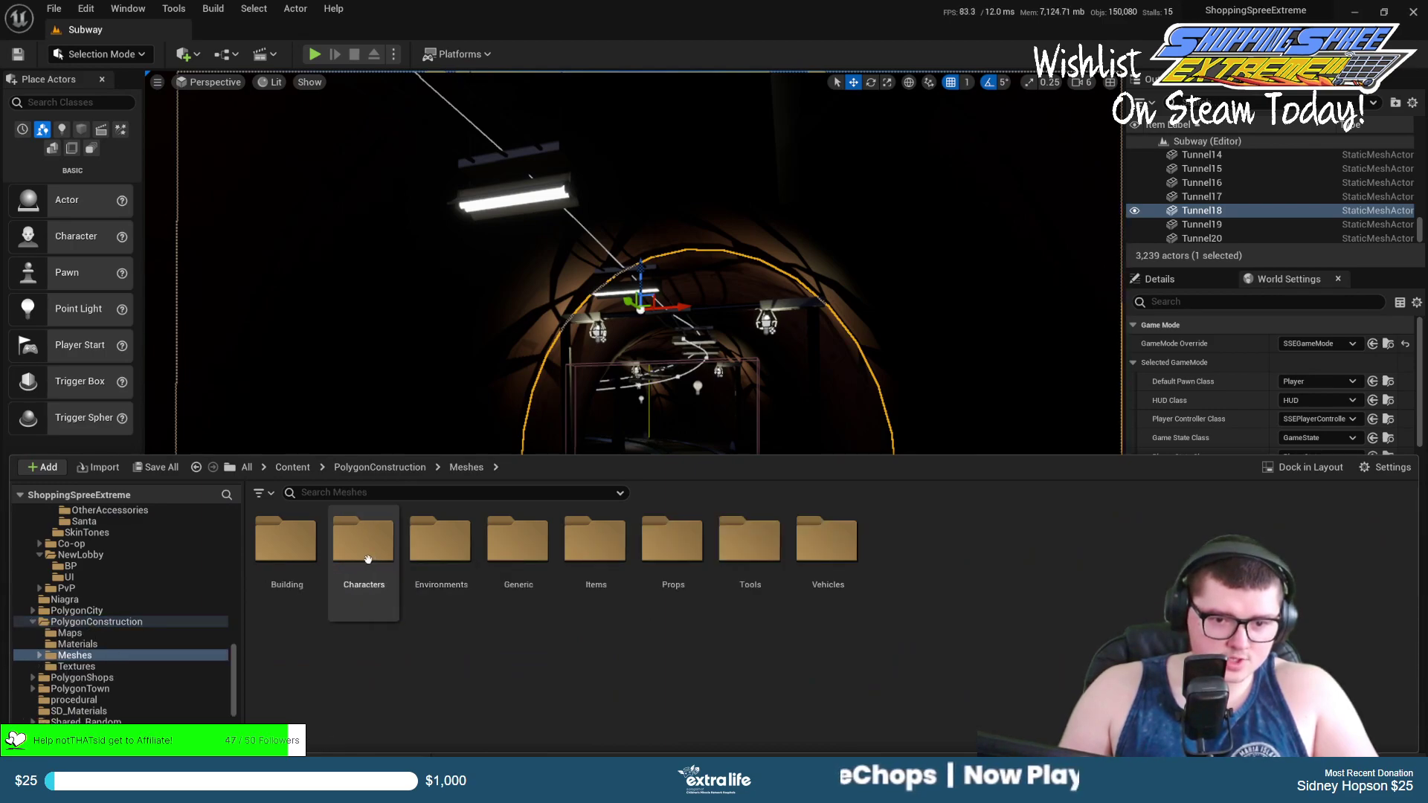
double_click(362, 539)
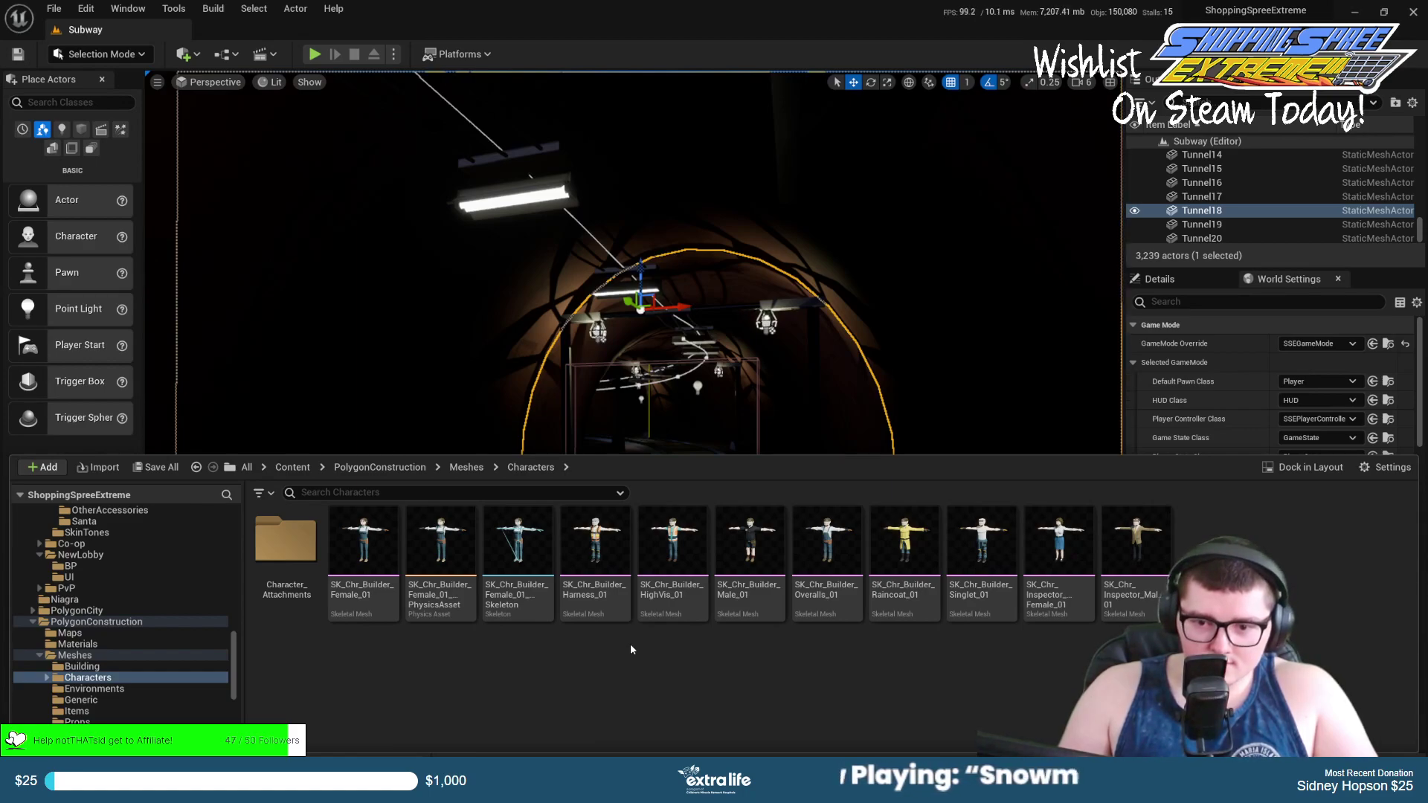
double_click(1060, 550)
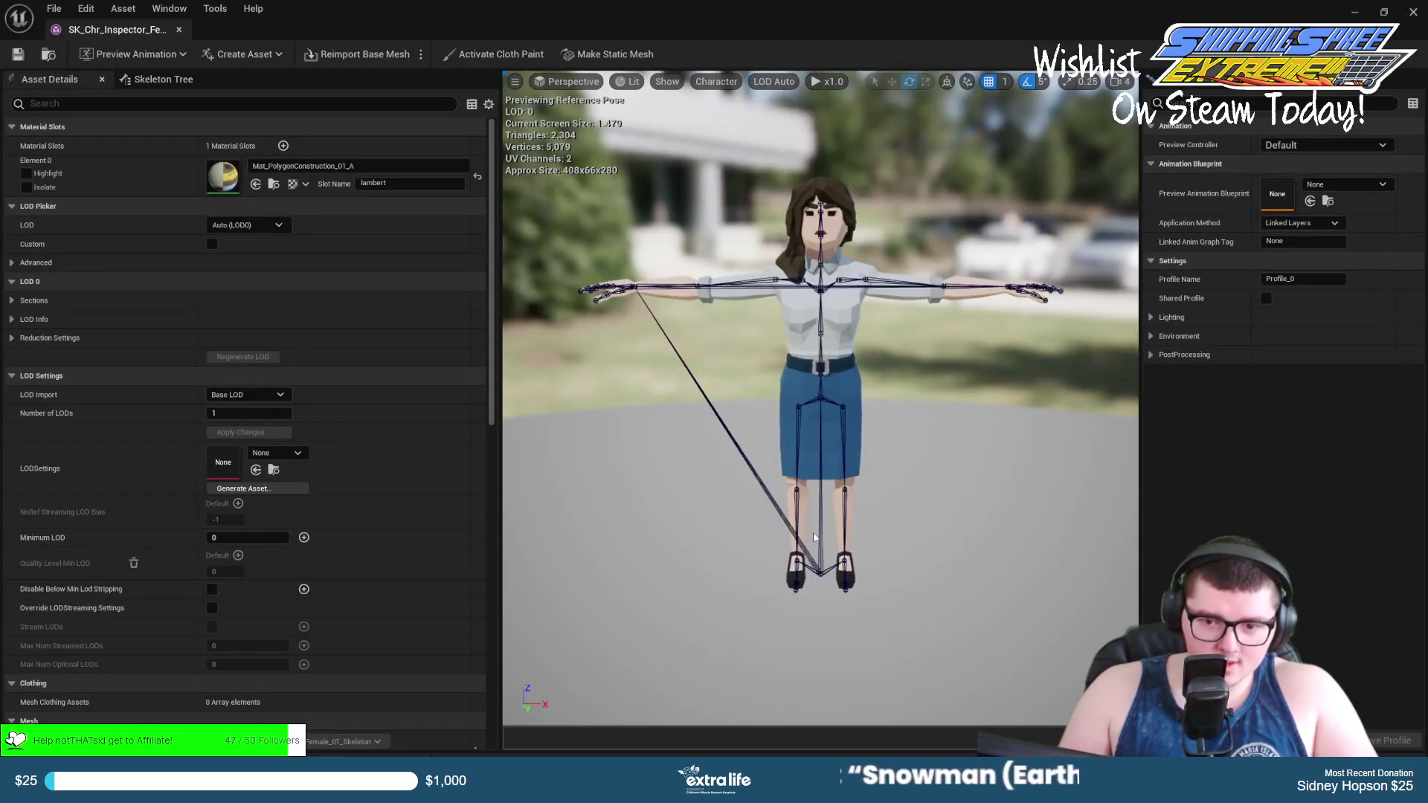
scroll(809, 565, "up", 2)
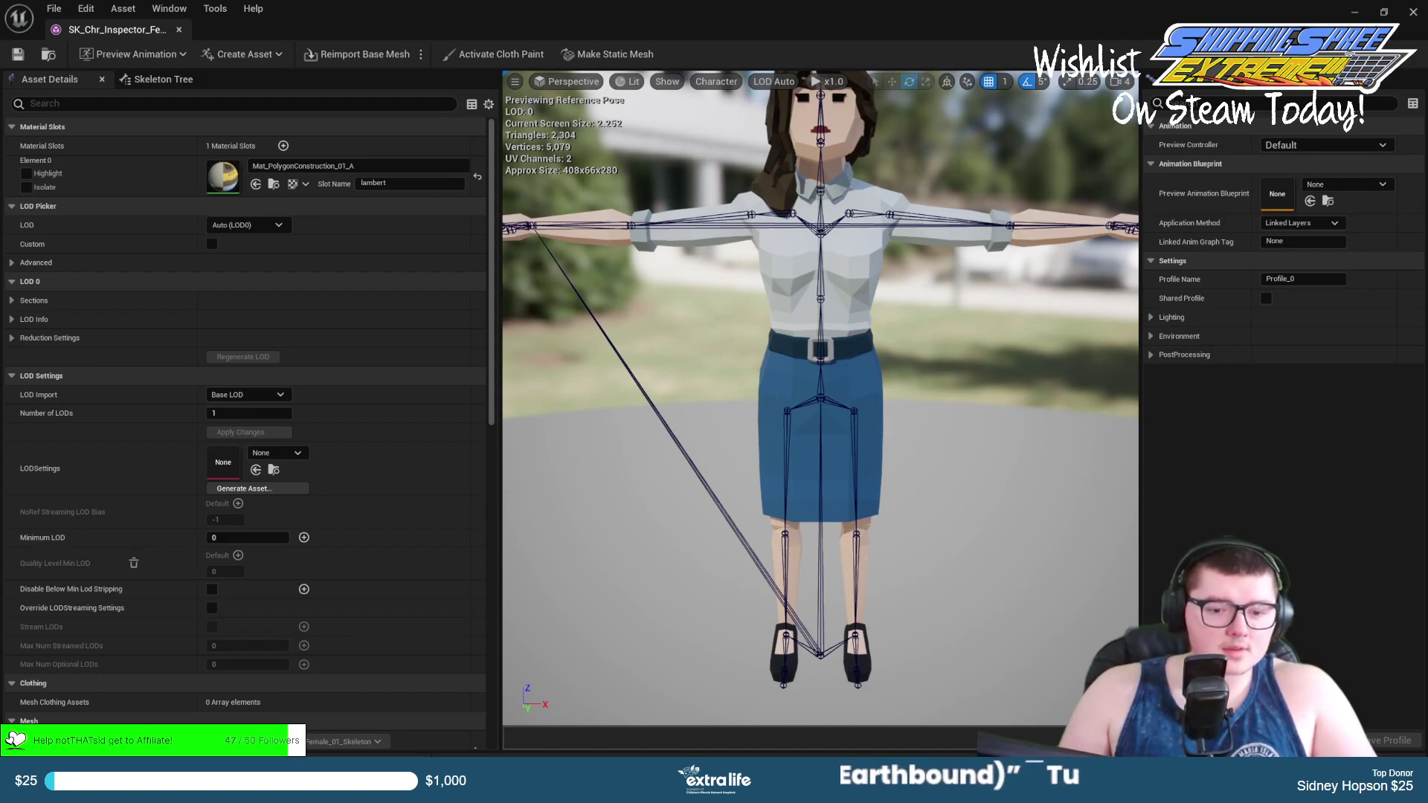
Return to Blender and add a second material slot with the material SkinTone.001 to the inspector's body mesh.
left_click(517, 782)
scroll(632, 521, "up", 1)
middle_click_drag(653, 417, 687, 410)
scroll(687, 410, "down", 3)
left_click(608, 321)
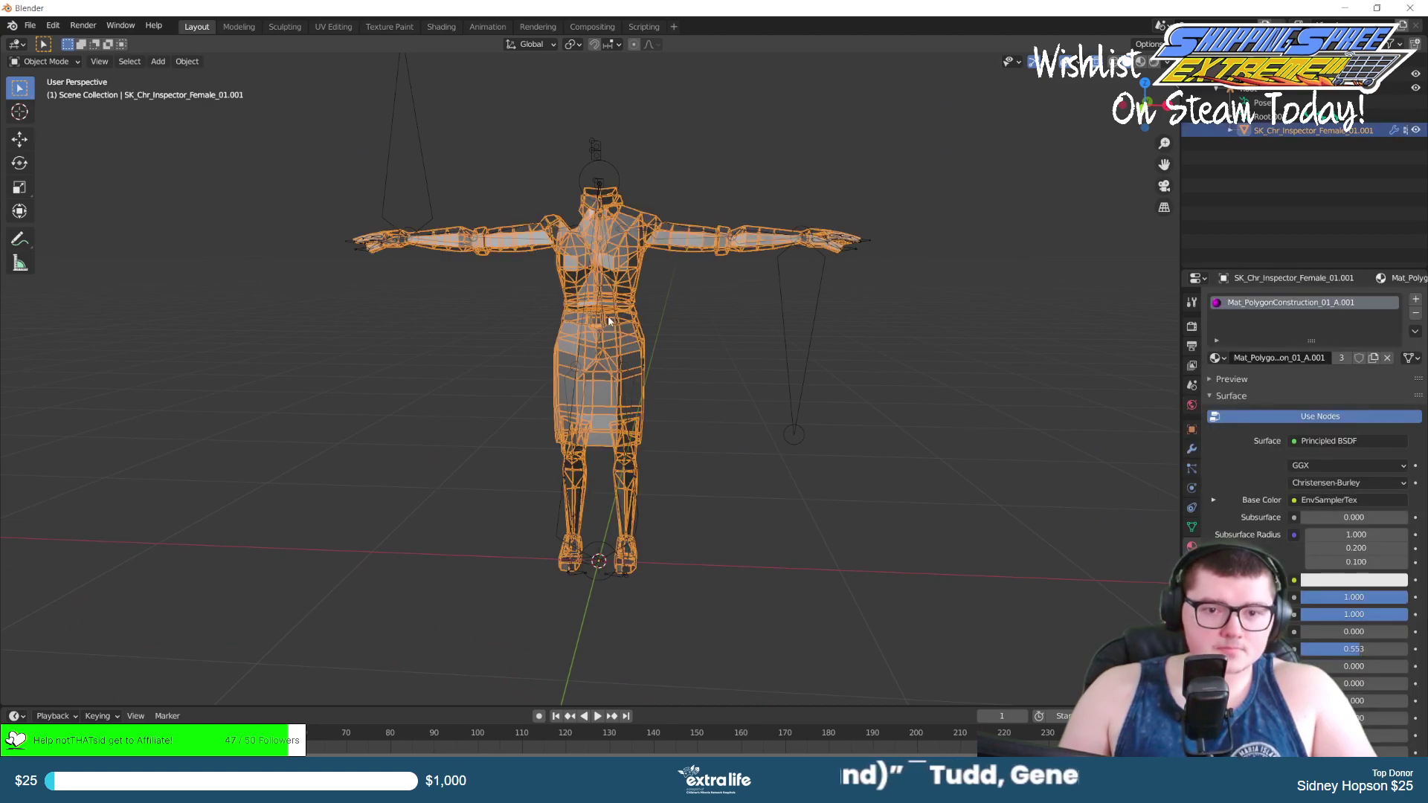
left_click(1416, 301)
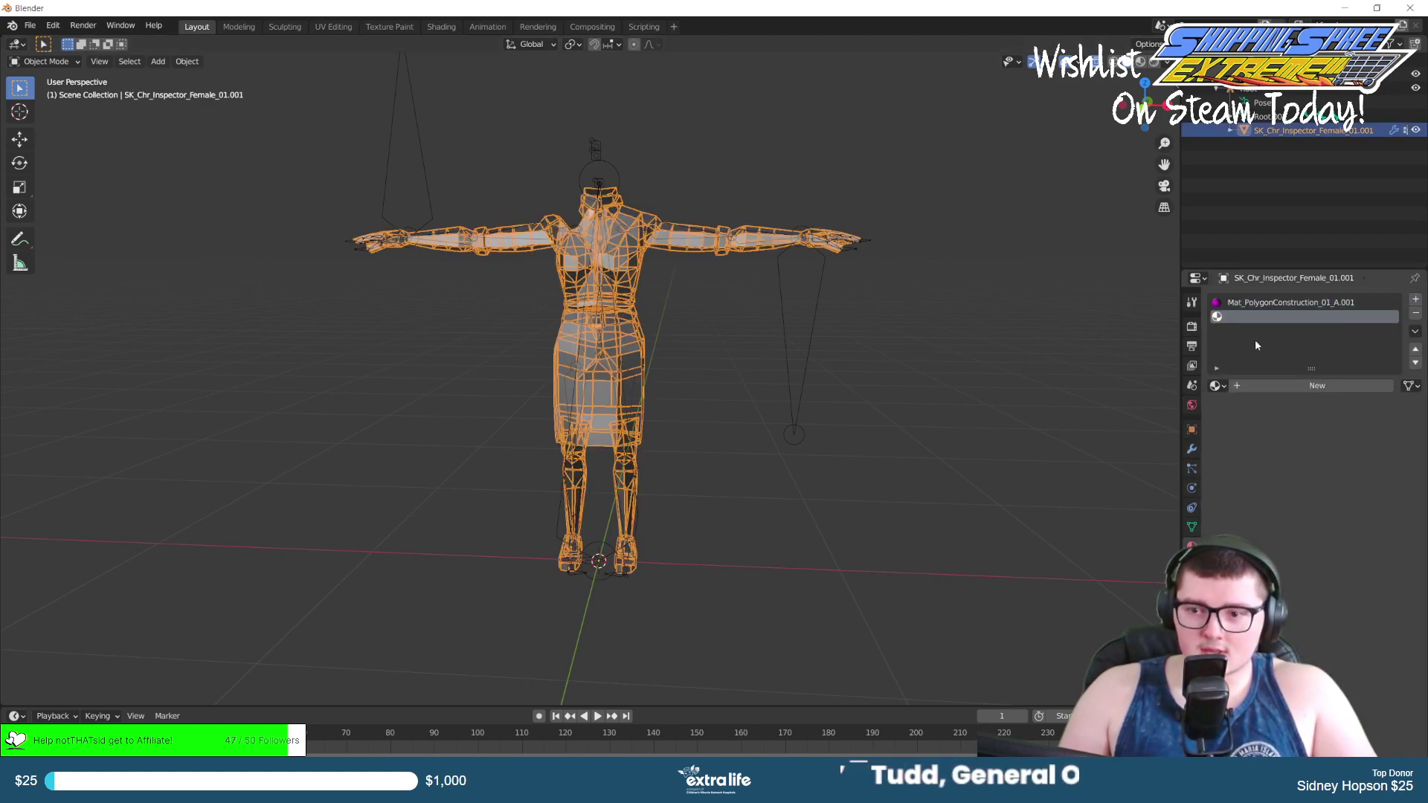
left_click(1237, 386)
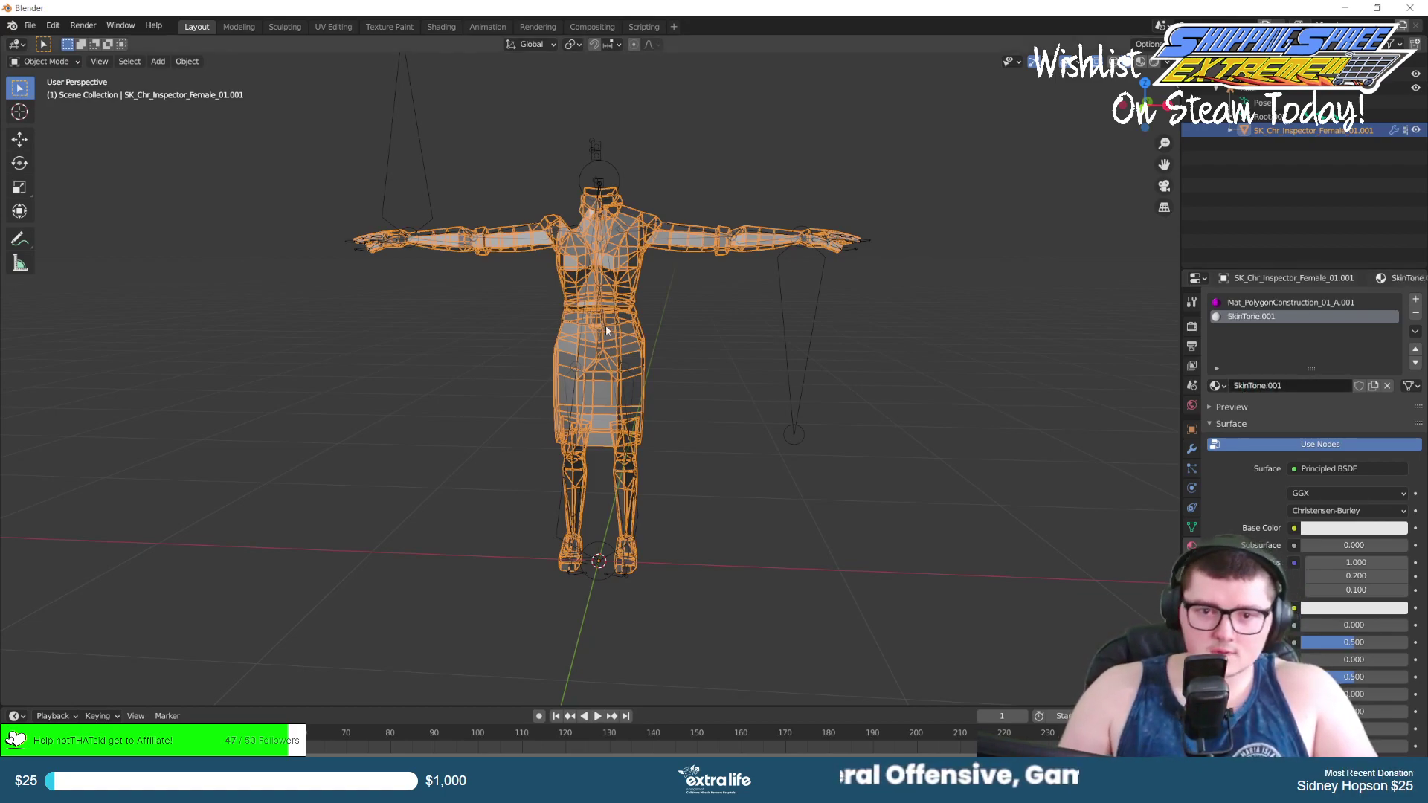
Select all faces of the inspector's right hand and forearm up to the sleeve cuff, working in front view.
scroll(557, 297, "up", 3)
middle_click_drag(427, 251, 551, 358)
left_click(421, 245)
scroll(551, 360, "up", 5)
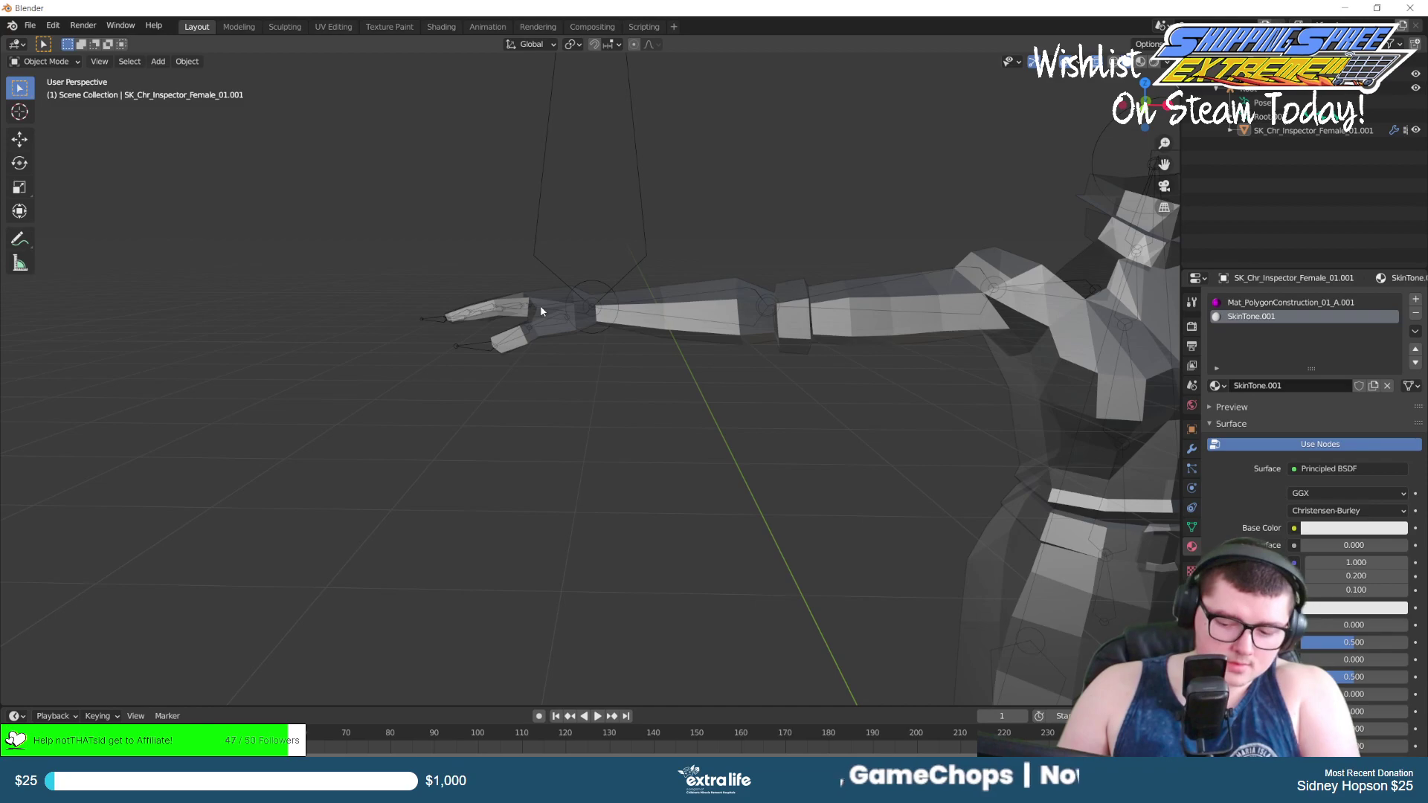
key("KP_1")
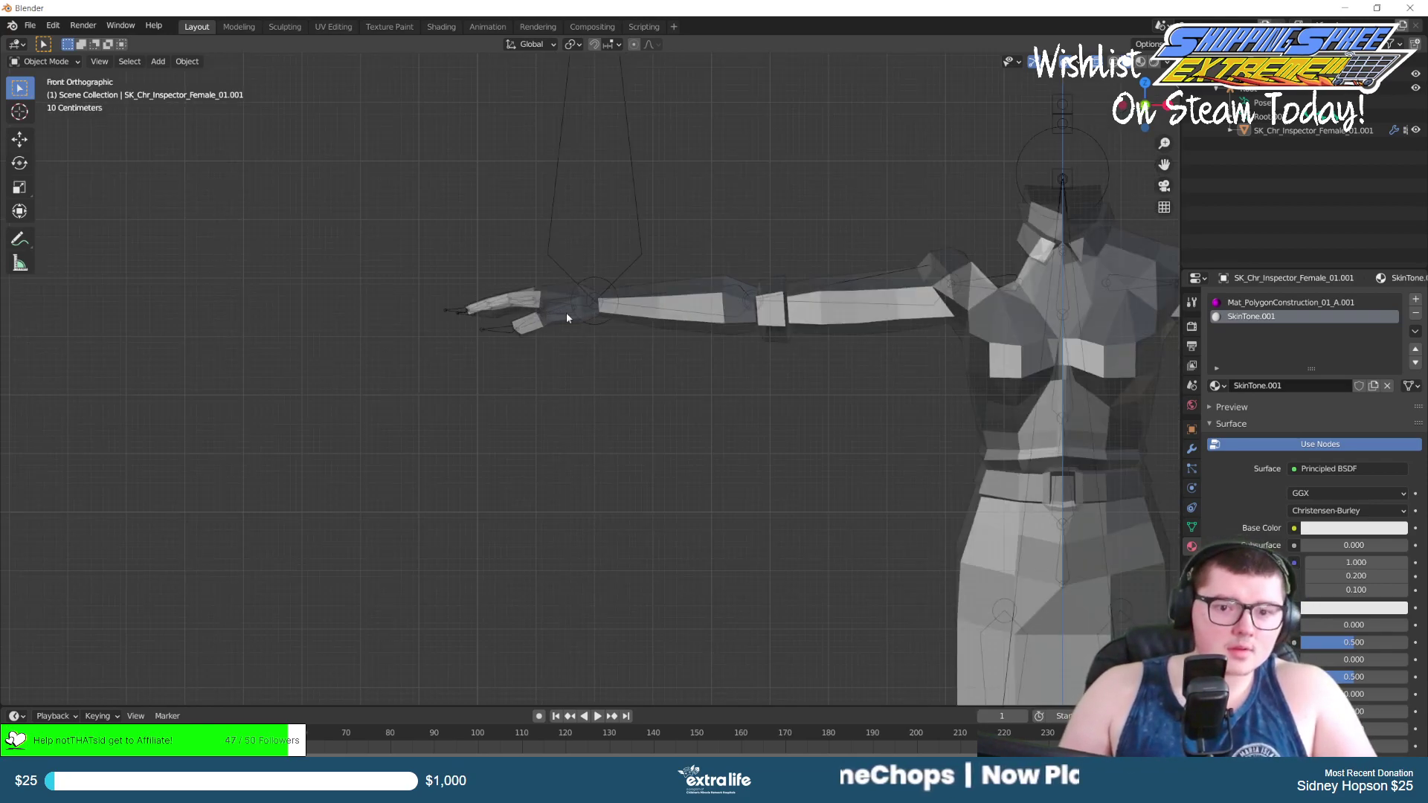
left_click(559, 316)
key("Tab")
left_click_drag(414, 192, 752, 423)
scroll(718, 367, "up", 2)
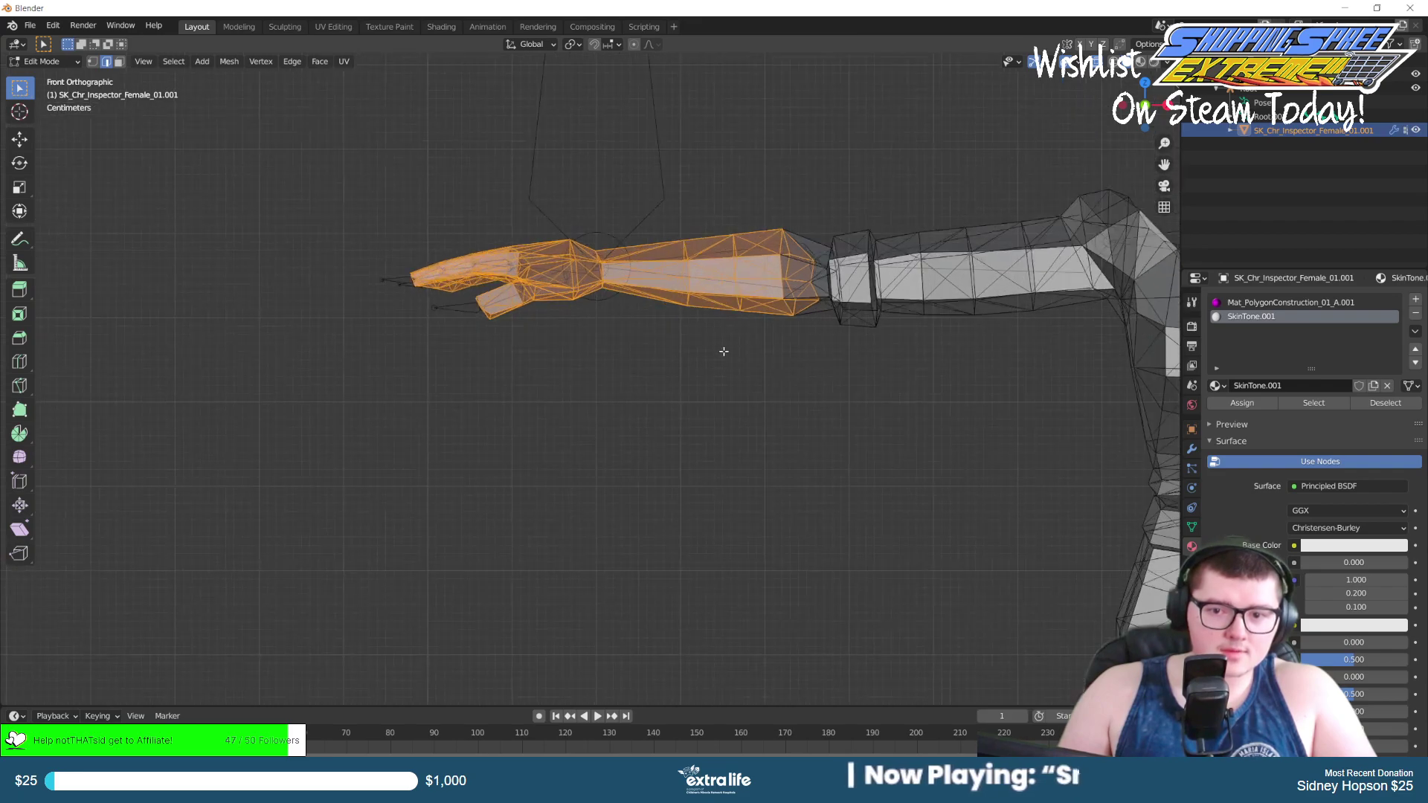
left_click_drag(821, 317, 827, 334)
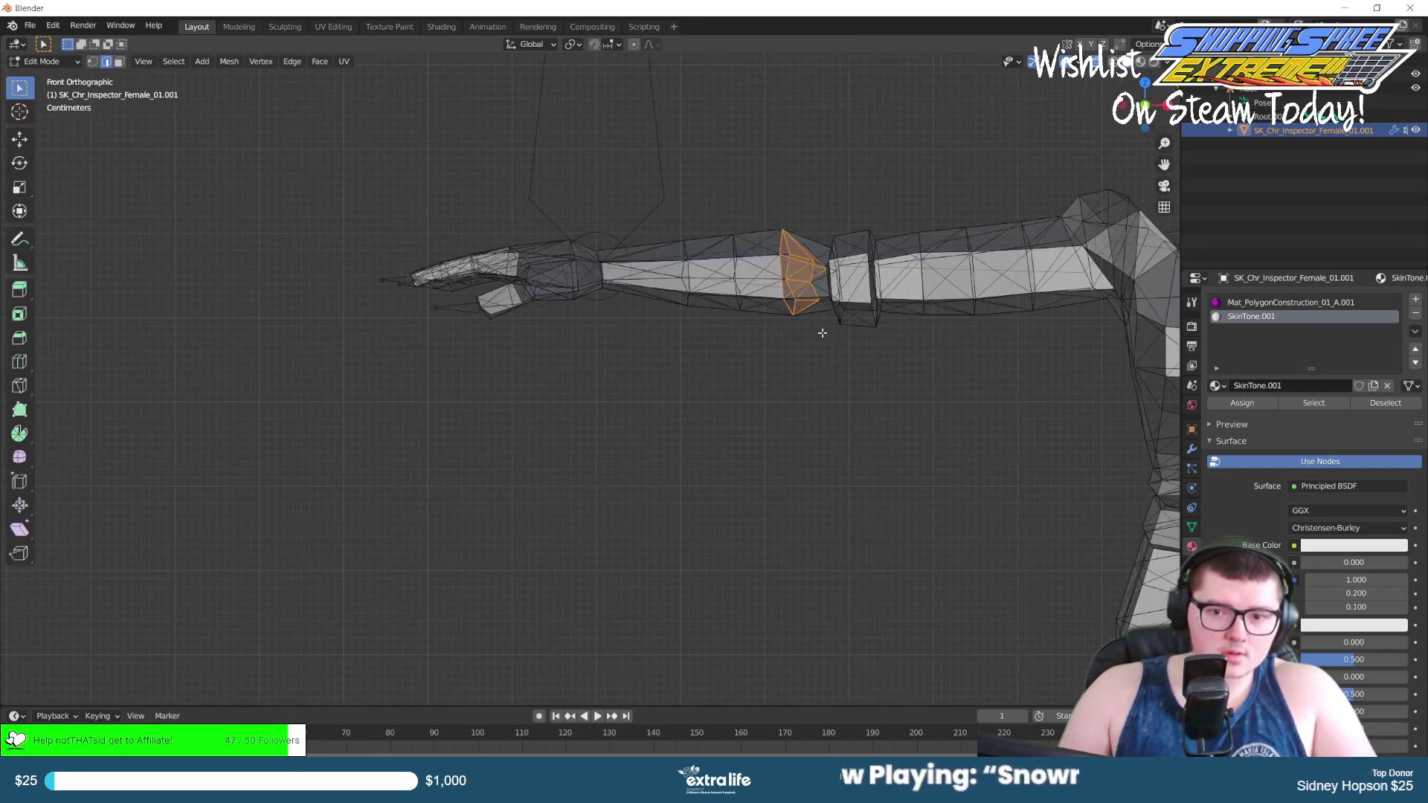
left_click_drag(328, 138, 826, 438)
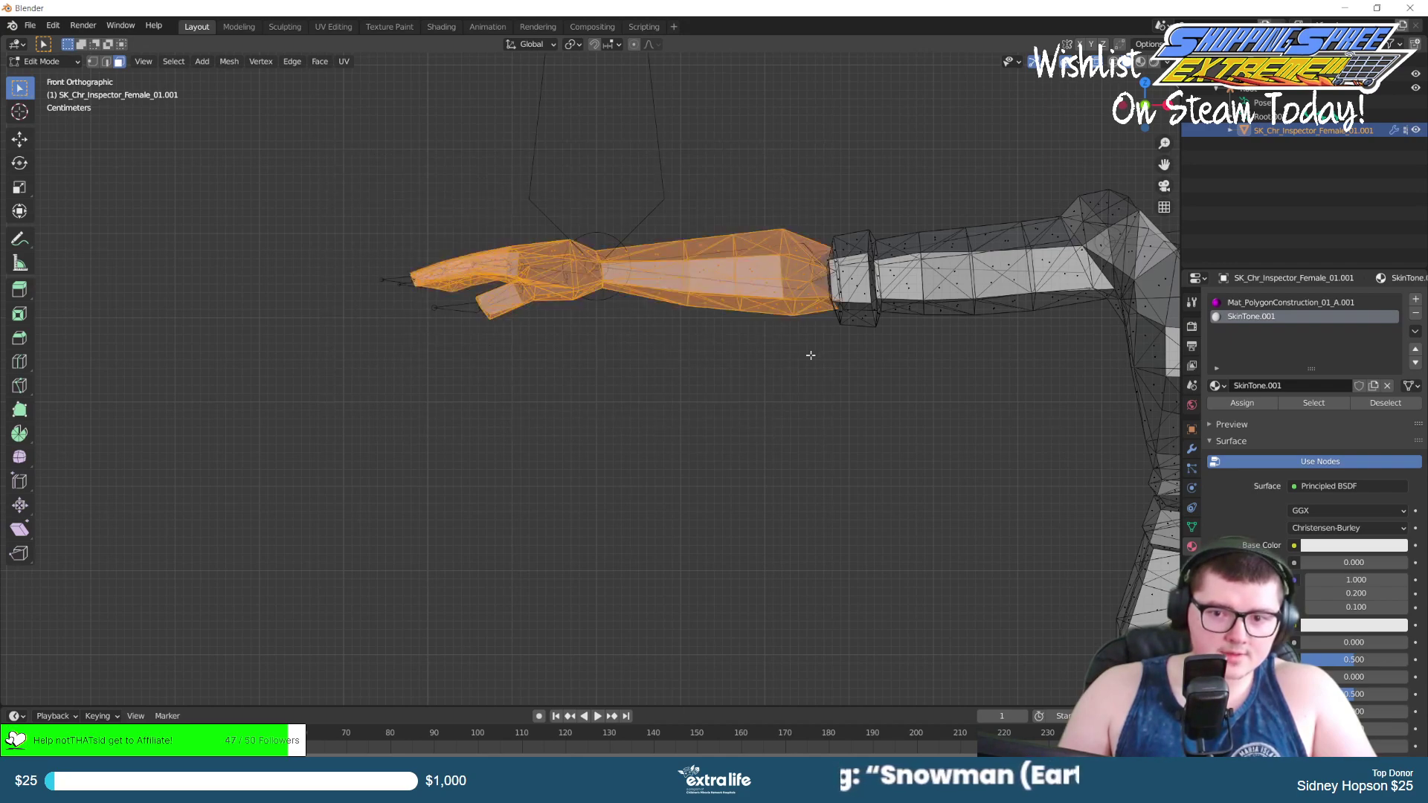
Add the missed face near the sleeve cuff to the selection and assign SkinTone.001 to the right forearm and hand.
scroll(790, 304, "up", 2)
middle_click_drag(846, 286, 642, 416, "shift")
middle_click_drag(643, 415, 500, 345)
key("shift+z")
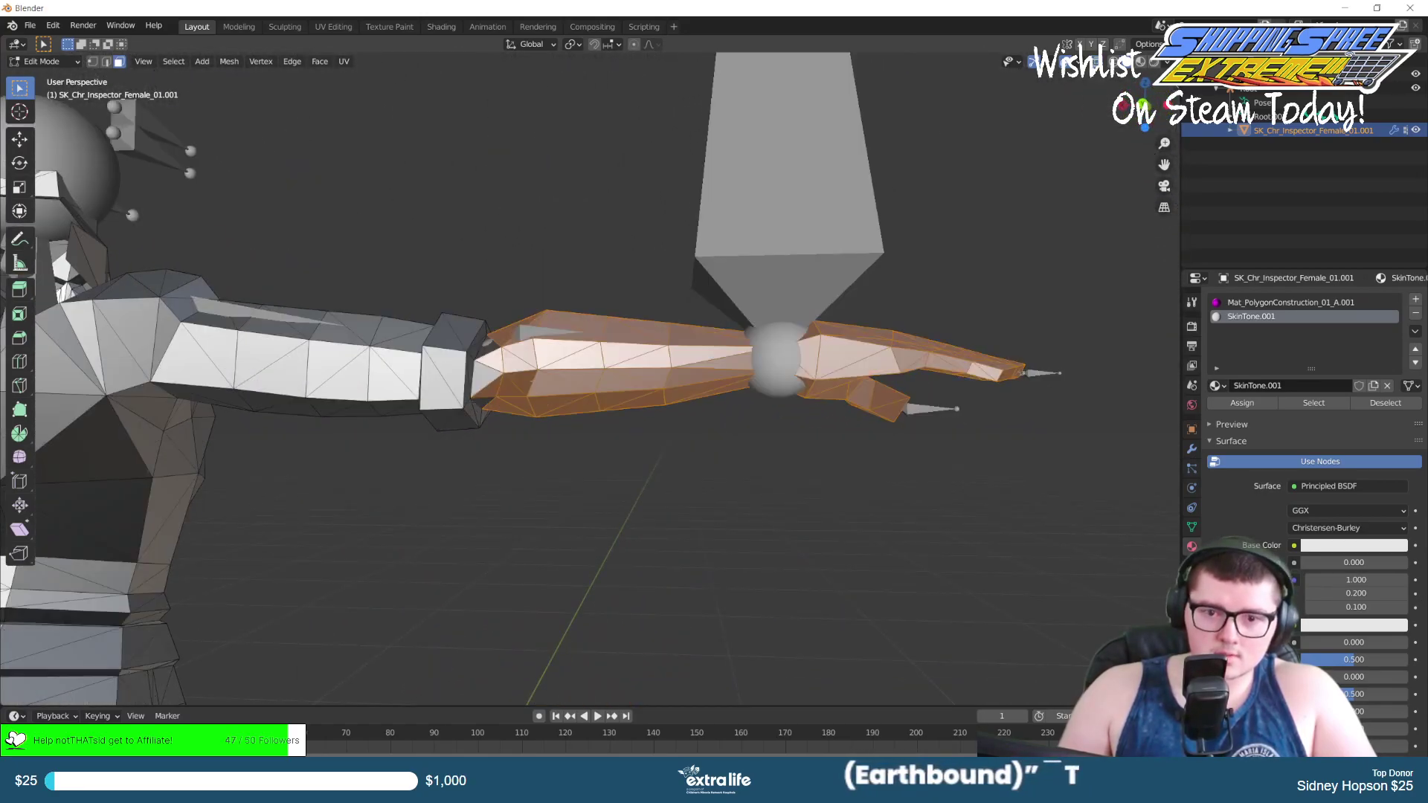
scroll(541, 372, "up", 3)
left_click(422, 378, "shift")
middle_click_drag(428, 349, 698, 286)
scroll(666, 282, "down", 5)
left_click(1242, 318)
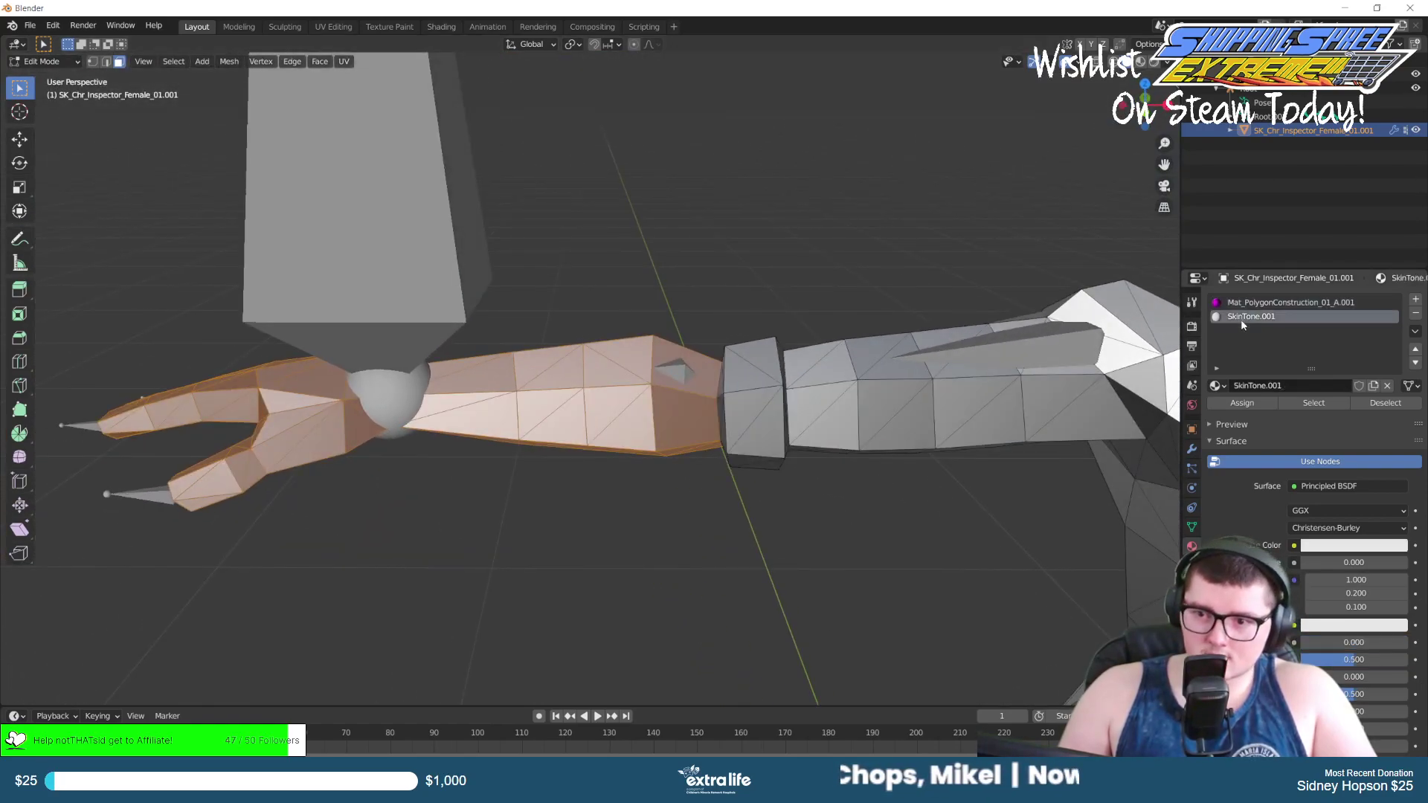
left_click(1242, 403)
middle_click_drag(744, 372, 681, 405)
scroll(334, 309, "up", 5)
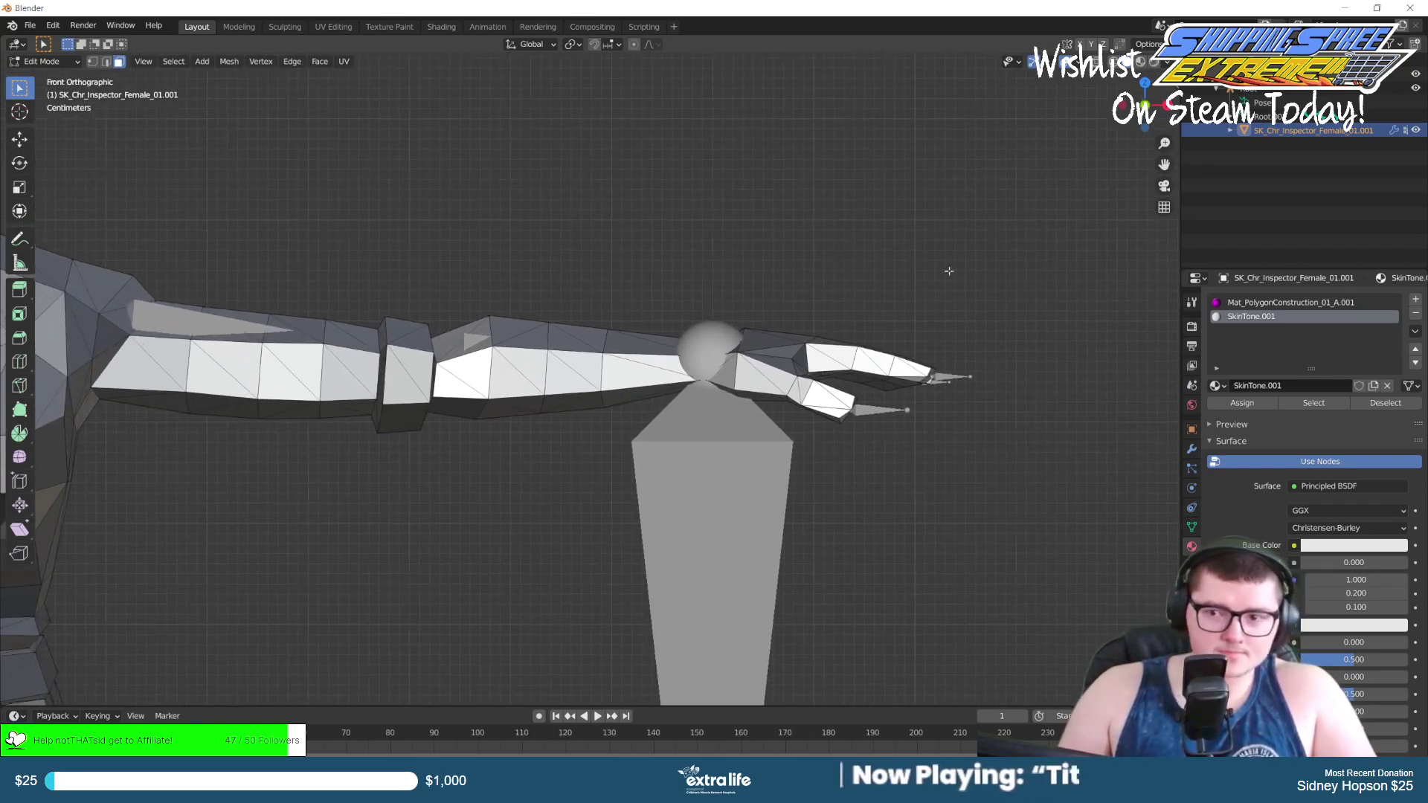
Select all faces of the inspector's left hand and forearm up to the sleeve cuff with X-ray on in front view.
left_click(1095, 64)
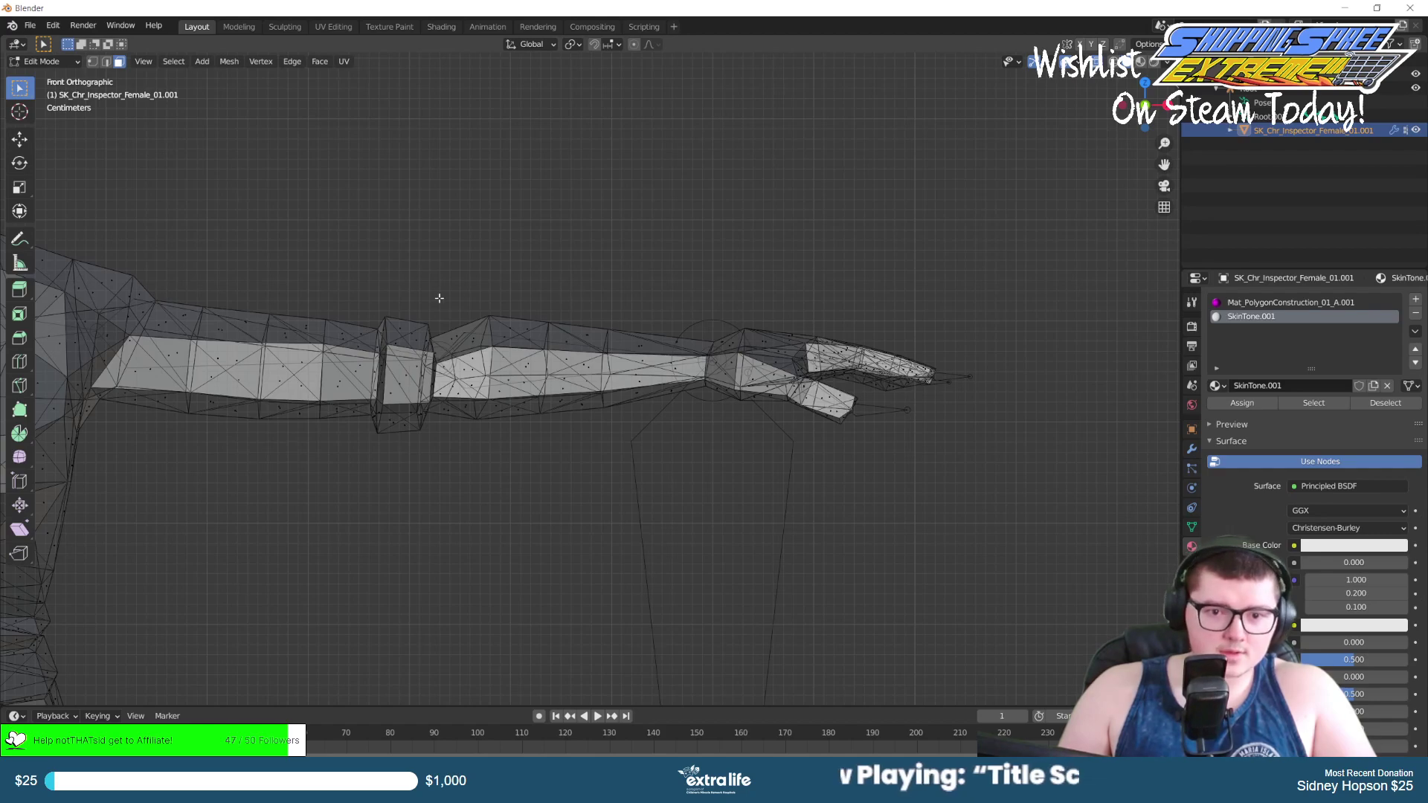
left_click_drag(482, 335, 958, 513)
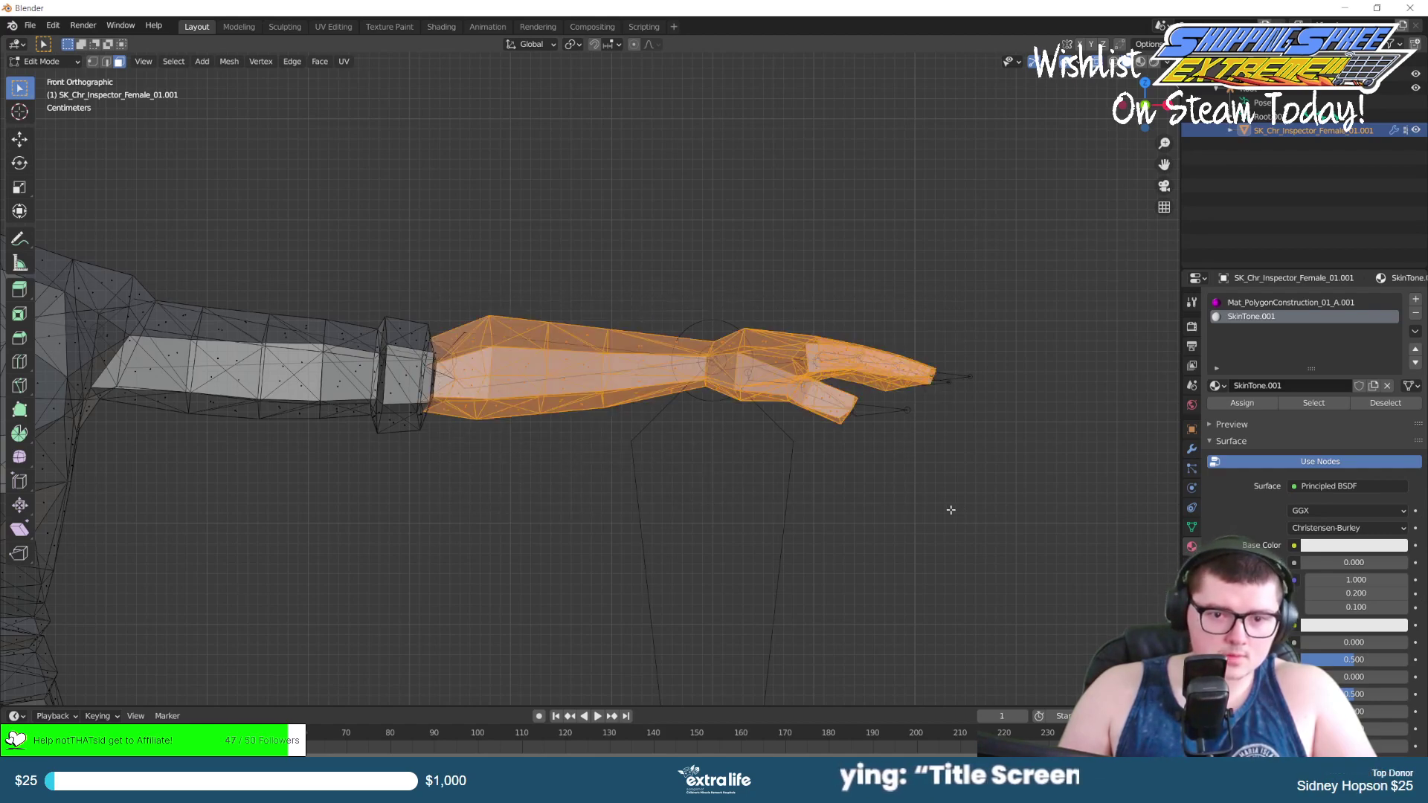
left_click(967, 103)
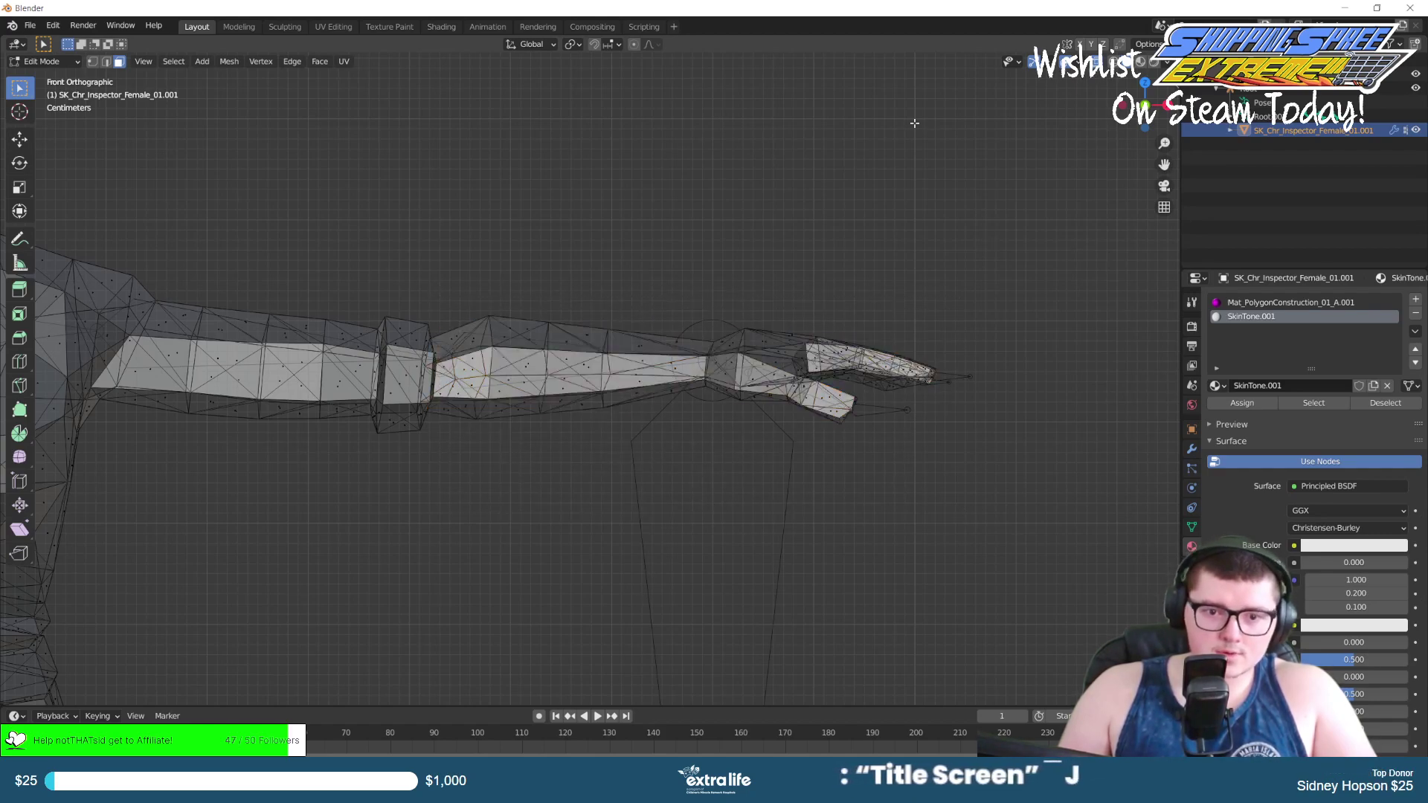
key("alt+z")
key("alt+z")
left_click_drag(429, 272, 1113, 559)
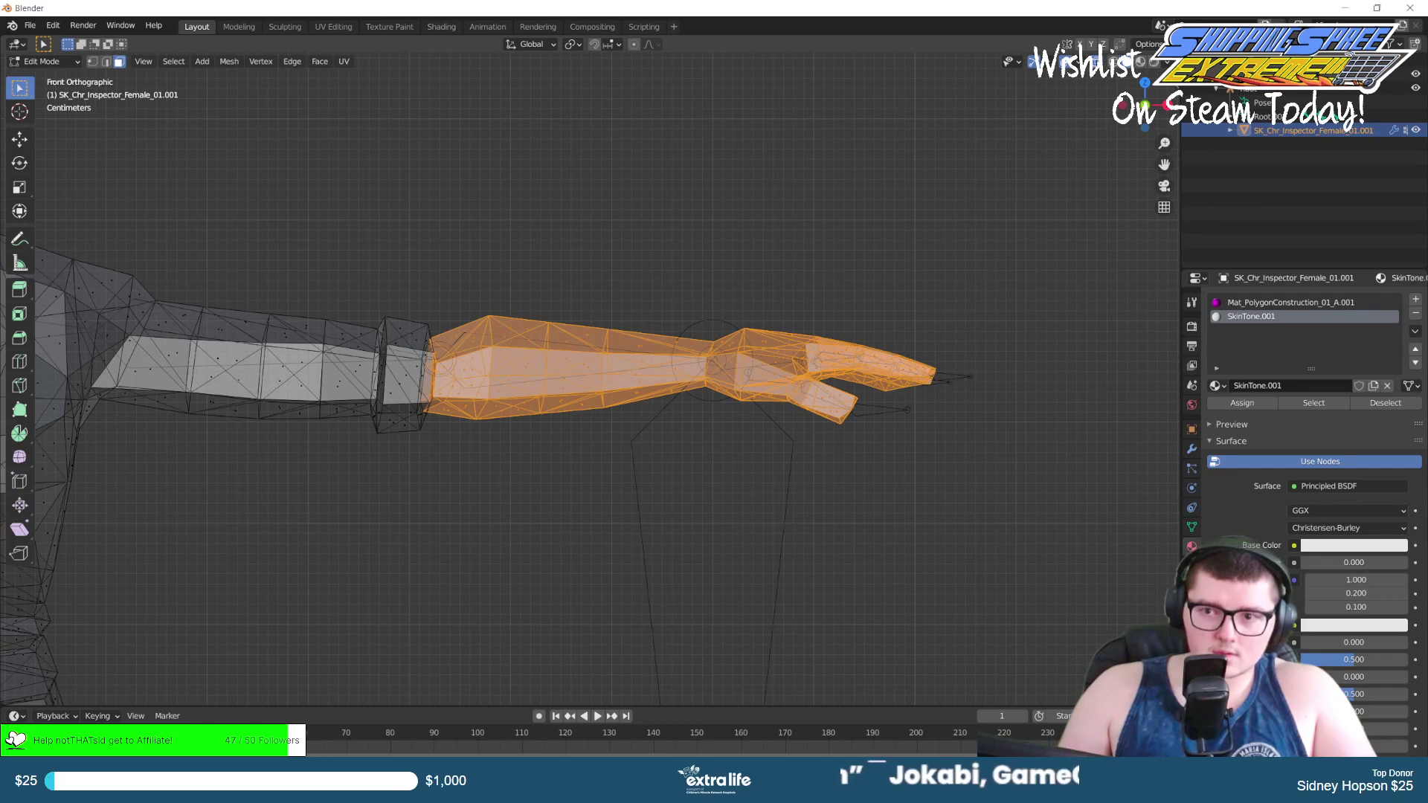
Add the missed faces beside the sleeve cuff to the selection and assign SkinTone.001 to the left forearm and hand.
key("alt+z")
scroll(761, 242, "up", 5)
middle_click_drag(762, 242, 346, 340)
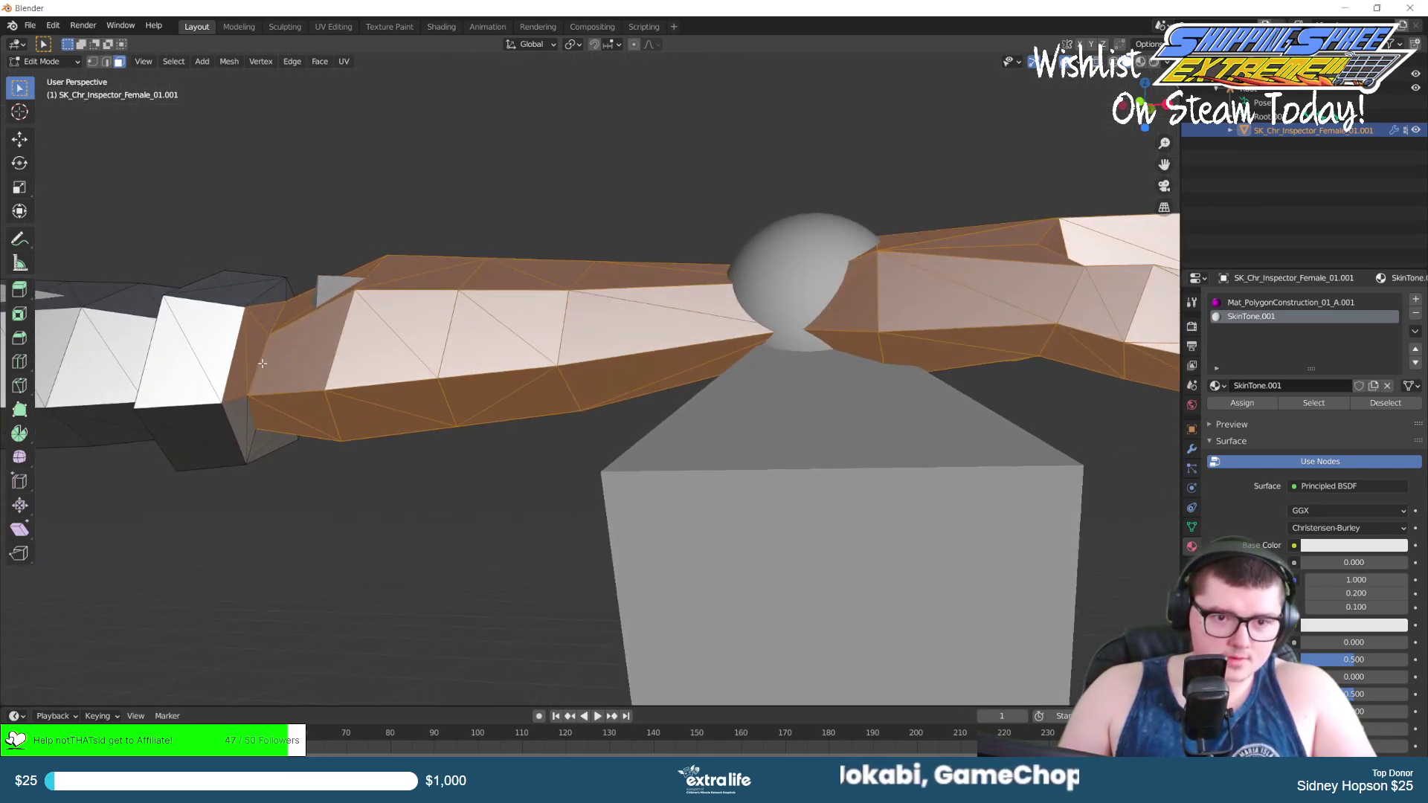
left_click(267, 324, "shift")
middle_click_drag(243, 357, 996, 386)
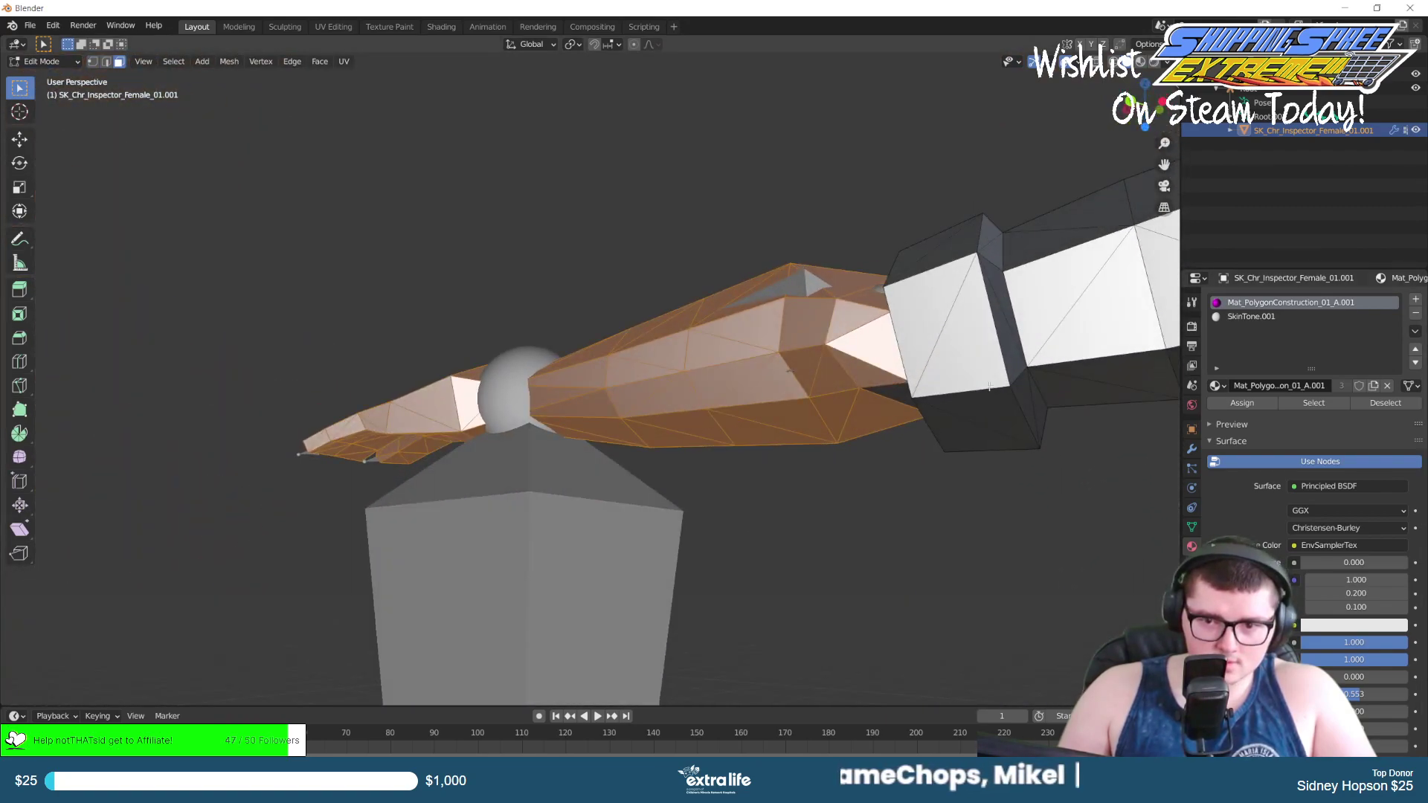
middle_click_drag(917, 348, 1348, 421)
left_click(1253, 317)
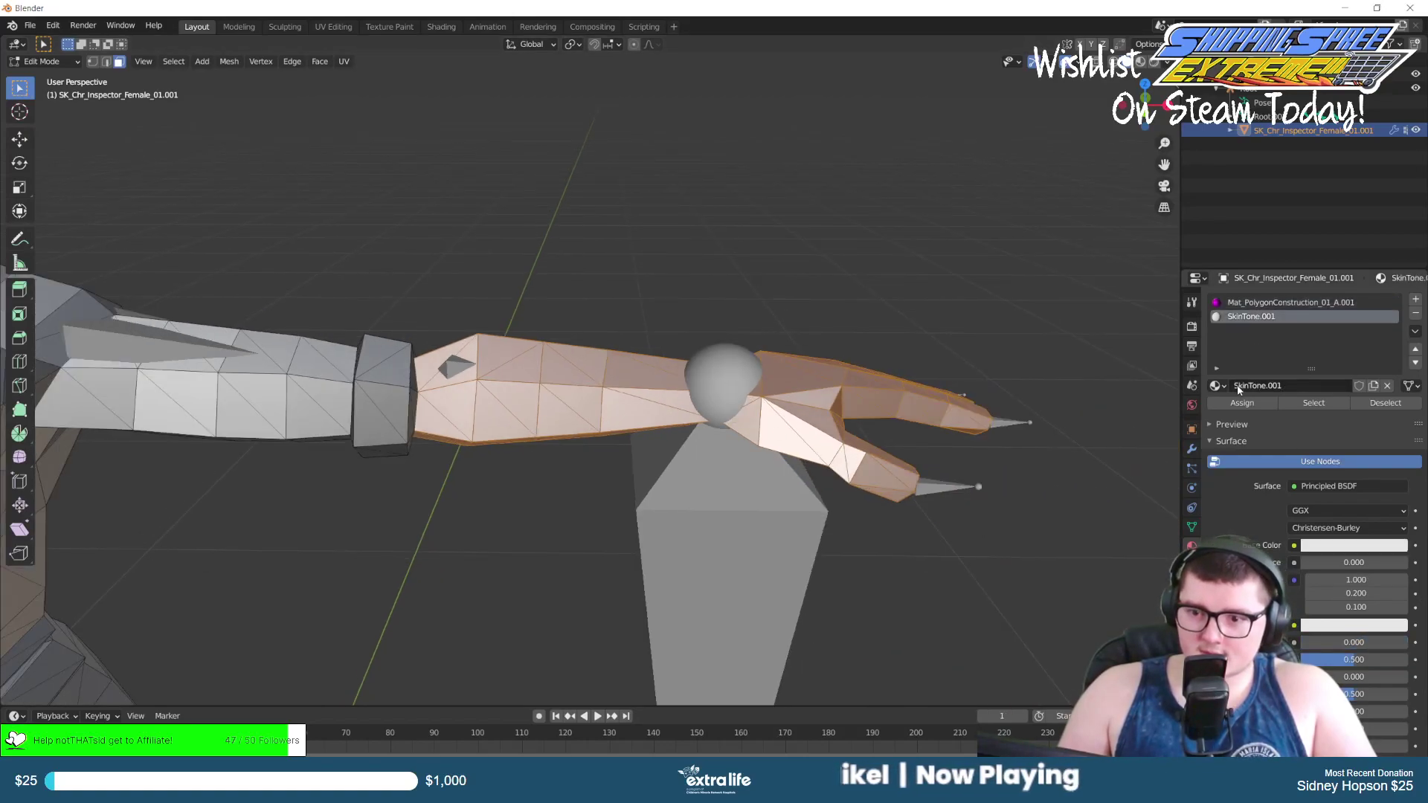
left_click(1236, 404)
Hide the inspector's armature so that no bones cover the neck and collar of the body mesh.
scroll(1228, 404, "down", 1)
key("ctrl+z")
middle_click_drag(743, 357, 724, 397)
scroll(724, 398, "up", 10)
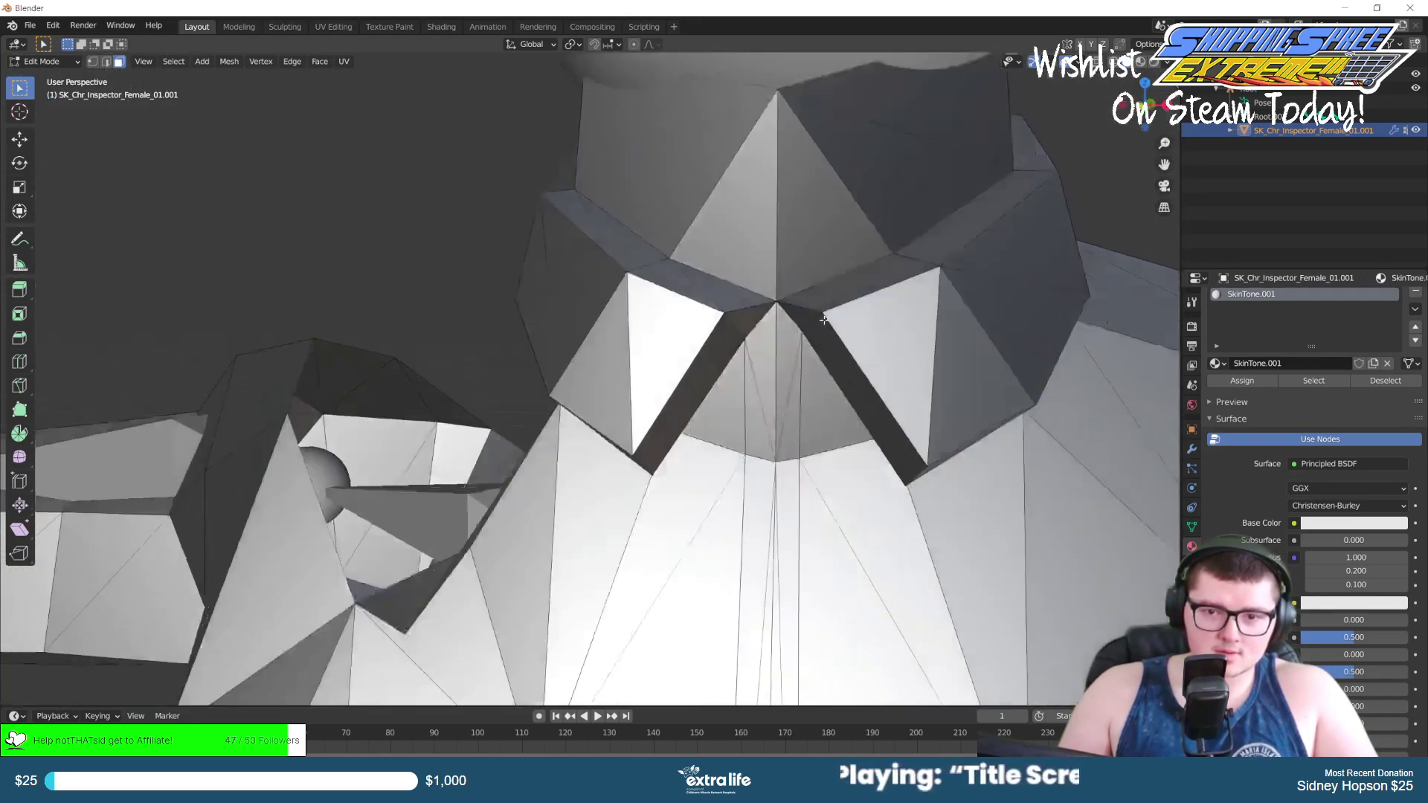
scroll(823, 320, "down", 8)
middle_click_drag(810, 316, 736, 328)
left_click(1415, 88)
middle_click_drag(855, 119, 691, 169)
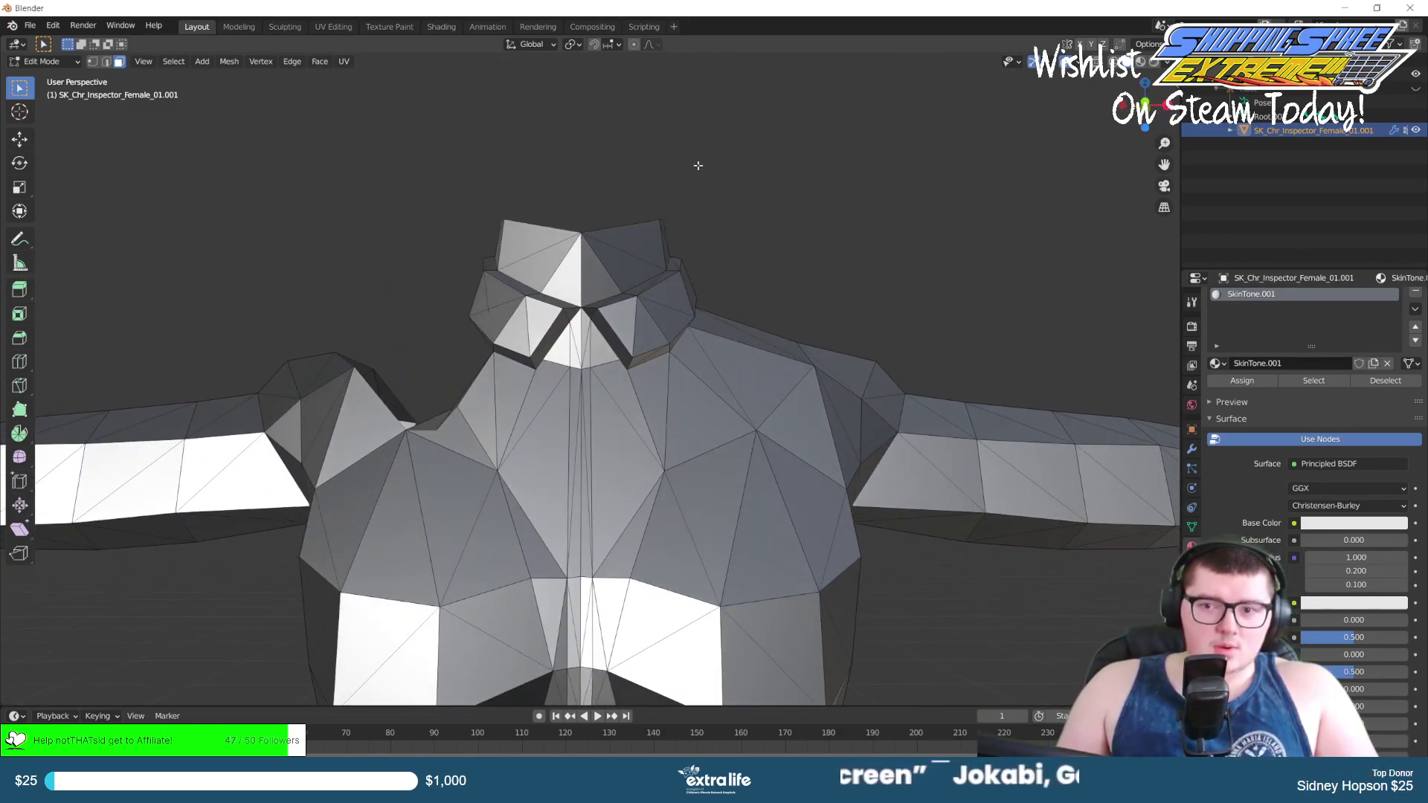
Select all the neck faces above the collar, including the lower front ones, and assign SkinTone.001 to them.
key("alt+z")
left_click_drag(503, 189, 688, 250)
middle_click_drag(704, 243, 718, 247)
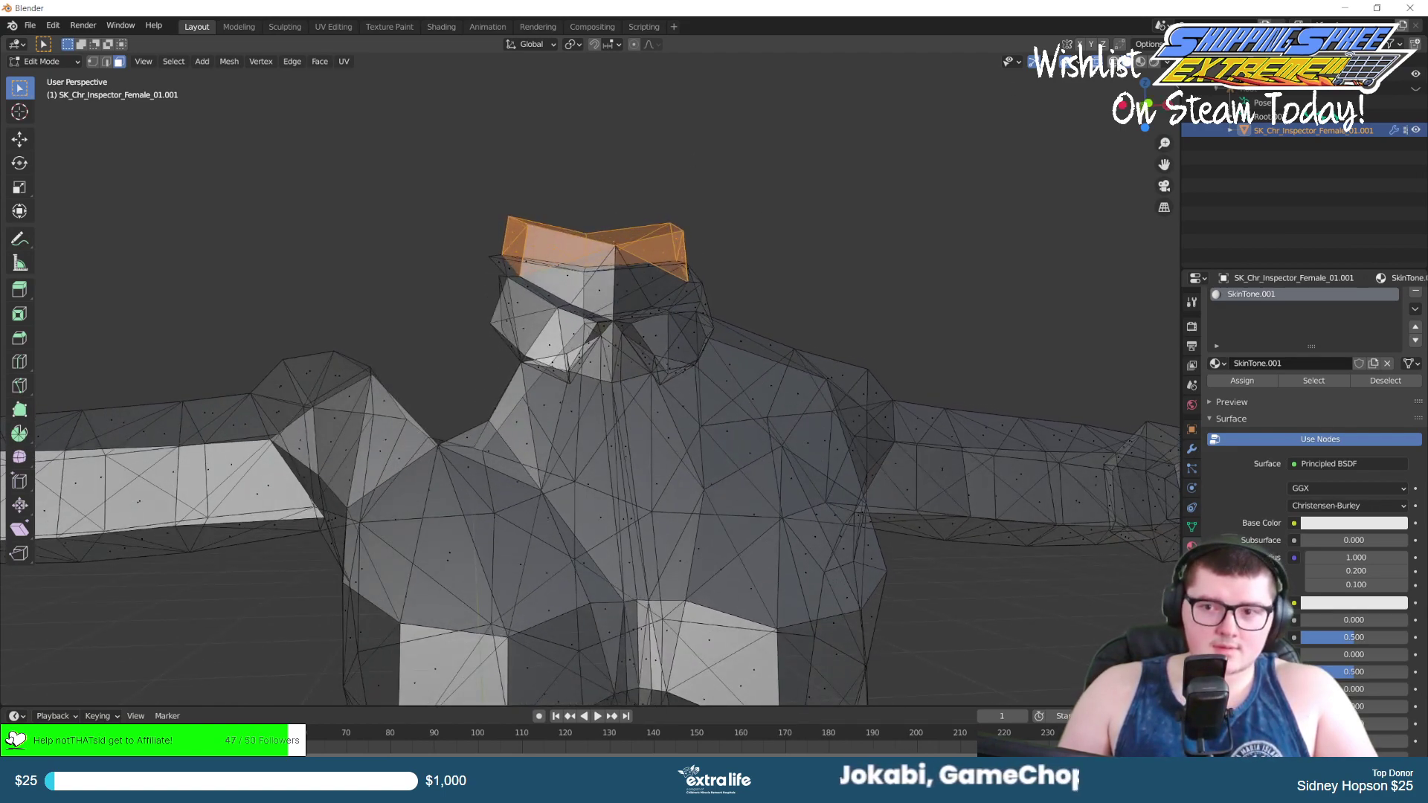
key("alt+z")
left_click(628, 287, "shift")
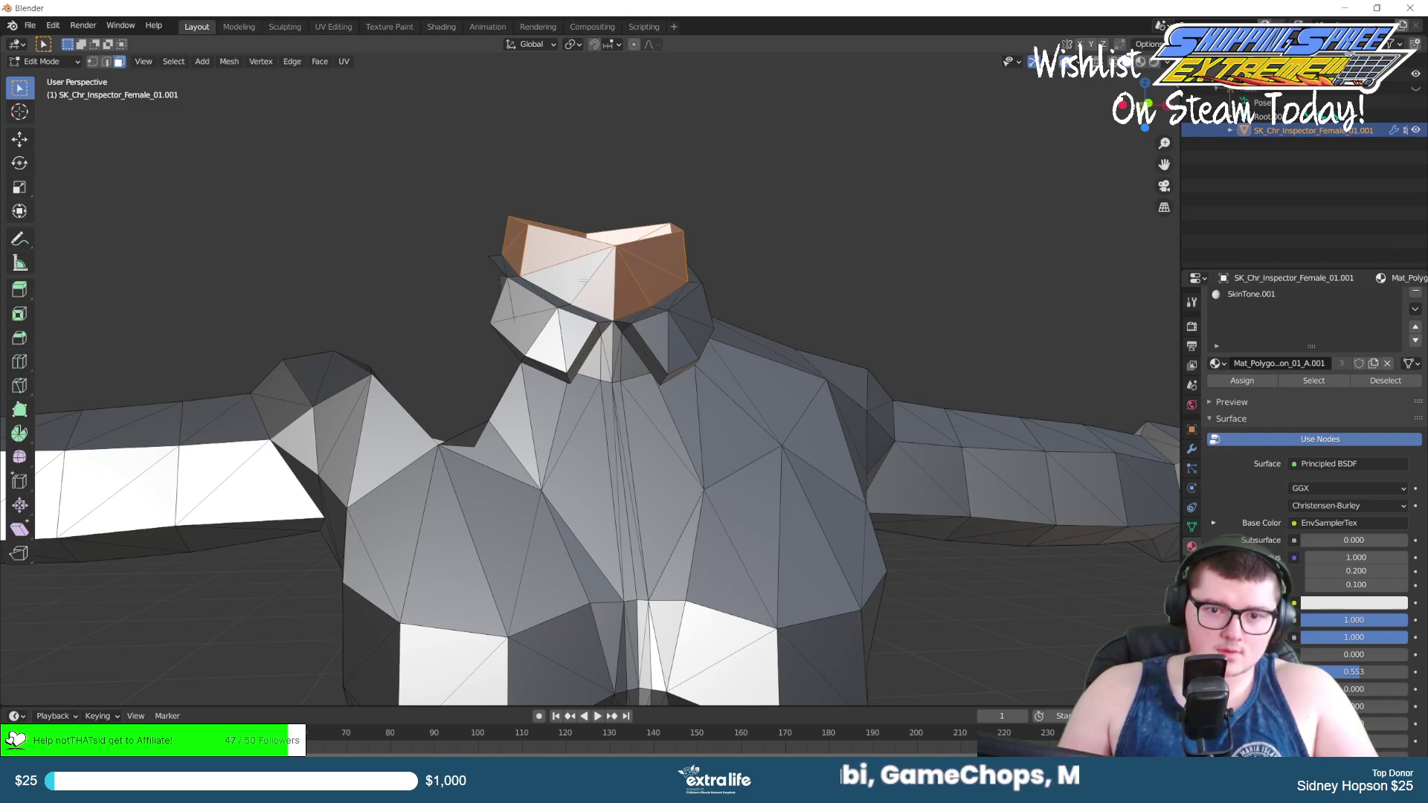
middle_click_drag(663, 172, 692, 192)
left_click(1248, 296)
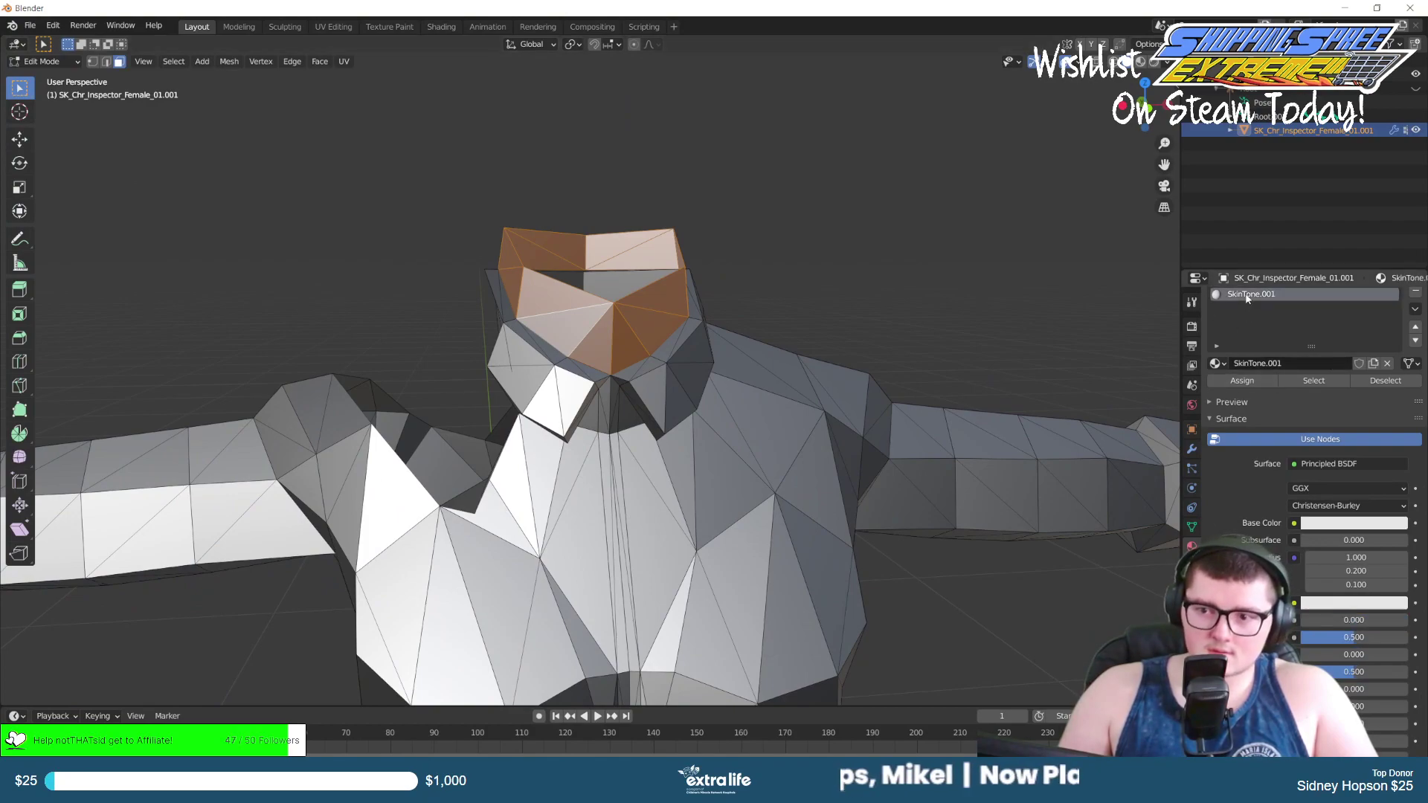
left_click(1242, 381)
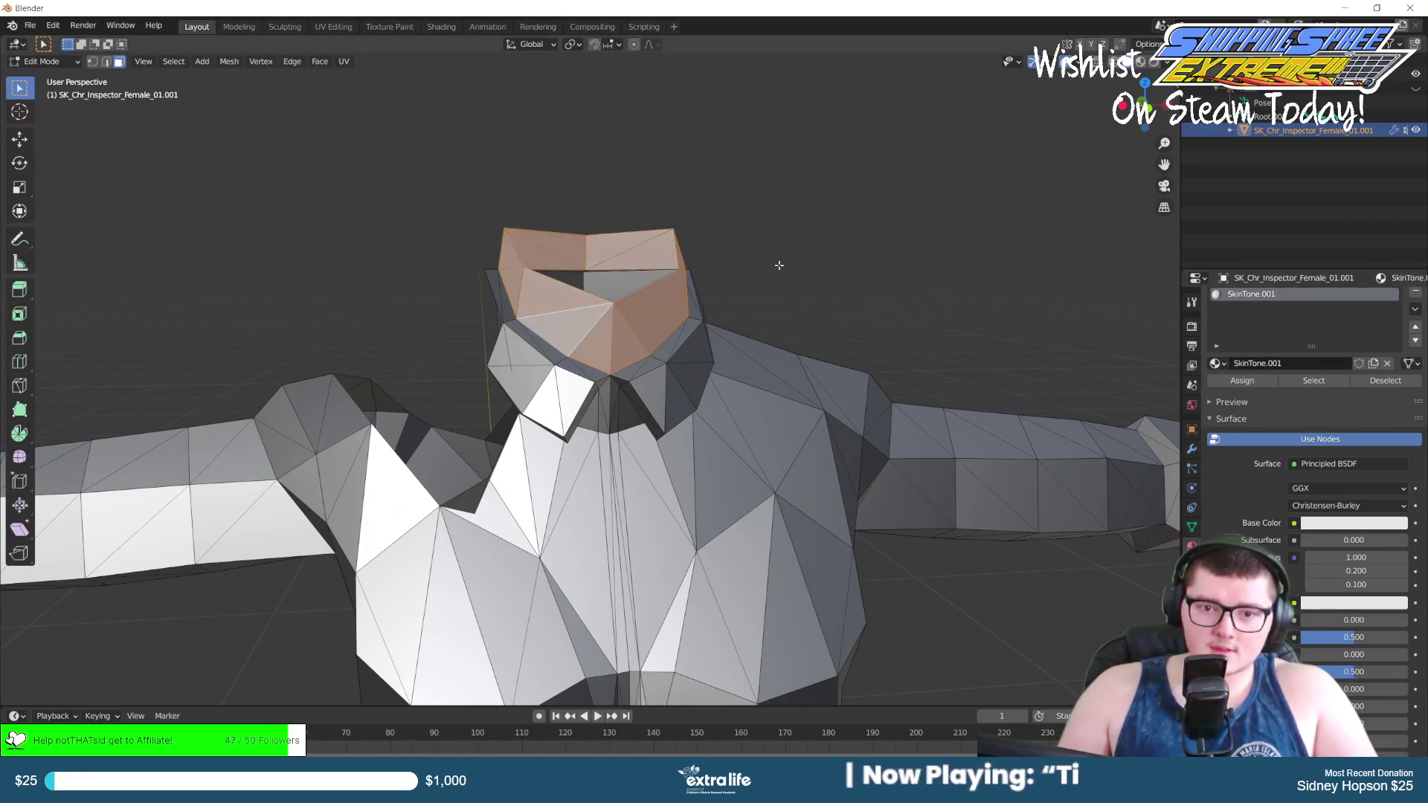
Select the faces of both knees and lower legs down to the shoes with X-ray on in front view.
middle_click_drag(924, 248, 717, 344)
scroll(717, 344, "down", 3)
scroll(717, 345, "up", 1)
middle_click_drag(610, 639, 735, 136, "shift")
middle_click_drag(668, 511, 571, 241, "shift")
key("KP_1")
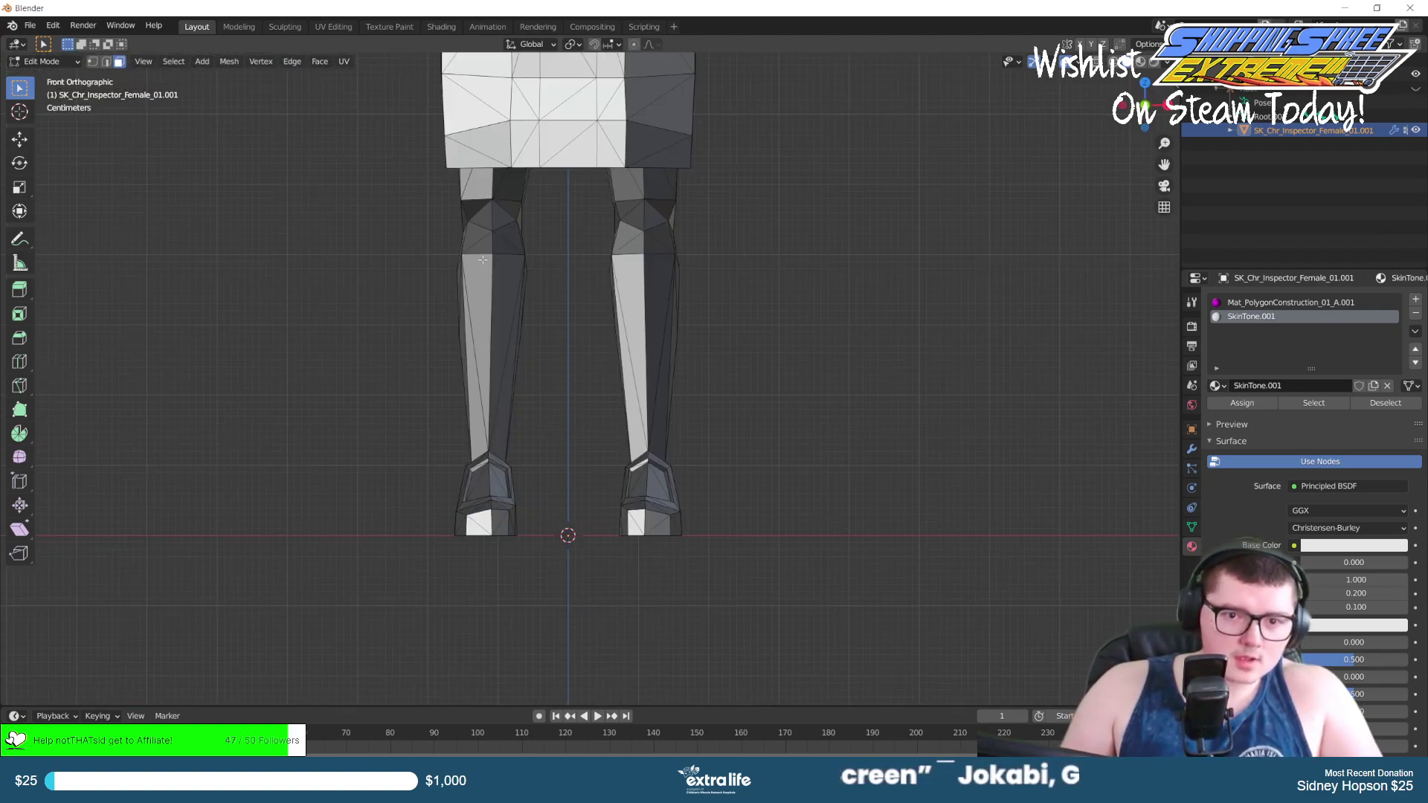
key("alt+z")
left_click_drag(440, 180, 813, 438)
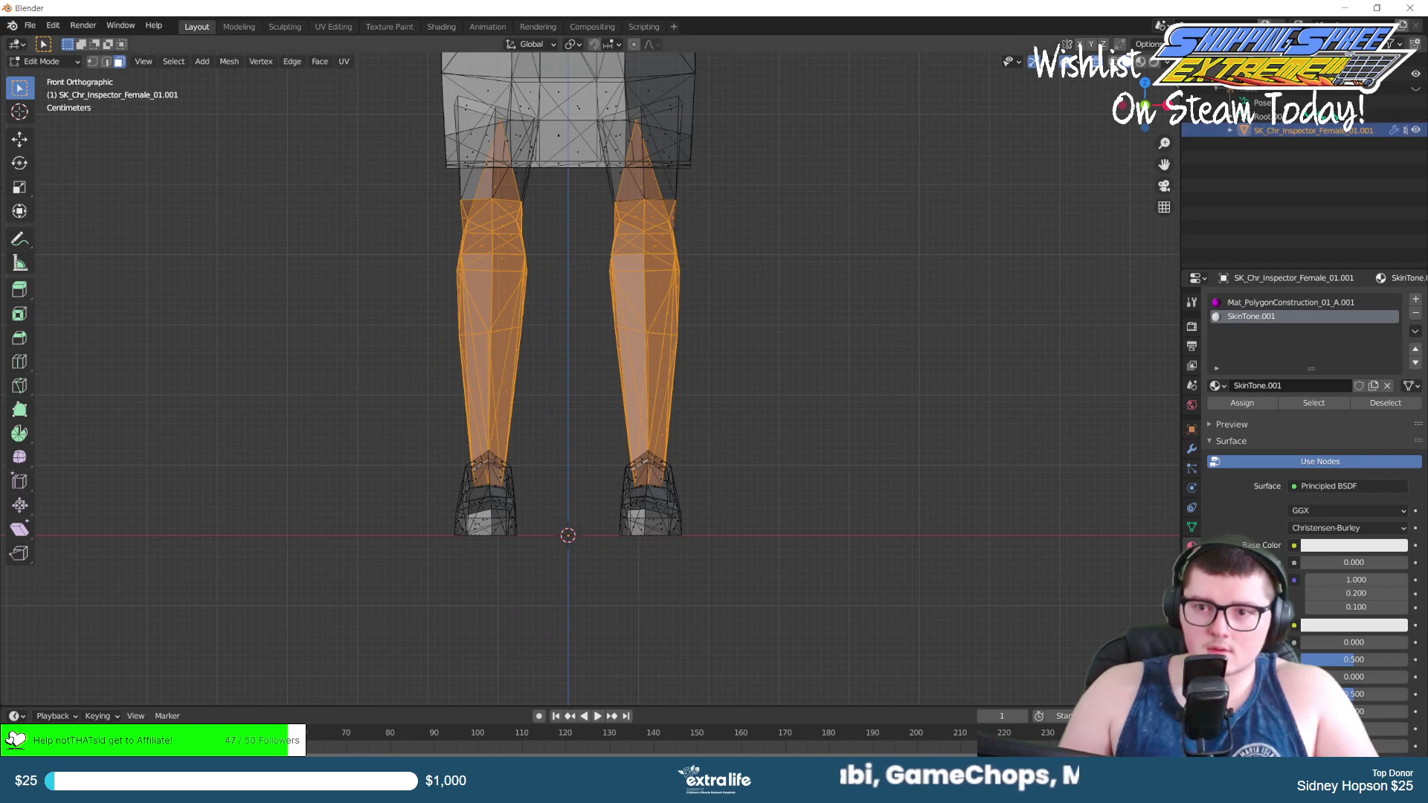
key("alt+z")
Add the remaining faces around both legs between the knees and the skirt hem to the selection.
scroll(575, 228, "up", 3)
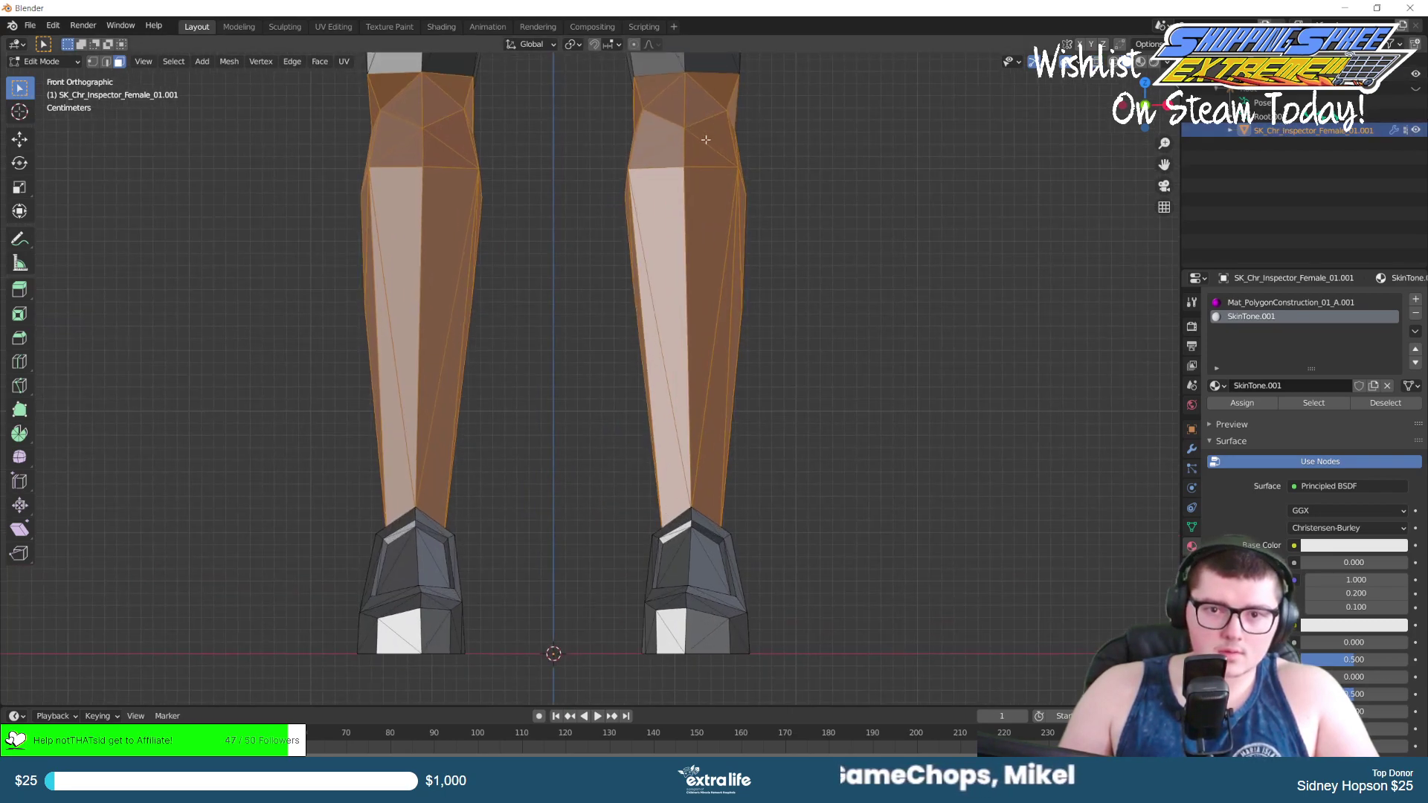
middle_click_drag(689, 106, 637, 282, "shift")
left_click(623, 216, "shift")
left_click(657, 235, "shift")
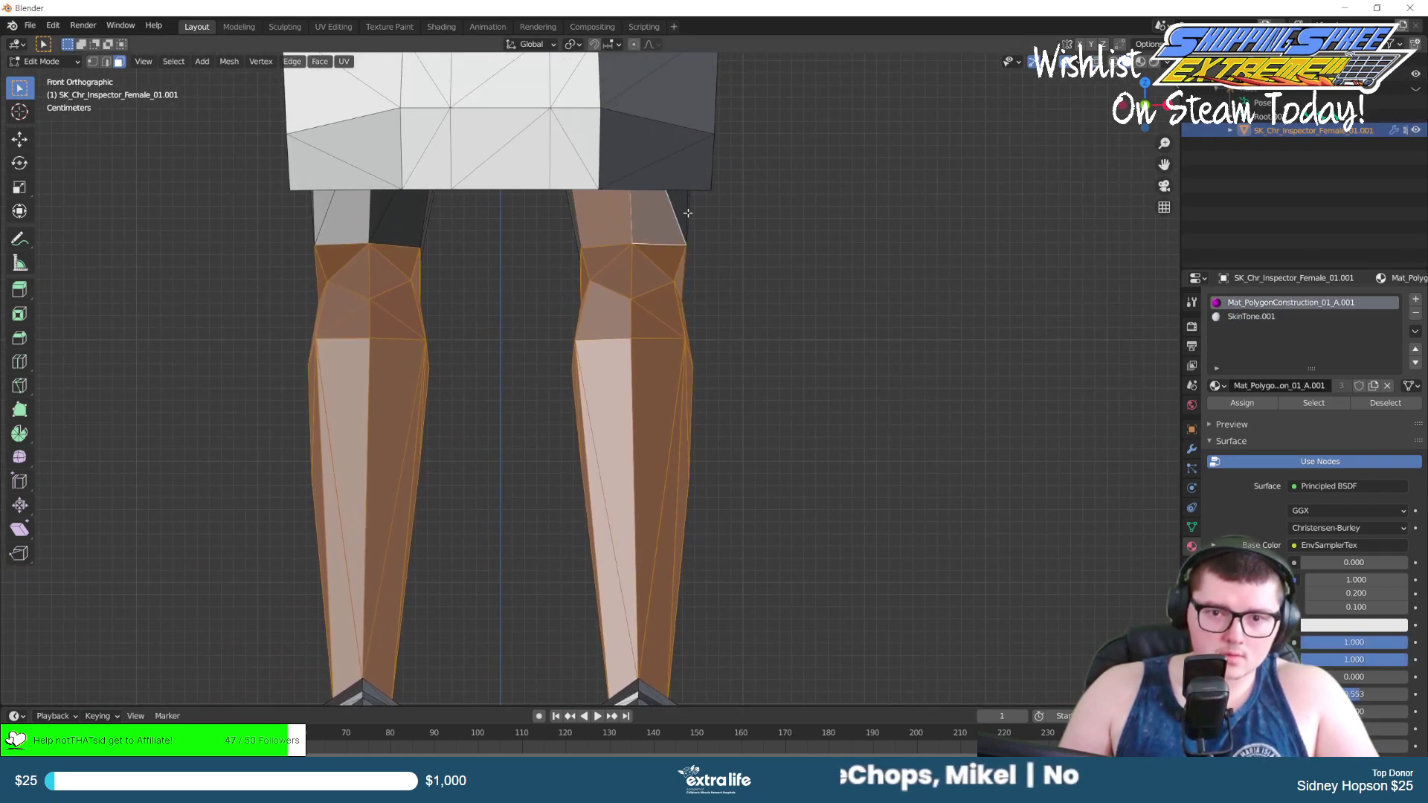
middle_click_drag(680, 203, 486, 221)
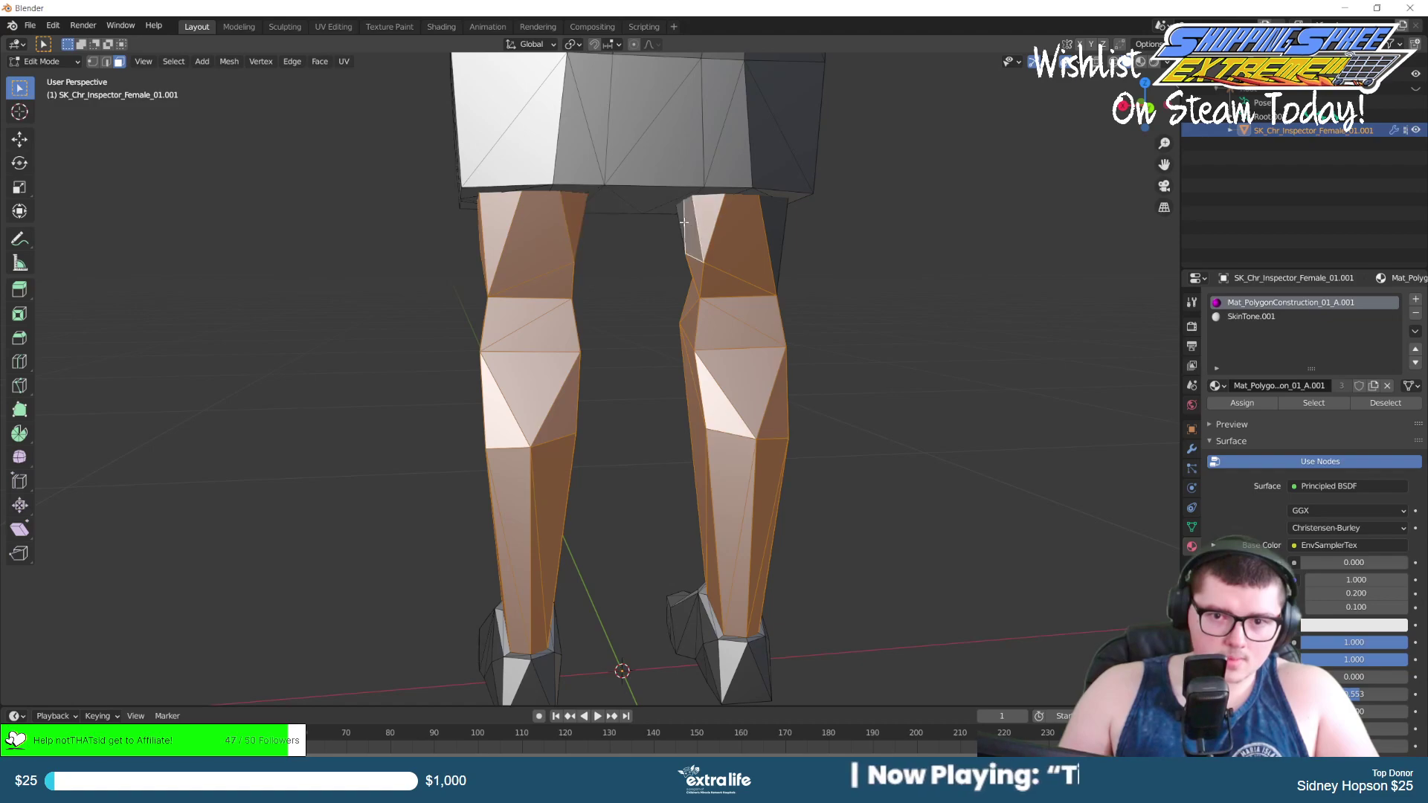
left_click(775, 224, "shift")
middle_click_drag(884, 220, 744, 164)
left_click(912, 101, "shift")
middle_click_drag(1019, 112, 884, 142)
left_click(390, 186, "shift")
left_click(616, 210, "shift")
Add the exposed skin faces on top of both feet, inside the shoe openings, to the leg selection.
middle_click_drag(600, 211, 471, 556)
left_click(511, 584, "shift")
left_click(523, 554, "shift")
left_click(159, 588, "shift")
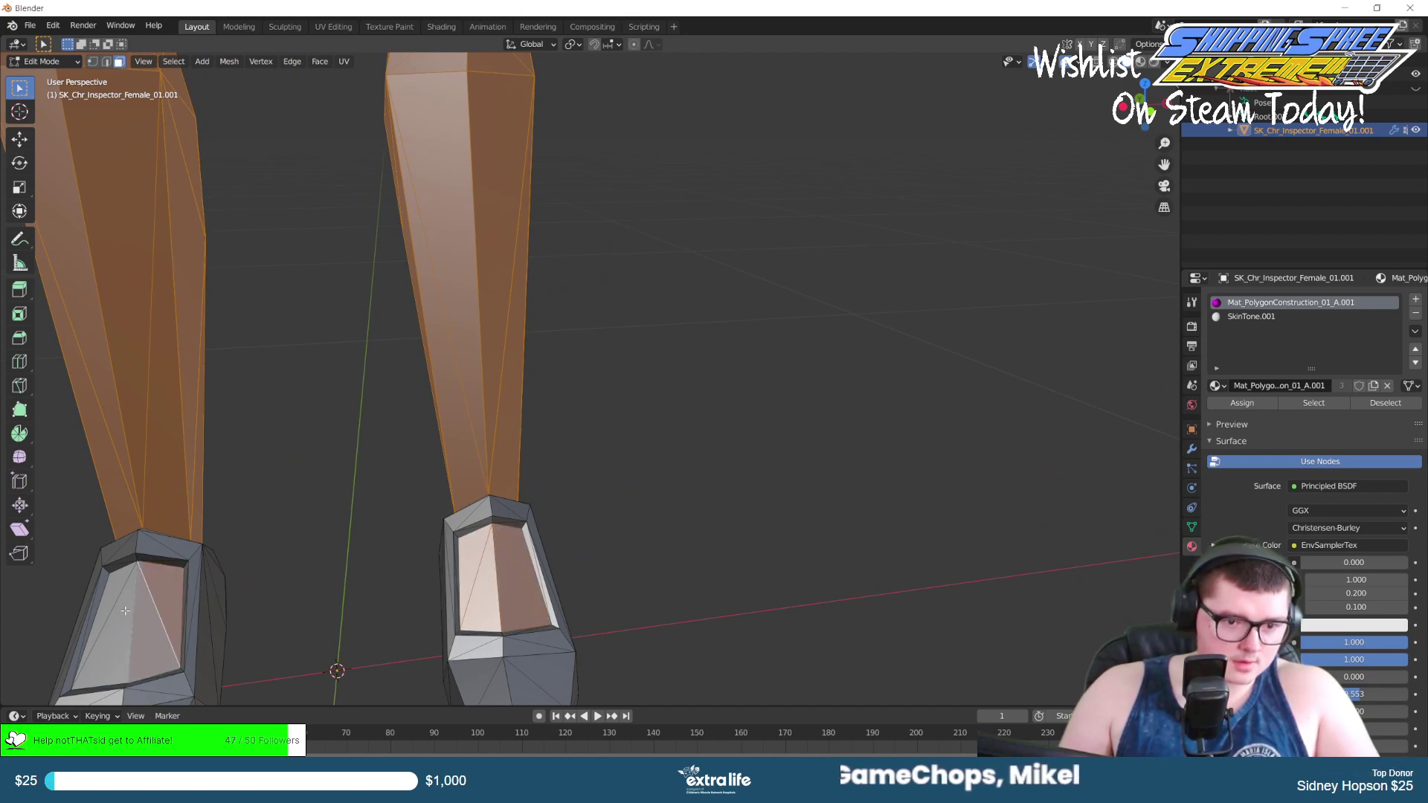
left_click(119, 639, "shift")
left_click(112, 587, "shift")
middle_click_drag(136, 550, 309, 469)
Assign SkinTone.001 to the selected leg and foot faces and clear the selection.
scroll(310, 468, "down", 6)
middle_click_drag(572, 368, 500, 368)
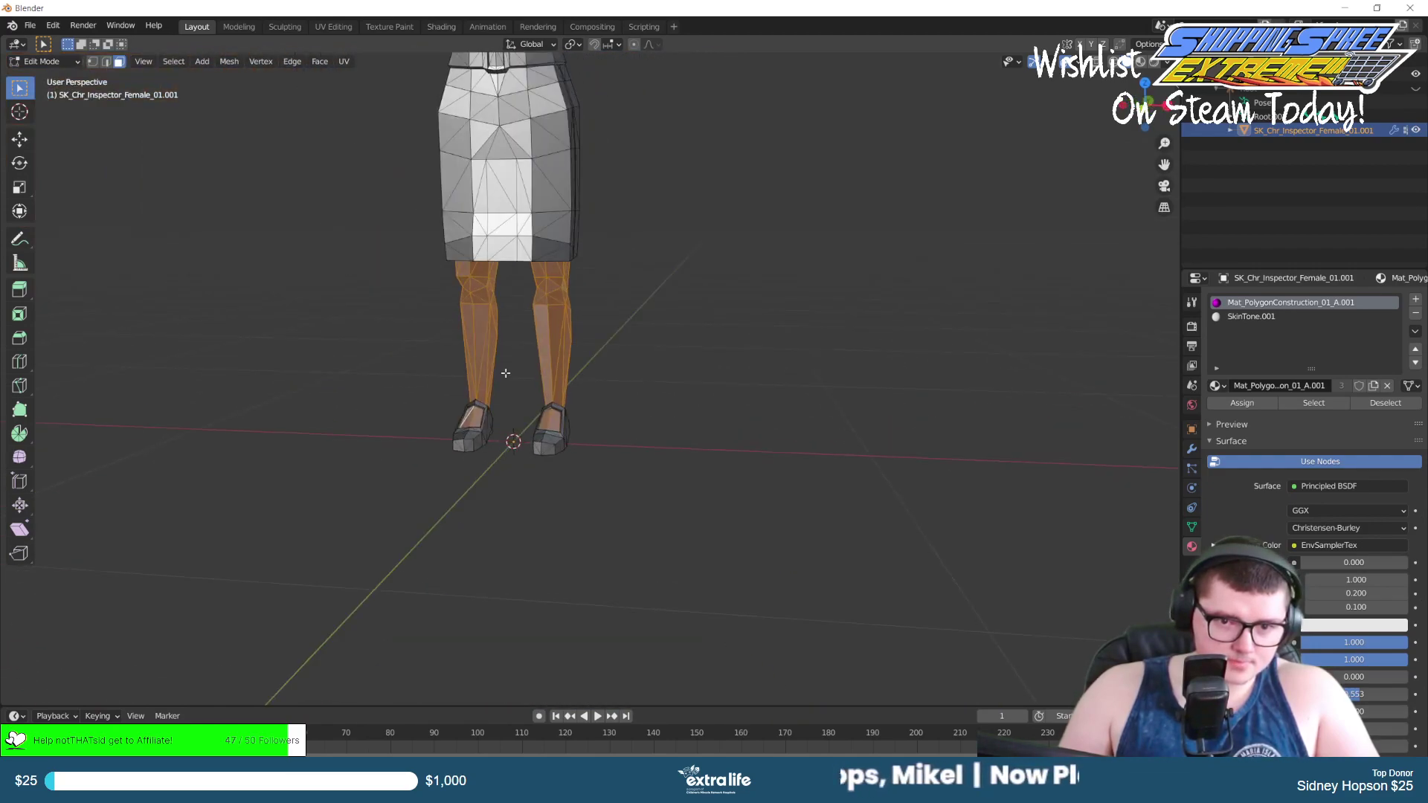
left_click(1279, 318)
left_click(1268, 402)
key("alt+a")
scroll(840, 320, "down", 6)
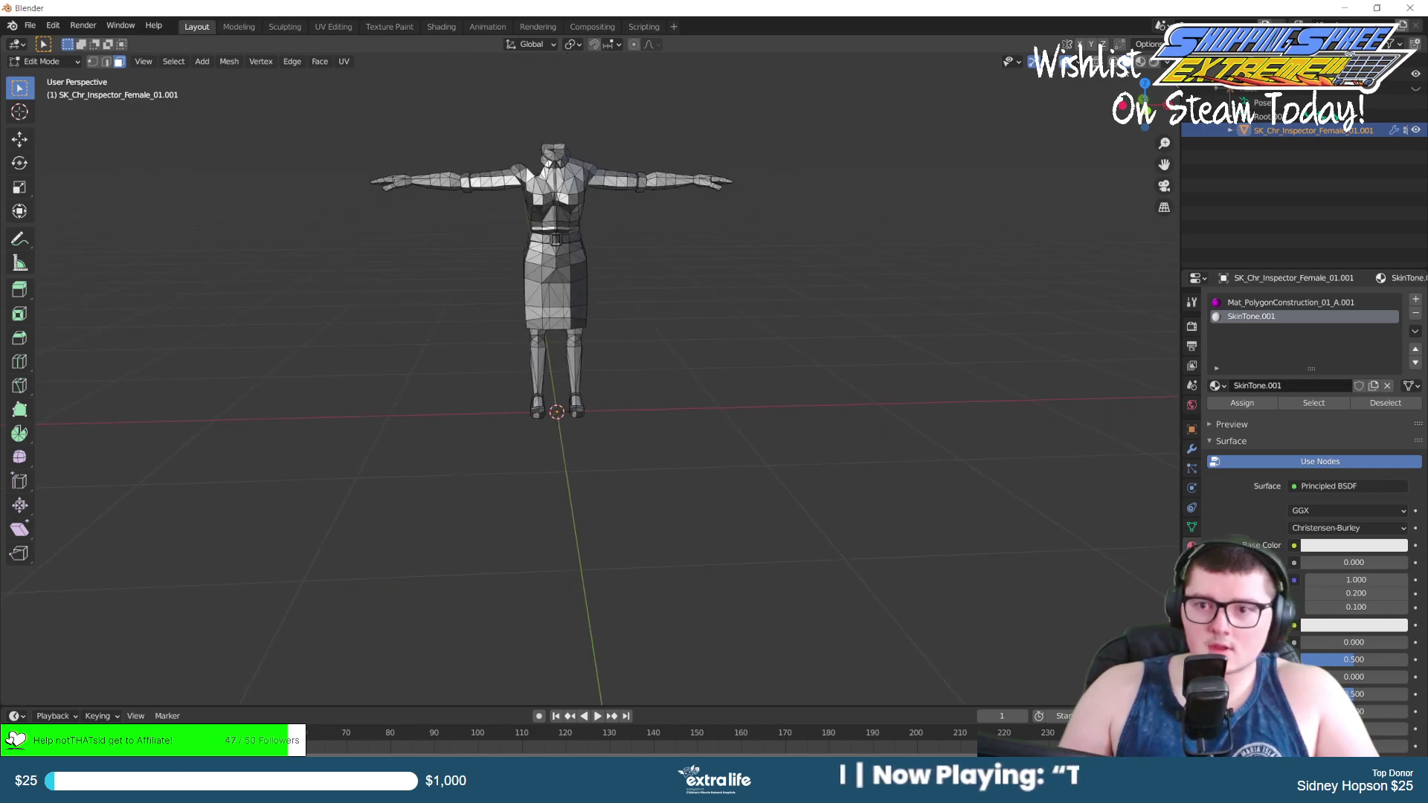
Check the clothing and skin material assignment across the whole body in rendered shading and return to solid shading.
left_click(1152, 62)
scroll(589, 220, "up", 4)
mouse_move(644, 212)
middle_mouse_down("shift")
mouse_move(704, 348)
mouse_move(688, 388)
mouse_move(669, 319)
mouse_move(768, 341)
mouse_move(956, 321)
mouse_move(788, 327)
mouse_move(630, 309)
middle_mouse_up("shift")
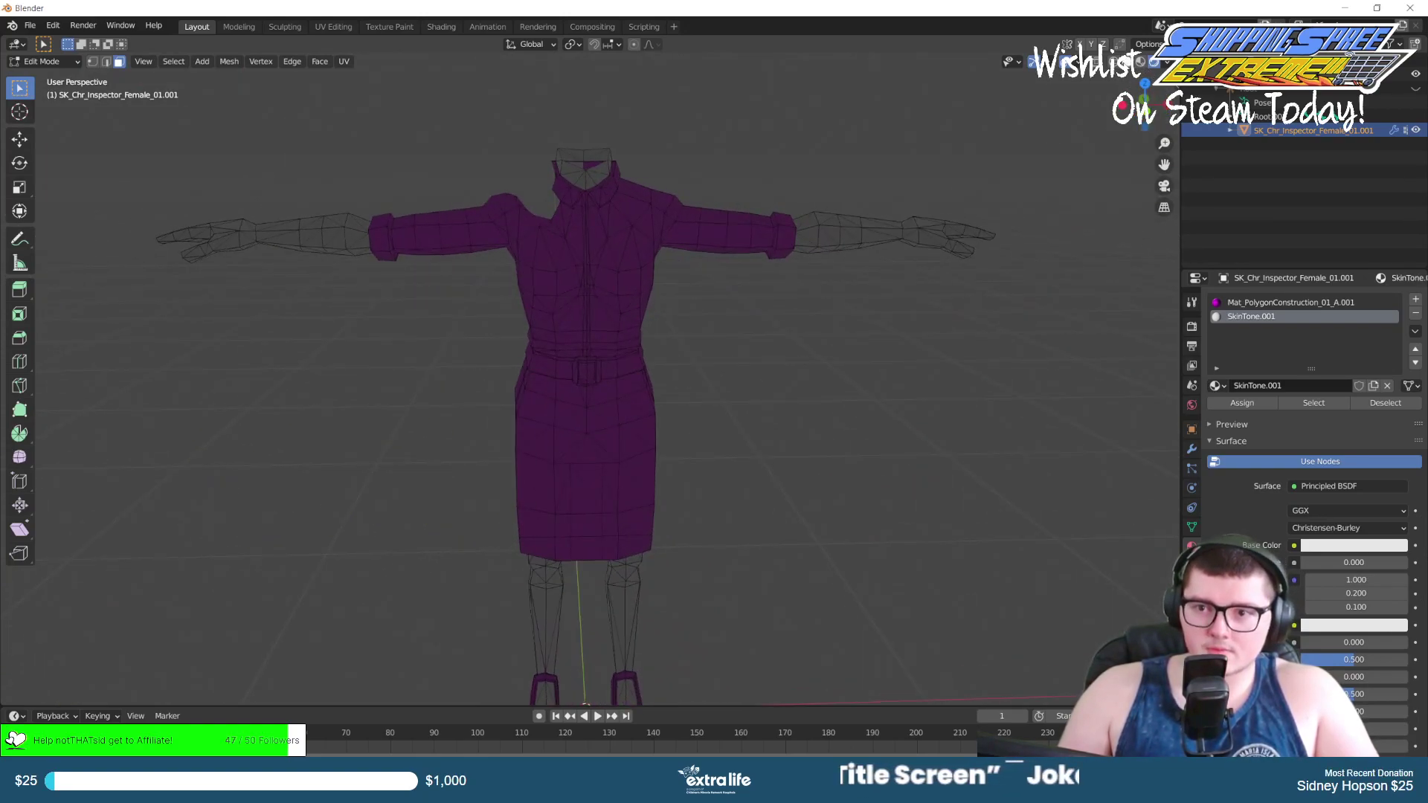
left_click(1127, 62)
Examine the open geometry around the rear of the collar and upper back for gaps.
scroll(644, 207, "up", 4)
mouse_move(644, 207)
middle_mouse_down("shift")
mouse_move(625, 406)
mouse_move(646, 438)
mouse_move(431, 267)
mouse_move(669, 309)
mouse_move(587, 280)
middle_mouse_up("shift")
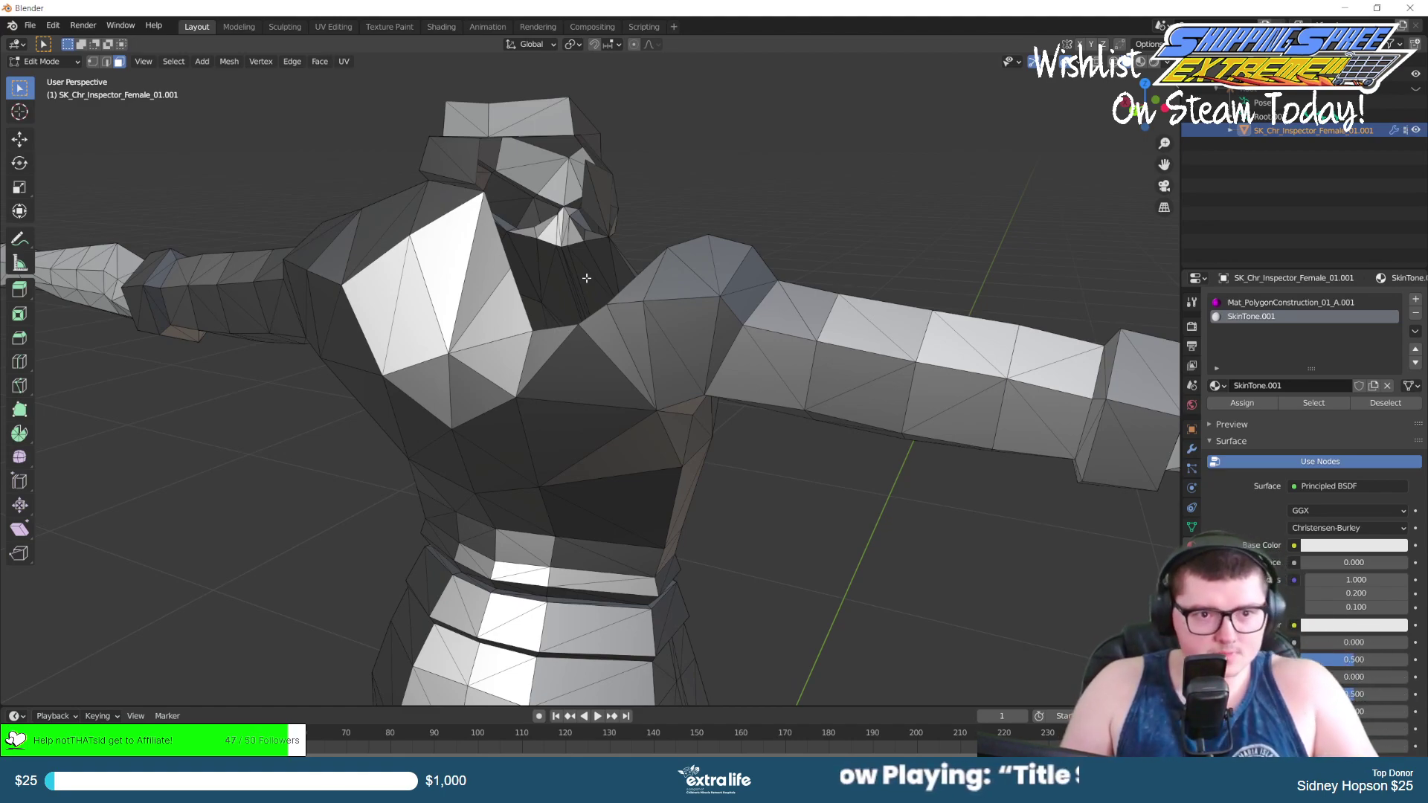
scroll(559, 285, "up", 5)
middle_click_drag(568, 280, 603, 263)
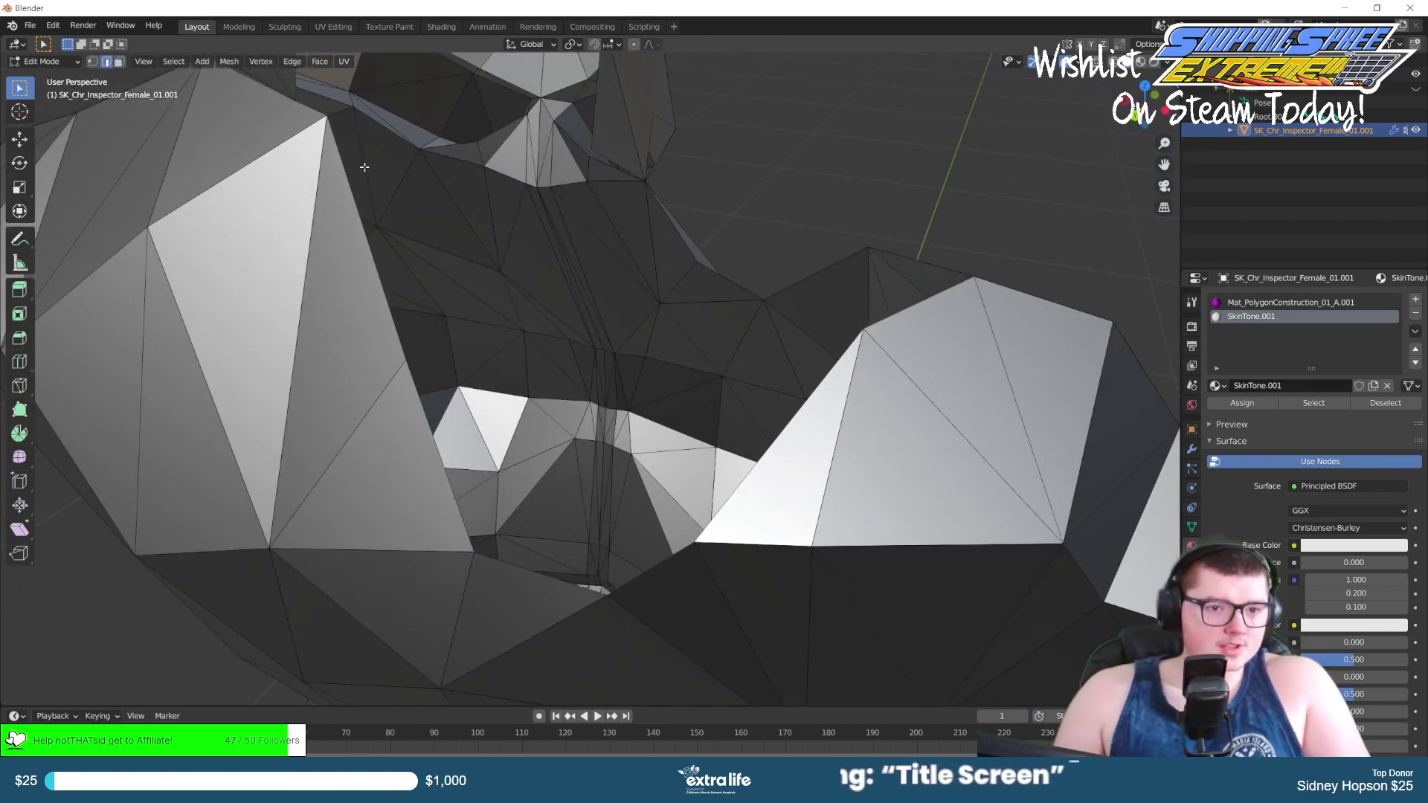
scroll(364, 166, "down", 5)
scroll(467, 212, "up", 5)
middle_click_drag(623, 267, 567, 347)
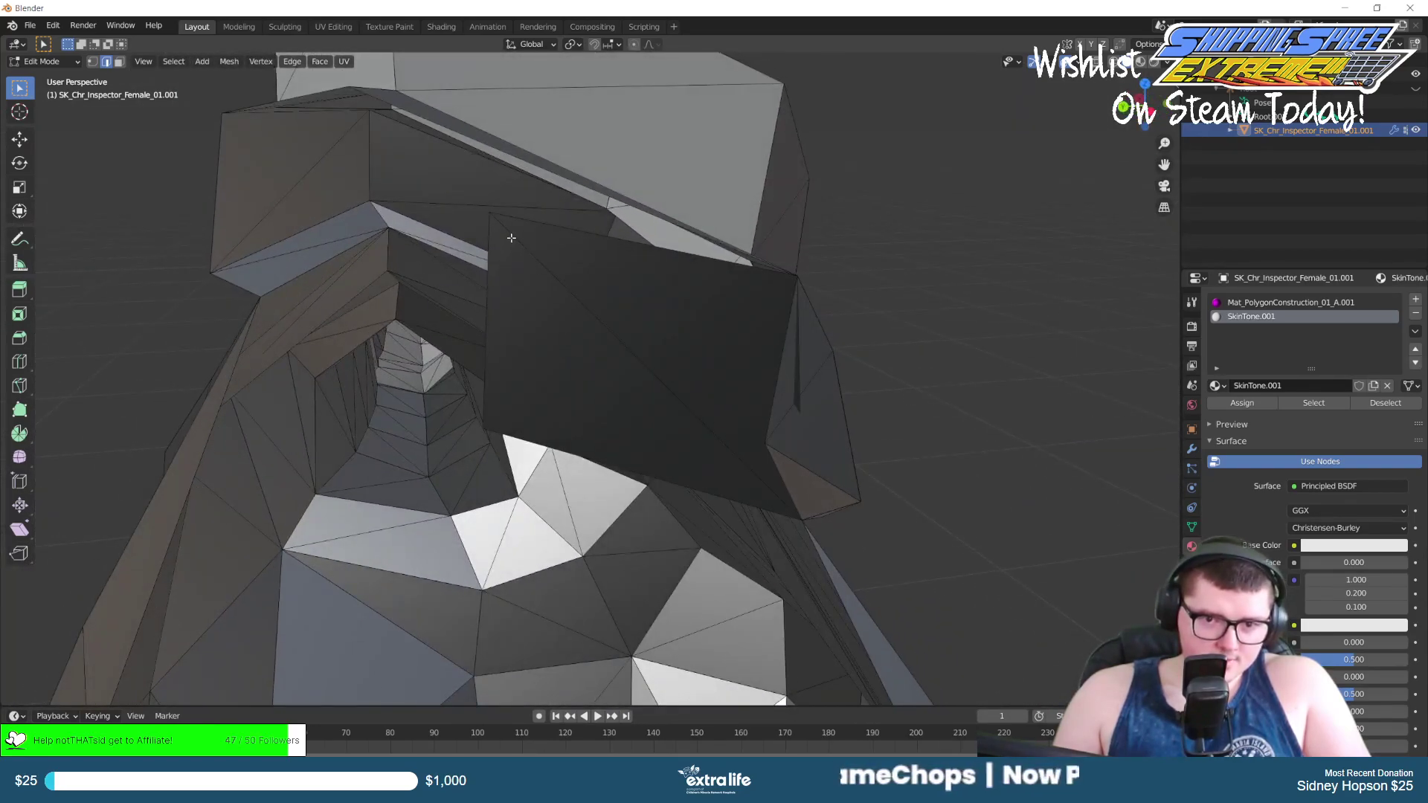
Snap the 3D cursor to the selected corner vertex on the open end of the collar.
middle_click_drag(470, 149, 427, 233)
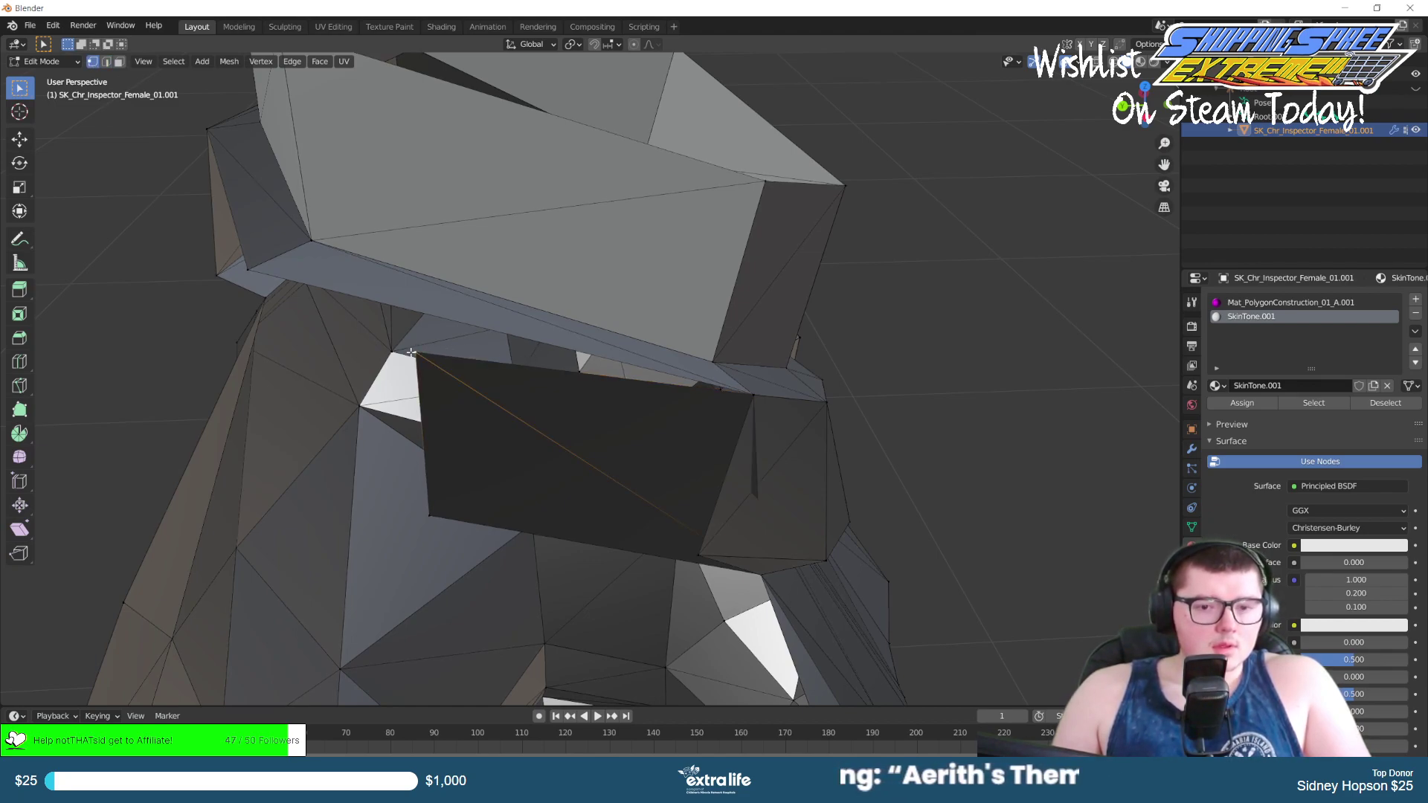
right_click(248, 270)
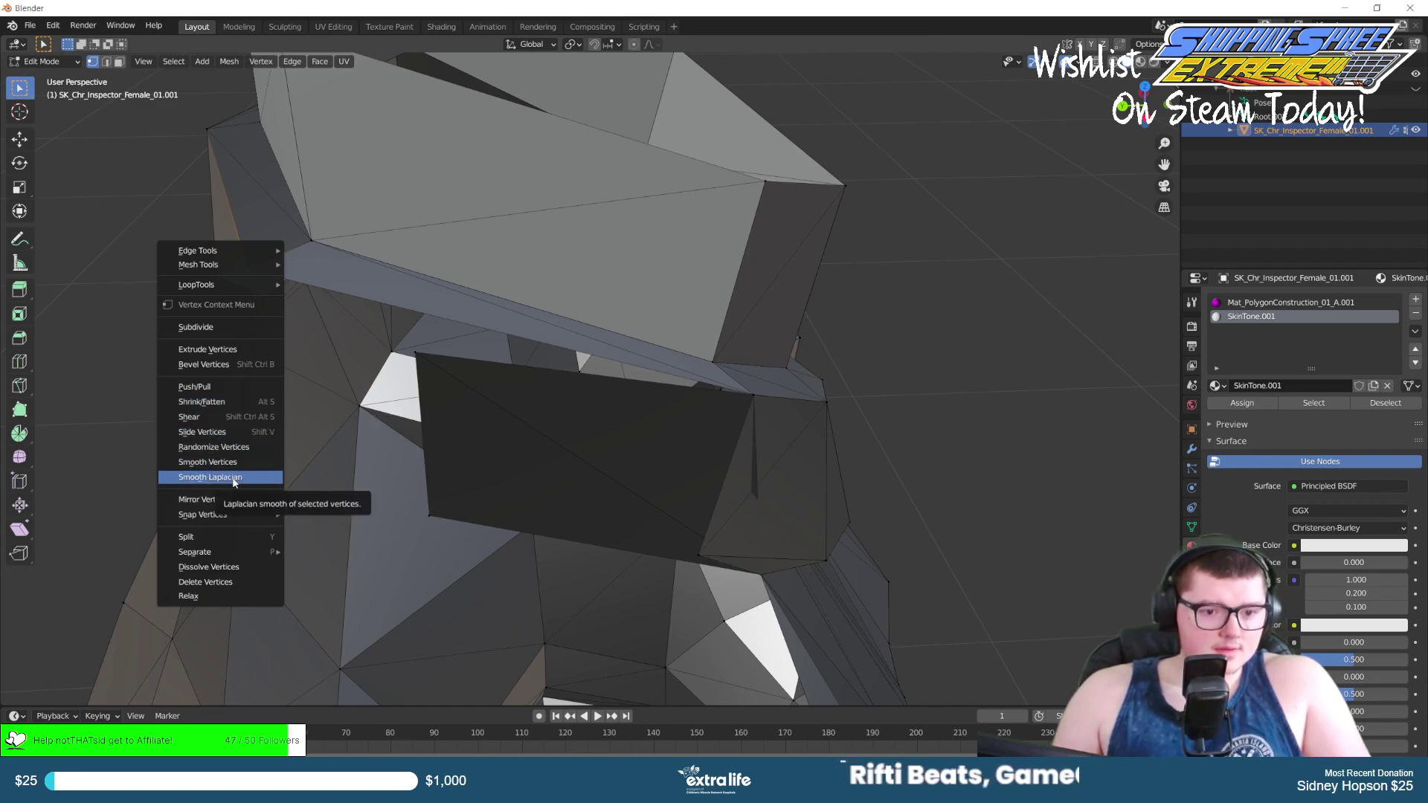
mouse_move(216, 519)
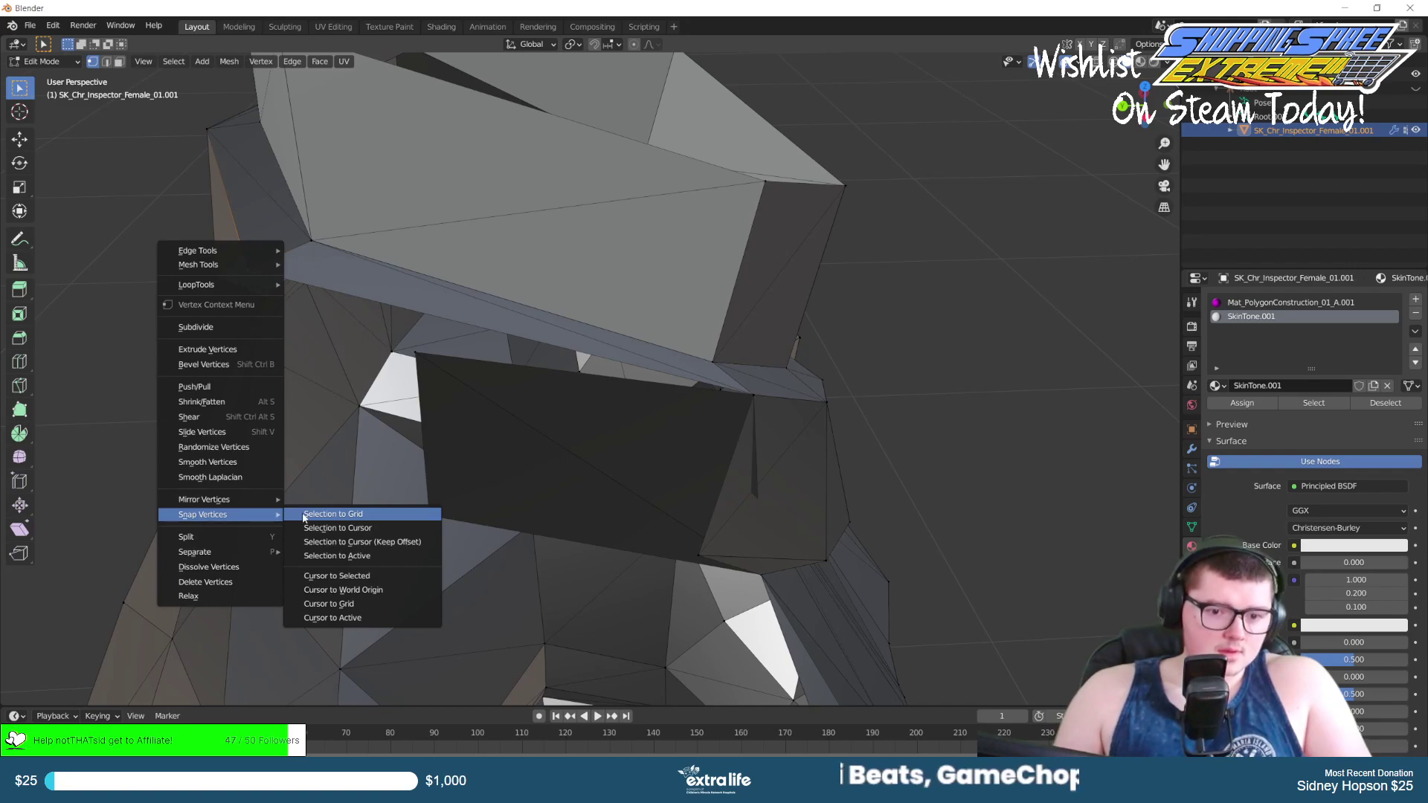
left_click(323, 576)
Snap both overlapping upper corner vertices of the loose collar flap to the 3D cursor.
scroll(279, 365, "up", 1)
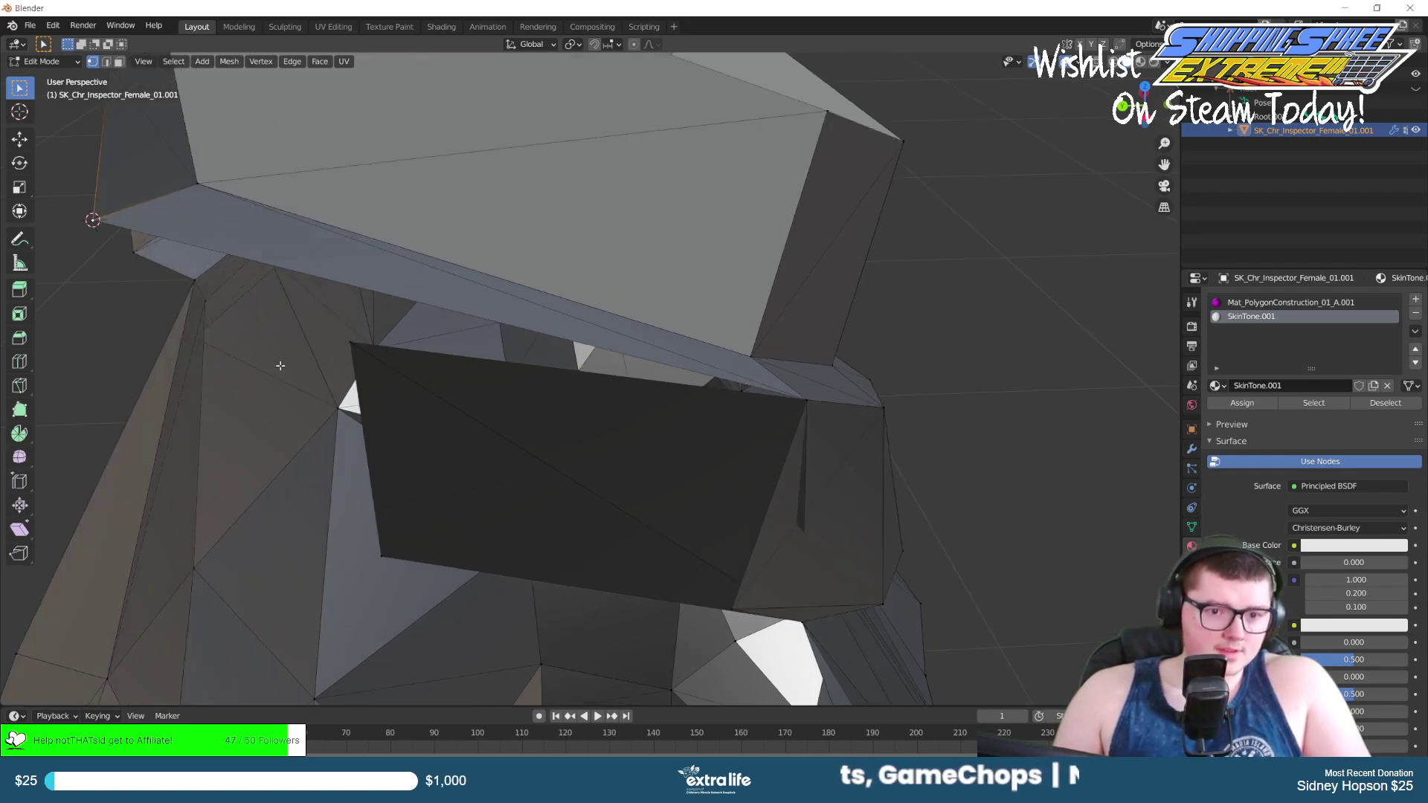
middle_click_drag(280, 365, 320, 367)
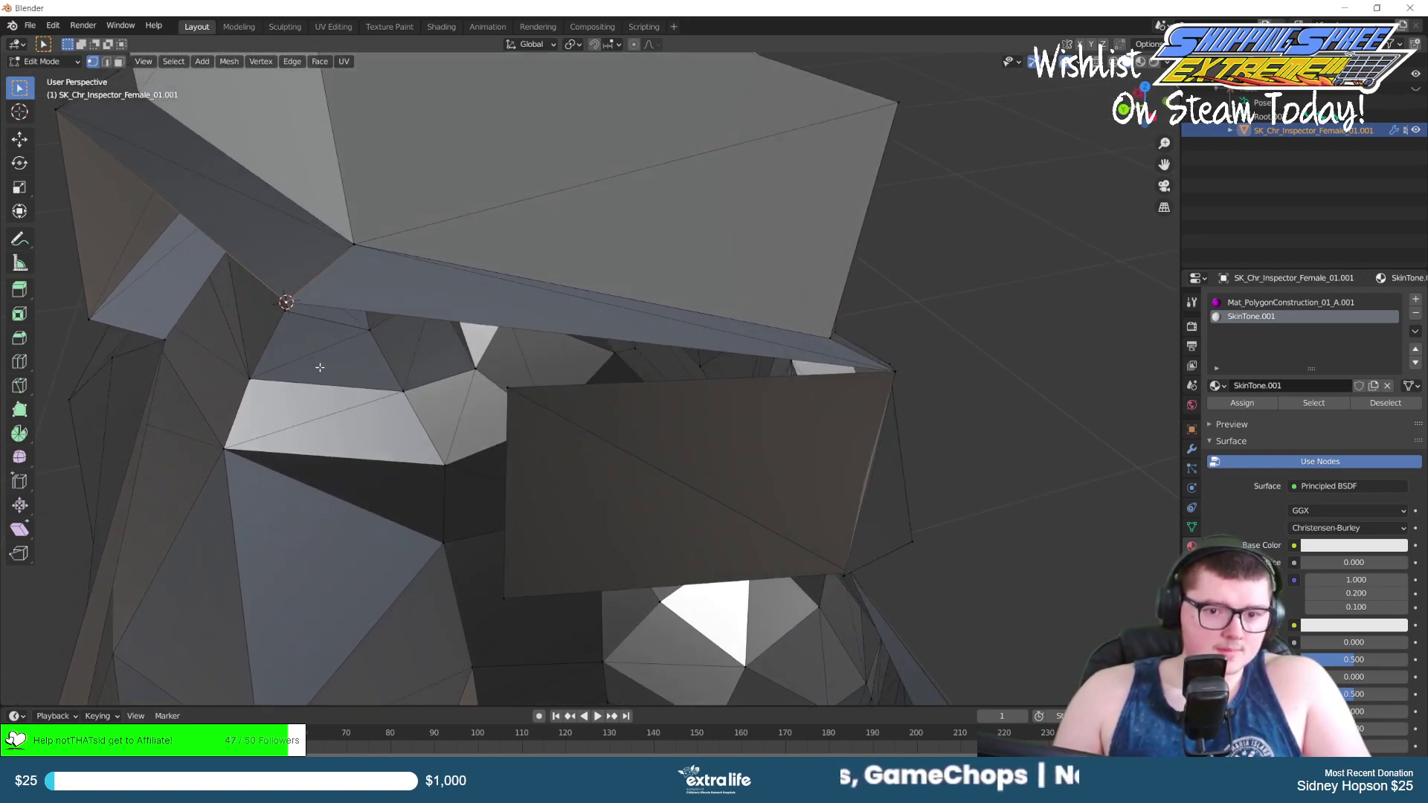
right_click(509, 388)
mouse_move(510, 392)
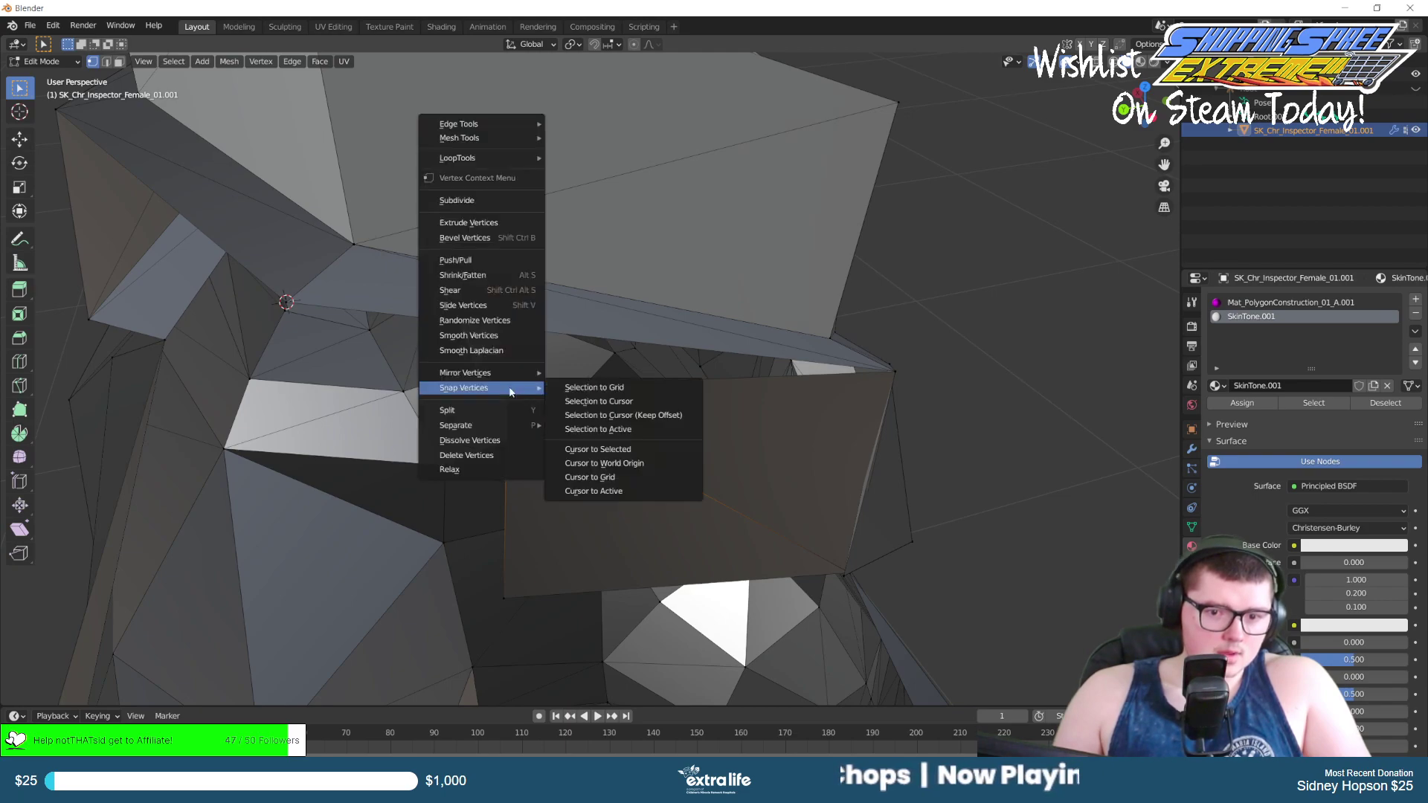
left_click(587, 400)
key("ctrl+z")
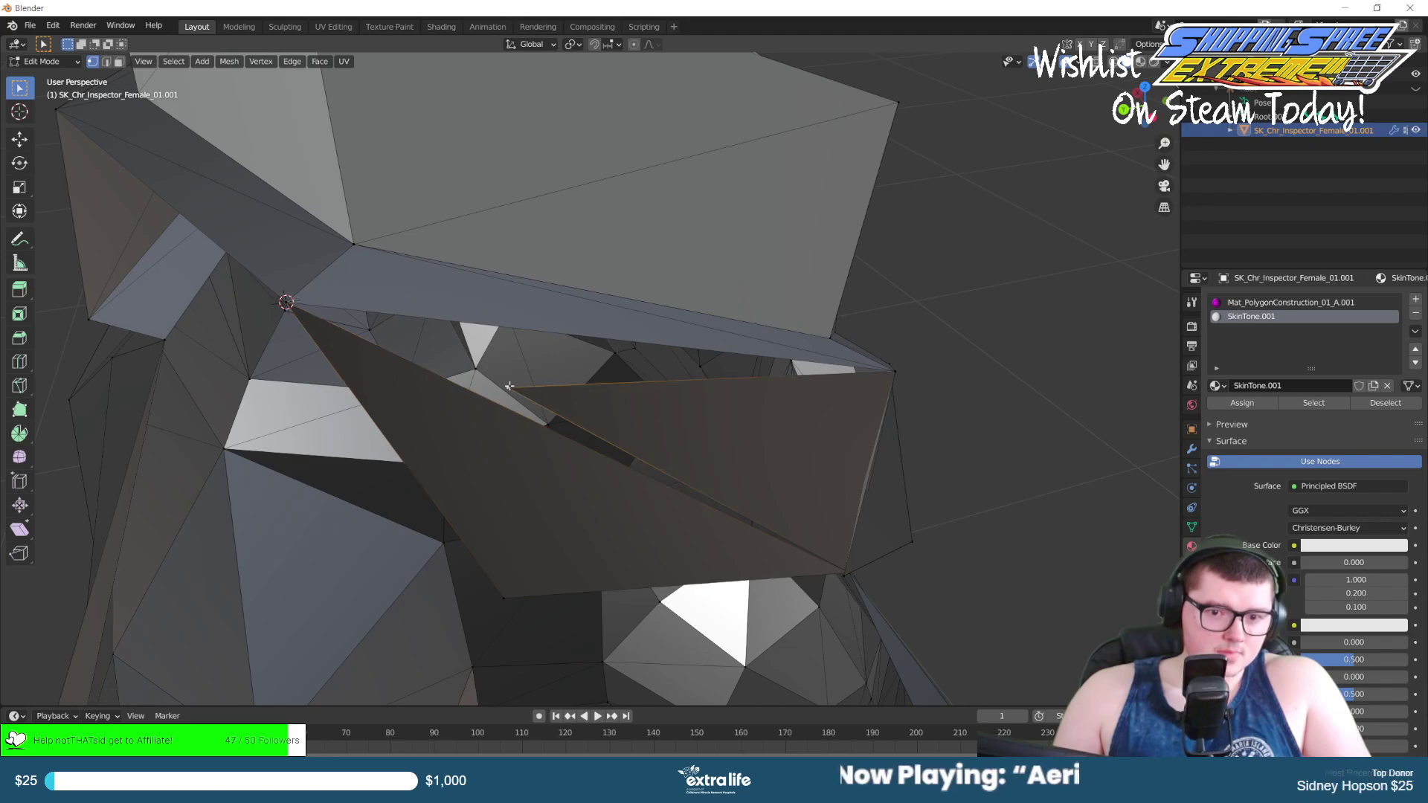
right_click(510, 385)
mouse_move(510, 385)
left_click(579, 399)
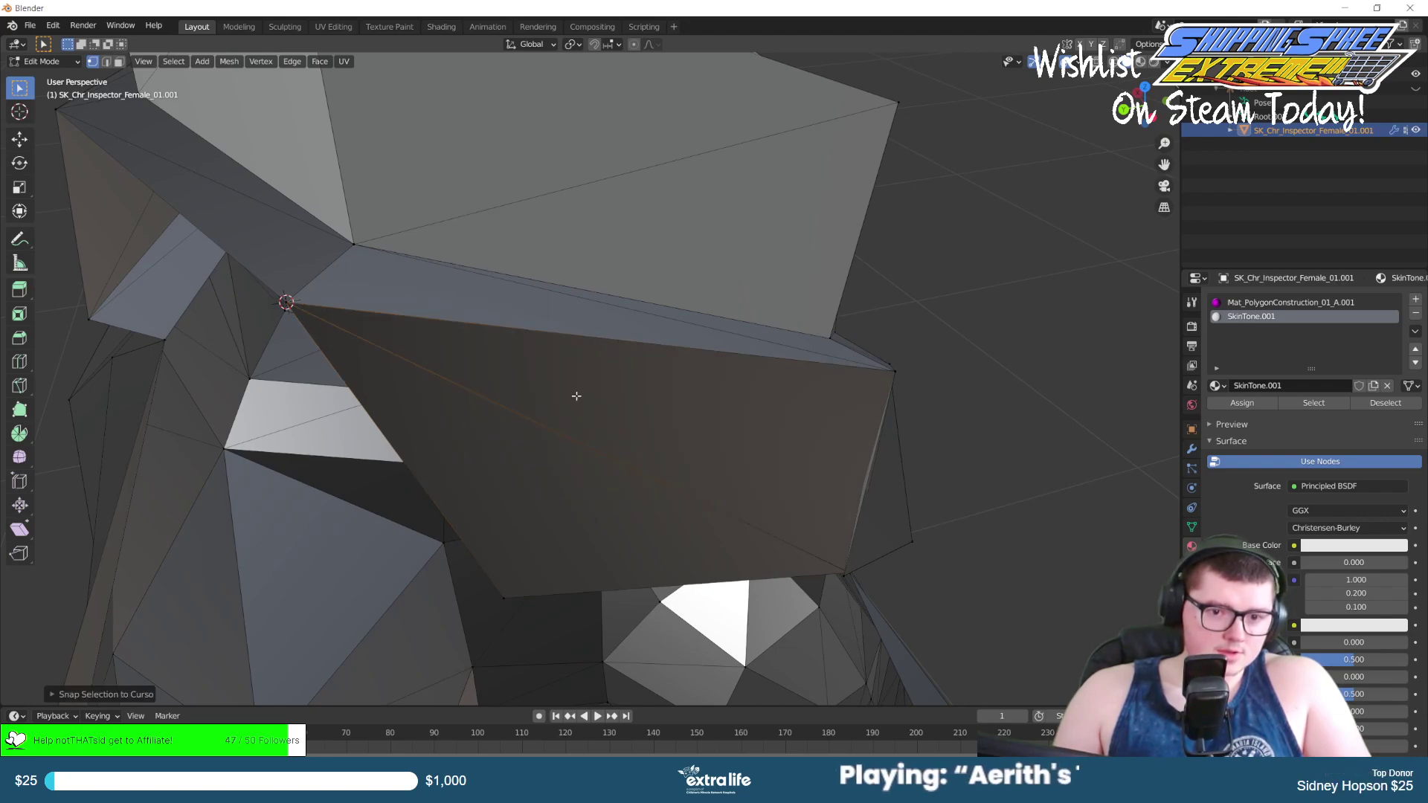
Snap the 3D cursor to the selected inner vertex beside the collar flap's lower corner.
middle_click_drag(955, 291, 827, 235)
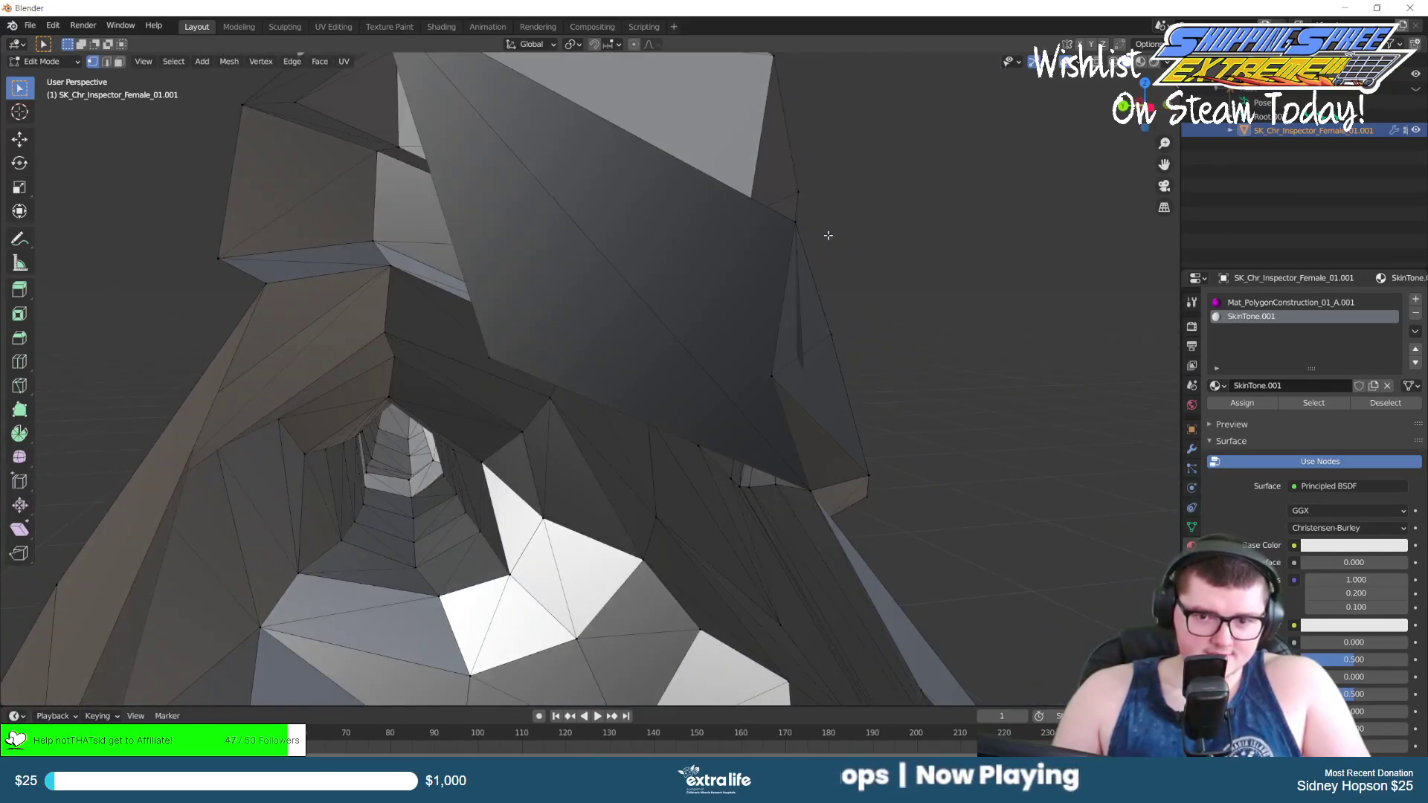
right_click(762, 372)
mouse_move(769, 373)
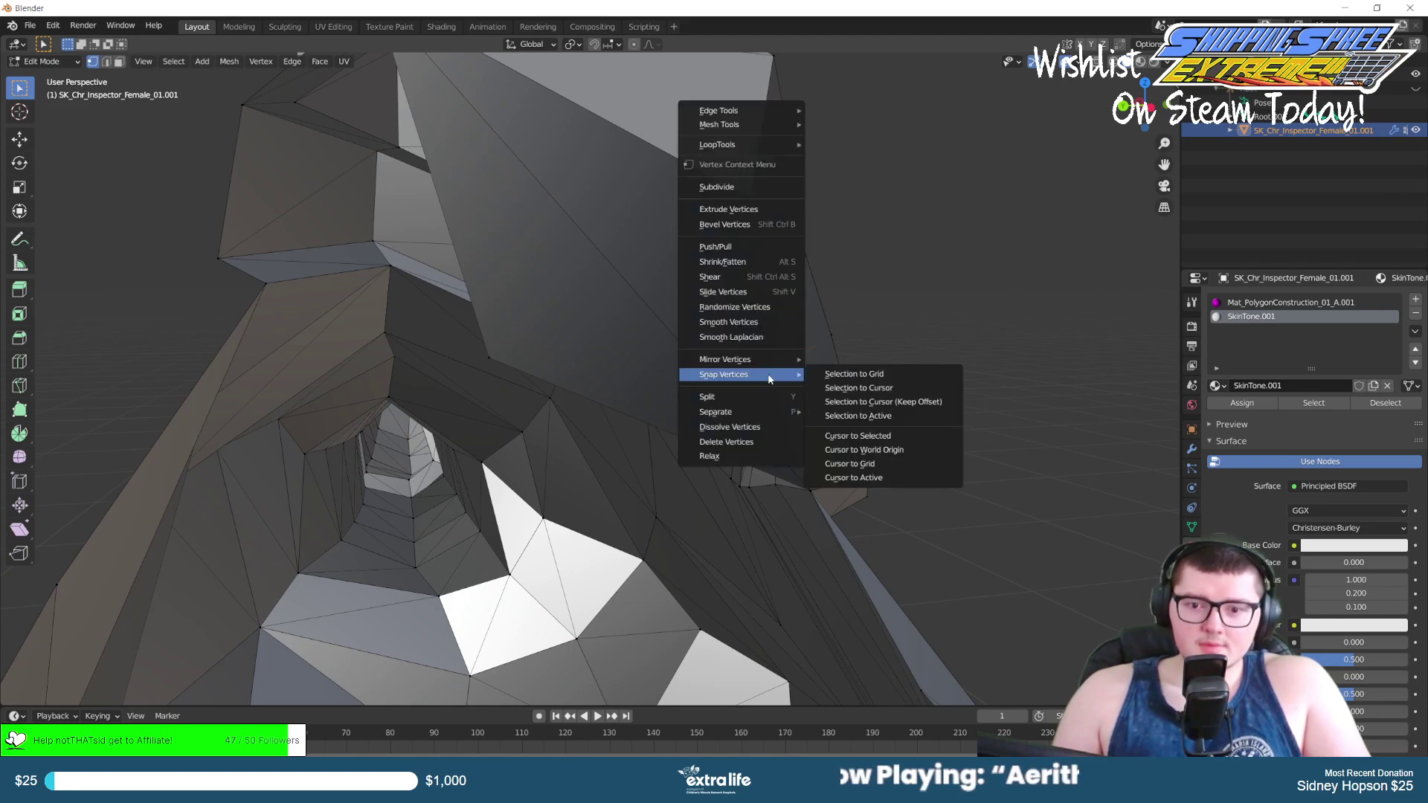
left_click(843, 436)
scroll(828, 430, "up", 5)
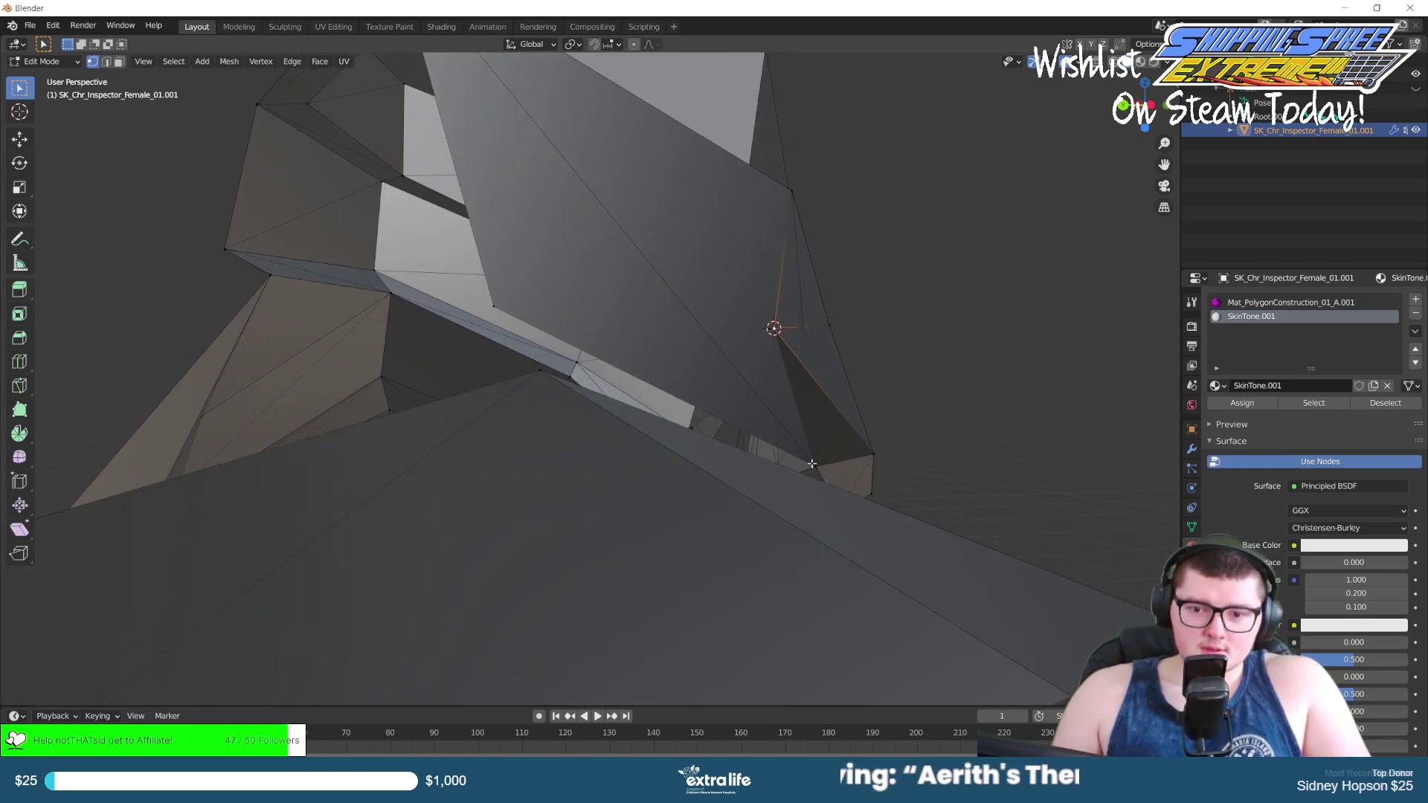
Try snapping the neighbouring lower corner vertex to the 3D cursor, and undo it.
middle_click_drag(805, 426, 902, 461)
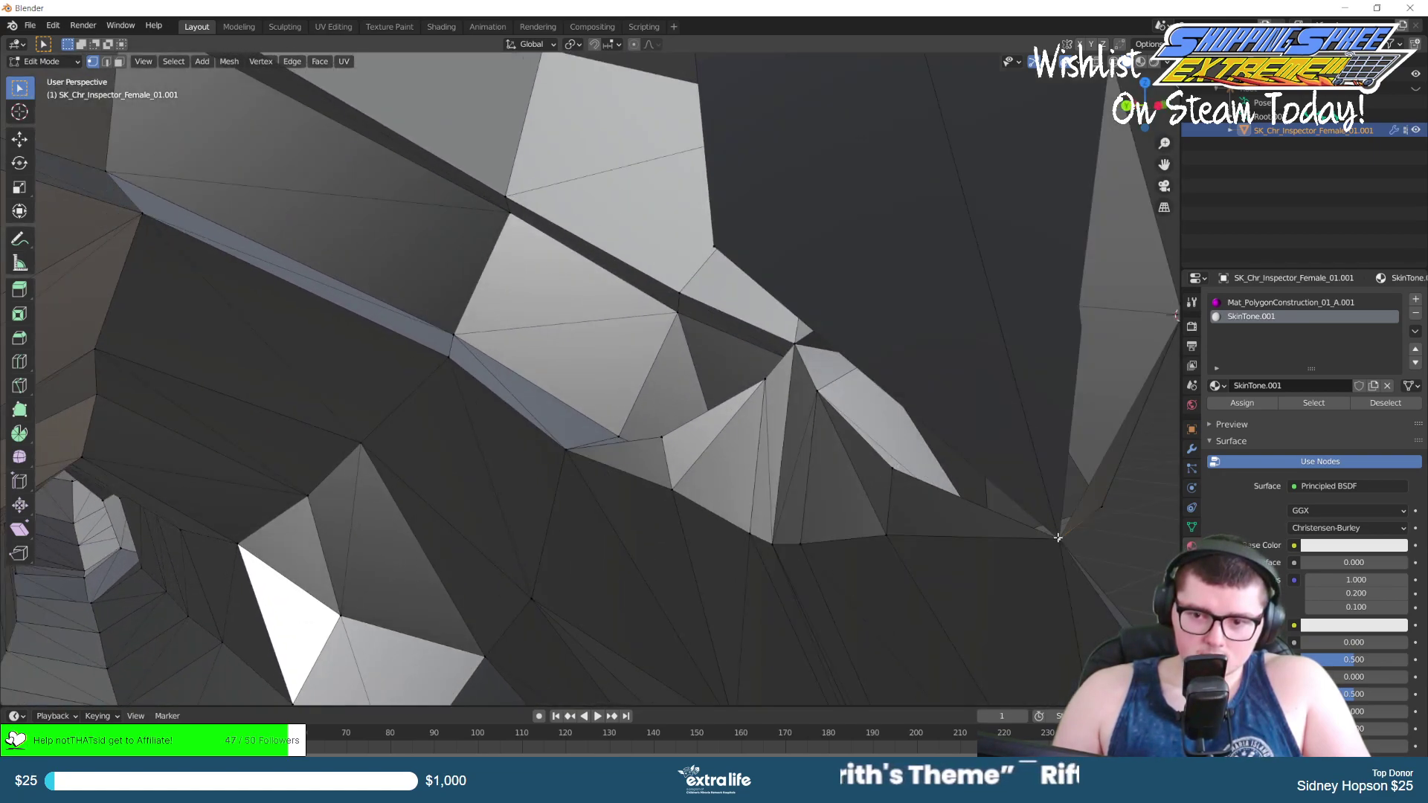
middle_click_drag(1071, 471, 1029, 484)
right_click(985, 483)
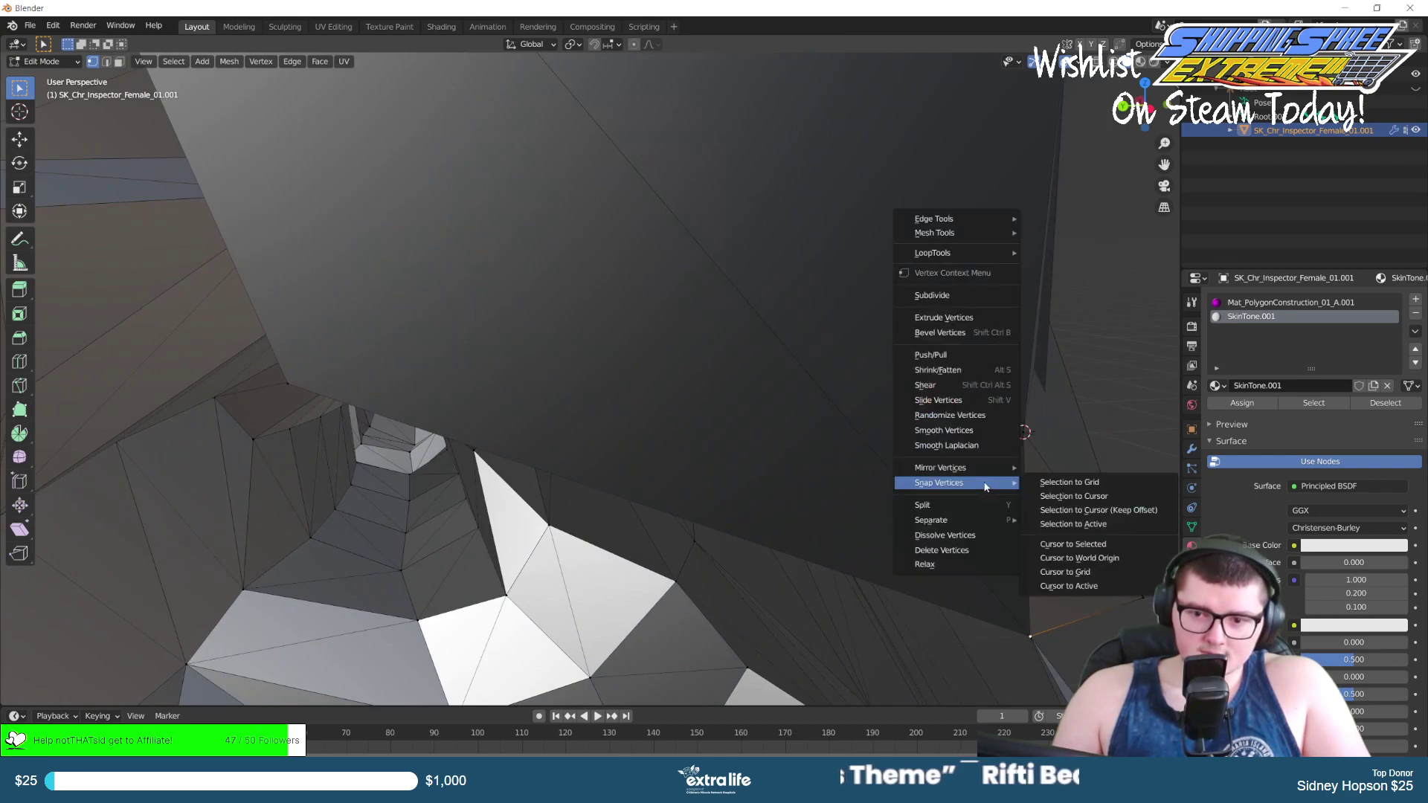
left_click(1063, 495)
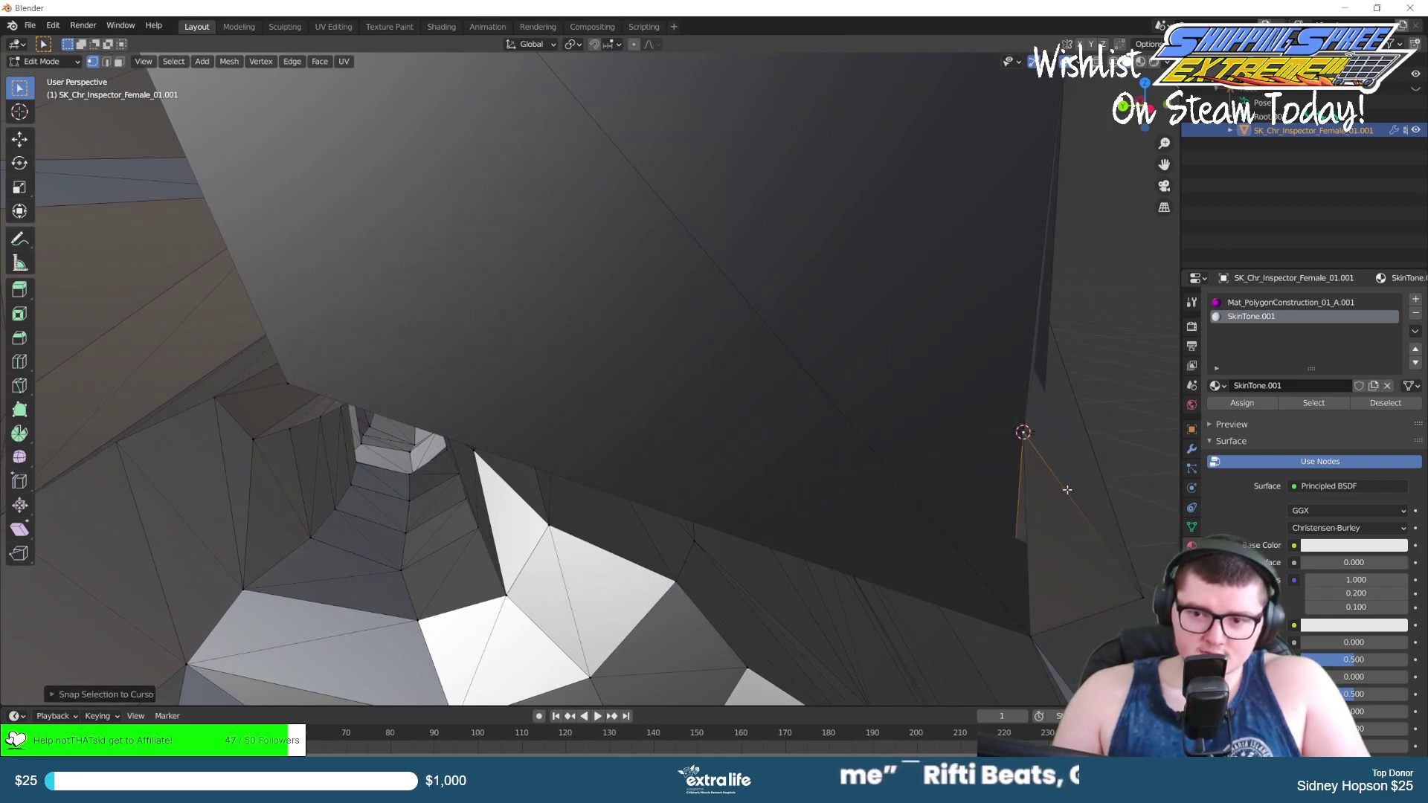
middle_click_drag(1067, 489, 1093, 490)
key("ctrl+z")
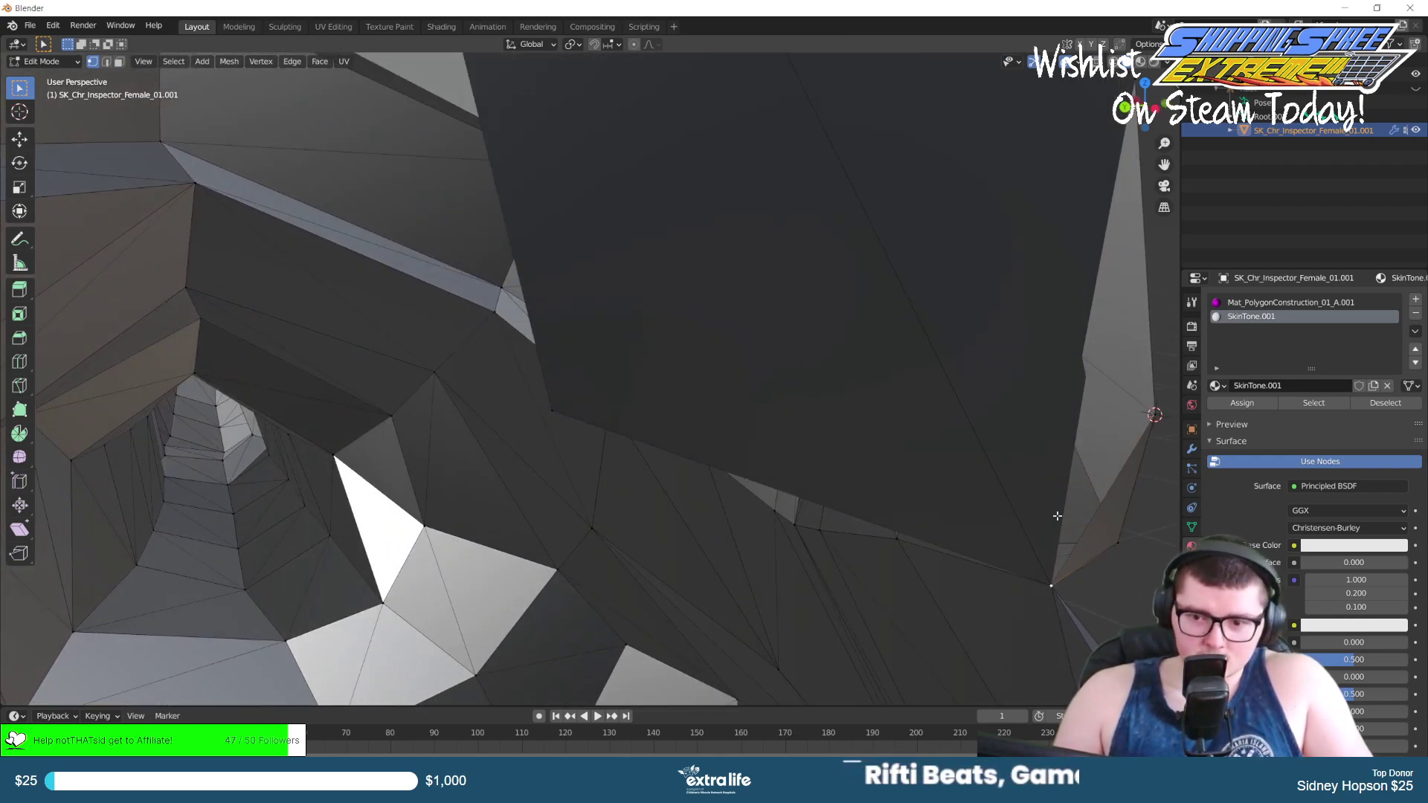
Select the loose collar flap's lower corner in vertex mode and snap it to the 3D cursor.
middle_click_drag(1044, 545, 641, 466)
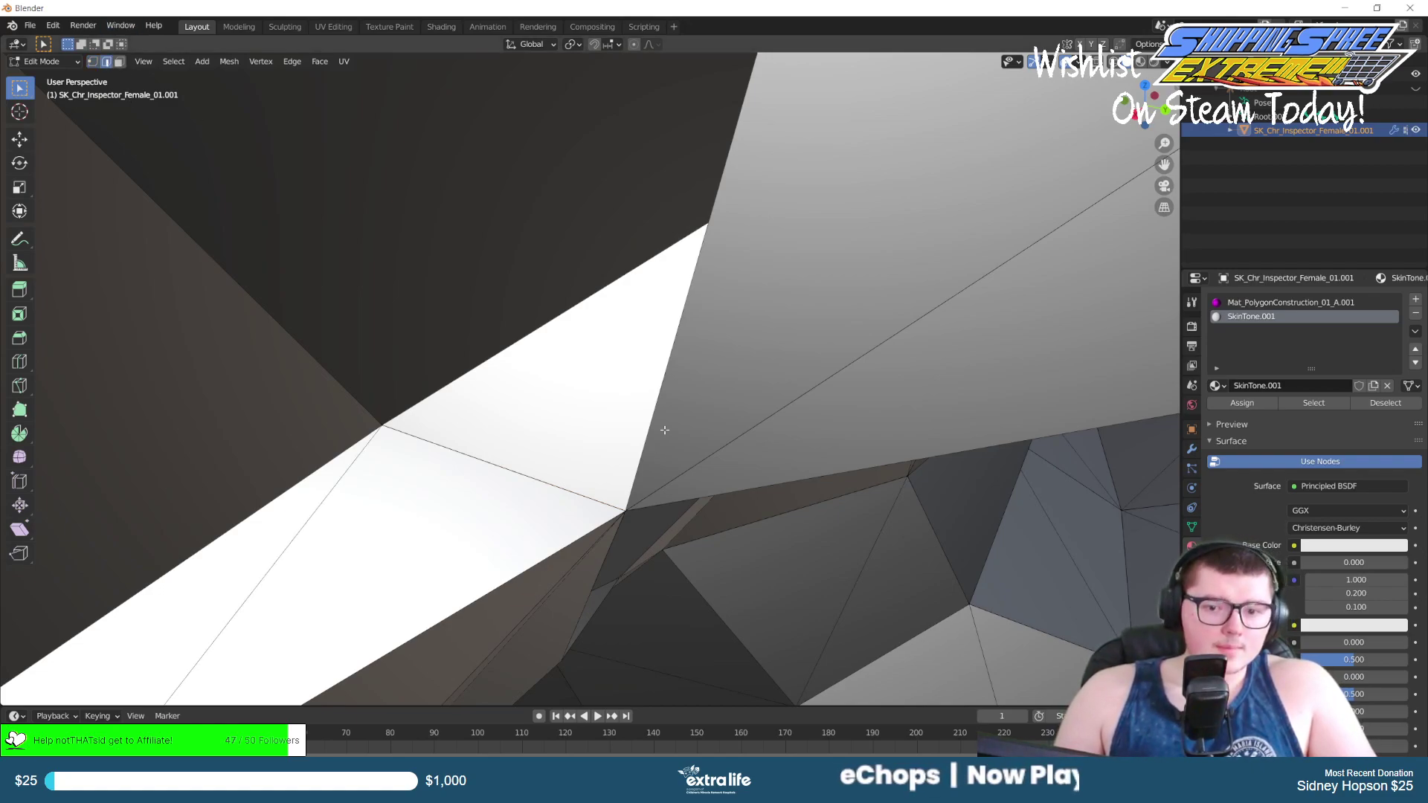
middle_click_drag(806, 423, 593, 402)
left_click(91, 64)
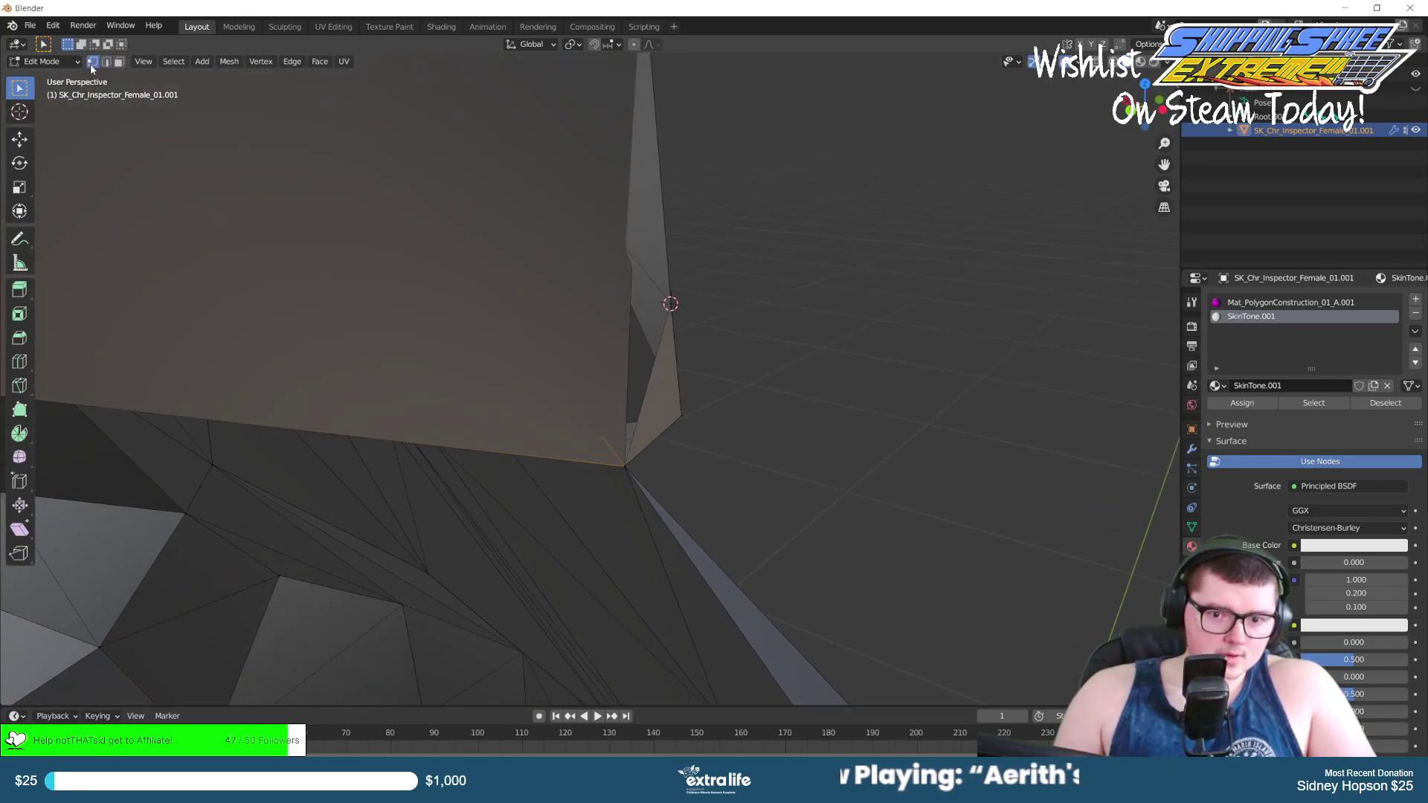
middle_click_drag(507, 283, 430, 305)
scroll(320, 307, "up", 3)
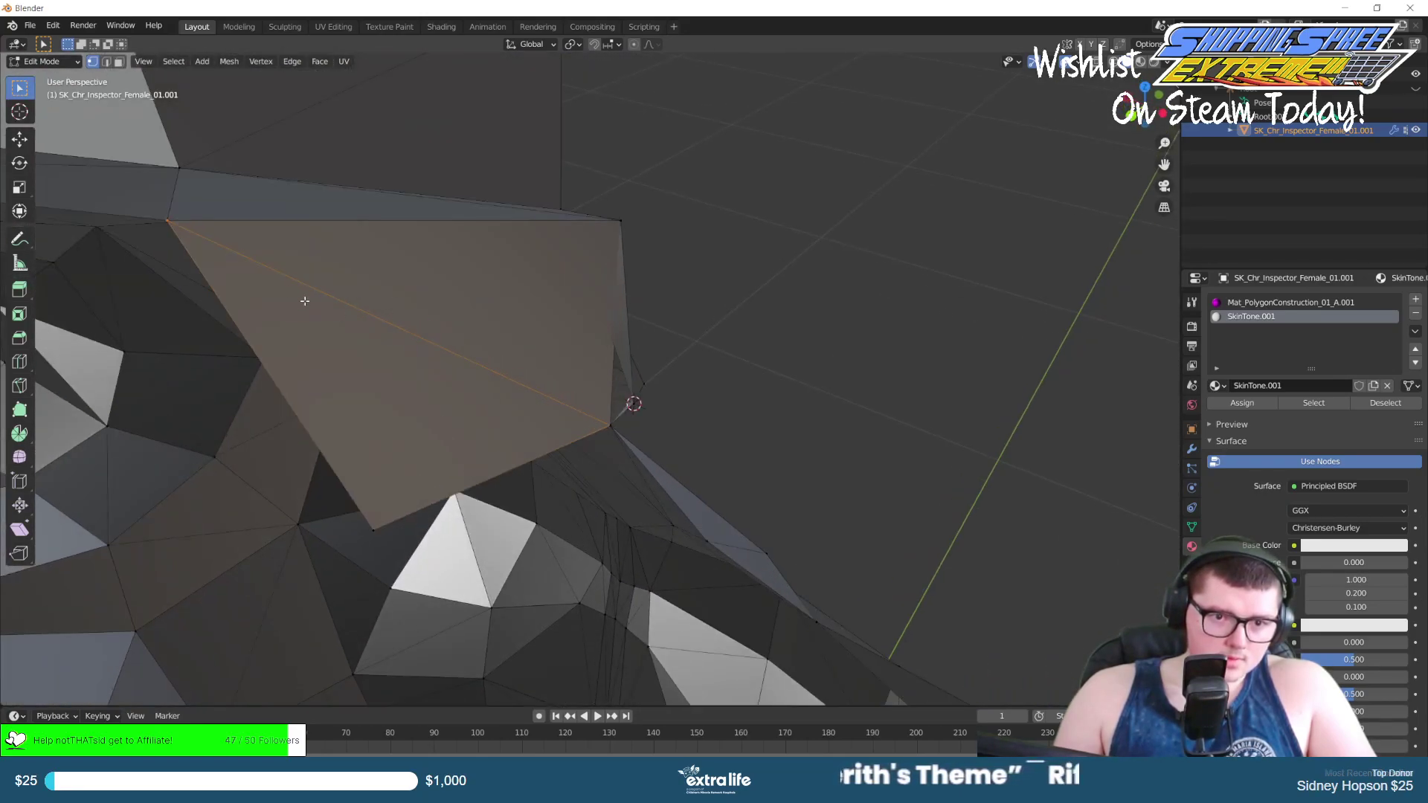
middle_click_drag(302, 233, 513, 358)
right_click(522, 380)
mouse_move(514, 384)
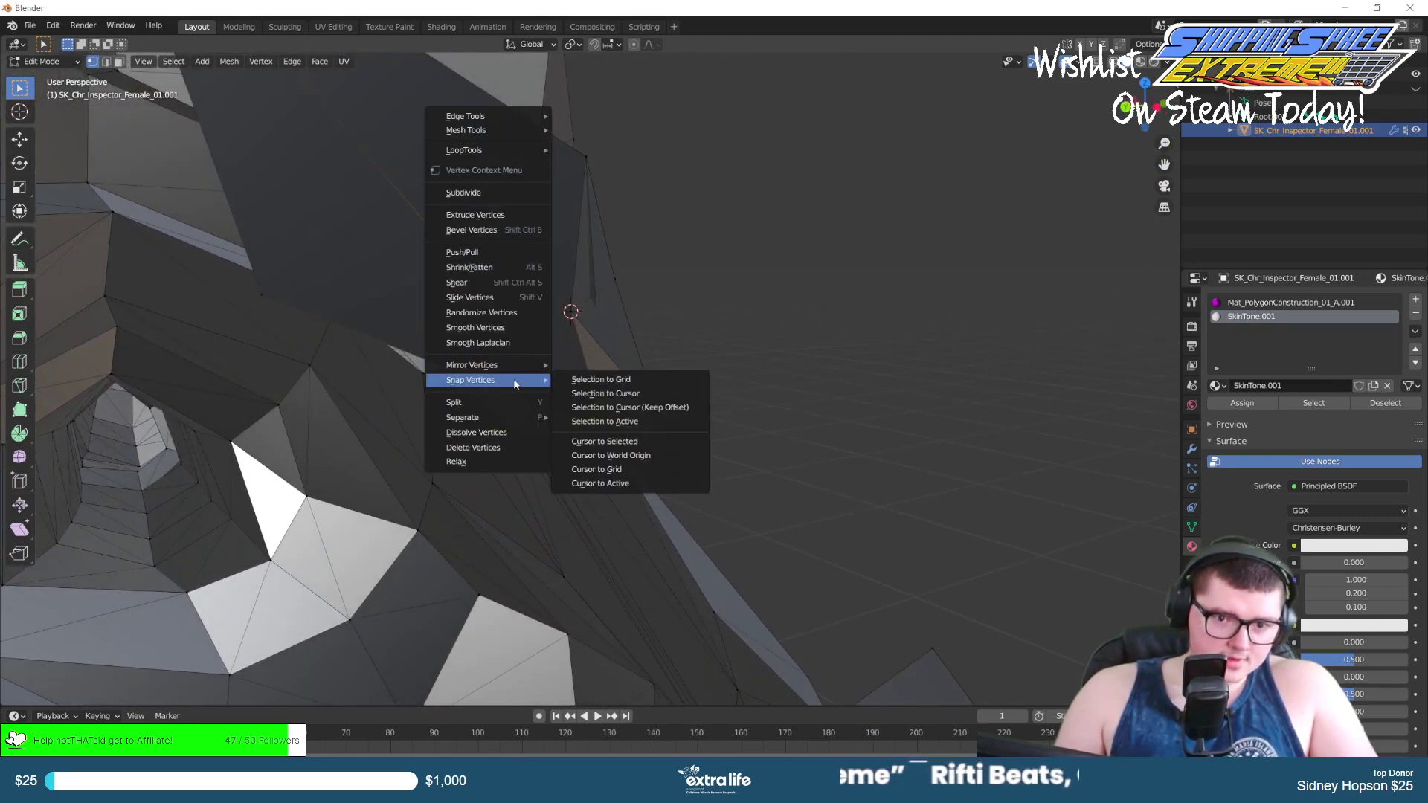
left_click(616, 395)
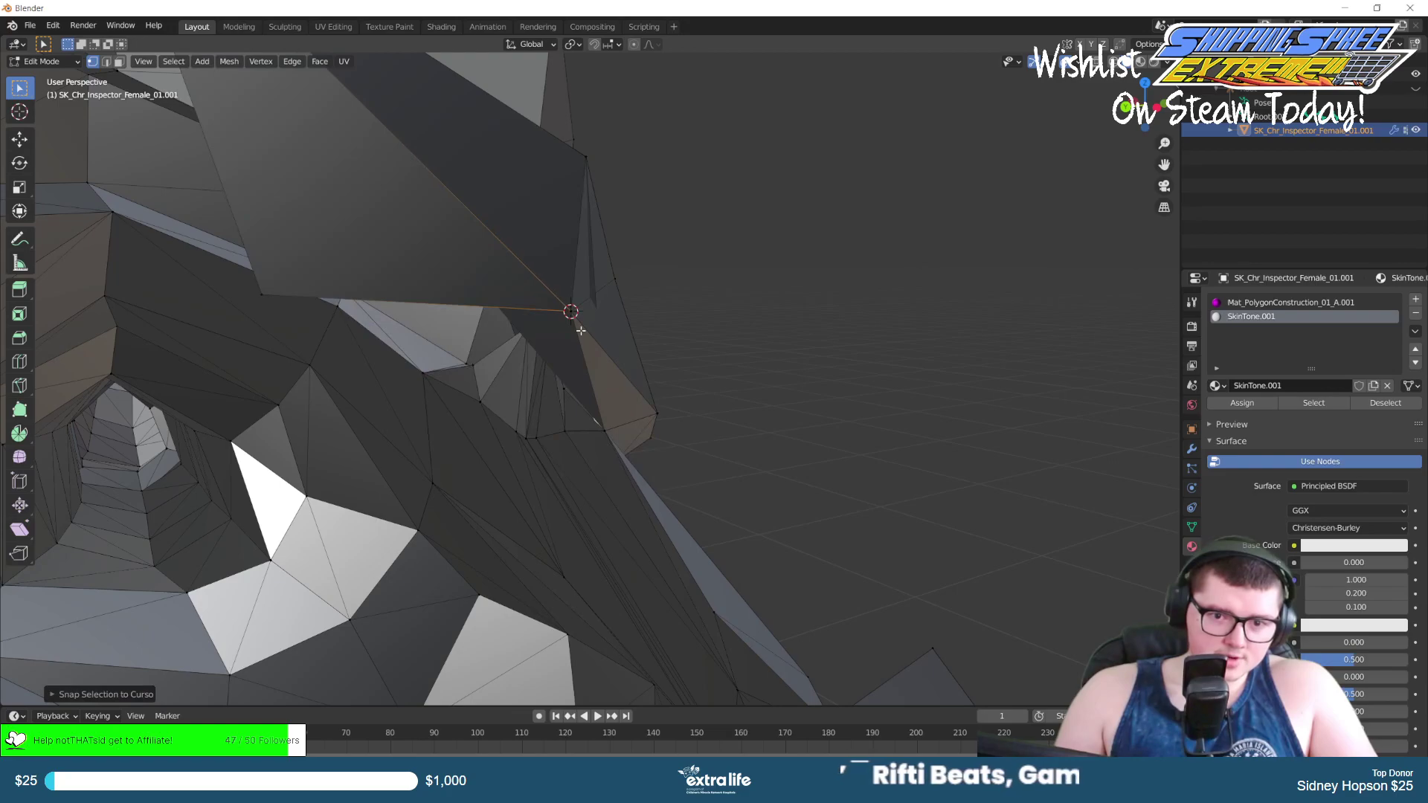
Snap the remaining overlapping vertex below the collar flap's corner to the 3D cursor.
scroll(716, 316, "up", 6)
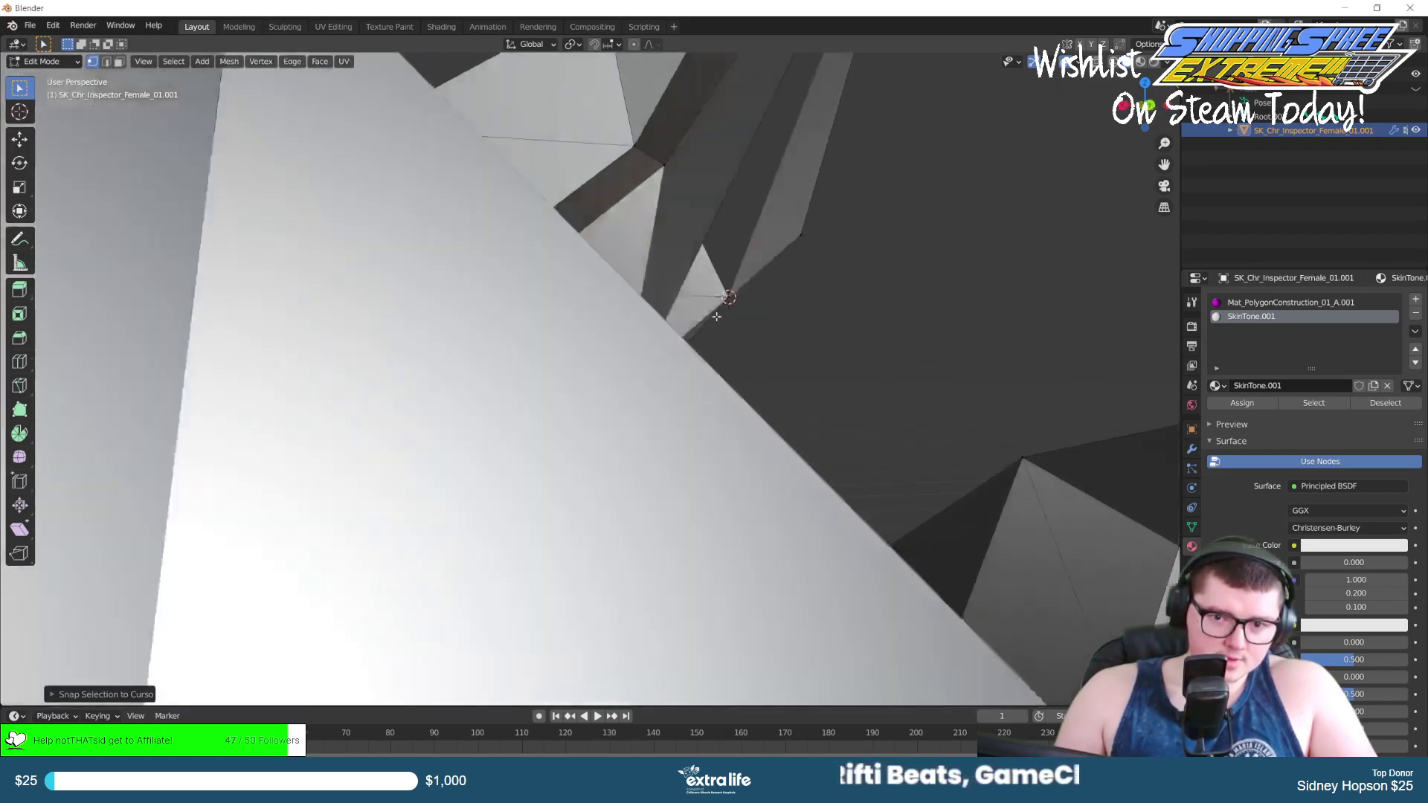
middle_click_drag(716, 316, 583, 423)
left_click(631, 442)
right_click(583, 422)
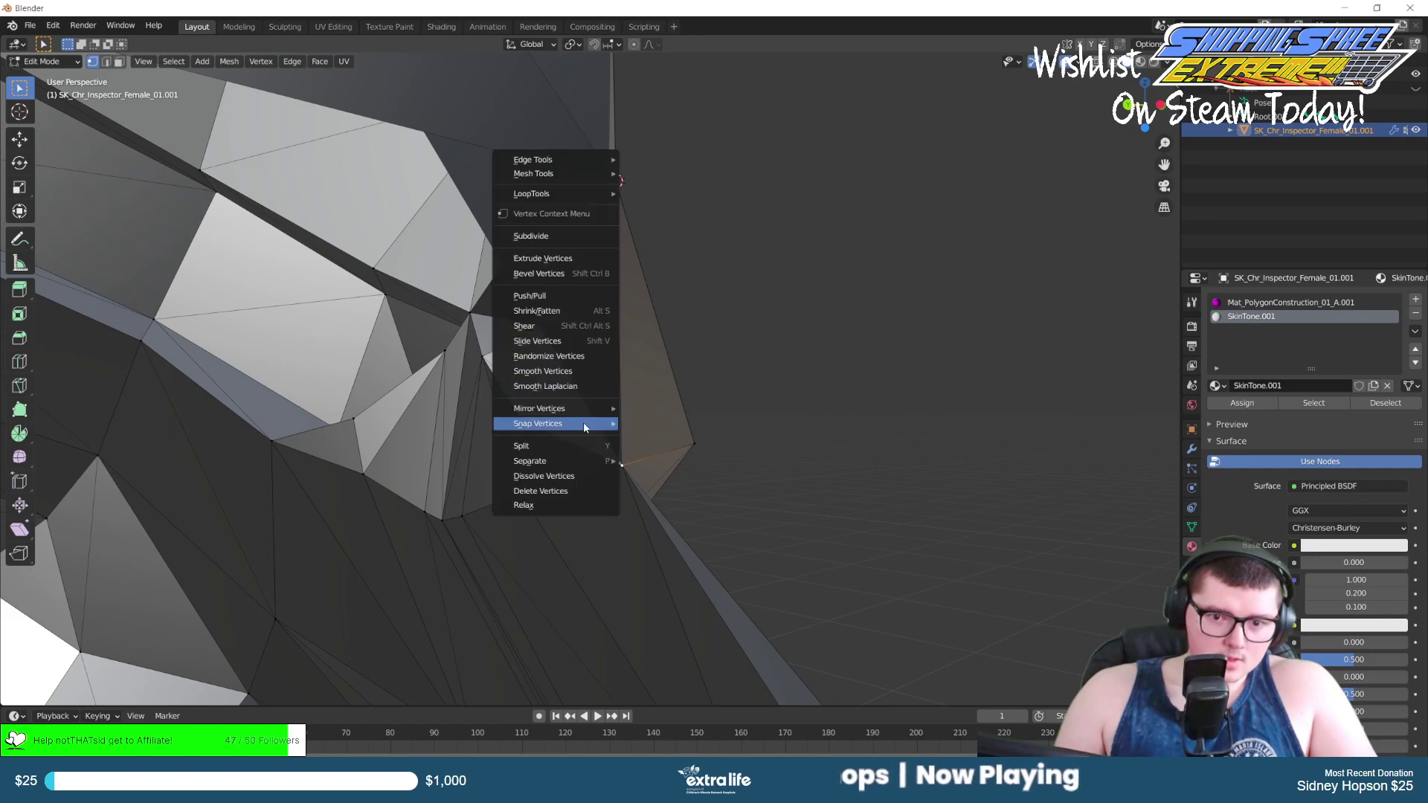
mouse_move(583, 421)
left_click(667, 439)
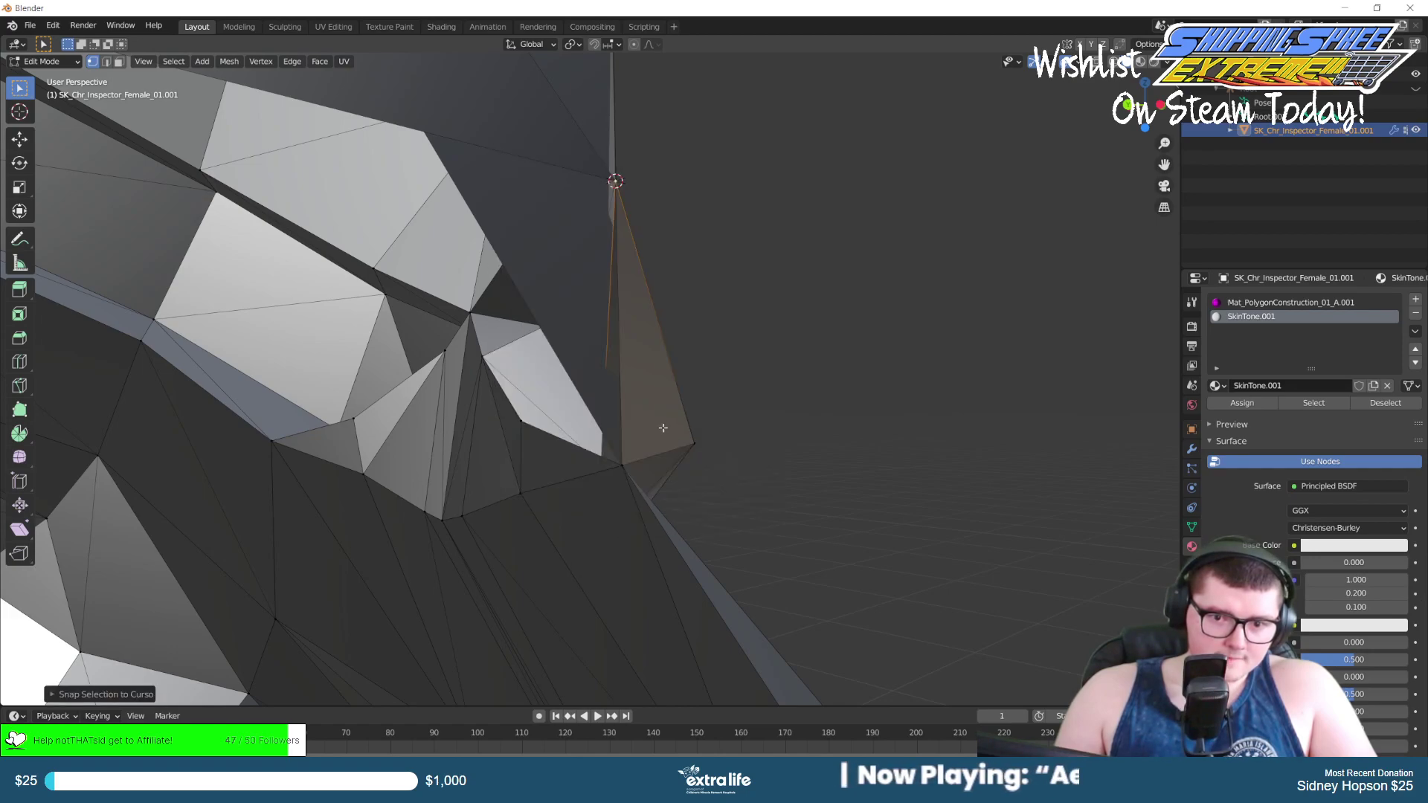
Move the overlapping loose vertex at the collar's lower corner slightly away from the neighbouring corner vertex.
middle_click_drag(666, 439, 689, 429)
left_click(685, 421)
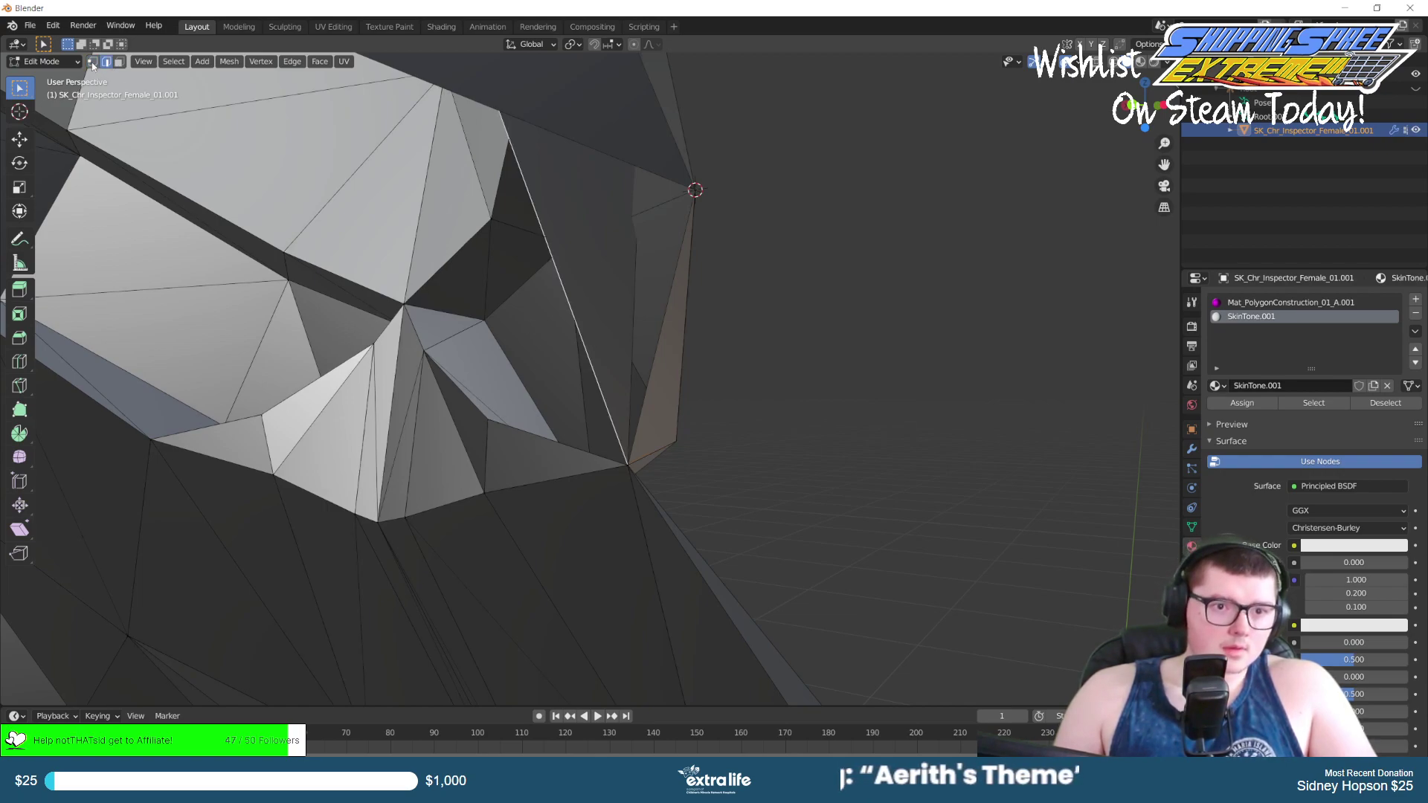
middle_click_drag(523, 319, 425, 340)
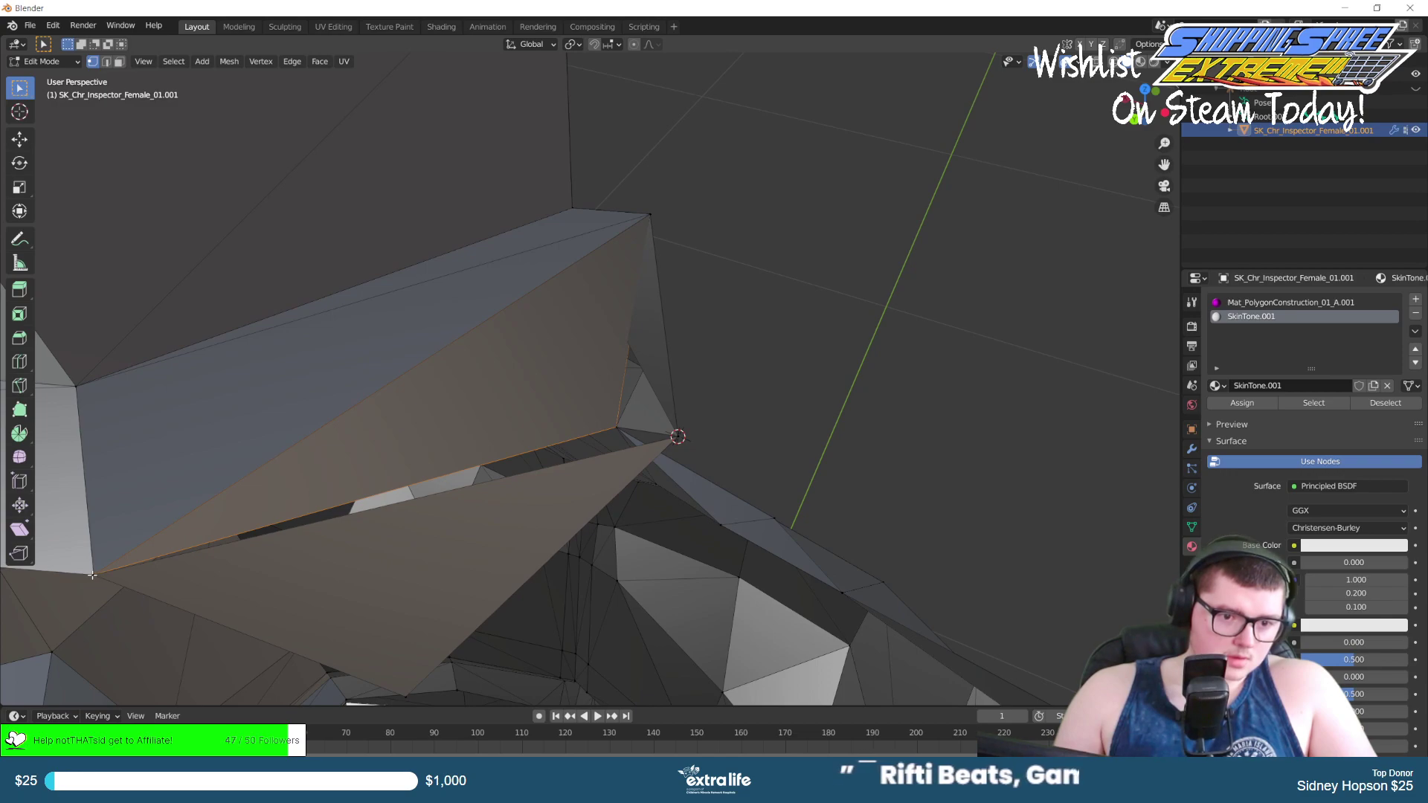
middle_click_drag(128, 565, 448, 414)
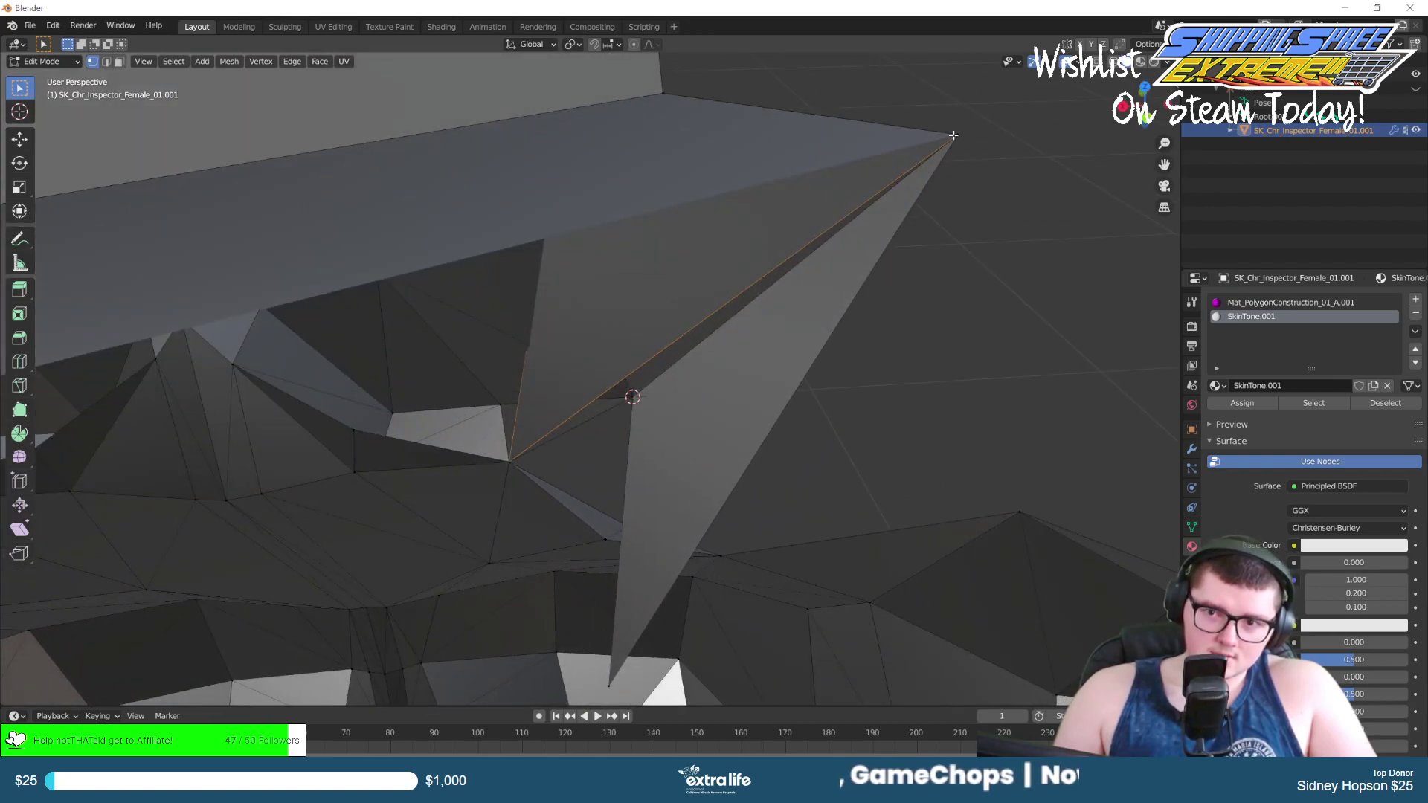
middle_click_drag(942, 148, 472, 446)
right_click(485, 457)
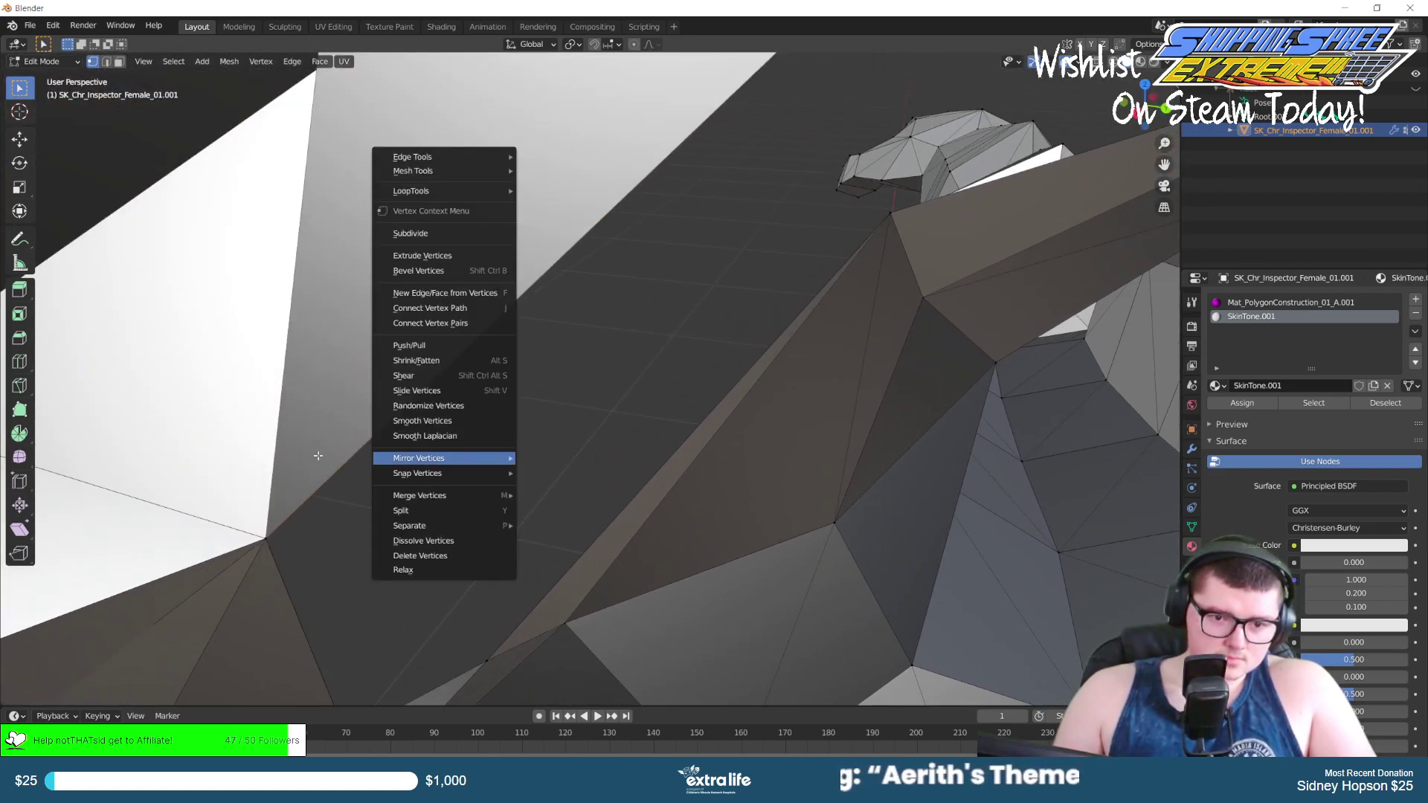
middle_click_drag(535, 377, 592, 409)
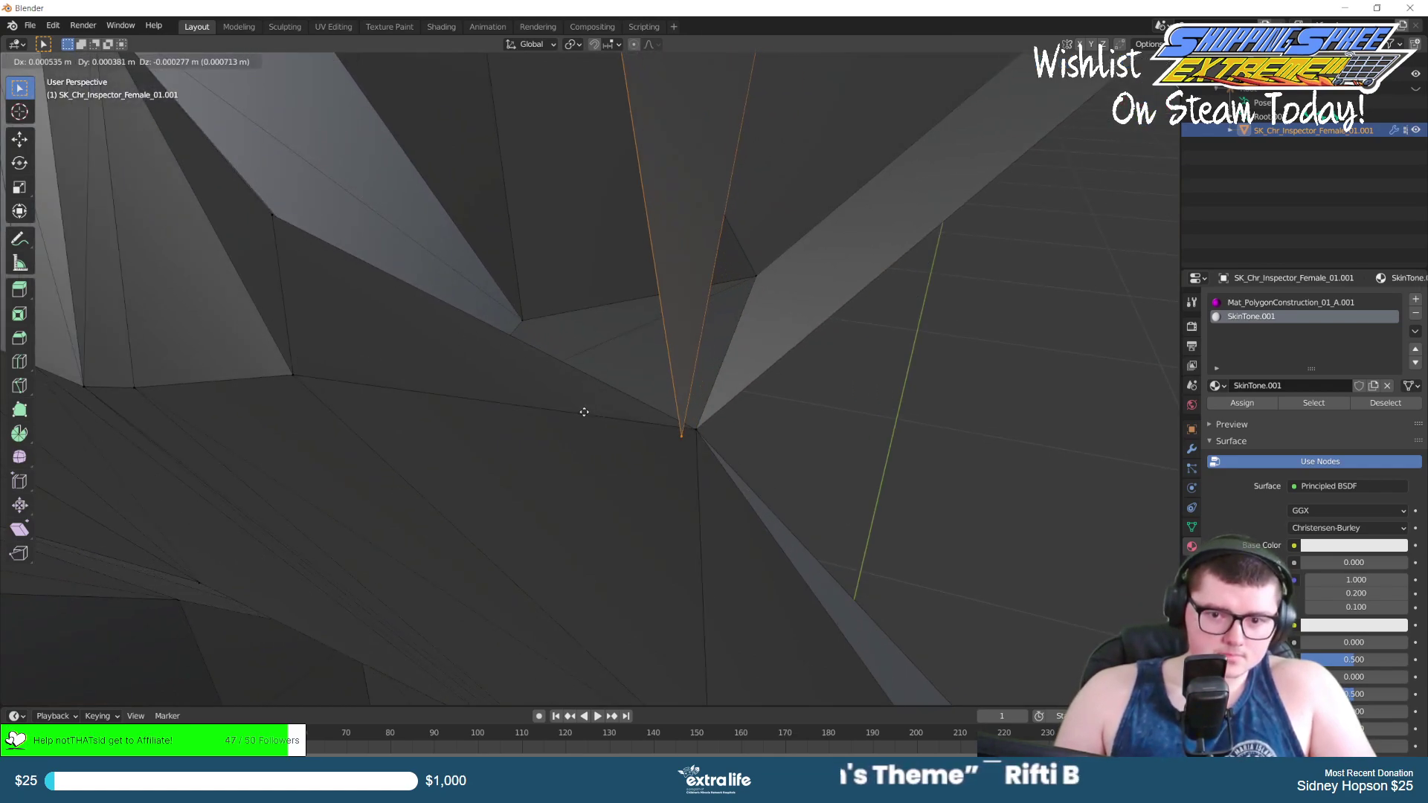
key("g")
left_click(586, 410)
Snap the separated vertex below the collar flap to the 3D cursor at the flap's lower corner.
middle_click_drag(586, 410, 588, 391)
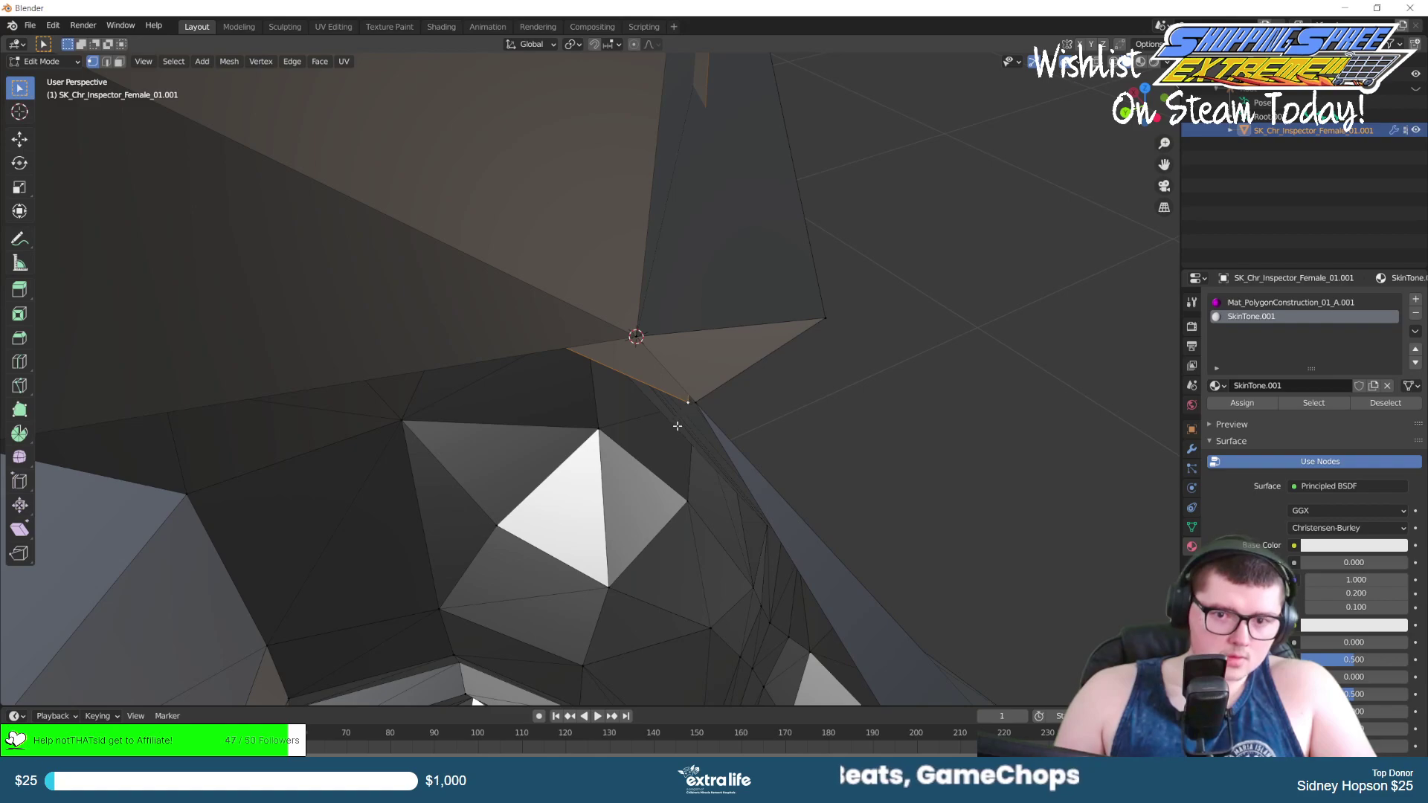
right_click(606, 418)
mouse_move(640, 418)
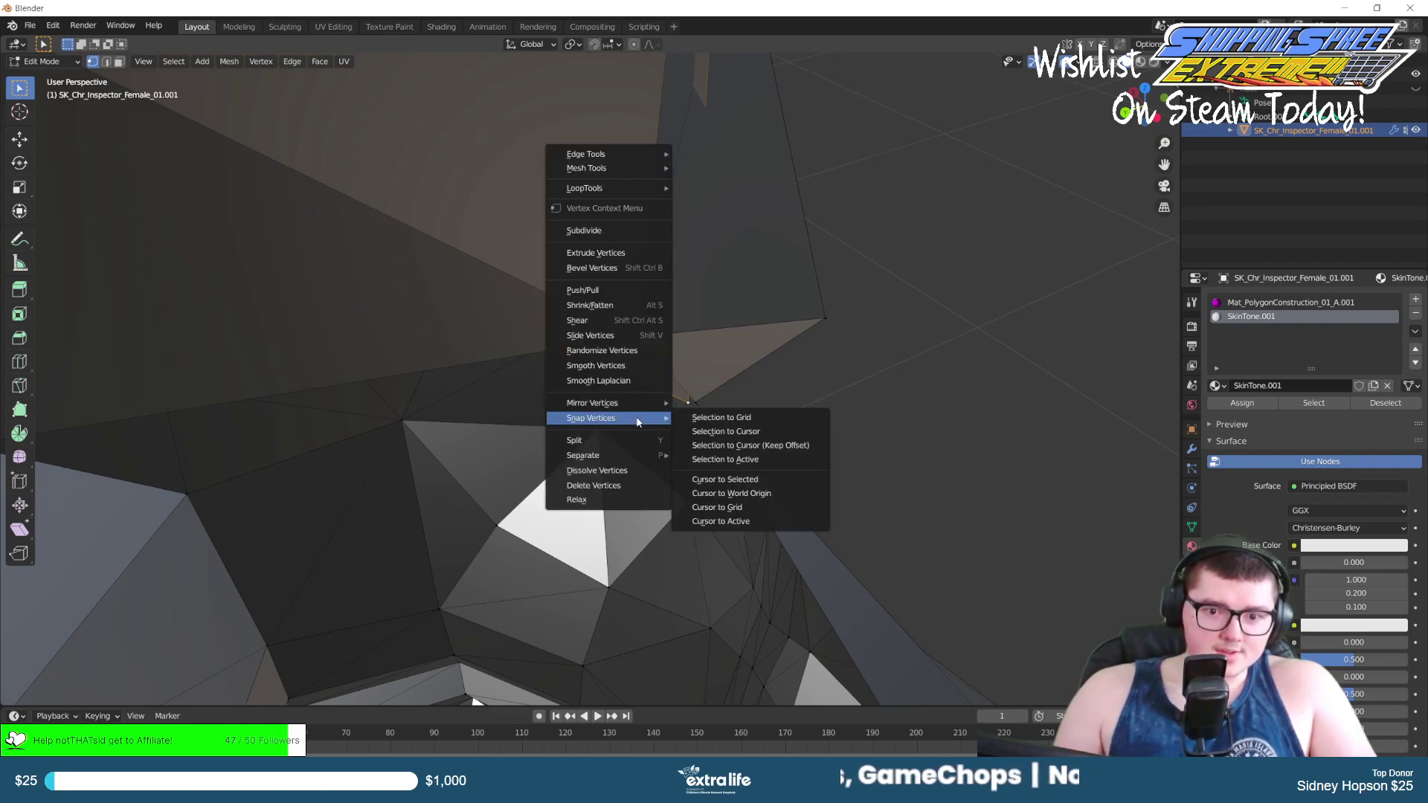
left_click(729, 433)
Snap the 3D cursor to the selected upper corner vertex of the loose triangular collar face.
middle_click_drag(631, 331, 573, 240)
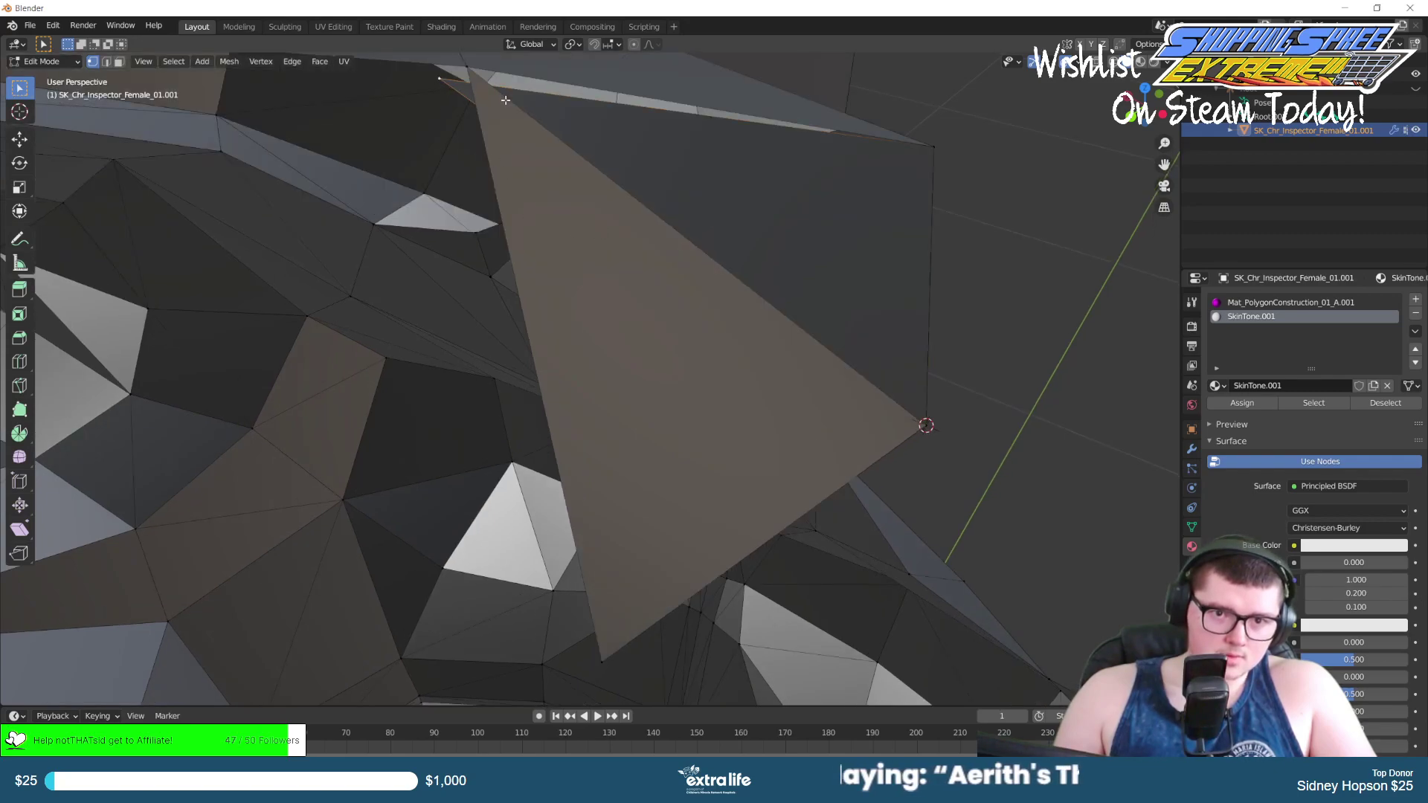
middle_click_drag(516, 152, 656, 391)
right_click(640, 412)
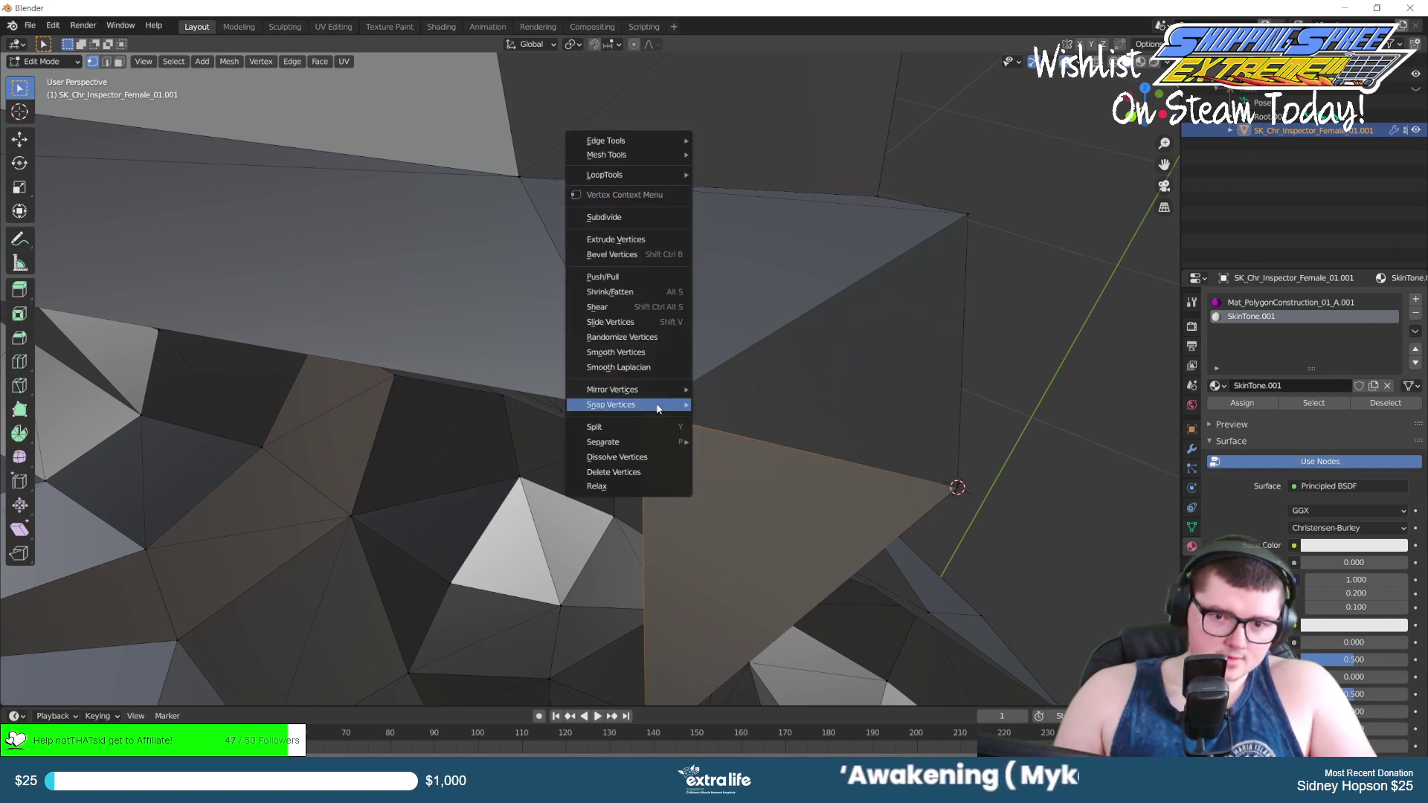
mouse_move(654, 405)
left_click(734, 469)
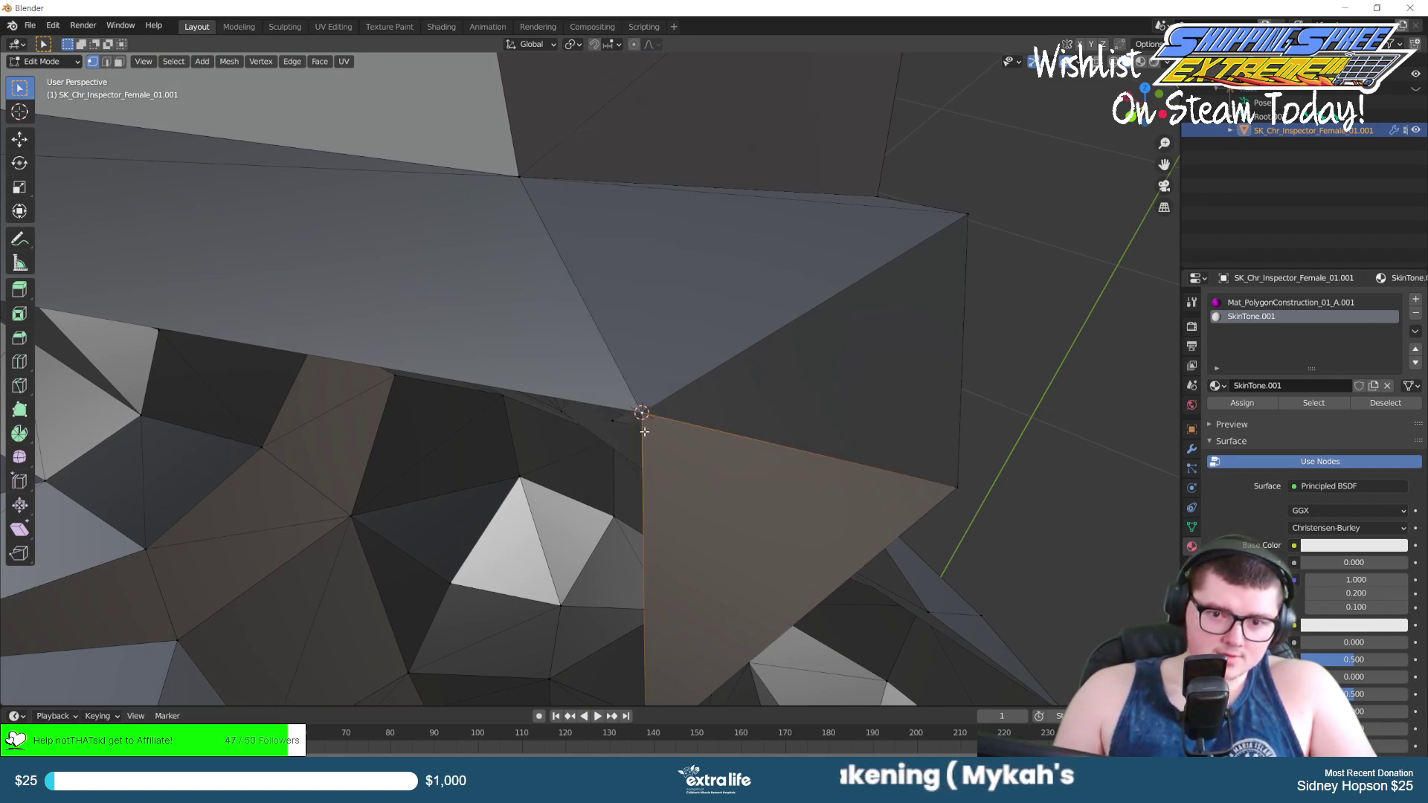
Snap the stray vertex near the flap's upper corner to the 3D cursor and clear the selection.
right_click(616, 419)
mouse_move(632, 418)
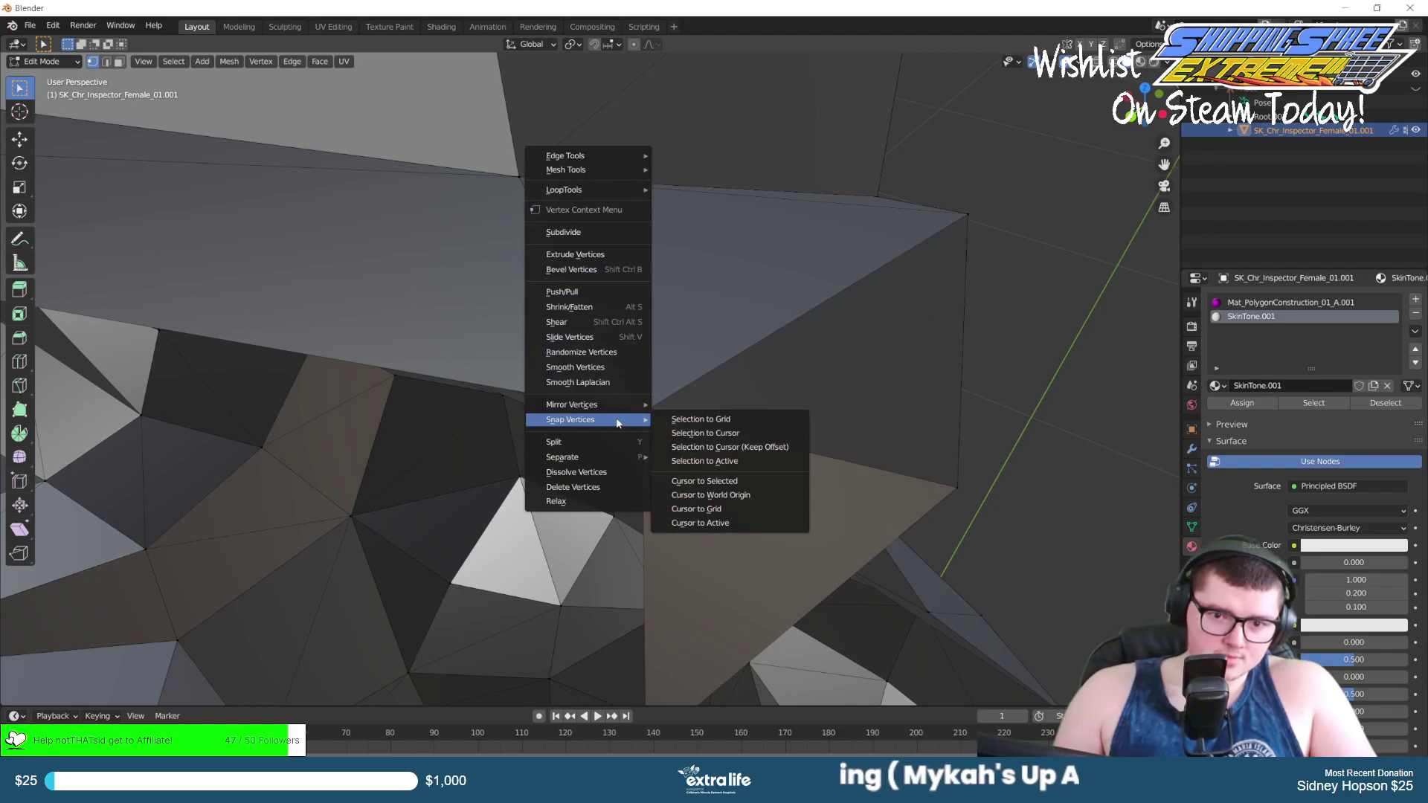
left_click(712, 431)
middle_click_drag(732, 399, 711, 386)
left_click(1068, 379)
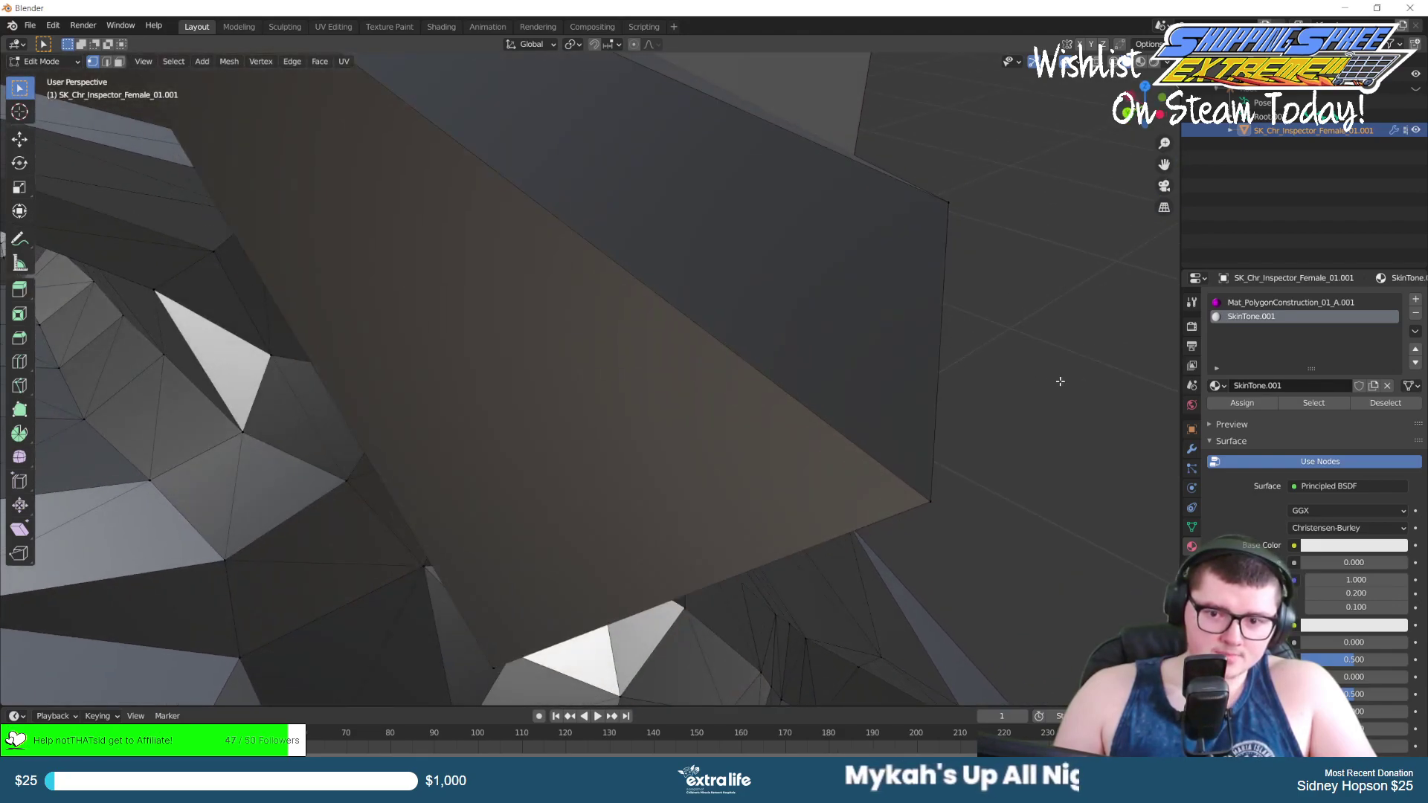
Create a new face between the collar's upper rim edge and the adjoining side edge across the open gap.
scroll(1068, 379, "down", 3)
middle_click_drag(984, 363, 806, 319)
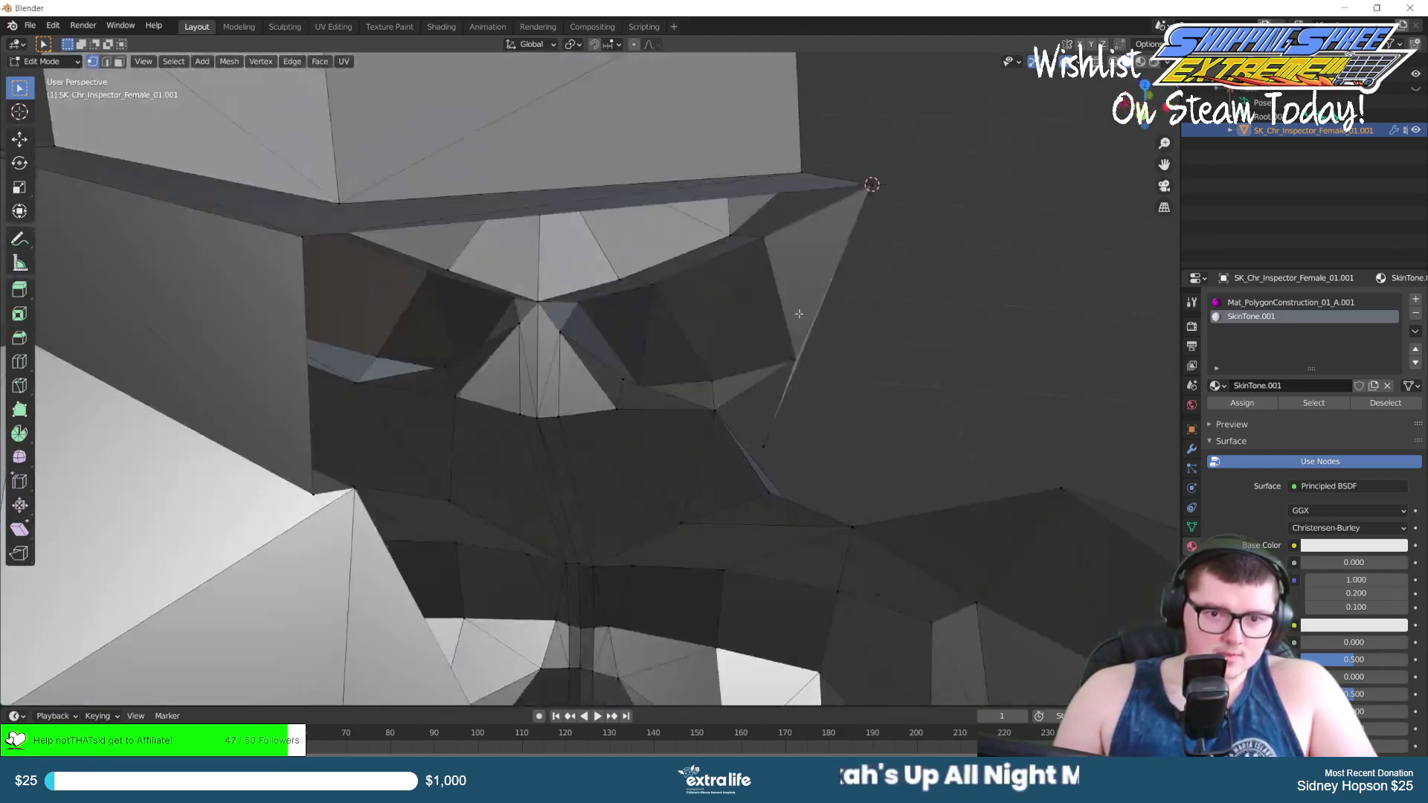
scroll(806, 319, "down", 3)
middle_click_drag(637, 265, 696, 269)
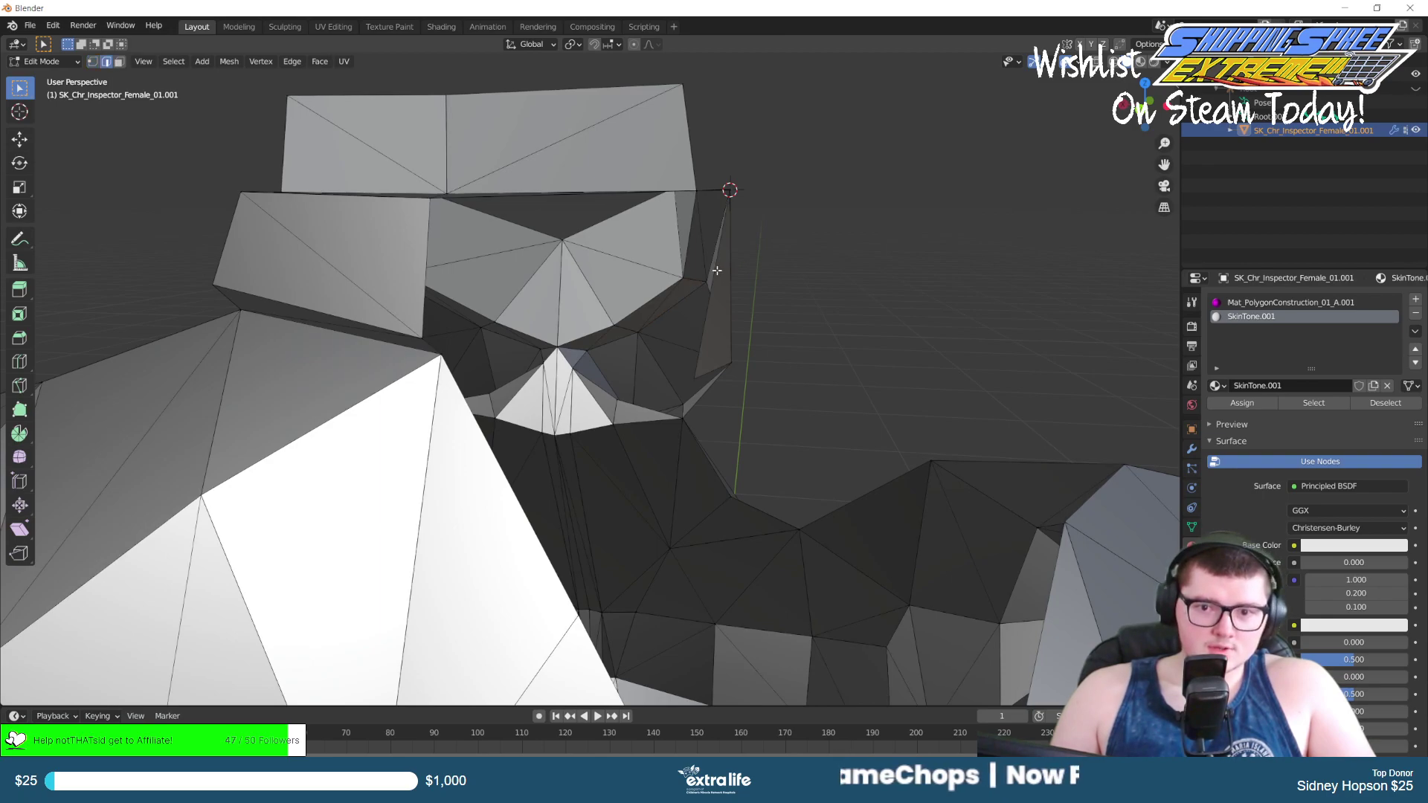
middle_click_drag(716, 268, 520, 252)
right_click(521, 253)
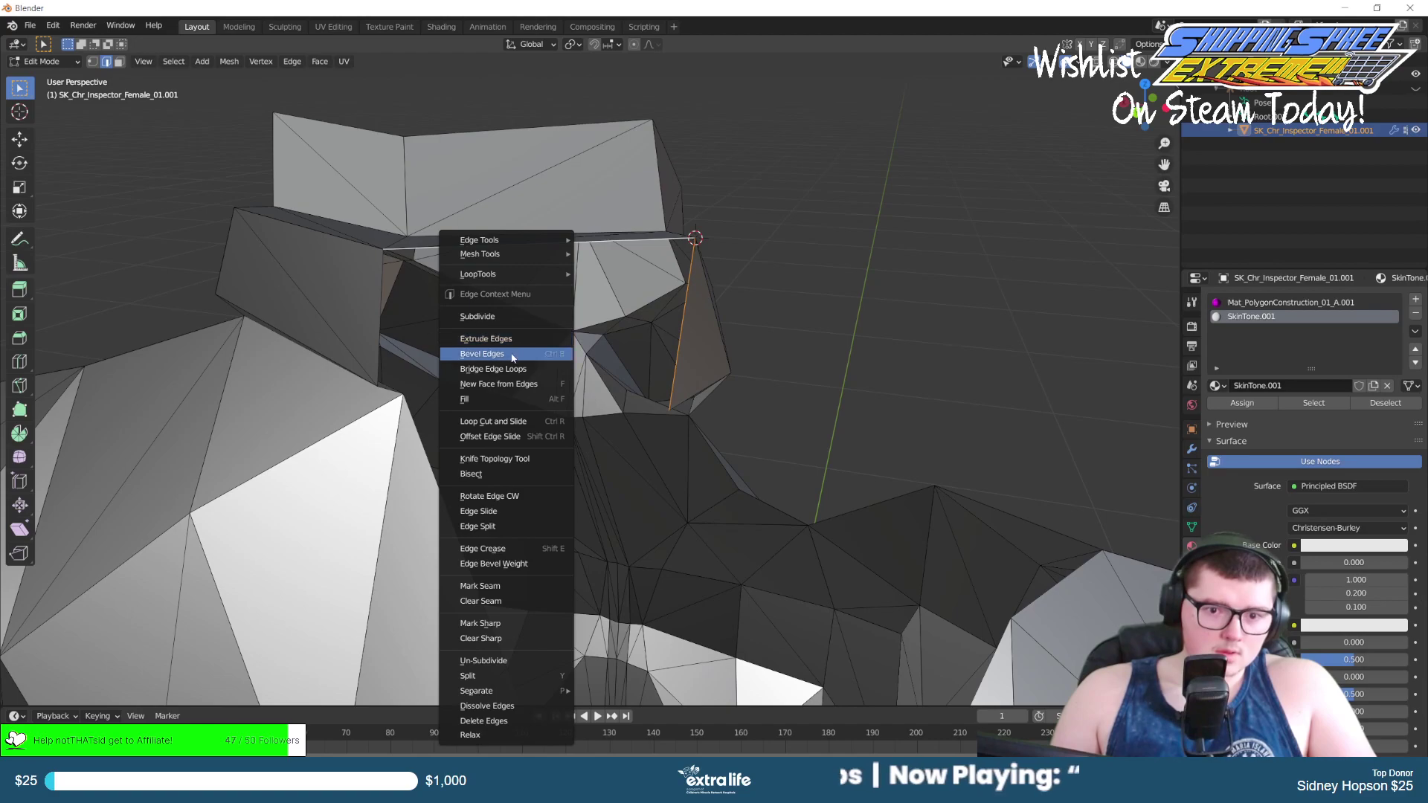
left_click(494, 384)
left_click(871, 191)
middle_click_drag(824, 210, 861, 180)
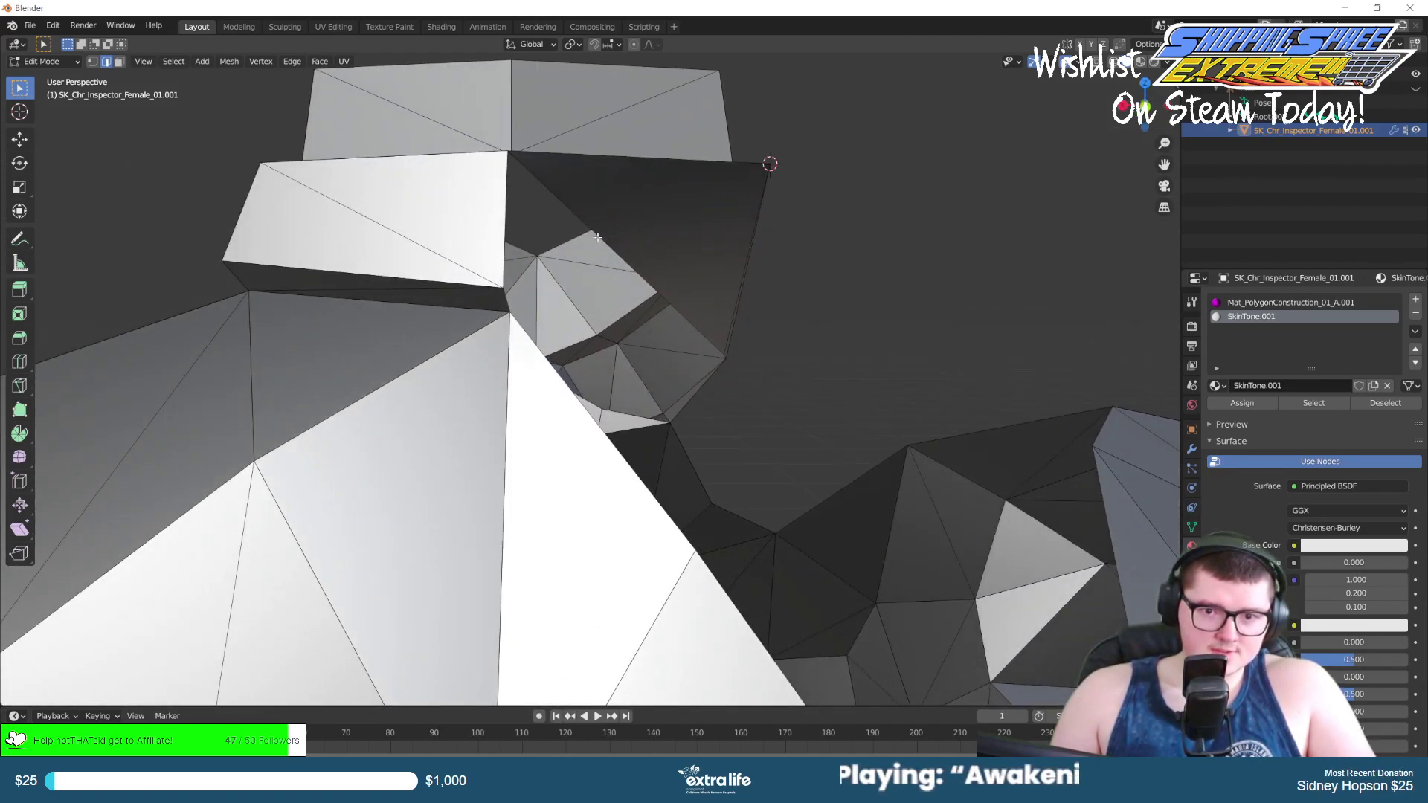
Fill the remaining triangular opening below the upper collar face with another new face from edges.
middle_click_drag(554, 203, 496, 290)
right_click(496, 290)
left_click(496, 290)
left_click(757, 300)
middle_click_drag(756, 300, 452, 269)
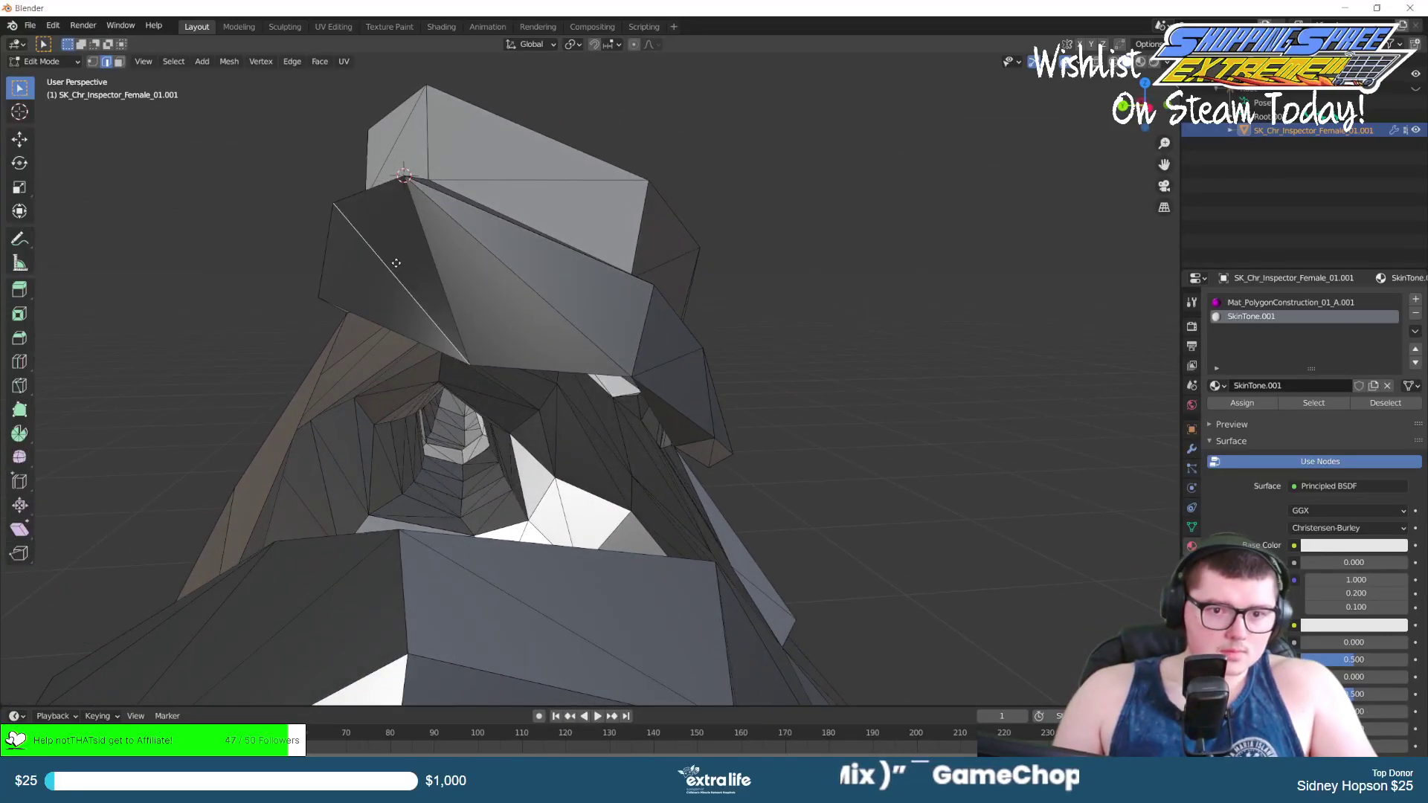
Move the selected diagonal edge of the collar's front side faces outward by about 0.006 m.
key("g")
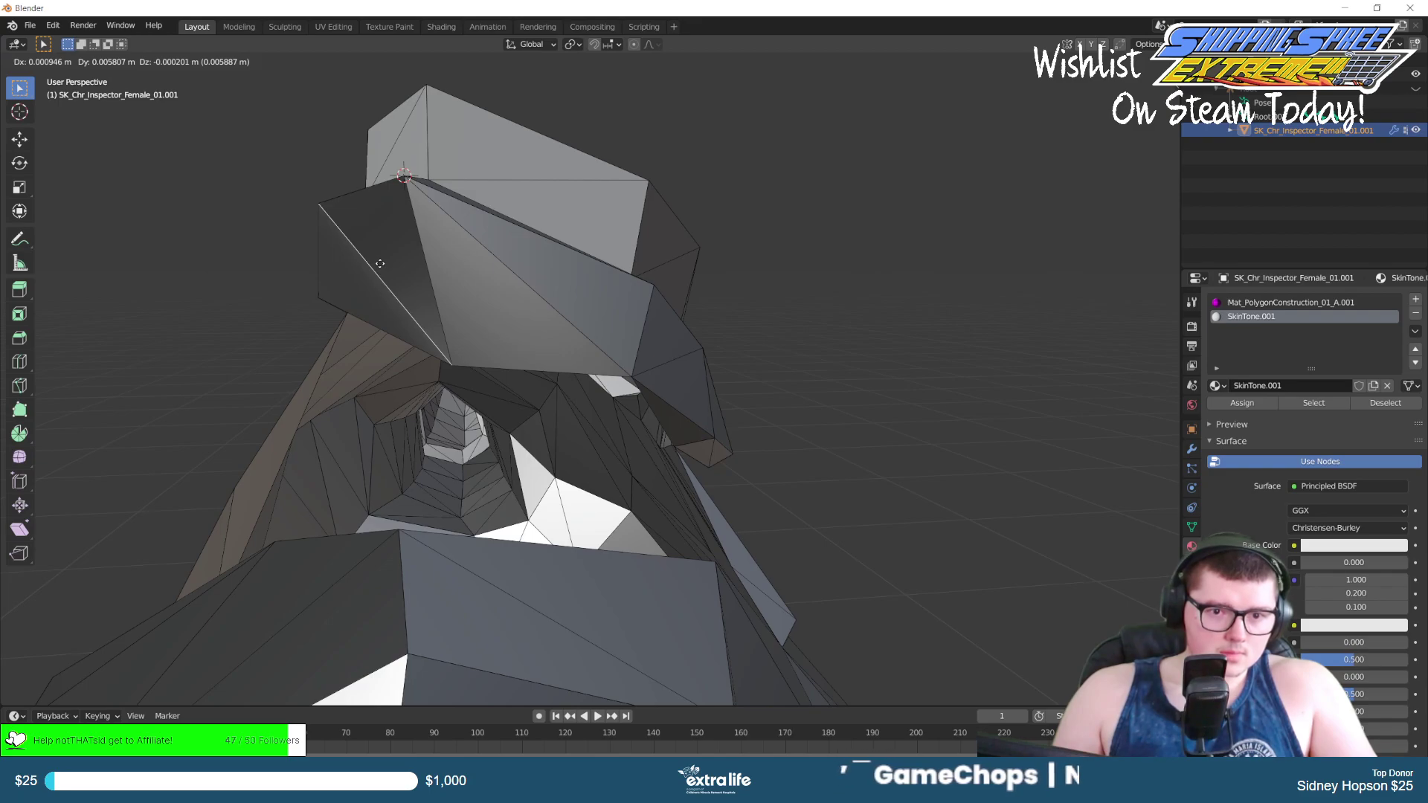
left_click(379, 263)
middle_click_drag(379, 264, 580, 289)
Move the collar flap's lower front corner vertex by about 0.018 m, fine-tune its position from the side, and clear the selection.
middle_click_drag(635, 335, 571, 316)
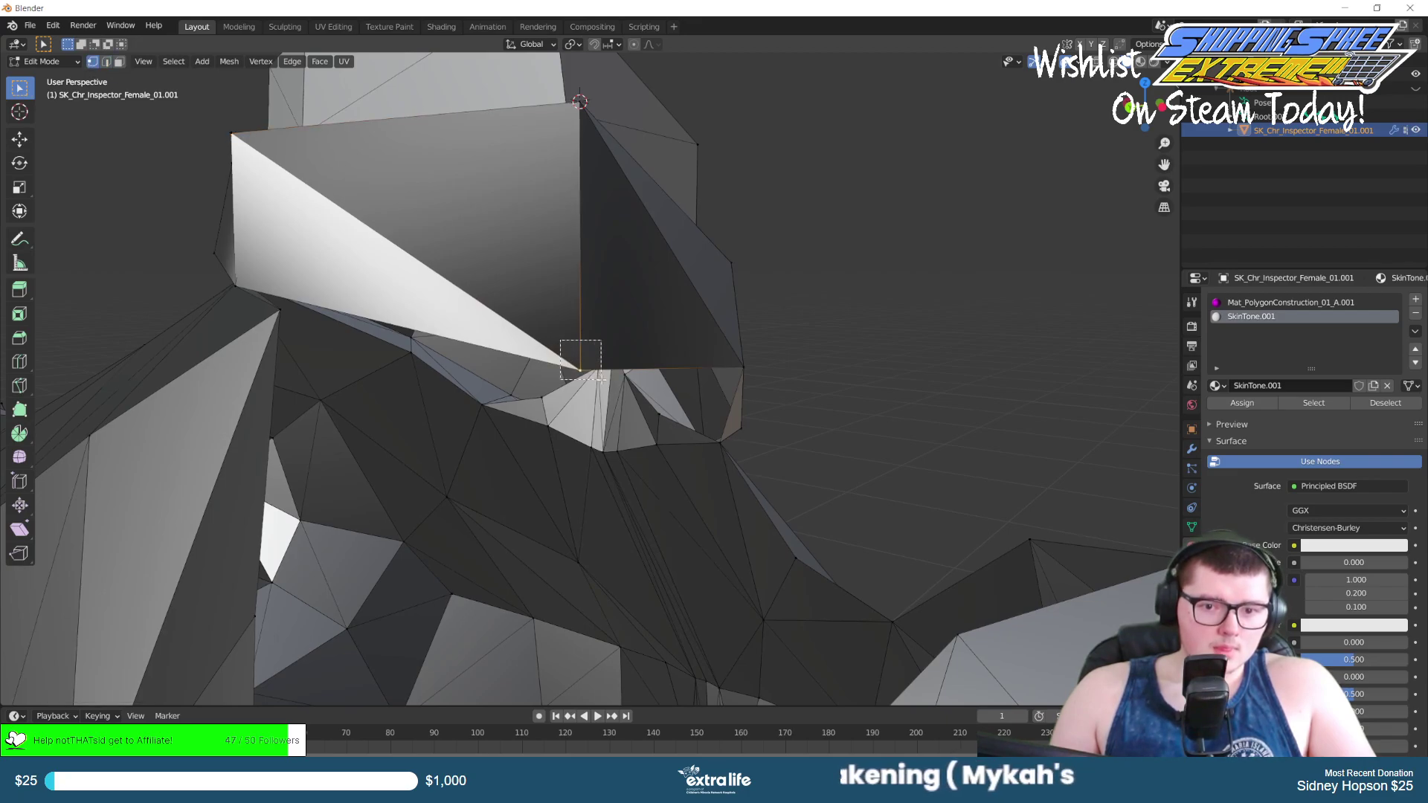
middle_click_drag(601, 363, 711, 381)
key("g")
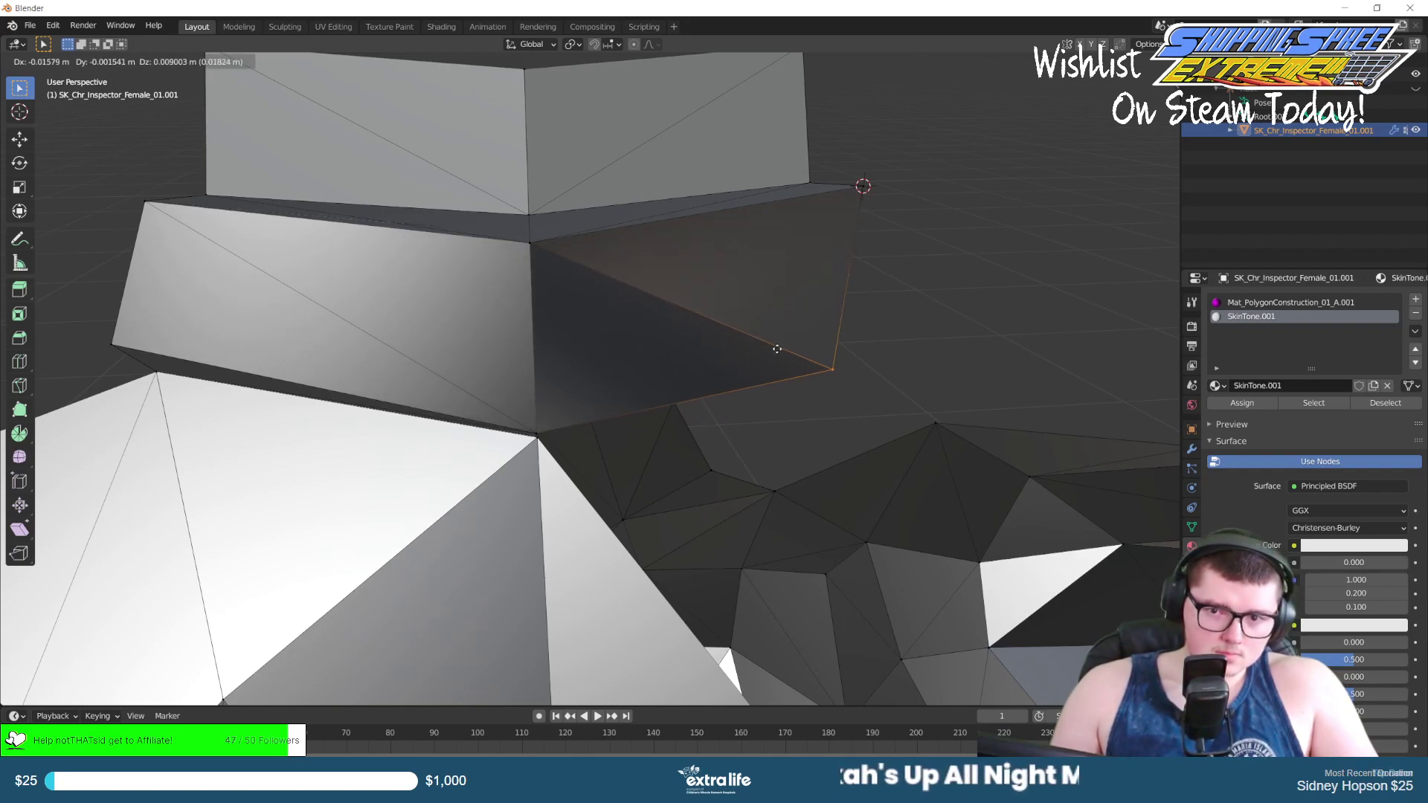
left_click(781, 346)
middle_click_drag(780, 346, 686, 282)
key("g")
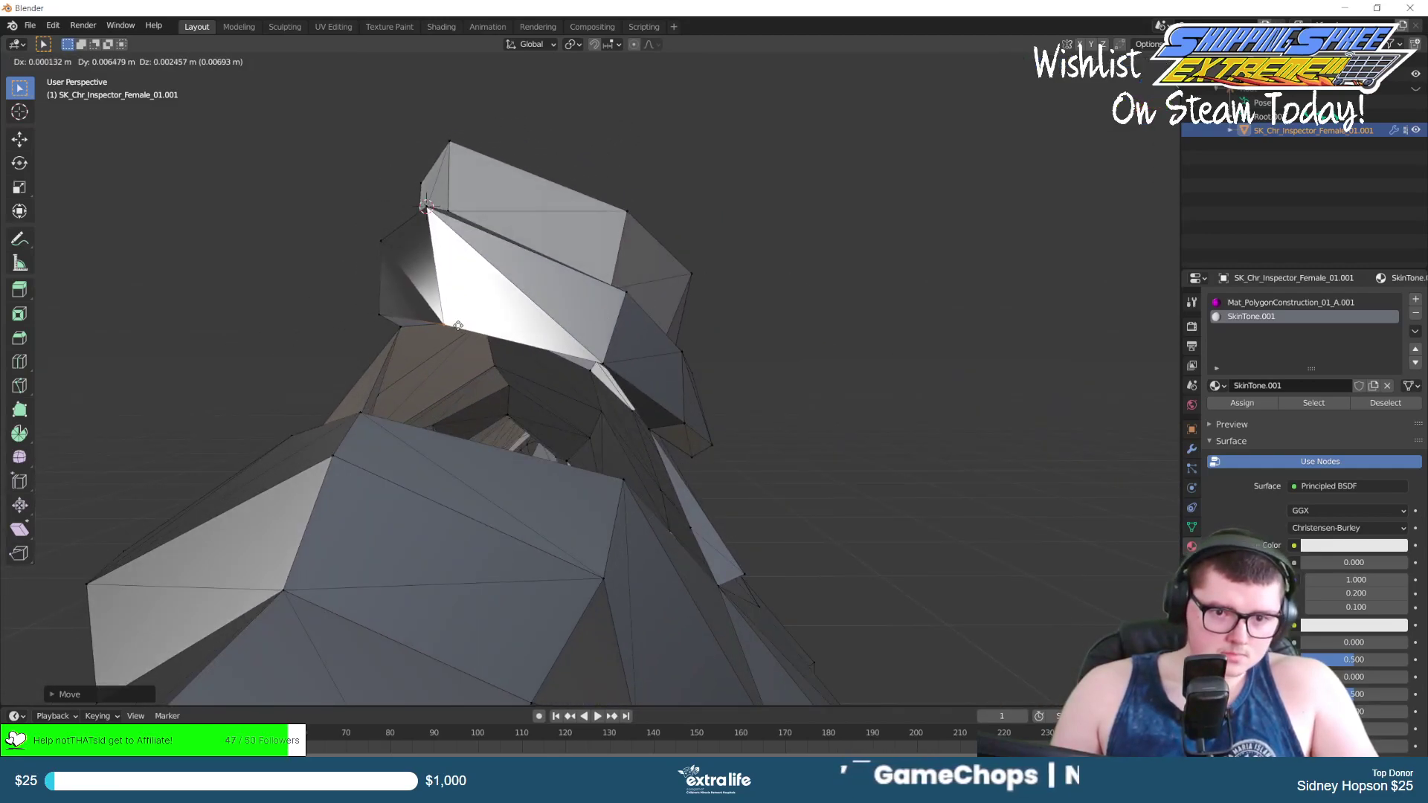
left_click(424, 316)
middle_click_drag(424, 316, 551, 290)
scroll(553, 294, "up", 4)
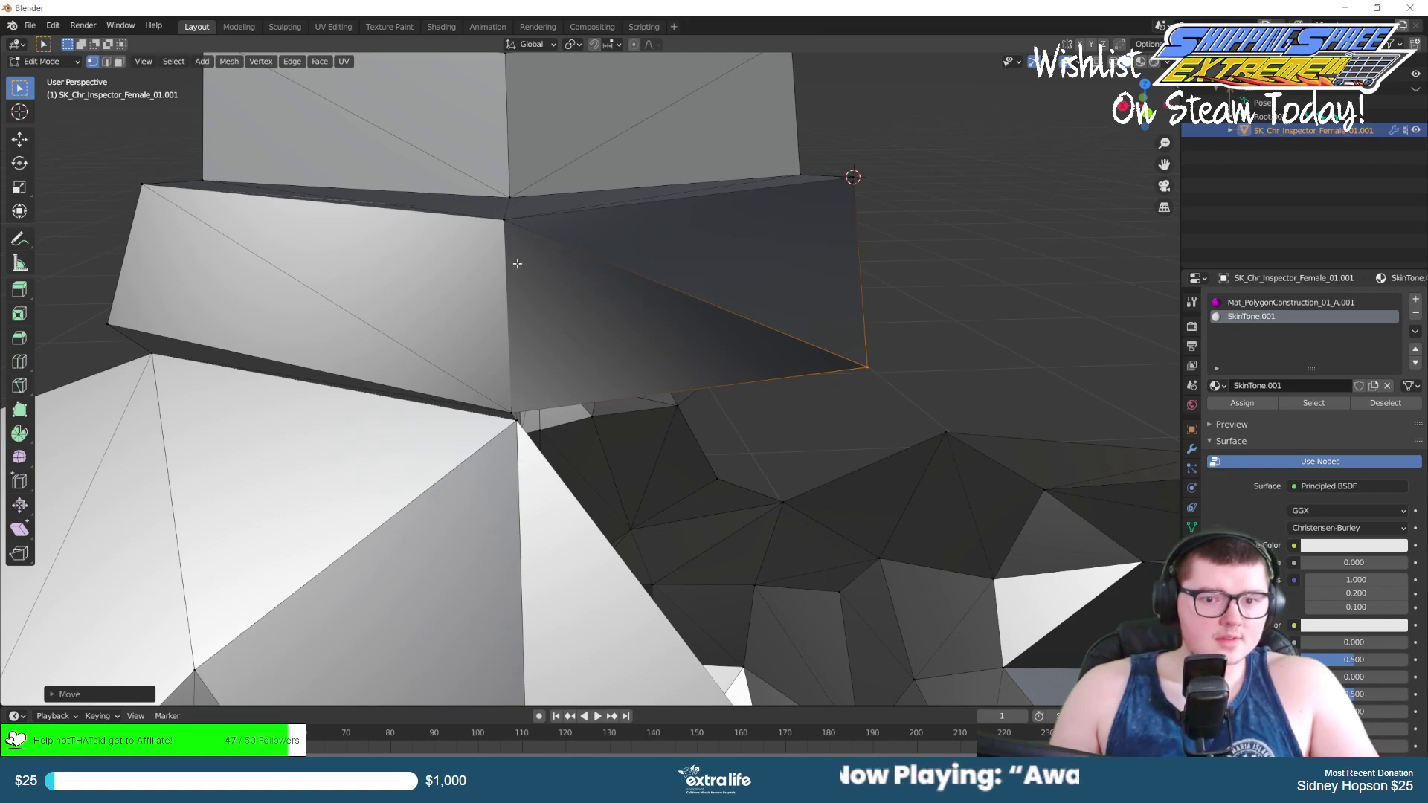
middle_click_drag(732, 288, 679, 278)
left_click(681, 278)
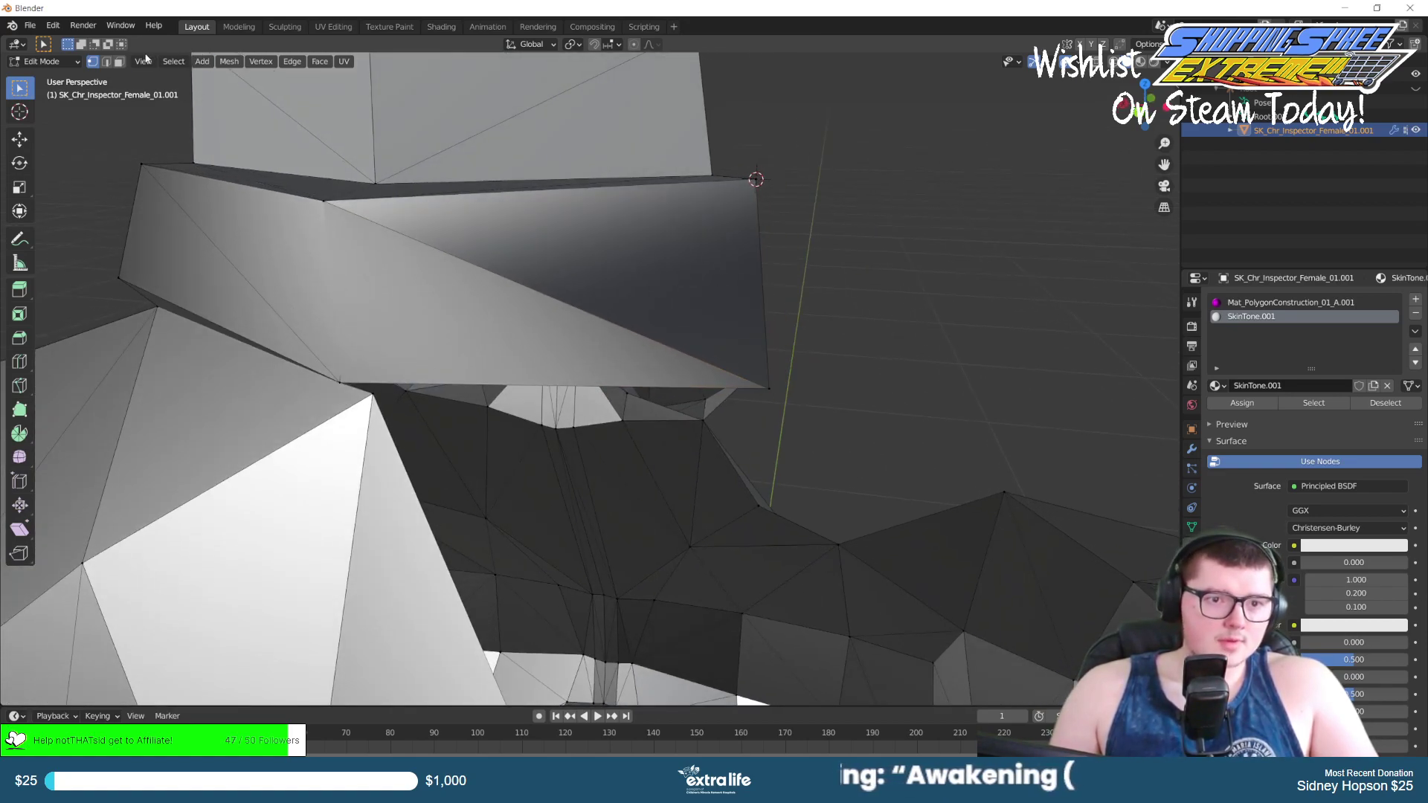
Delete the two triangular faces that span the collar's front side panel.
left_click(576, 278)
key("x")
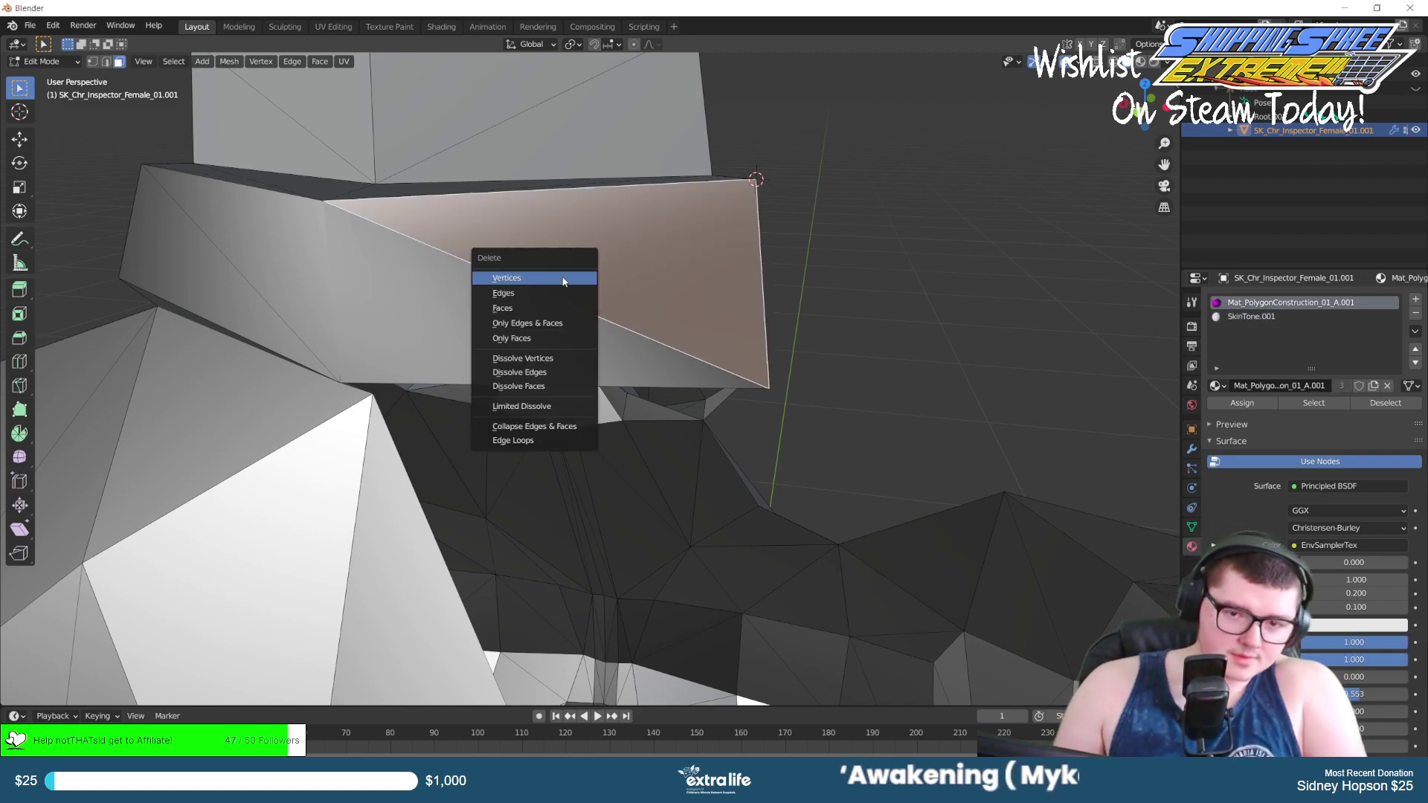
left_click(534, 308)
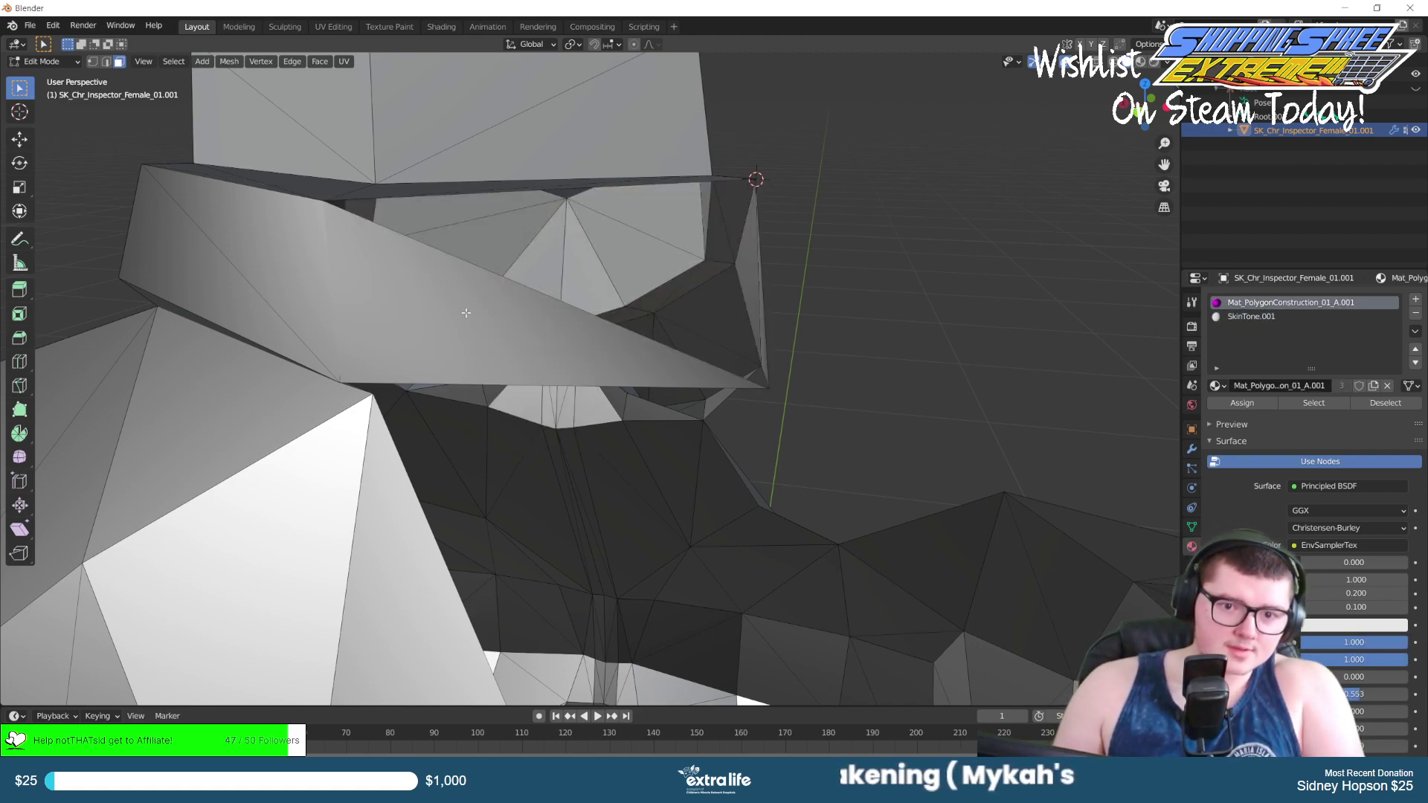
left_click(462, 317)
key("x")
left_click(464, 313)
Place the 3D cursor on the collar flap's loose upper corner vertex, next to the rim corner.
middle_click_drag(667, 336, 513, 320)
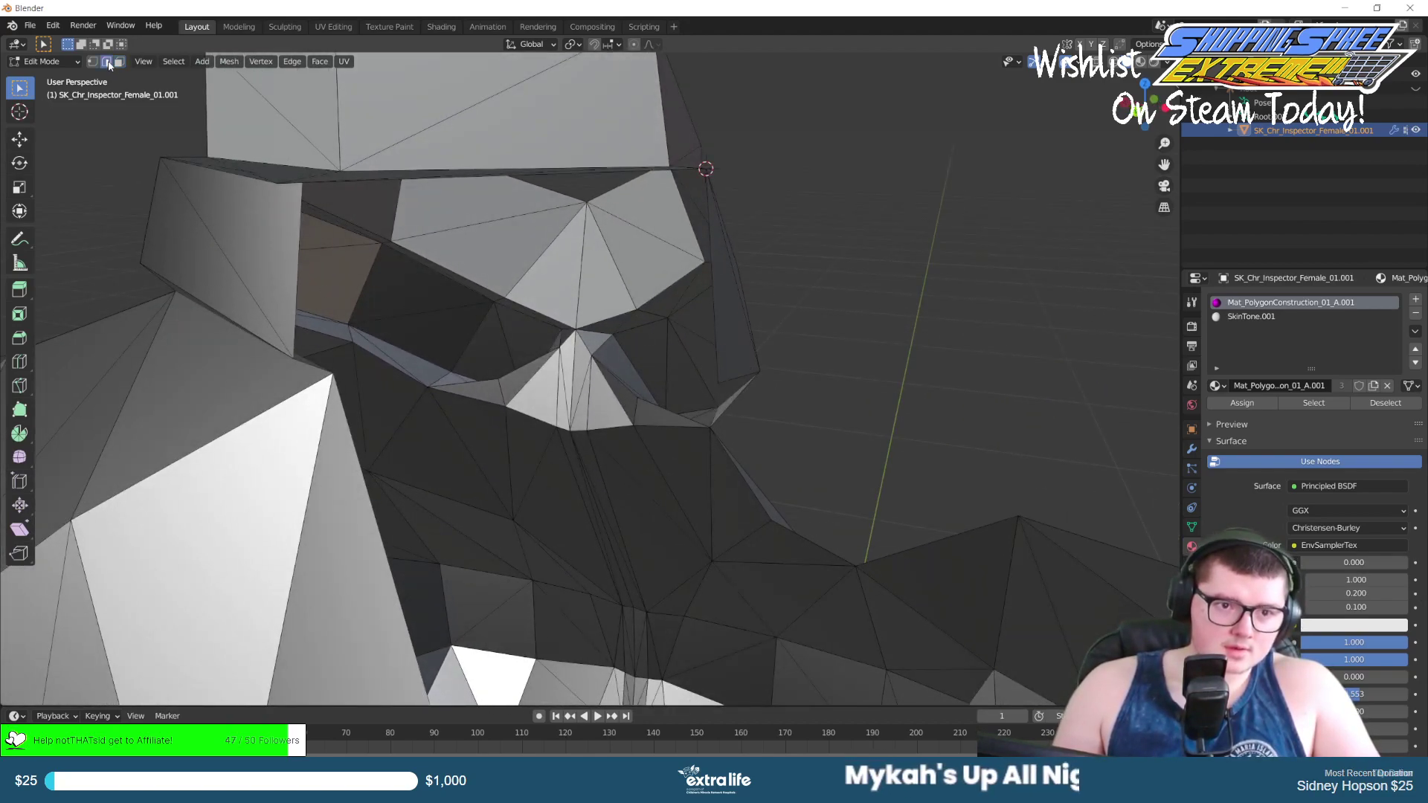
middle_click_drag(304, 249, 498, 268)
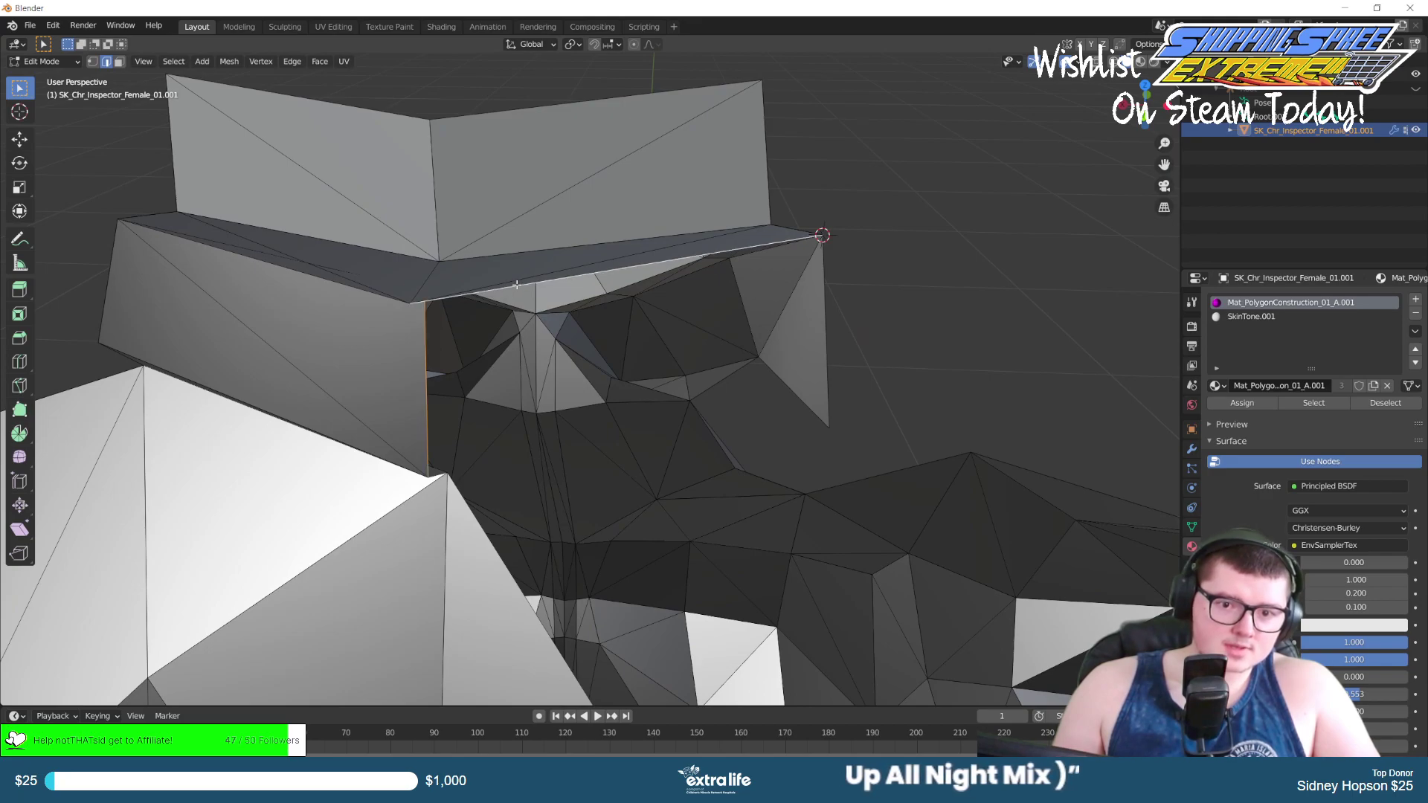
middle_click_drag(521, 304, 556, 144)
middle_click_drag(489, 283, 482, 316)
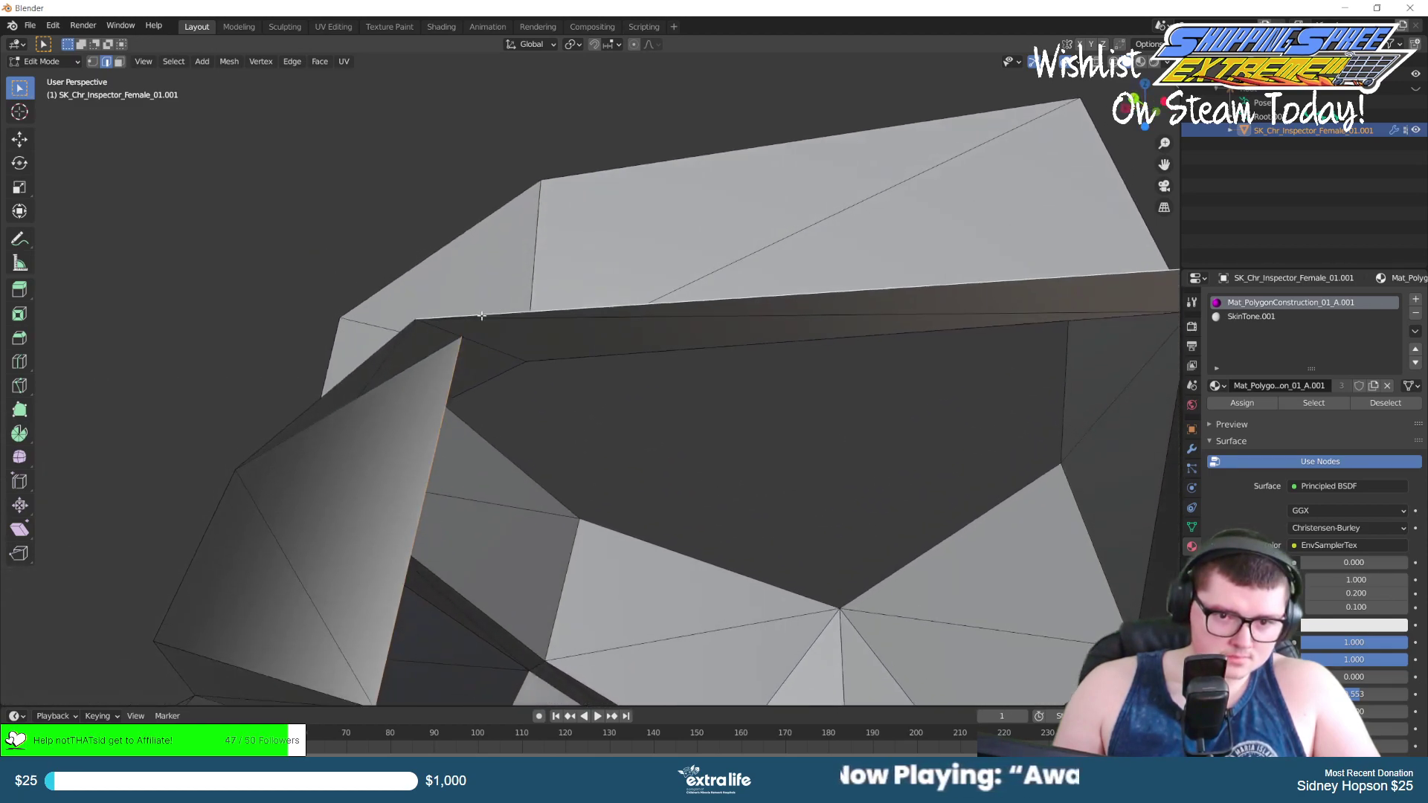
left_click(93, 62)
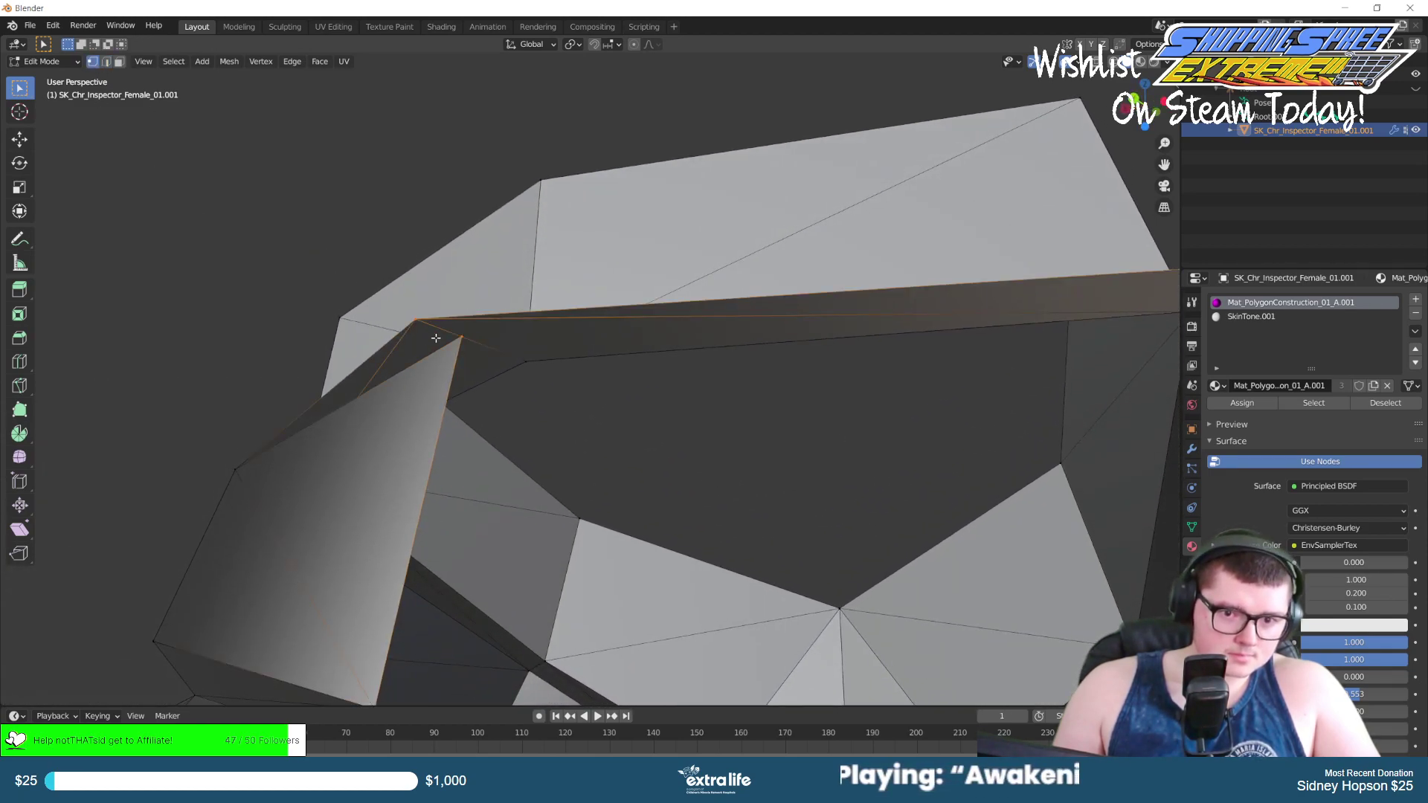
left_click(461, 335)
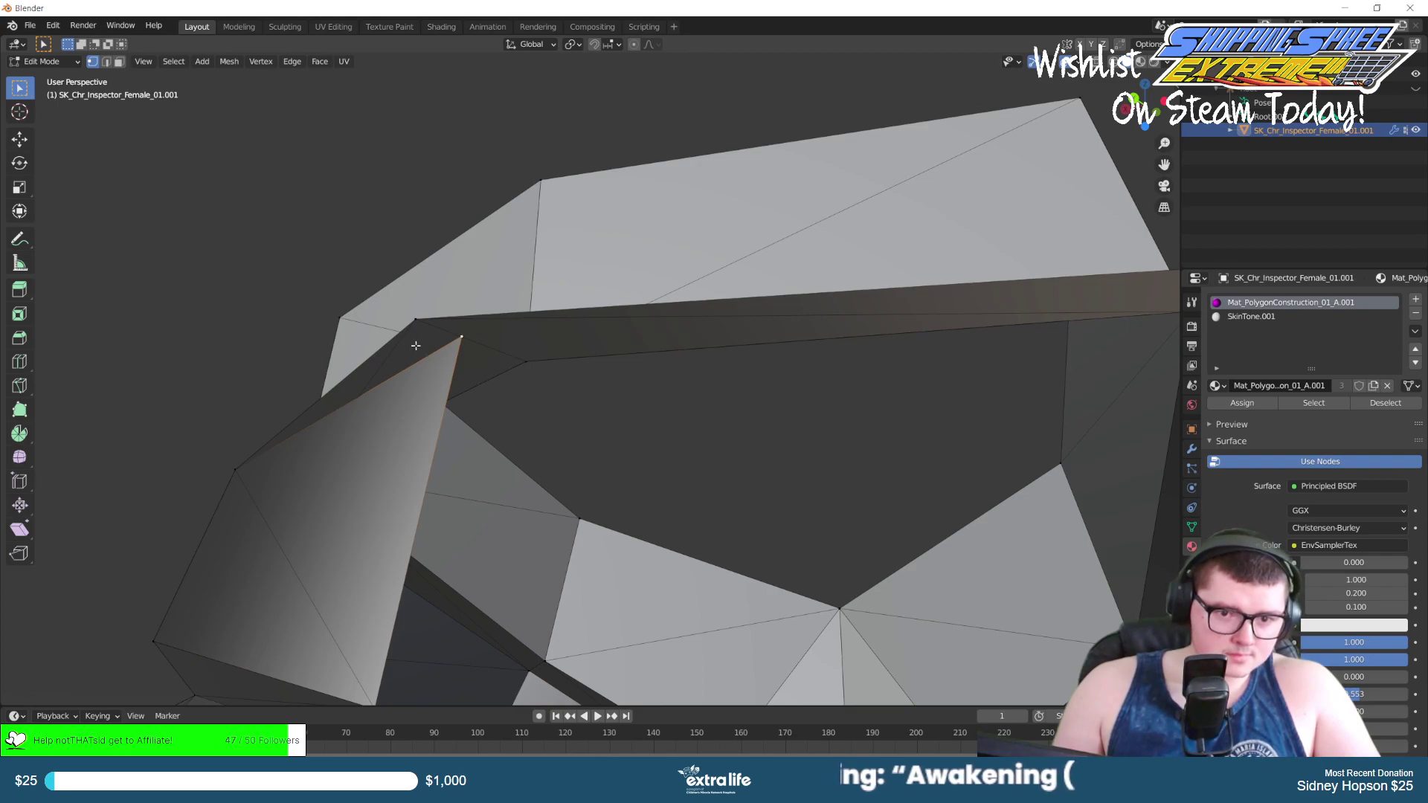
right_click(416, 318)
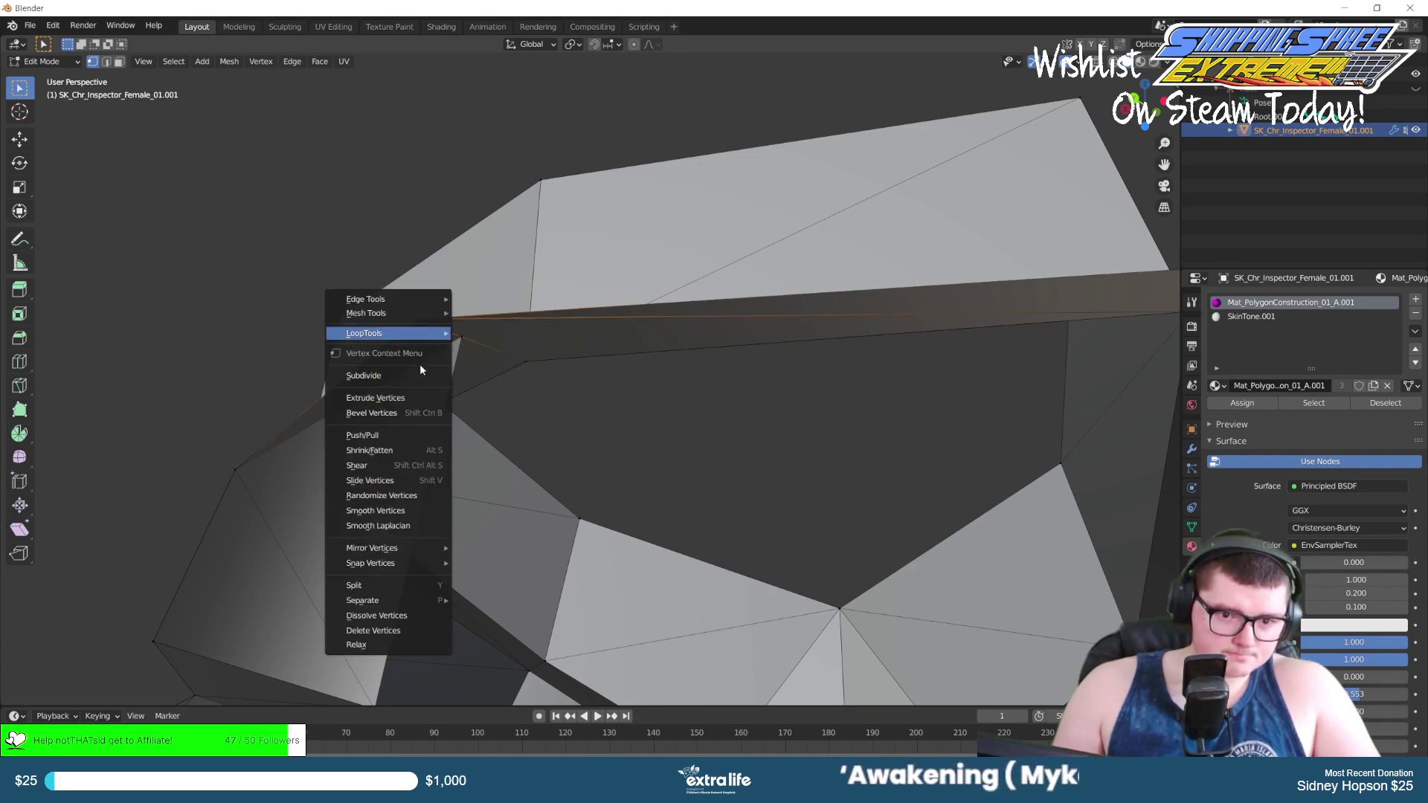
mouse_move(389, 563)
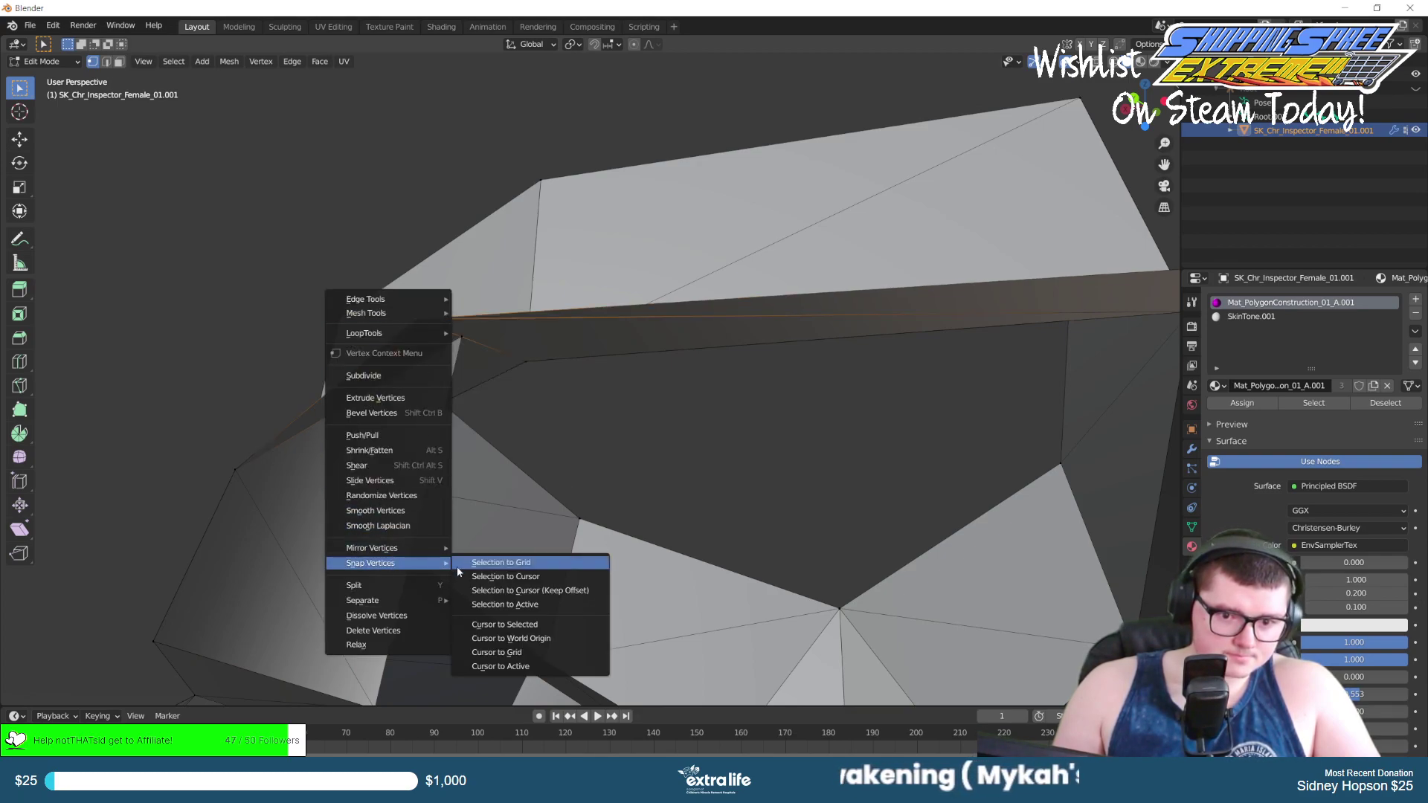
left_click(494, 625)
right_click(458, 340)
mouse_move(461, 341)
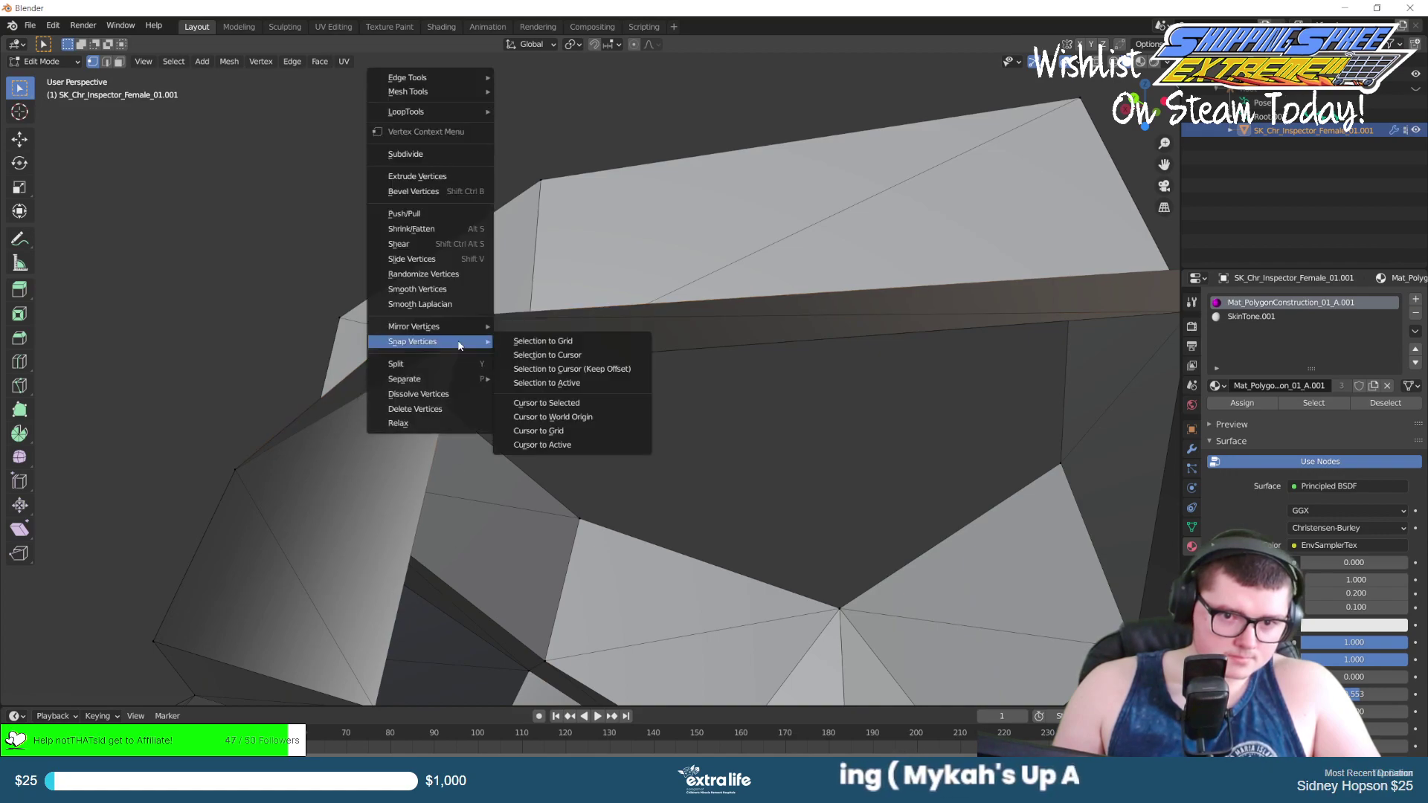
left_click(564, 403)
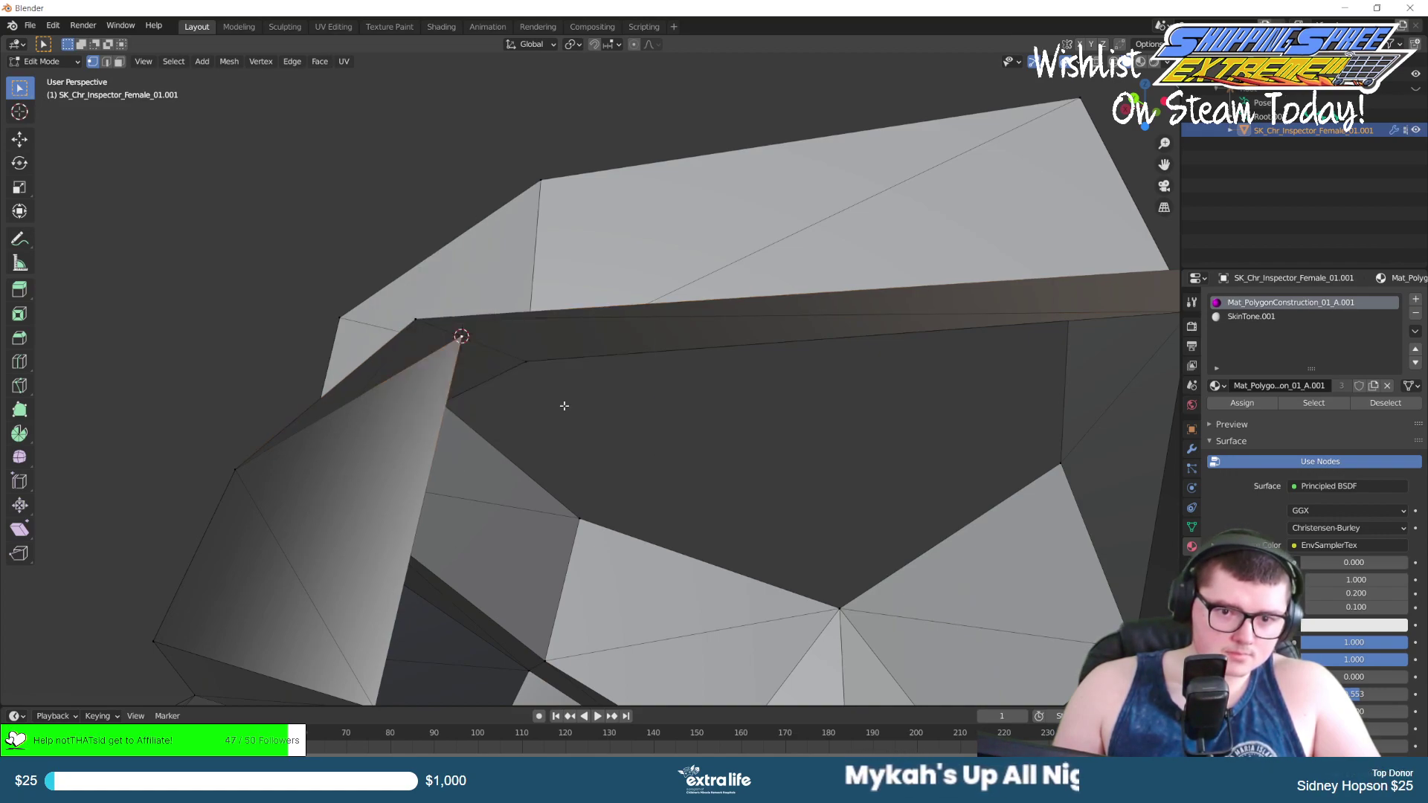
Set the 3D cursor to the rim's corner vertex and snap the flap's neighbouring upper corner vertex to it.
right_click(417, 320)
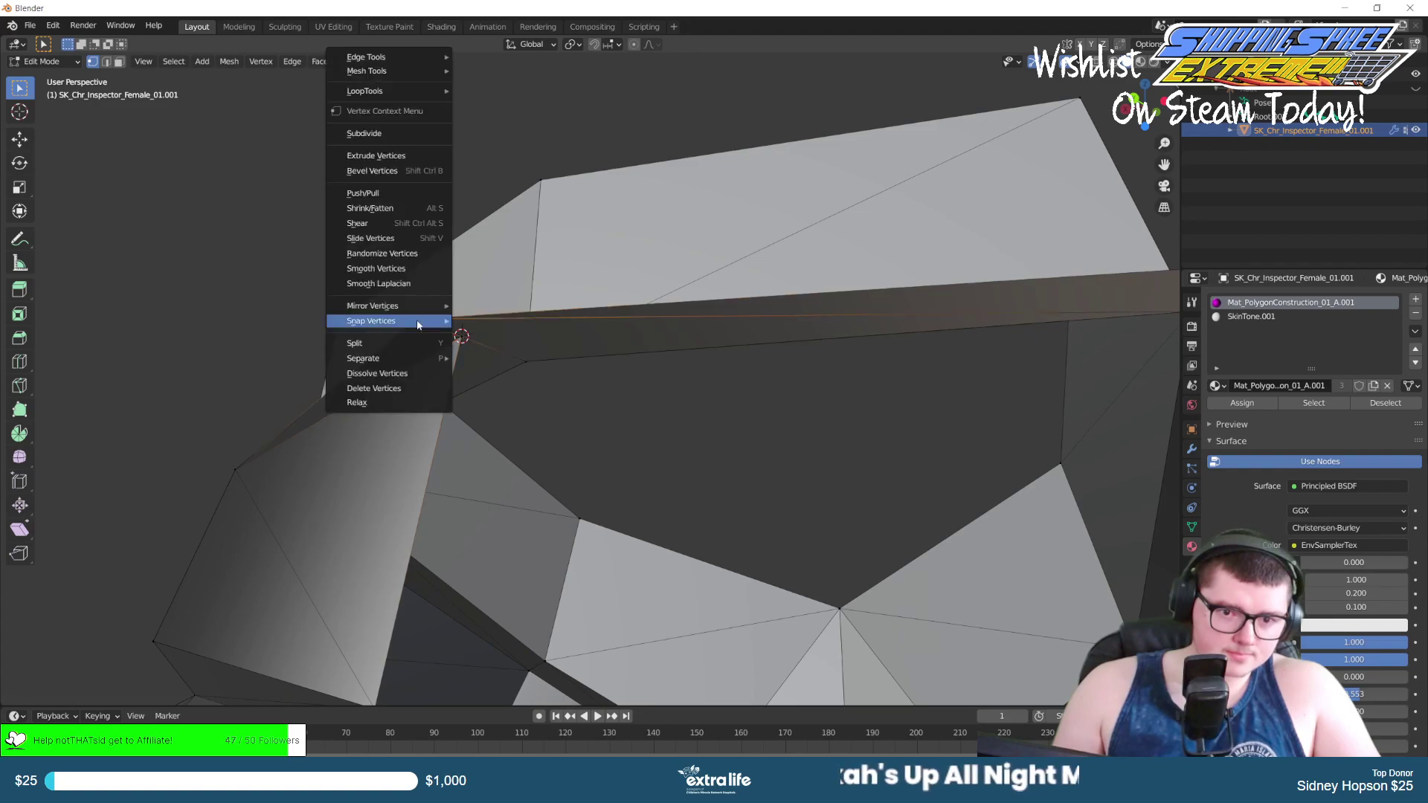
mouse_move(417, 320)
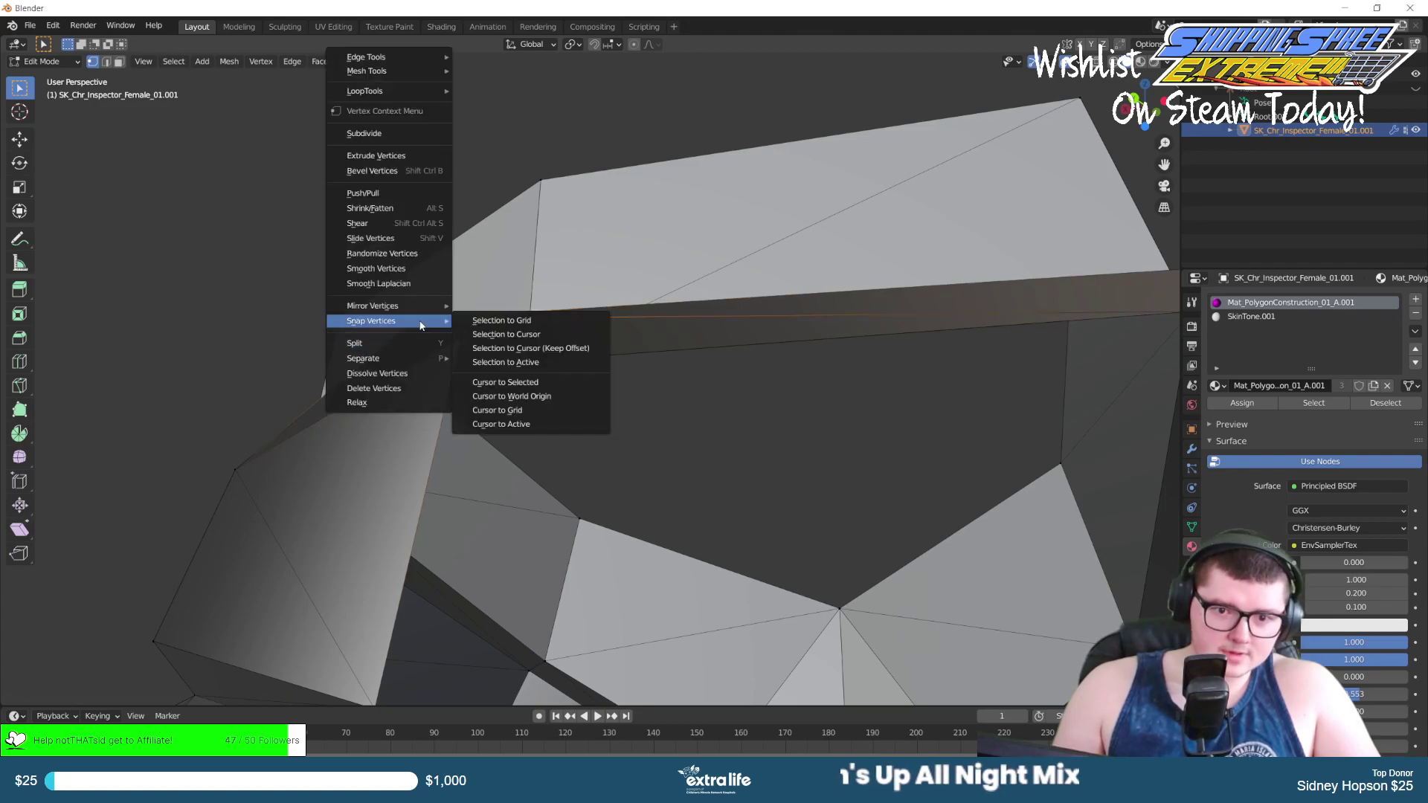
left_click(521, 383)
right_click(455, 365)
mouse_move(483, 351)
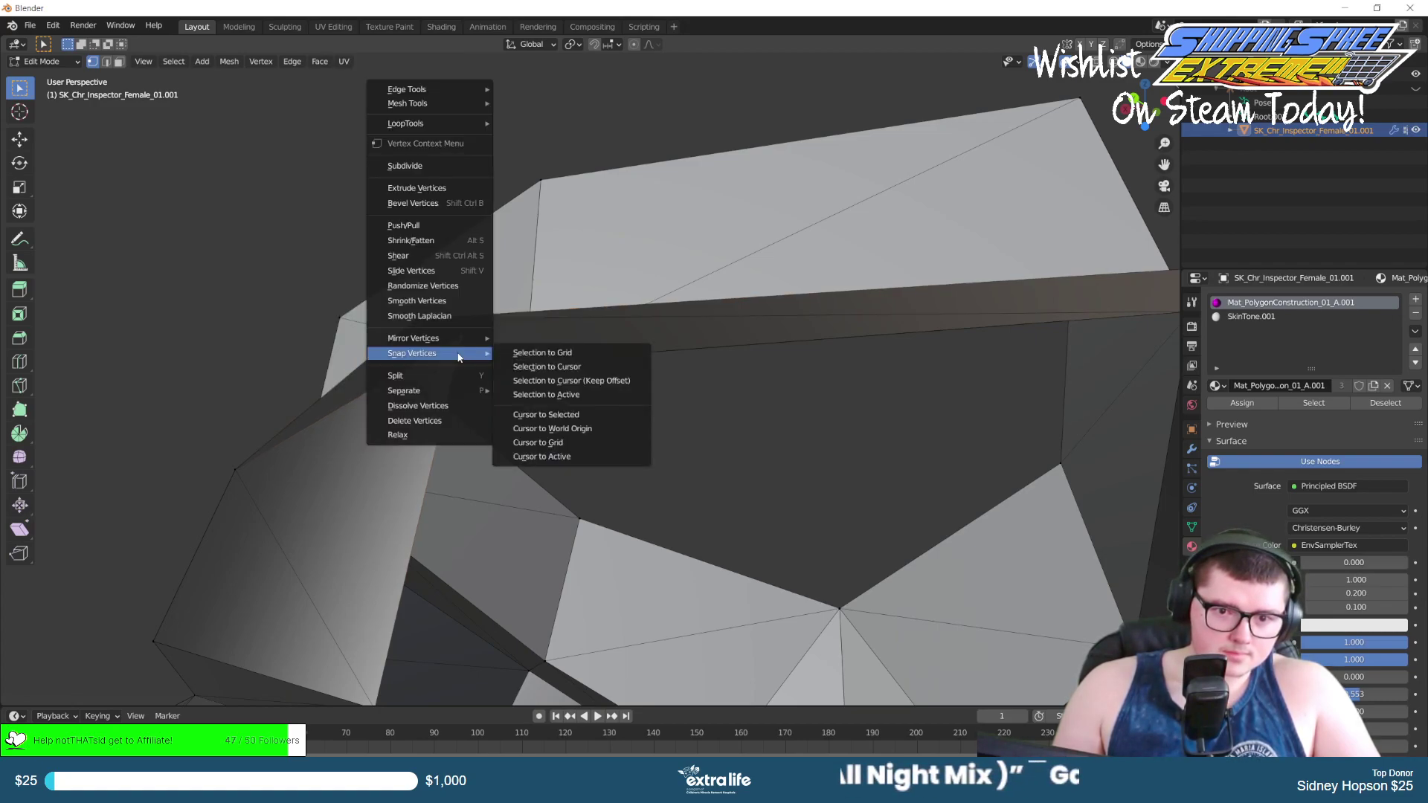
left_click(539, 365)
Create a new face from the flap's open vertical edge and the adjoining upper rim edge.
middle_click_drag(321, 239, 363, 297)
middle_click_drag(513, 368, 517, 466)
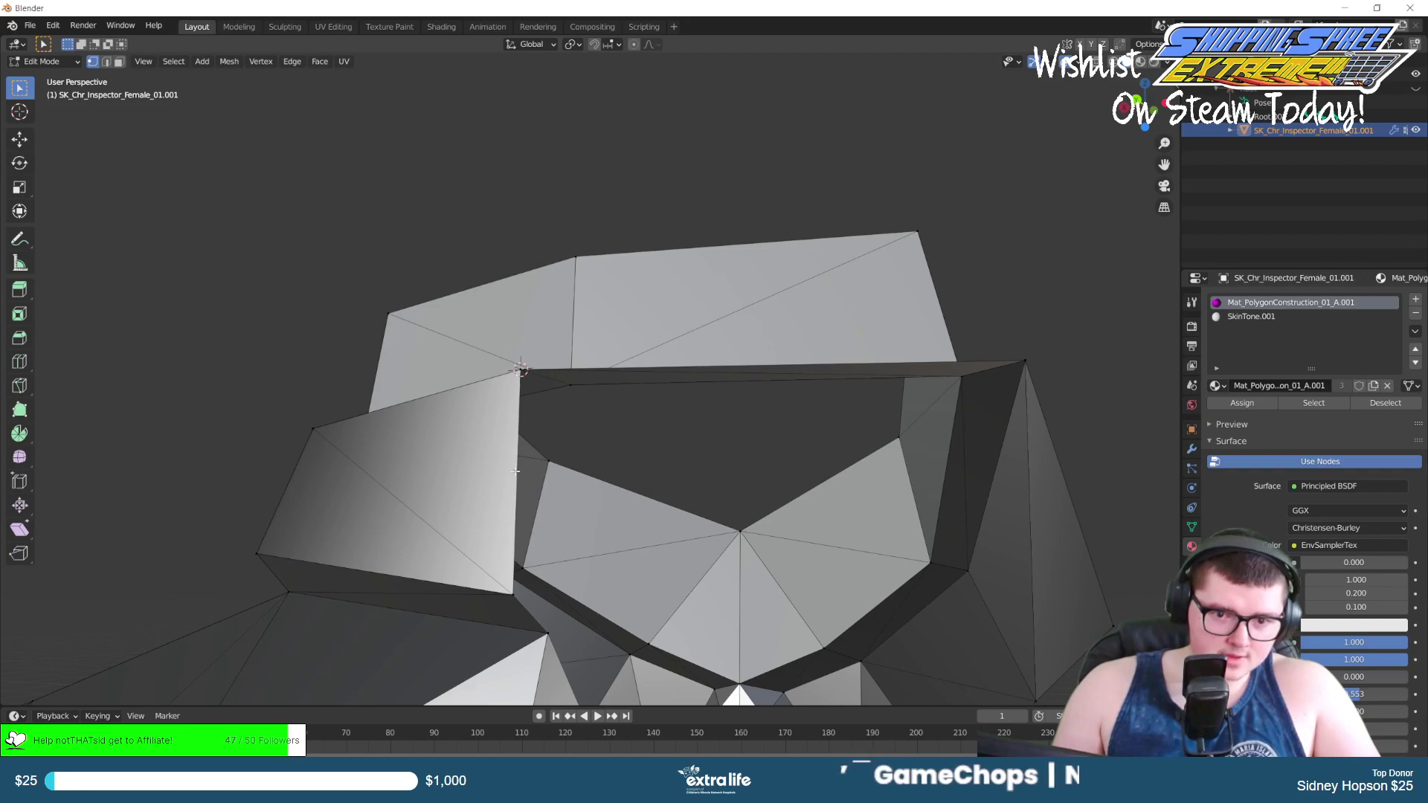
left_click(105, 62)
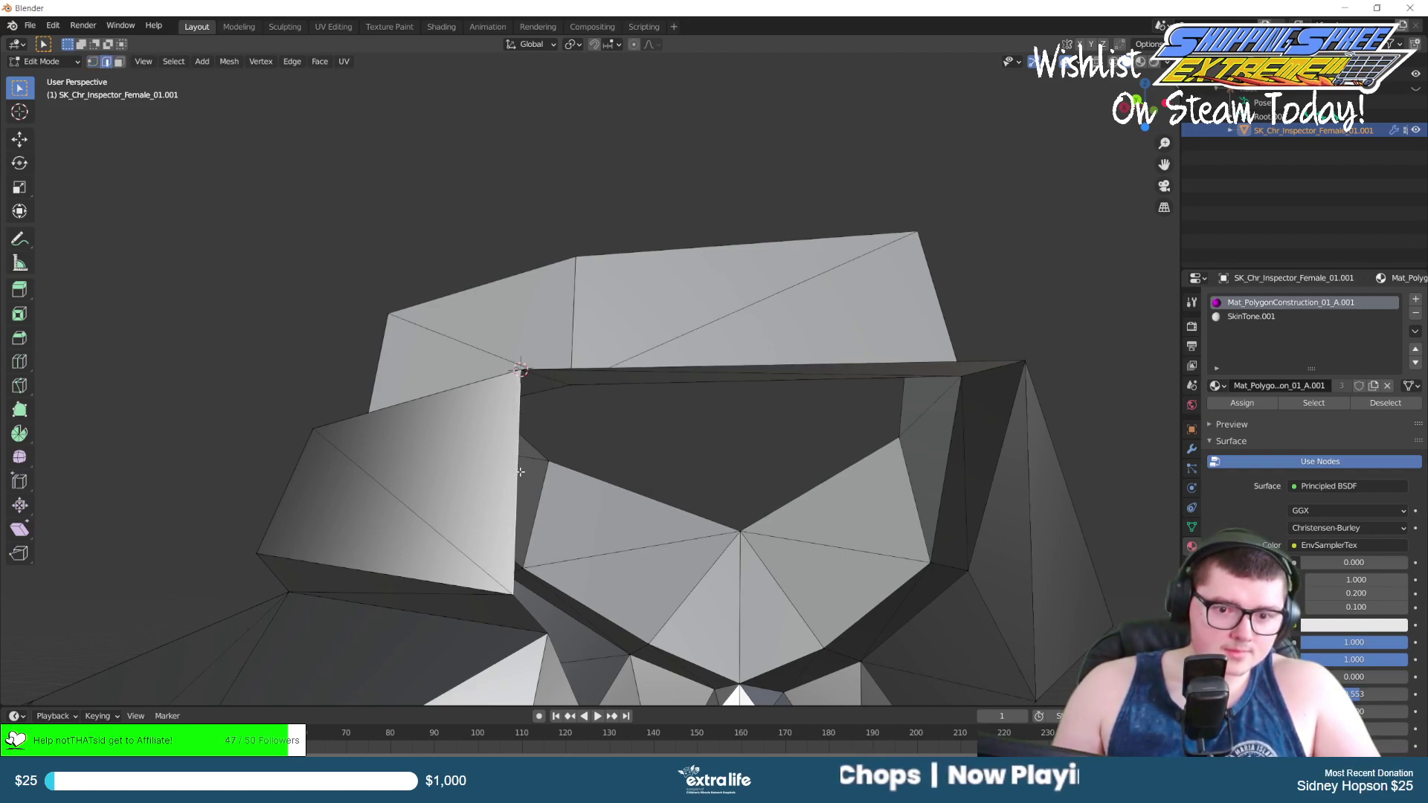
middle_click_drag(634, 366, 577, 481)
right_click(578, 484)
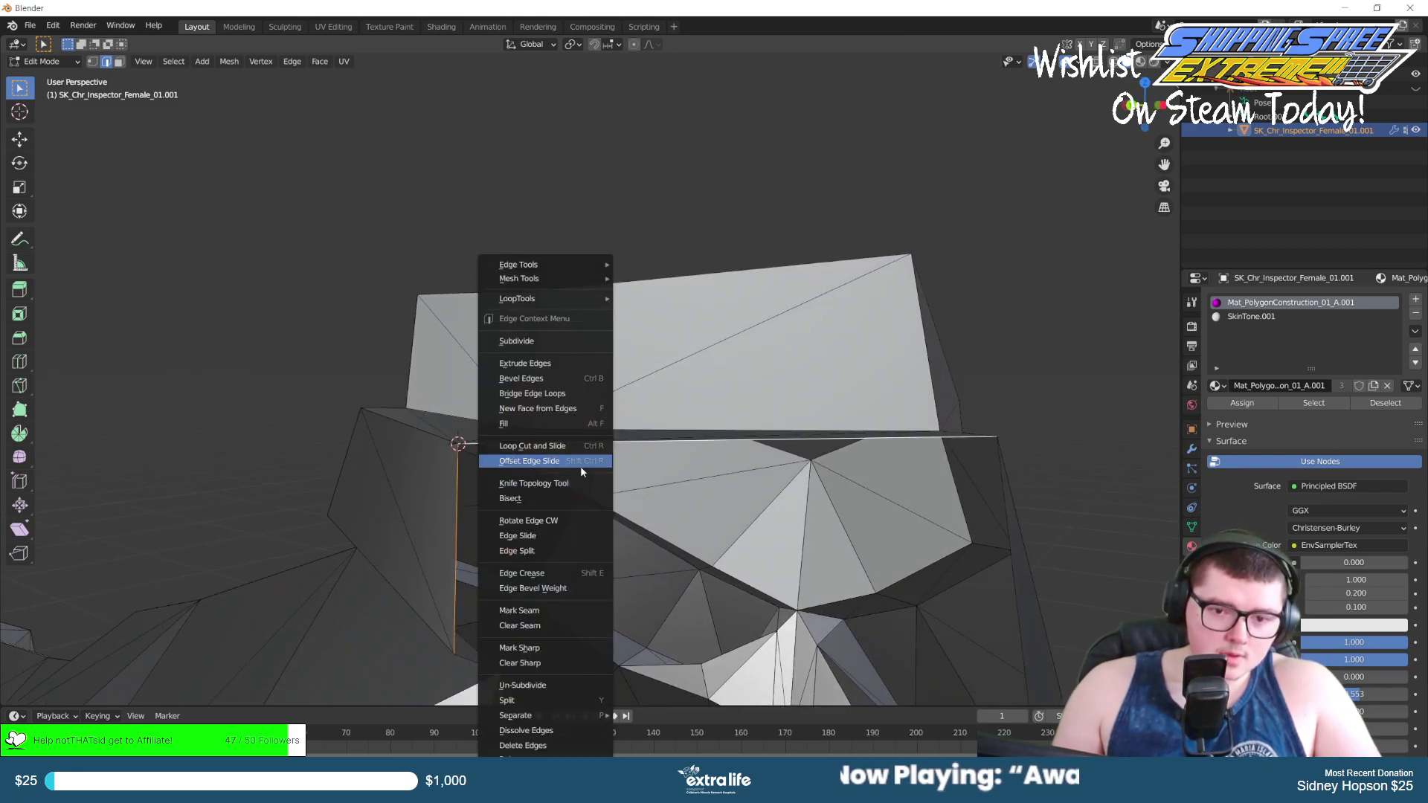
left_click(562, 408)
Try to fill the remaining triangular opening from the diagonal and opposite side edges, and undo the new face.
middle_click_drag(468, 464, 506, 341)
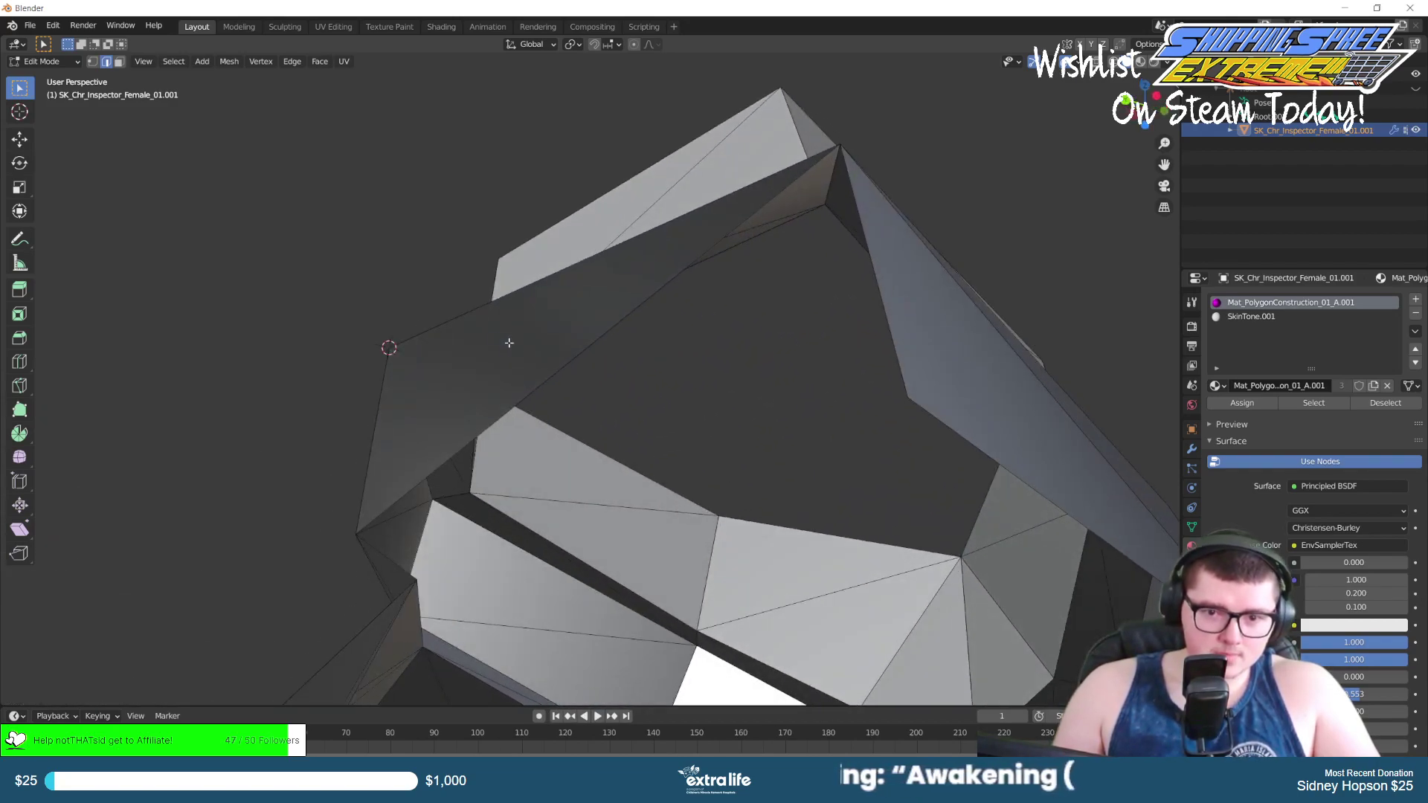
left_click(881, 303, "shift")
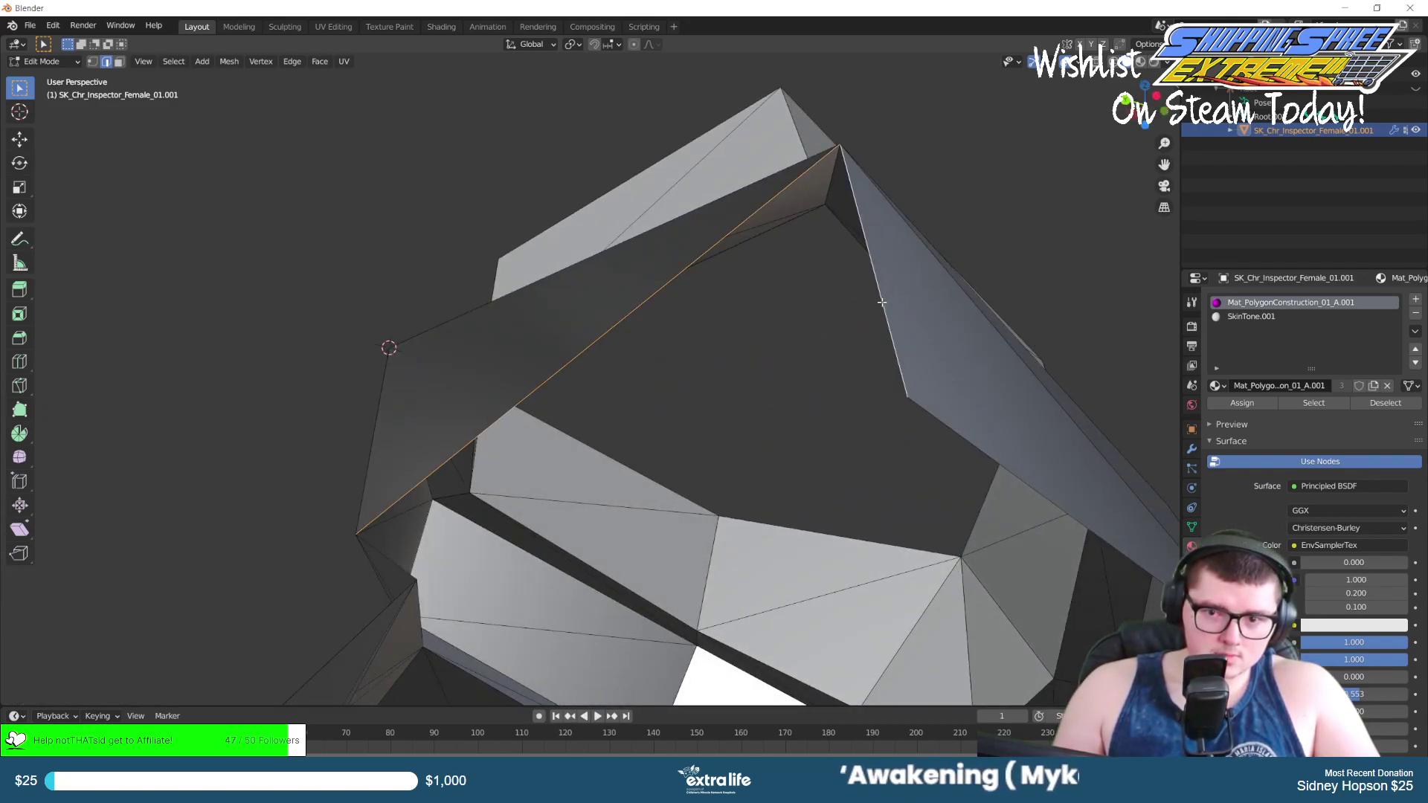
right_click(850, 306)
left_click(850, 305)
middle_click_drag(726, 315, 679, 429)
left_click(596, 358)
right_click(661, 376)
middle_click_drag(819, 271, 911, 262)
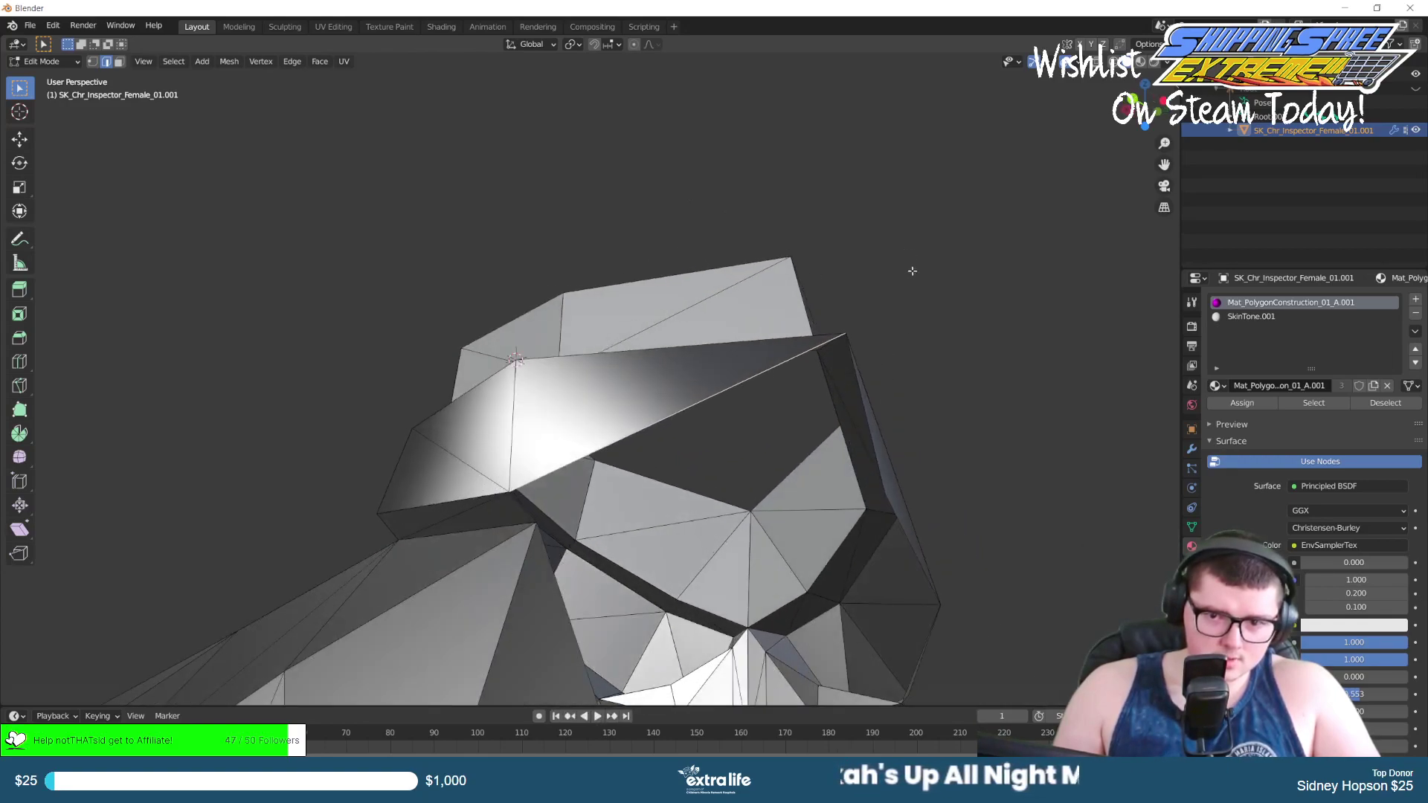
right_click(773, 372)
left_click(773, 372)
middle_click_drag(797, 359, 797, 424)
right_click(796, 424)
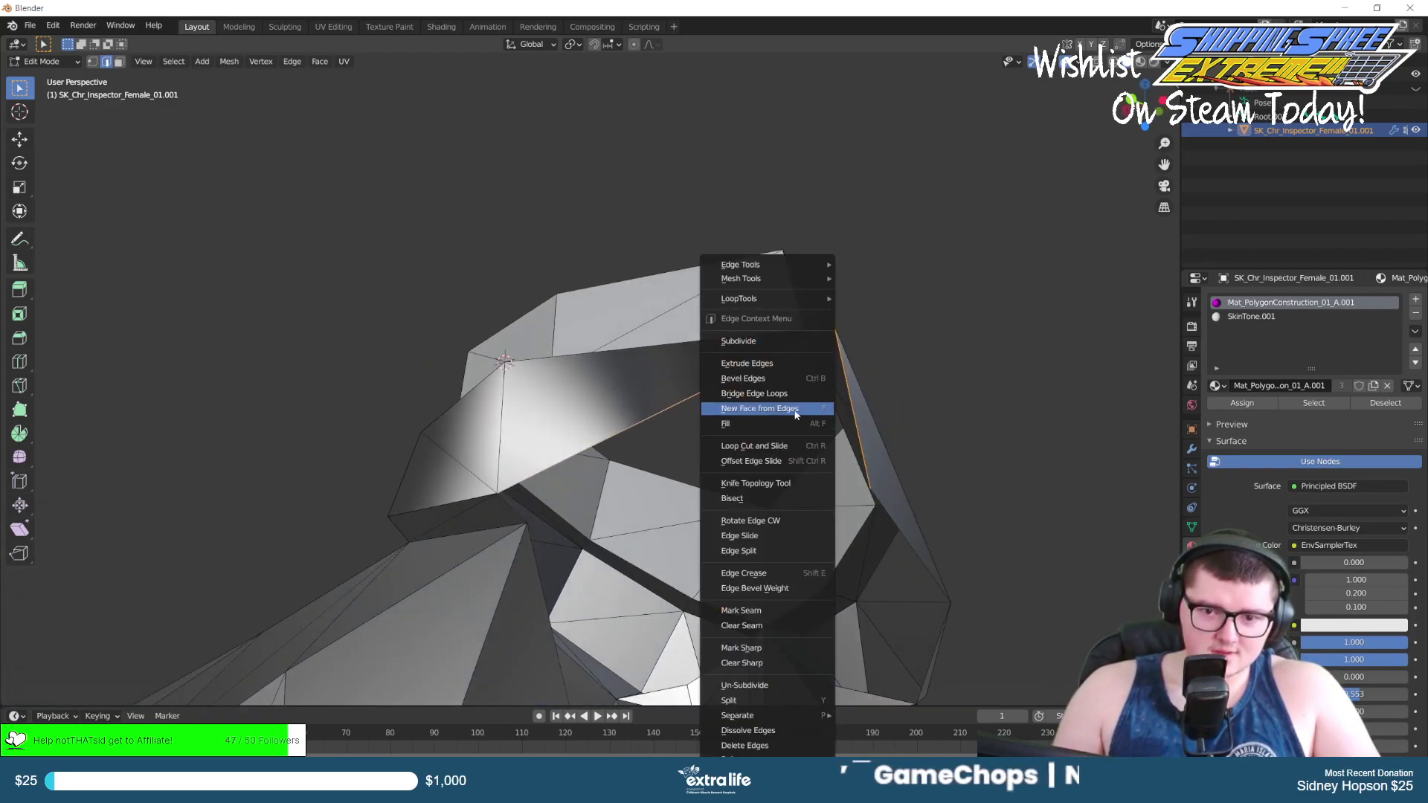
left_click(795, 414)
key("ctrl+z")
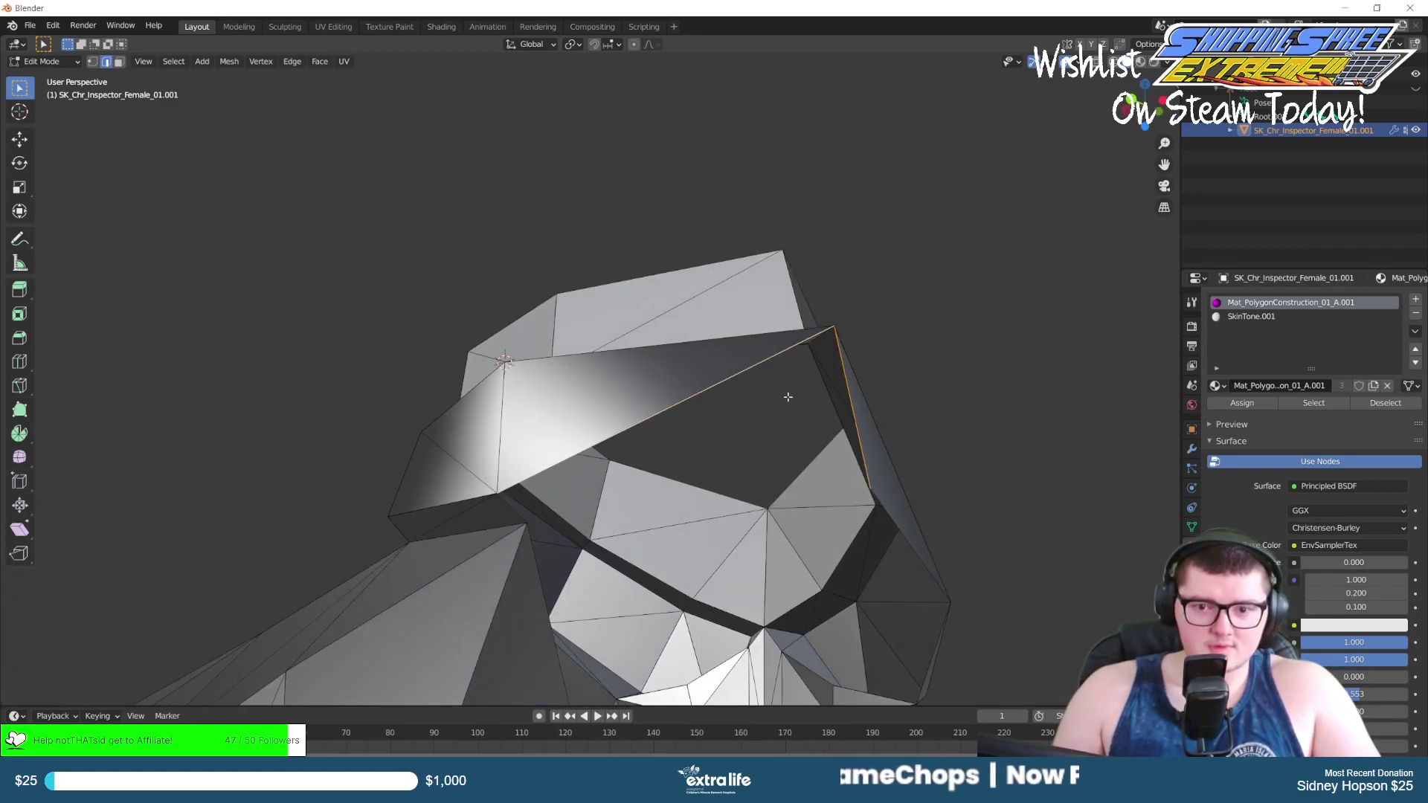
Fill the triangular opening with a new face between the collar panel's diagonal edge and the opposite flap's side edge.
middle_click_drag(943, 343, 874, 335)
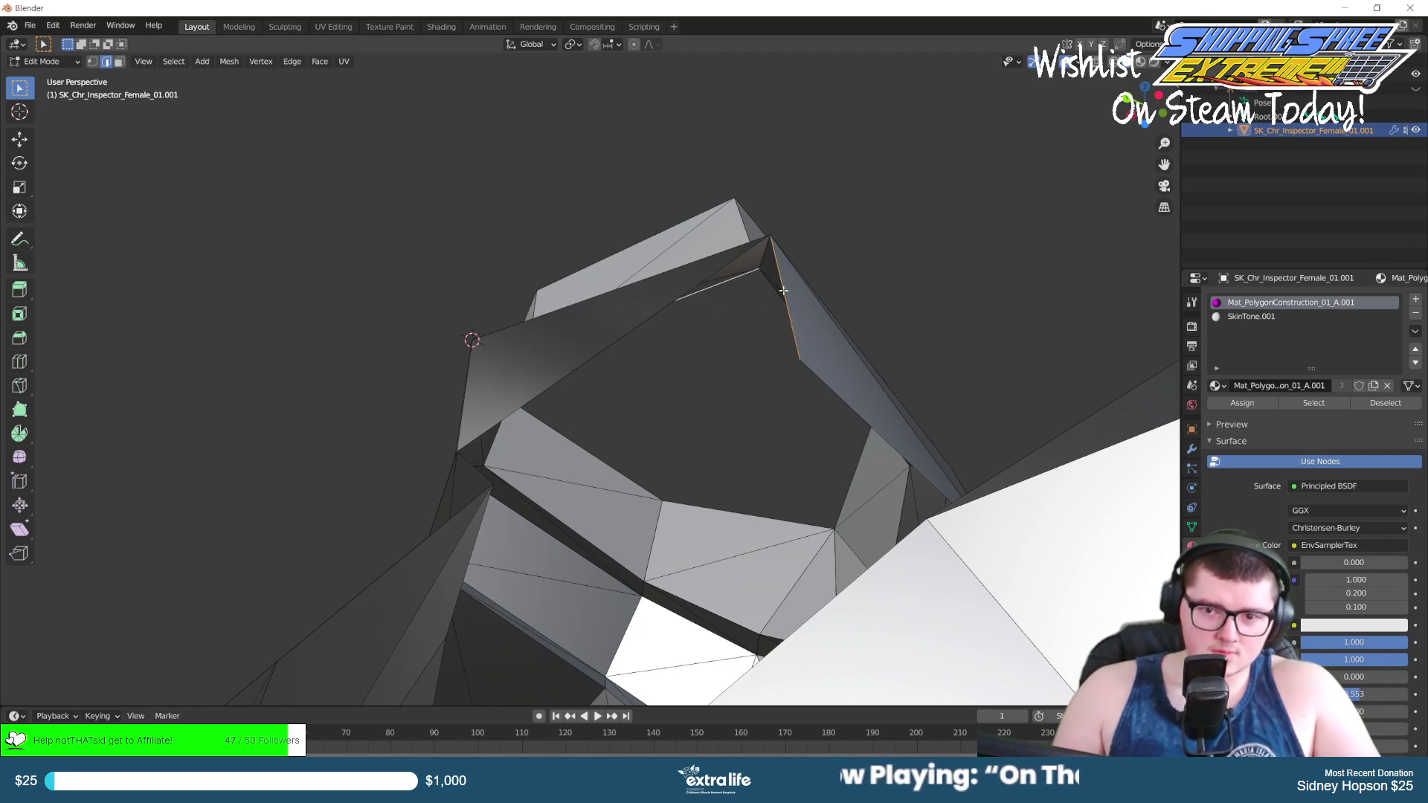
middle_click_drag(690, 291, 621, 369)
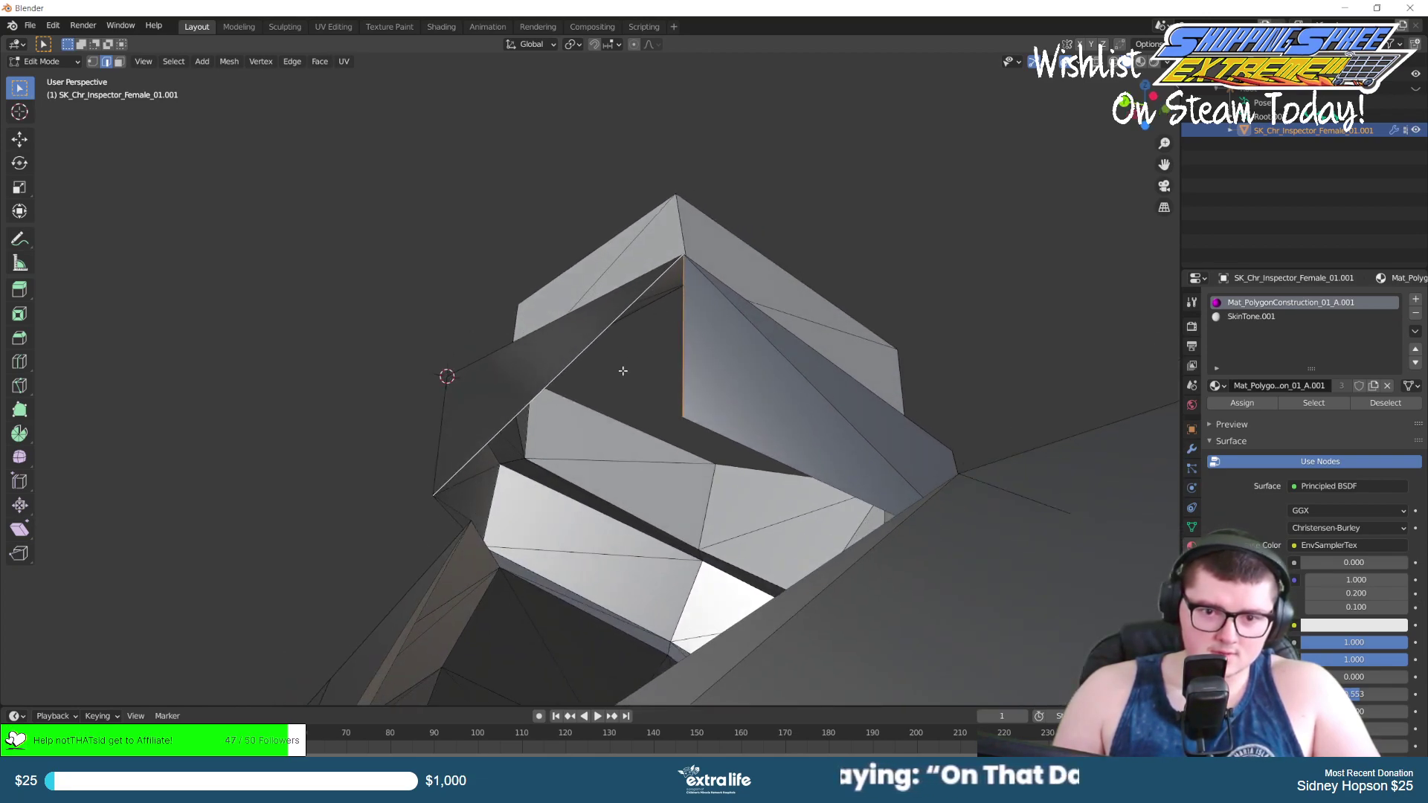
right_click(622, 369)
left_click(618, 375)
right_click(620, 364)
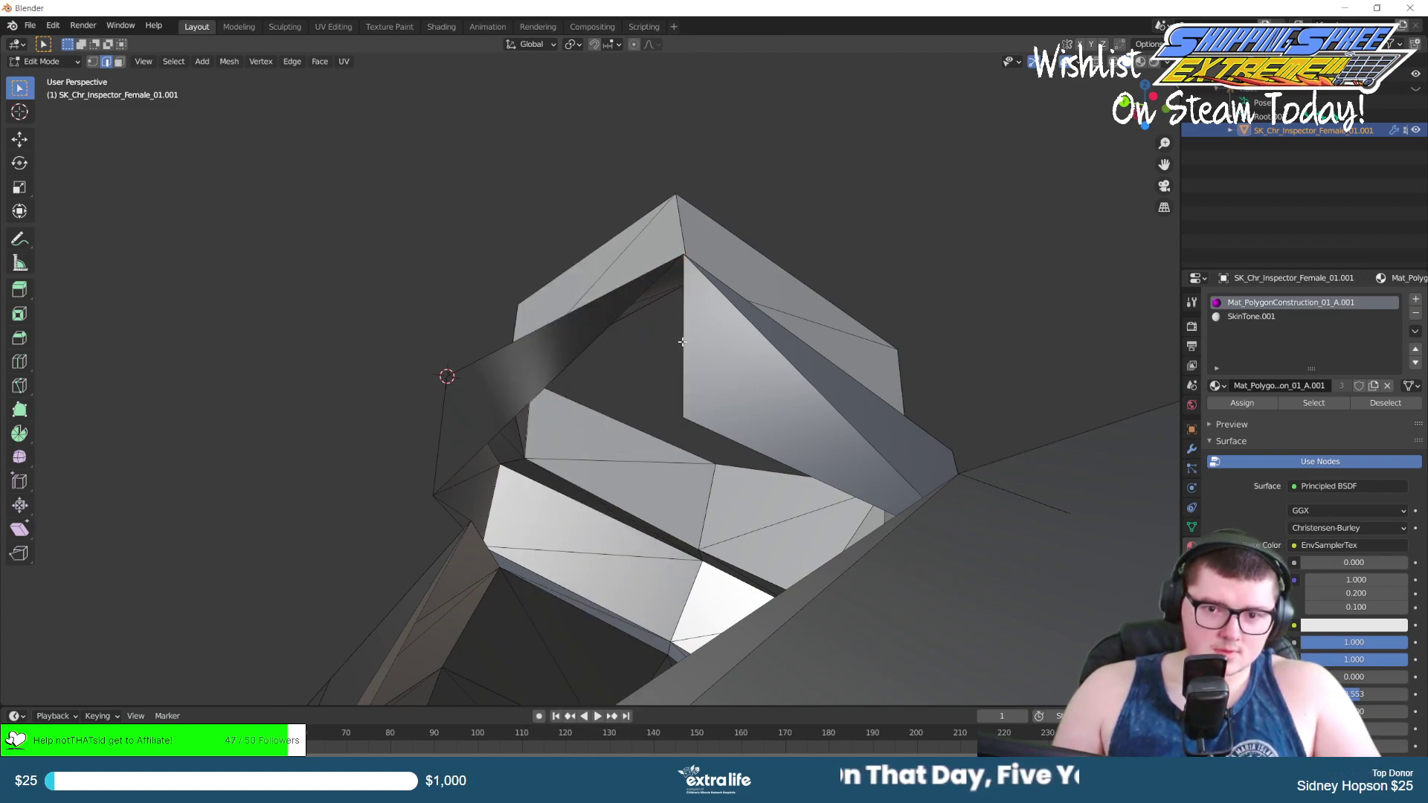
right_click(603, 328)
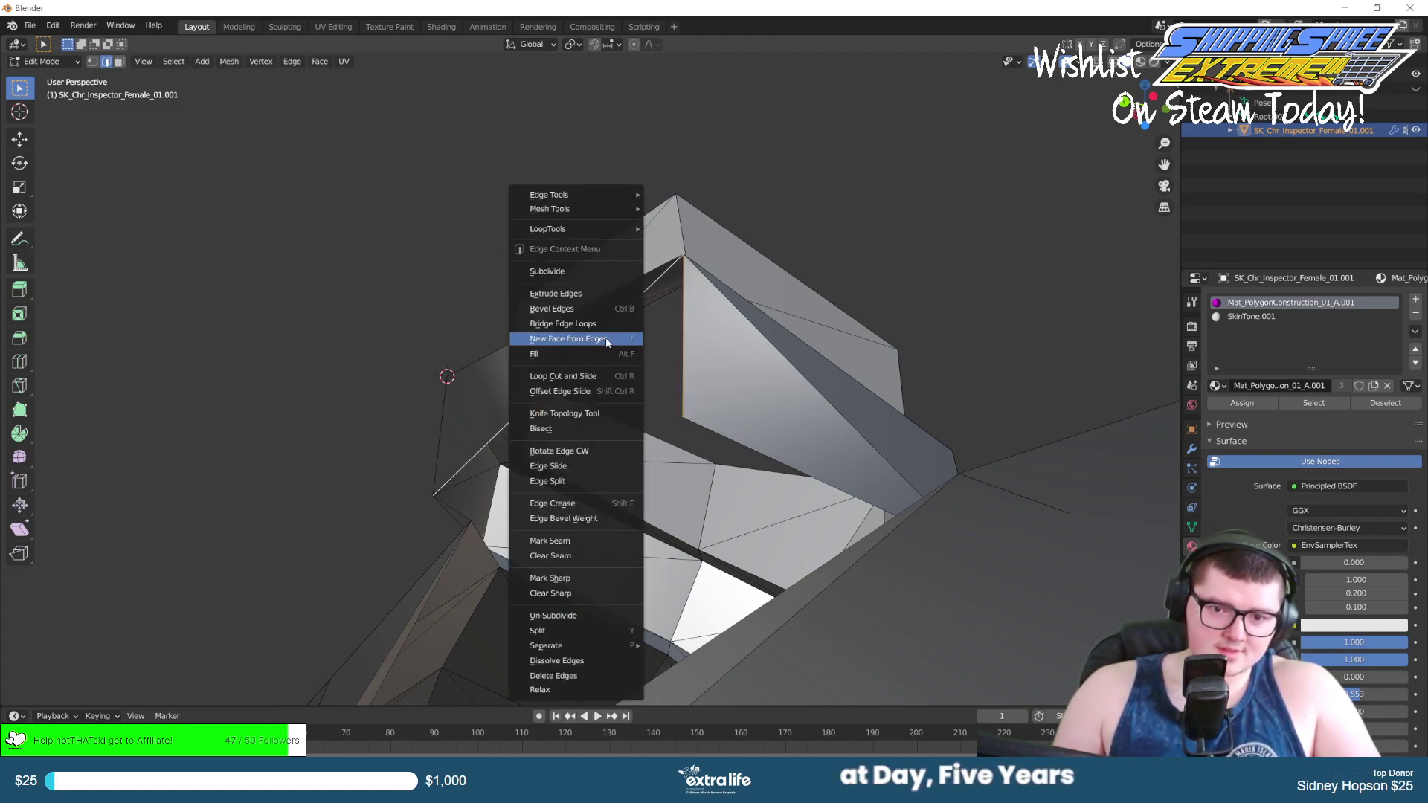
left_click(604, 332)
Inspect the rebuilt collar and the gap beneath it from several angles, then check the whole body from the front.
middle_click_drag(604, 332, 653, 421)
scroll(653, 421, "up", 4)
middle_click_drag(618, 513, 623, 380)
scroll(618, 397, "up", 6)
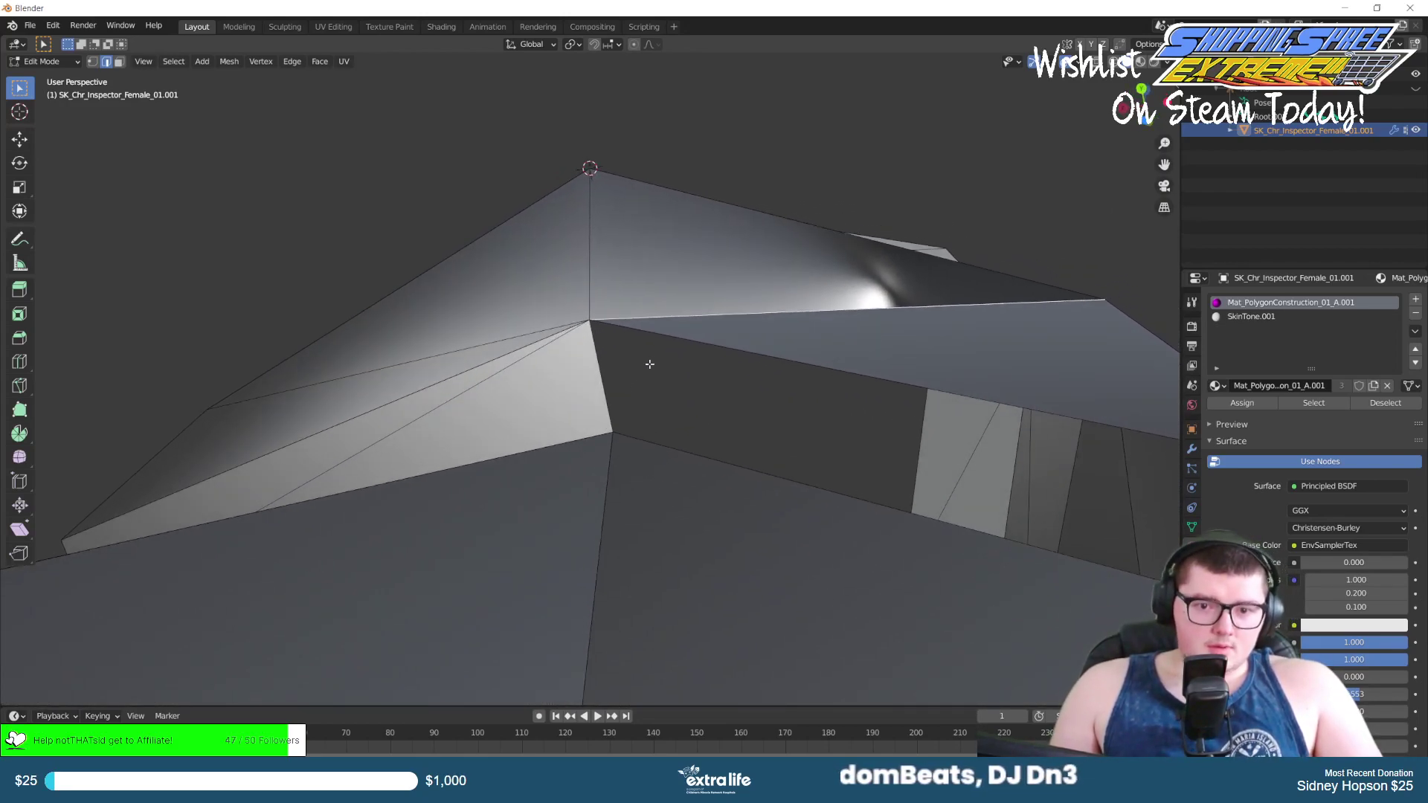
middle_click_drag(652, 364, 638, 433)
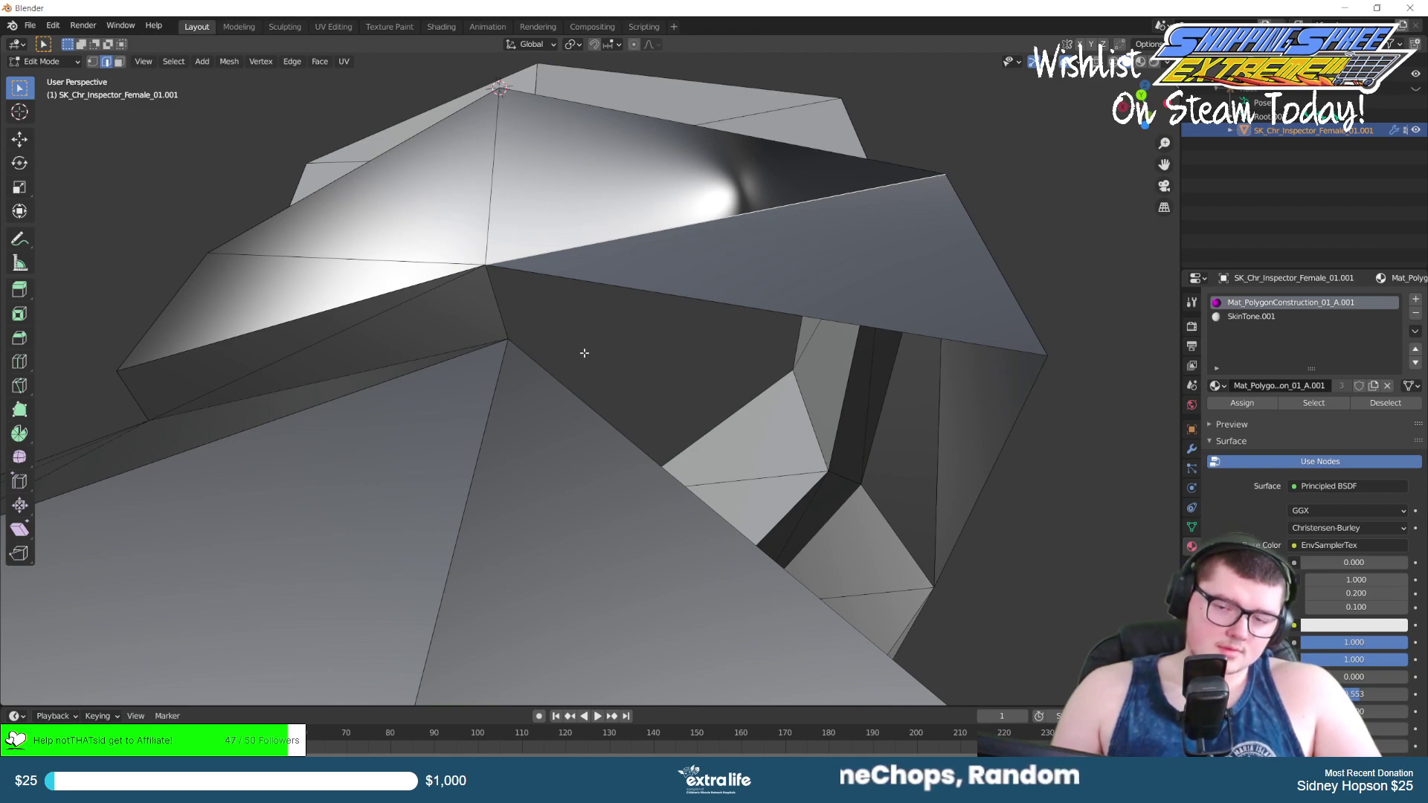
middle_click_drag(798, 369, 767, 369)
middle_click_drag(745, 365, 531, 432)
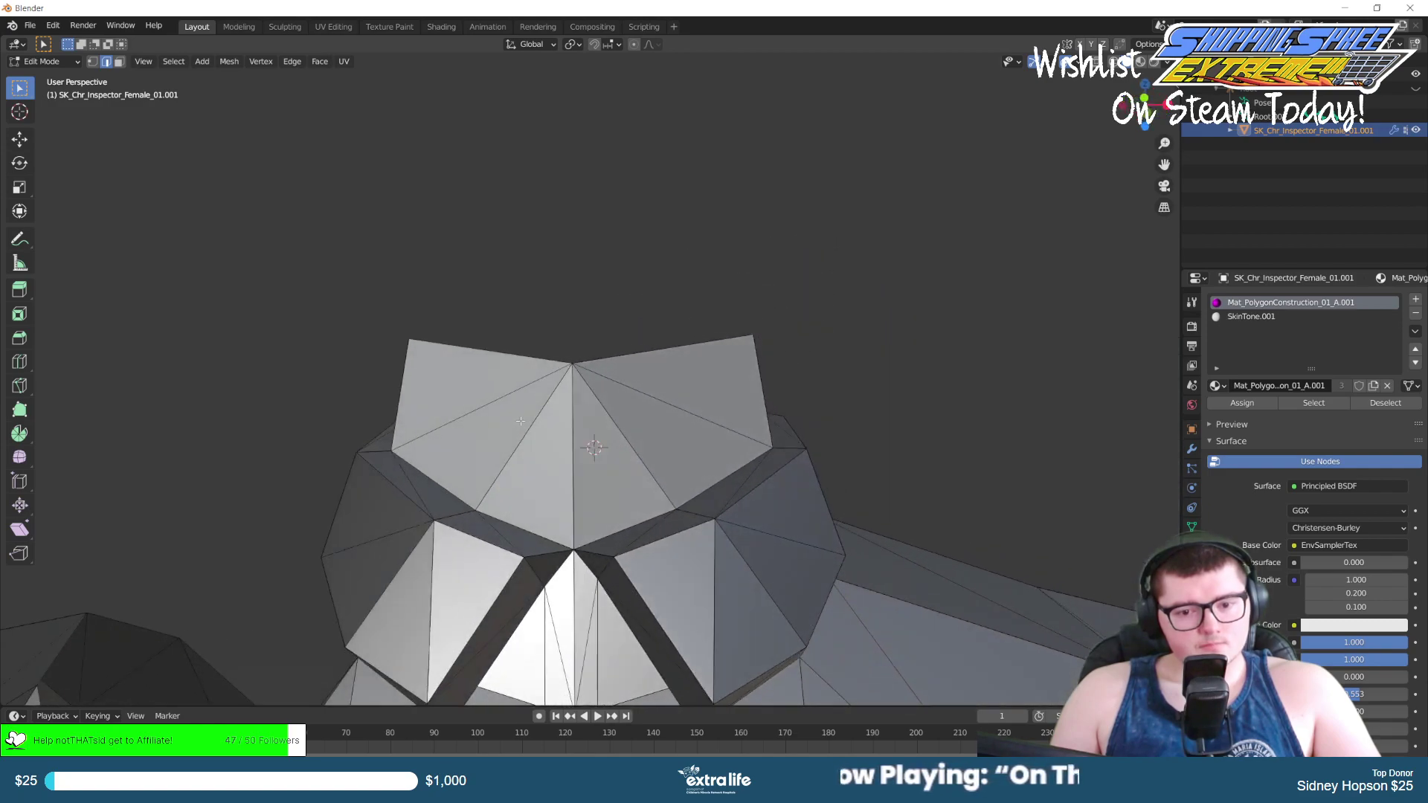
scroll(531, 432, "down", 8)
scroll(530, 432, "down", 5)
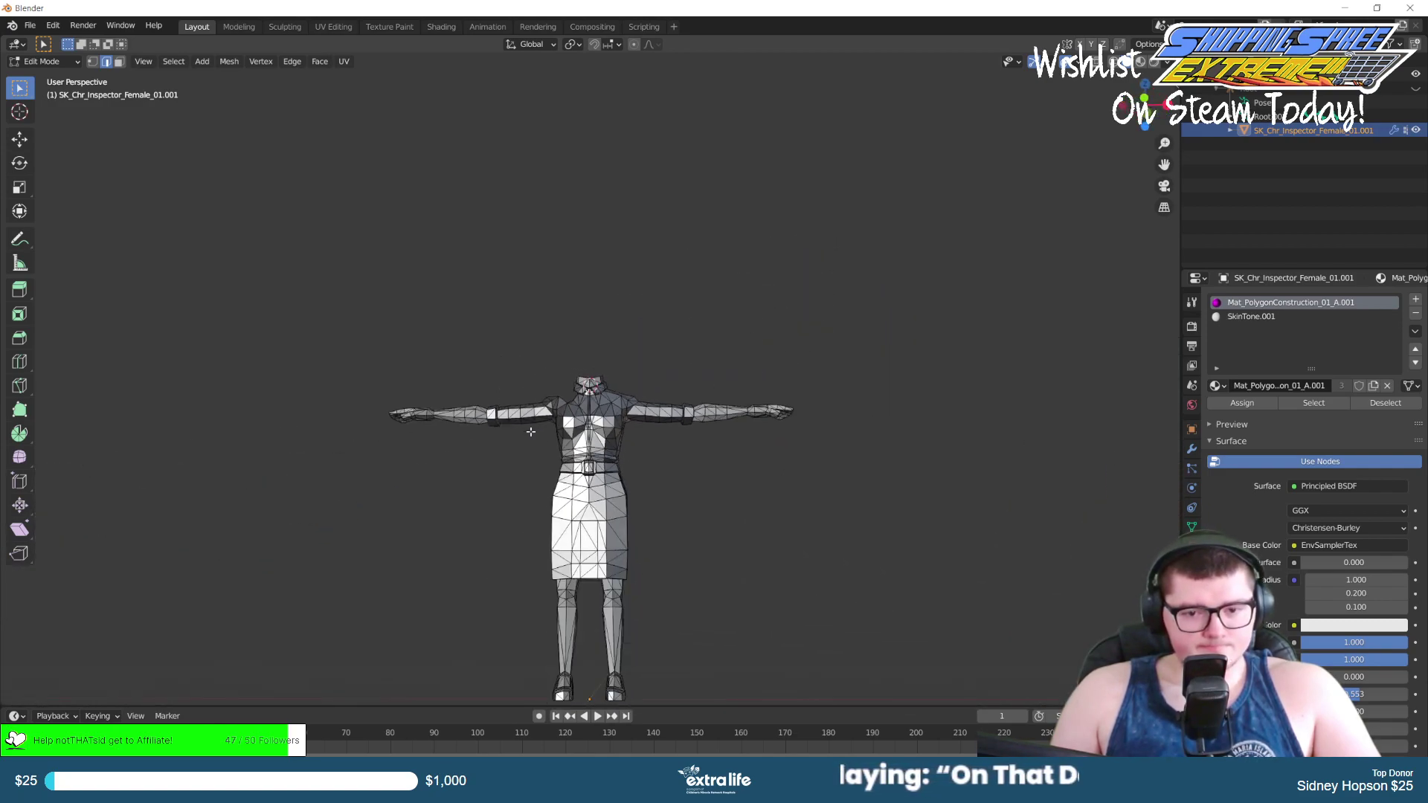
Examine the upper body and collar from the front, from a full torso view down to the neckline.
scroll(531, 466, "up", 8)
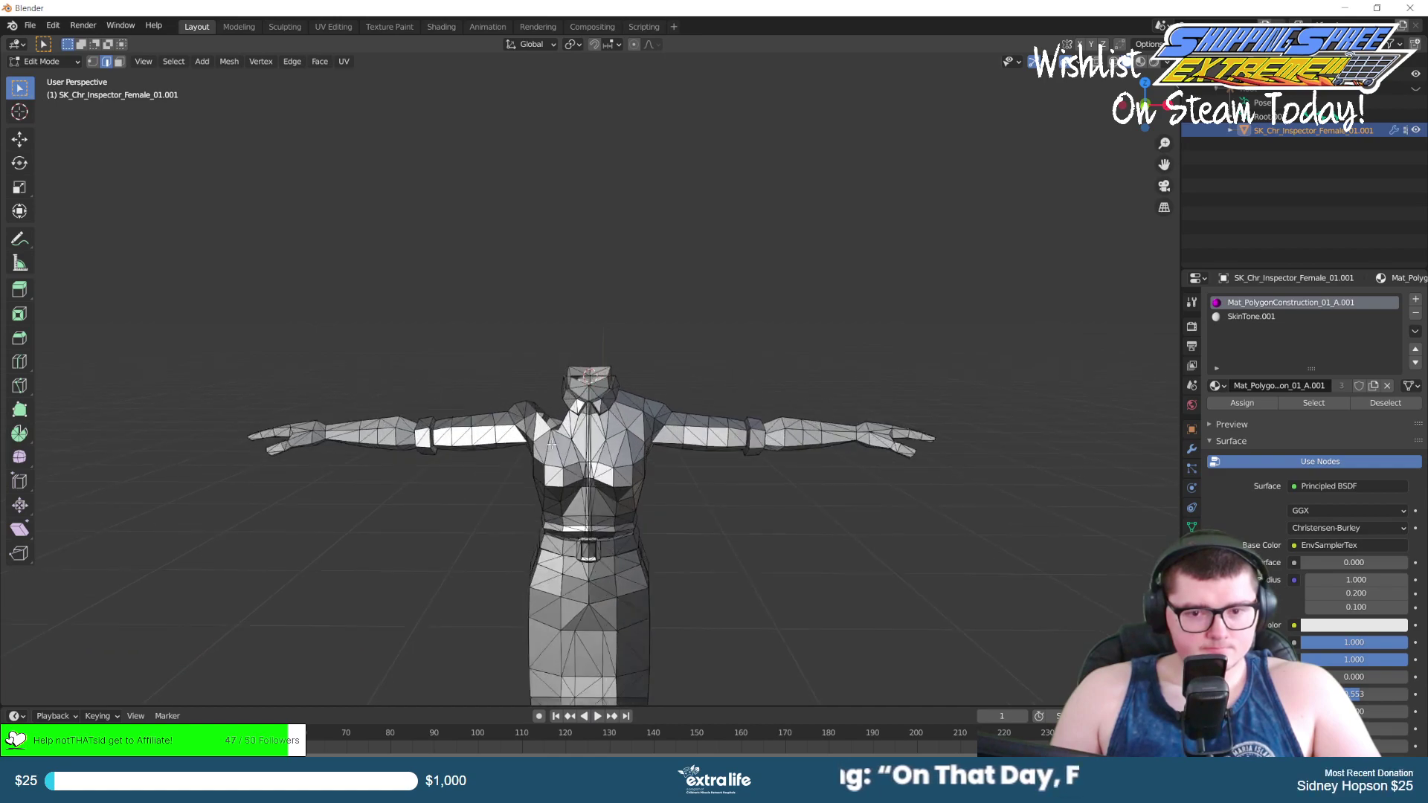
scroll(551, 444, "up", 5)
middle_click_drag(551, 444, 643, 522)
scroll(704, 472, "down", 4)
scroll(644, 521, "down", 4)
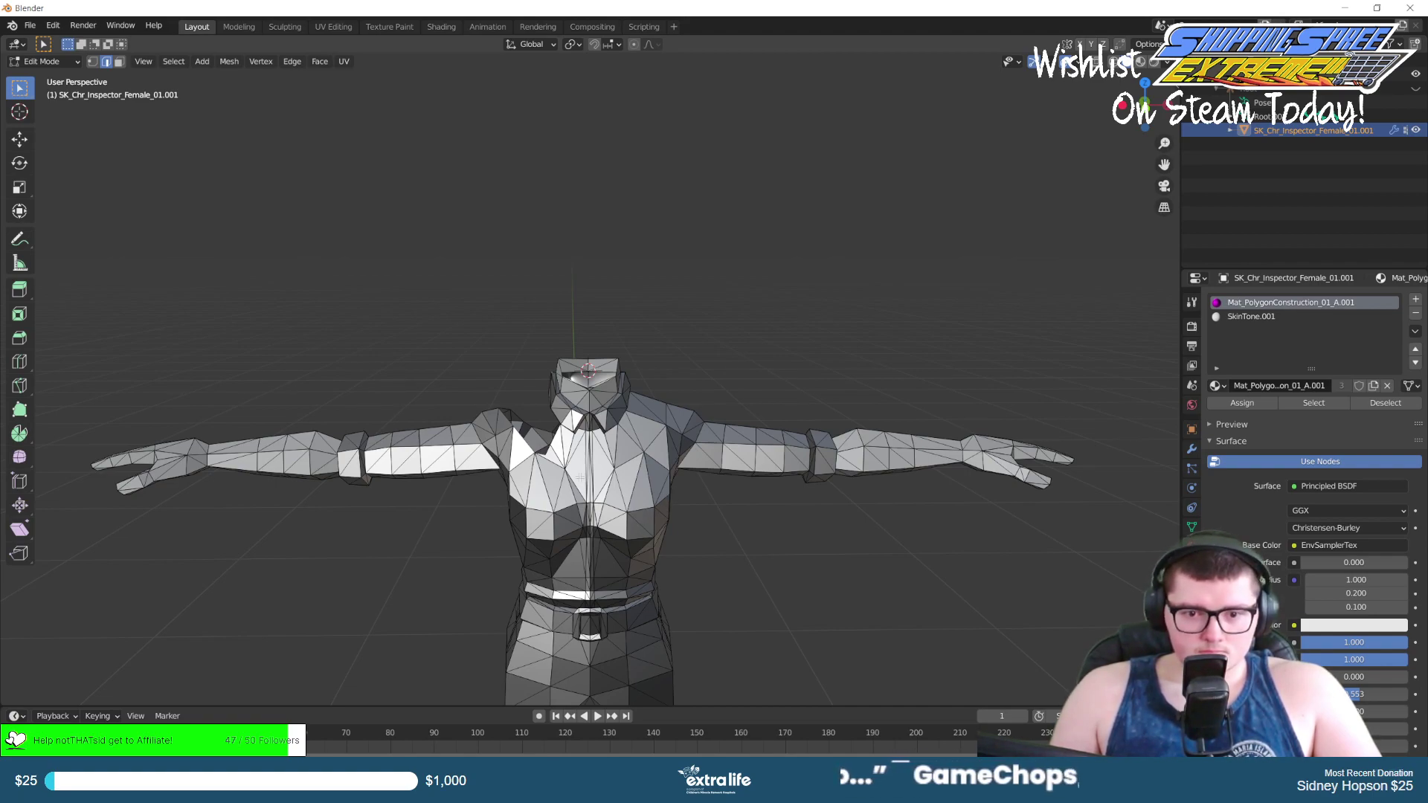
scroll(581, 477, "up", 8)
middle_click_drag(576, 466, 583, 421)
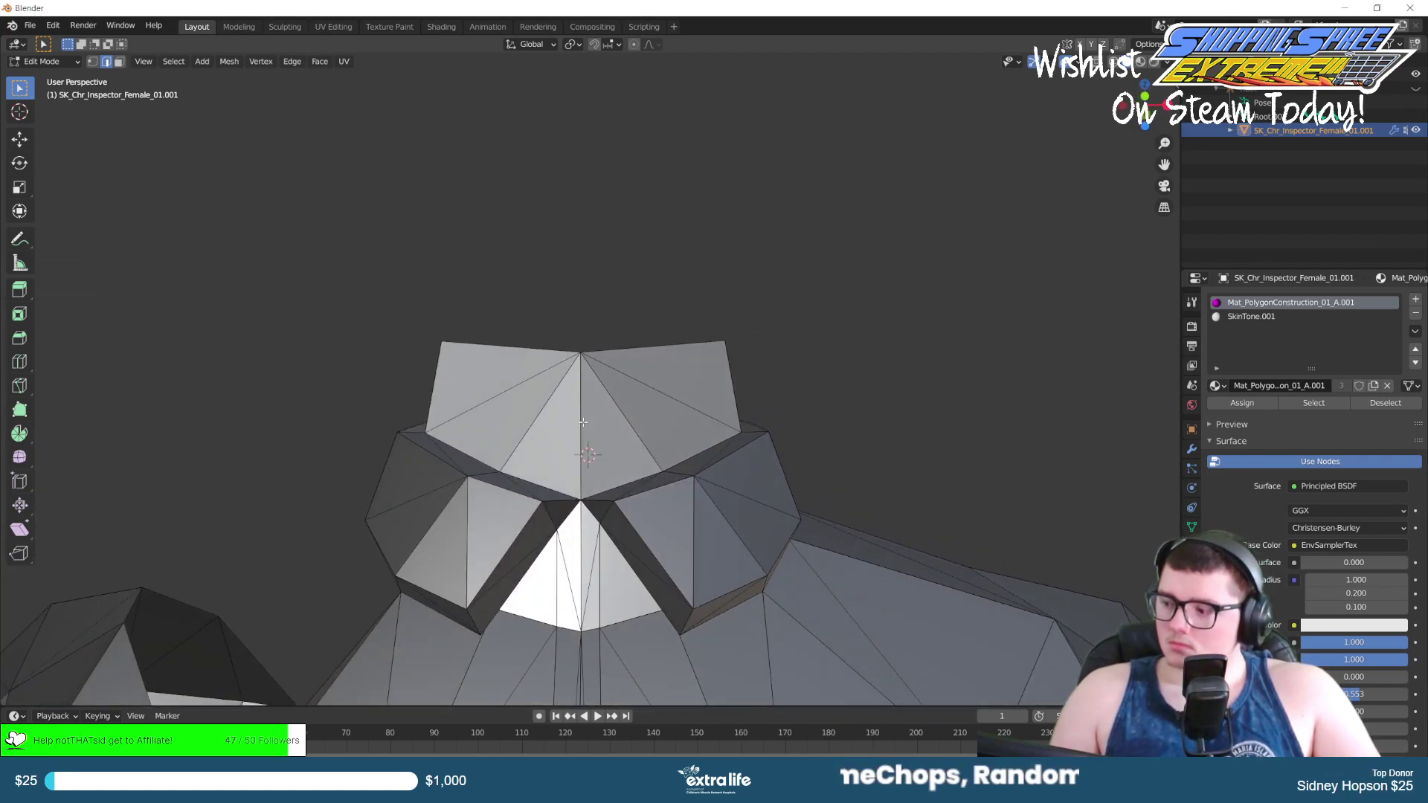
Try to create a new face from the collar's long lower rim edge and the short open edge at the gap's corner.
middle_click_drag(675, 496, 325, 489)
scroll(472, 350, "up", 6)
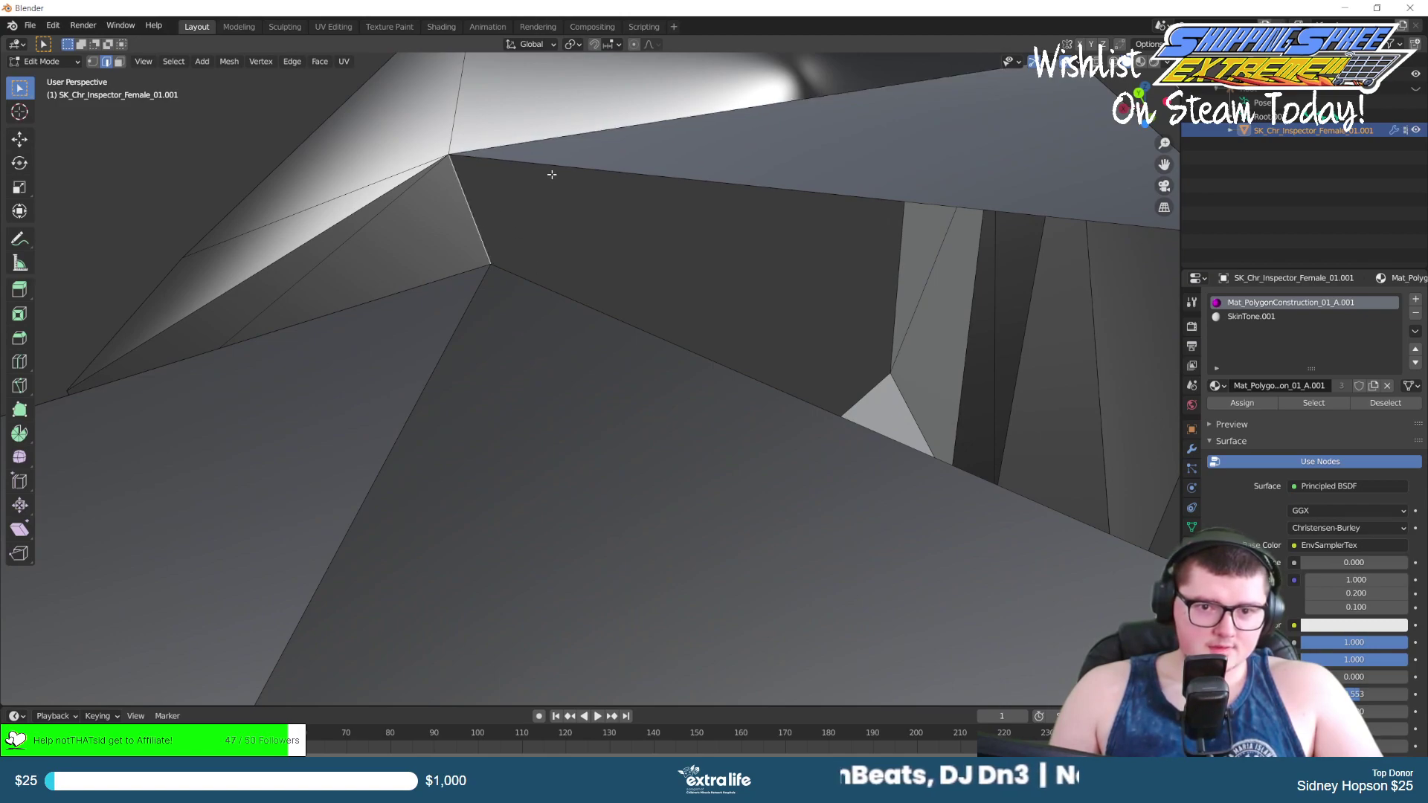
left_click(556, 164, "alt")
right_click(562, 164)
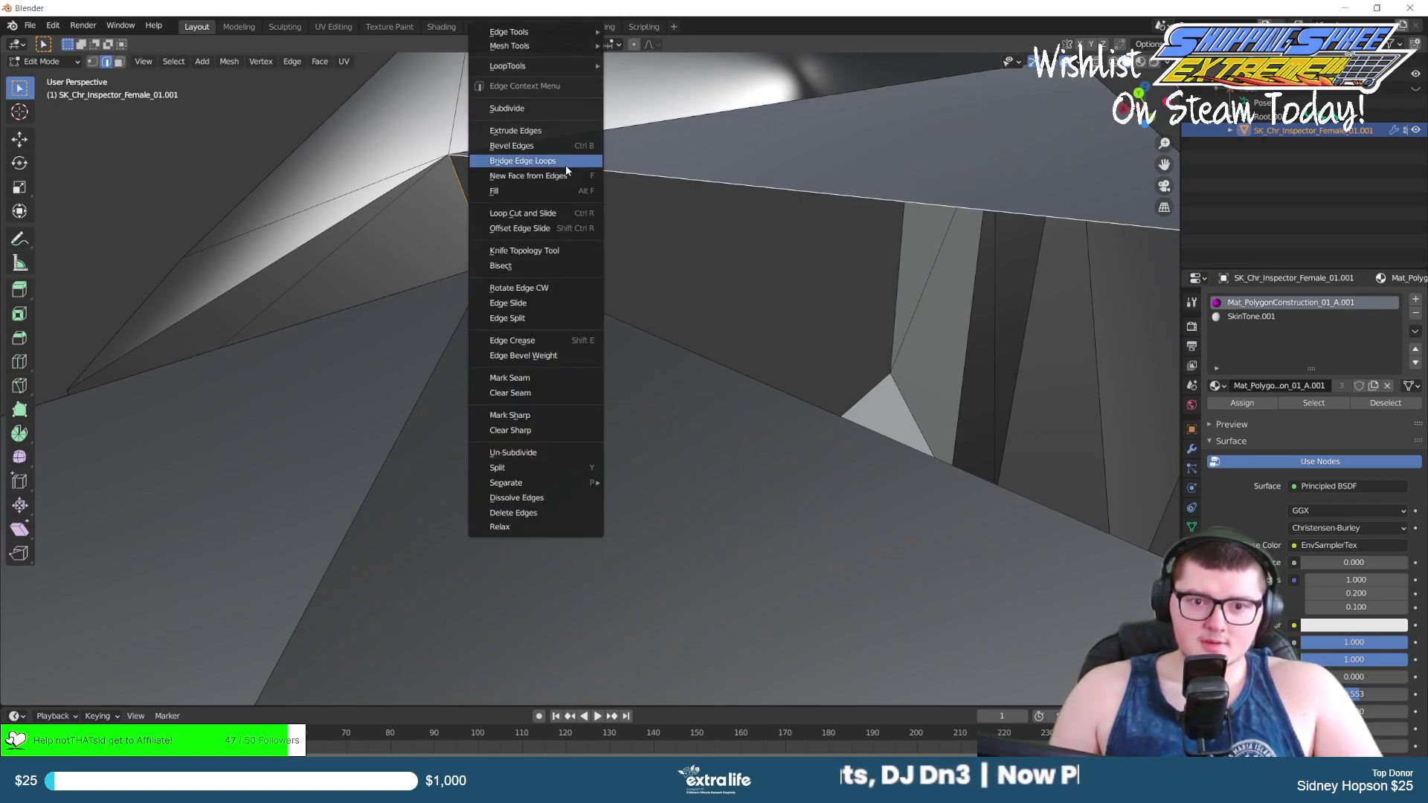
left_click(566, 178)
middle_click_drag(614, 214, 567, 301)
right_click(567, 301)
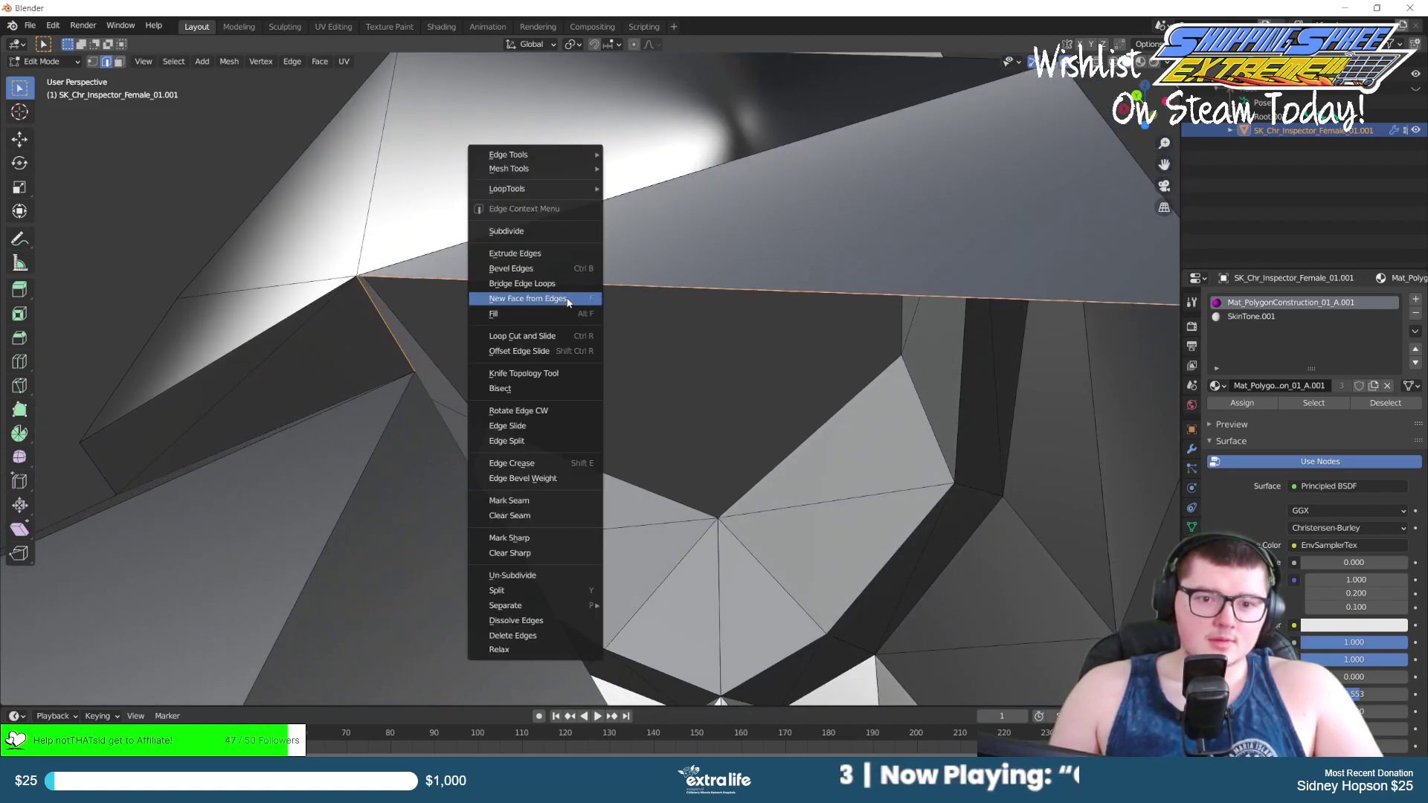
left_click(567, 300)
Try again to close the gap beneath the collar with a new face from the reselected rim edges.
middle_click_drag(566, 298, 583, 290)
left_click(582, 291)
left_click(607, 256, "shift")
right_click(602, 276)
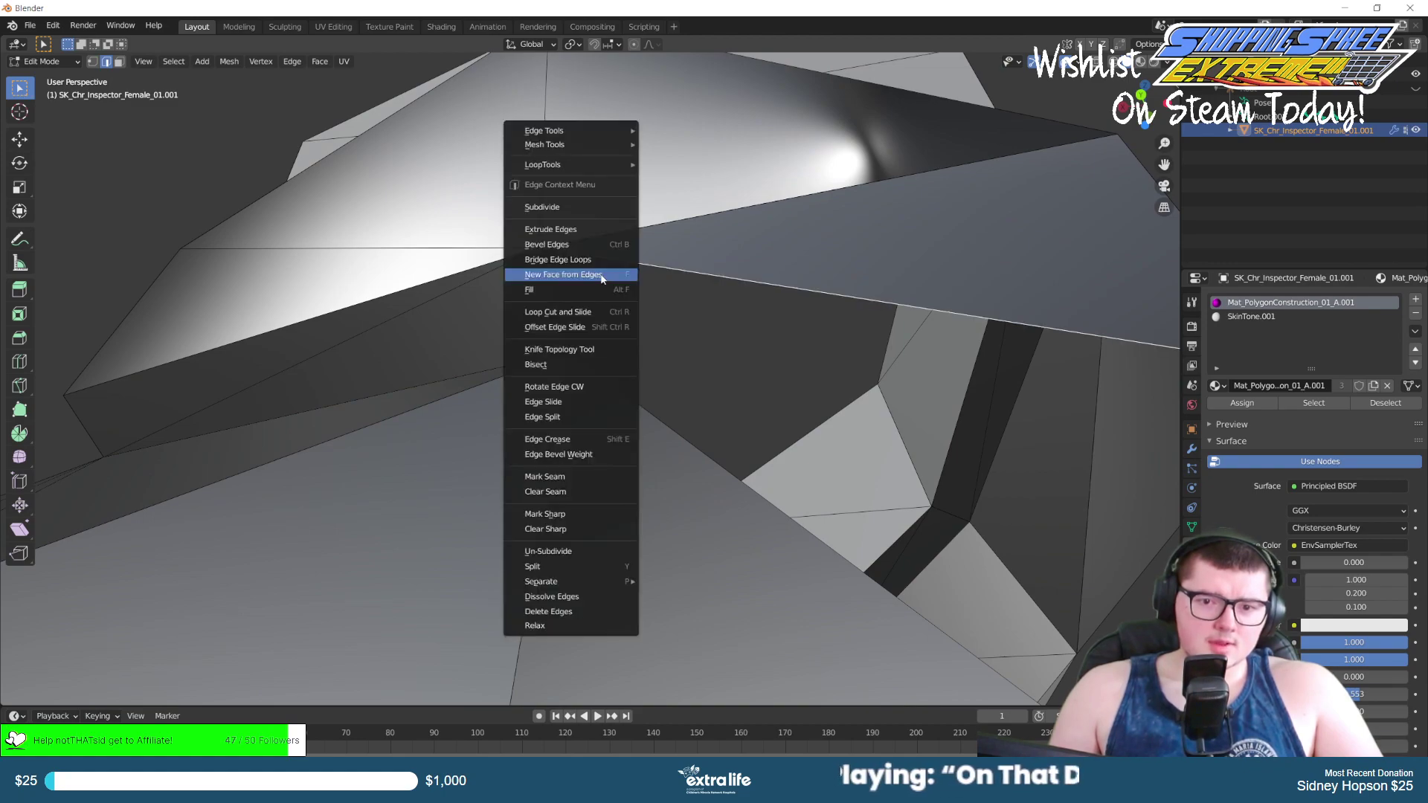
left_click(565, 275)
Delete the two narrow upper-chest faces bordering the open gap between the collar and the shoulder.
middle_click_drag(701, 309, 427, 562)
scroll(427, 561, "up", 5)
middle_click_drag(454, 480, 634, 359)
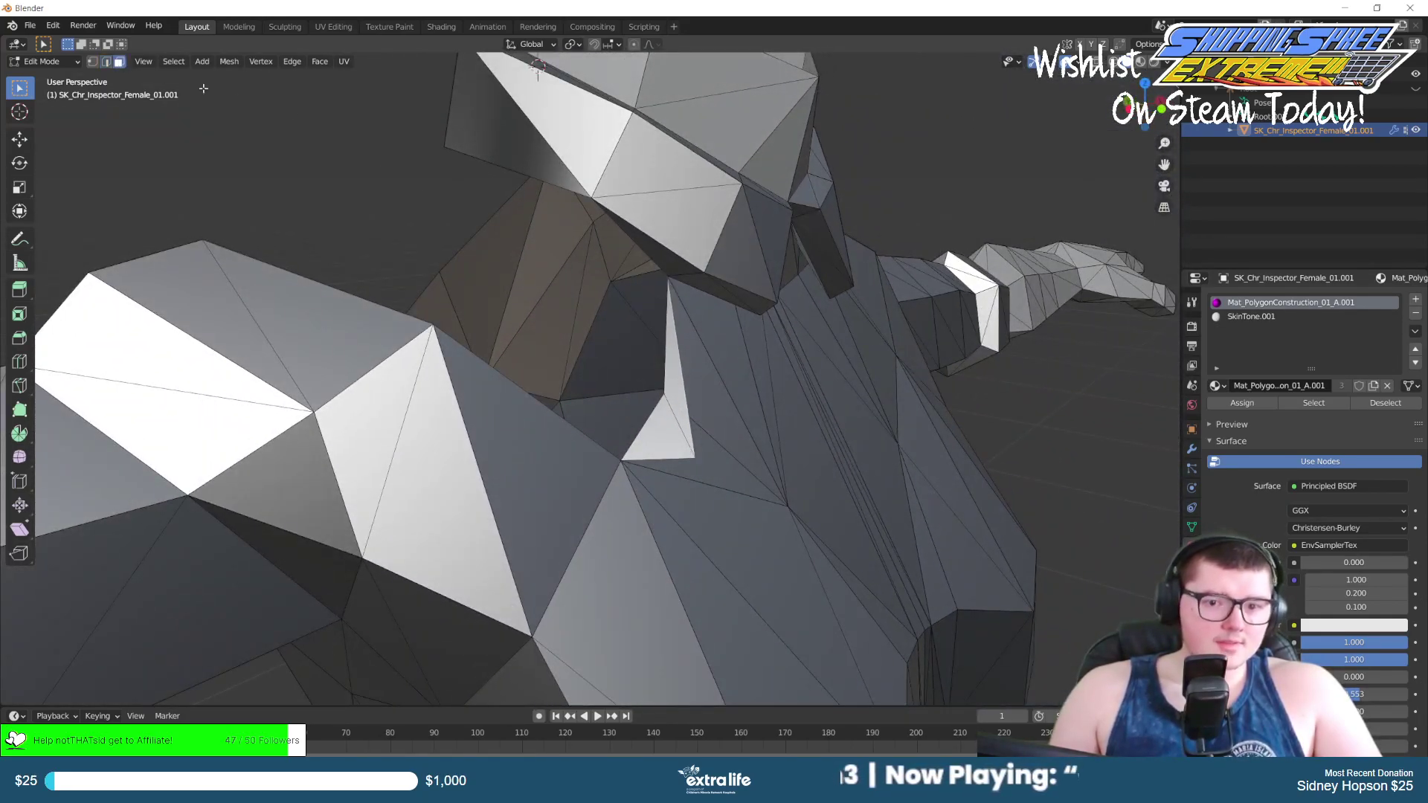
left_click(672, 387)
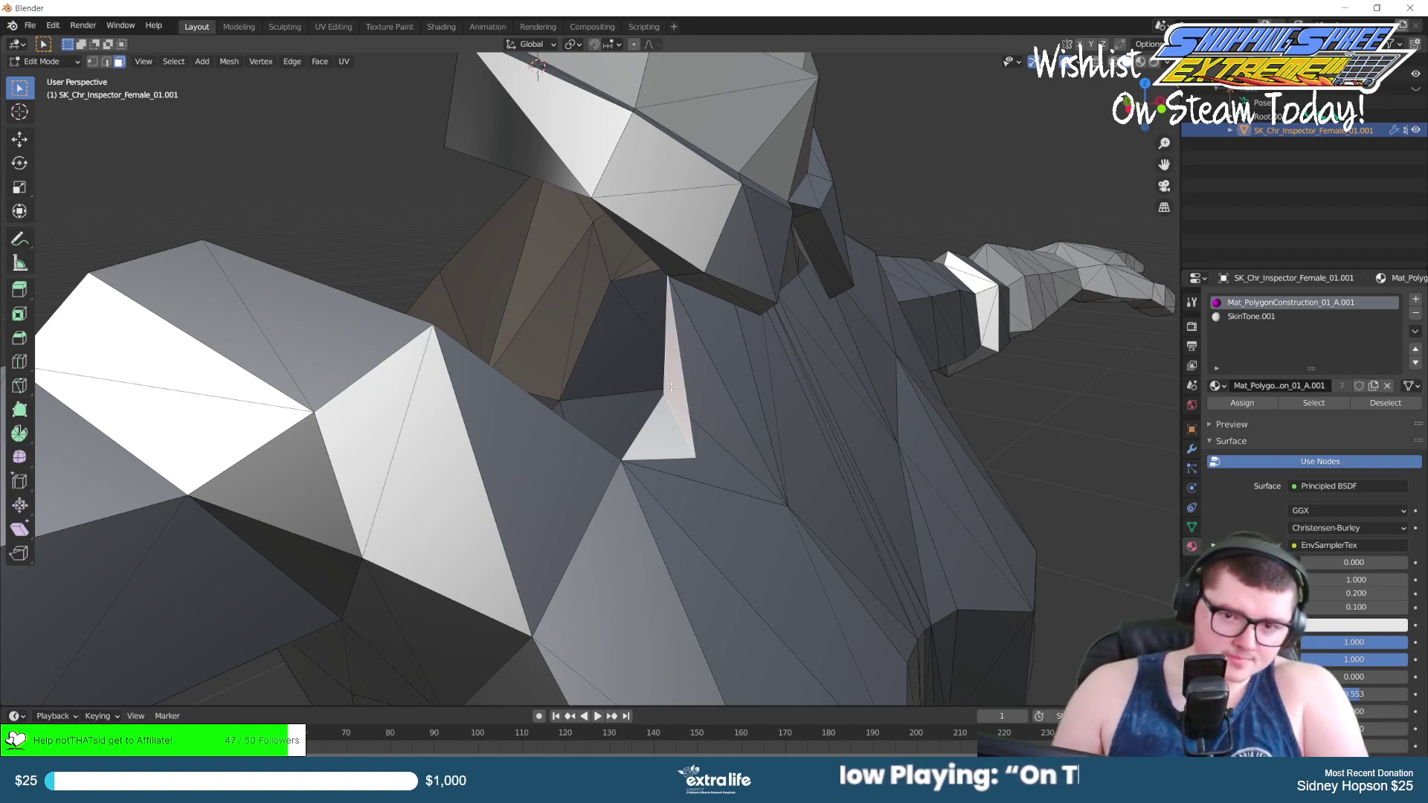
key("x")
left_click(671, 387)
left_click(668, 425)
key("x")
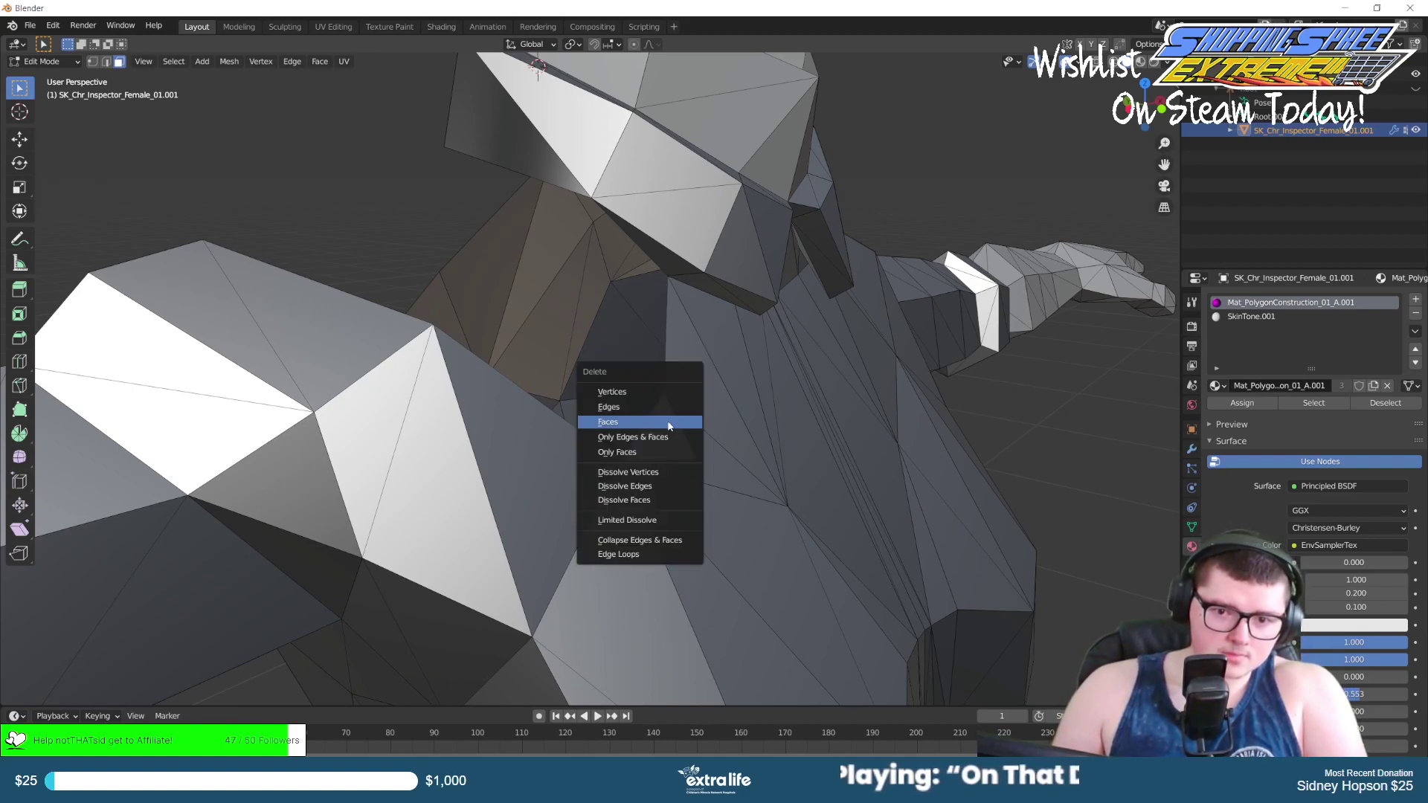
left_click(667, 421)
Delete the two front faces below the collar's side, between the chest panel and the shoulder.
middle_click_drag(667, 421, 566, 337)
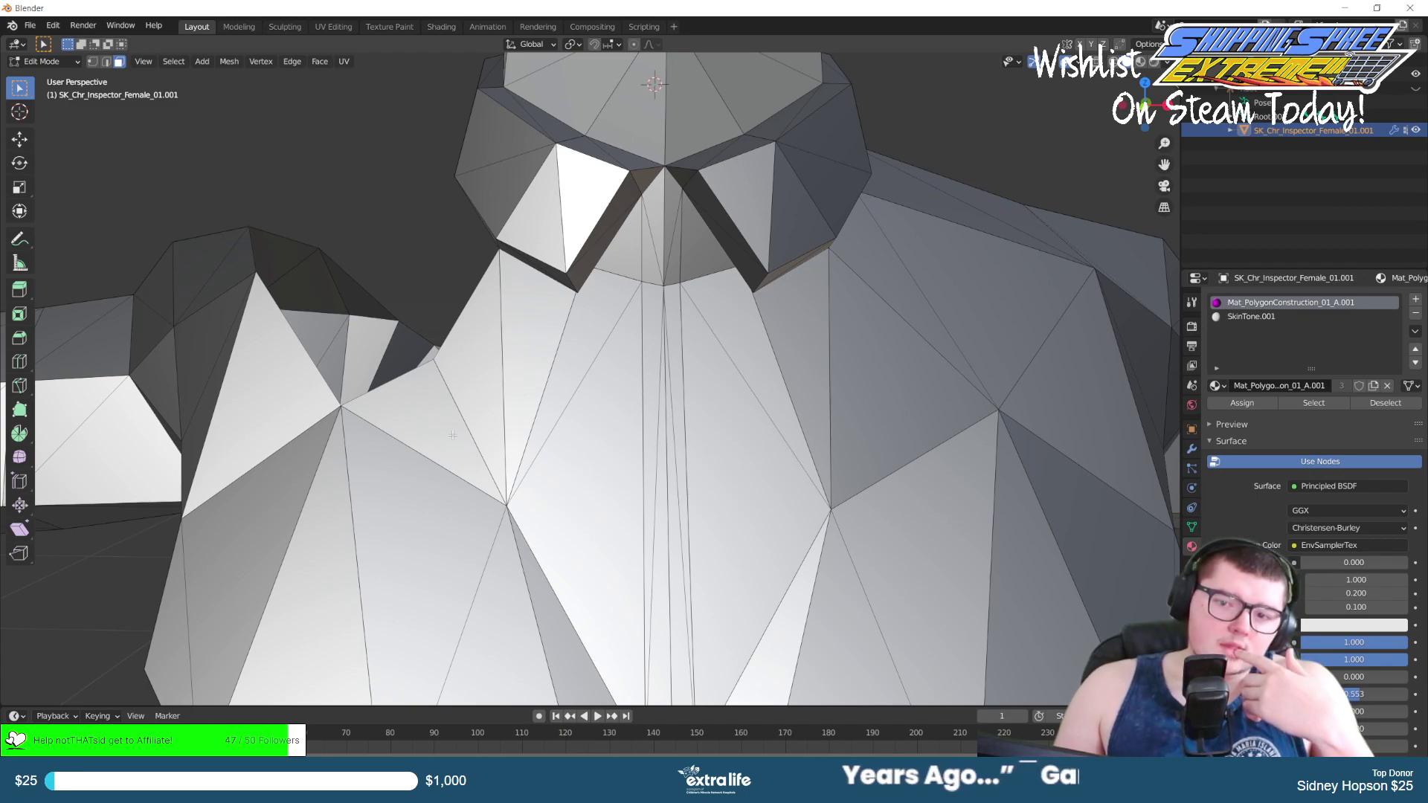
left_click(477, 398)
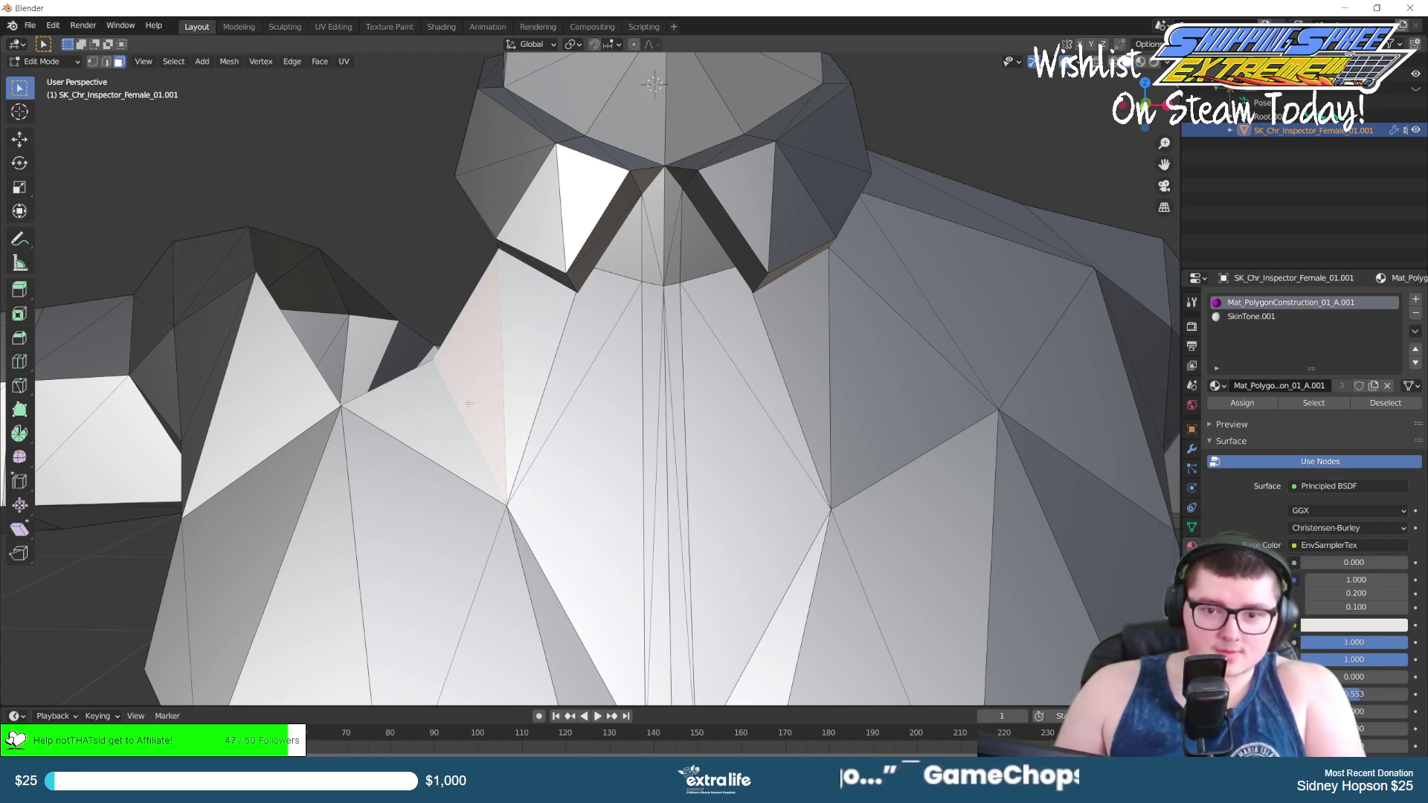
key("x")
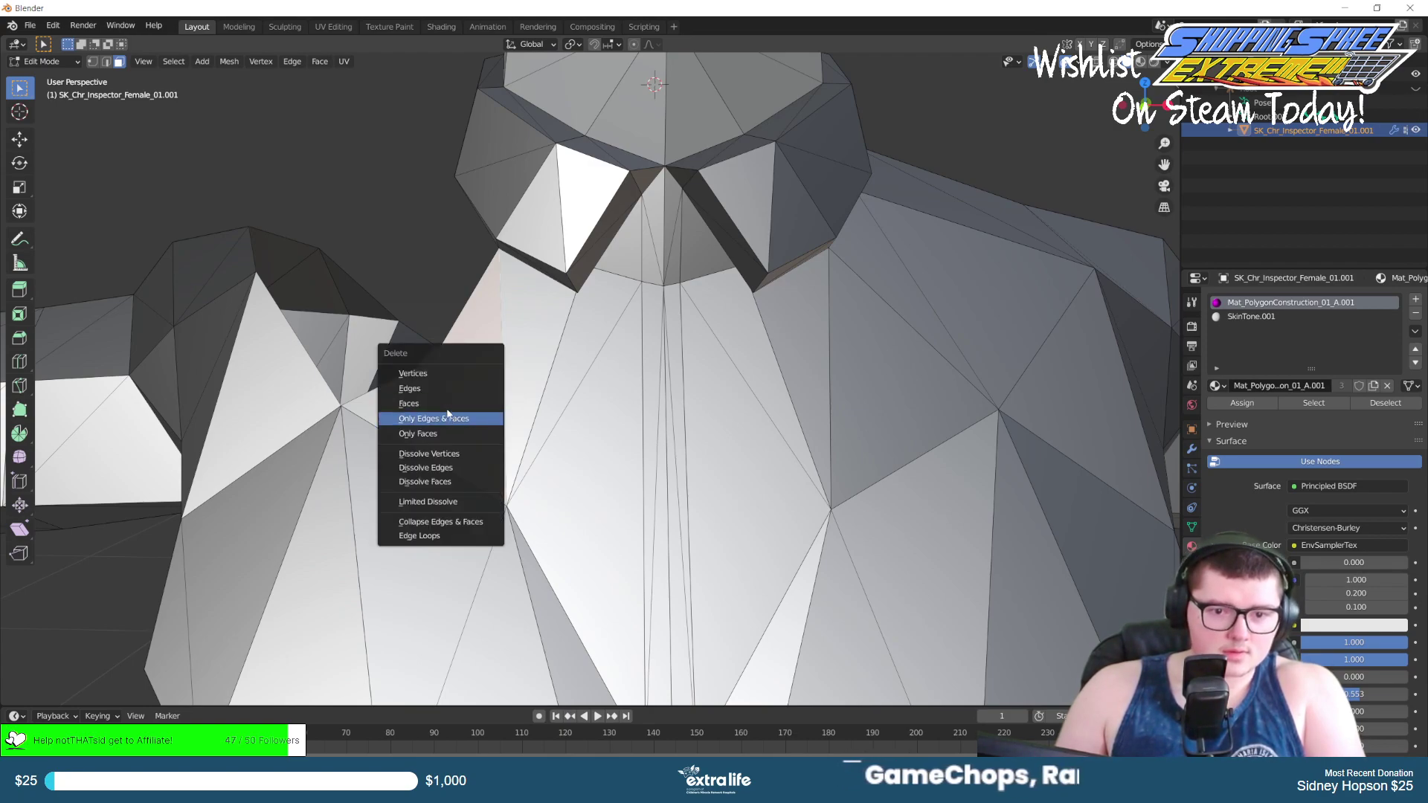
left_click(445, 404)
key("x")
left_click(423, 406)
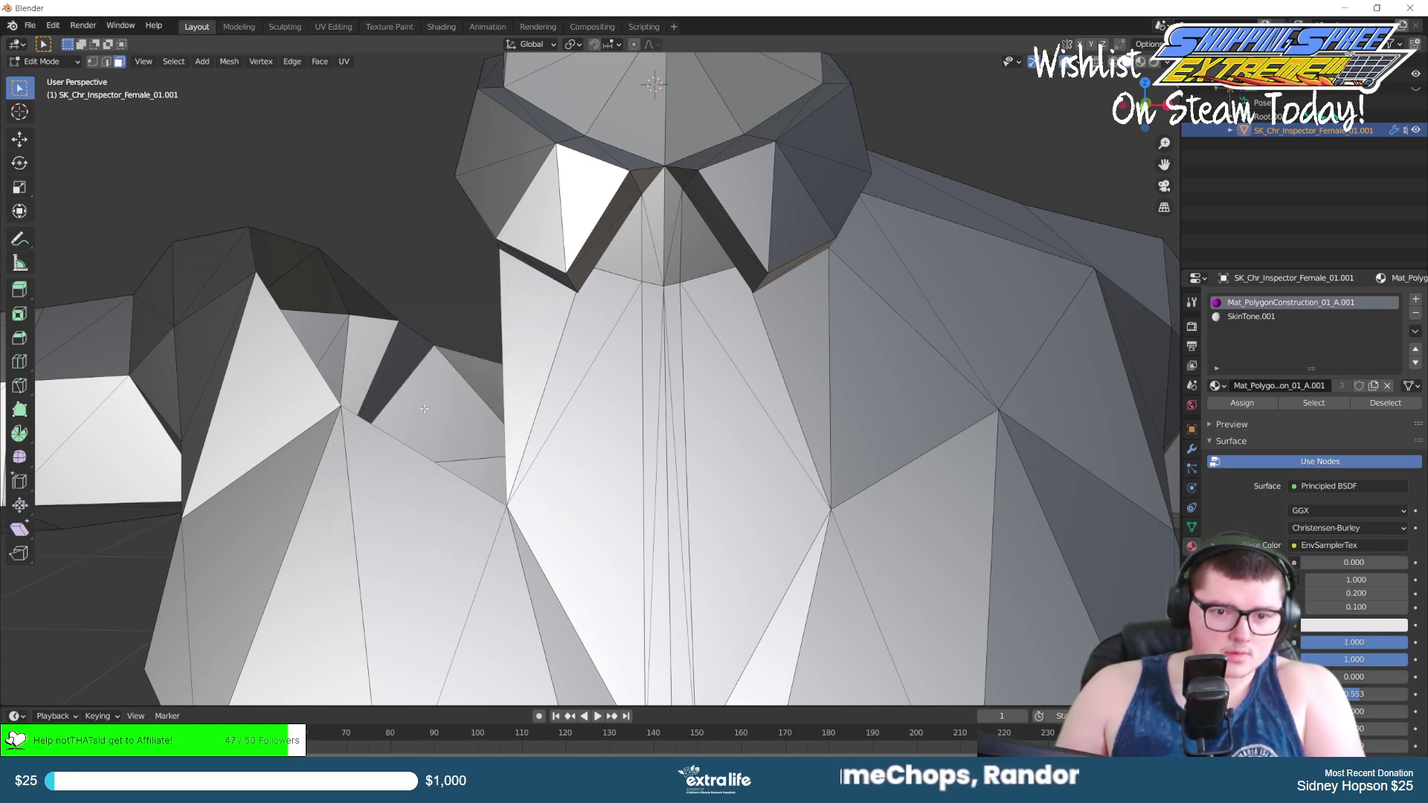
left_click(403, 444)
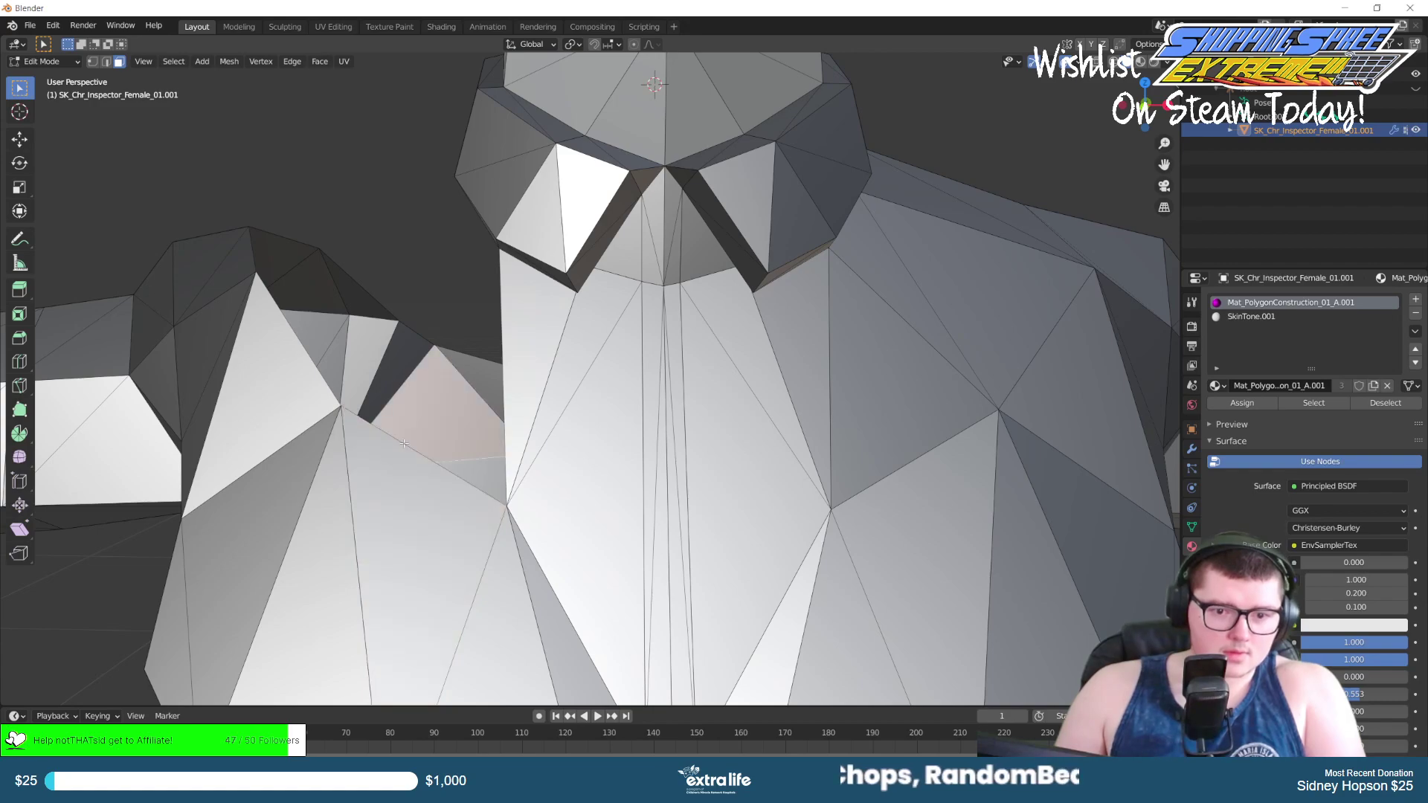
Create a new face from the chest panel's open side edge and the adjoining upper shoulder edge.
middle_click_drag(499, 360, 529, 356)
left_click(537, 335)
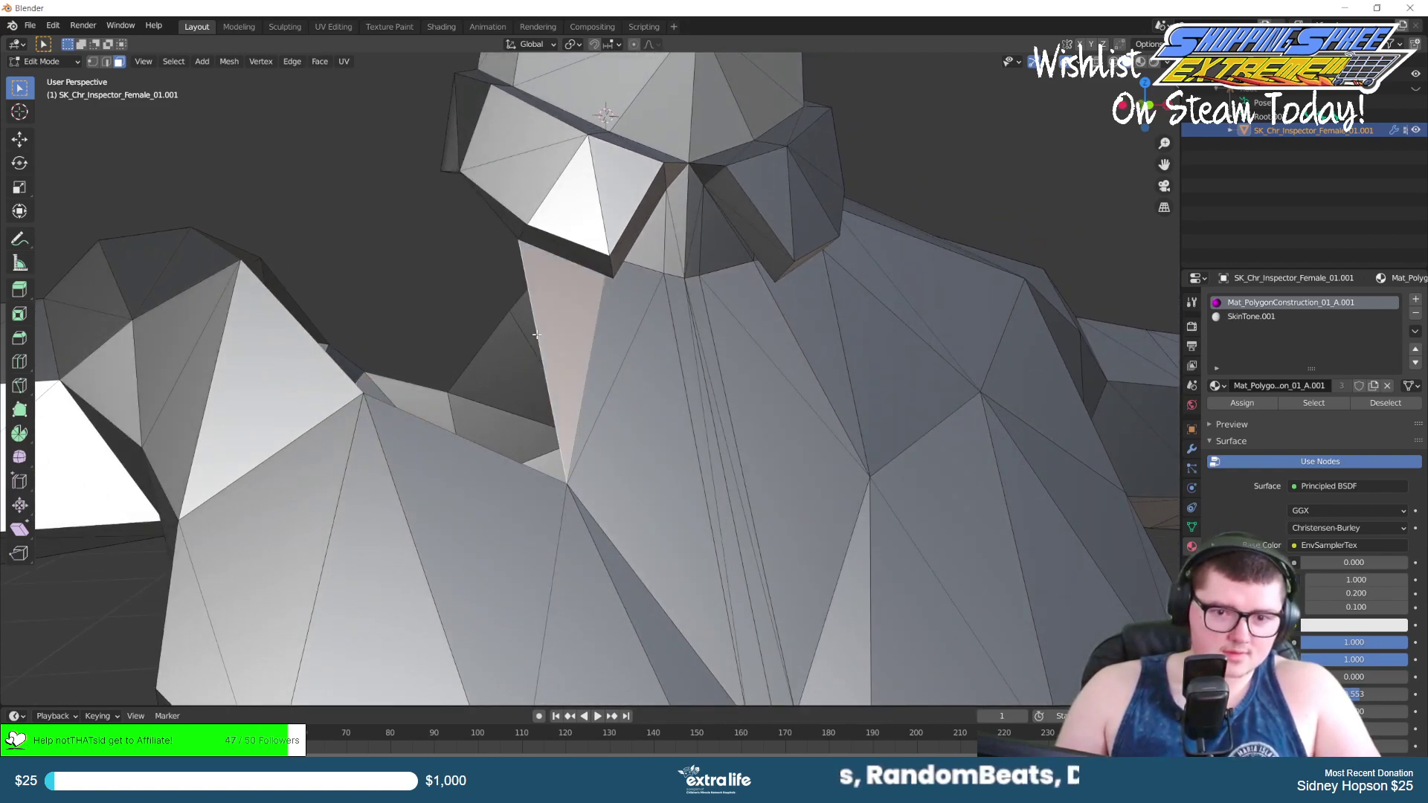
left_click(105, 62)
left_click(542, 368)
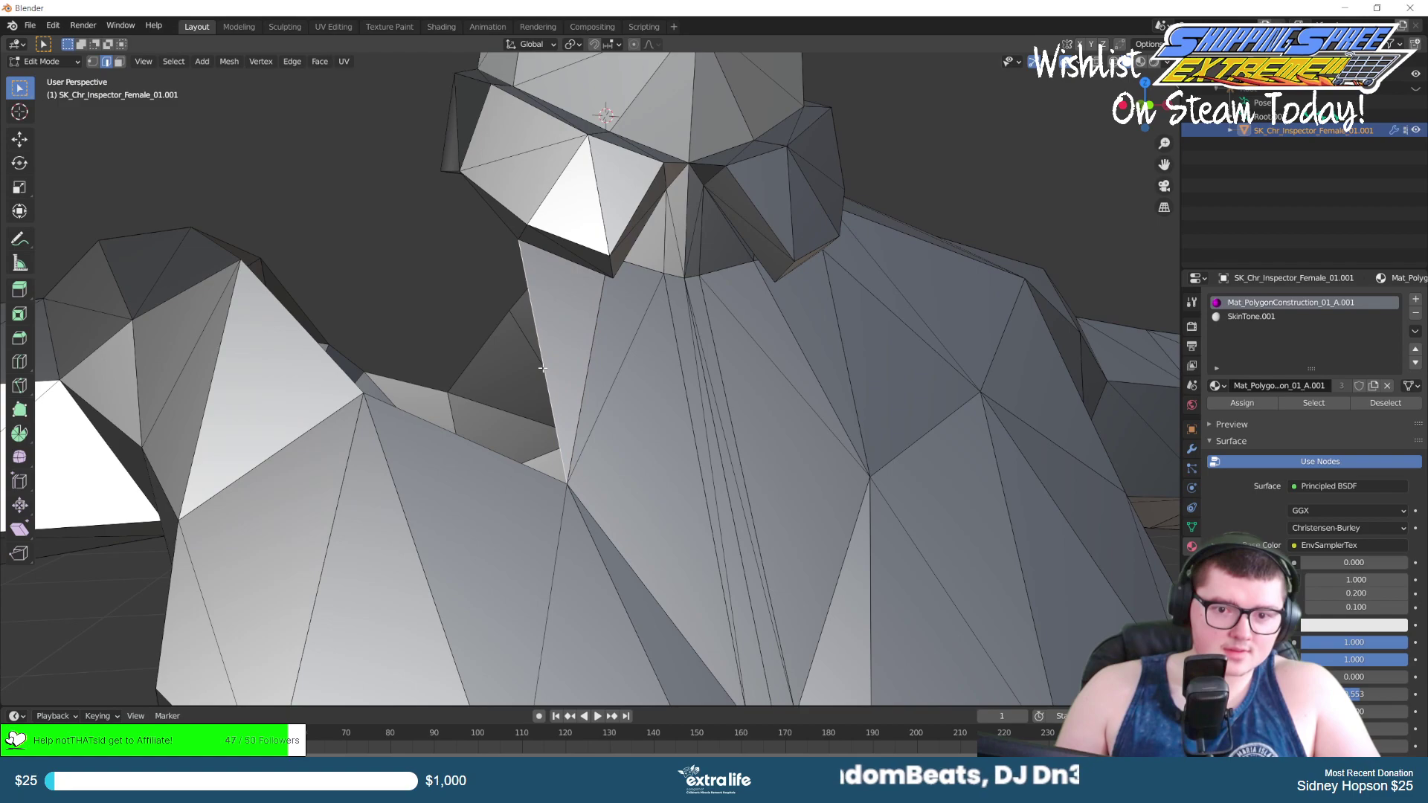
right_click(447, 437)
left_click(444, 410)
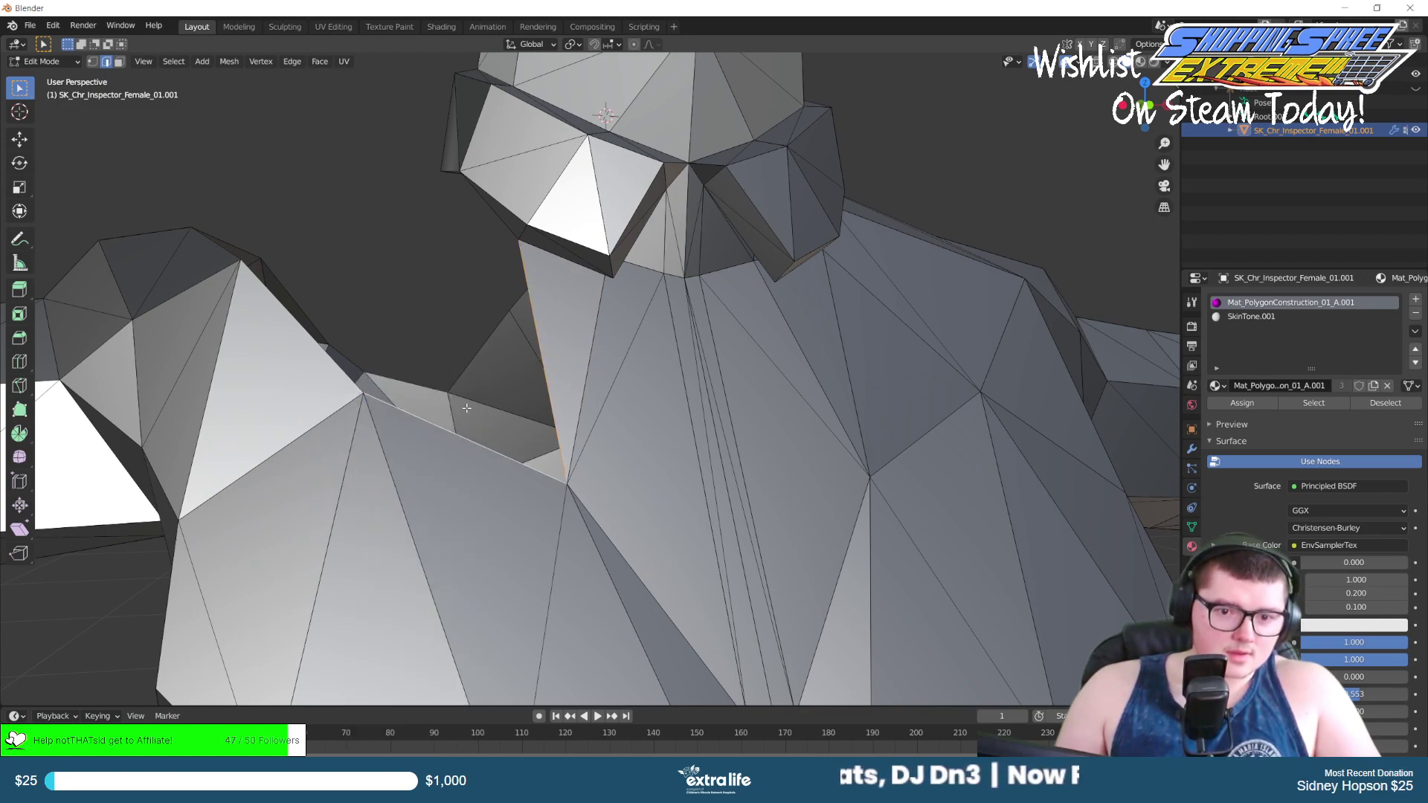
right_click(531, 364)
key("Escape")
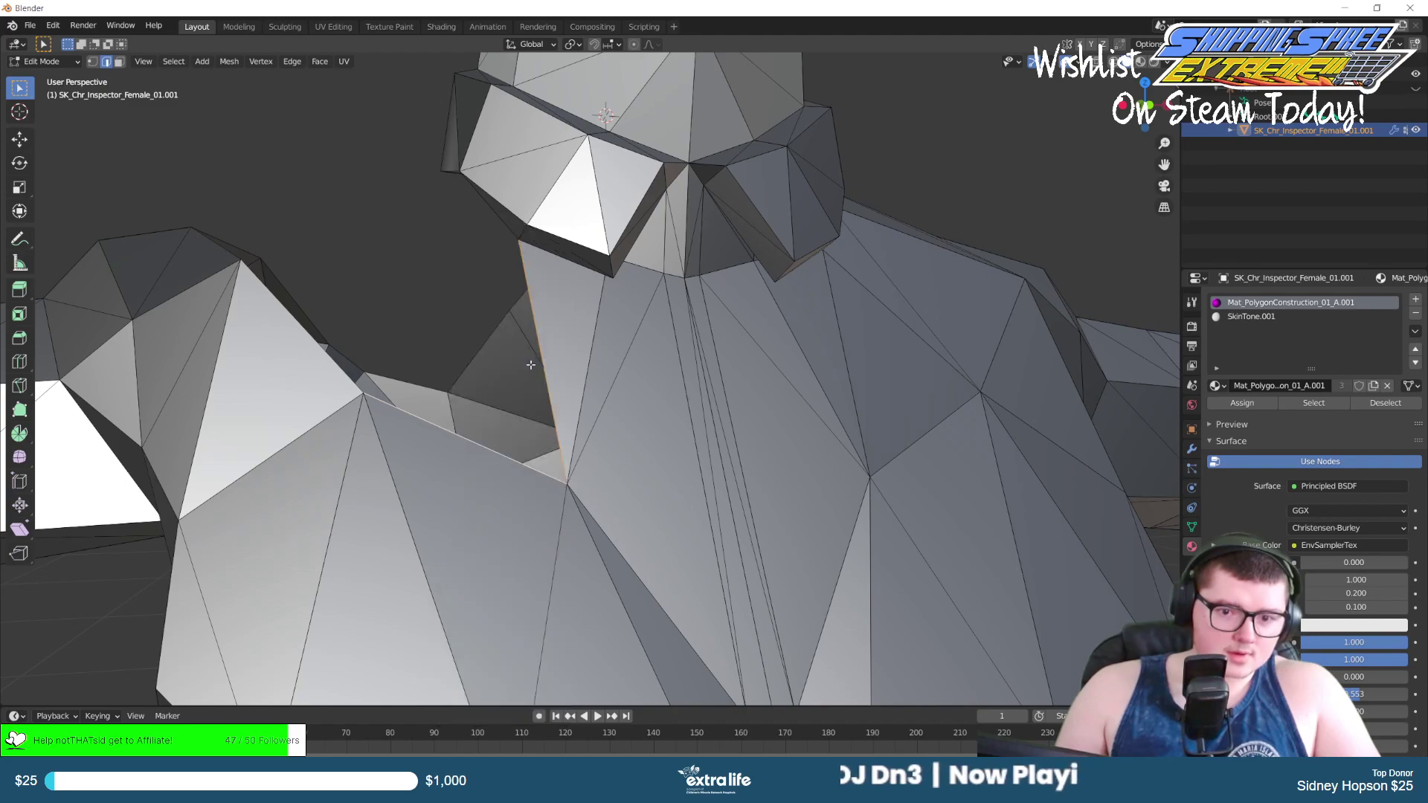
right_click(456, 434)
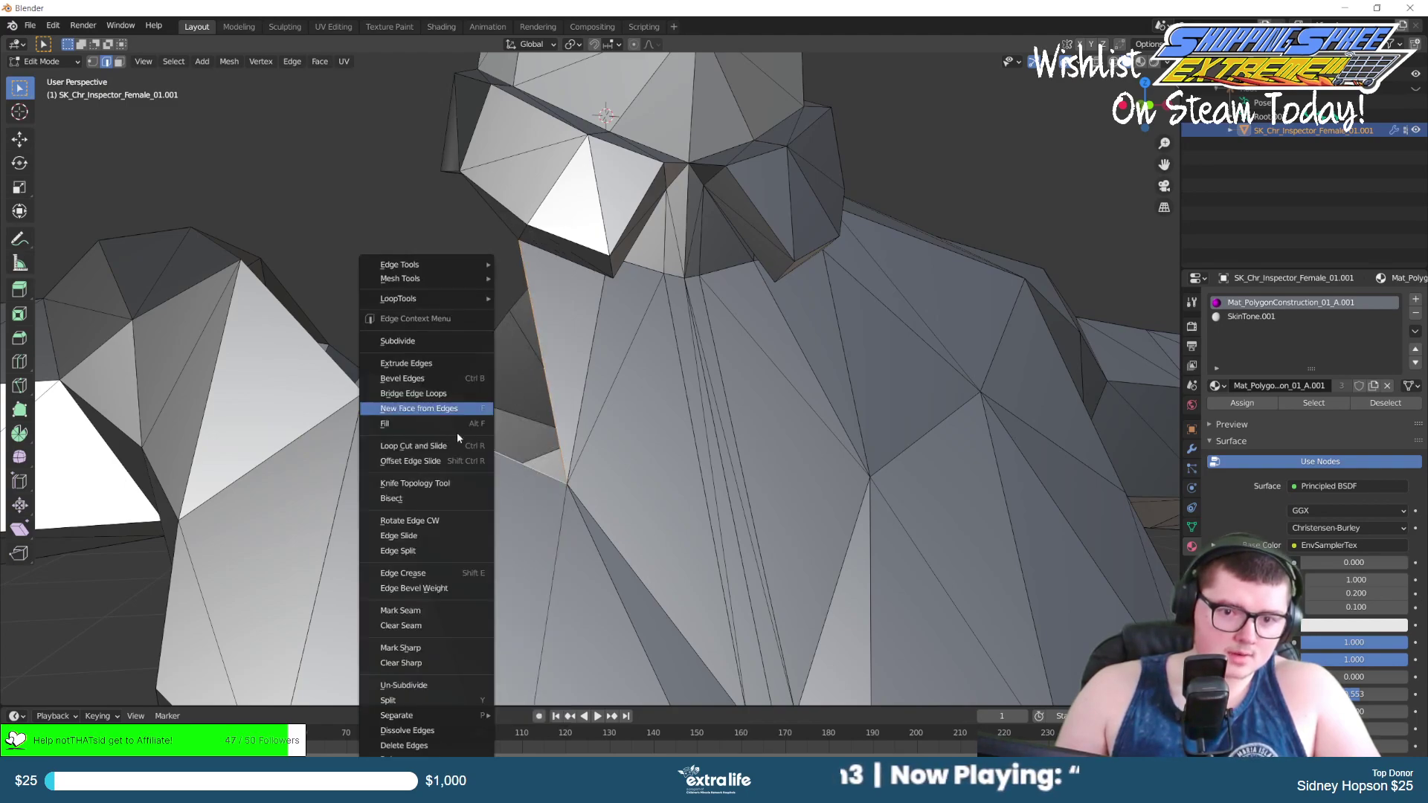
left_click(449, 403)
Add a new face between the collar's lower side edge and the open edge of the rebuilt chest triangle.
middle_click_drag(519, 310, 412, 282)
left_click(349, 213)
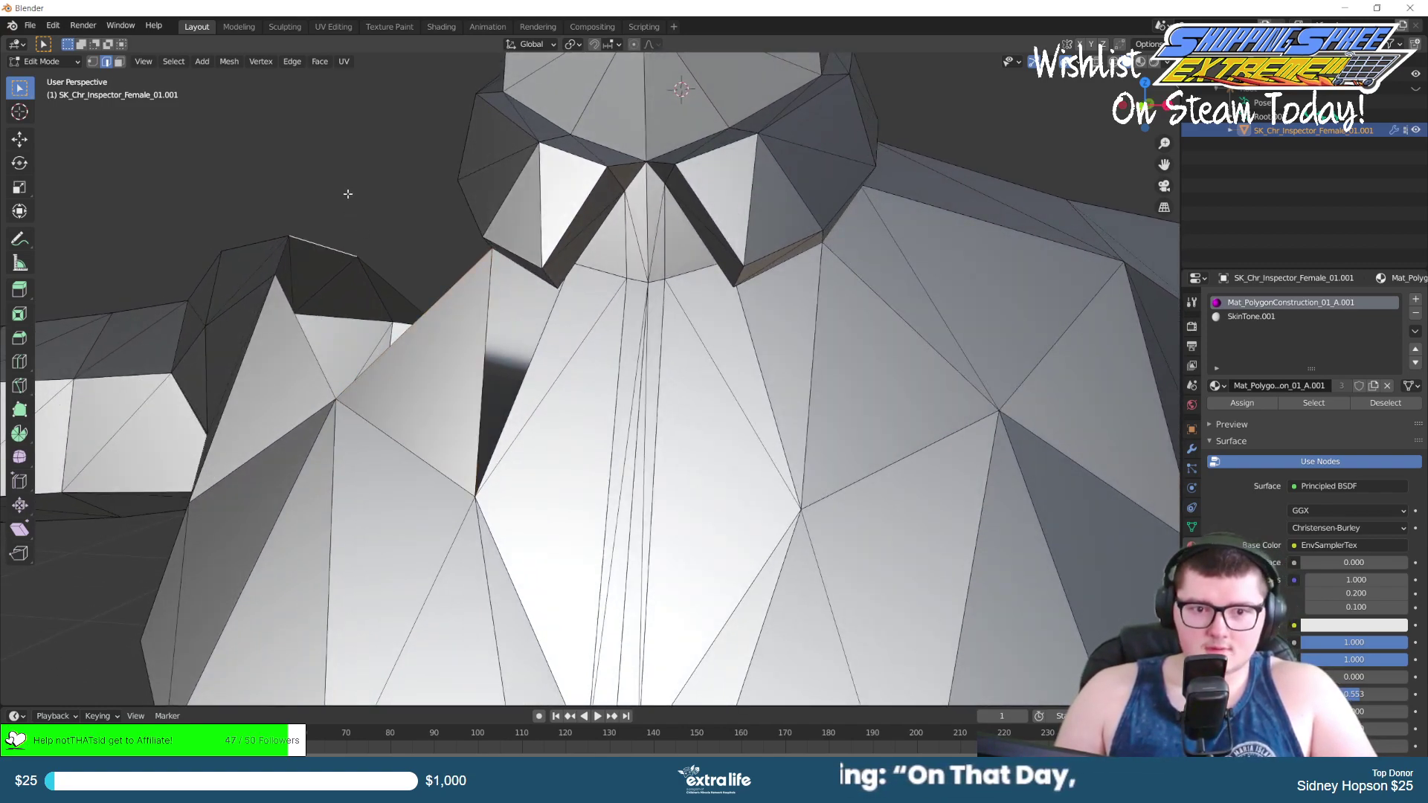
middle_click_drag(581, 237, 570, 262)
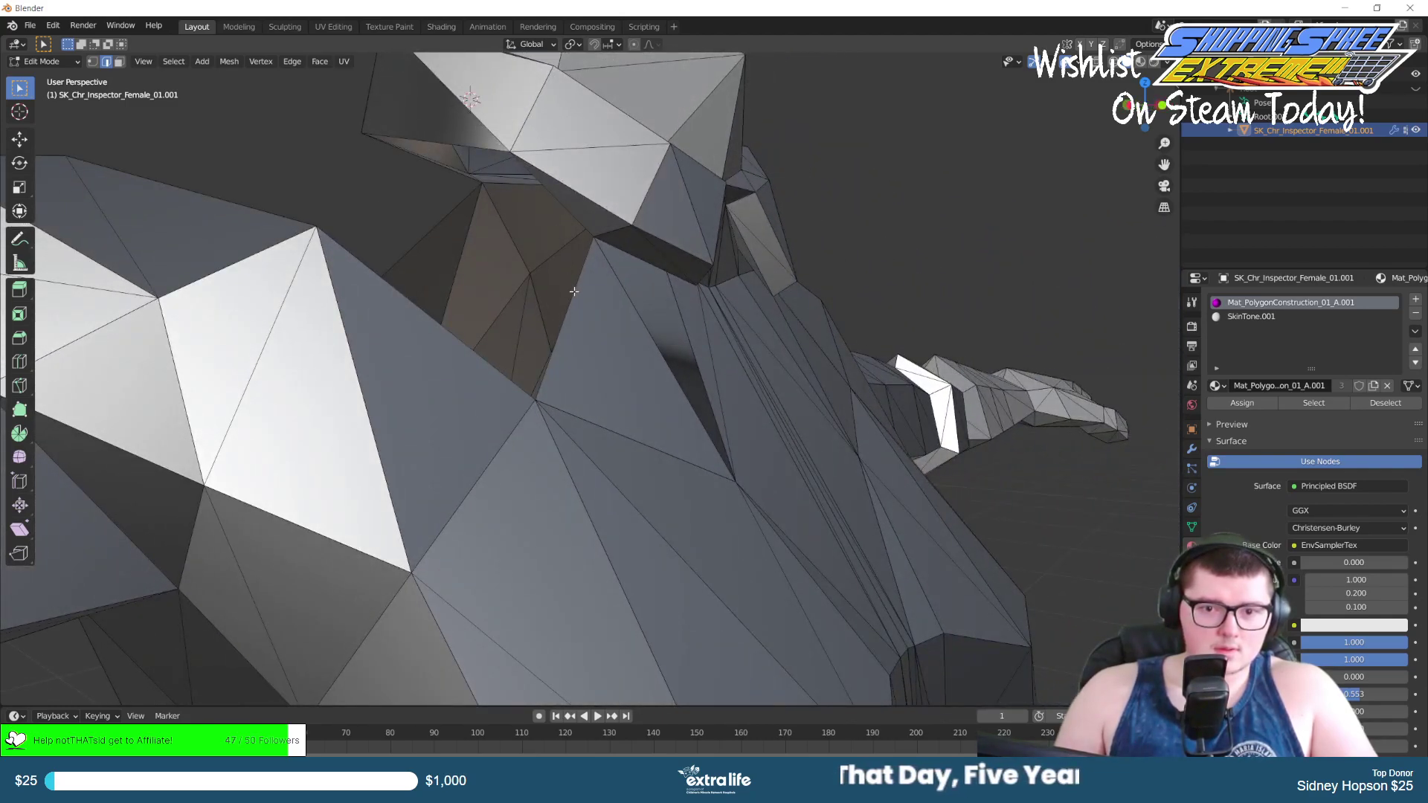
right_click(551, 250)
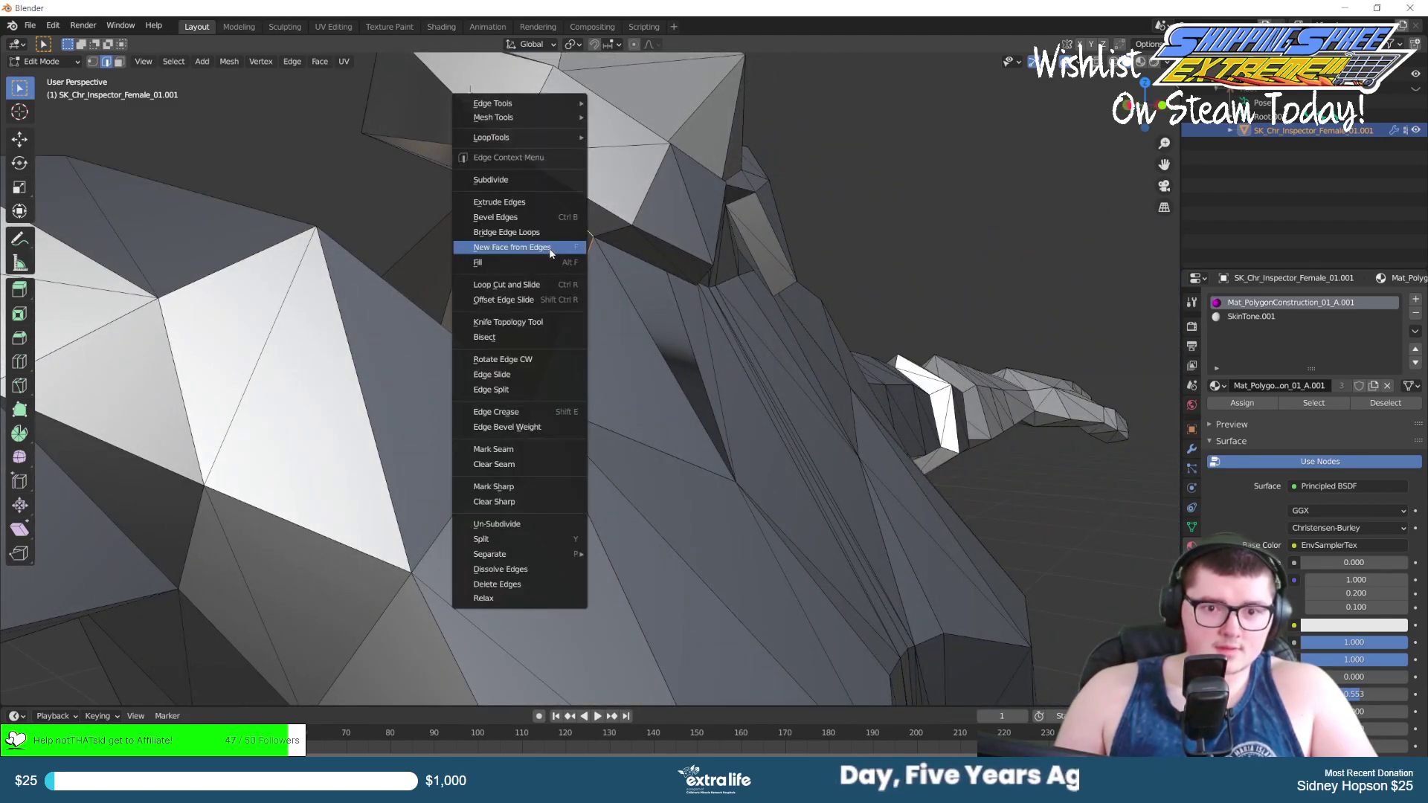
left_click(551, 247)
Extend the shoulder with another new face from the last triangle's open edge and the neighbouring shoulder edge.
middle_click_drag(542, 241, 495, 263)
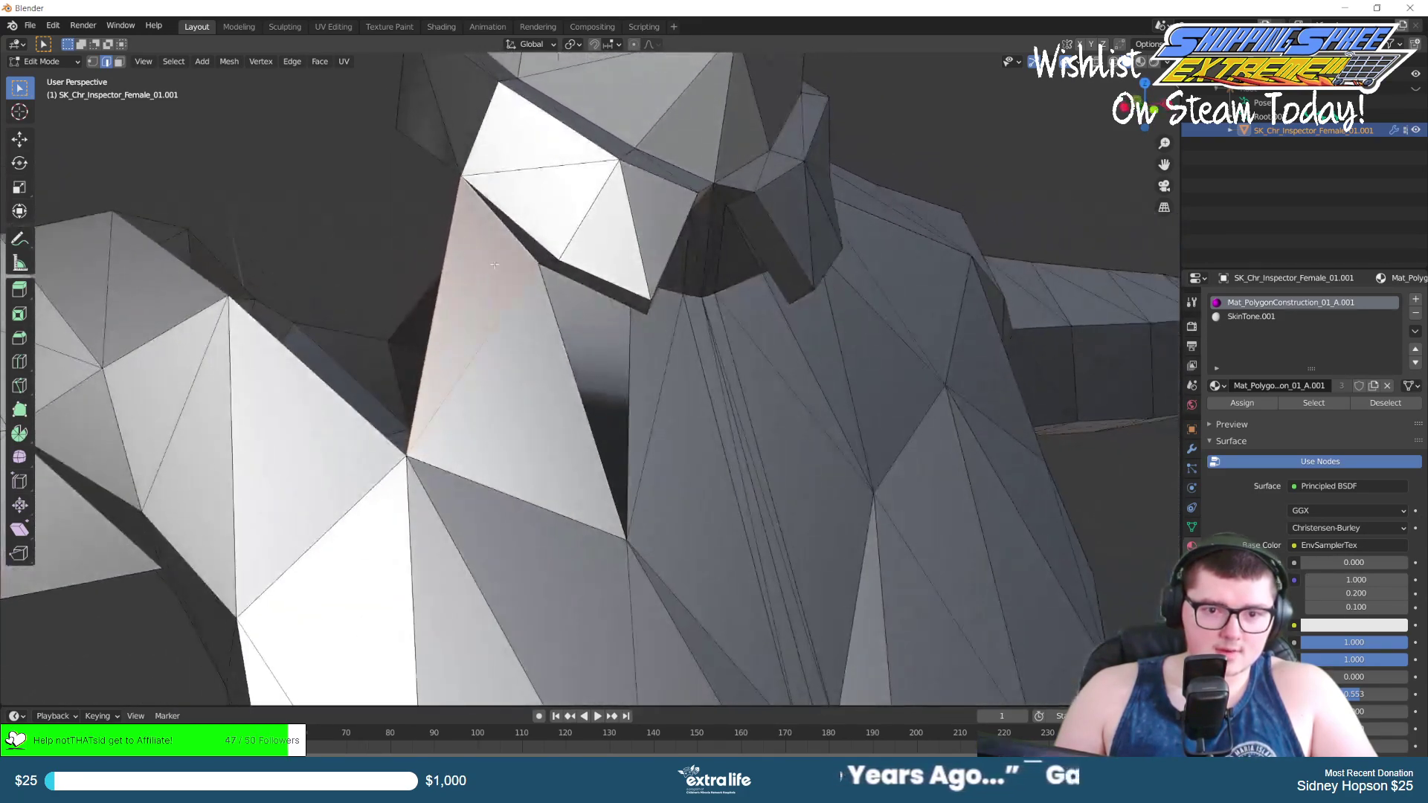
left_click(295, 361)
middle_click_drag(266, 336, 467, 343)
left_click(573, 298)
right_click(573, 298)
left_click(576, 304)
middle_click_drag(576, 304, 510, 299)
scroll(511, 298, "down", 5)
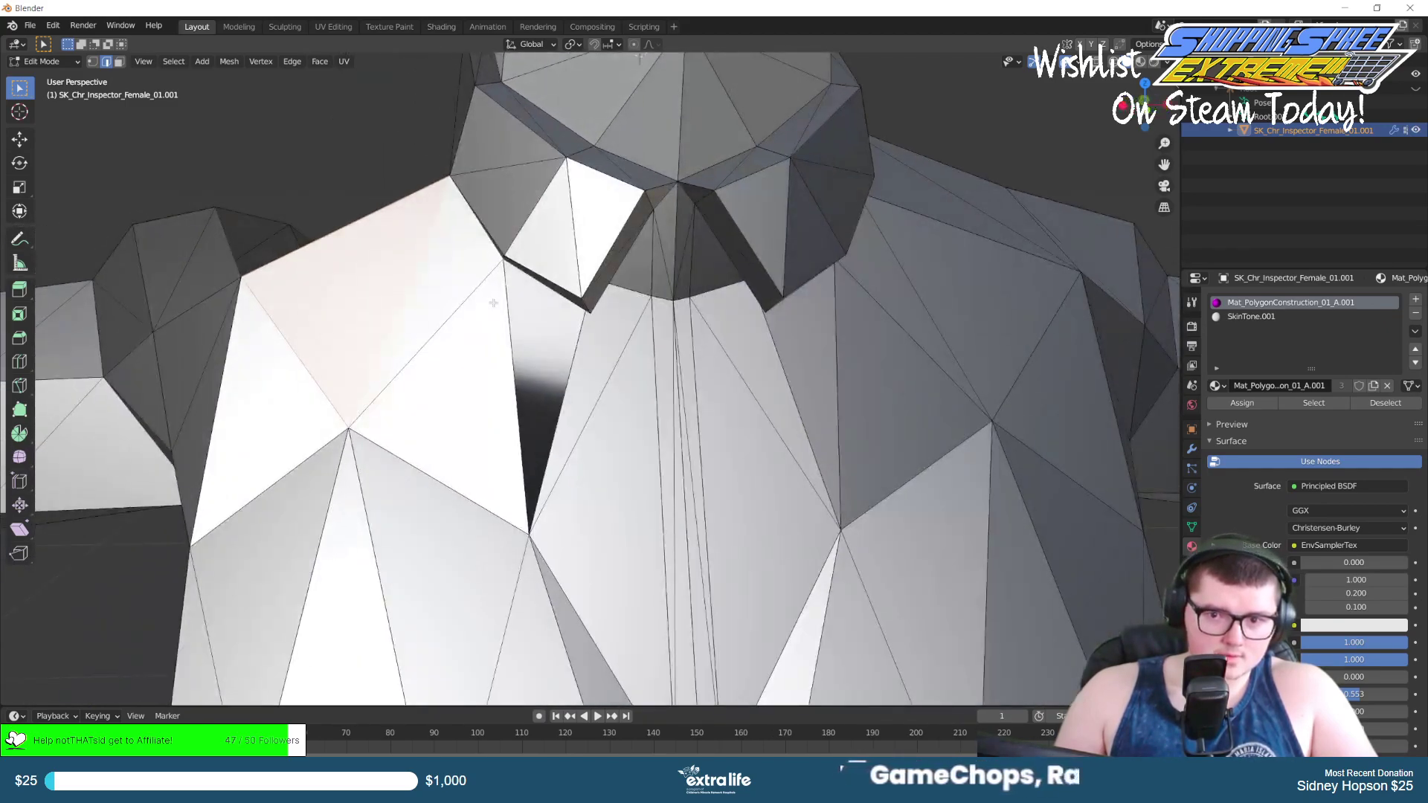
Try to create a new face from the shoulder patch's open edge and the collar's lower back edge.
middle_click_drag(540, 258, 553, 338)
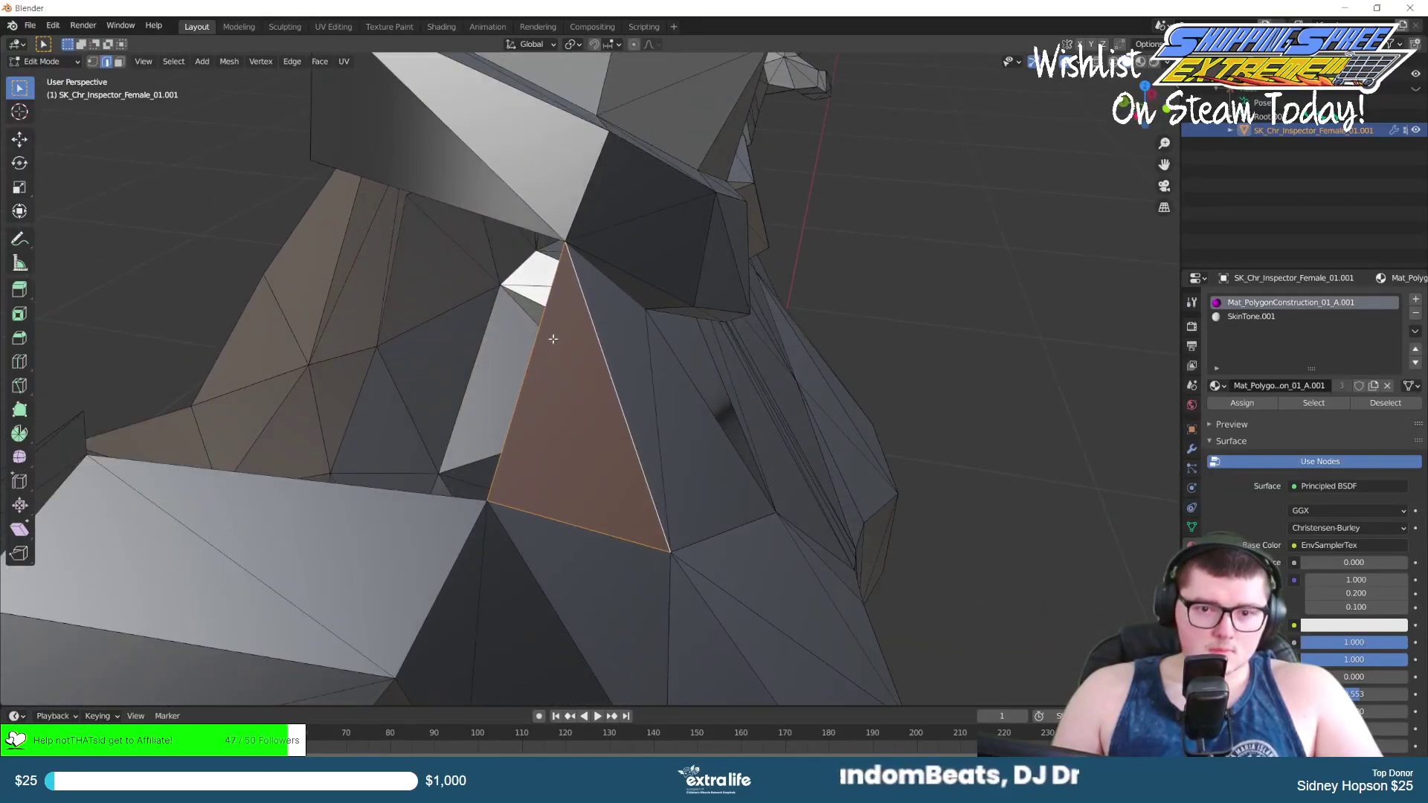
left_click(536, 338)
left_click(457, 209, "shift")
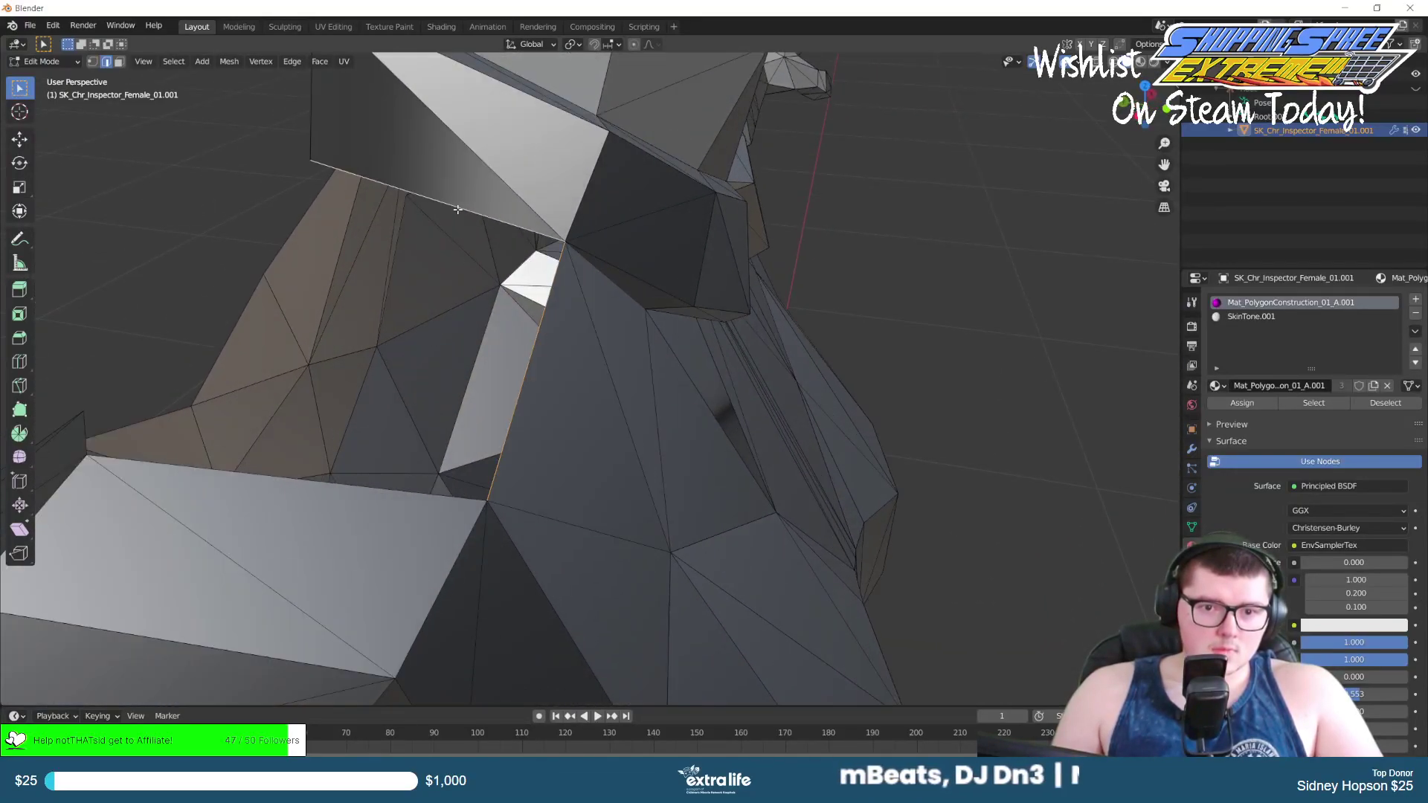
right_click(457, 214)
left_click(454, 214)
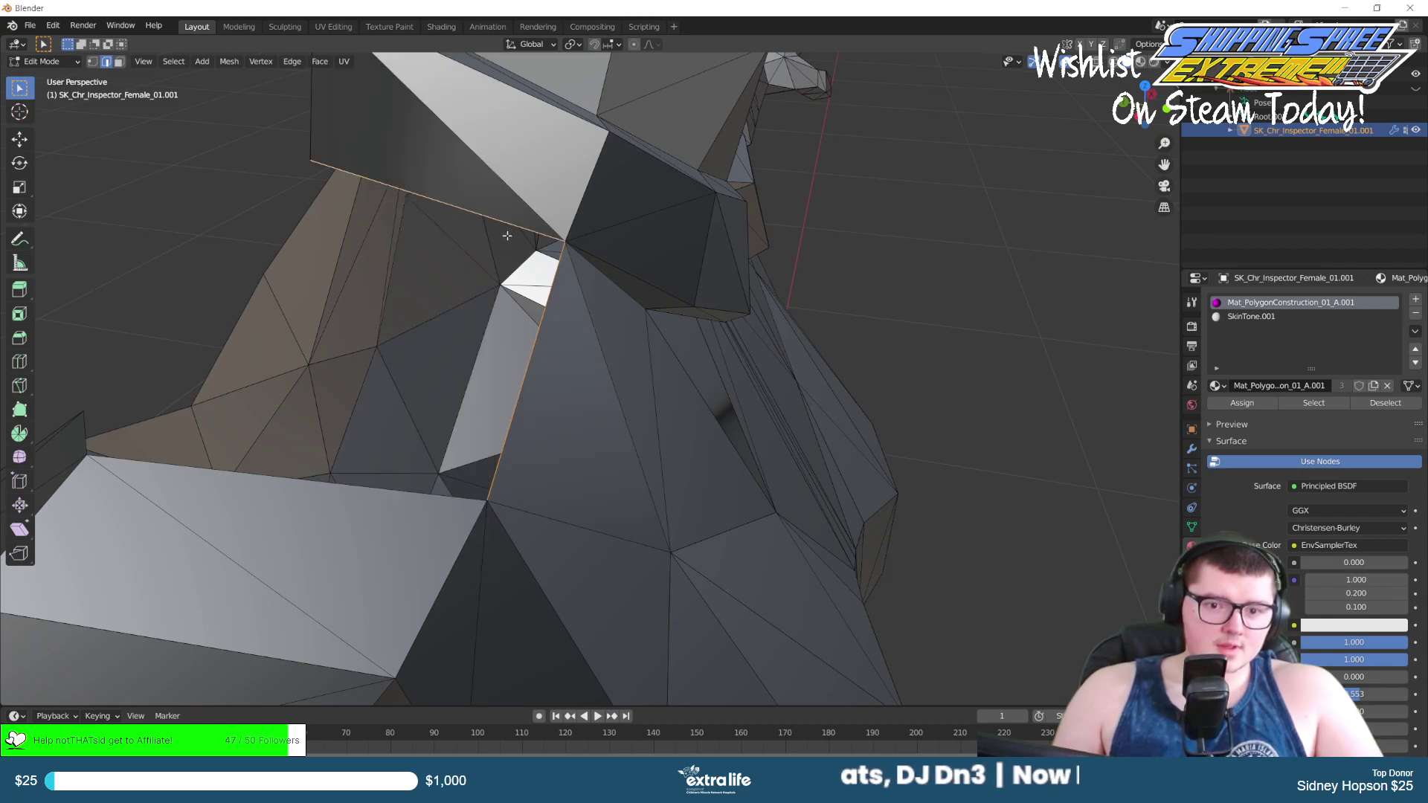
left_click(550, 297)
left_click(486, 215, "shift")
right_click(476, 218)
left_click(472, 220)
left_click(685, 344)
Examine the remaining hole behind the collar and shoulder from the back at several angles.
middle_click_drag(736, 327, 625, 330)
scroll(558, 301, "down", 4)
middle_click_drag(510, 332, 583, 277)
right_click(360, 381)
key("Escape")
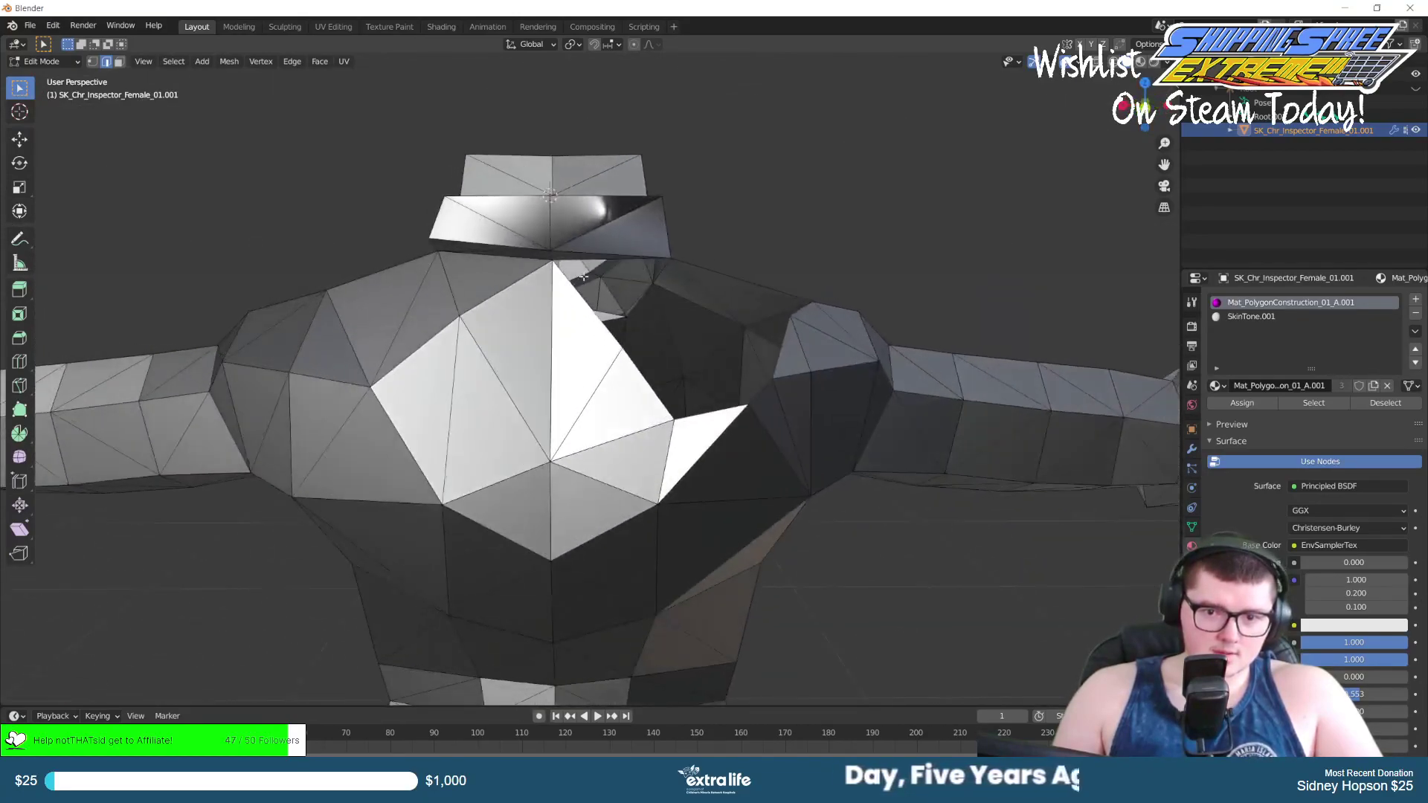
middle_click_drag(657, 372, 641, 296)
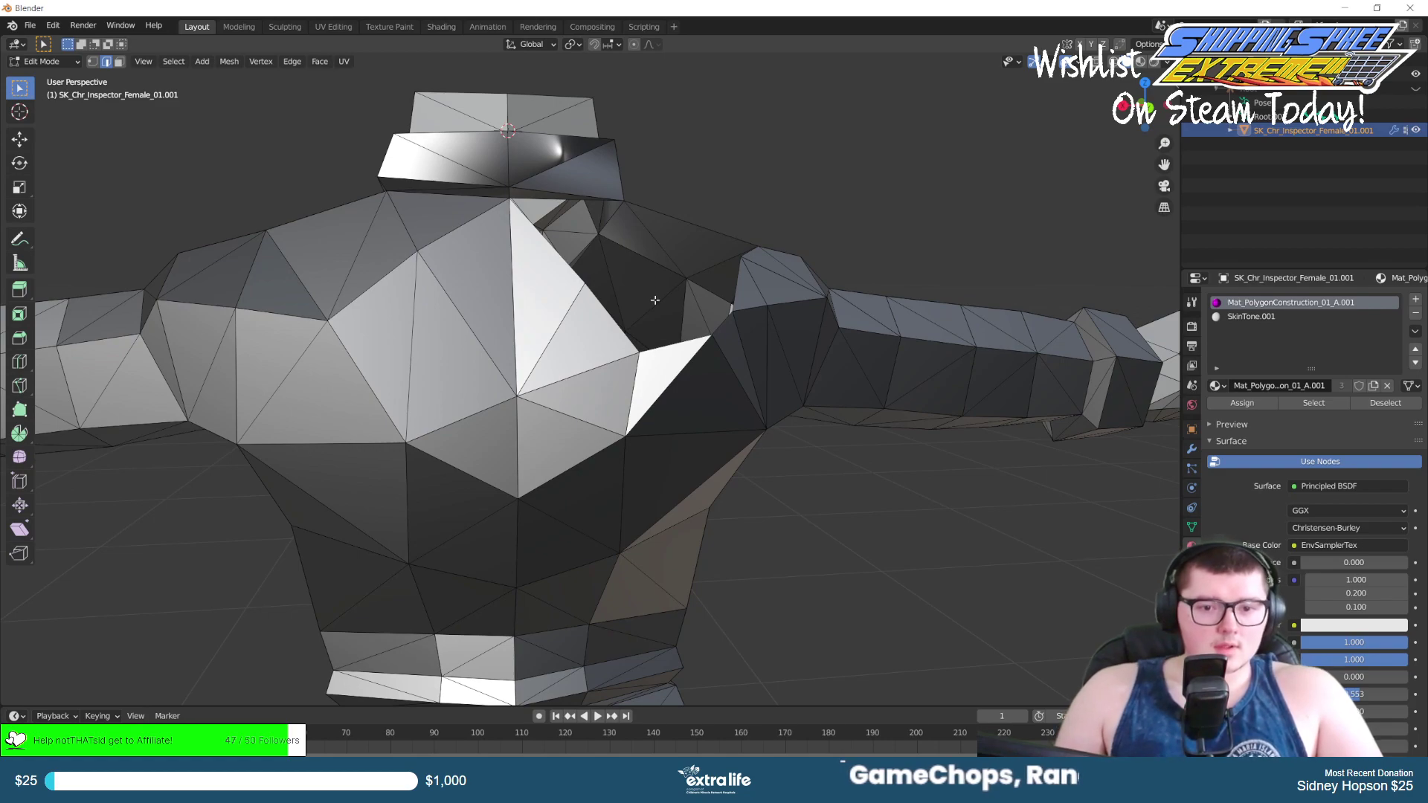
middle_click_drag(654, 296, 624, 276)
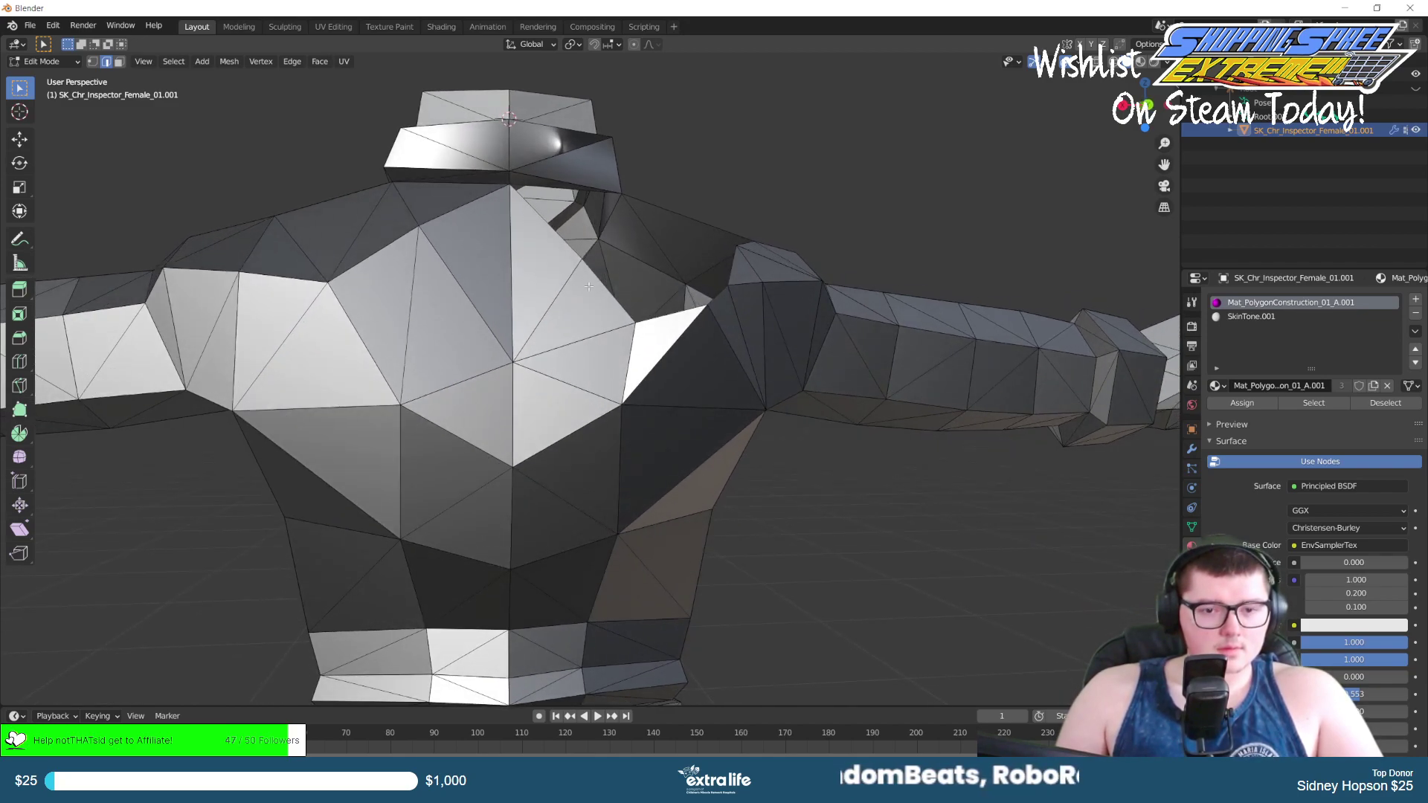
middle_click_drag(599, 278, 569, 248)
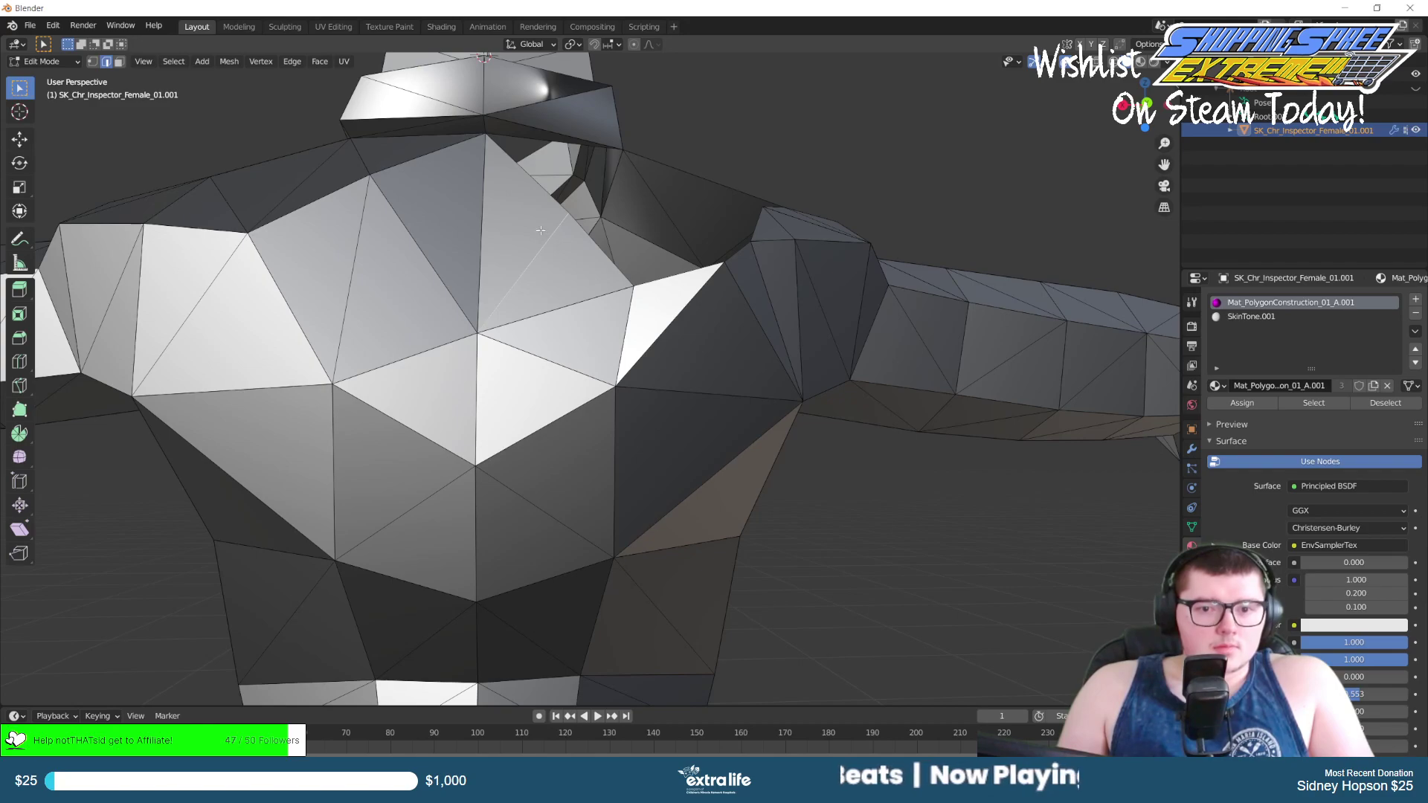
Delete the four rebuilt triangular faces of the upper-back patch between the collar and the shoulder.
left_click(554, 275)
key("x")
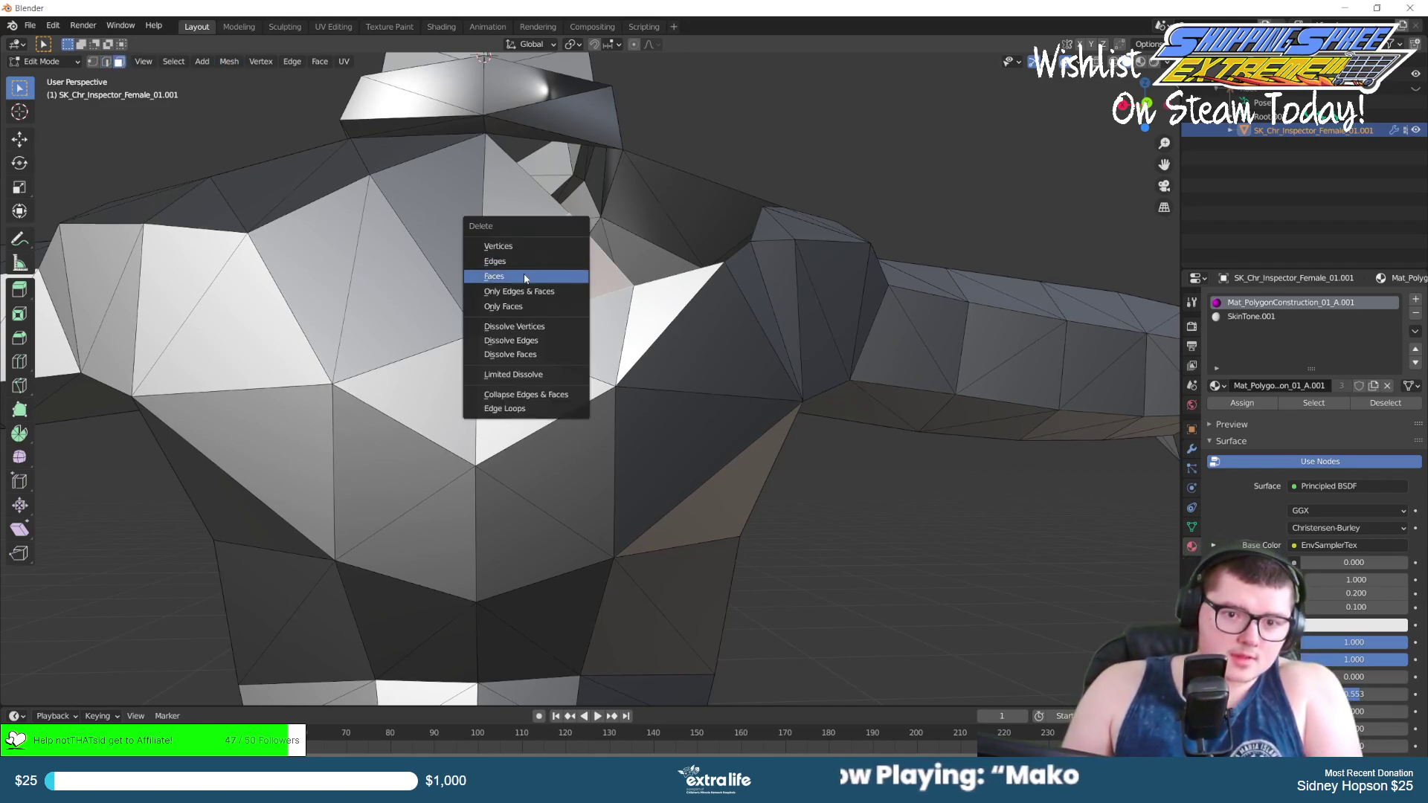
left_click(526, 279)
left_click(525, 225)
key("x")
left_click(519, 220)
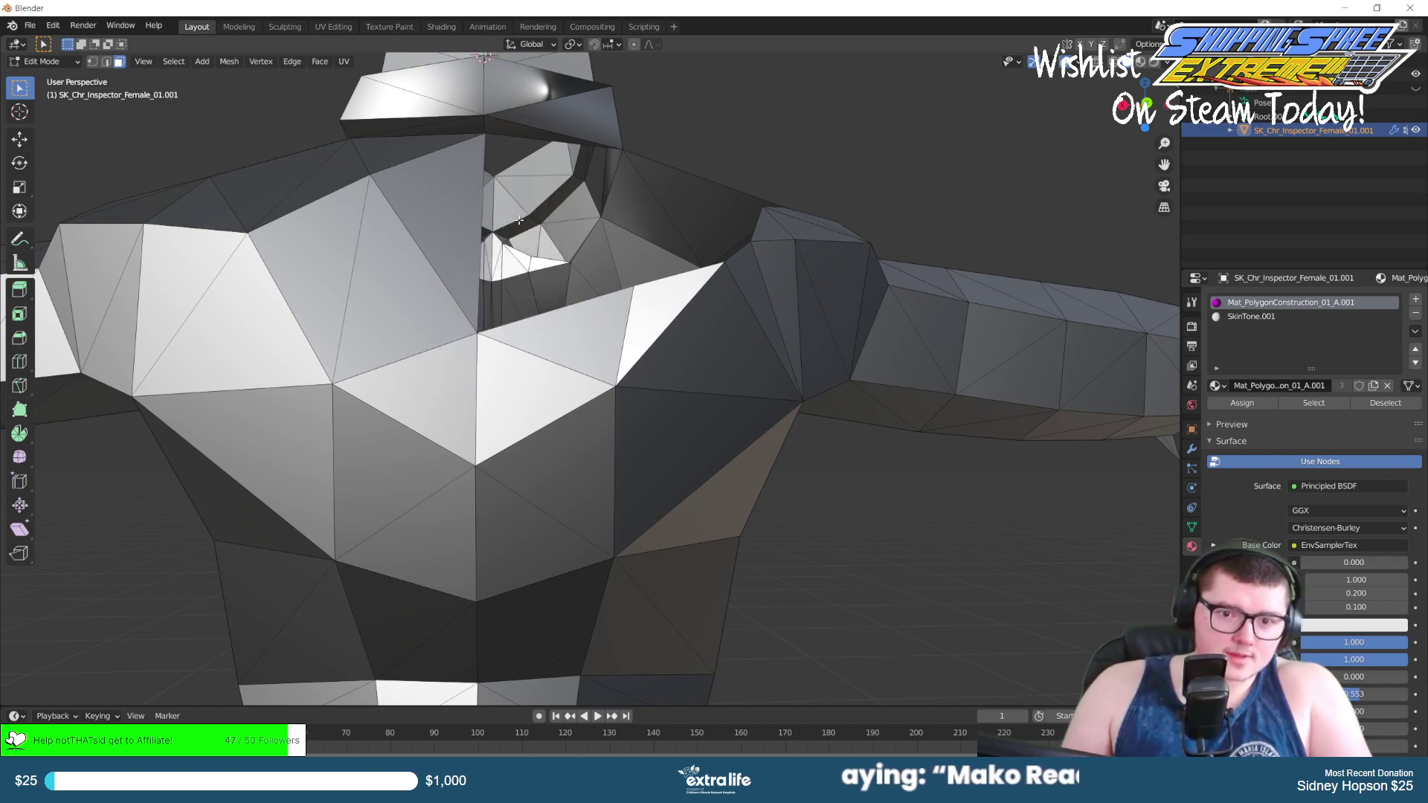
left_click(583, 339)
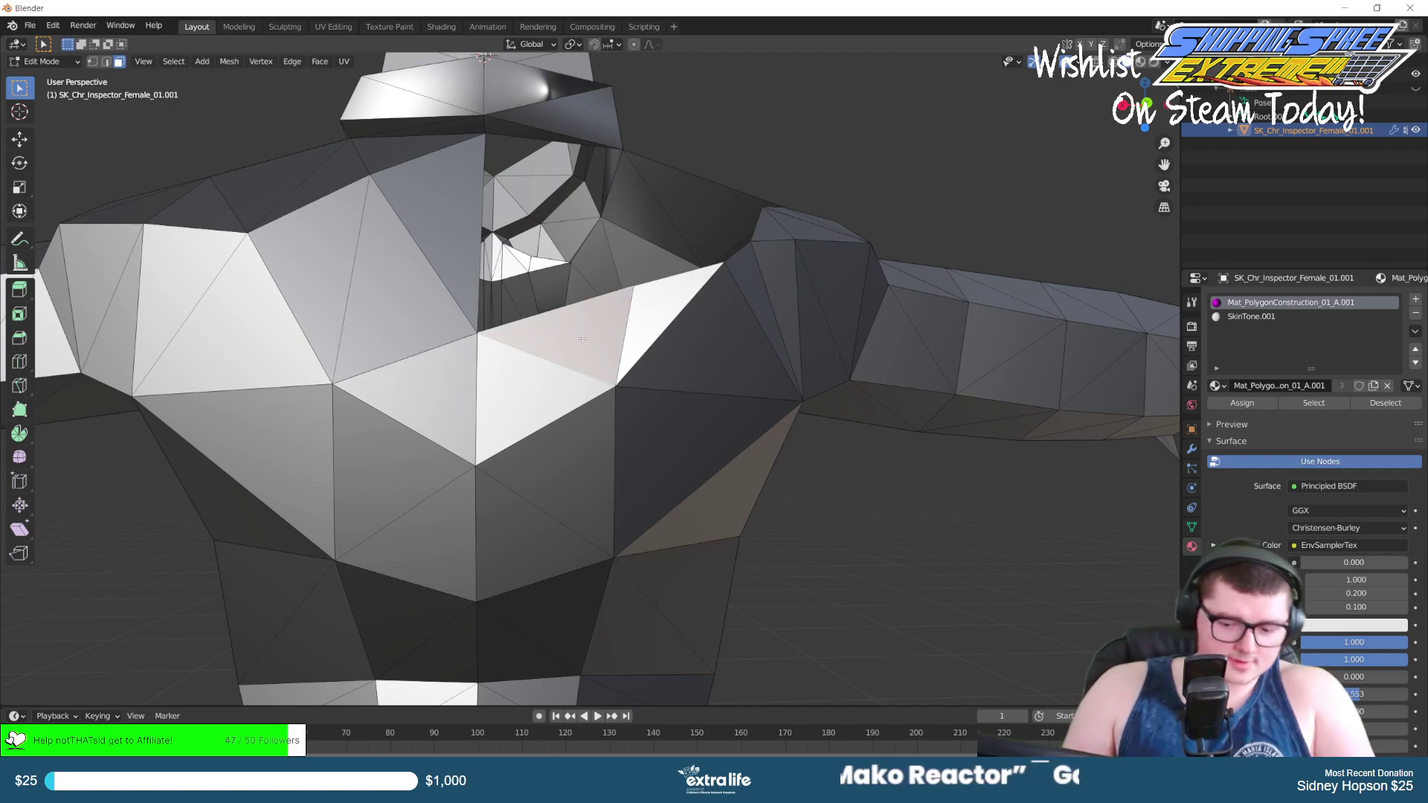
key("x")
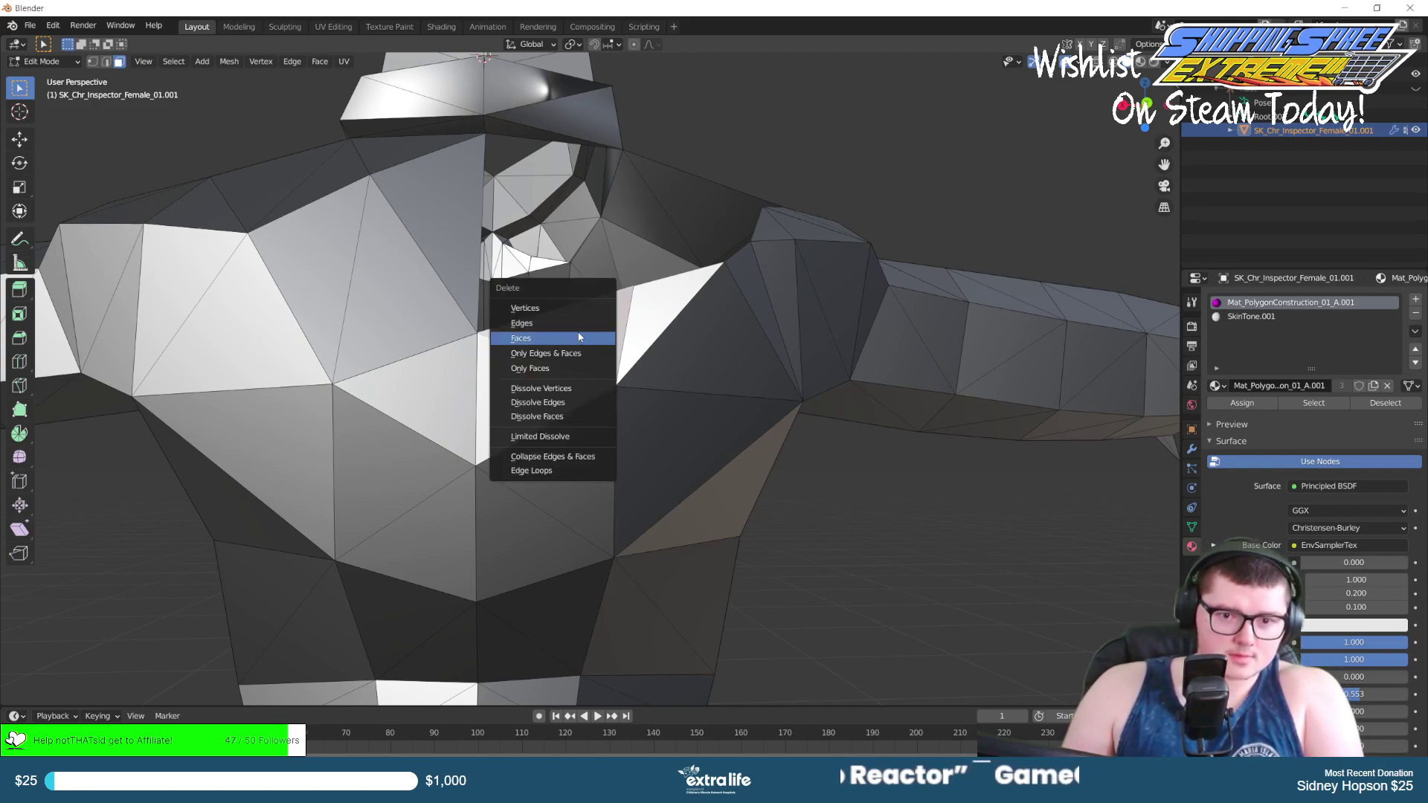
left_click(579, 337)
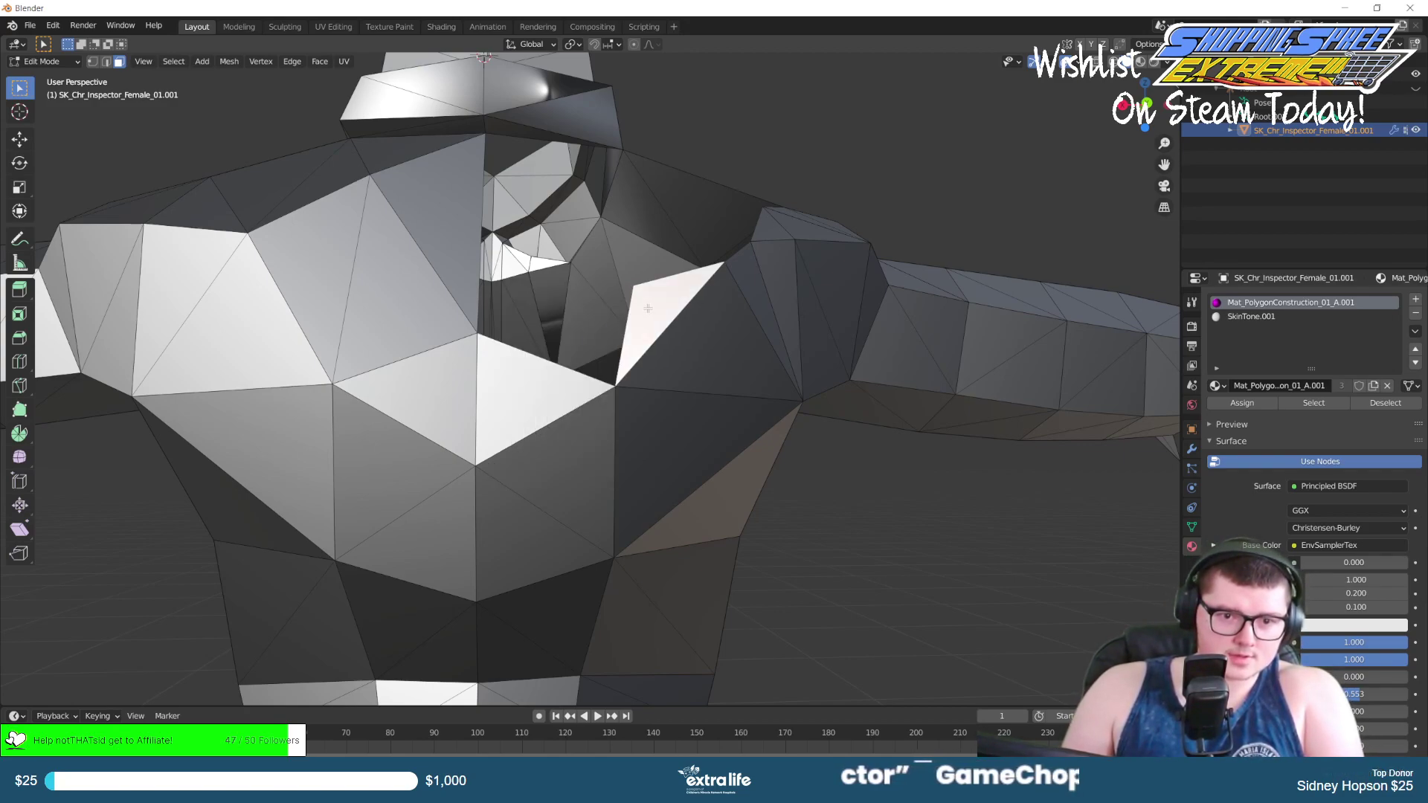
key("x")
left_click(644, 310)
Try a new face between the upper back's open edge and the adjoining shoulder edge, and undo it.
mouse_move(651, 264)
middle_mouse_down()
mouse_move(637, 264)
mouse_move(637, 293)
mouse_move(647, 282)
middle_mouse_up()
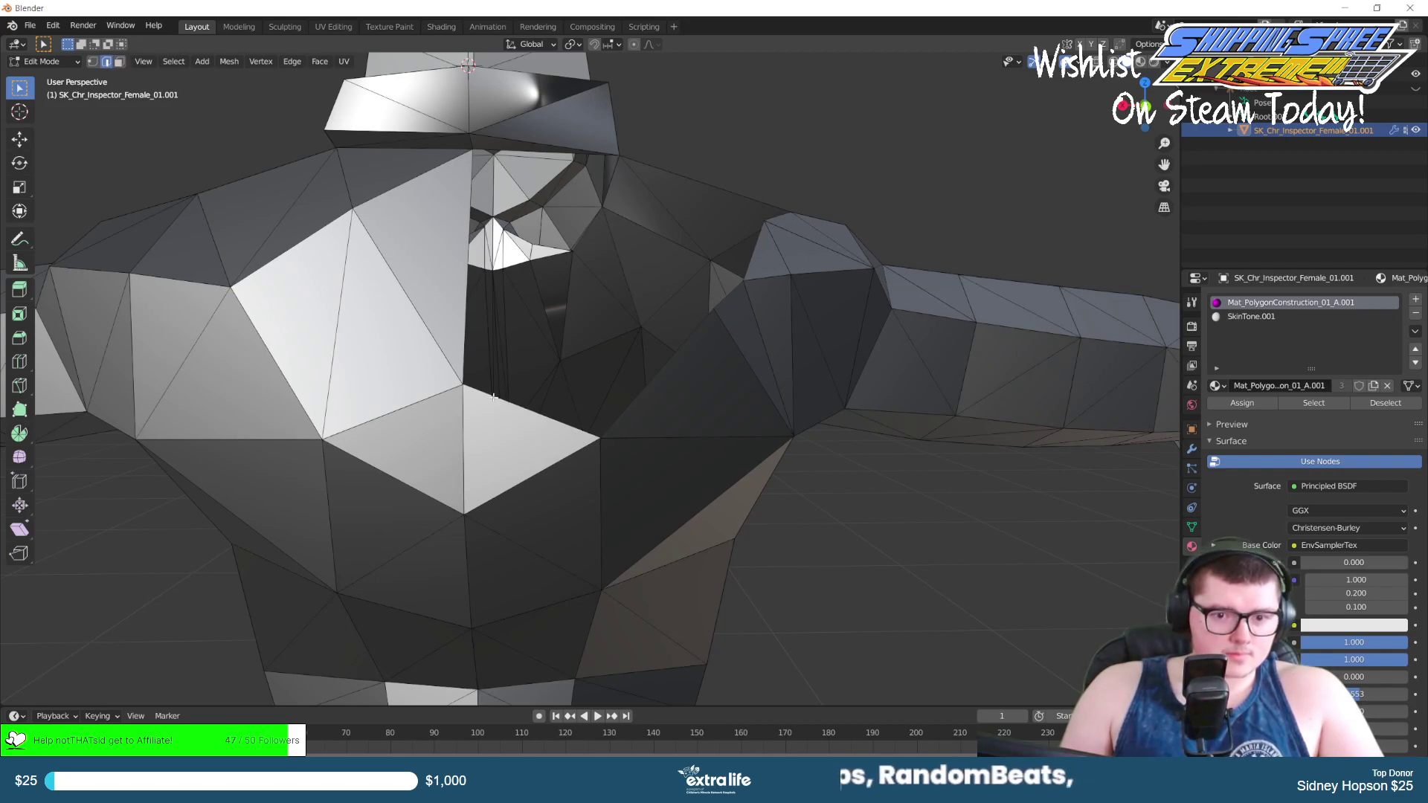
middle_click_drag(567, 381, 482, 403)
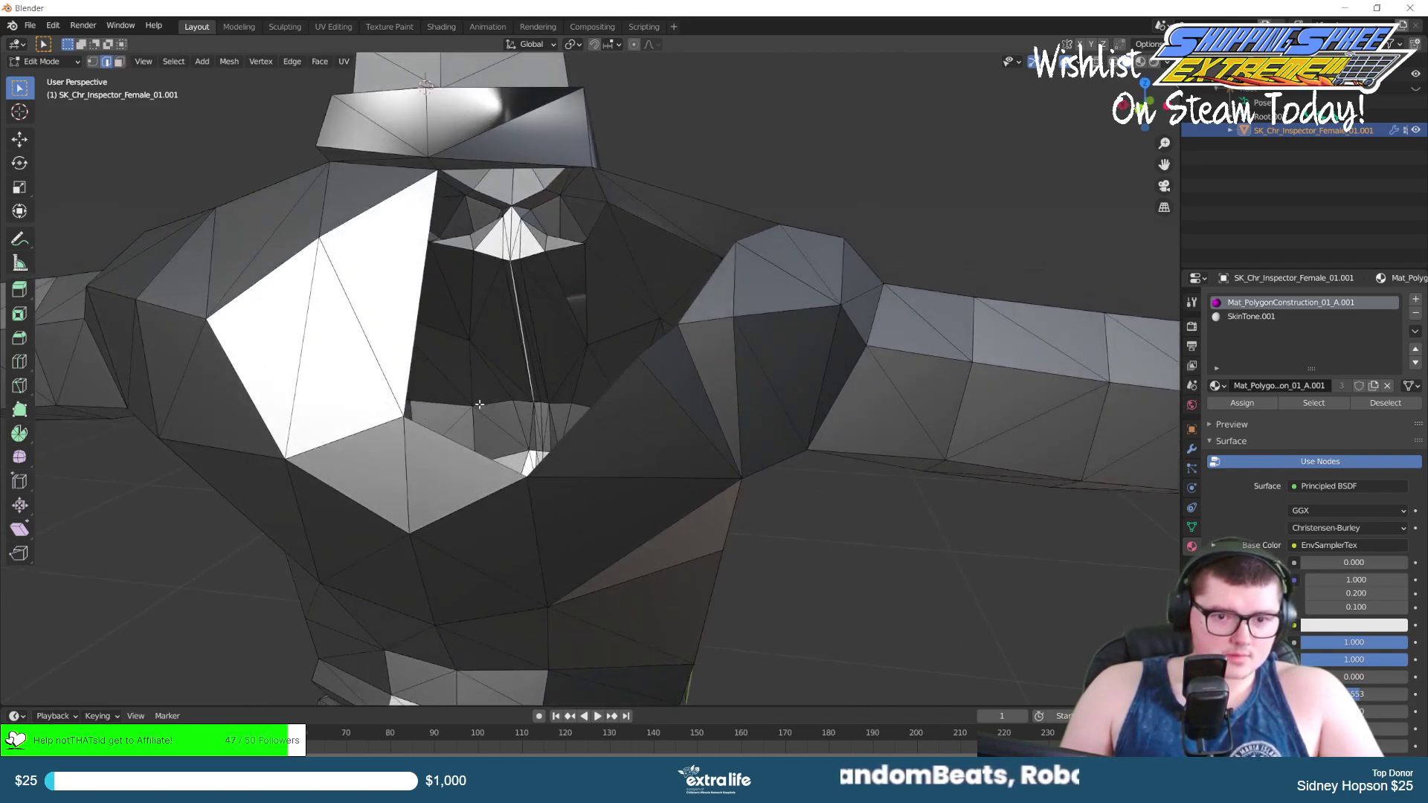
middle_click_drag(427, 345, 564, 277)
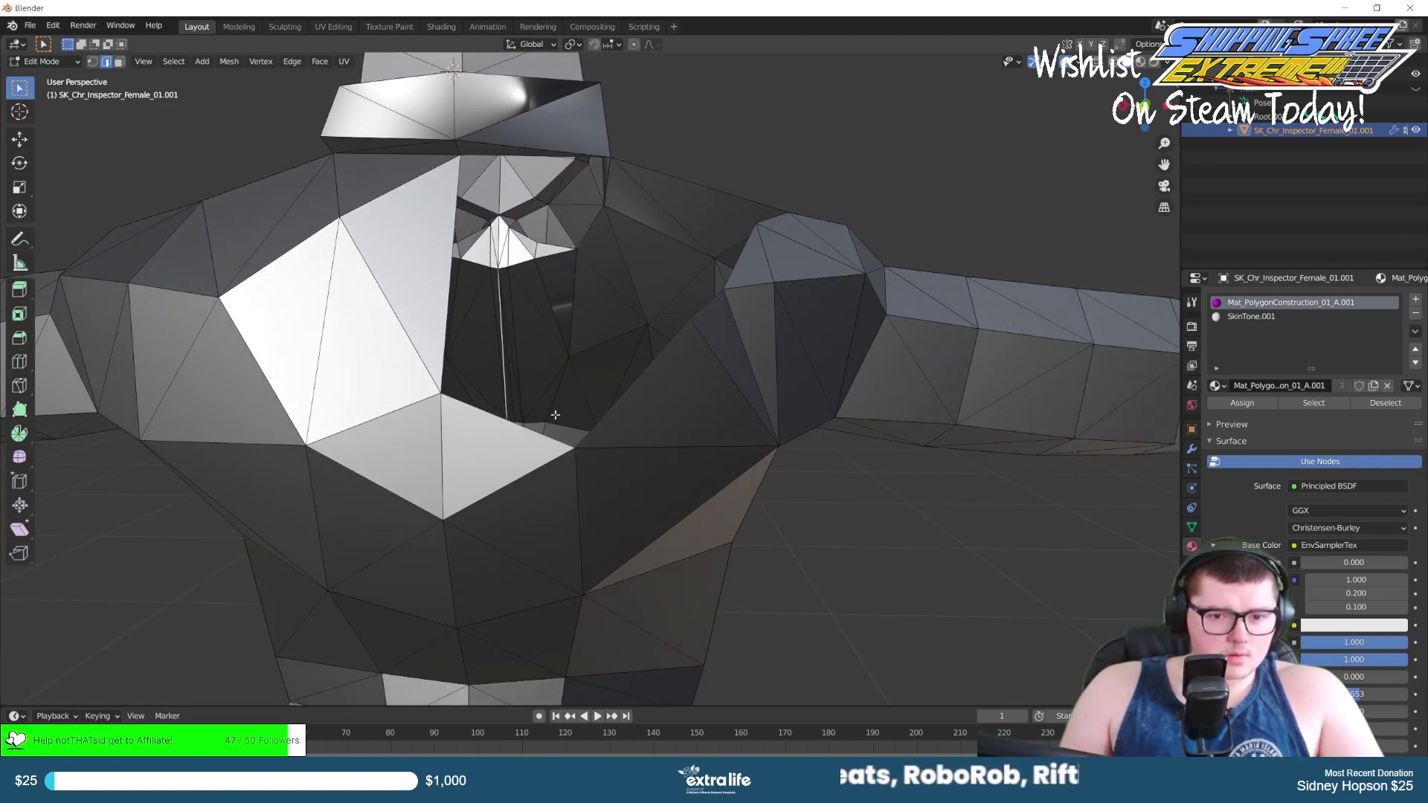
right_click(620, 391)
left_click(612, 389)
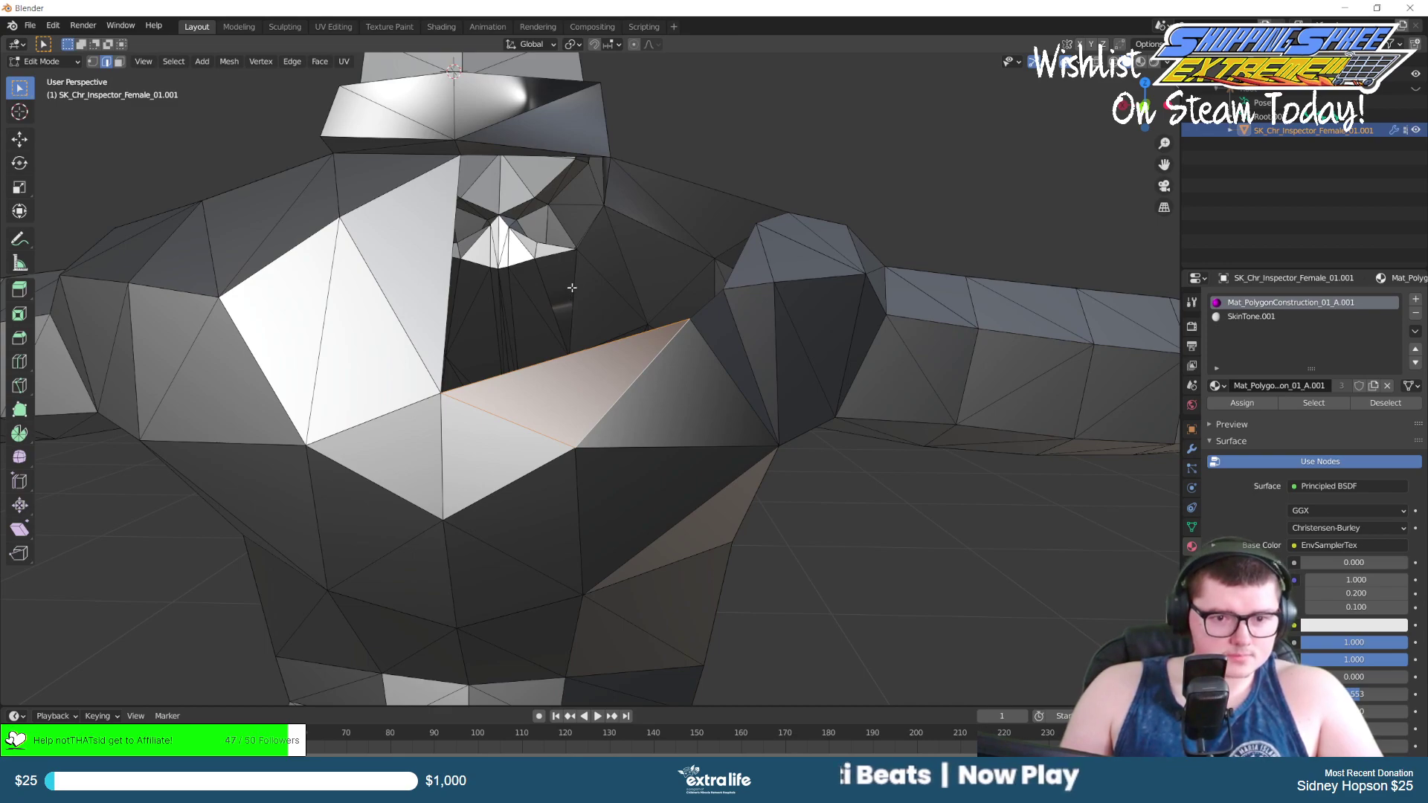
key("ctrl+z")
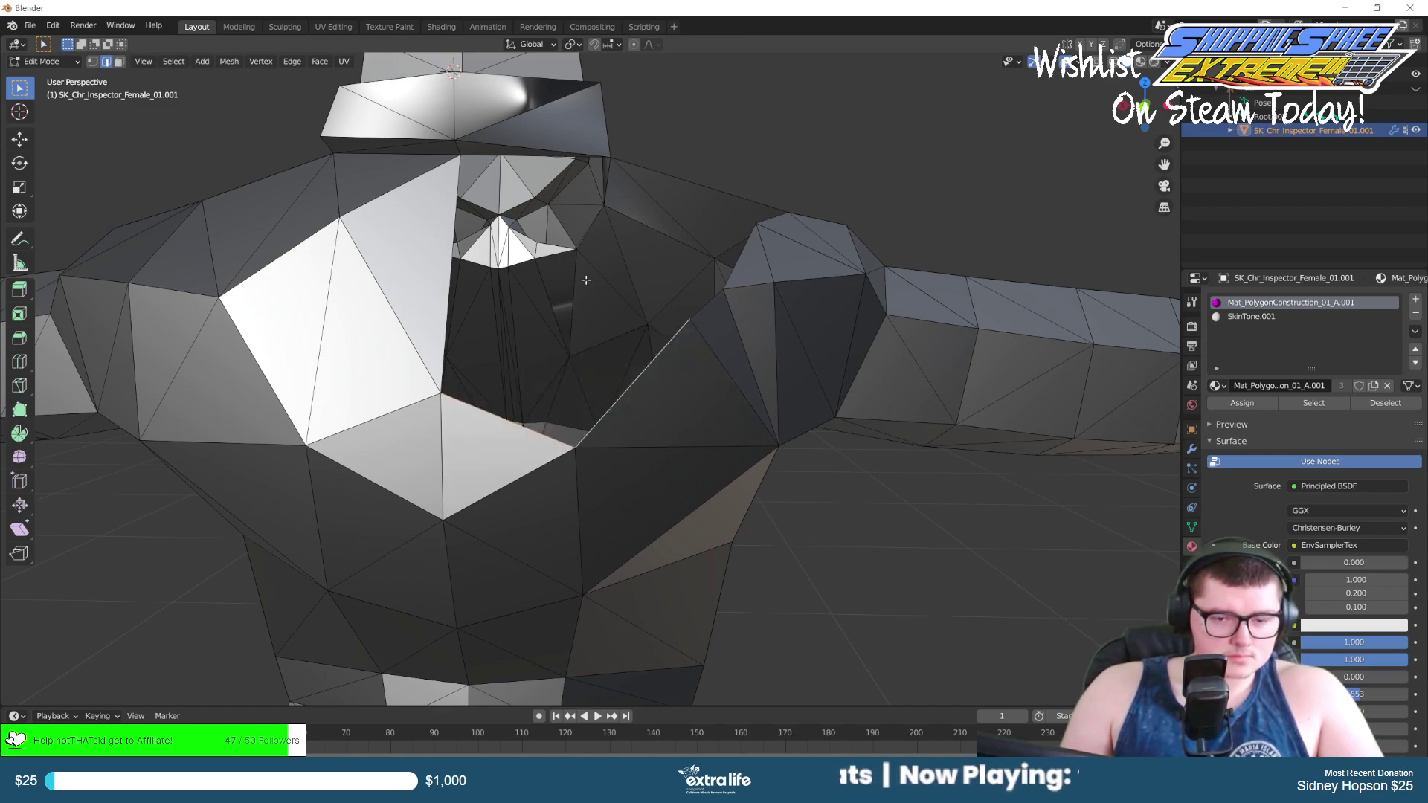
Undo the deletion of the rebuilt faces in the patch between the collar and the shoulder.
middle_click_drag(583, 279, 543, 268)
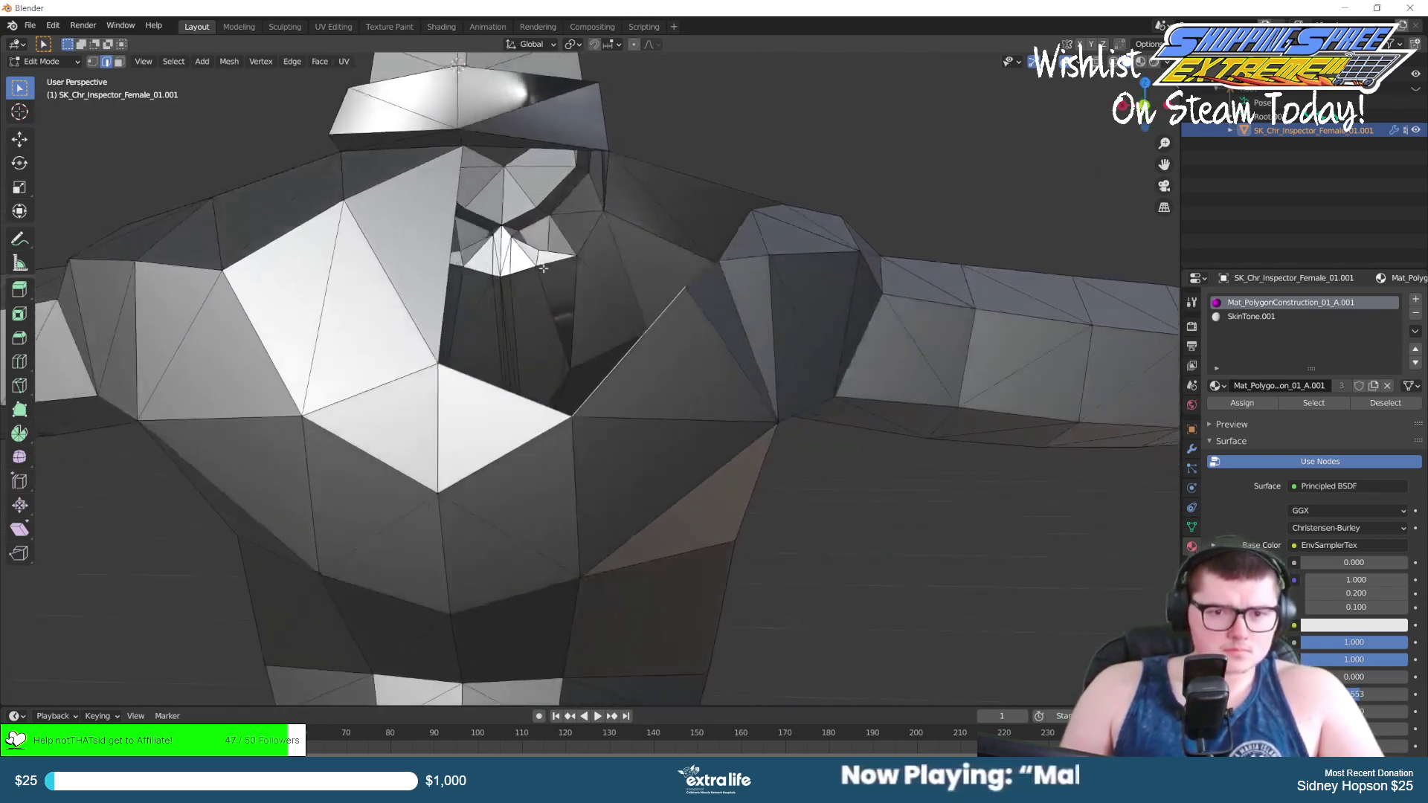
scroll(513, 178, "up", 2)
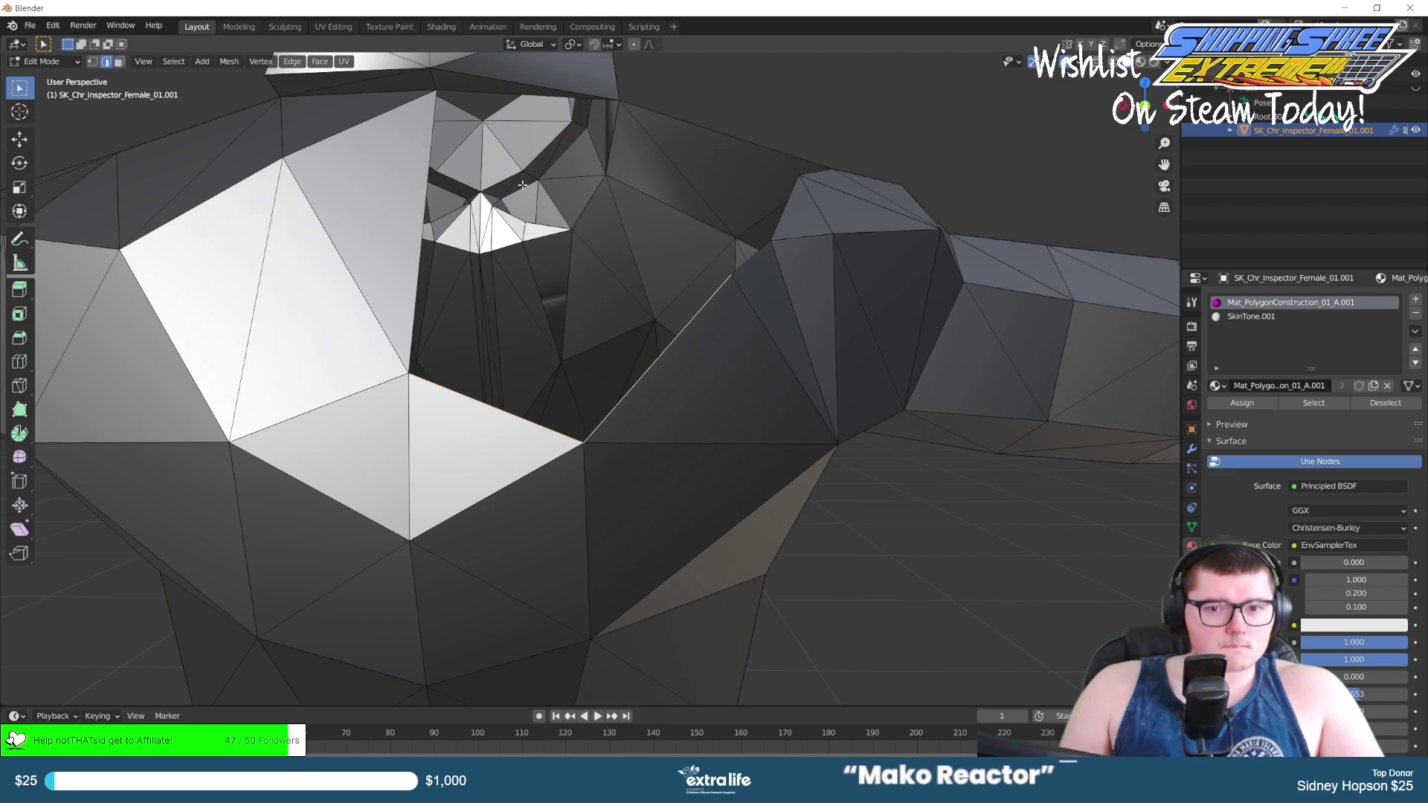
middle_click_drag(531, 179, 581, 241)
scroll(581, 242, "down", 5)
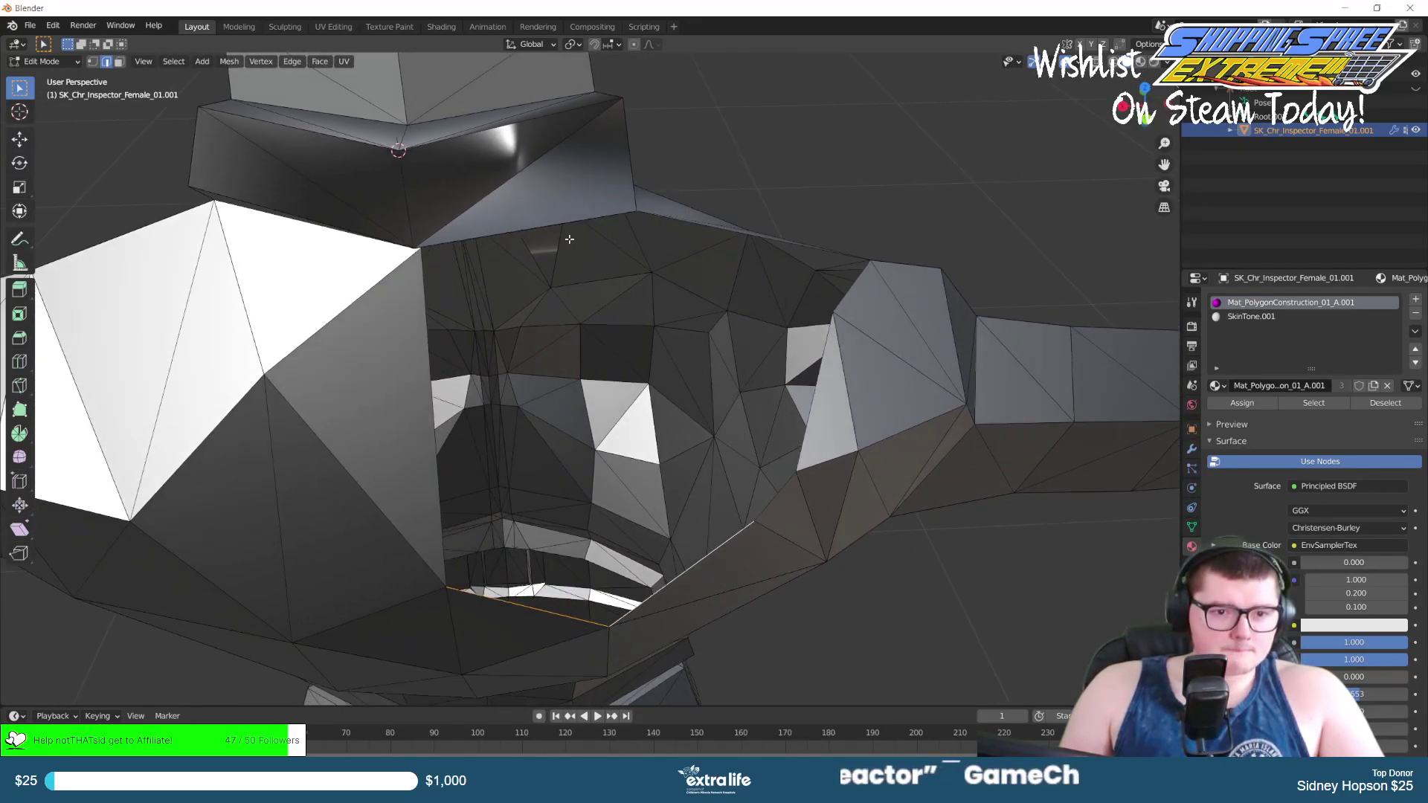
middle_click_drag(736, 302, 783, 289)
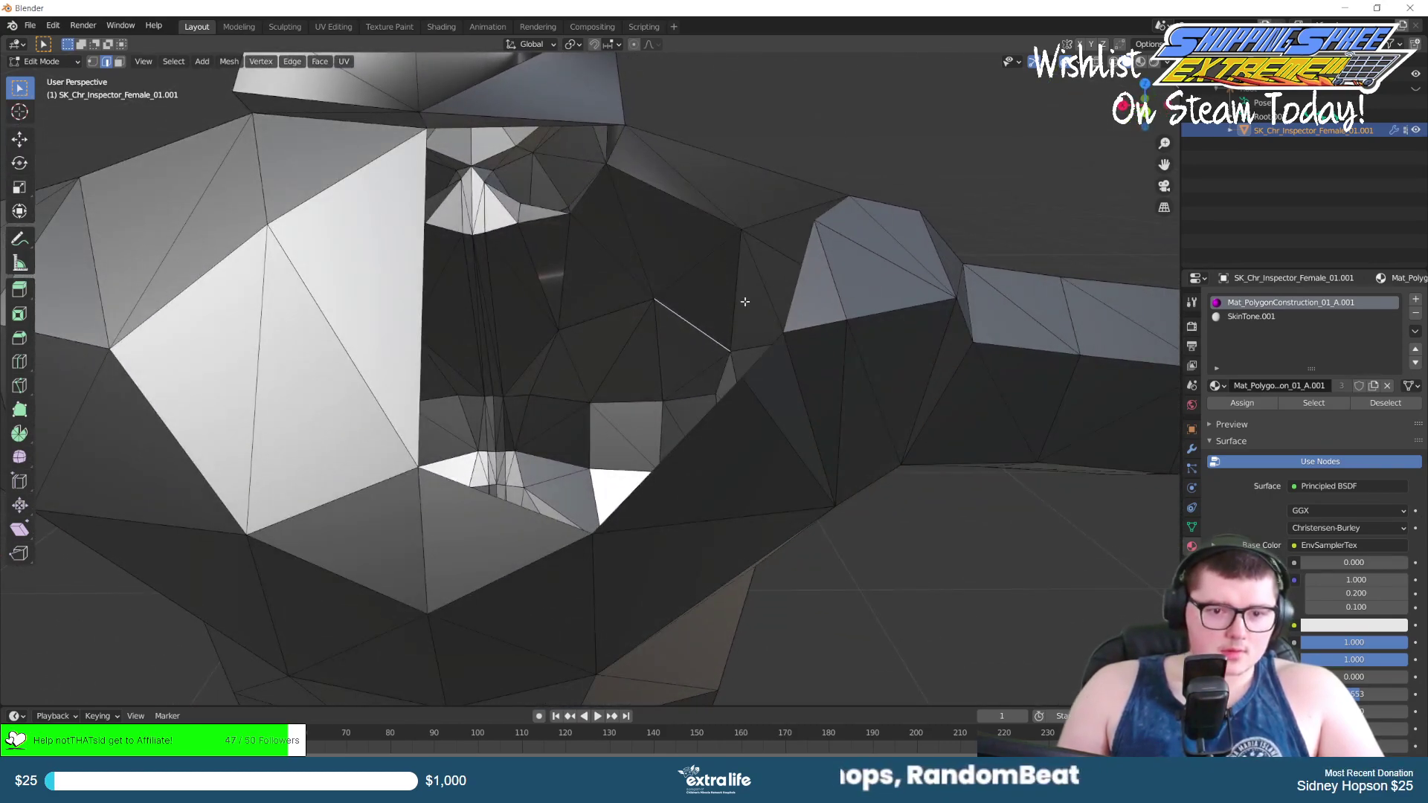
scroll(707, 314, "down", 4)
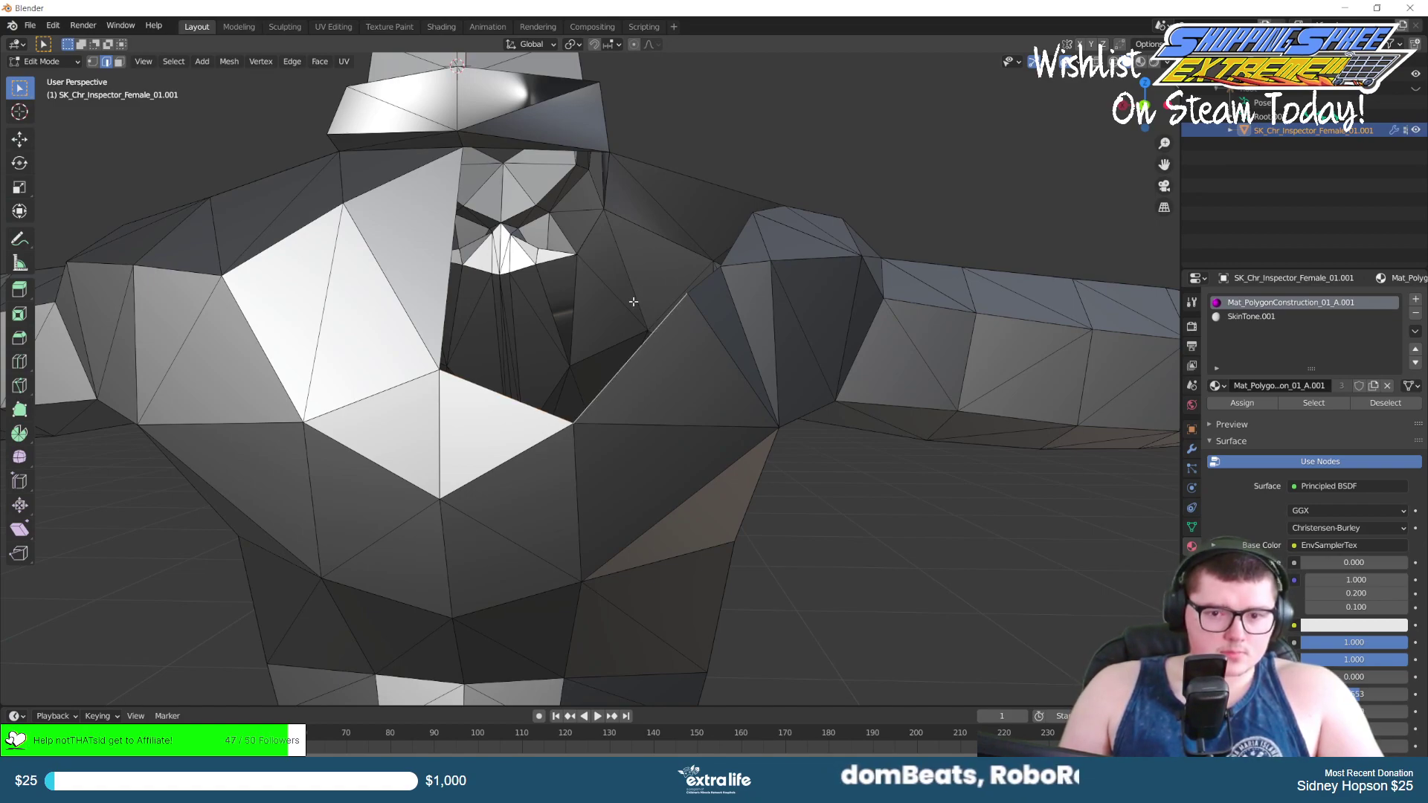
key("f")
key("f")
key("f")
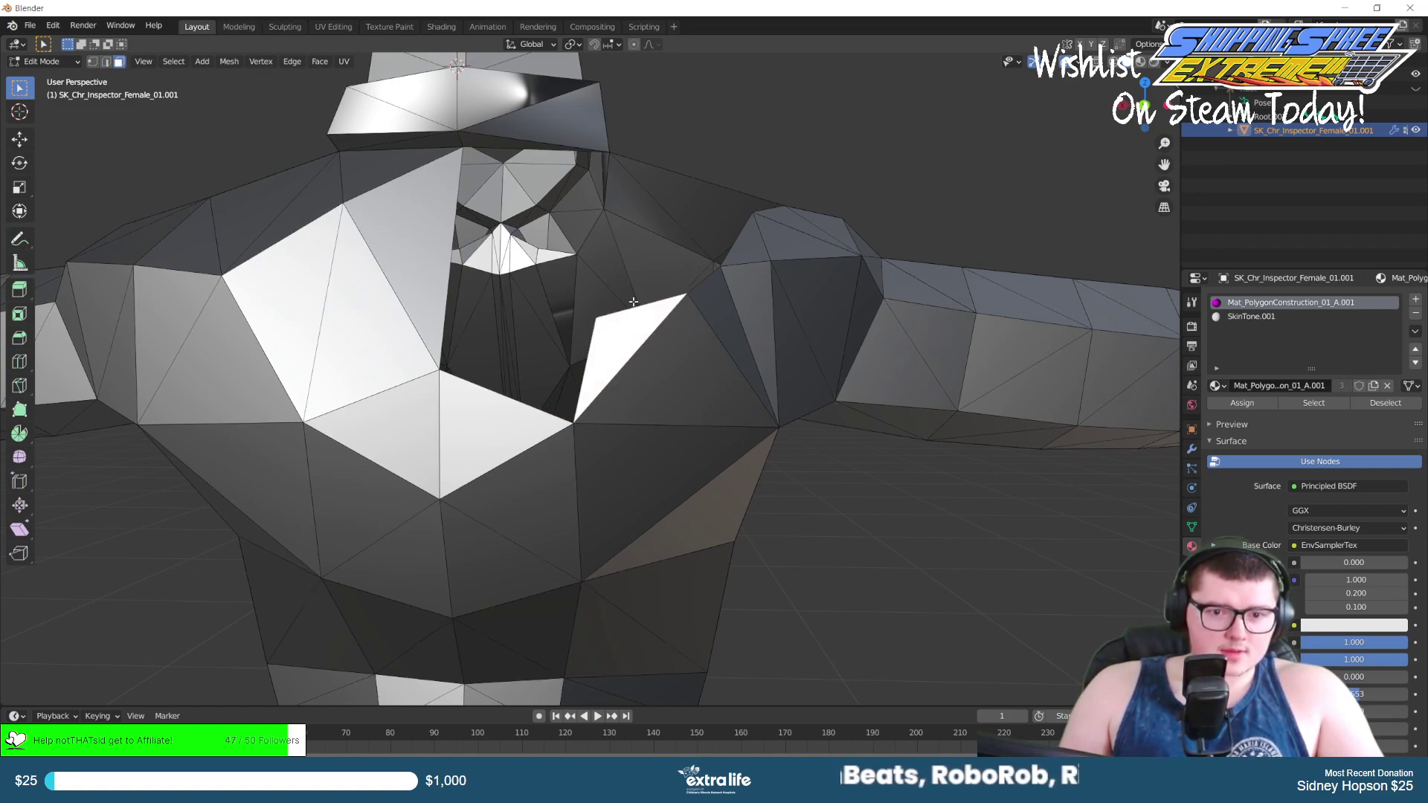
key("f")
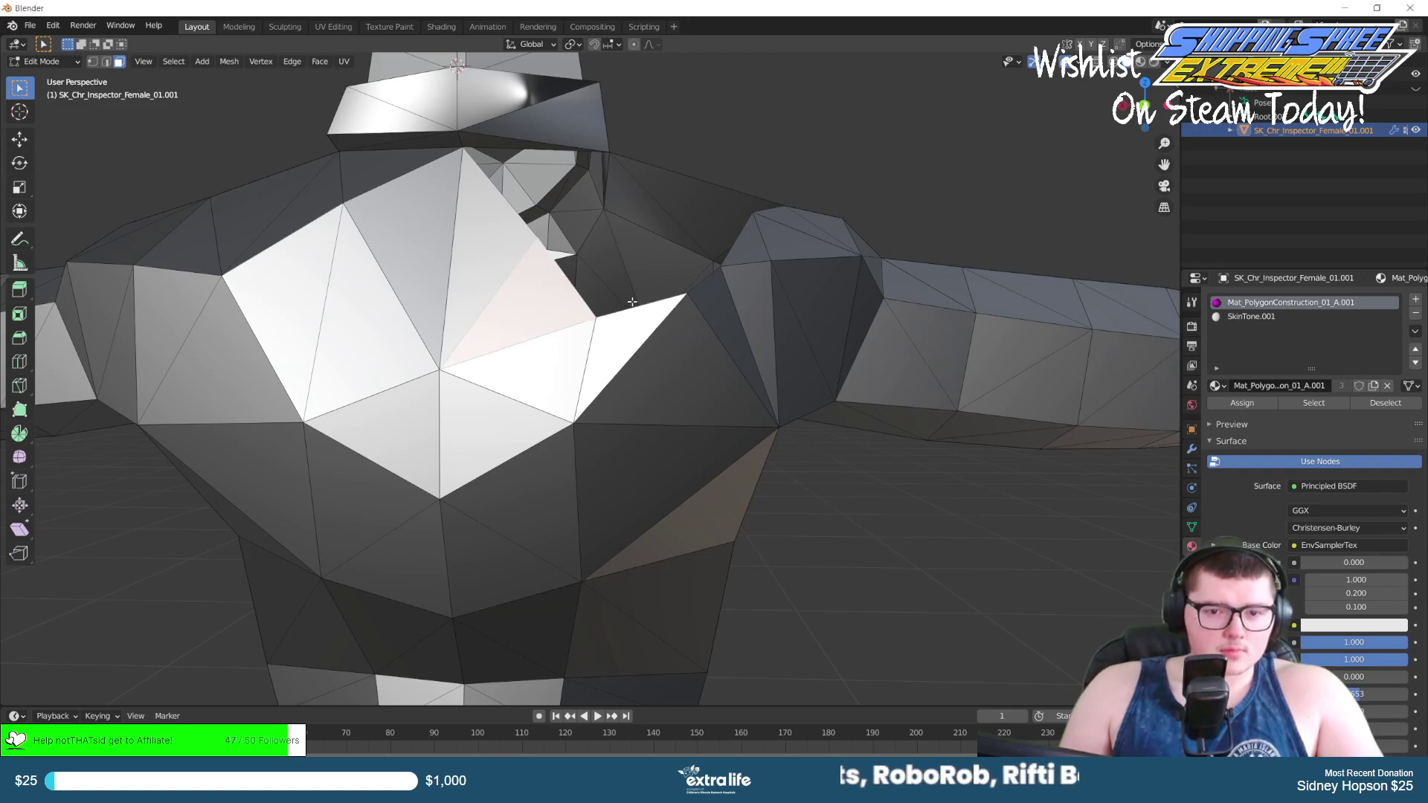
Create a new face from the collar's lower side edge and the facing open edge on top of the shoulder.
mouse_move(638, 254)
middle_mouse_down()
mouse_move(590, 262)
mouse_move(596, 293)
mouse_move(653, 271)
middle_mouse_up()
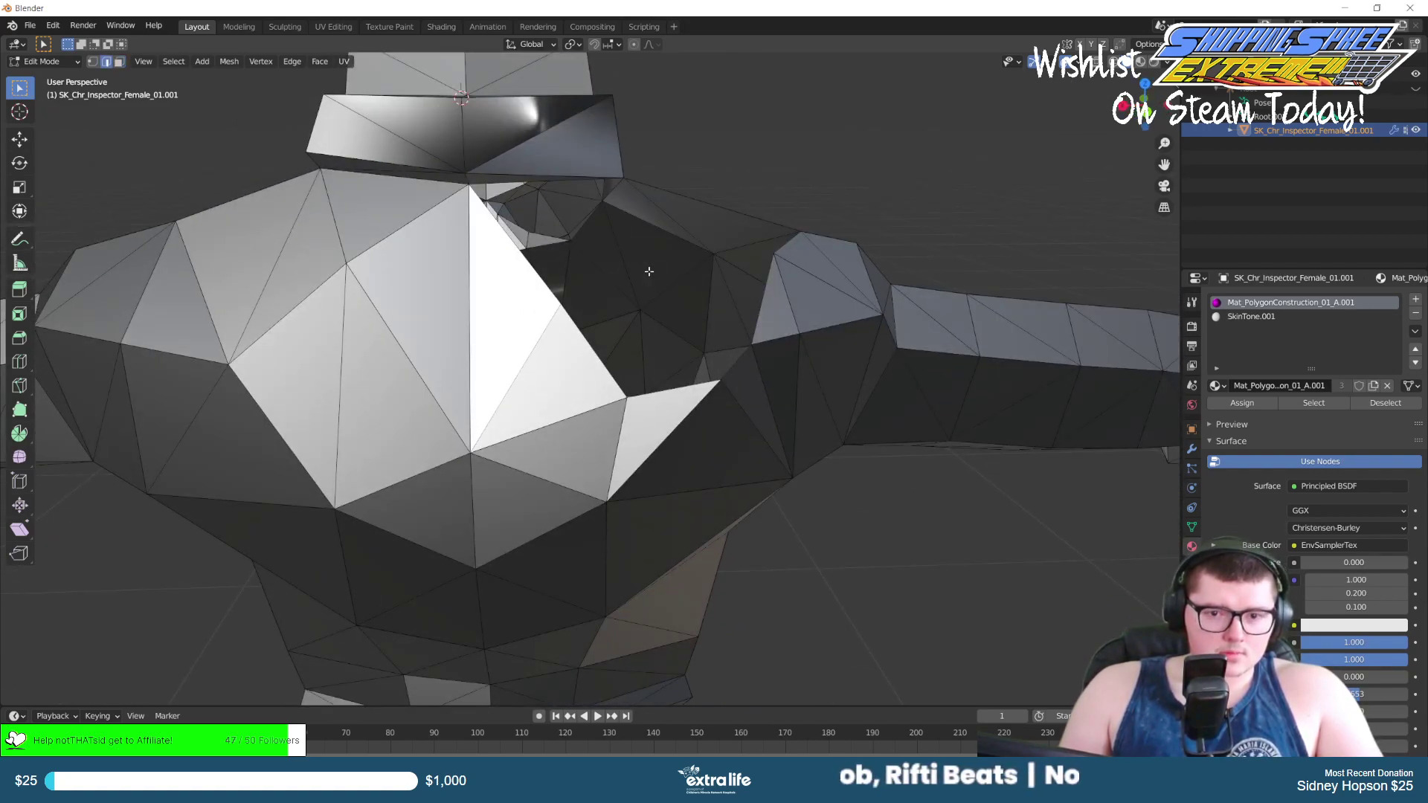
key("f")
middle_click_drag(650, 269, 653, 324)
left_click(655, 328)
right_click(692, 383)
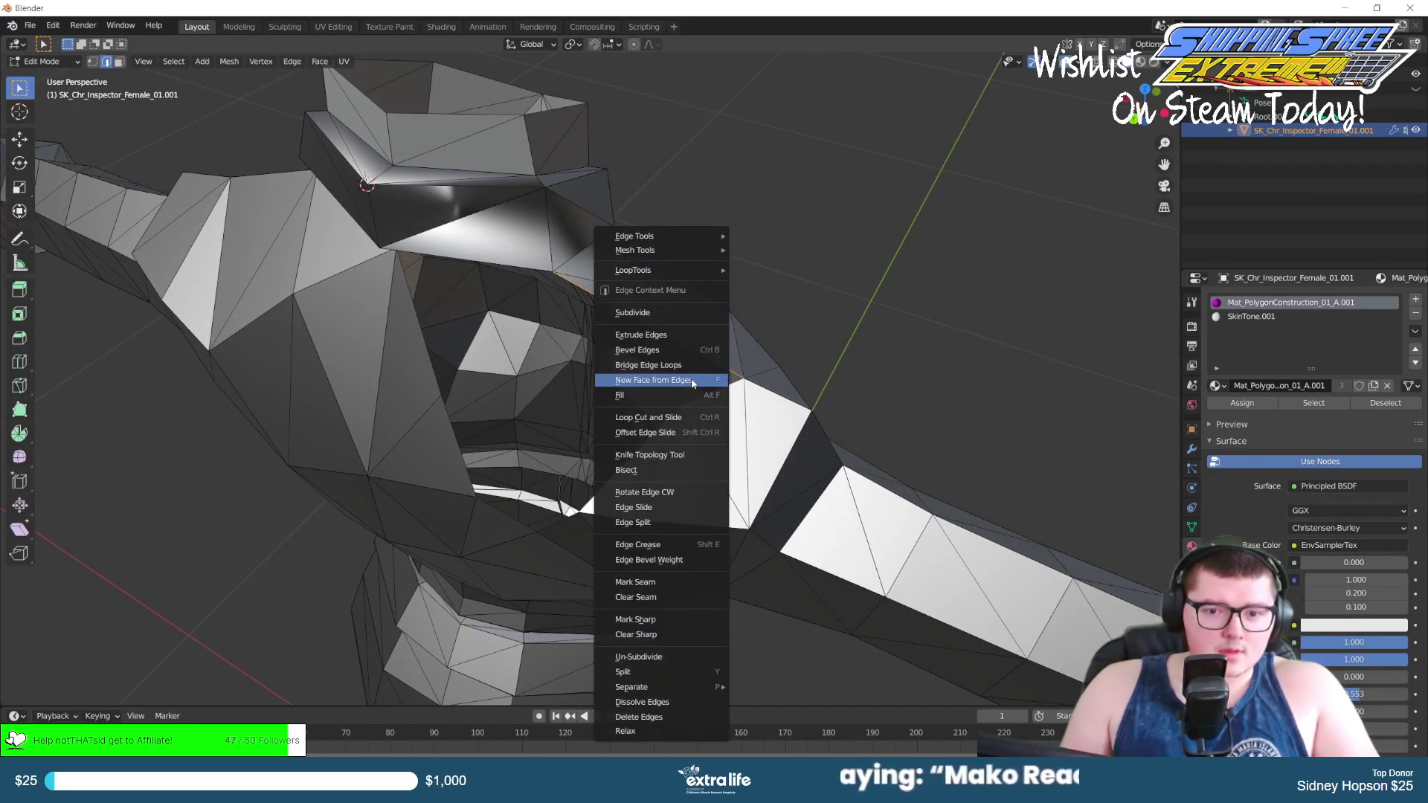
left_click(693, 384)
Add a new face between the new shoulder face's open edge and the neighbouring edge at the top of the arm.
middle_click_drag(694, 307, 747, 255)
key("alt+a")
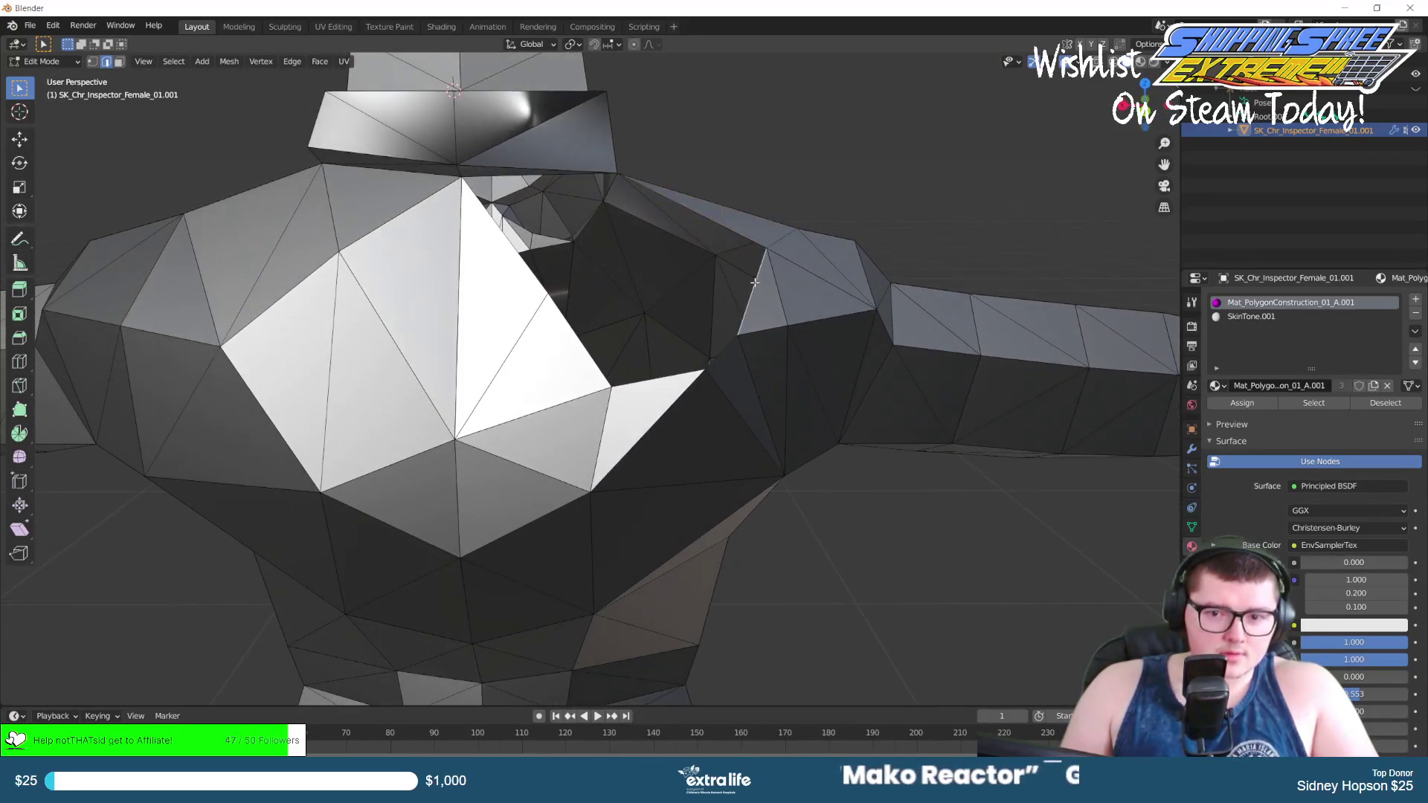
right_click(716, 222)
left_click(716, 223)
Fill the notch at the hole's lower rim with a new face from the back patch's two adjoining open edges.
middle_click_drag(713, 223, 566, 417)
left_click(620, 487)
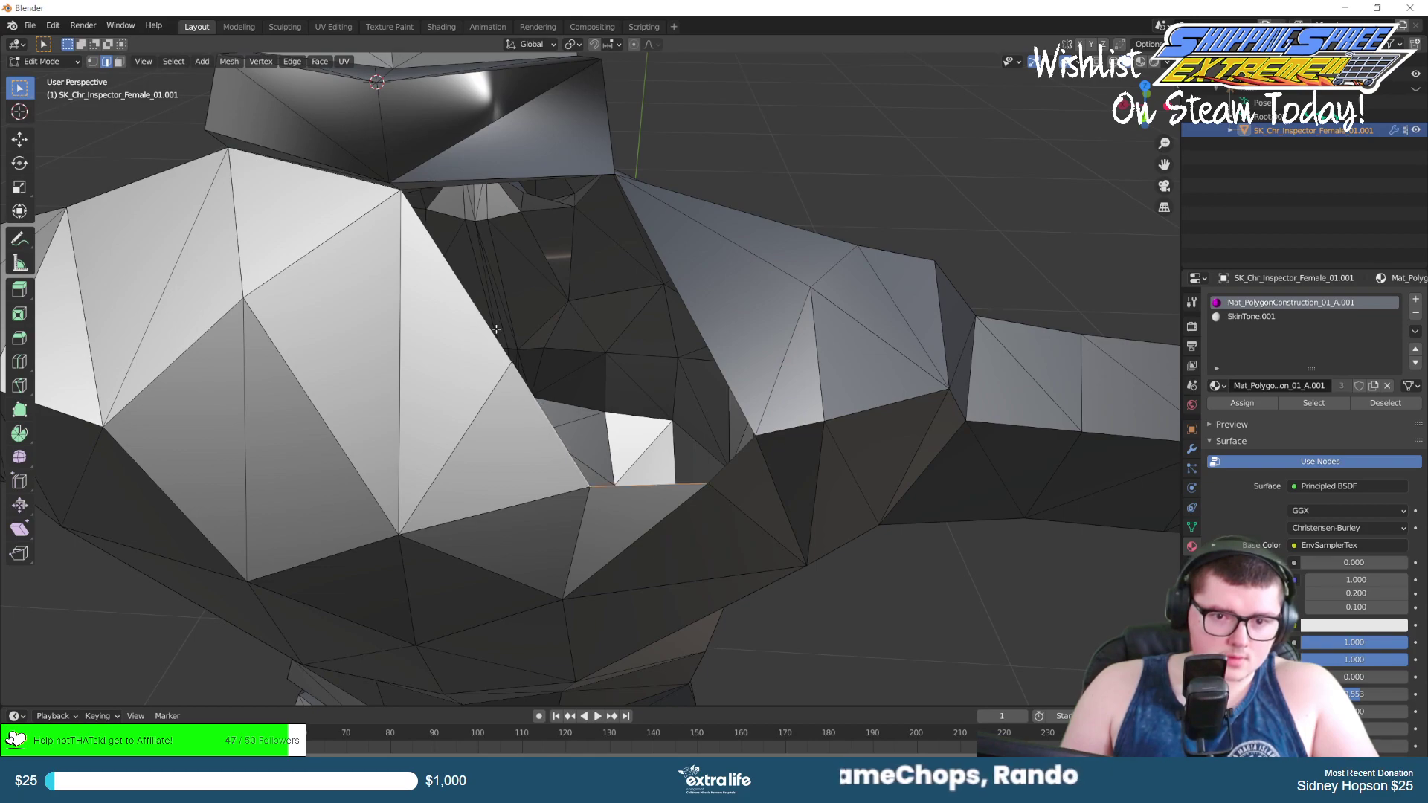
right_click(588, 399)
left_click(591, 398)
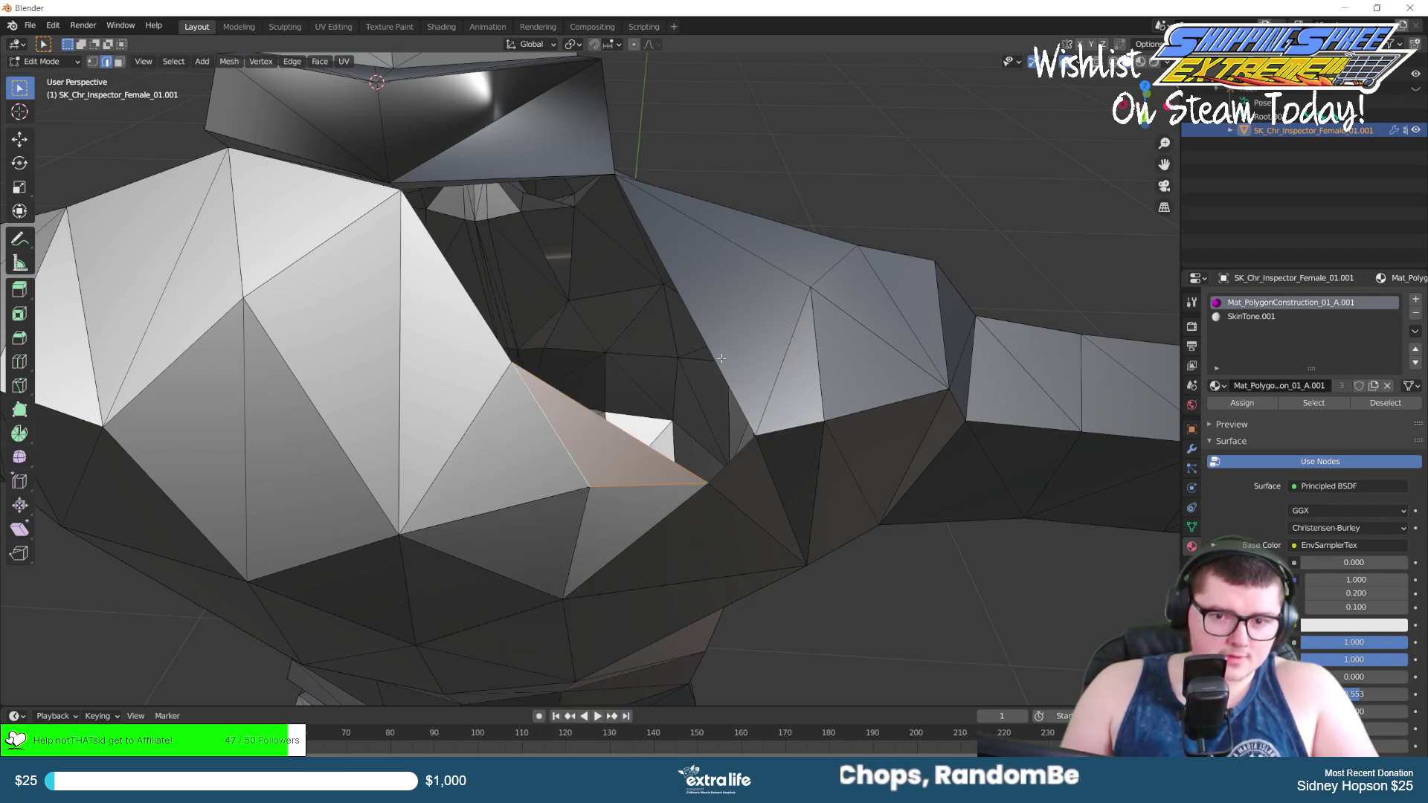
Create a narrow face from the shoulder's long open edge and the short edge at the hole's lower corner.
left_click(730, 446)
left_click(706, 343, "shift")
right_click(682, 349)
left_click(681, 350)
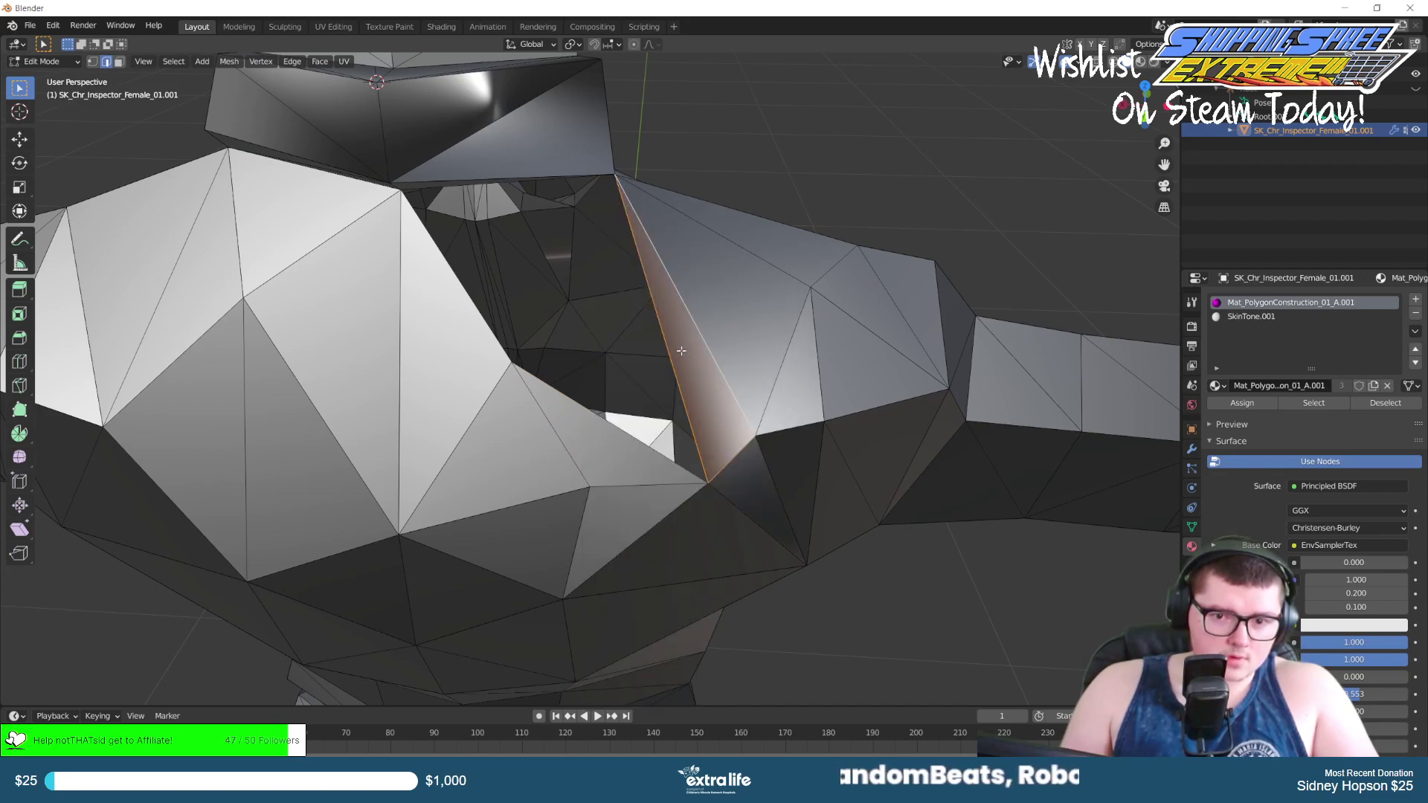
Bridge the hole with a new face from the back patch's open edge and the narrow shoulder face's long edge.
left_click(647, 353)
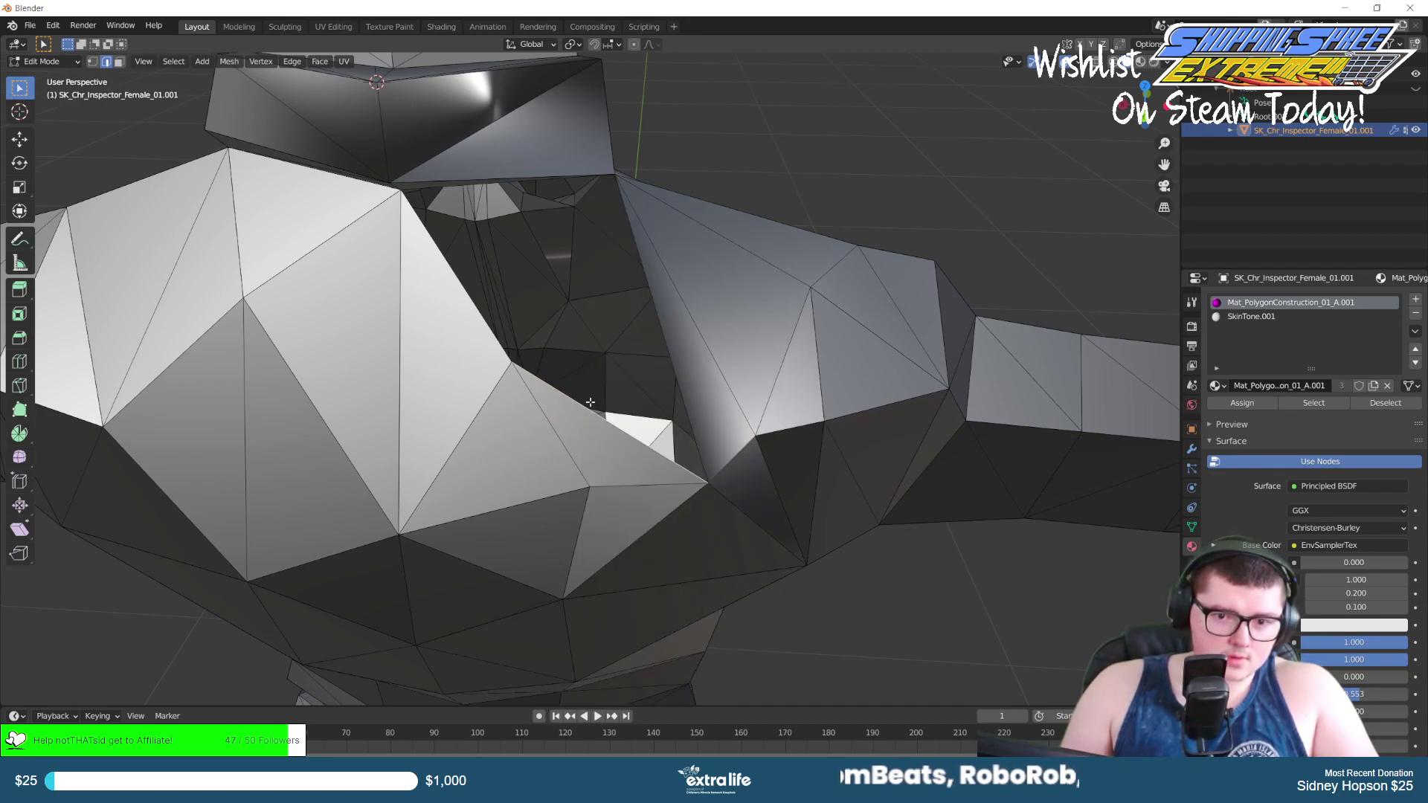
left_click(663, 335, "shift")
right_click(660, 333)
left_click(644, 332)
Close the last triangular gap below the collar with a new face from the collar's lower edge and adjoining side edge.
middle_click_drag(612, 320, 686, 232)
left_click(685, 231)
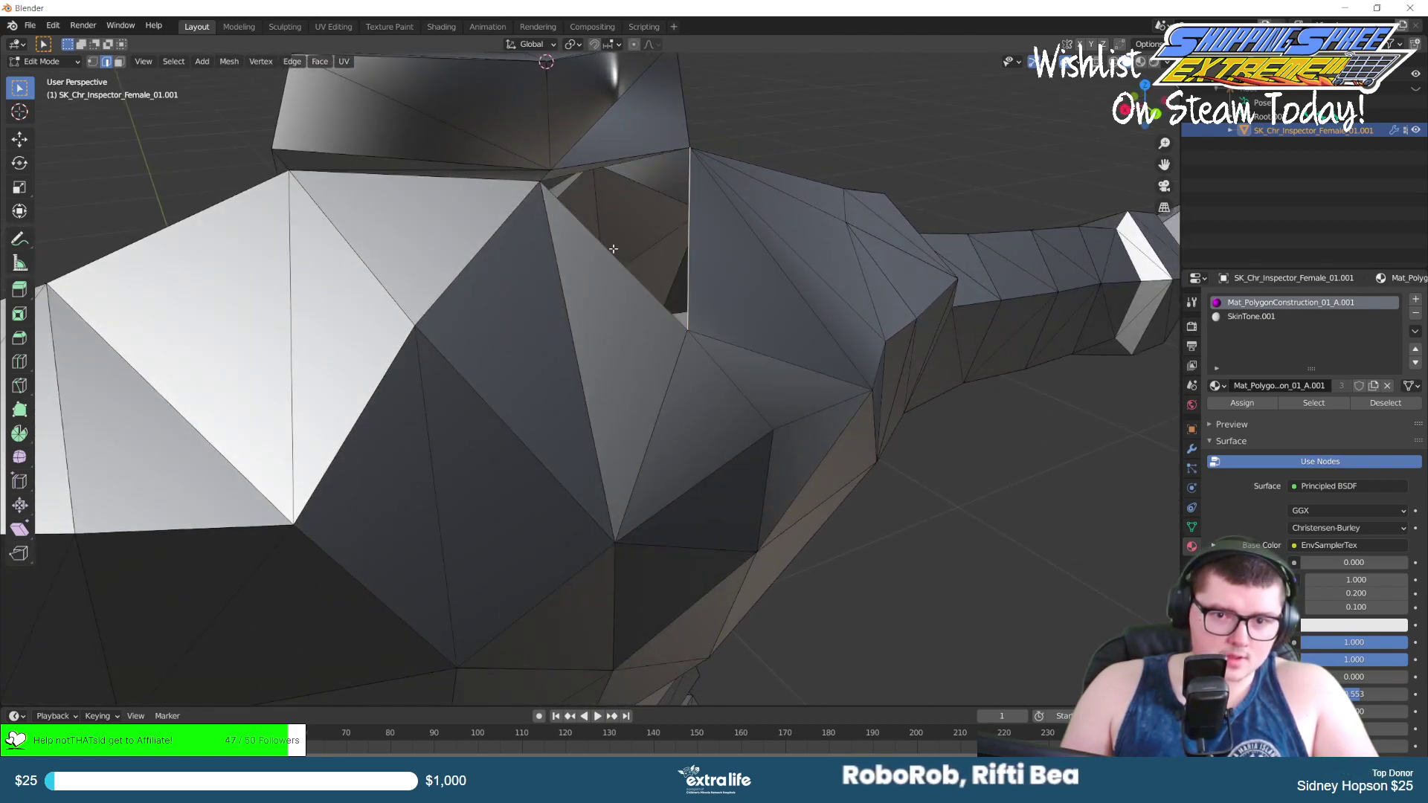
middle_click_drag(607, 250, 560, 116)
right_click(560, 132)
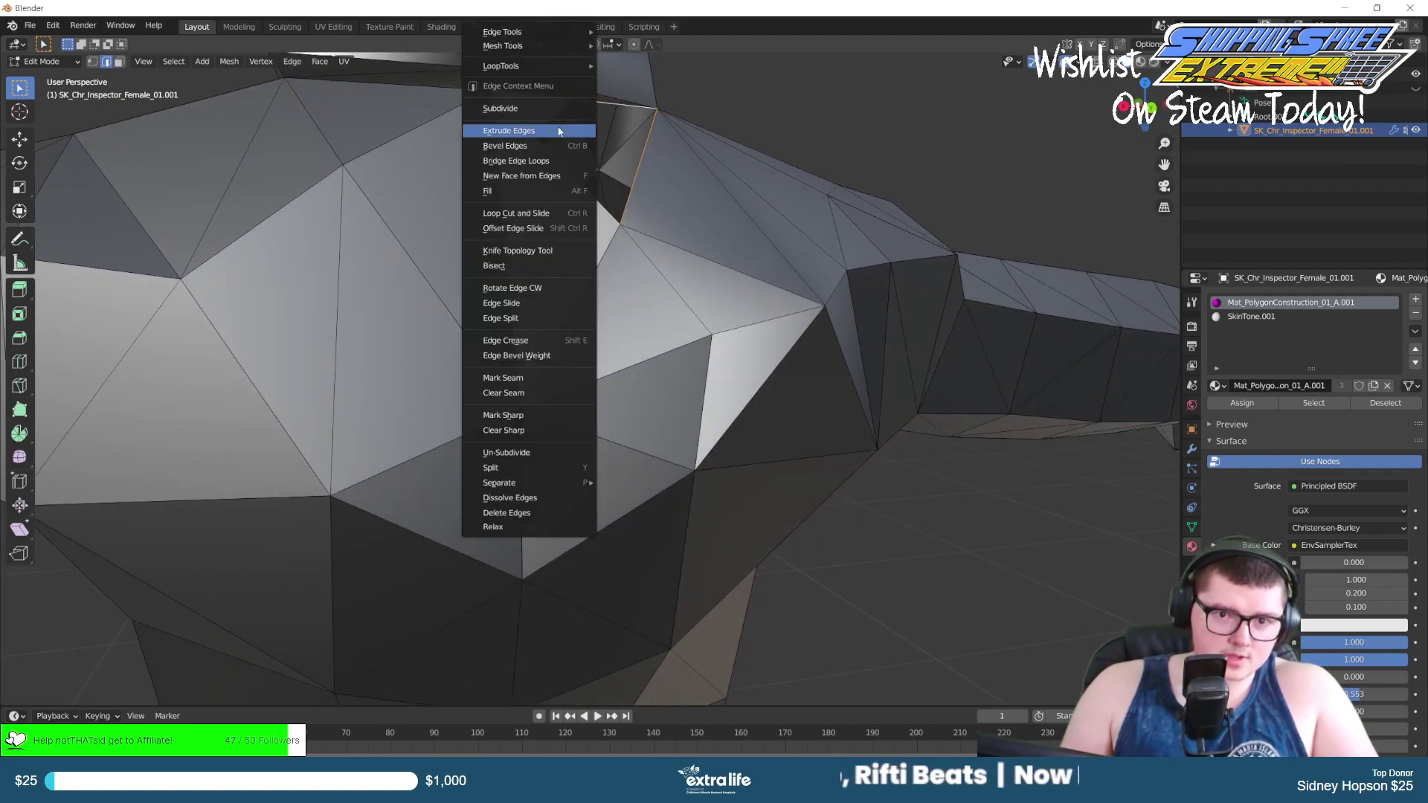
left_click(557, 177)
Show the hidden Root armature and bring the whole character into view from the front.
scroll(762, 99, "down", 5)
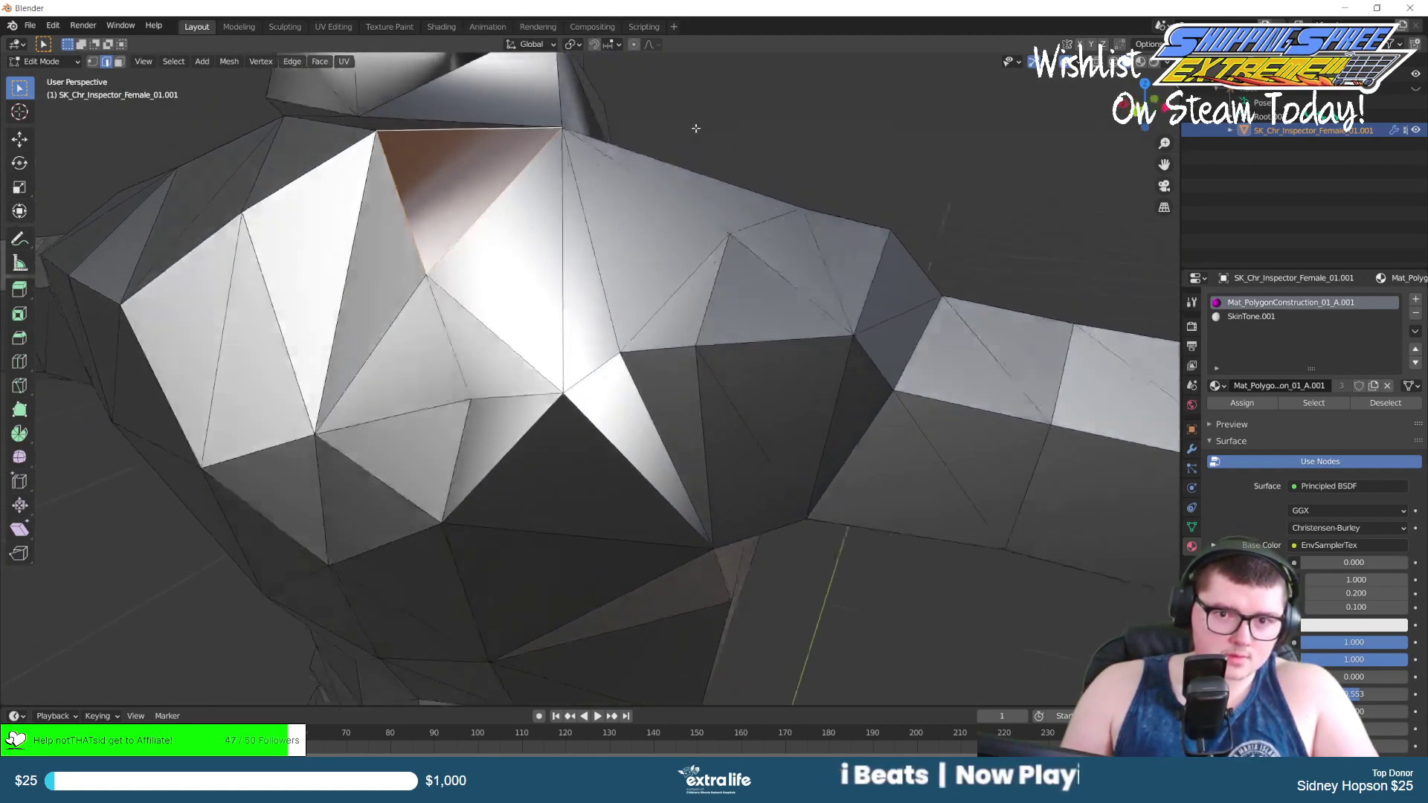
middle_click_drag(770, 133, 711, 313)
scroll(764, 148, "down", 3)
scroll(699, 310, "down", 3)
left_click(1414, 89)
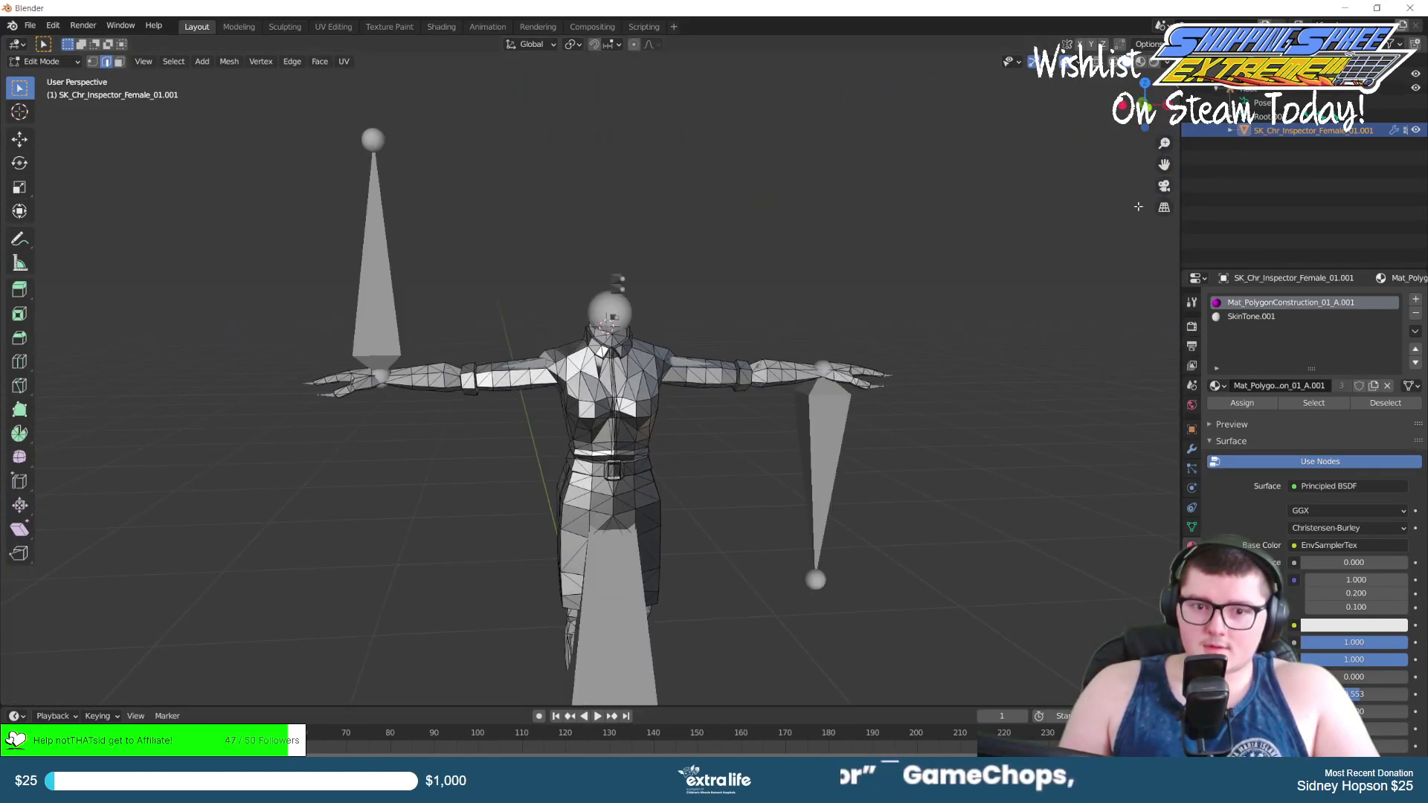
scroll(845, 310, "up", 4)
middle_click_drag(845, 309, 786, 315)
scroll(797, 309, "down", 3)
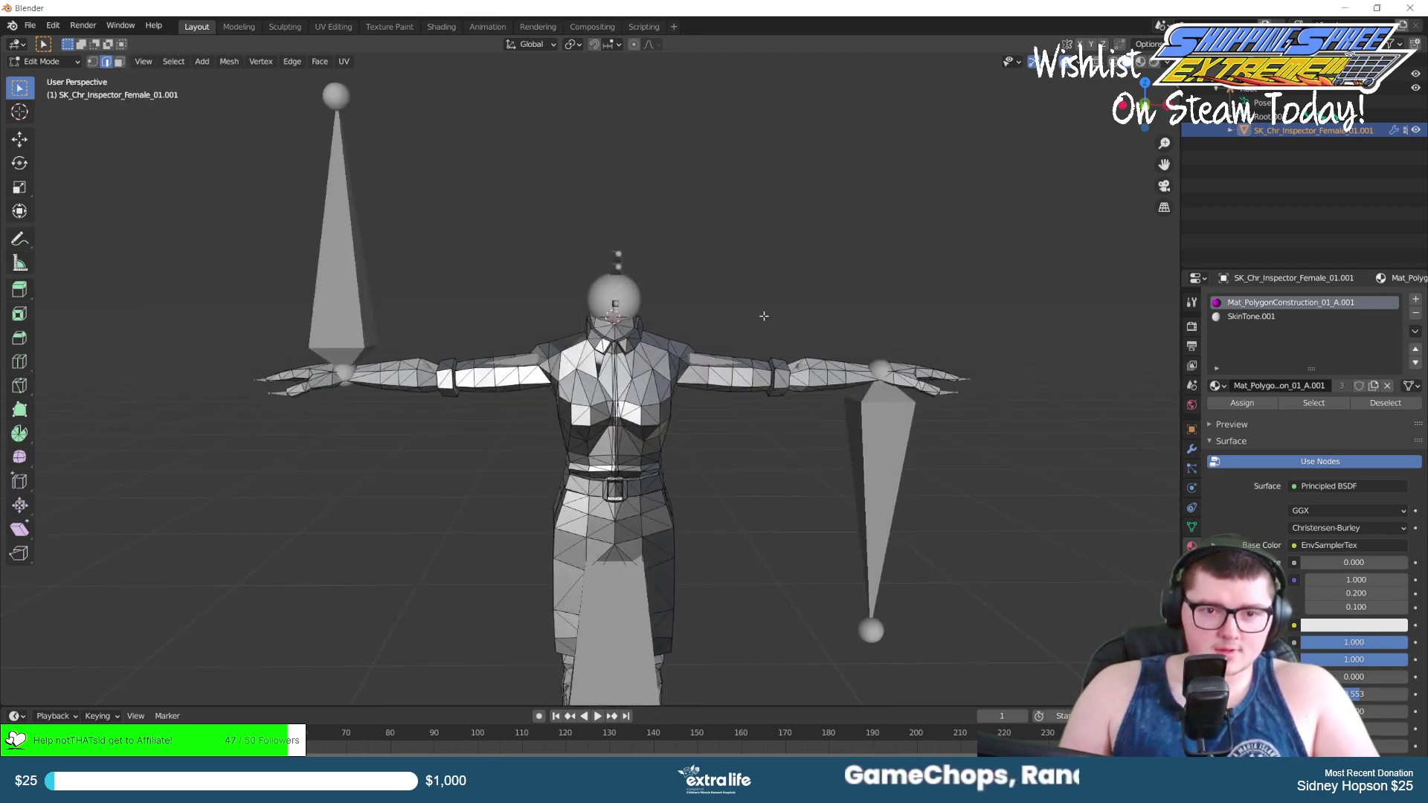
Leave mesh editing, put the Root armature into Pose Mode, and open its physics properties.
left_click(53, 62)
left_click(57, 80)
left_click(53, 62)
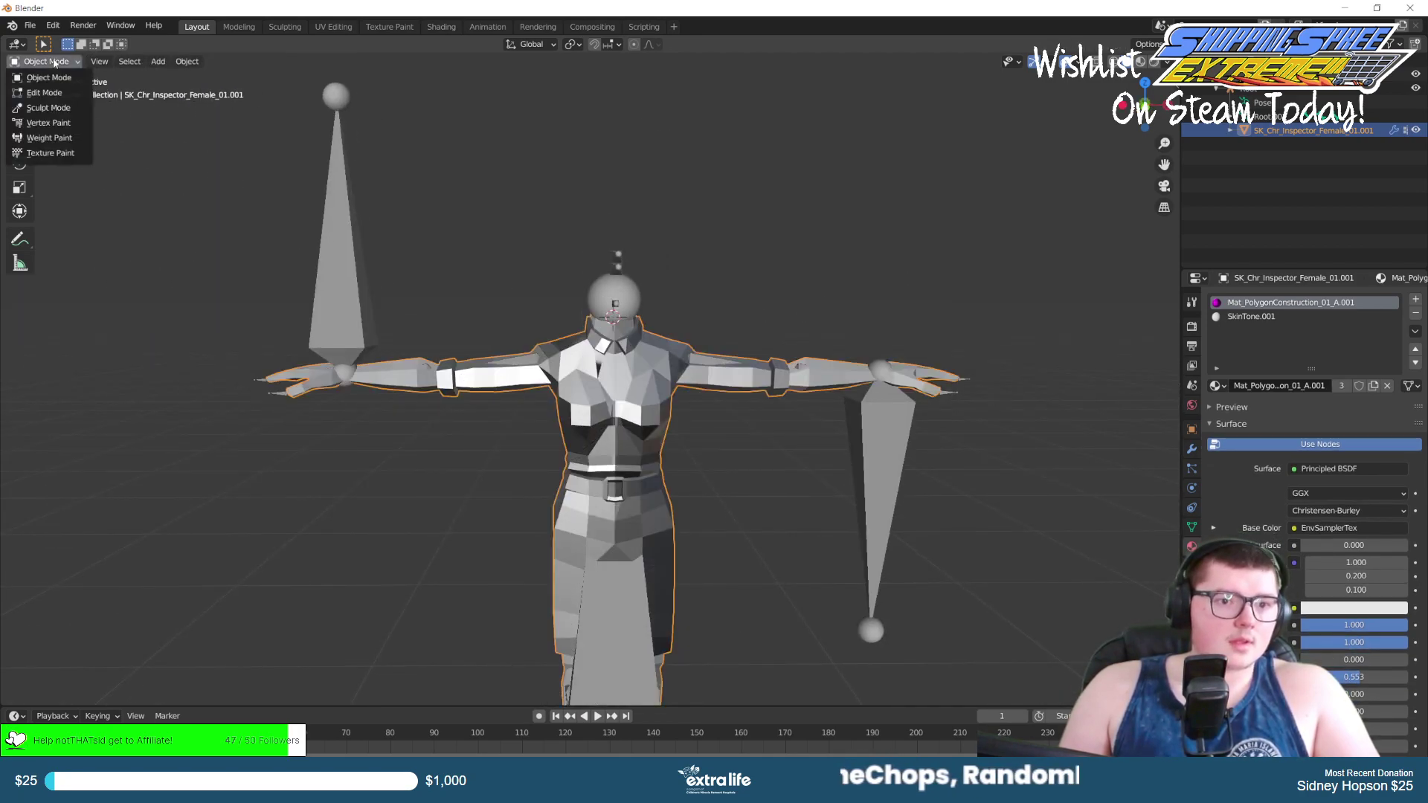
left_click(1262, 87)
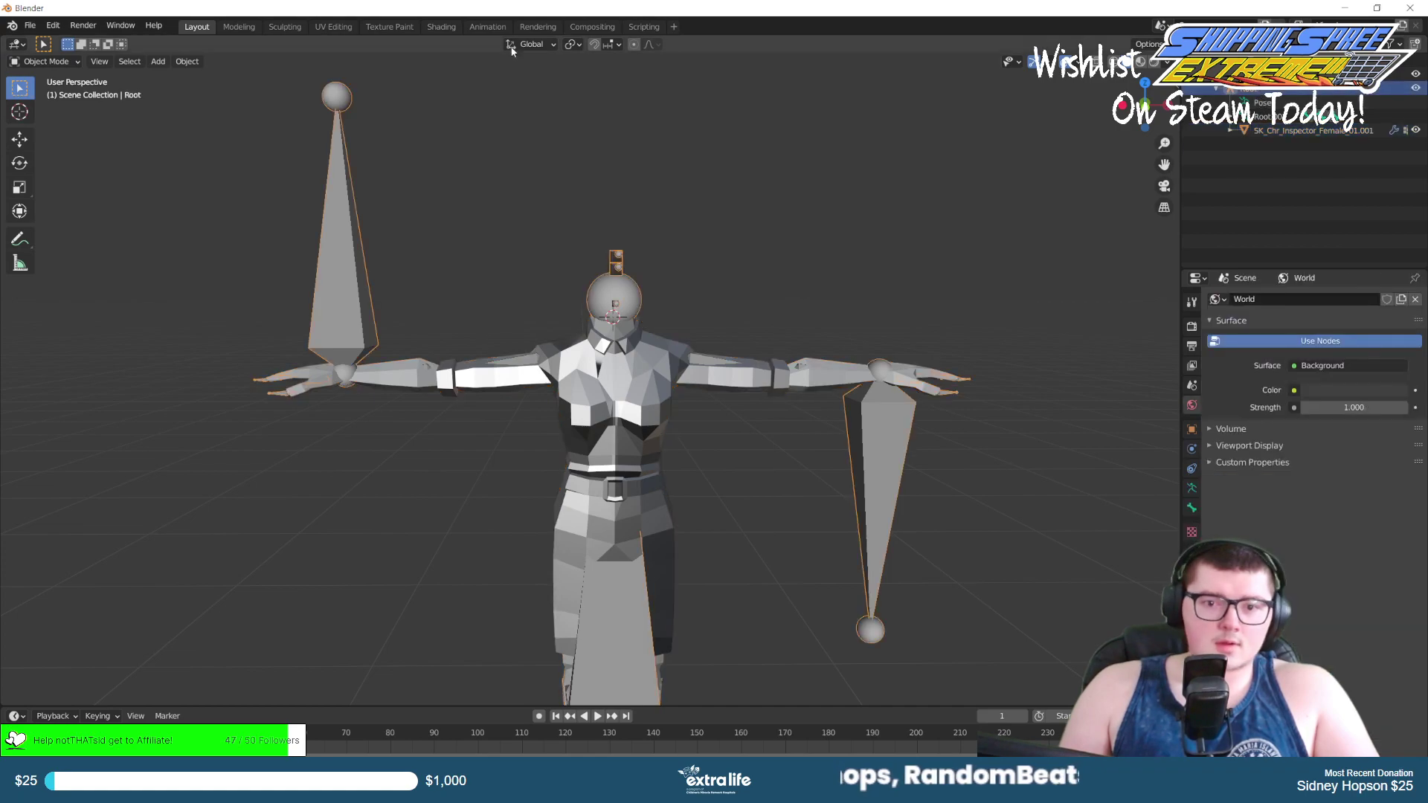
left_click(69, 63)
left_click(42, 108)
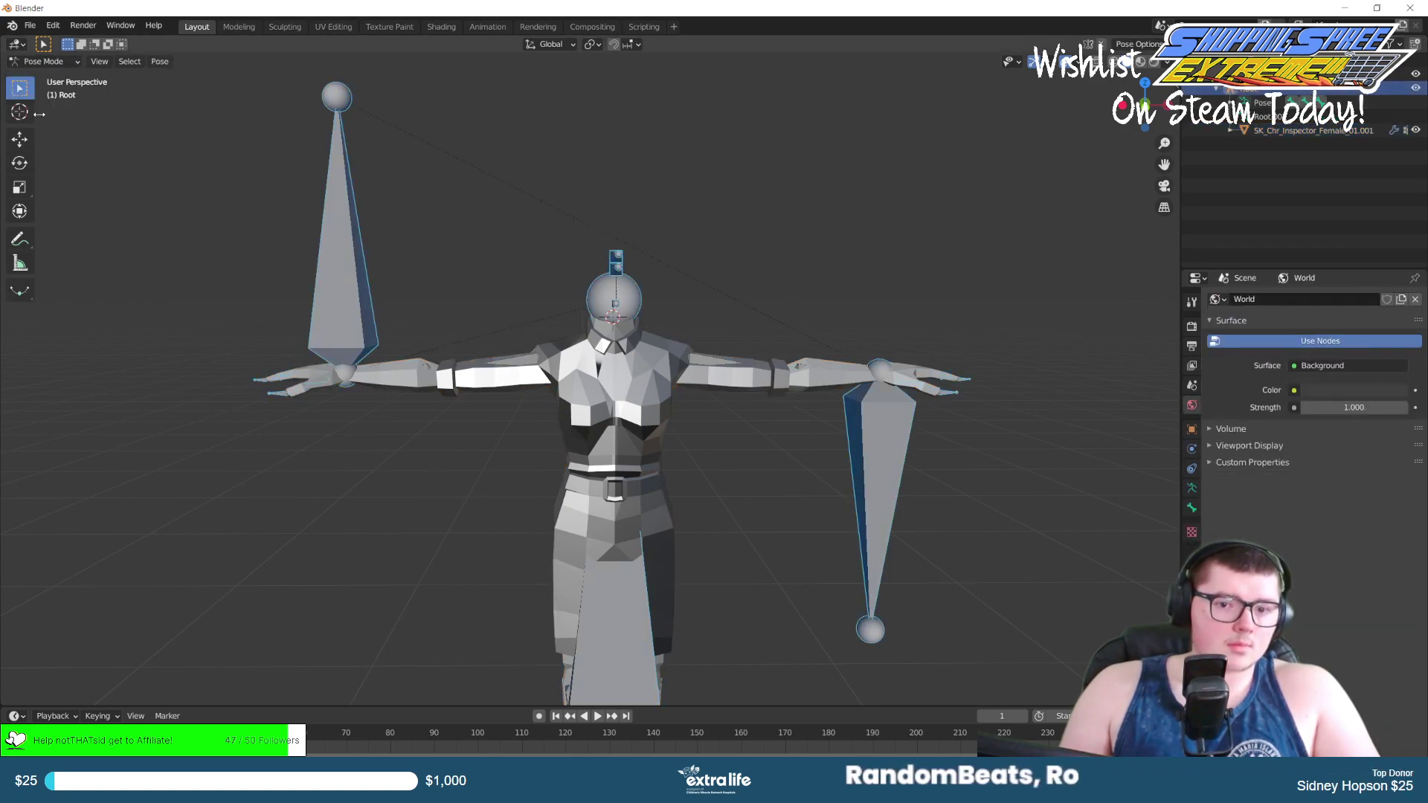
scroll(525, 308, "up", 2)
scroll(533, 306, "down", 1)
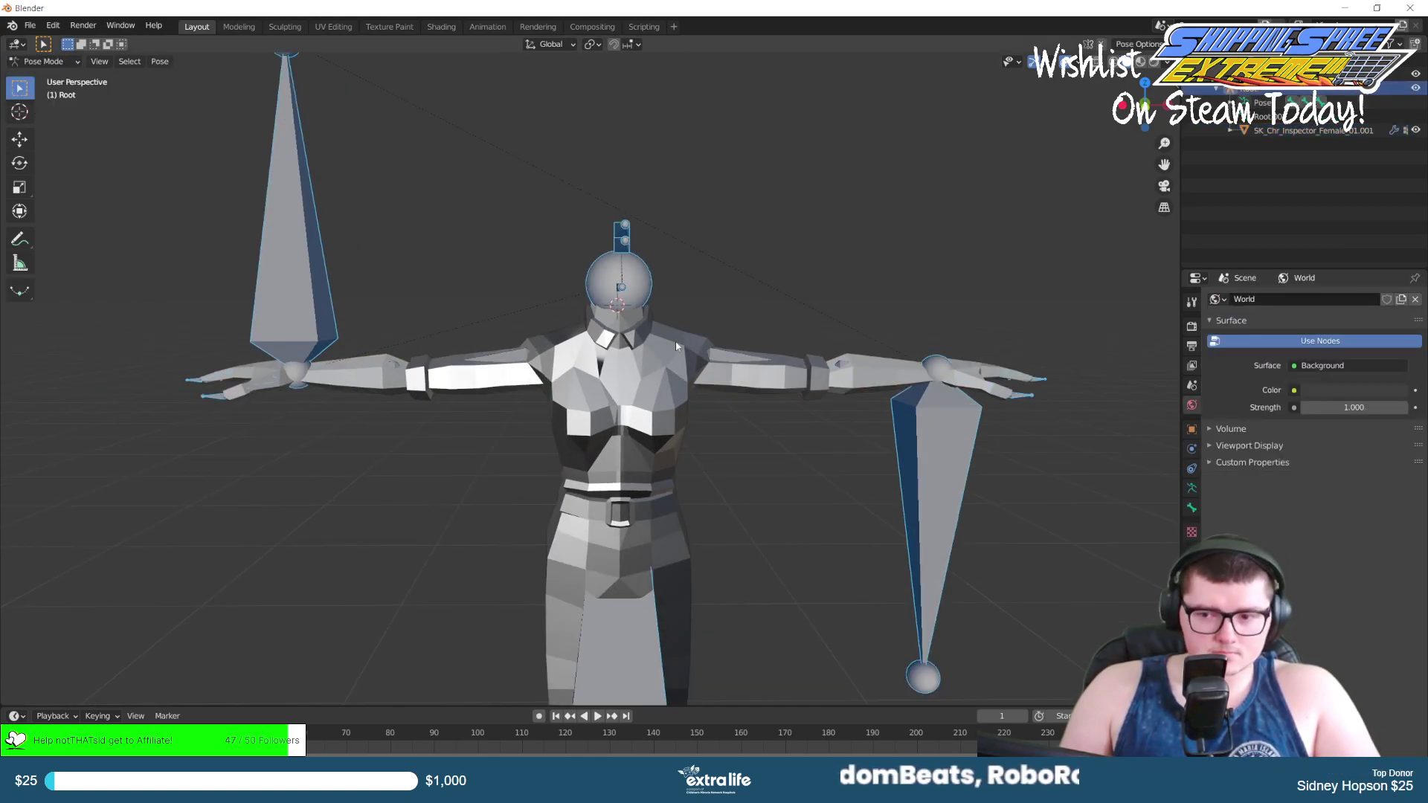
left_click(1192, 450)
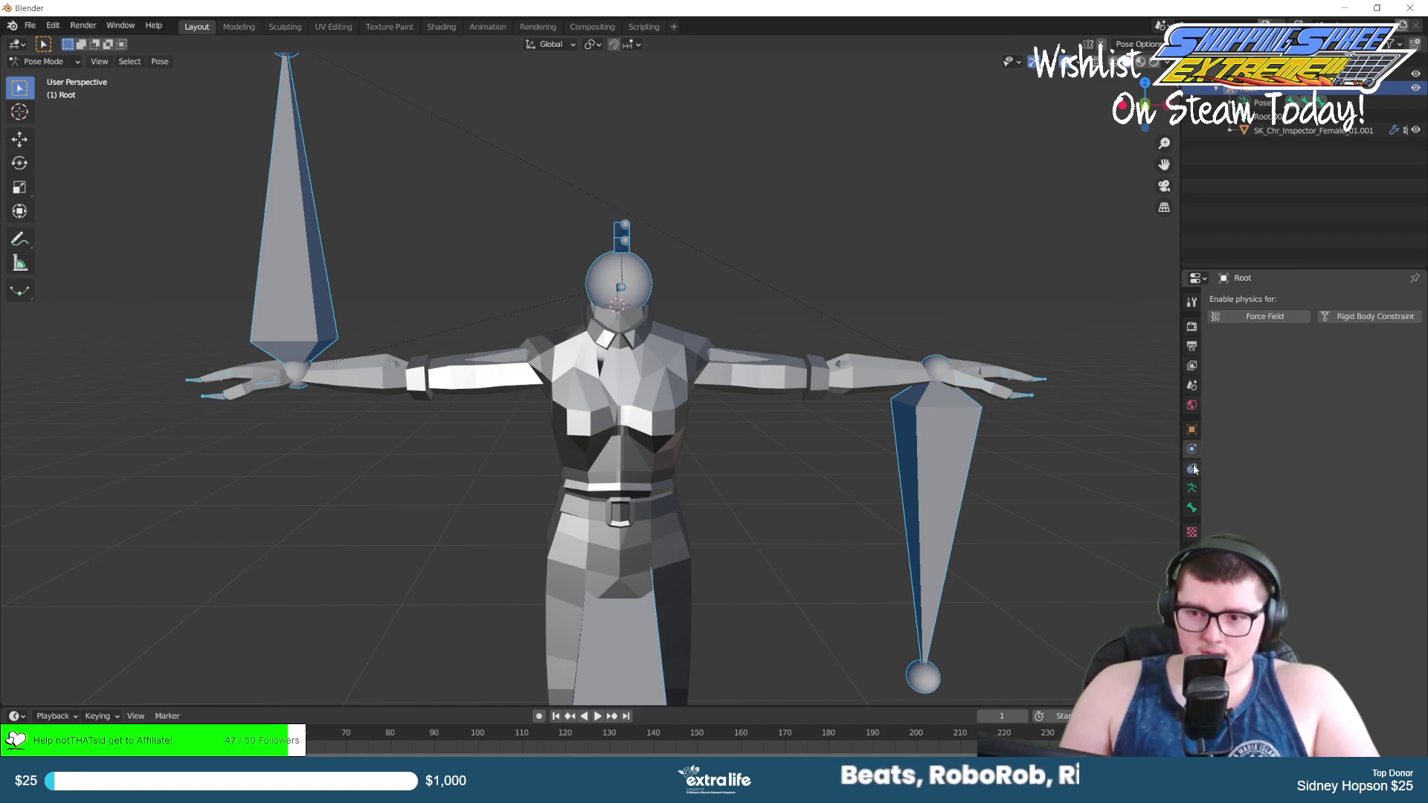
key("alt+Tab")
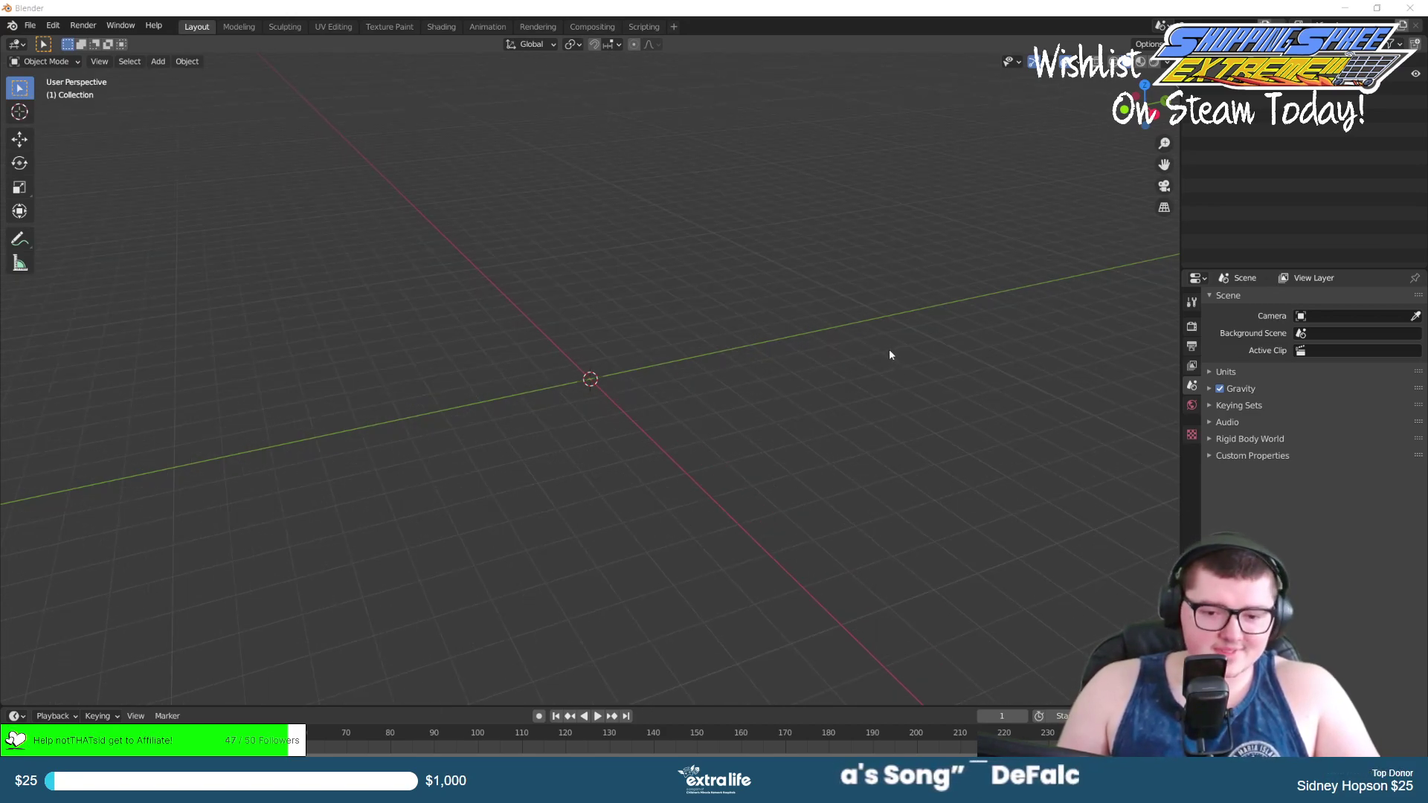
middle_click_drag(835, 354, 703, 420)
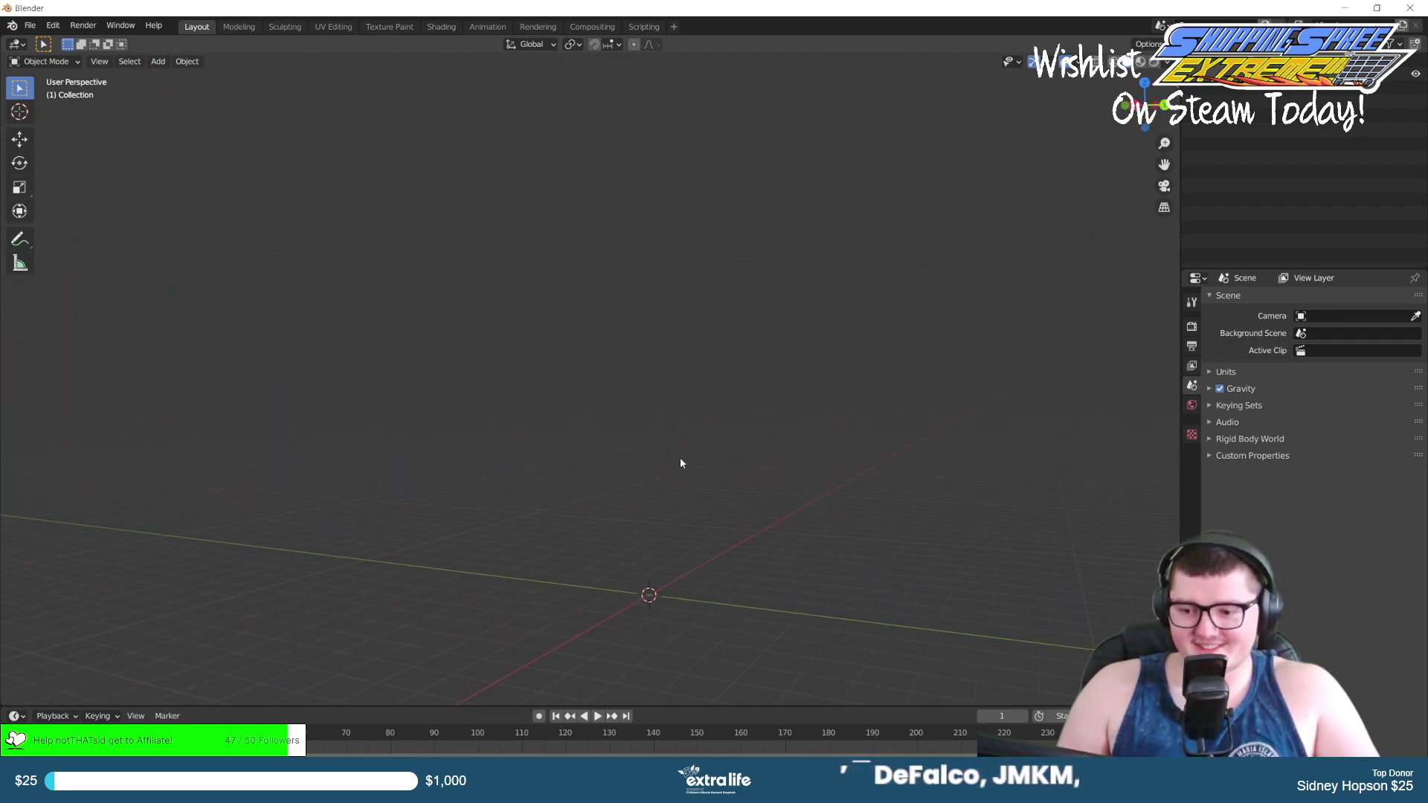
middle_click_drag(681, 464, 730, 473)
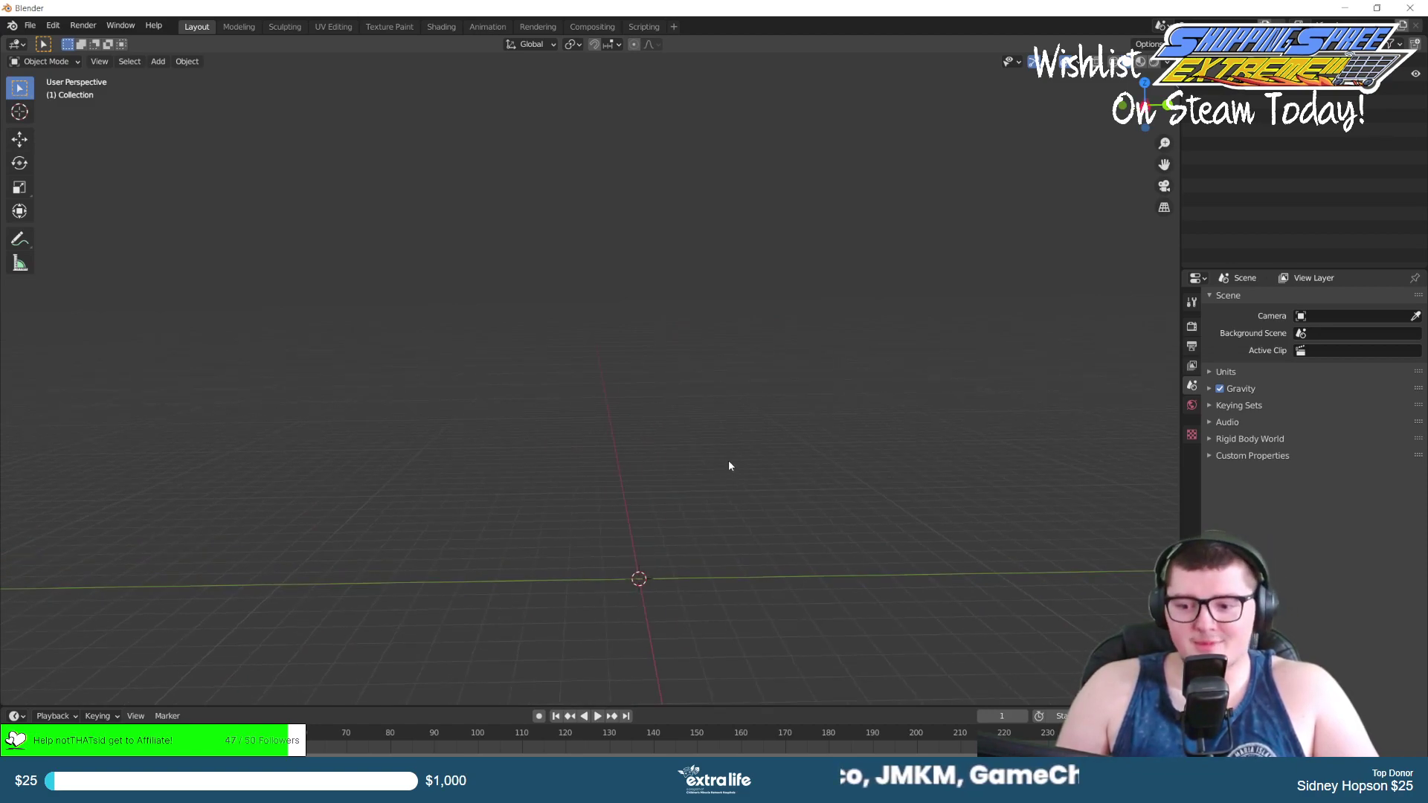
middle_click_drag(727, 454, 712, 450)
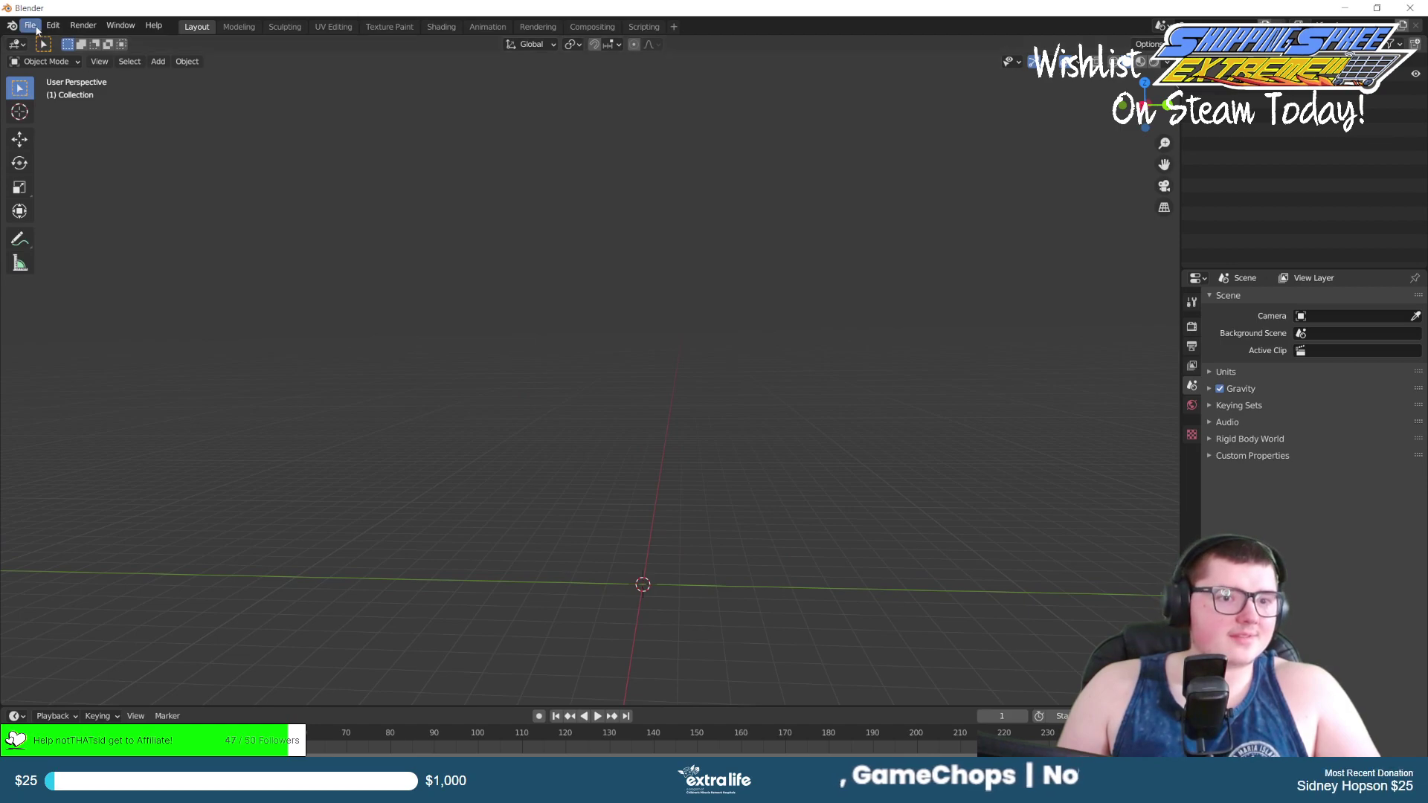